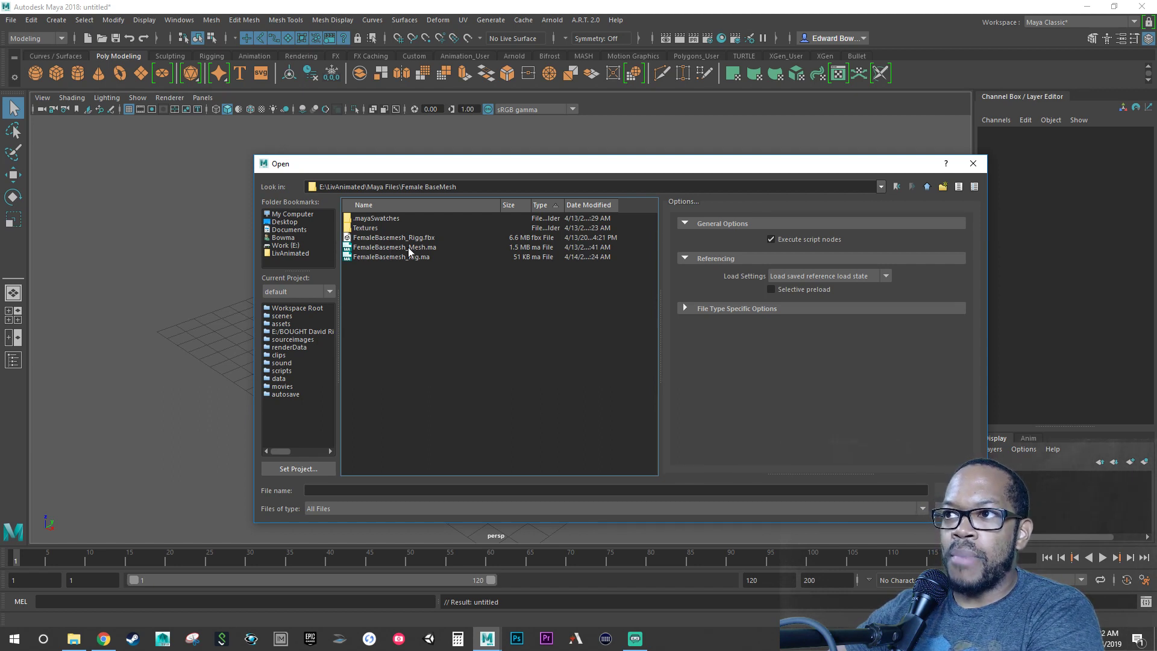
Step: Open the scene FemaleBasemesh_Mesh.ma without saving the untitled scene
click(403, 246)
key(Return)
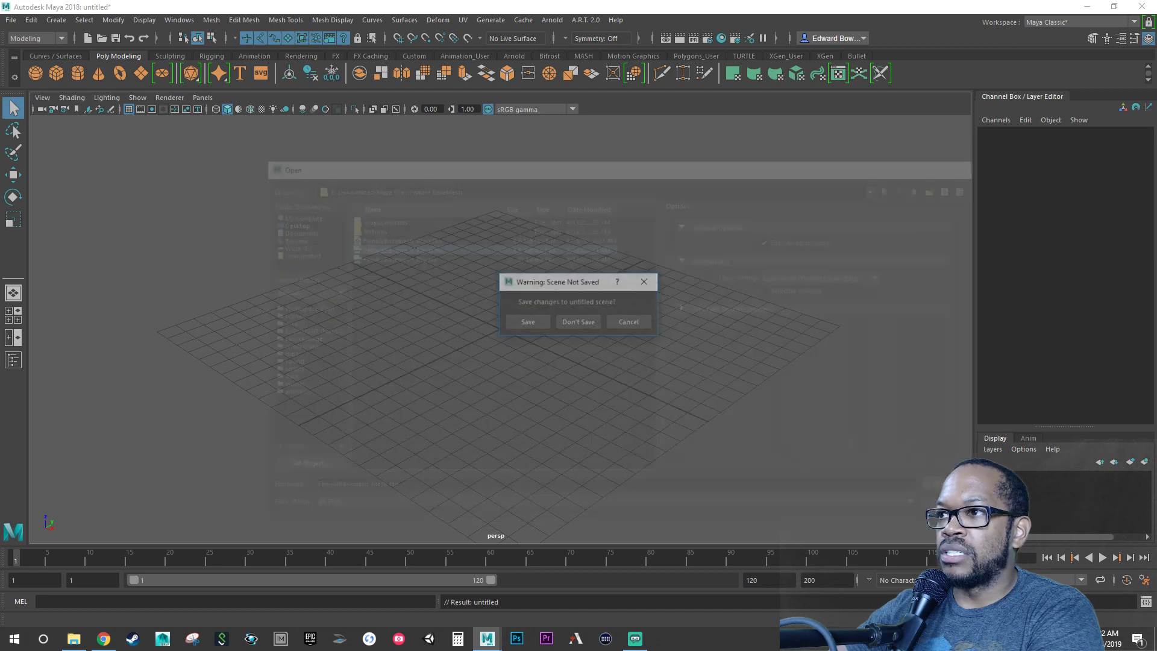
click(587, 321)
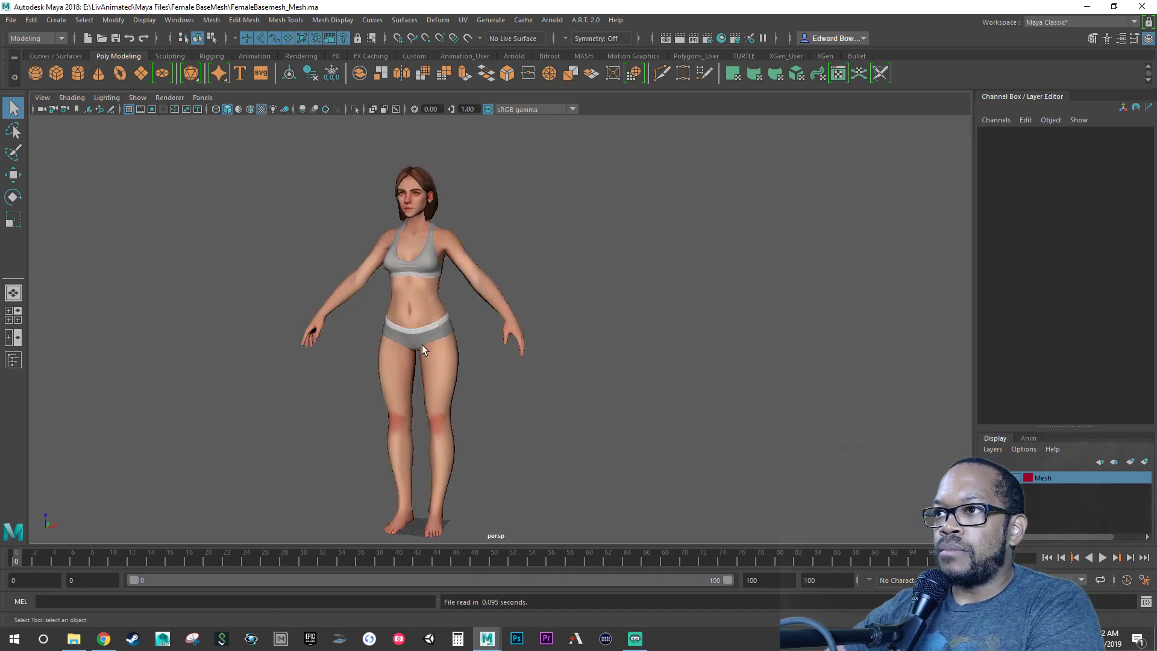
alt+middle_drag(492, 389, 591, 370)
scroll(587, 370, down, 1)
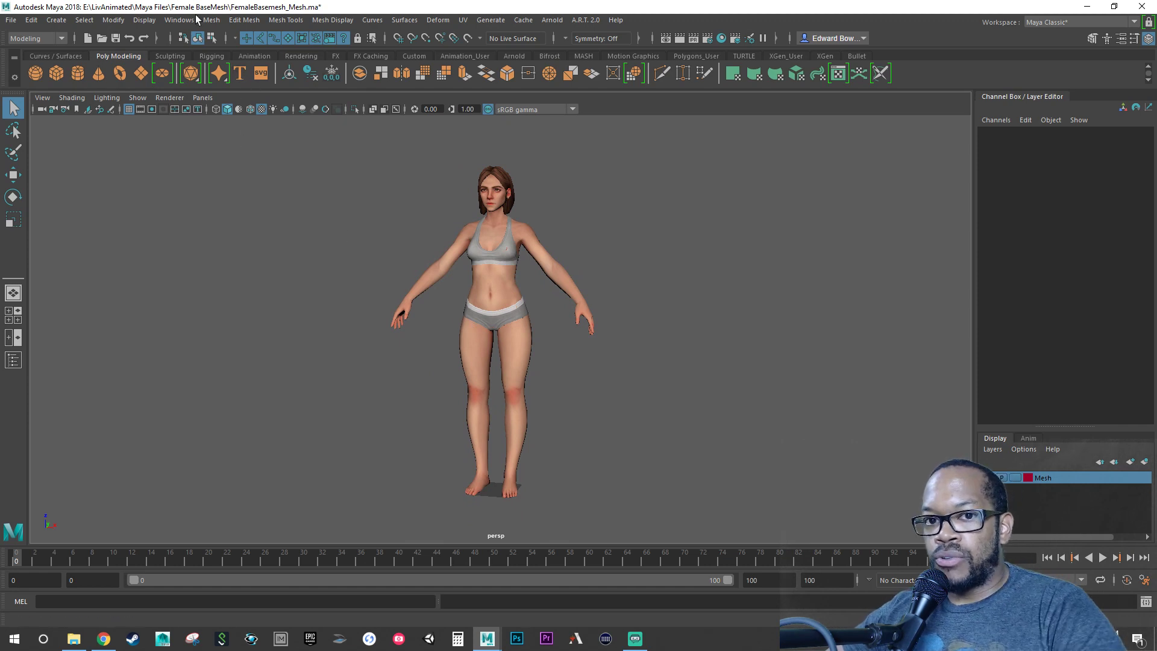
Step: Examine the world up axis and working units in the general application preferences
click(173, 24)
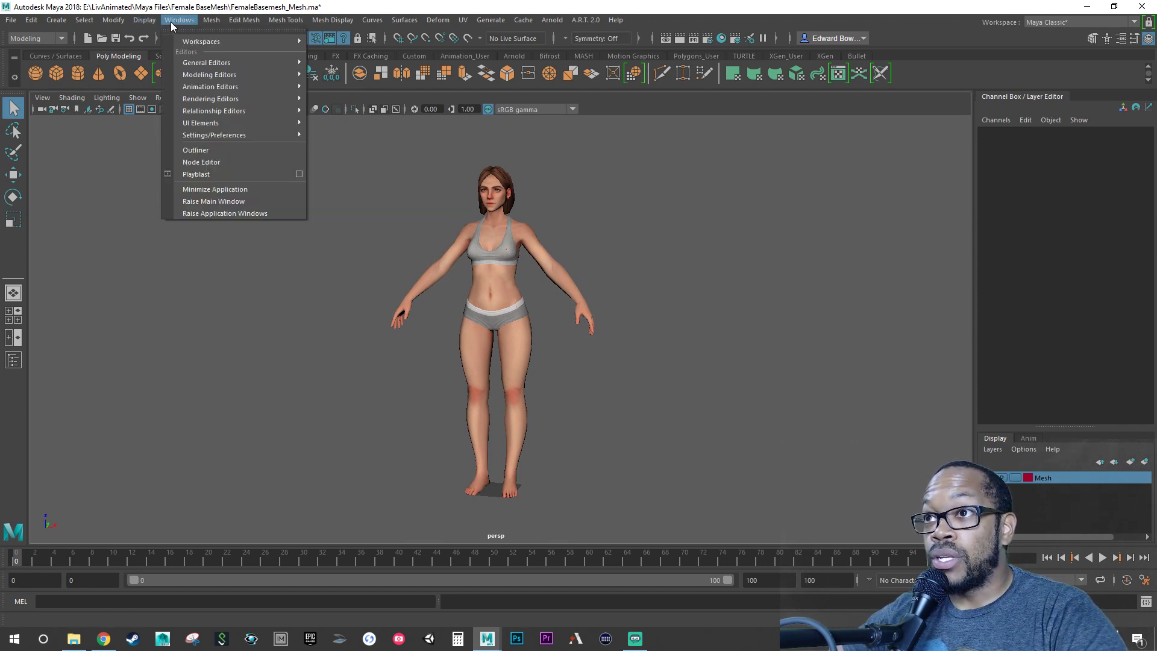
mouse_move(235, 87)
mouse_move(253, 67)
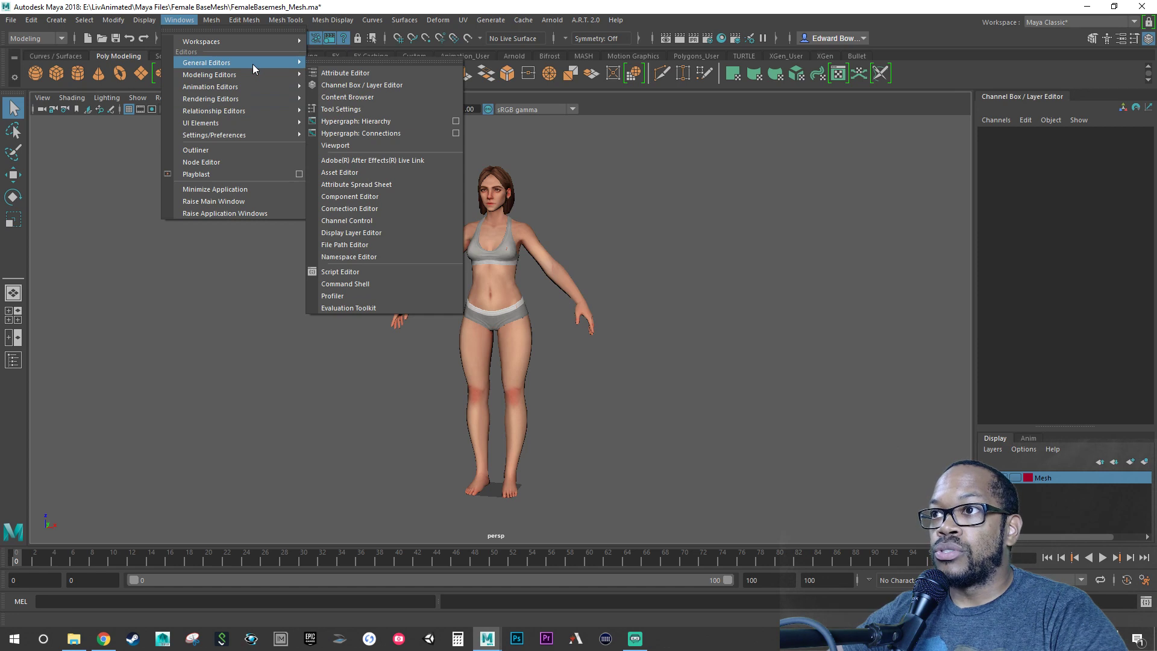
mouse_move(232, 134)
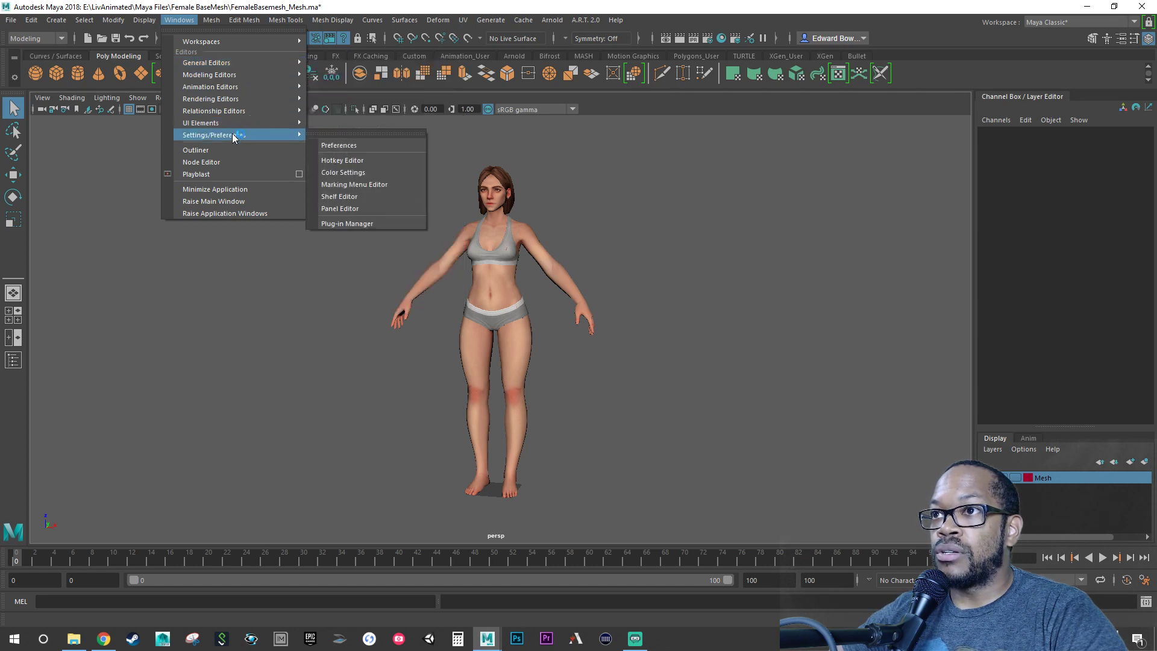
click(349, 145)
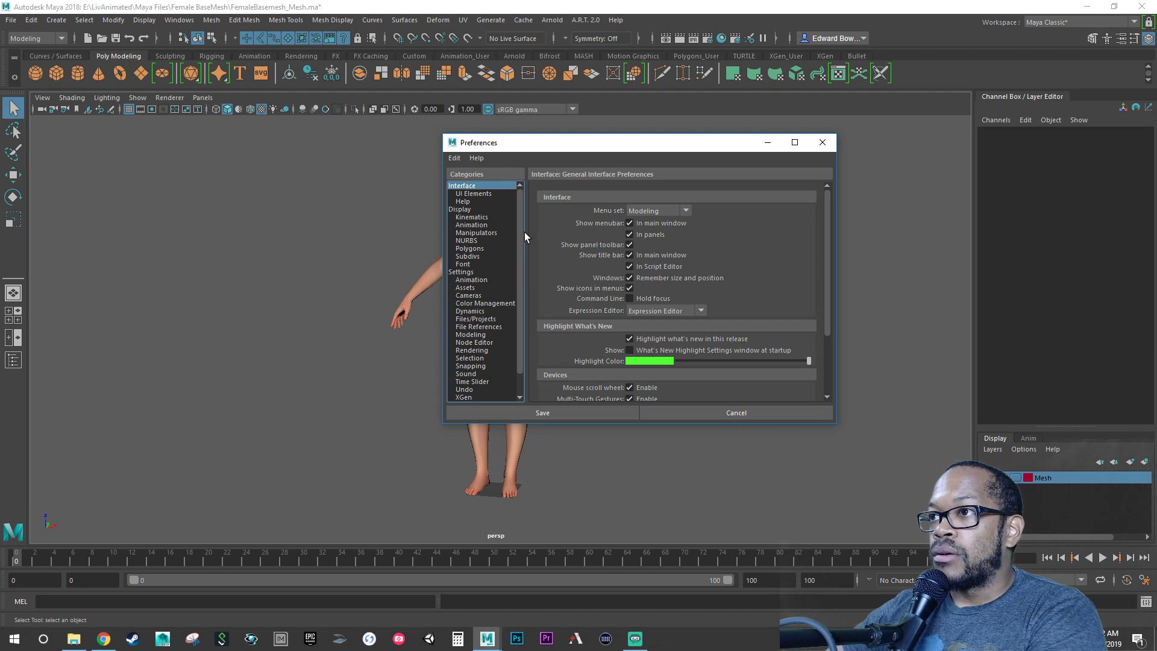
click(460, 272)
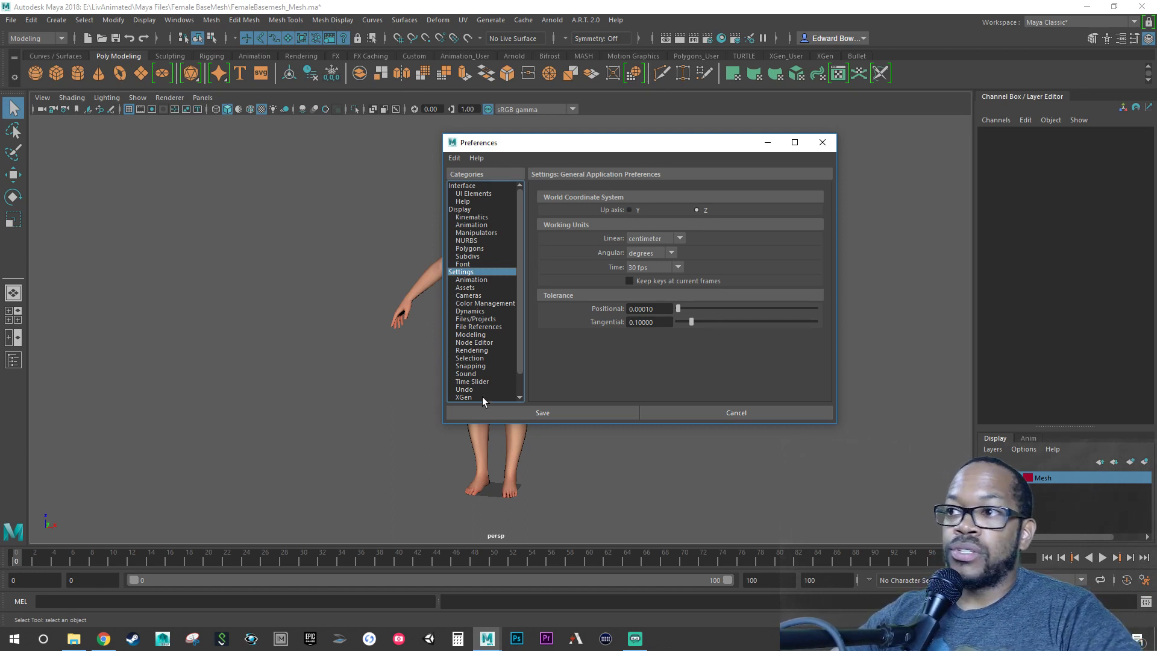
click(822, 143)
Step: Select the female body mesh together with its underwear mesh
drag(575, 363, 500, 323)
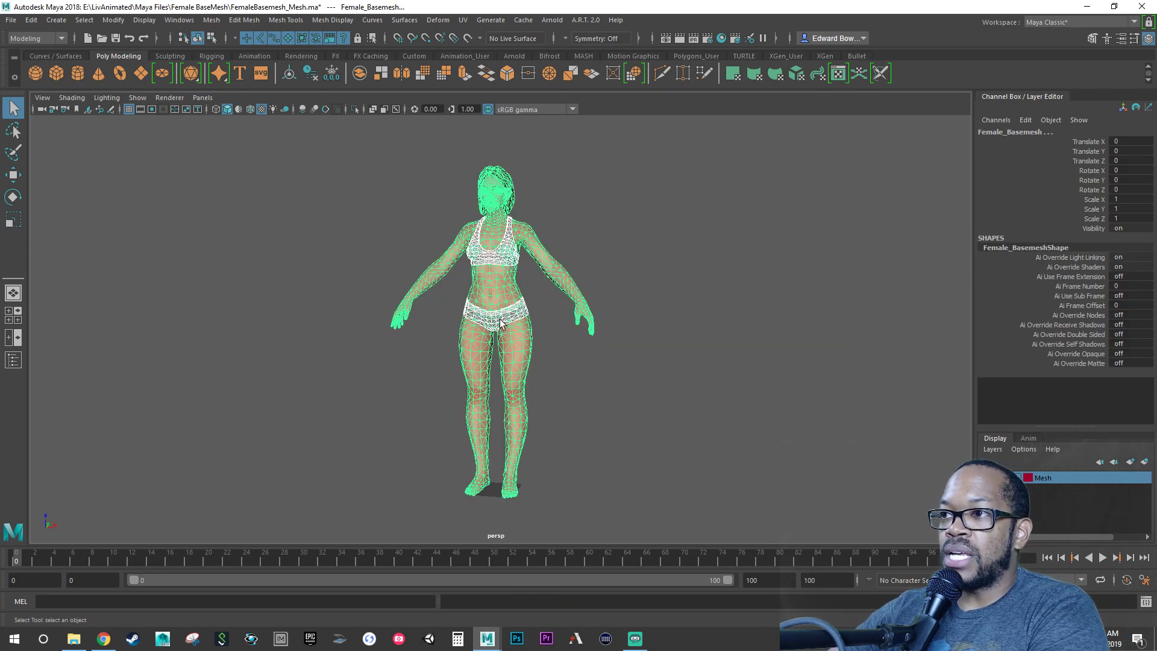
Step: Try rotating the selected meshes about -87 degrees around the X axis and undo the rotation
key(e)
alt+drag(597, 429, 588, 405)
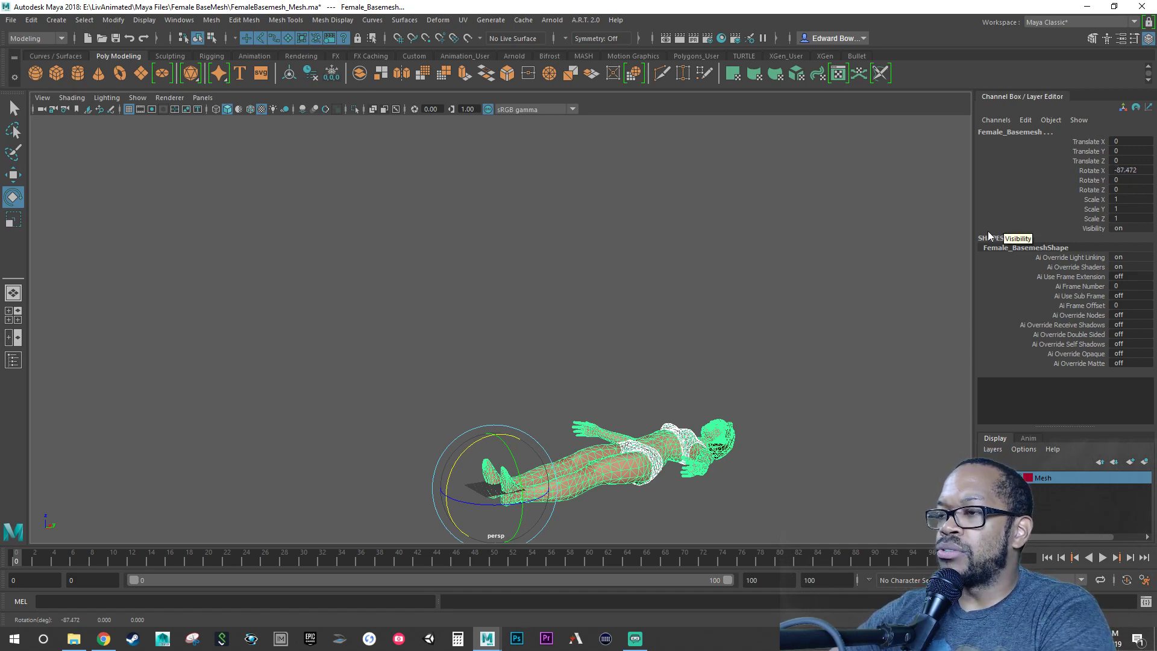
key(ctrl+z)
alt+drag(750, 334, 800, 347)
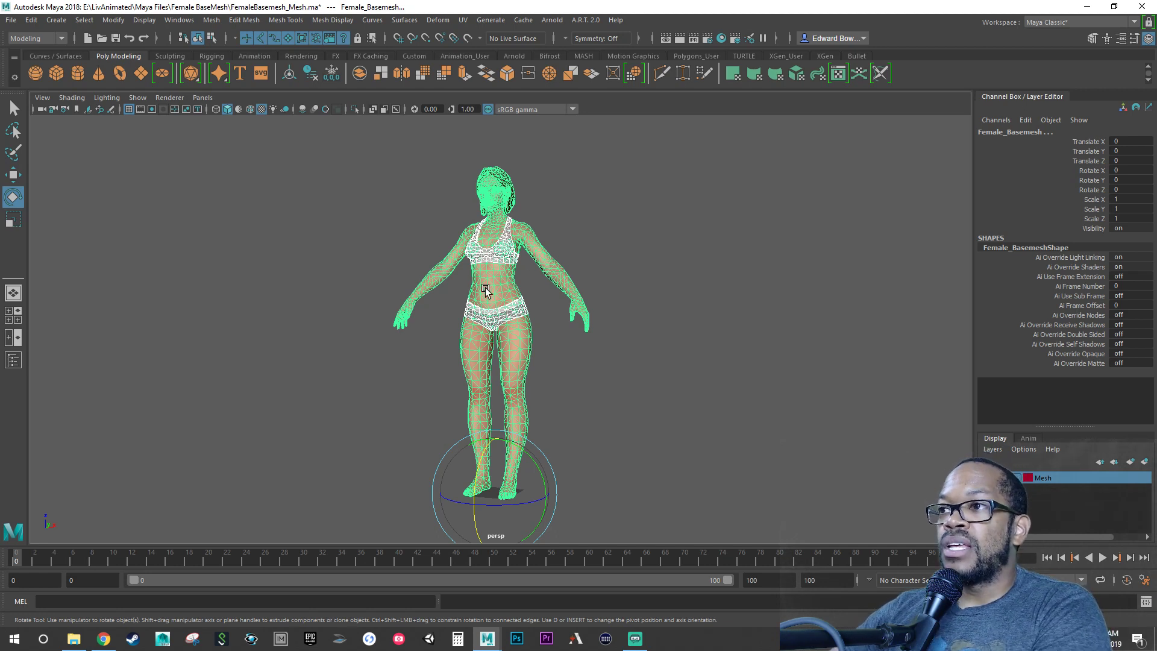
key(space)
click(432, 246)
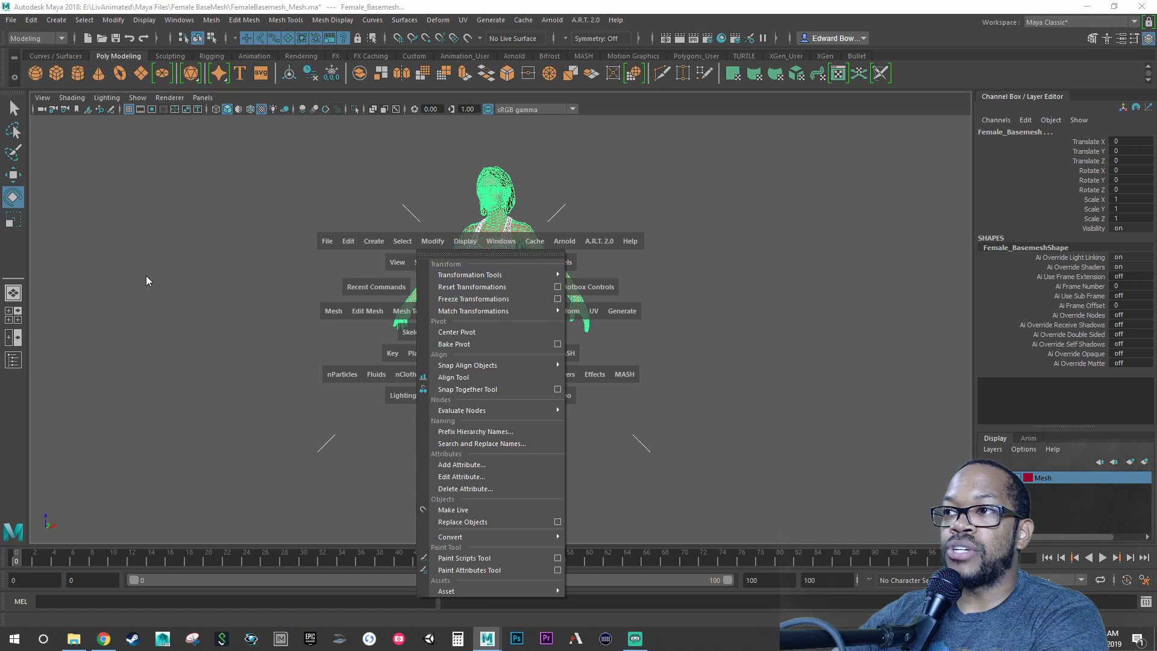
click(442, 304)
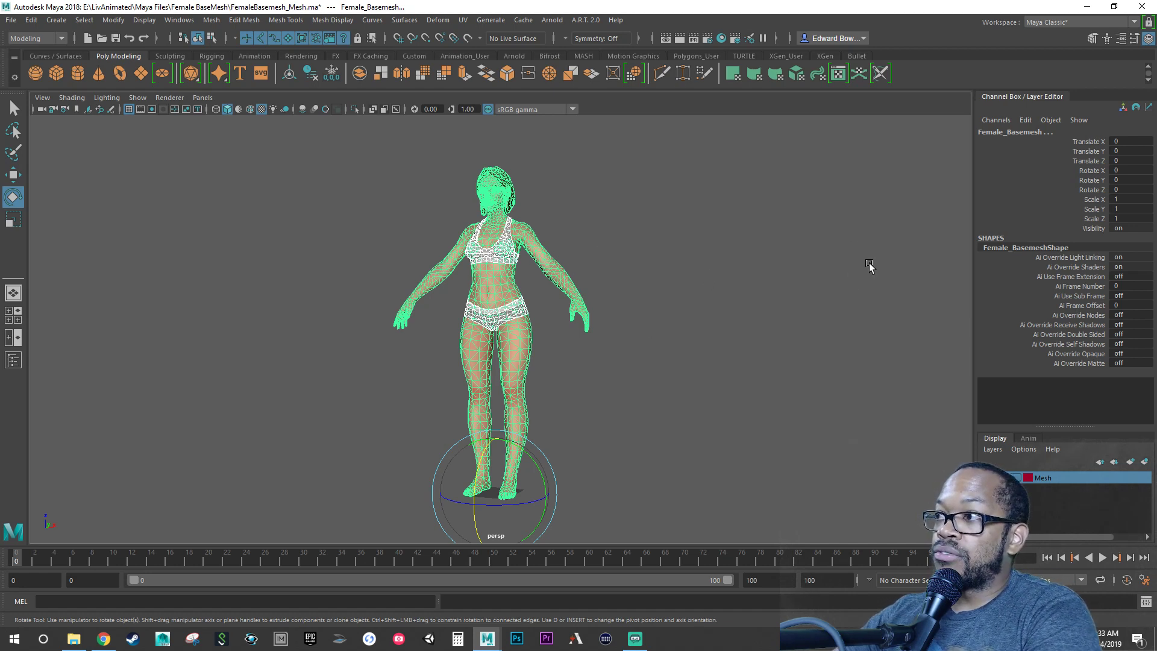
alt+drag(492, 329, 509, 333)
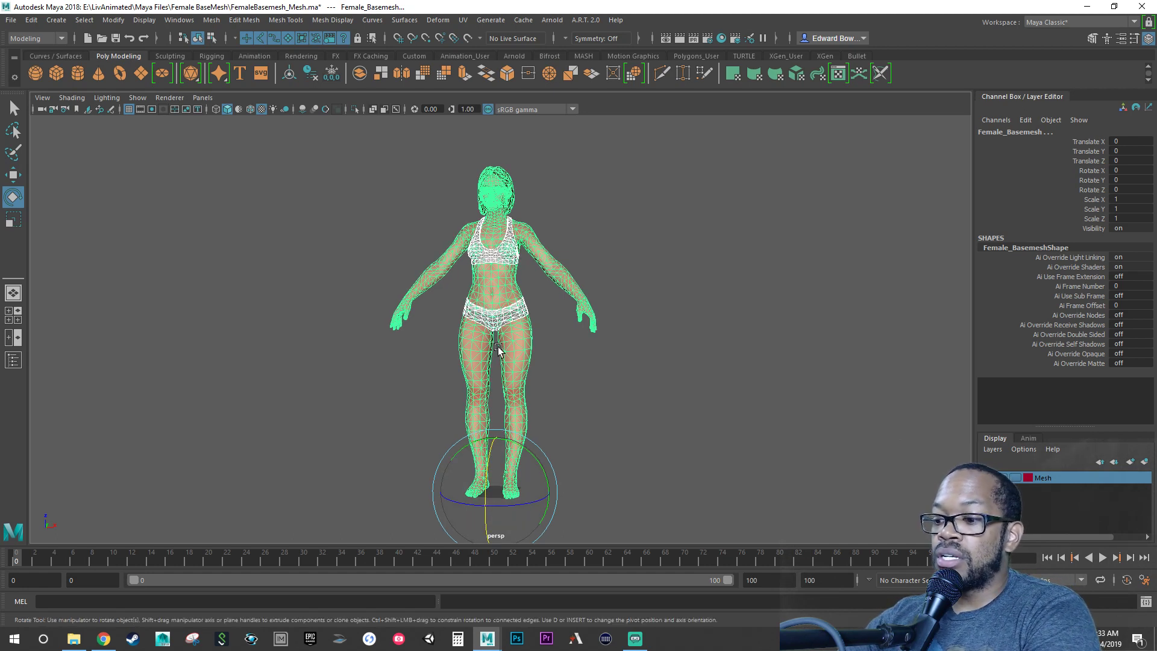
Step: Check the pivot location of the selected meshes using the pivot edit, Move and Rotate manipulators
key(d)
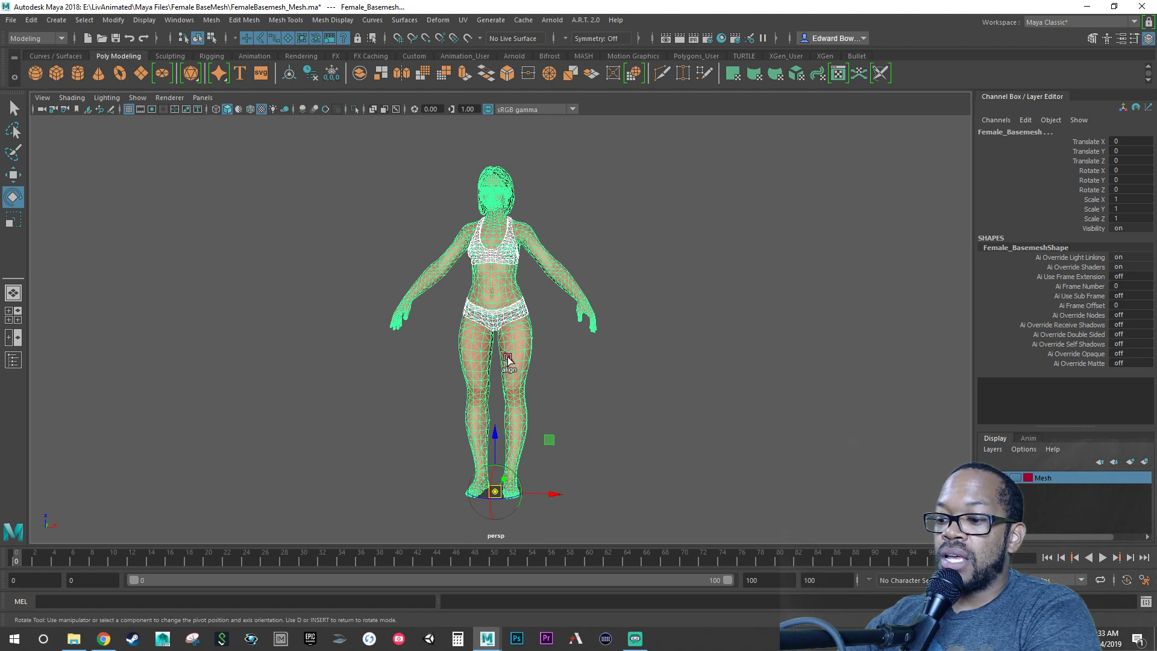
key(w)
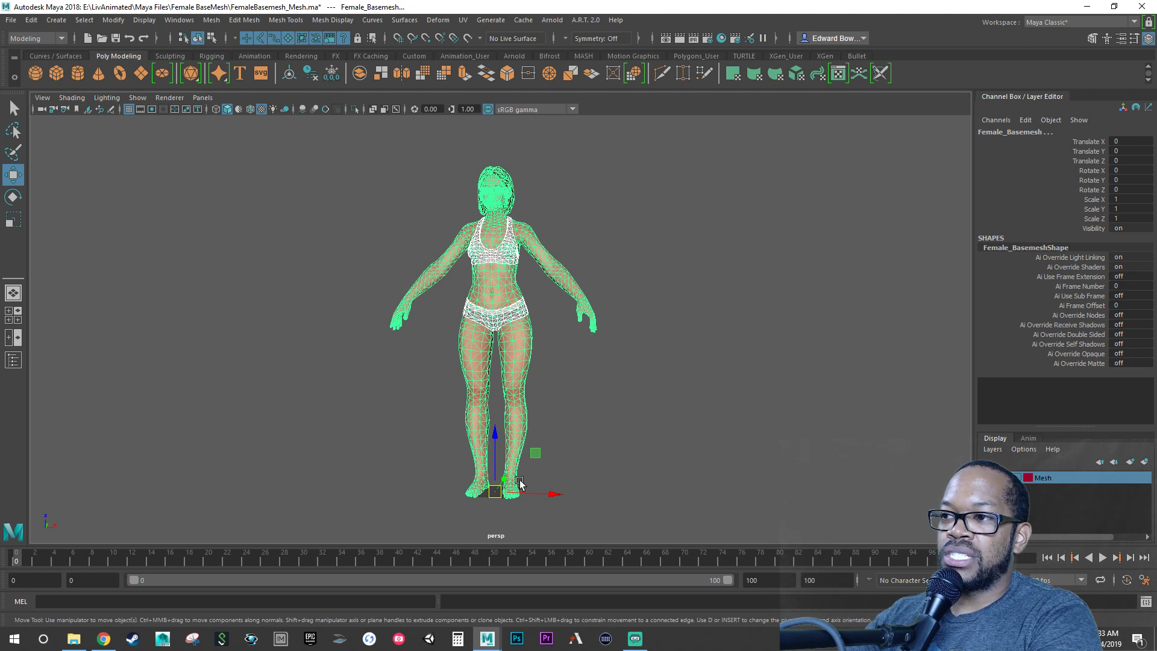
key(e)
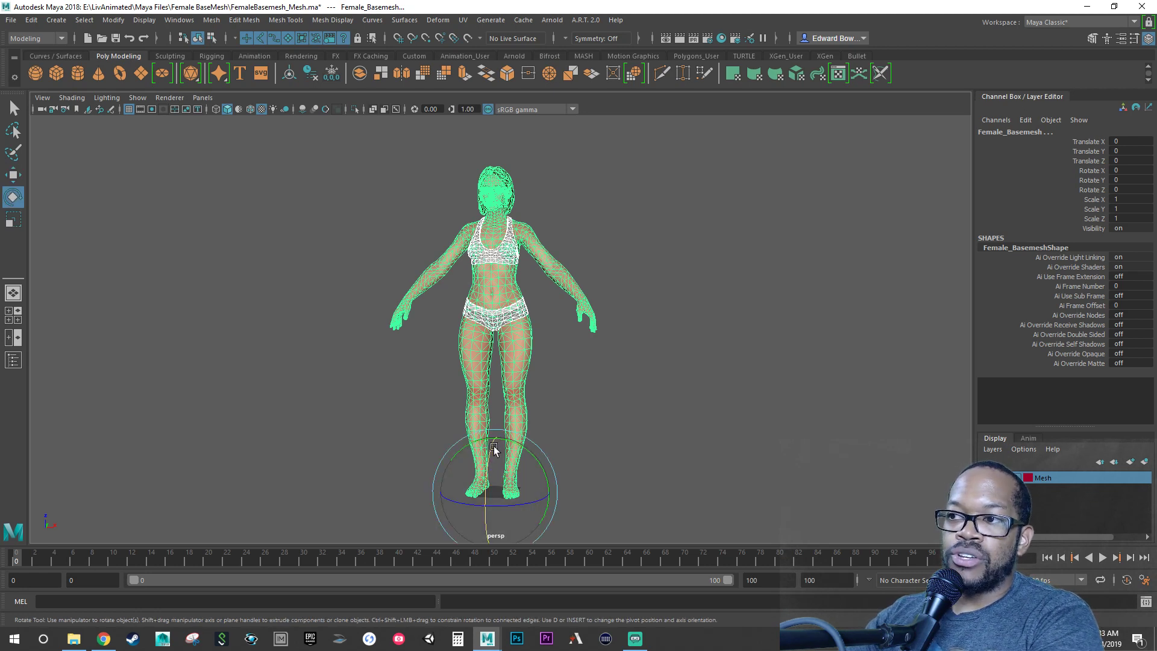
key(w)
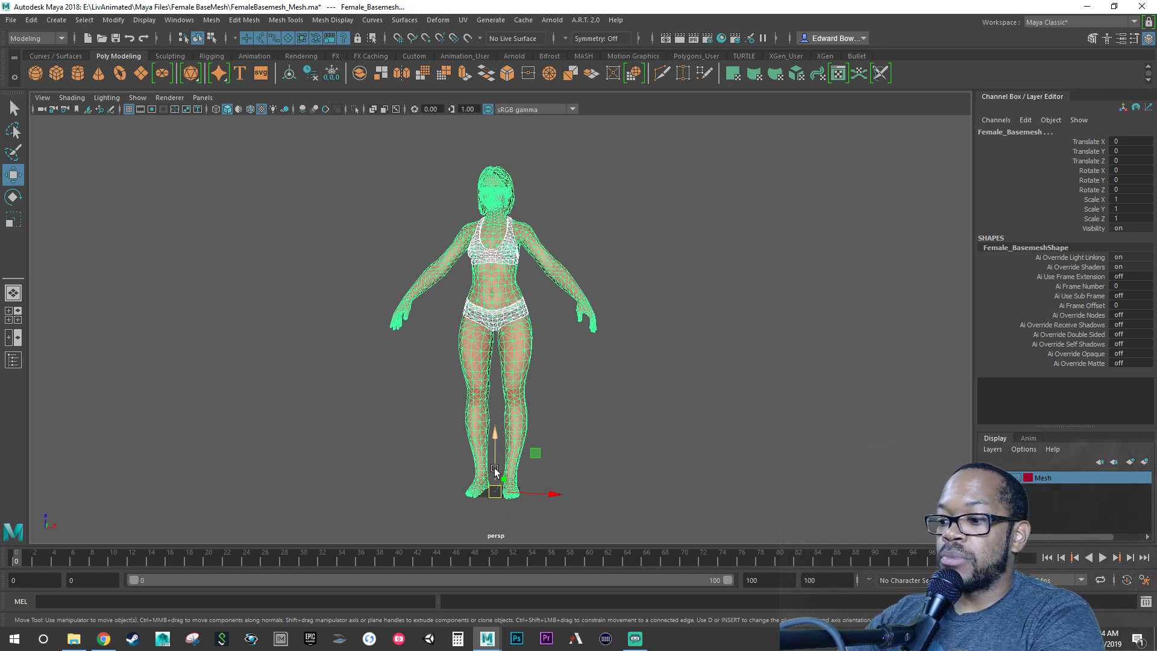
Step: Try offsetting the meshes' pivot between the feet by about -2.22 in X and Z, and undo the move
key(d)
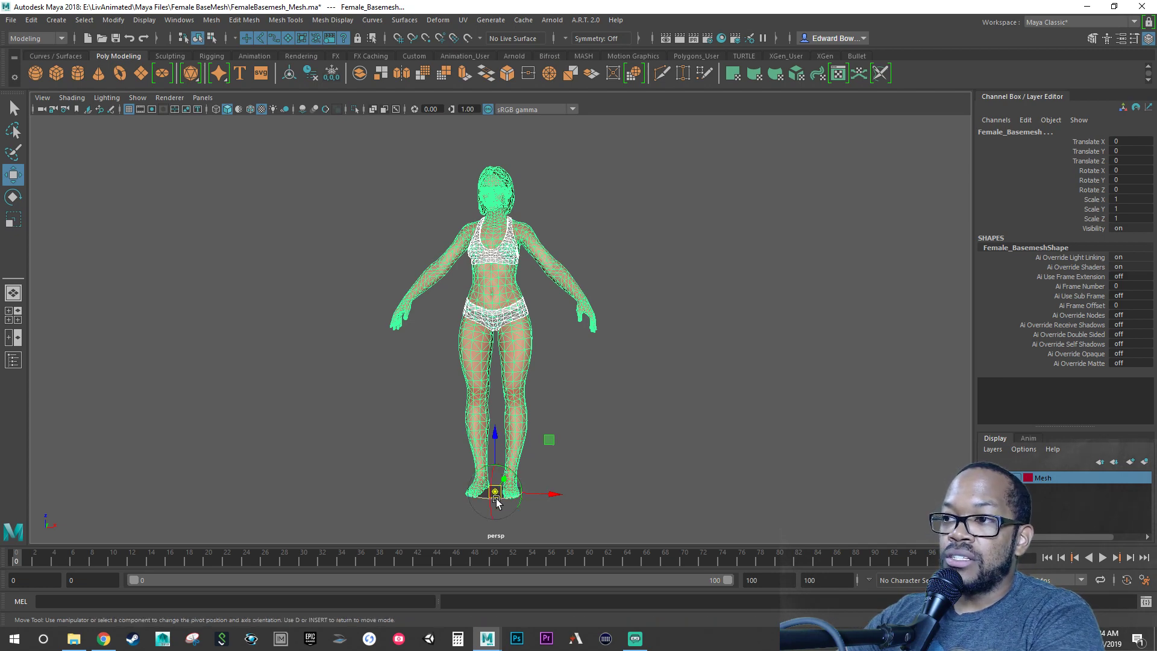
alt+right_drag(498, 490, 579, 444)
alt+middle_drag(501, 513, 552, 362)
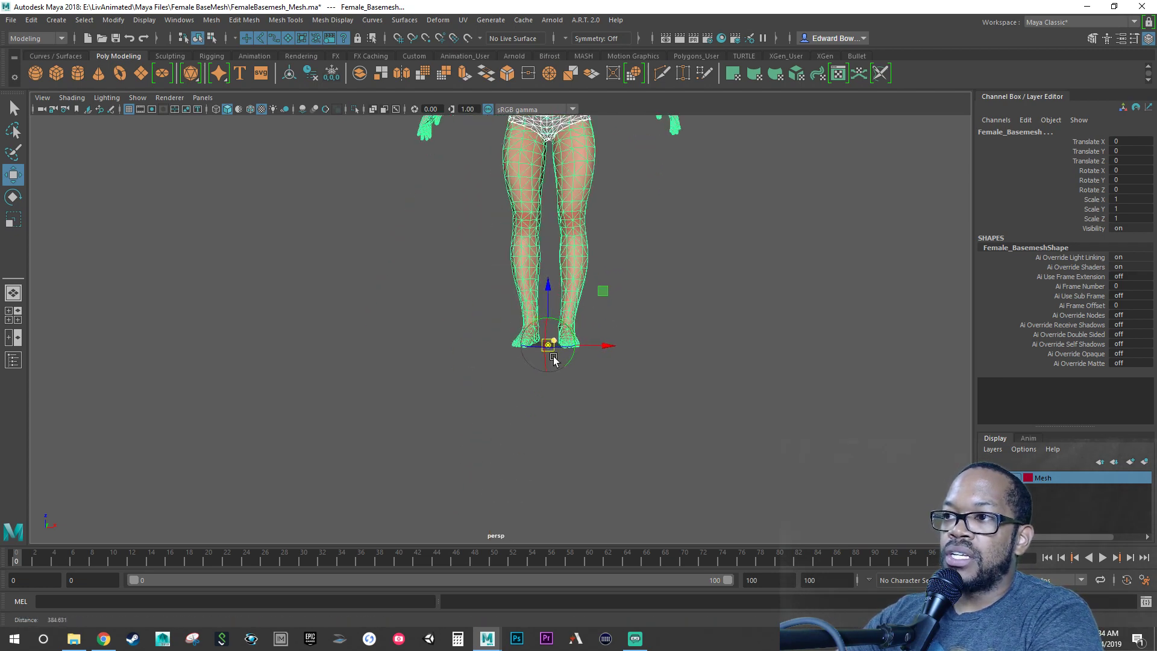
alt+right_drag(459, 366, 705, 380)
alt+middle_drag(704, 380, 554, 359)
alt+drag(581, 360, 554, 356)
alt+right_drag(508, 372, 476, 390)
drag(522, 304, 505, 321)
key(ctrl+z)
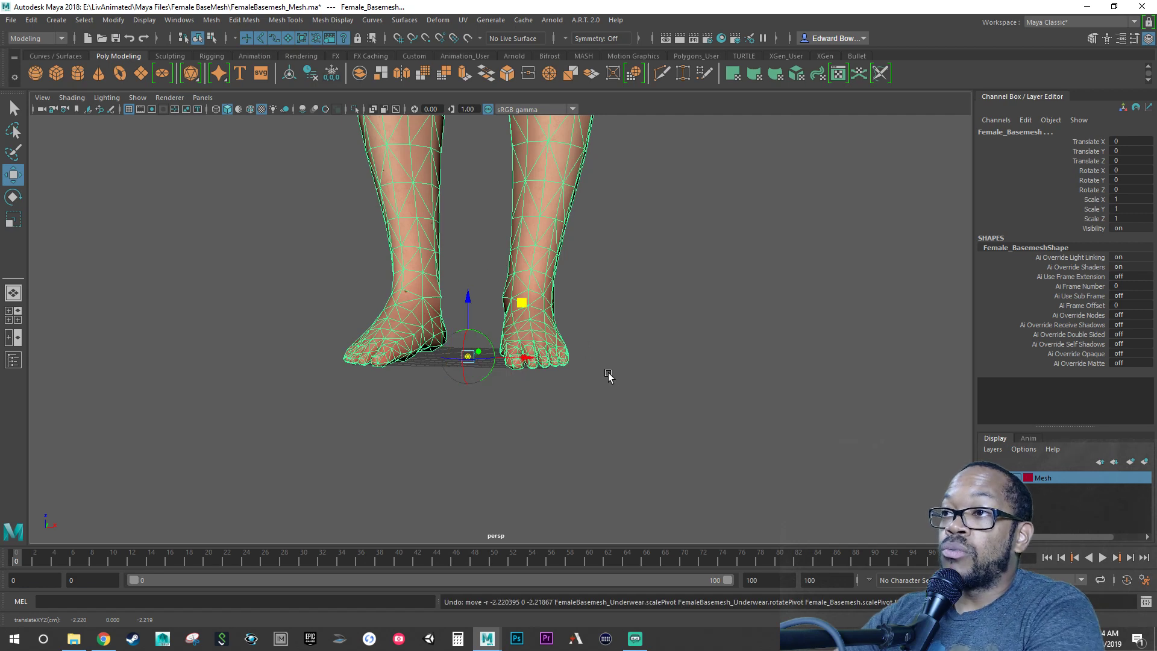
Step: Inspect the meshes' pivot between the feet from several angles and compare it with the grid's origin
alt+drag(609, 356, 602, 369)
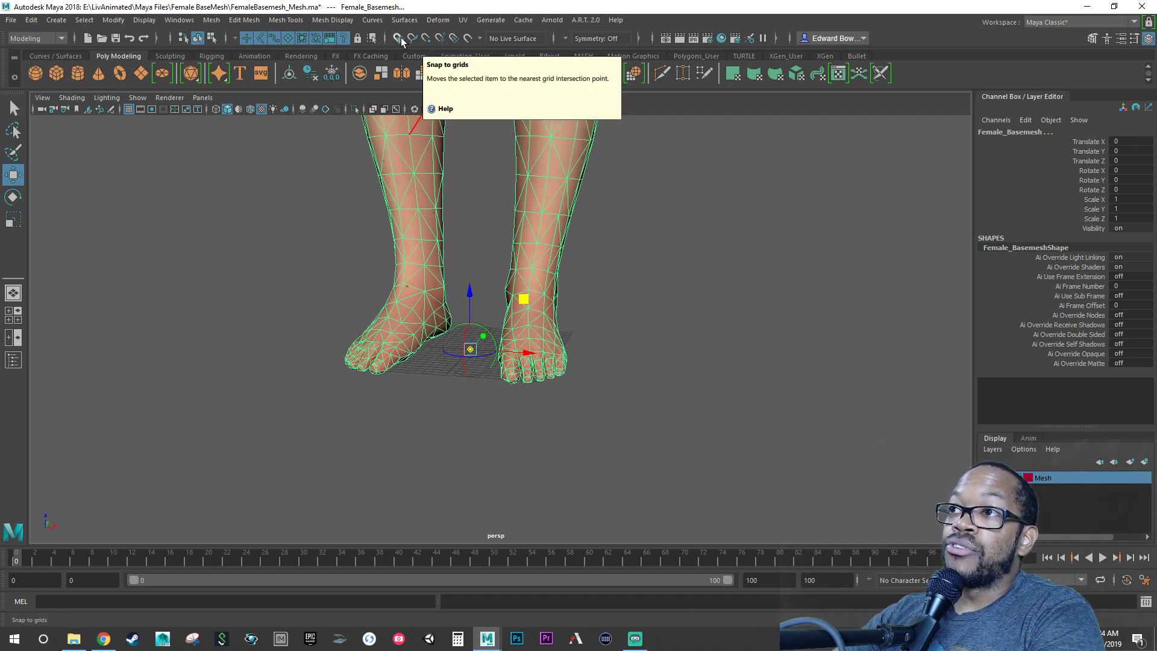
alt+drag(543, 452, 566, 463)
key(d)
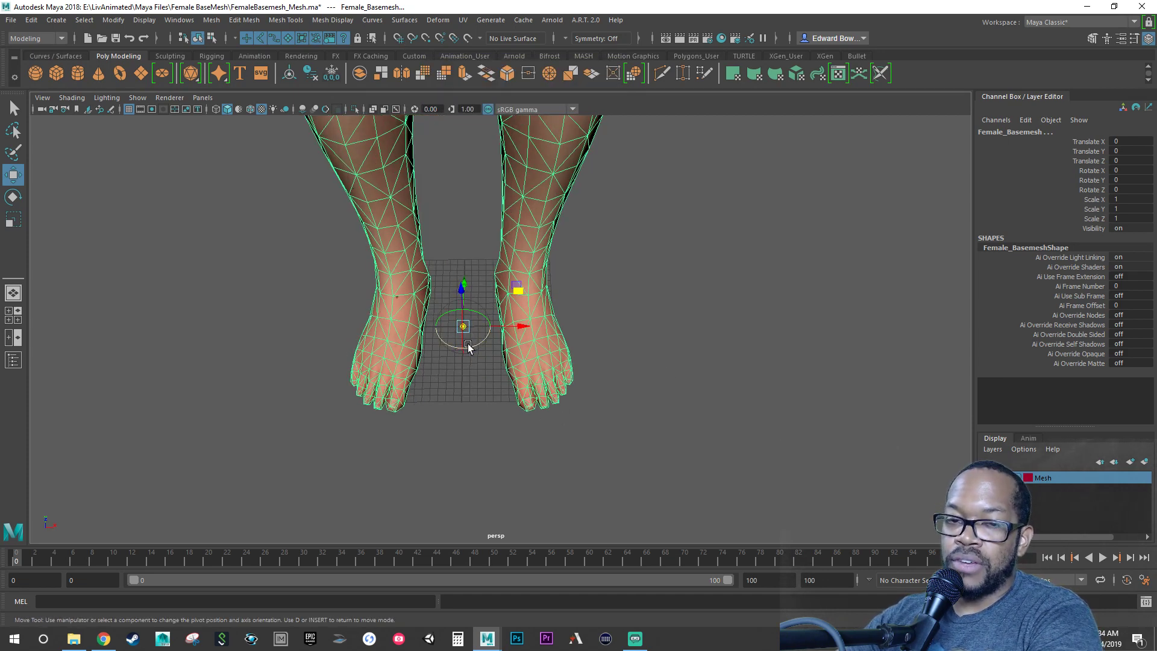
alt+right_drag(675, 391, 415, 325)
alt+drag(560, 370, 555, 331)
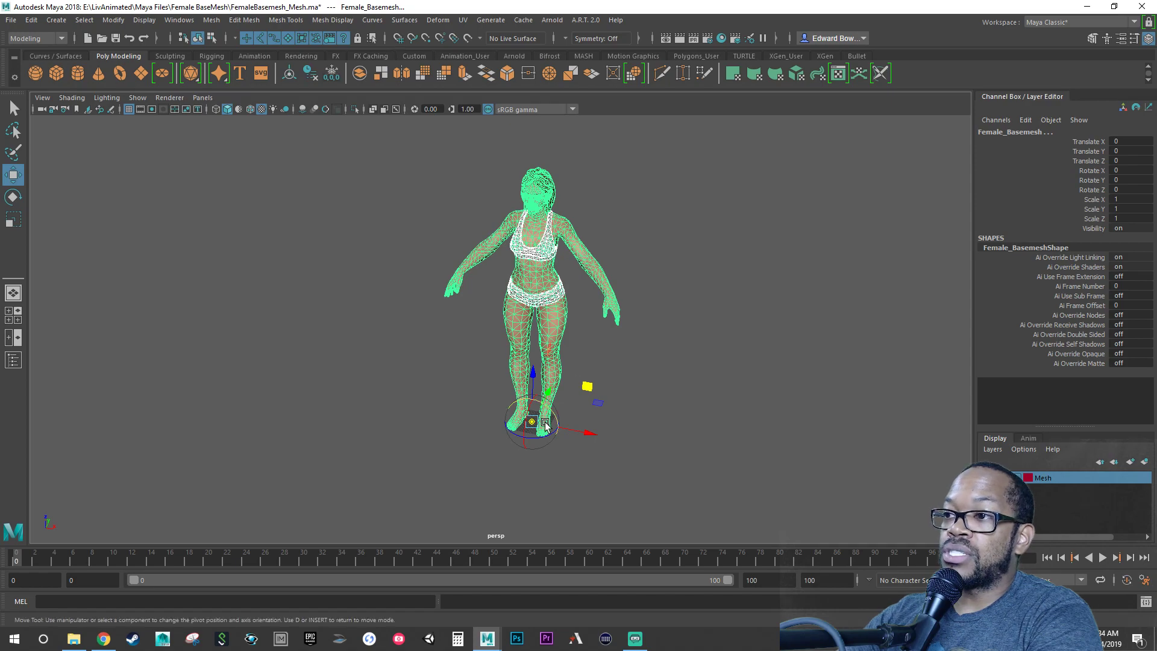
alt+right_drag(546, 424, 651, 451)
alt+middle_drag(651, 452, 622, 302)
alt+drag(623, 301, 462, 387)
alt+right_drag(463, 387, 712, 373)
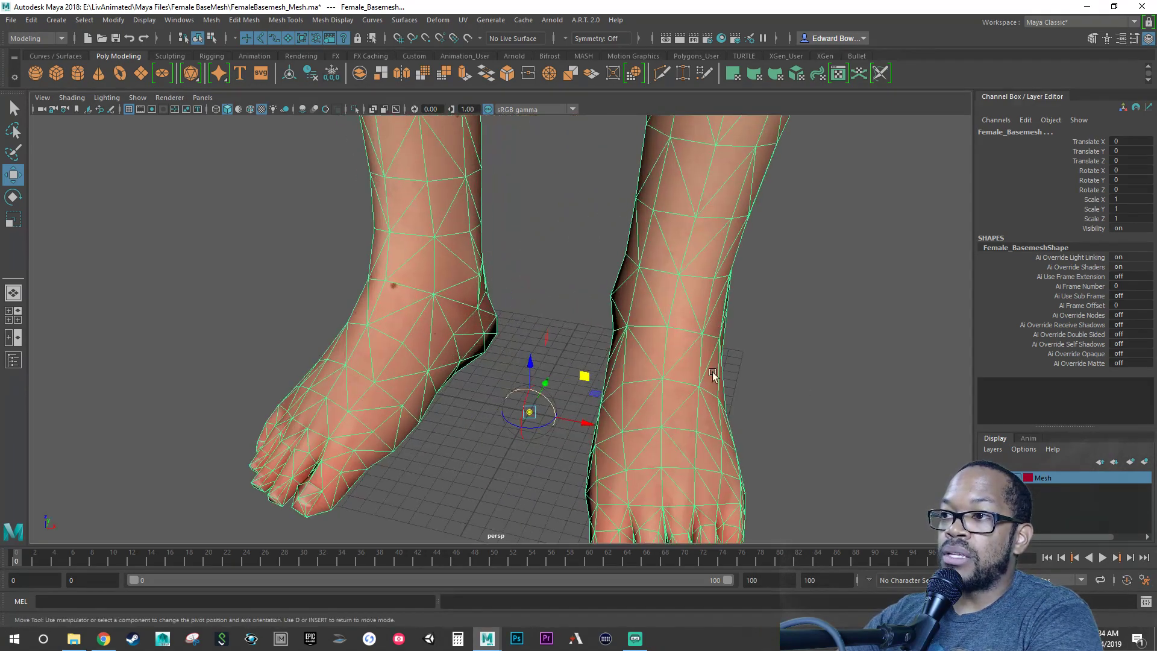
scroll(681, 340, up, 8)
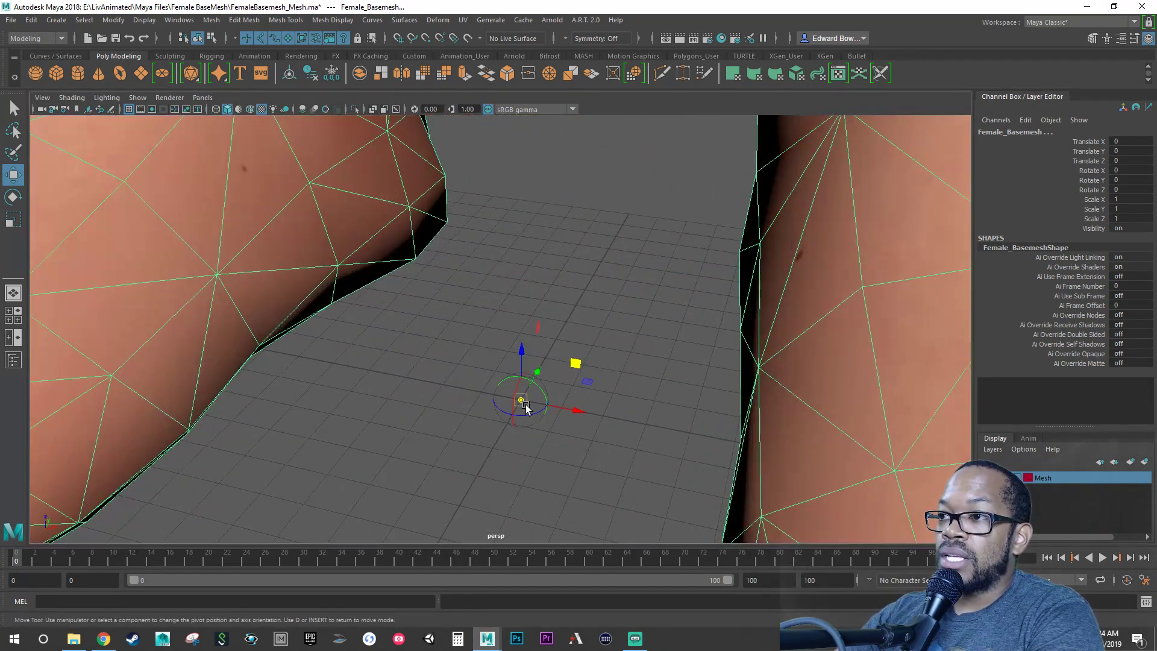
key(d)
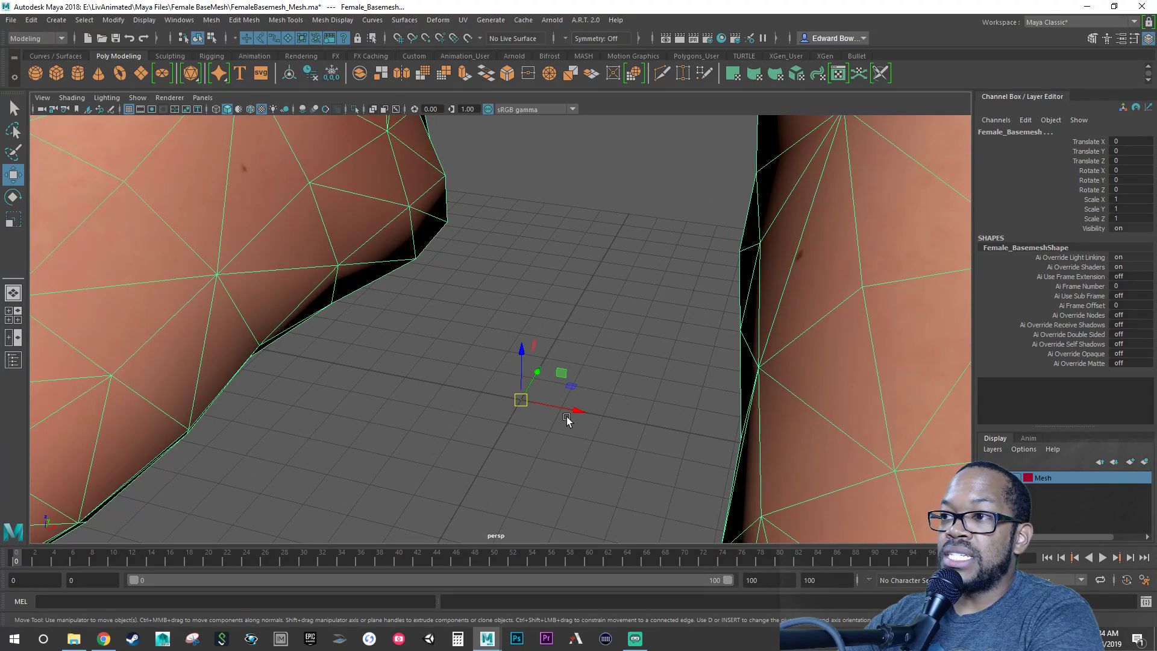
alt+right_drag(668, 396, 363, 342)
alt+middle_drag(416, 335, 488, 510)
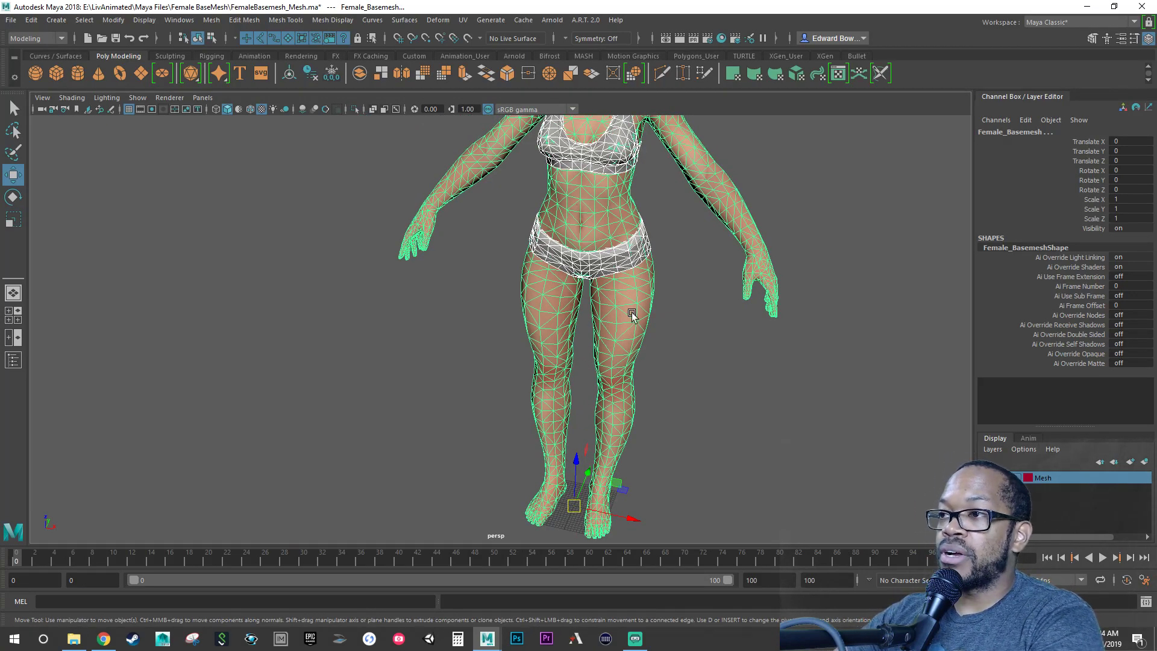
Step: Review the available commands for freezing transformations and for deleting history on the selected meshes
key(space)
click(565, 266)
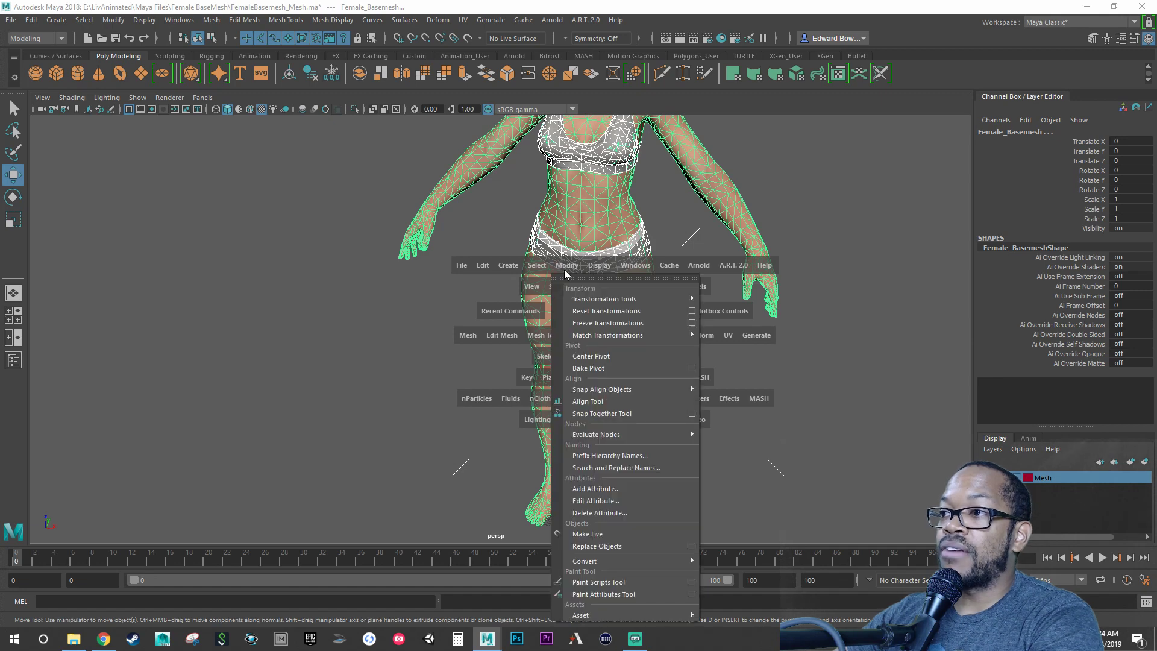
mouse_move(596, 434)
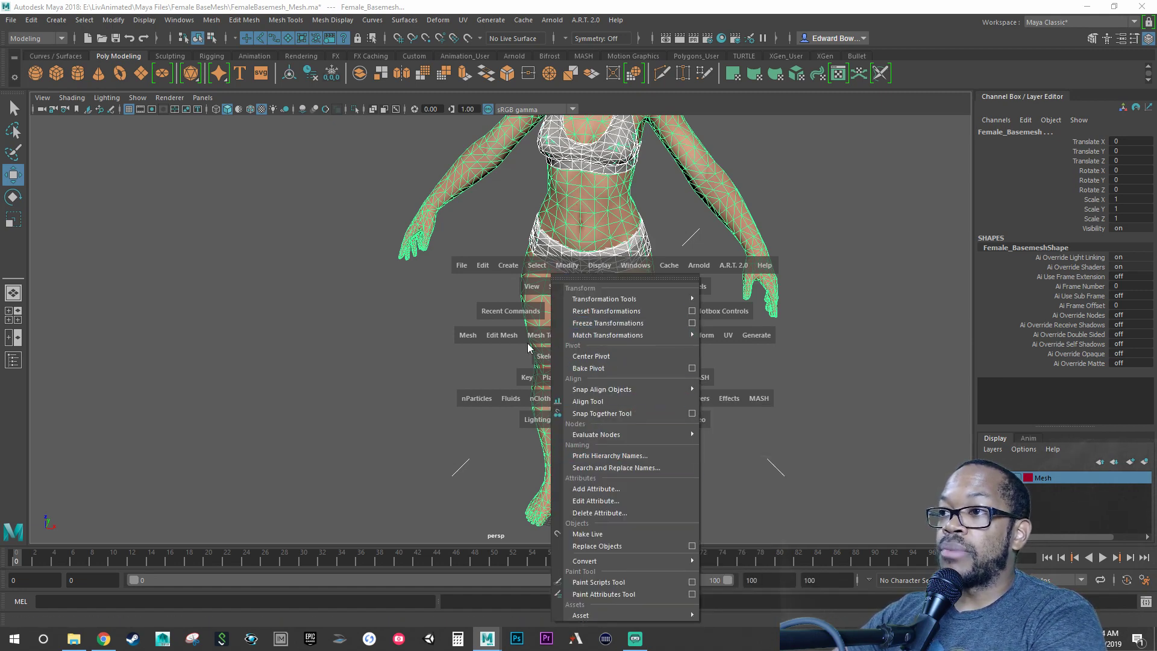
click(247, 338)
key(space)
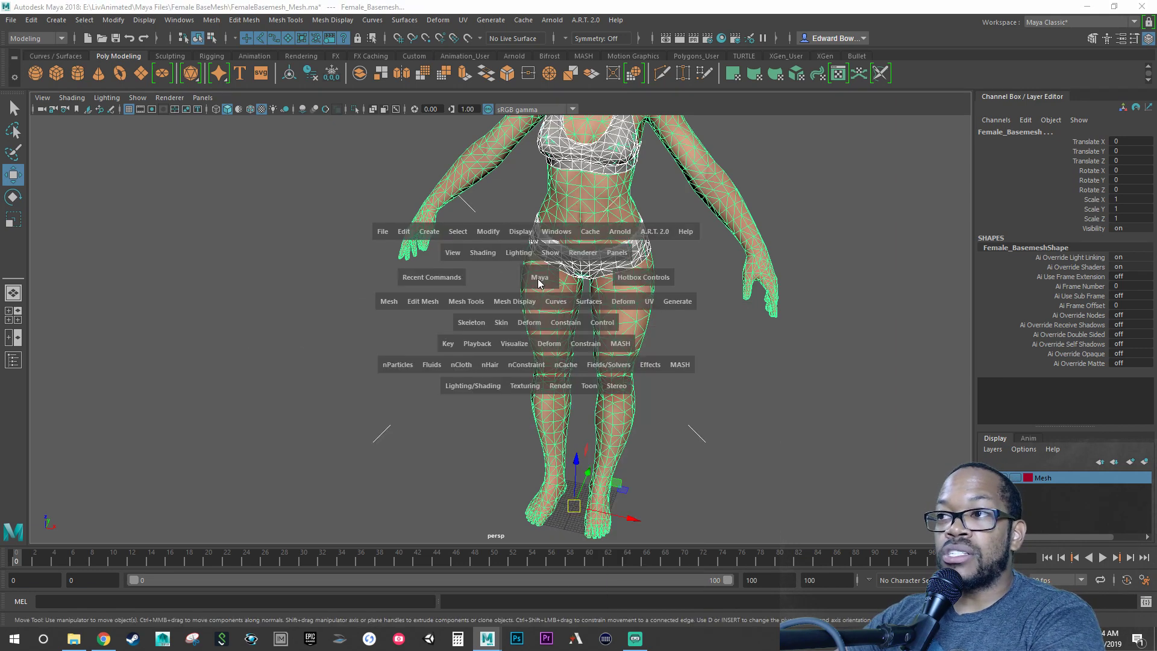
click(403, 232)
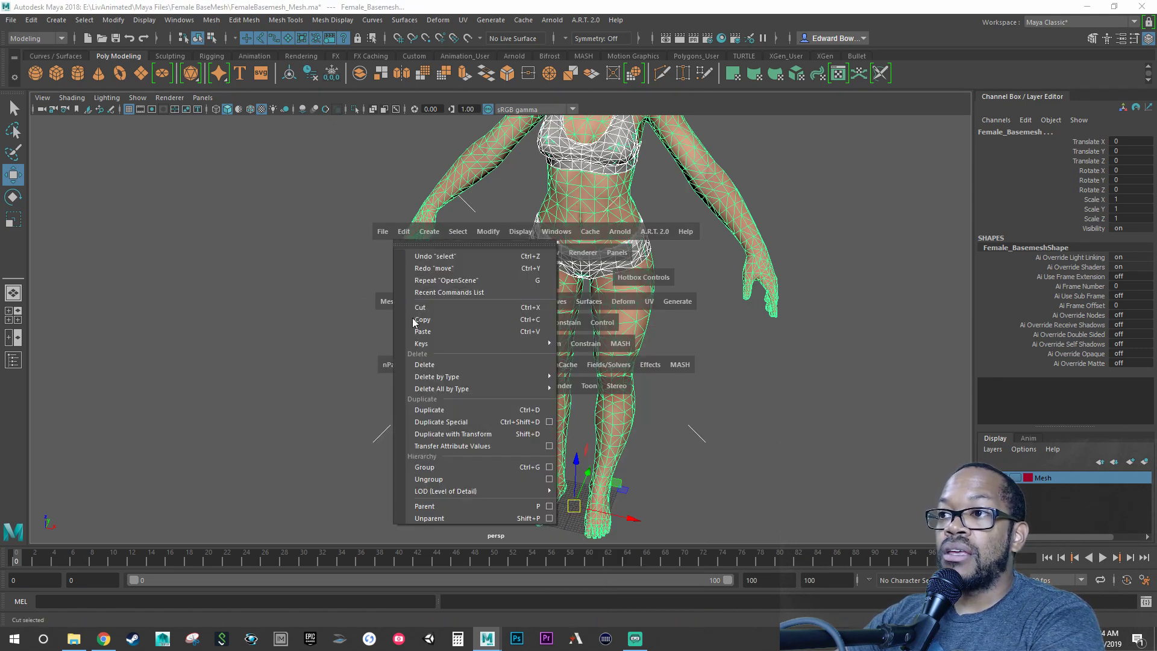
mouse_move(434, 377)
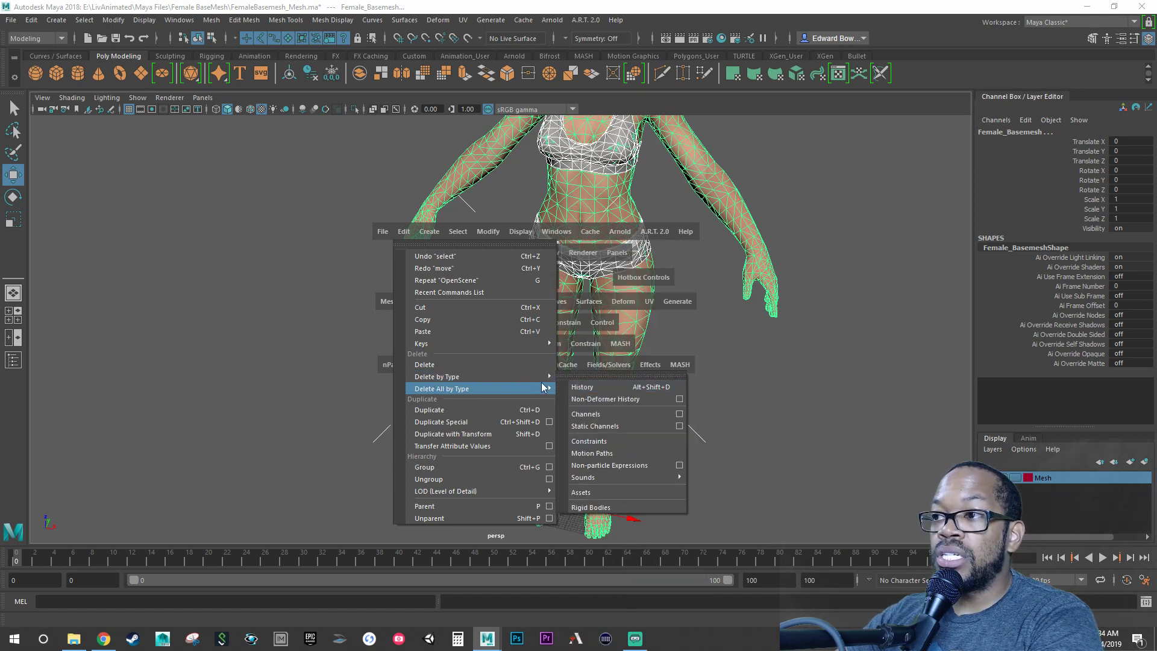
click(208, 344)
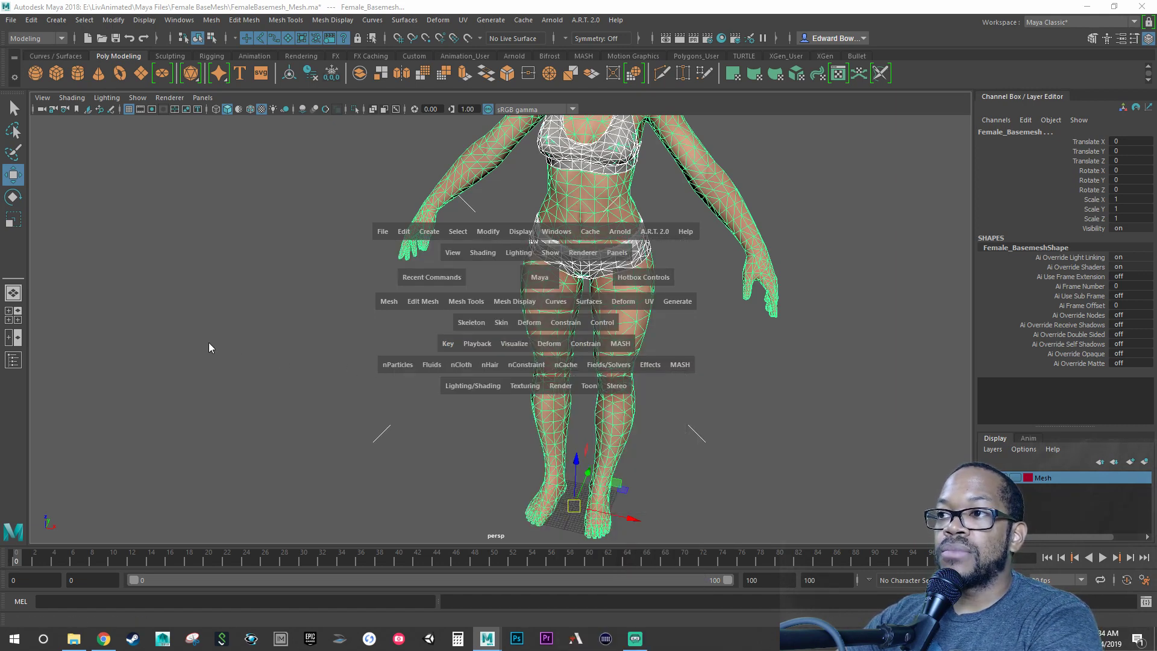
key(space)
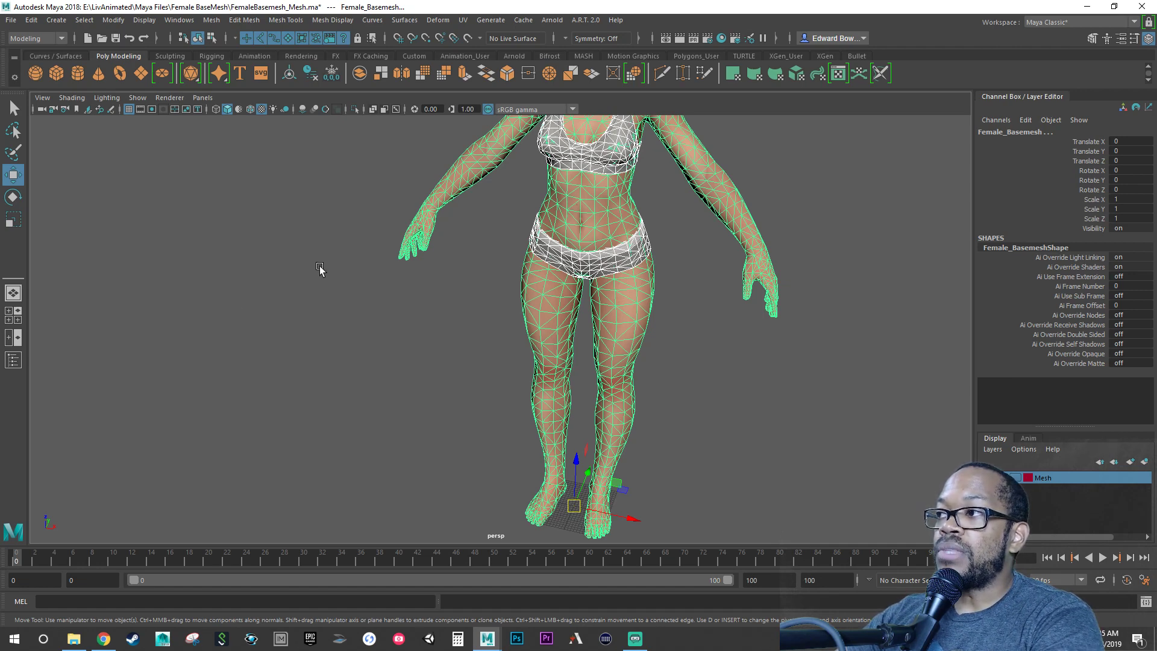
Step: Start a new scene without saving the changes to FemaleBasemesh_Mesh.ma
alt+right_drag(387, 320, 261, 388)
alt+drag(261, 386, 265, 376)
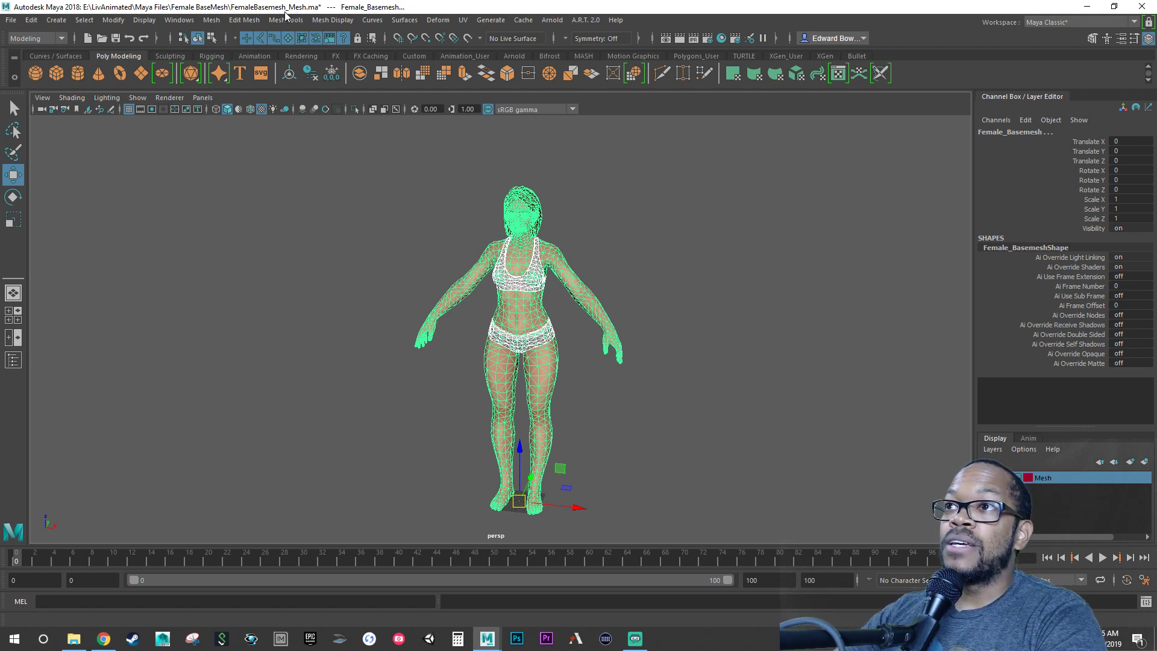
click(11, 20)
click(103, 51)
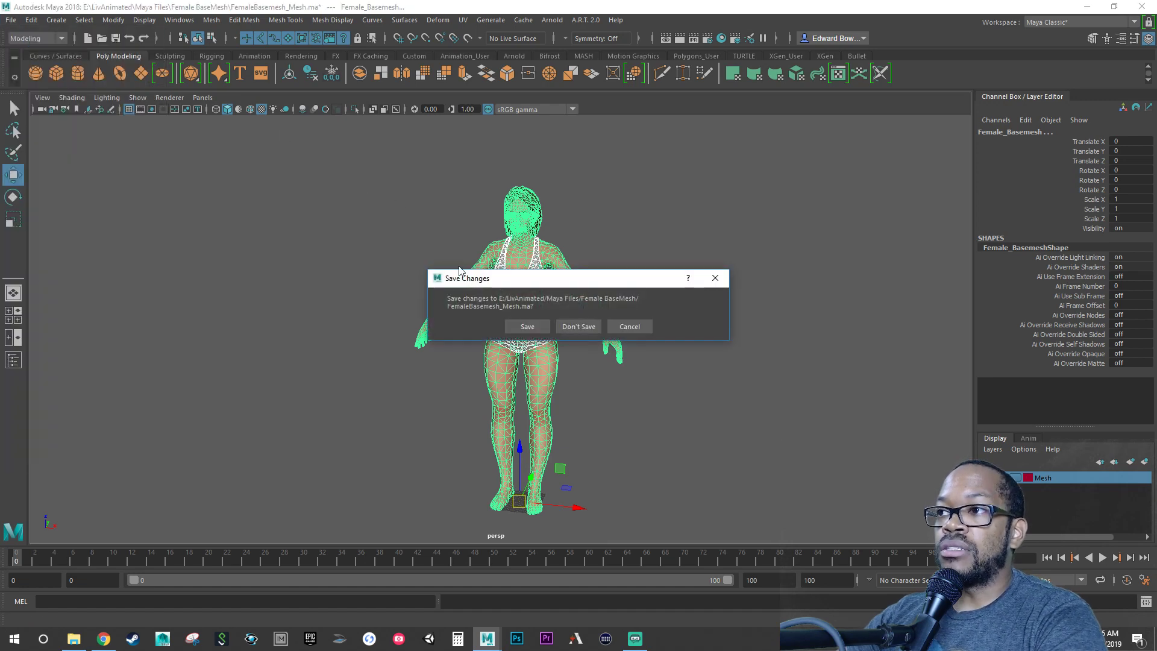
click(576, 329)
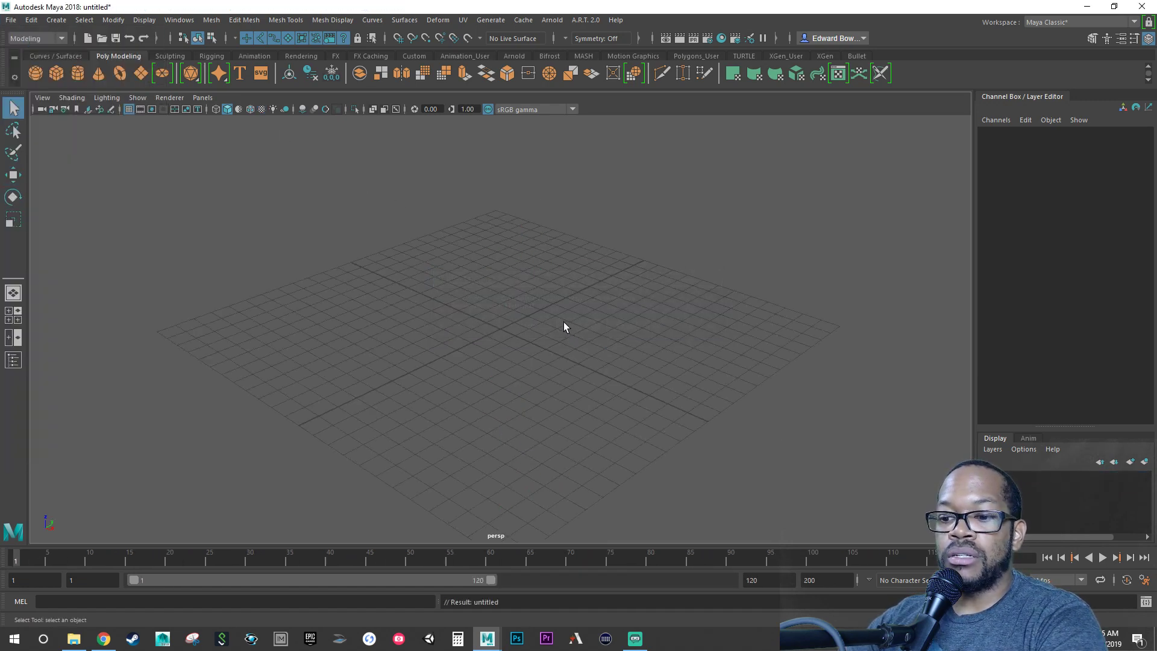
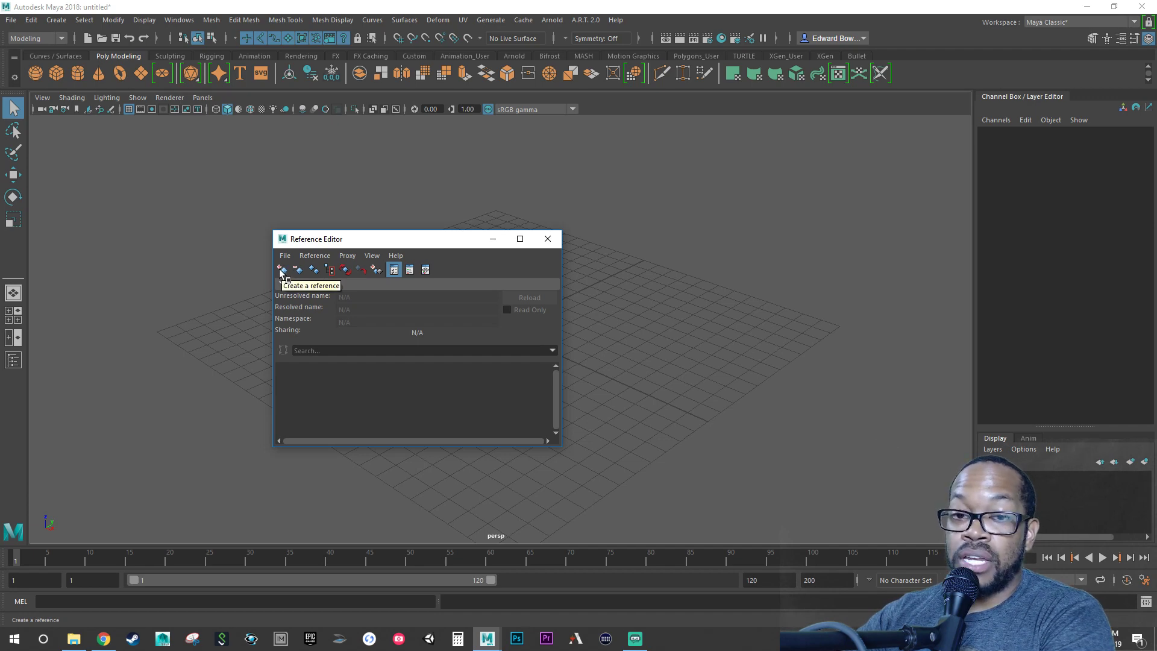
Step: Create a reference to FemaleBasemesh_Mesh.ma in the new scene and close the Reference Editor
click(280, 272)
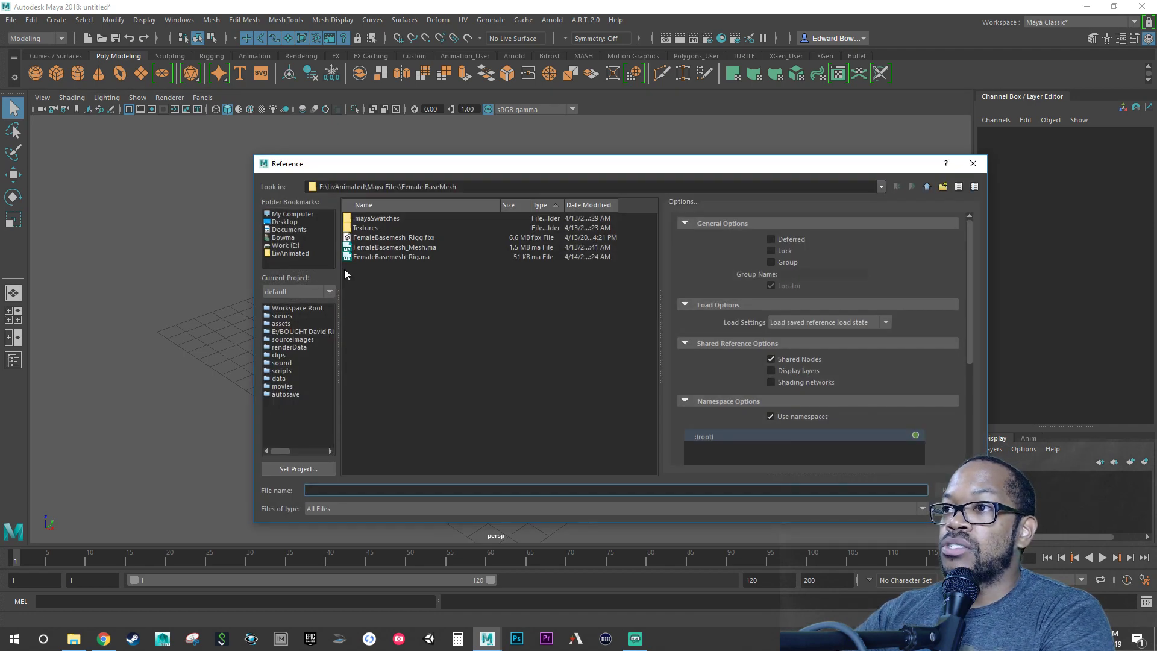
click(423, 247)
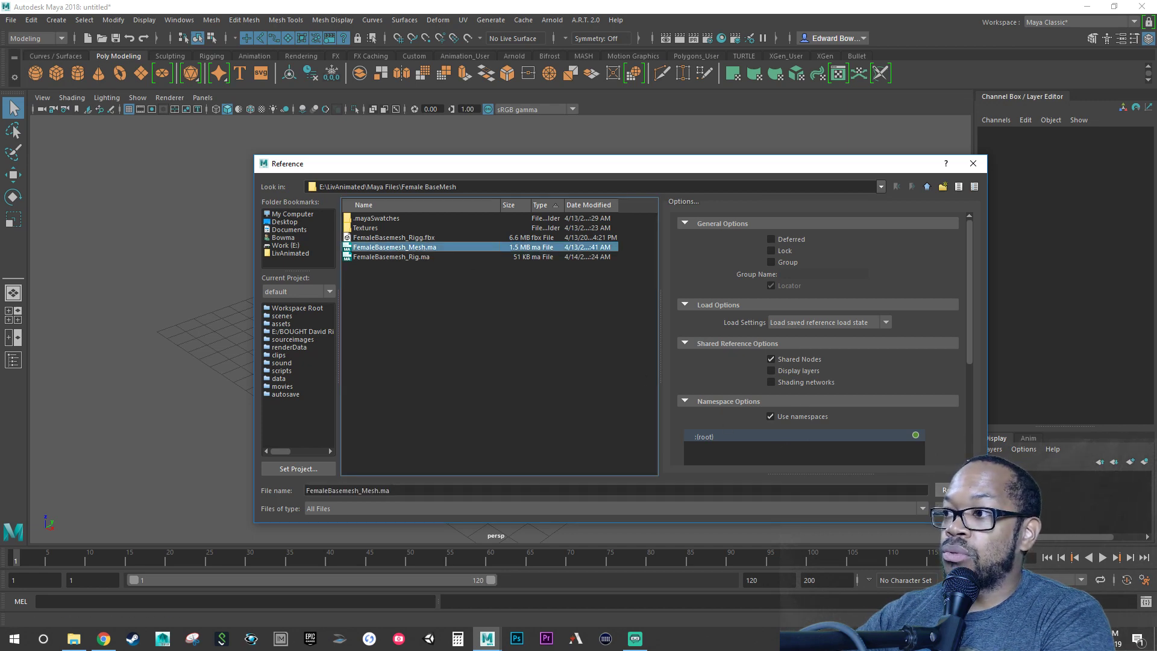
click(949, 490)
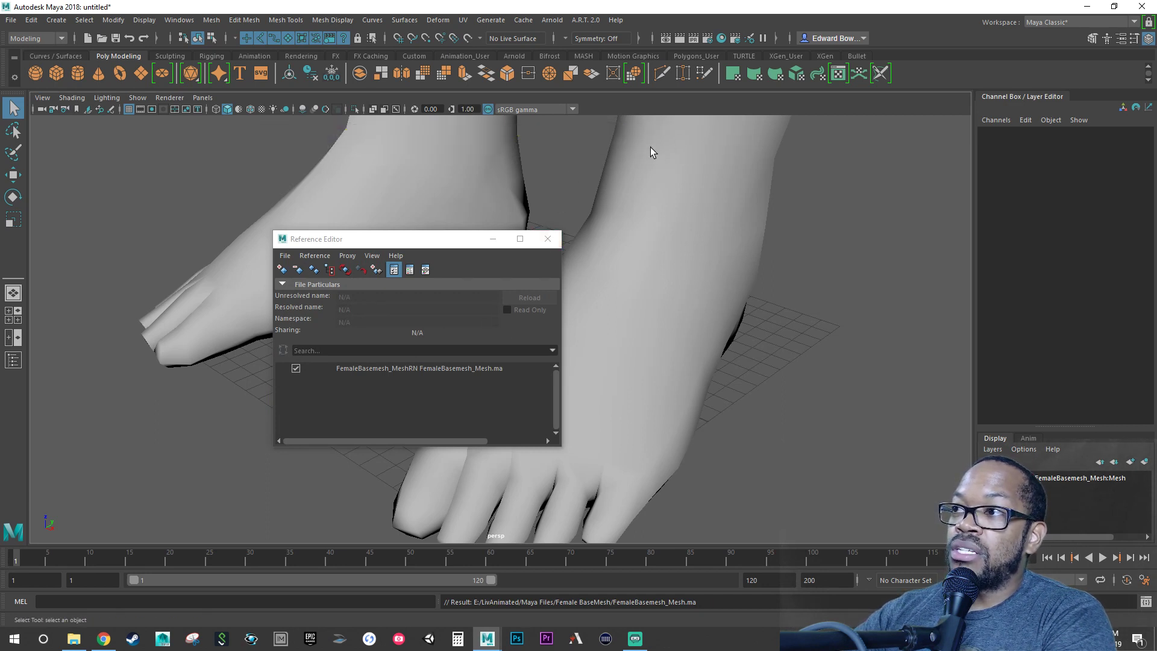
click(548, 241)
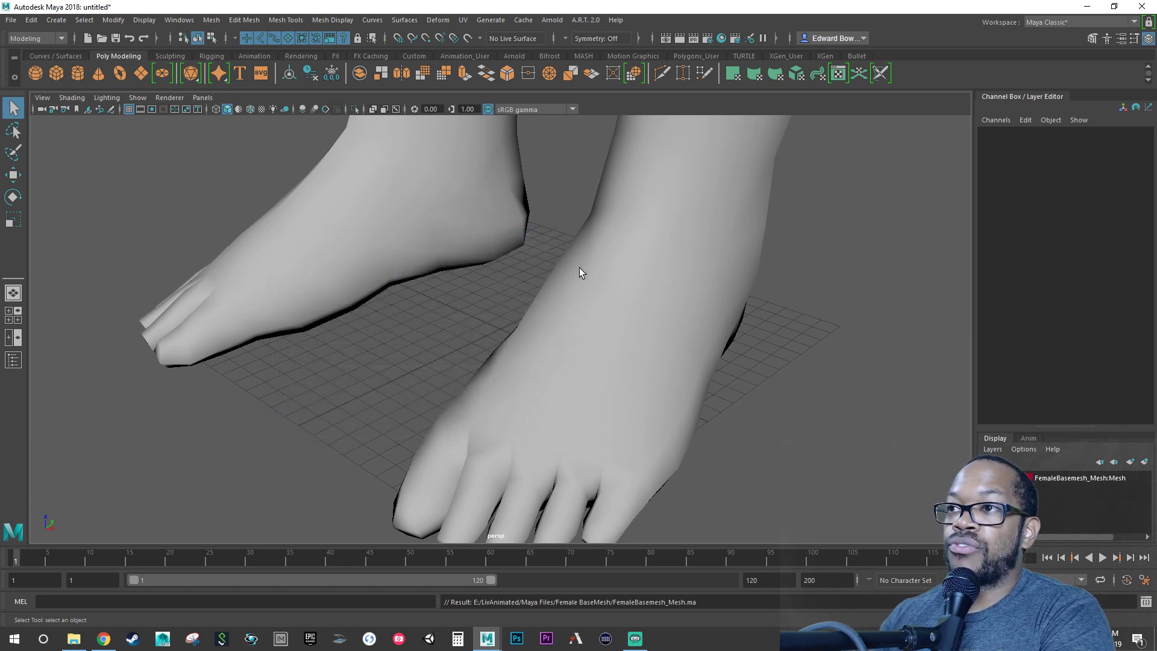
Step: Set the working time unit to 30 fps in the general settings and save the preferences
click(175, 21)
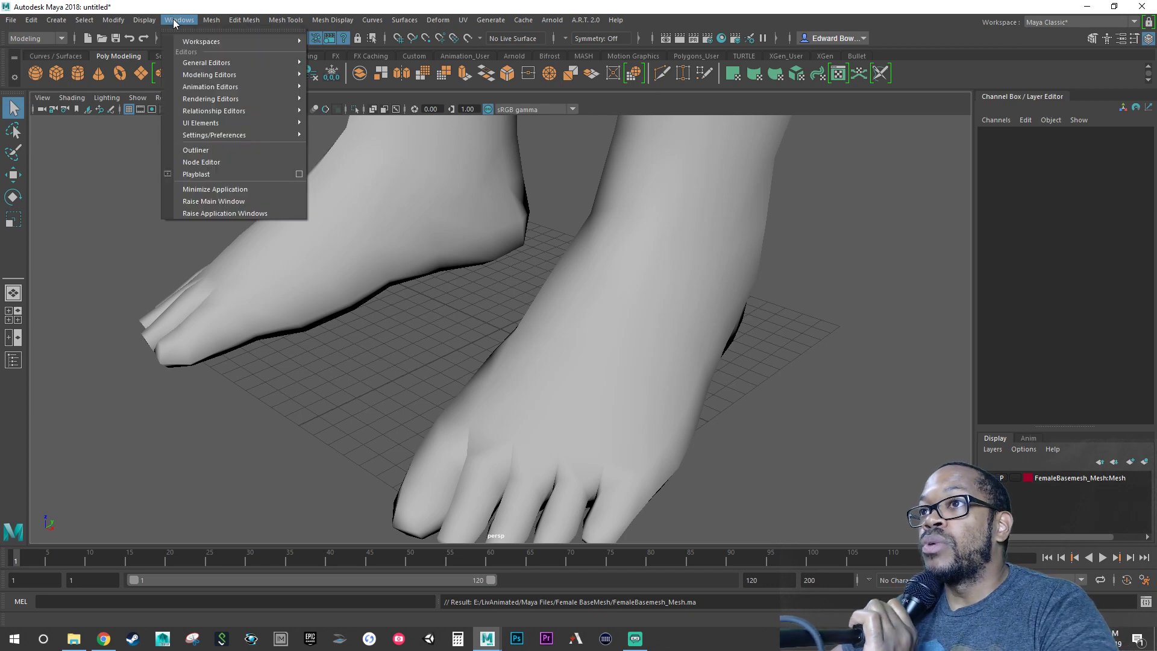
mouse_move(244, 135)
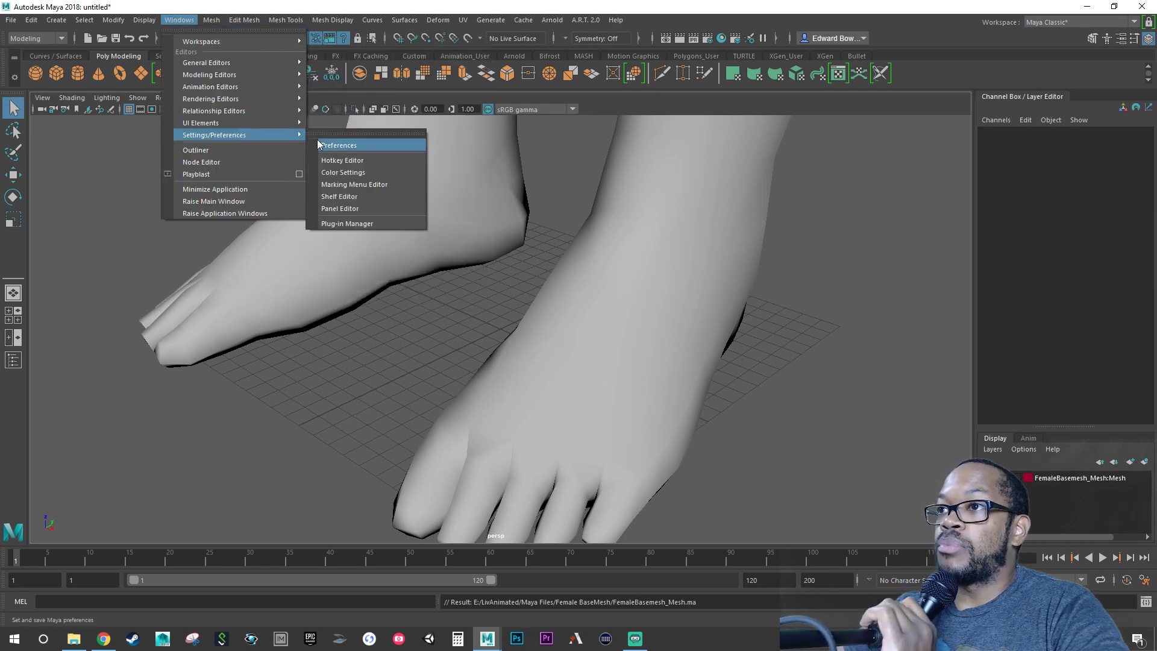
click(337, 145)
click(474, 273)
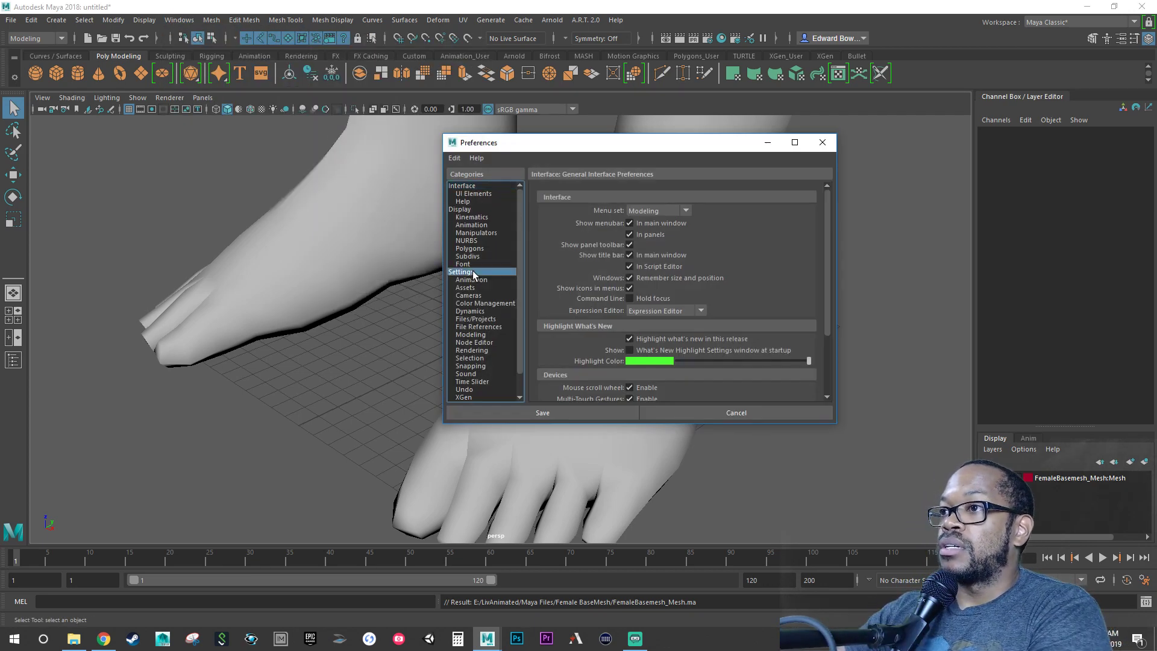
click(638, 267)
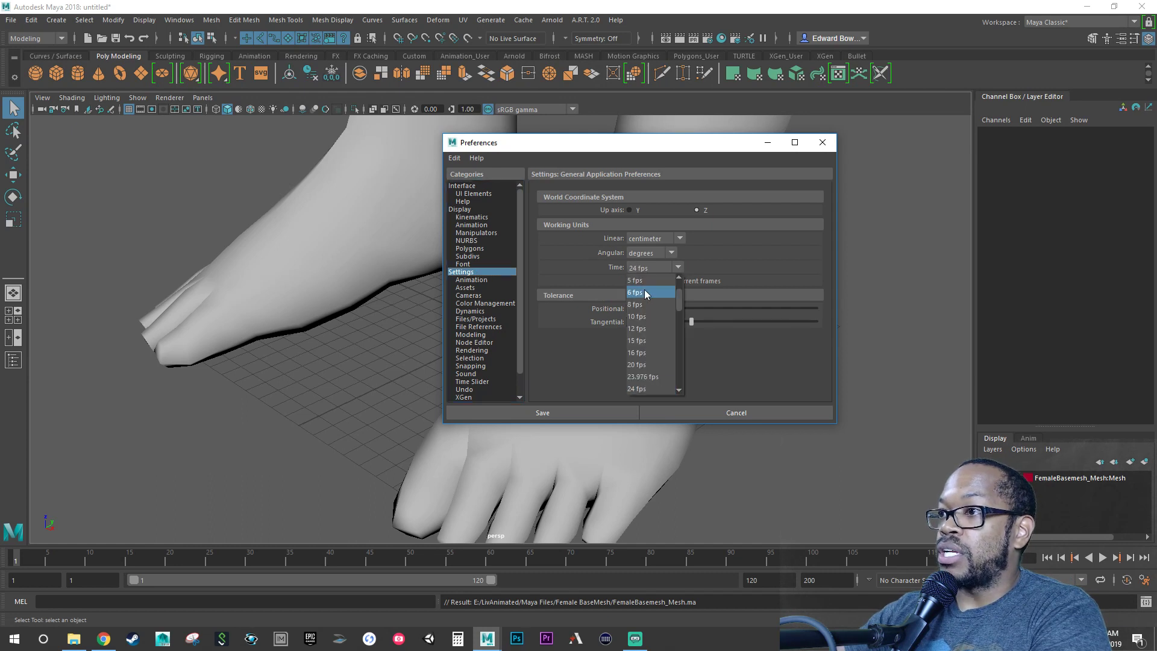
scroll(650, 336, down, 2)
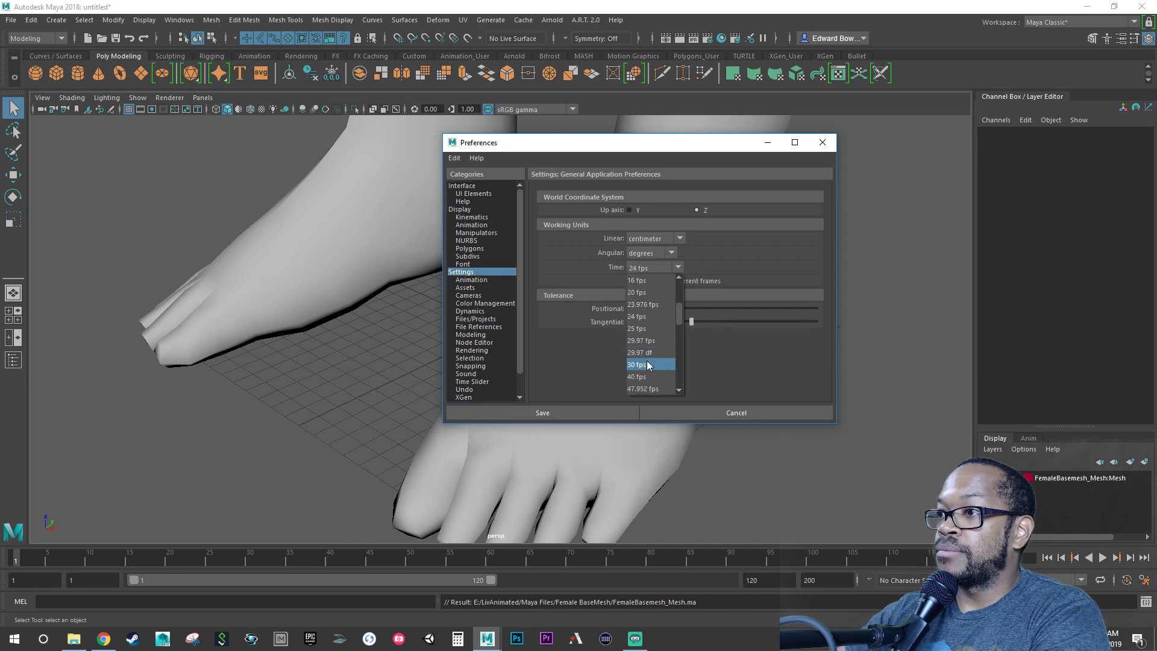
click(647, 365)
click(596, 413)
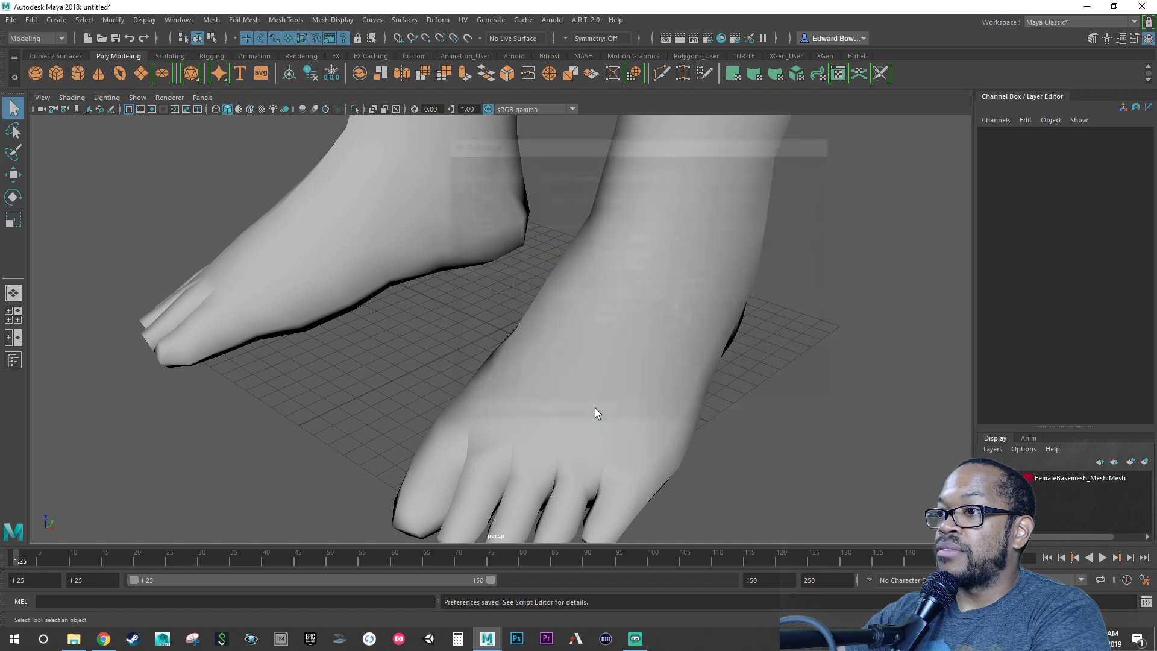
Step: Display the referenced female mesh with its textures and bring the whole figure into view from the front
scroll(418, 268, down, 8)
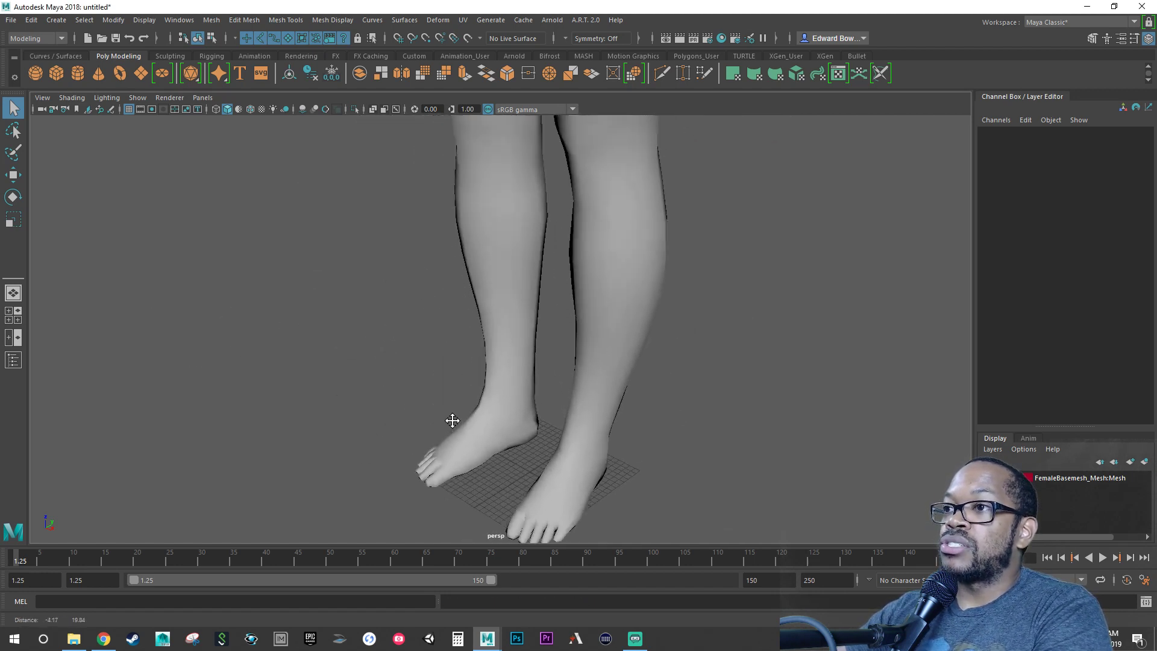
scroll(452, 420, down, 4)
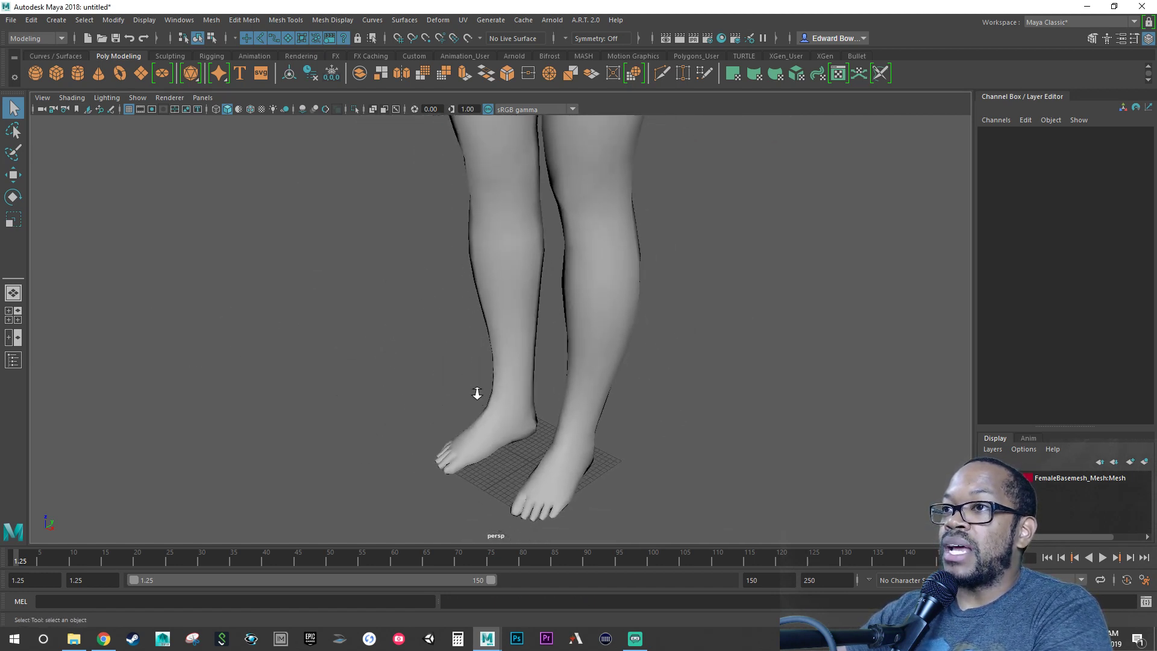
click(261, 109)
alt+drag(598, 377, 557, 413)
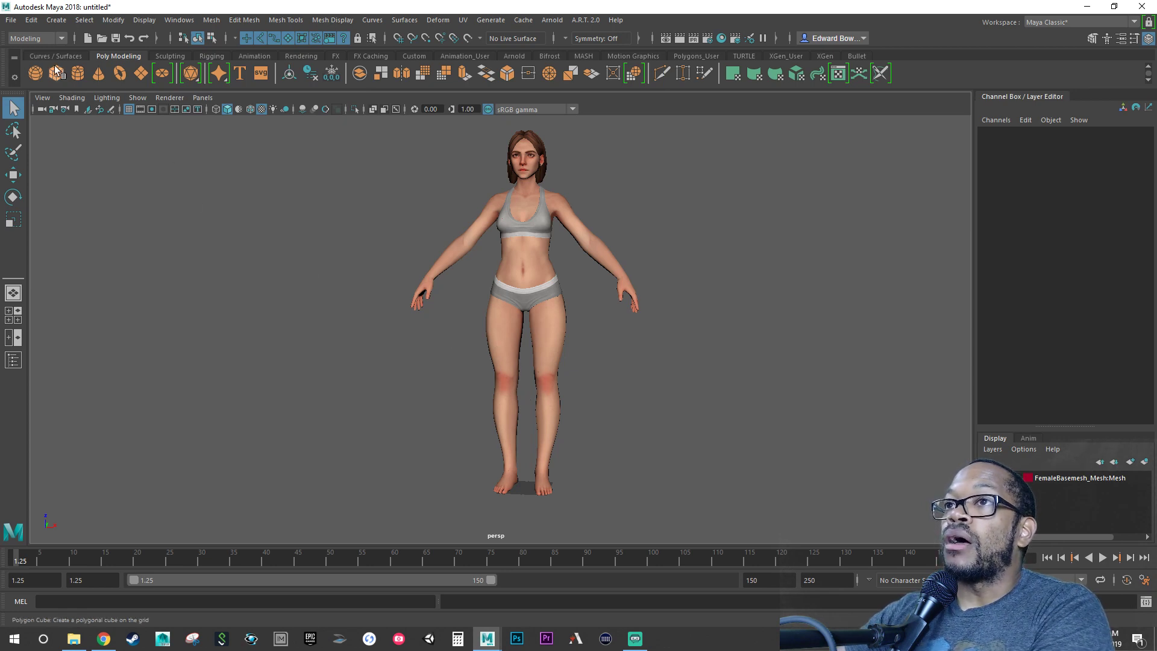
Step: Save the scene as FemaleBasemesh_Rig.ma in the Female BaseMesh folder, replacing the existing file
click(11, 21)
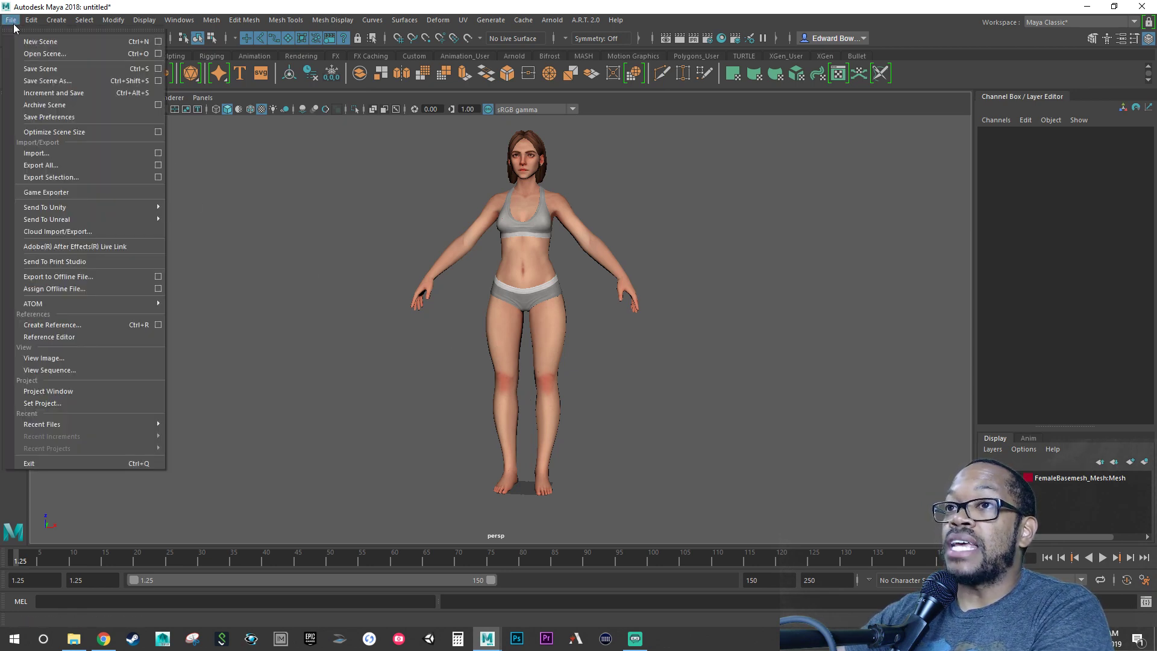
click(41, 81)
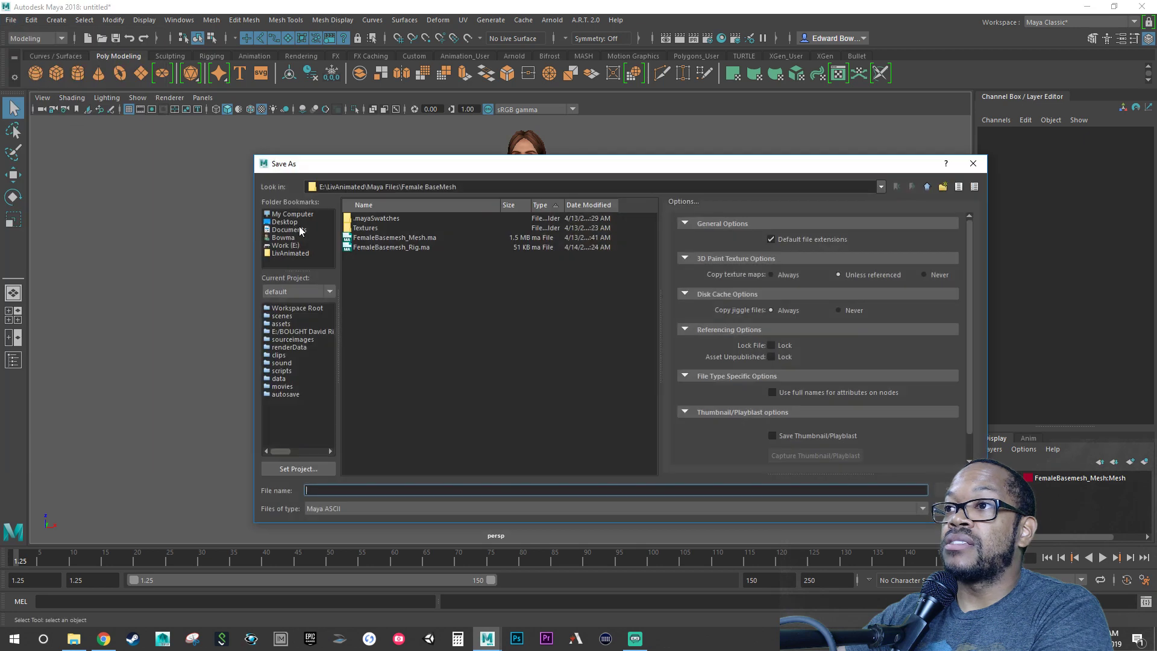
click(400, 247)
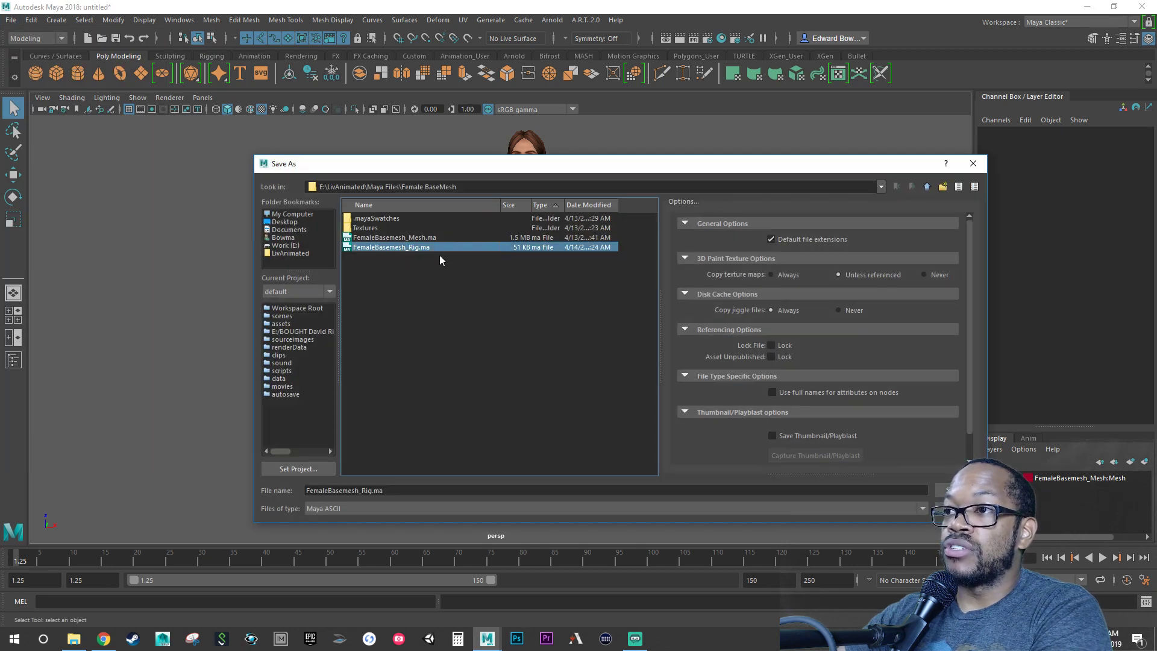
click(947, 490)
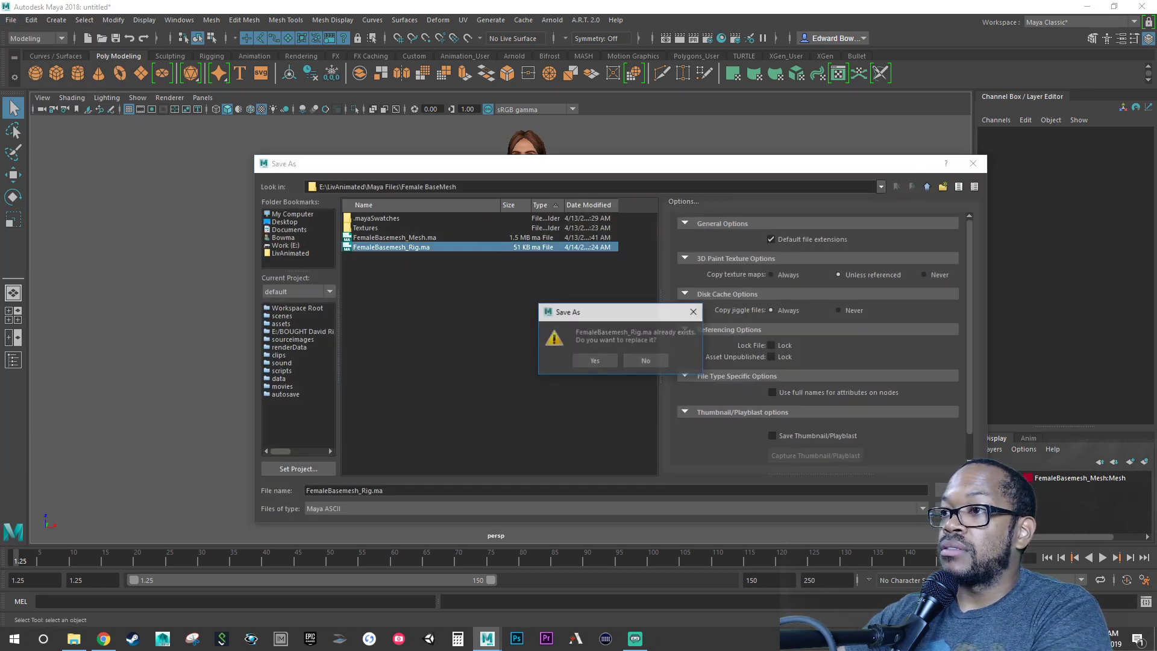
click(594, 361)
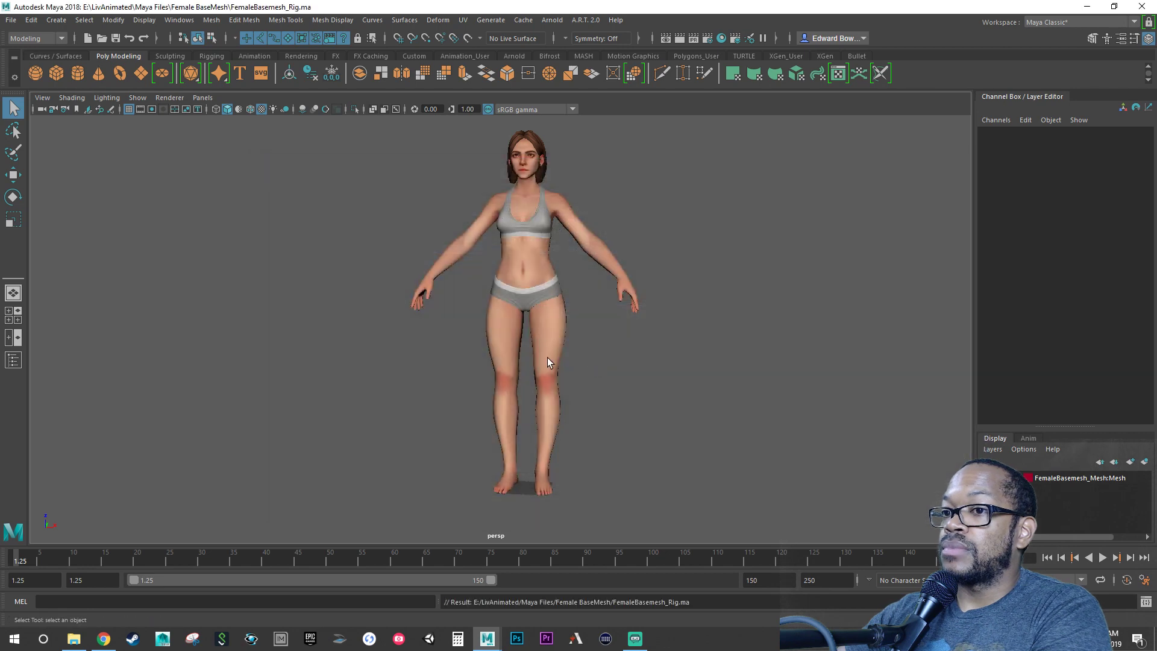
Step: Set the animation start and playback start to 0 and move the current time to frame 0
drag(43, 580, 10, 580)
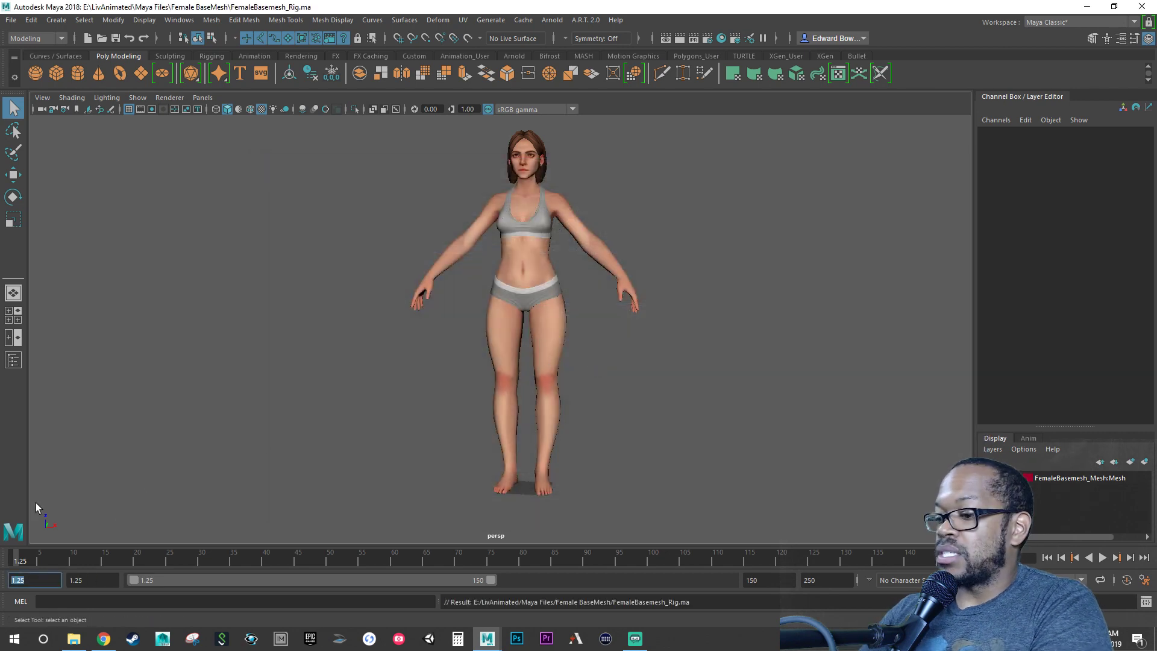
text(0)
key(Tab)
text(0)
key(Tab)
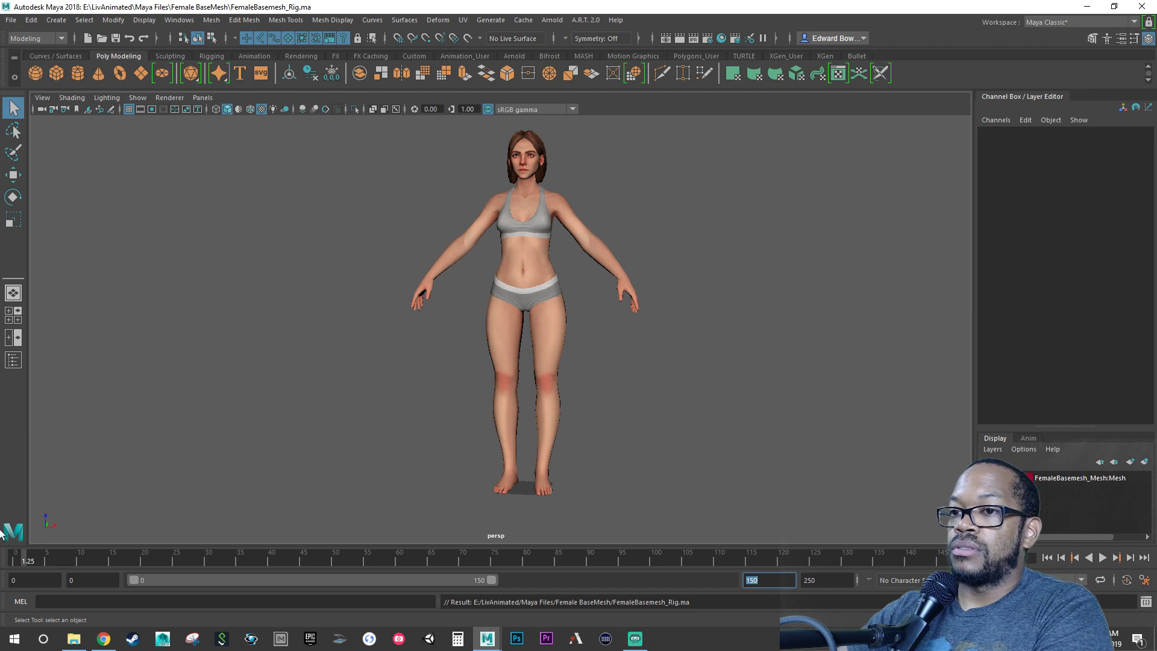
drag(27, 559, 3, 553)
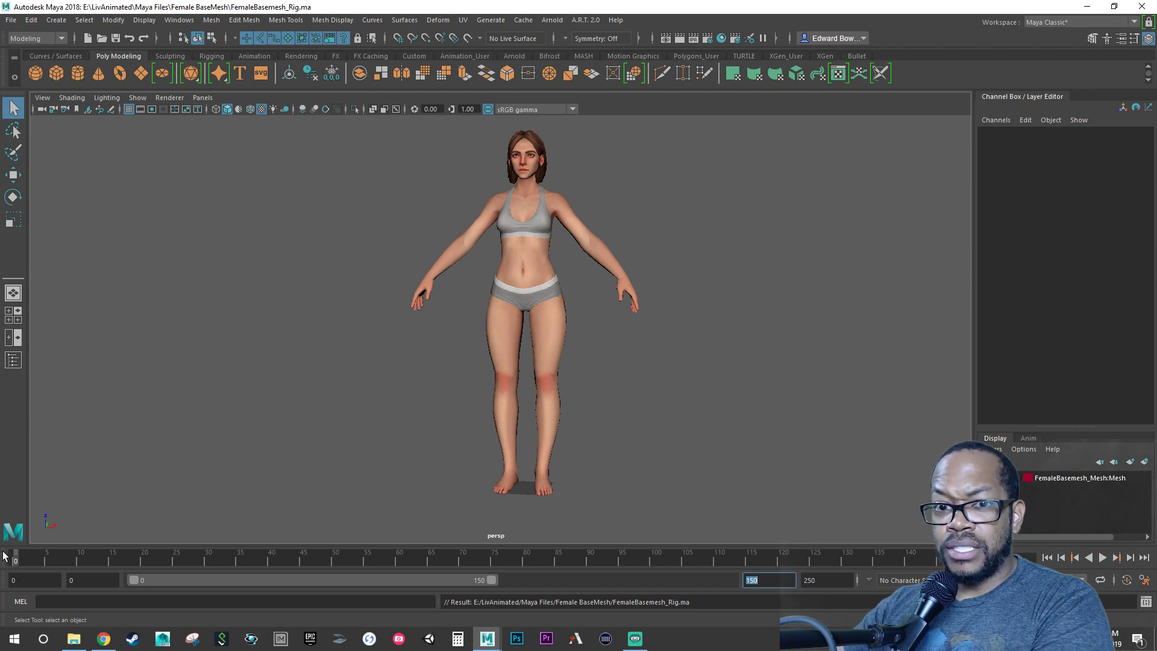
Step: Open the A.R.T. 2.0 Rig Creator and look over the root control at the character's feet
alt+drag(439, 444, 491, 436)
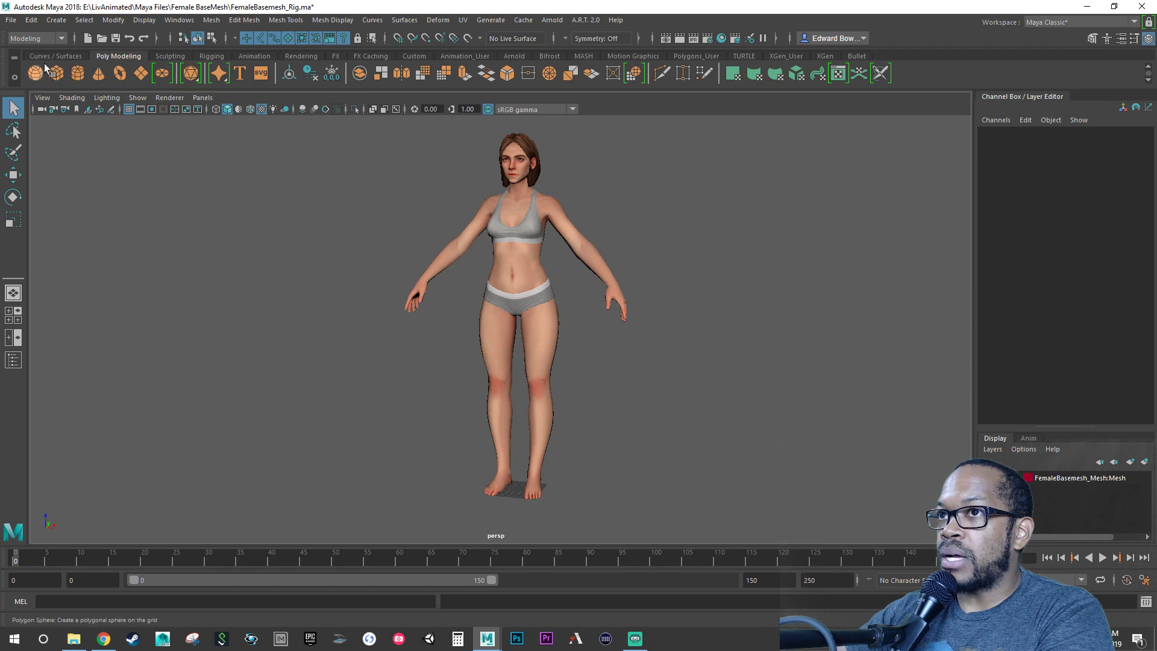
click(583, 20)
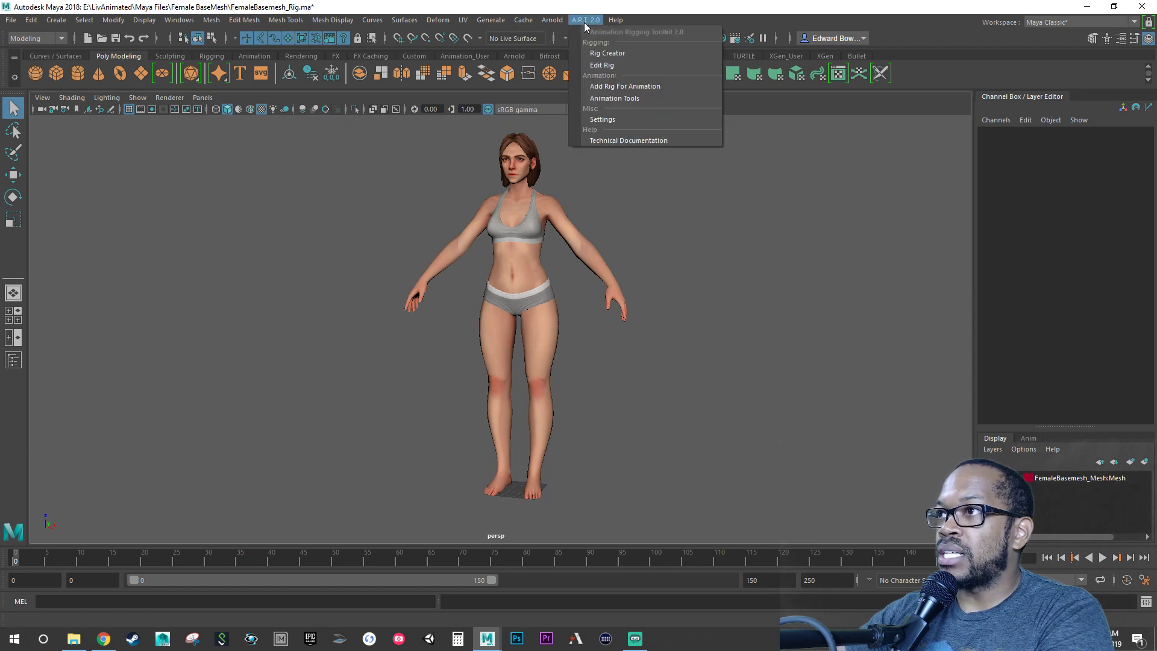
click(608, 54)
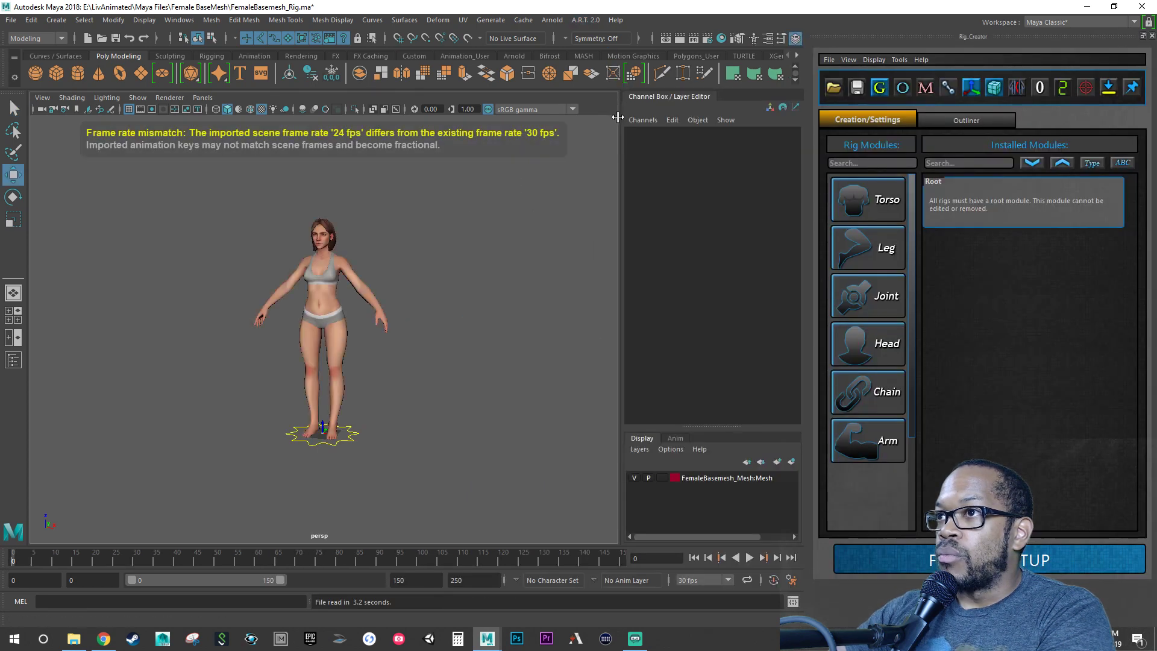
alt+right_drag(382, 369, 439, 403)
alt+drag(431, 401, 410, 413)
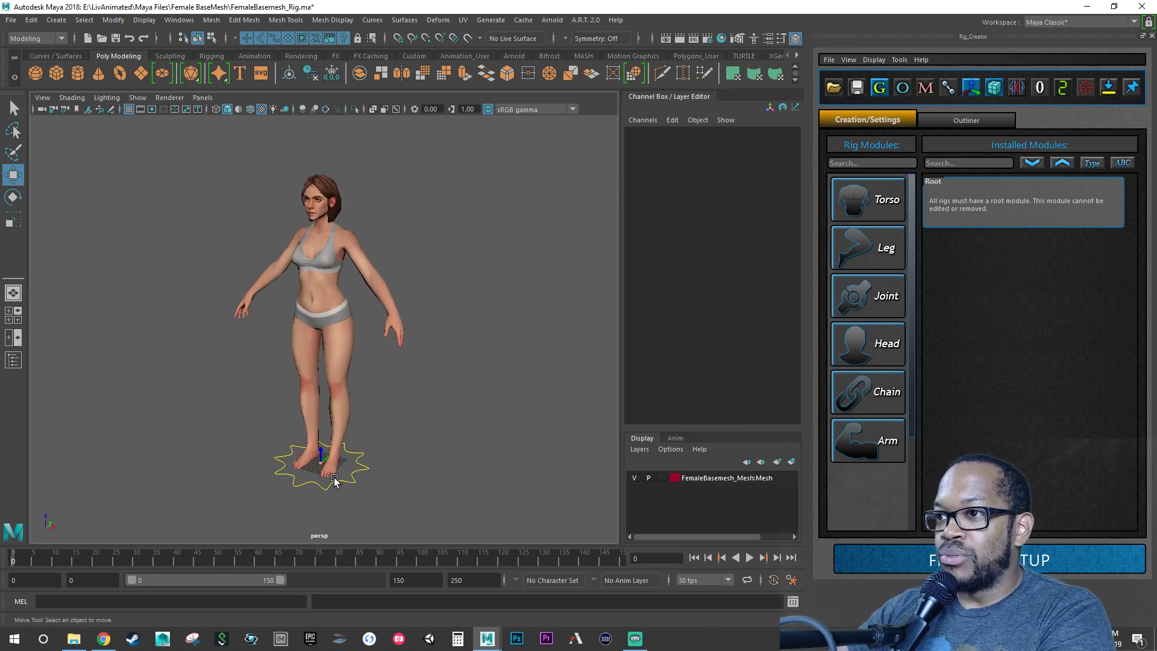
alt+drag(365, 477, 370, 465)
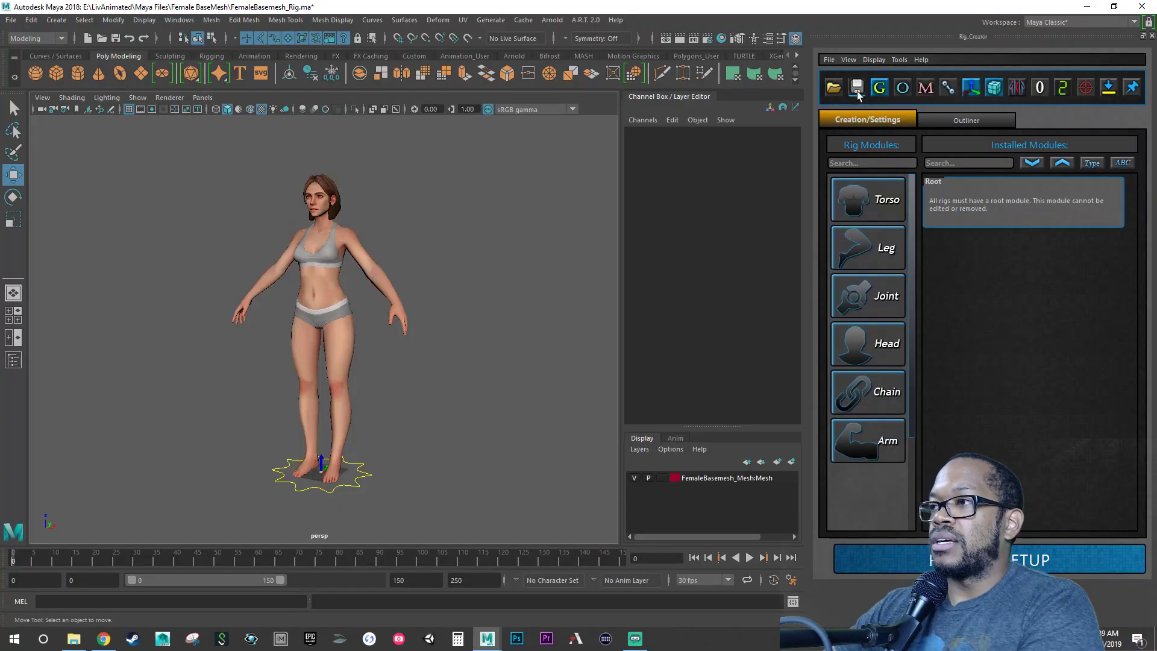
Step: Add a torso module parented to the root bone and raise its pelvis mover to about 97.69 in Translate X
click(869, 200)
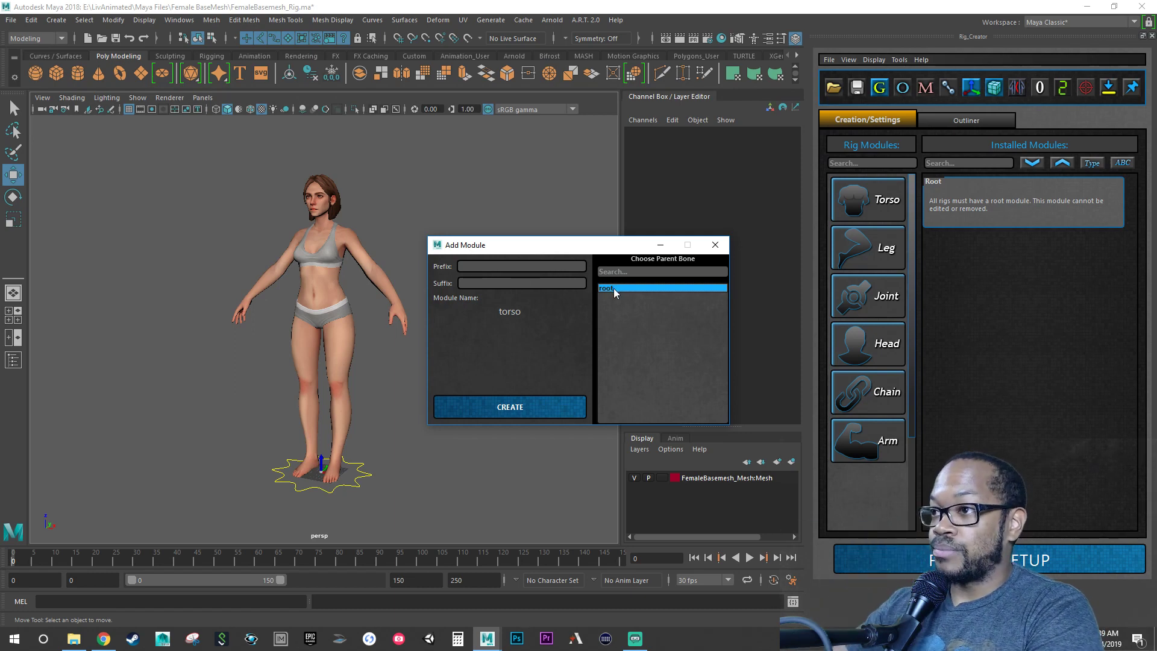
click(525, 410)
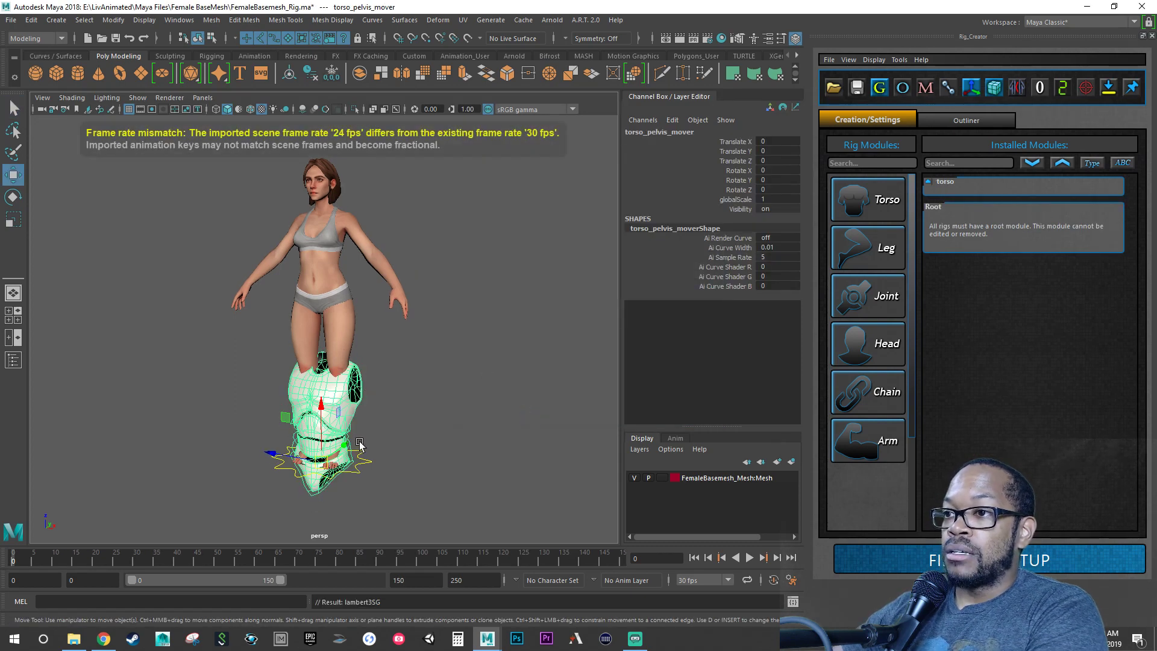
alt+drag(396, 457, 372, 449)
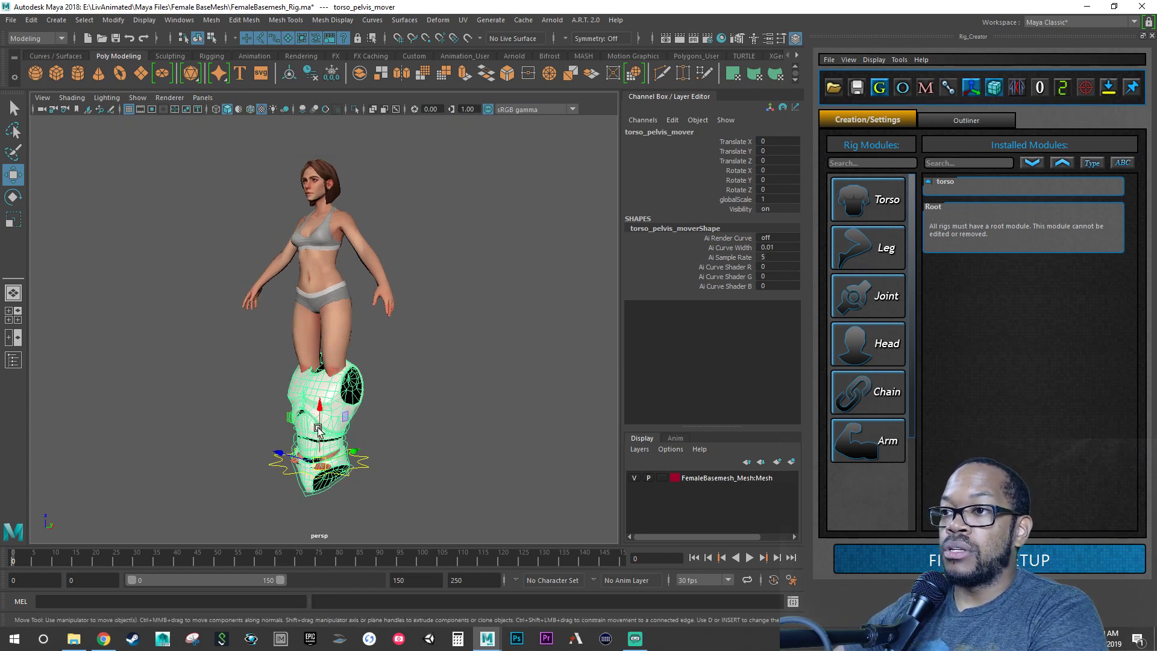
drag(317, 422, 302, 249)
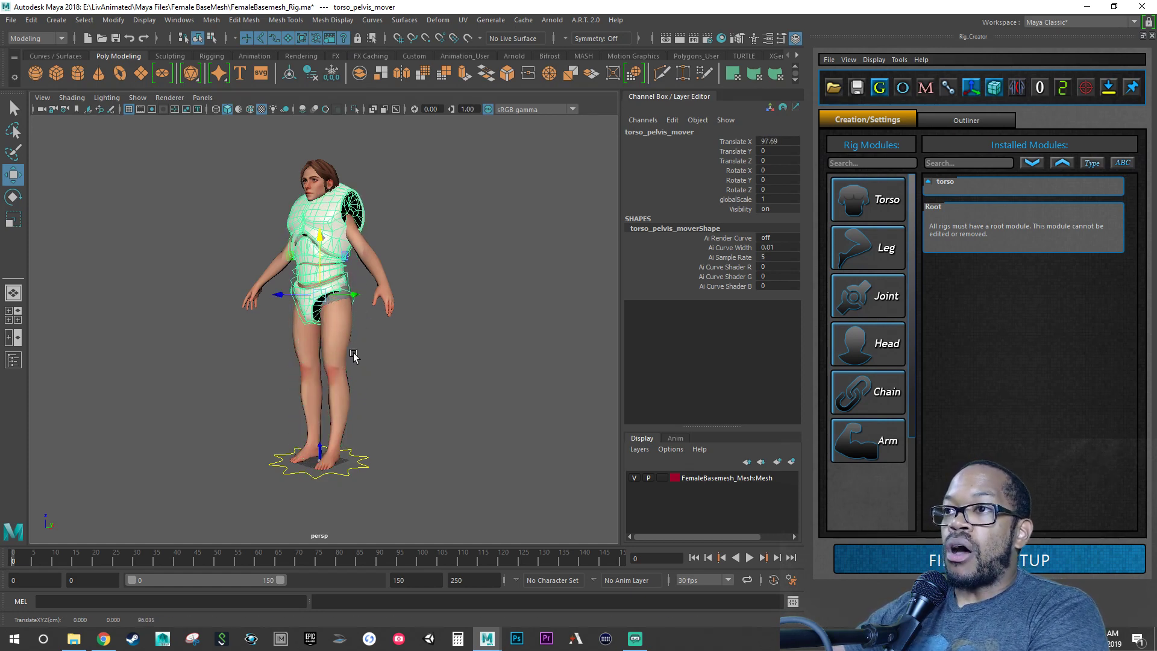
Step: Scale the torso pelvis mover down to a global scale of about 0.842 to fit the character's body
key(r)
alt+drag(341, 355, 365, 316)
alt+right_drag(365, 316, 421, 295)
alt+middle_drag(407, 304, 431, 379)
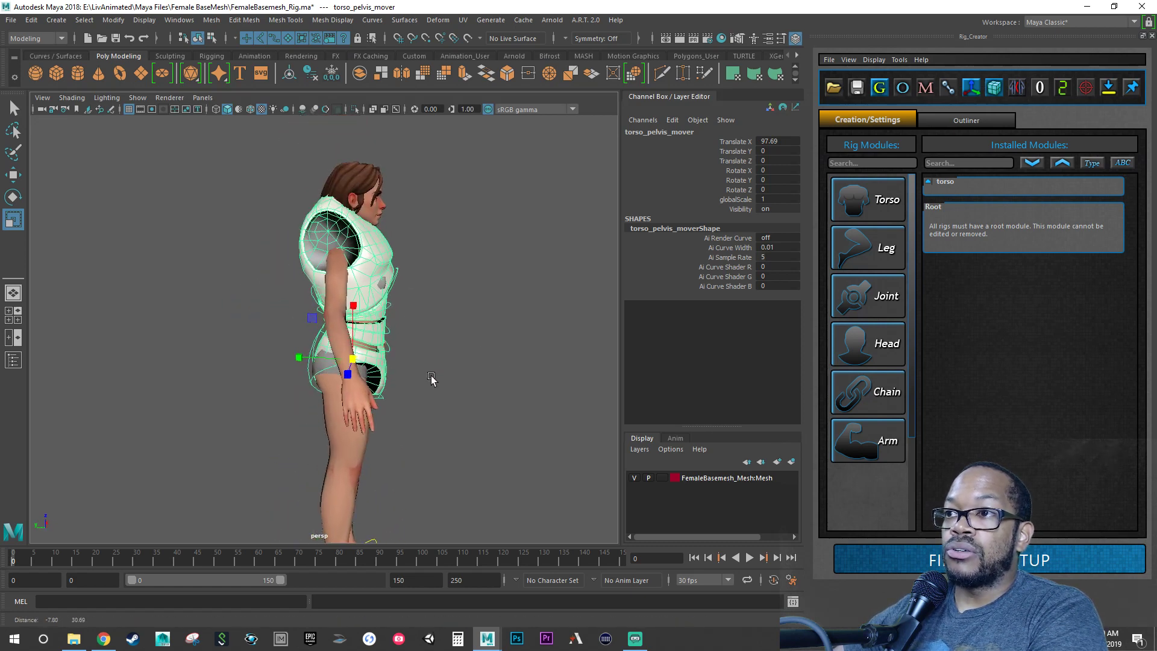
drag(354, 360, 370, 384)
alt+right_drag(370, 385, 447, 386)
mouse_move(446, 386)
alt+mouse_down()
mouse_move(394, 385)
mouse_move(446, 387)
alt+mouse_up()
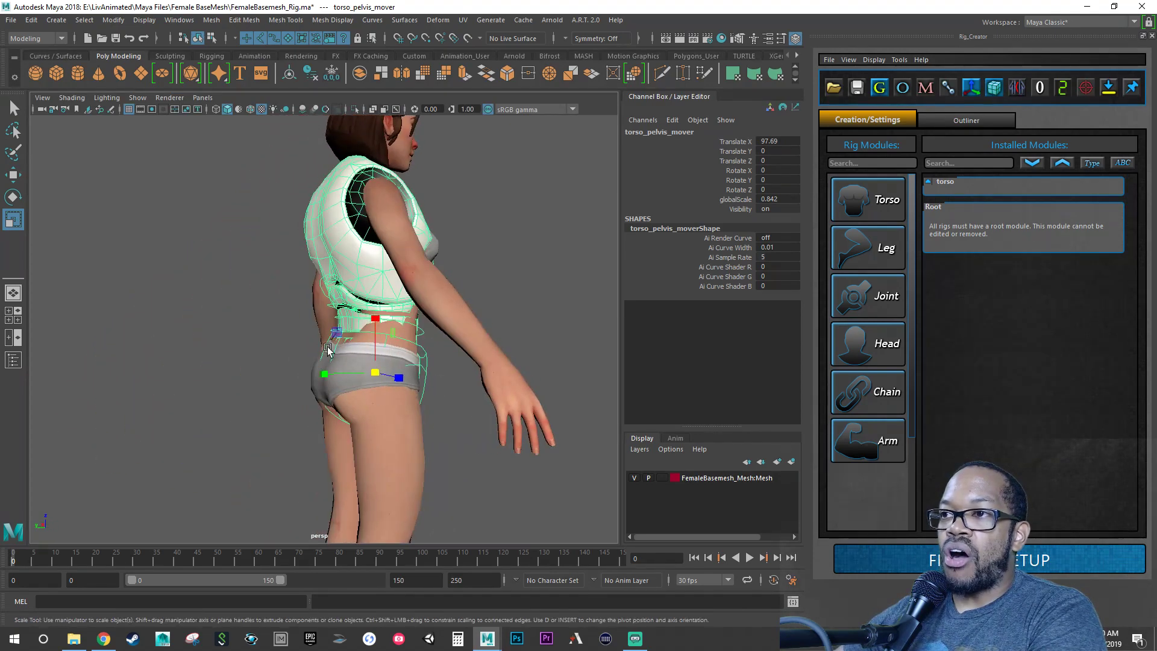
alt+drag(328, 350, 348, 256)
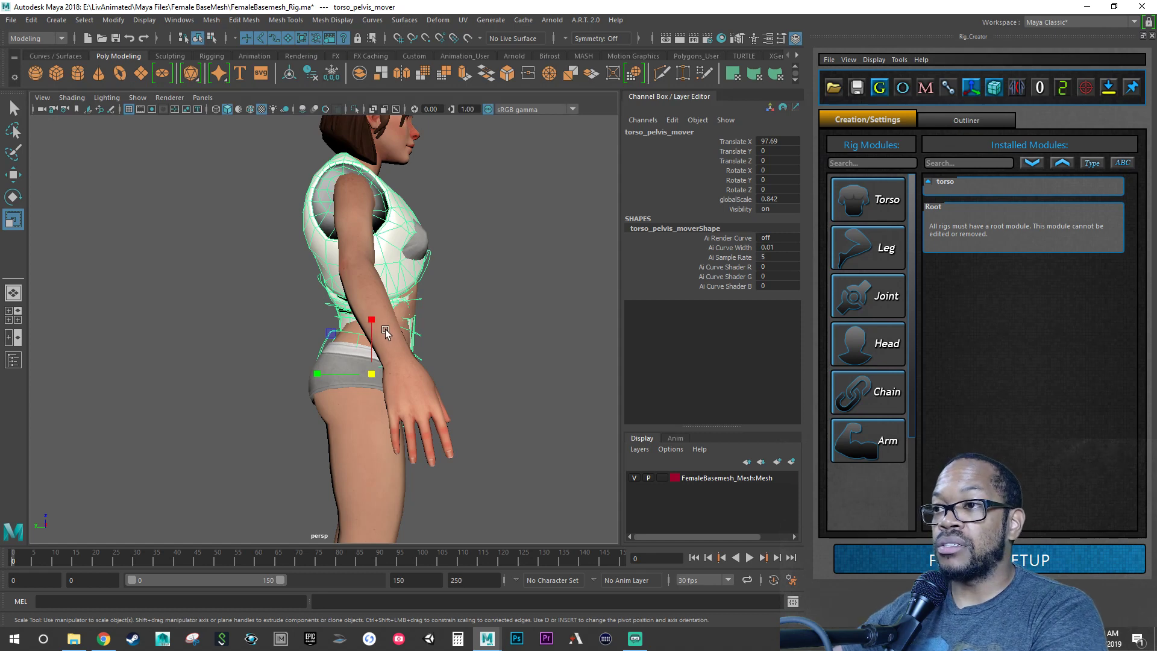
alt+drag(408, 366, 311, 341)
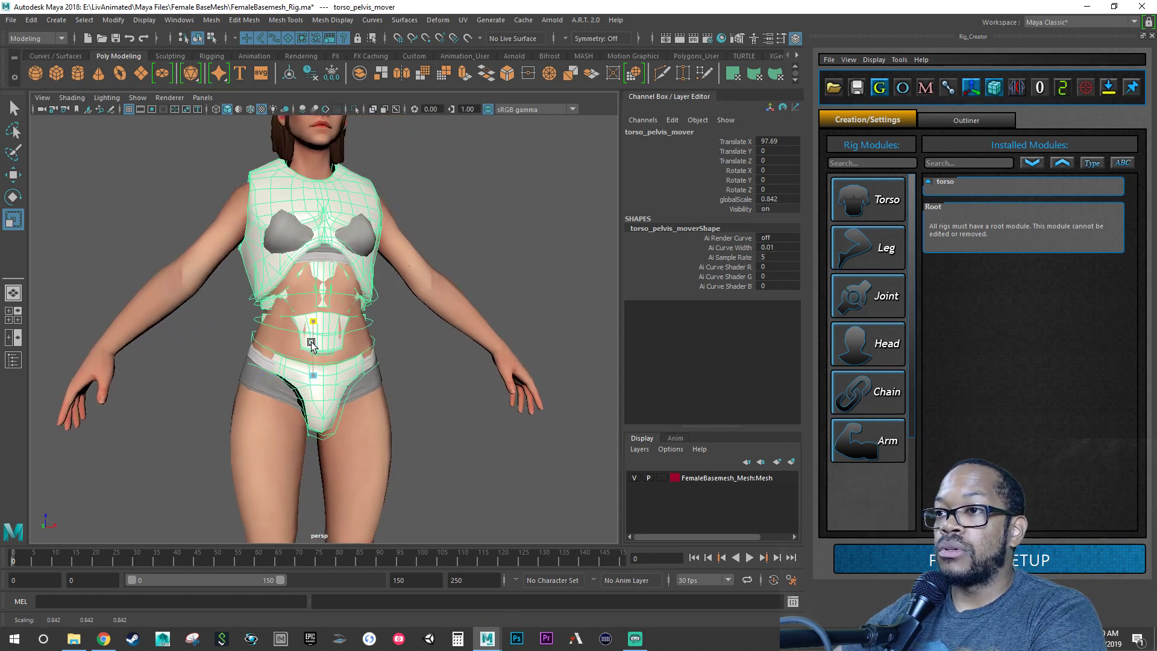
Step: Move the torso pelvis mover to about 97.09 in Translate X and about 2.12 in Translate Y
key(w)
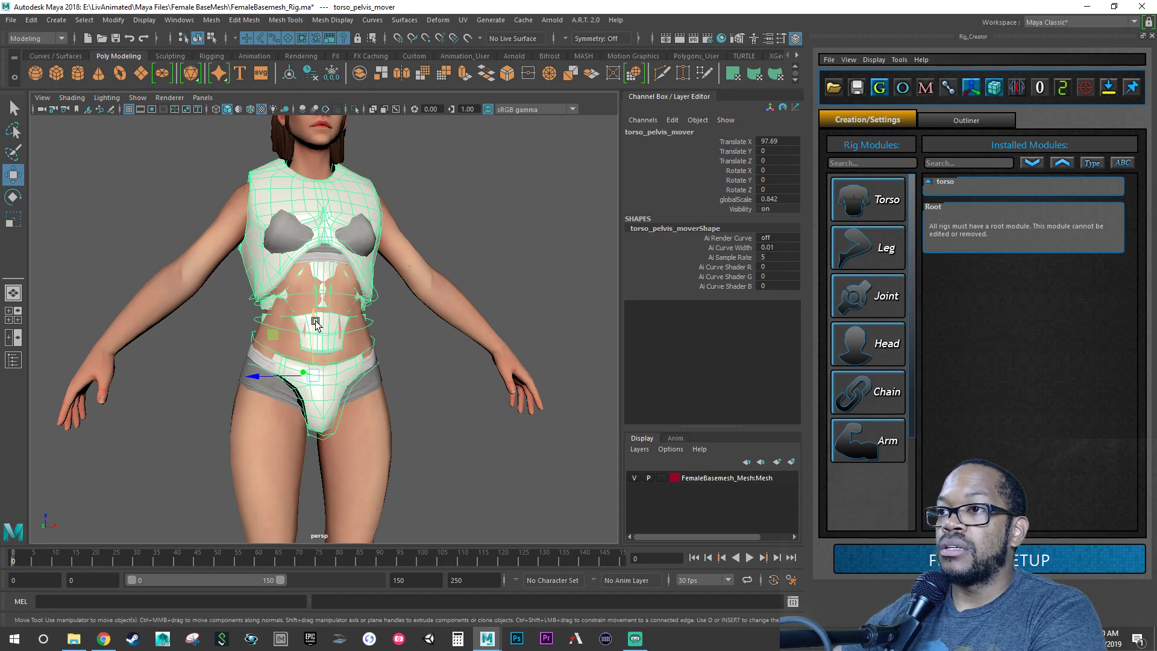
drag(315, 323, 398, 341)
mouse_move(384, 381)
alt+mouse_down()
mouse_move(396, 388)
mouse_move(385, 383)
alt+mouse_up()
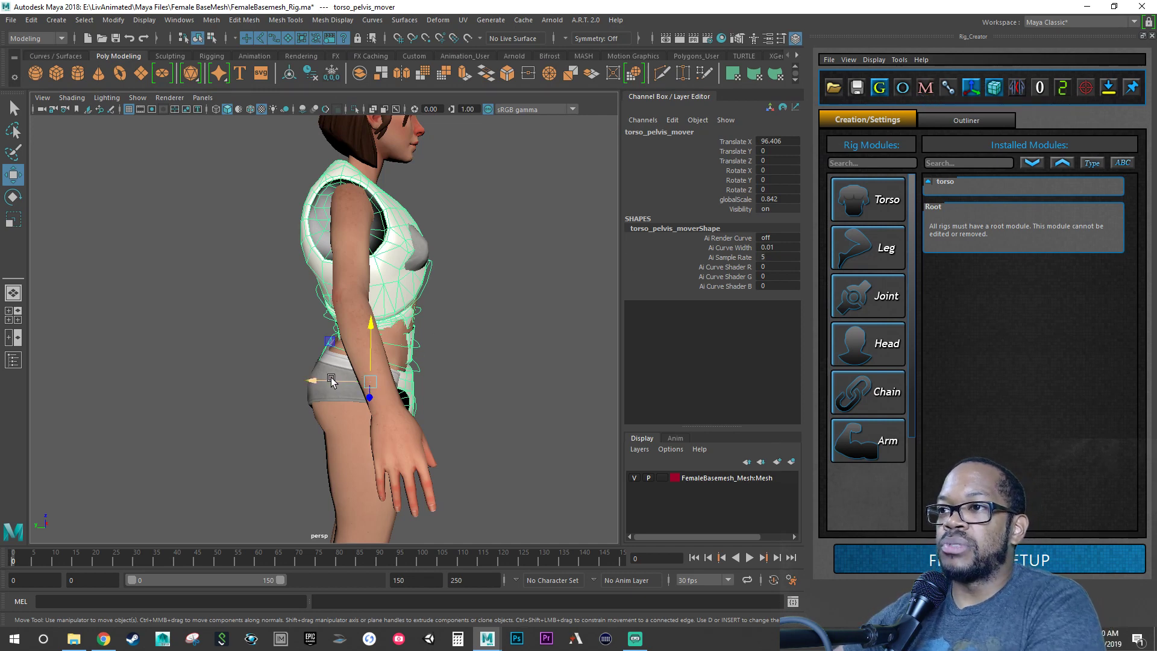
drag(335, 382, 397, 360)
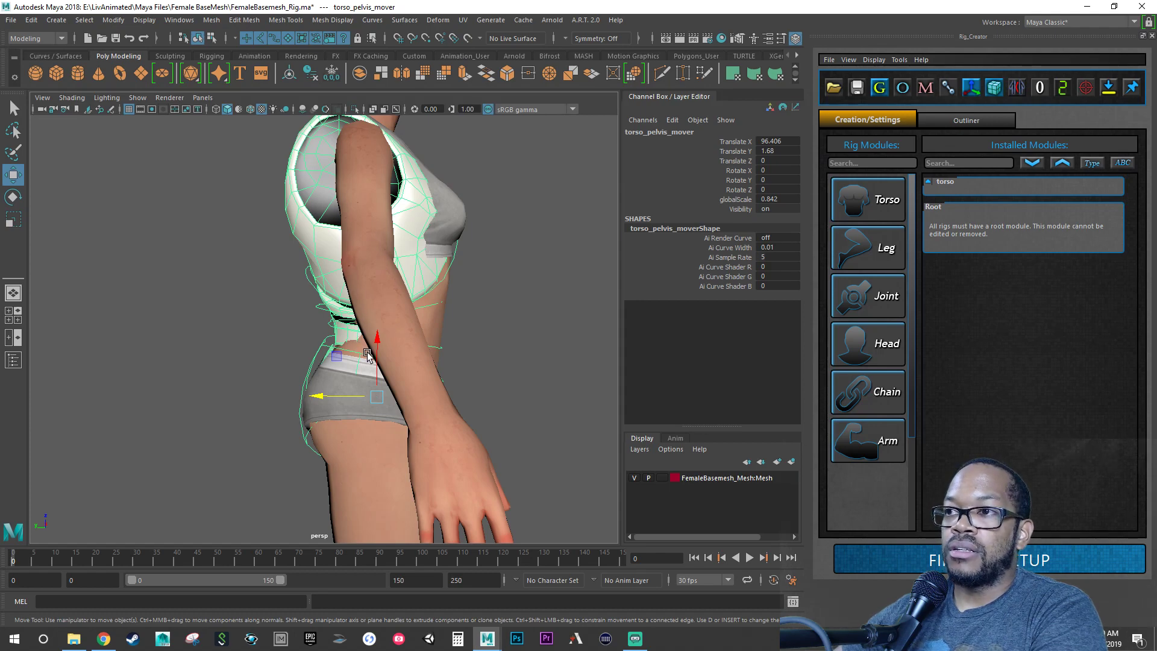
alt+drag(367, 355, 477, 310)
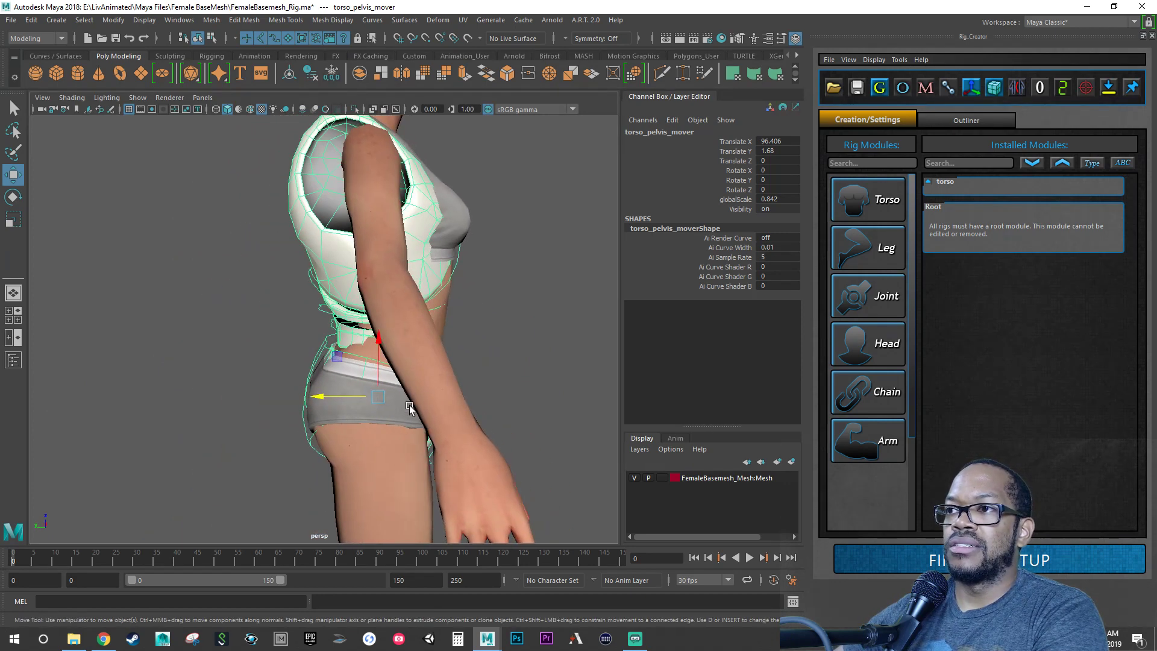
scroll(409, 407, up, 5)
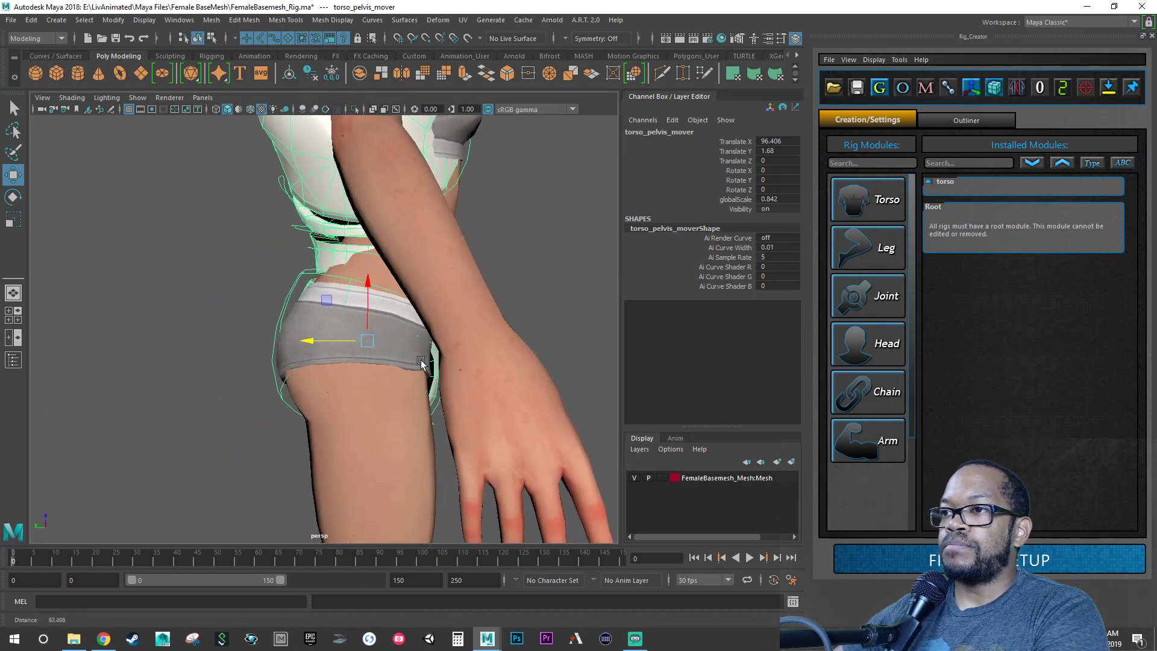
scroll(420, 361, up, 3)
drag(353, 344, 349, 344)
alt+drag(396, 373, 350, 322)
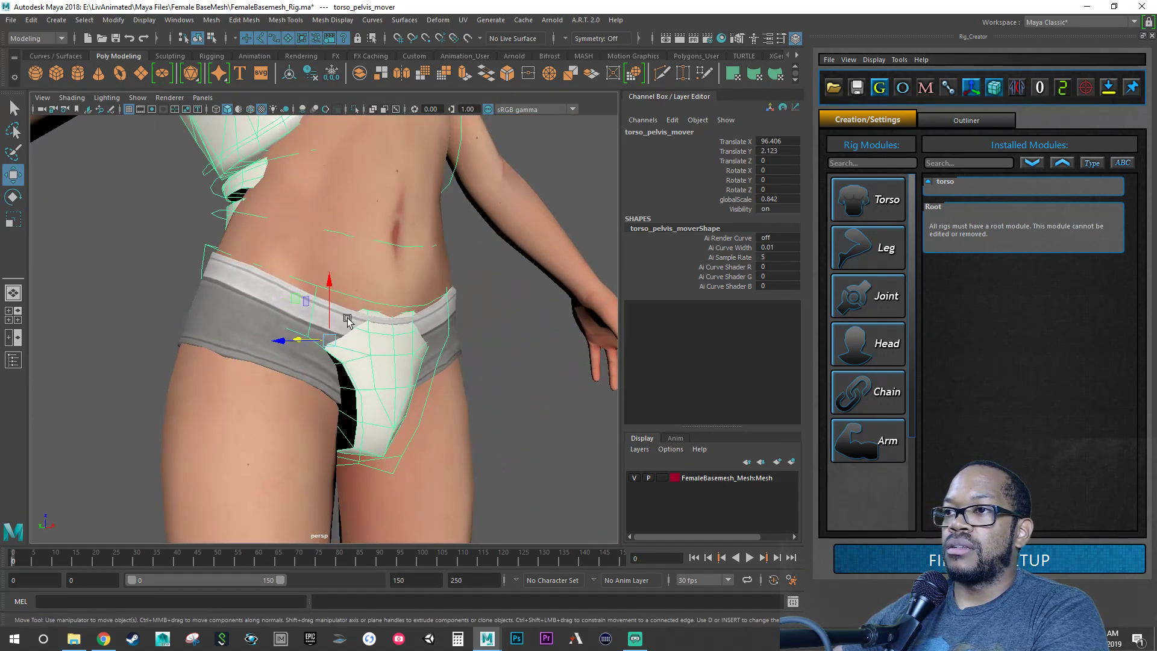
drag(328, 262, 364, 291)
alt+right_drag(405, 323, 326, 322)
alt+drag(326, 321, 369, 366)
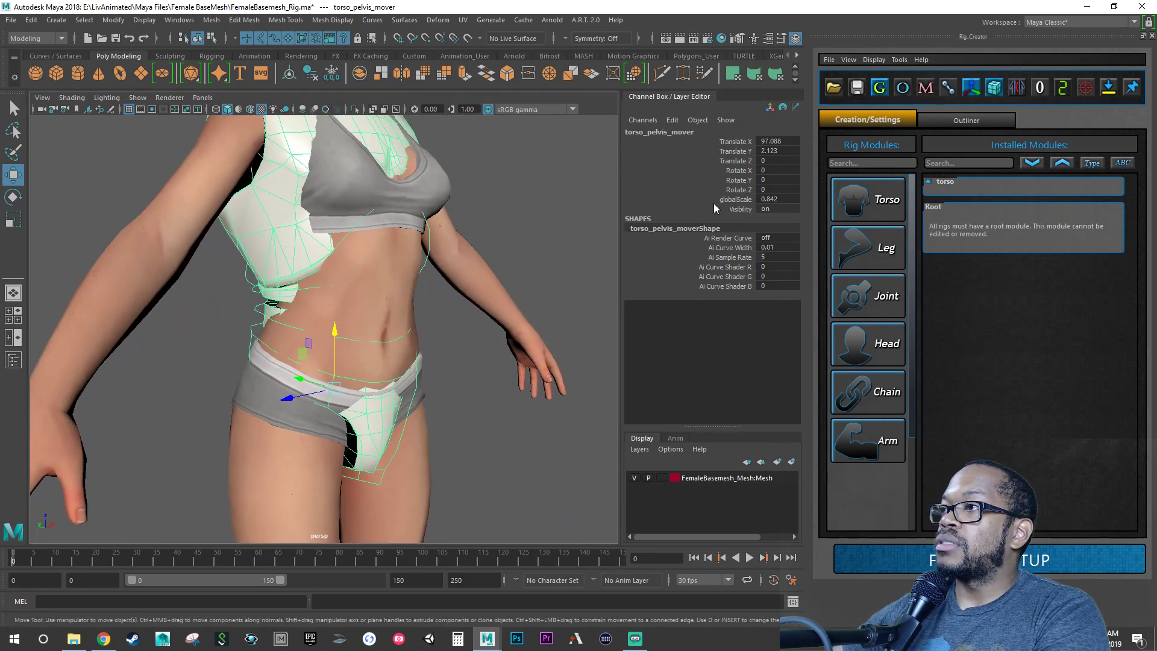
Step: Switch from global movers to mesh movers and shift the spine_01 mover geometry forward to about -2.76 in Translate Y
click(880, 95)
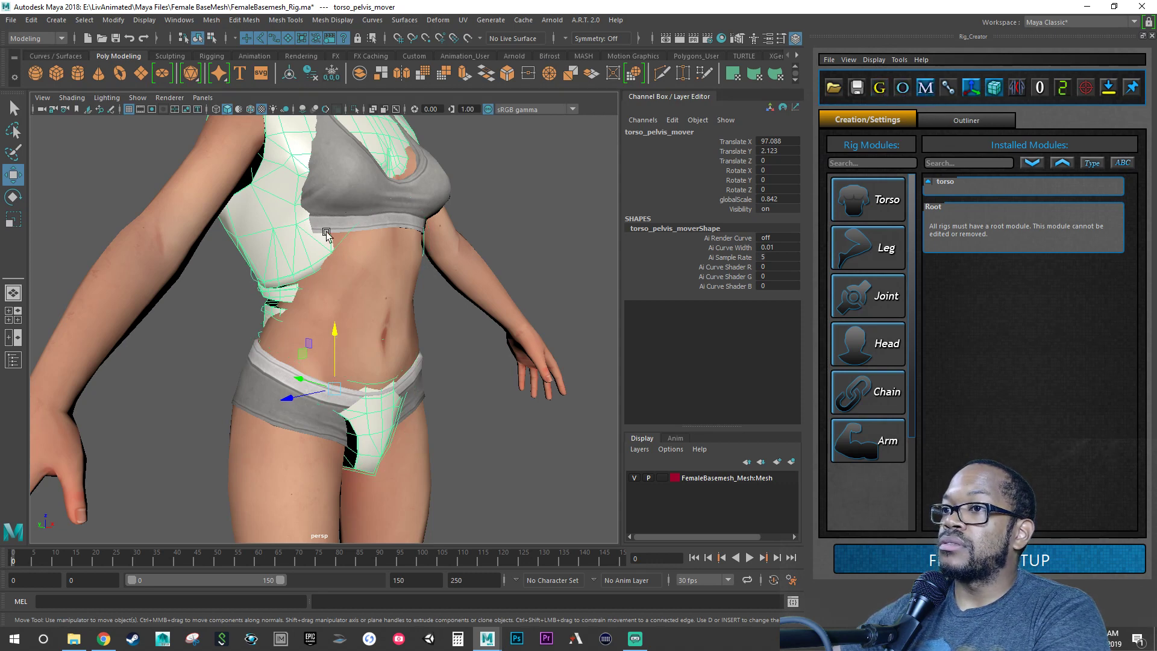
alt+drag(295, 288, 251, 317)
click(208, 315)
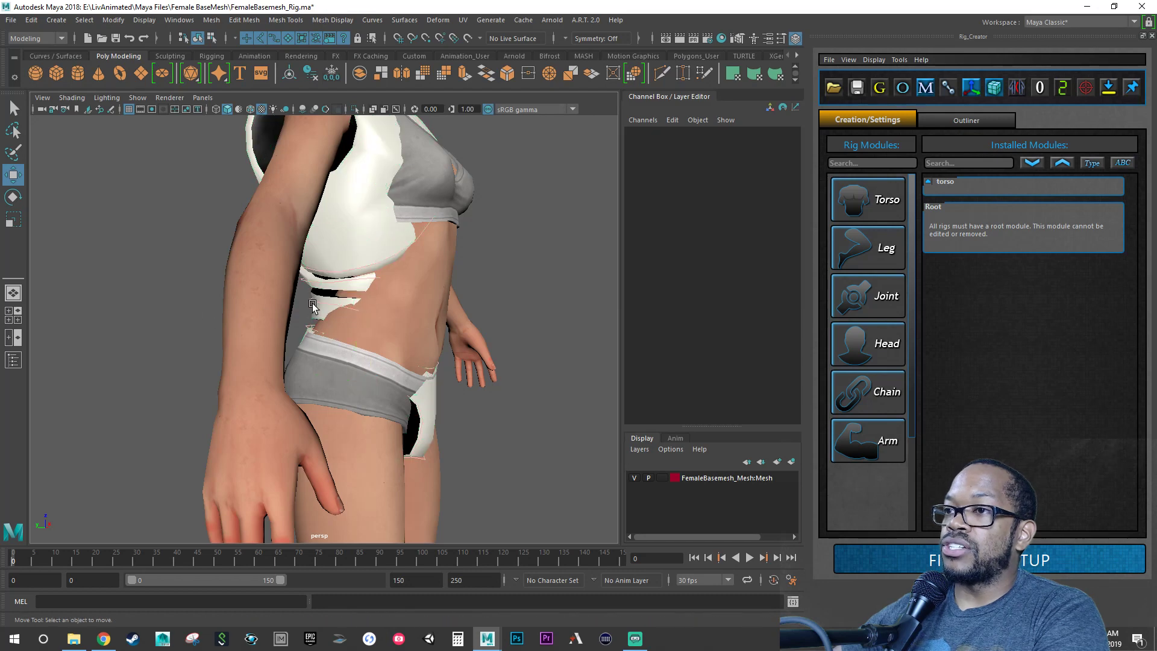
alt+right_drag(307, 299, 489, 294)
alt+right_drag(335, 262, 280, 274)
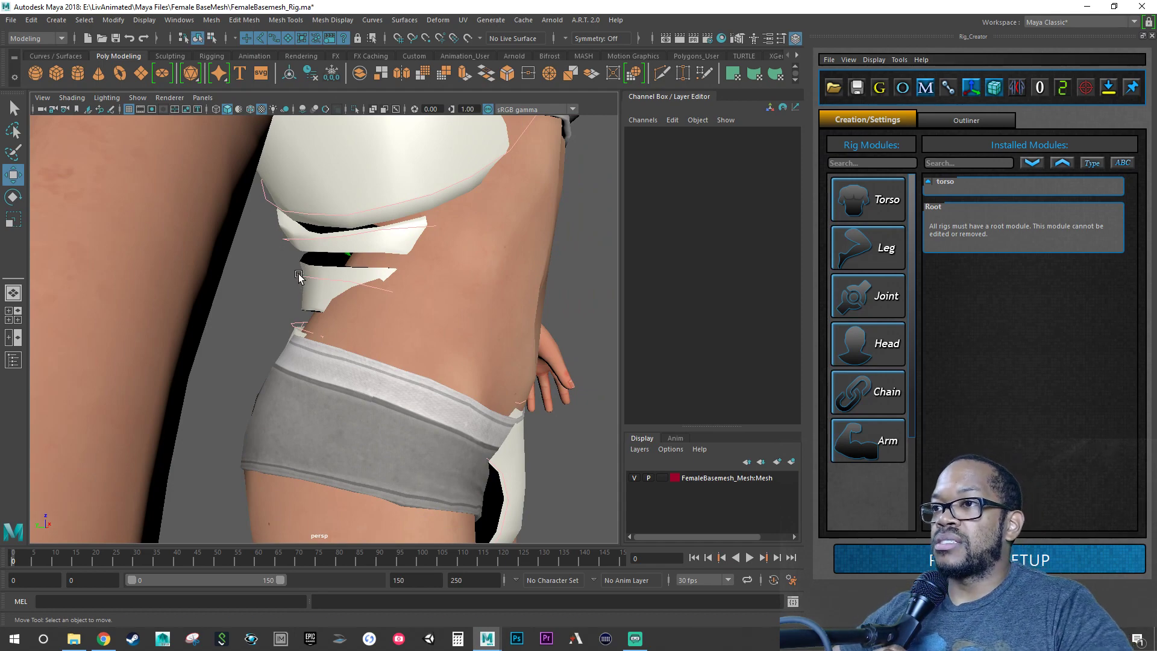
click(298, 276)
alt+drag(348, 316, 444, 382)
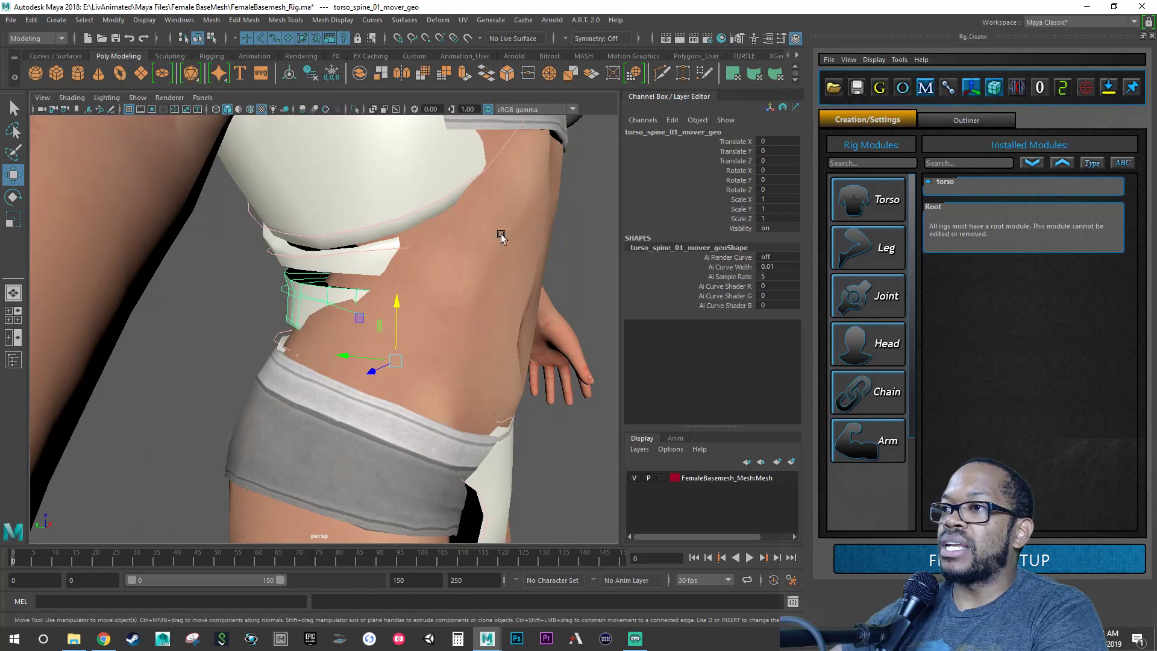
middle_drag(345, 359, 366, 364)
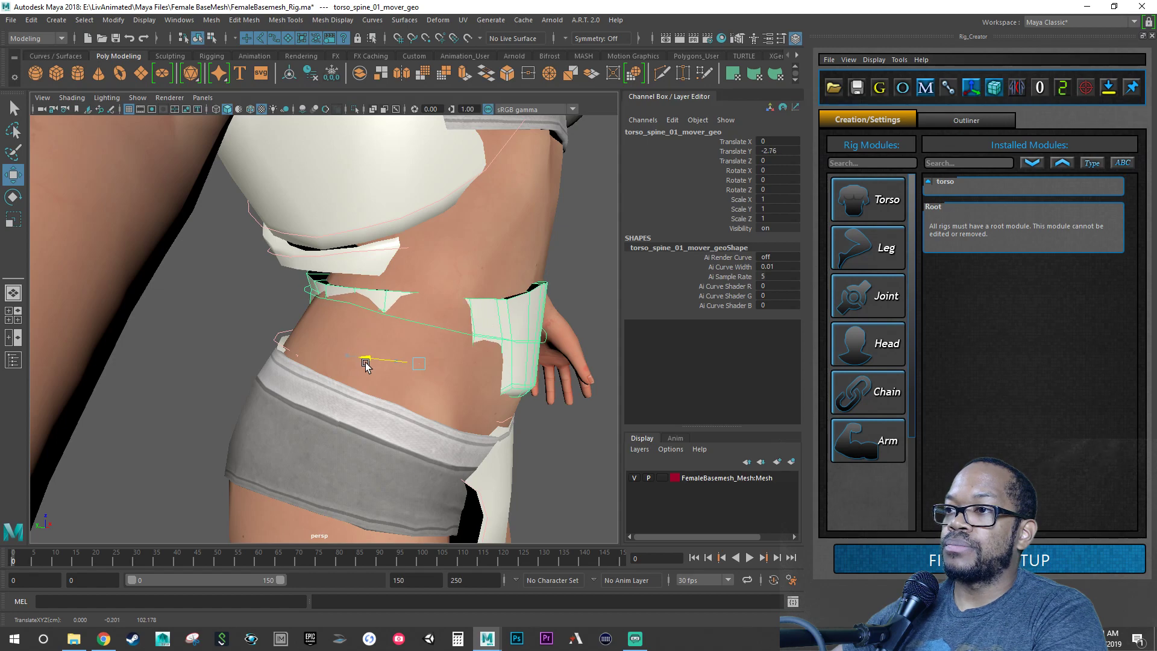
mouse_move(413, 363)
alt+mouse_down()
mouse_move(266, 356)
mouse_move(404, 369)
mouse_move(422, 359)
mouse_move(388, 362)
mouse_move(399, 365)
alt+mouse_up()
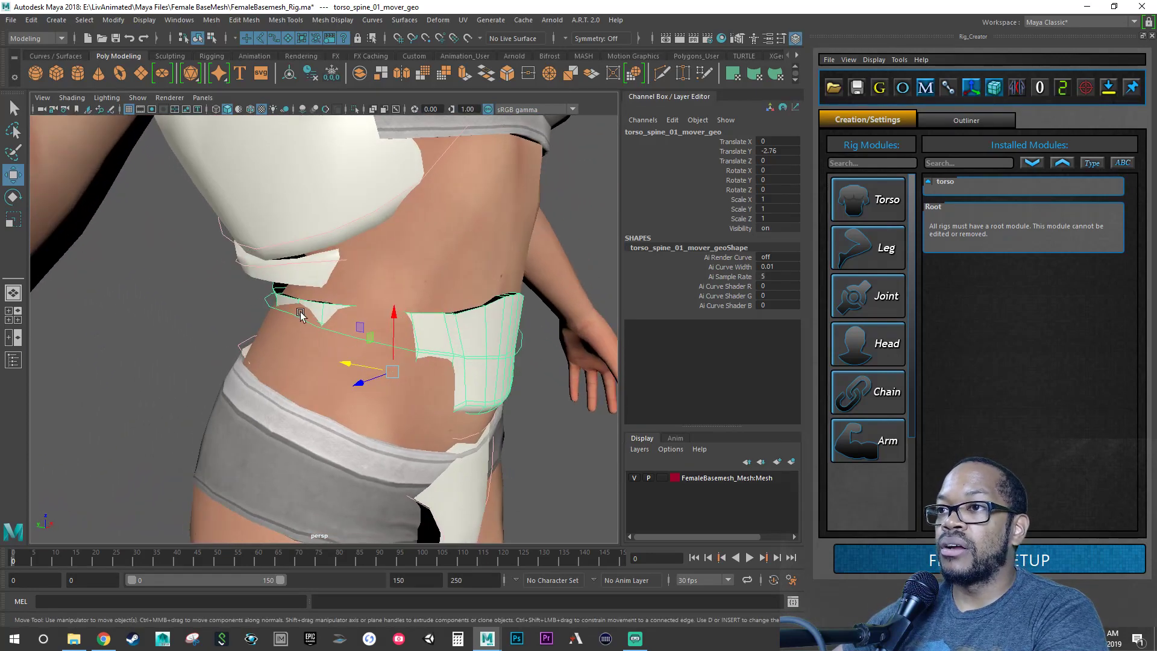
Step: Shift the spine_02 mover geometry forward to about -3.28 in Translate Y
click(246, 271)
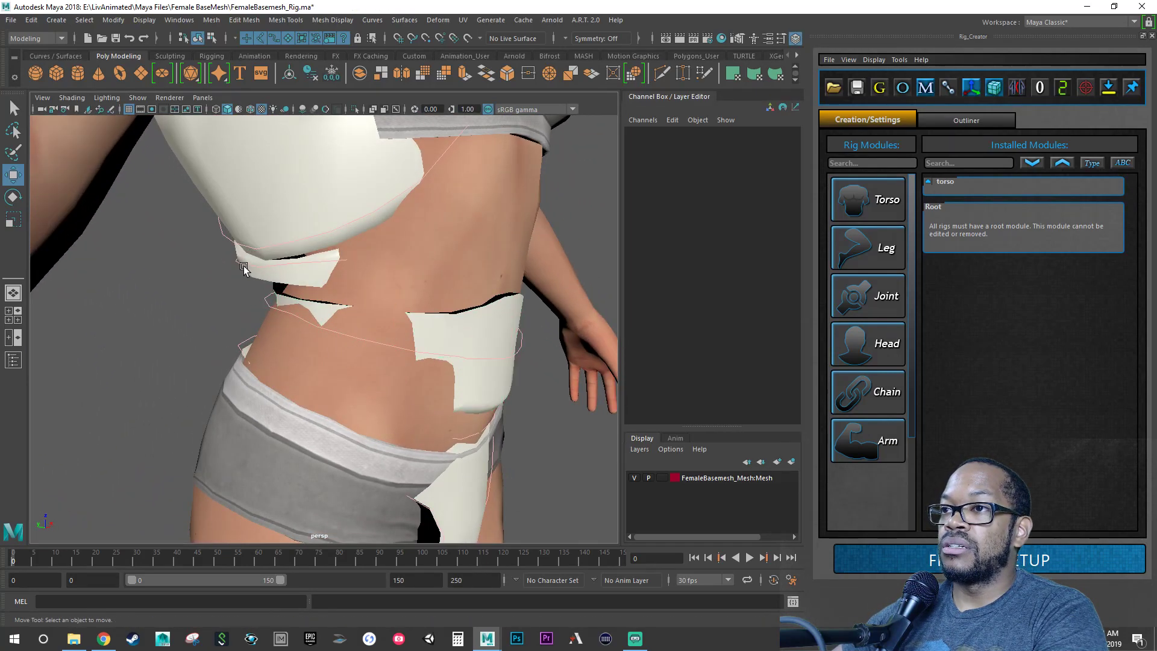
click(244, 269)
alt+drag(226, 285, 380, 281)
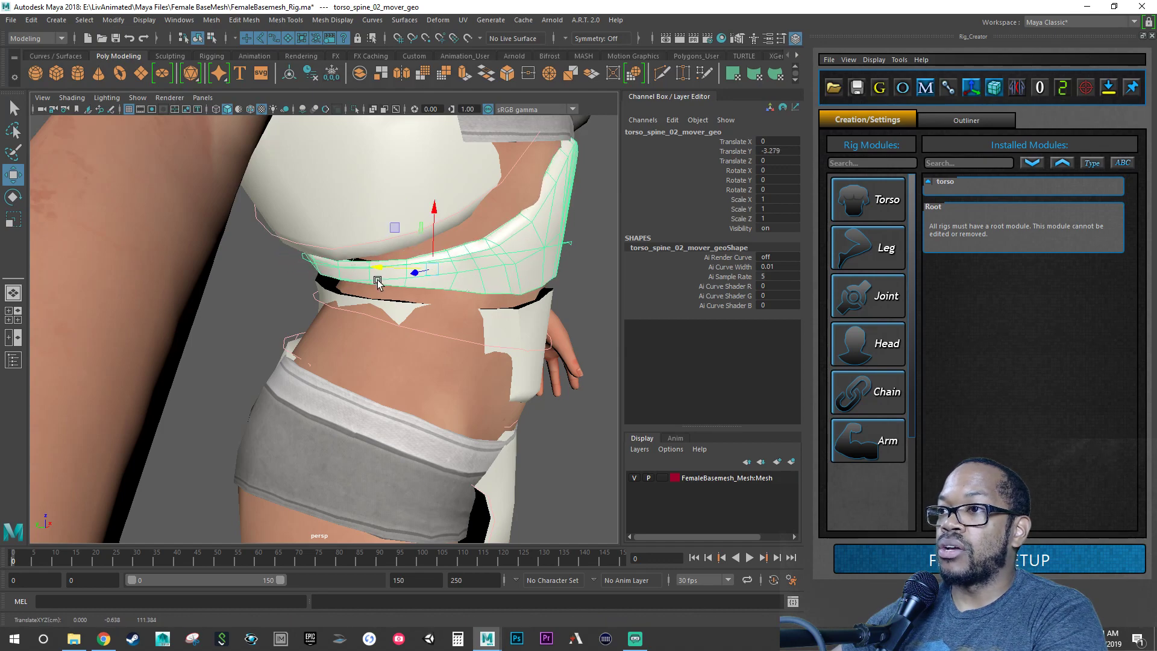
Step: Shift the spine_03 chest mover geometry forward to about -4.68 in Translate Y
alt+drag(443, 301, 411, 233)
click(270, 259)
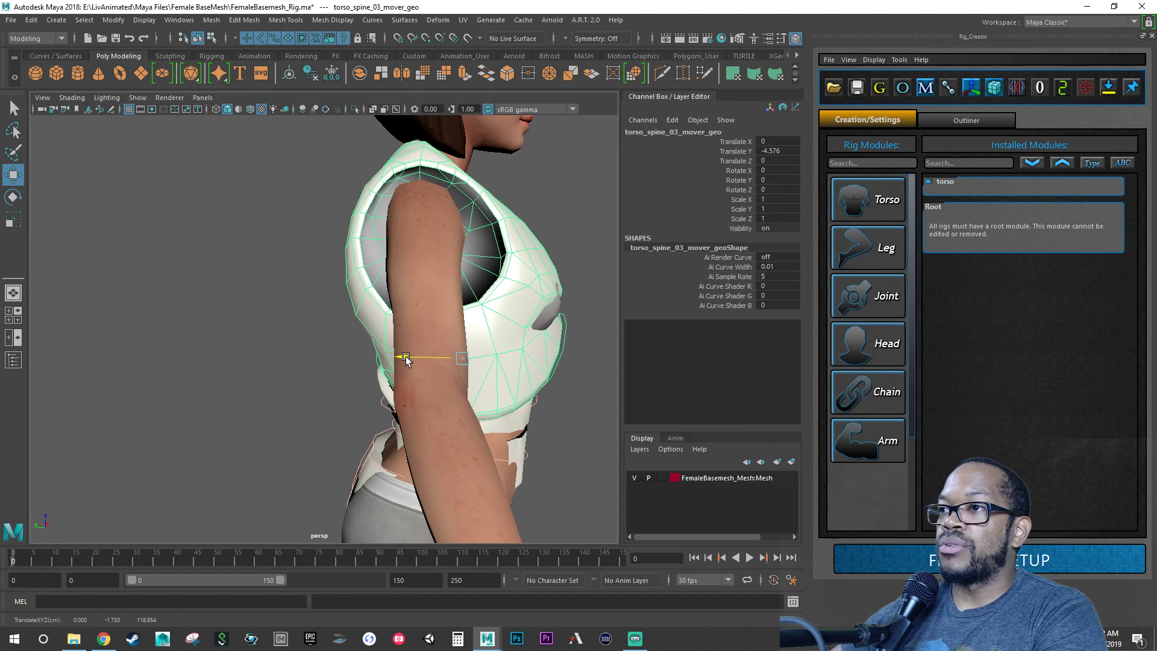
drag(406, 358, 406, 359)
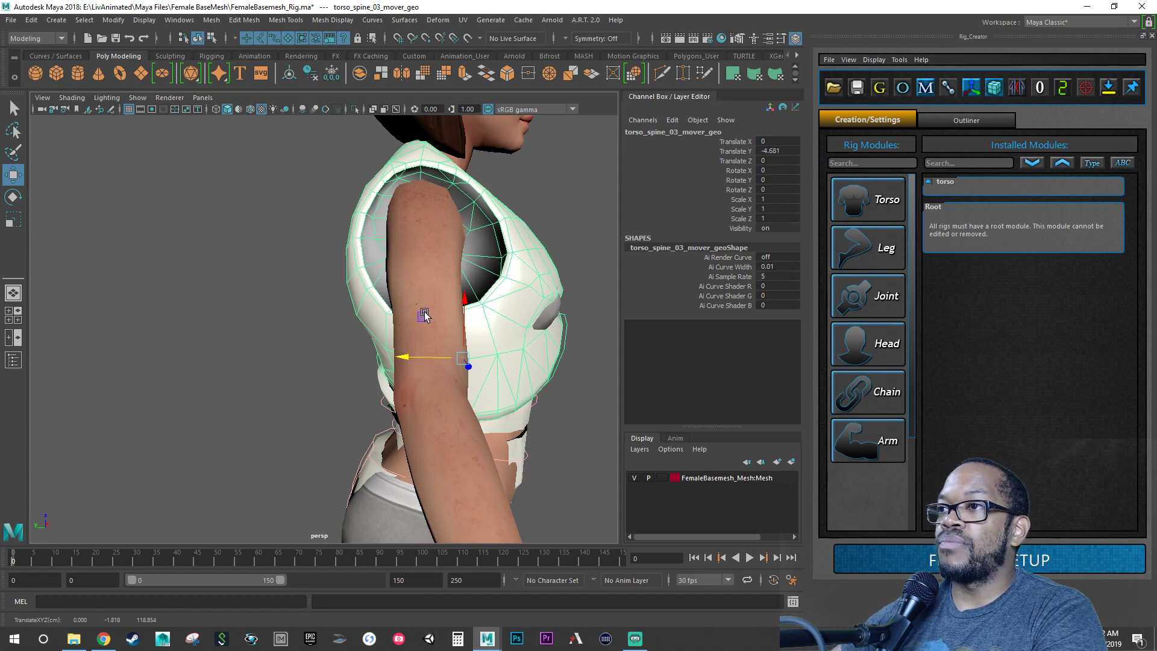
alt+drag(424, 315, 400, 256)
scroll(368, 288, down, 5)
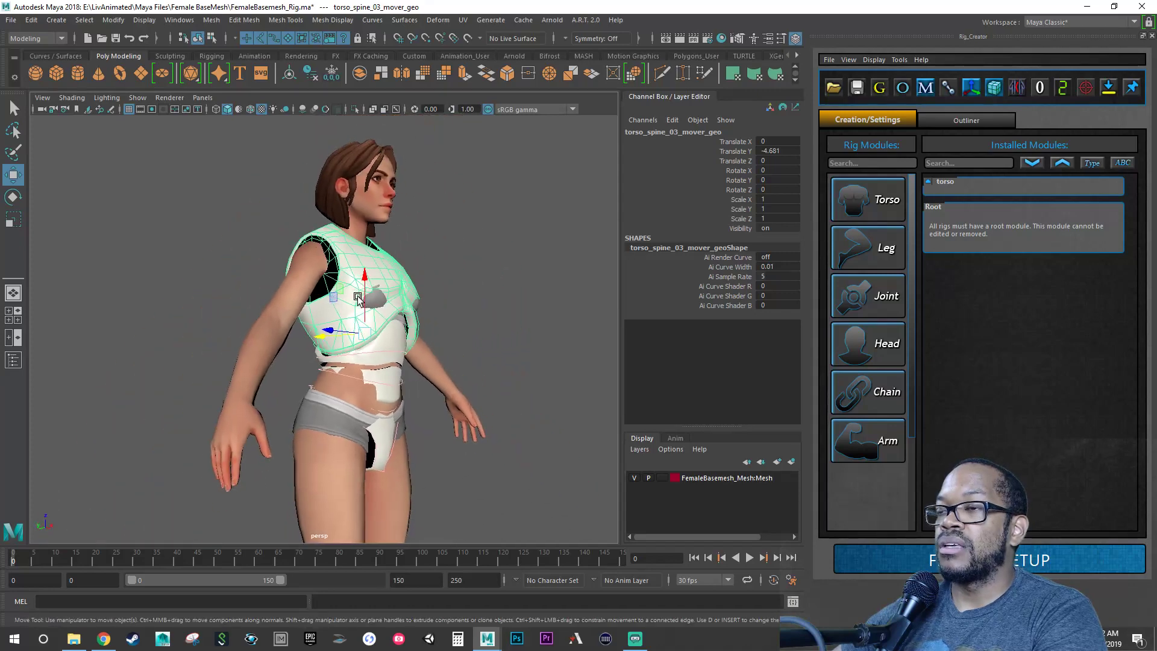
alt+drag(358, 297, 321, 313)
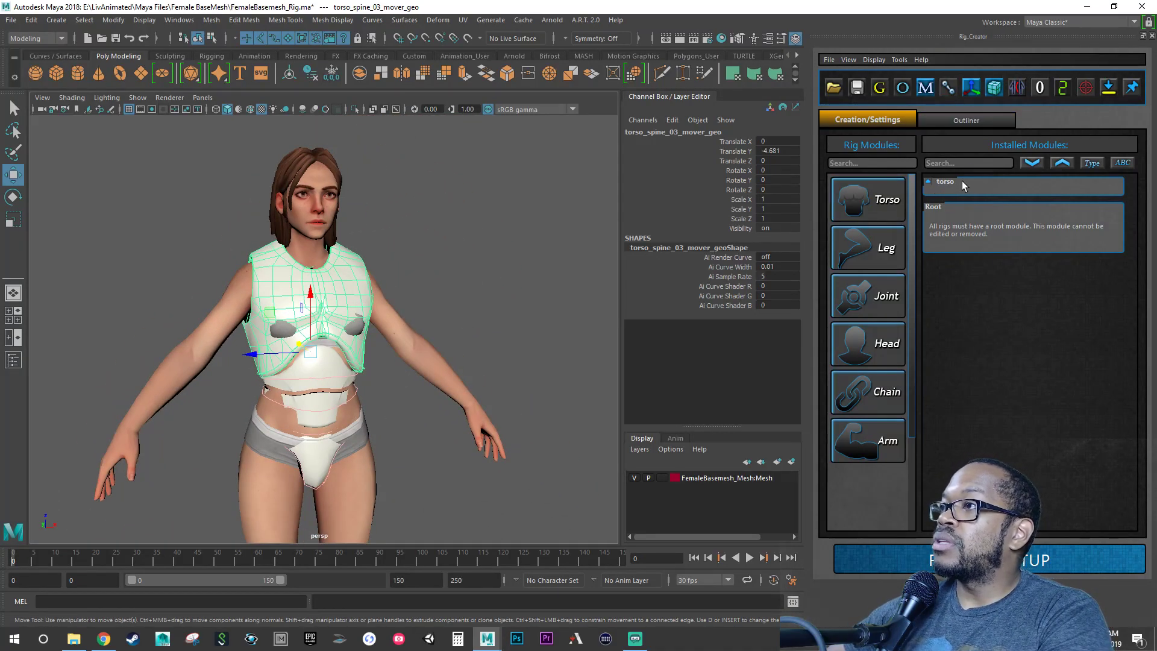
Step: Expand the torso module's settings and switch back to the global movers, selecting the pelvis mover
click(928, 182)
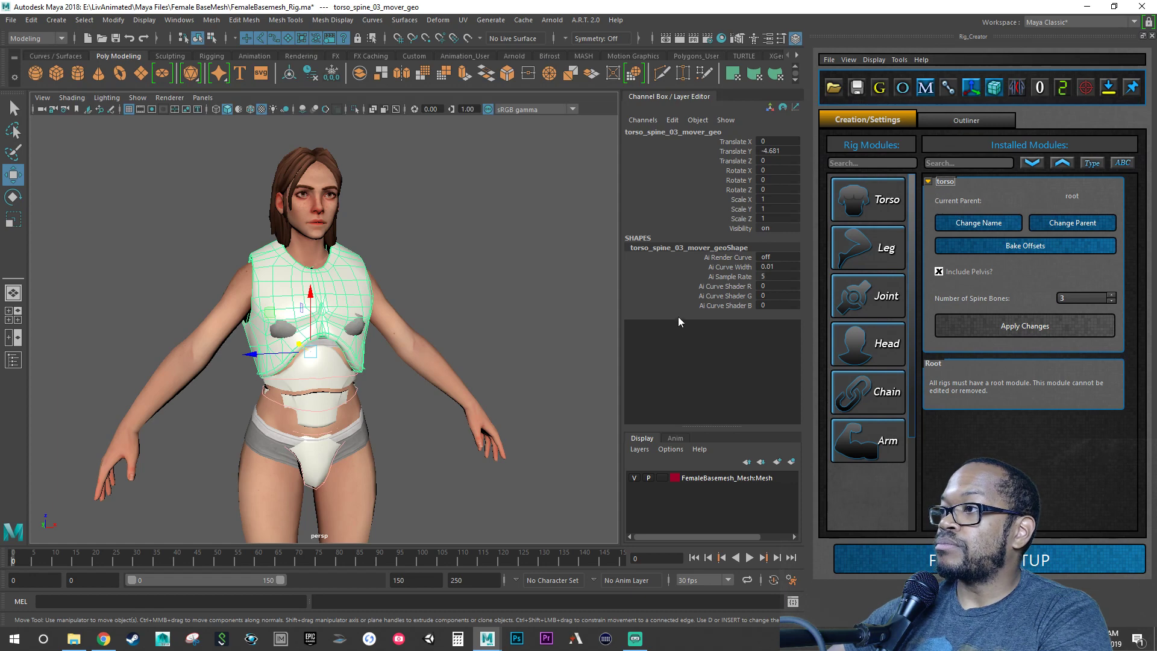
alt+drag(522, 327, 482, 328)
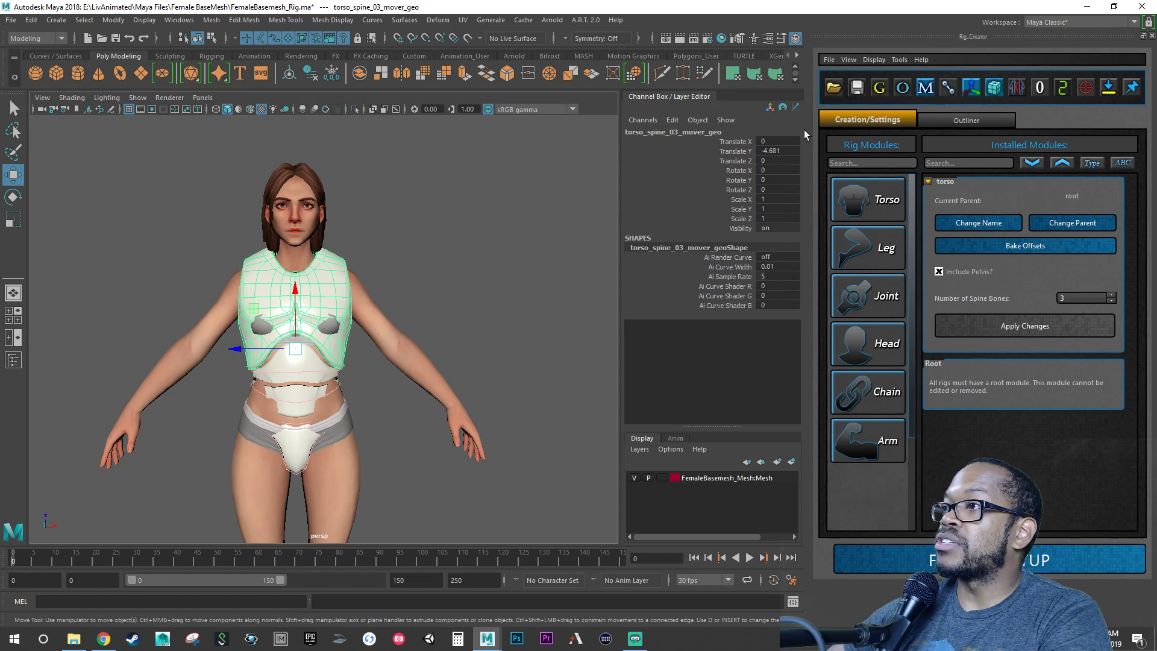
click(878, 88)
alt+drag(532, 275, 594, 271)
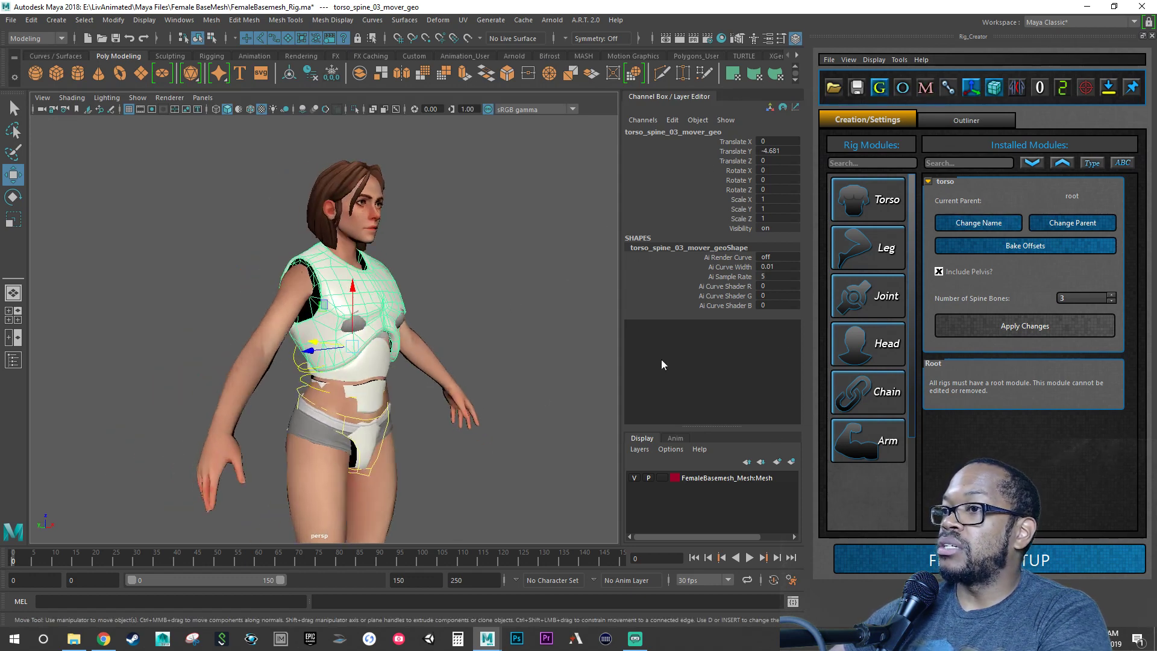
click(430, 461)
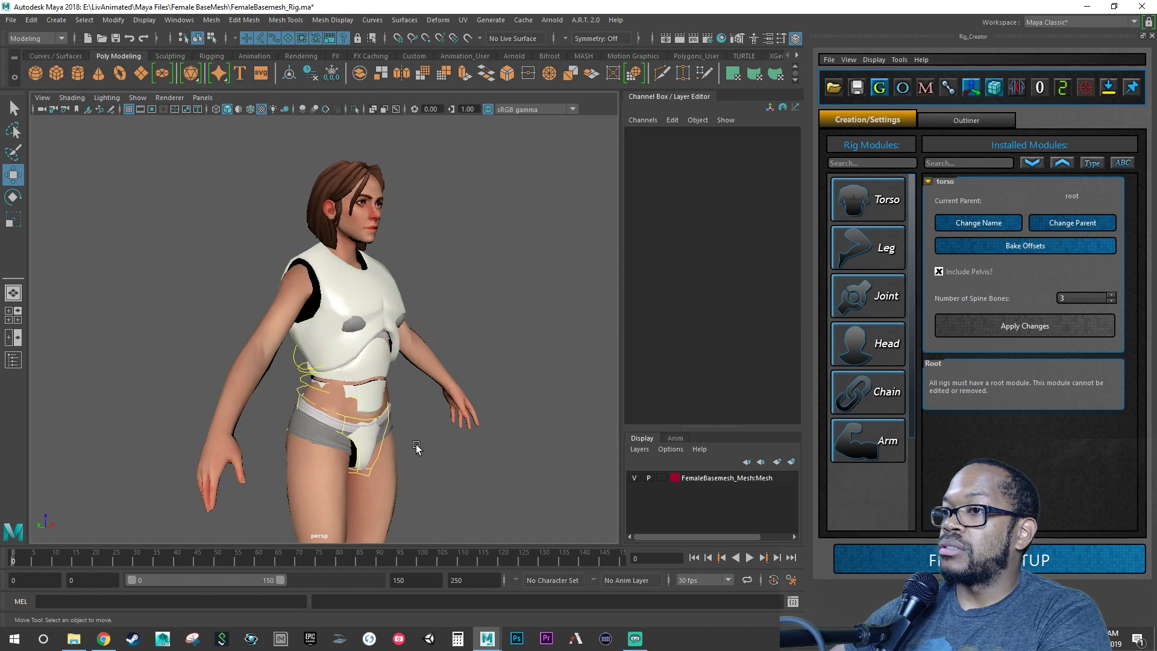
click(363, 475)
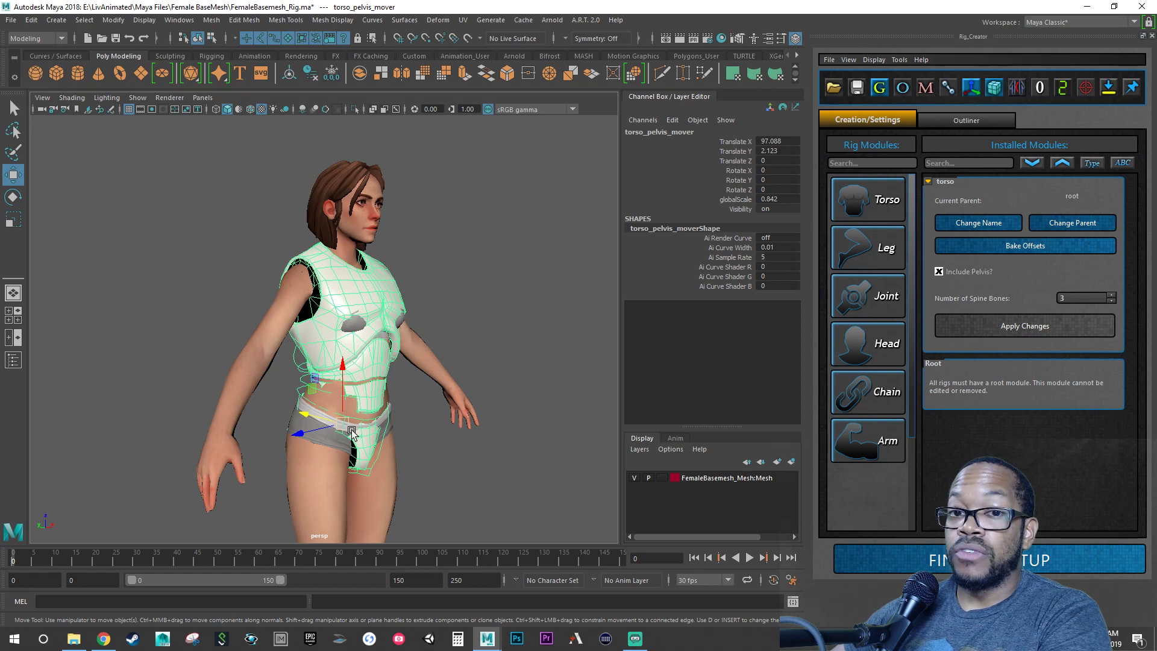
Step: Bake the torso module's offsets and check the torso's fit on the full character
click(1054, 244)
alt+drag(444, 334, 489, 329)
mouse_move(348, 328)
alt+mouse_down()
mouse_move(349, 368)
mouse_move(315, 387)
mouse_move(349, 355)
mouse_move(409, 356)
mouse_move(335, 318)
alt+mouse_up()
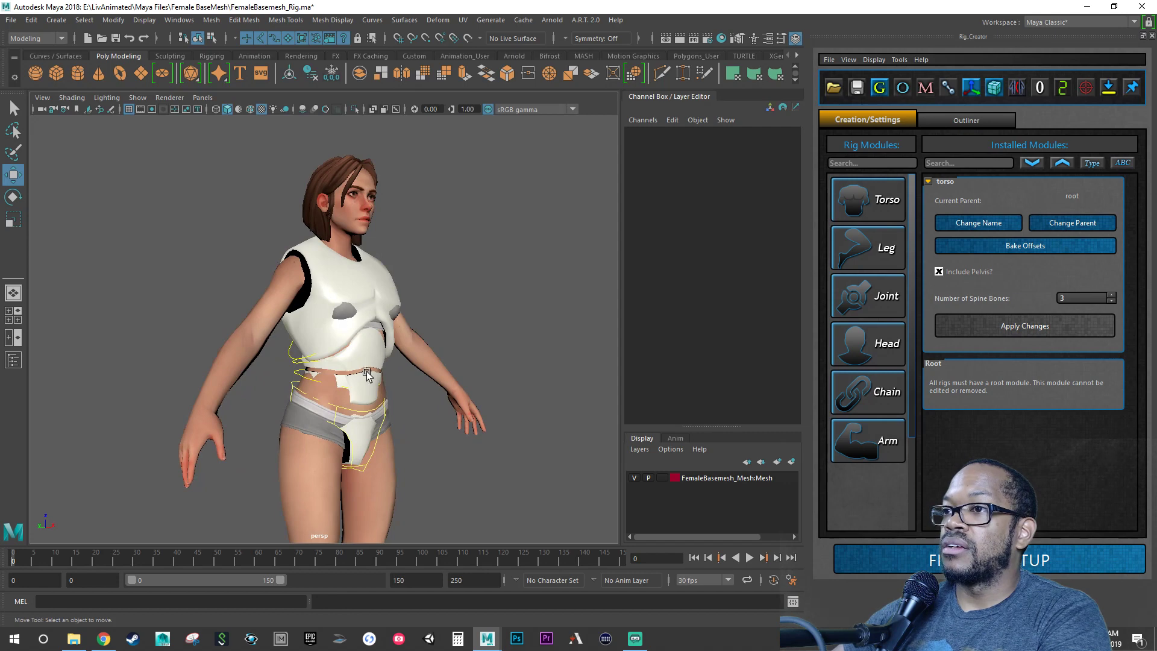
alt+drag(356, 356, 434, 392)
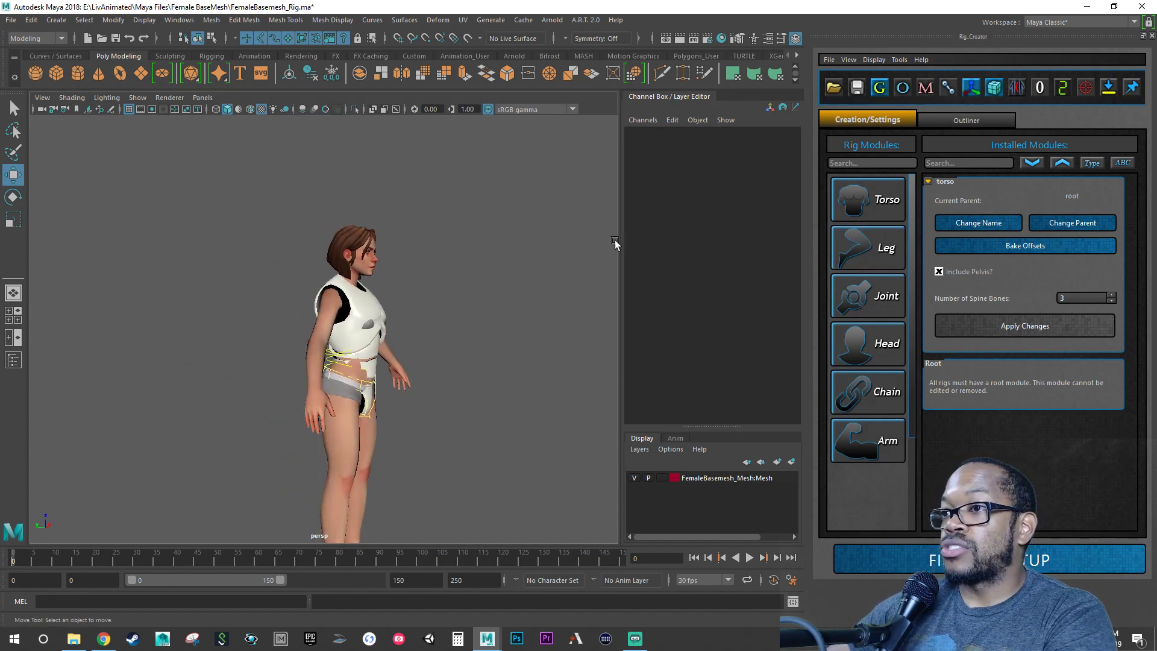
alt+drag(586, 248, 512, 259)
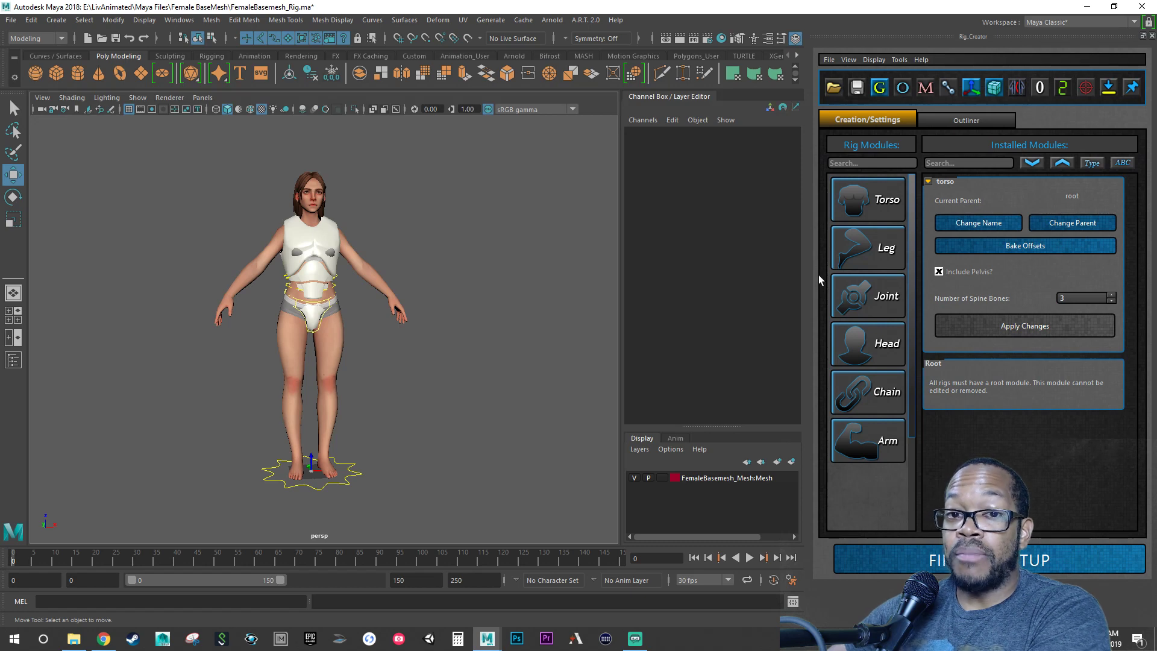
Step: Add a left-side leg module with the suffix l, parented to the pelvis bone
click(879, 250)
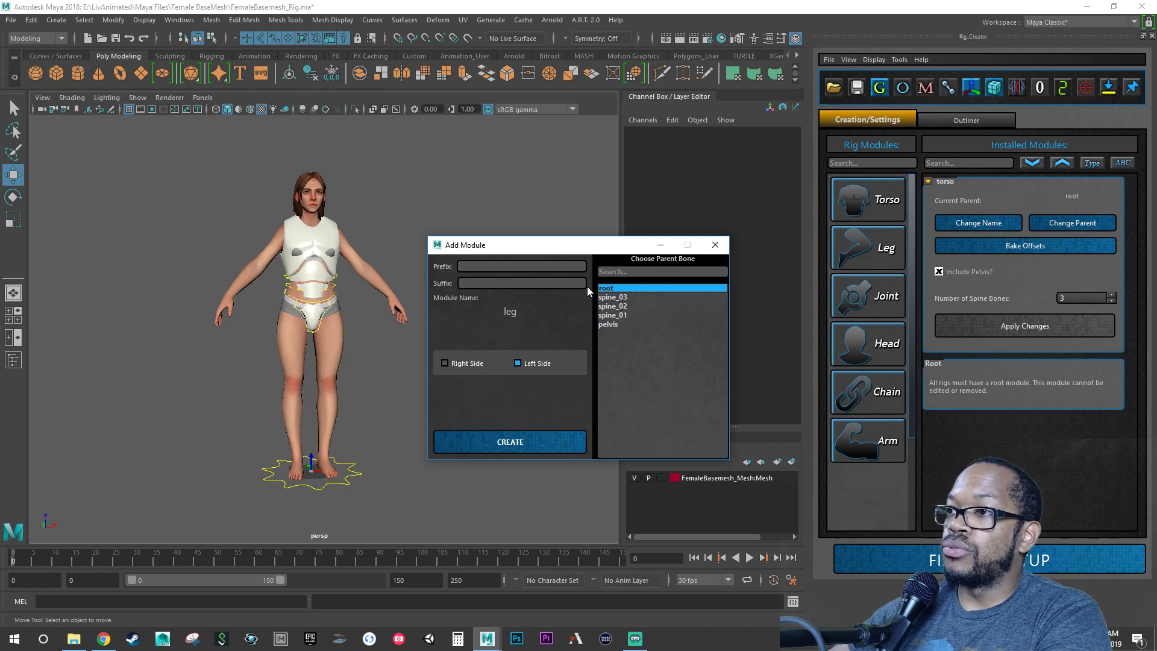
click(544, 283)
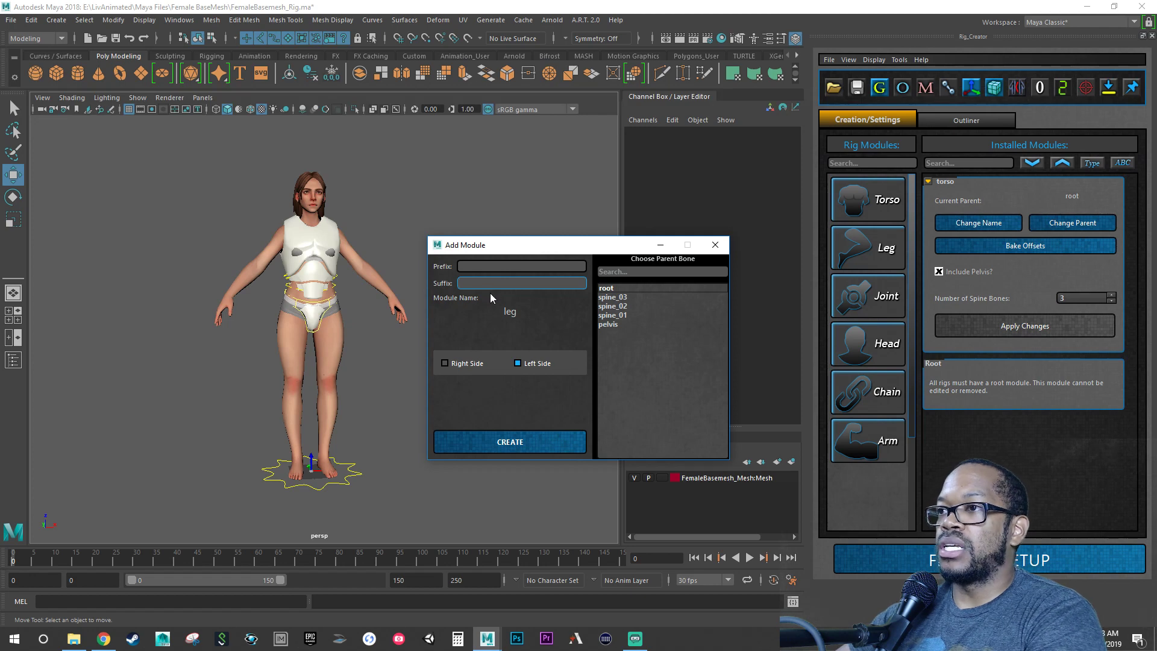
text(r)
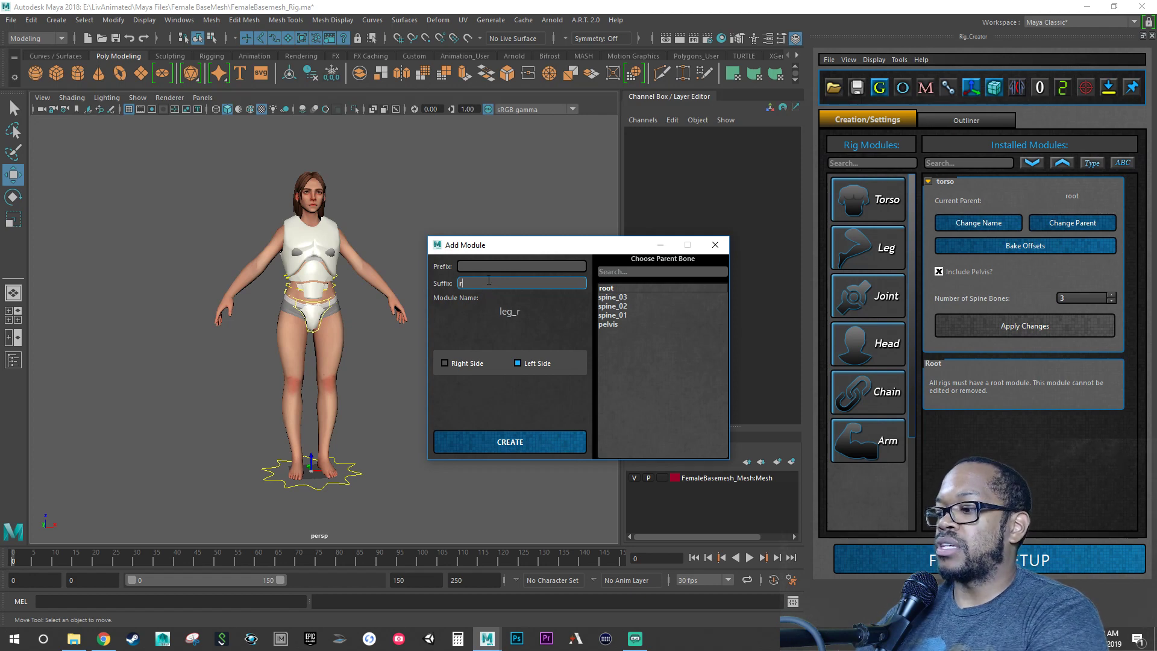
key(BackSpace)
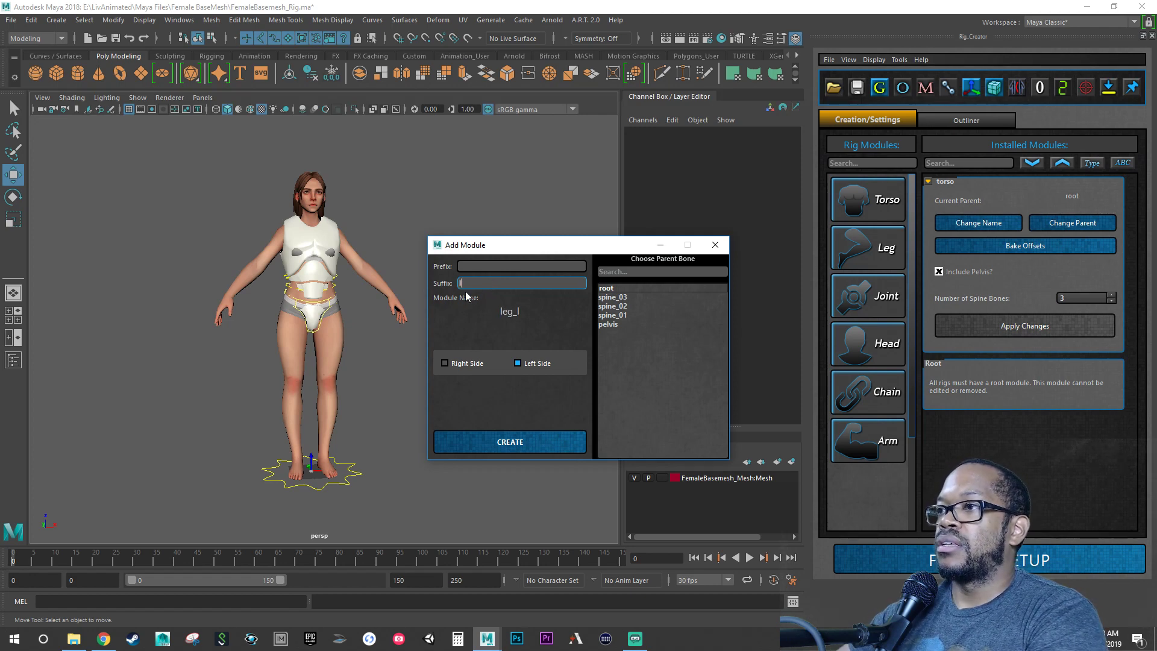
click(612, 324)
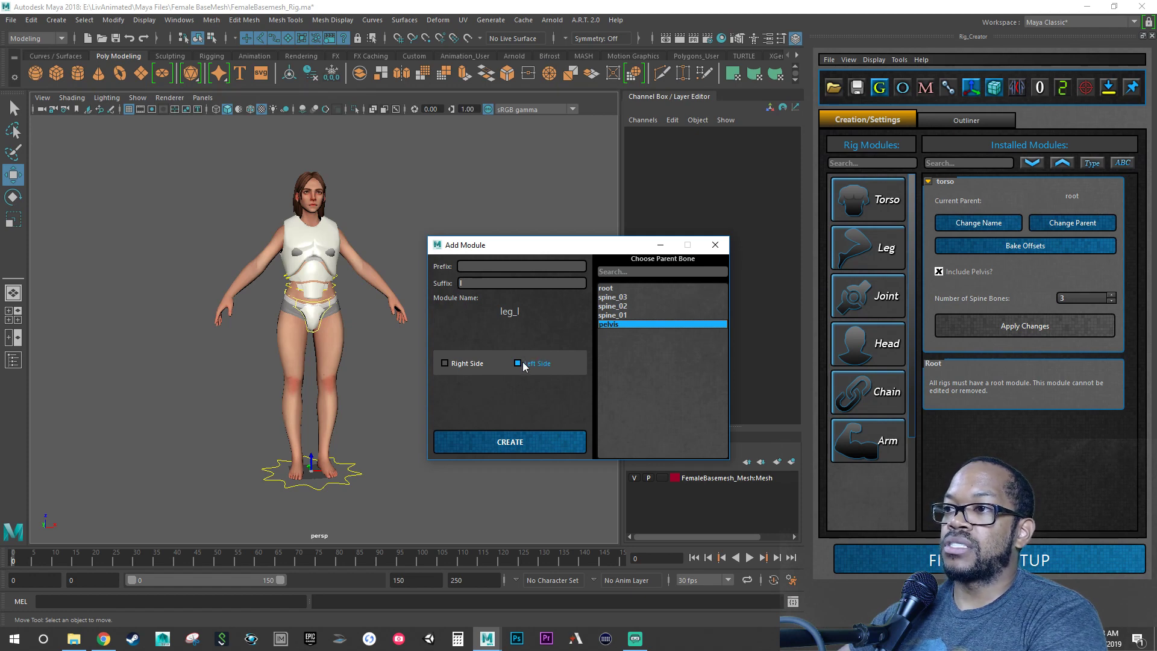
click(528, 437)
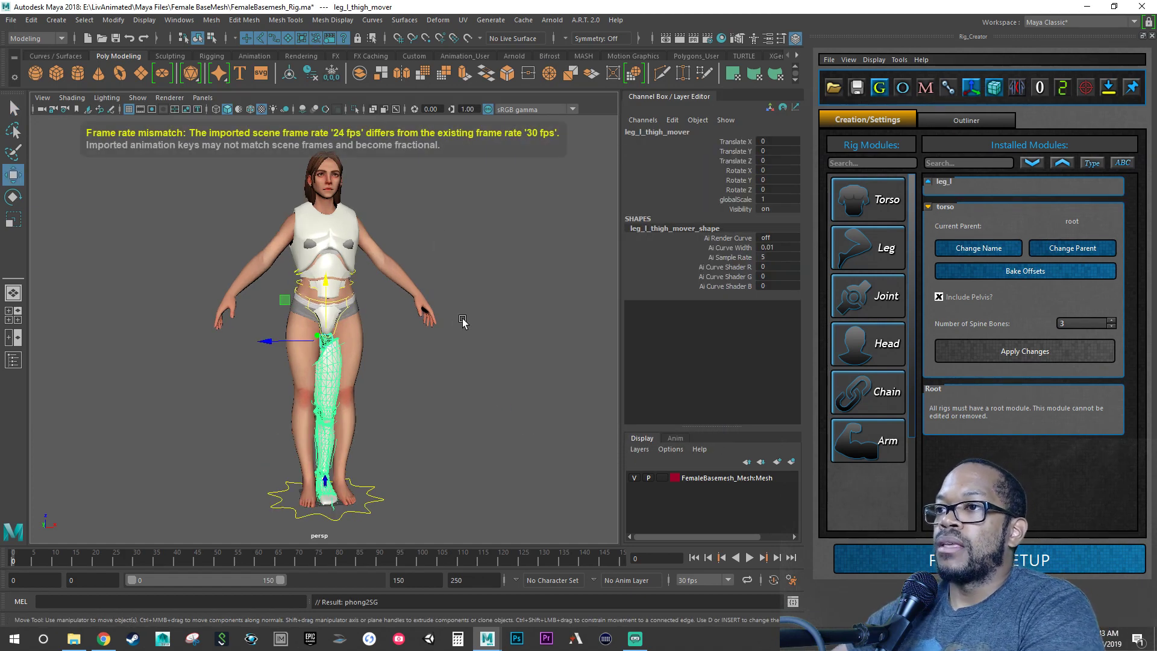
Step: Move the left thigh mover out beside the character's left leg, to about -27.134 in Translate Z
alt+drag(339, 402, 311, 402)
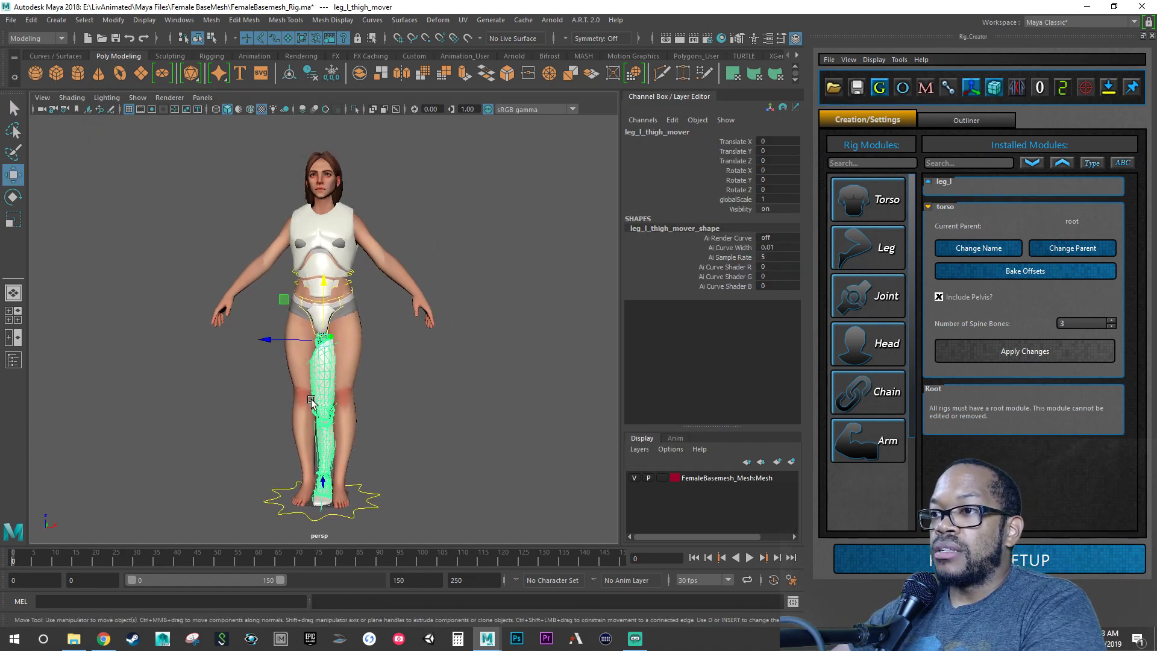
click(269, 341)
drag(269, 341, 327, 378)
alt+right_drag(337, 477, 437, 480)
alt+middle_drag(438, 479, 434, 268)
alt+right_drag(433, 268, 419, 362)
alt+drag(418, 362, 419, 268)
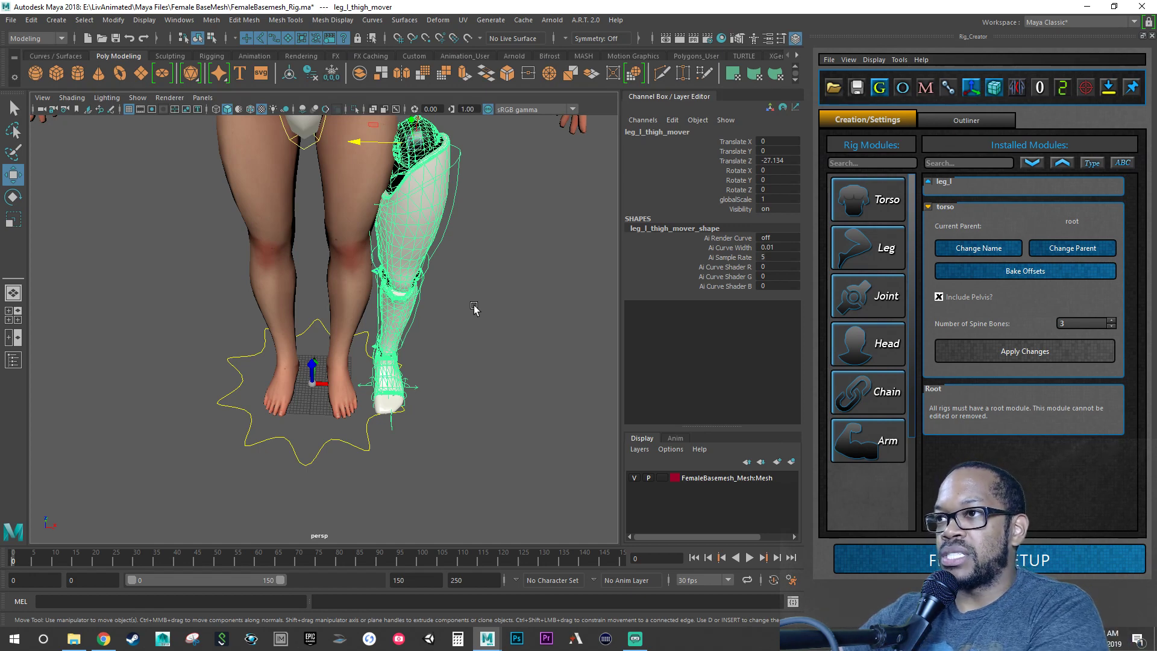
alt+drag(475, 309, 459, 264)
alt+right_drag(460, 263, 375, 264)
alt+middle_drag(419, 256, 426, 332)
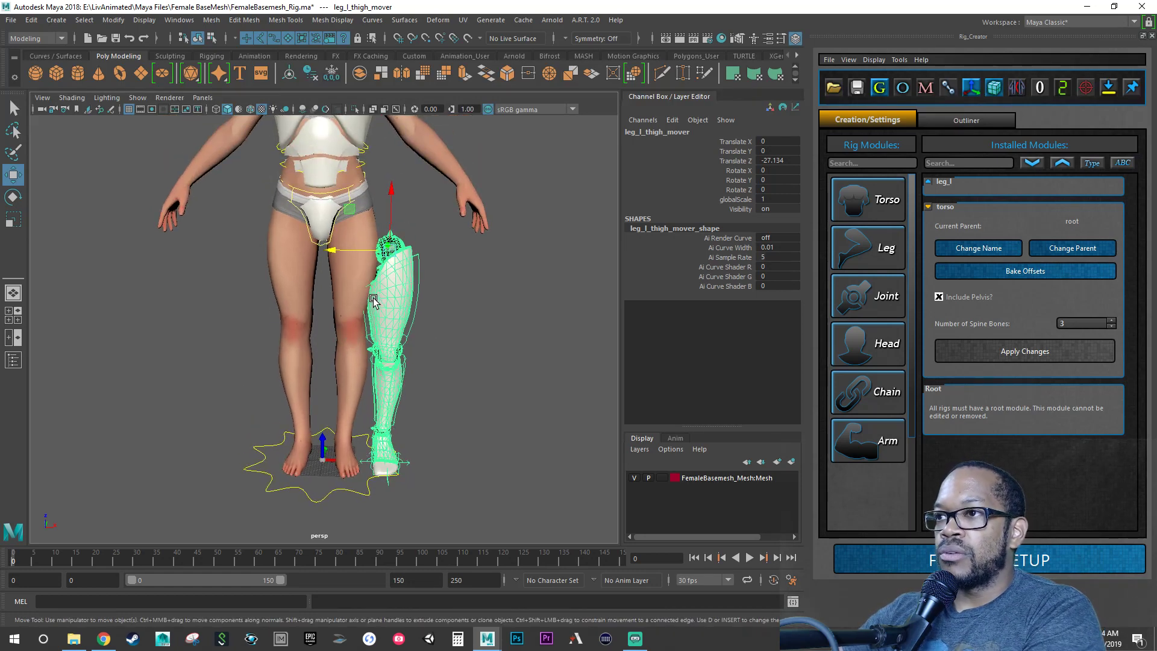
Step: Try a small rotation of the left thigh mover and undo it
key(e)
drag(386, 265, 387, 268)
key(ctrl+z)
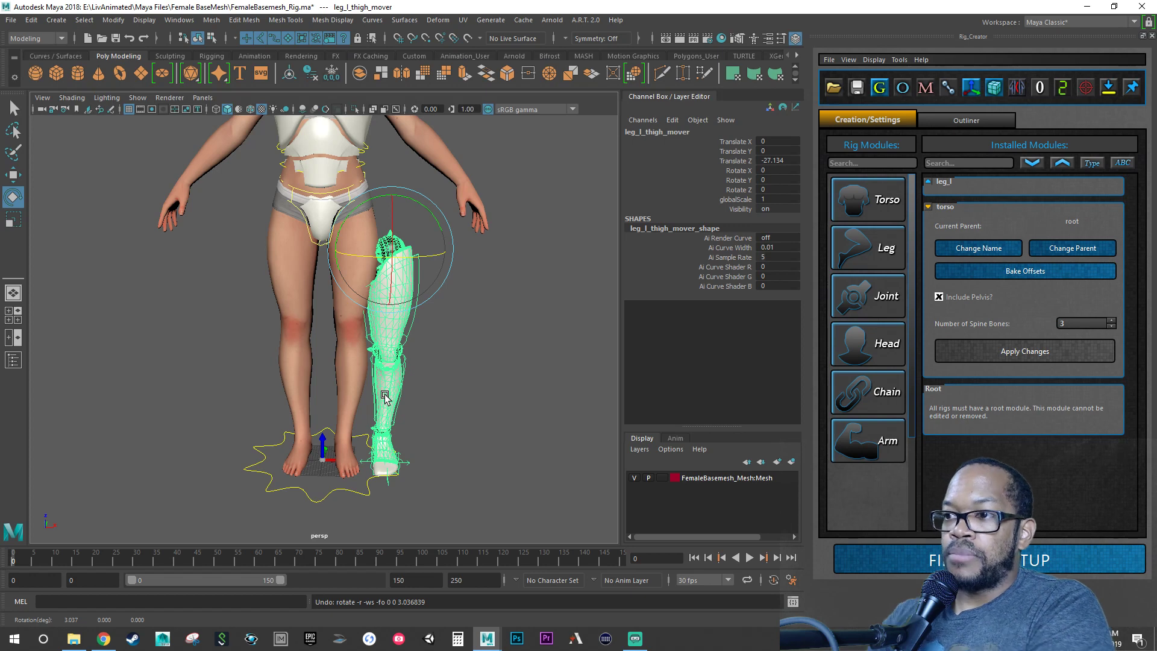
Step: Scale the left leg up from the thigh mover to a globalScale of about 1.209
alt+drag(376, 425, 345, 455)
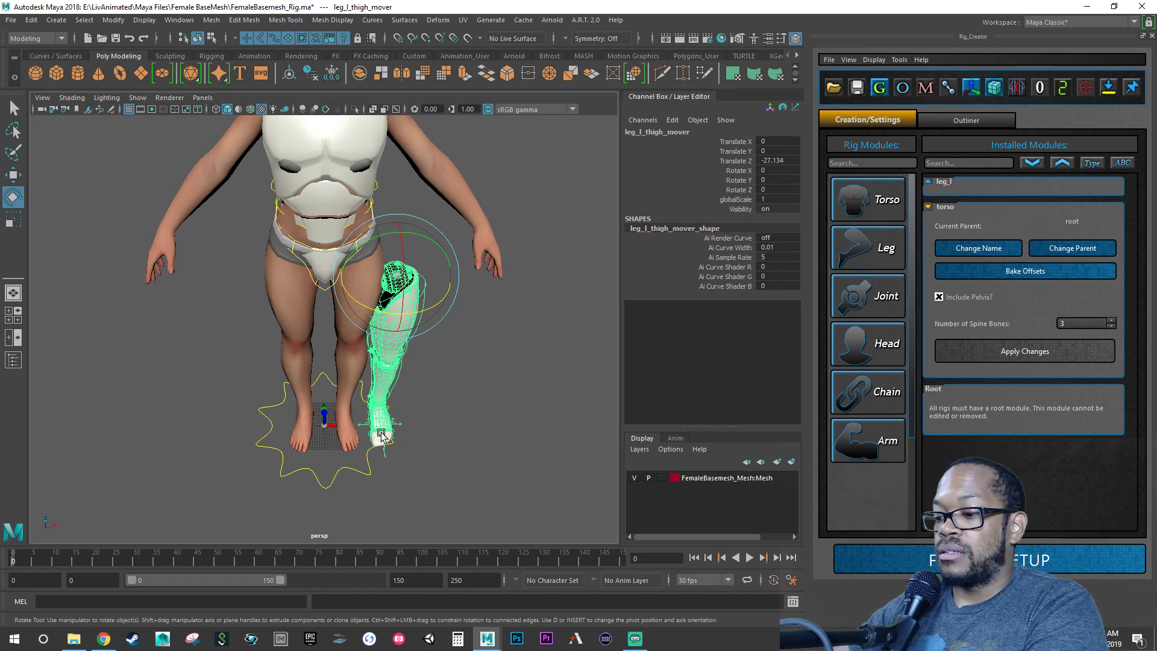
alt+drag(413, 472, 371, 421)
scroll(384, 337, up, 2)
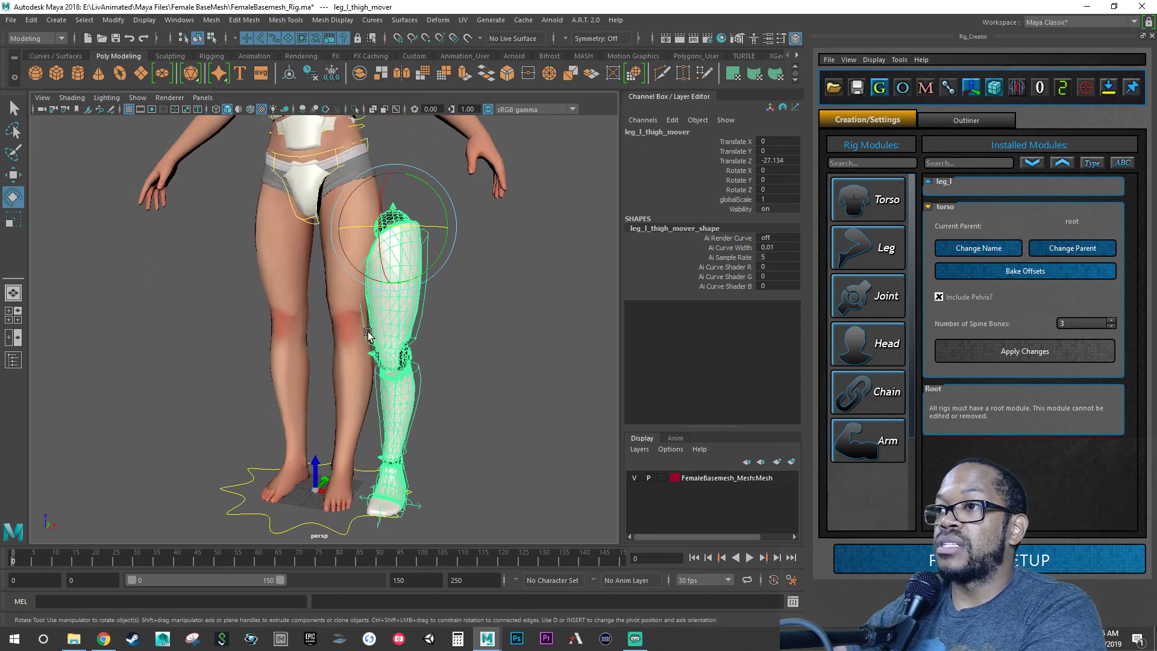
key(r)
alt+drag(393, 245, 348, 198)
Step: Move the left thigh mover onto the character's left leg, to about 19.759 in Translate X and -11.374 in Translate Z
key(w)
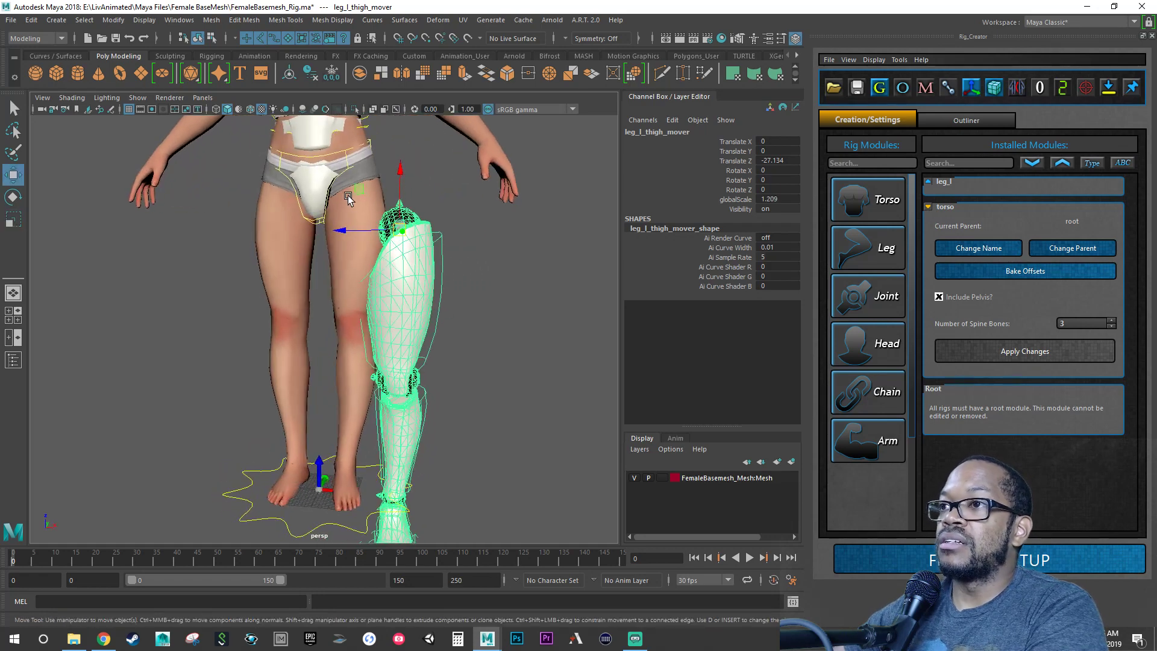
middle_drag(360, 192, 317, 134)
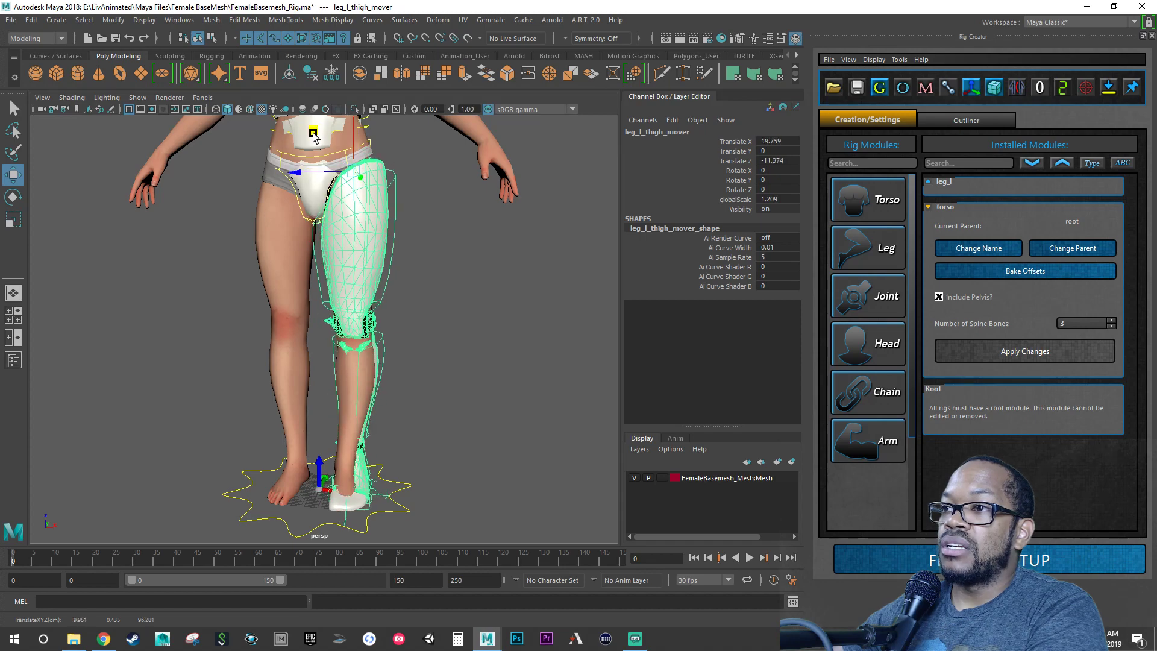
scroll(391, 330, up, 6)
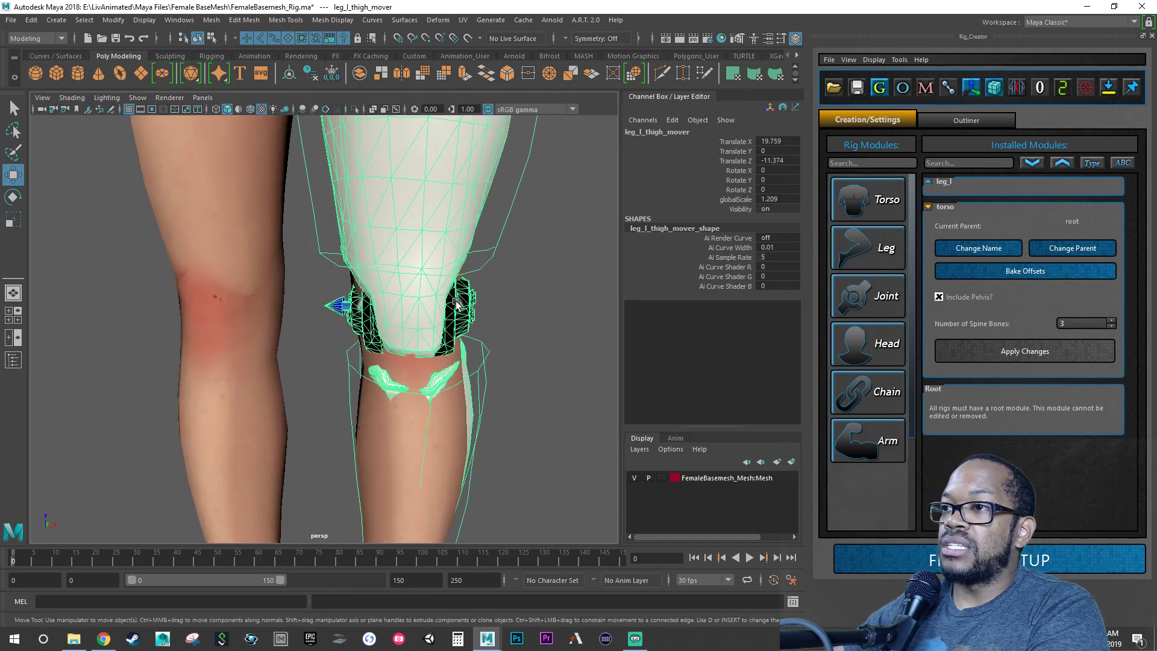
alt+drag(456, 305, 296, 329)
scroll(311, 325, down, 5)
alt+middle_drag(356, 309, 302, 362)
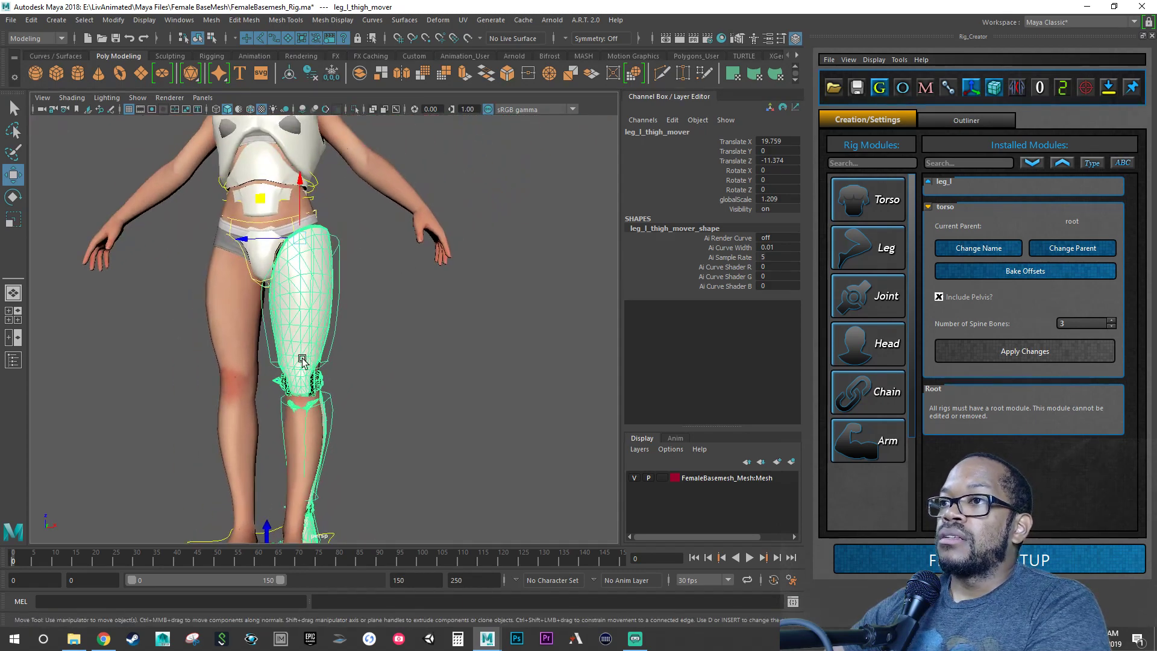
Step: Align the left thigh mover with the character's leg in side view, at about 1.159 in Translate Y
alt+drag(302, 360, 173, 382)
alt+right_drag(173, 382, 350, 316)
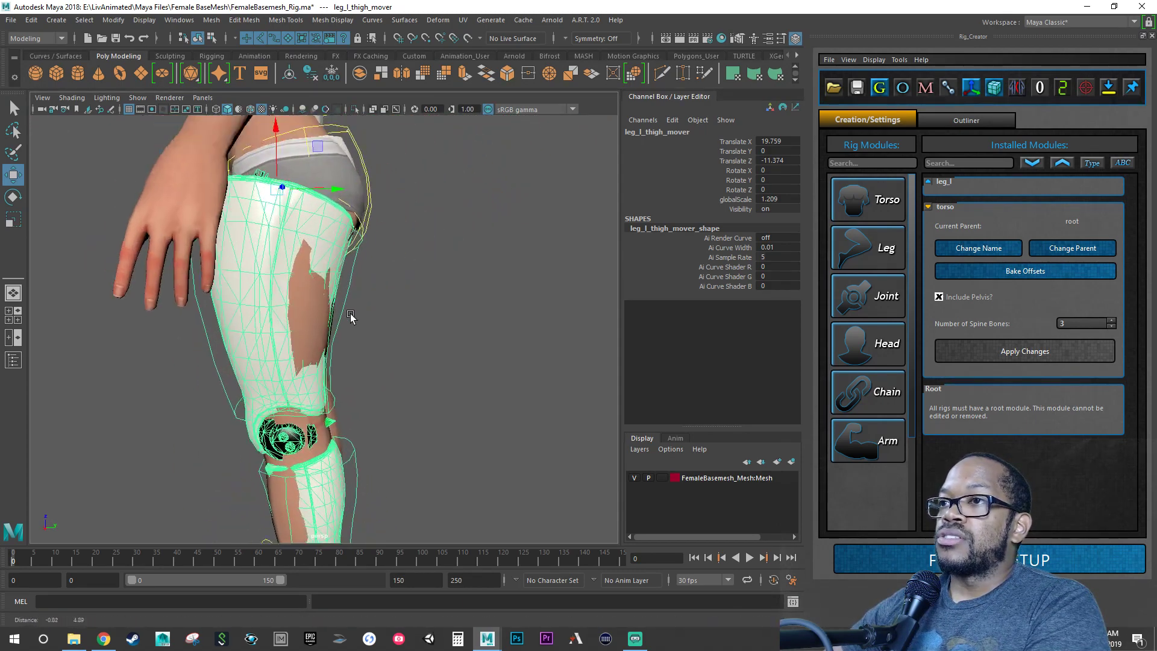
alt+middle_drag(351, 316, 382, 427)
alt+right_drag(264, 328, 292, 338)
alt+drag(292, 338, 403, 306)
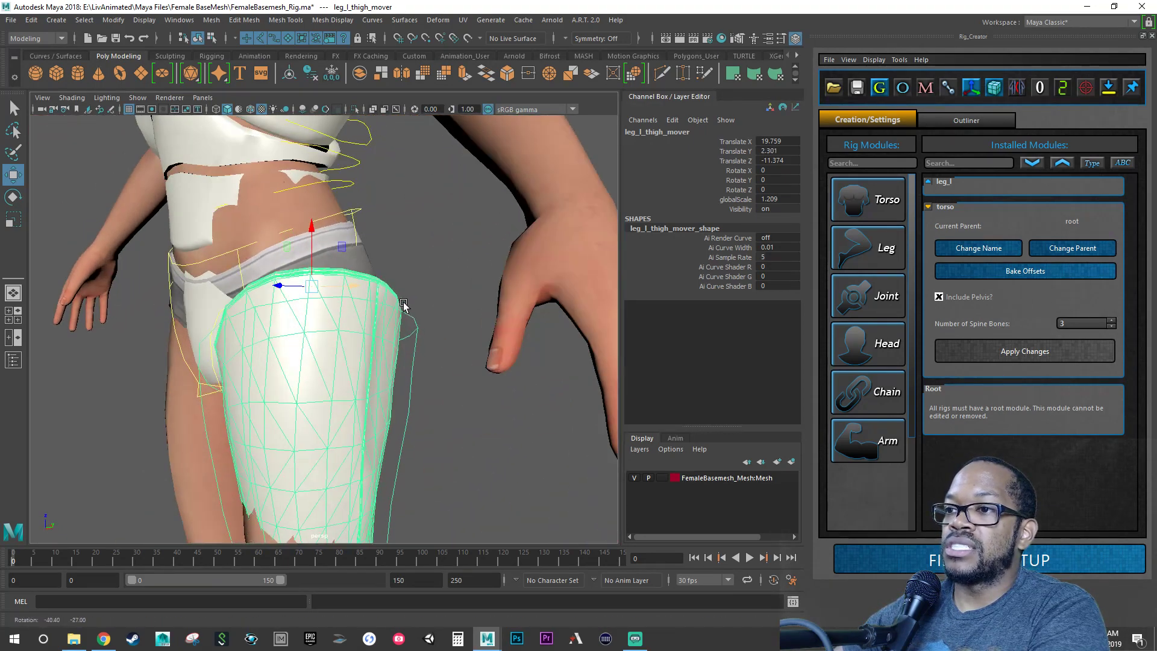
alt+right_drag(403, 306, 302, 346)
alt+drag(302, 347, 267, 389)
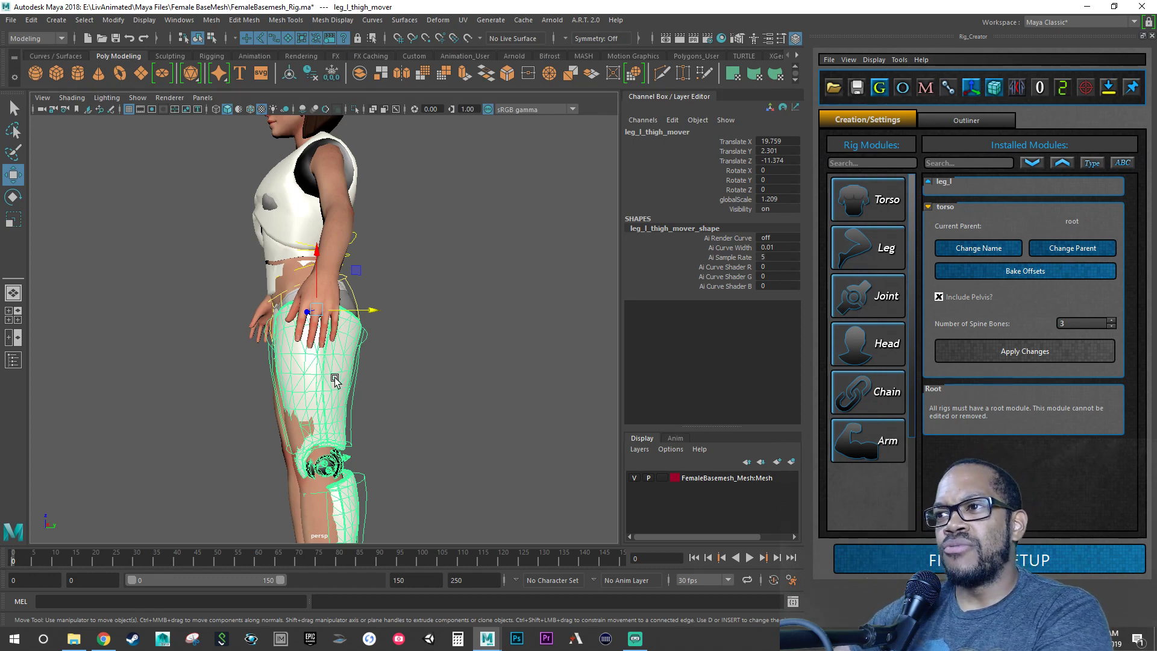
alt+drag(335, 379, 320, 382)
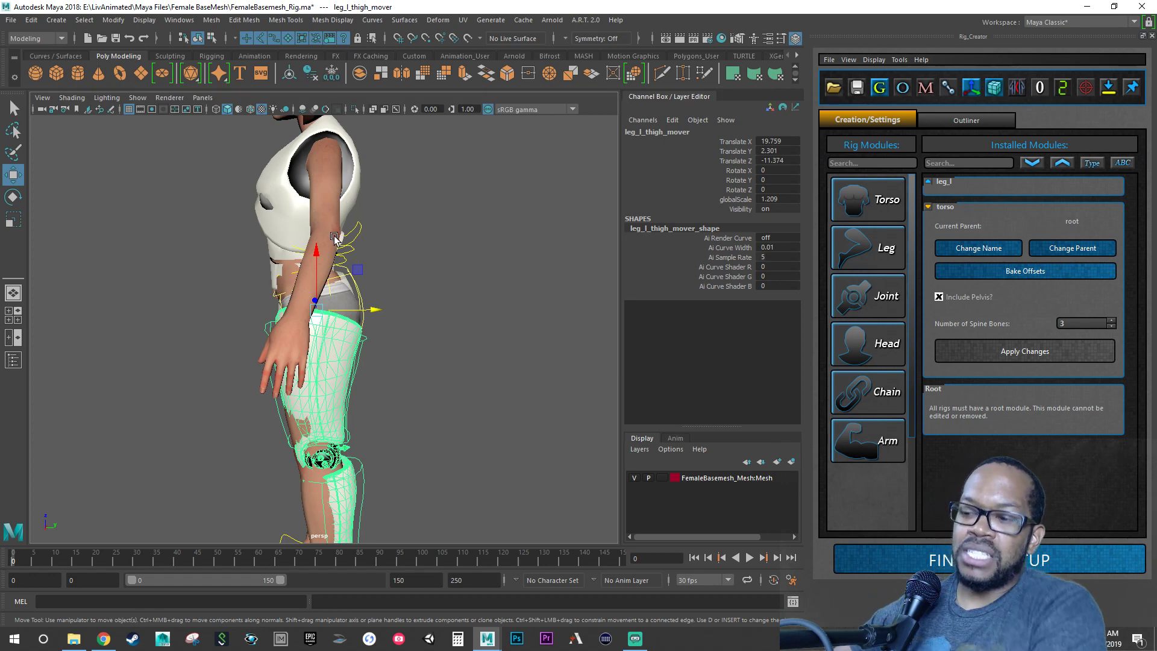
alt+drag(330, 265, 422, 244)
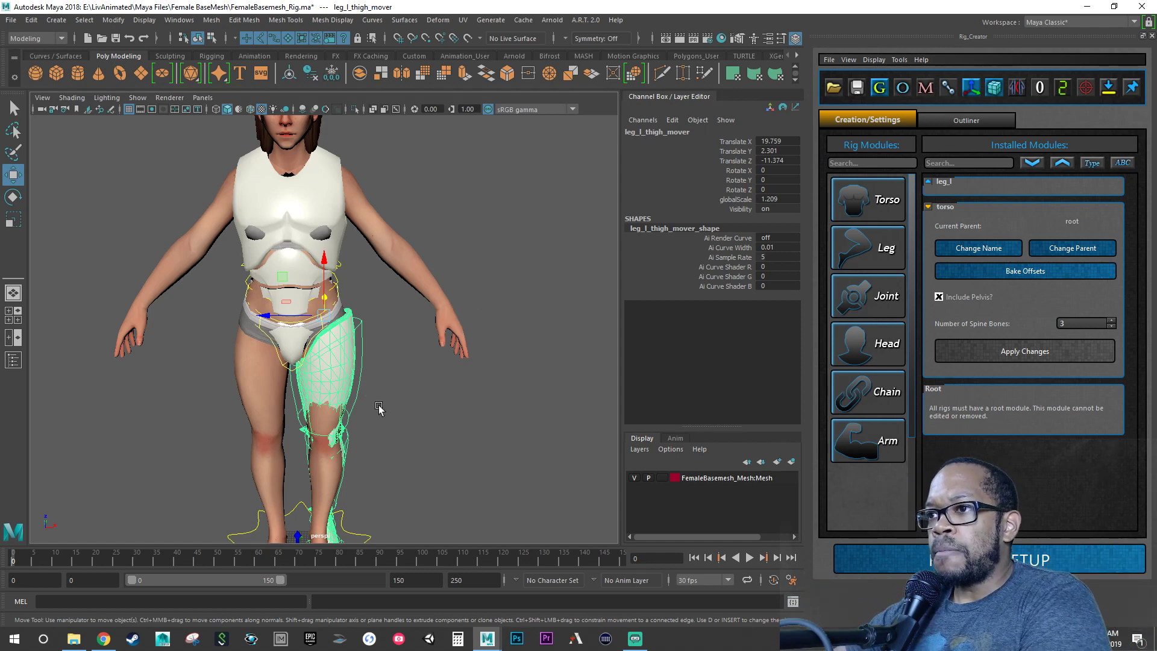
alt+drag(378, 409, 369, 369)
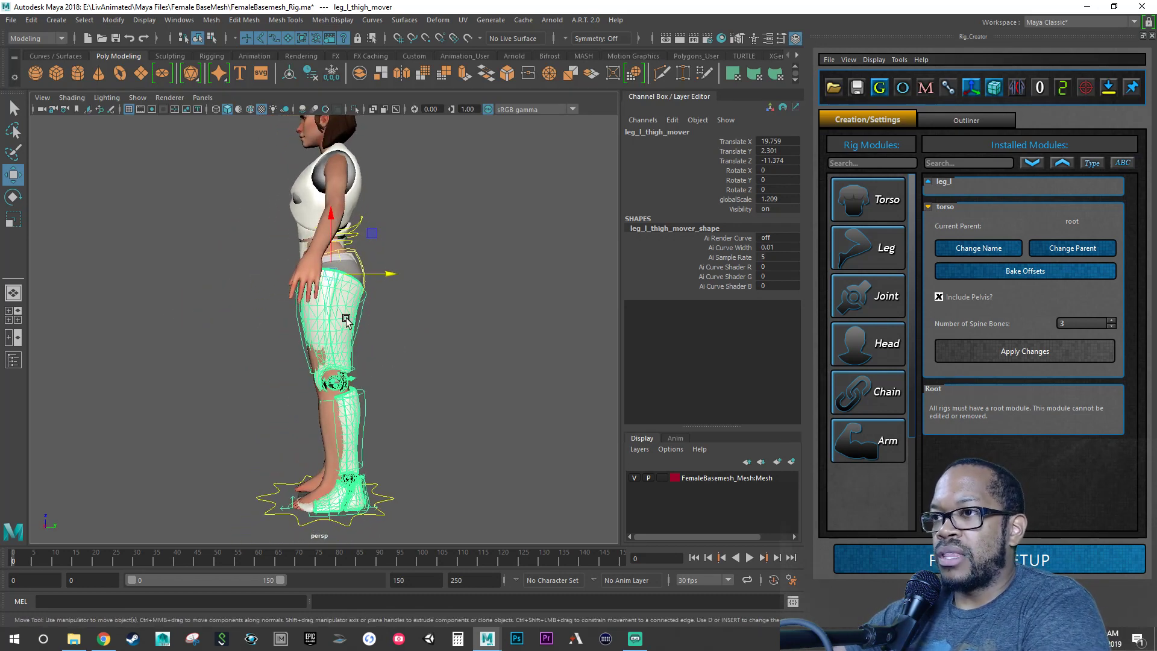
drag(387, 272, 405, 368)
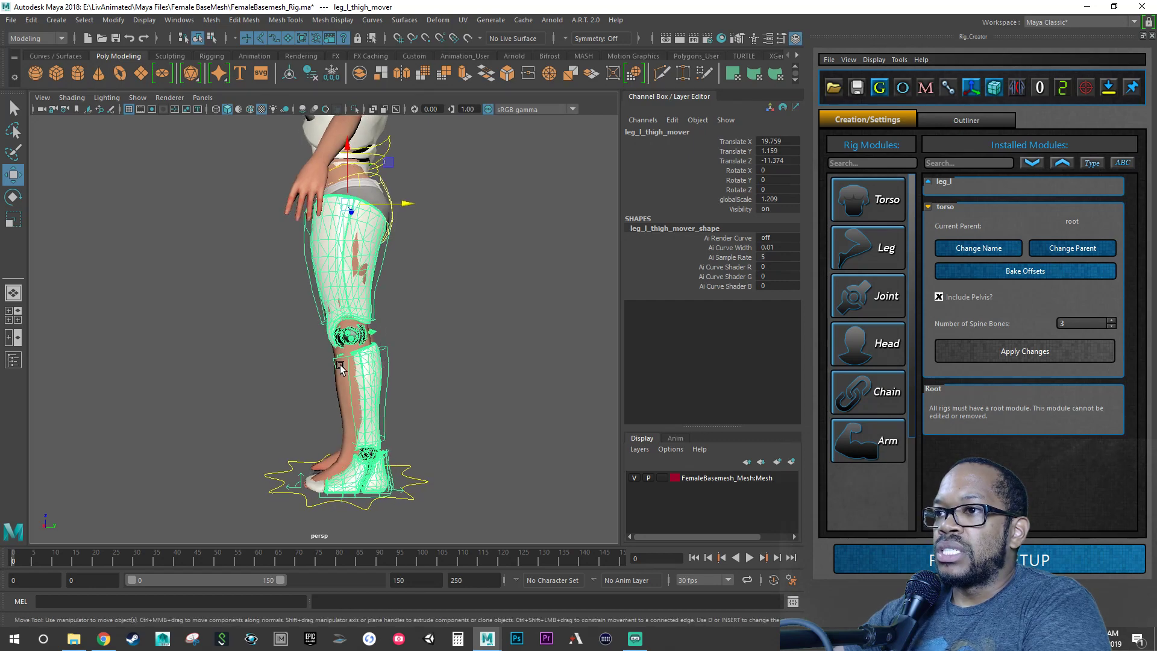
alt+drag(341, 369, 306, 398)
alt+drag(383, 371, 369, 356)
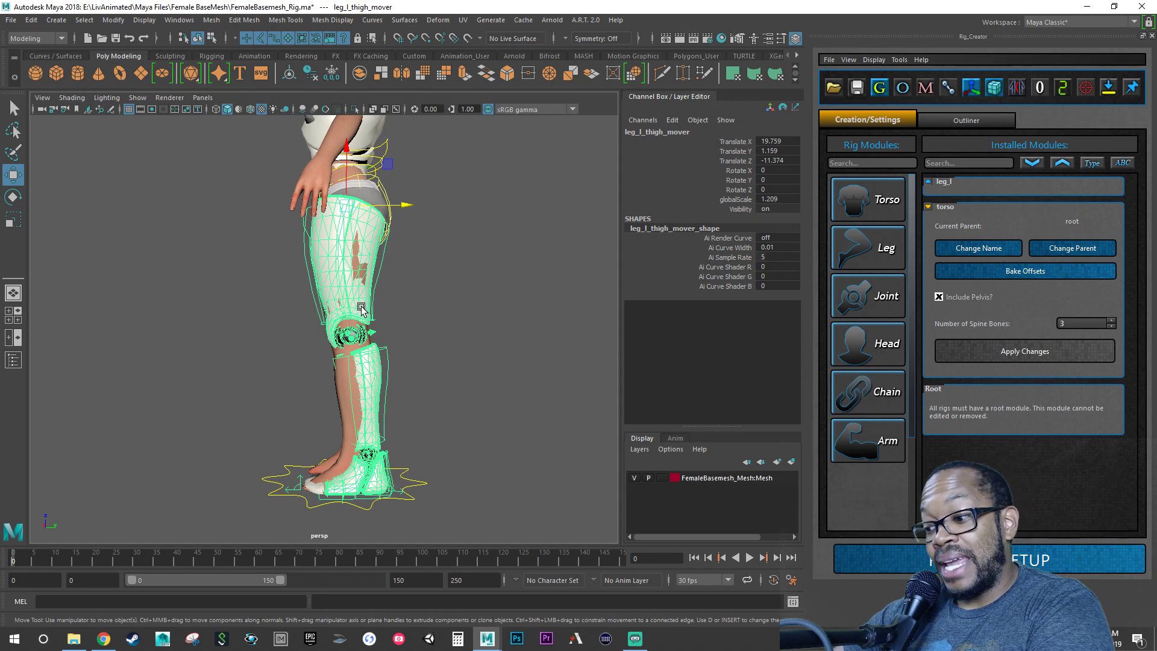
Step: Rotate the left thigh mover to about 2.367 in Rotate Z so the leg follows the mesh from the side
key(e)
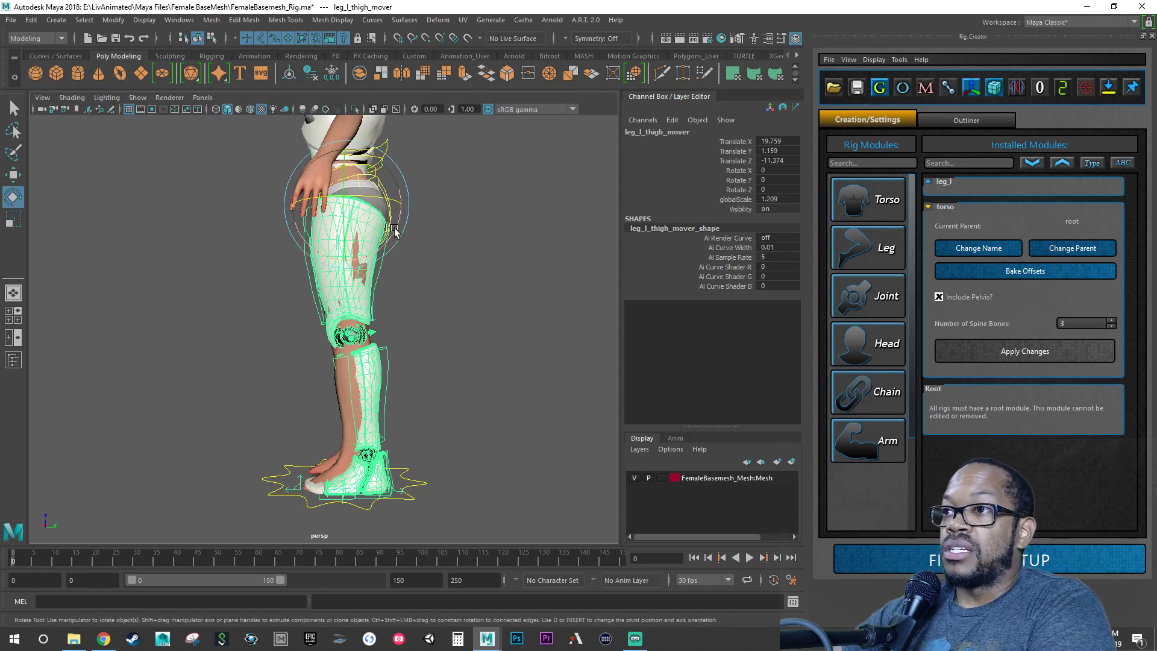
drag(391, 235, 389, 237)
key(ctrl+z)
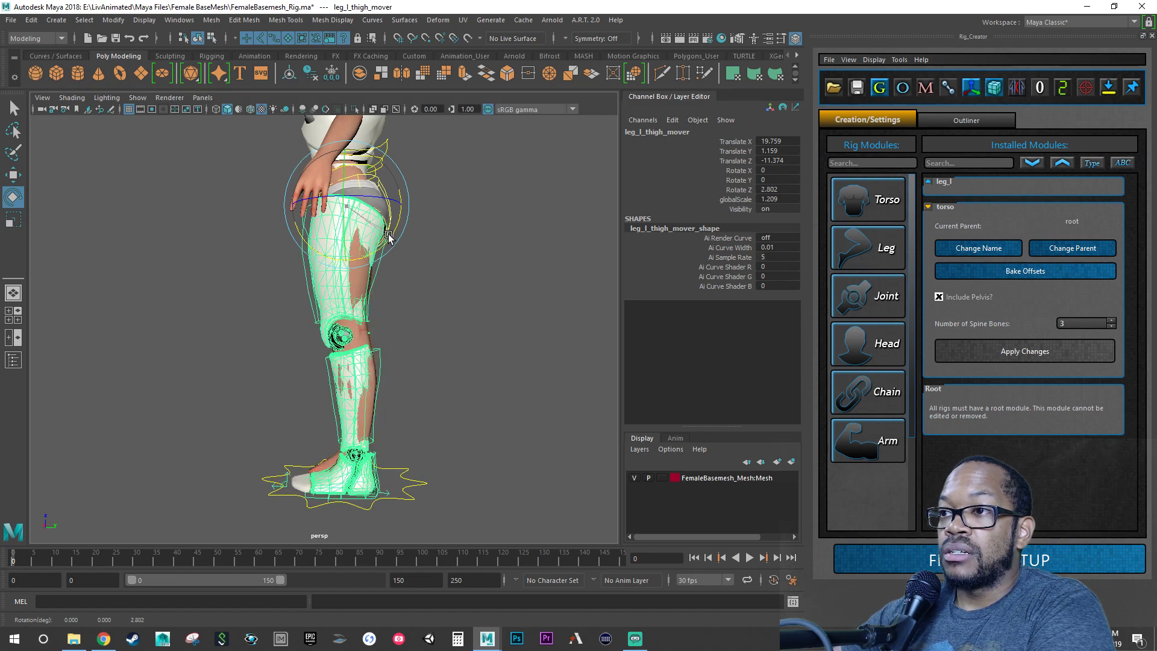
alt+drag(266, 305, 419, 301)
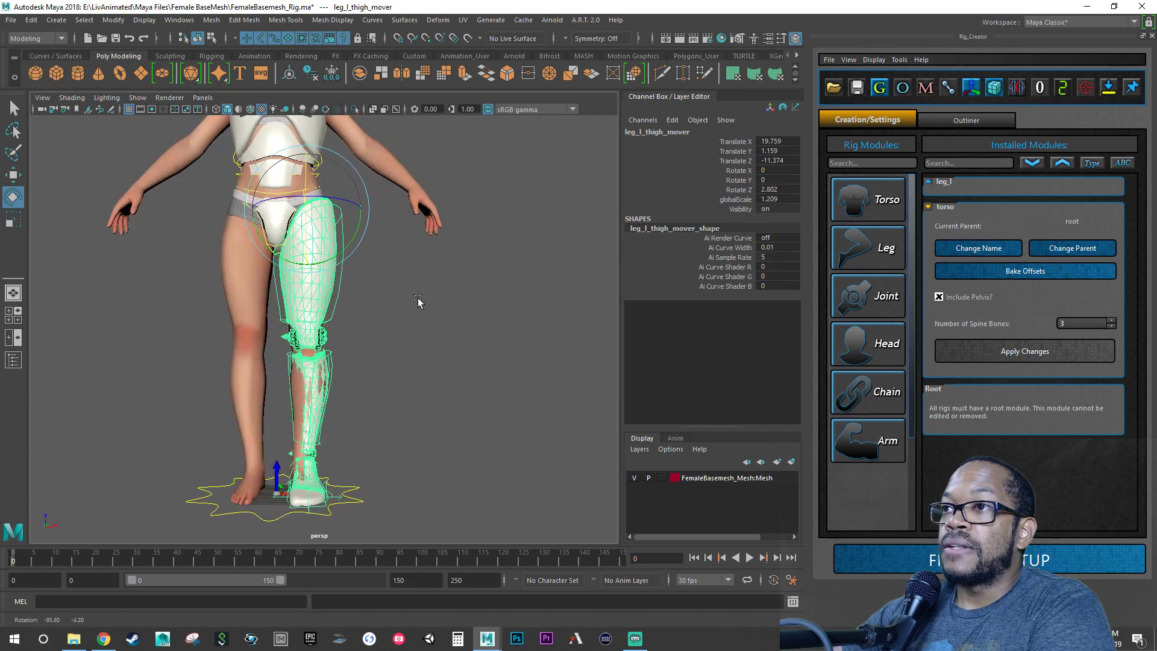
alt+right_drag(276, 283, 425, 286)
alt+drag(425, 286, 307, 272)
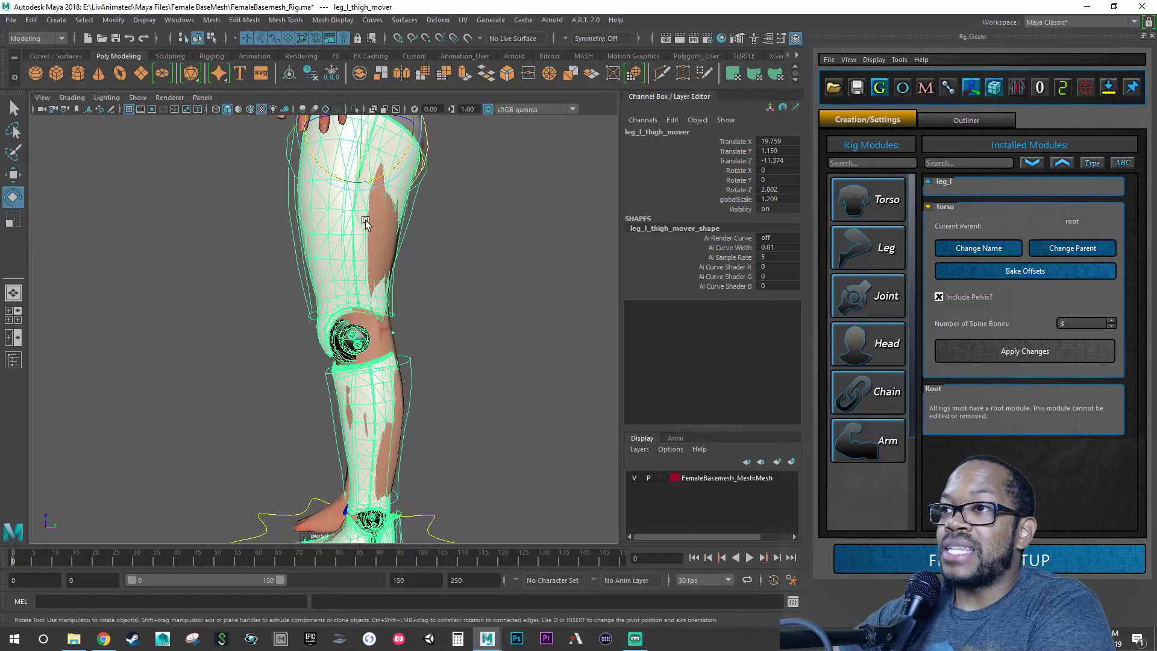
click(377, 179)
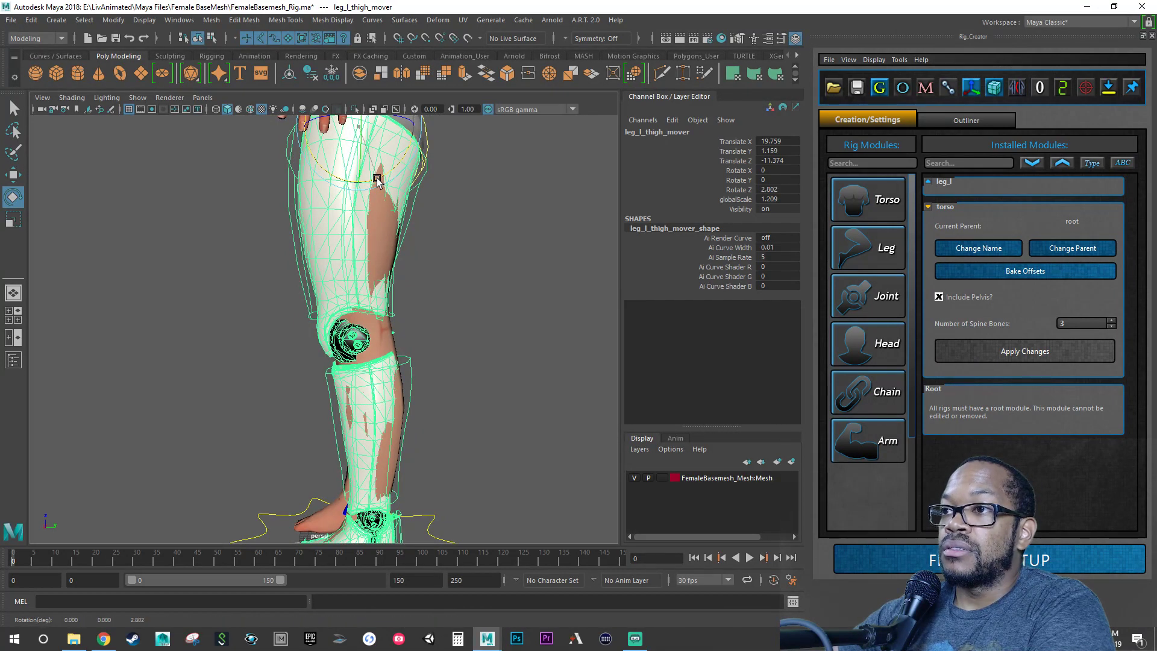
drag(377, 179, 379, 176)
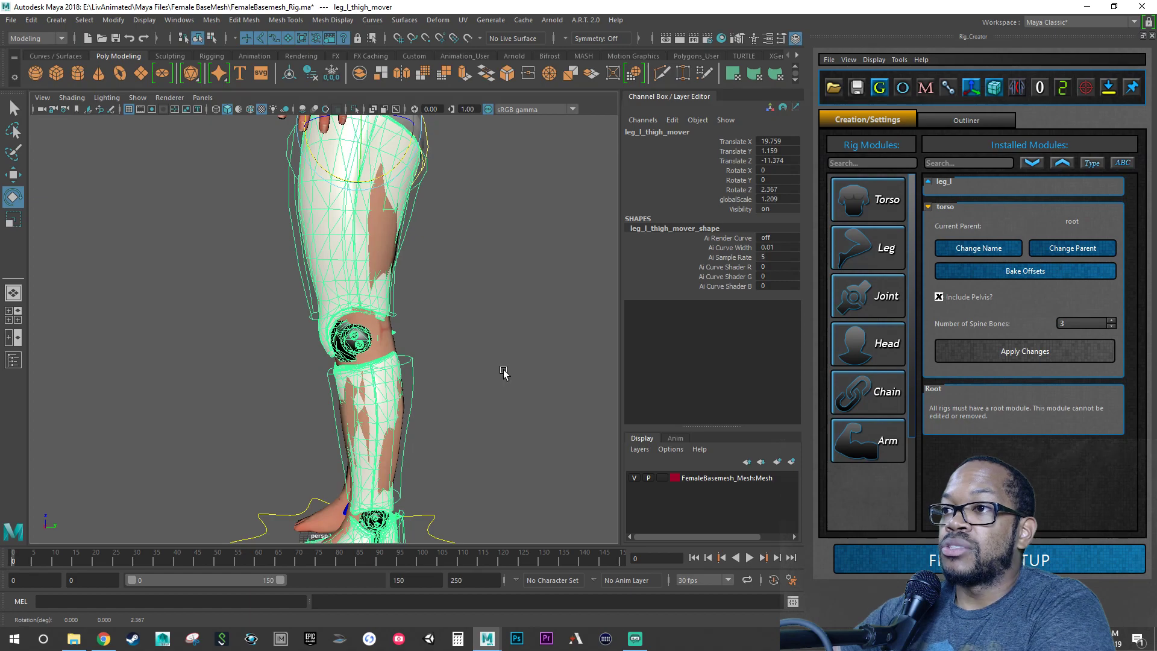
Step: Check the foot's placement and rotate the left thigh mover to about 7.805 in X, -0.322 in Y and 2.345 in Z
alt+drag(504, 374, 374, 276)
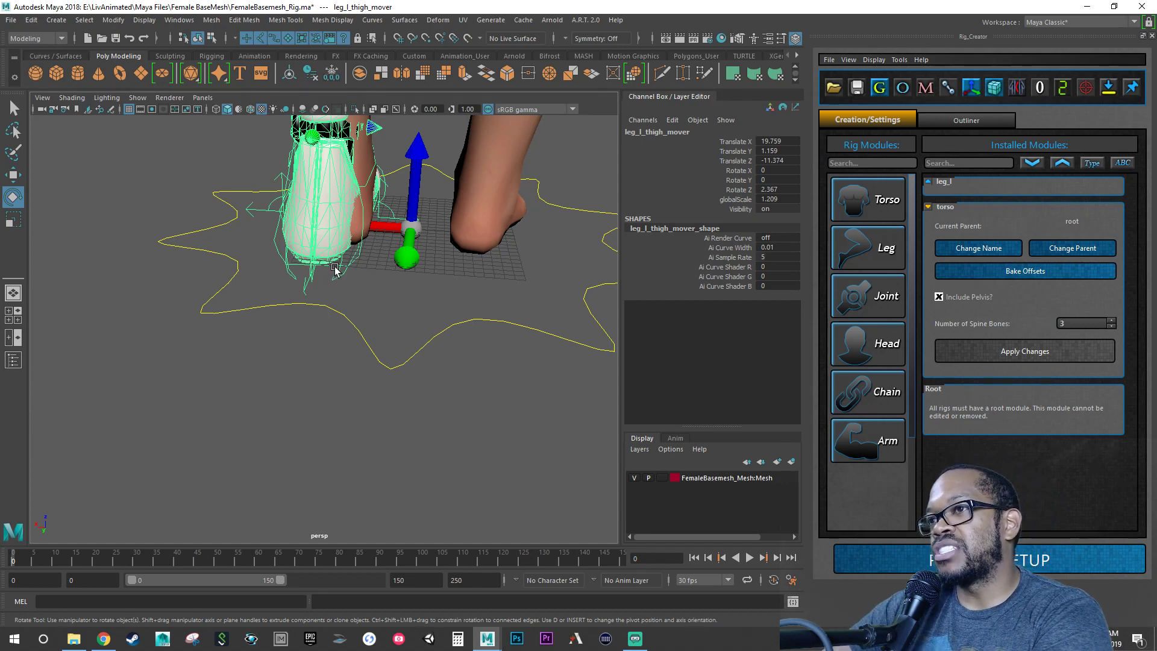
alt+drag(335, 269, 330, 373)
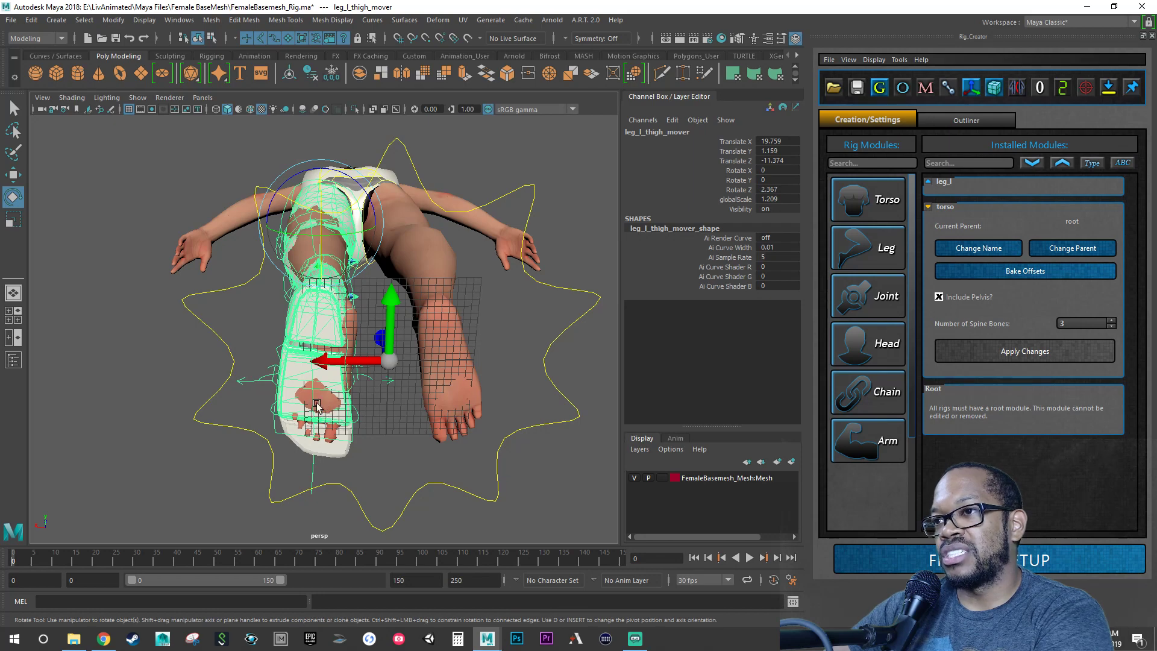
alt+drag(340, 341, 544, 377)
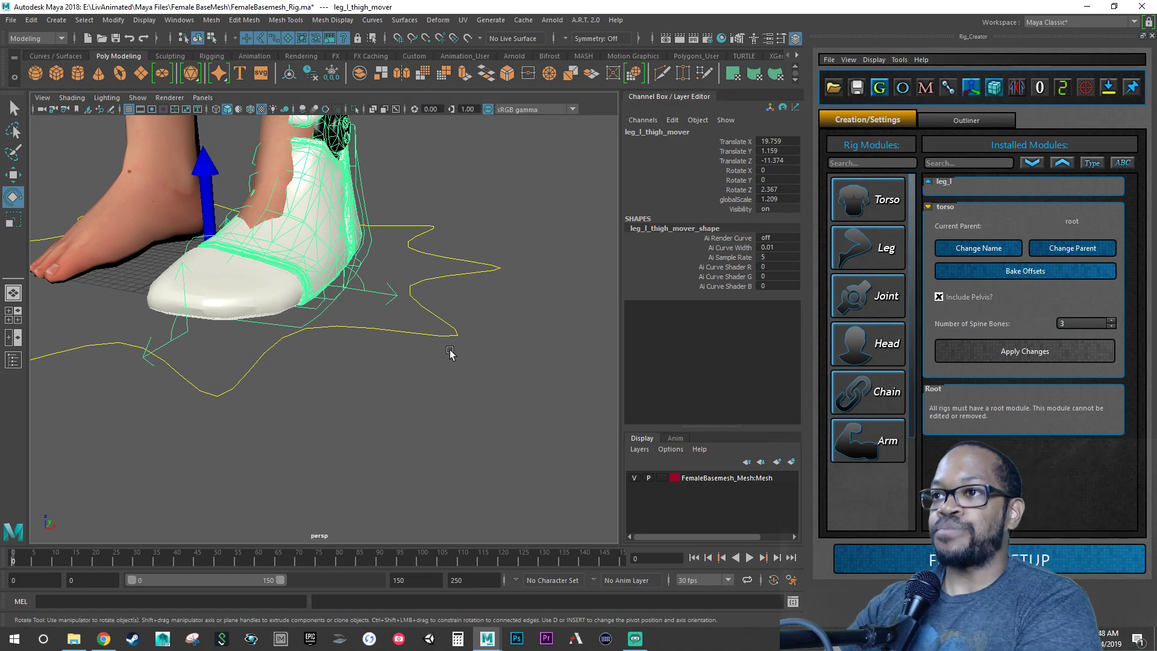
alt+right_drag(338, 283, 200, 283)
alt+drag(225, 280, 373, 340)
alt+right_drag(374, 340, 388, 278)
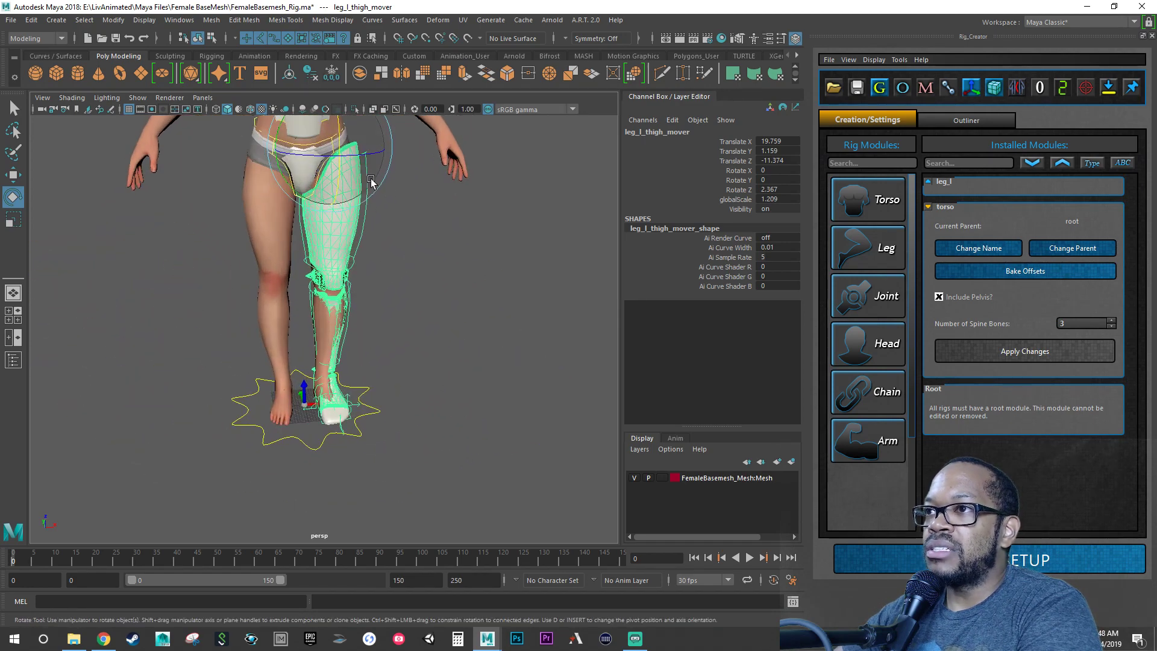
drag(361, 155, 372, 183)
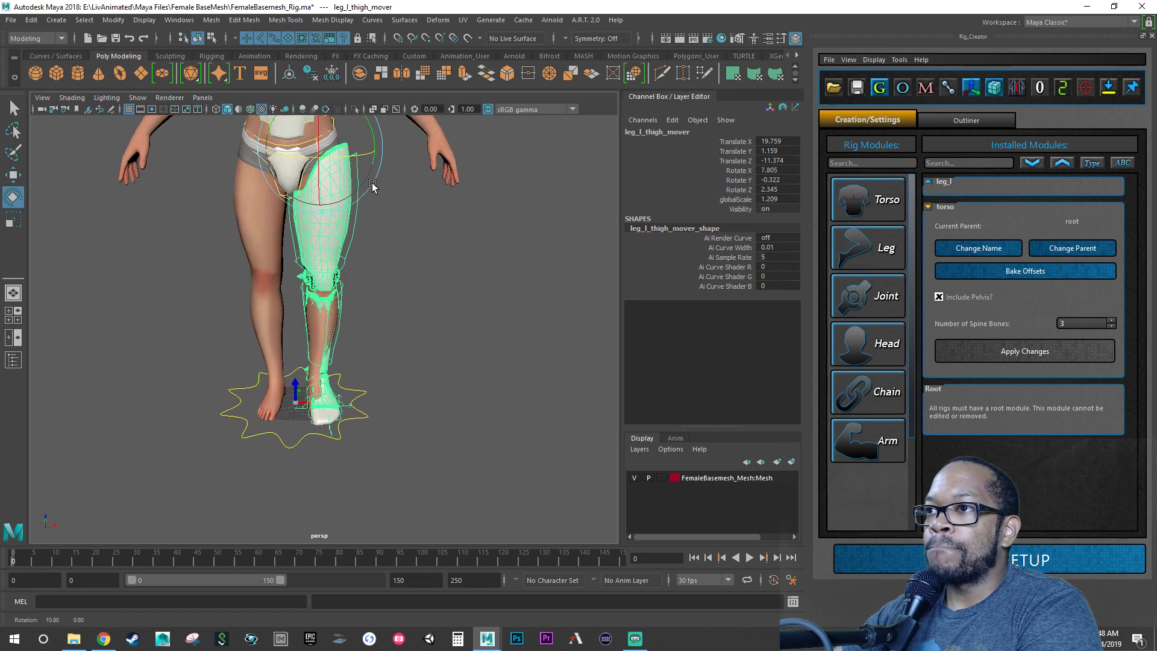
Step: Move the left thigh mover to about 0.963 in Translate Y and -9.945 in Translate Z
key(w)
drag(290, 158, 289, 155)
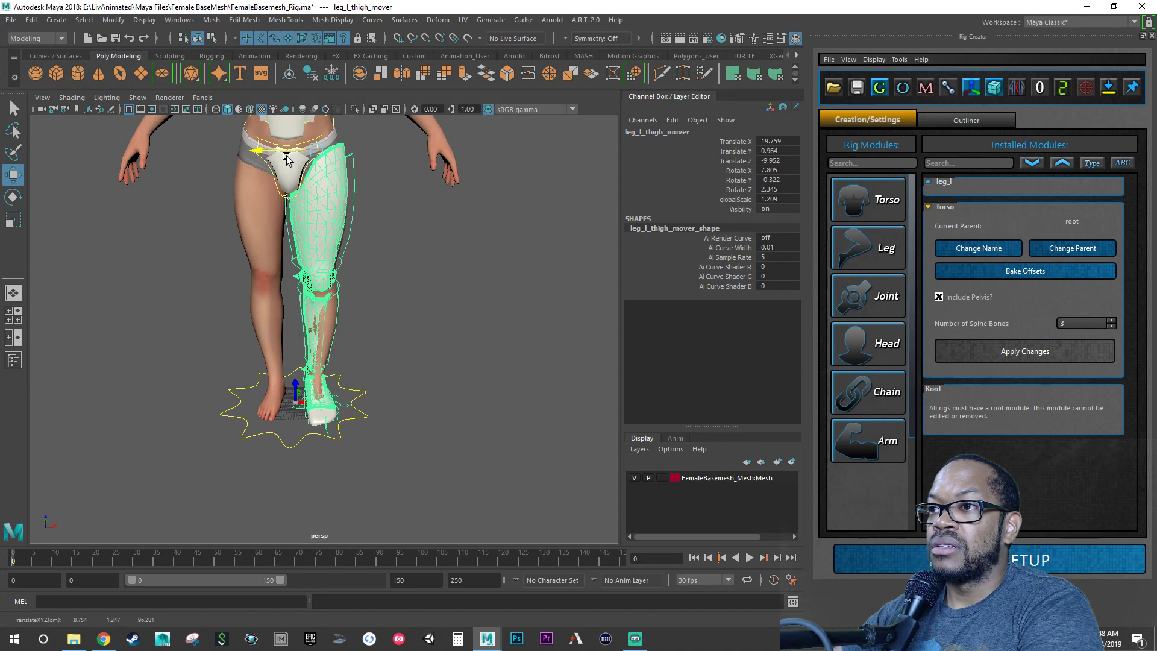
alt+drag(302, 192, 57, 233)
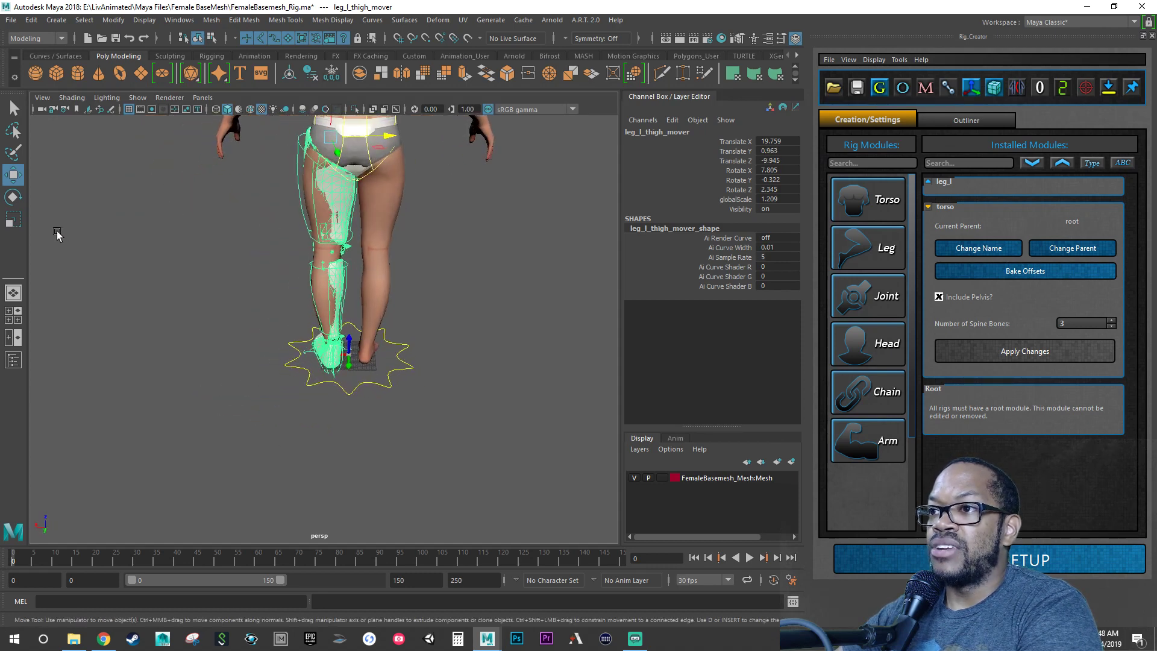
Step: Examine how the left leg module fits the thigh, knee and foot of the mesh from several angles in perspective
alt+drag(326, 253, 547, 241)
alt+drag(340, 369, 476, 301)
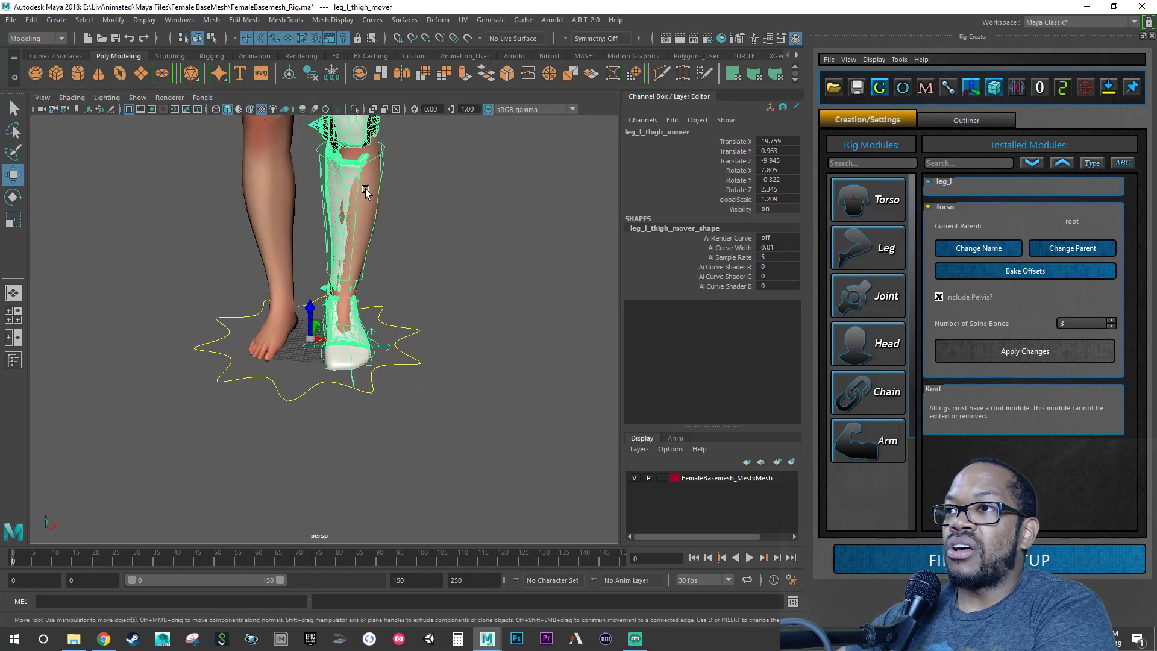
alt+middle_drag(366, 221, 355, 287)
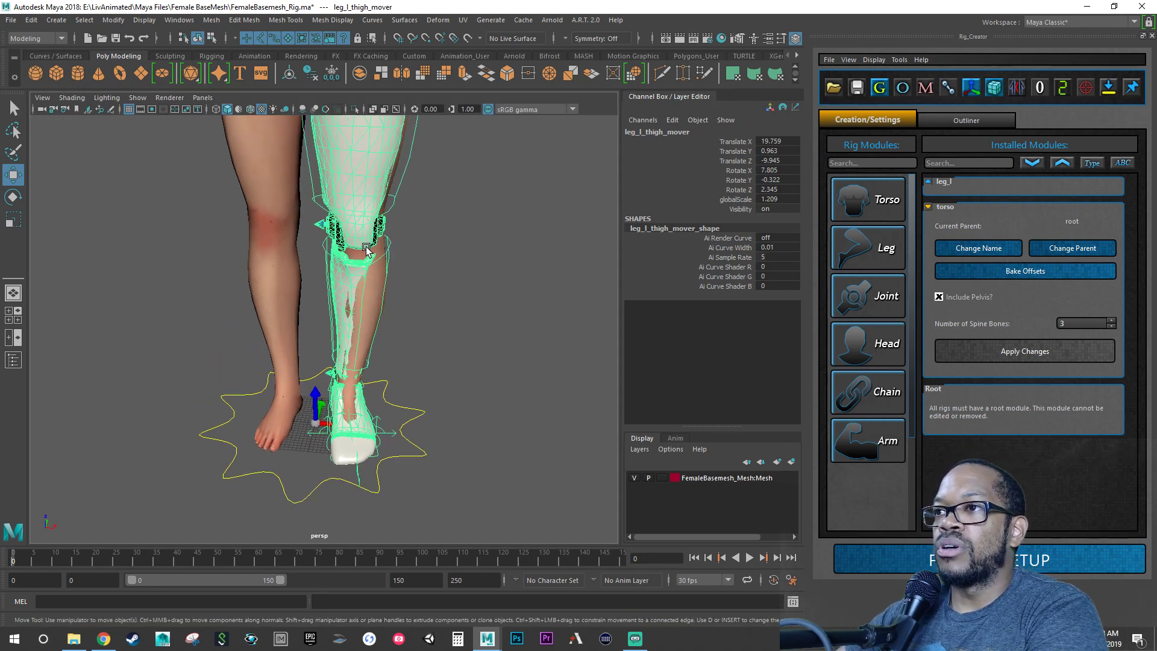
alt+drag(366, 247, 421, 243)
alt+right_drag(422, 243, 327, 237)
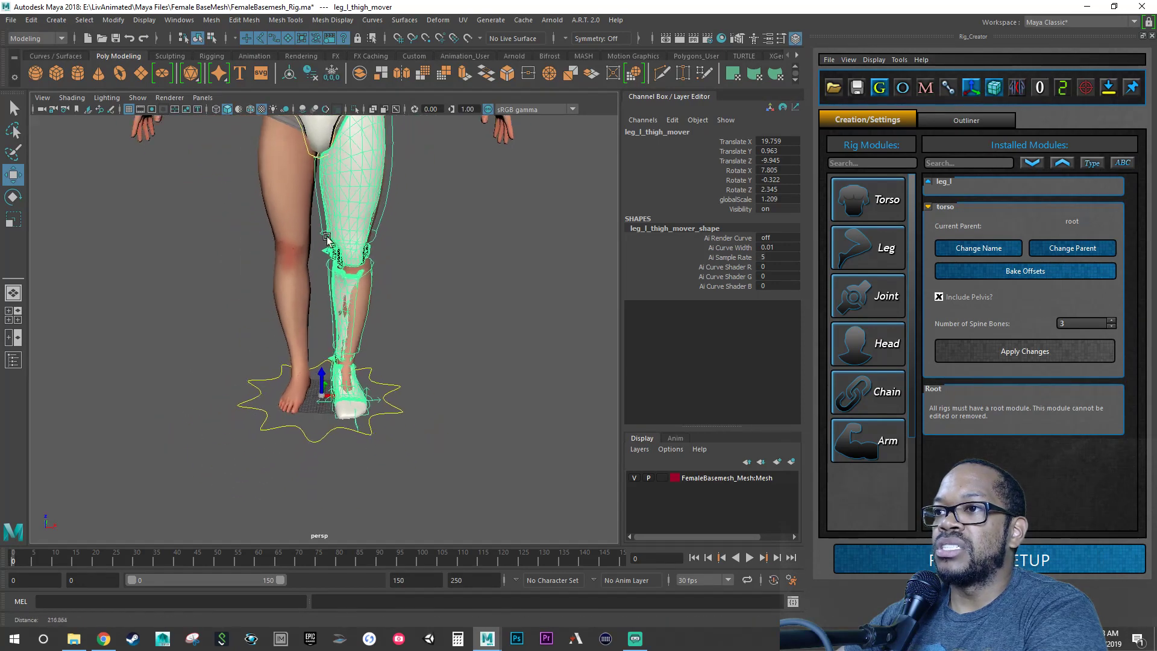
alt+drag(327, 237, 306, 168)
alt+right_drag(251, 299, 297, 303)
Step: Scale the left thigh mover to a globalScale of about 1.198 against the mesh in side view
key(space)
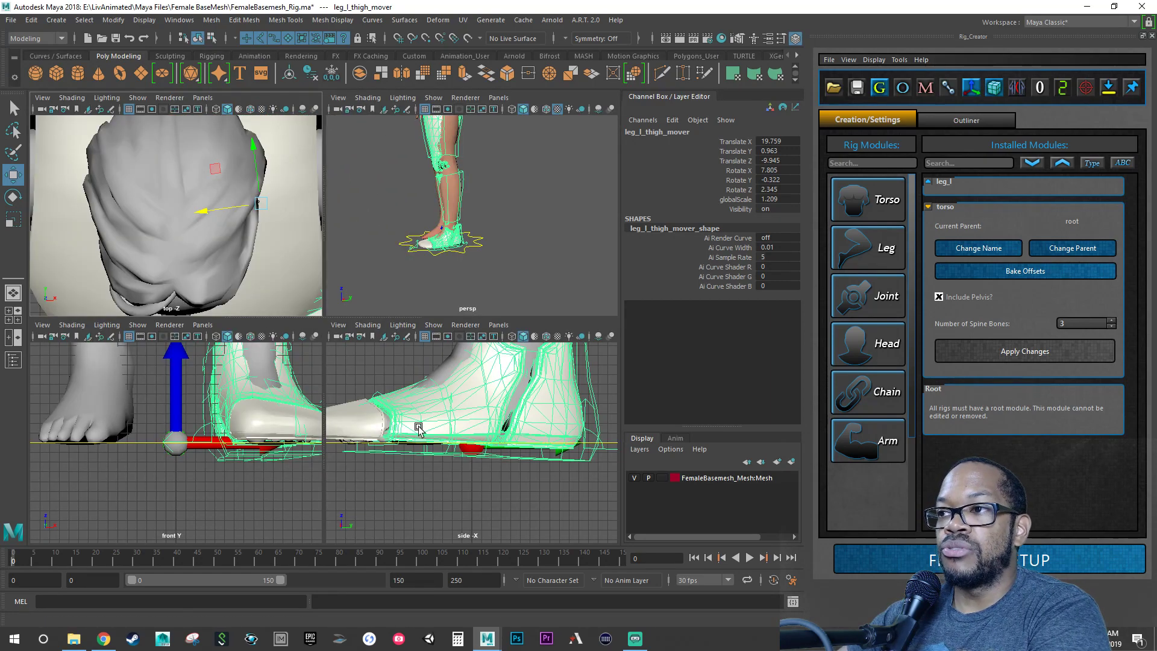
key(space)
alt+right_drag(480, 422, 289, 425)
alt+right_drag(396, 426, 302, 422)
alt+middle_drag(408, 397, 387, 516)
alt+right_drag(387, 517, 253, 444)
alt+right_drag(397, 359, 434, 275)
alt+middle_drag(433, 275, 422, 360)
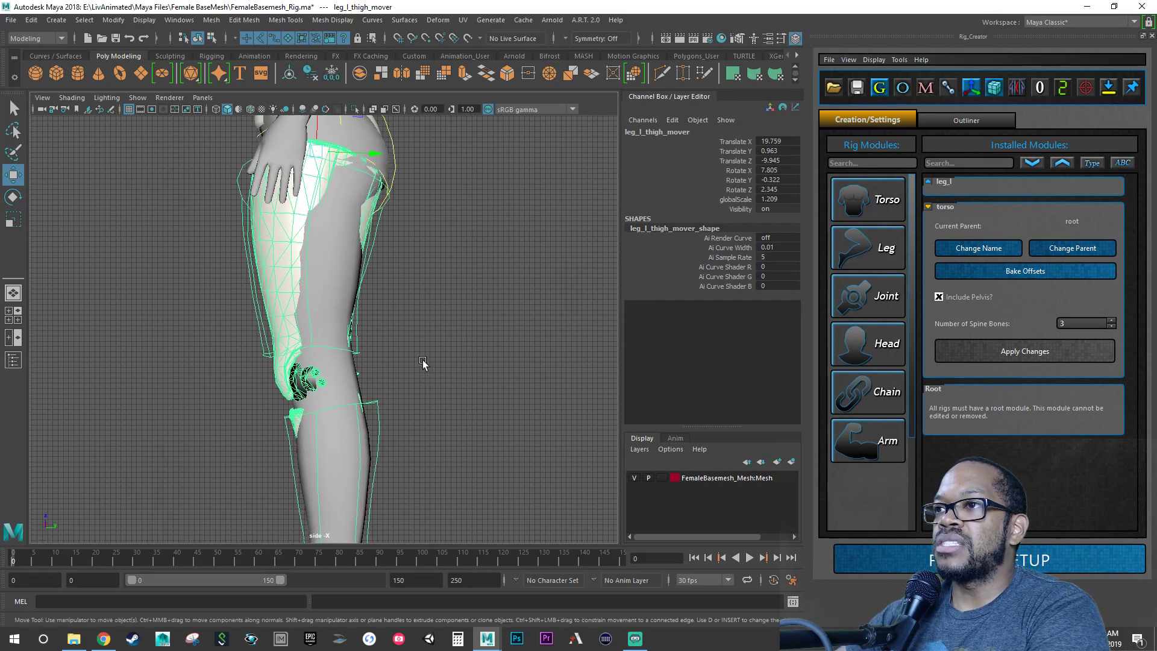
click(249, 288)
click(253, 287)
key(r)
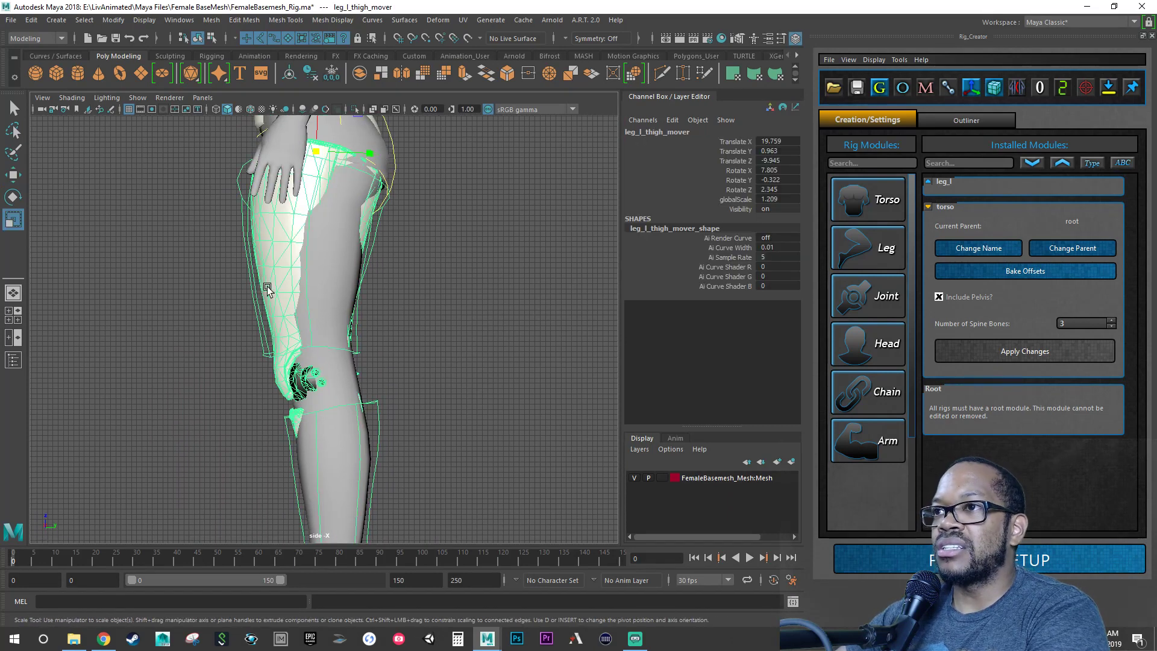
click(317, 154)
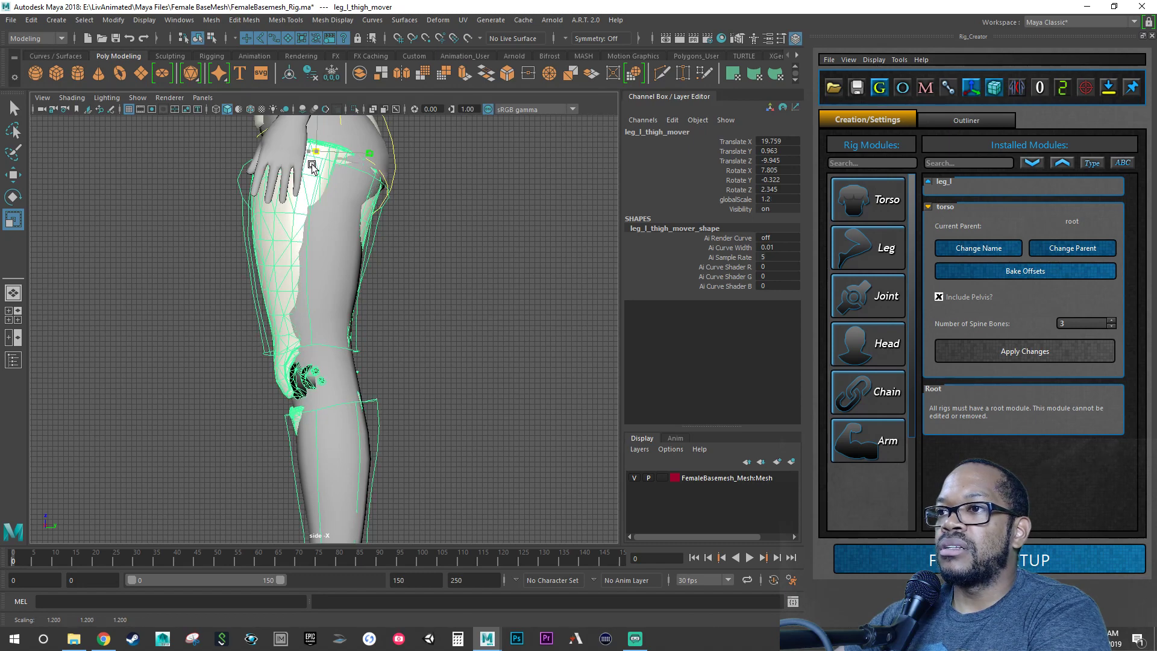
Step: Rotate the left foot mover in side view to about -0.004 in X, -0.384 in Y and -2.565 in Z to level the foot
alt+right_drag(422, 304, 387, 316)
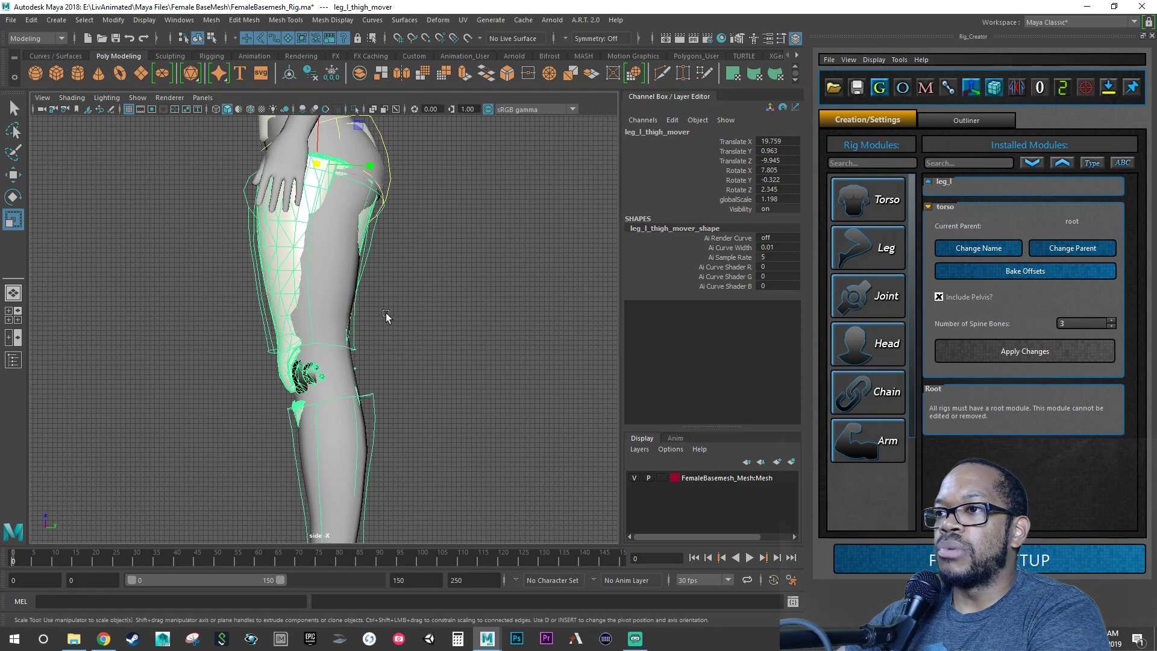
alt+middle_drag(396, 379, 371, 218)
alt+right_drag(280, 424, 396, 429)
alt+middle_drag(311, 428, 315, 341)
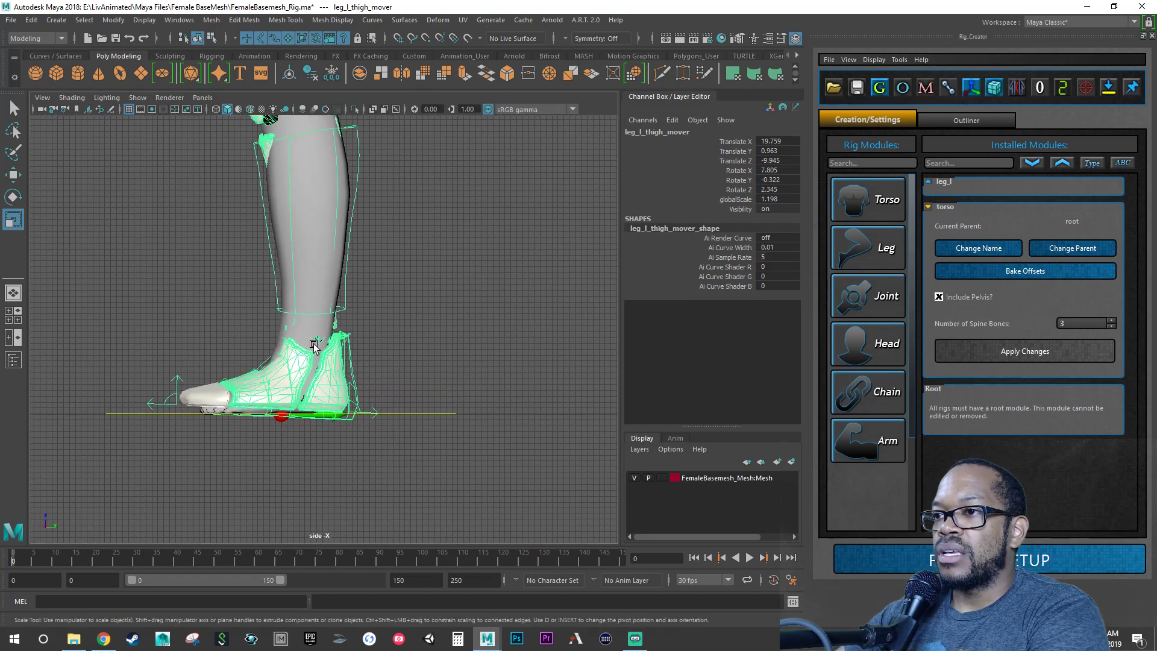
alt+right_drag(315, 341, 441, 368)
click(362, 379)
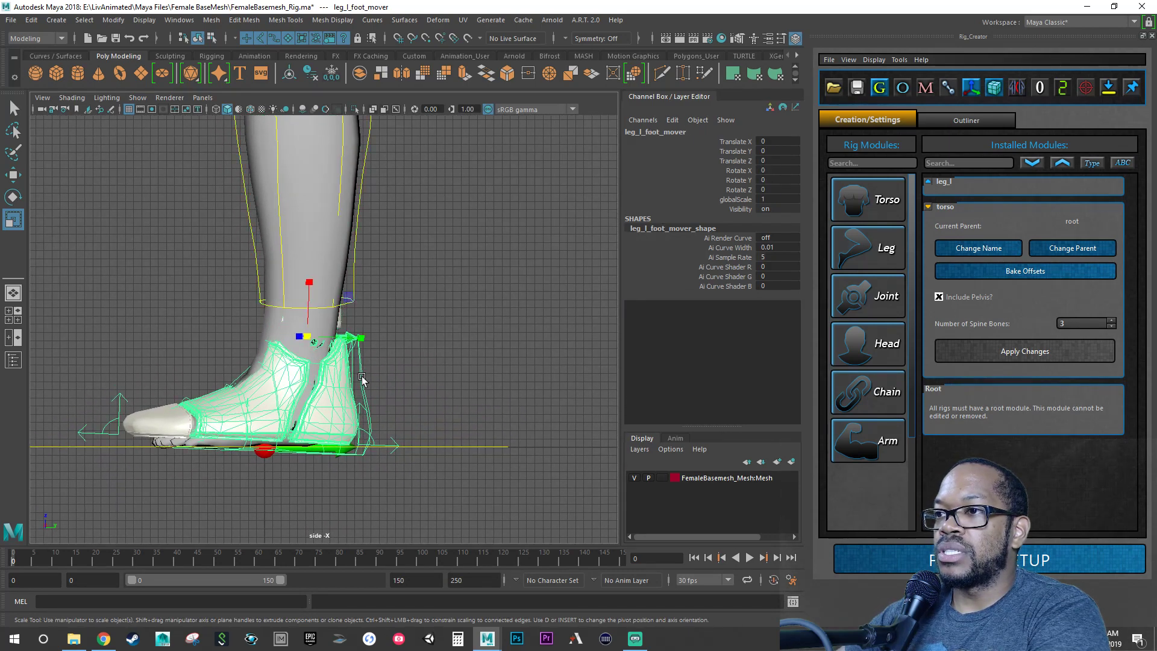
key(e)
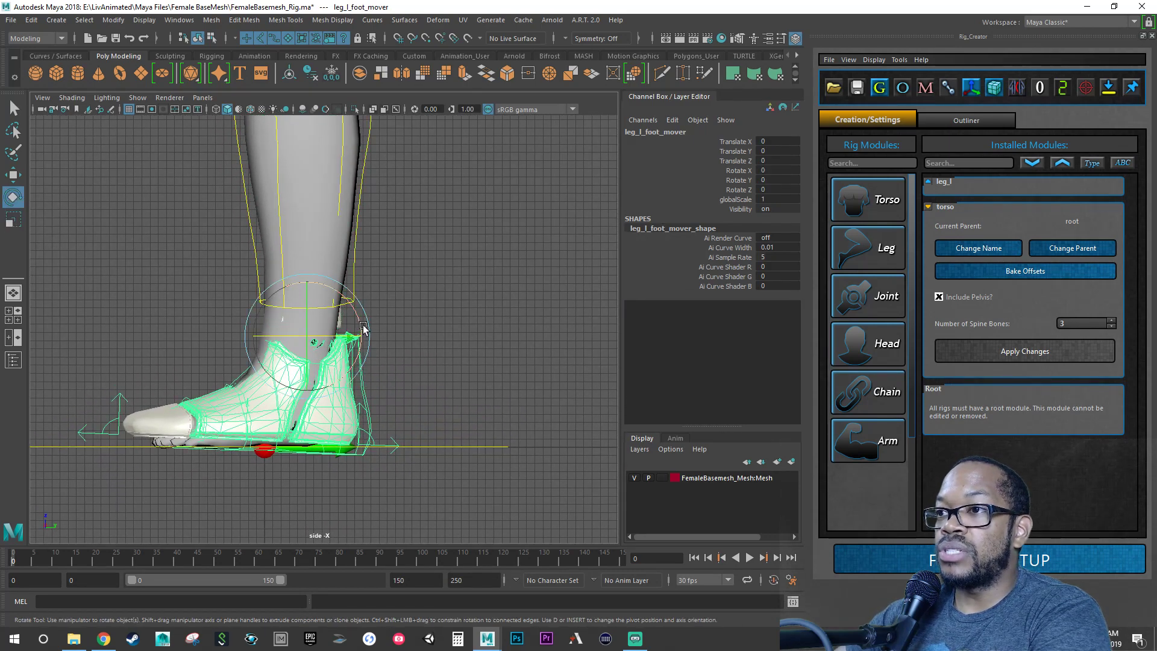
alt+drag(410, 352, 420, 348)
key(space)
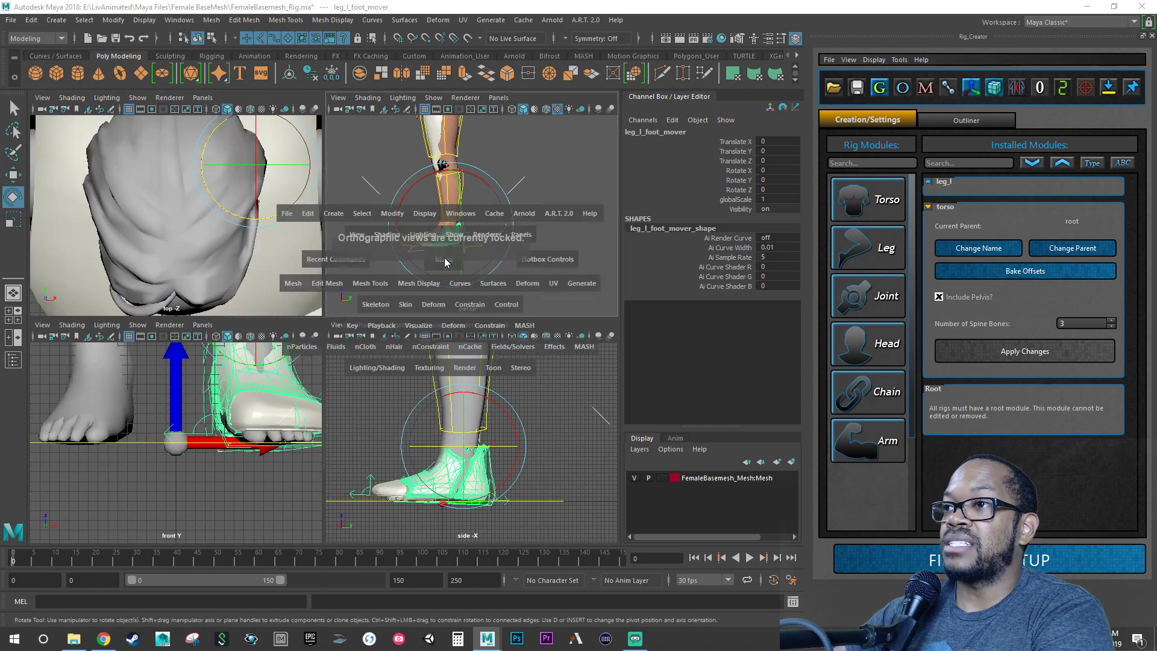
key(space)
mouse_move(436, 264)
alt+mouse_down()
mouse_move(498, 257)
mouse_move(419, 265)
alt+mouse_up()
key(space)
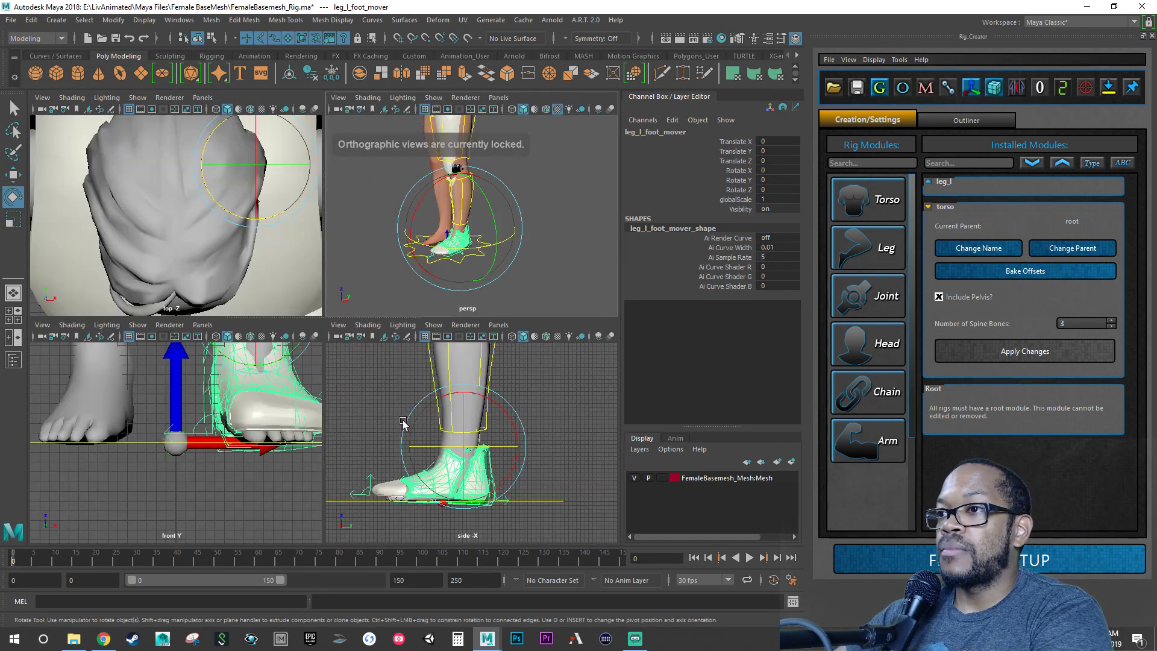
key(space)
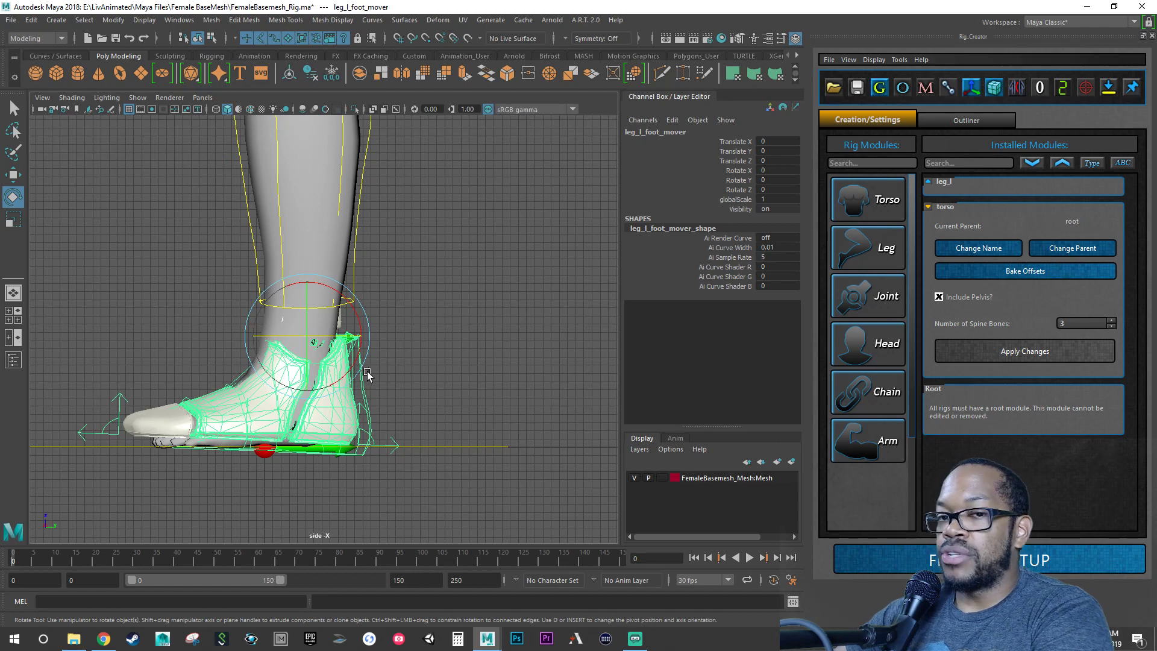
alt+right_drag(337, 368, 434, 375)
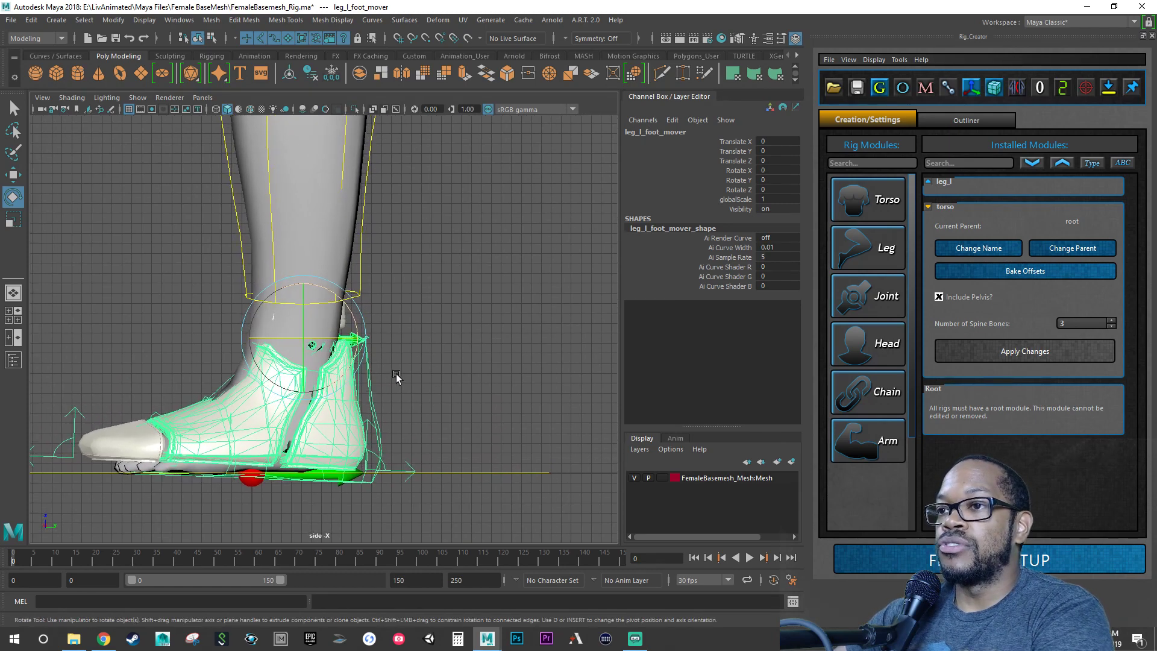
alt+middle_drag(374, 344, 438, 337)
drag(341, 293, 322, 302)
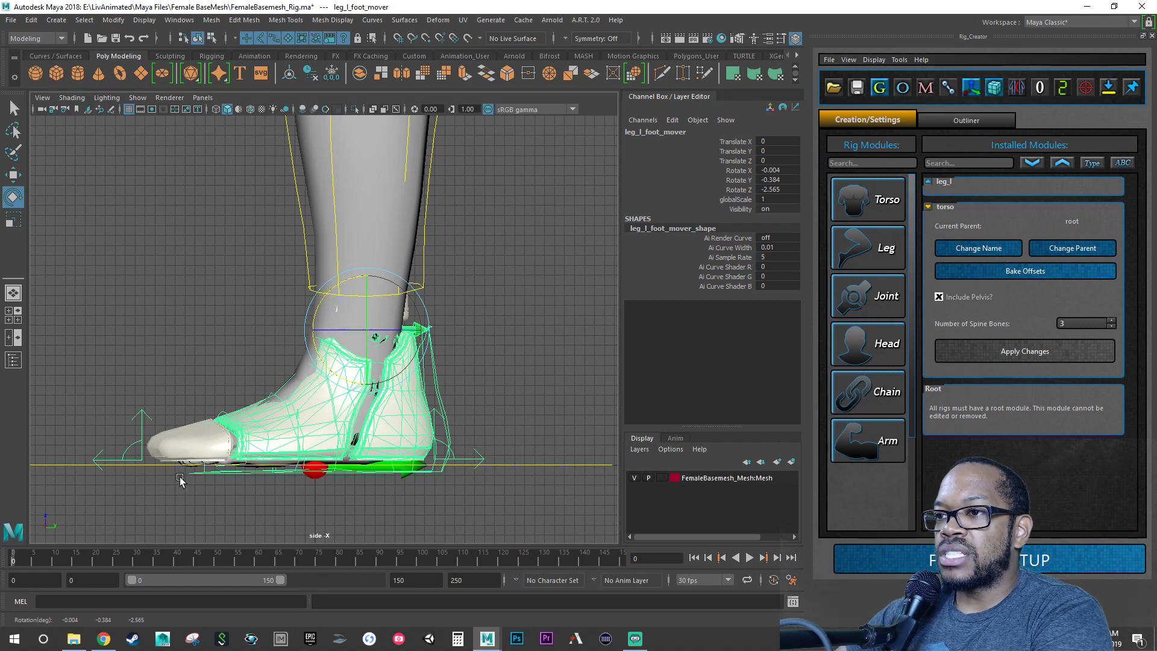
scroll(180, 480, up, 5)
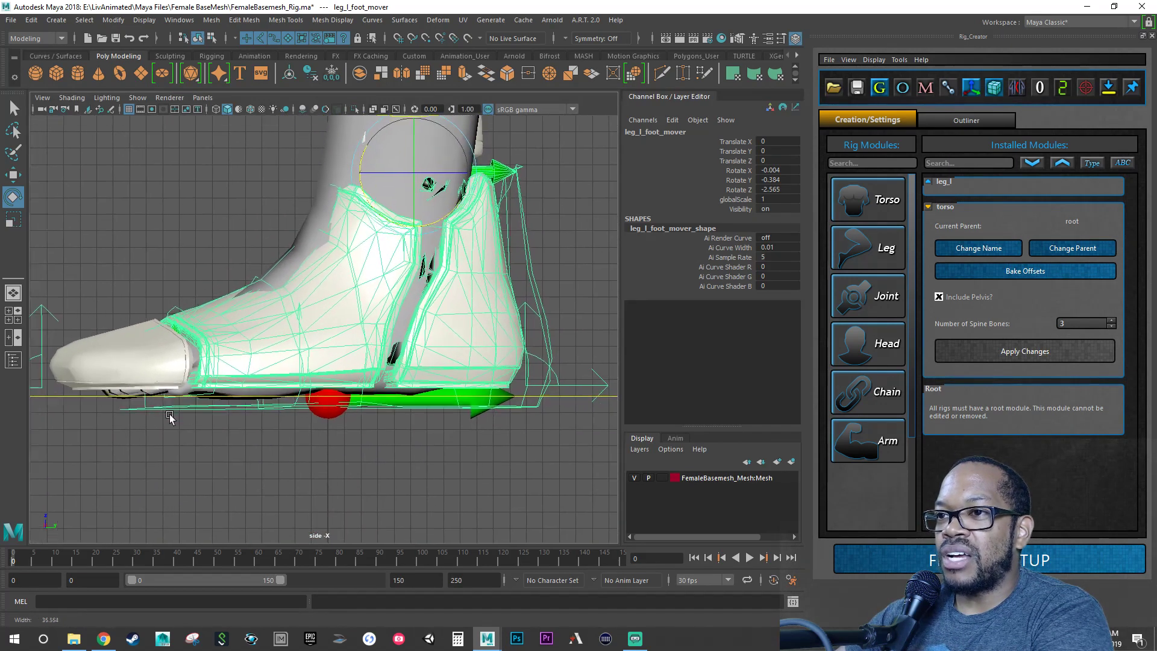
scroll(170, 416, down, 4)
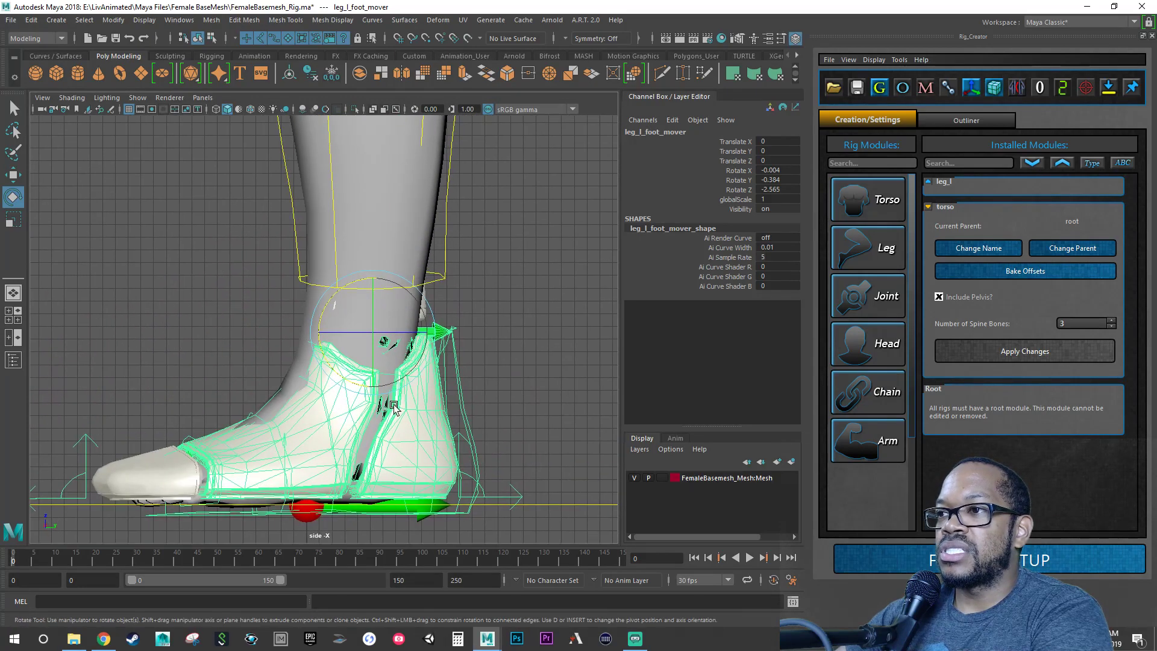
Step: Adjust the left thigh mover's globalScale interactively to about 1.205 while watching the foot against the ground line
alt+middle_drag(394, 405, 375, 509)
alt+right_drag(444, 356, 259, 316)
alt+middle_drag(316, 247, 316, 382)
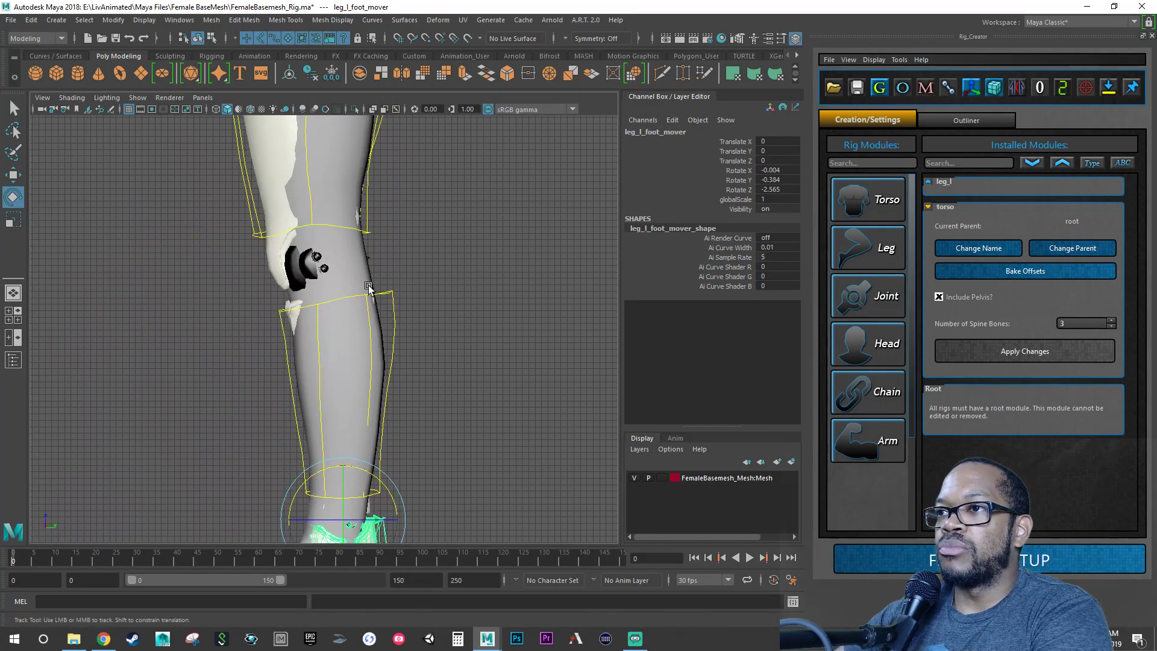
alt+middle_drag(368, 288, 350, 373)
alt+right_drag(364, 369, 338, 300)
click(344, 318)
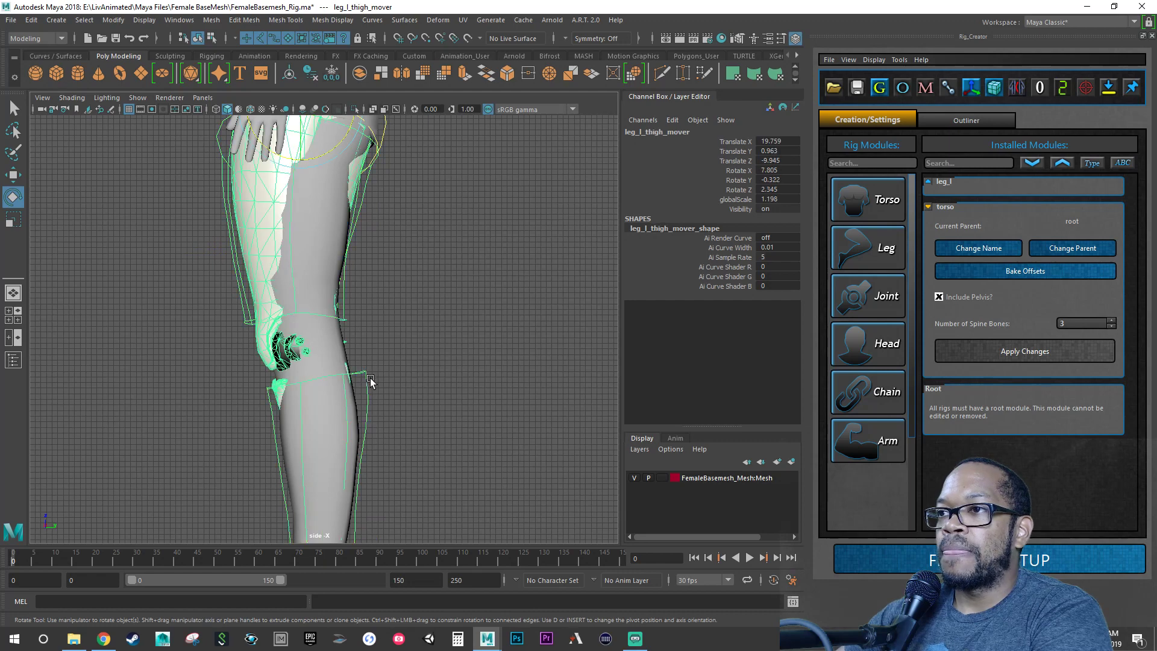
alt+middle_drag(374, 382, 387, 189)
key(r)
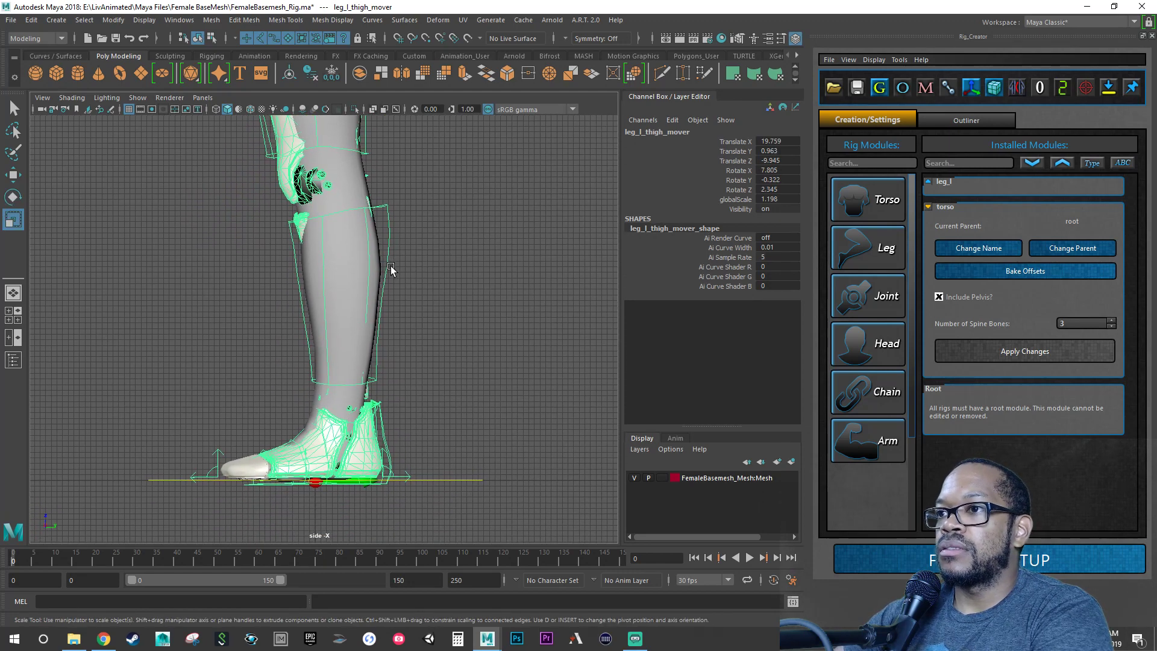
alt+middle_drag(405, 268, 397, 334)
click(734, 203)
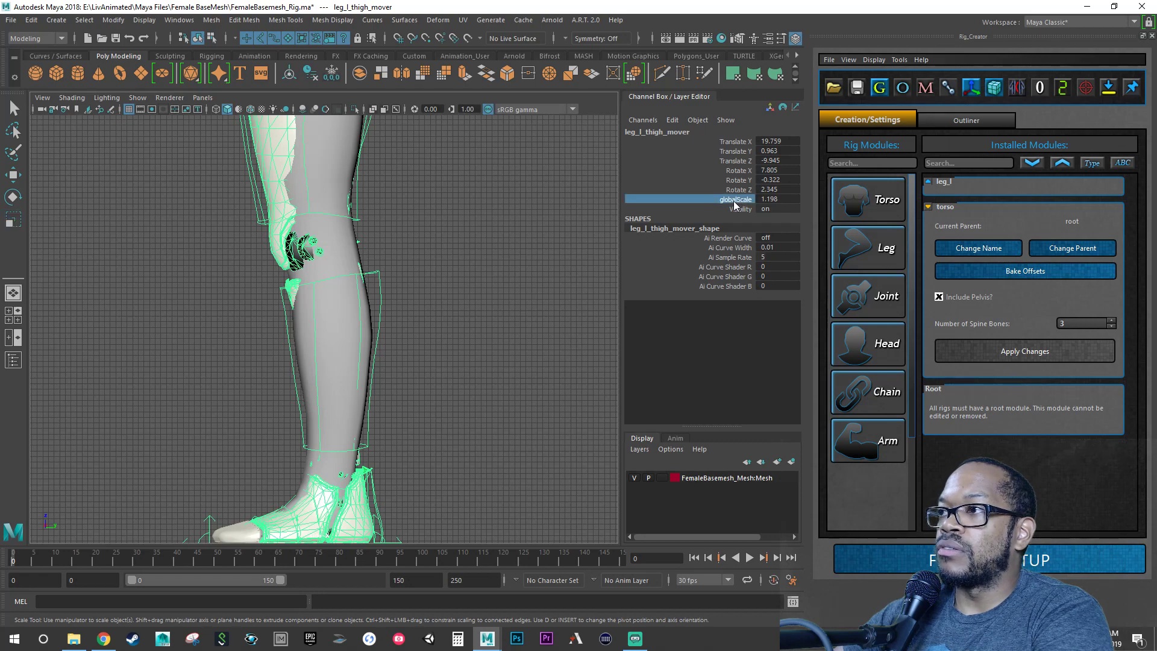
alt+middle_drag(502, 370, 509, 242)
alt+right_drag(448, 314, 596, 380)
alt+middle_drag(595, 380, 569, 252)
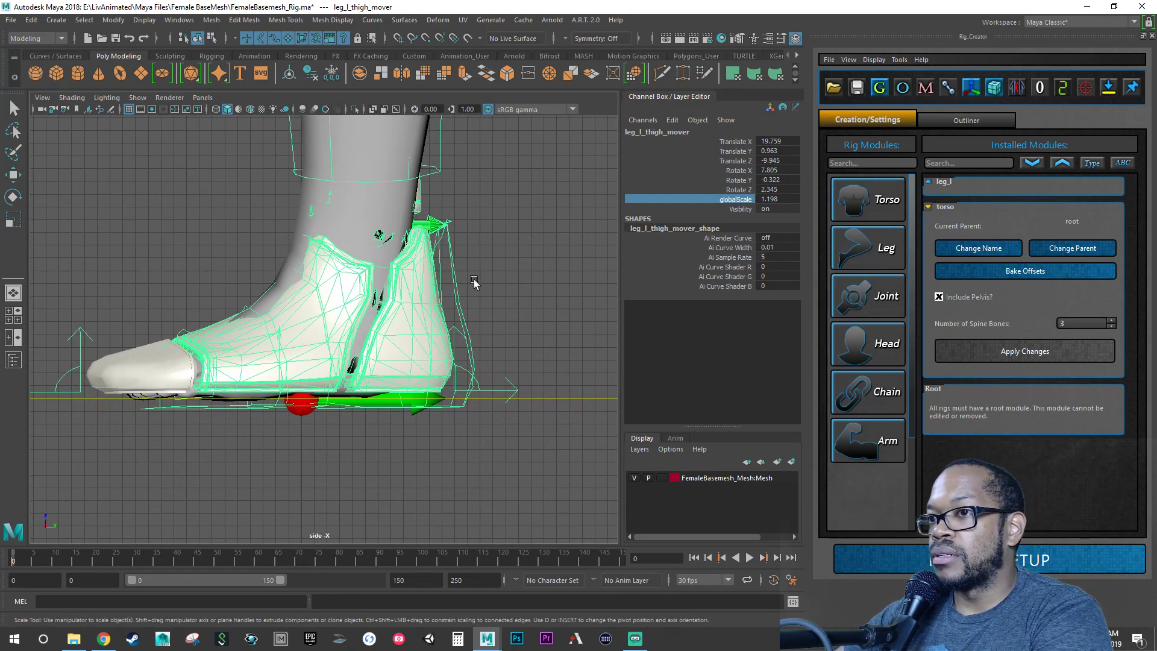
middle_drag(519, 313, 519, 313)
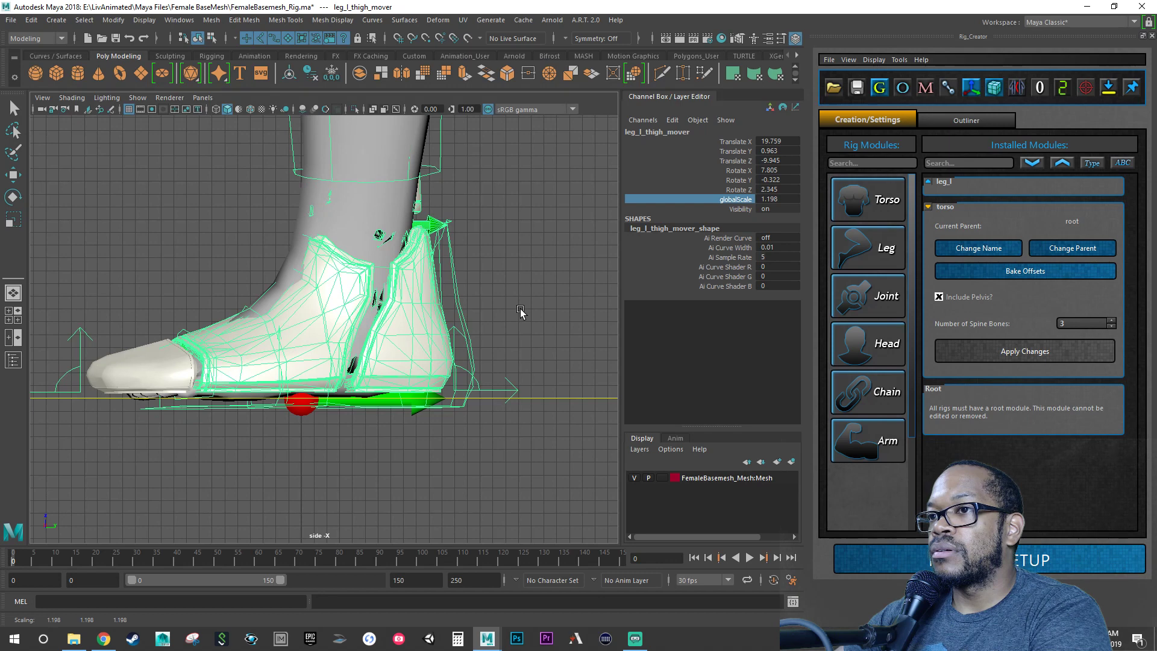
middle_drag(520, 312, 520, 311)
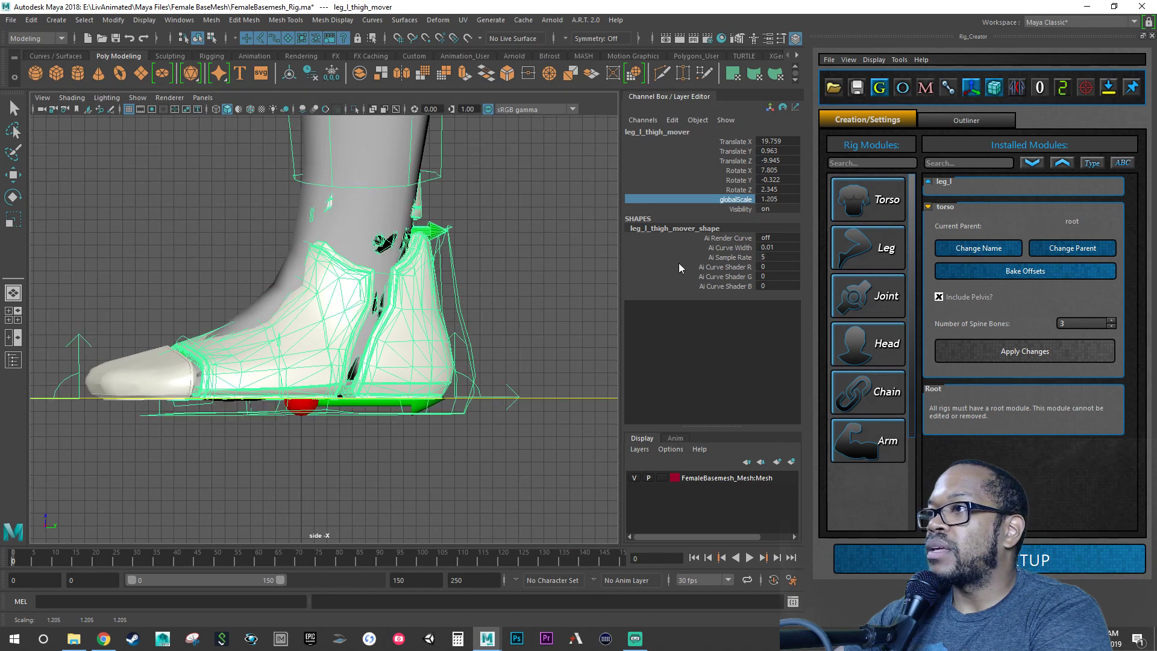
Step: Set the left thigh mover's globalScale to exactly 1.203
double_click(776, 199)
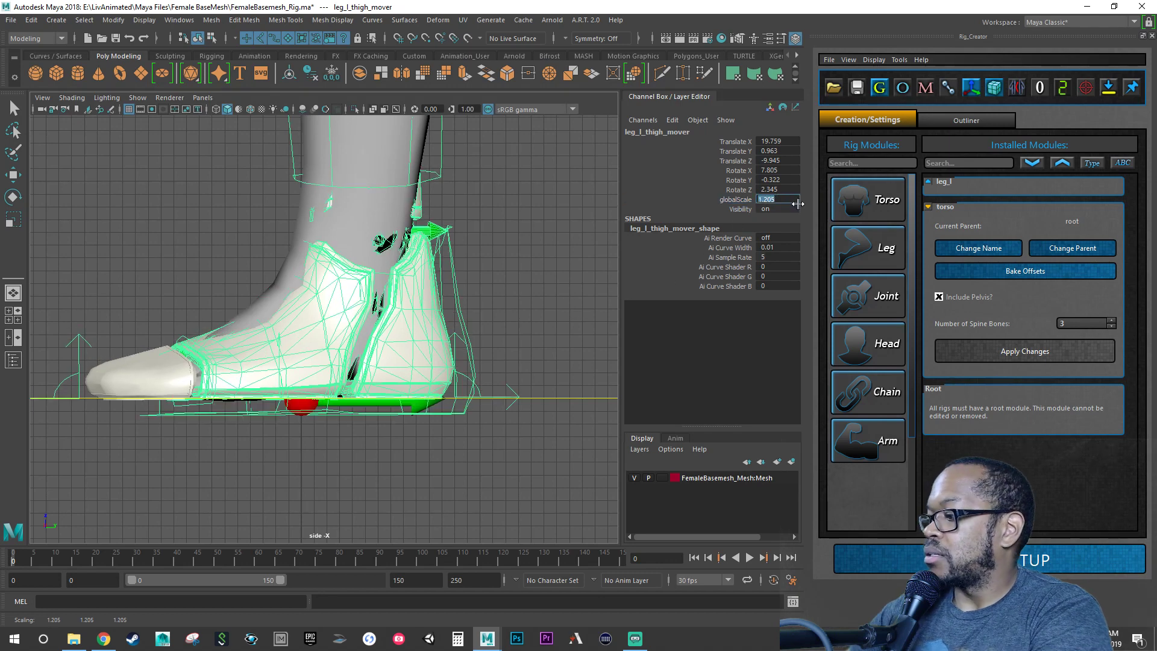
text(1.2)
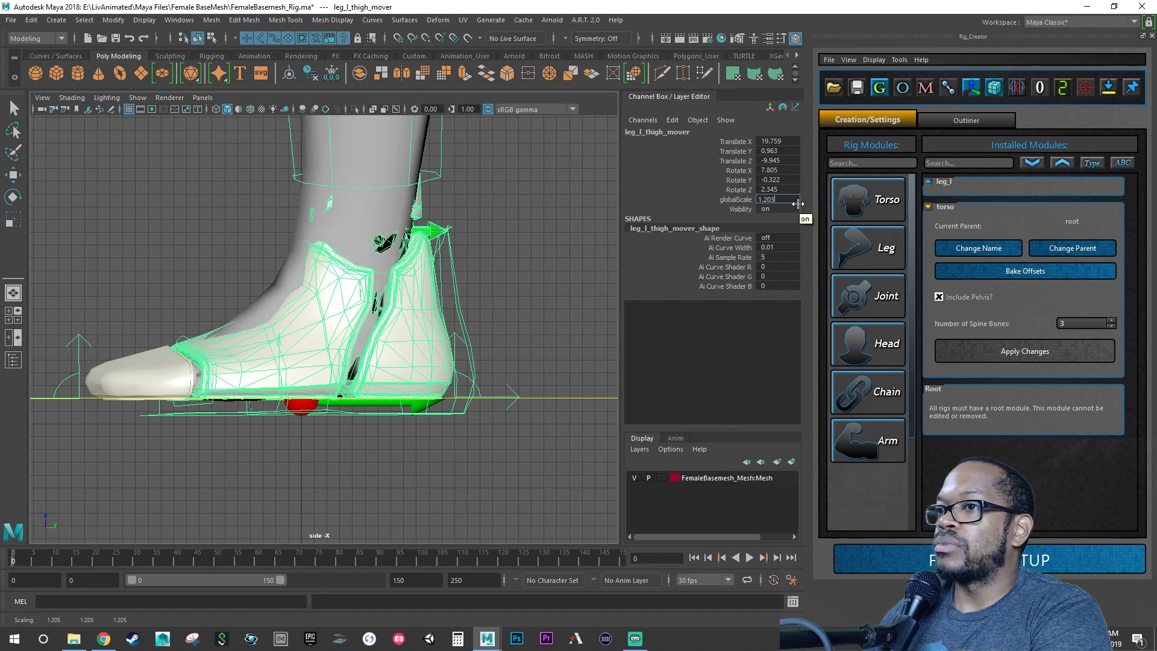
text(03)
key(Return)
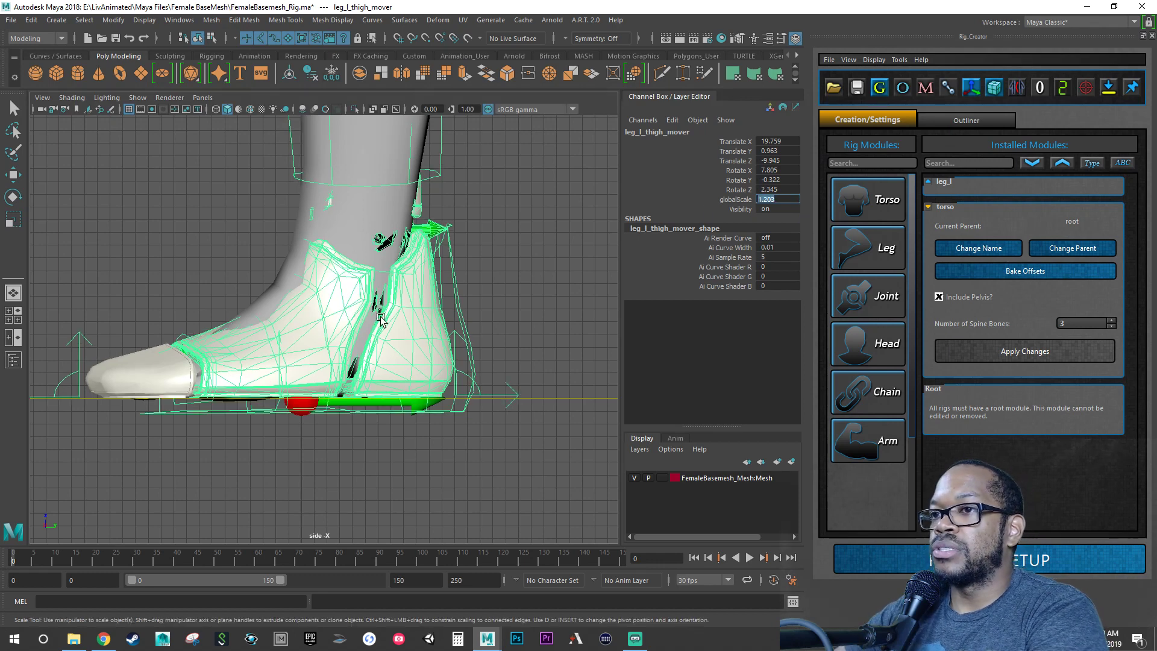
Step: Check the fitted left leg against the whole character in perspective and save the rig scene
alt+drag(357, 358, 372, 366)
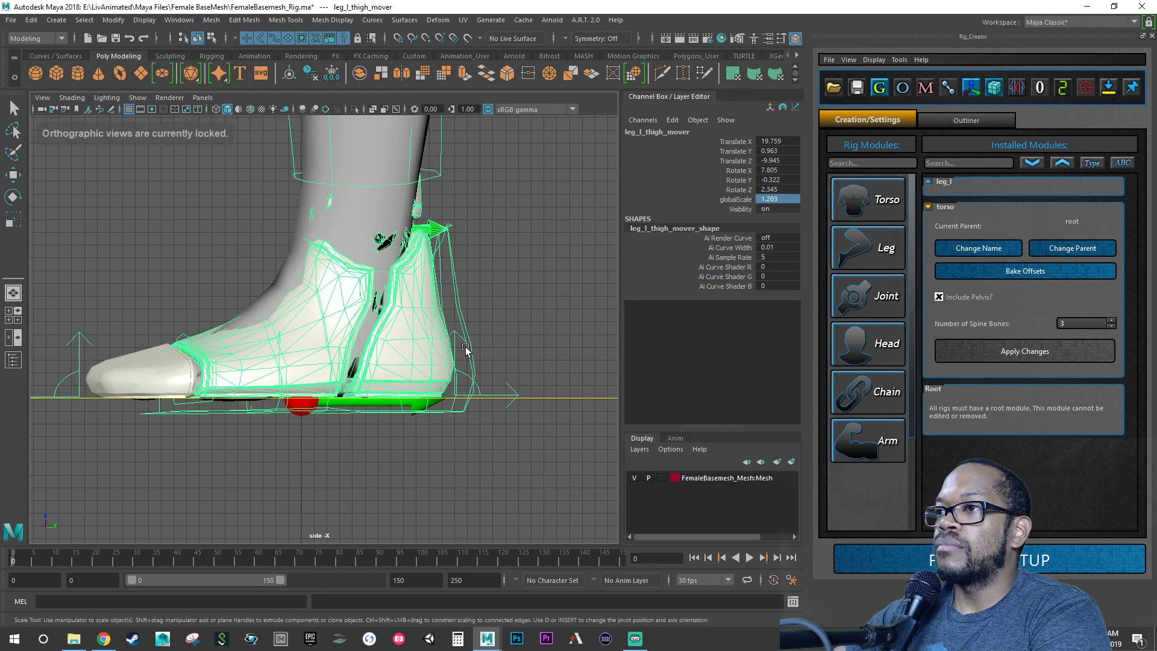
key(space)
key(space)
alt+drag(434, 279, 395, 362)
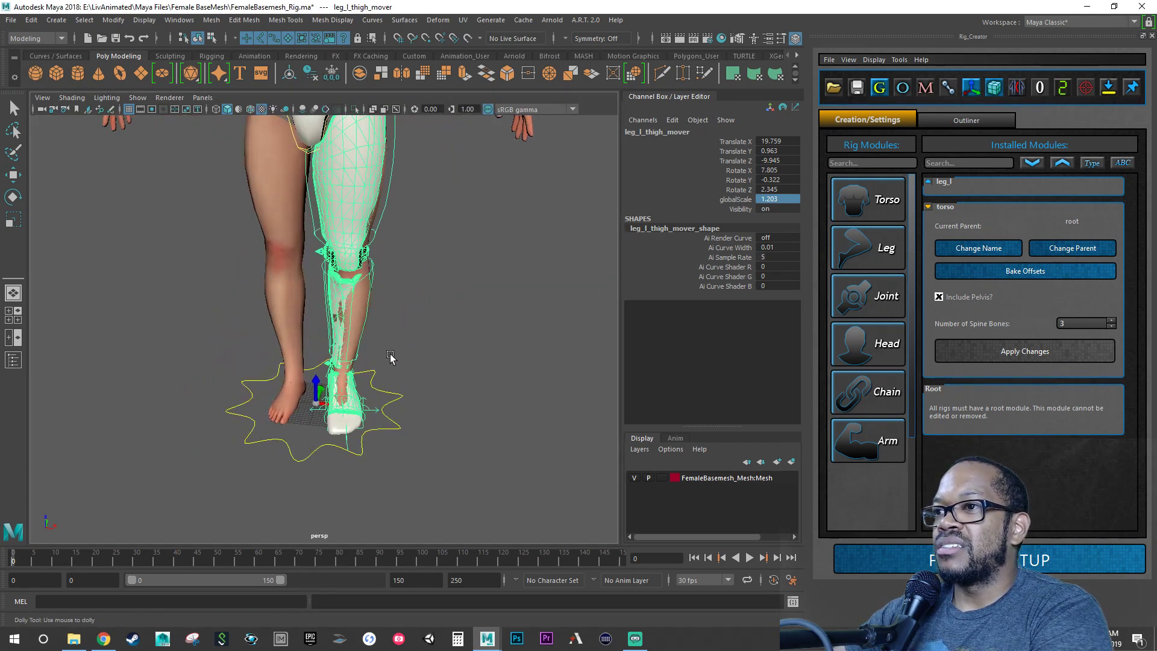
alt+right_drag(389, 357, 329, 346)
alt+middle_drag(367, 341, 409, 435)
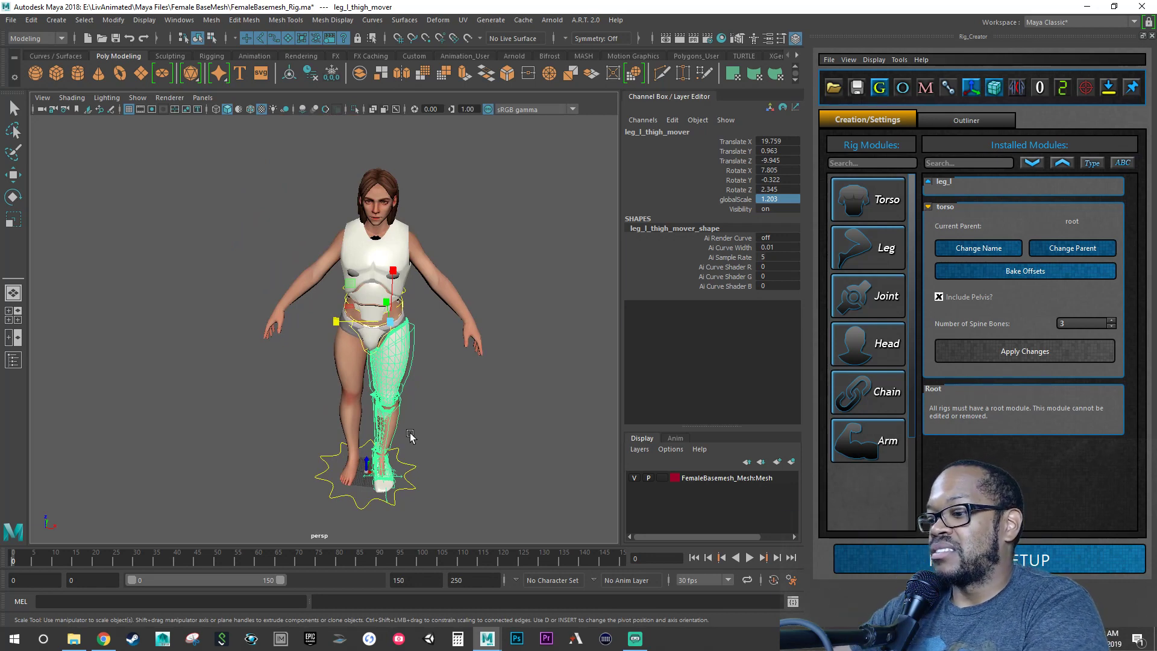
key(q)
key(ctrl+s)
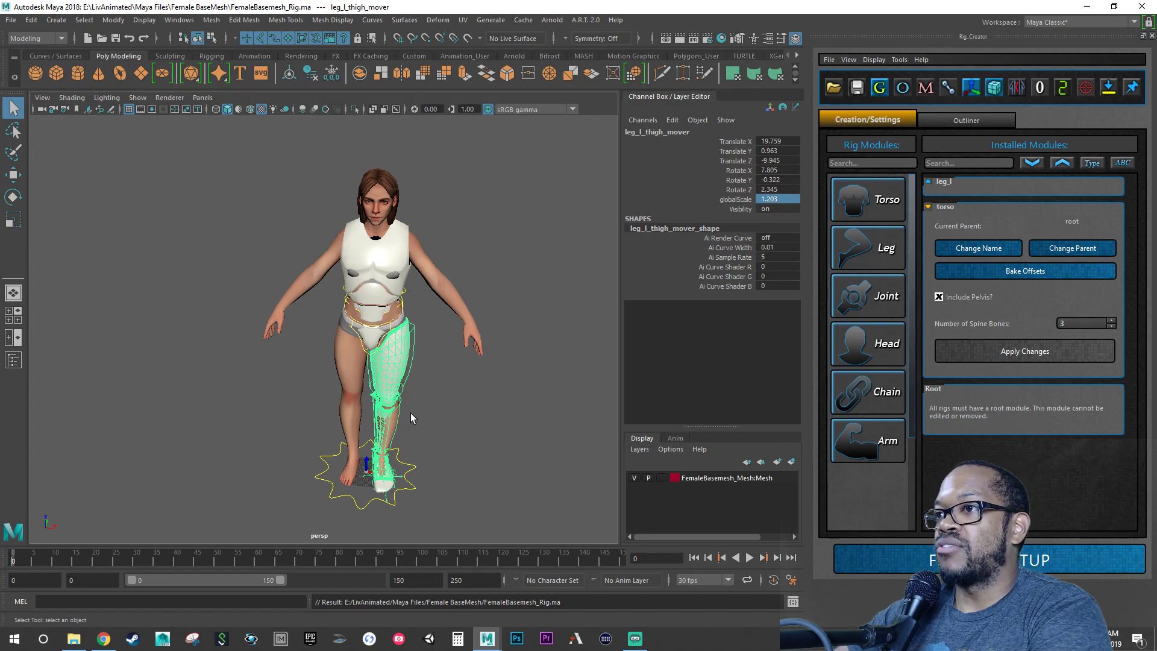
scroll(414, 416, down, 4)
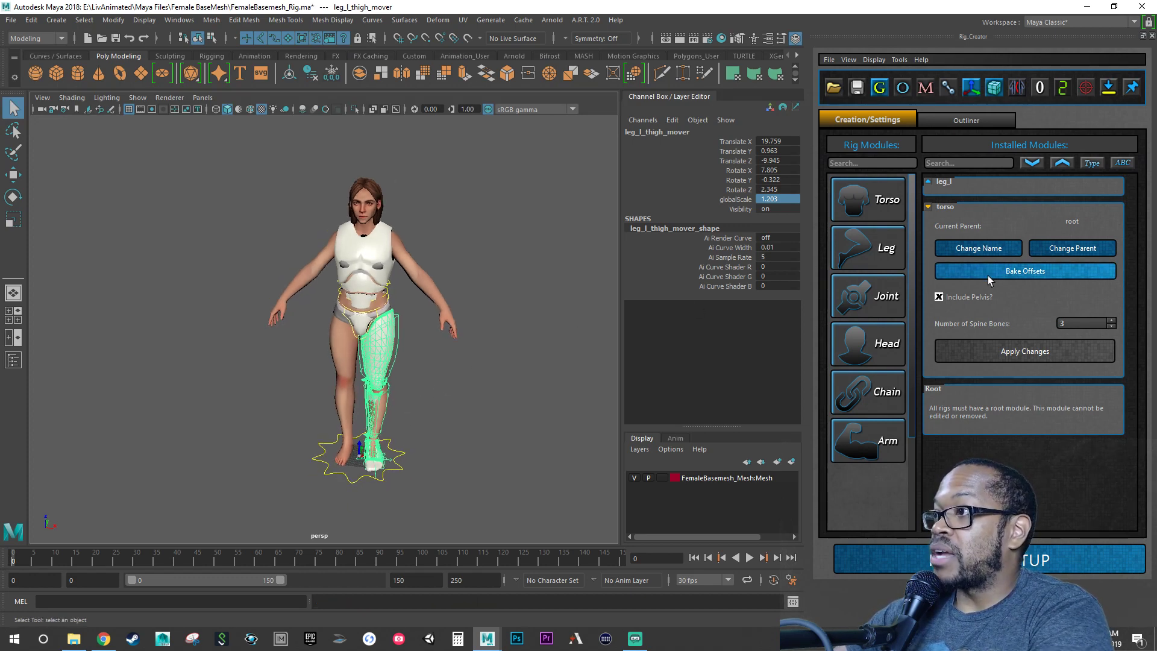
Step: Bake the leg_l module's offsets and create a mirror of it with the suffix r
click(929, 181)
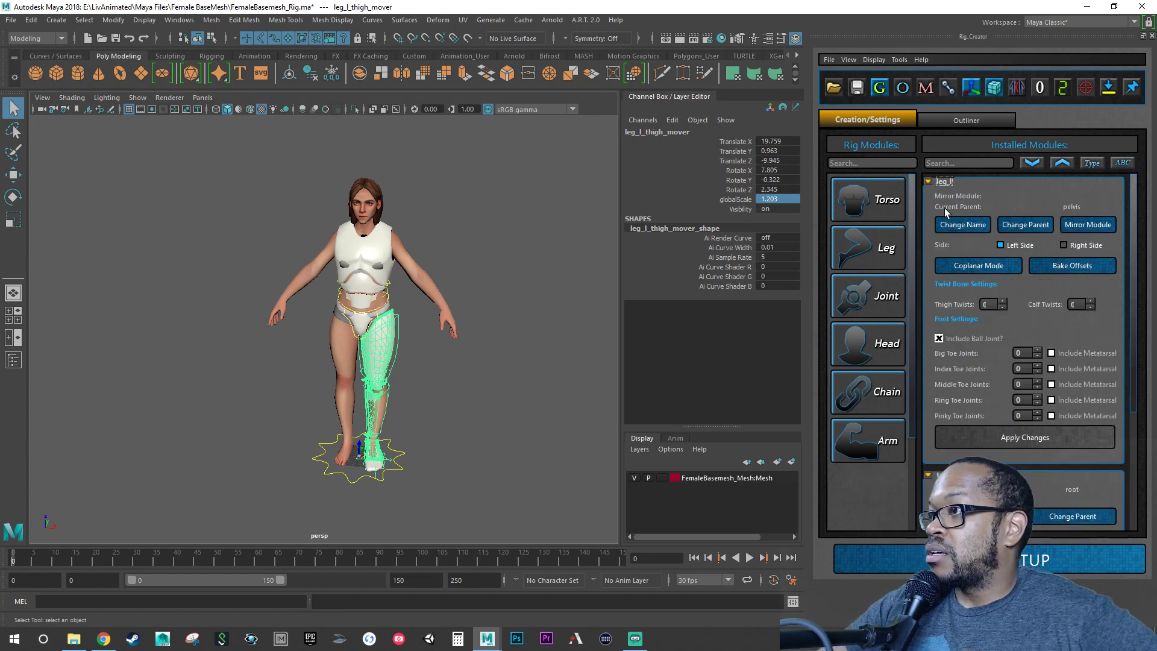
click(1040, 271)
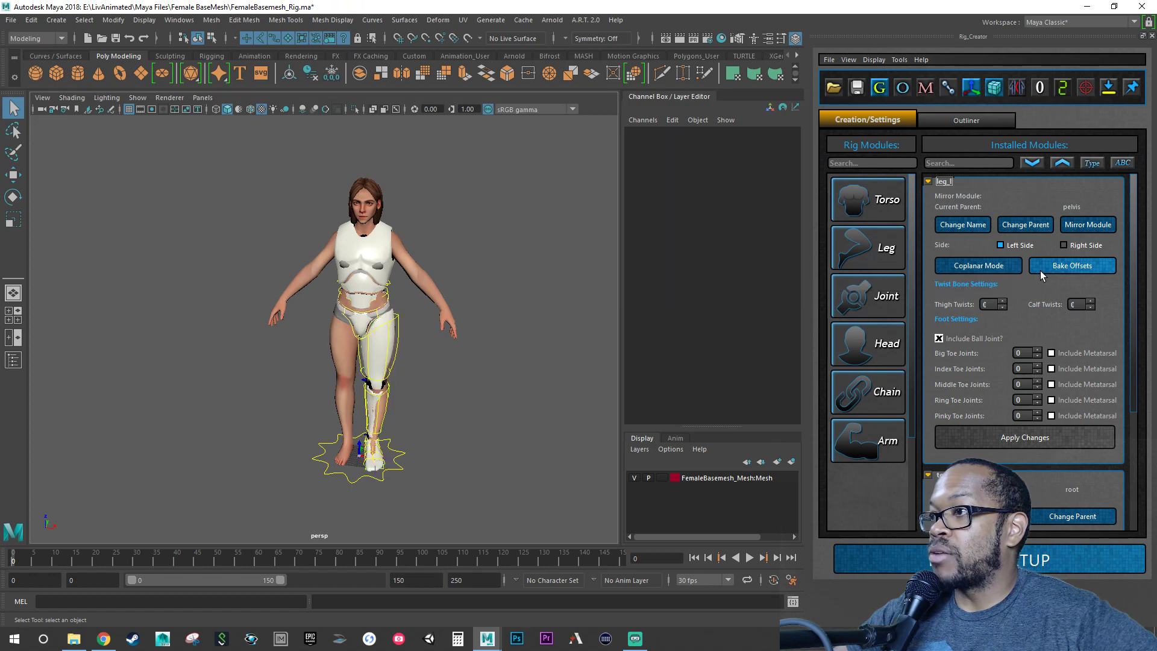
right_click(928, 185)
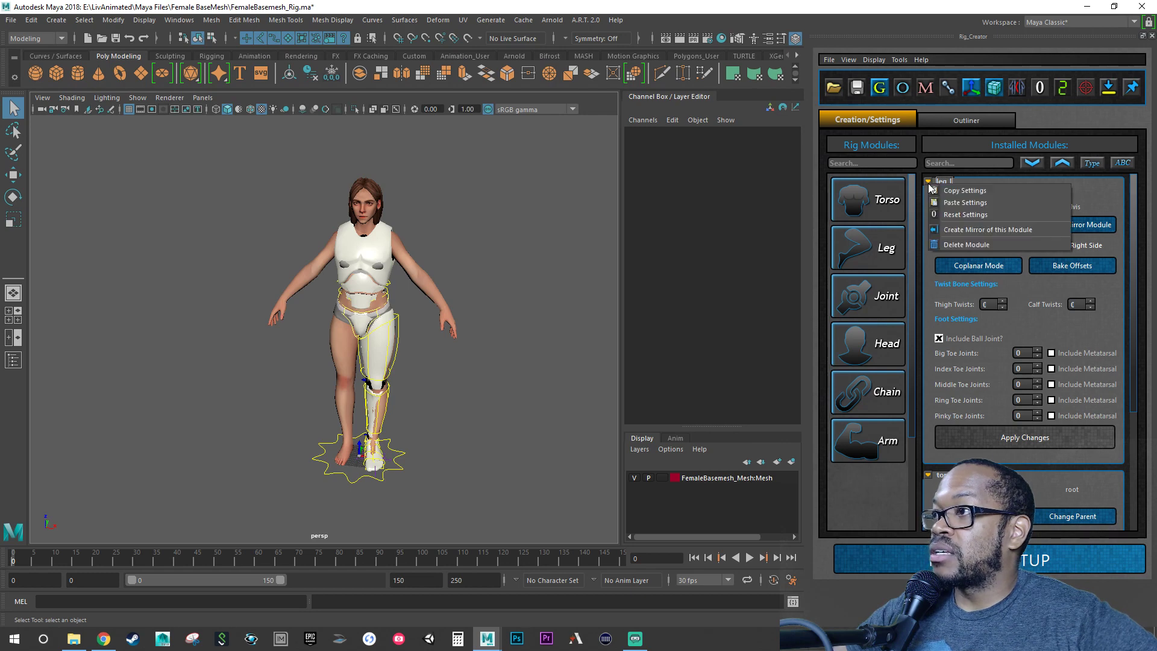
click(977, 229)
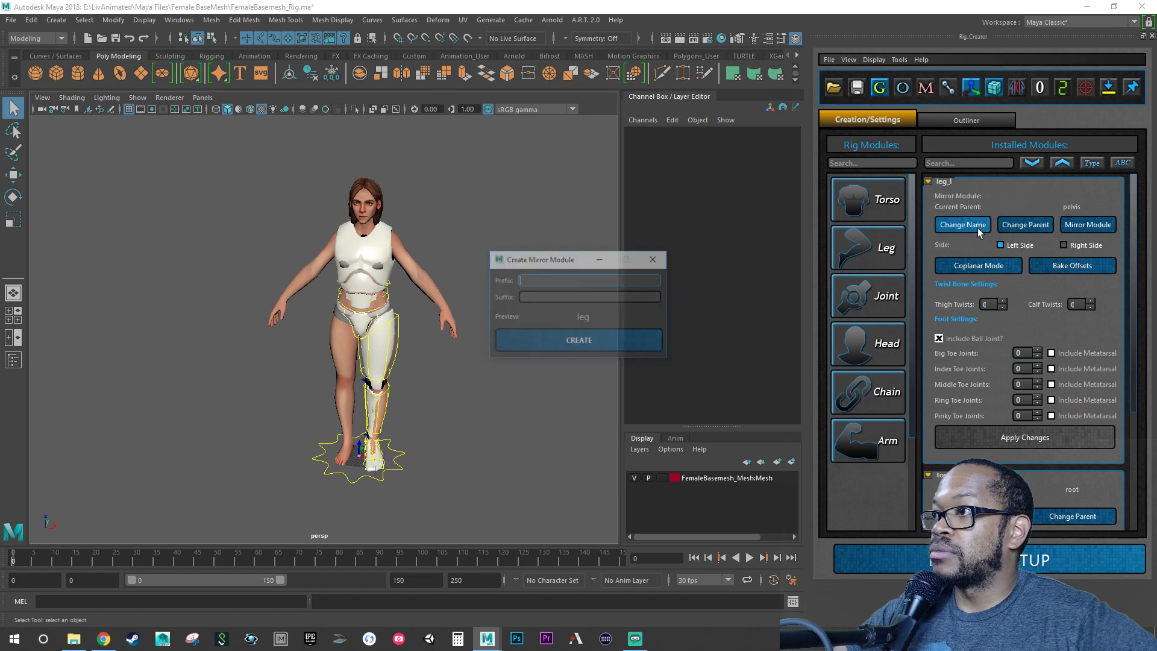
click(583, 296)
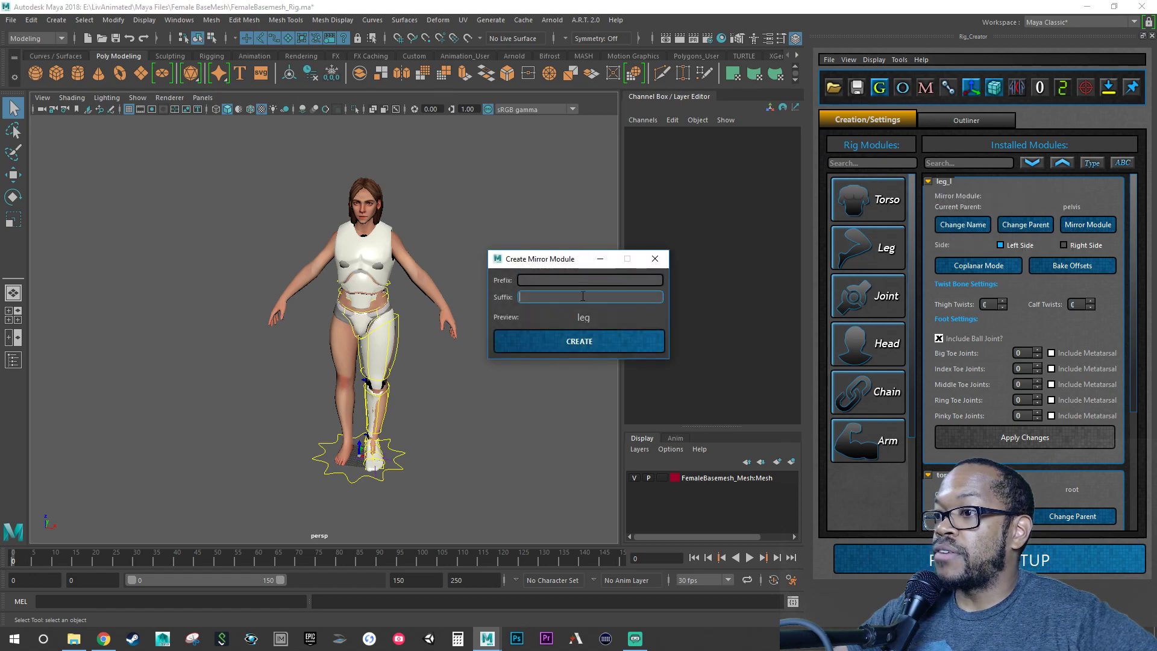
text(r)
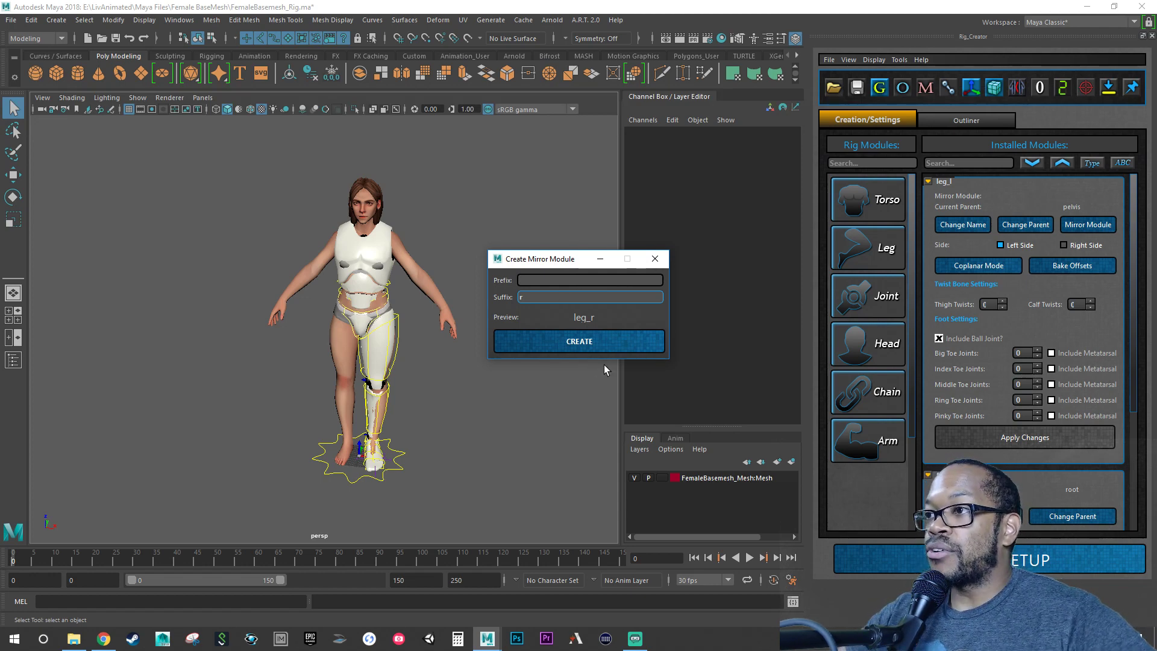
click(617, 346)
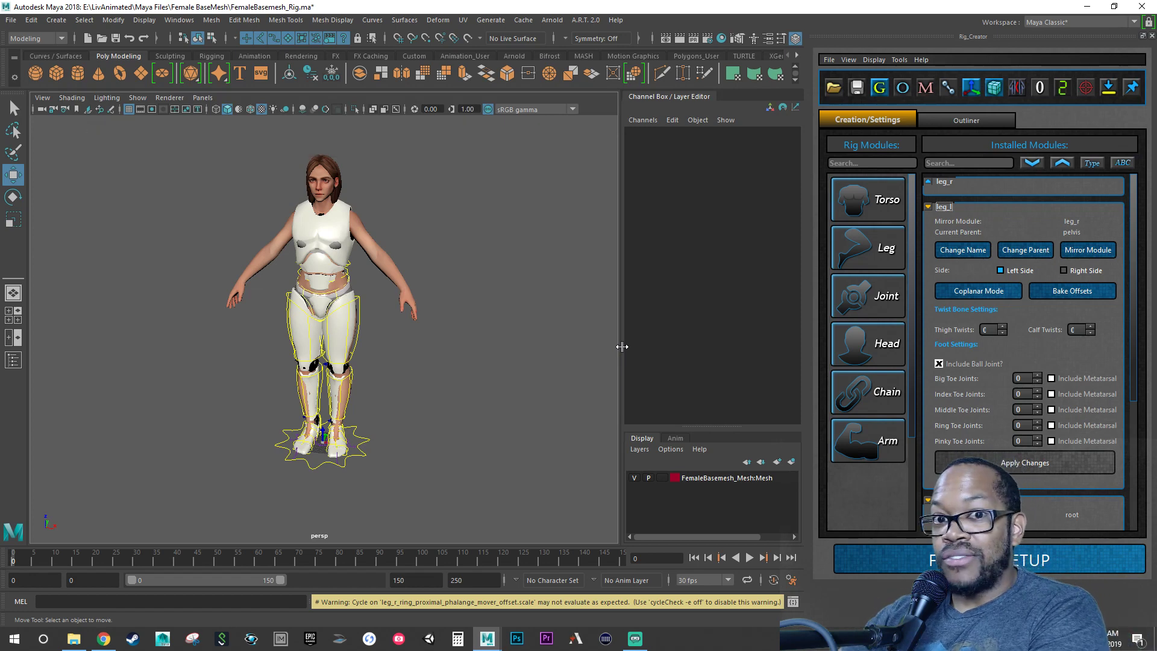
Step: Save the current rig scene, and save it as a new version named FemaleBasemesh_Rig_v002.ma
key(ctrl+s)
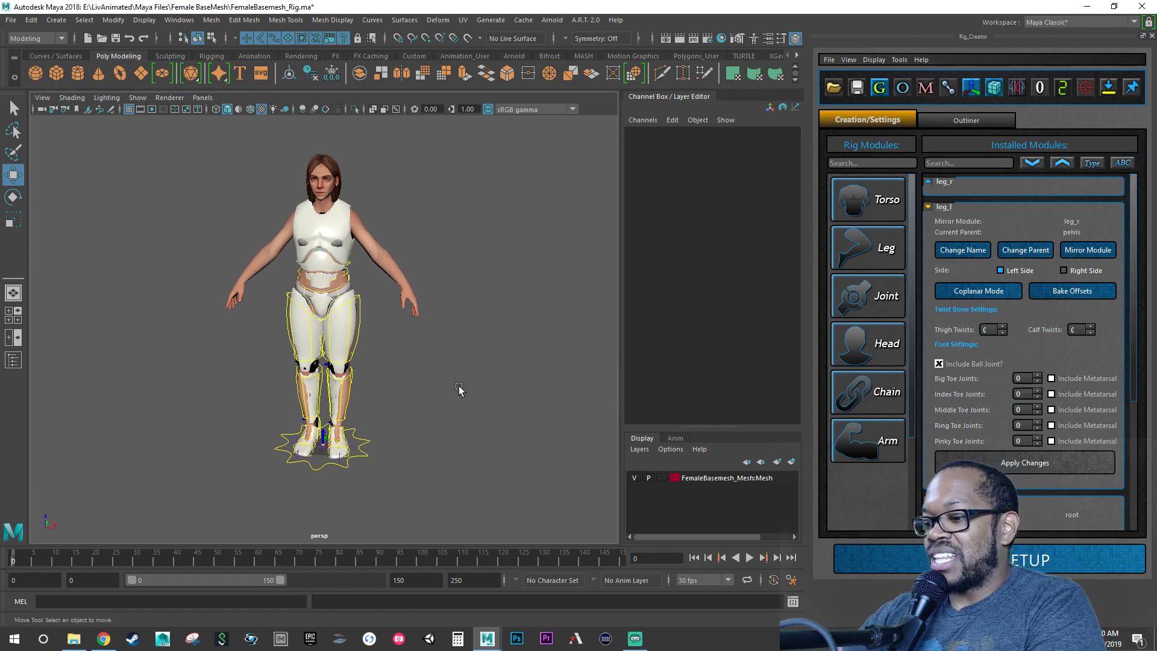
key(w)
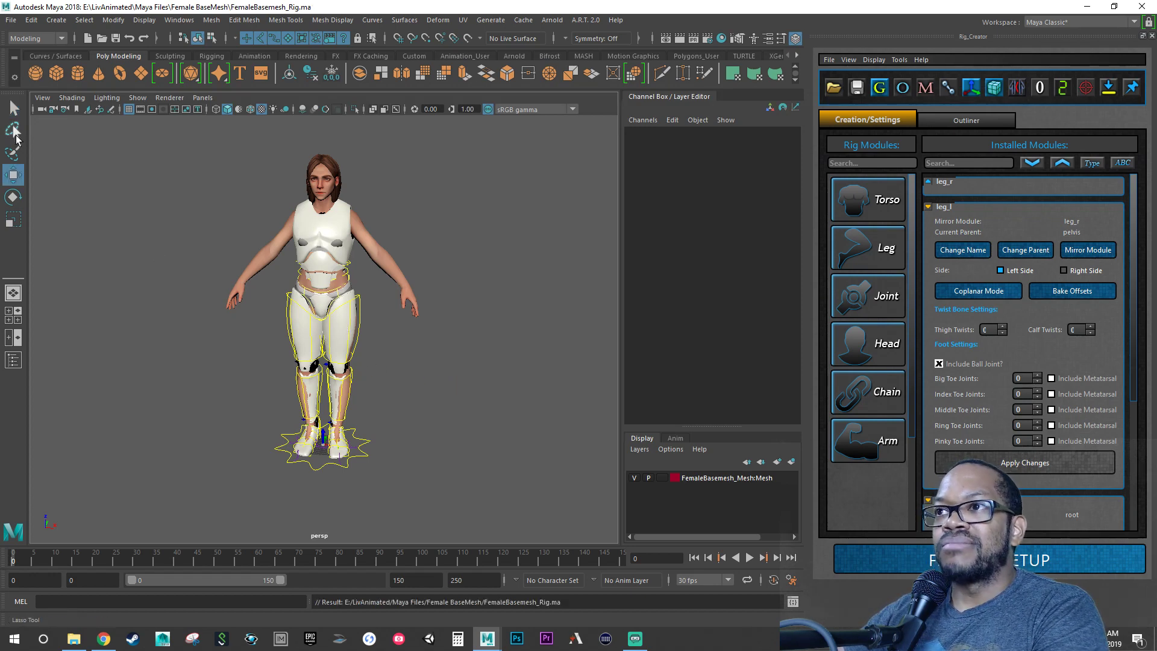
click(10, 21)
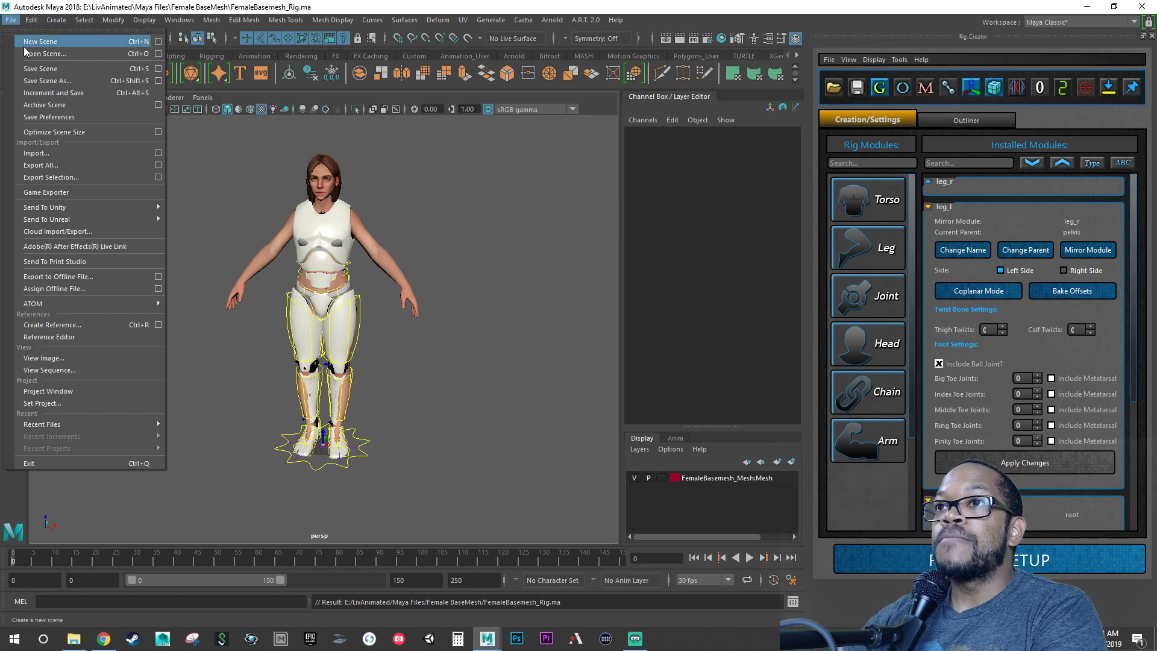
click(42, 82)
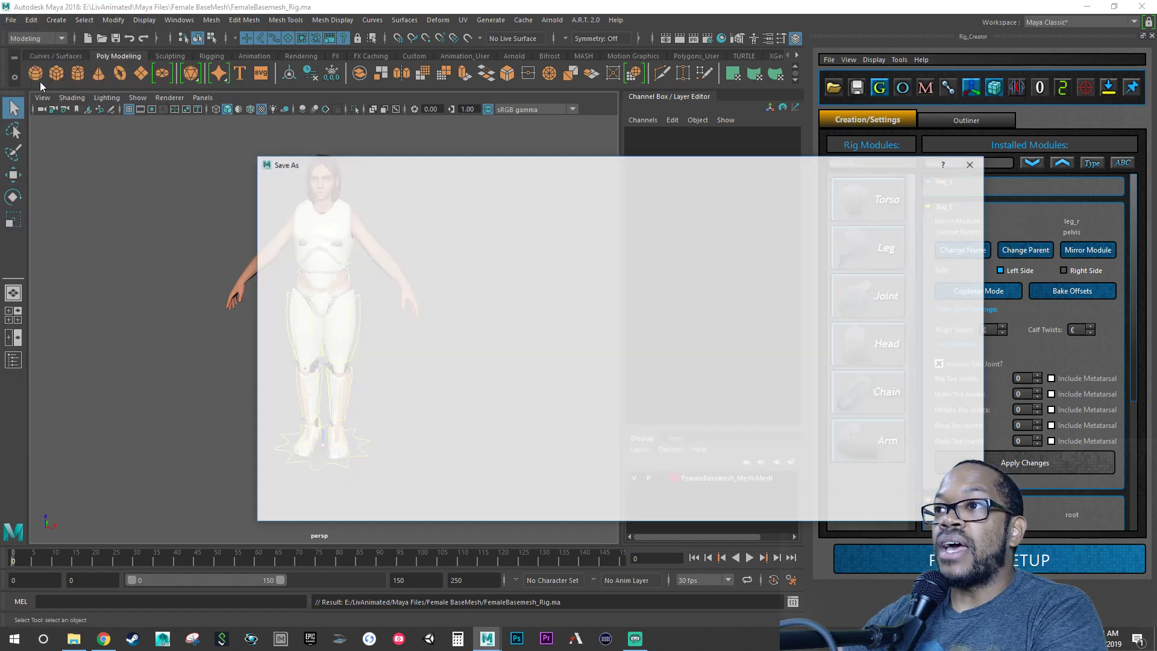
click(409, 304)
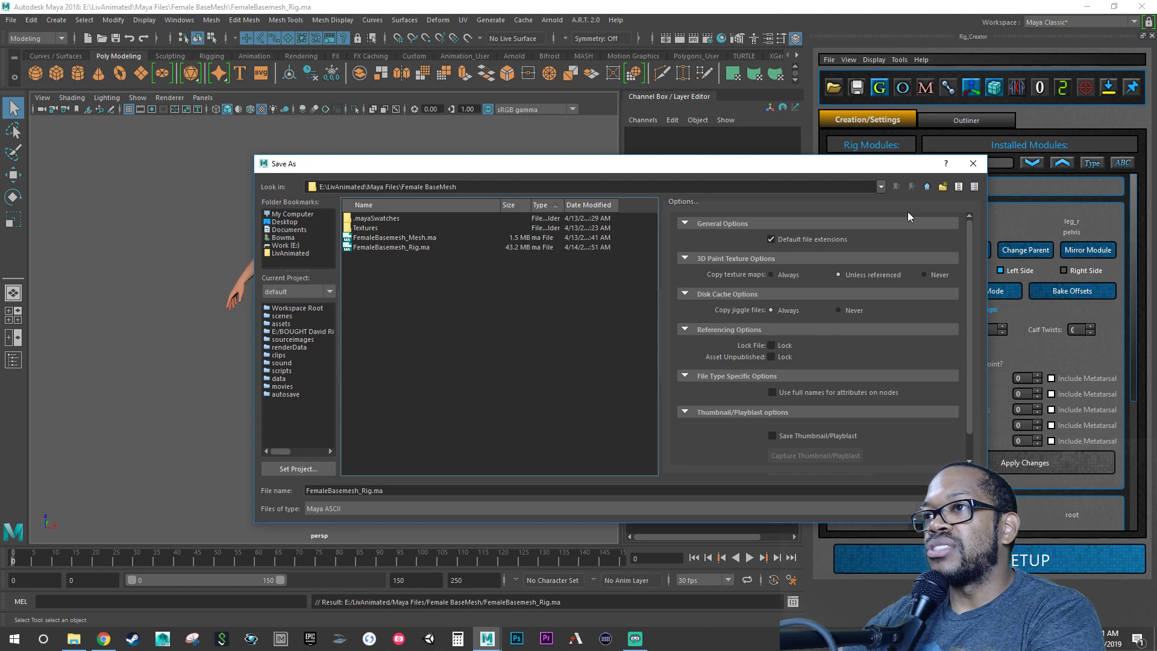
click(373, 490)
text(_v00)
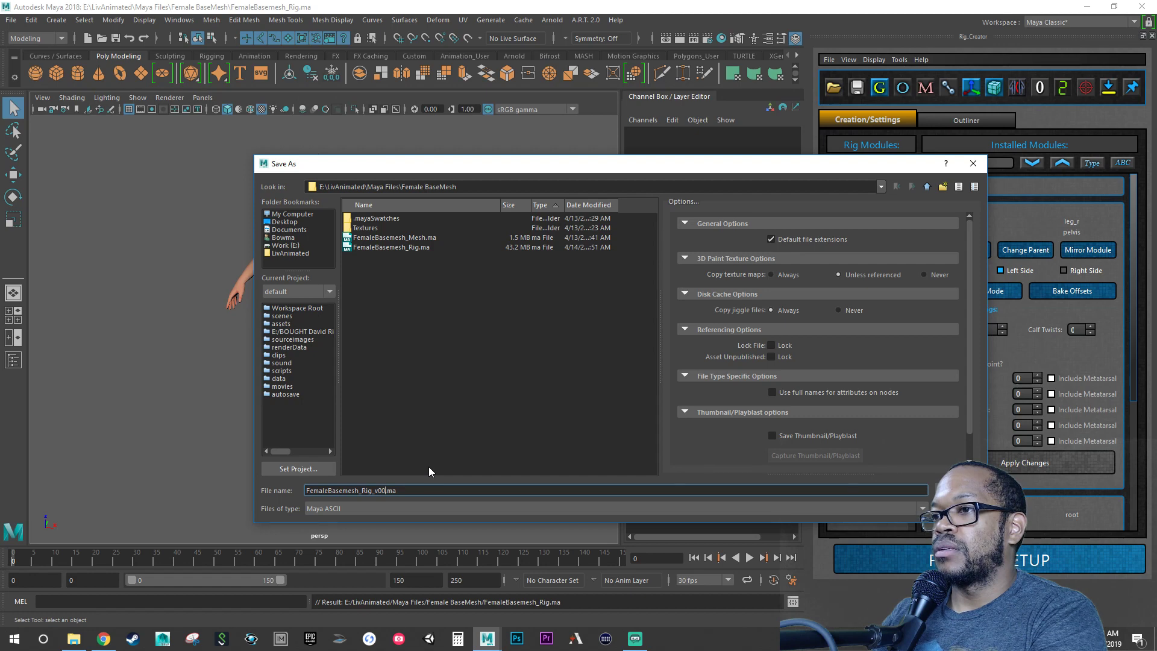
text(2)
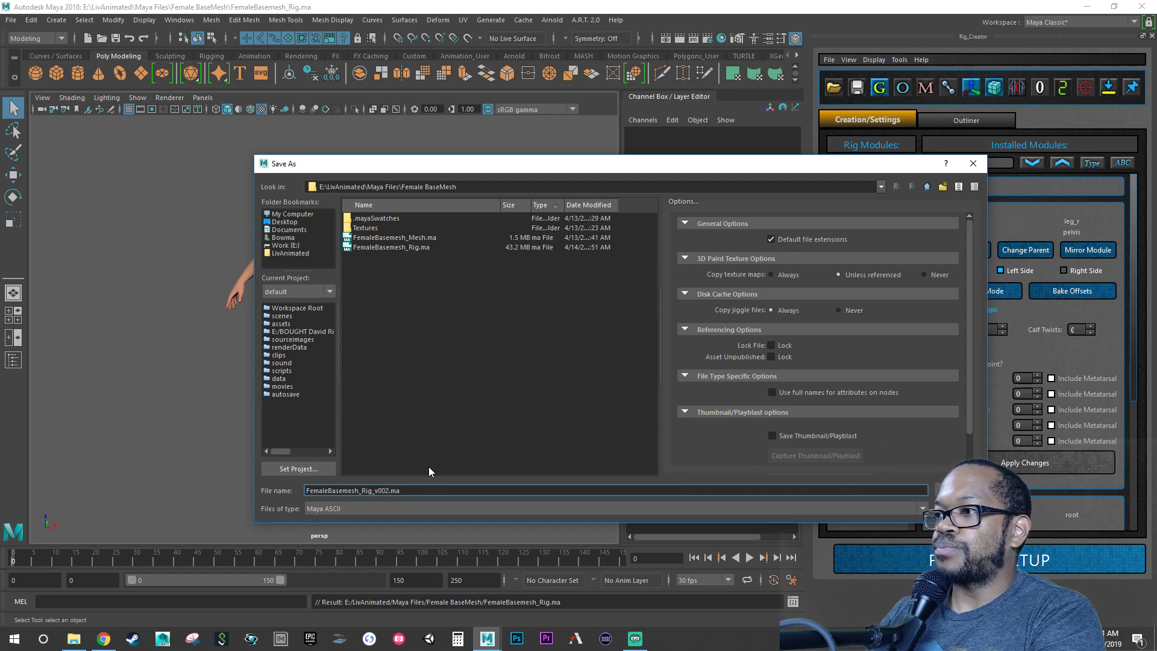
key(Return)
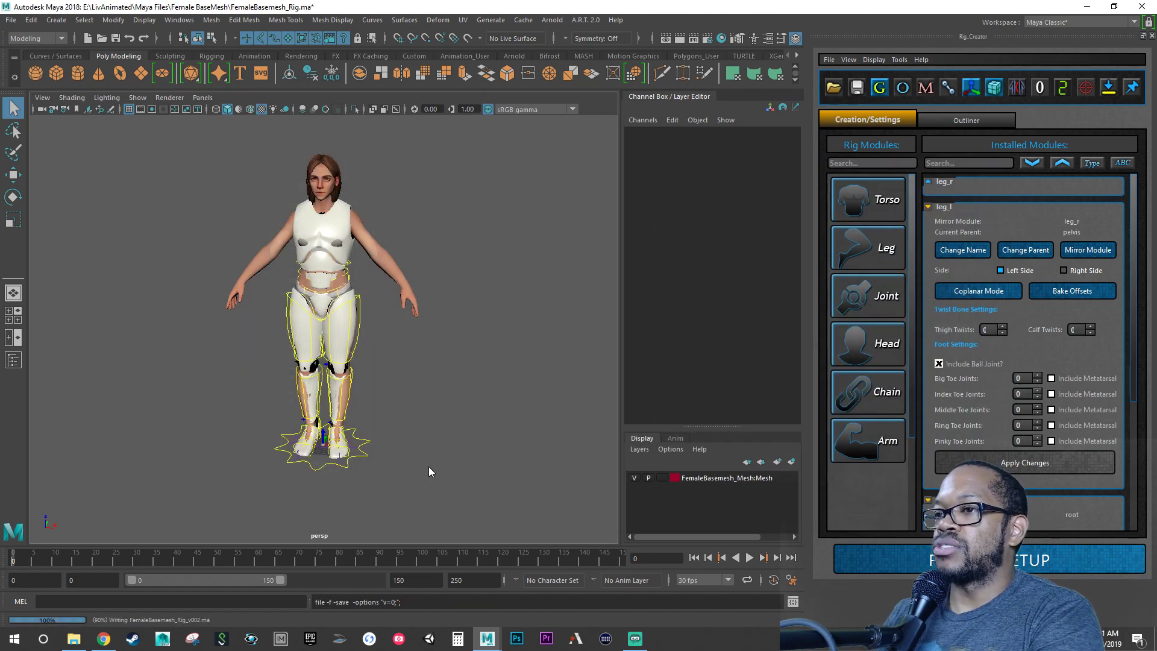
Step: Check the character with both legs in perspective and save the v002 rig scene
key(w)
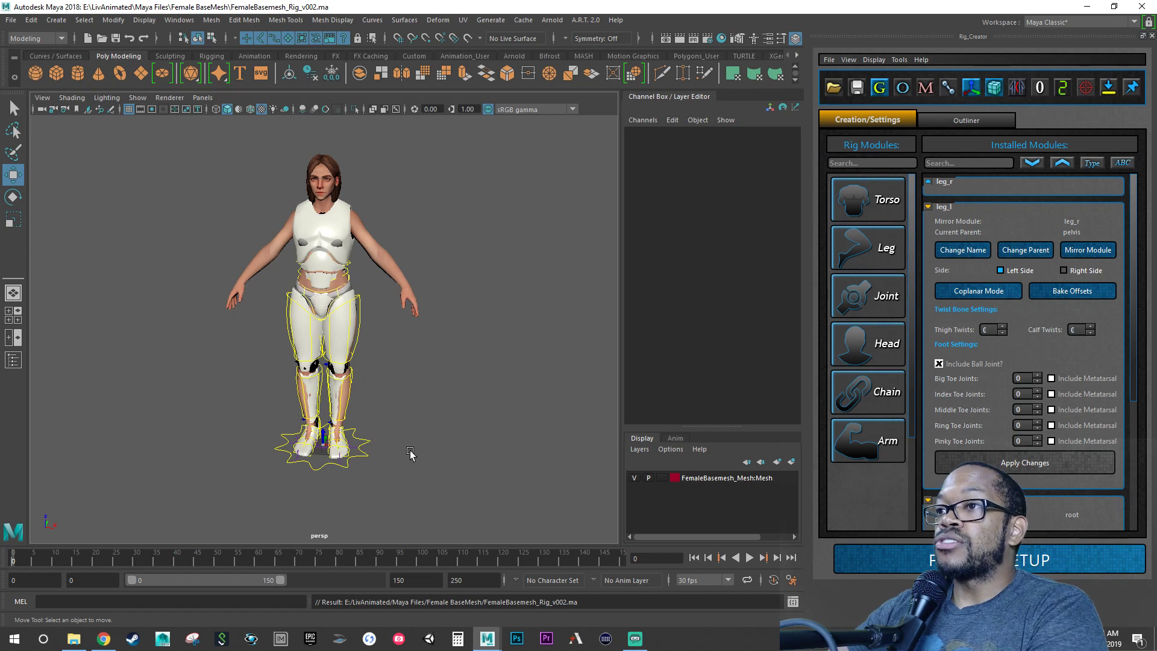
alt+drag(407, 442, 410, 445)
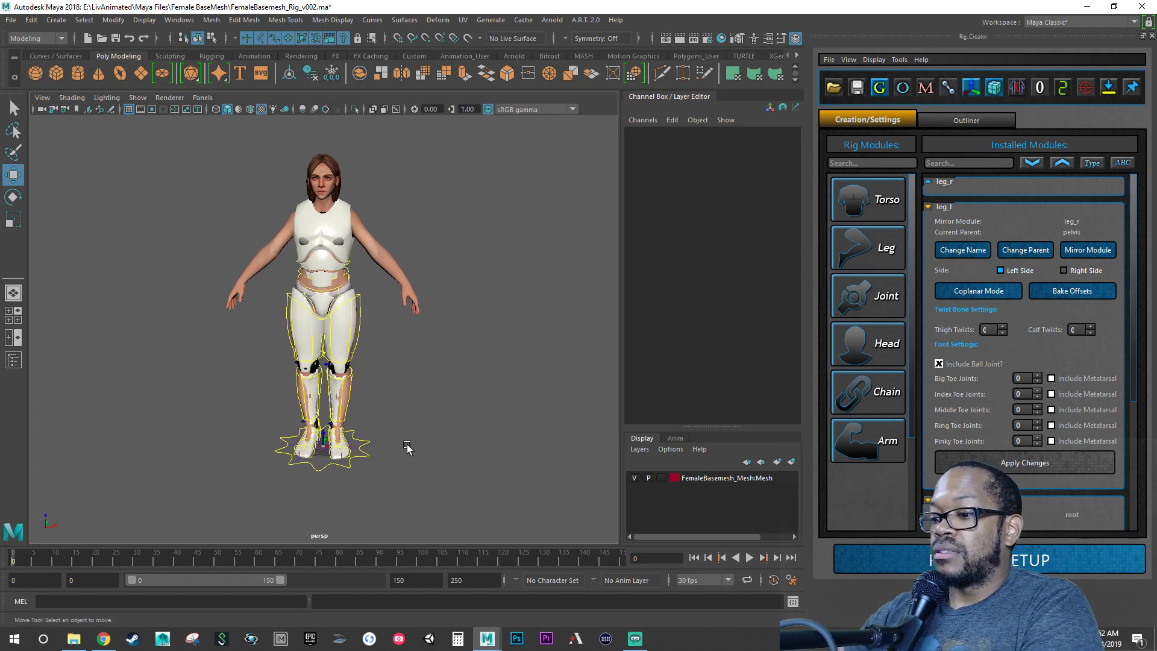
key(q)
key(ctrl+s)
key(w)
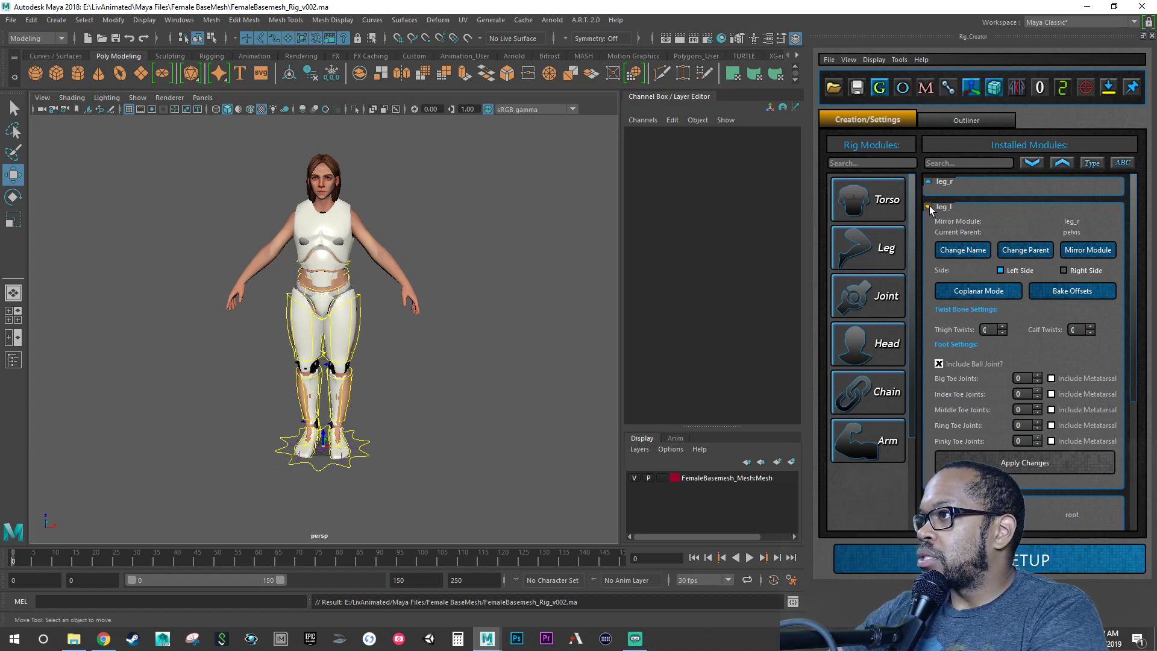
Step: Bake the leg_r module's offsets and collapse the settings of the leg_r, leg_l and torso modules
click(927, 181)
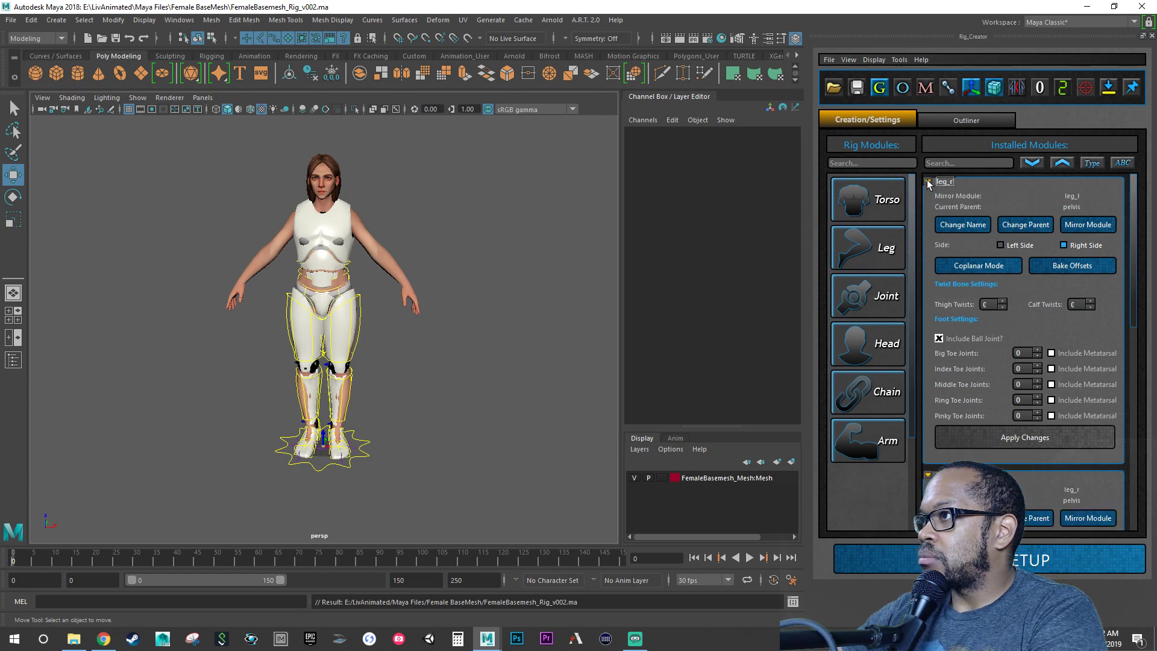
click(1059, 268)
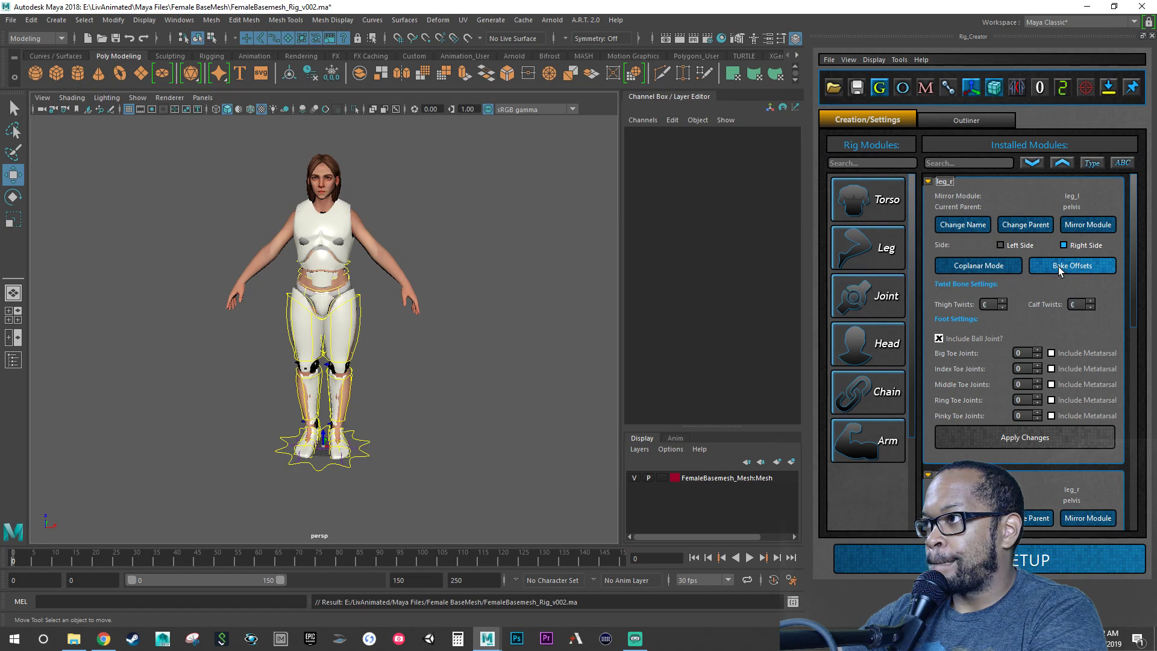
click(928, 182)
click(929, 207)
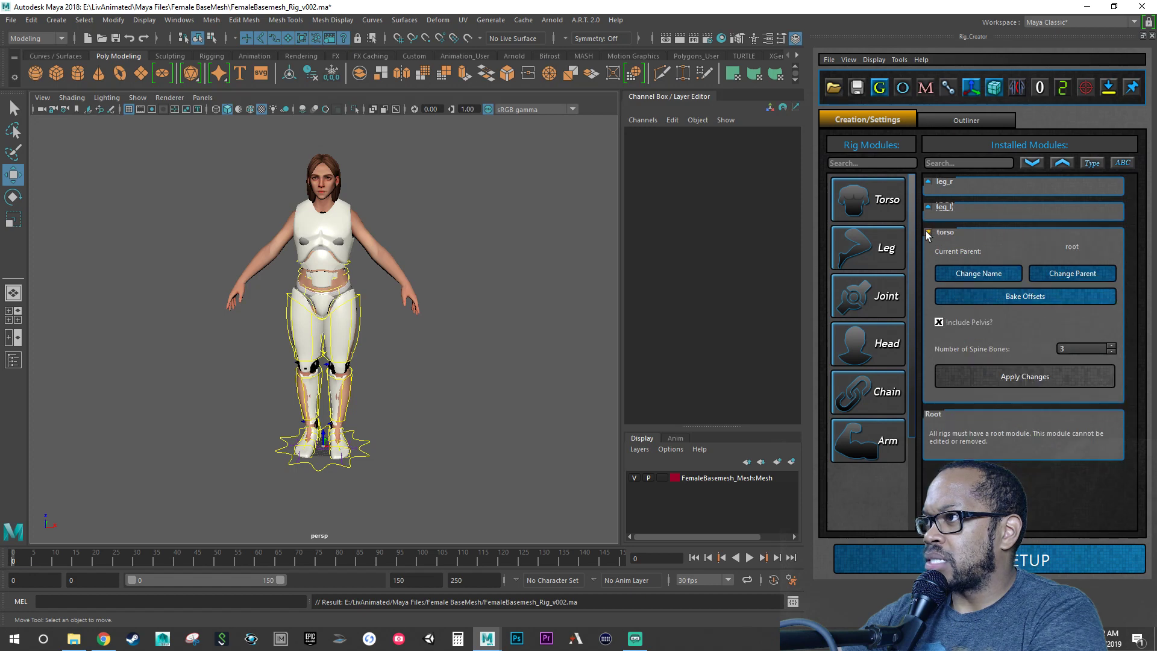
click(928, 232)
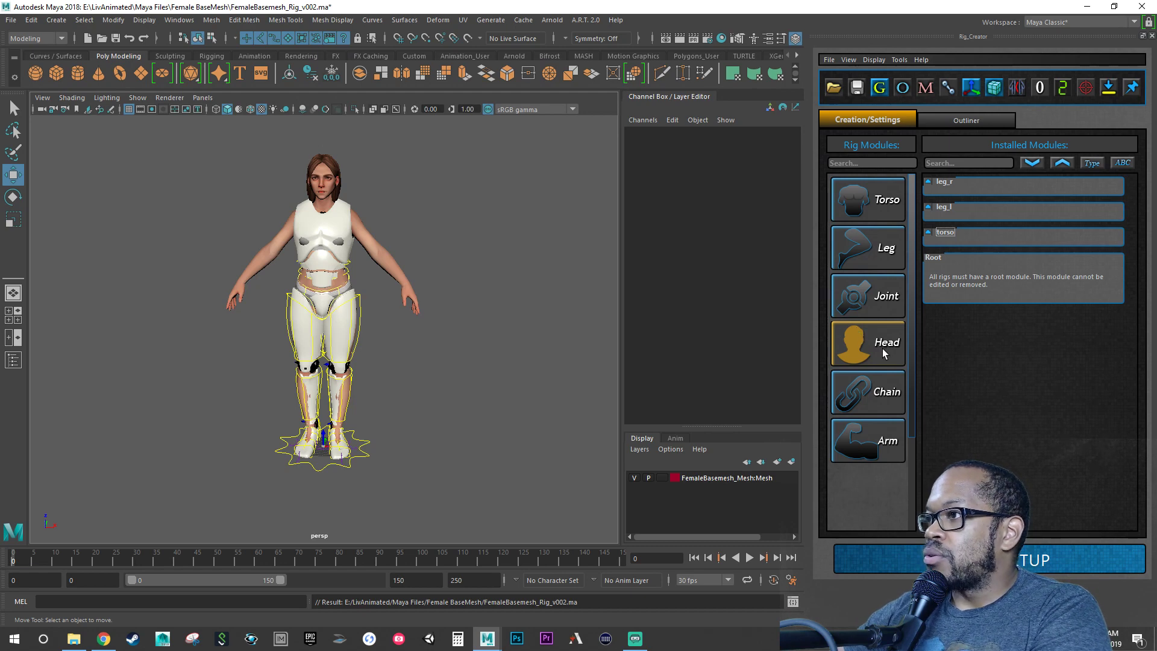
Step: Add a left-side Arm module with the suffix l, parented to the spine_03 bone
click(886, 443)
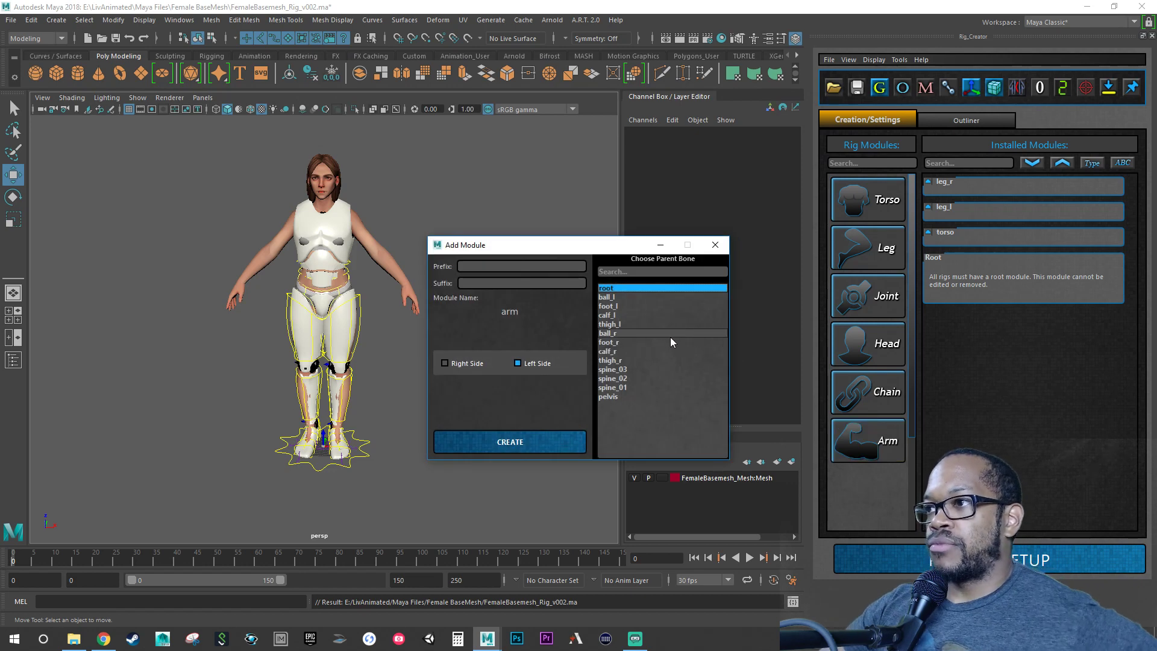
click(624, 369)
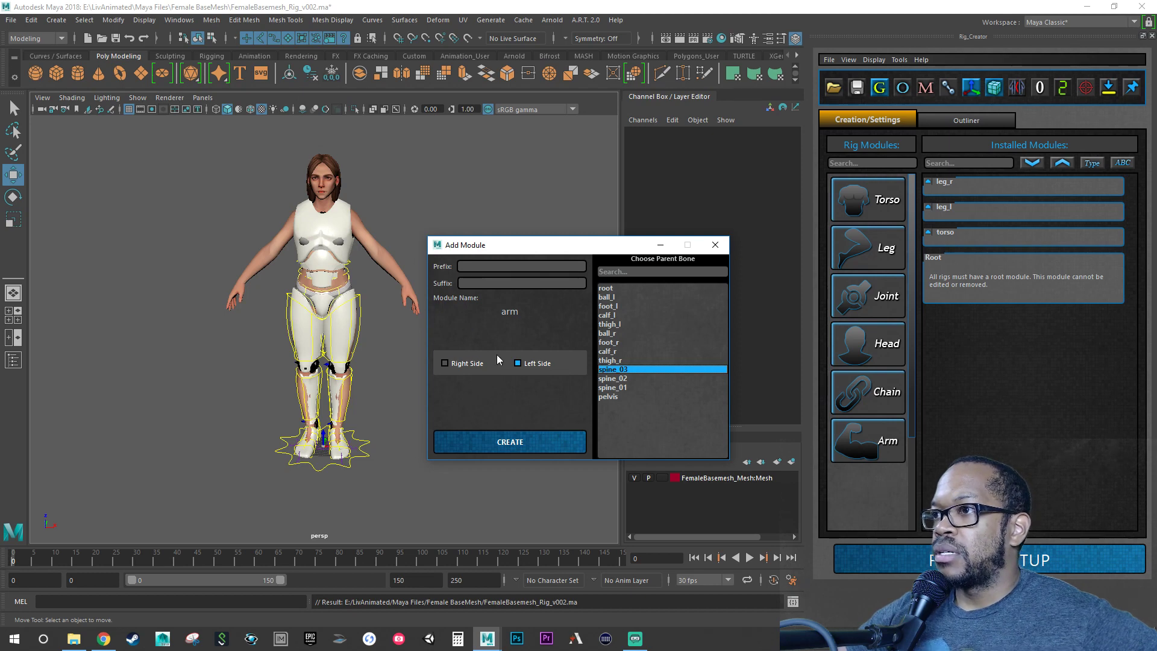
click(499, 283)
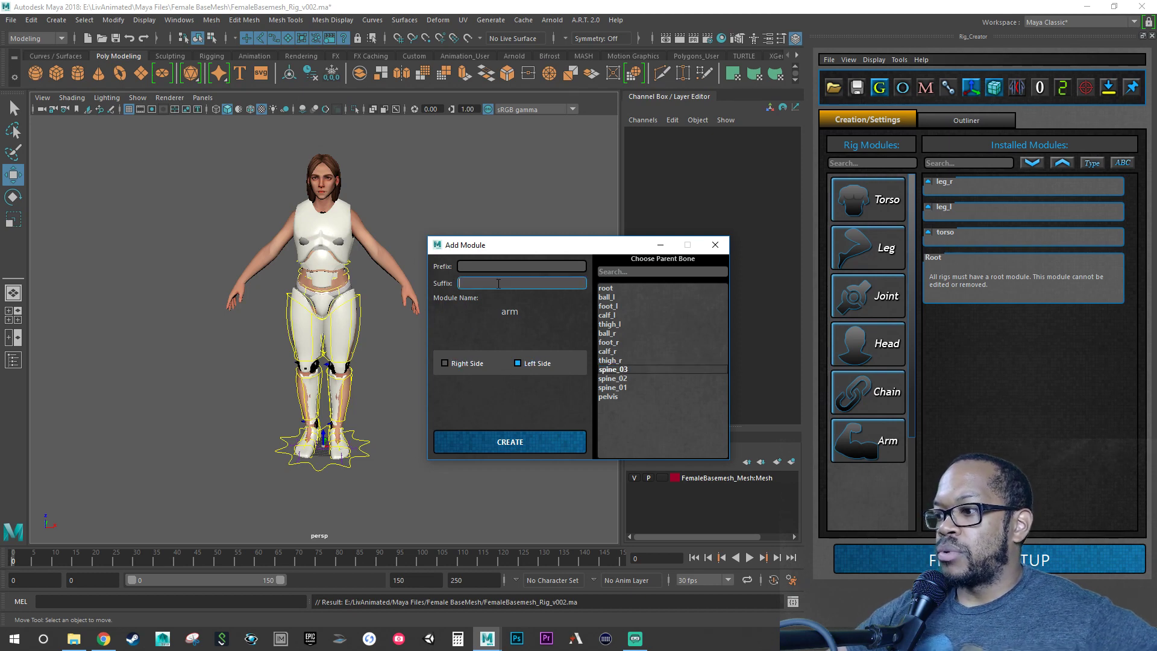
text(l)
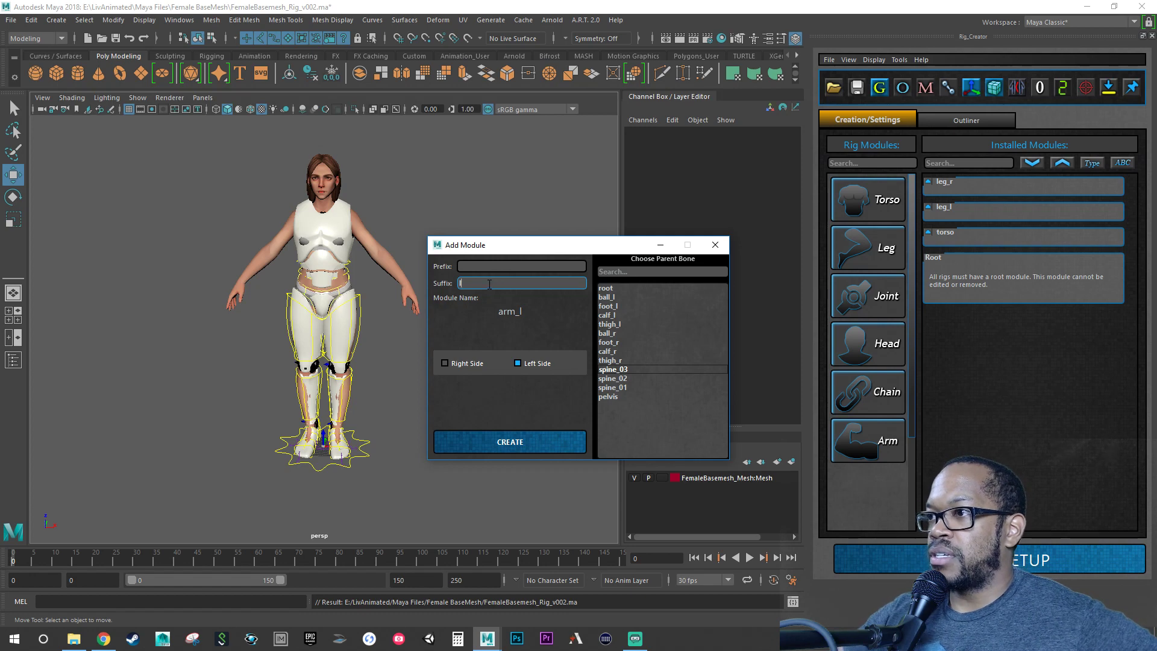
click(541, 440)
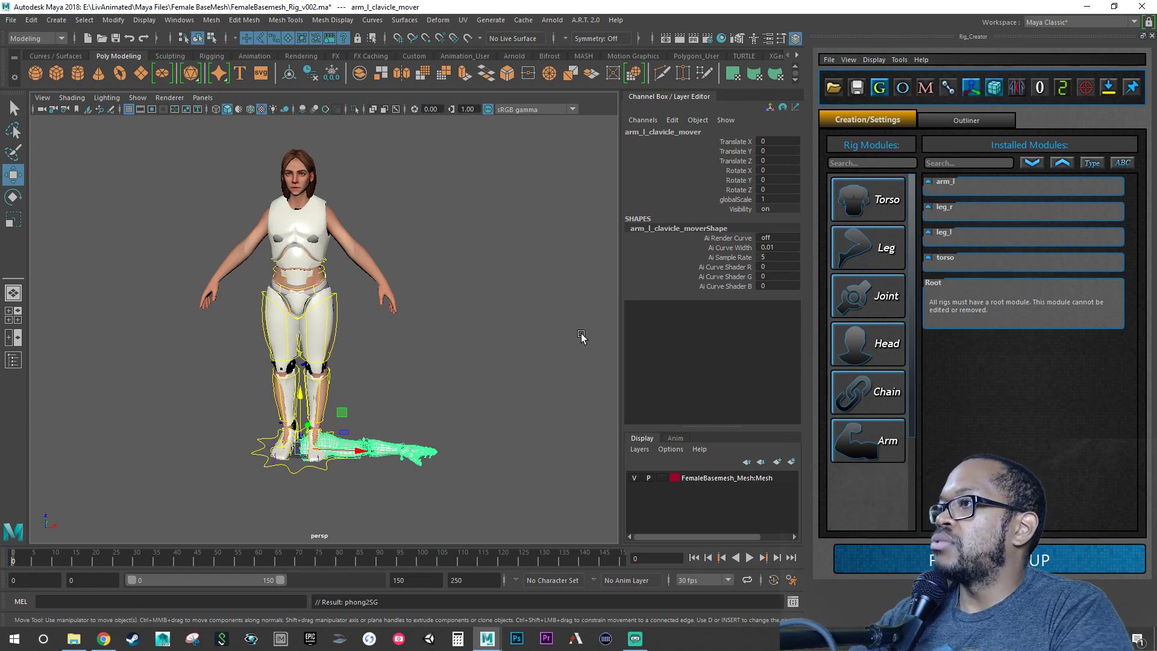
Step: Include the ring and pinky metacarpals in the arm_l module's hand settings, save the scene and apply the module changes
click(929, 181)
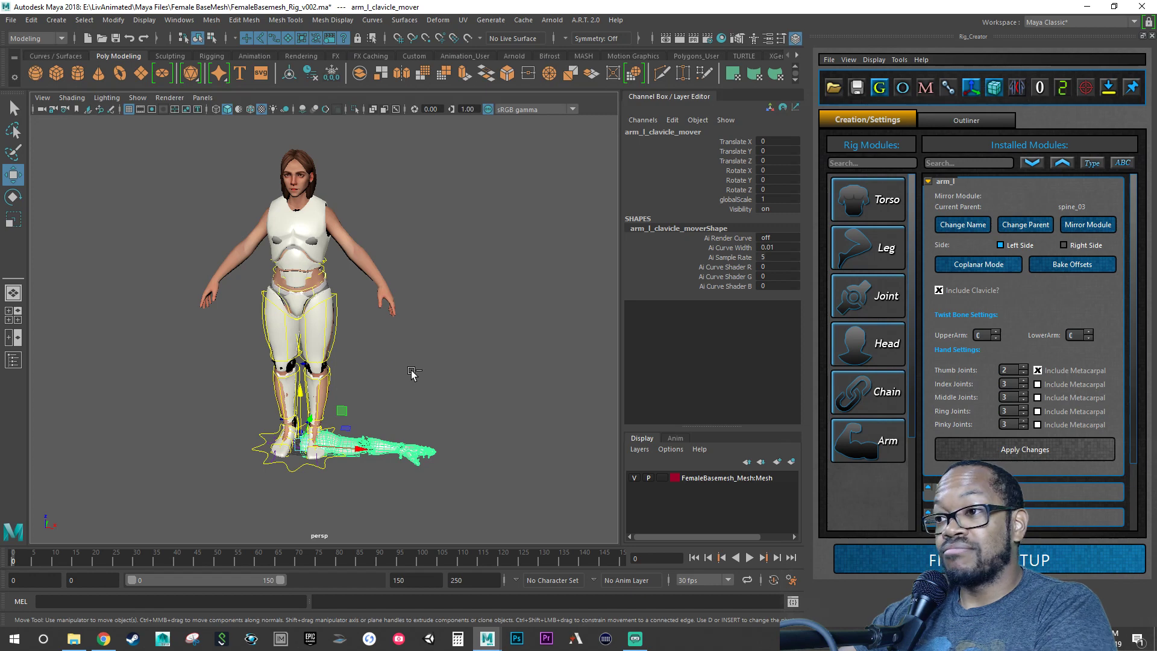
key(ctrl+s)
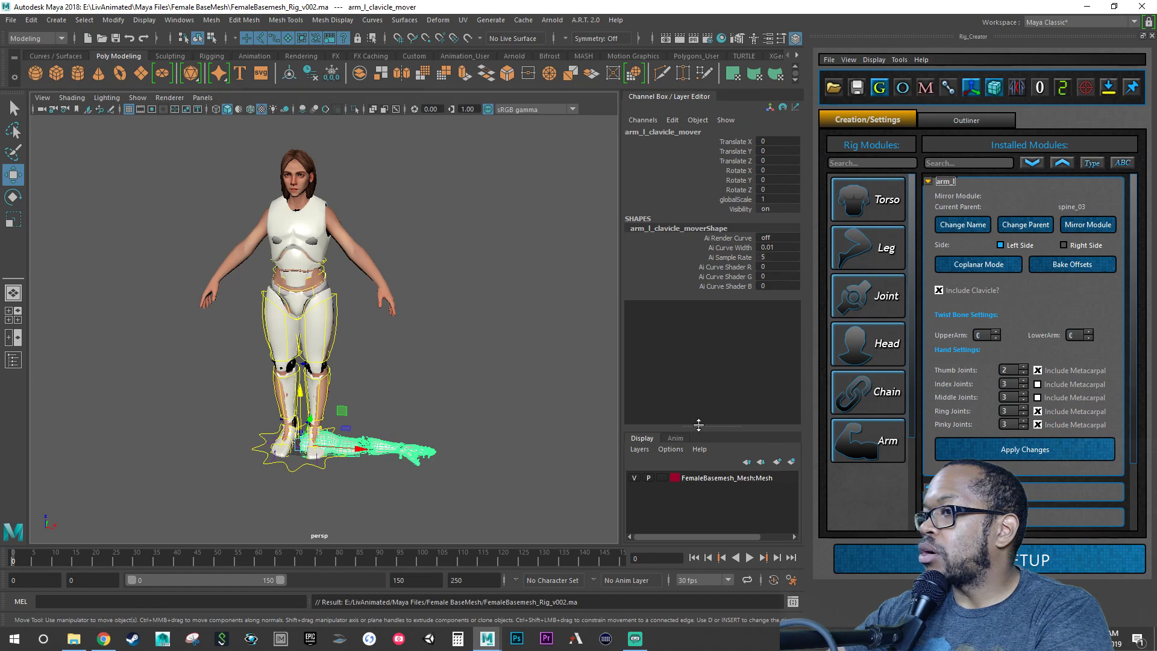
alt+drag(444, 465, 349, 471)
alt+right_drag(350, 472, 464, 440)
alt+middle_drag(464, 440, 470, 289)
alt+right_drag(470, 289, 513, 416)
alt+middle_drag(439, 405, 385, 373)
alt+right_drag(385, 373, 399, 385)
alt+drag(399, 383, 363, 385)
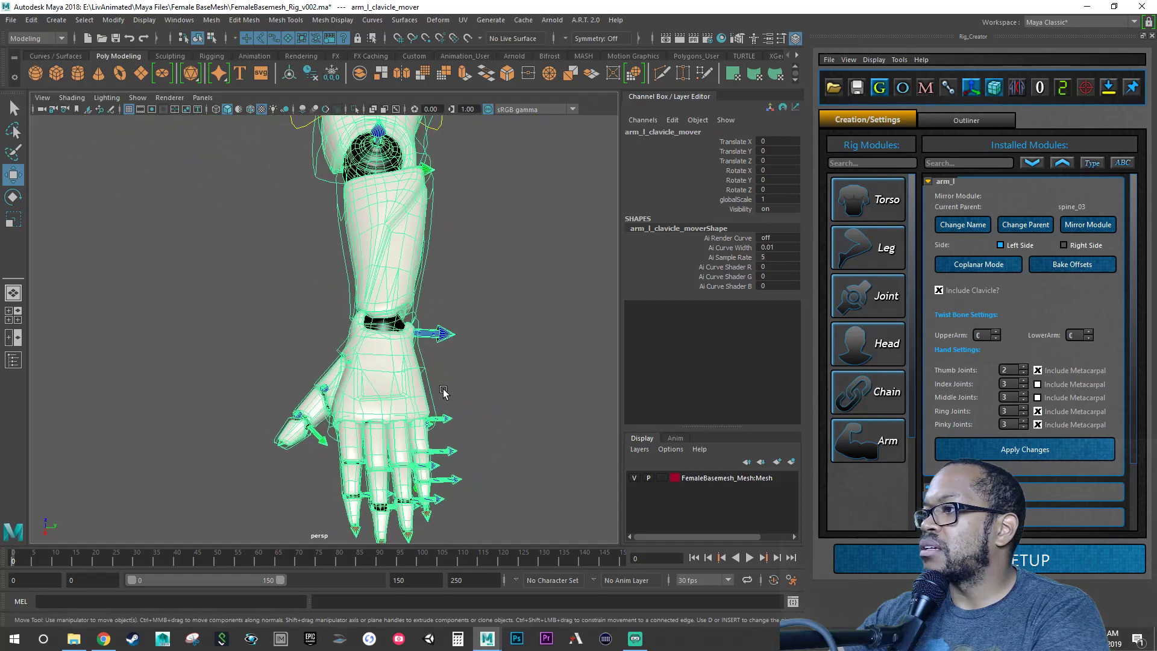
click(1031, 455)
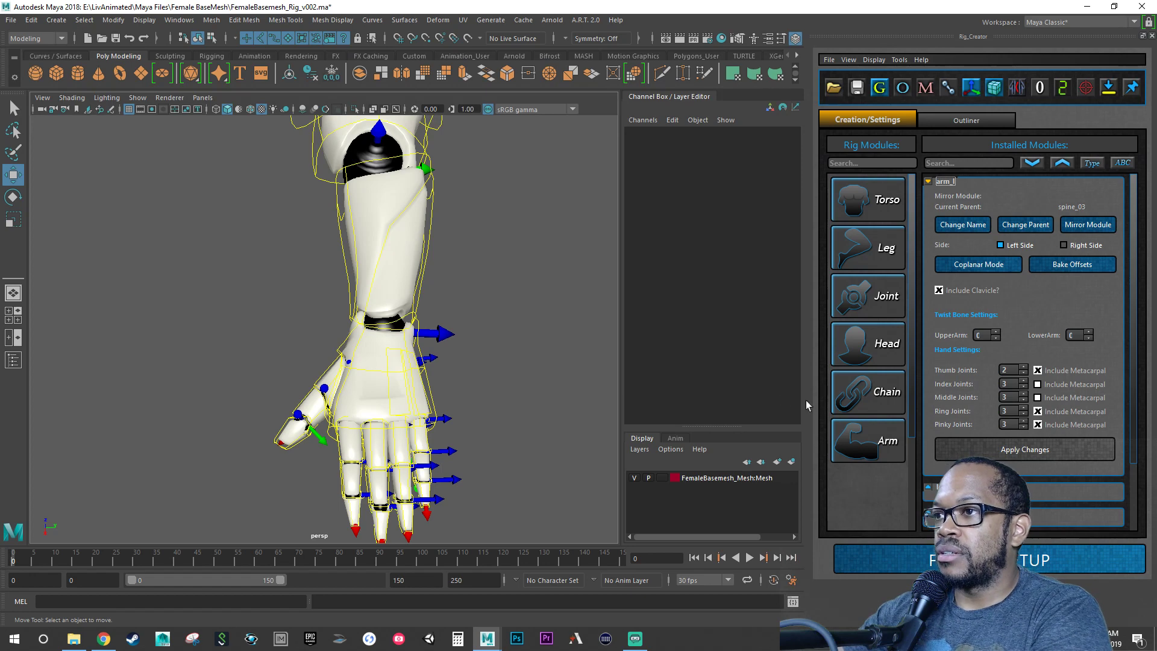
Step: Try rotating the left ring metacarpal mover to test it, and undo the rotation
click(391, 395)
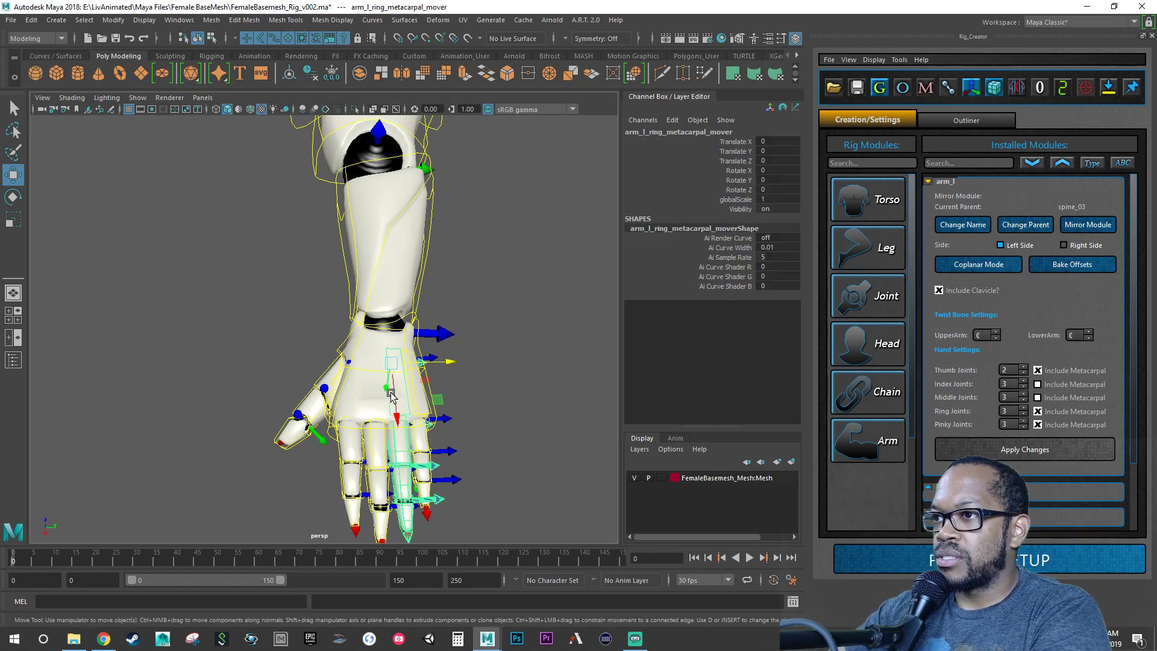
mouse_move(409, 399)
alt+mouse_down()
mouse_move(385, 397)
mouse_move(402, 396)
alt+mouse_up()
alt+right_drag(402, 395, 437, 396)
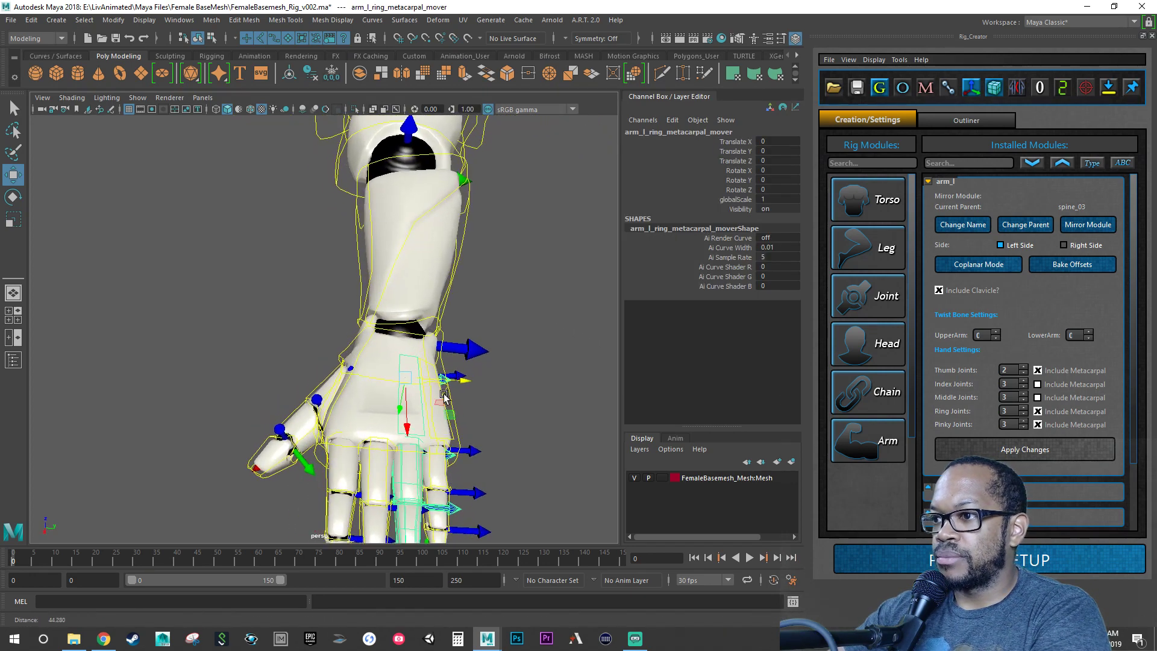
key(e)
alt+drag(437, 396, 470, 415)
key(ctrl+z)
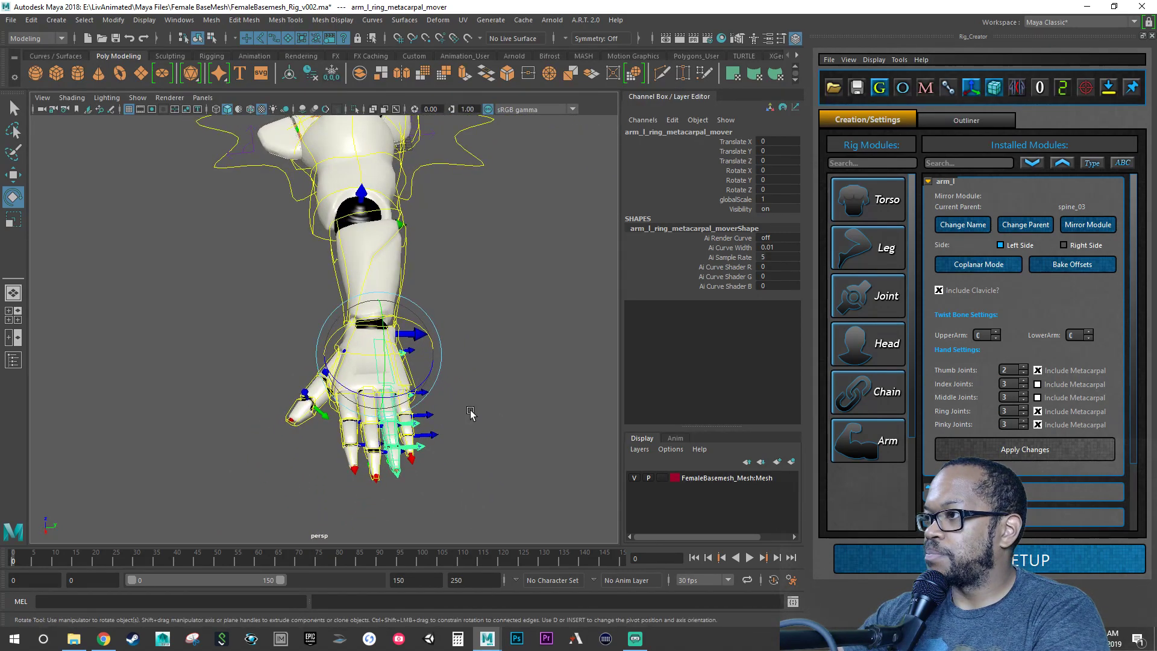
alt+drag(547, 390, 278, 413)
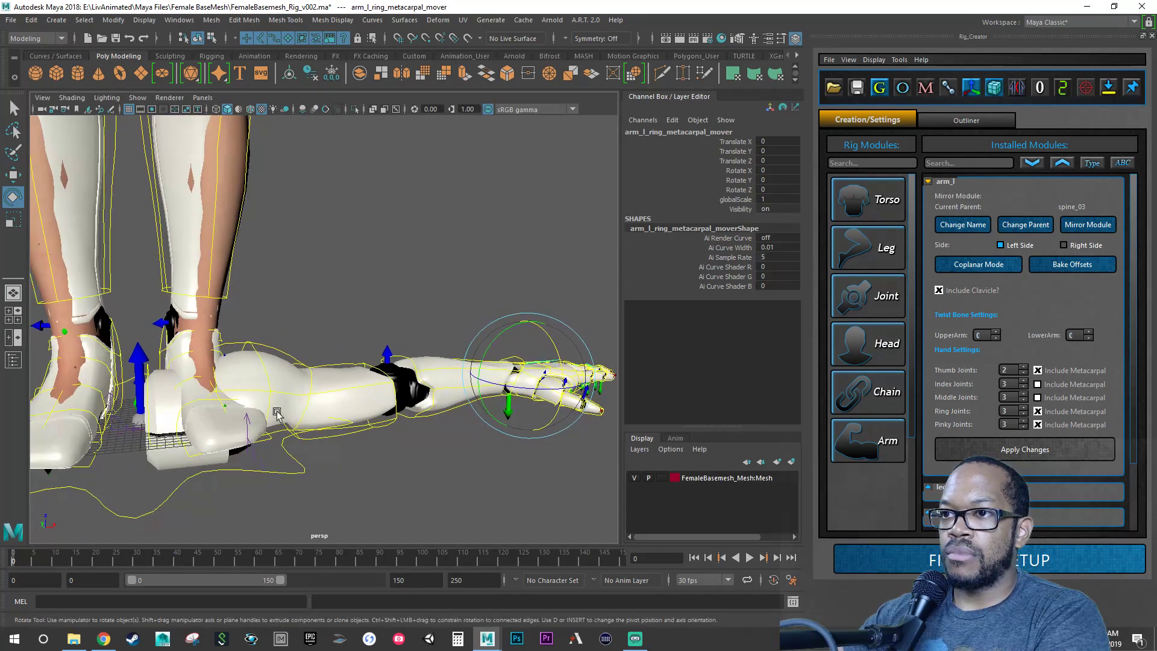
Step: Move the arm_l clavicle mover from the floor up to the left shoulder, at about X 6.8, Y 5.9, Z 159.7
click(149, 451)
scroll(138, 427, down, 5)
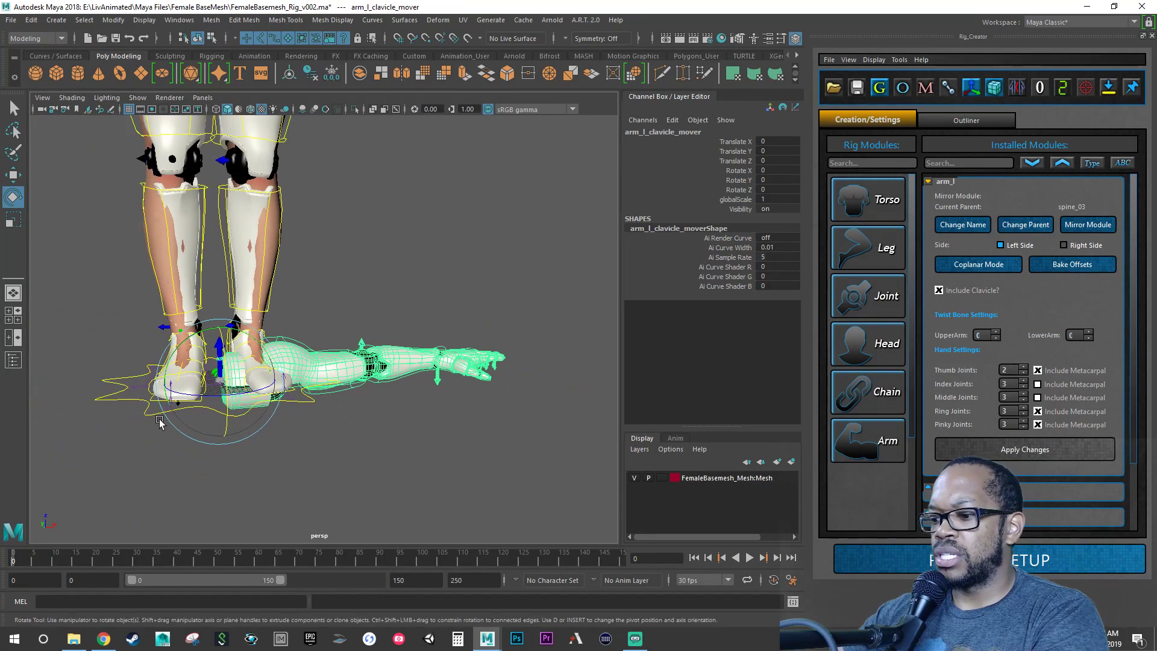
key(w)
scroll(276, 426, down, 5)
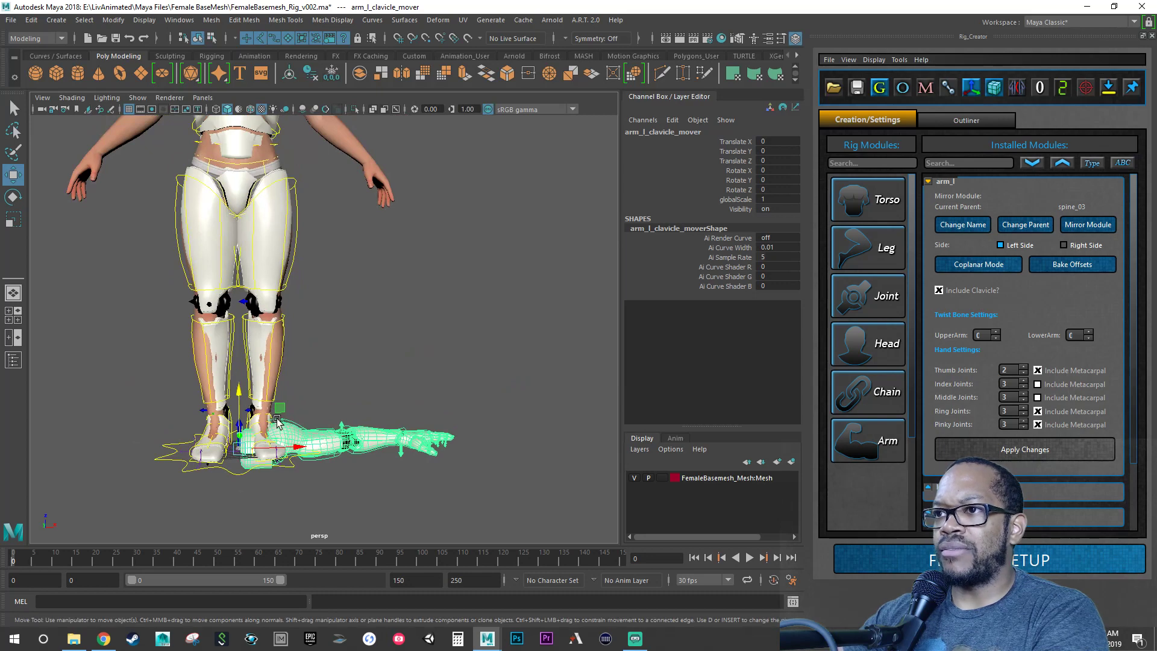
drag(277, 420, 280, 226)
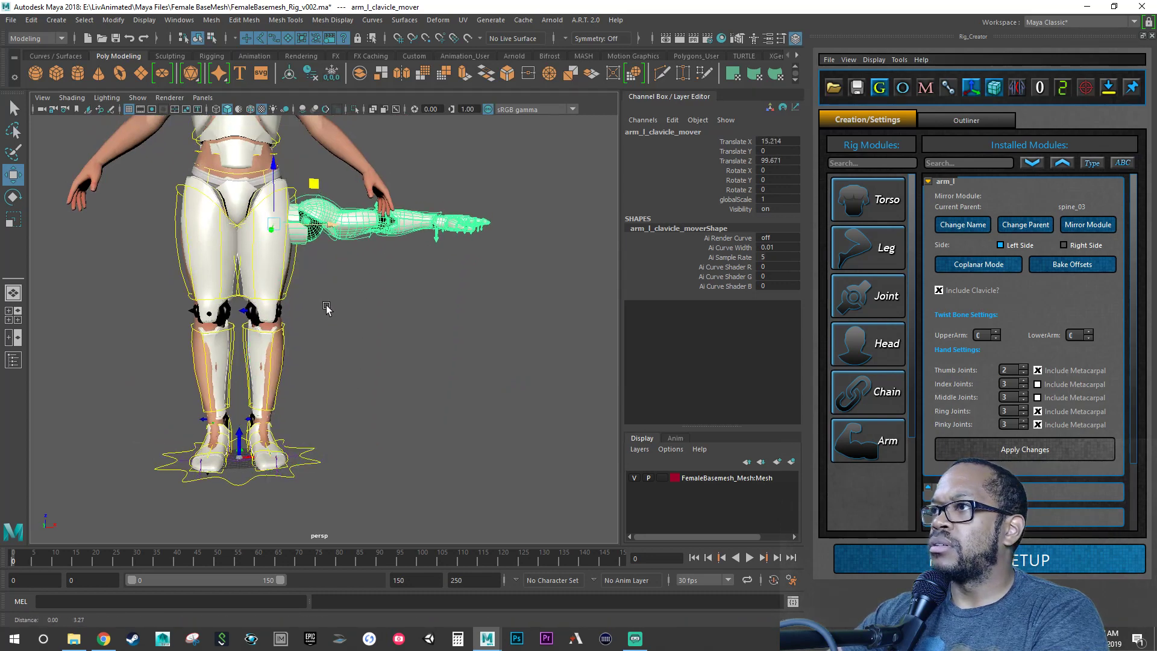
alt+middle_drag(325, 306, 343, 380)
drag(335, 336, 346, 267)
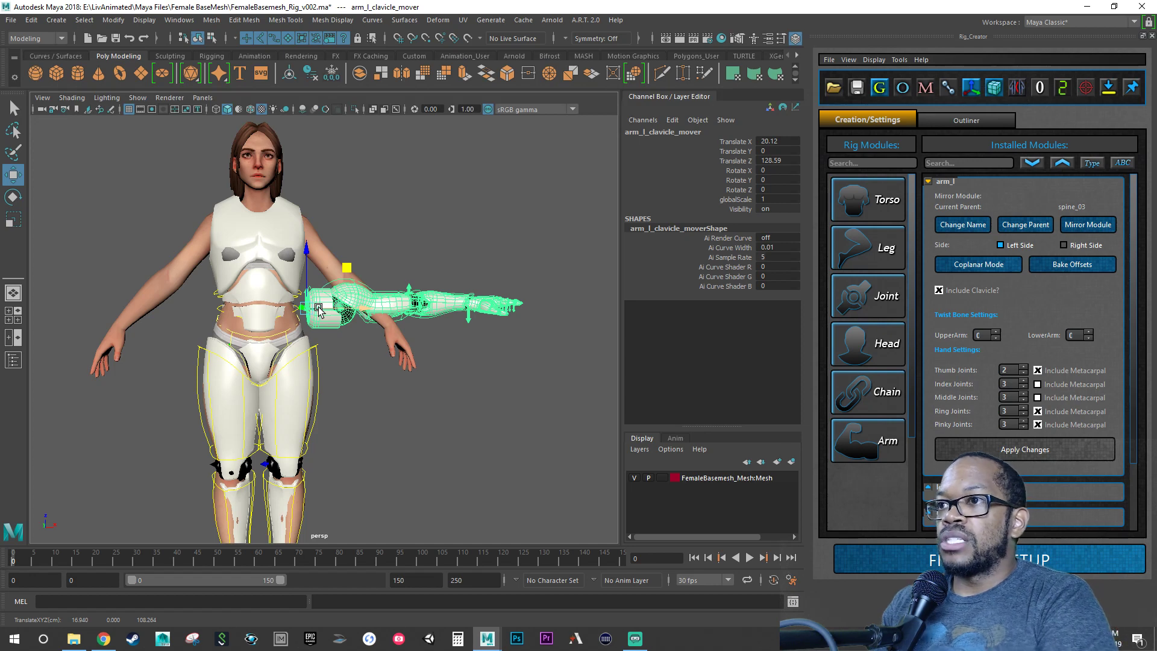
scroll(378, 286, up, 2)
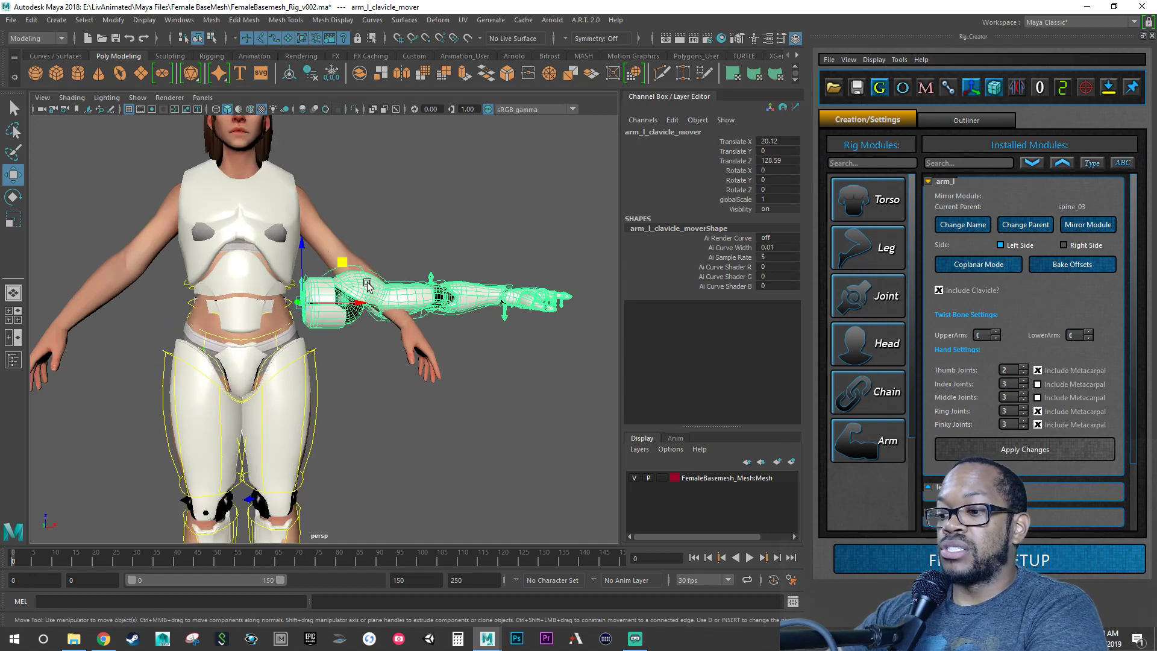
drag(340, 263, 300, 166)
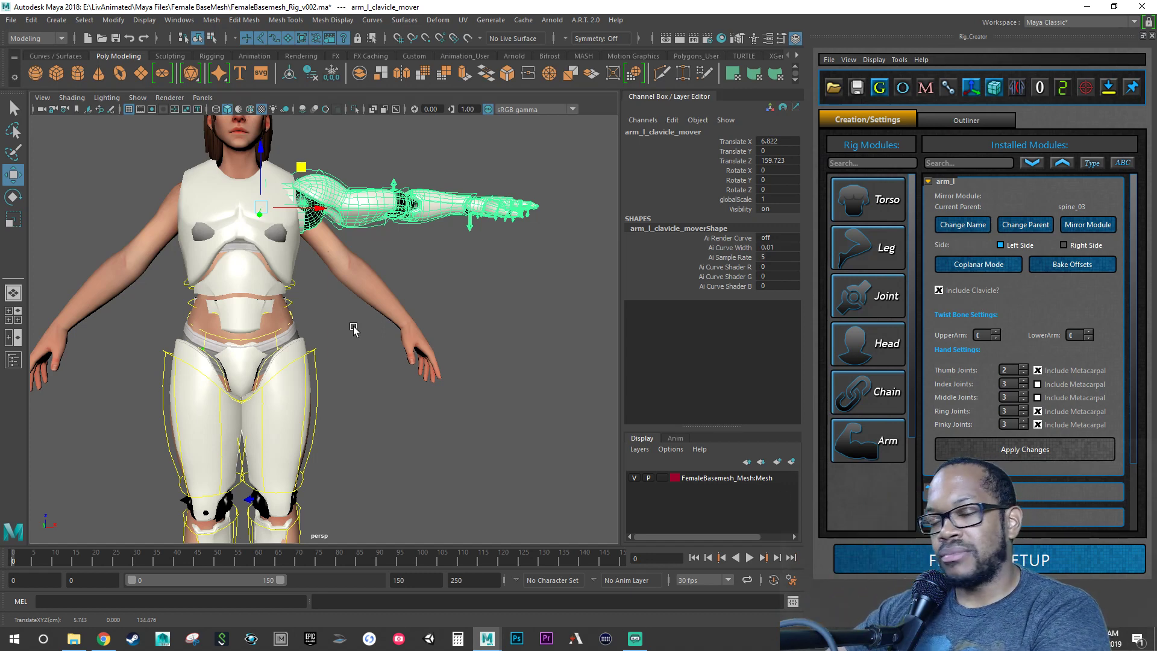
alt+drag(365, 349, 211, 429)
drag(398, 219, 514, 221)
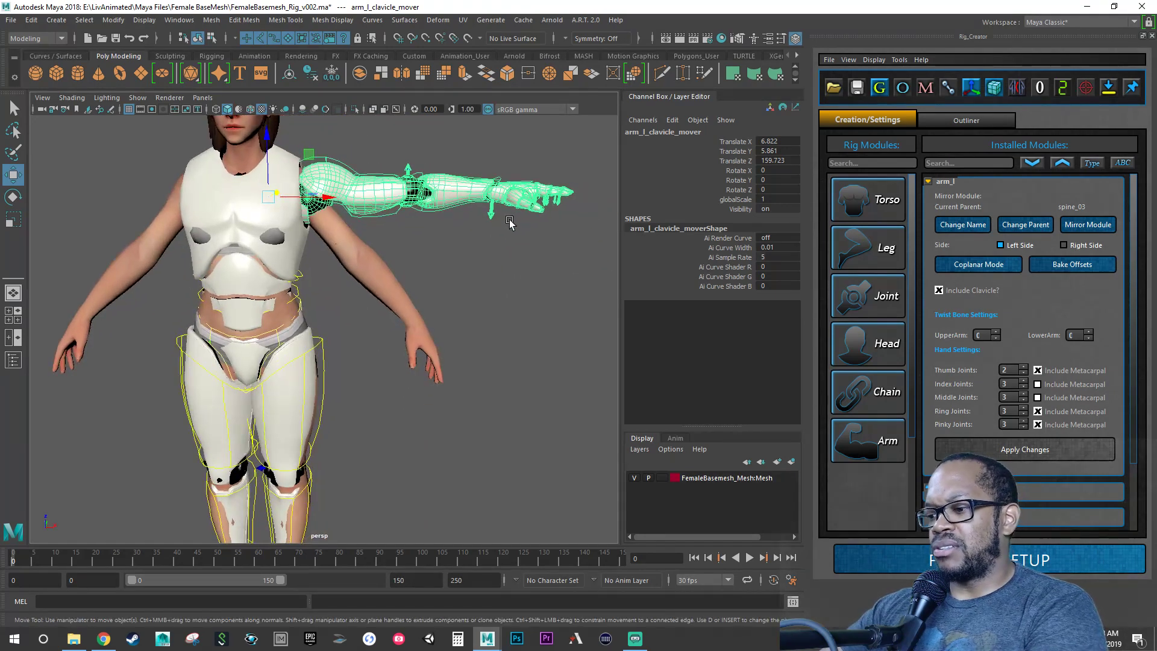
Step: Scale the arm_l clavicle mover uniformly to about 0.92 and raise it to about Z 163
key(r)
alt+drag(296, 209, 337, 311)
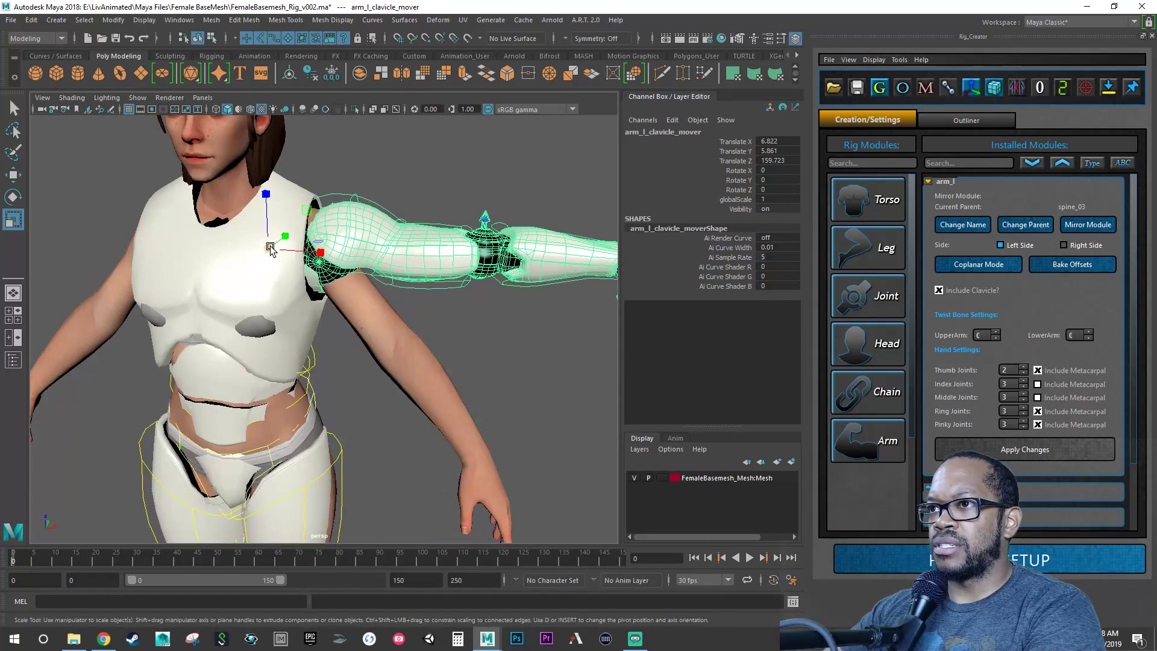
drag(270, 248, 235, 288)
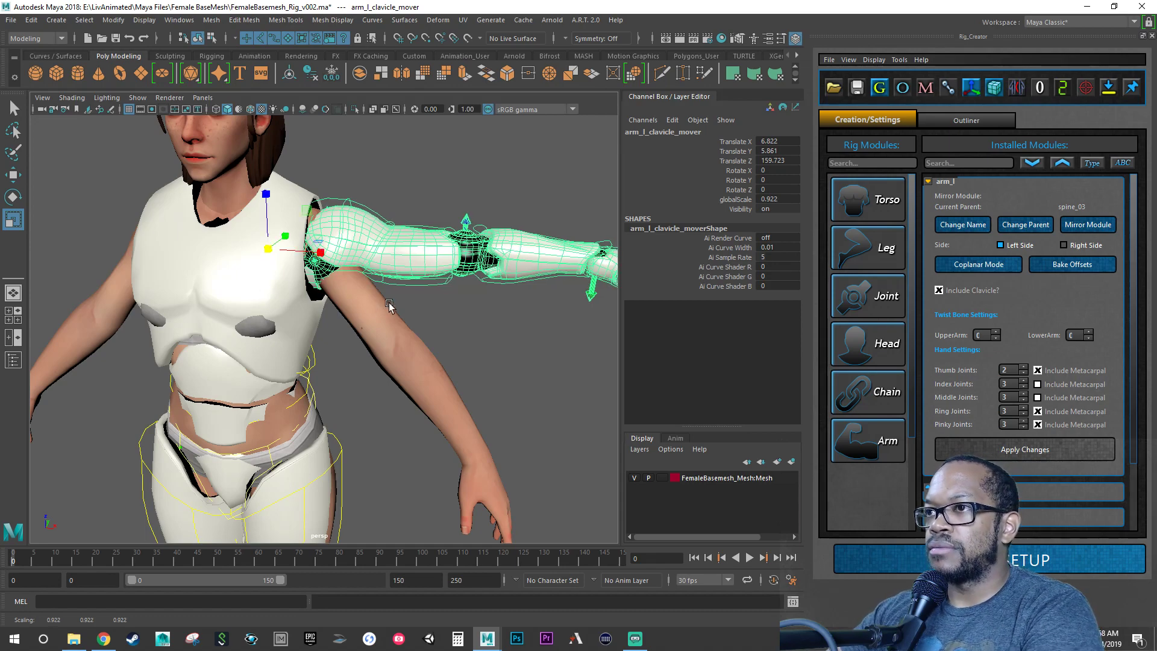
alt+drag(389, 306, 418, 201)
key(w)
drag(266, 188, 297, 211)
alt+right_drag(297, 211, 380, 222)
alt+middle_drag(317, 208, 315, 323)
alt+drag(314, 323, 341, 288)
Step: Switch to the front view, frame the left shoulder and display the model in wireframe
key(space)
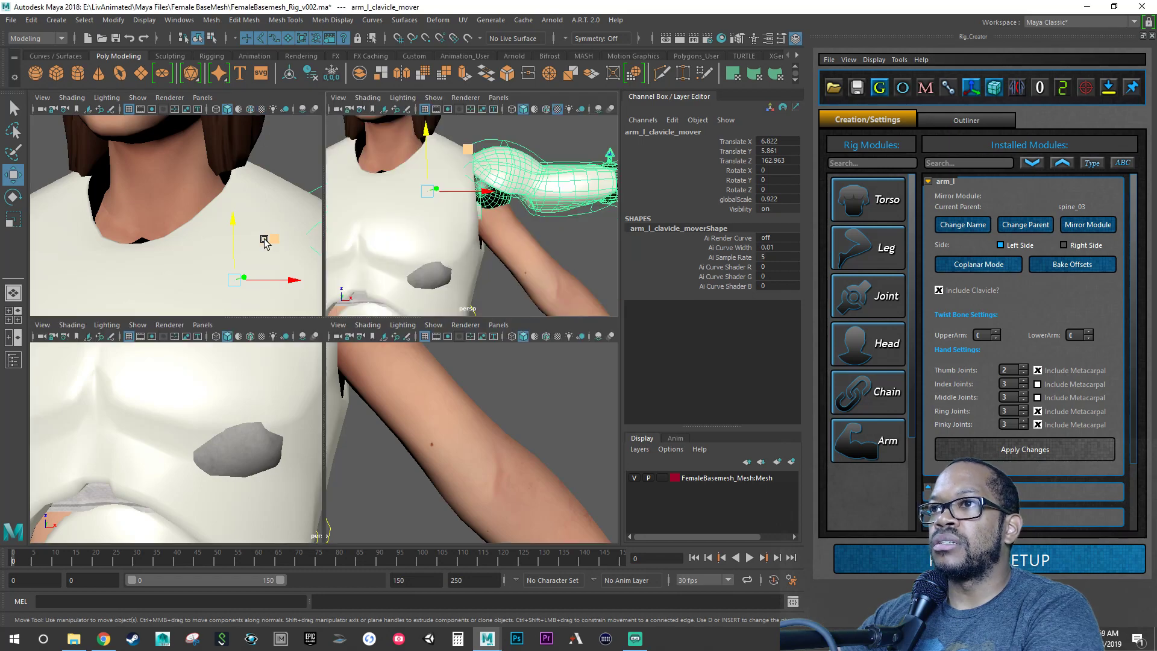
key(space)
key(space)
key(space)
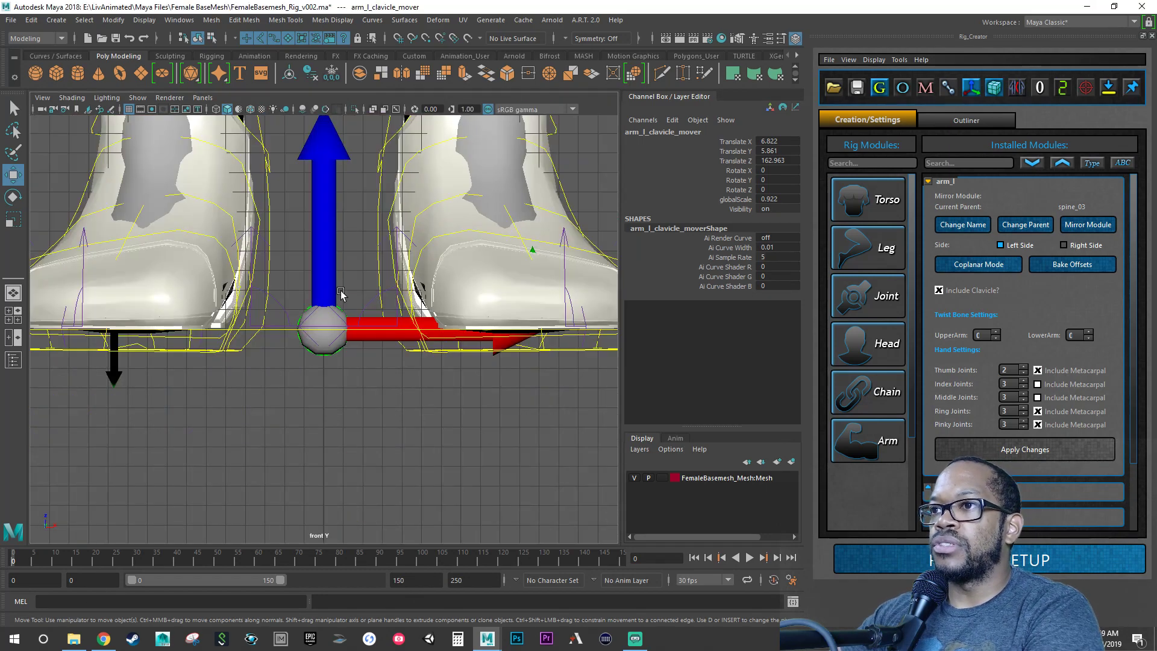
scroll(308, 257, down, 5)
alt+middle_drag(308, 256, 299, 421)
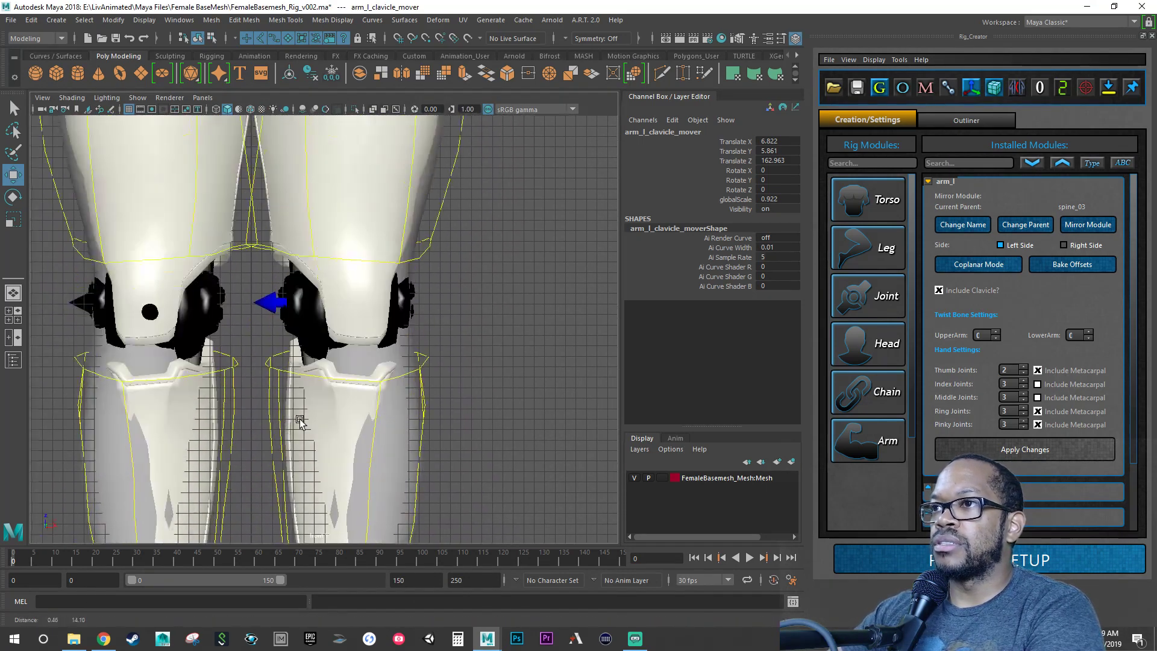
alt+middle_drag(301, 207, 309, 440)
alt+middle_drag(315, 233, 299, 439)
mouse_move(321, 199)
alt+middle_down()
mouse_move(304, 381)
mouse_move(302, 362)
mouse_move(299, 372)
alt+middle_up()
alt+middle_drag(303, 287, 271, 374)
scroll(251, 335, up, 1)
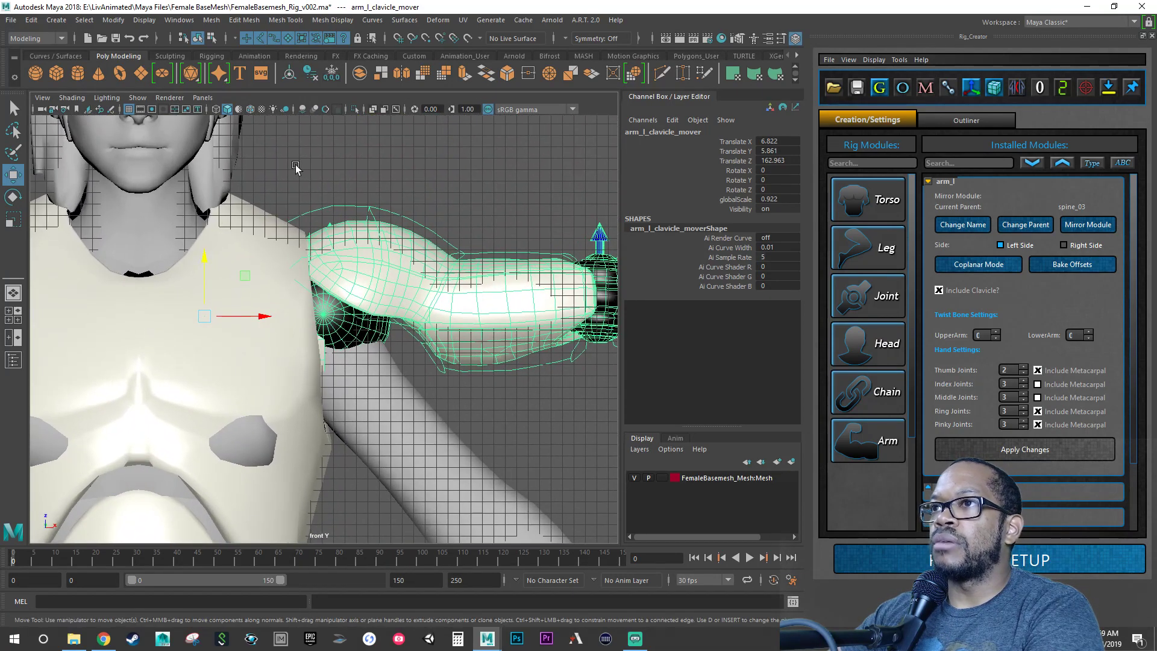
click(217, 110)
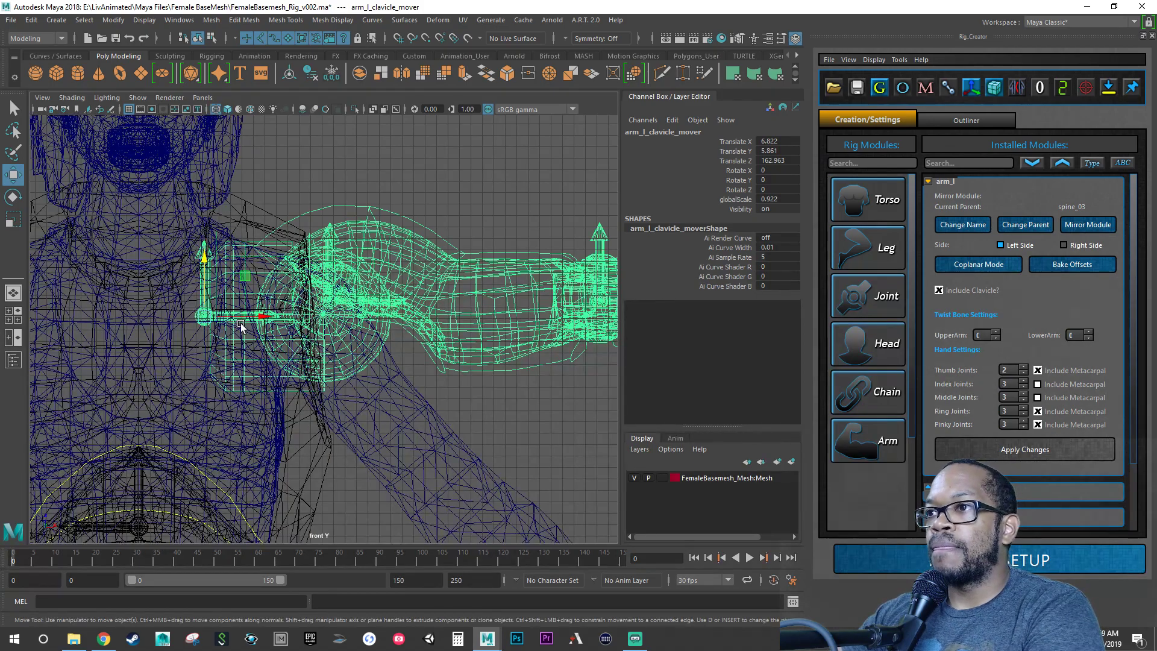
Step: Reposition the arm_l clavicle mover in the front view to about X 3.1, Z 163.8 to fit the shoulder joint
scroll(241, 325, up, 5)
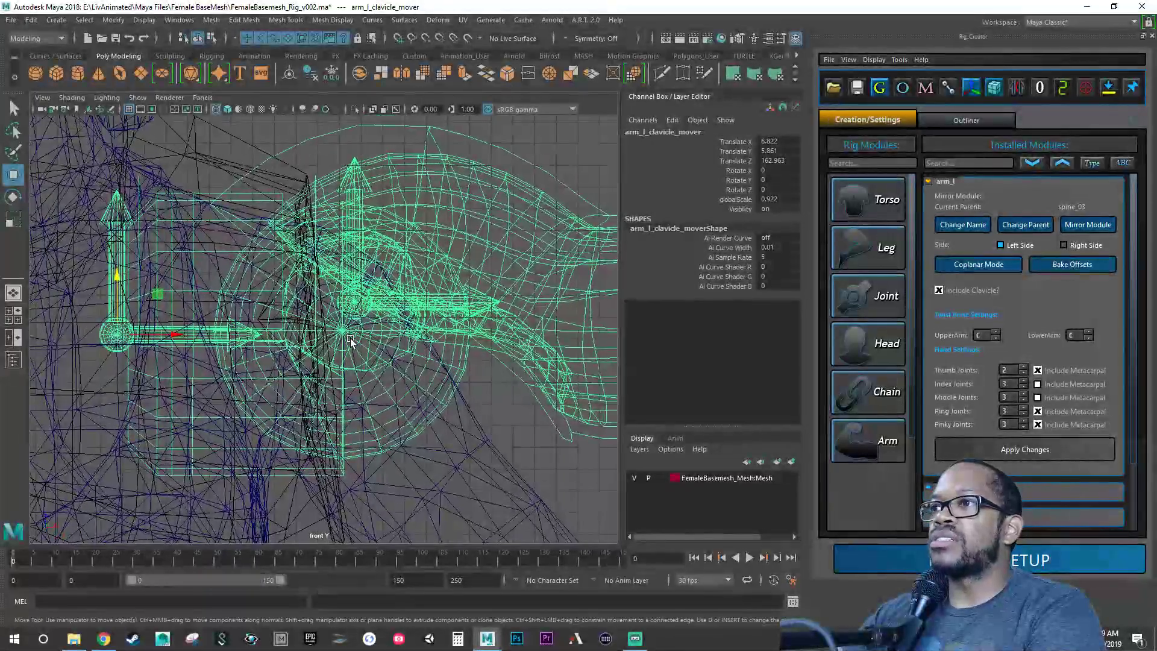
scroll(350, 341, up, 2)
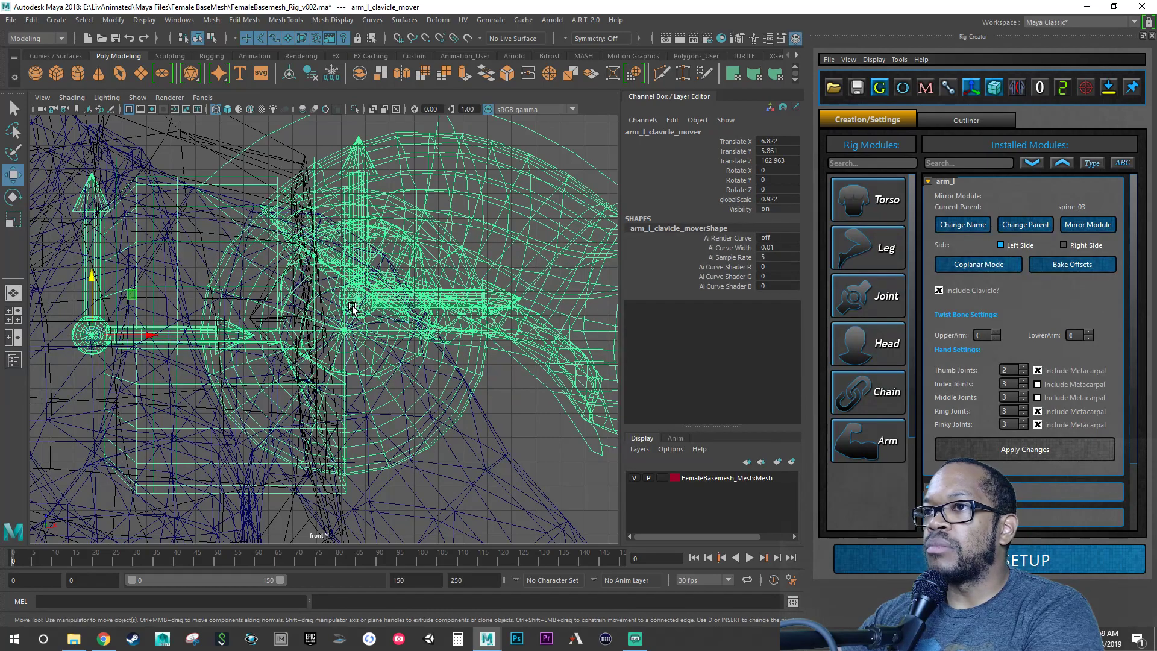
scroll(422, 354, down, 4)
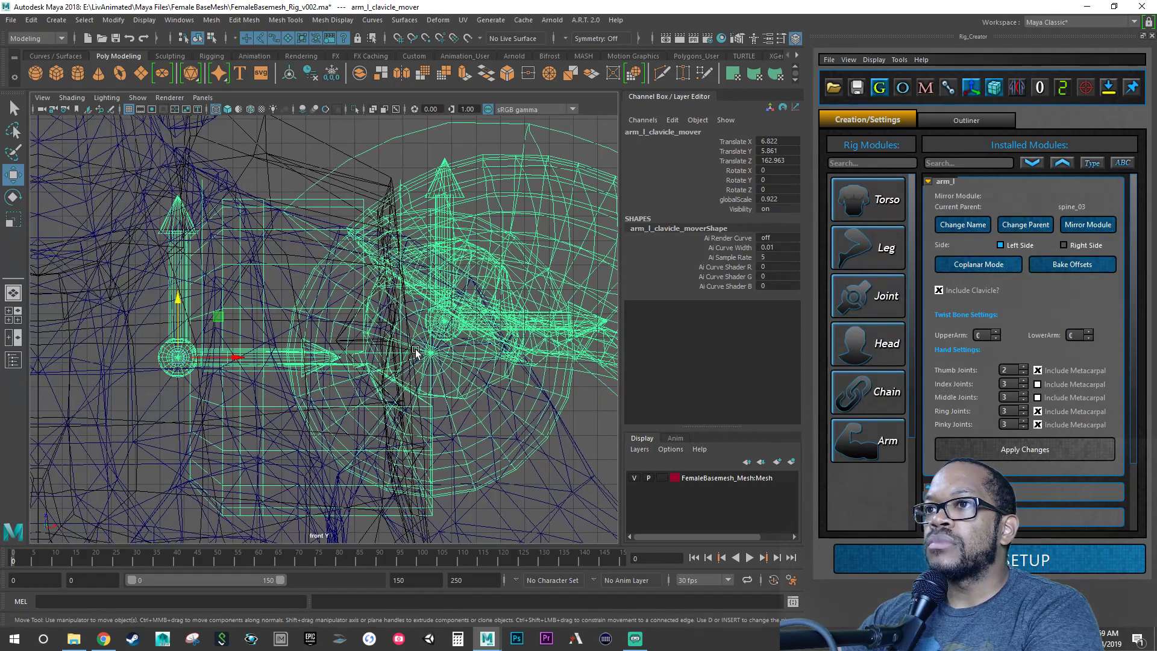
drag(282, 308, 245, 285)
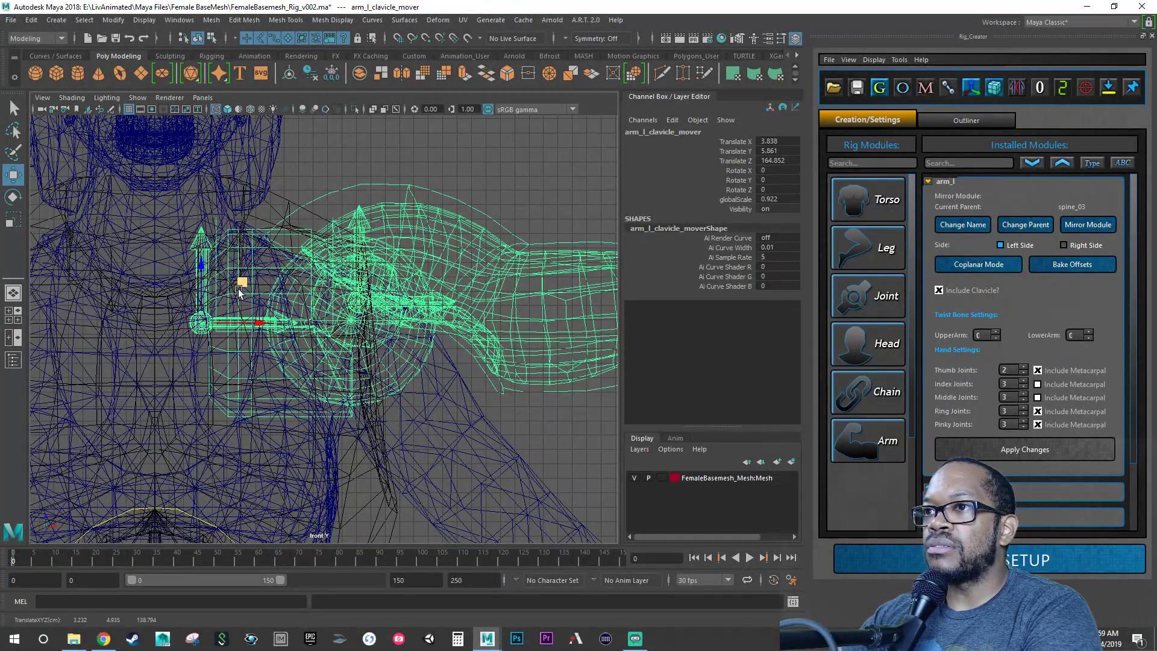
drag(243, 283, 235, 297)
alt+right_drag(286, 327, 464, 382)
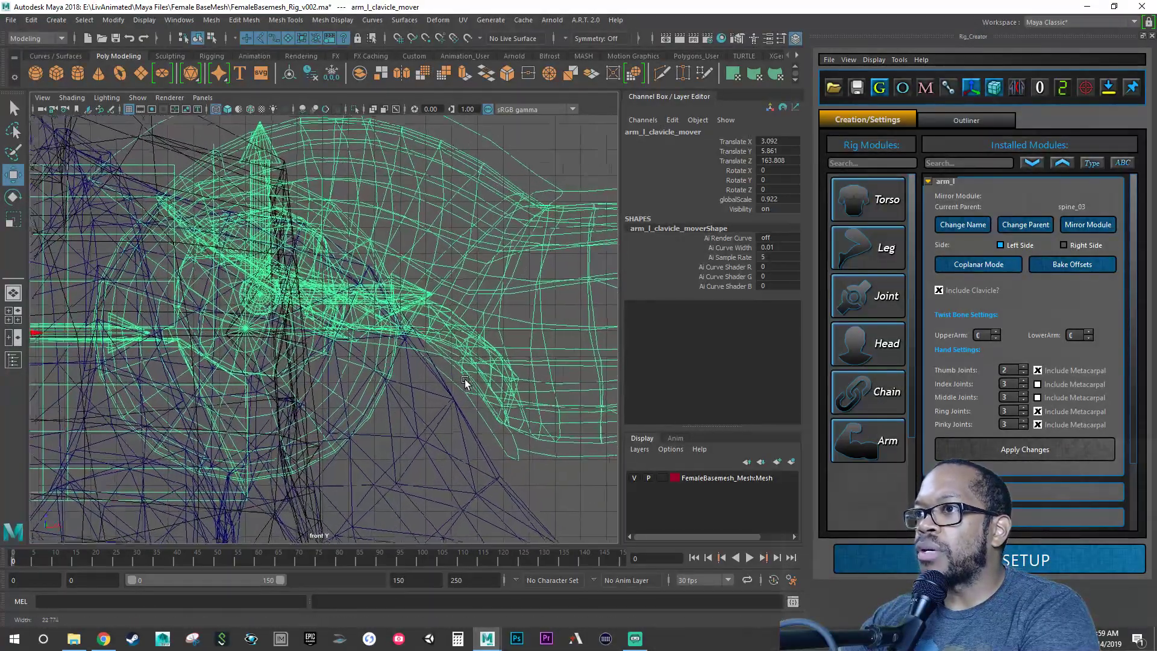
alt+middle_drag(332, 351, 399, 423)
alt+right_drag(344, 383, 453, 416)
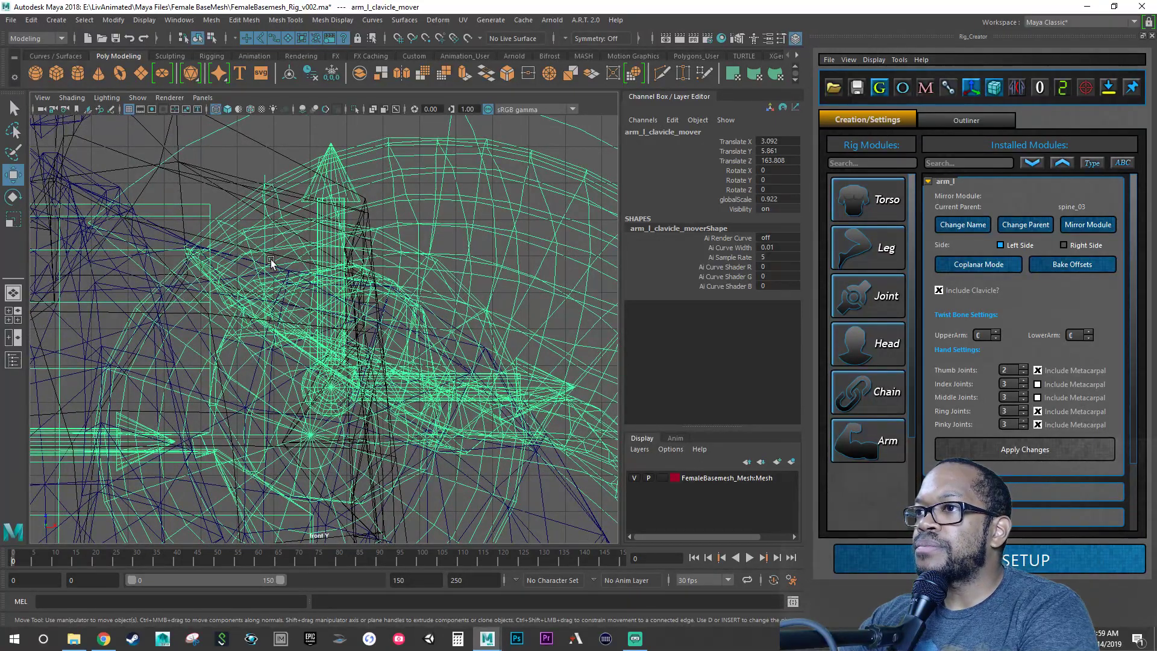
alt+middle_drag(419, 387, 359, 314)
scroll(199, 329, down, 3)
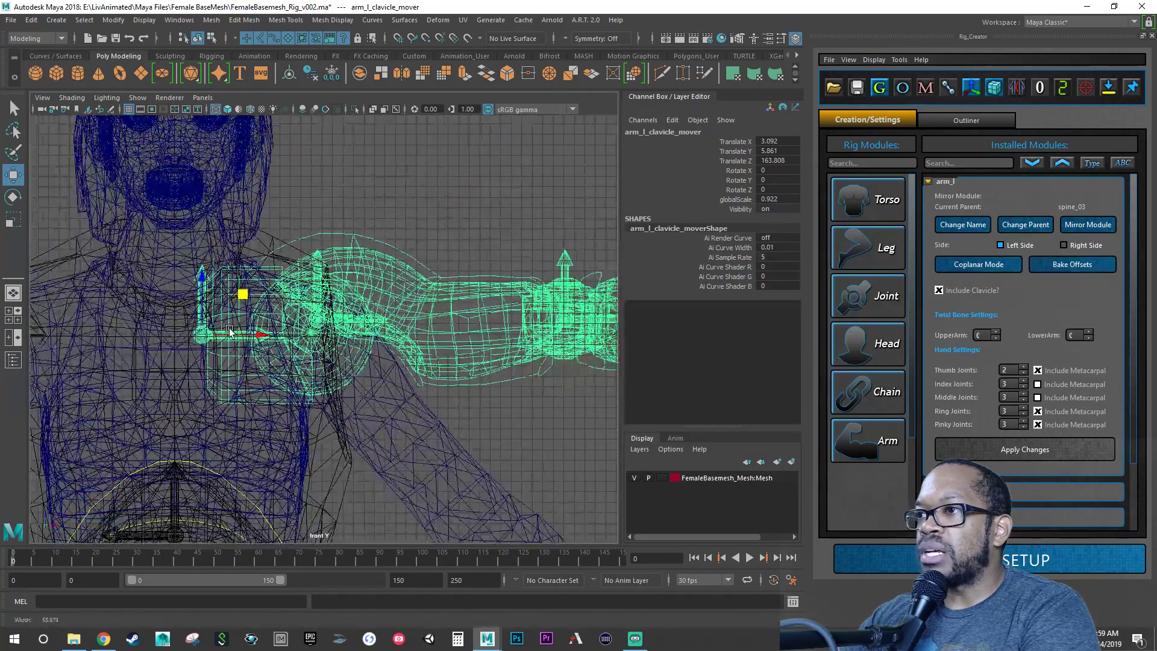
scroll(313, 322, up, 2)
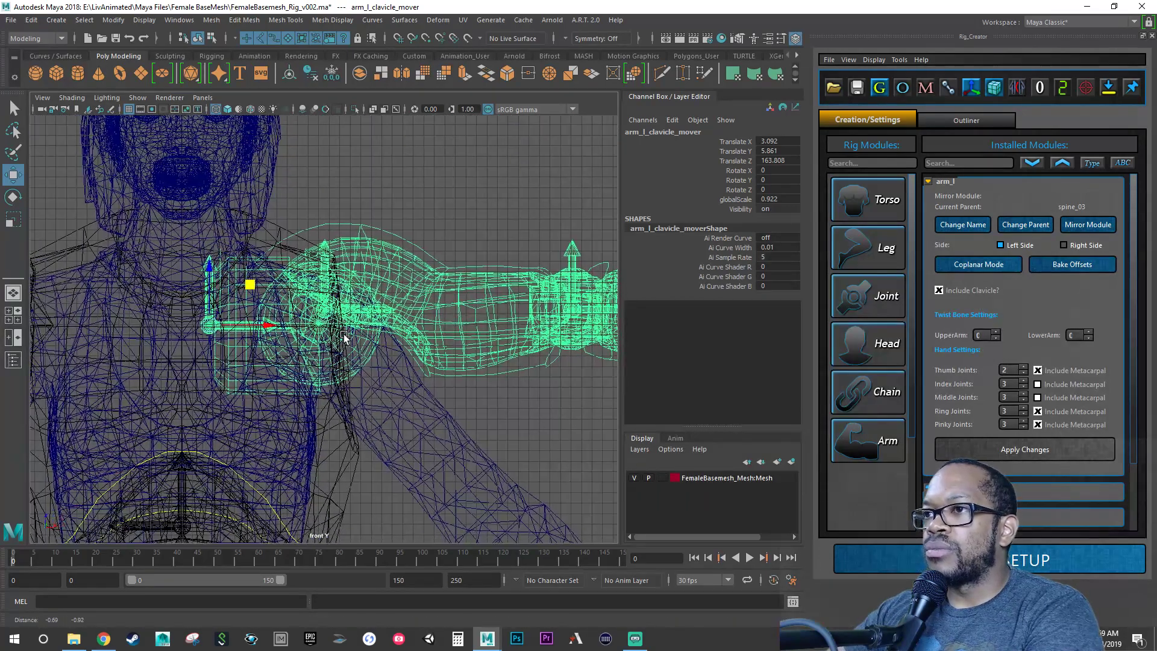
alt+drag(374, 335, 369, 331)
Step: In the perspective view, shift the arm_l clavicle mover to about Y 5.0, Z 162.6 to centre it on the shoulder, and save the scene
key(space)
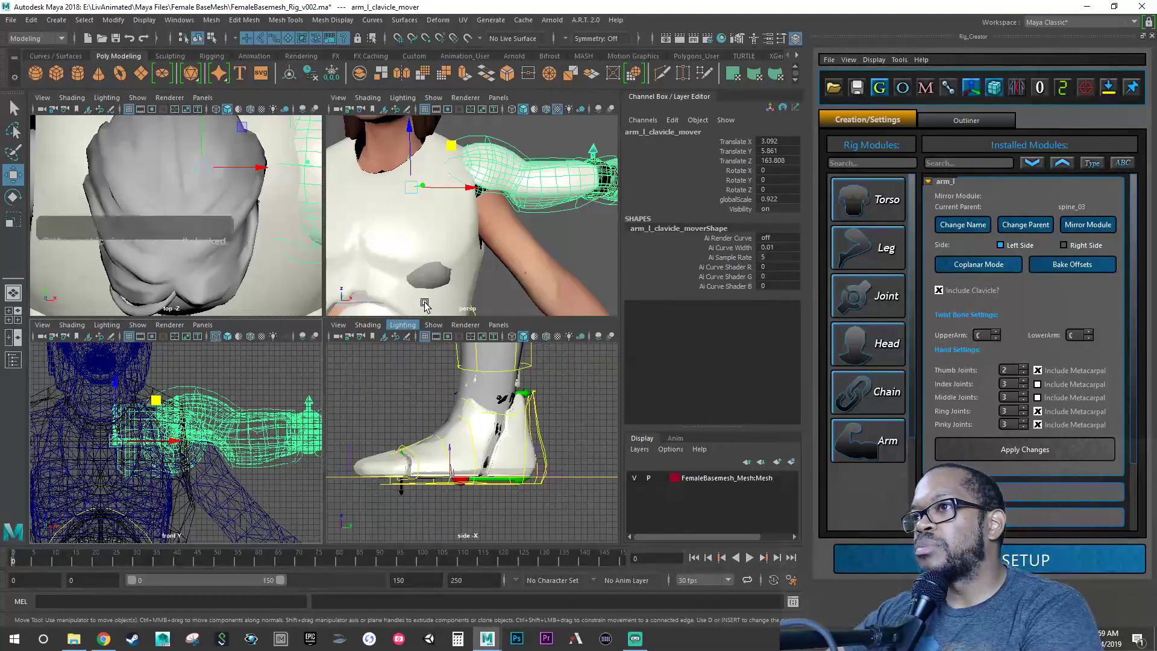
key(space)
alt+drag(436, 279, 201, 225)
alt+drag(387, 266, 303, 263)
drag(319, 326, 312, 330)
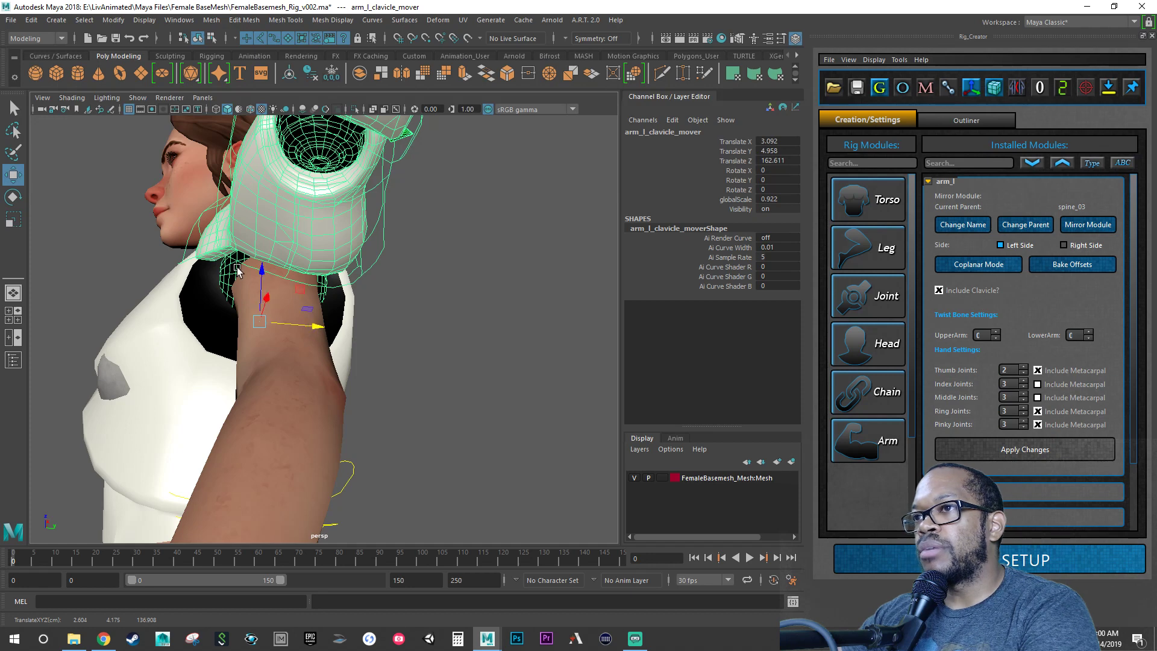
alt+right_drag(314, 292, 495, 297)
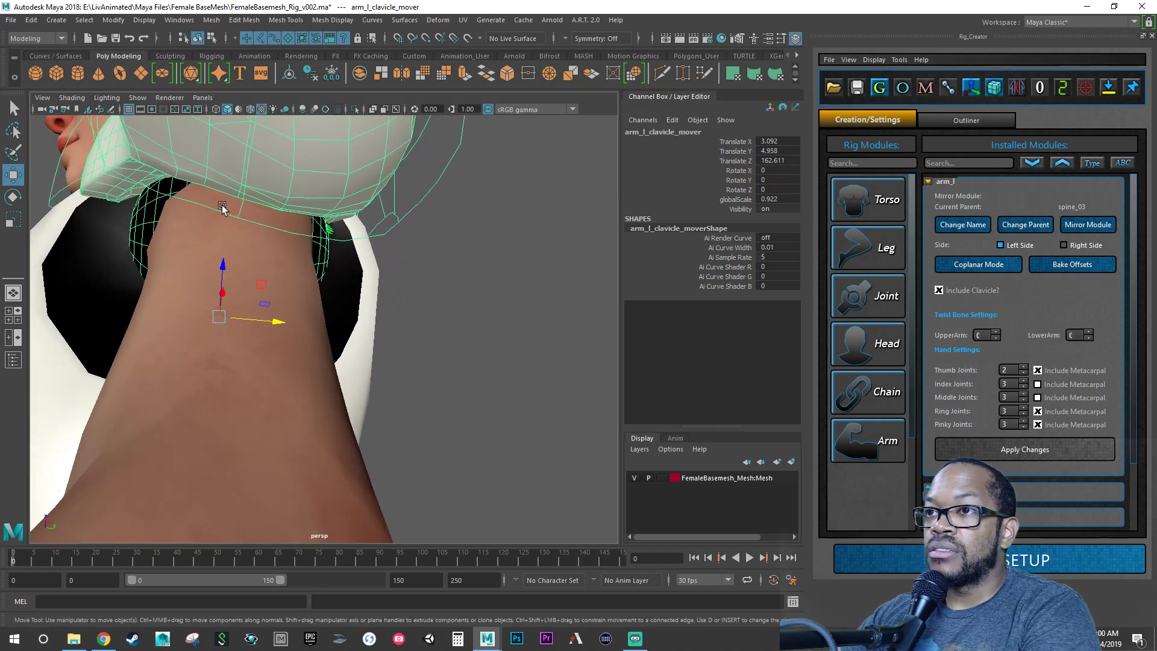
mouse_move(292, 301)
alt+mouse_down()
mouse_move(289, 314)
mouse_move(241, 302)
mouse_move(272, 303)
alt+mouse_up()
alt+drag(264, 303, 414, 320)
alt+right_drag(415, 321, 288, 320)
alt+drag(287, 322, 381, 249)
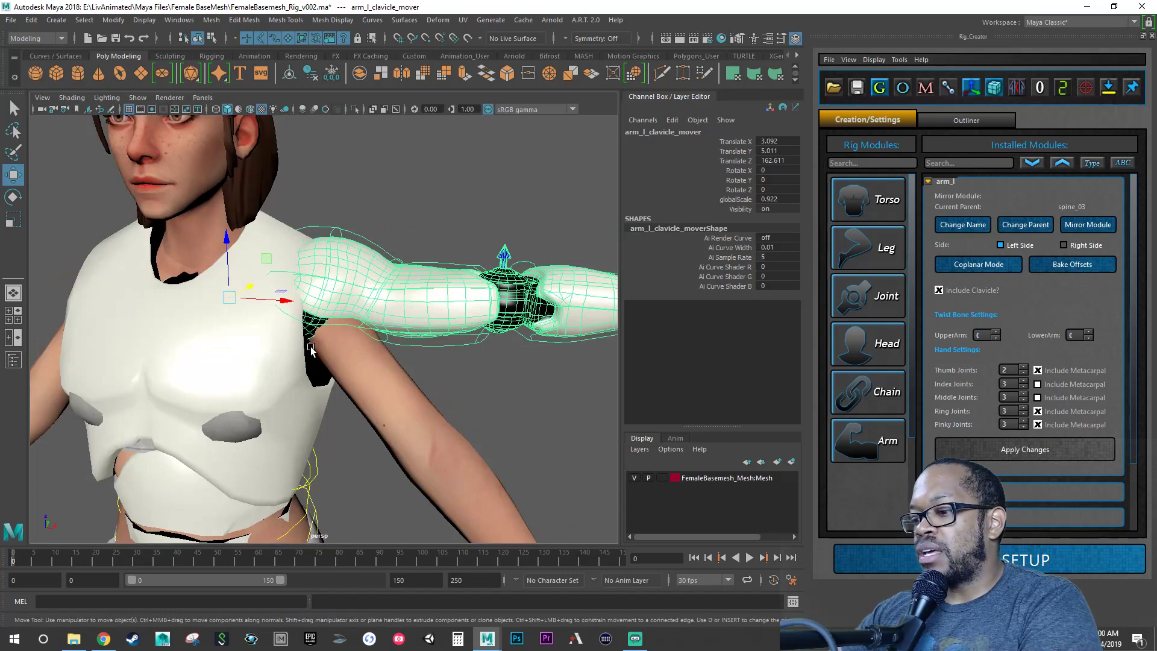
key(q)
key(ctrl+s)
Step: Rotate the arm_l upper arm mover down along the mesh's arm to about 49.2 degrees in Y
click(359, 248)
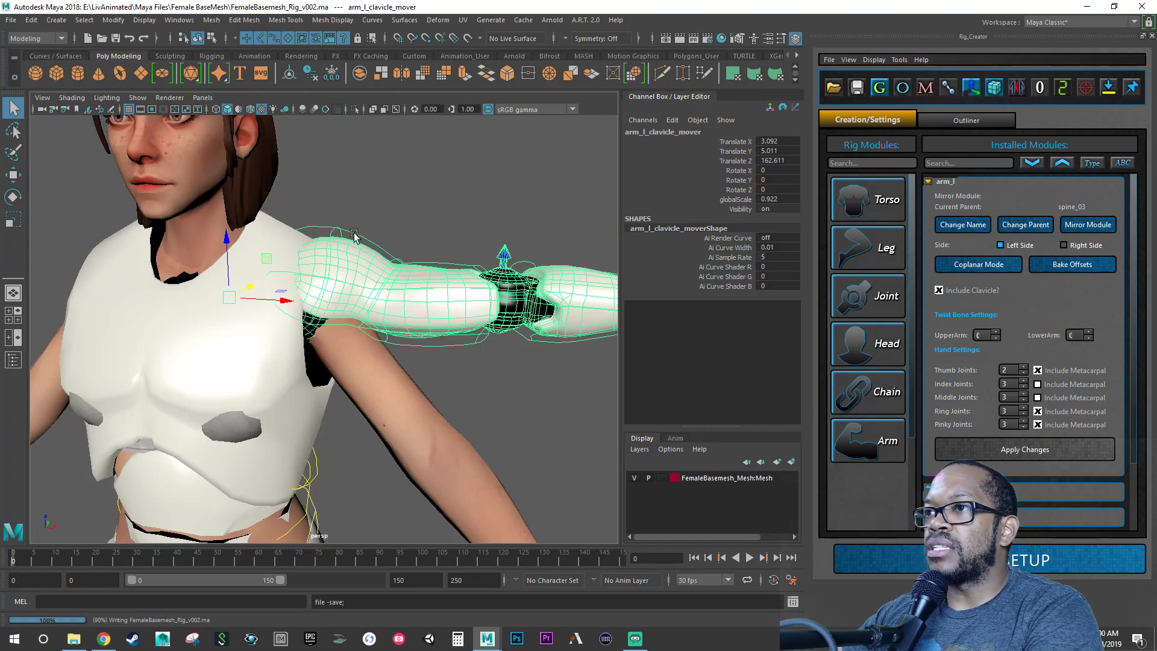
key(w)
key(e)
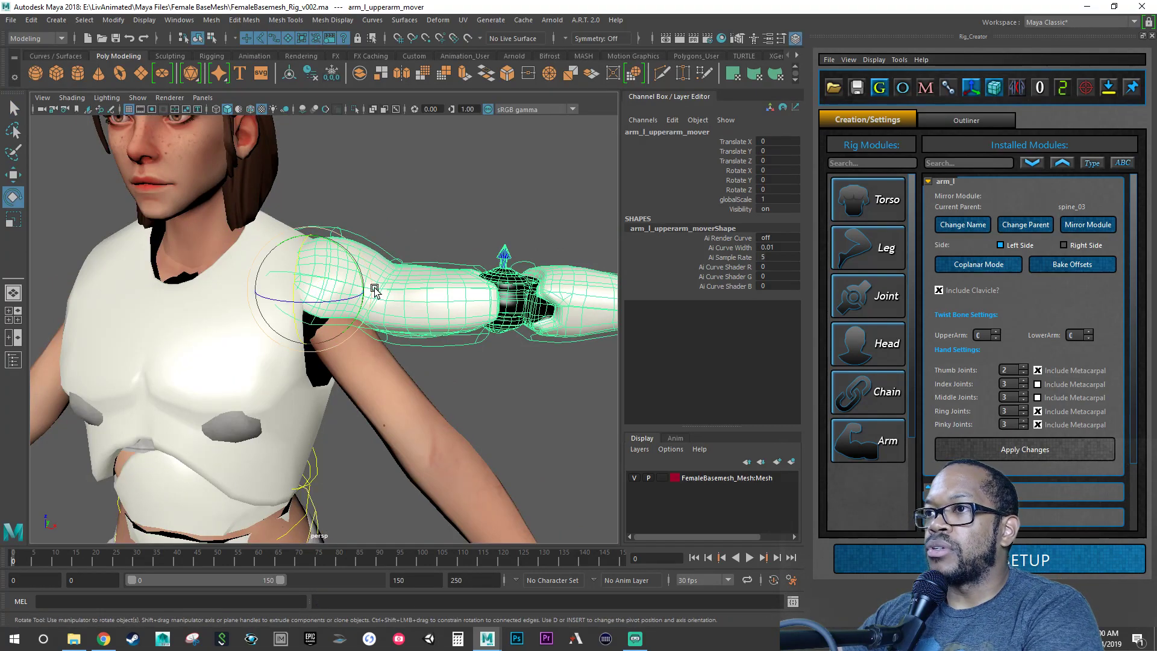
alt+drag(356, 262, 365, 274)
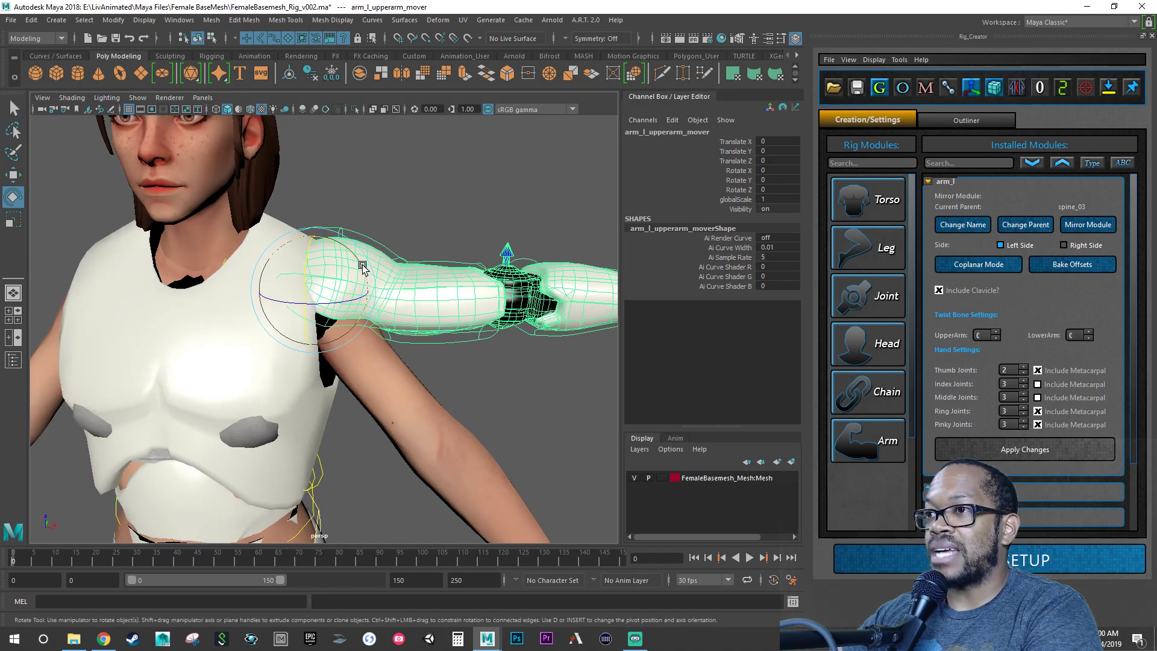
drag(366, 294, 402, 318)
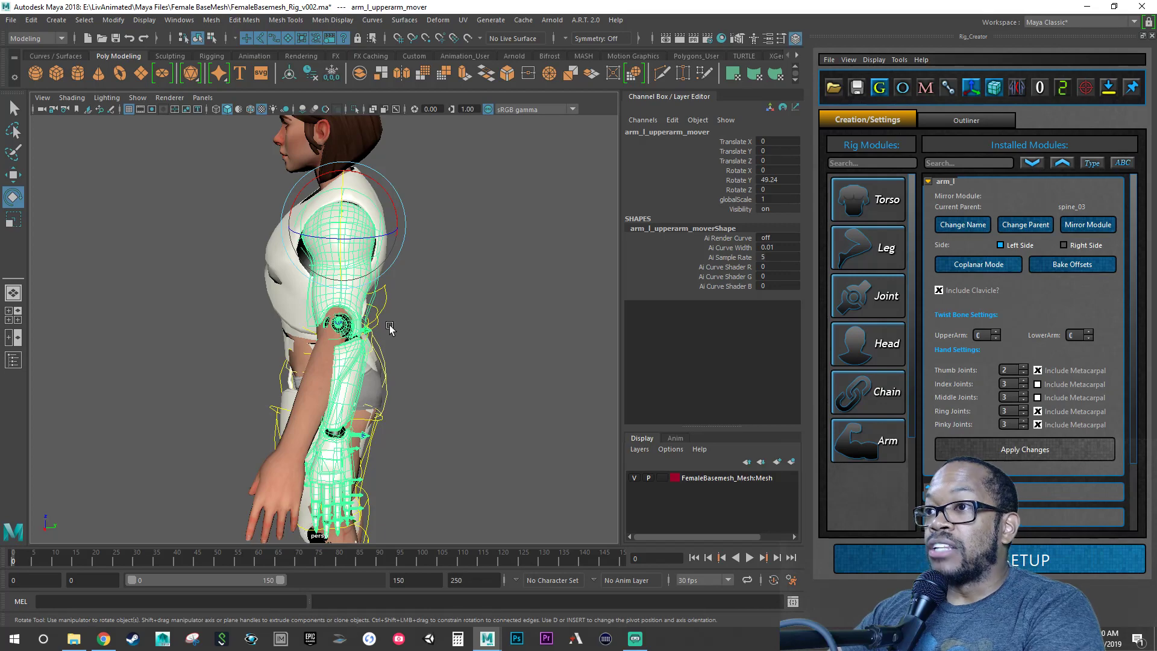
Step: Display wireframe on shaded and examine the left elbow's topology against the arm_l elbow joint
alt+right_drag(378, 361, 522, 371)
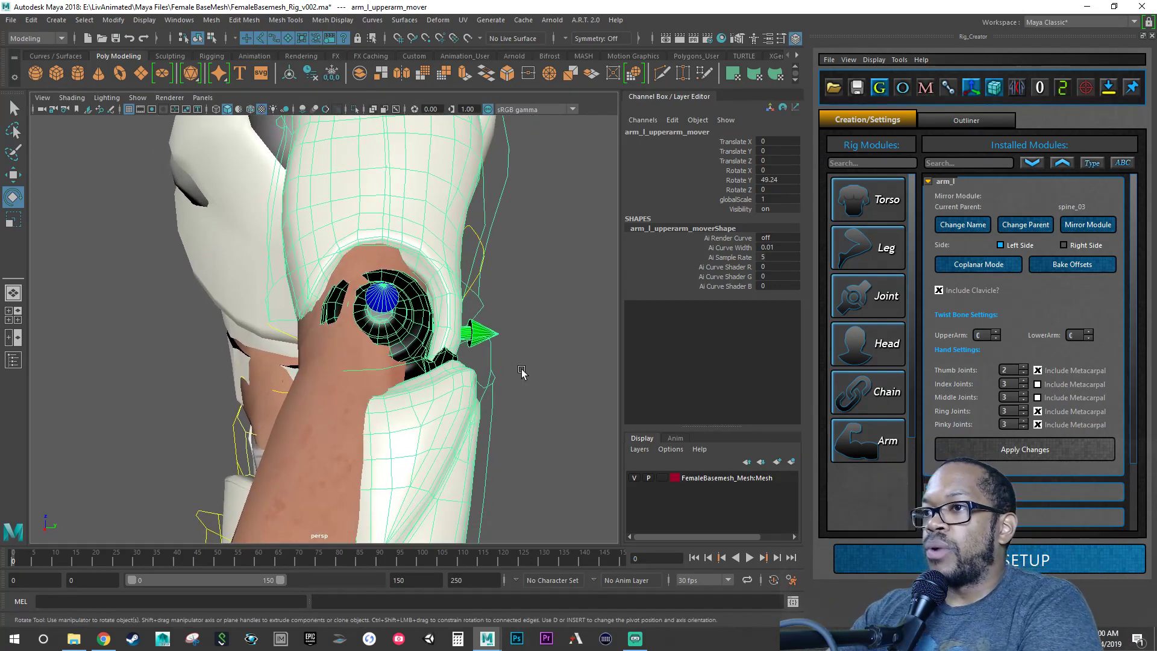
click(255, 113)
alt+drag(326, 379, 474, 310)
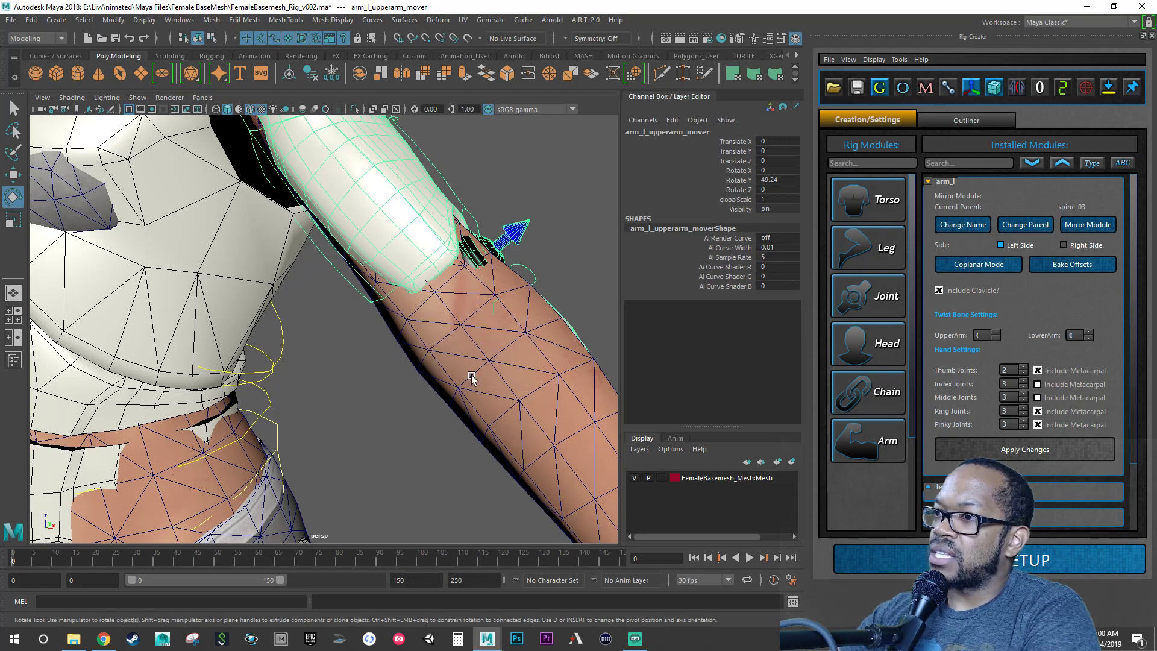
alt+drag(472, 378, 485, 259)
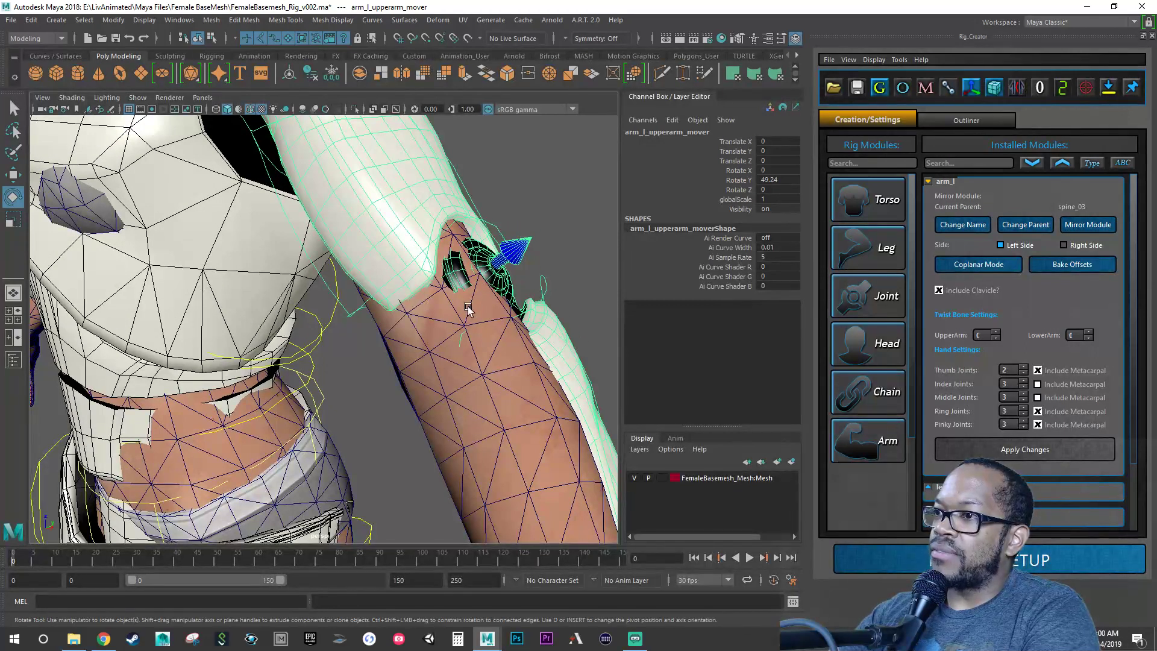
mouse_move(468, 306)
alt+mouse_down()
mouse_move(483, 316)
mouse_move(479, 301)
alt+mouse_up()
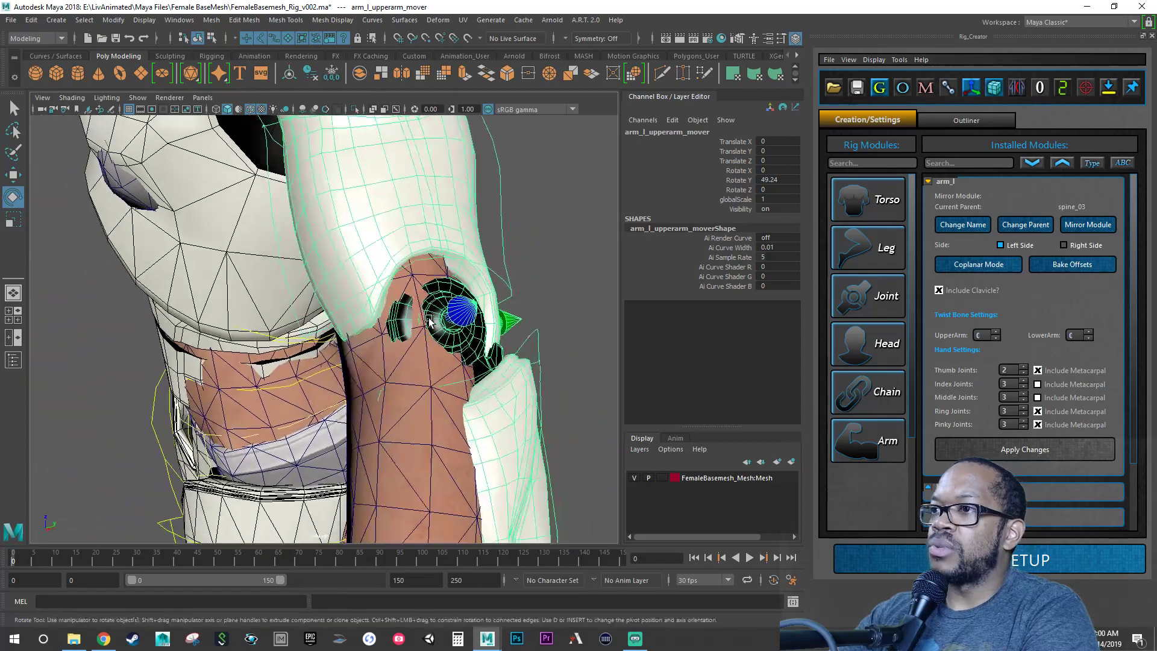
alt+right_drag(431, 321, 370, 296)
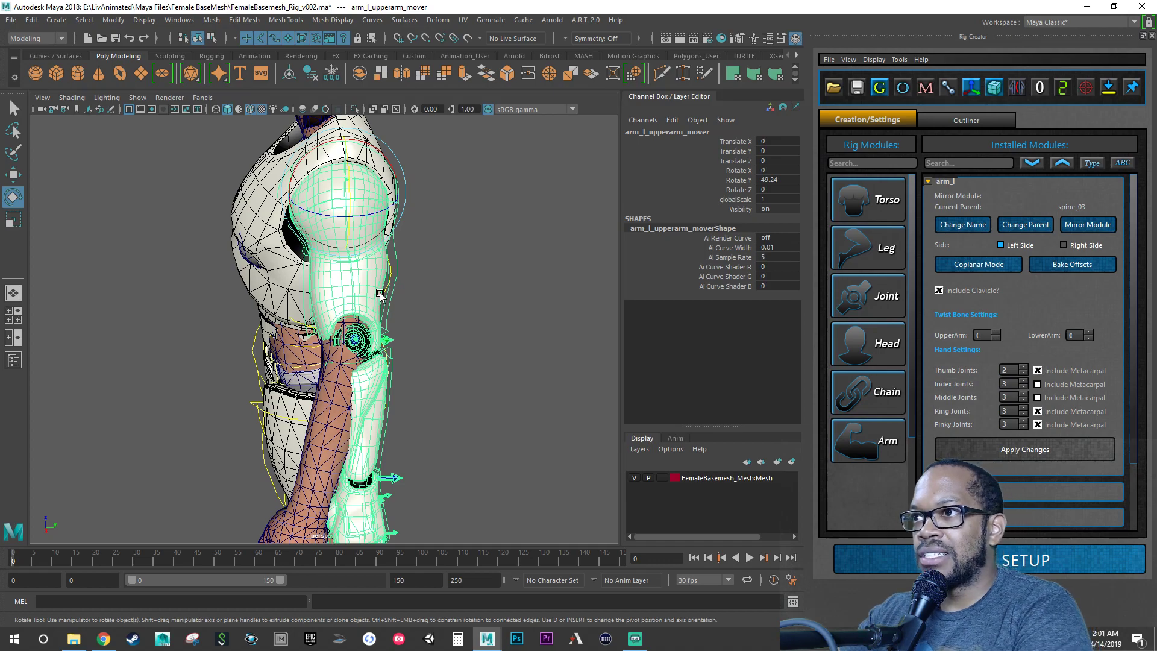
Step: Save the scene with the arm_l upper arm mover in its current pose
alt+drag(400, 259, 475, 229)
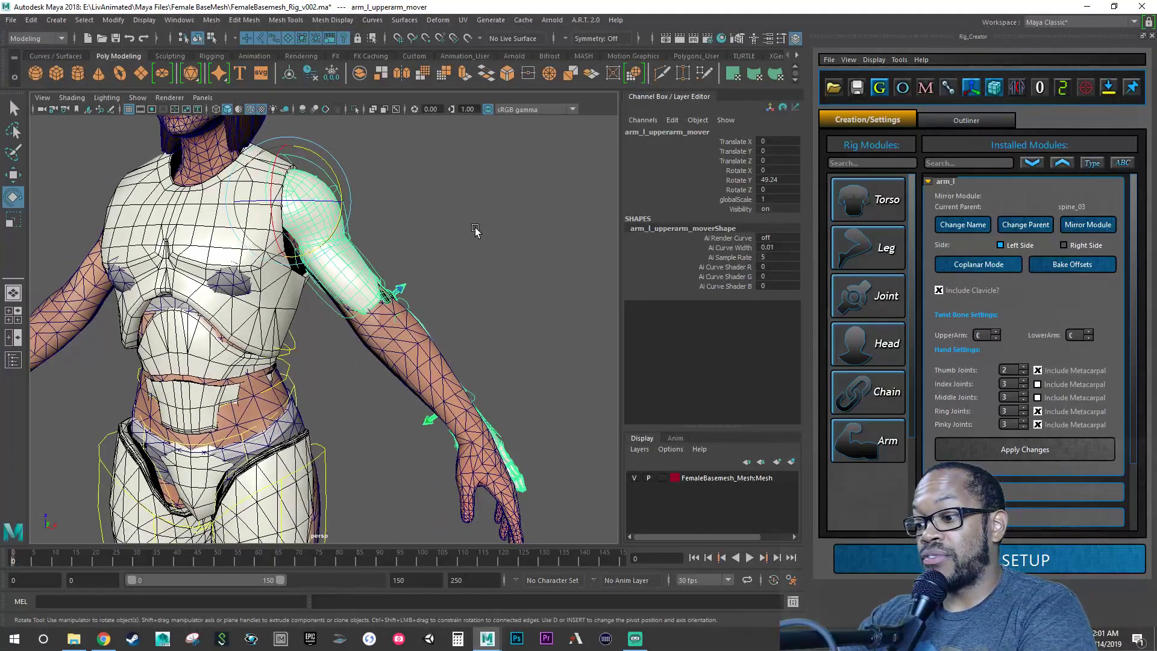
key(q)
key(ctrl+s)
key(e)
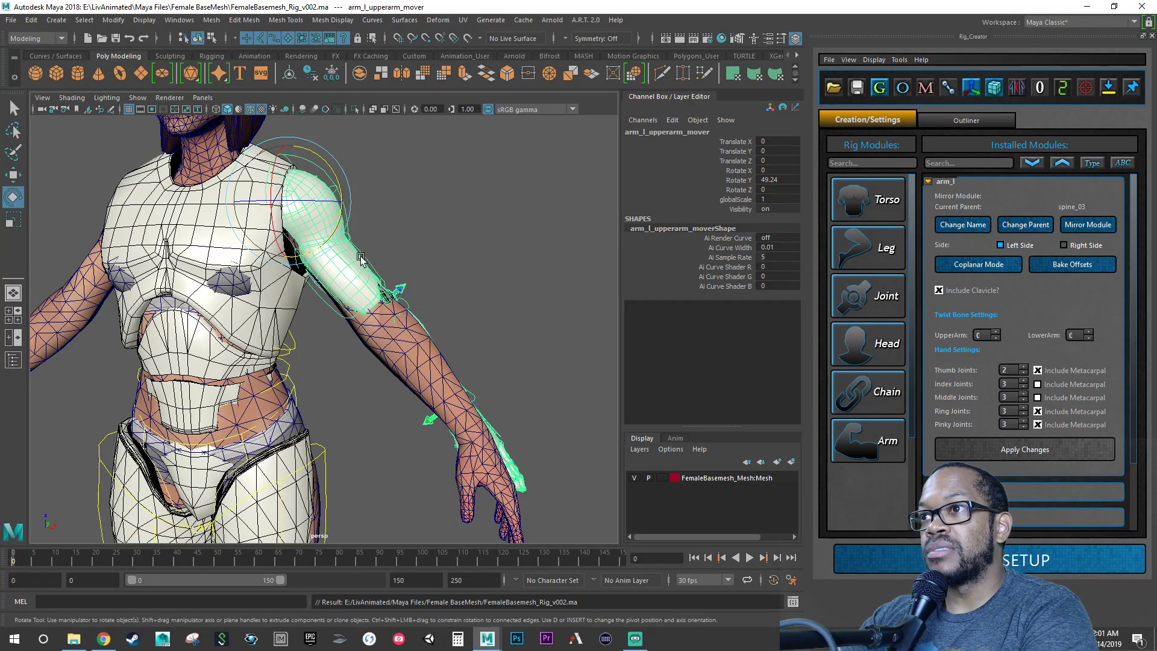
Step: Examine how the arm_l upper arm mover fits the mesh's left shoulder from the front, side and below
alt+drag(360, 259, 307, 261)
alt+right_drag(308, 260, 380, 271)
alt+drag(391, 274, 382, 292)
alt+middle_drag(382, 292, 341, 360)
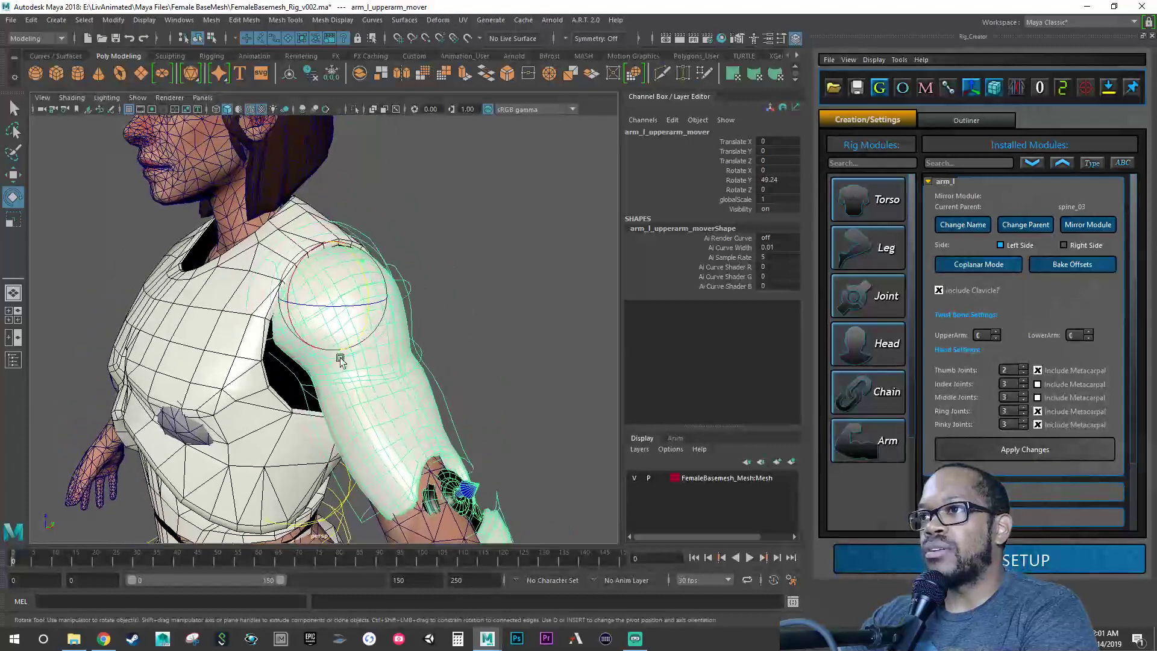
alt+right_drag(340, 359, 398, 350)
alt+drag(364, 344, 404, 351)
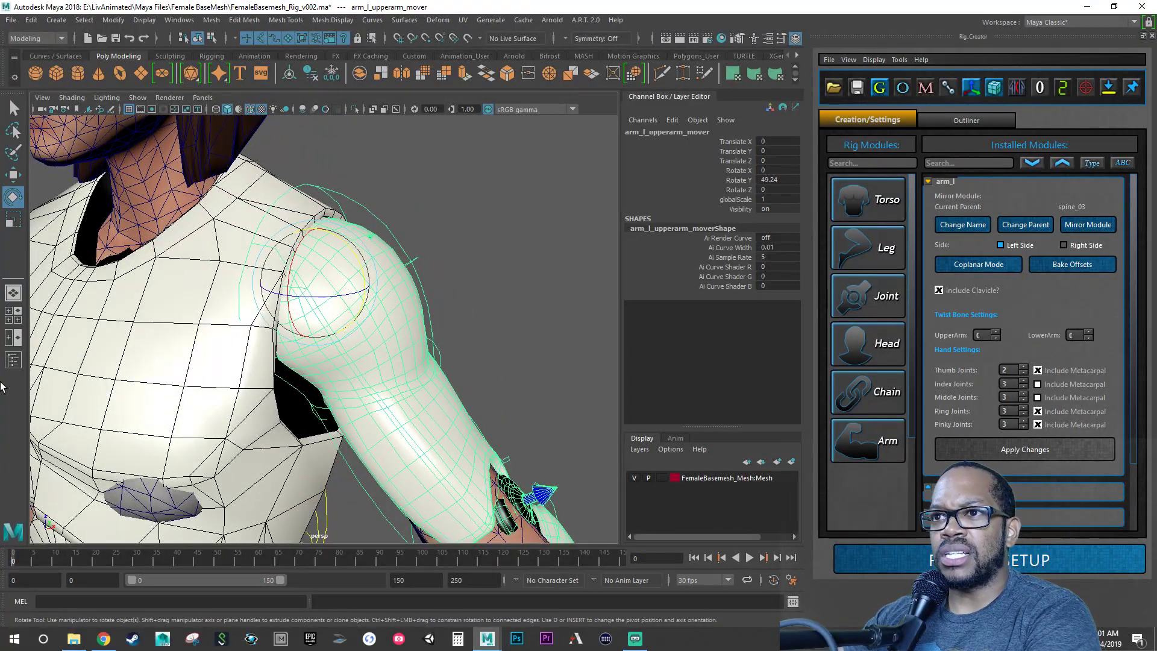
click(12, 365)
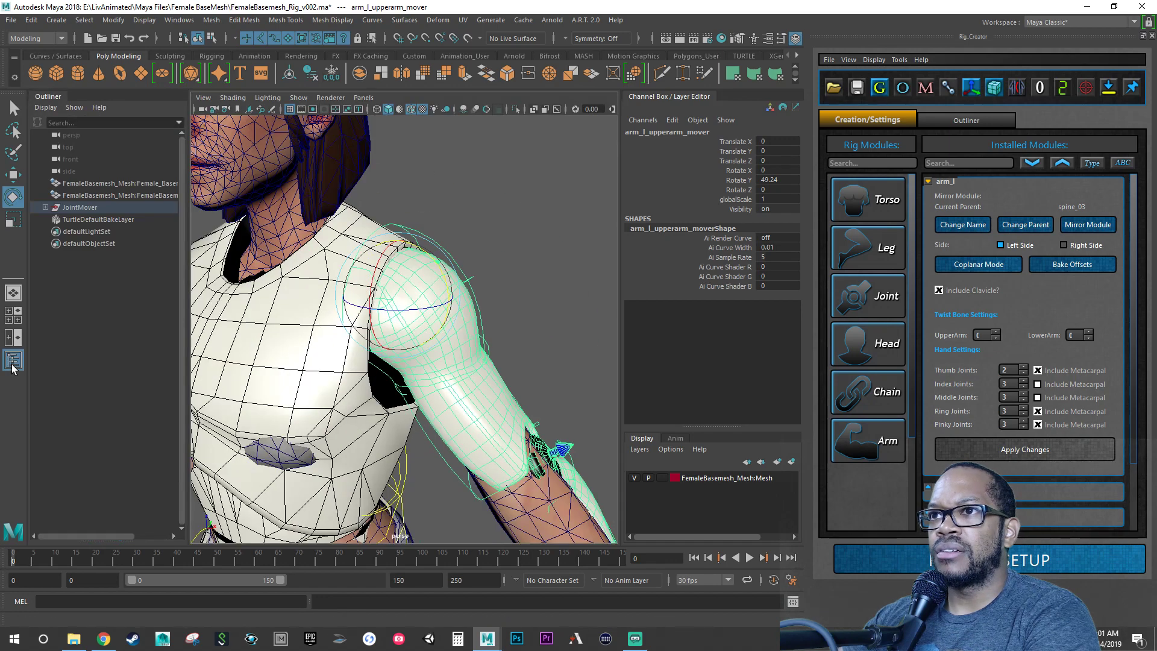
click(13, 364)
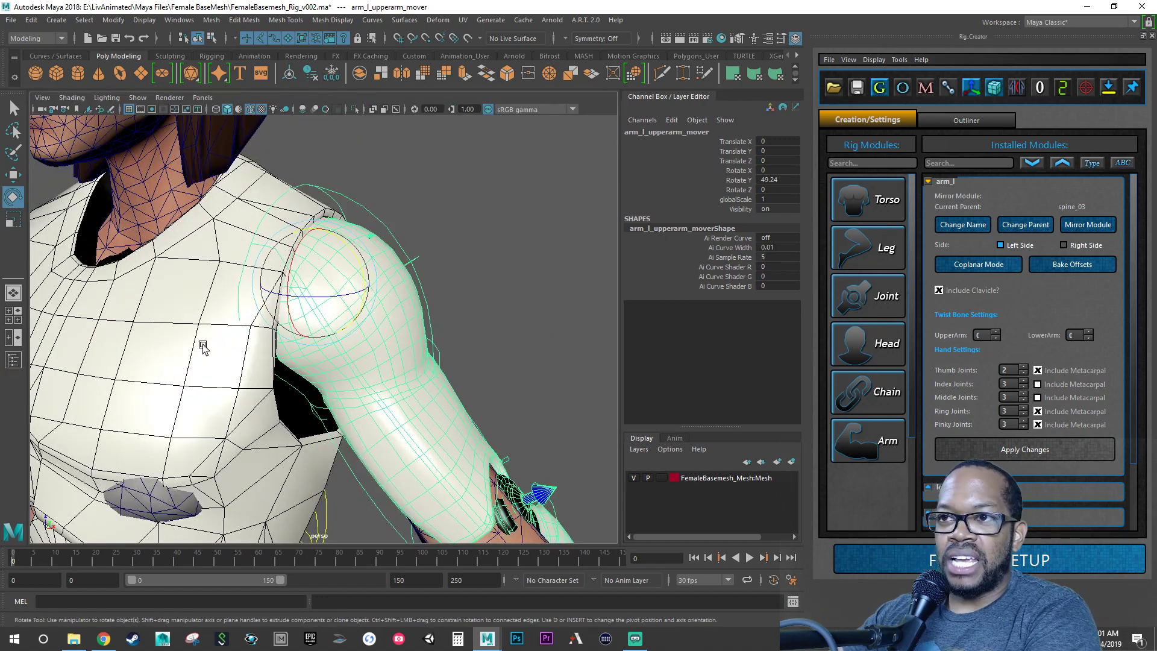
alt+drag(275, 349, 295, 295)
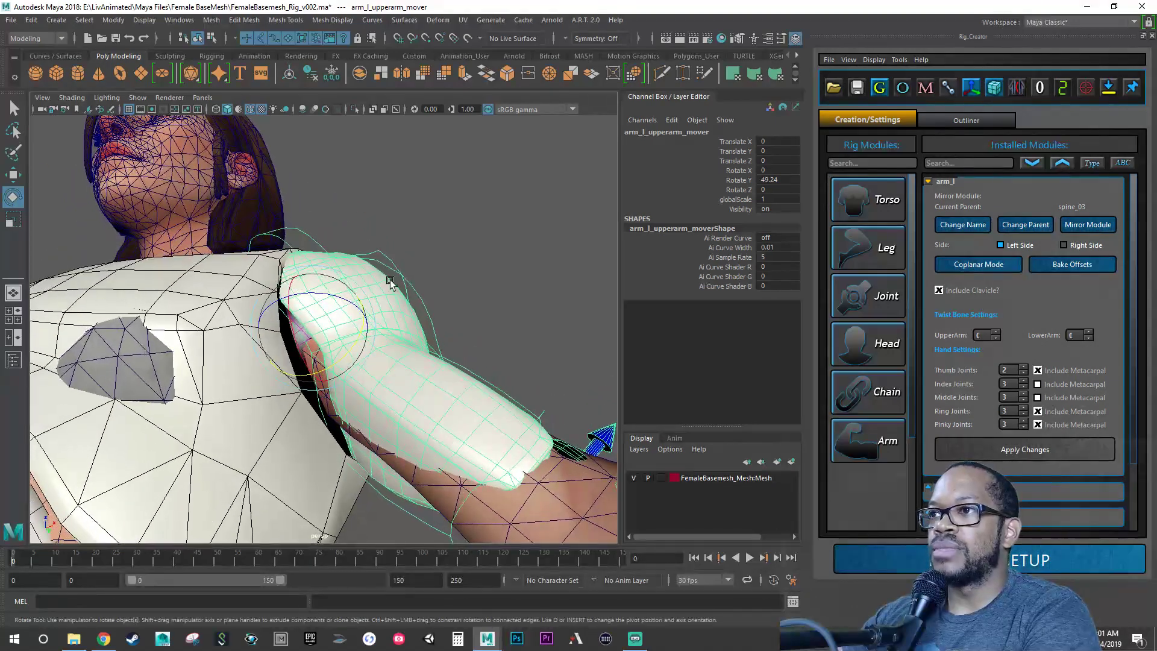
alt+right_drag(337, 285, 449, 292)
Step: Display the viewport in wireframe and select the arm_l clavicle mover
click(326, 322)
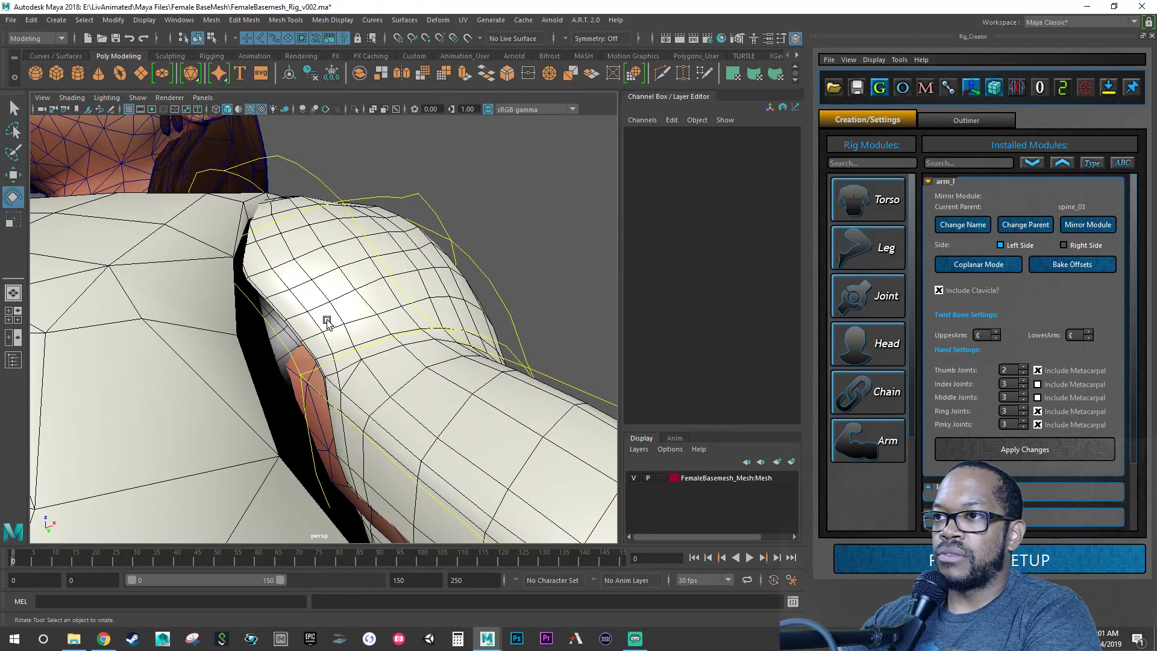
click(279, 354)
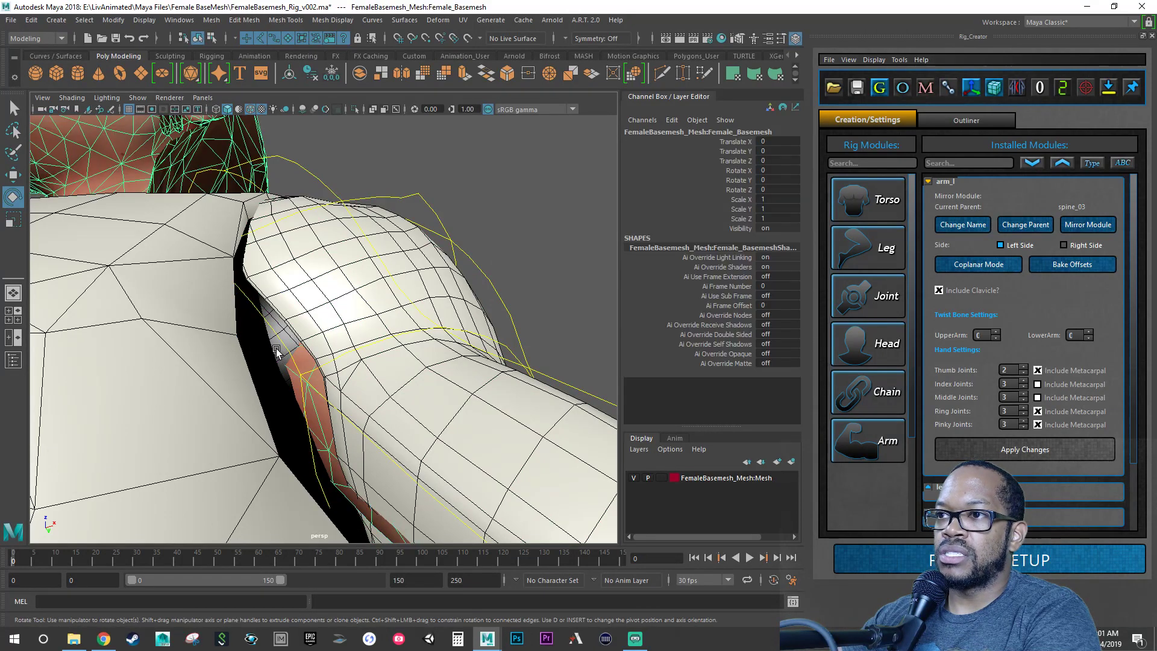
click(509, 259)
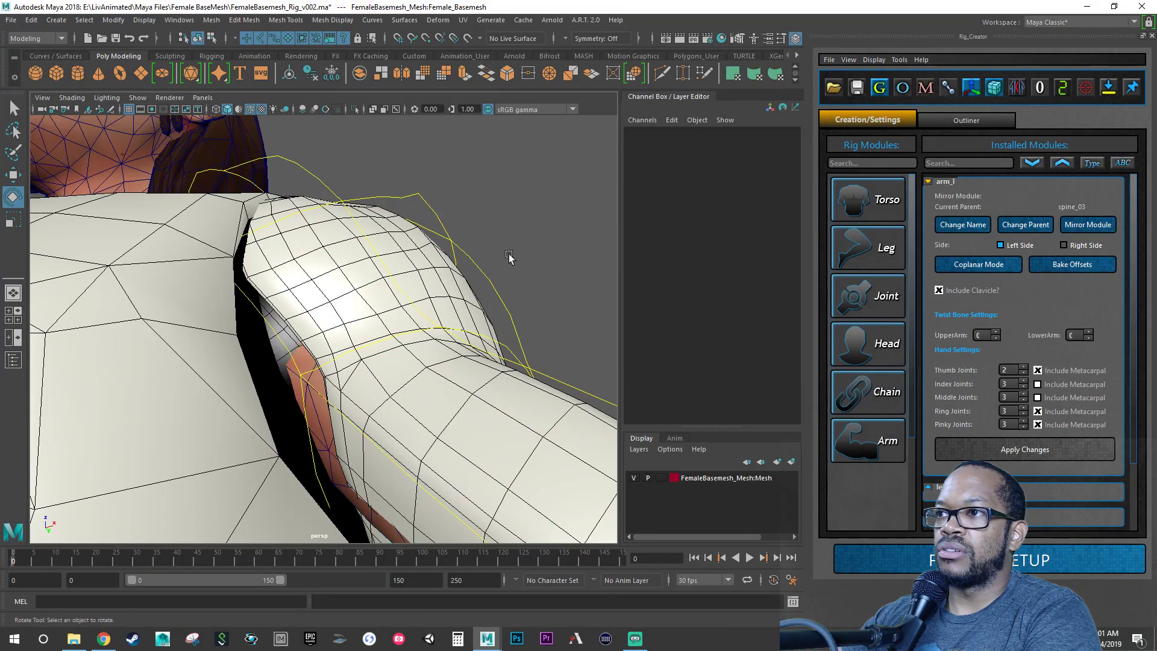
click(216, 110)
mouse_move(230, 260)
alt+mouse_down()
mouse_move(281, 345)
mouse_move(158, 331)
mouse_move(204, 317)
mouse_move(142, 359)
alt+mouse_up()
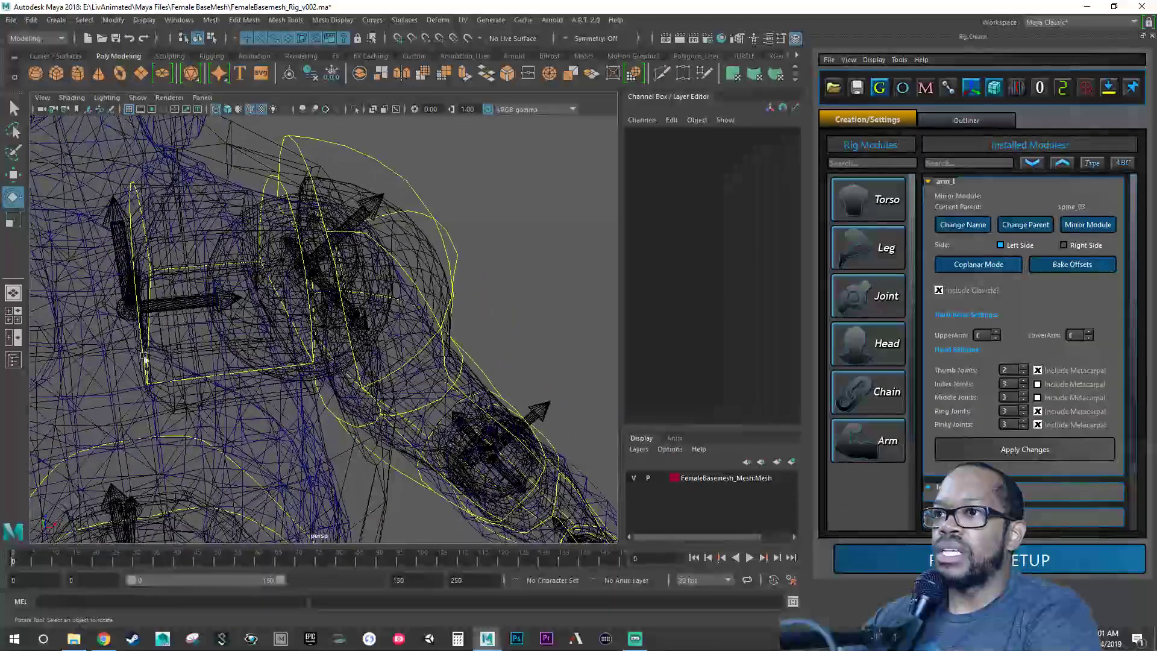
click(143, 362)
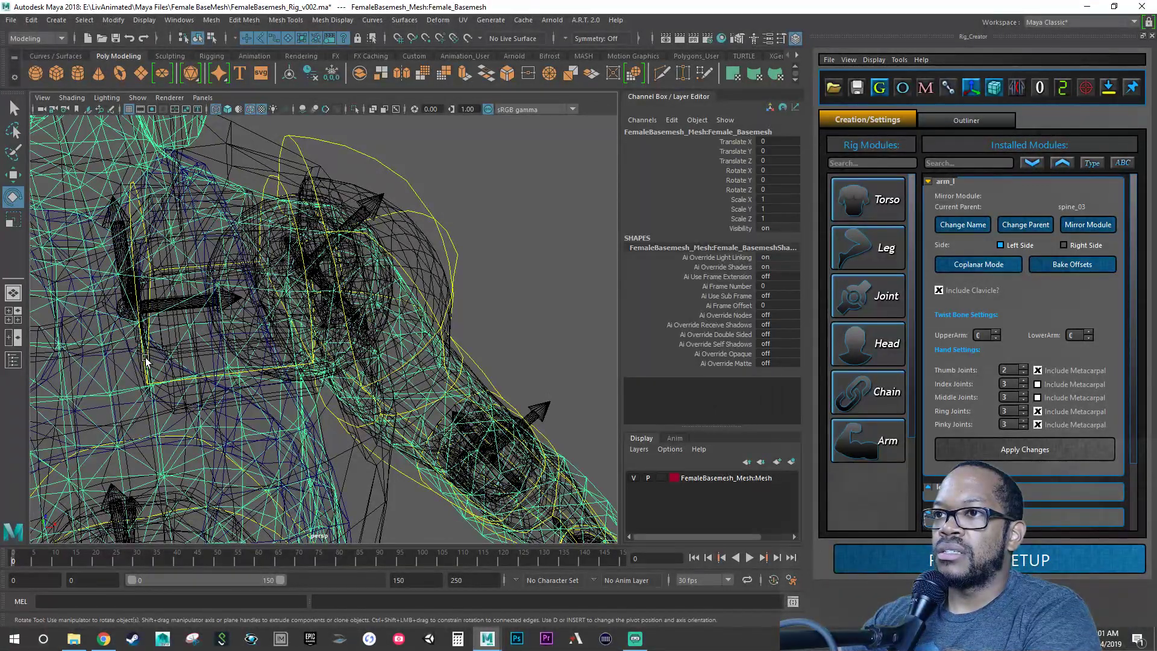
click(150, 295)
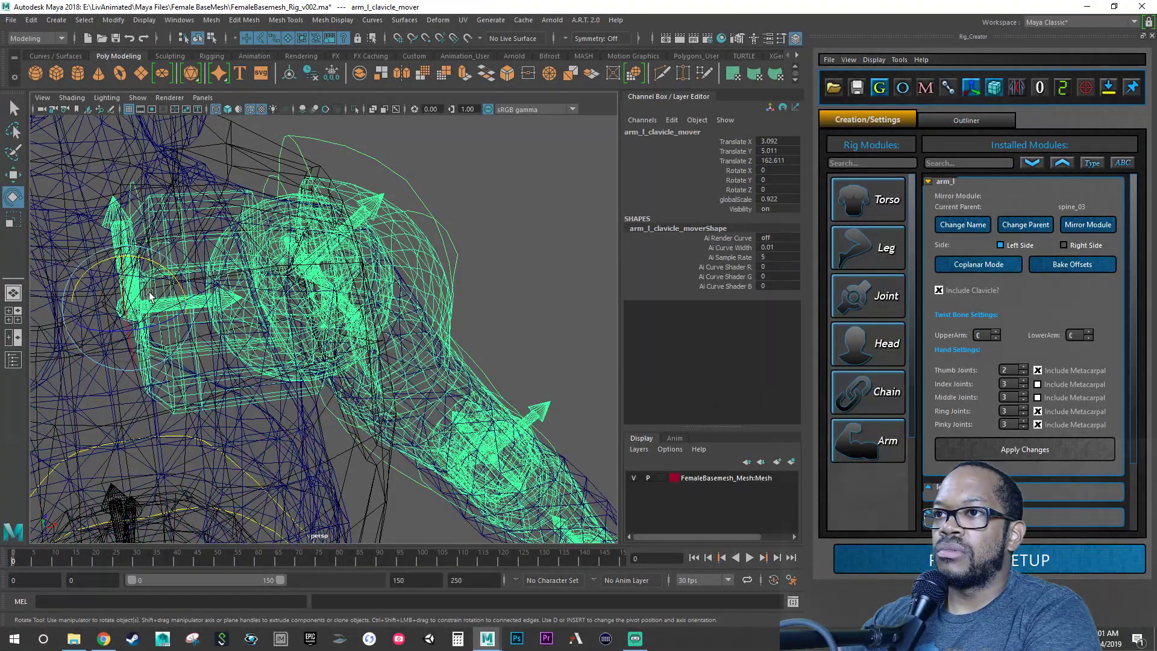
Step: Examine the arm_l clavicle and shoulder joints inside the mesh in wireframe, and return the viewport to shaded display
alt+drag(171, 334, 207, 329)
alt+right_drag(207, 328, 262, 317)
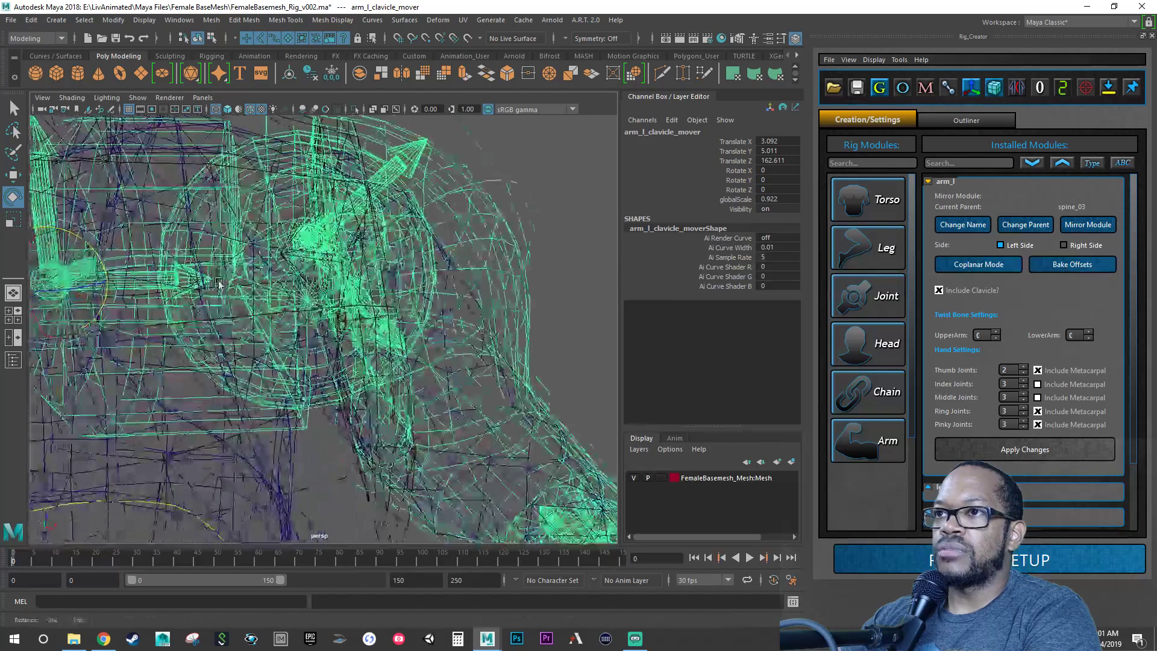
alt+middle_drag(262, 316, 350, 323)
alt+right_drag(350, 322, 314, 325)
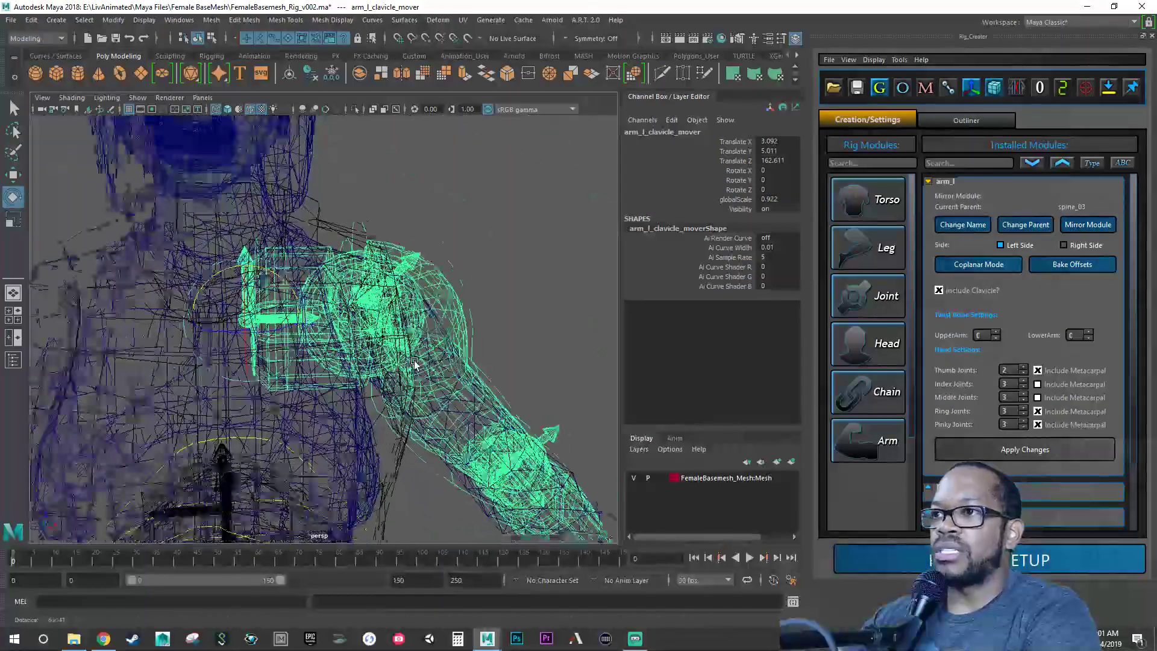
alt+drag(314, 326, 284, 291)
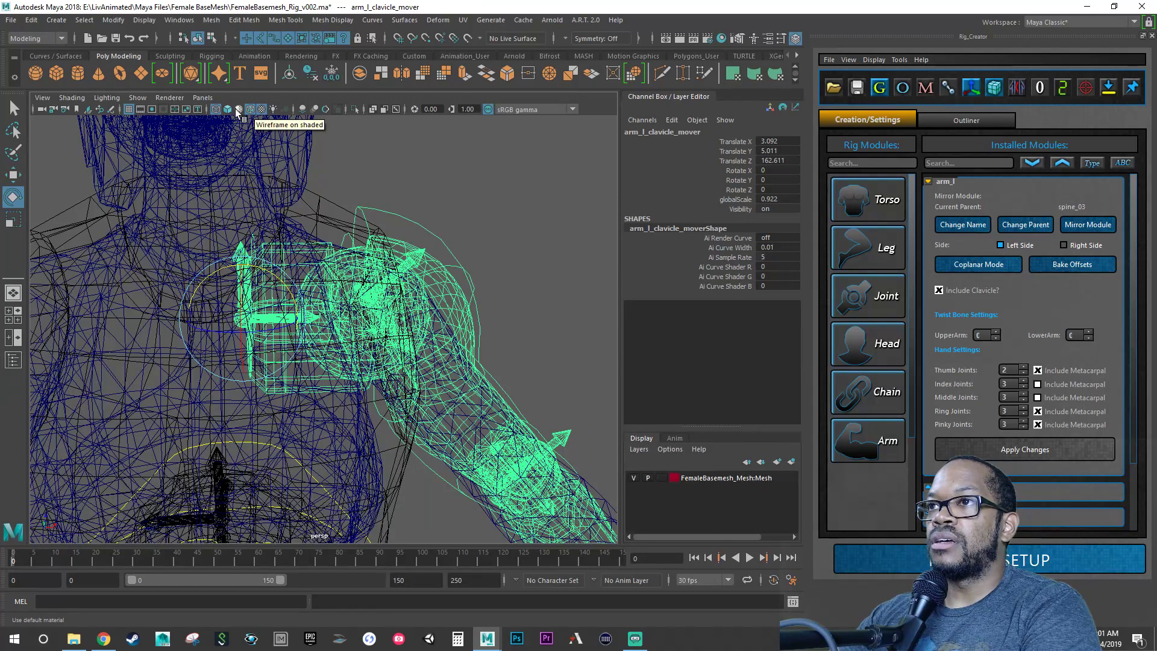
click(228, 111)
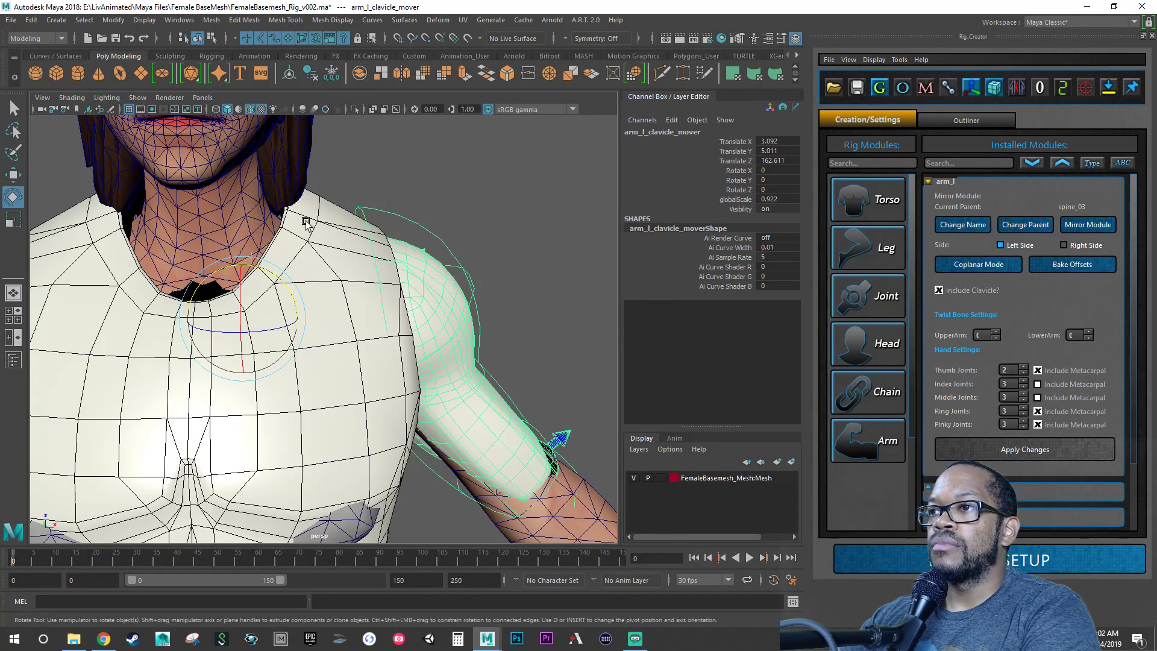
Step: Scale the arm_l clavicle mover up uniformly to a globalScale of about 0.972, fitting the arm's length to the mesh's elbow
alt+drag(331, 308, 294, 299)
key(r)
alt+middle_drag(446, 392, 423, 309)
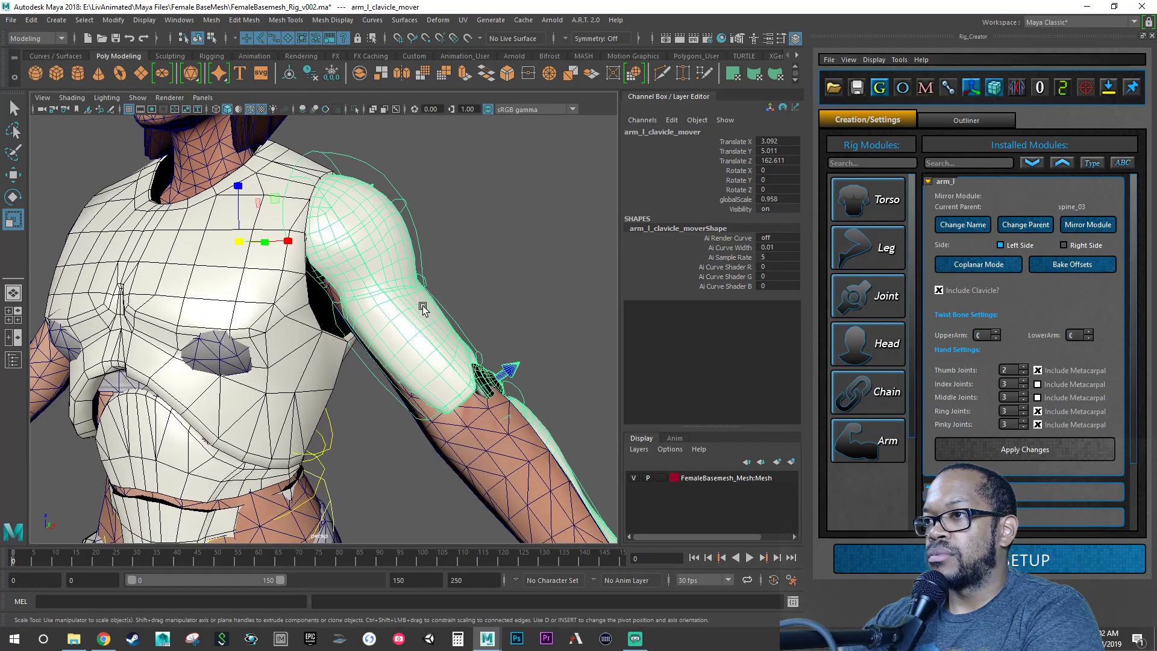
alt+drag(423, 310, 426, 319)
alt+middle_drag(426, 320, 327, 264)
alt+right_drag(327, 264, 369, 292)
alt+drag(369, 292, 343, 380)
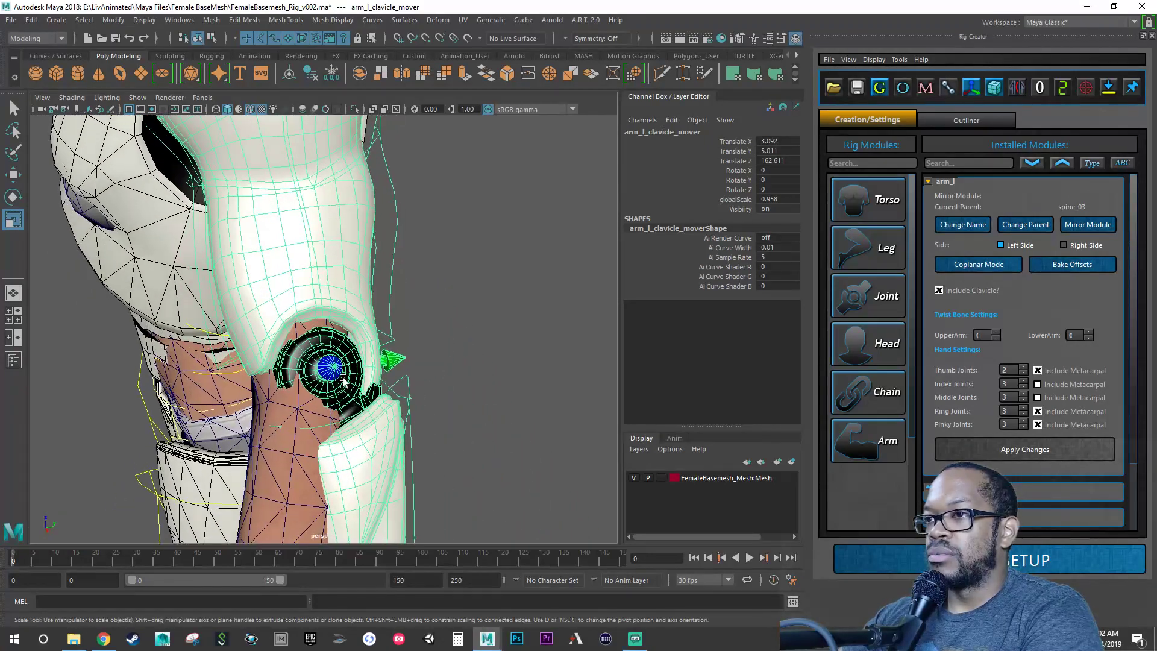
alt+right_drag(319, 364, 202, 353)
alt+middle_drag(287, 260, 329, 300)
drag(304, 180, 308, 178)
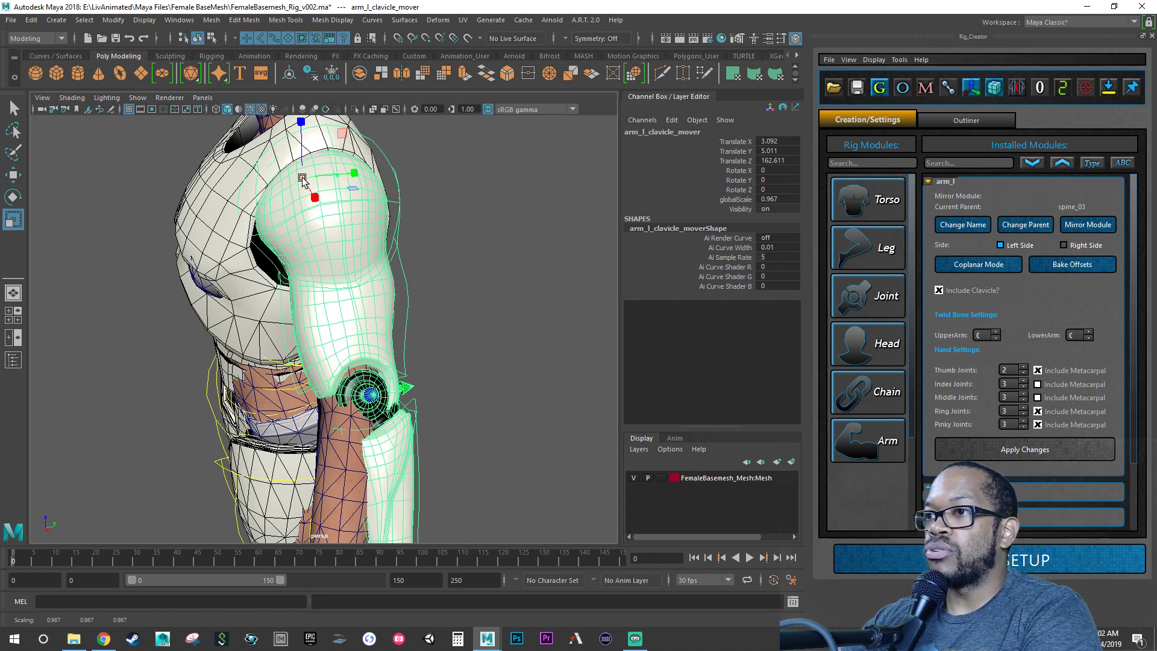
drag(302, 177, 304, 177)
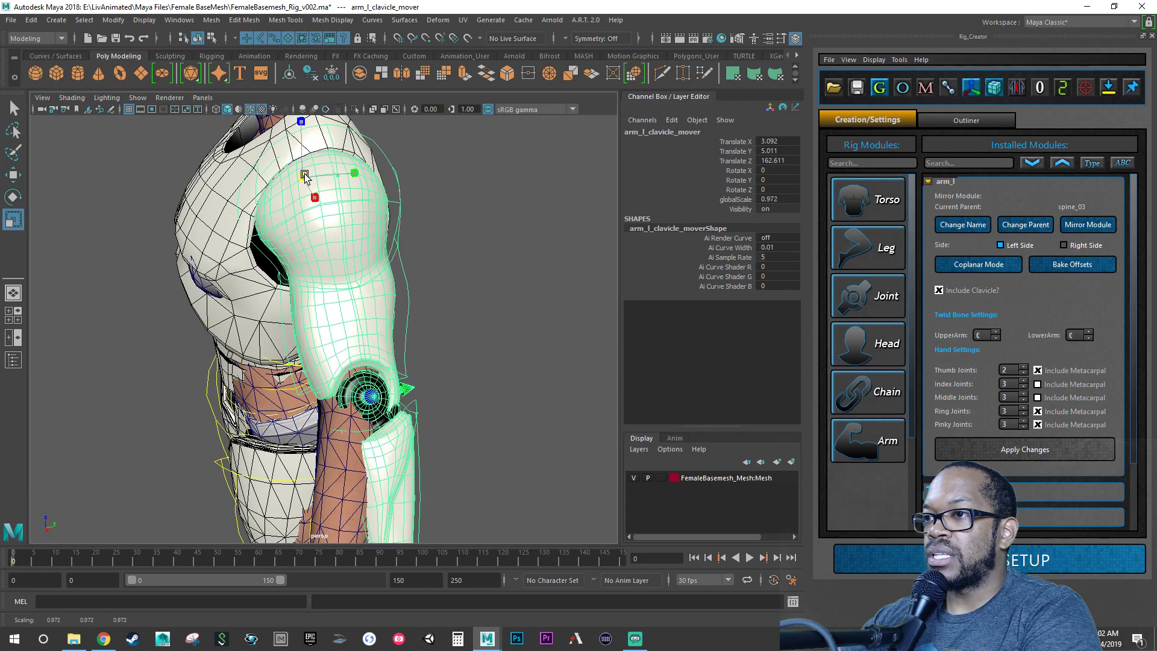
Step: Examine the arm_l forearm and hand from the side against the mesh's lower arm and hand
scroll(355, 283, up, 1)
alt+drag(355, 283, 392, 186)
alt+right_drag(392, 186, 331, 184)
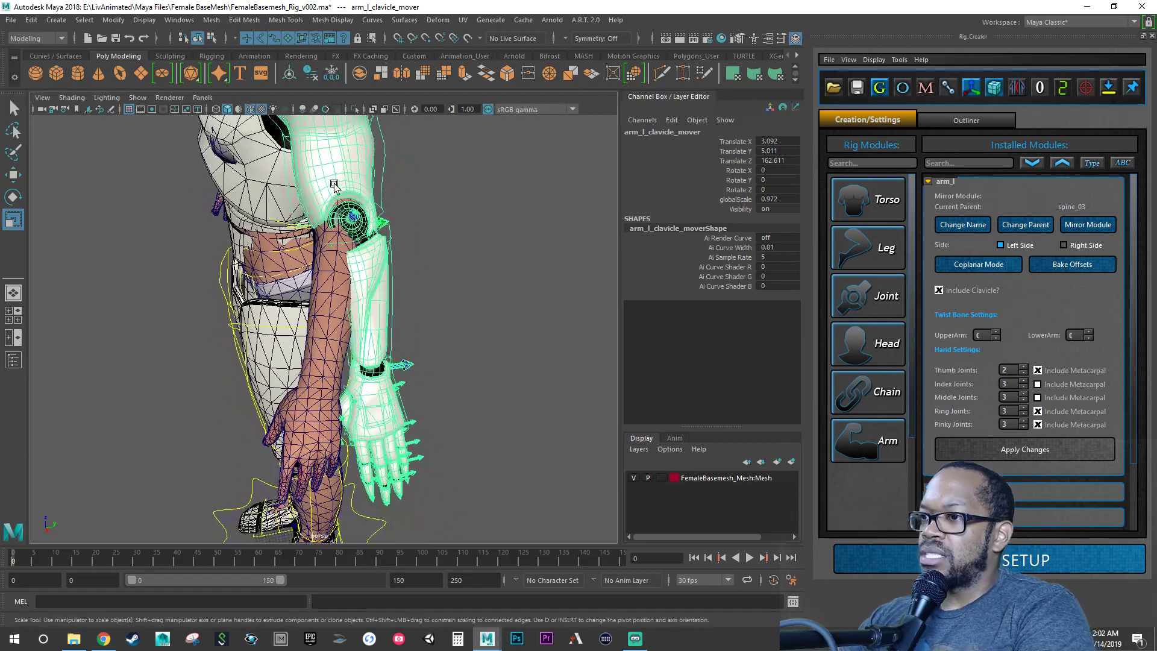
alt+middle_drag(331, 184, 324, 222)
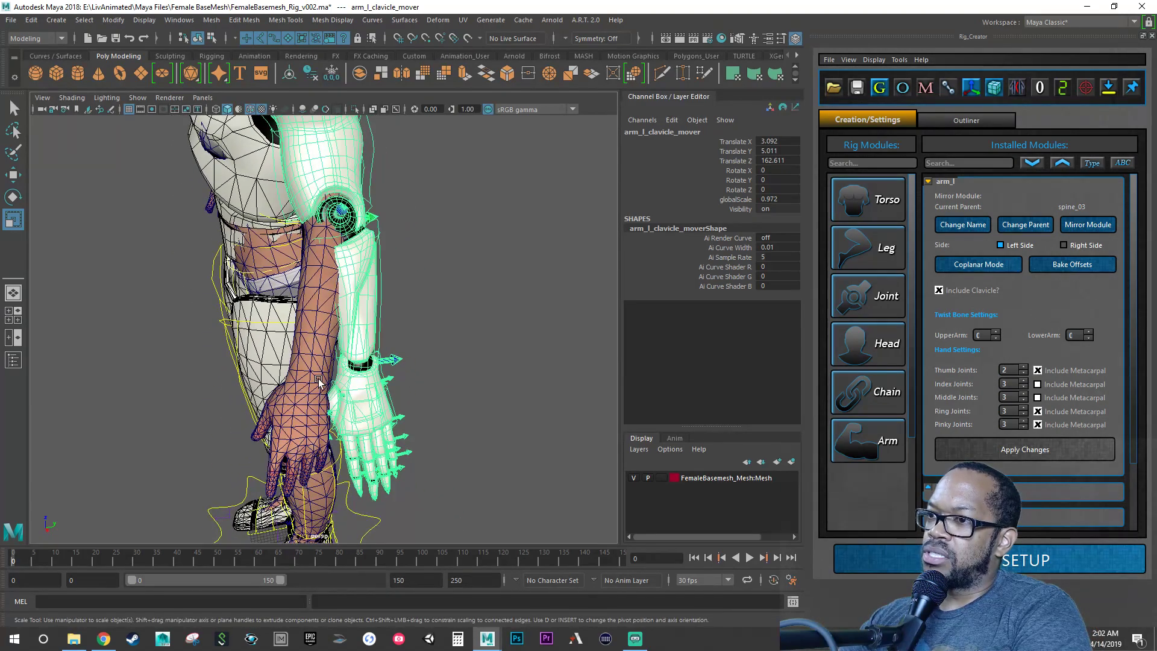
mouse_move(318, 396)
alt+mouse_down()
mouse_move(330, 399)
mouse_move(313, 401)
alt+mouse_up()
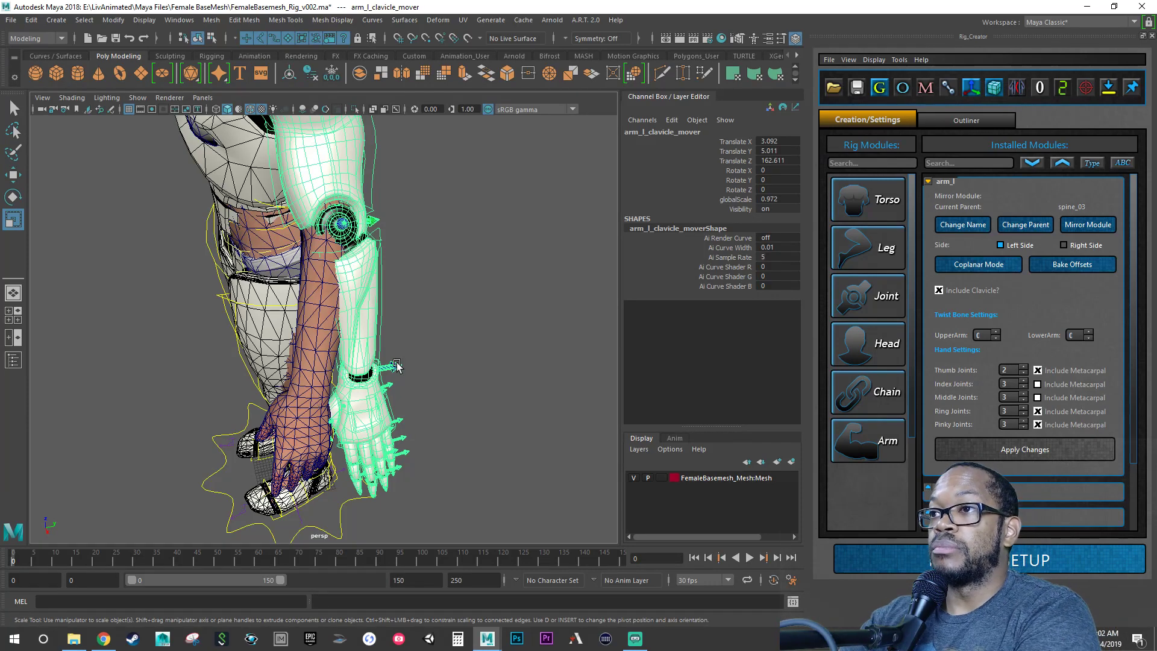
alt+right_drag(425, 294, 359, 211)
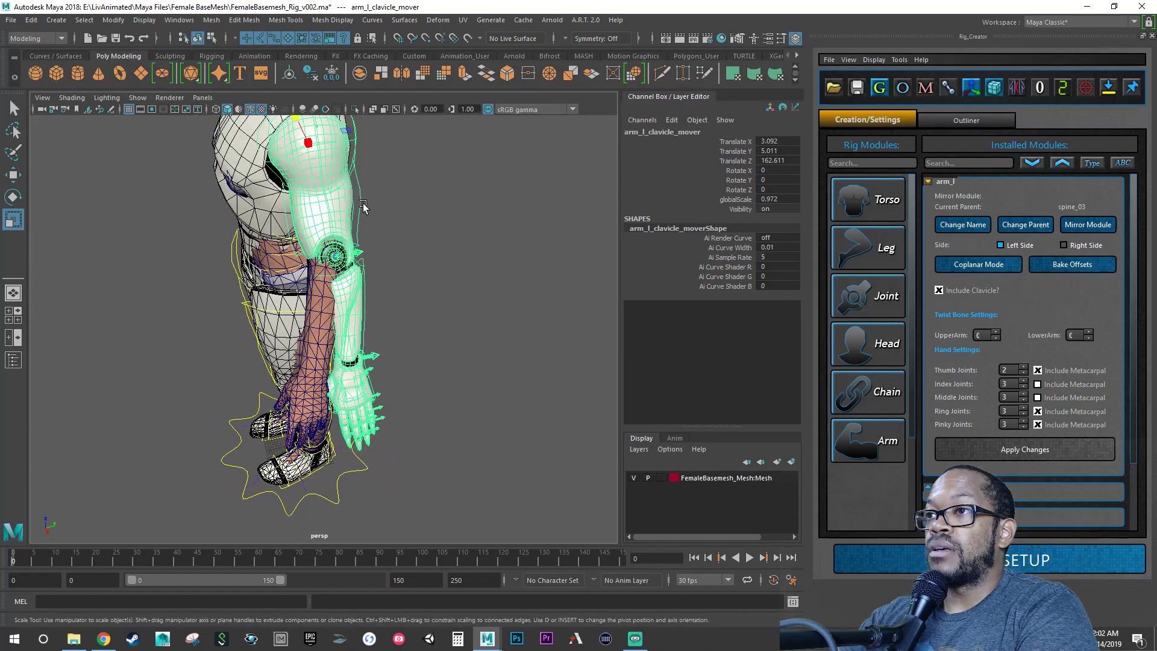
Step: Select the arm_l upper arm mover and set the Rotate tool's axis orientation to Object
click(363, 207)
key(w)
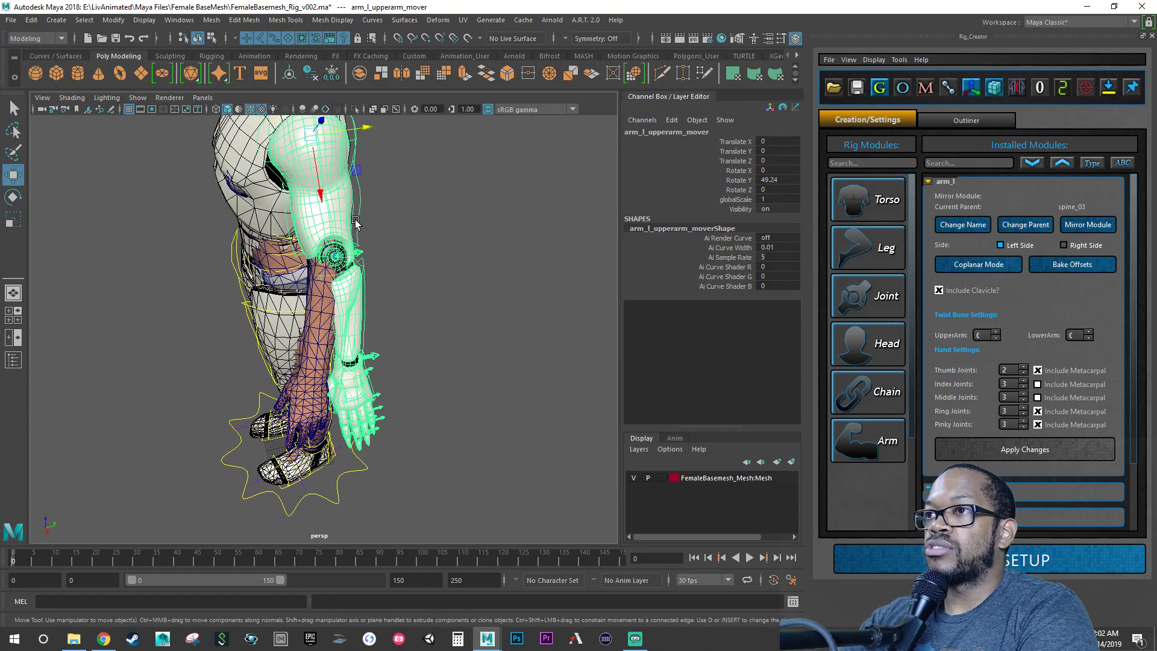
key(e)
alt+drag(331, 217, 407, 202)
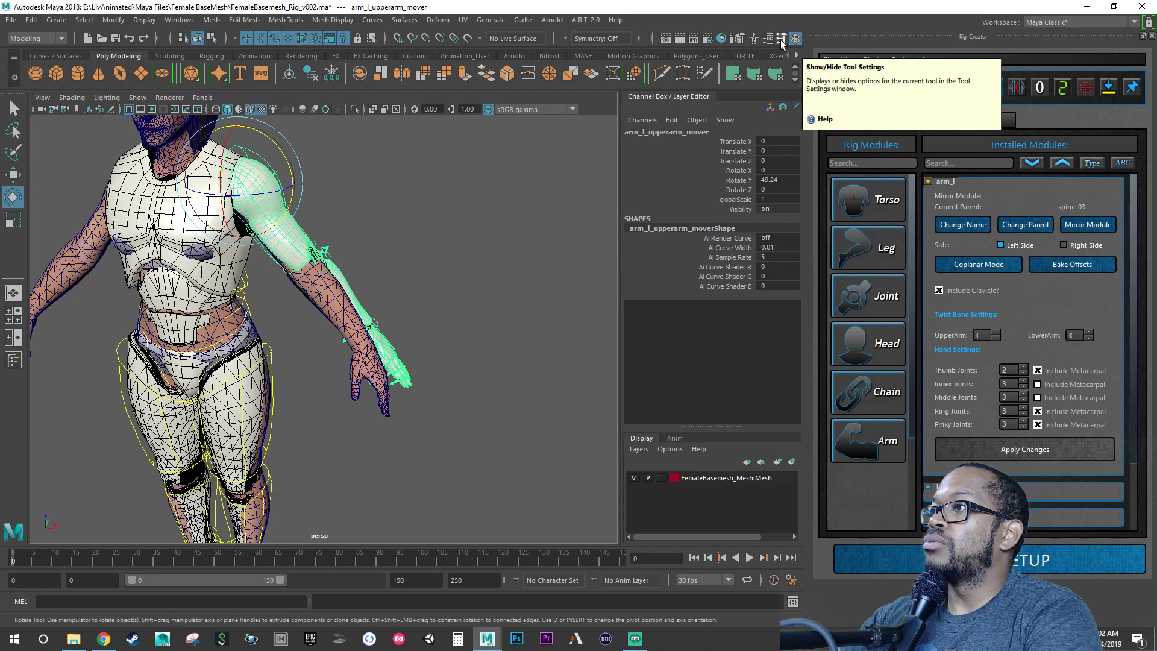
click(781, 40)
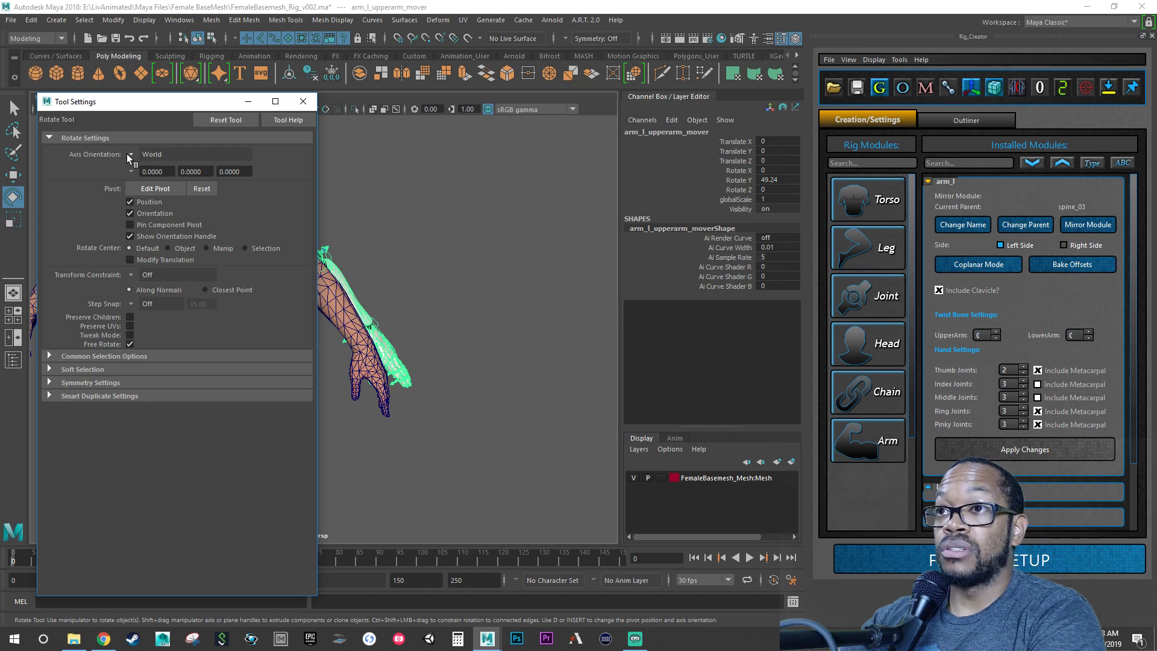
click(130, 154)
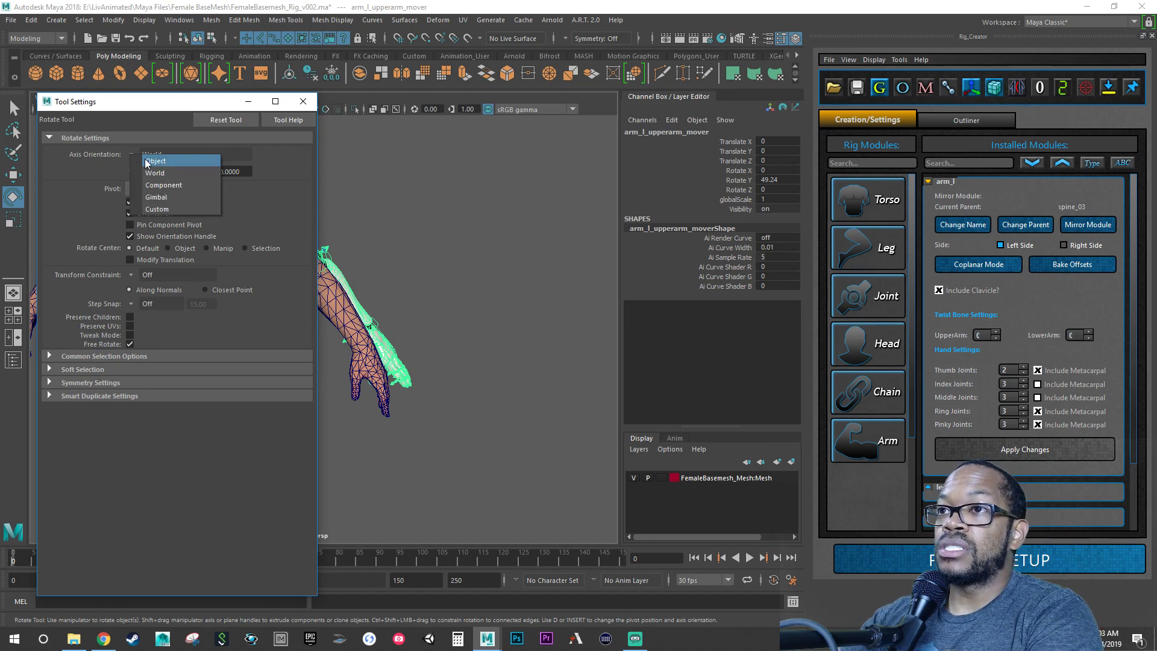
click(149, 161)
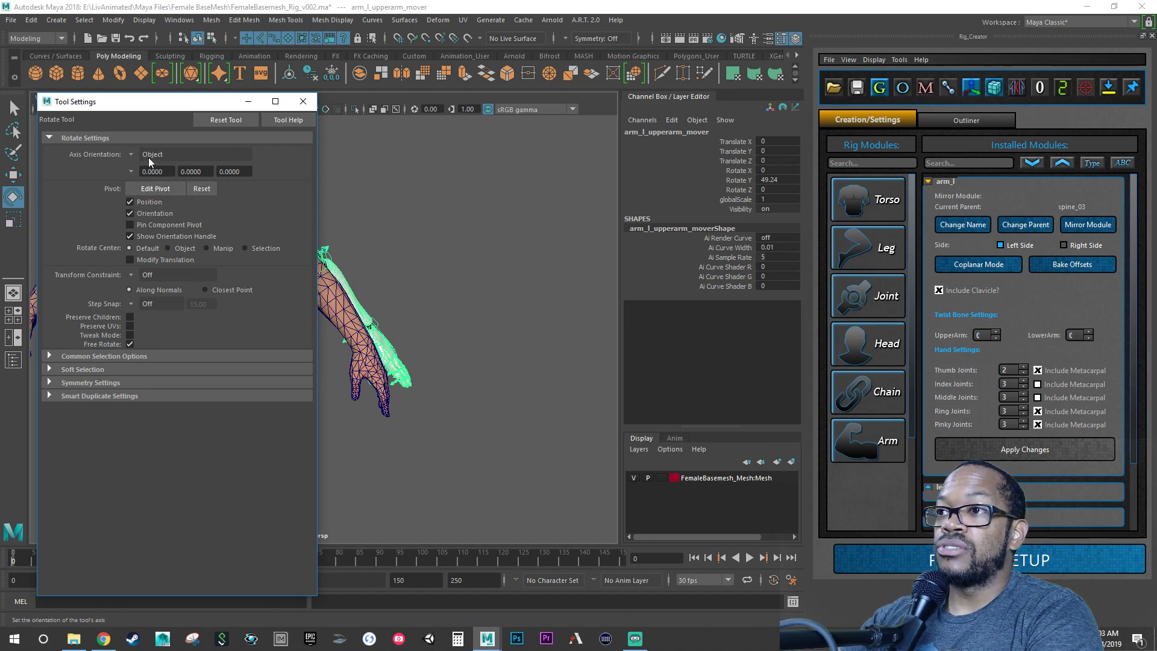
click(307, 102)
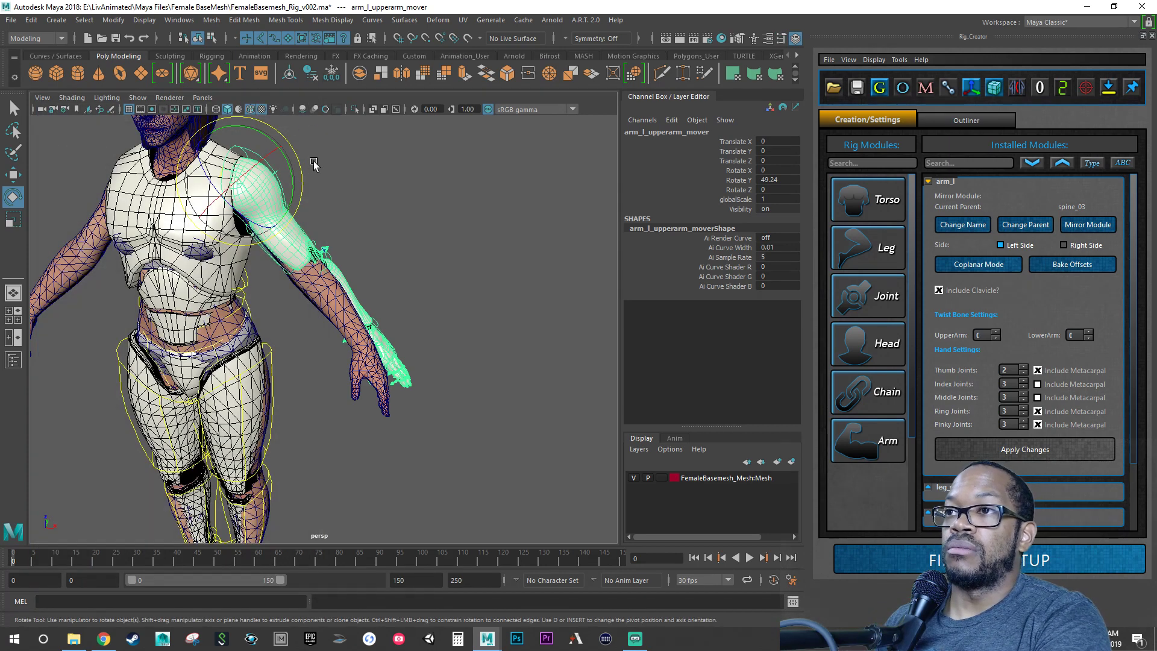
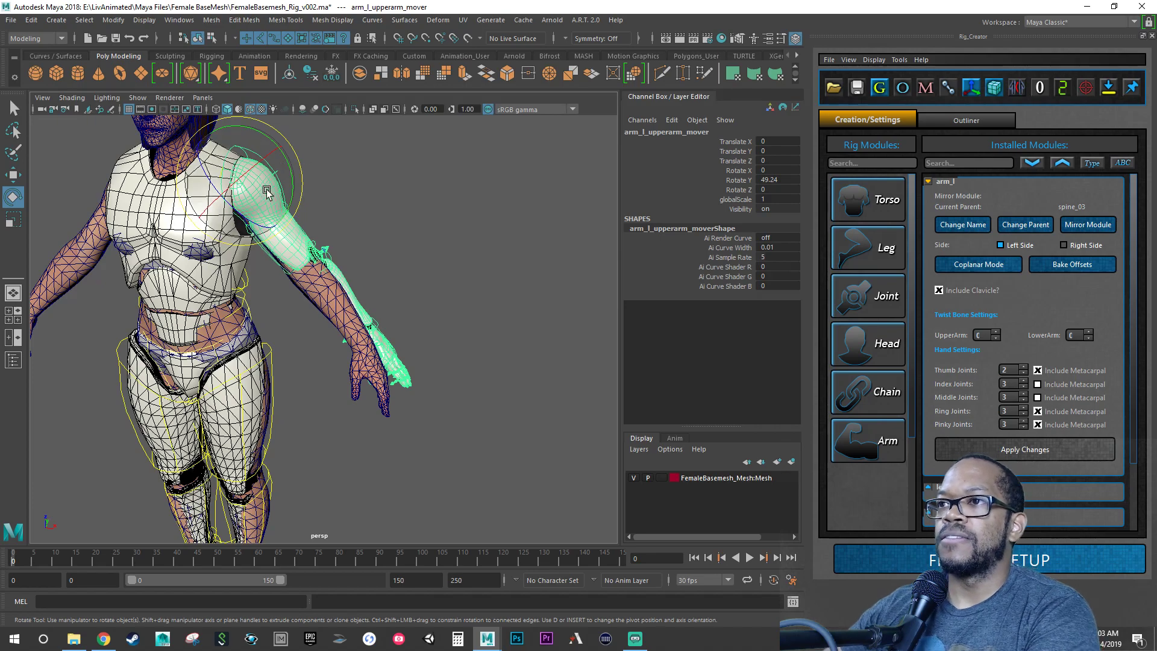
Step: Rotate the arm_l upper arm mover slightly further down to about 50.4 degrees in Y
alt+right_drag(224, 187, 304, 206)
alt+drag(304, 206, 320, 194)
alt+middle_drag(320, 194, 293, 217)
drag(287, 211, 288, 214)
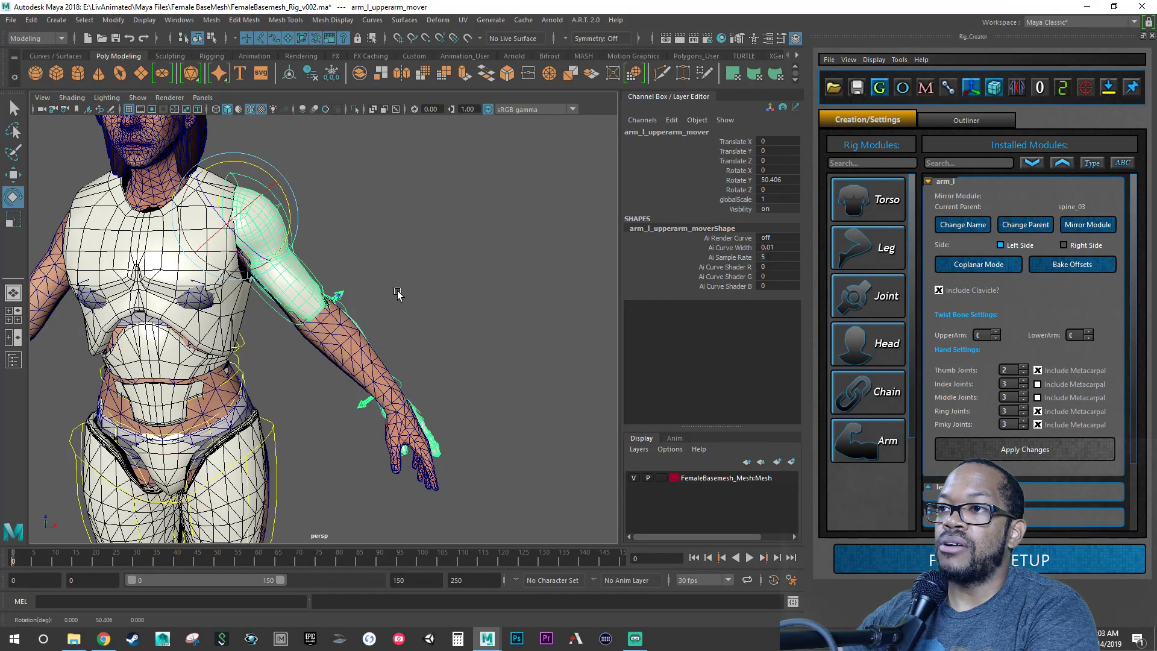
Step: From the side, swing the arm_l upper arm mover forward to about X -2.1, Y 50.4, Z -2.8 degrees
alt+drag(398, 294, 256, 265)
alt+right_drag(271, 259, 347, 247)
alt+middle_drag(364, 236, 404, 290)
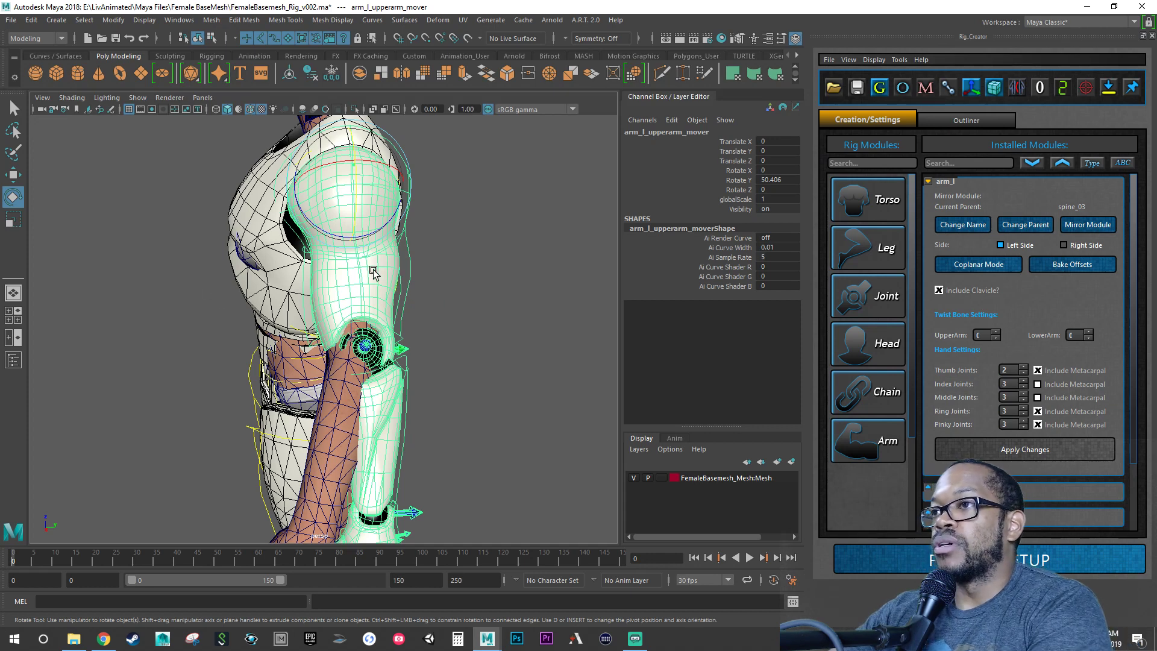
drag(380, 227, 373, 285)
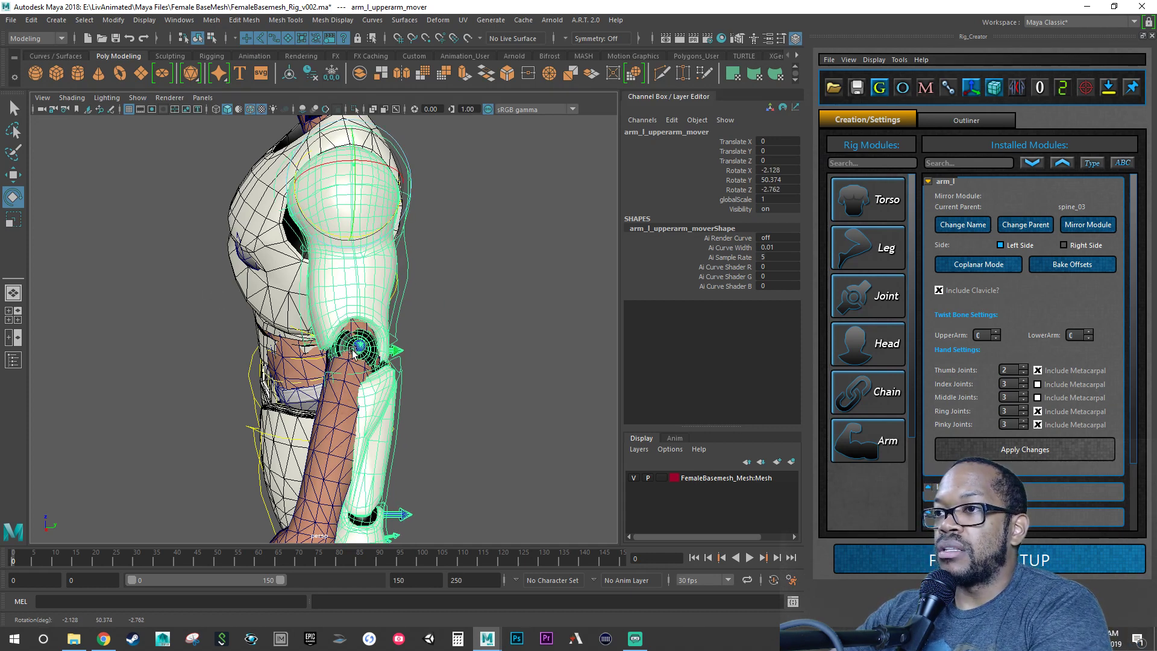
Step: Rotate the arm_l upper arm mover slightly further down to about 51 degrees in Y, and save the scene
scroll(333, 349, up, 5)
scroll(340, 243, up, 5)
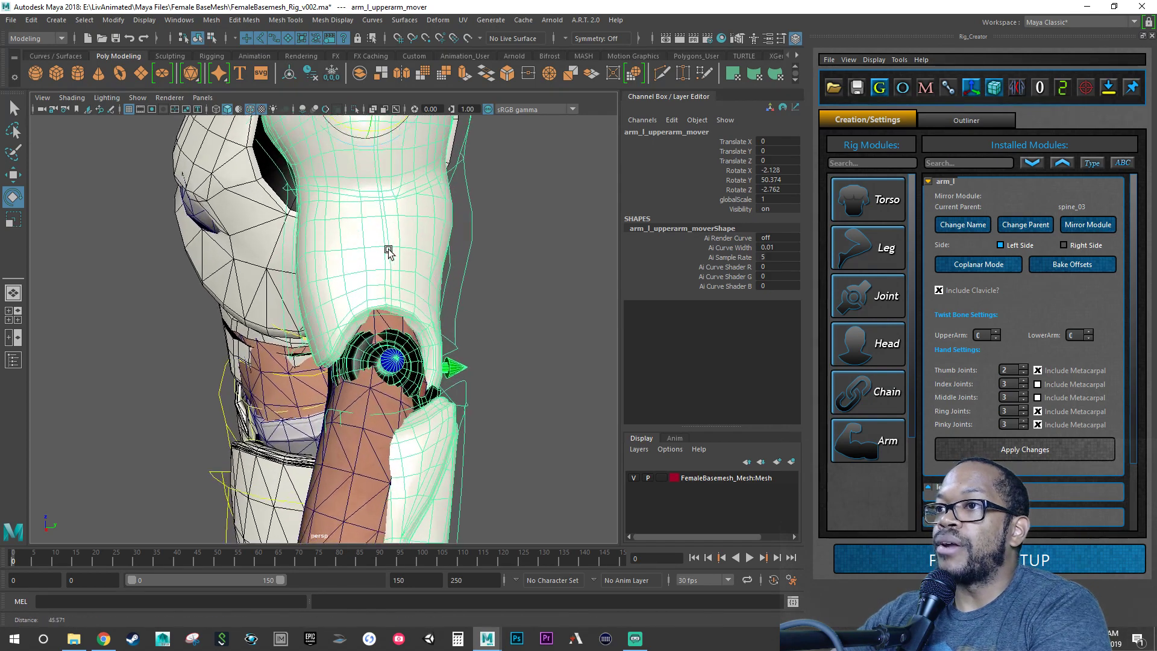
scroll(385, 182, down, 2)
drag(385, 158, 385, 159)
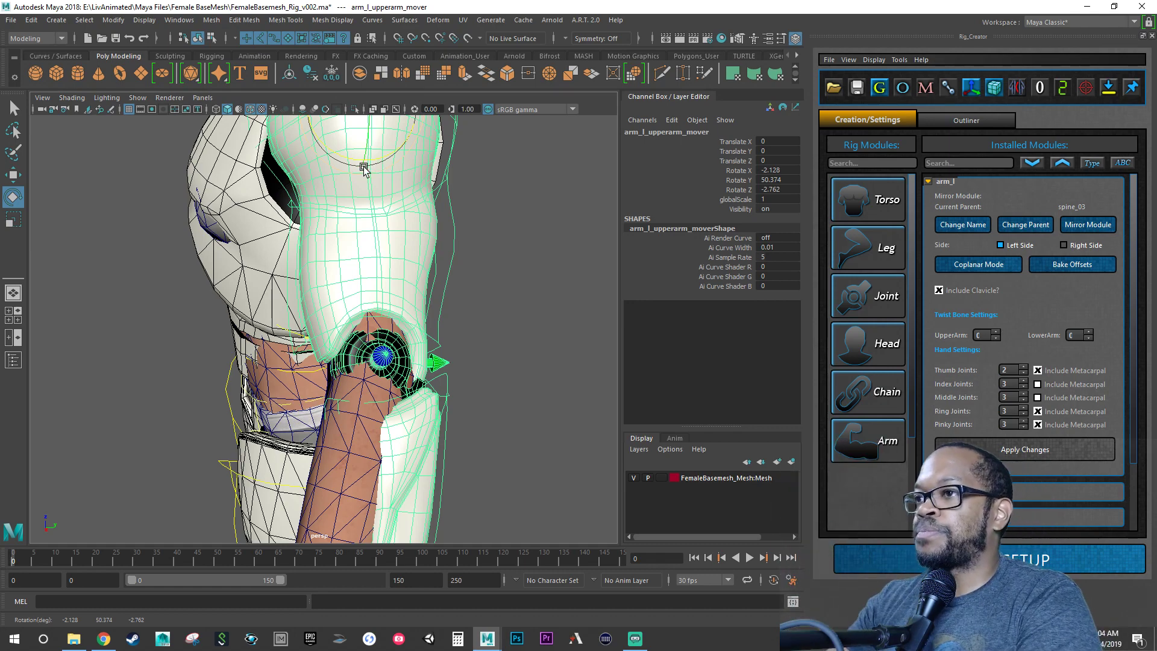
alt+drag(356, 326, 364, 299)
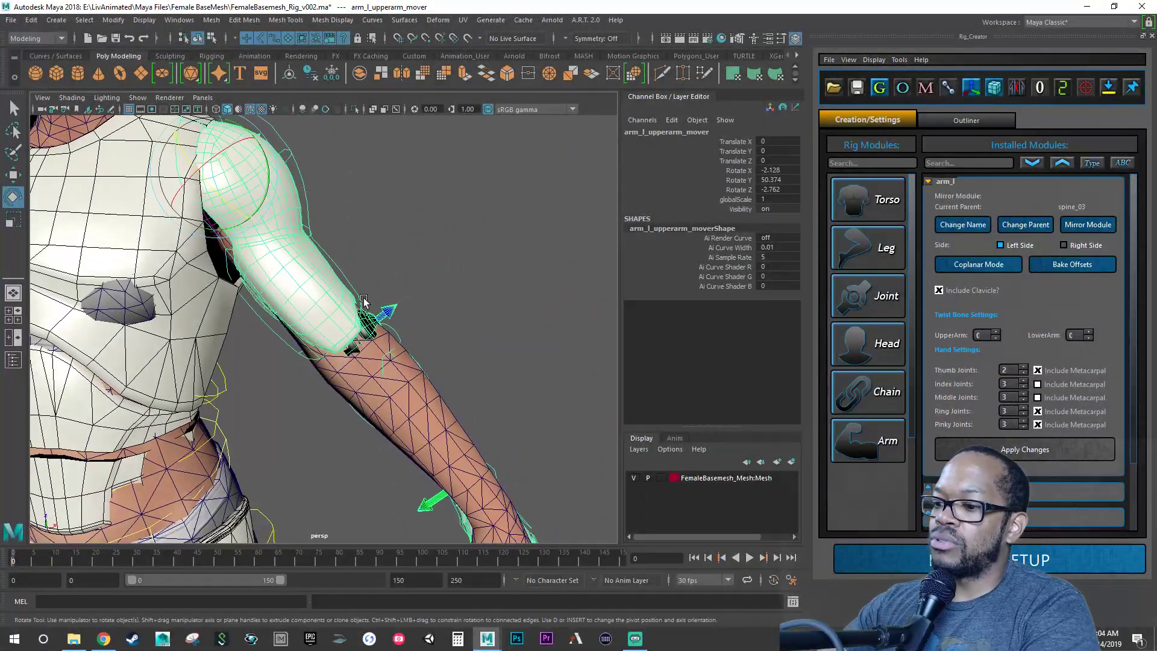
drag(269, 179, 269, 182)
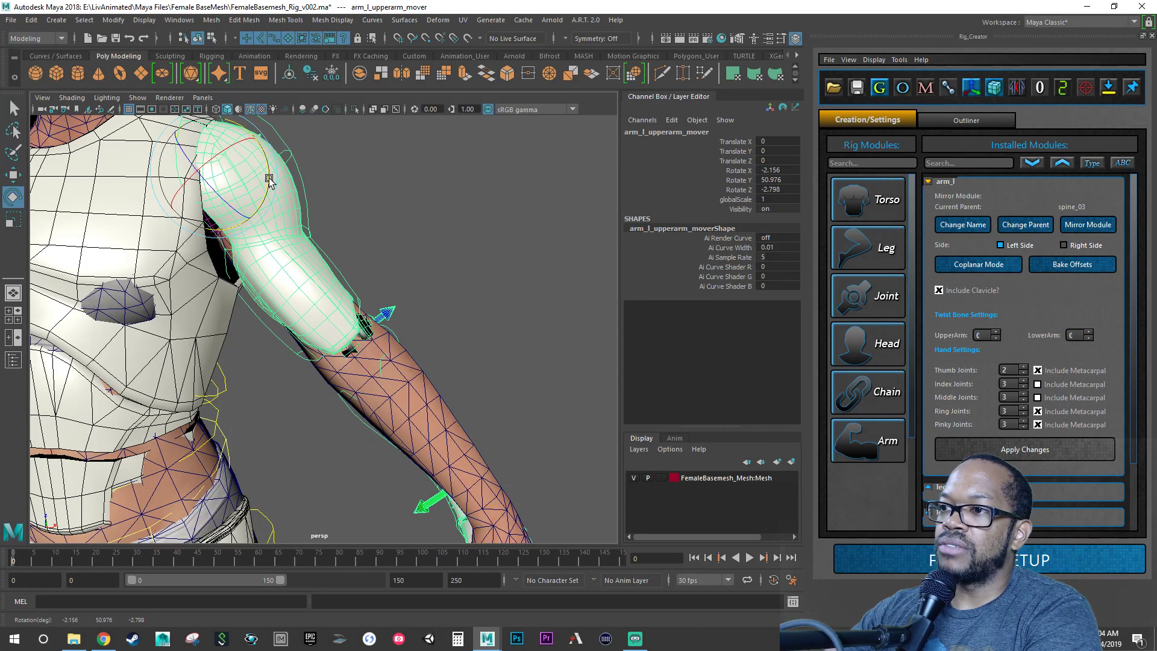
alt+drag(339, 264, 350, 318)
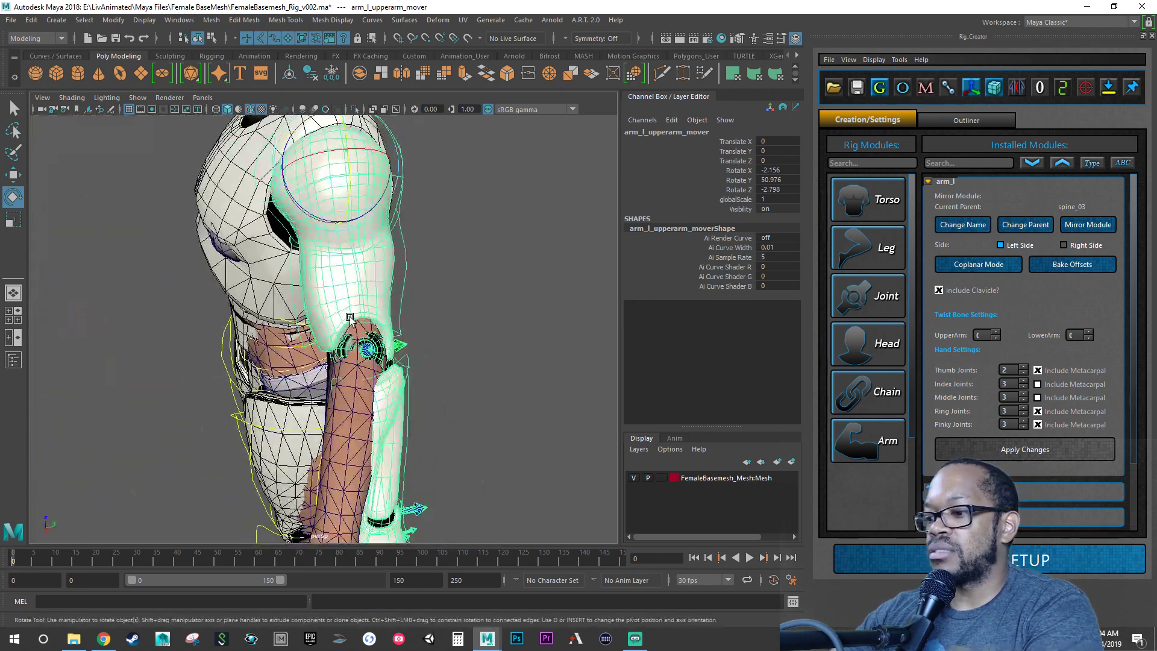
key(q)
key(ctrl+s)
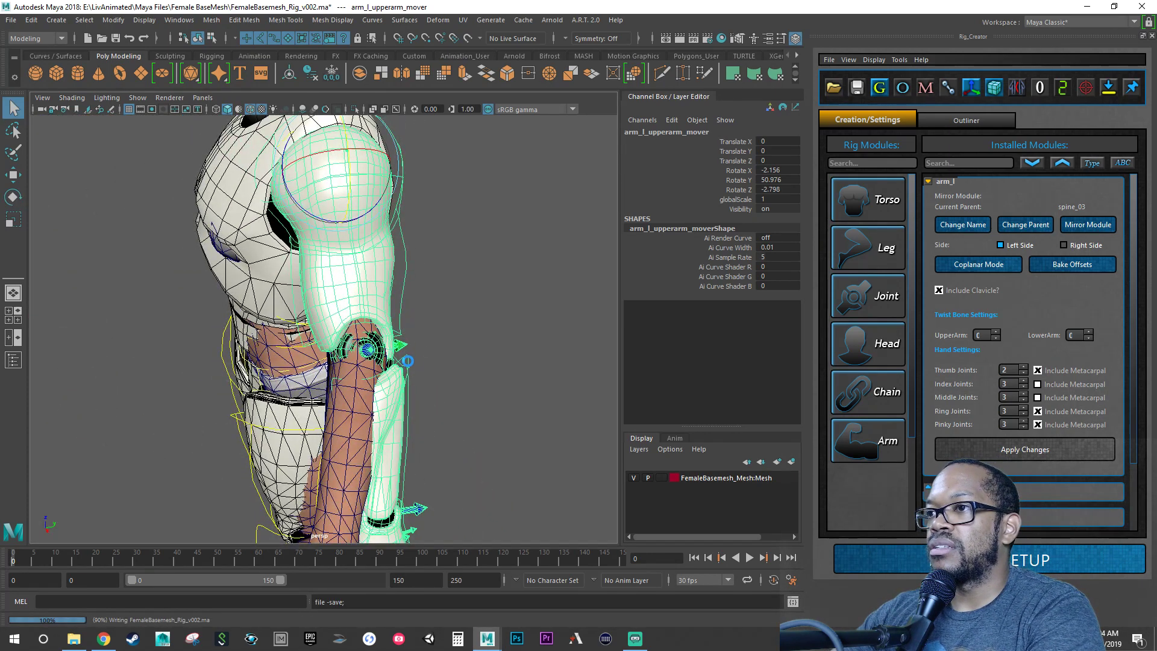
Step: Bend the arm_l lower arm mover to about -15.1 degrees in Z and raise the upper arm mover to about 49.2 degrees in Y
click(407, 360)
key(e)
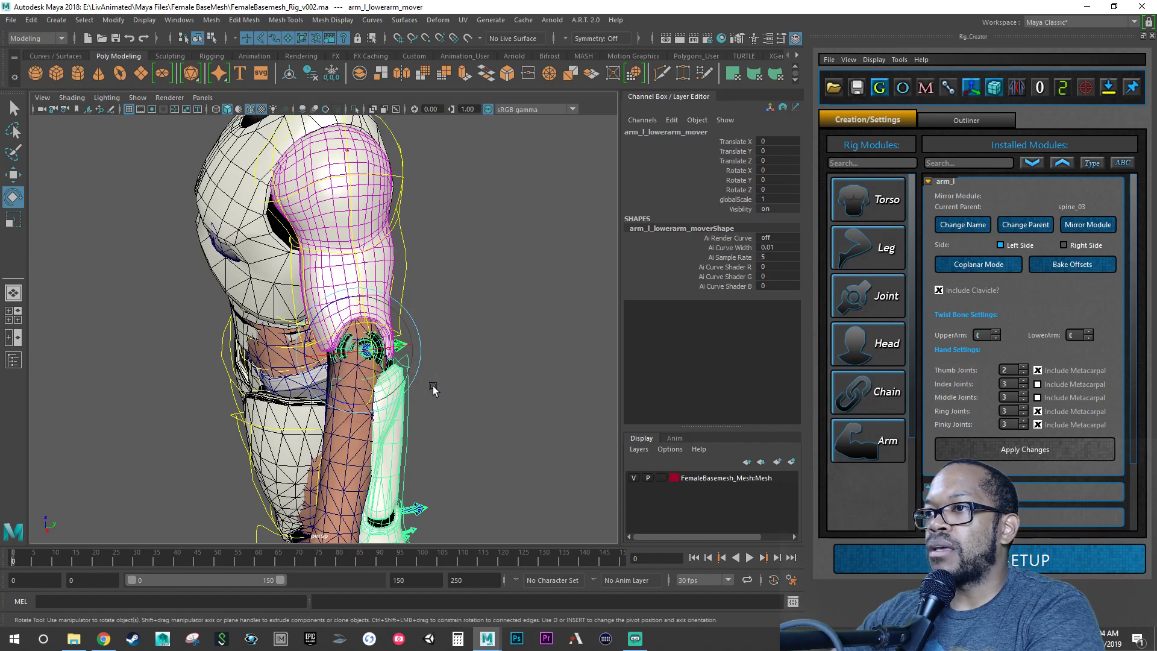
alt+drag(433, 388, 472, 377)
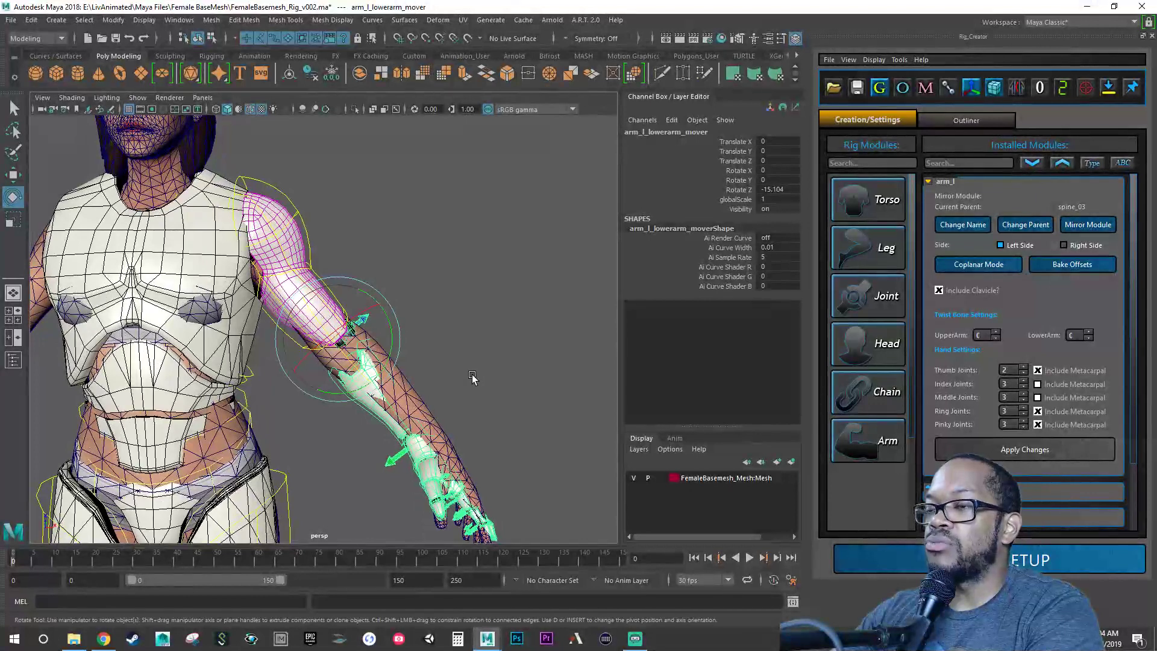
click(306, 220)
drag(300, 218, 300, 218)
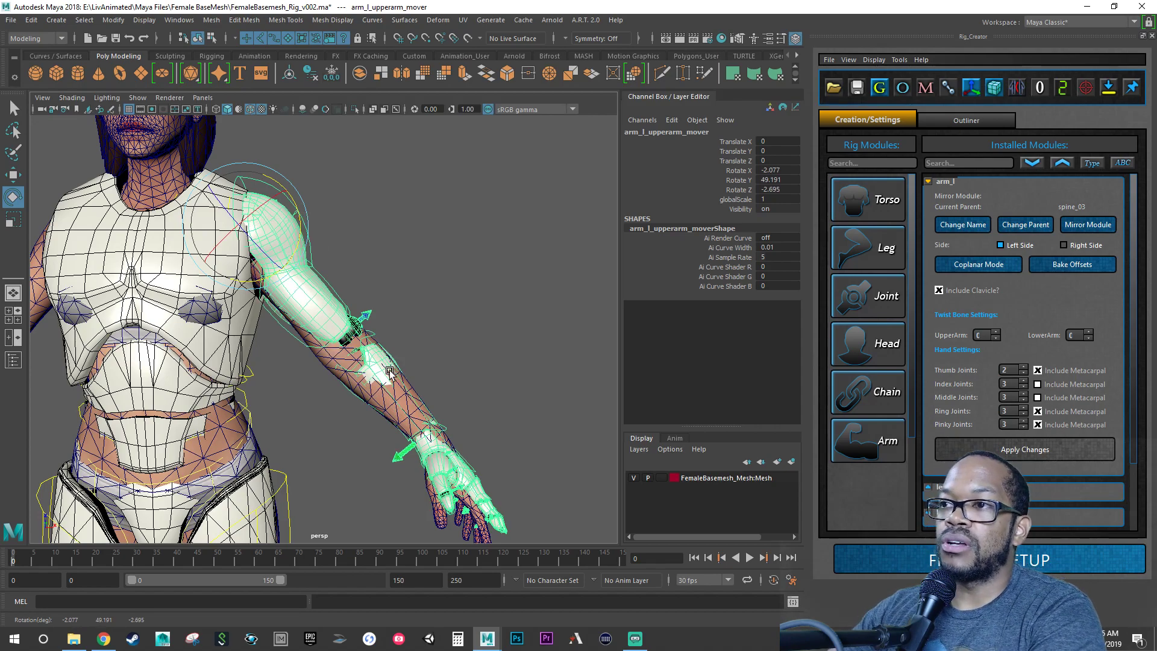
Step: Rotate the arm_l hand mover to about 5.2 degrees in Z so it follows the mesh's hand
alt+drag(397, 372, 275, 387)
alt+right_drag(275, 387, 244, 381)
alt+middle_drag(289, 389, 298, 319)
alt+right_drag(299, 320, 360, 356)
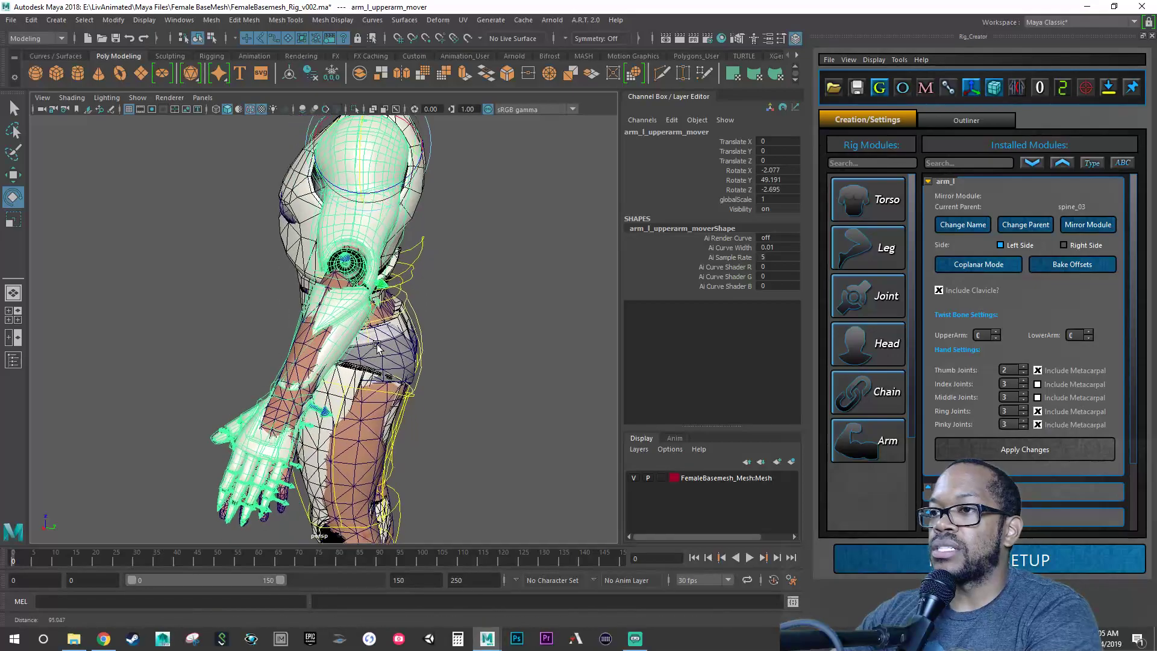
alt+middle_drag(361, 355, 363, 281)
alt+drag(363, 282, 441, 305)
alt+right_drag(392, 319, 502, 317)
alt+drag(502, 316, 431, 313)
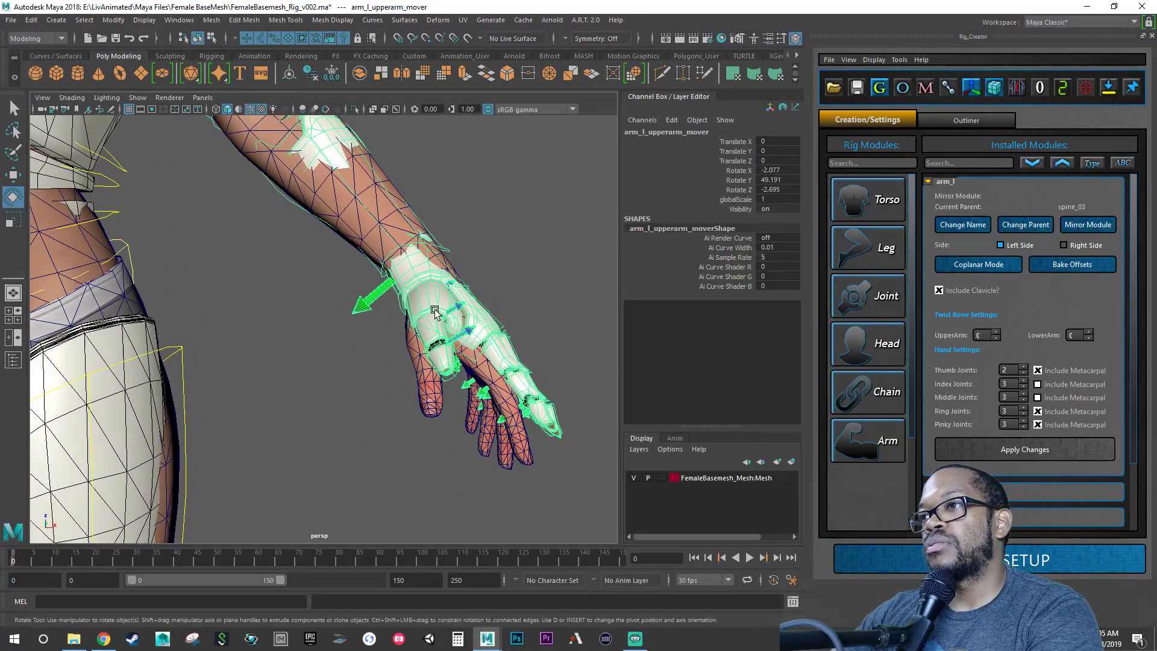
click(469, 291)
drag(470, 281, 376, 287)
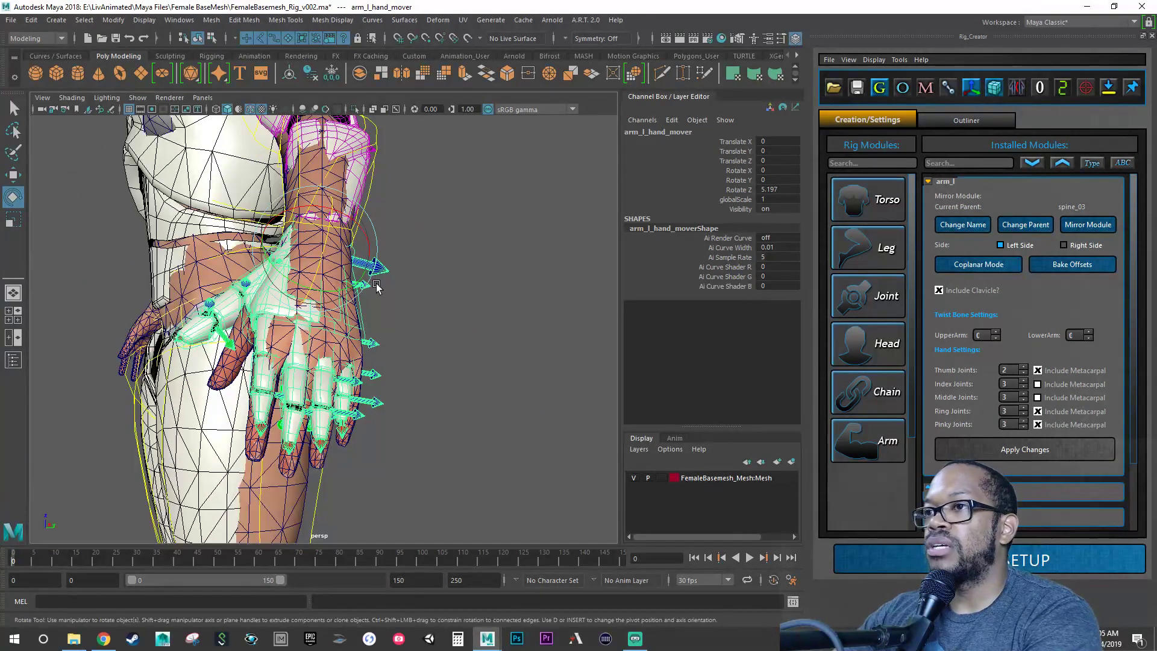
Step: Scale the arm_l hand mover up uniformly to about 1.065 and save the scene
key(r)
drag(316, 249, 338, 219)
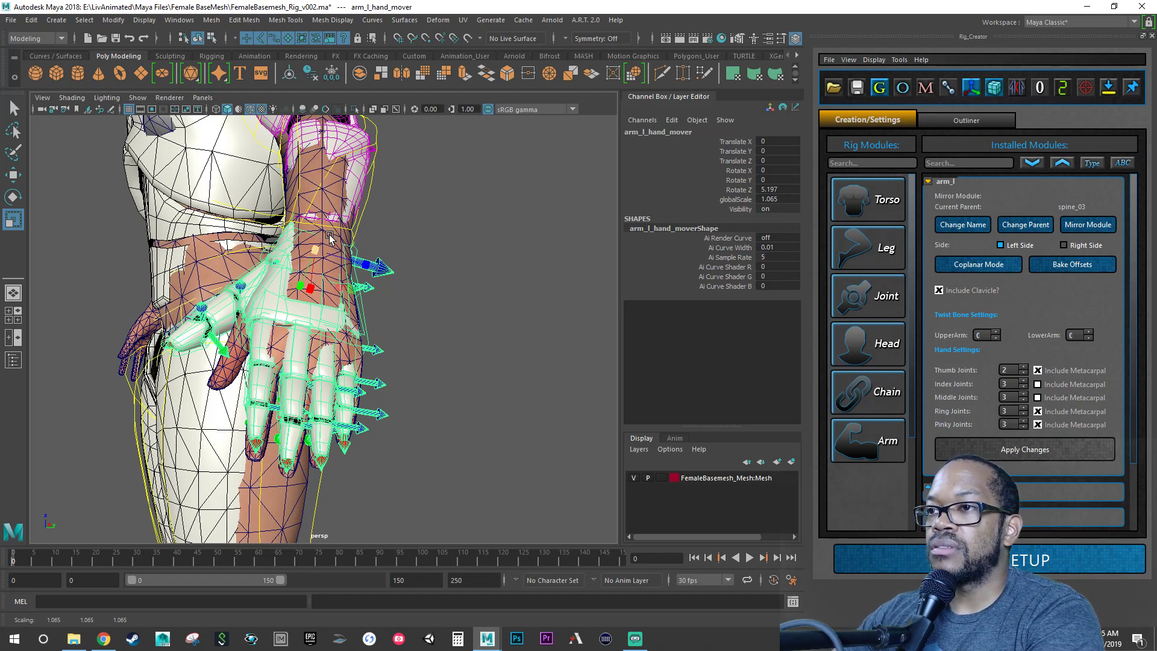
alt+drag(332, 249, 410, 264)
alt+right_drag(410, 264, 425, 276)
alt+middle_drag(425, 276, 328, 302)
alt+right_drag(328, 301, 397, 306)
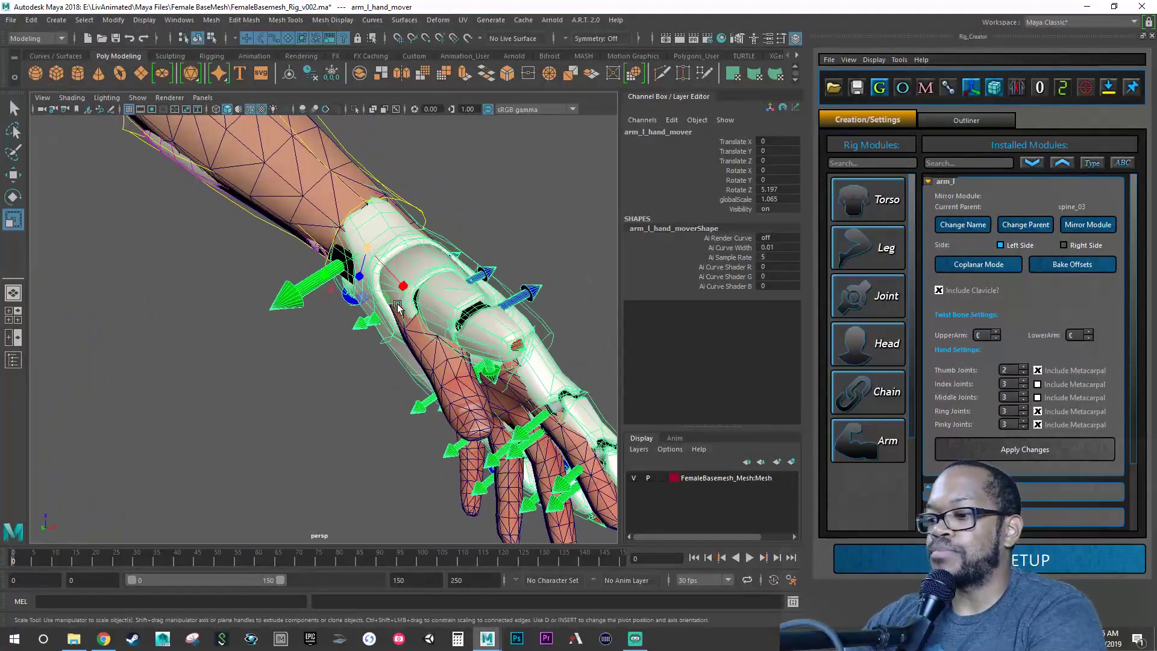
key(q)
key(ctrl+s)
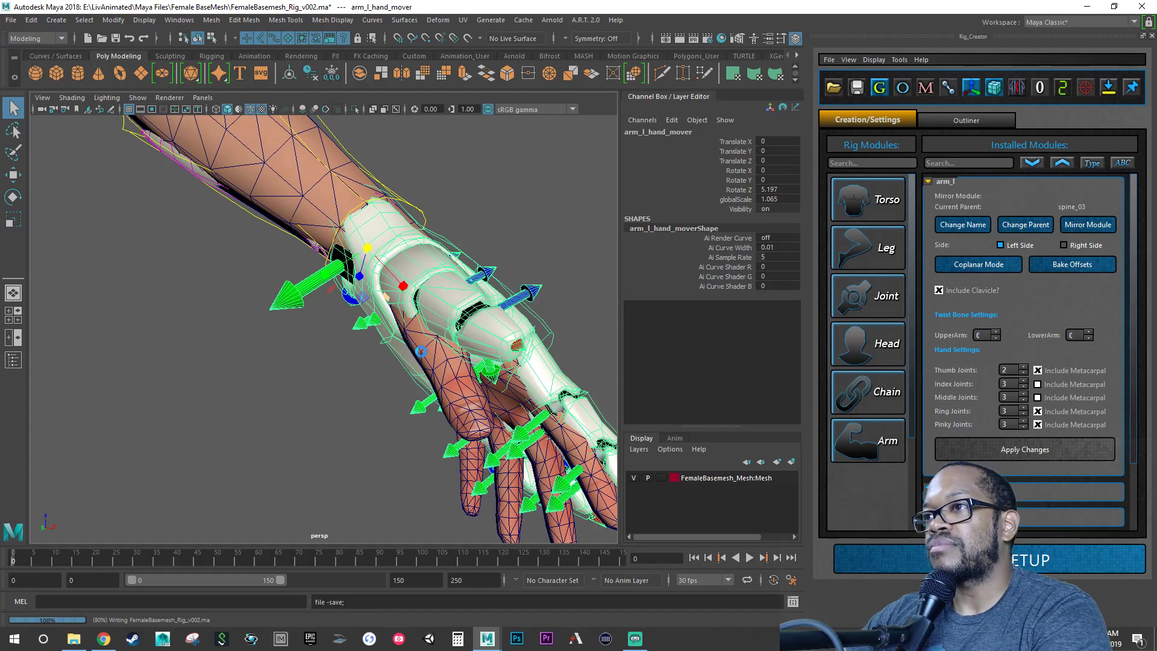
Step: Rotate the arm_l hand mover to about -3 degrees in Y to align it with the back of the mesh's hand
key(r)
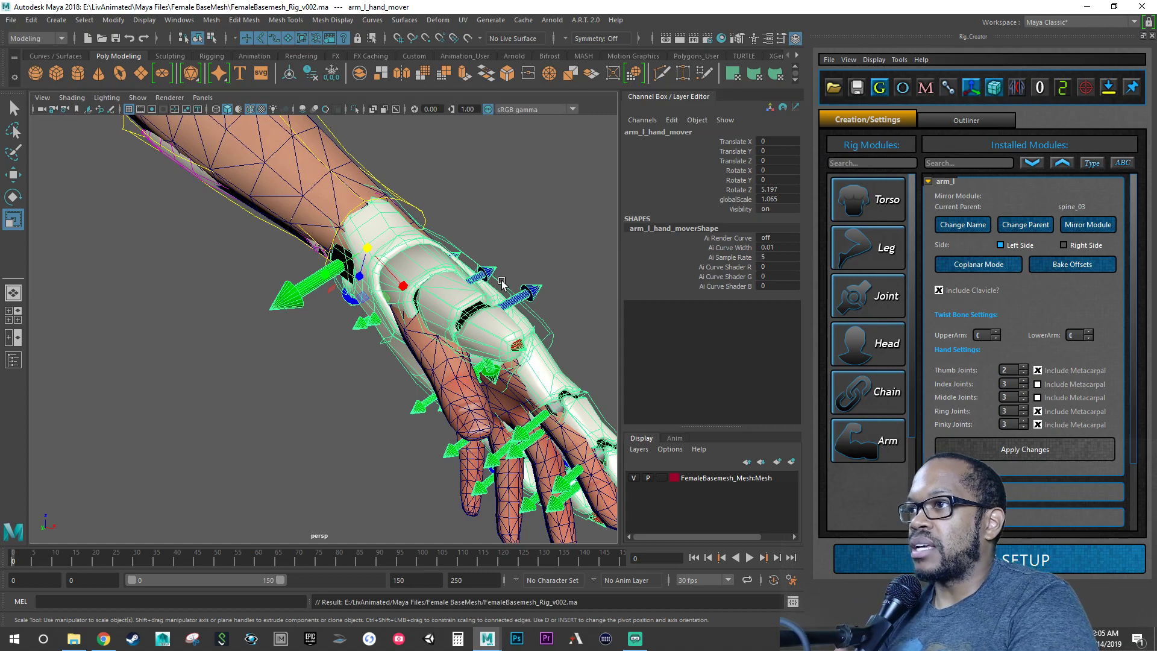
alt+drag(452, 301, 398, 297)
alt+right_drag(431, 295, 381, 268)
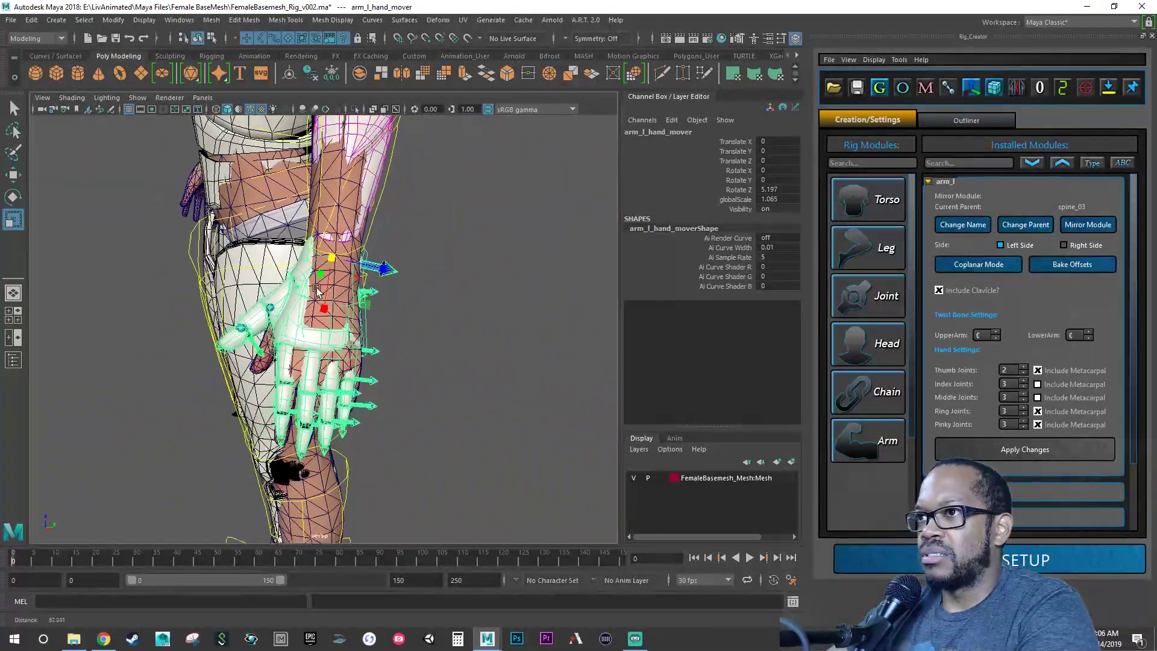
alt+middle_drag(383, 259, 394, 232)
alt+right_drag(304, 253, 413, 305)
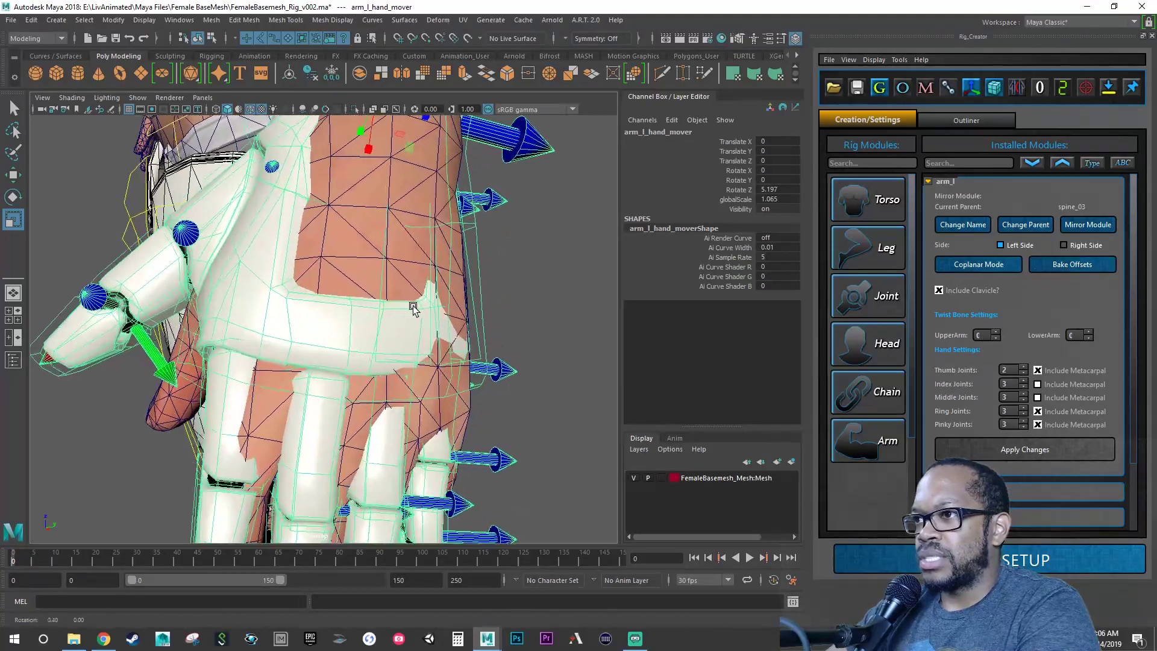
mouse_move(413, 305)
alt+mouse_down()
mouse_move(421, 289)
mouse_move(437, 300)
mouse_move(403, 301)
alt+mouse_up()
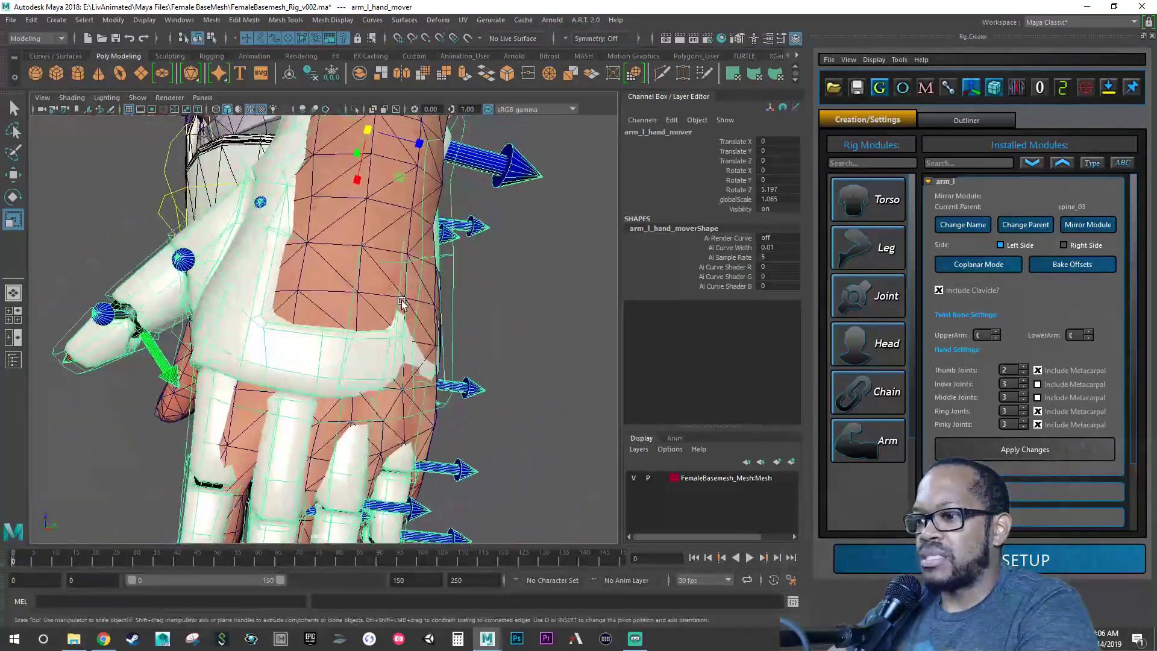
key(e)
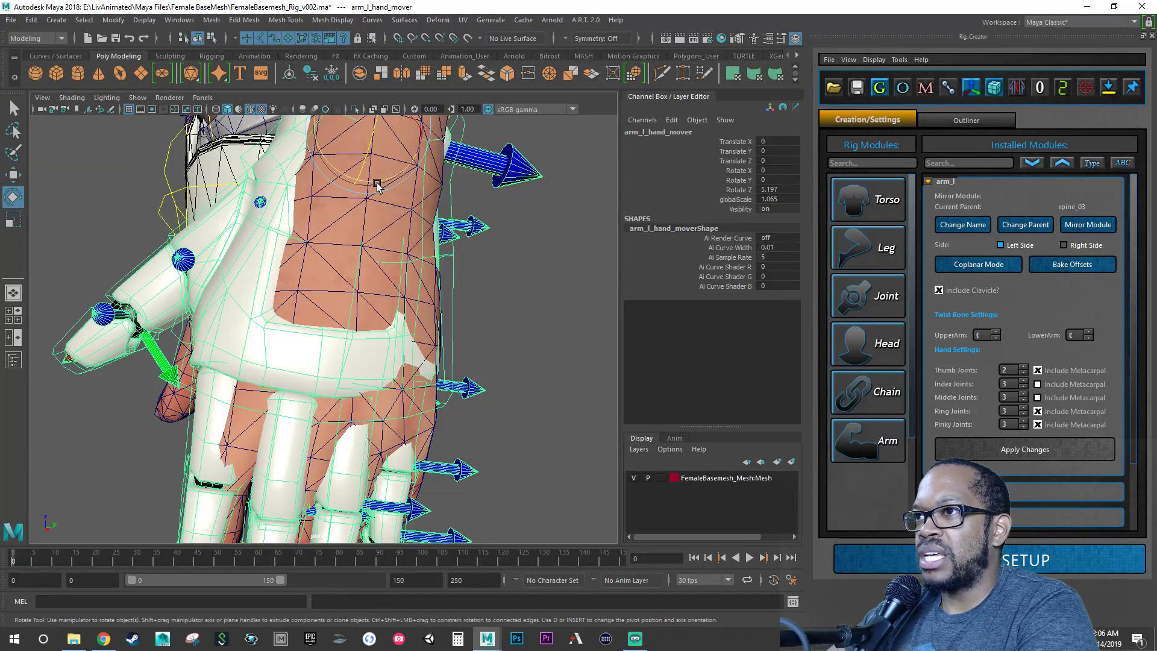
drag(376, 181, 393, 232)
Step: Enlarge the arm_l hand mover slightly to a global scale of 1.07
alt+right_drag(393, 232, 416, 234)
mouse_move(416, 234)
alt+mouse_down()
mouse_move(406, 230)
mouse_move(419, 229)
alt+mouse_up()
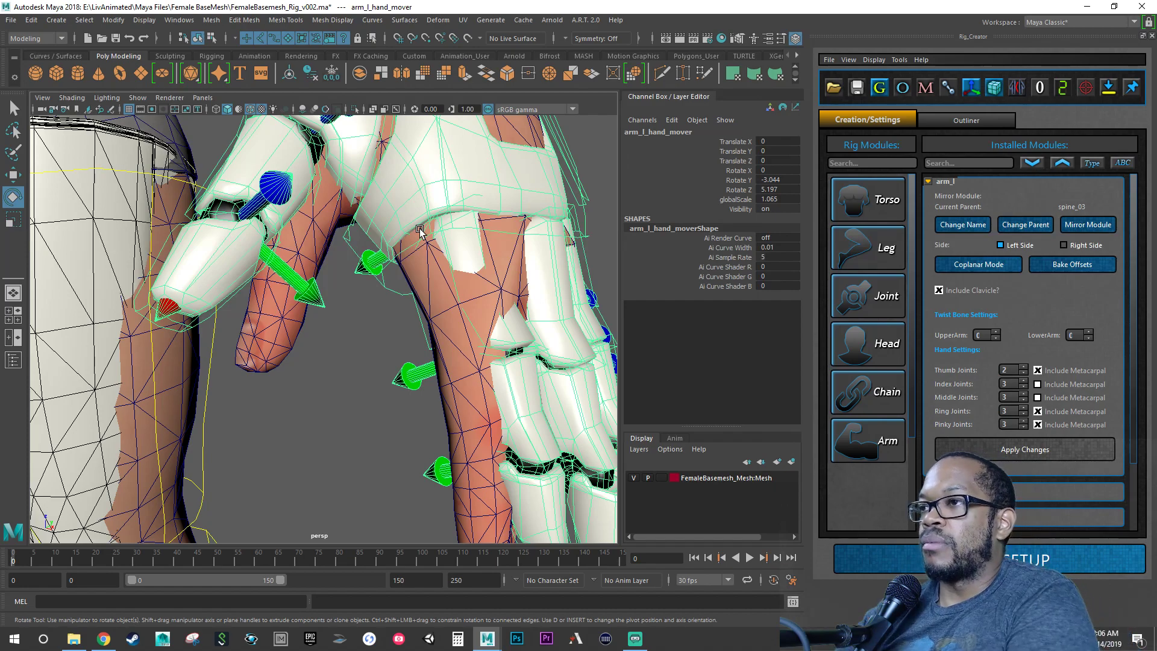
alt+drag(432, 268, 410, 322)
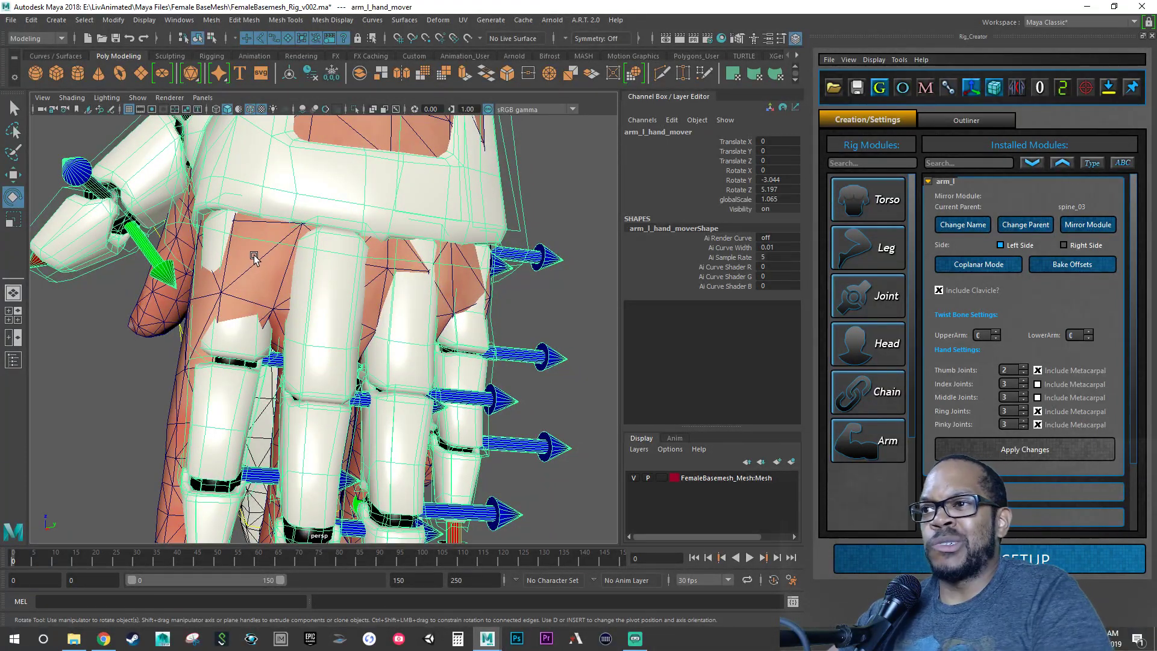
alt+drag(250, 276, 268, 277)
alt+right_drag(354, 256, 310, 257)
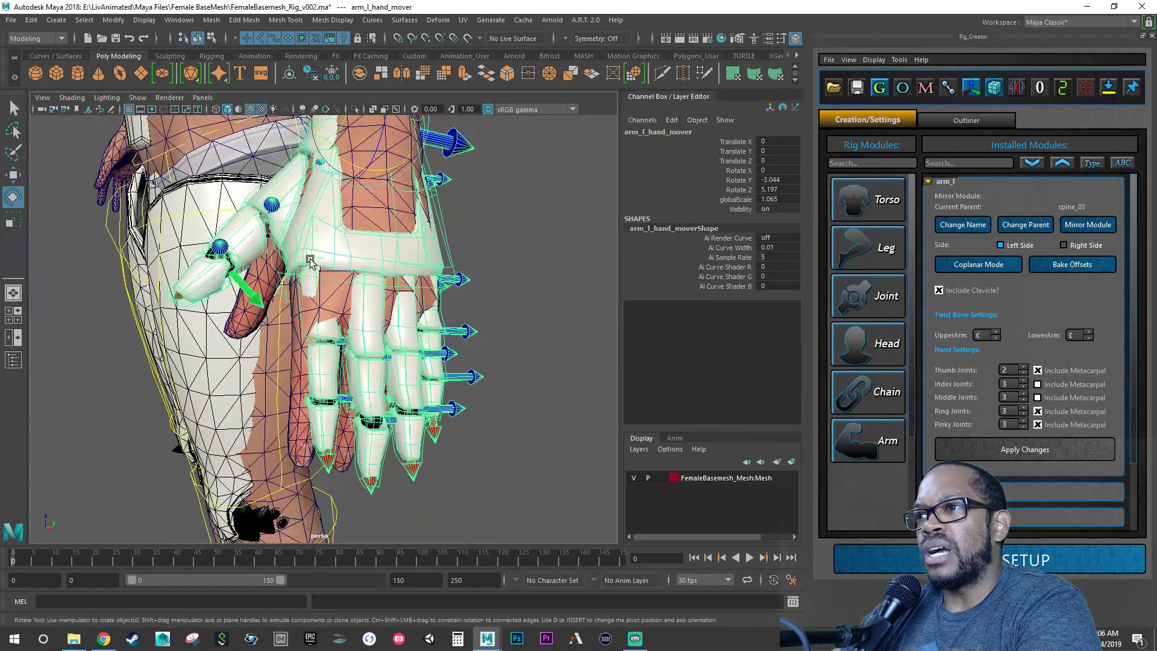
mouse_move(327, 261)
alt+mouse_down()
mouse_move(299, 252)
mouse_move(306, 231)
mouse_move(342, 272)
alt+mouse_up()
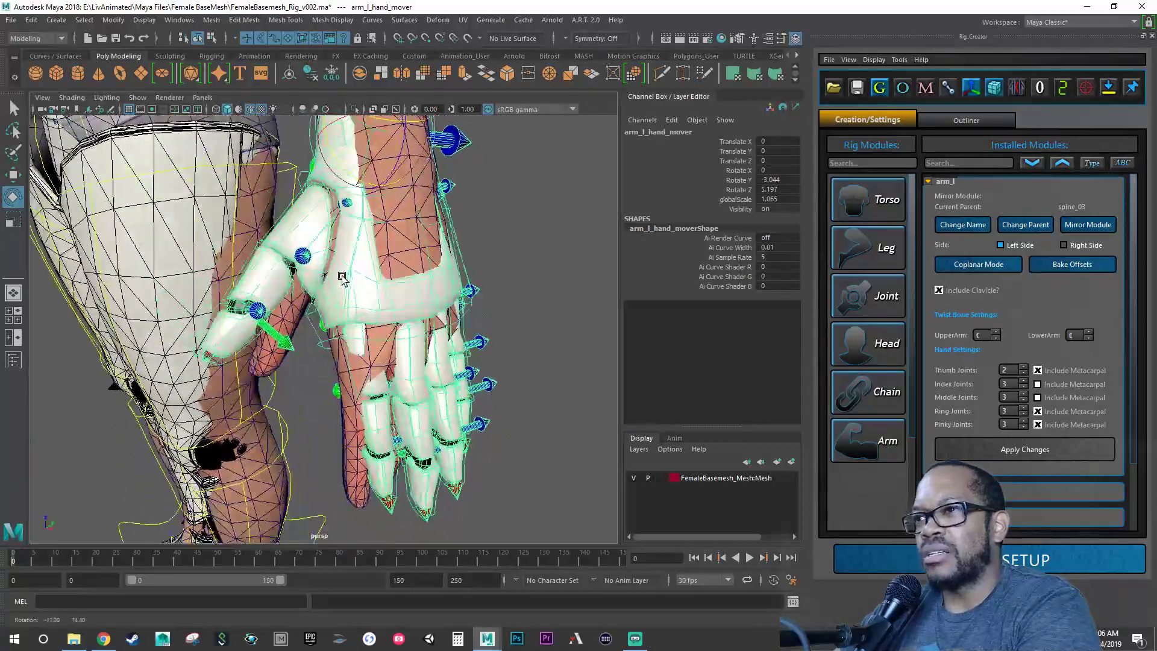
alt+right_drag(357, 264, 346, 252)
alt+middle_drag(346, 252, 357, 251)
alt+drag(357, 252, 347, 196)
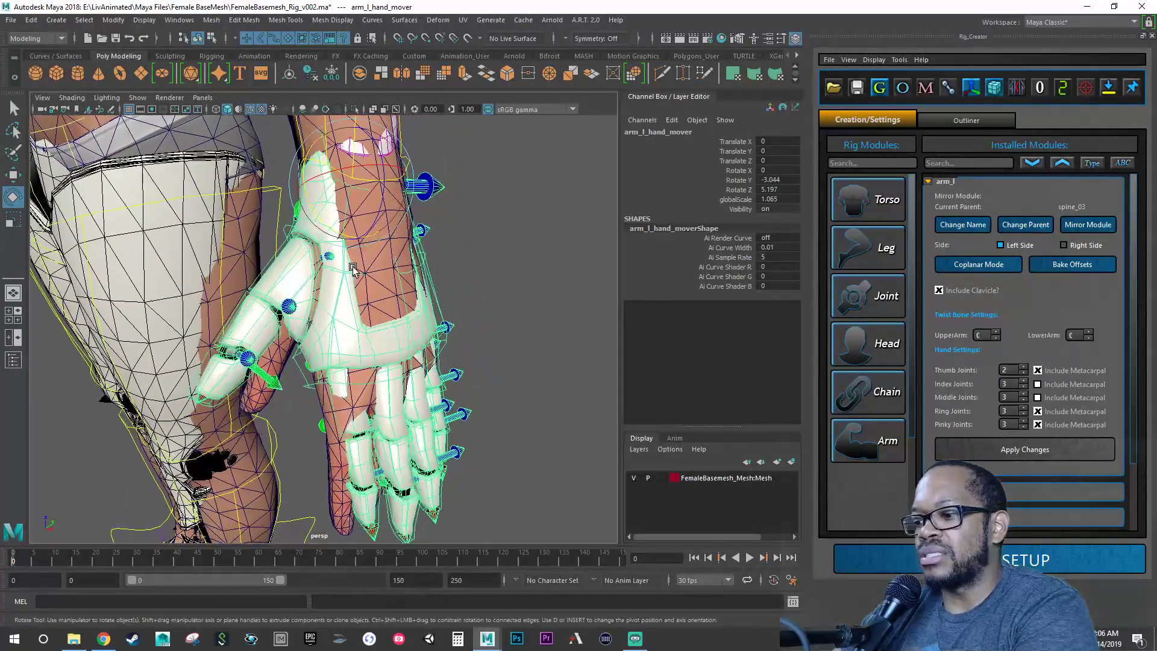
key(r)
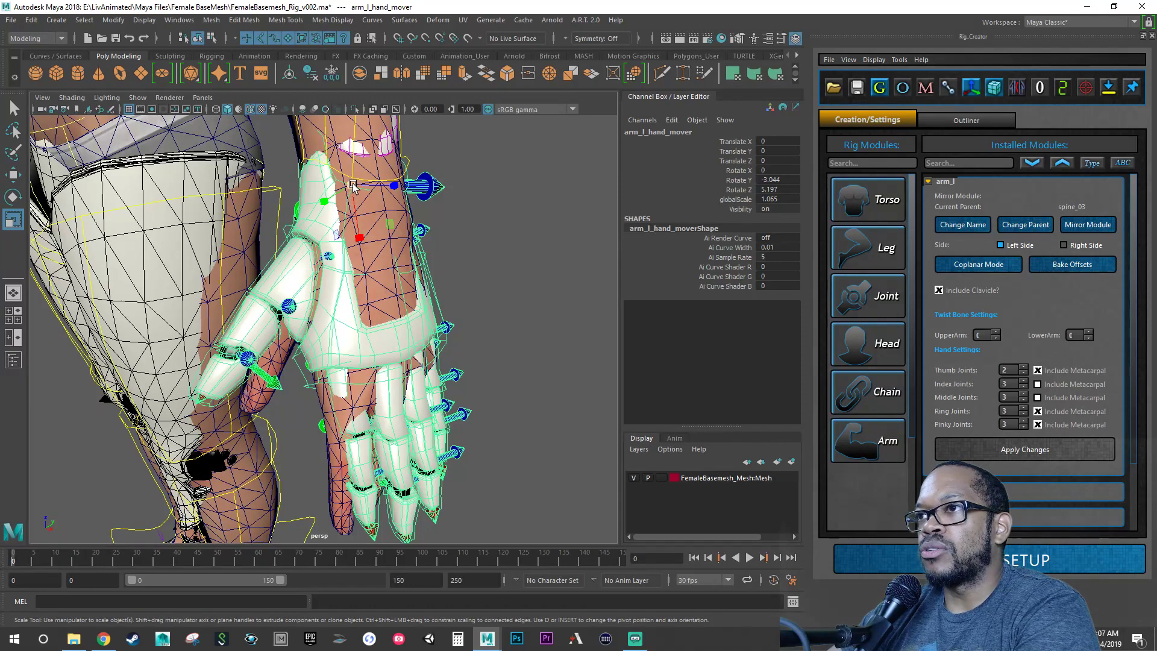
drag(352, 186, 356, 185)
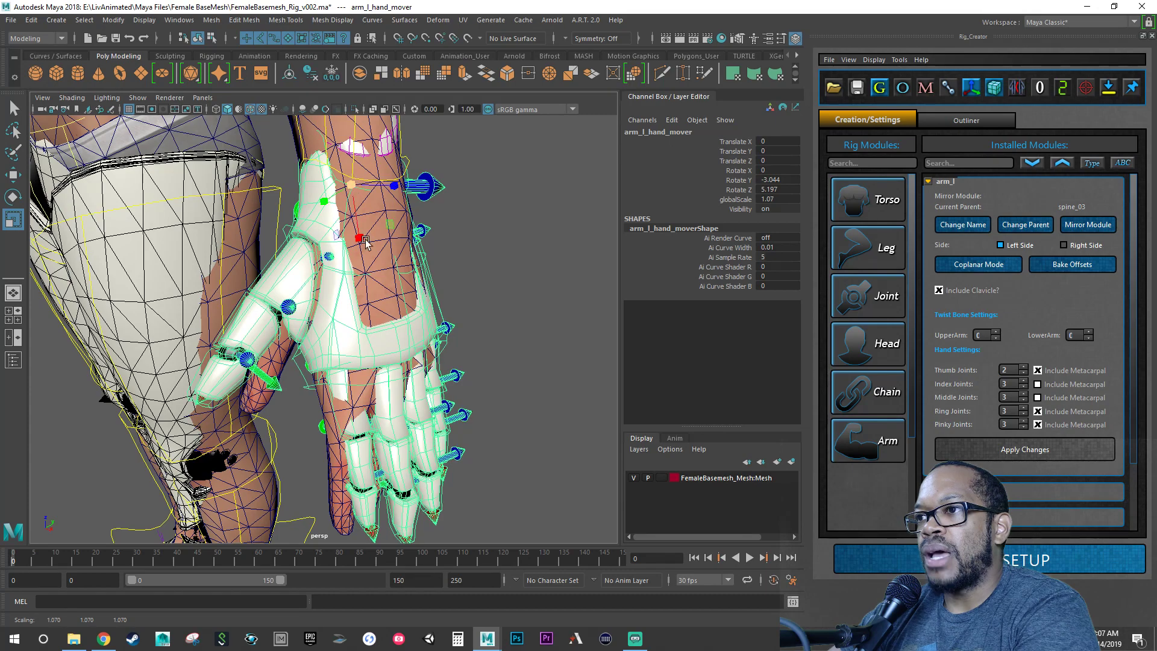
Step: Examine how the arm_l hand's knuckles and finger bases line up with the mesh's hand
alt+middle_drag(376, 290, 357, 265)
alt+right_drag(361, 272, 505, 341)
alt+middle_drag(447, 342, 432, 308)
alt+drag(433, 308, 329, 310)
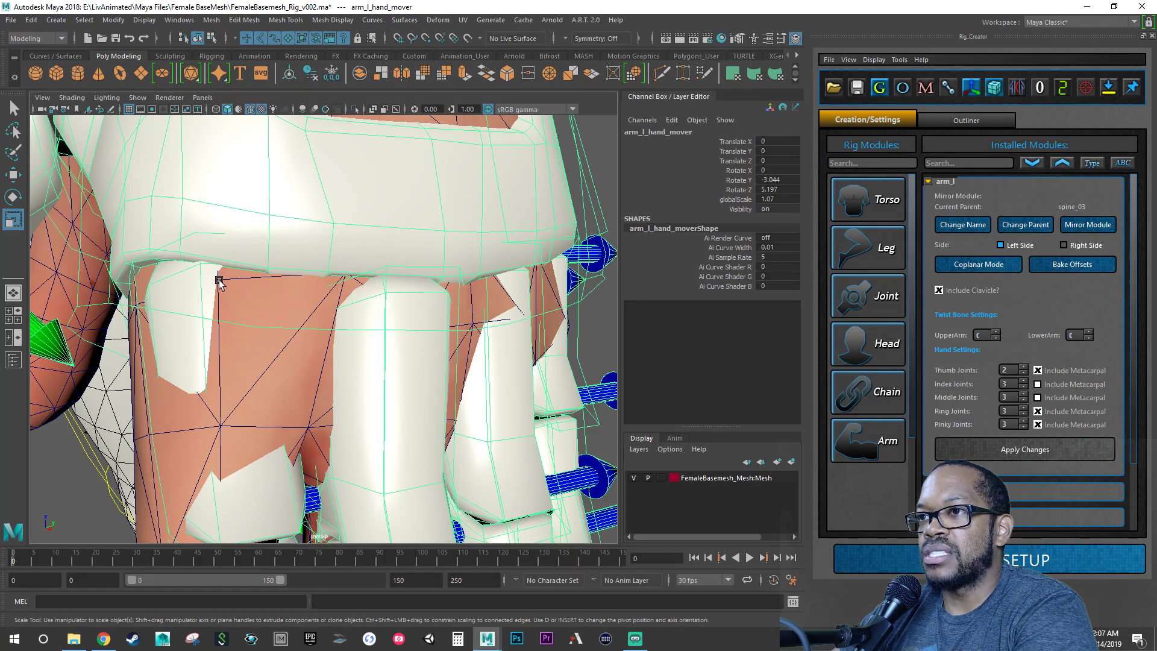
alt+drag(359, 278, 260, 266)
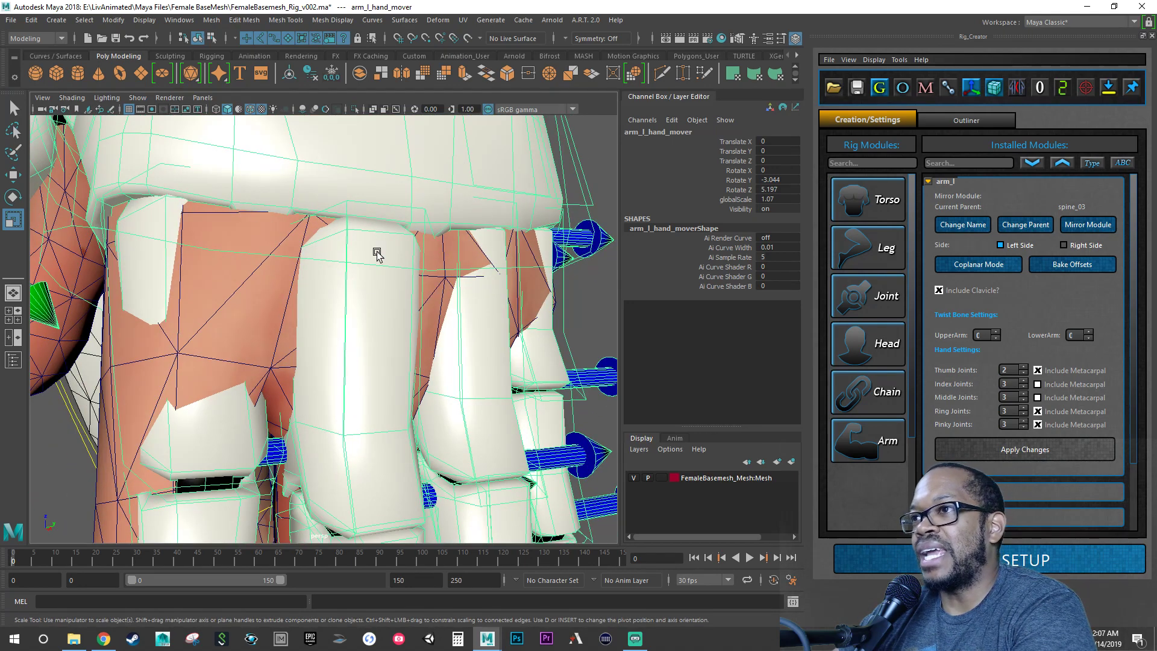
alt+drag(250, 244, 218, 252)
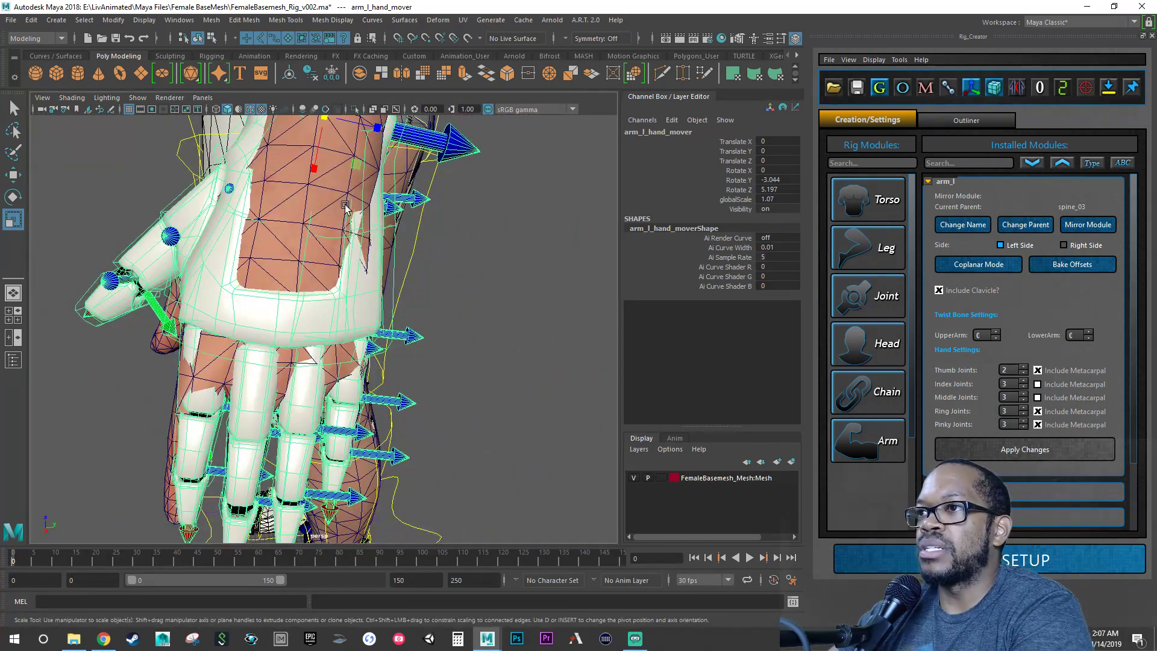
alt+drag(369, 232, 228, 226)
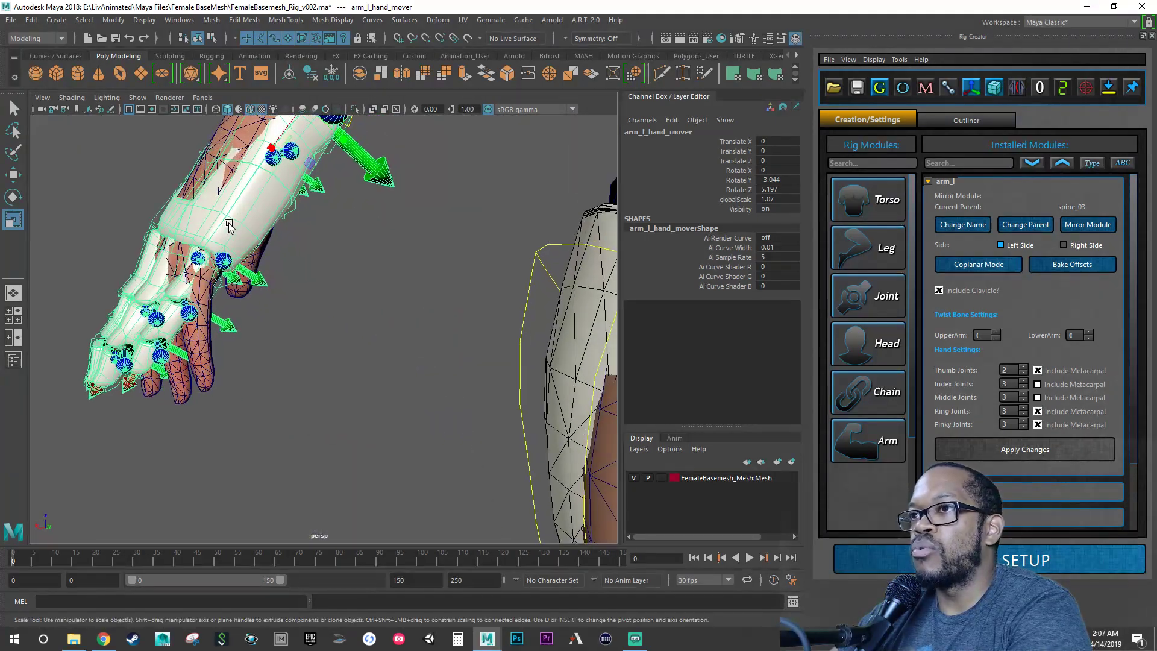
Step: From the palm side, rotate the arm_l hand mover slightly to about 5.8 degrees in Z
alt+middle_drag(279, 246, 301, 319)
key(e)
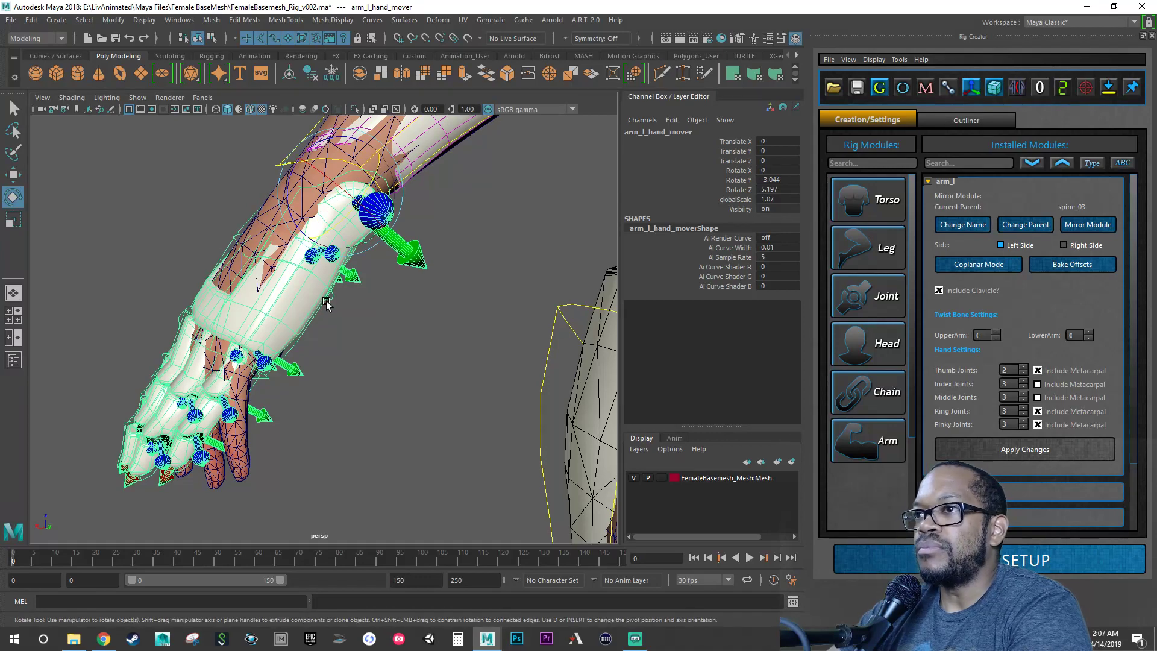
alt+drag(291, 314, 292, 297)
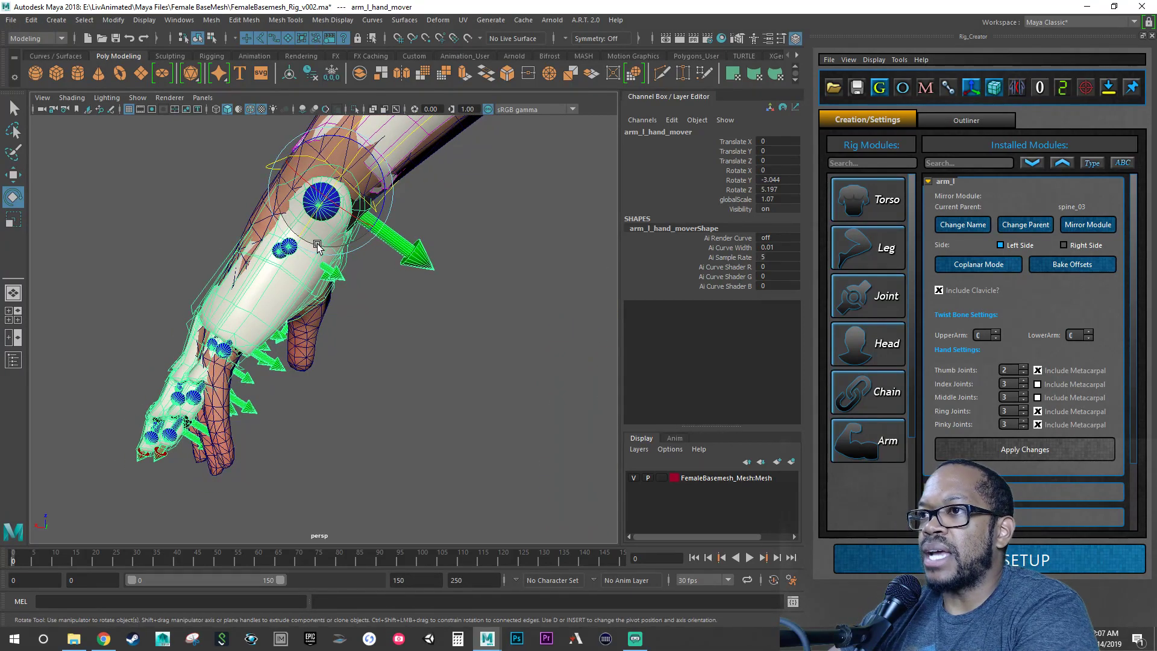
drag(317, 245, 297, 282)
alt+right_drag(296, 282, 346, 292)
alt+drag(346, 292, 286, 277)
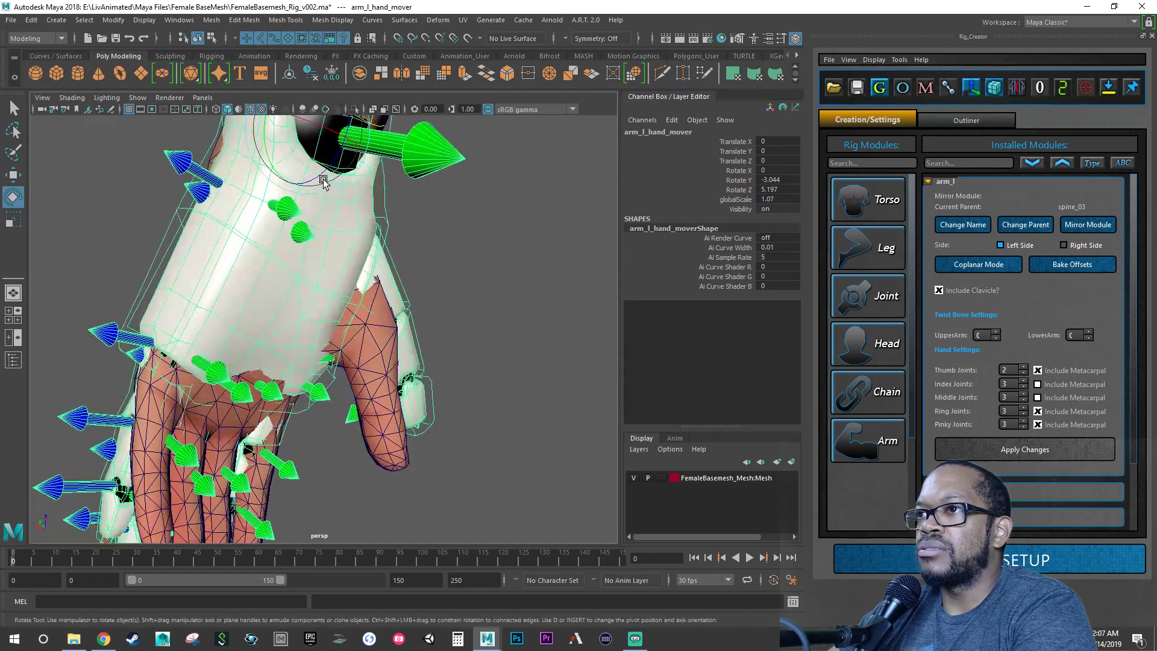
drag(319, 179, 321, 179)
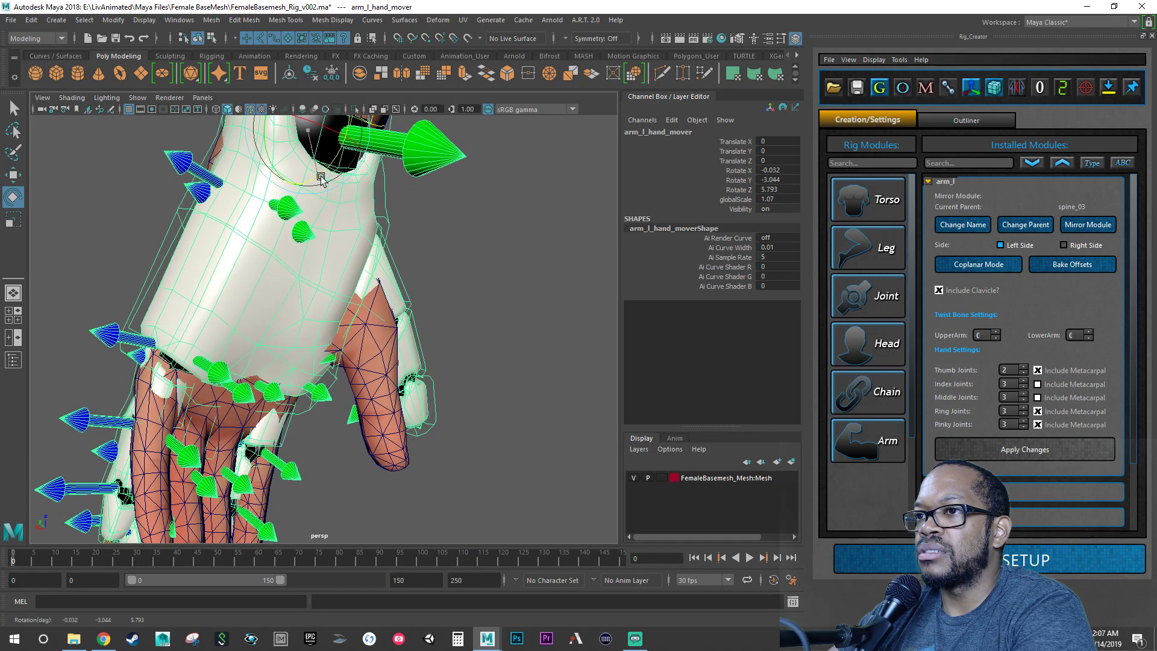
Step: Rotate the arm_l hand mover to about 4.5 degrees in Z to fit the mesh's hand, and save the scene
alt+drag(285, 242, 189, 342)
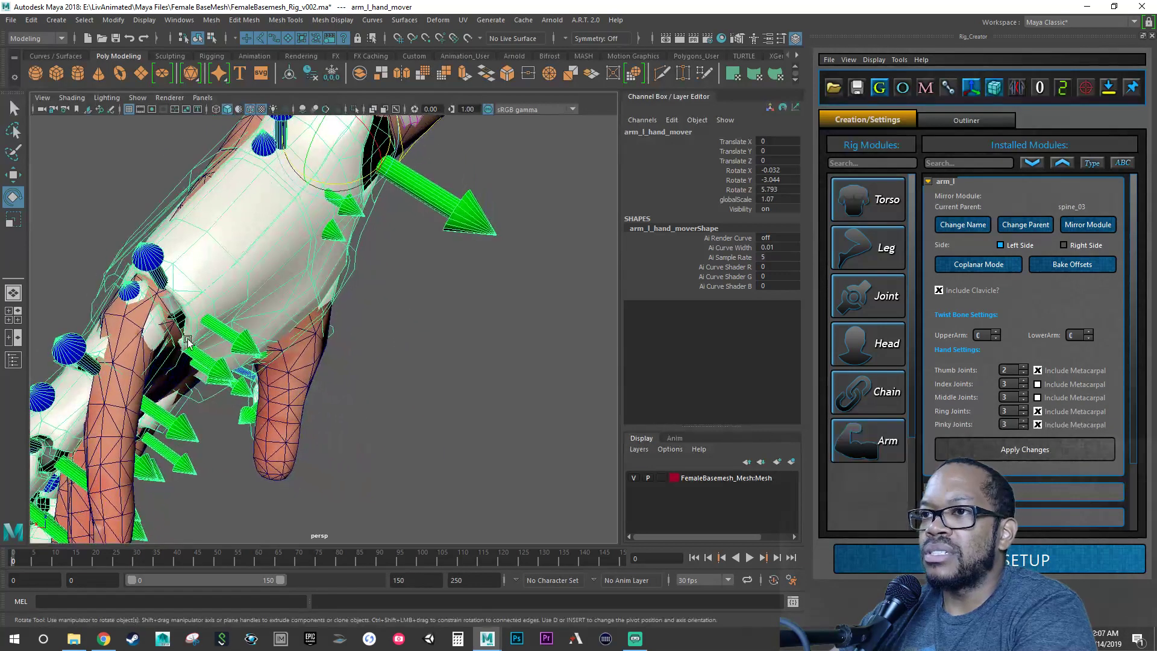
alt+drag(190, 296, 282, 261)
drag(325, 179, 326, 180)
alt+drag(268, 259, 380, 303)
alt+right_drag(379, 303, 251, 258)
key(q)
key(ctrl+s)
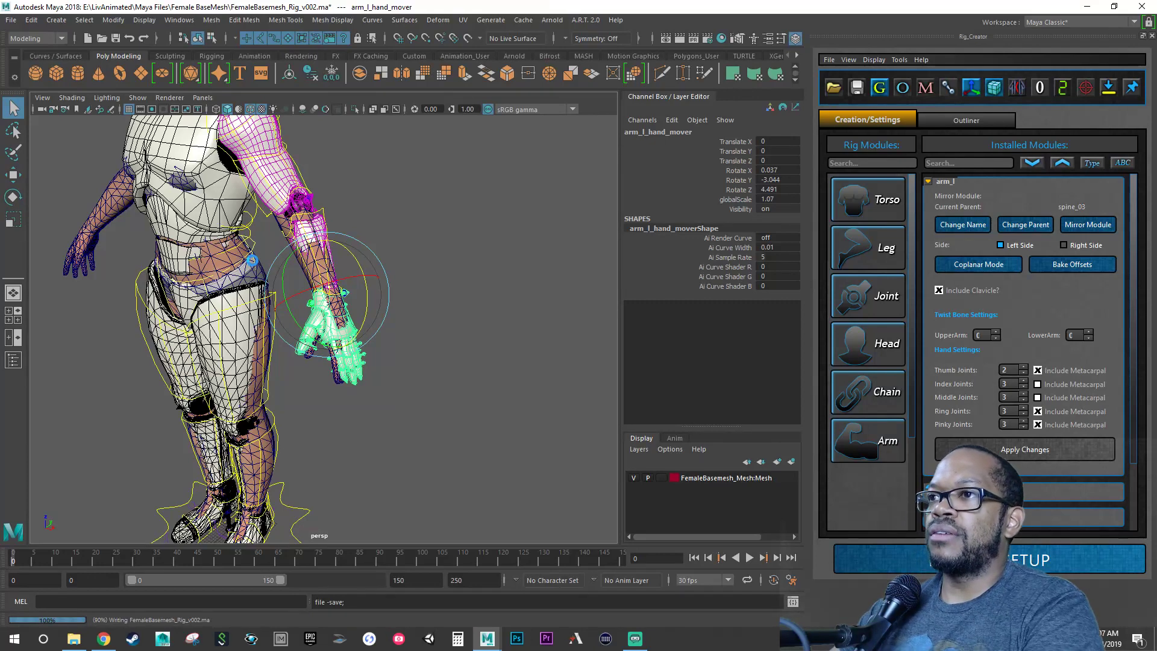
Step: Select the arm_l index proximal mover and compare its placement with the mesh's index finger from several sides
key(e)
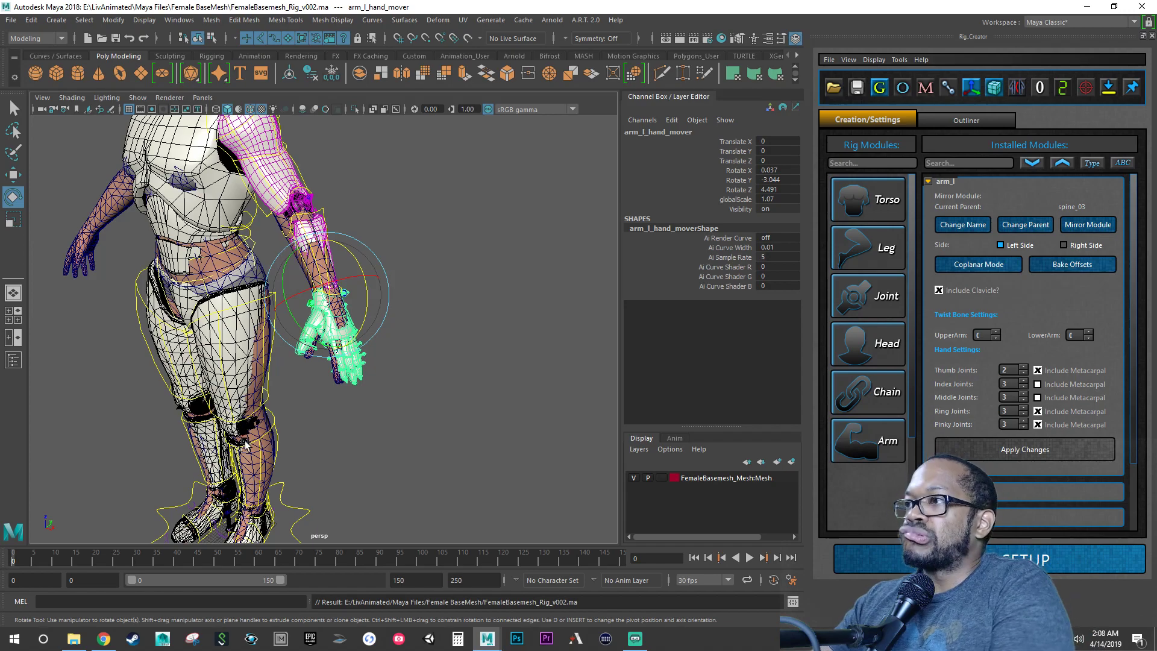
scroll(335, 429, up, 6)
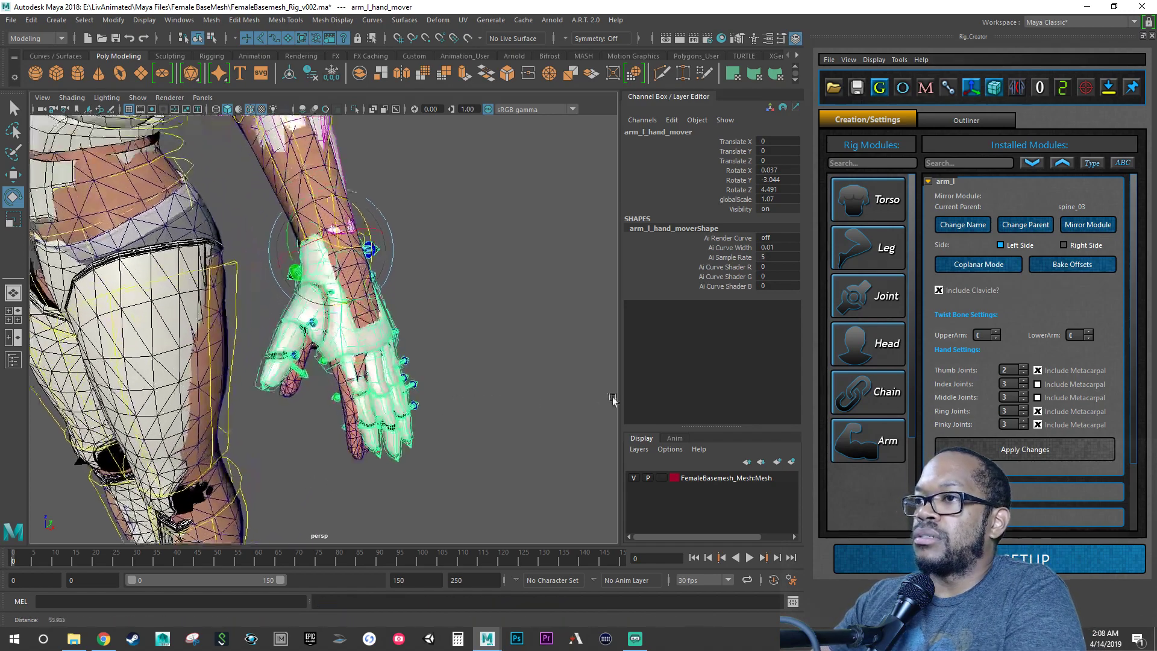
click(388, 436)
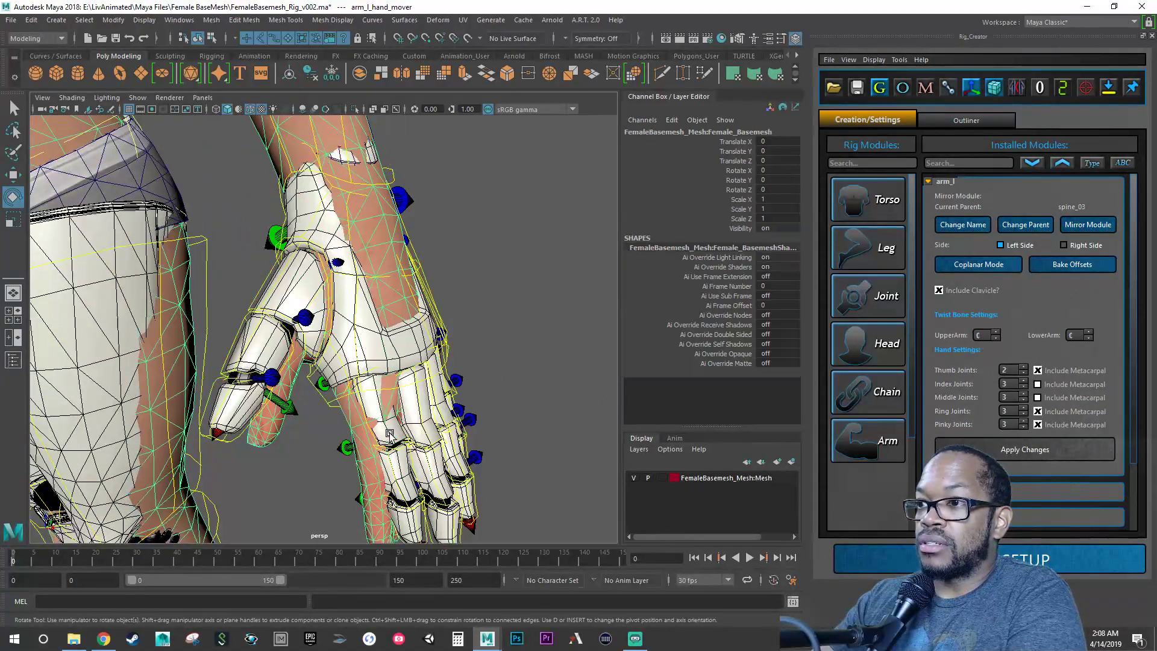
click(373, 433)
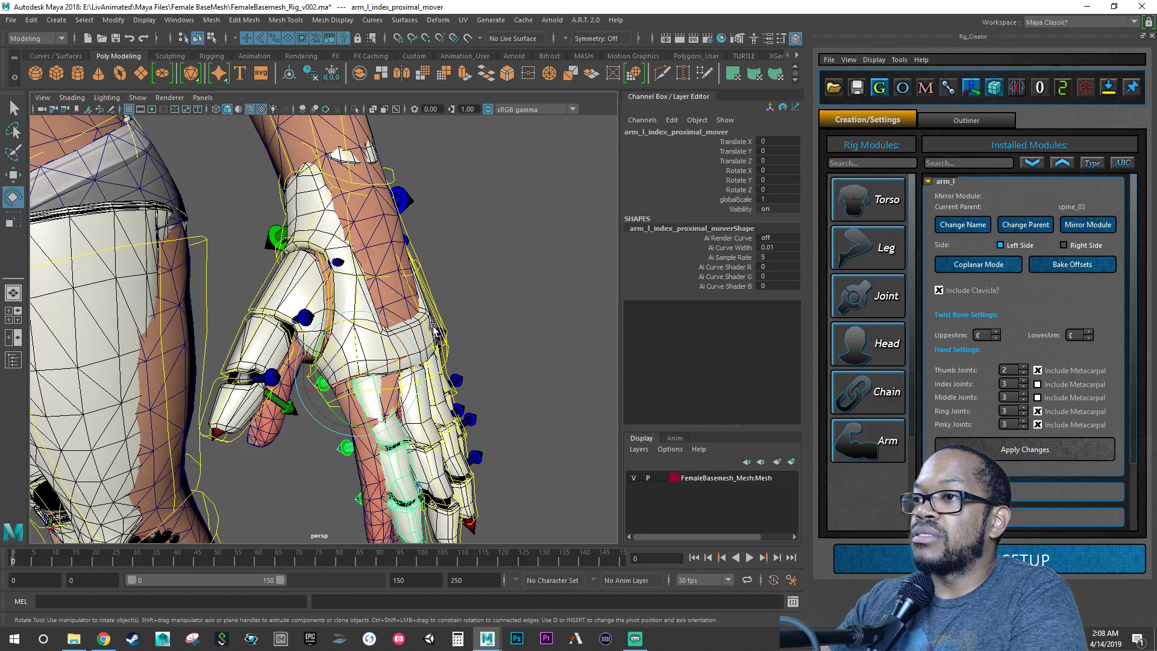
alt+drag(433, 328, 355, 330)
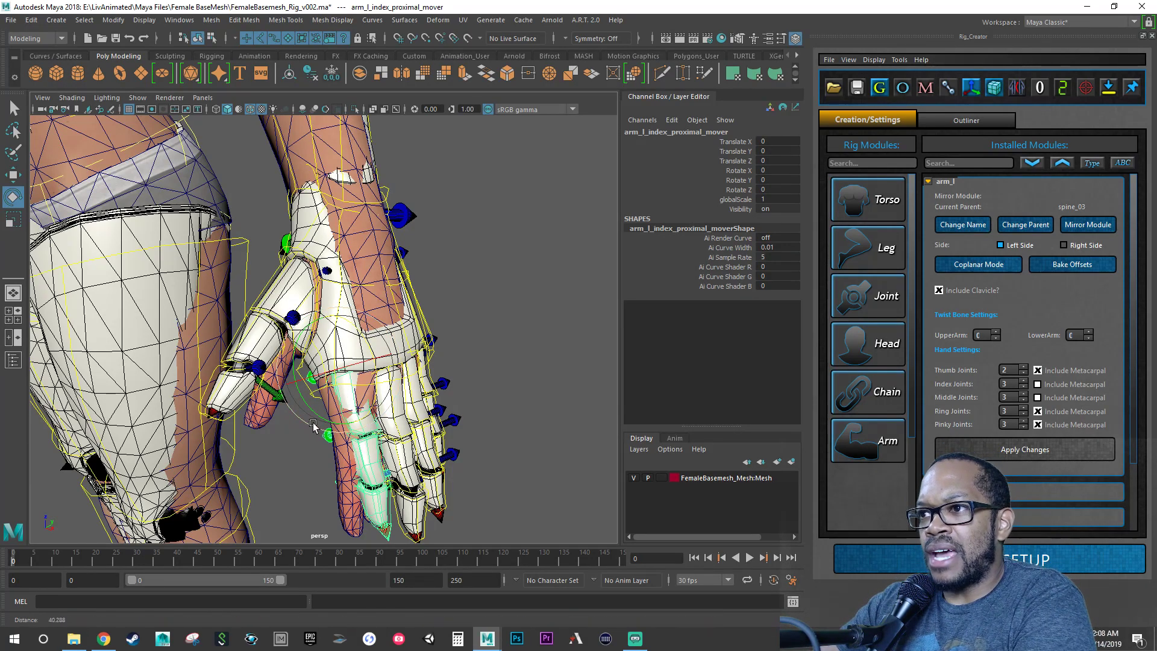
alt+right_drag(325, 435, 457, 433)
alt+drag(457, 433, 429, 325)
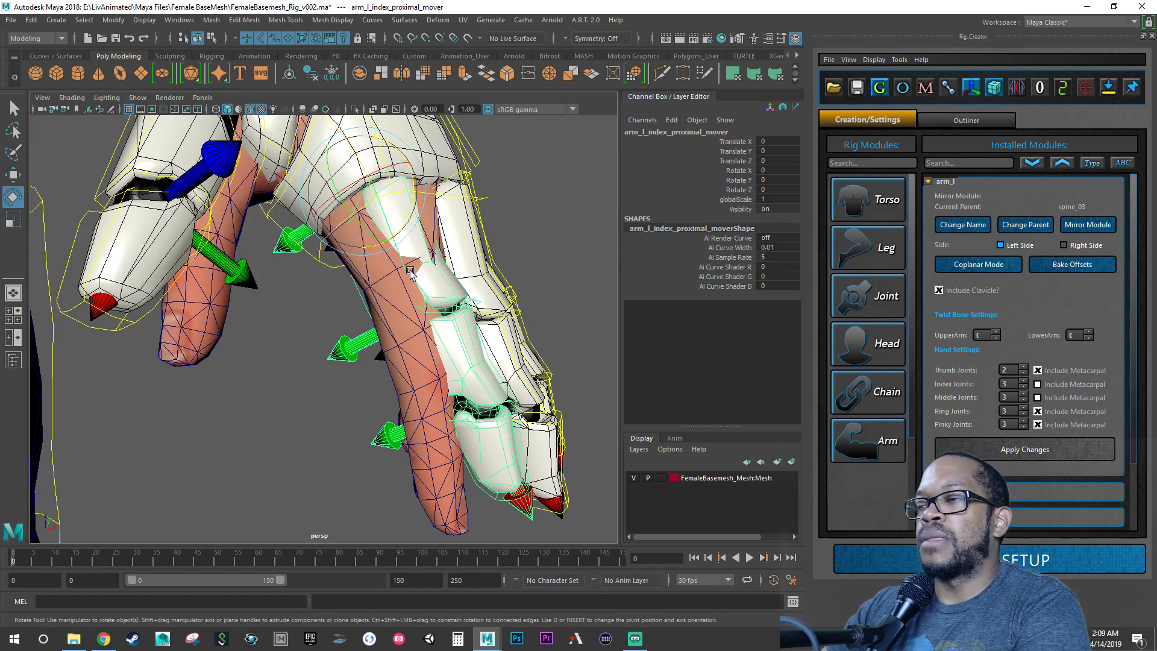
alt+drag(410, 274, 338, 267)
key(w)
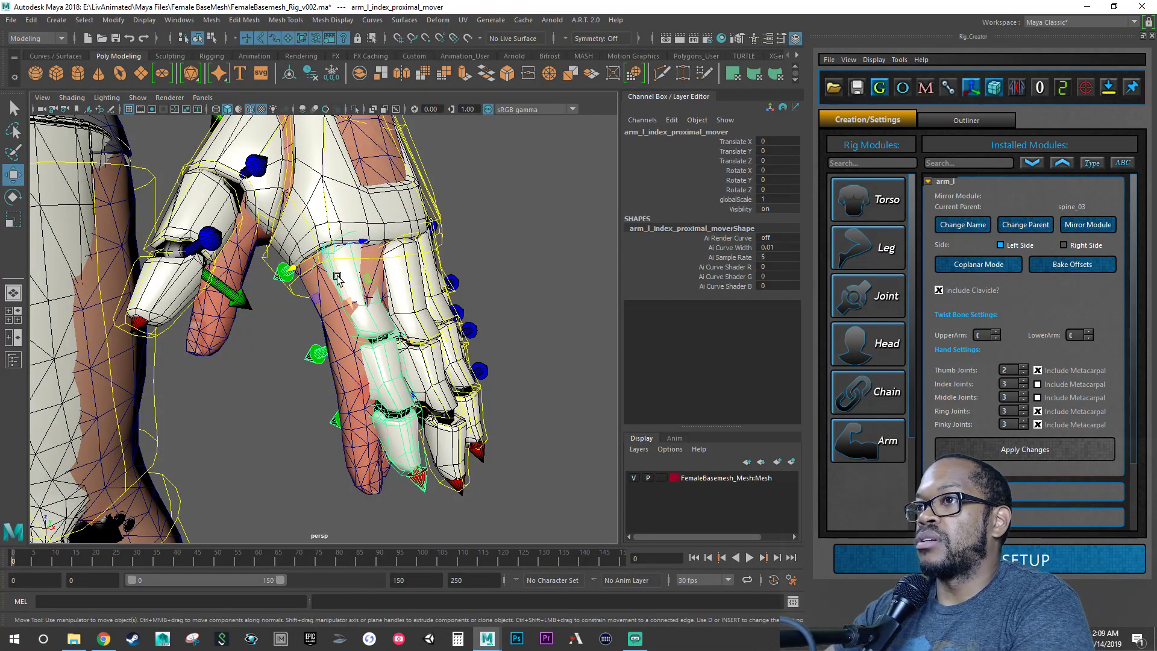
alt+drag(365, 296, 320, 295)
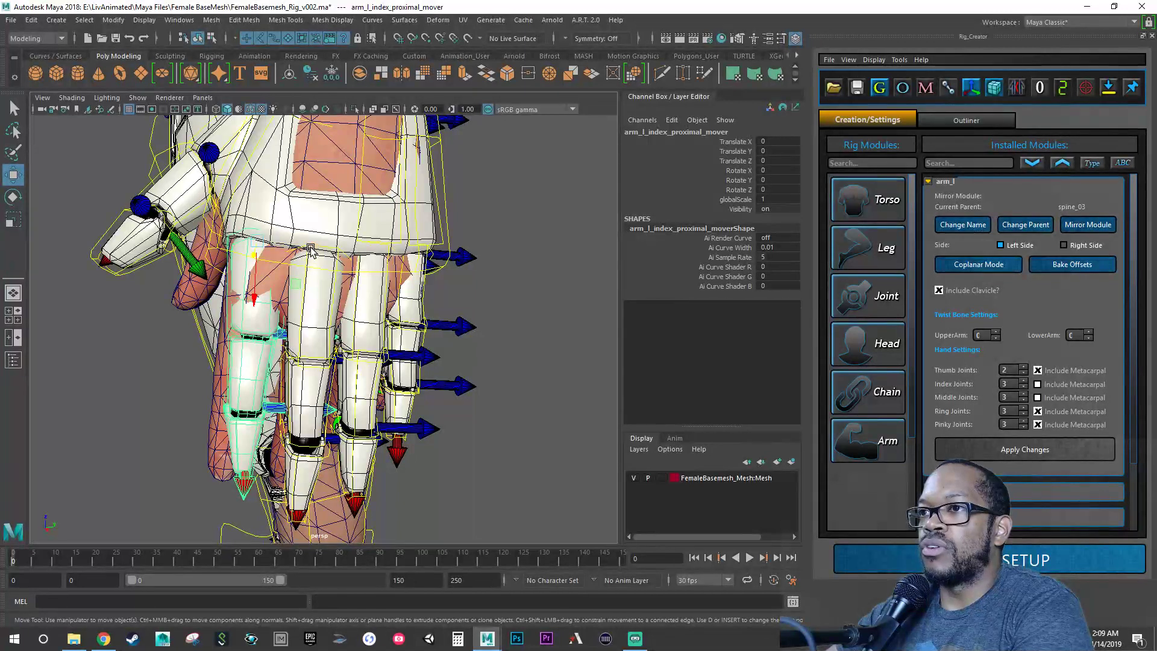
Step: Rotate the arm_l index proximal mover to about 0.4, 3.4 and 6.7 degrees in X, Y, Z and shift it to -0.168 in Z
drag(310, 250, 390, 257)
key(e)
key(w)
alt+right_drag(390, 257, 444, 245)
alt+middle_drag(444, 244, 360, 303)
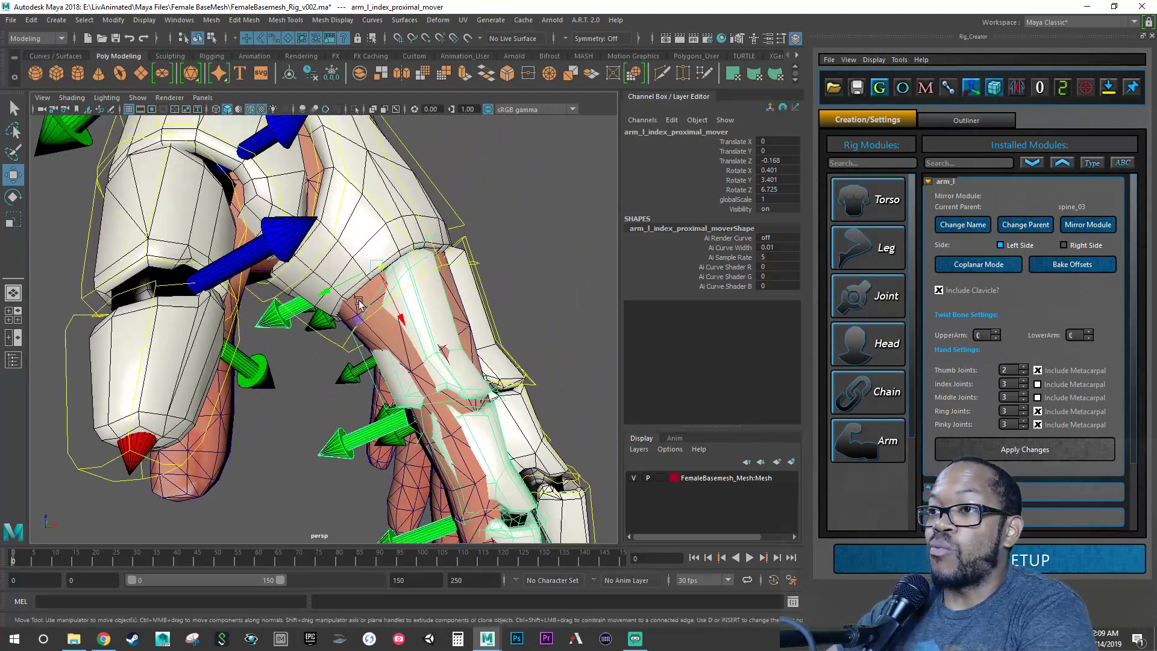
alt+drag(359, 303, 456, 324)
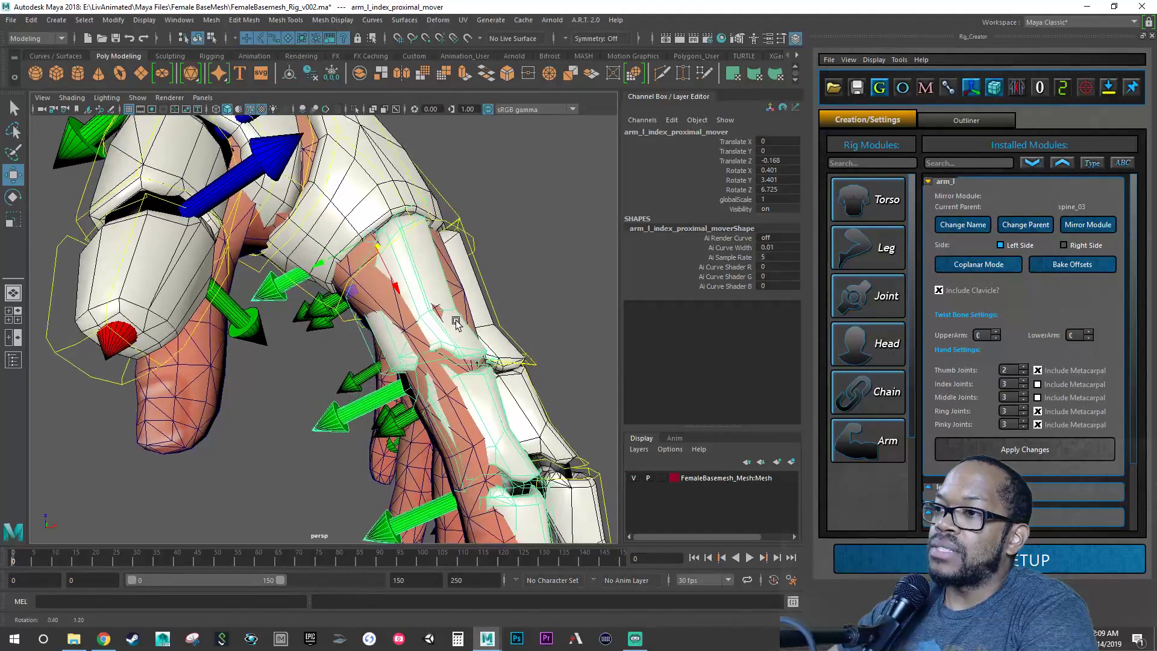
alt+right_drag(456, 324, 460, 330)
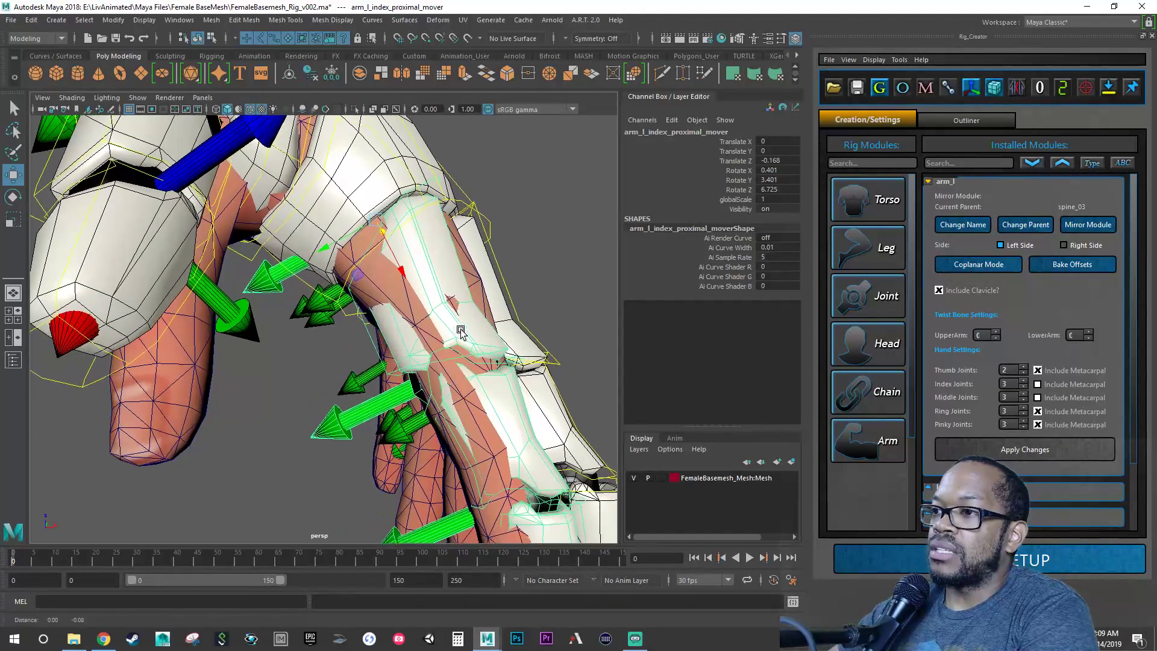
alt+drag(460, 331, 460, 279)
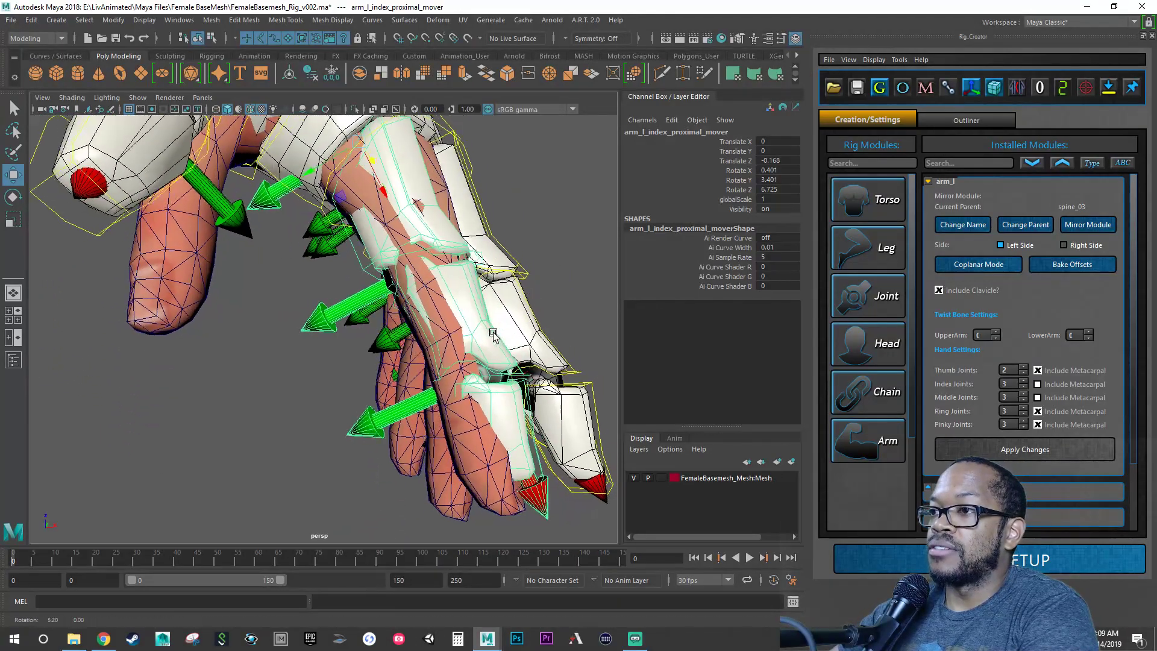
Step: Examine how the index finger's proximal, middle and tip movers line up with the mesh from the side and palm
alt+drag(492, 335, 494, 334)
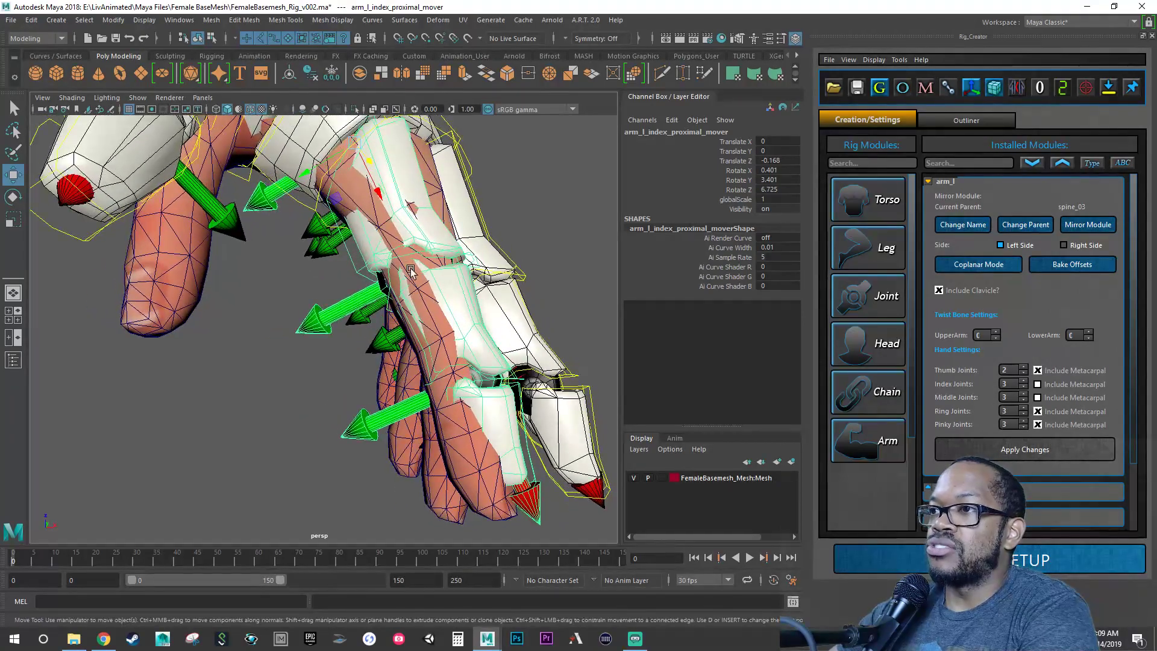
mouse_move(446, 295)
alt+mouse_down()
mouse_move(408, 304)
mouse_move(449, 295)
alt+mouse_up()
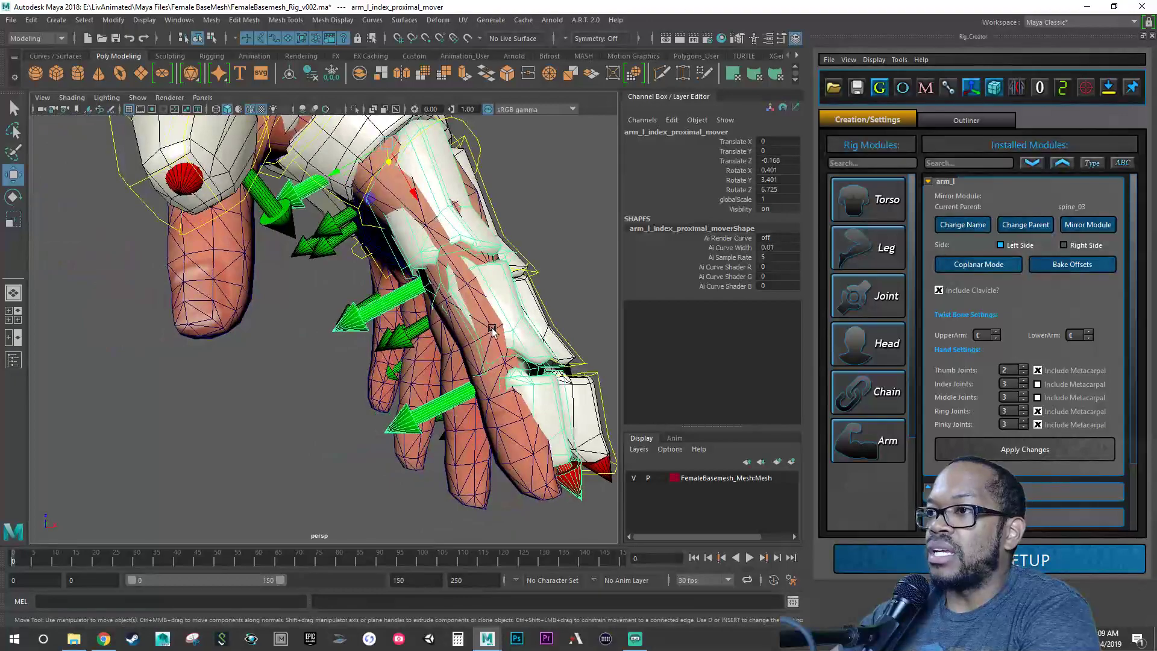
alt+drag(487, 333, 554, 294)
alt+right_drag(423, 312, 548, 309)
alt+middle_drag(549, 309, 386, 325)
alt+drag(386, 325, 351, 337)
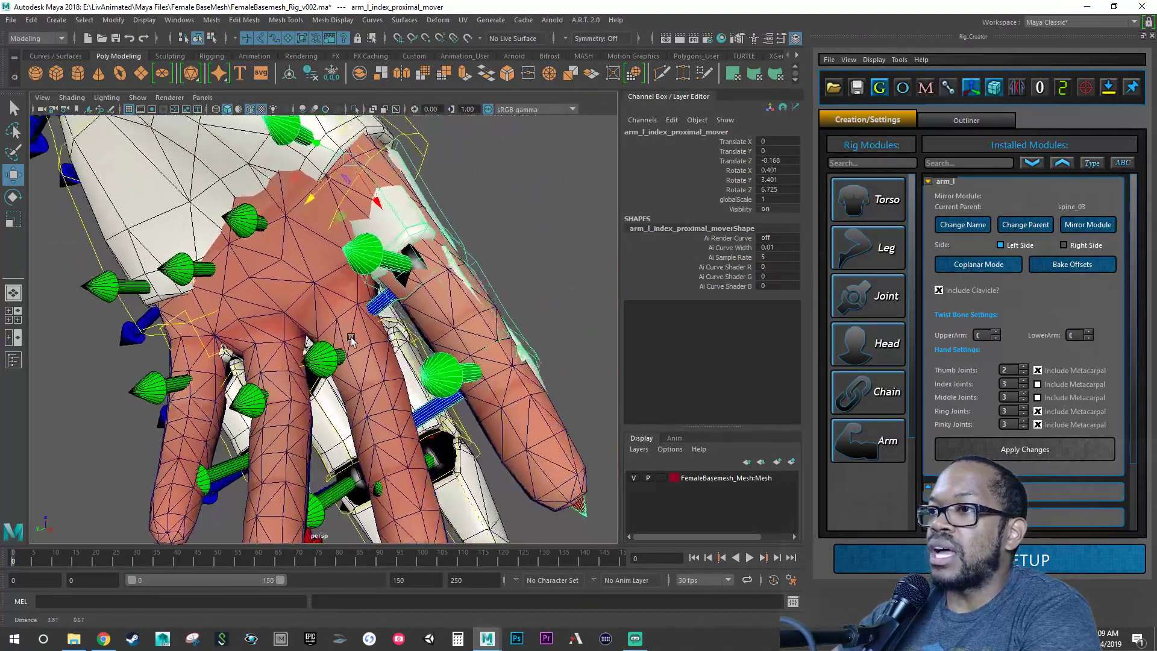
alt+right_drag(350, 337, 454, 327)
alt+middle_drag(455, 327, 394, 354)
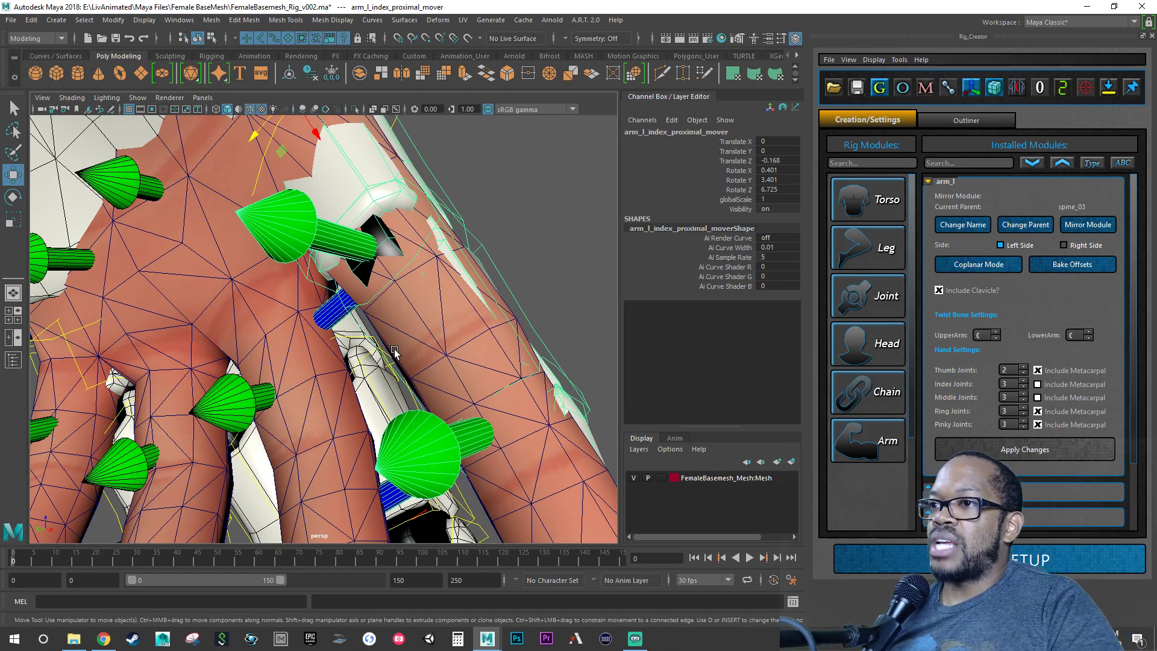
alt+drag(376, 283, 441, 284)
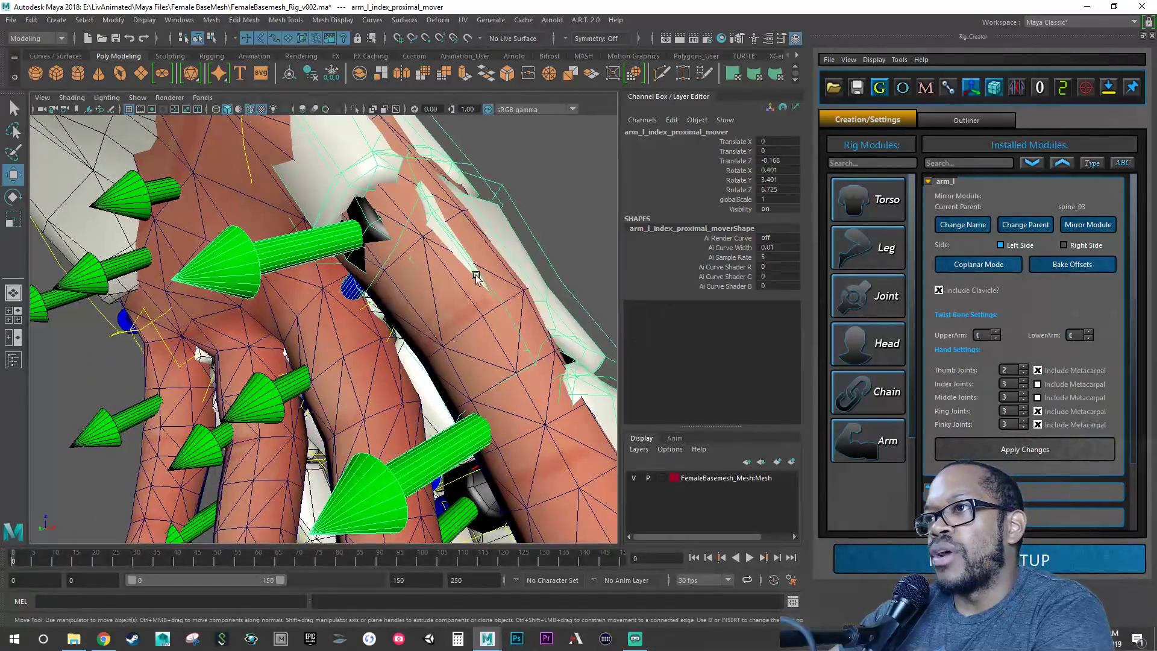
alt+drag(496, 321, 387, 352)
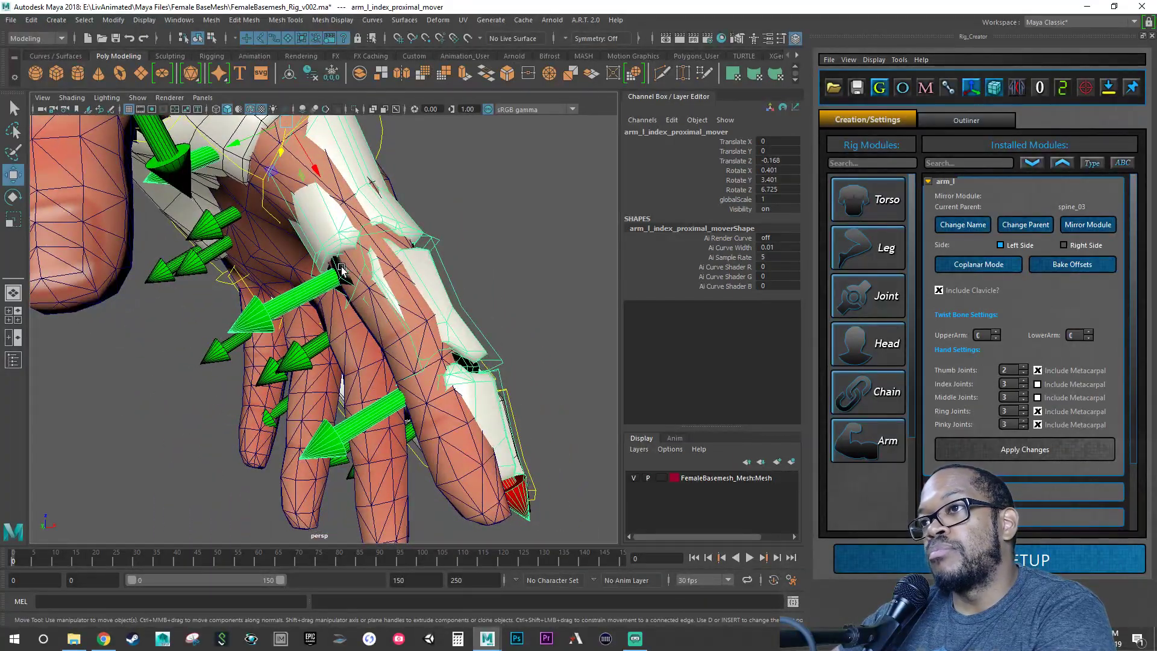
alt+drag(342, 276, 355, 270)
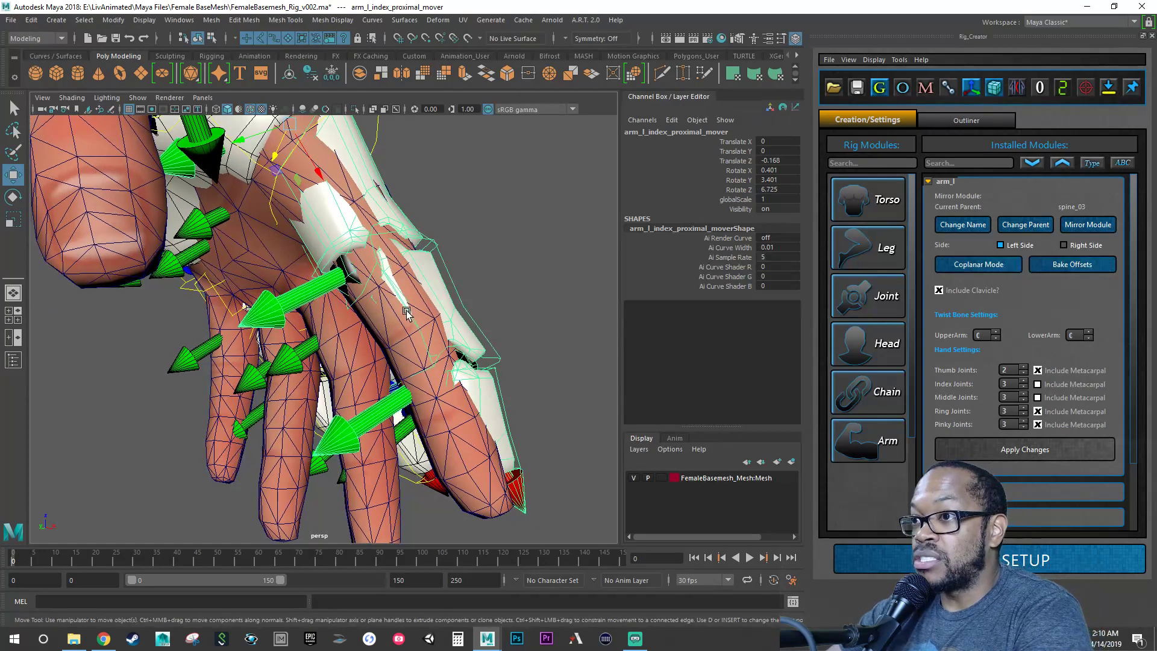
alt+drag(399, 336, 399, 340)
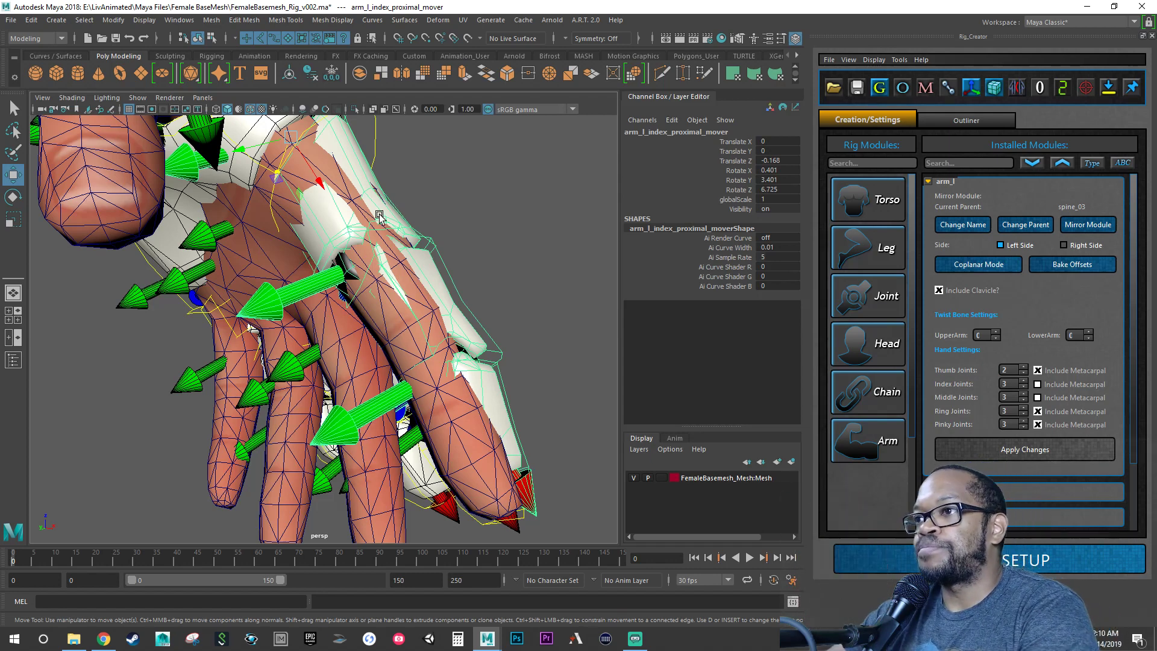
alt+drag(393, 322, 467, 374)
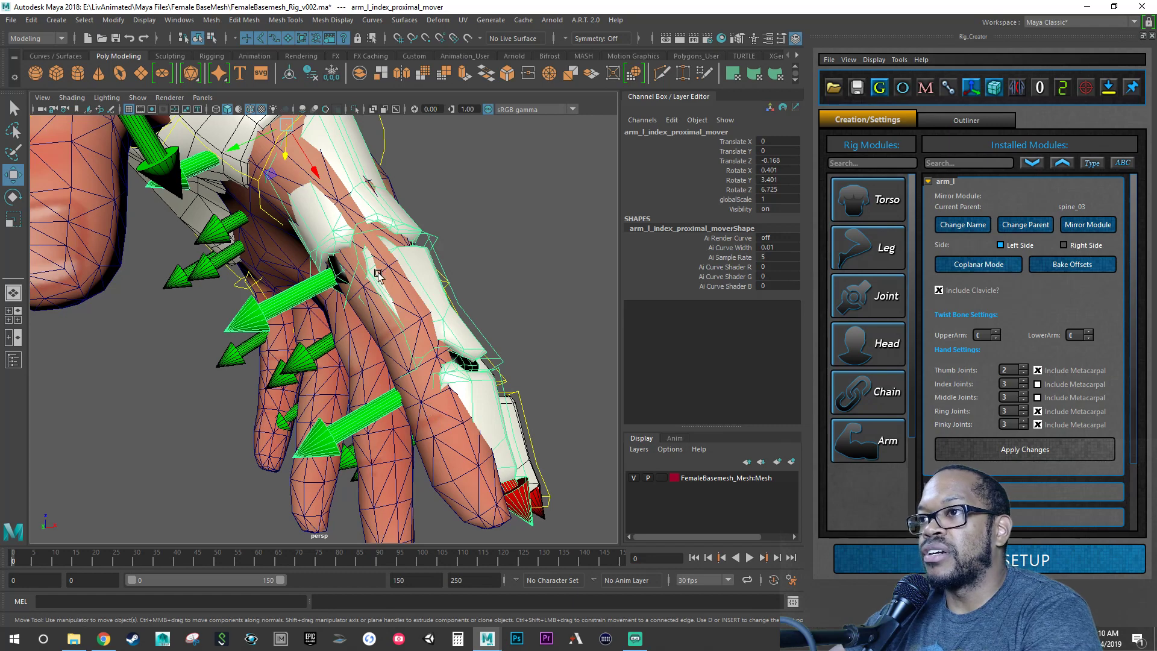
Step: Scale the left index finger's proximal mover up uniformly to a globalScale of about 1.1
key(r)
alt+drag(346, 229, 293, 251)
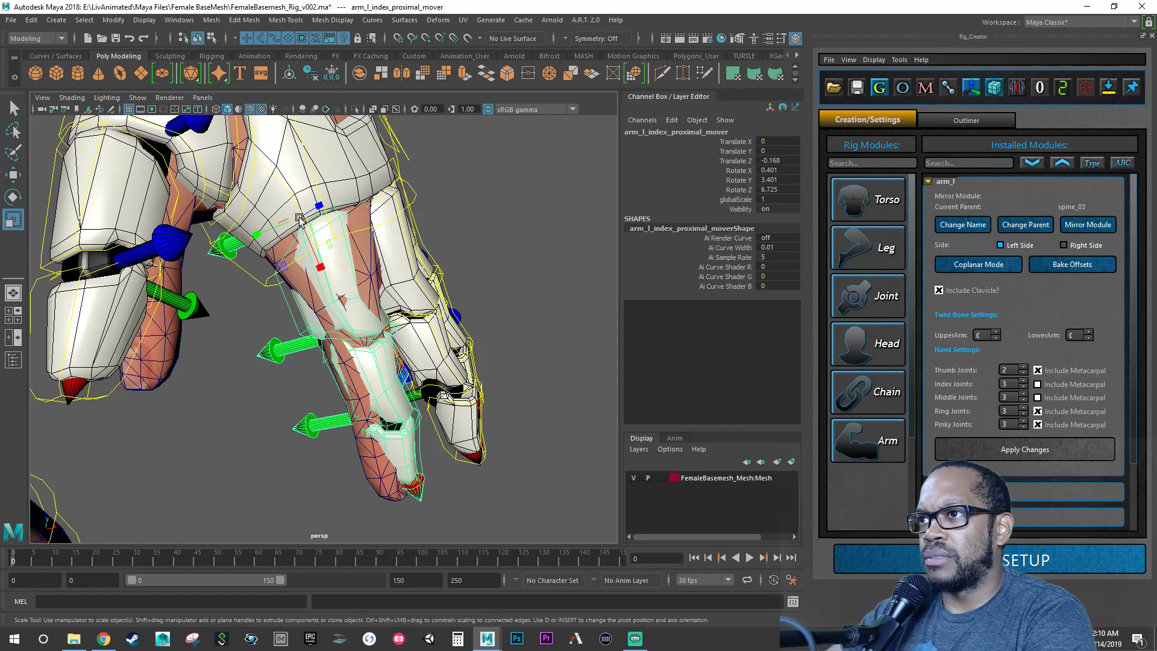
drag(299, 219, 303, 219)
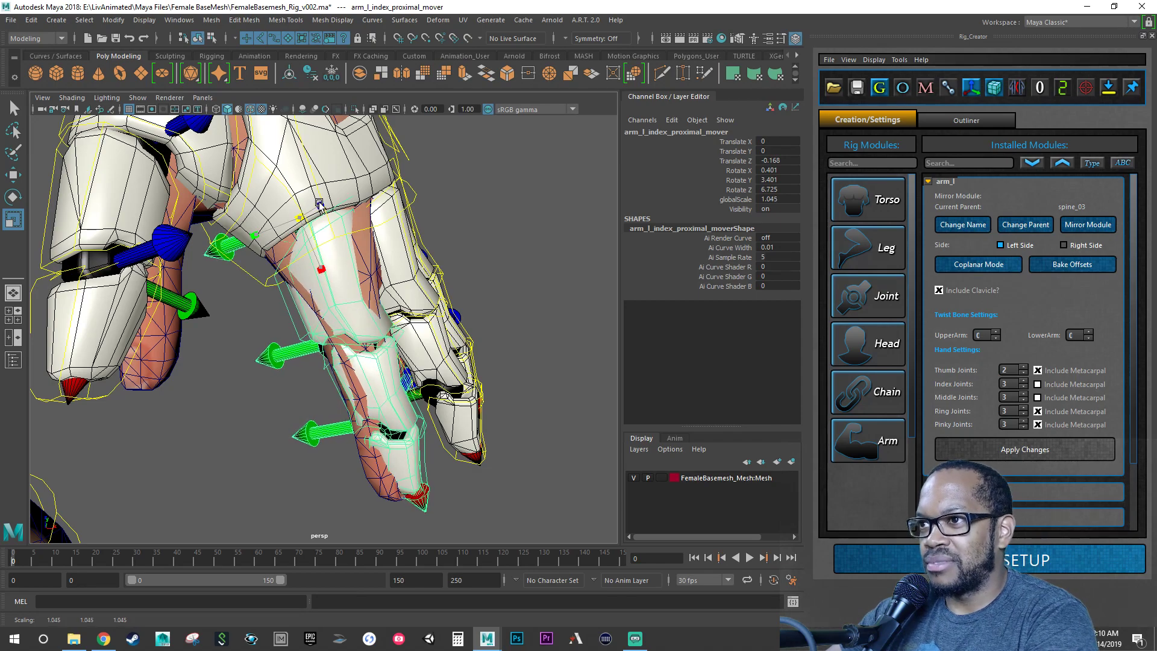
alt+drag(323, 200, 405, 217)
alt+right_drag(405, 217, 656, 315)
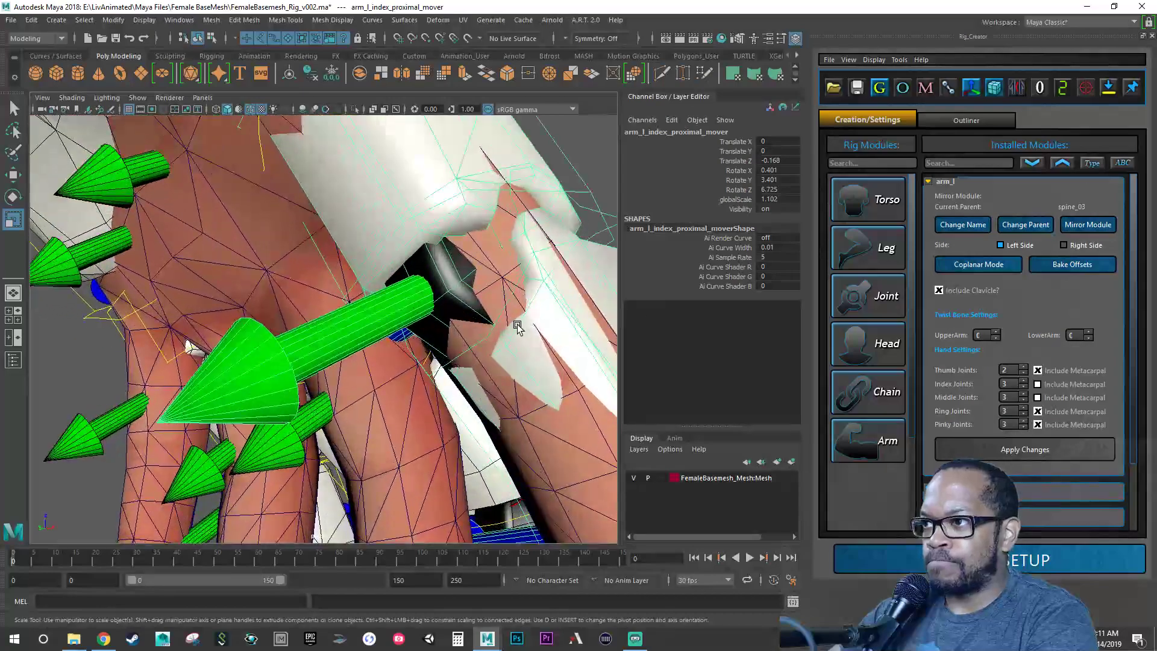
alt+right_drag(518, 328, 422, 331)
alt+middle_drag(422, 330, 317, 274)
alt+drag(317, 274, 291, 281)
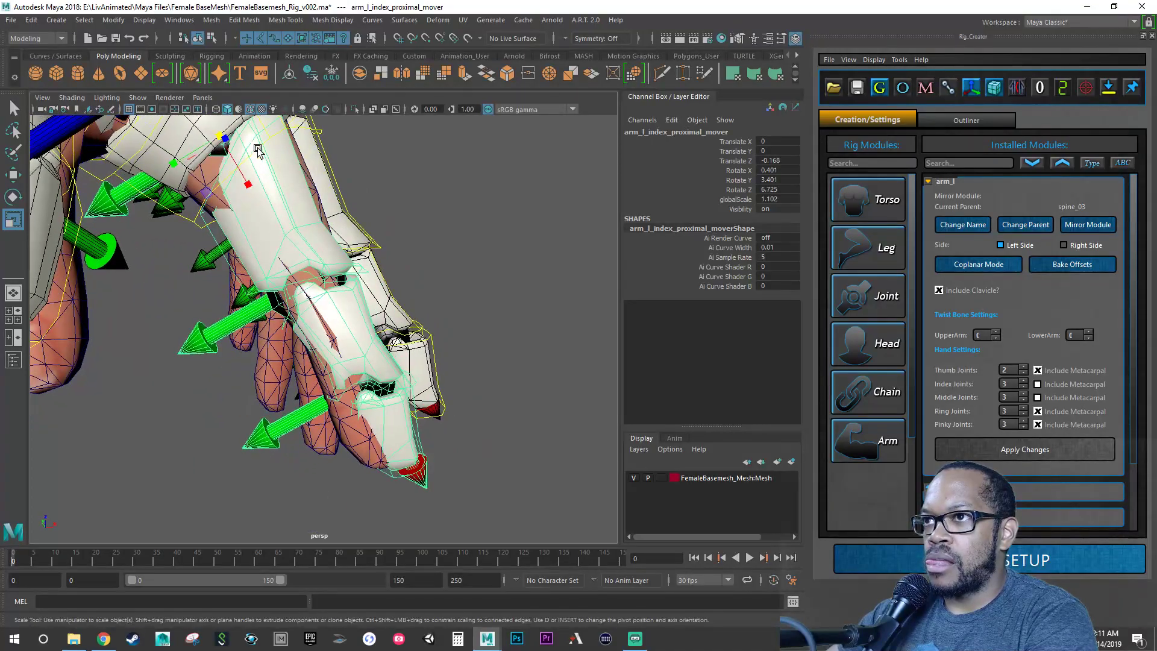
Step: Enlarge the left index finger's proximal mover further to a globalScale of about 1.17
alt+drag(258, 149, 235, 161)
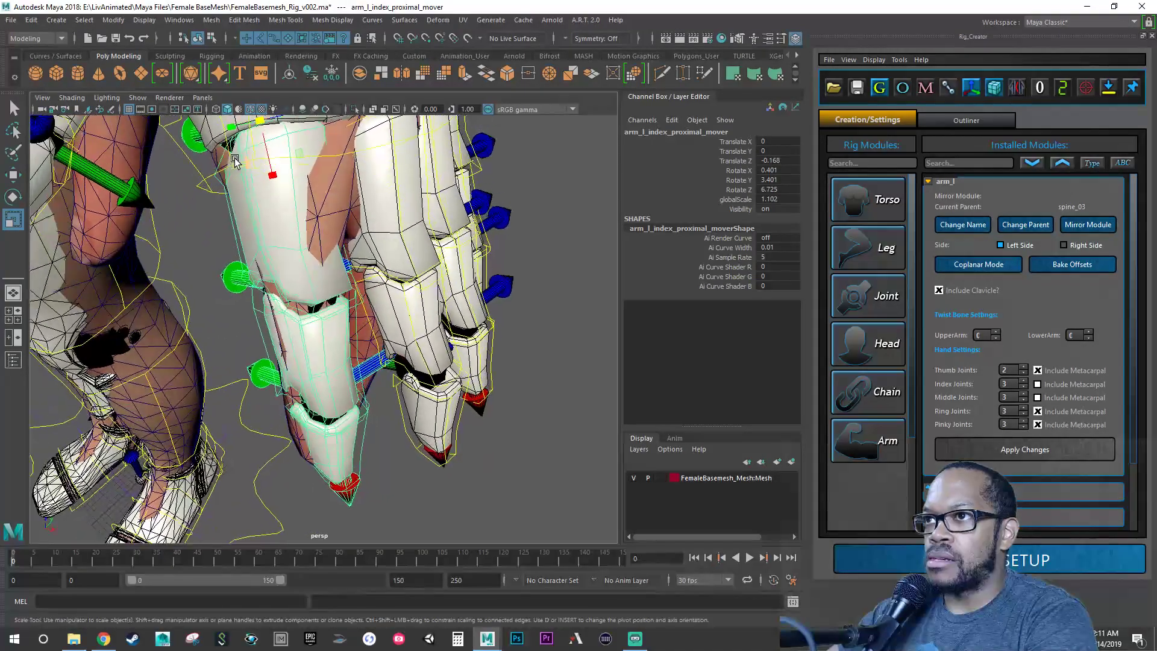
click(264, 121)
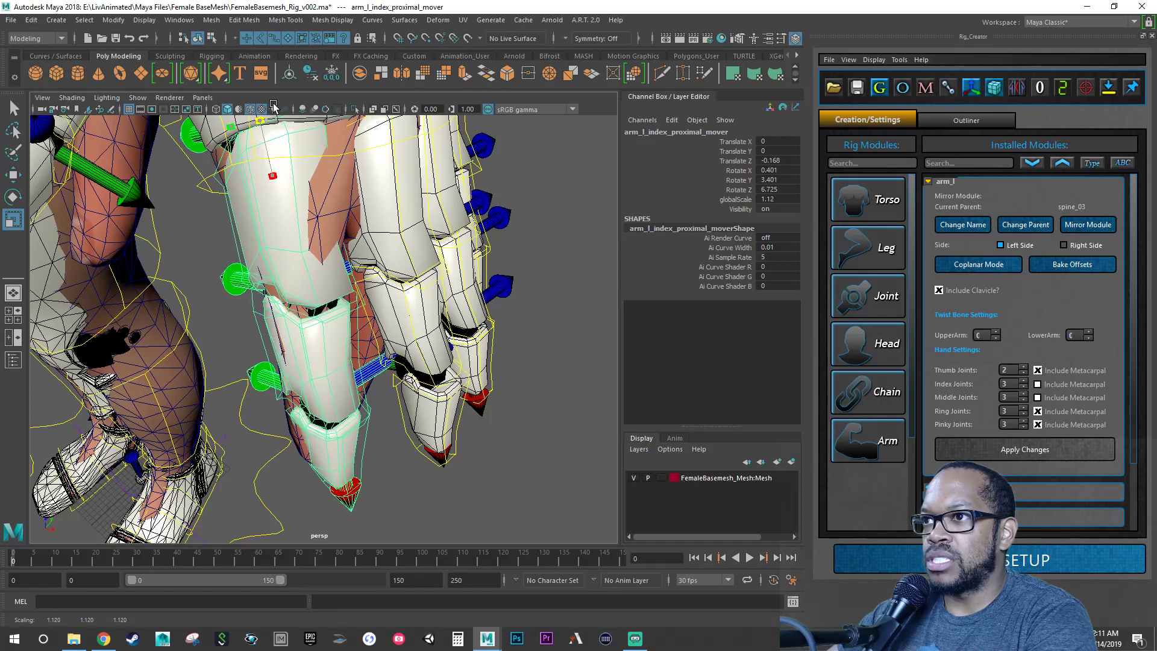
alt+drag(288, 121, 372, 284)
alt+right_drag(372, 283, 415, 380)
alt+drag(414, 379, 338, 404)
alt+middle_drag(338, 404, 328, 241)
alt+right_drag(328, 241, 368, 274)
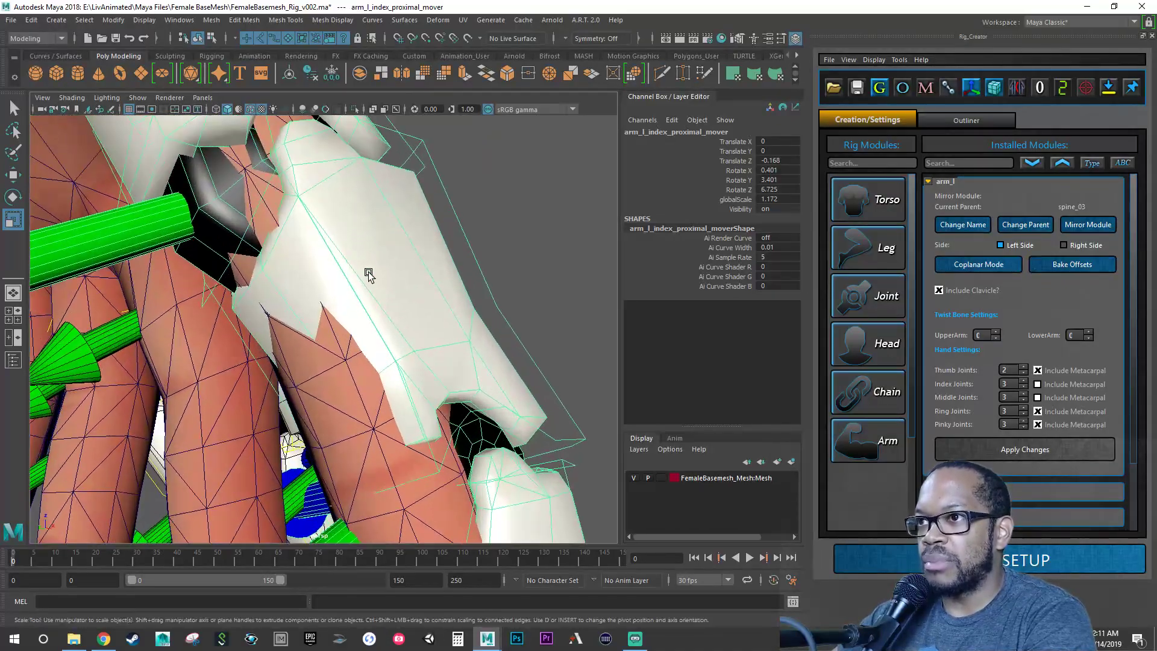
Step: Activate the Rotate tool and reselect the left index finger's proximal mover
alt+drag(369, 274, 331, 335)
click(367, 318)
key(e)
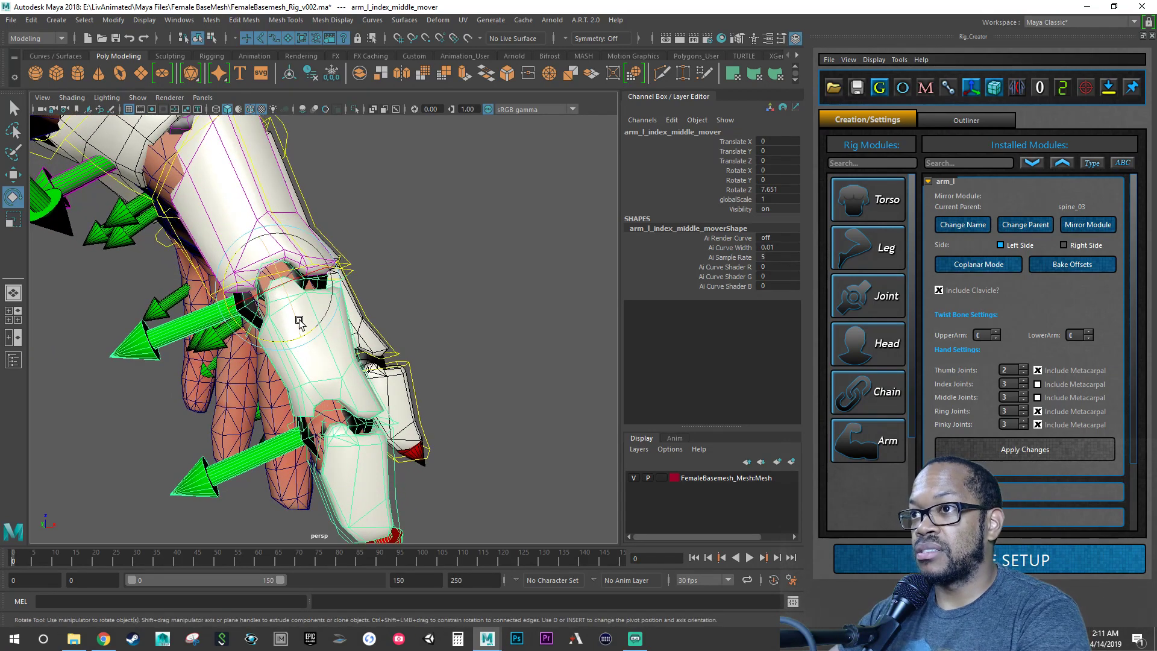
click(305, 217)
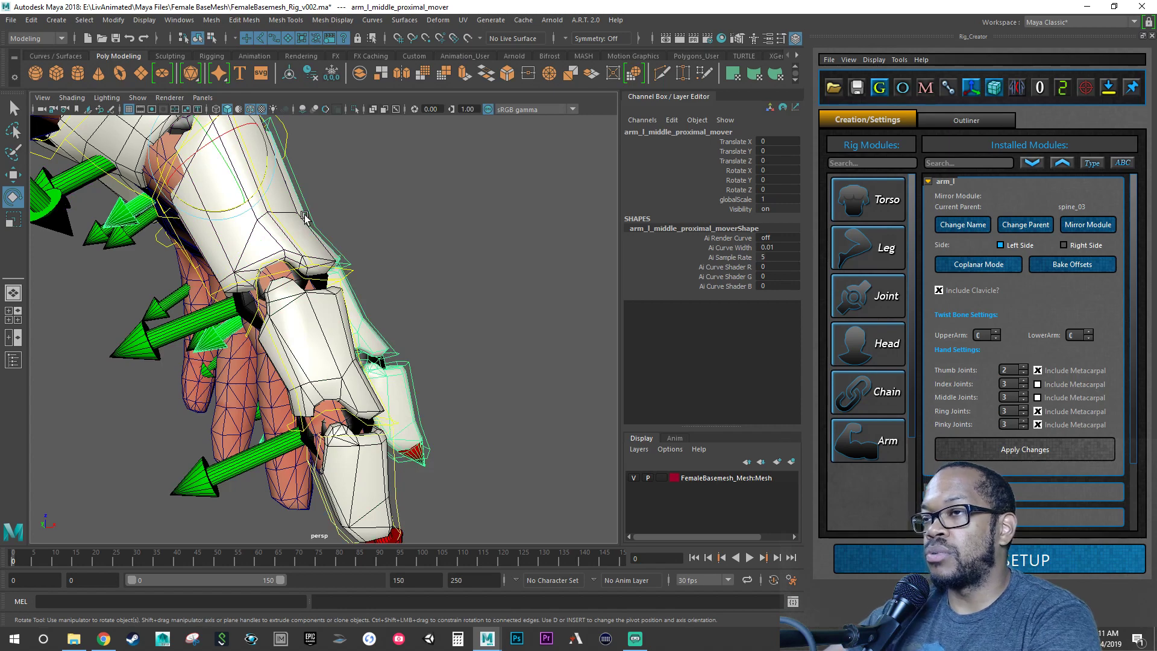
alt+drag(306, 241, 180, 259)
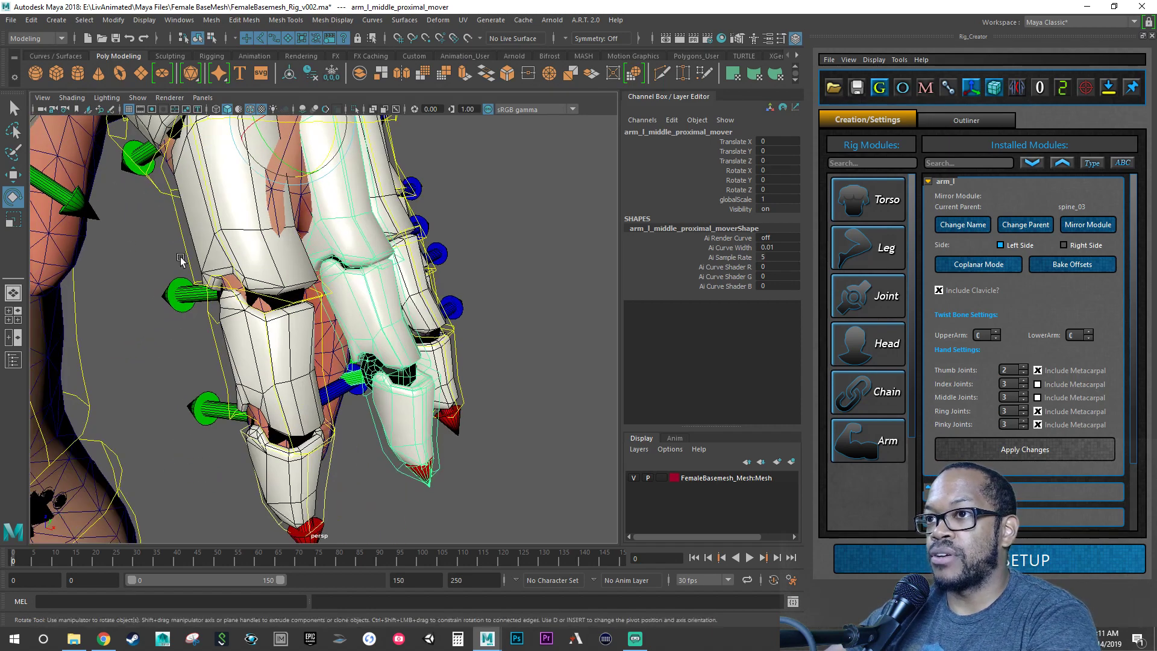
click(186, 248)
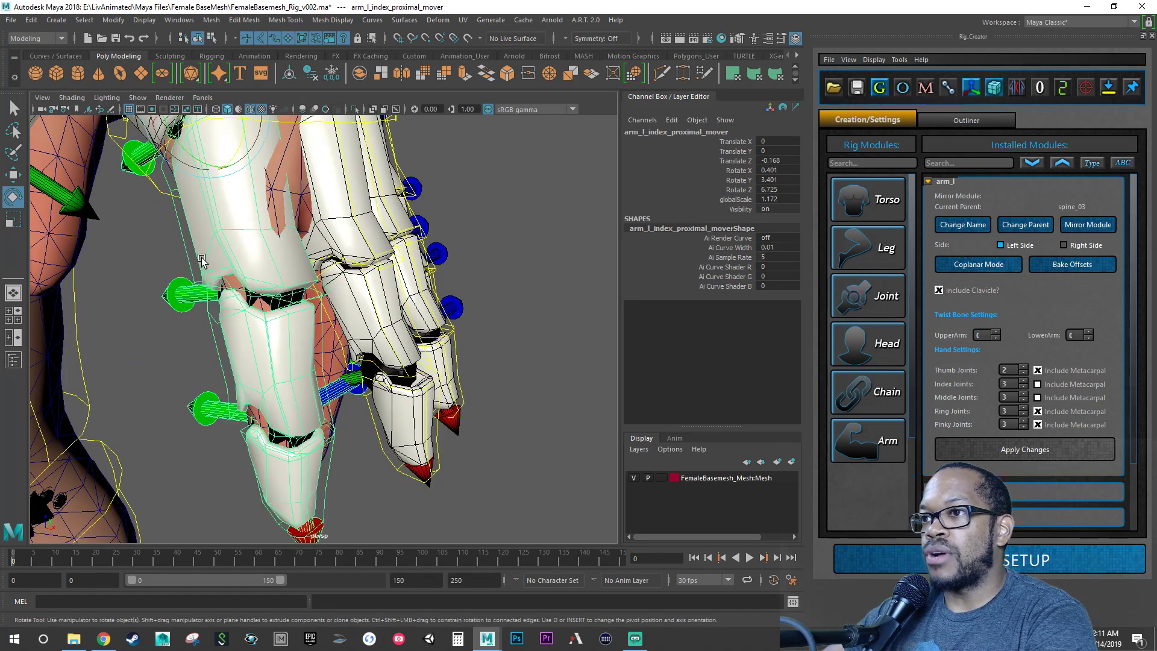
alt+drag(210, 271, 231, 255)
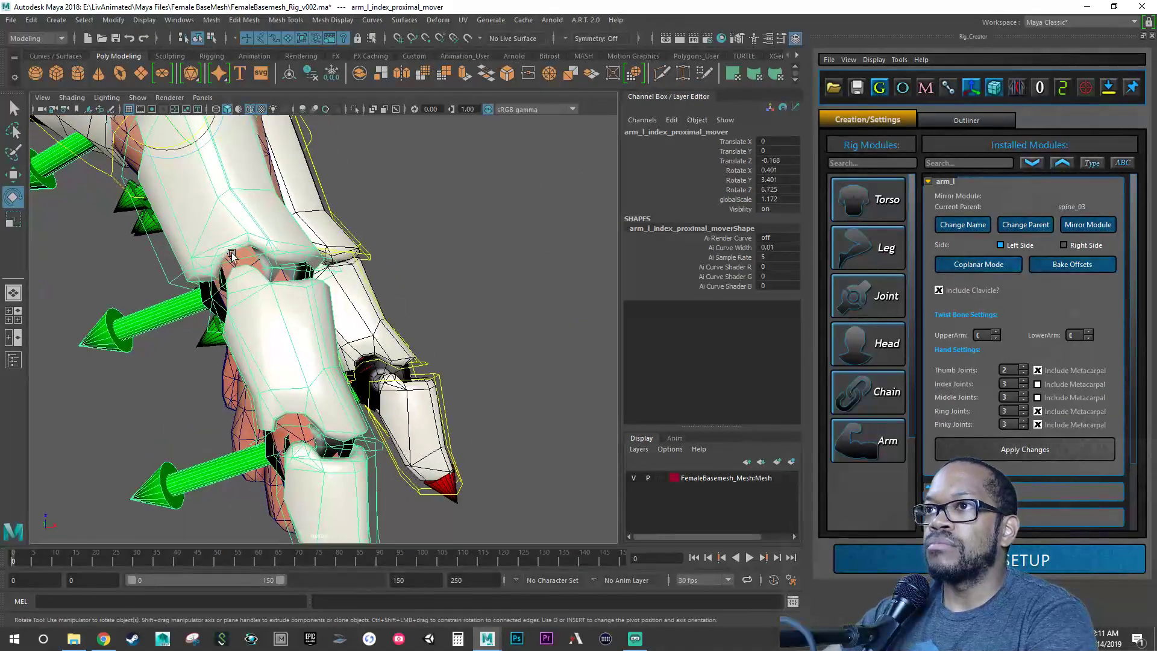
Step: Examine the gap between the index finger's proximal and middle movers at the knuckle up close
mouse_move(227, 203)
alt+mouse_down()
mouse_move(345, 188)
mouse_move(355, 235)
mouse_move(288, 359)
mouse_move(324, 339)
alt+mouse_up()
click(228, 110)
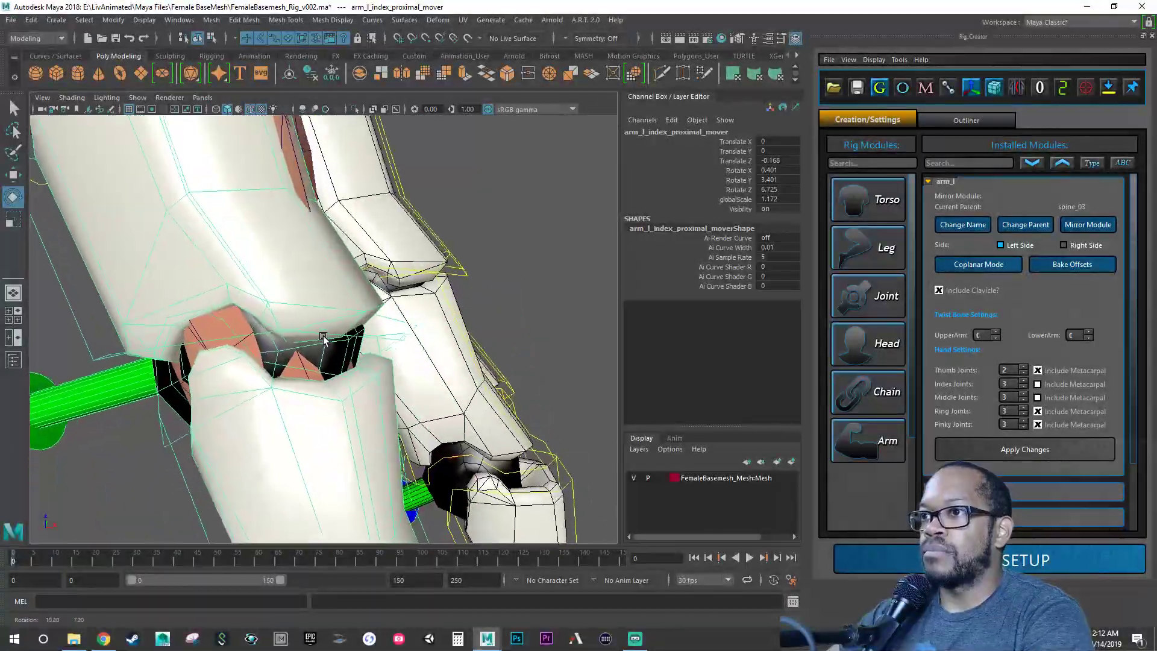
alt+drag(383, 311, 250, 343)
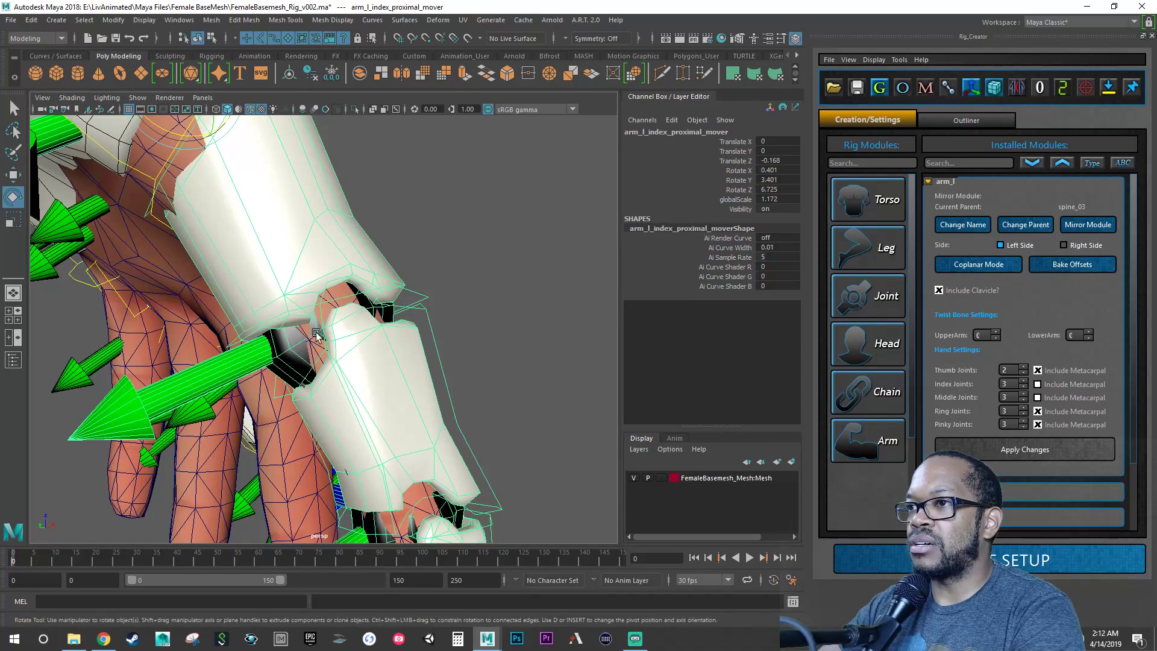
alt+right_drag(308, 339, 438, 302)
alt+drag(439, 303, 295, 335)
alt+right_drag(295, 334, 316, 330)
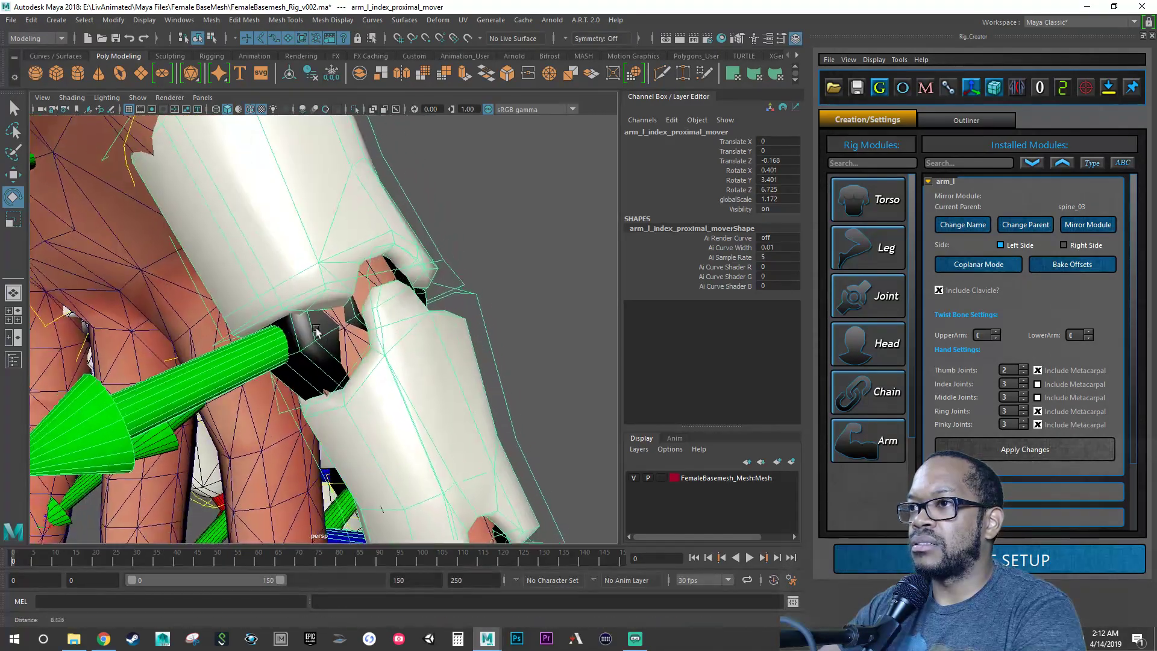
alt+right_drag(390, 306, 365, 326)
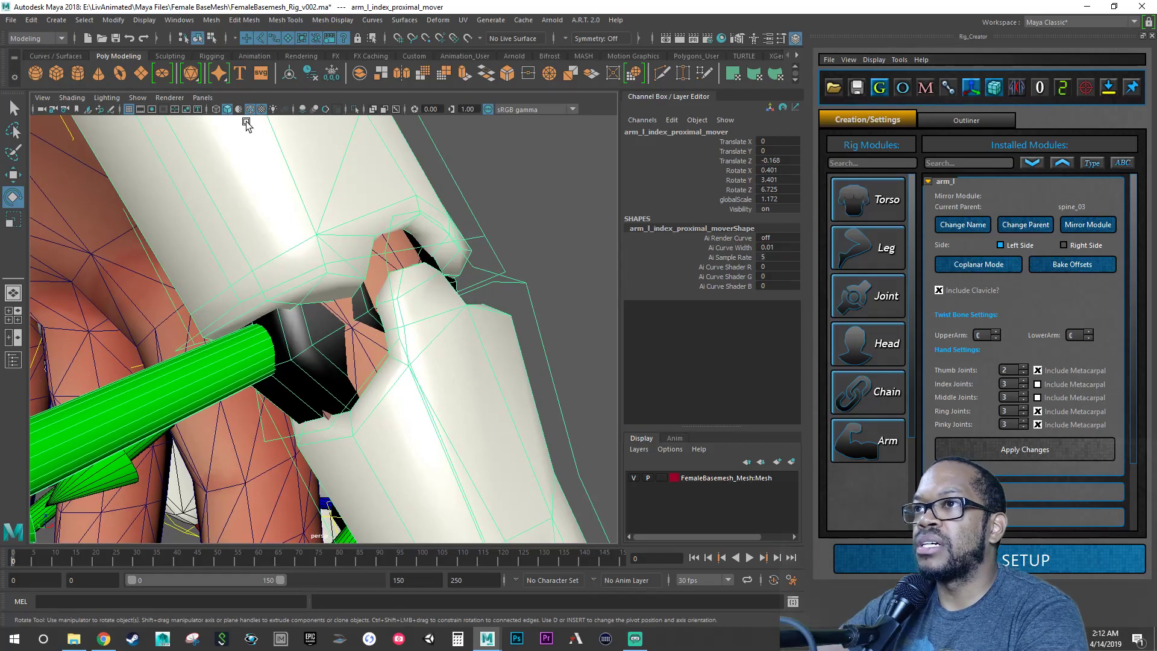
Step: Check the index finger joint placement inside the mesh in wireframe display, and return to smooth shading
click(215, 109)
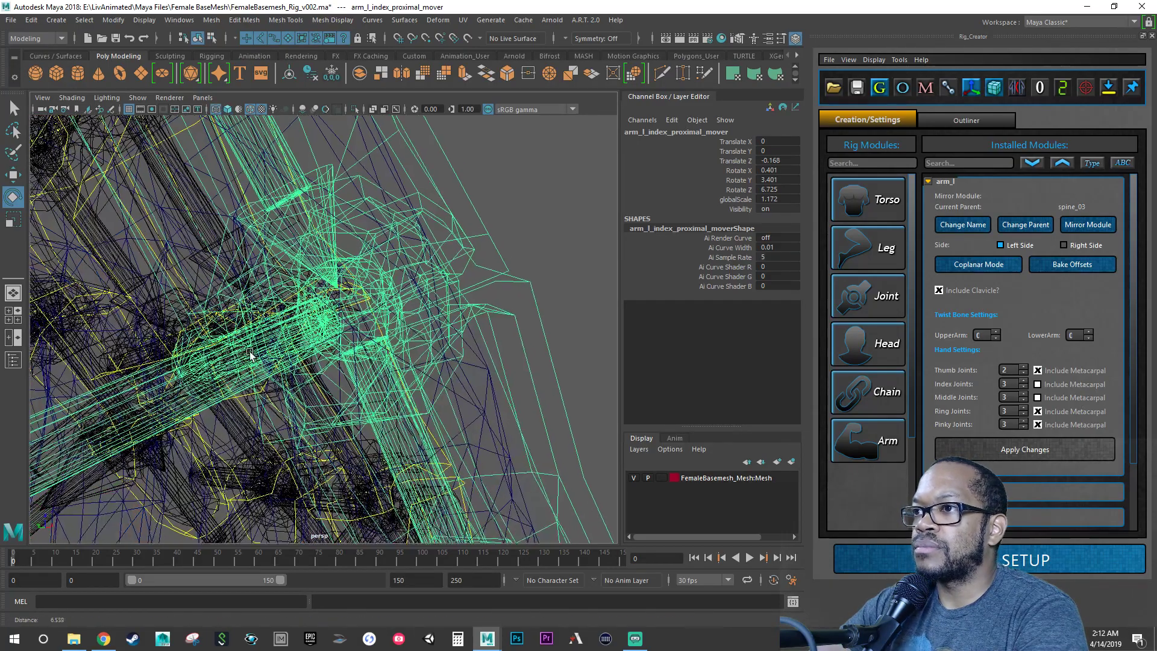
alt+right_drag(283, 352, 304, 348)
alt+drag(304, 348, 284, 333)
alt+right_drag(283, 333, 572, 309)
alt+right_drag(337, 193, 243, 125)
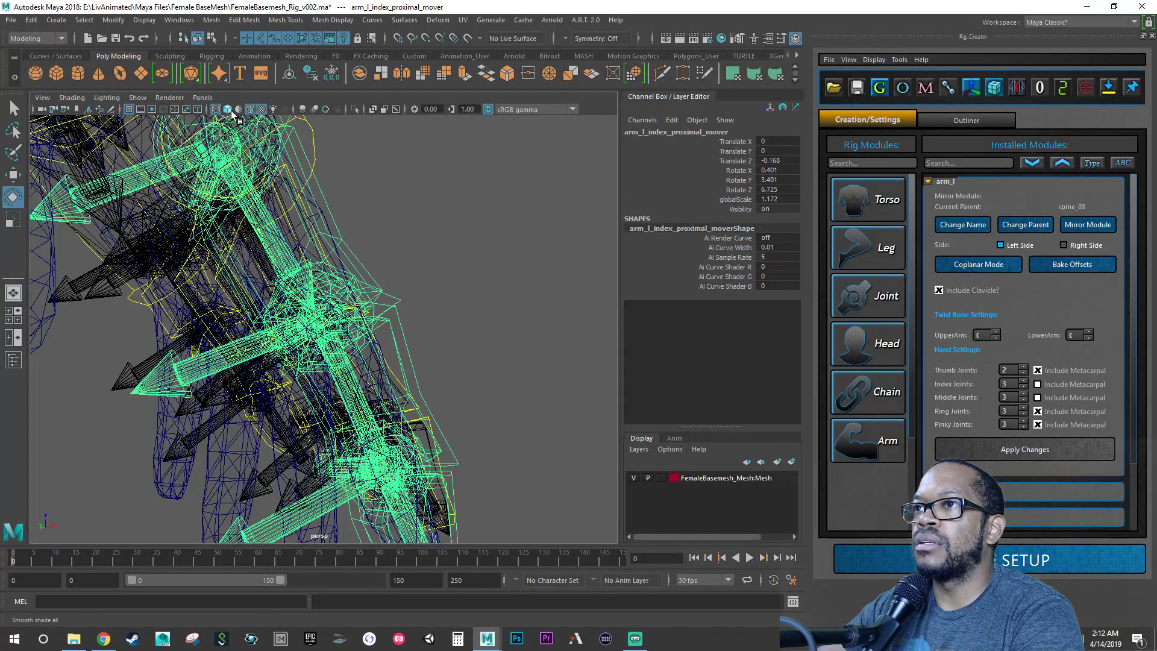
click(229, 110)
alt+right_drag(219, 211, 92, 246)
alt+drag(92, 246, 287, 268)
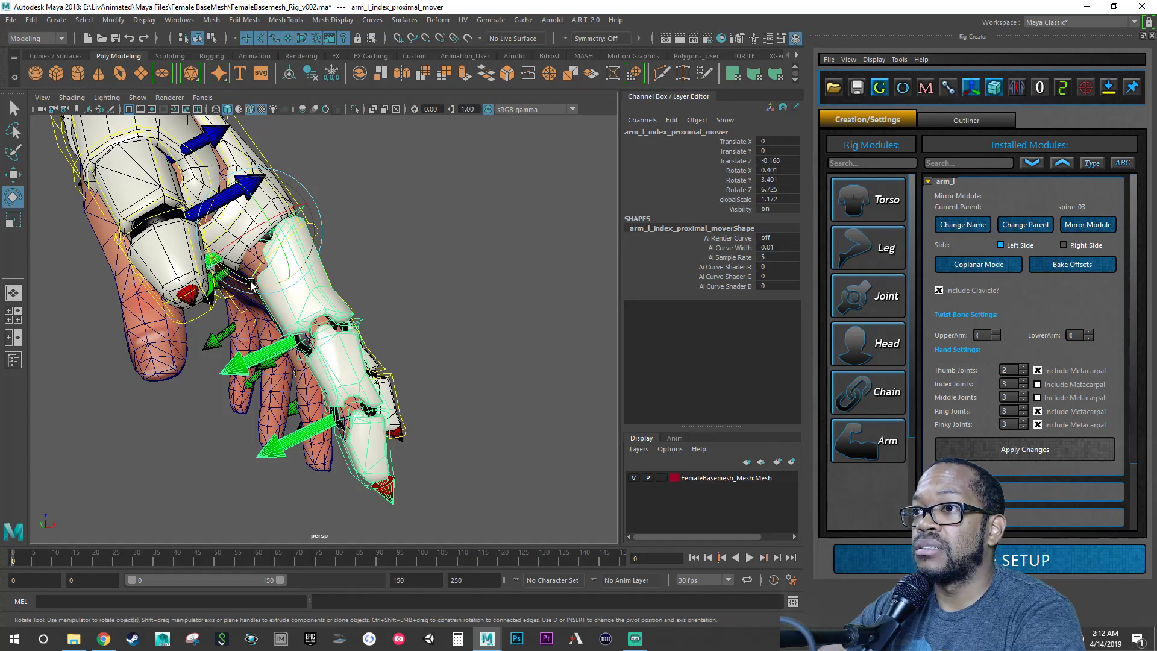
Step: Try rotating the index finger's proximal mover to about -19 on Rotate Z, undoing each test rotation
drag(251, 280, 330, 267)
key(ctrl+z)
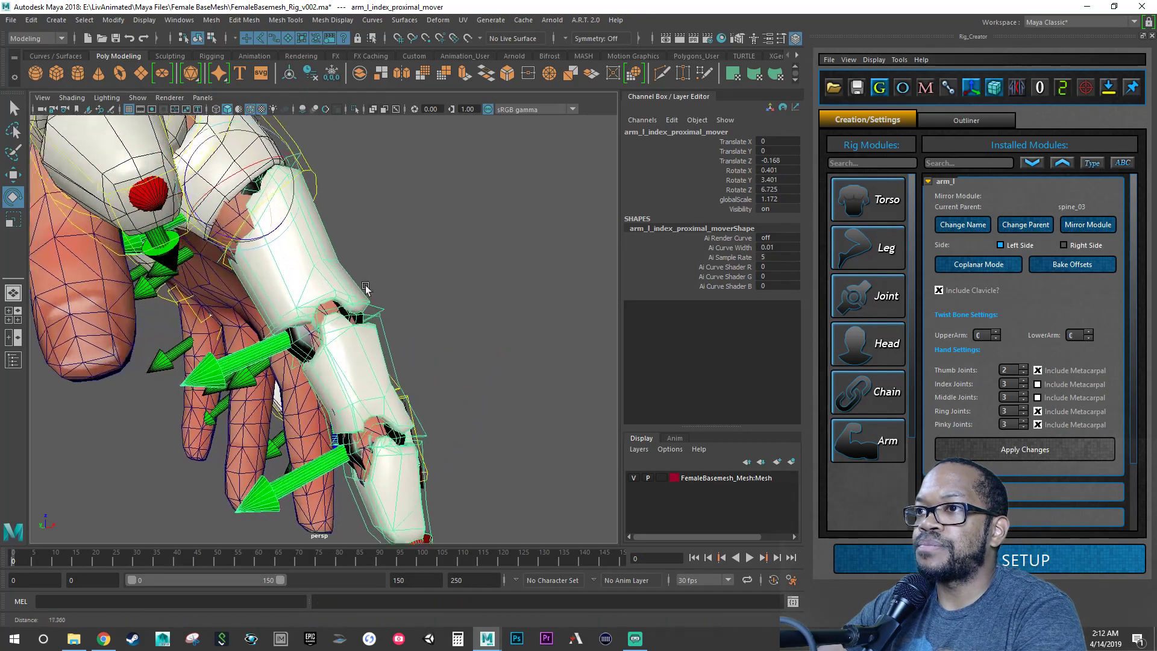
alt+right_drag(330, 267, 368, 273)
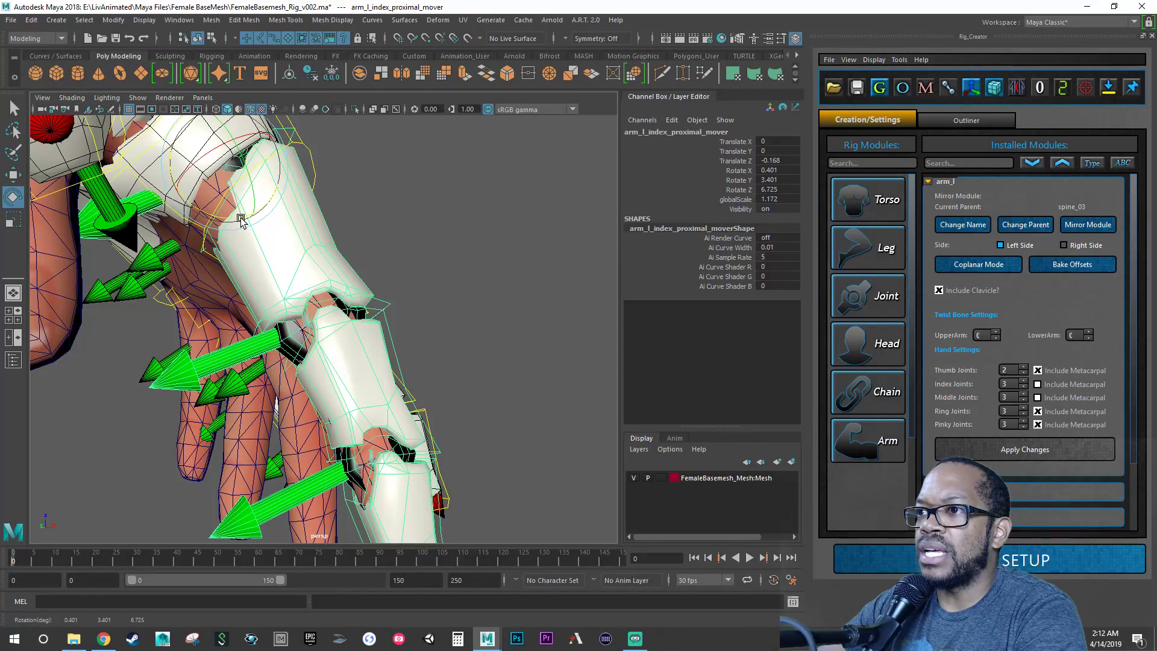
drag(241, 220, 261, 212)
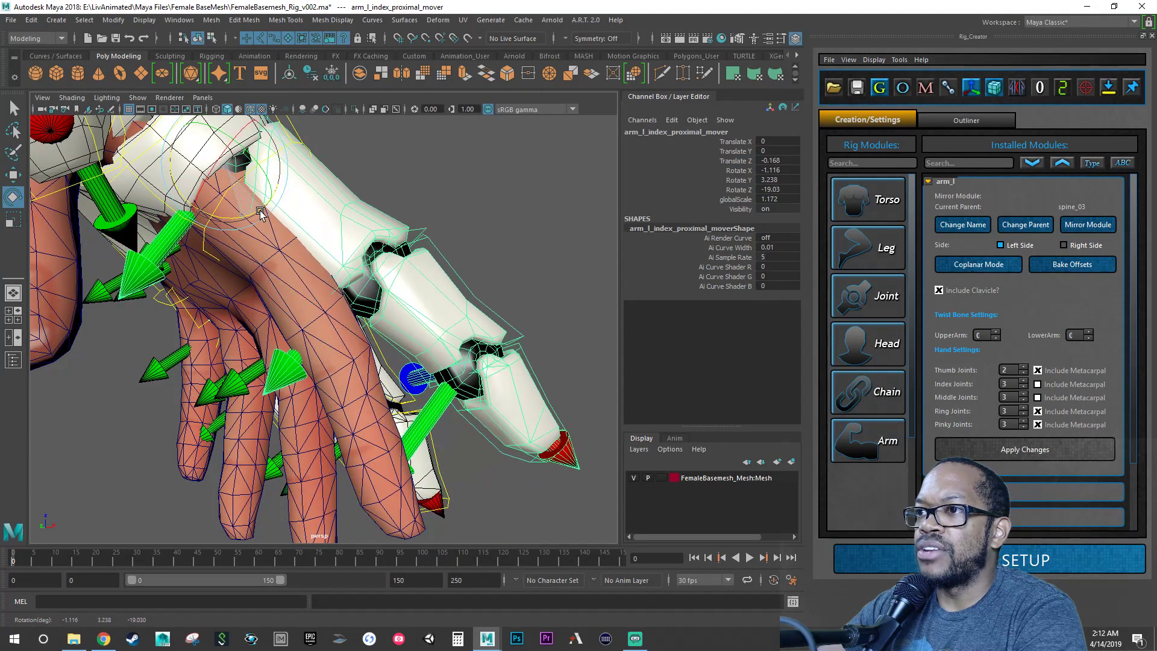
key(ctrl+z)
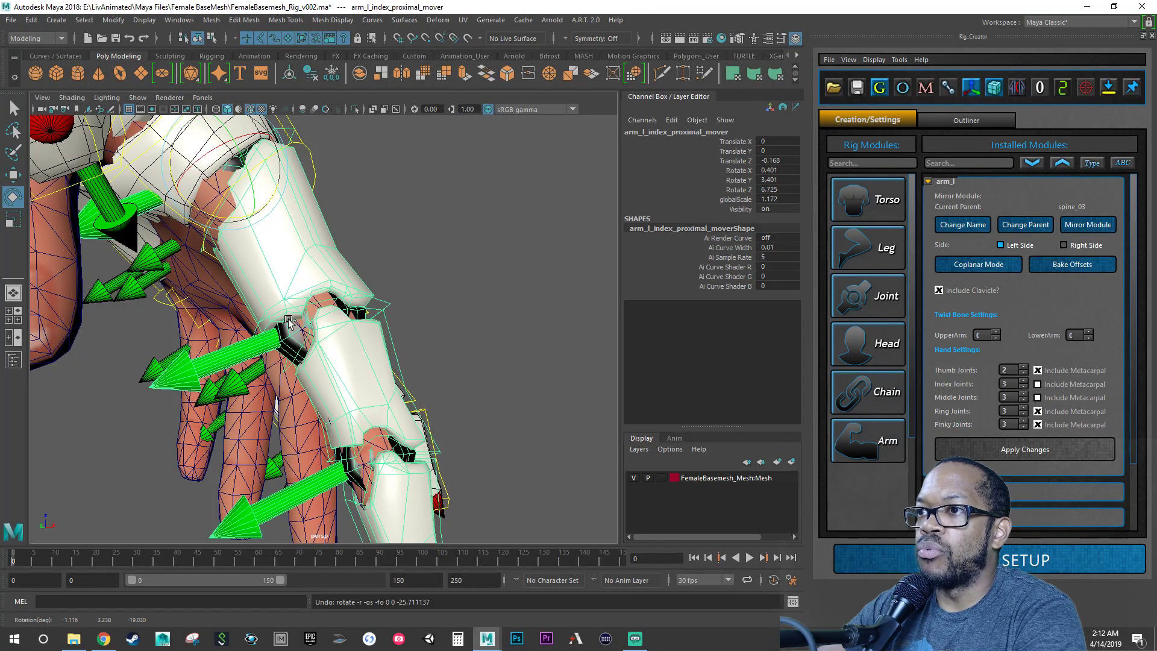
drag(192, 208, 218, 212)
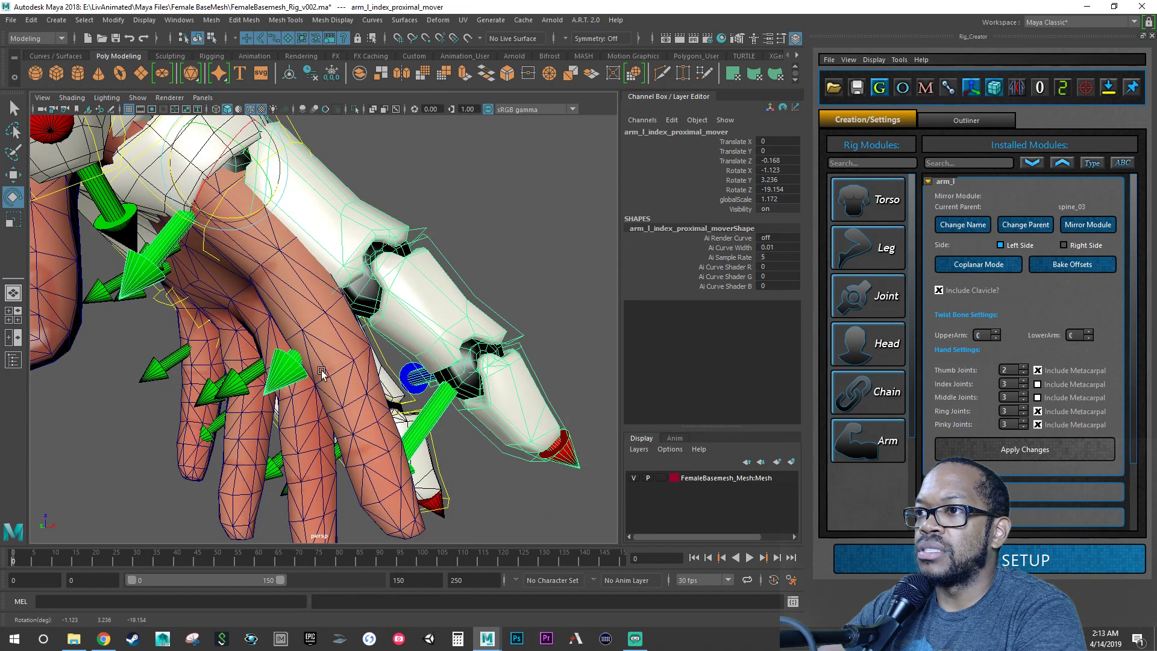
key(ctrl+z)
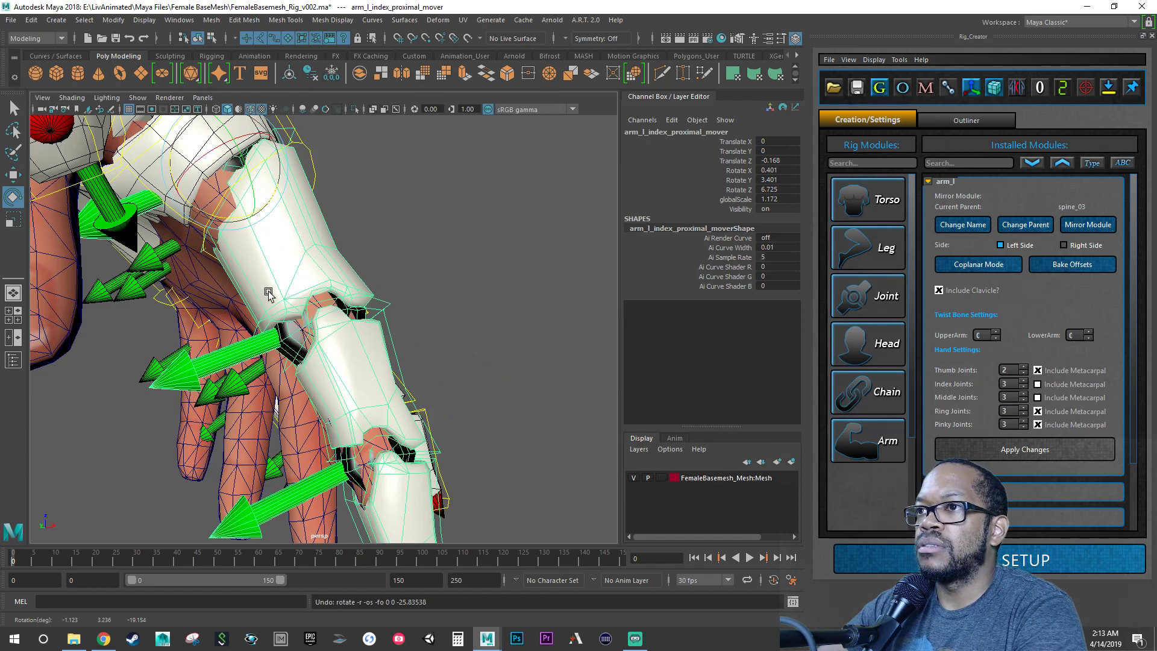
Step: Scale the index finger's proximal mover up to a globalScale of about 1.322, and undo a small test rotation on Rotate Z
key(r)
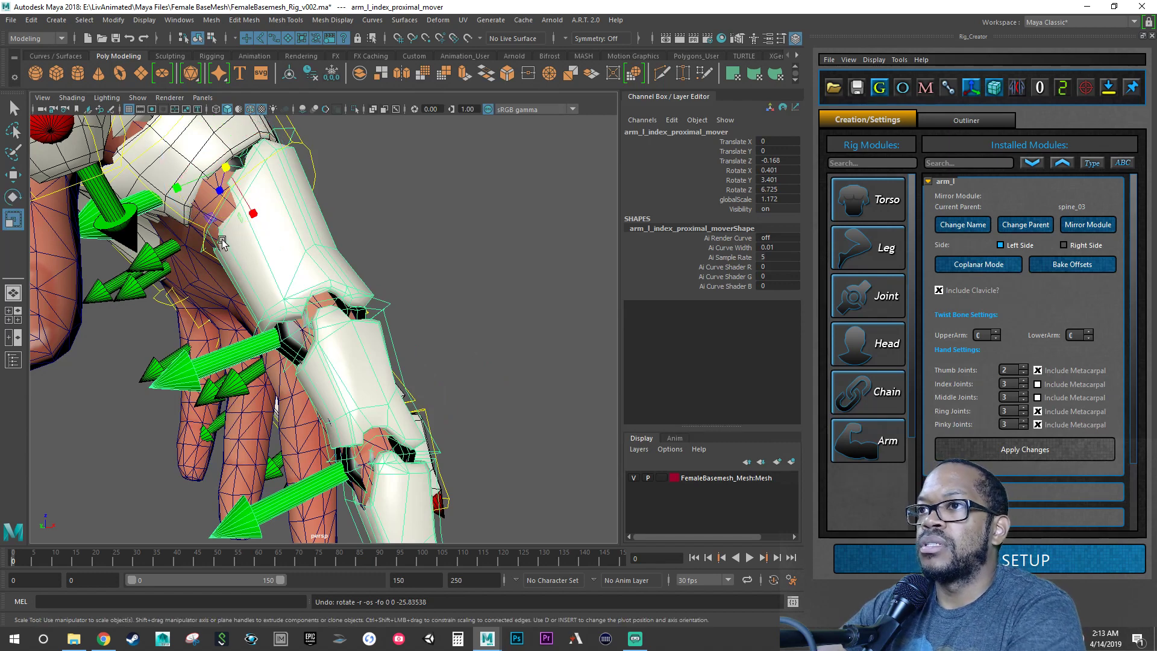
drag(227, 166, 306, 98)
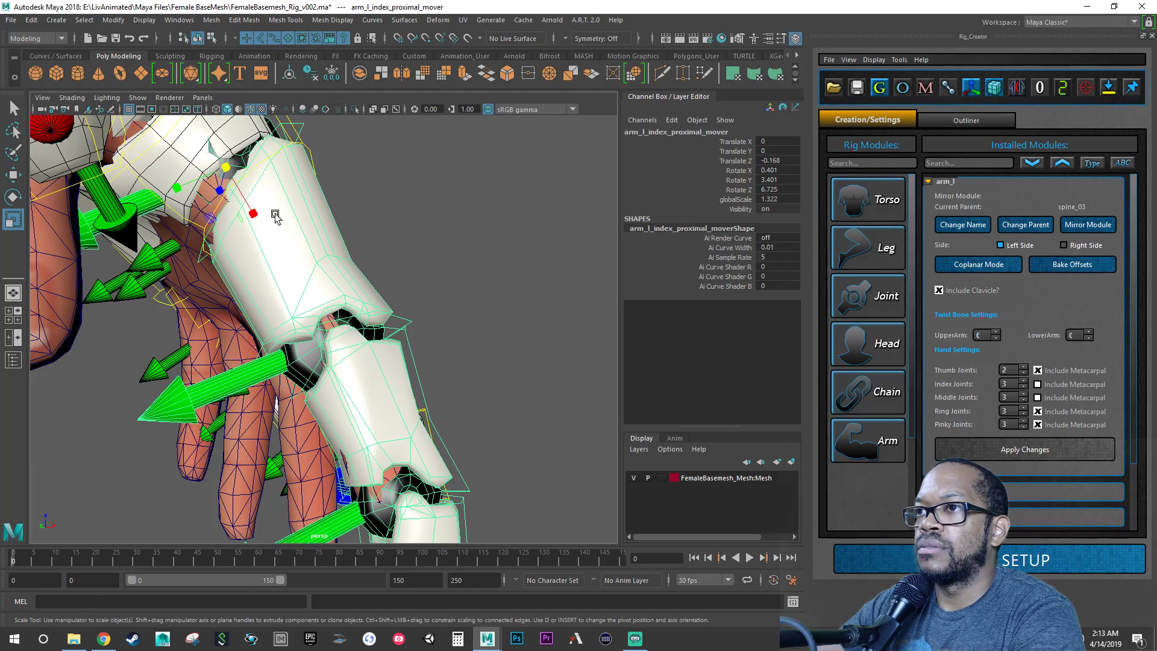
key(e)
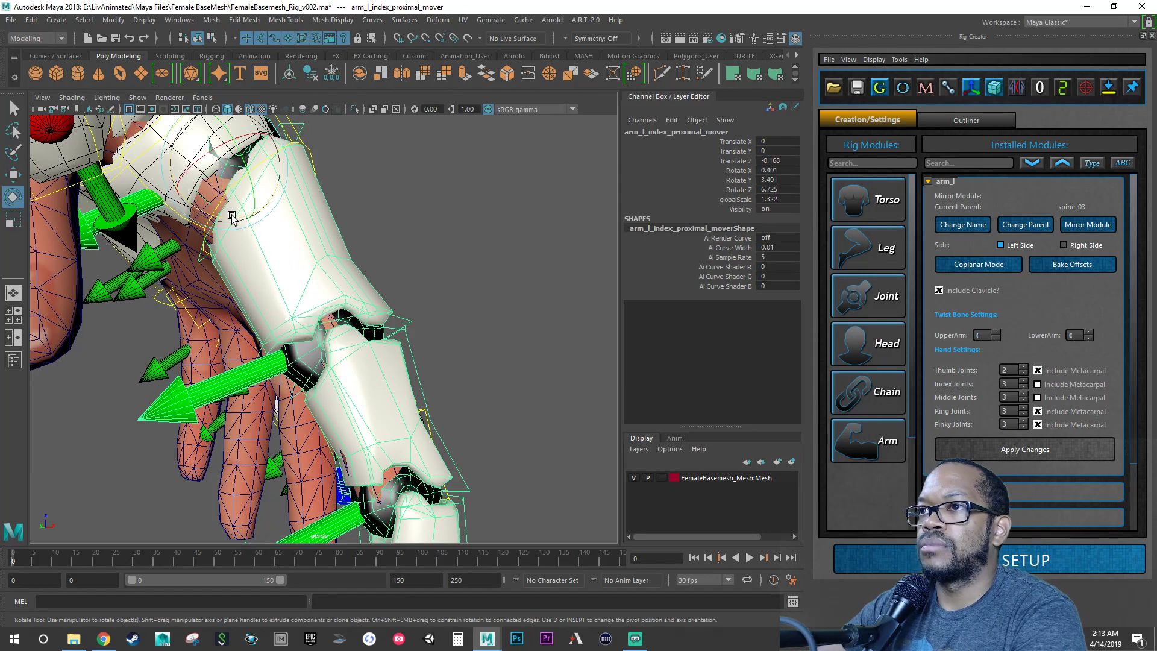
drag(229, 218, 230, 221)
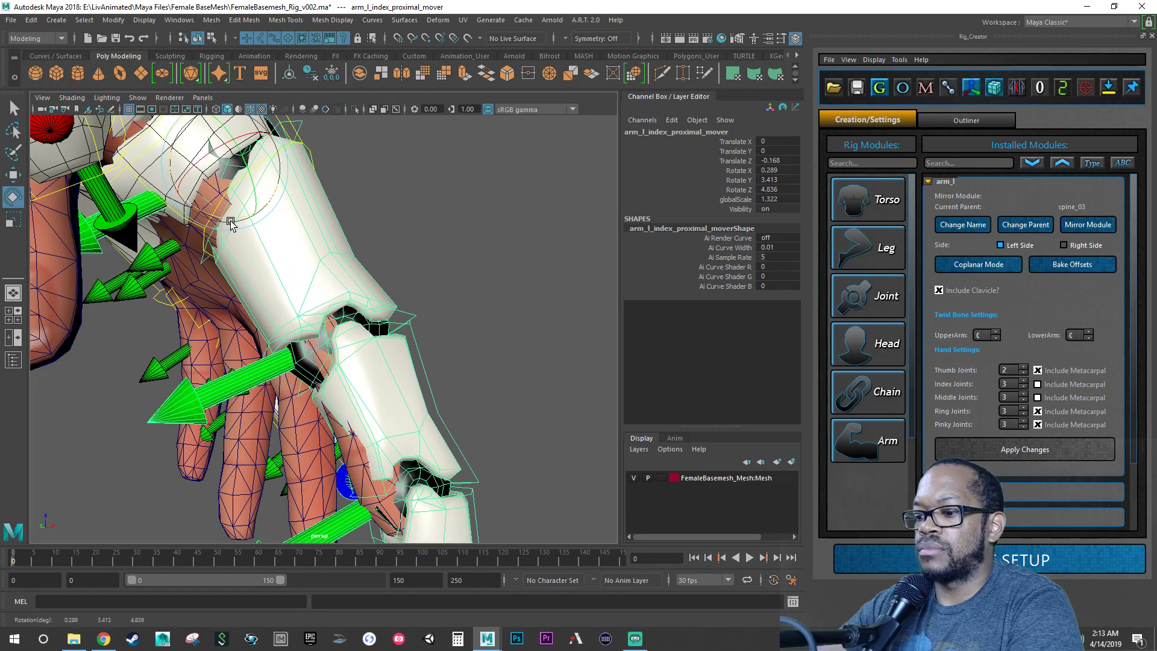
key(ctrl+z)
Step: Scale the index finger's proximal mover up further to a globalScale of about 1.348
key(r)
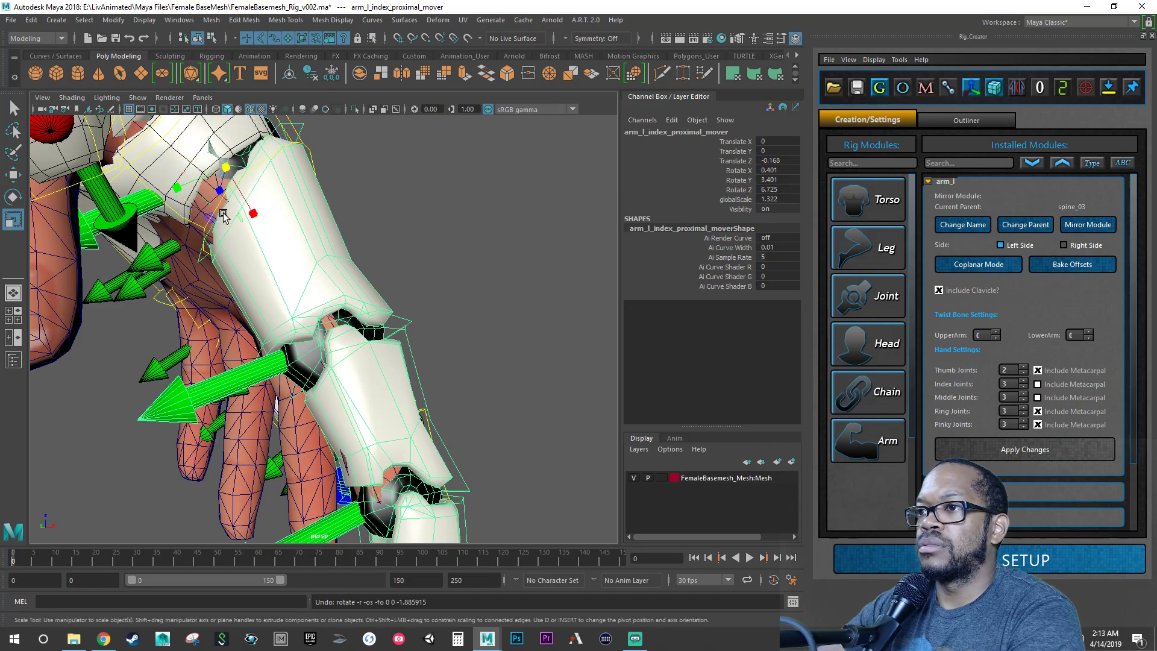
click(228, 167)
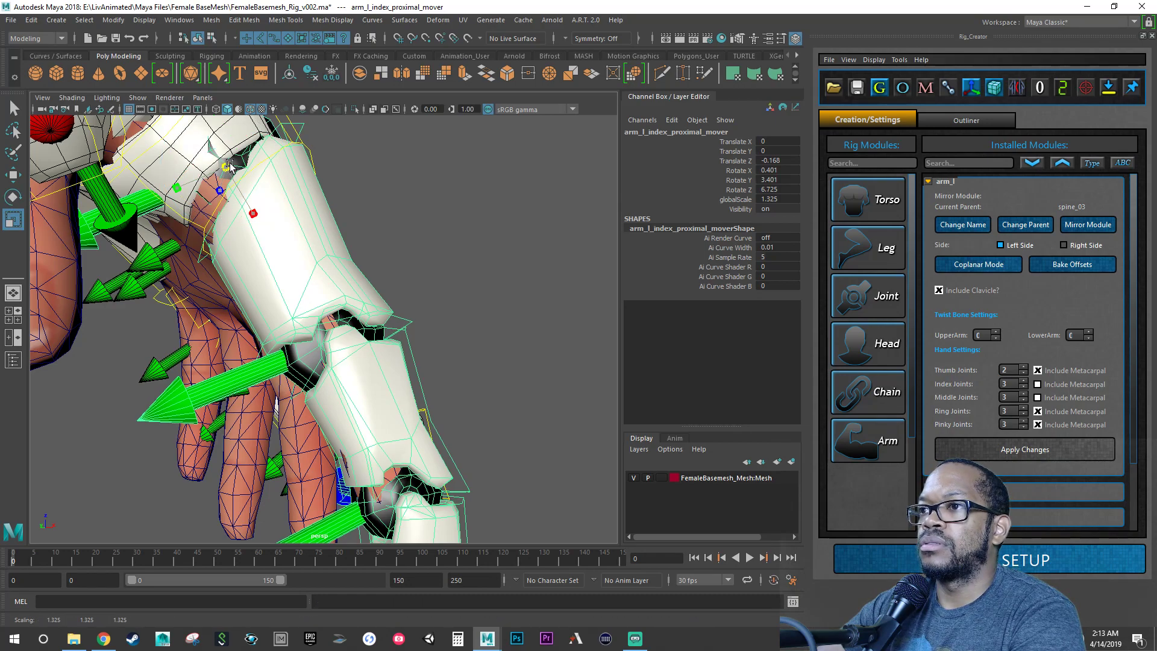
drag(229, 167, 242, 152)
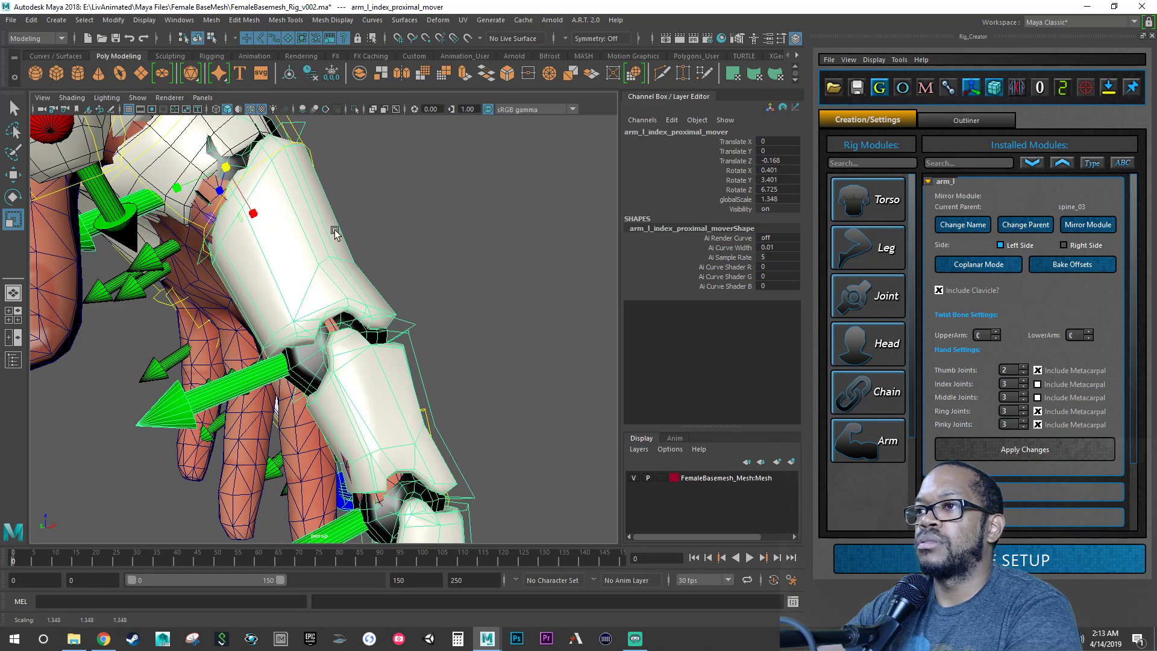
Step: Examine the scaled index finger and the knuckle between its proximal and middle movers from several angles
alt+drag(335, 232, 353, 282)
alt+right_drag(352, 282, 385, 308)
alt+drag(386, 307, 355, 340)
alt+right_drag(355, 339, 384, 344)
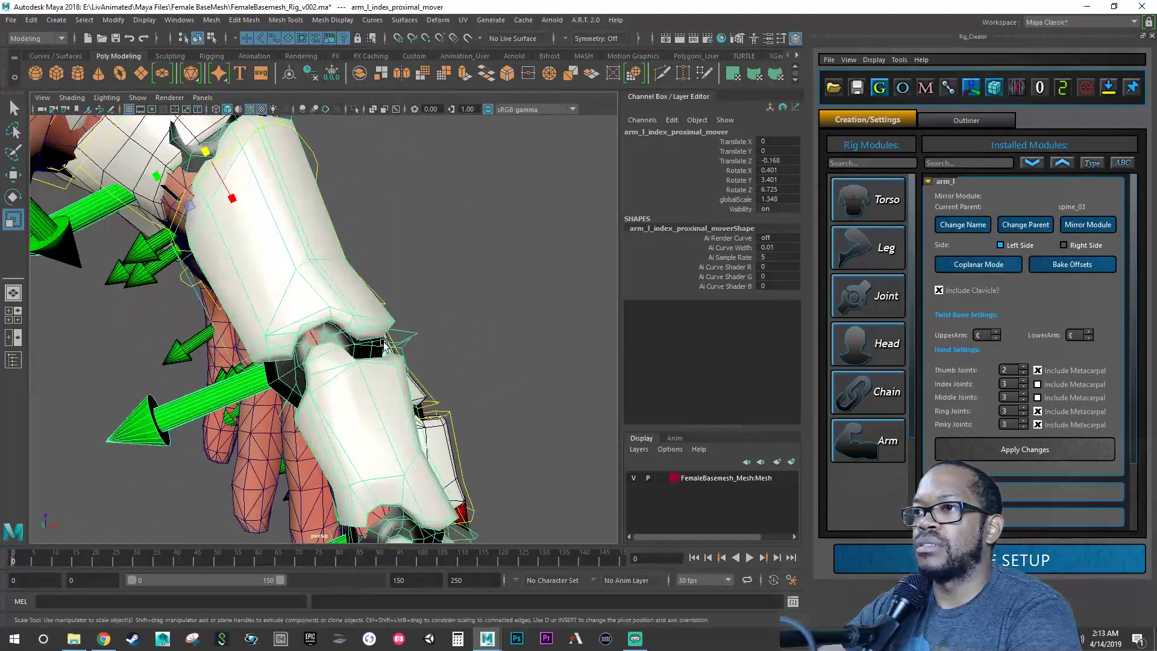
alt+drag(383, 343, 363, 351)
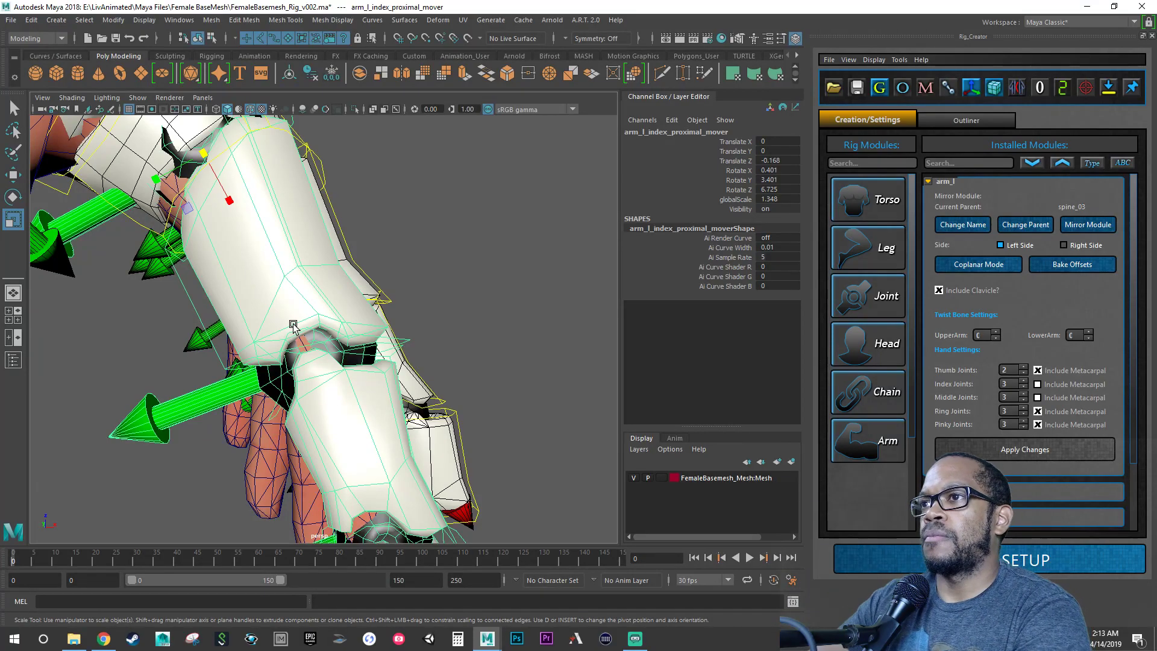
alt+drag(354, 318, 319, 293)
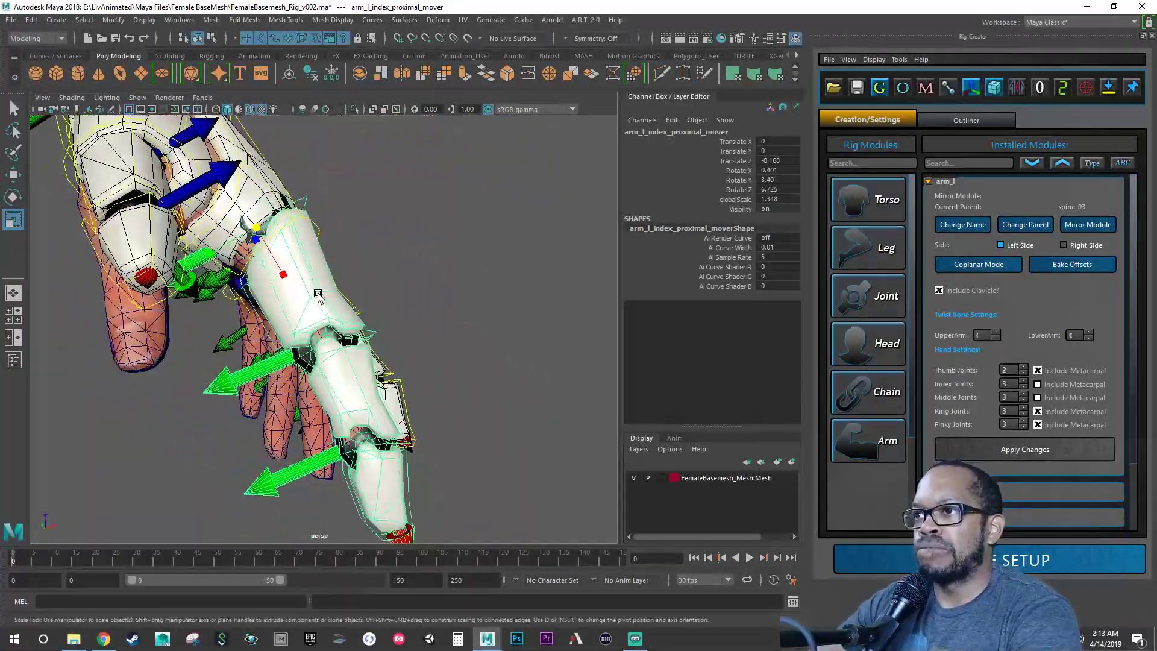
alt+right_drag(319, 293, 395, 337)
alt+drag(395, 337, 297, 362)
alt+right_drag(271, 357, 290, 363)
alt+drag(290, 363, 283, 356)
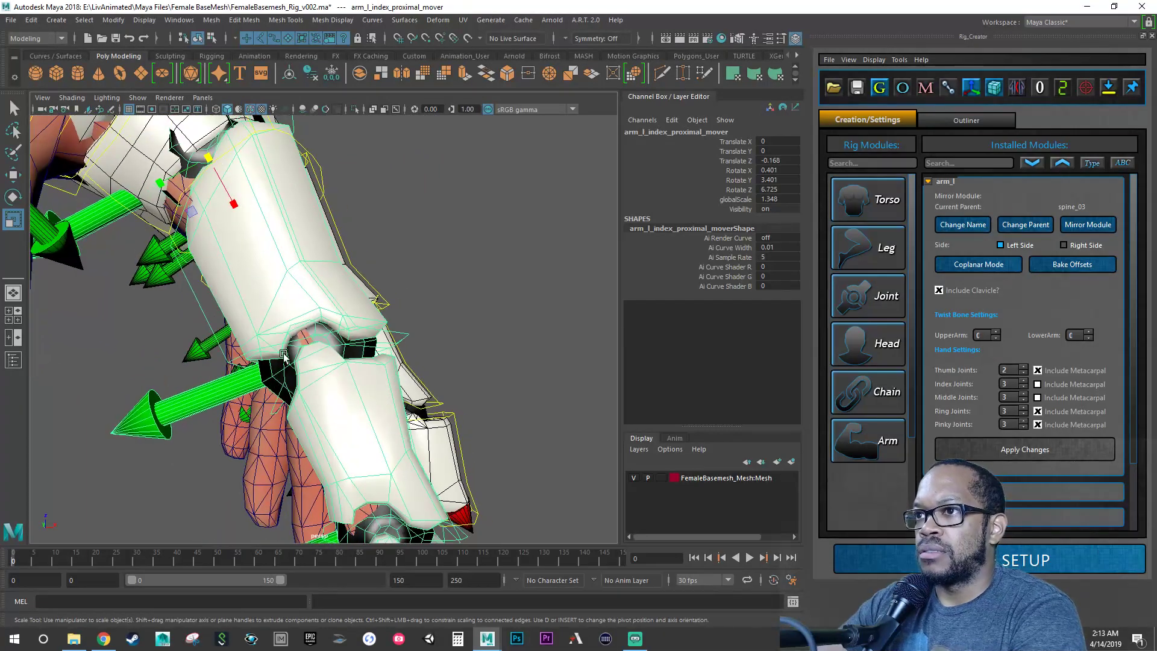
alt+drag(202, 311, 219, 313)
Step: Try rotating the index finger's proximal mover to about -16 on Rotate Z, and undo the rotation
key(e)
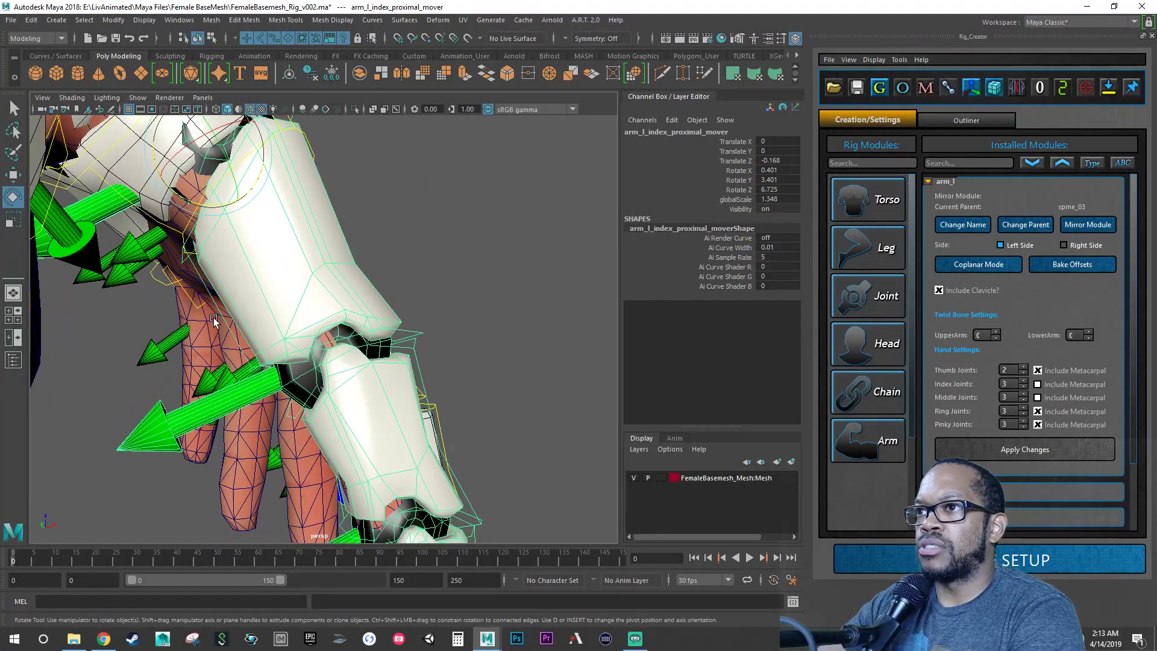
drag(210, 207, 231, 193)
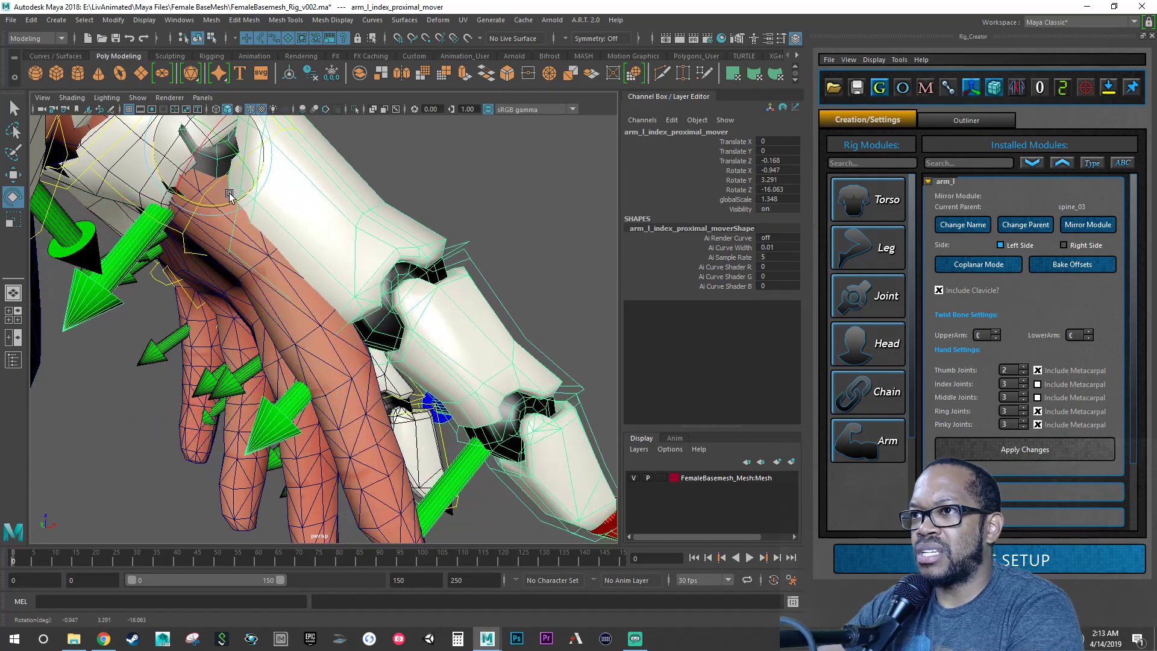
key(ctrl+z)
Step: Scale the index finger's proximal mover up to a globalScale of about 1.371
key(r)
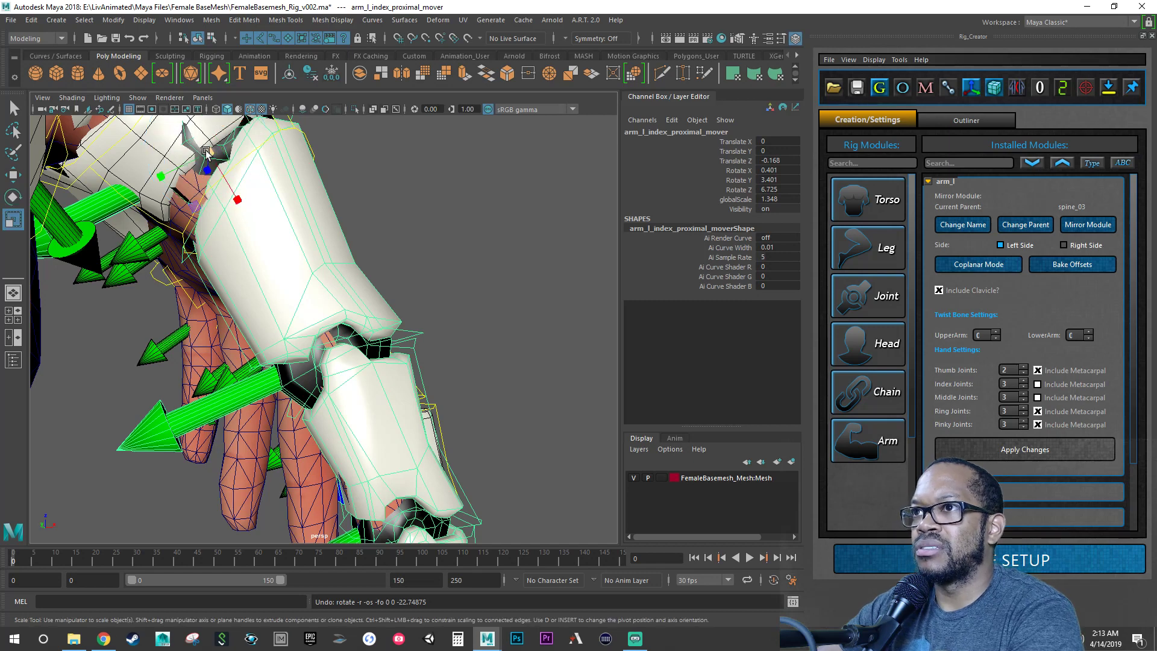
click(209, 151)
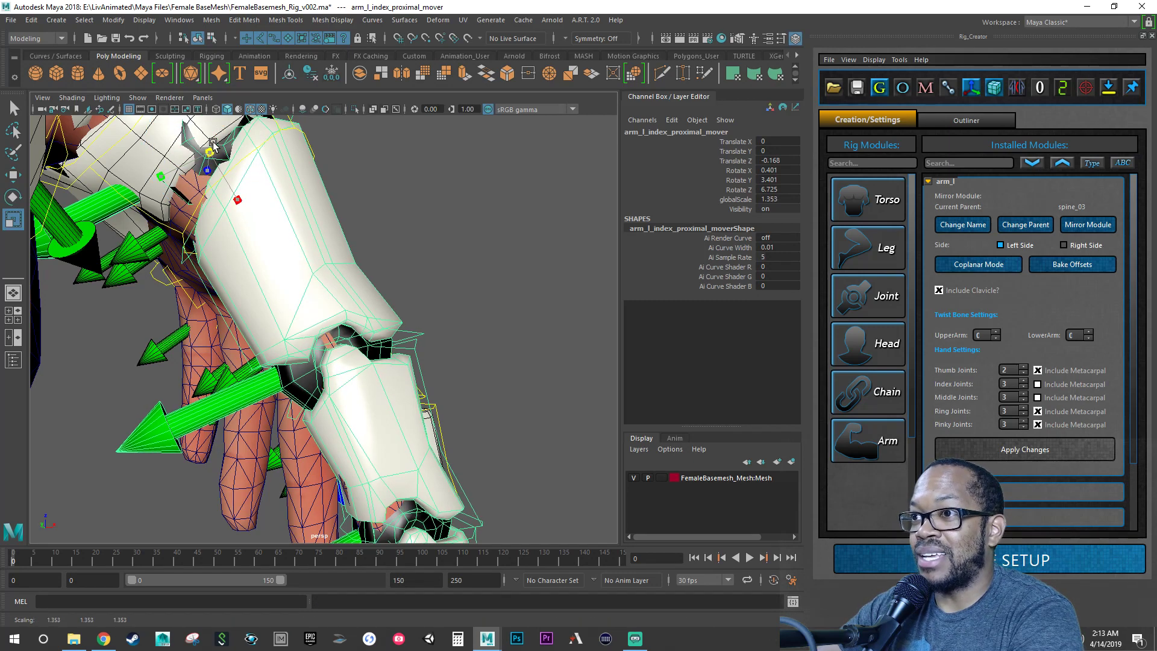
drag(213, 143, 221, 131)
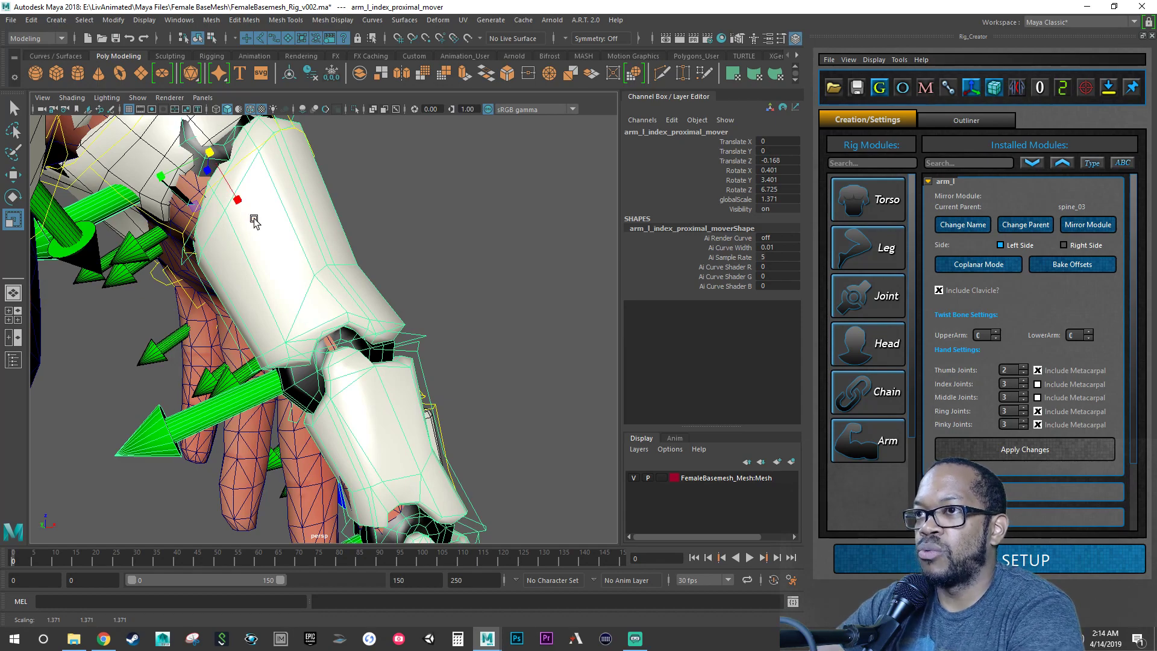
Step: Try rotating the index finger's proximal mover to about 4.2 on Rotate Z, and undo the rotation
alt+drag(253, 221, 331, 188)
alt+drag(348, 249, 284, 307)
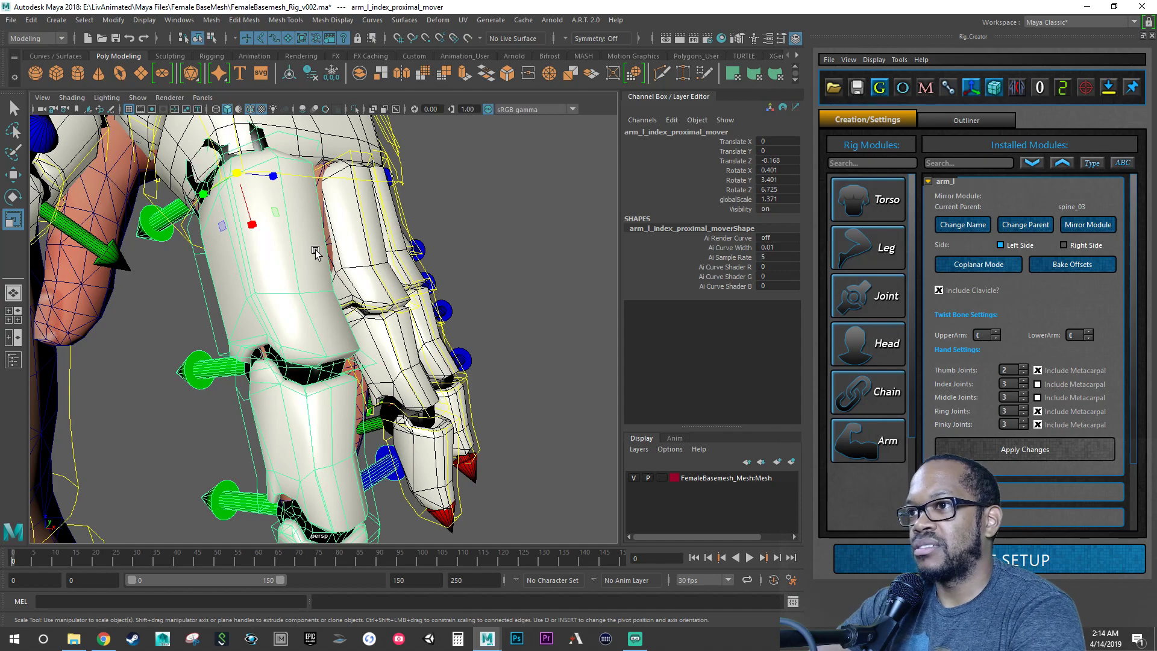
alt+drag(288, 300, 328, 293)
key(e)
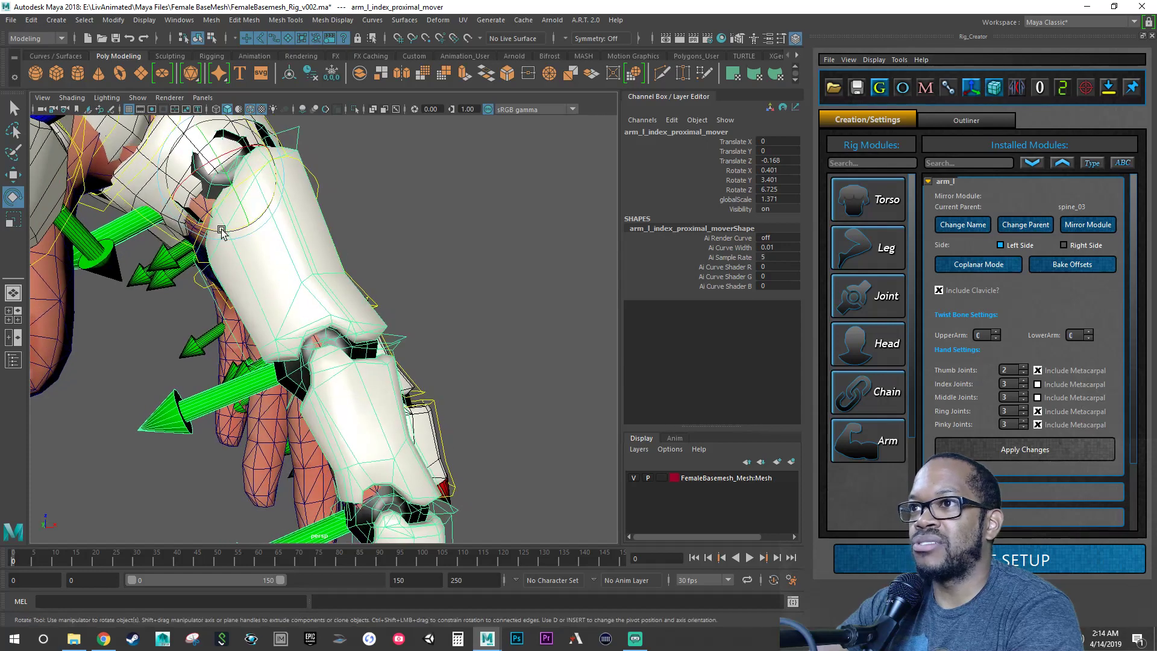
mouse_move(222, 231)
mouse_down()
mouse_move(228, 250)
mouse_move(225, 235)
mouse_up()
key(ctrl+z)
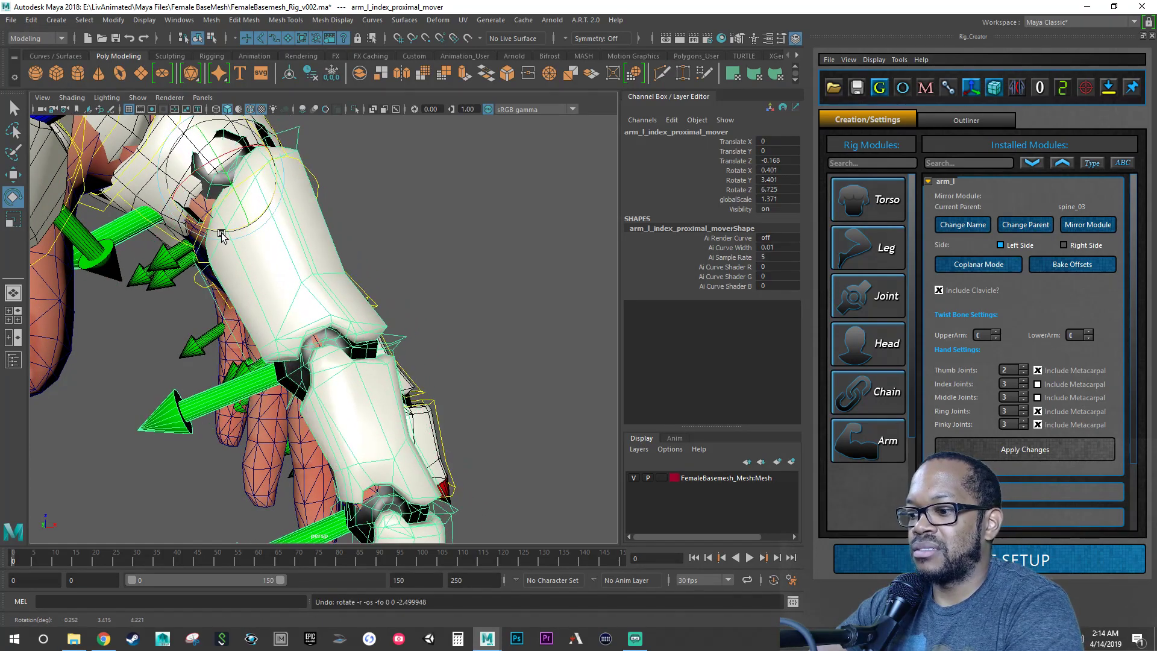
Step: Scale the index finger's proximal mover up to a globalScale of about 1.391
key(r)
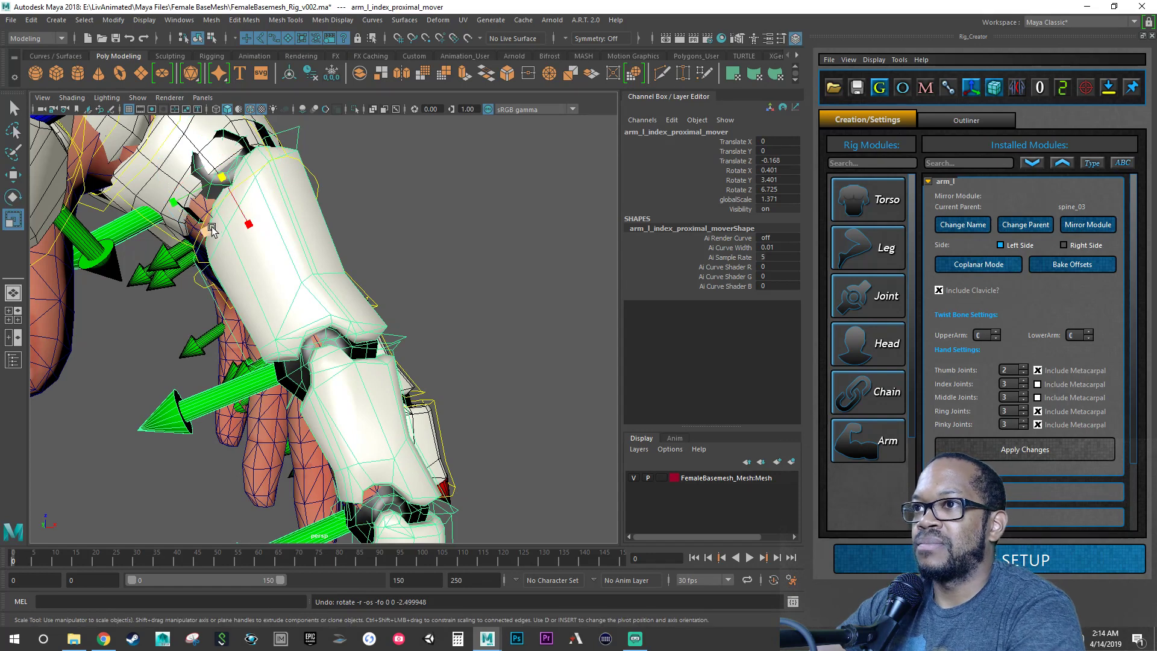
click(222, 178)
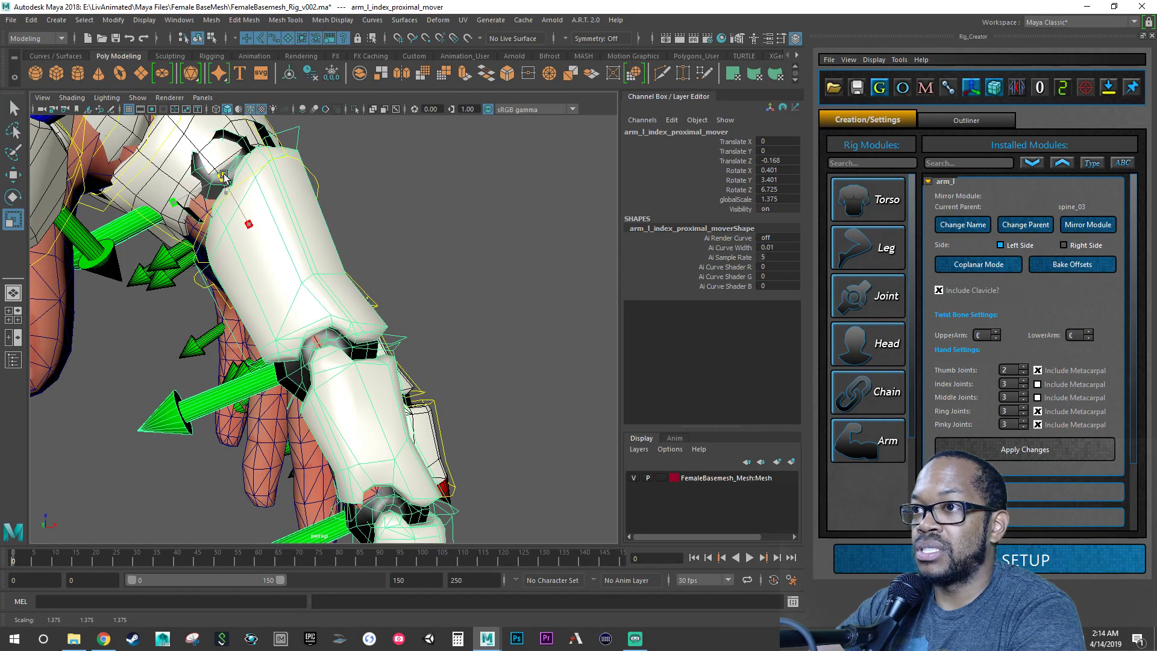
drag(223, 175, 230, 169)
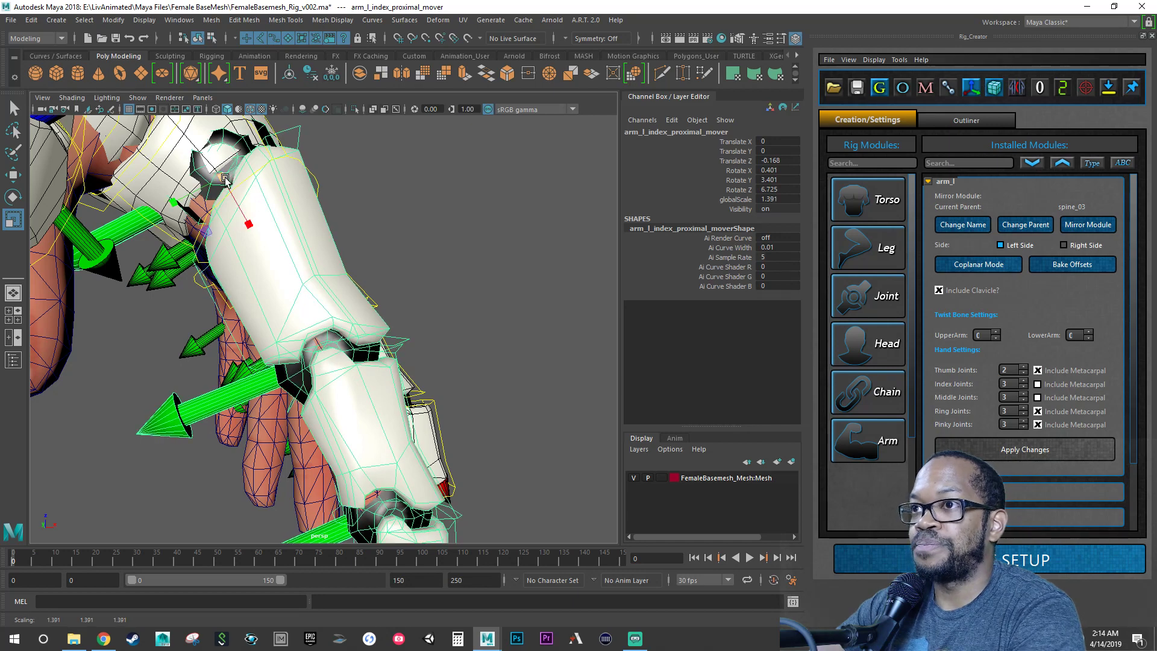
Step: Try rotating the index finger's proximal mover to about 2.5 on Rotate Z, and undo the rotation
key(w)
key(e)
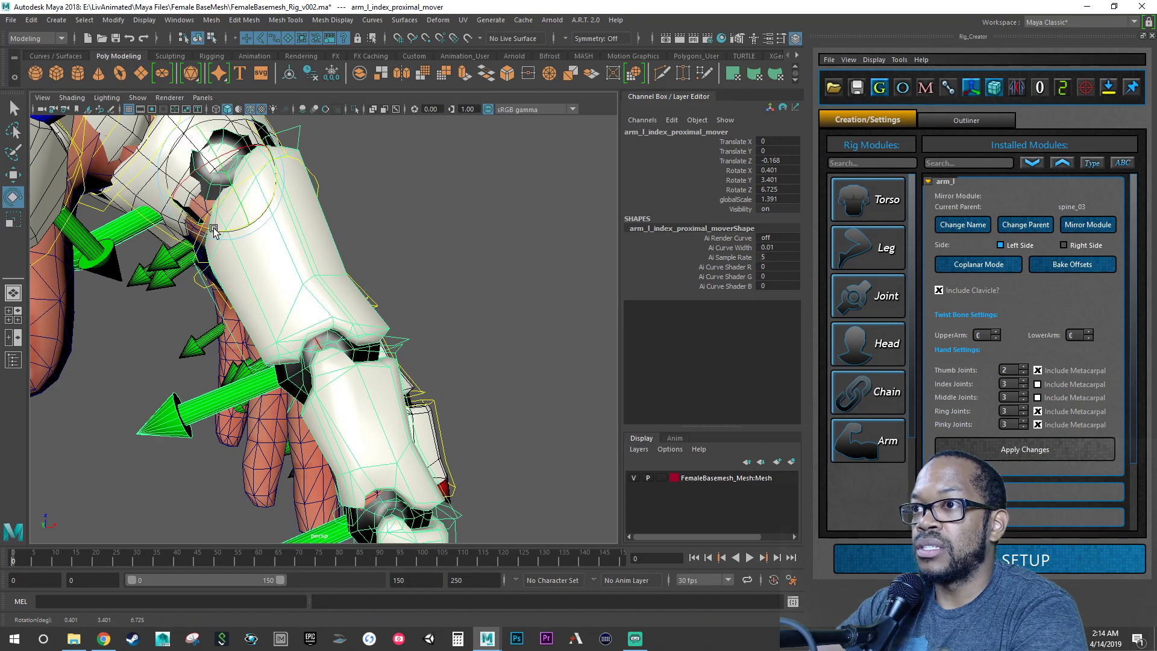
mouse_move(214, 231)
mouse_down()
mouse_move(227, 217)
mouse_move(216, 230)
mouse_move(209, 222)
mouse_up()
key(ctrl+z)
key(ctrl+z)
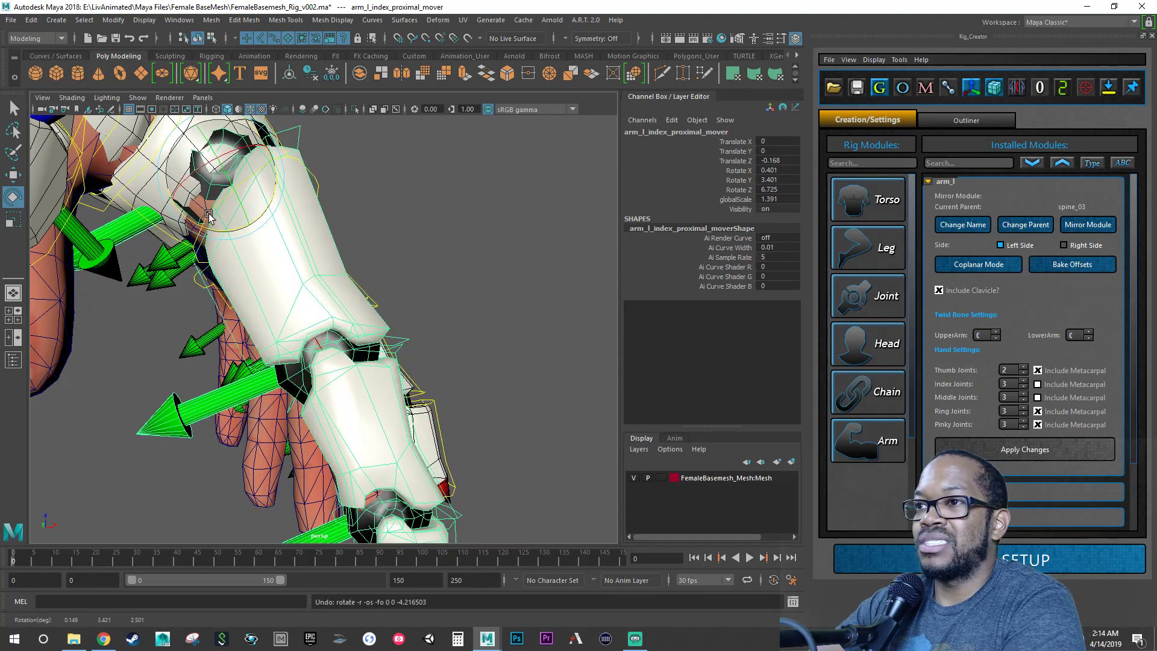
Step: Scale the proximal mover to a globalScale of about 1.408 and test its bend to about -45 on Rotate Z, undoing each rotation
key(r)
drag(221, 180, 230, 171)
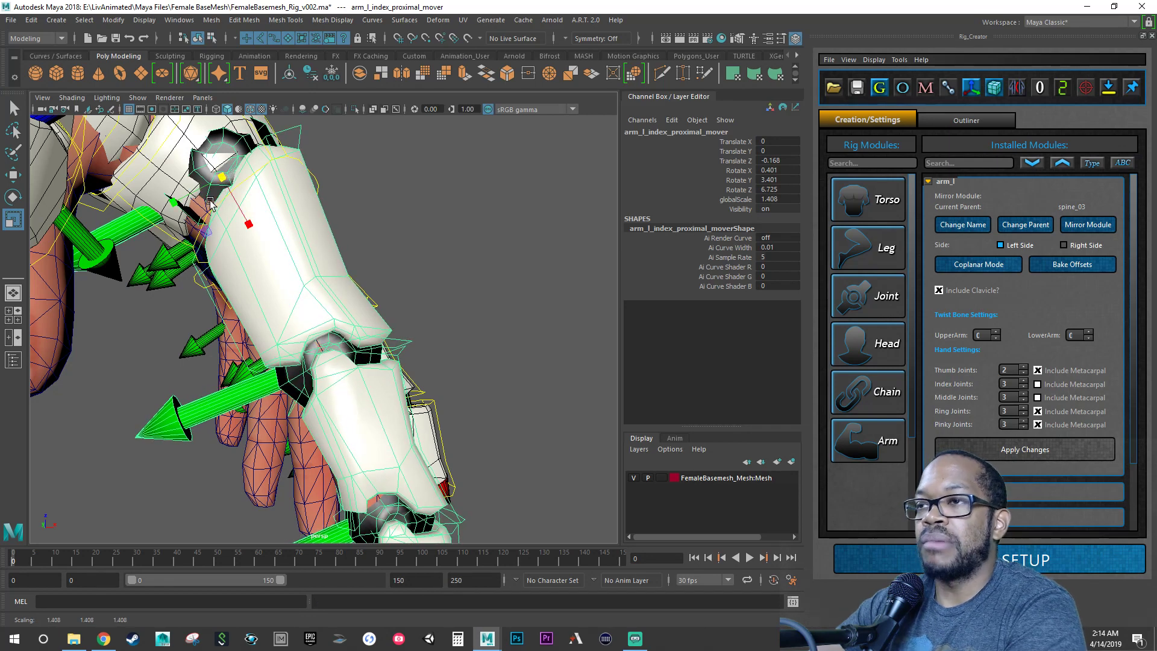
key(e)
drag(198, 224, 231, 188)
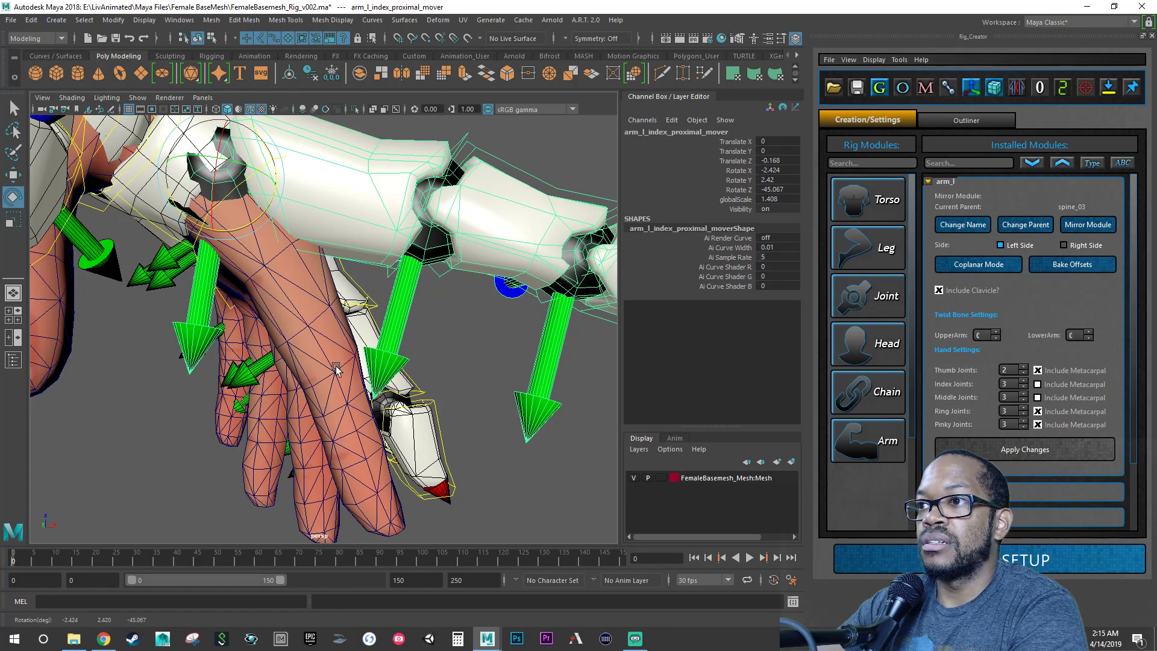
key(ctrl+z)
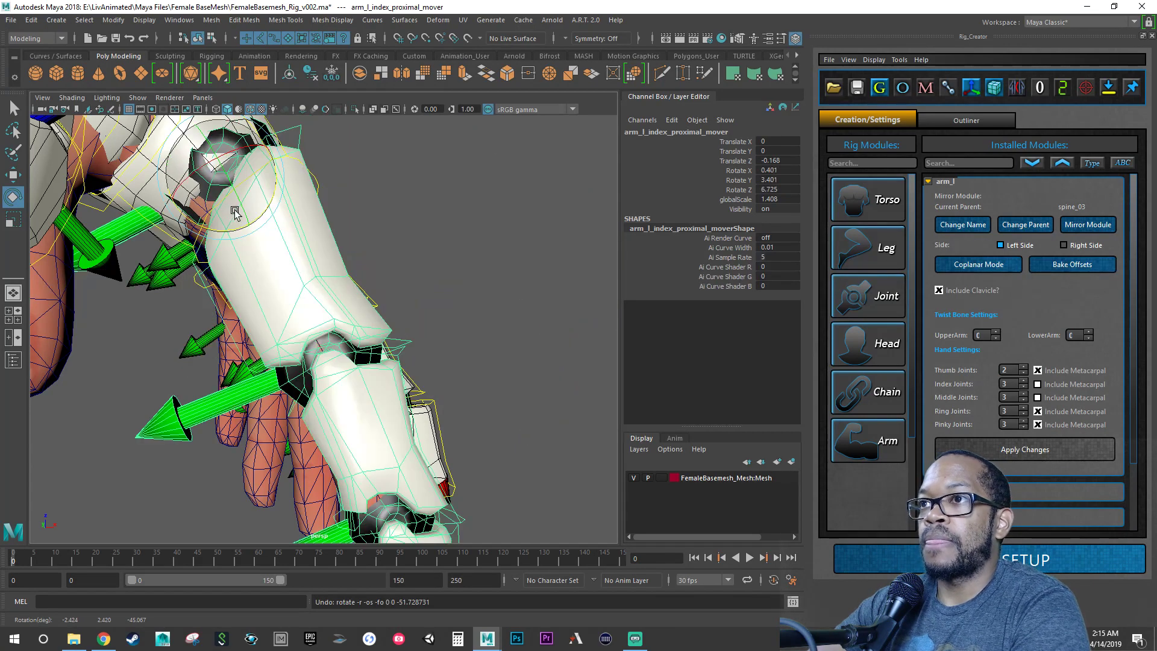
drag(224, 233, 229, 234)
key(ctrl+z)
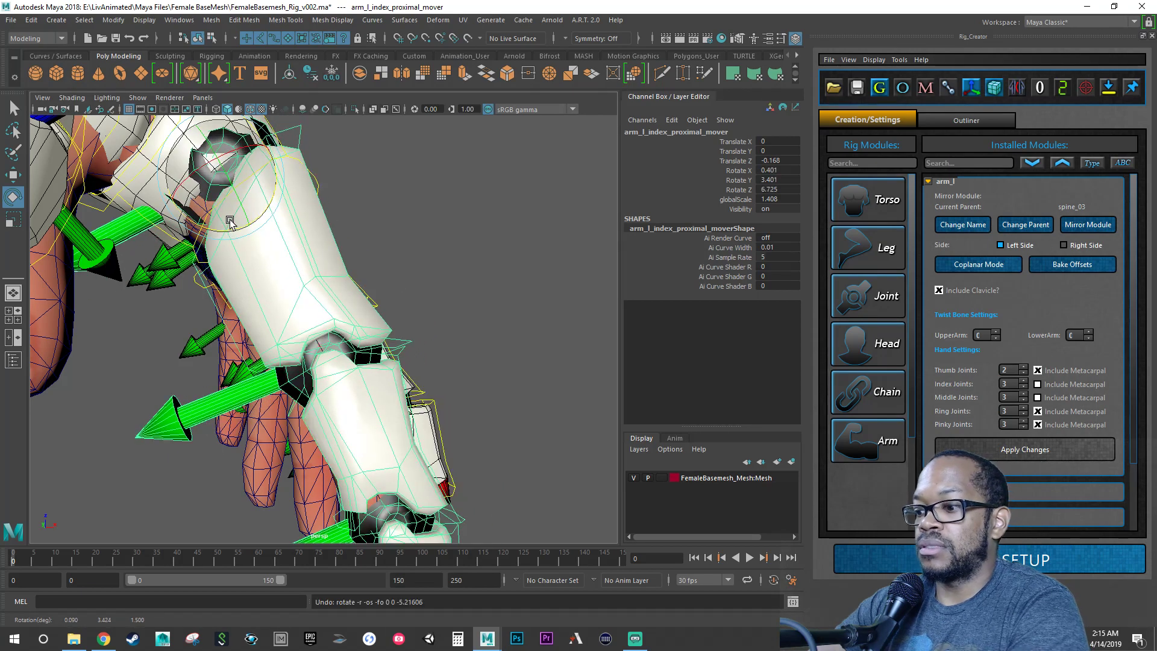
Step: Scale the proximal mover to a globalScale of about 1.43 and test its rotation to about -6 on Rotate Z, undoing the rotation
key(r)
drag(225, 179, 232, 168)
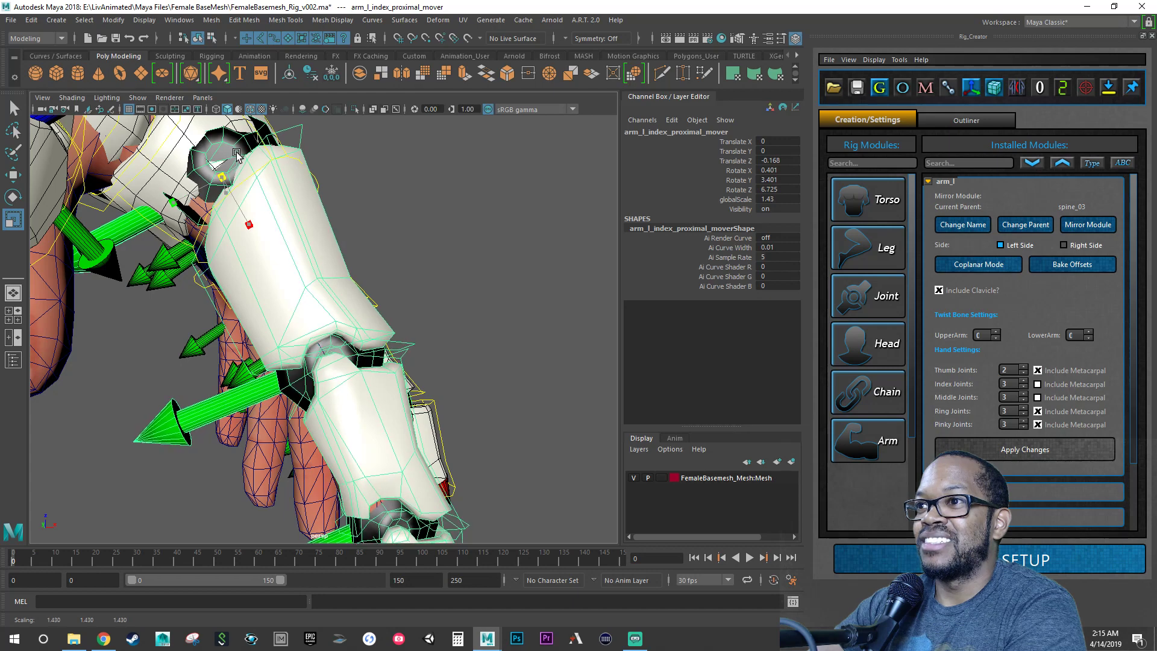
key(e)
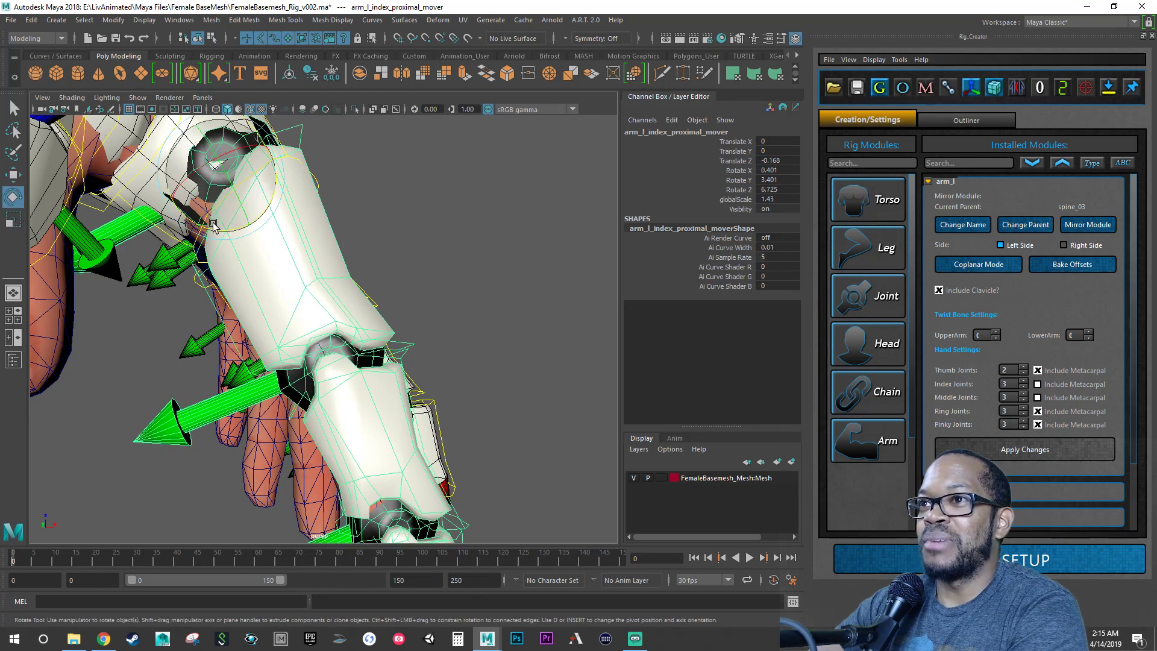
drag(213, 224, 222, 218)
key(ctrl+z)
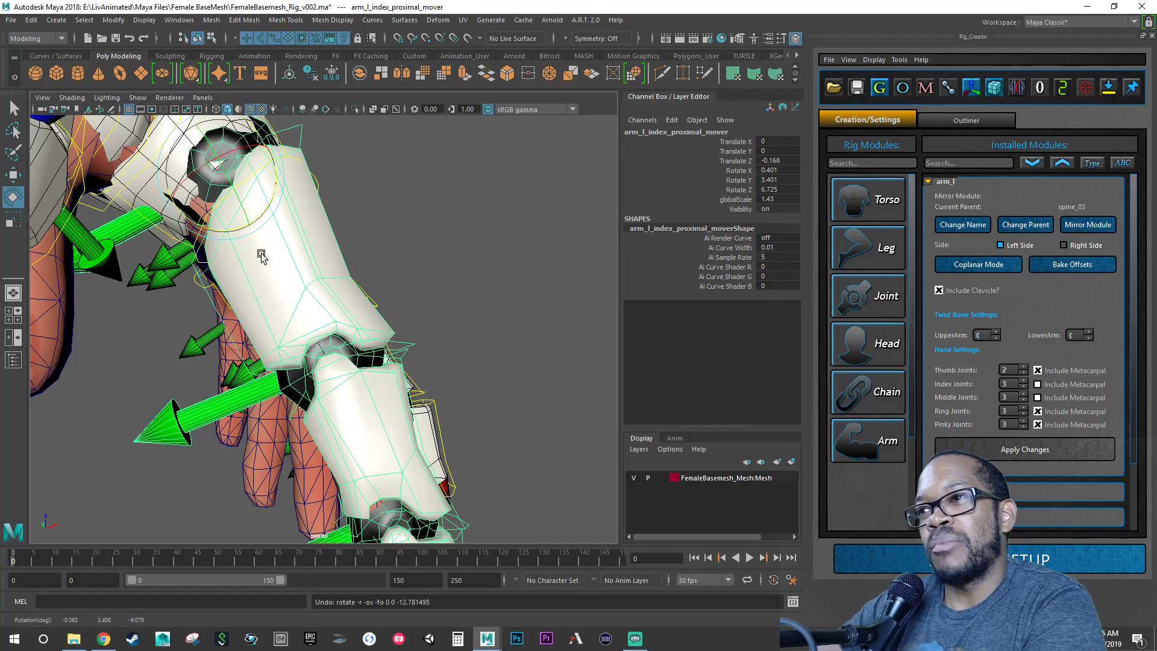
Step: Inspect the index finger's knuckle joint inside the mesh in wireframe display and select the female base mesh
alt+right_drag(304, 366, 383, 330)
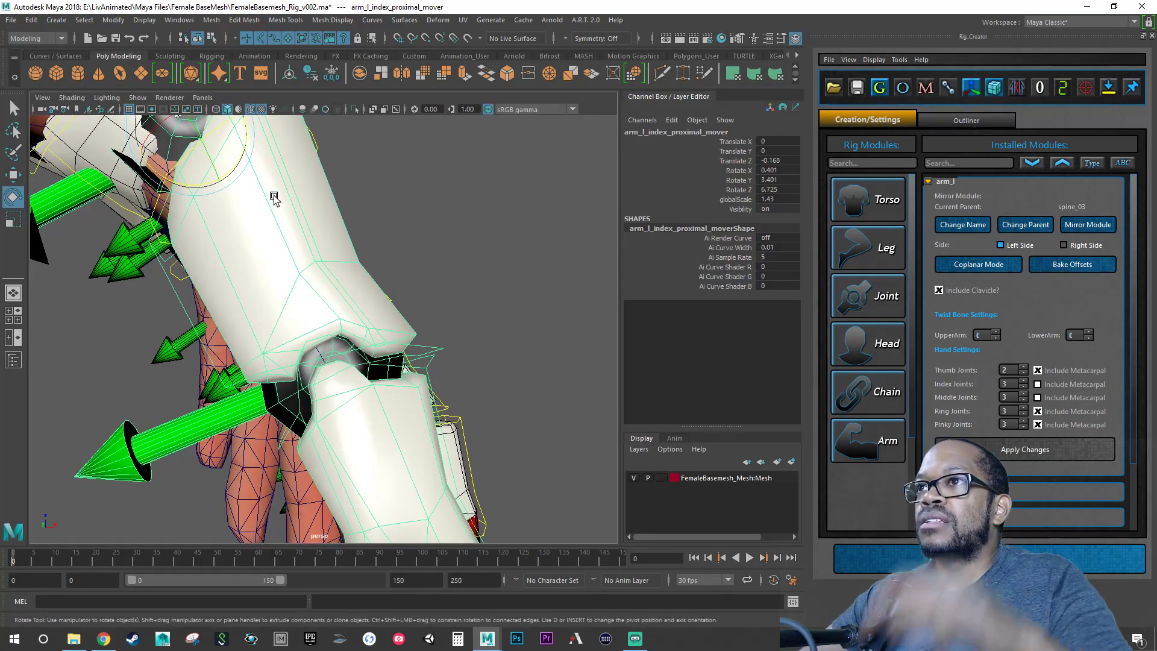
click(215, 110)
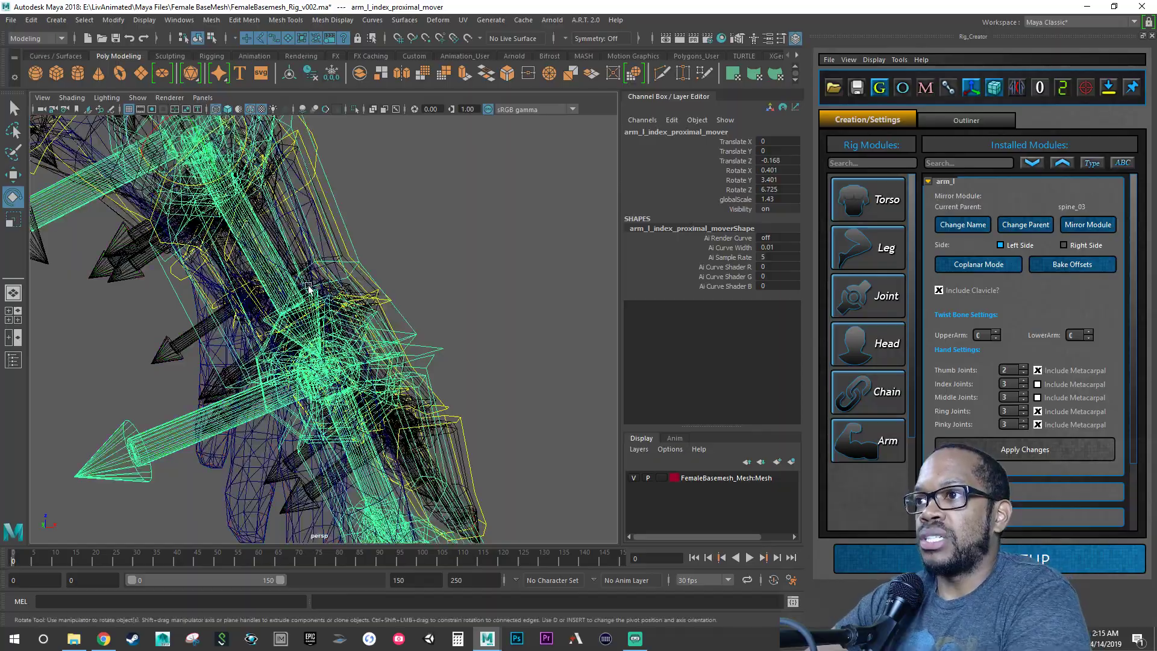
alt+right_drag(288, 339, 422, 293)
alt+drag(423, 293, 190, 360)
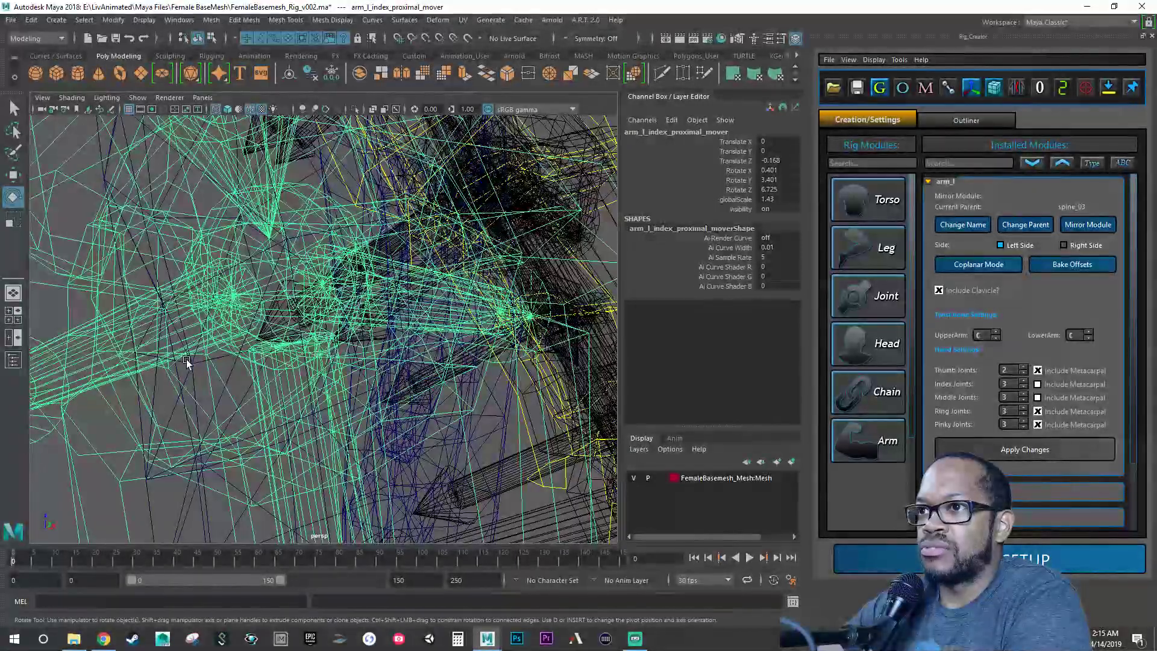
click(192, 362)
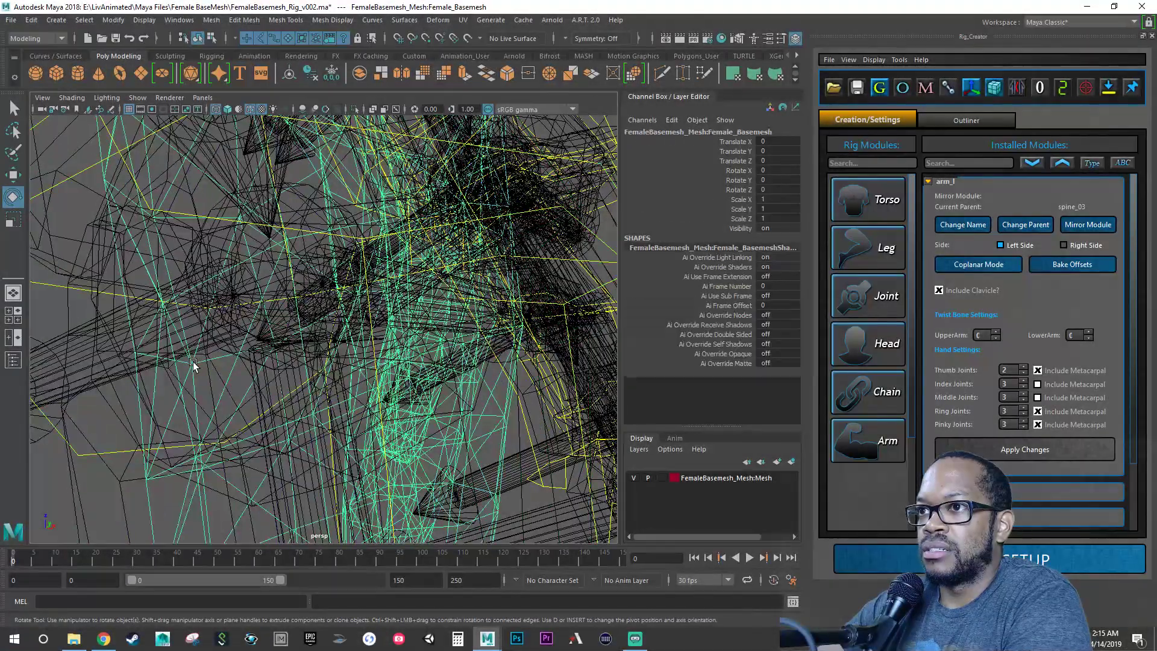
Step: Examine the index finger's joint placement inside the hand mesh from several angles in wireframe, and return to shaded display
alt+drag(193, 362, 249, 356)
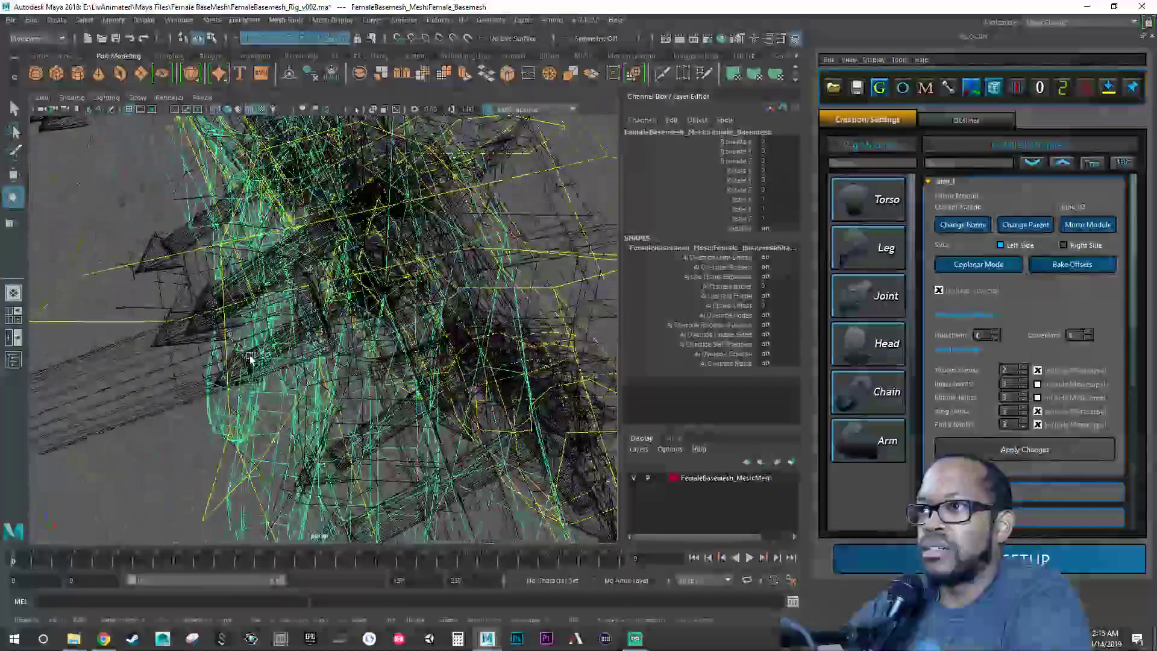
alt+drag(400, 279, 360, 292)
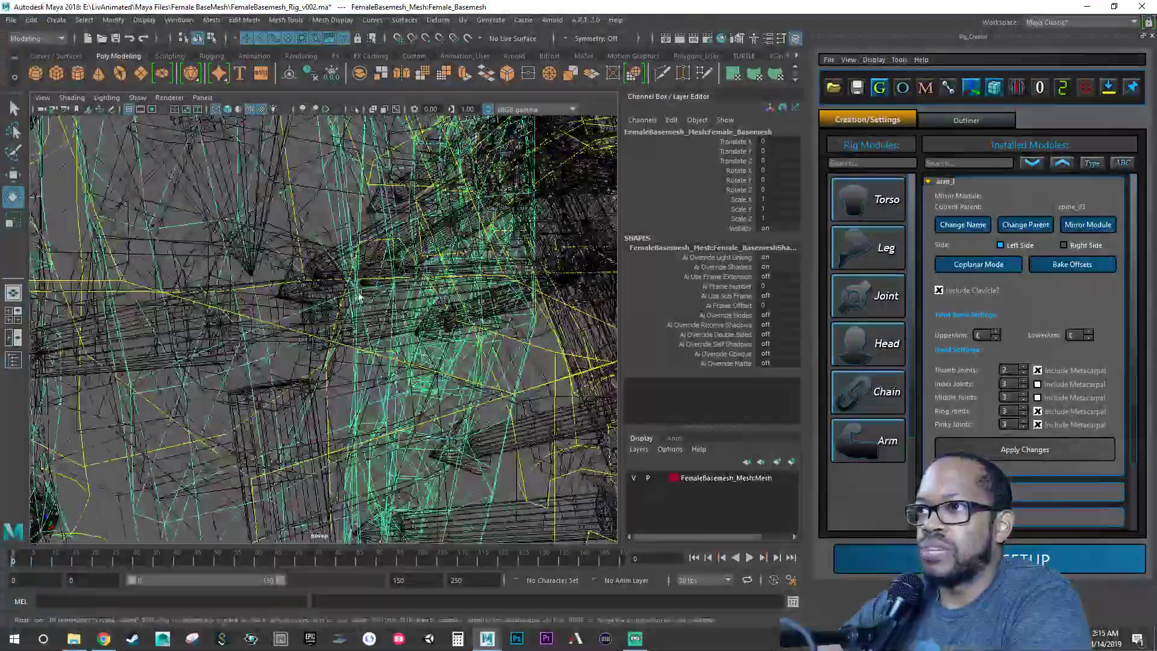
alt+drag(289, 318, 178, 351)
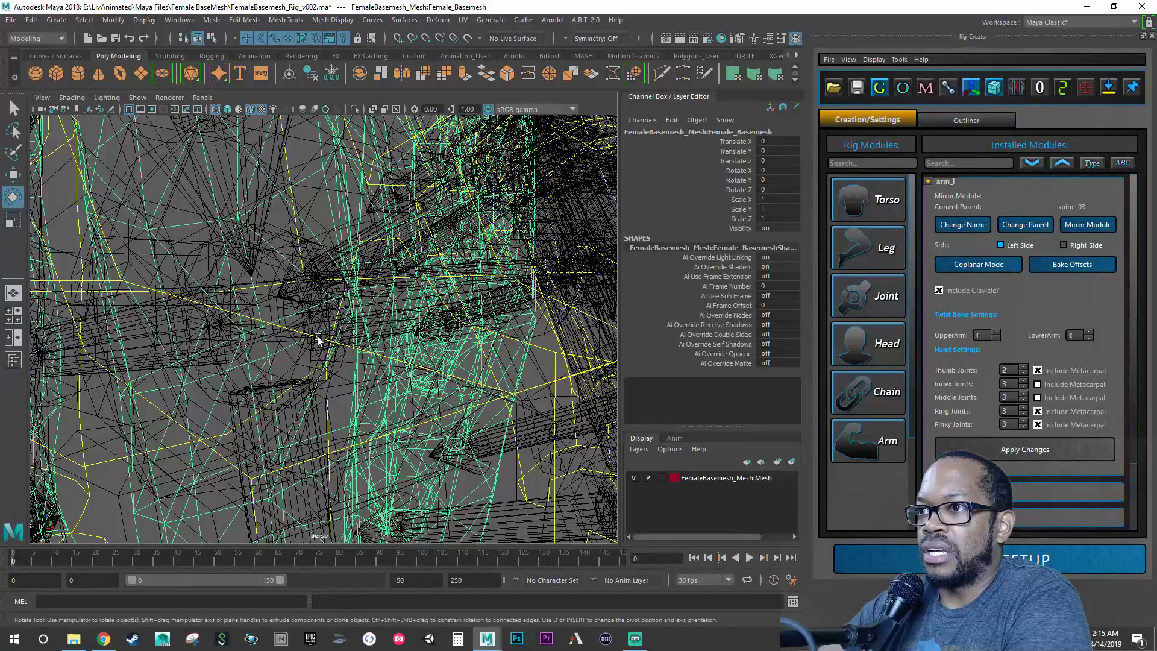
alt+drag(303, 329, 328, 313)
alt+drag(228, 322, 305, 292)
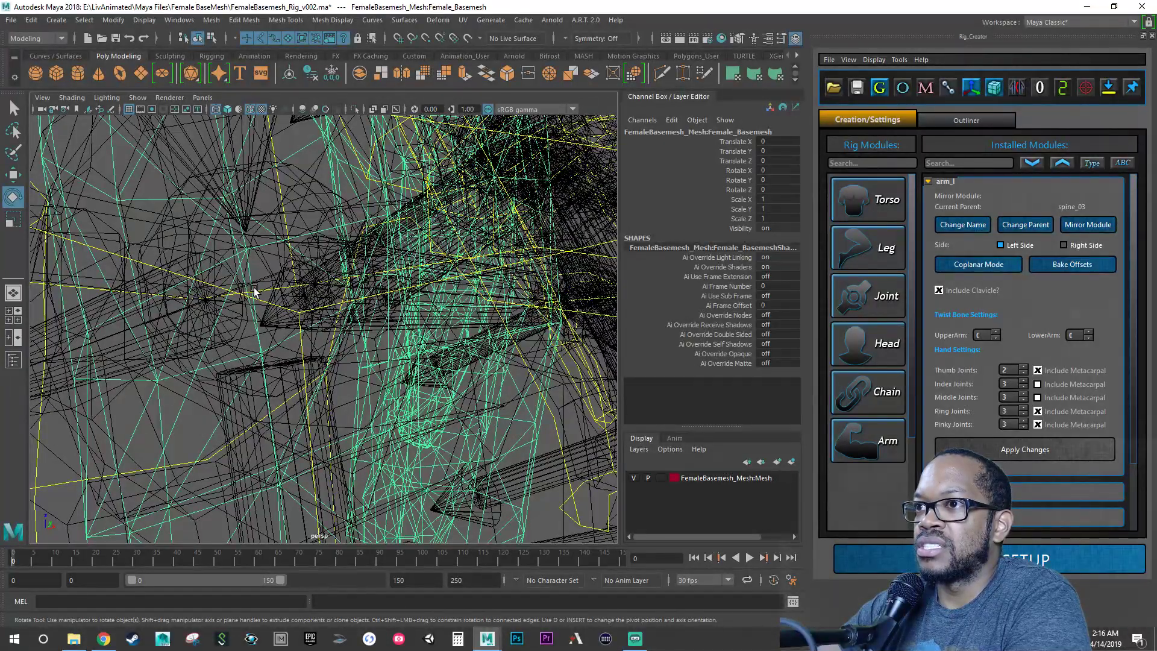
alt+drag(253, 291, 373, 278)
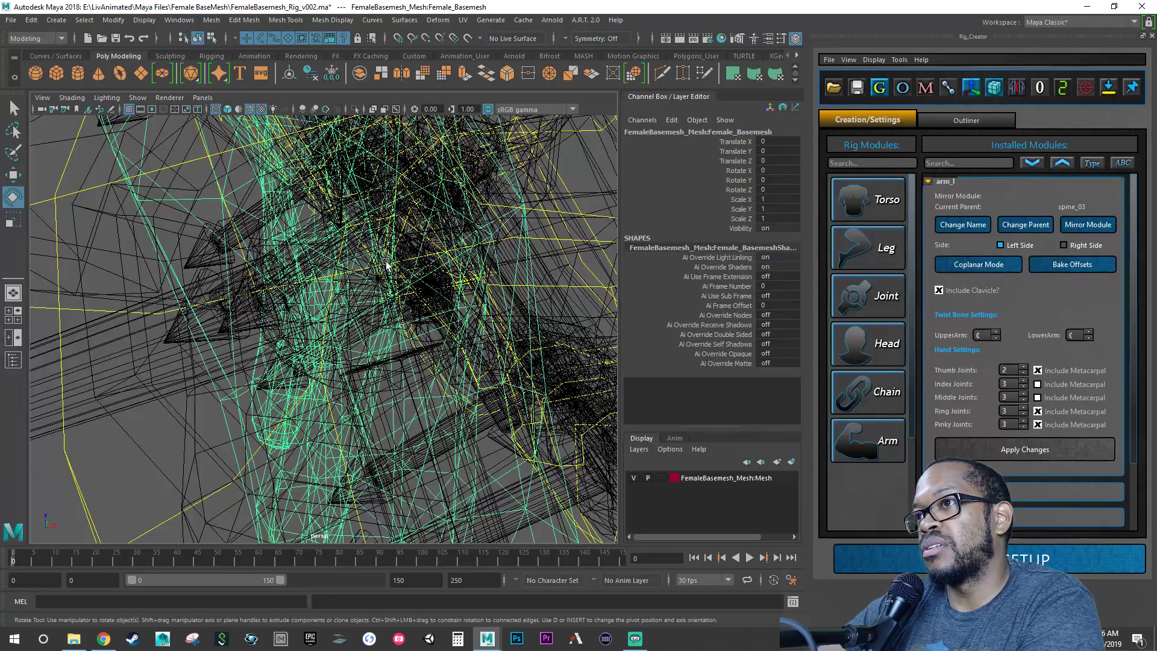
alt+drag(400, 271, 253, 258)
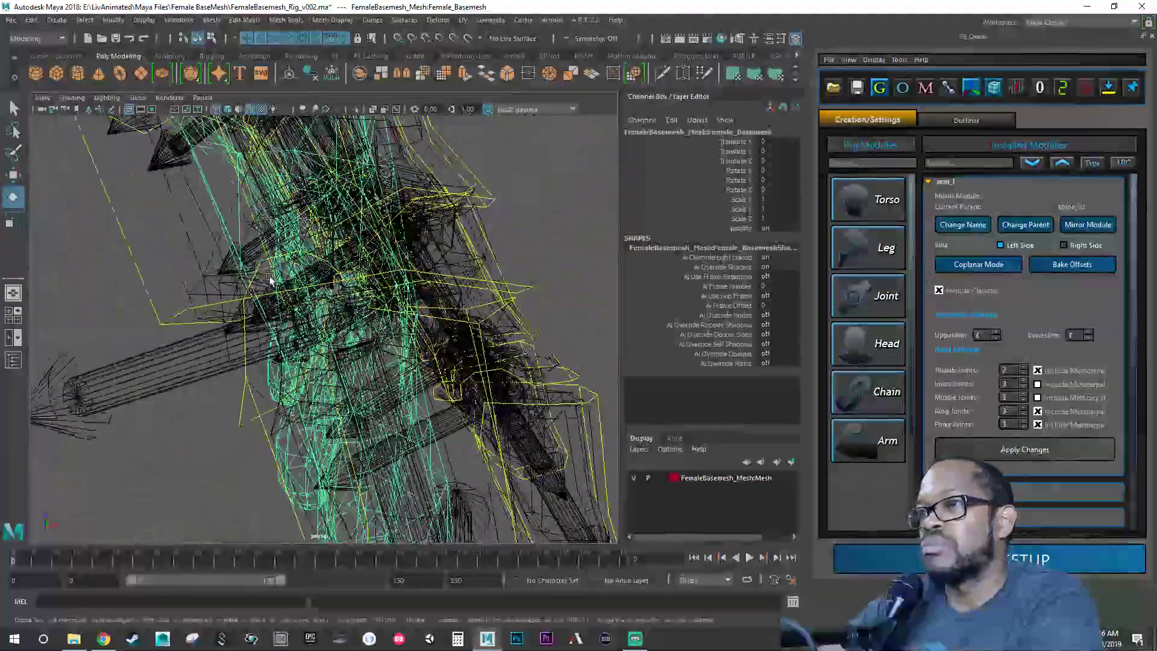
scroll(244, 255, down, 3)
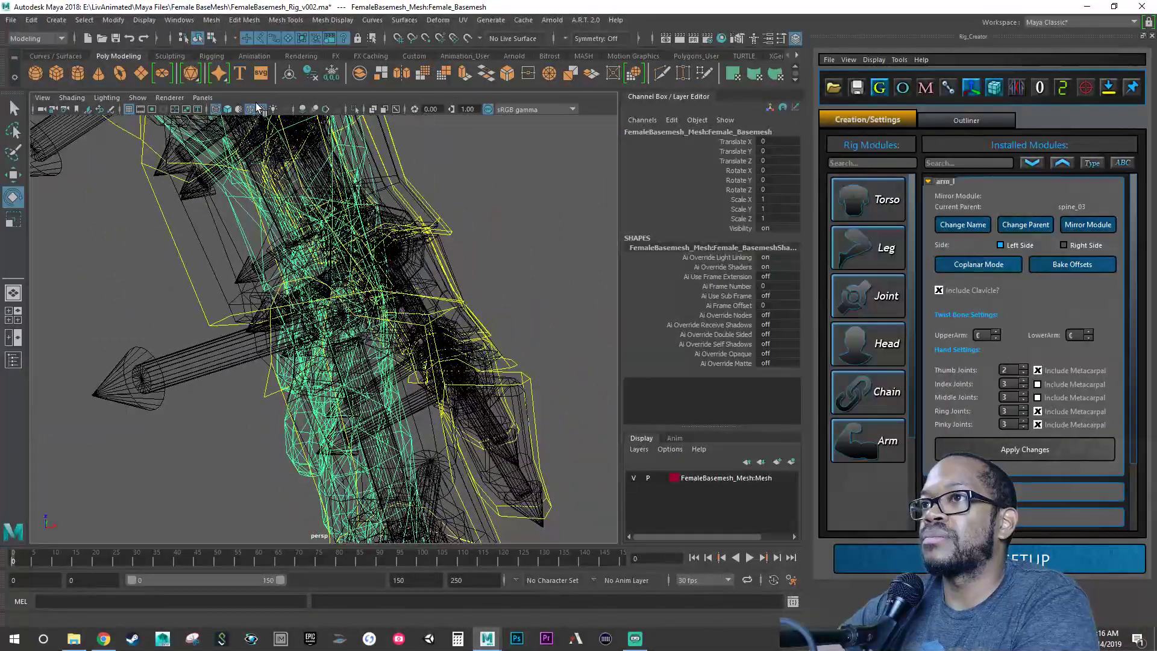
click(228, 110)
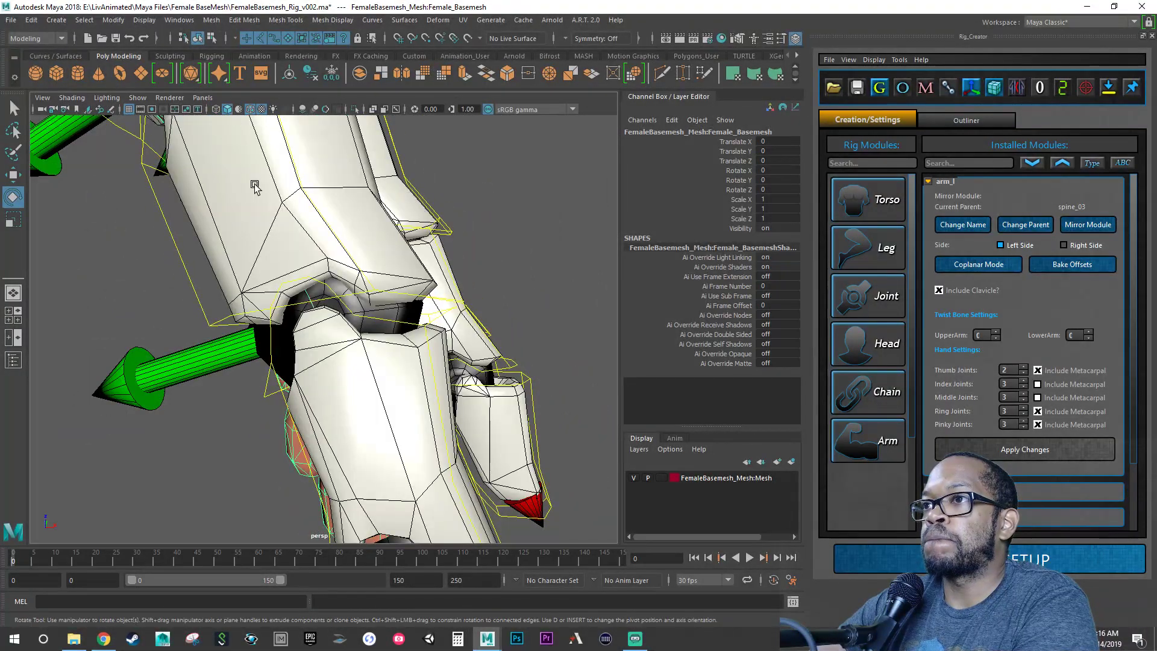
Step: Scale the index finger's proximal mover to a globalScale of about 1.444 and test its bend on Rotate Z, undoing the rotation
alt+drag(254, 187, 266, 222)
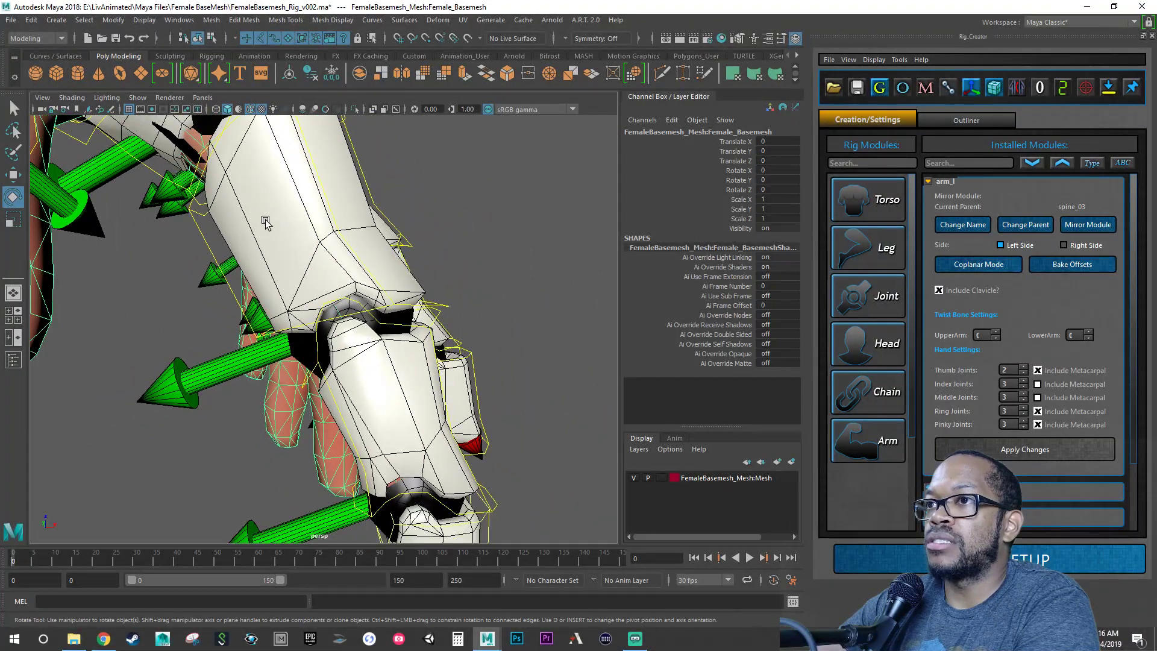
click(207, 247)
click(208, 243)
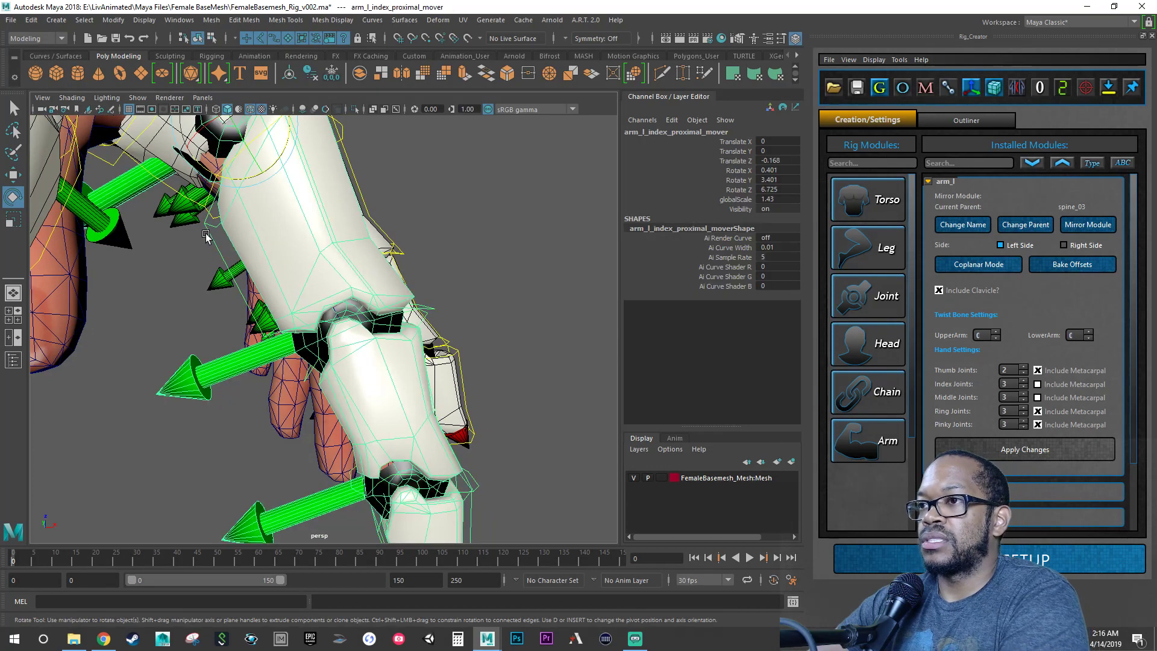
key(r)
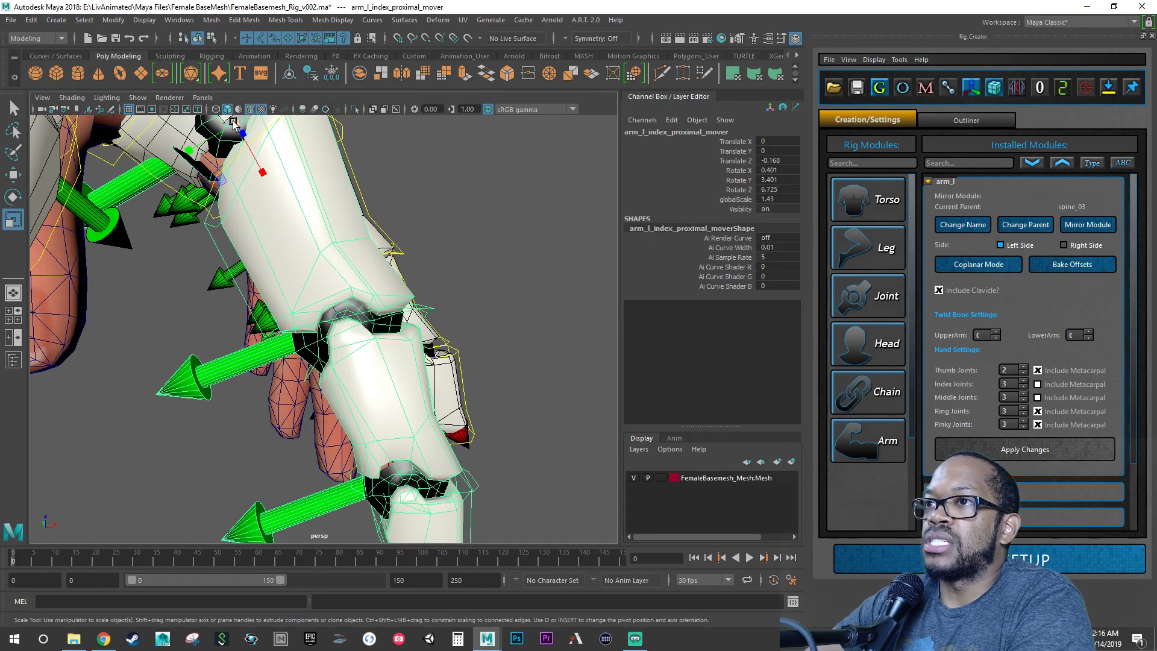
drag(233, 124, 241, 120)
key(e)
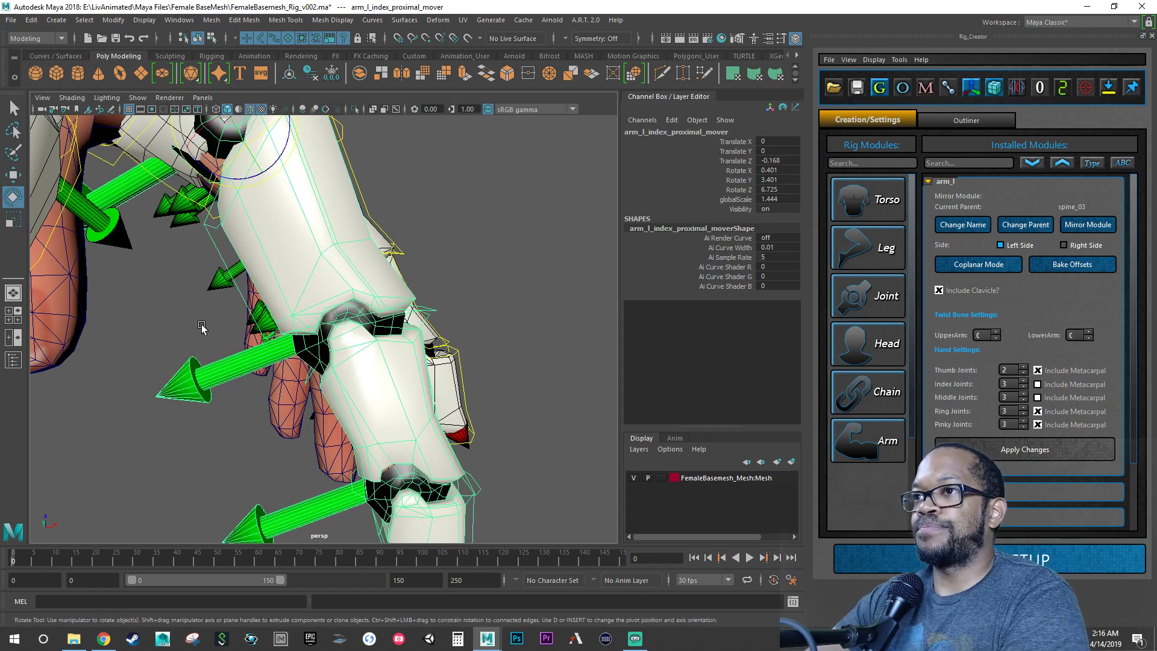
drag(248, 181, 243, 179)
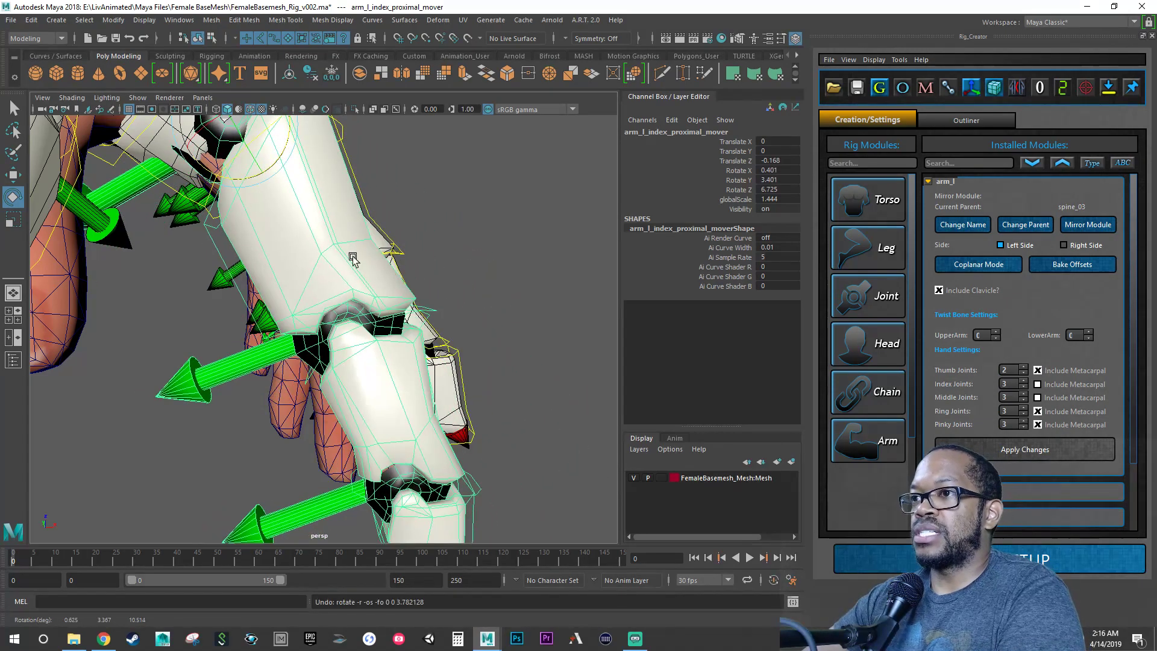
Step: Select the index finger's middle mover and scale it down to a globalScale of about 0.63
alt+drag(349, 262, 240, 378)
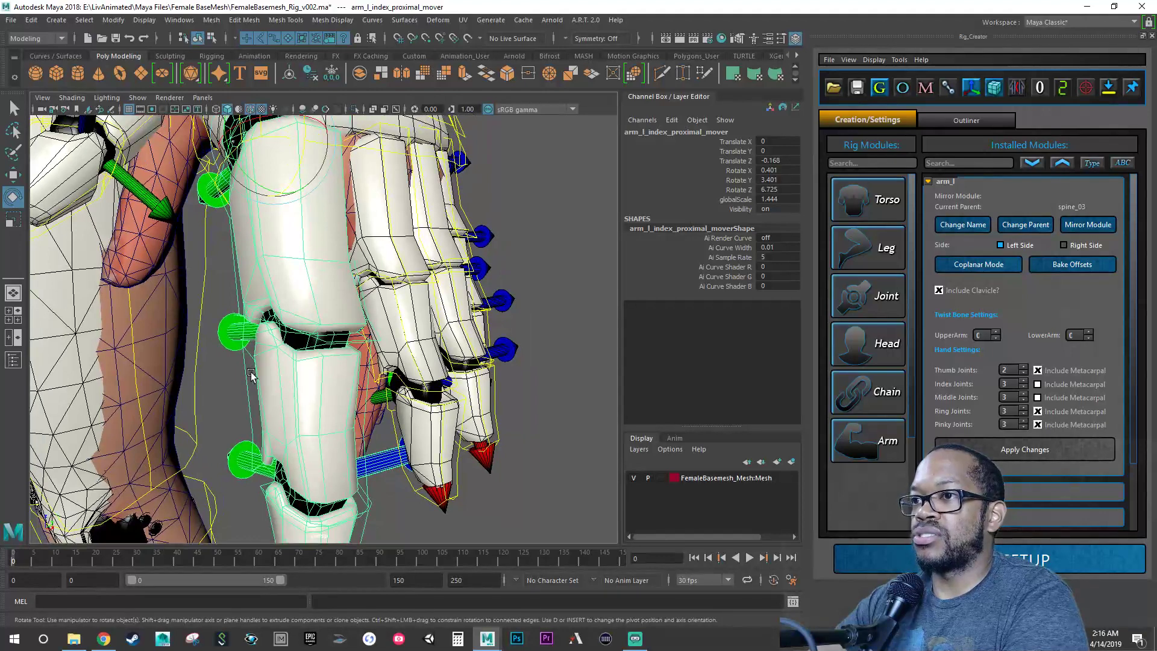
click(247, 373)
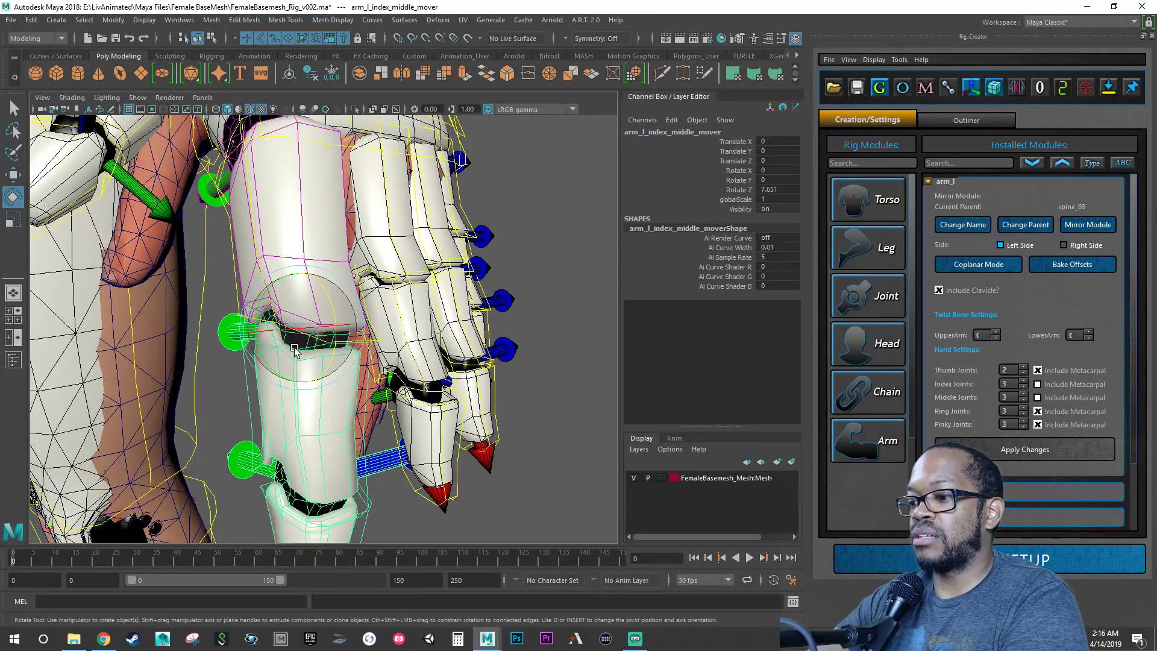
key(r)
drag(307, 349, 392, 357)
alt+right_drag(391, 357, 429, 372)
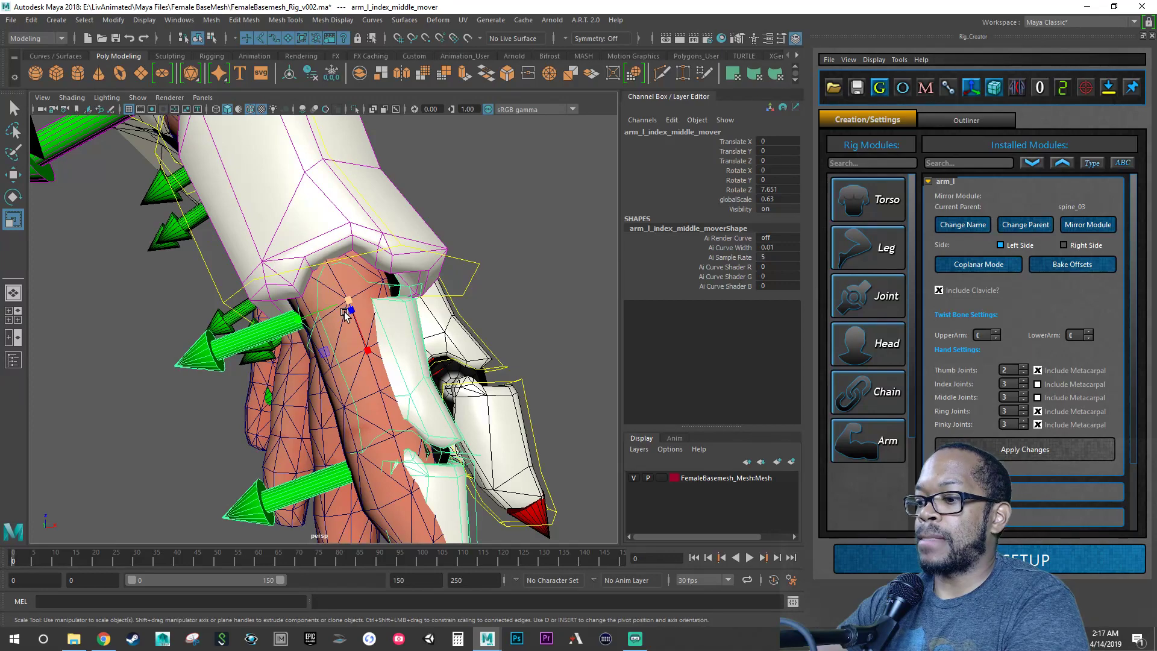
Step: Rotate the index middle mover to about 12.4 on Rotate Z and reduce its globalScale to about 0.579
key(e)
drag(384, 324, 323, 335)
key(r)
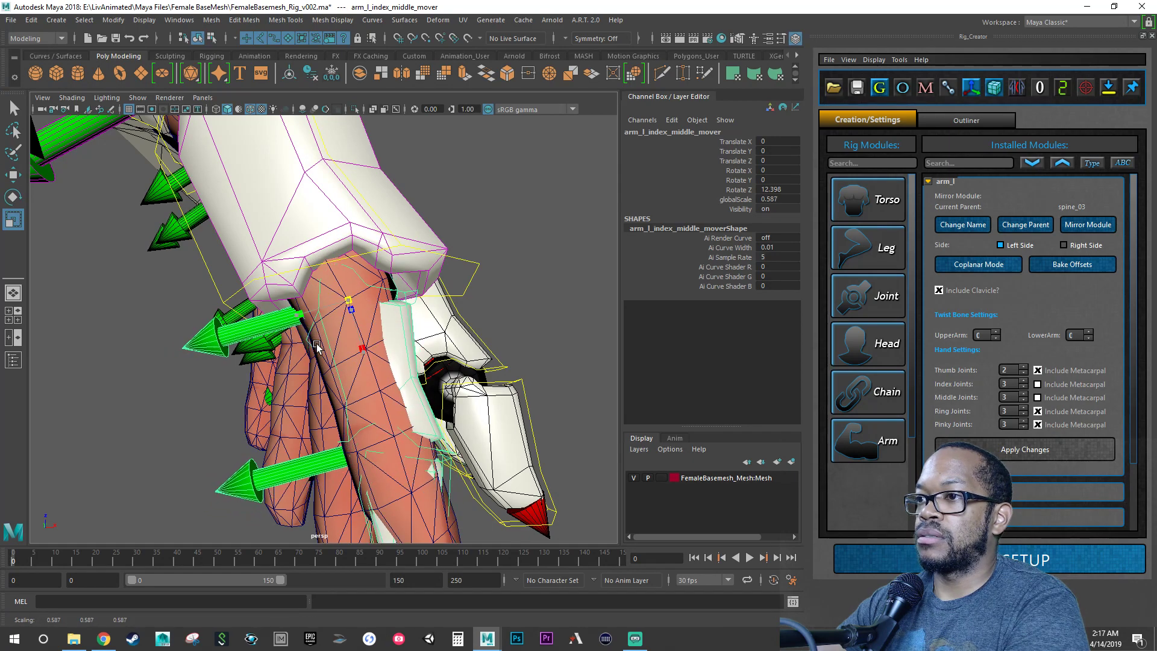
Step: Try rotating the index middle mover to about 9.3 on Rotate Z, and undo the rotation
alt+drag(413, 348, 393, 303)
scroll(393, 327, up, 5)
scroll(427, 355, up, 4)
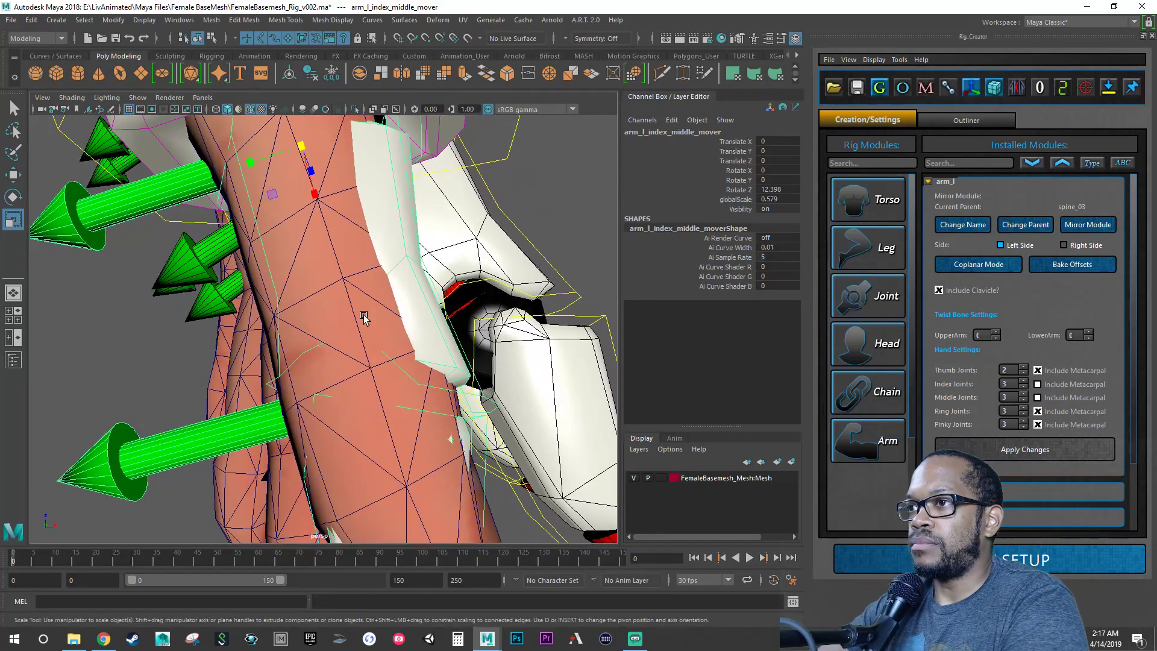
alt+drag(335, 328, 326, 345)
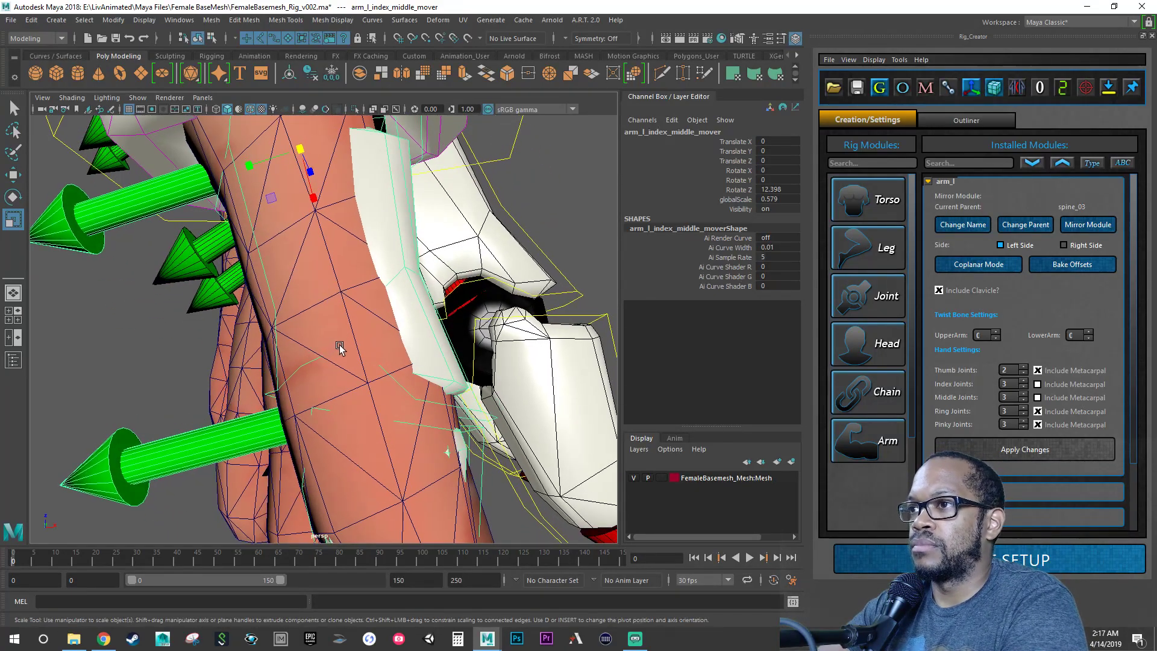
key(e)
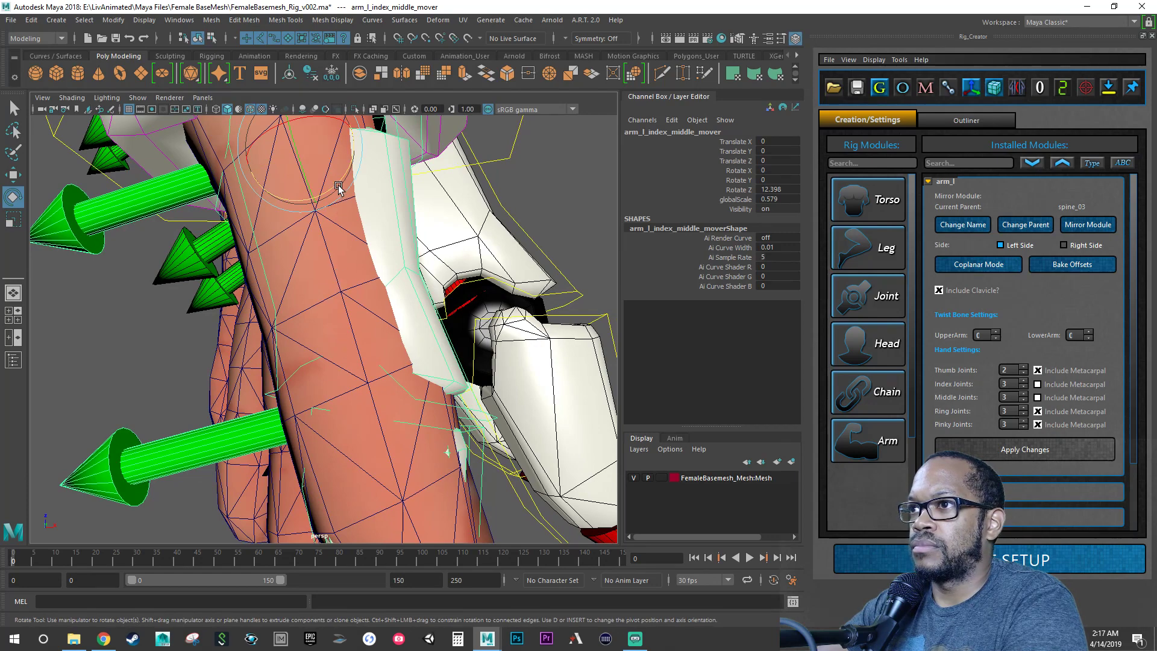
drag(338, 187, 343, 190)
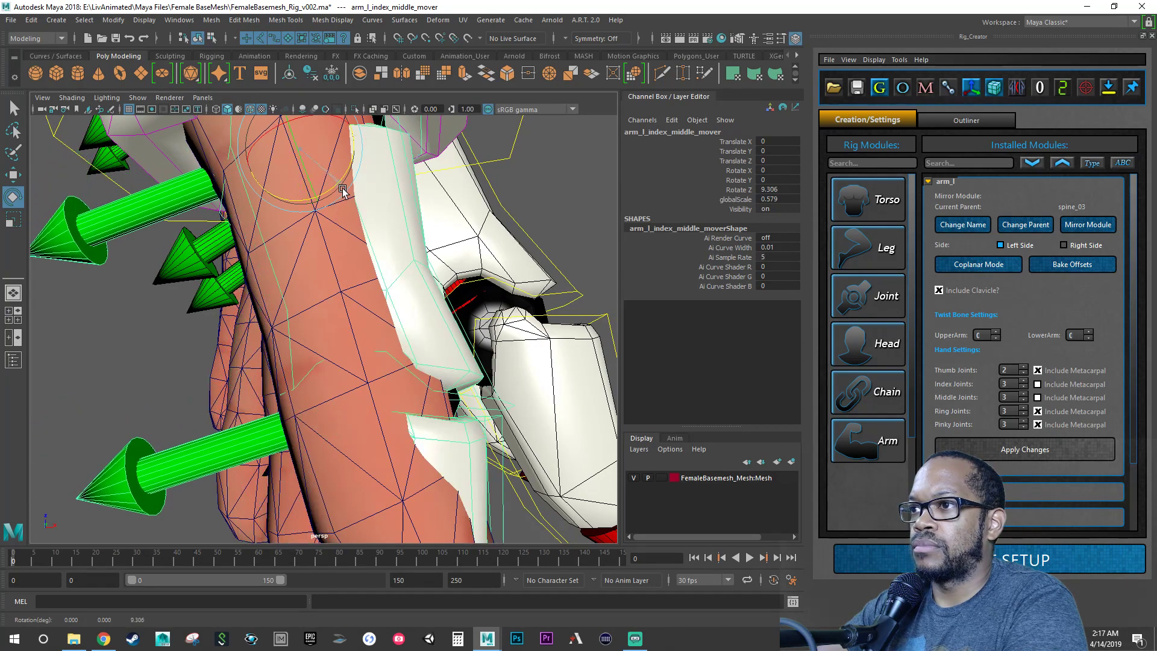
key(ctrl+z)
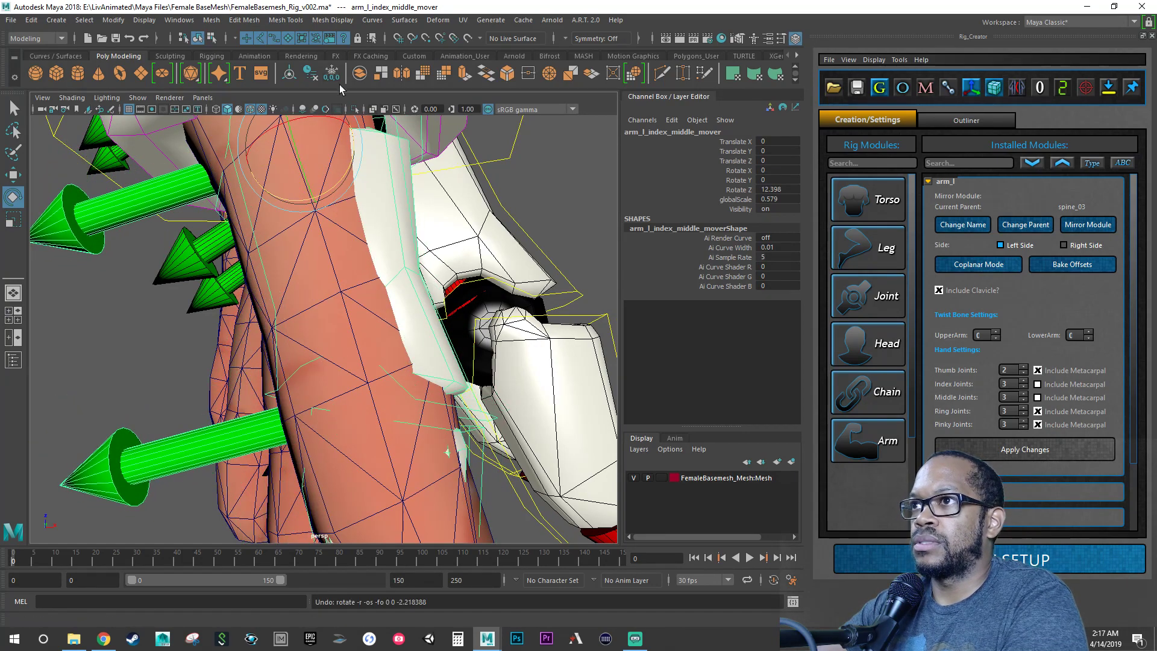
Step: Refine the index middle mover's globalScale to about 0.555 in wireframe display, and return to shaded display
click(217, 110)
alt+drag(379, 375, 360, 395)
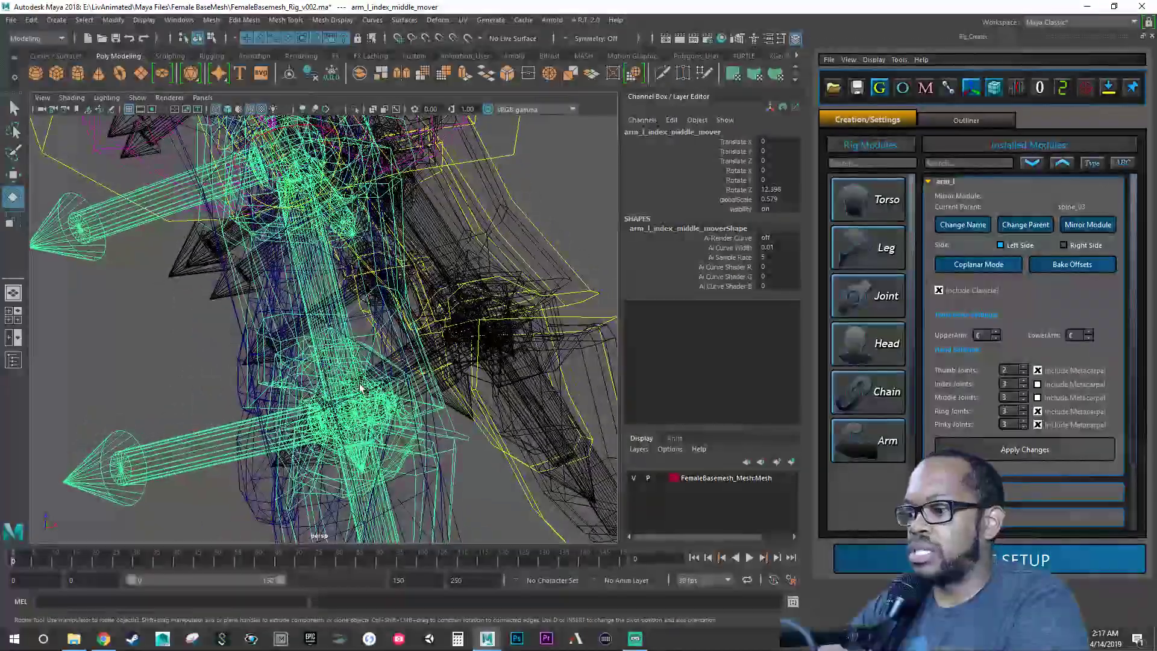
key(r)
click(291, 158)
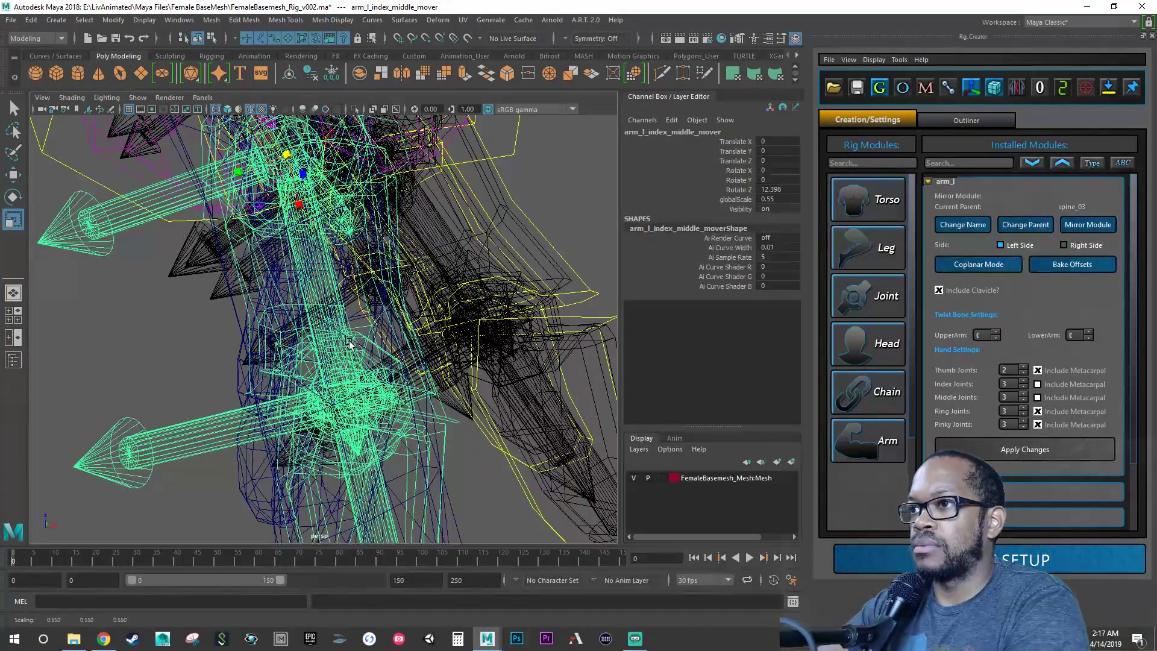
alt+drag(251, 249, 414, 367)
alt+right_drag(413, 366, 302, 363)
drag(295, 217, 298, 213)
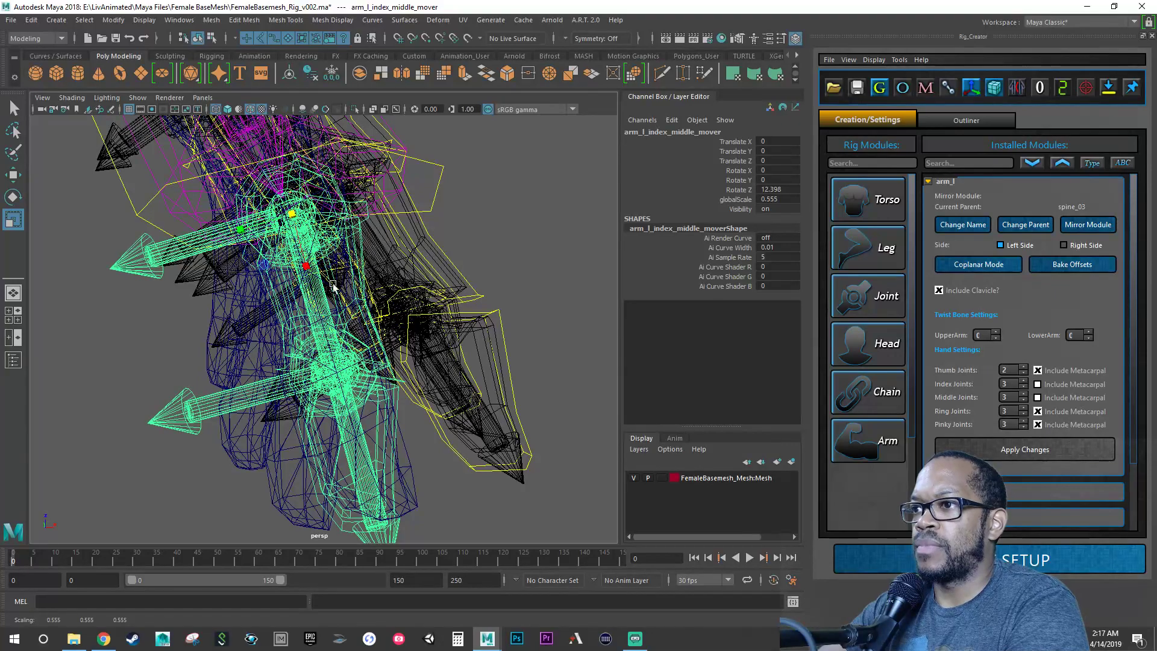
alt+drag(333, 284, 345, 326)
alt+right_drag(346, 327, 302, 330)
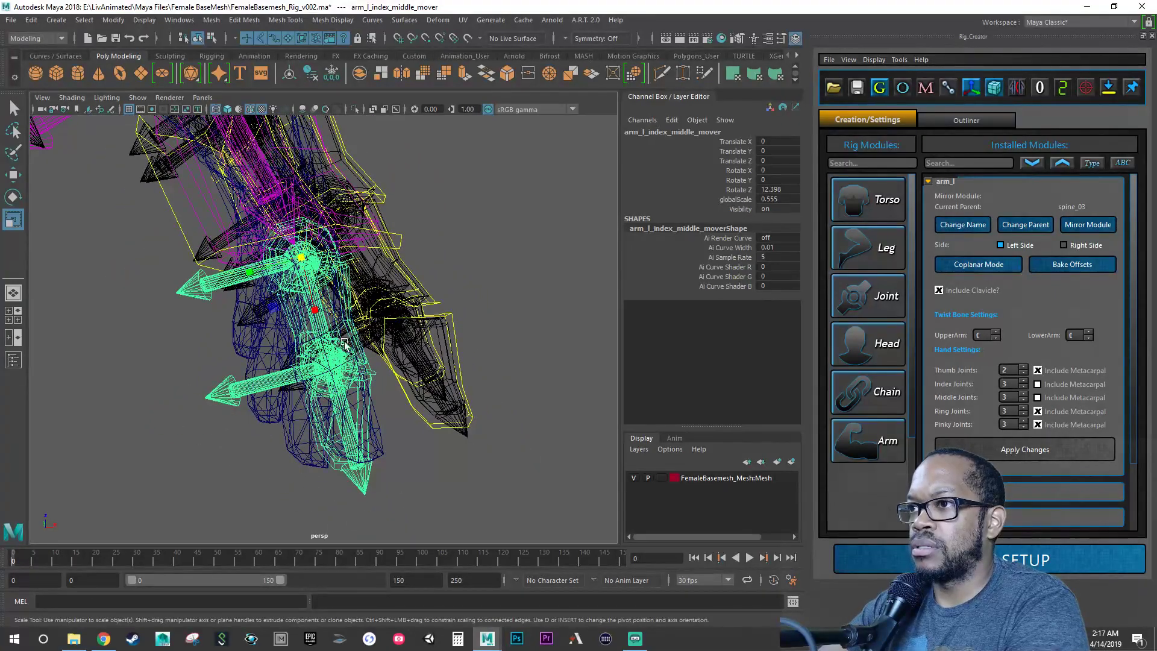
click(228, 110)
Step: Select the index finger's distal mover, rotate it to about -10.8 on Rotate Z and check the fit from the palm side
alt+drag(341, 356, 314, 366)
key(Down)
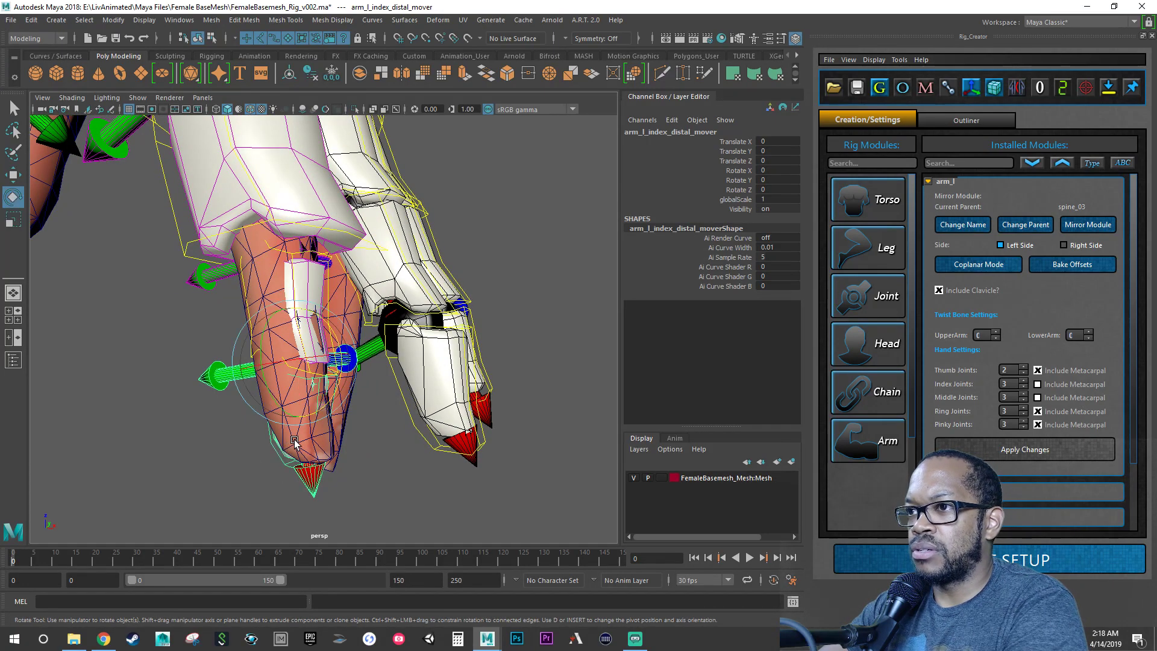
alt+drag(284, 448, 542, 364)
key(e)
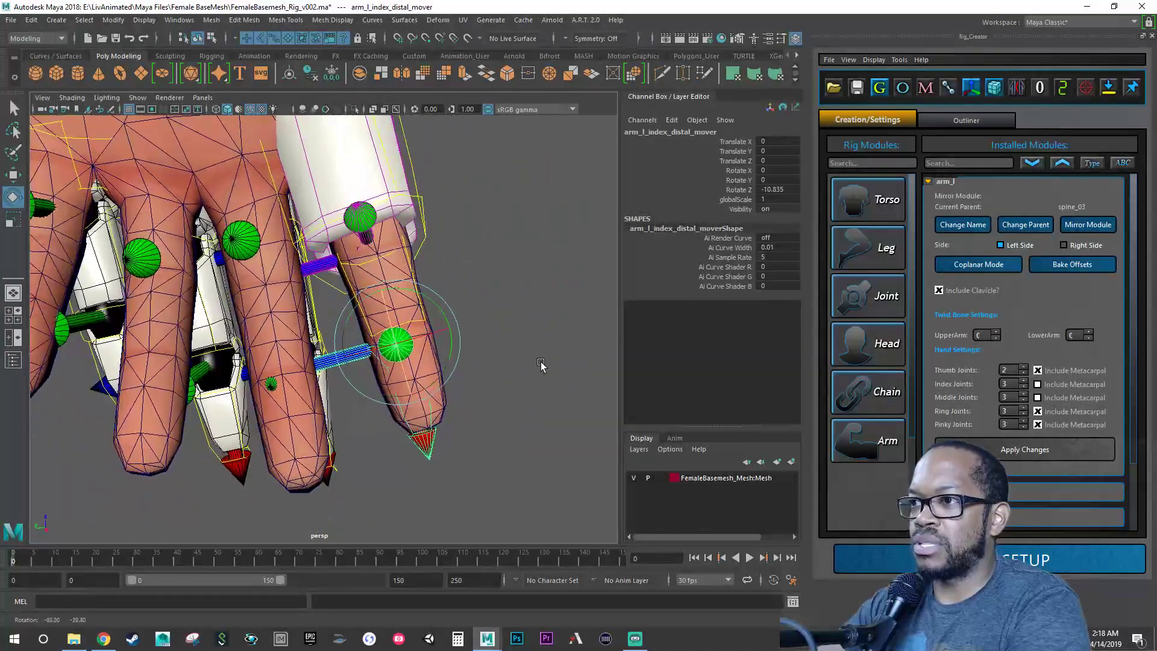
alt+right_drag(512, 323, 431, 339)
alt+drag(432, 340, 453, 348)
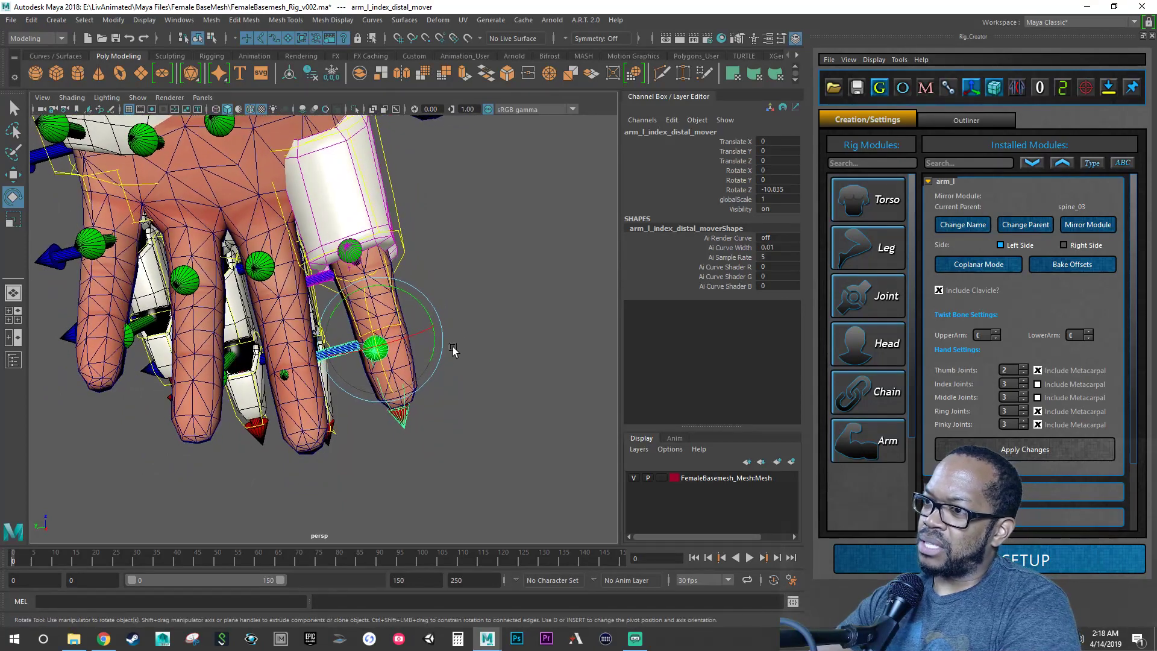
Step: Select the index finger's proximal mover, check its fit from the palm side and save the scene
click(404, 241)
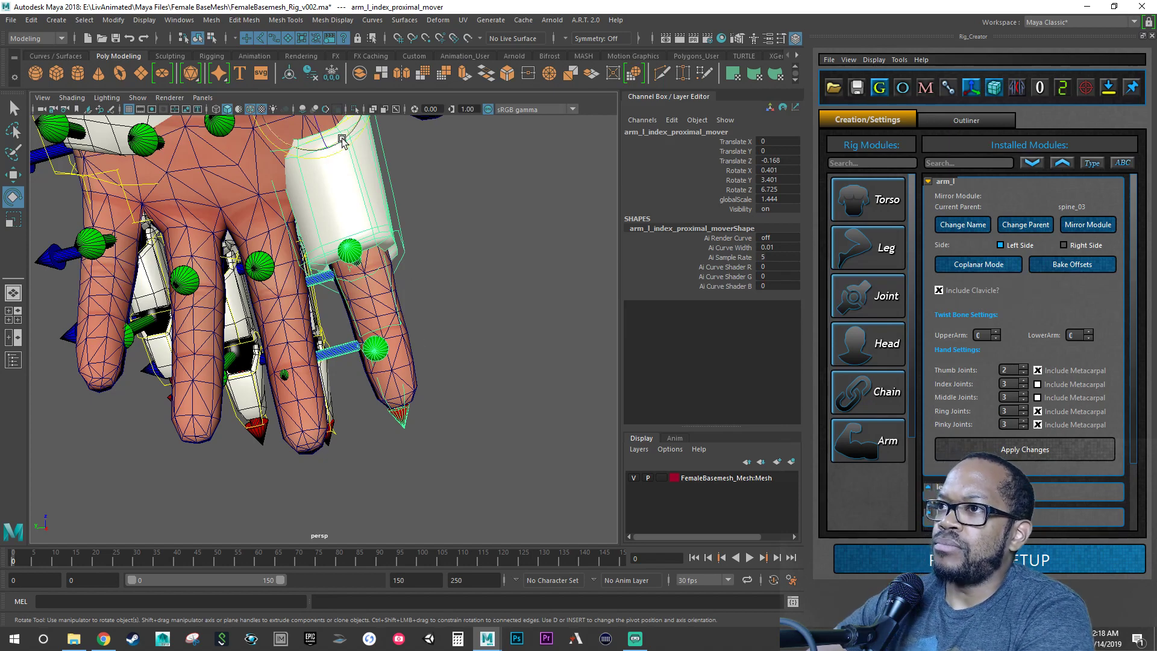
alt+drag(350, 146, 347, 179)
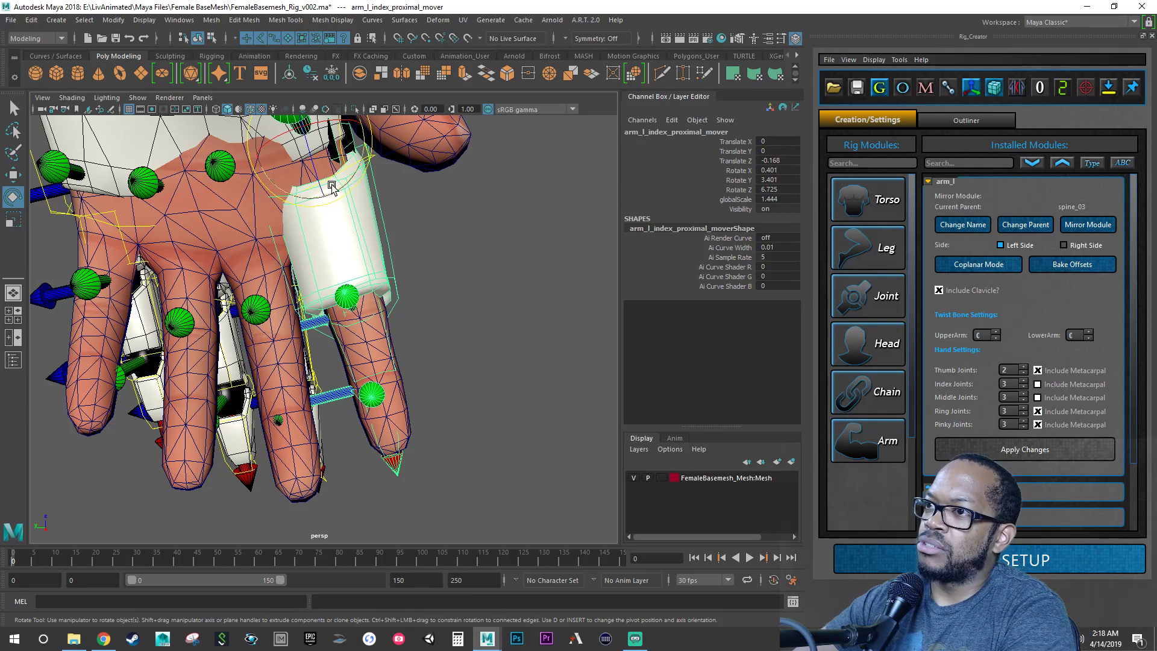
alt+drag(343, 188, 355, 190)
key(q)
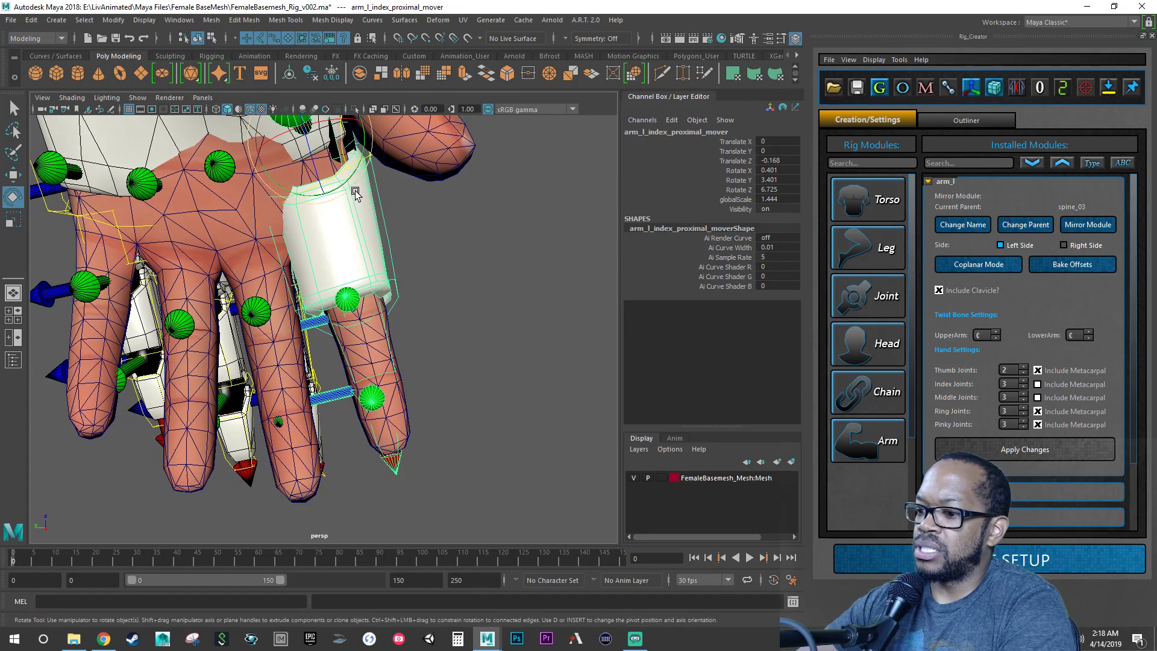
key(ctrl+s)
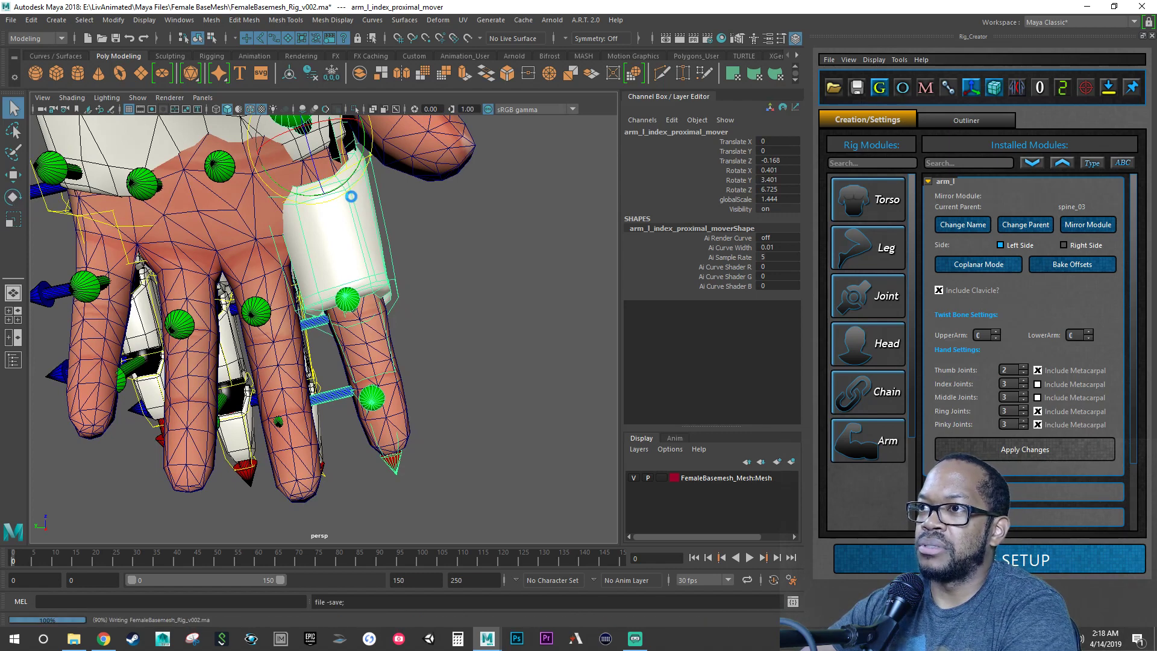
Step: Save the scene as a new version named FemaleBasemesh_Rig_v003.ma in the Female BaseMesh folder
key(e)
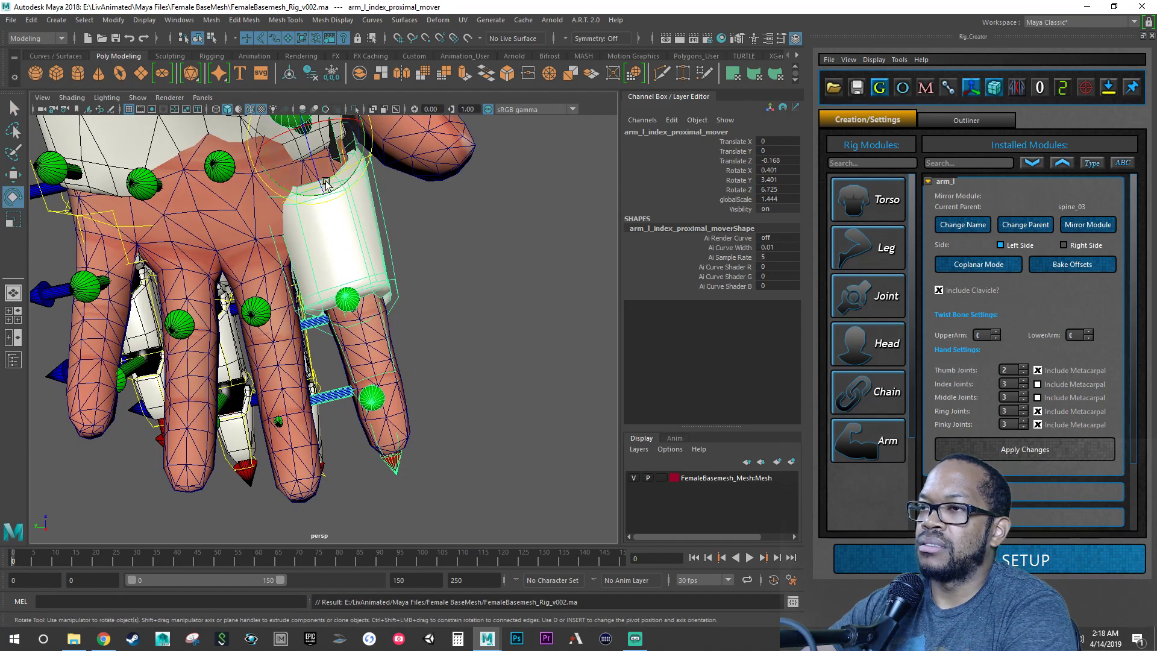
click(12, 23)
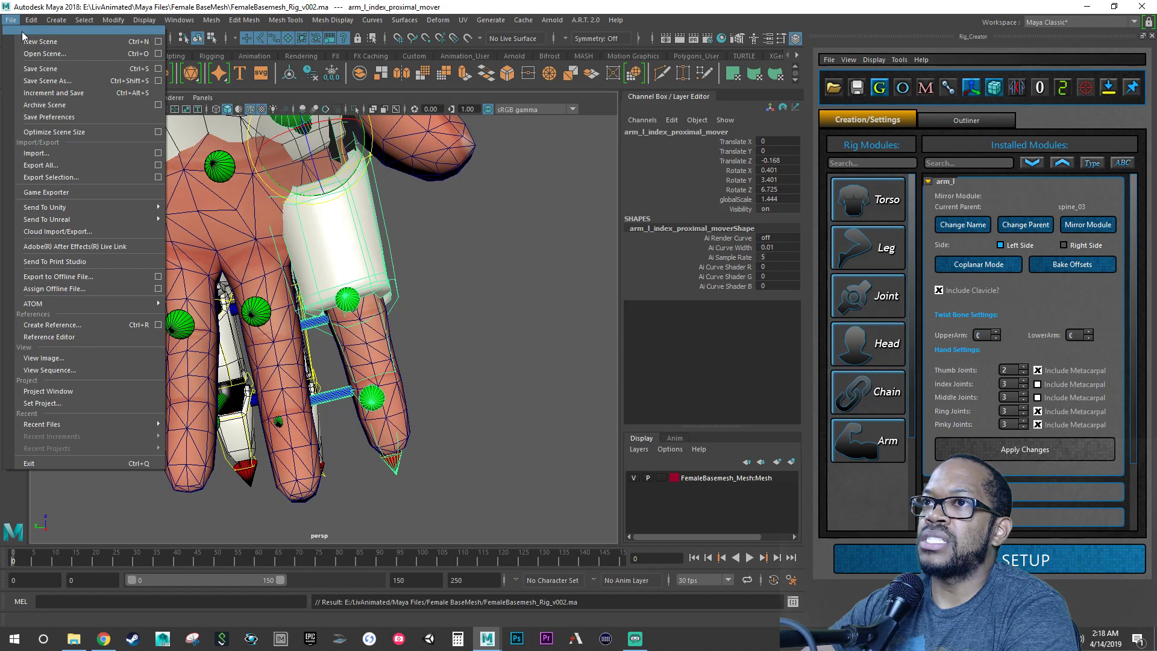
click(42, 82)
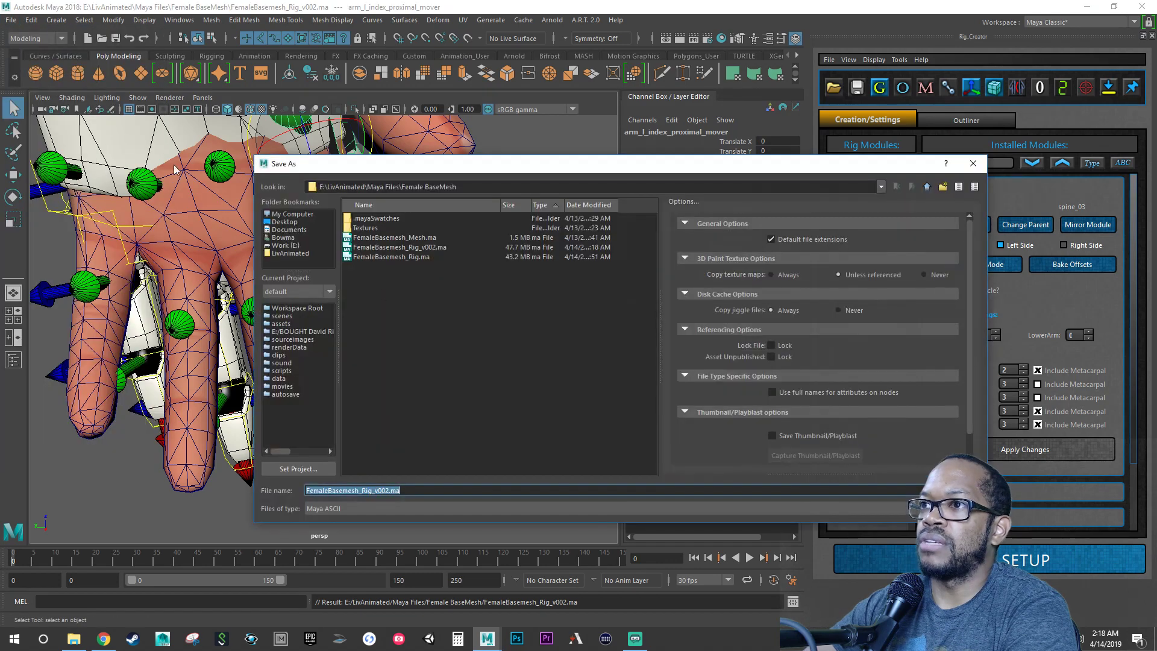
click(389, 490)
key(BackSpace)
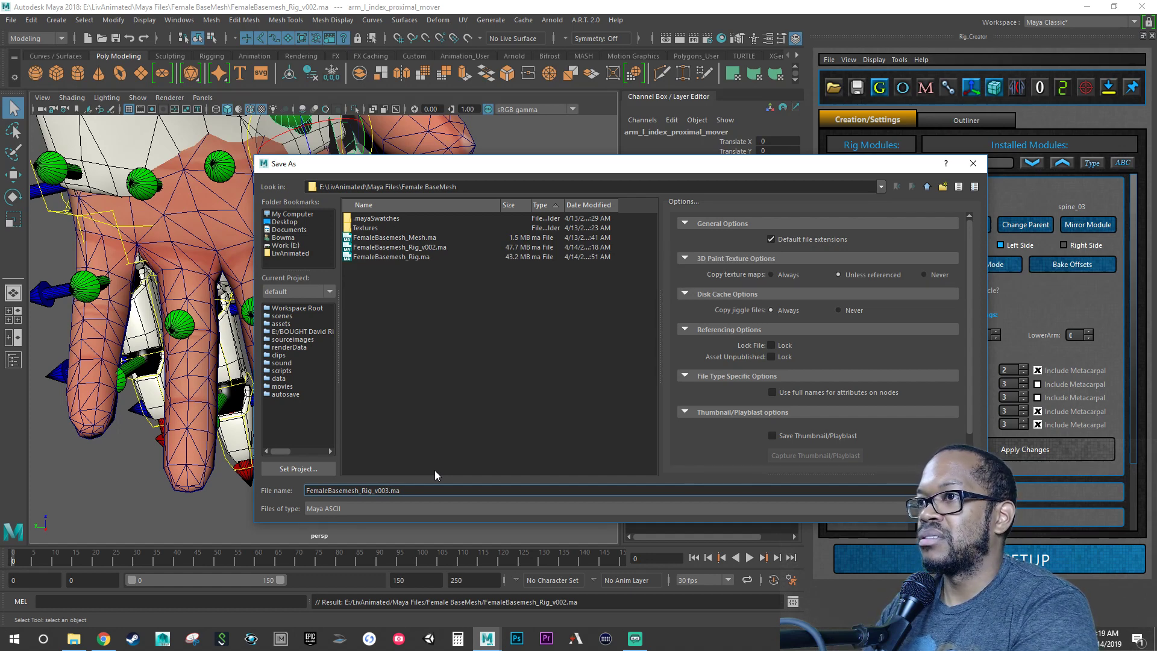
key(Return)
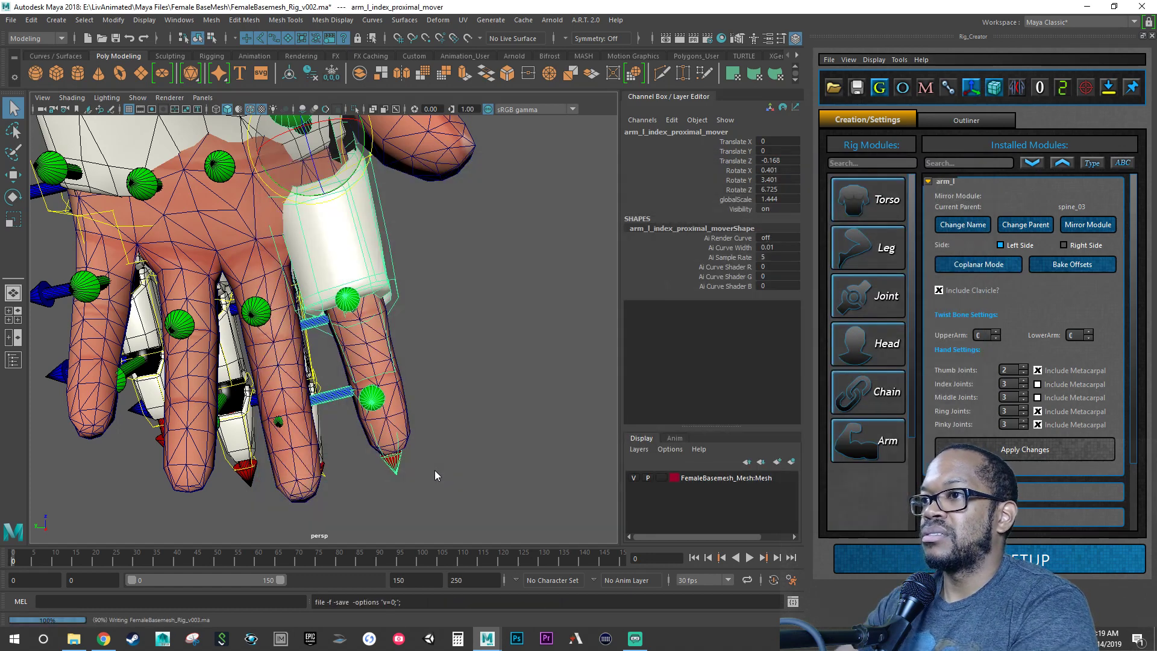
Step: Rotate the index finger's proximal mover to about 0.48, 3.96 and 7.81 on Rotate X, Y and Z
key(e)
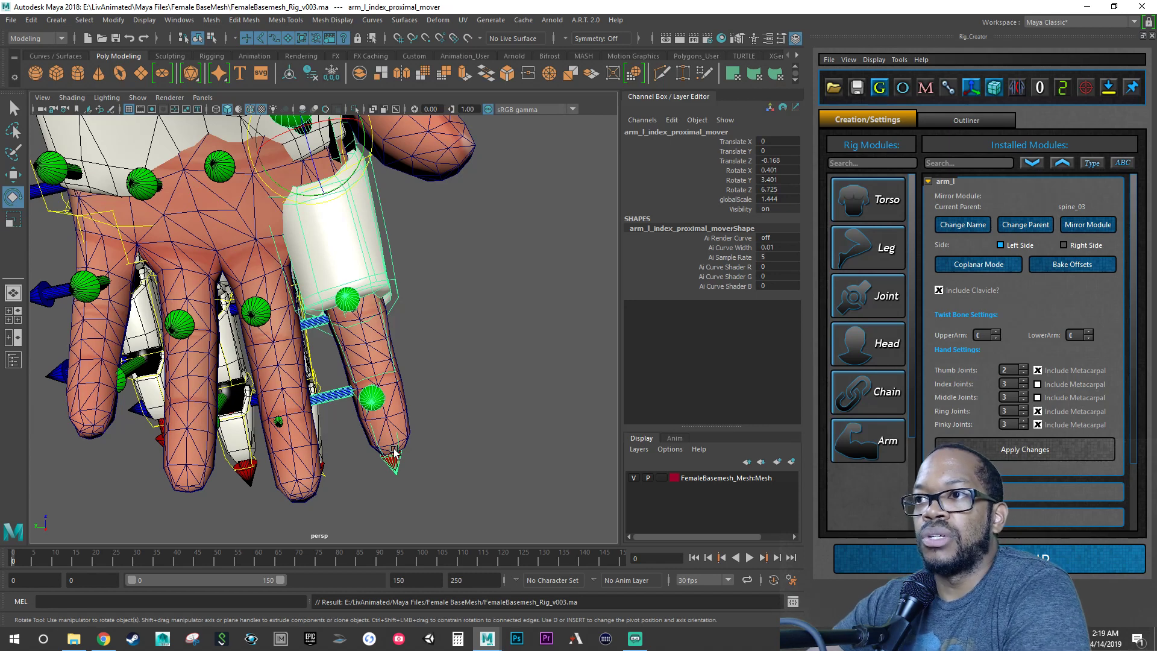
click(341, 184)
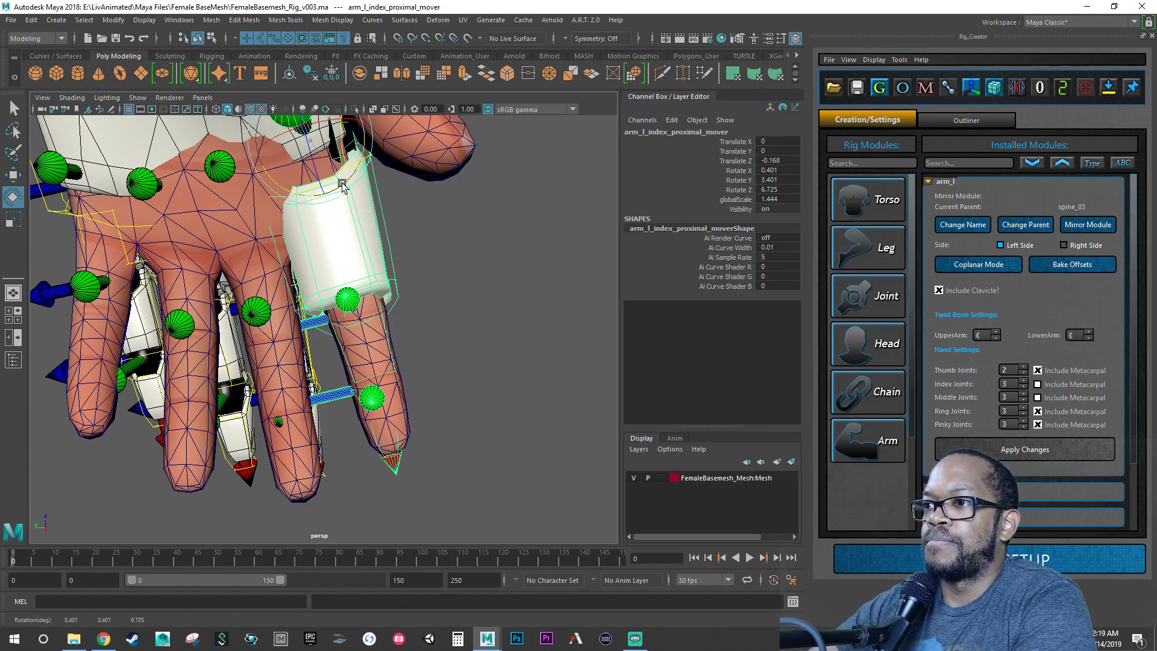
drag(342, 184, 342, 184)
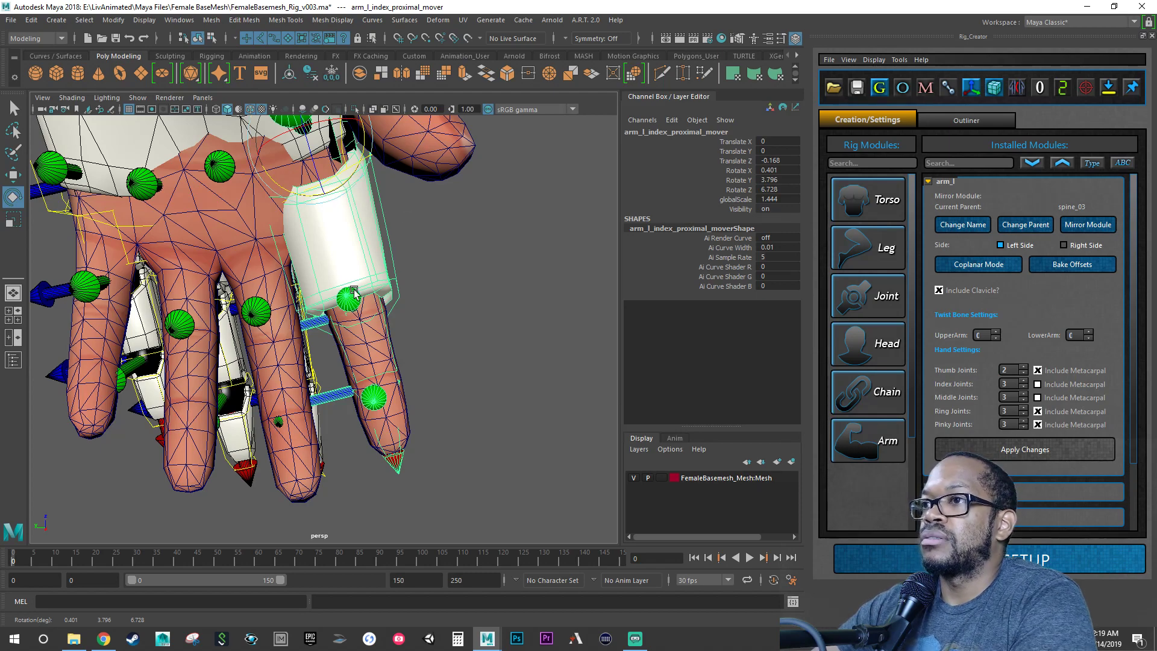
alt+right_drag(341, 299, 460, 309)
alt+drag(461, 308, 464, 313)
alt+right_drag(464, 313, 408, 312)
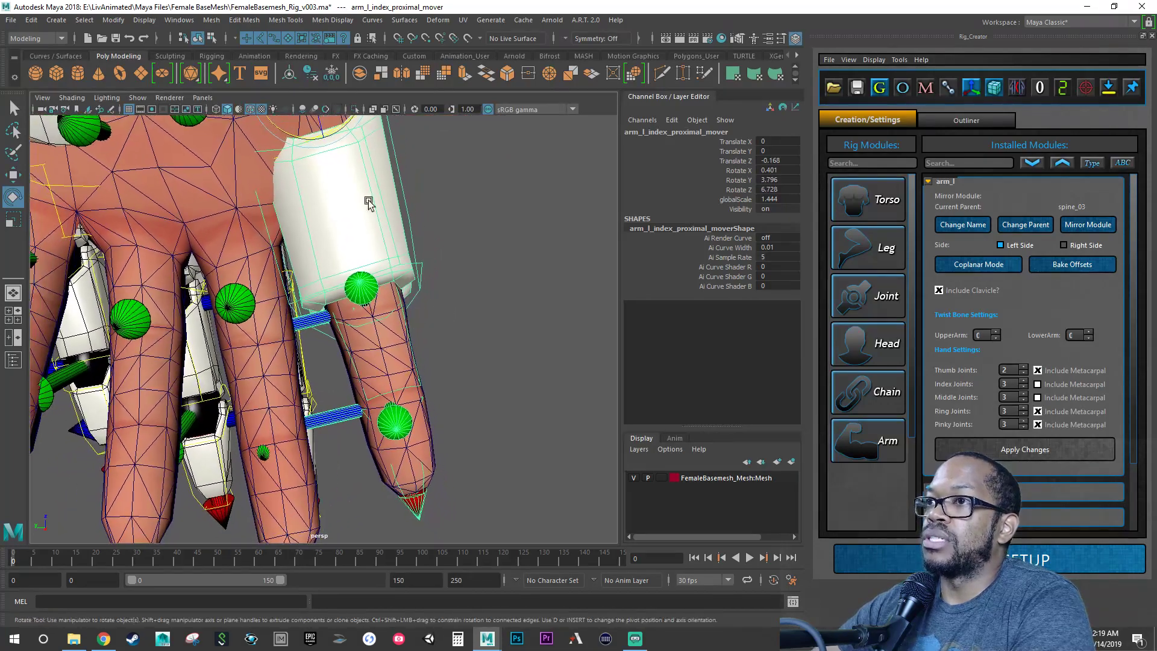
click(336, 131)
drag(336, 131, 301, 251)
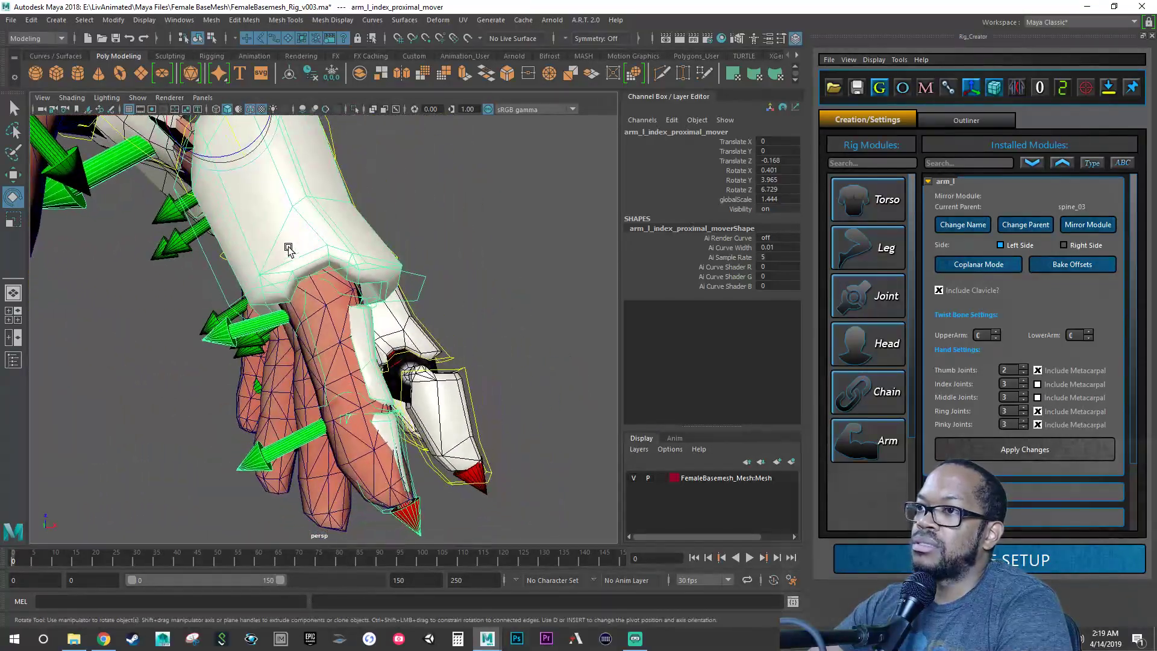
drag(235, 154, 234, 155)
drag(235, 154, 235, 156)
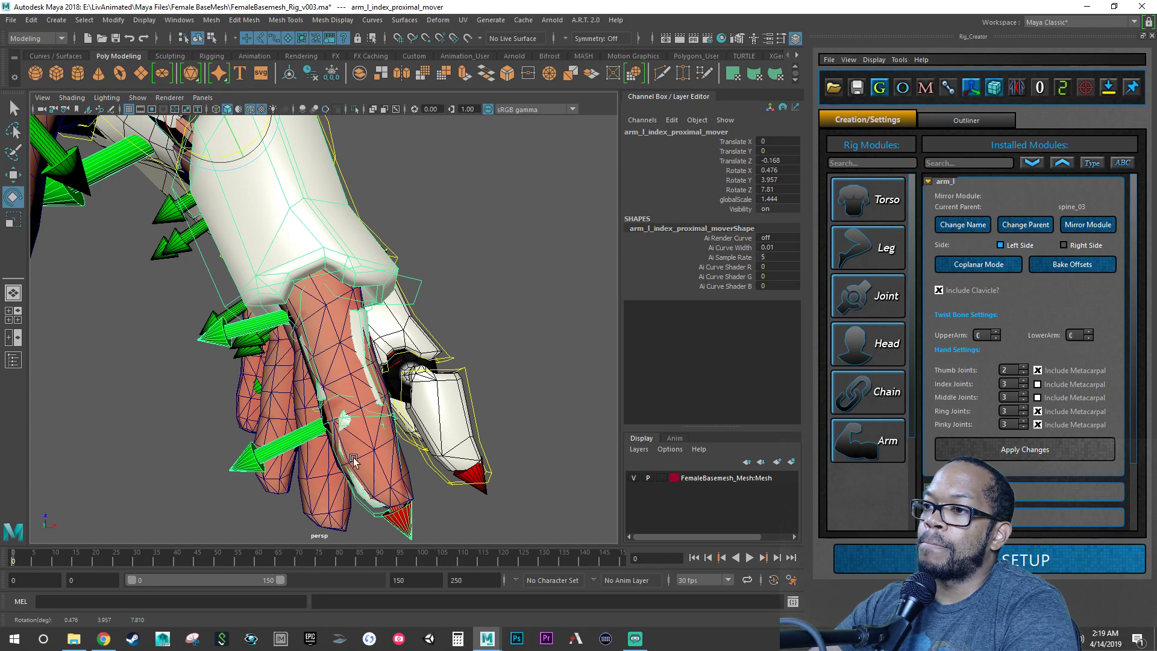
Step: Try rotating the index finger's distal mover to about -16.07 on Rotate Z
click(369, 490)
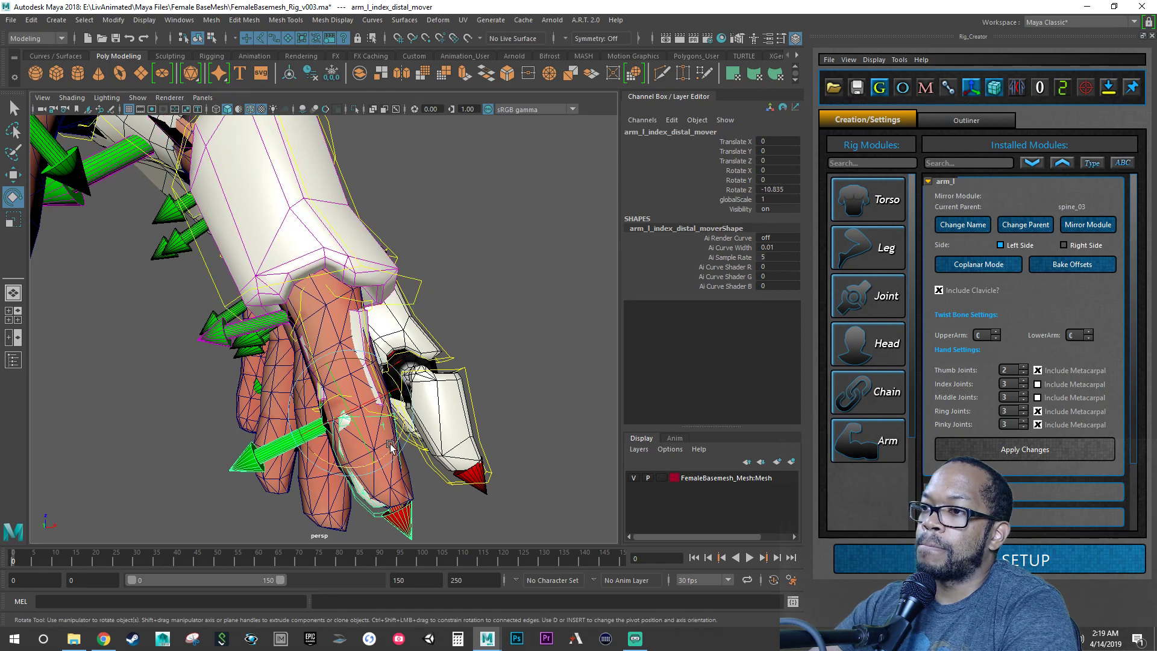
drag(390, 444, 415, 455)
alt+right_drag(416, 455, 440, 443)
alt+middle_drag(410, 416, 405, 391)
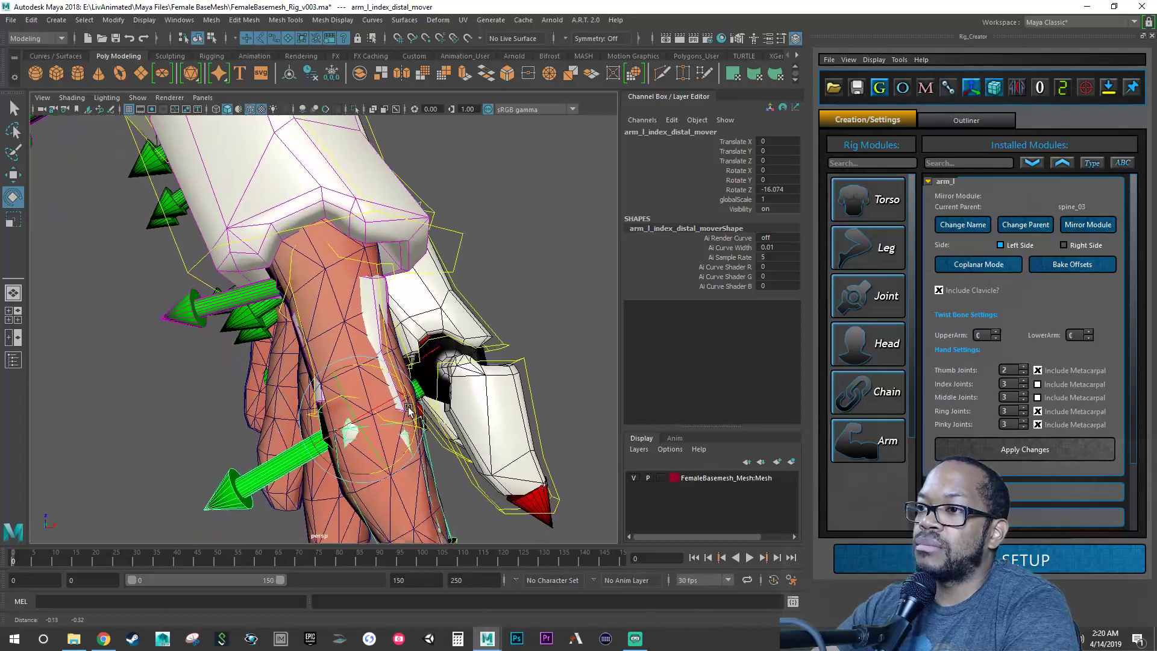
Step: Rotate the index finger's middle mover to about 10.76 on Rotate Z to follow the finger mesh
alt+right_drag(377, 374, 392, 365)
mouse_move(392, 365)
alt+mouse_down()
mouse_move(435, 367)
mouse_move(400, 362)
alt+mouse_up()
click(311, 299)
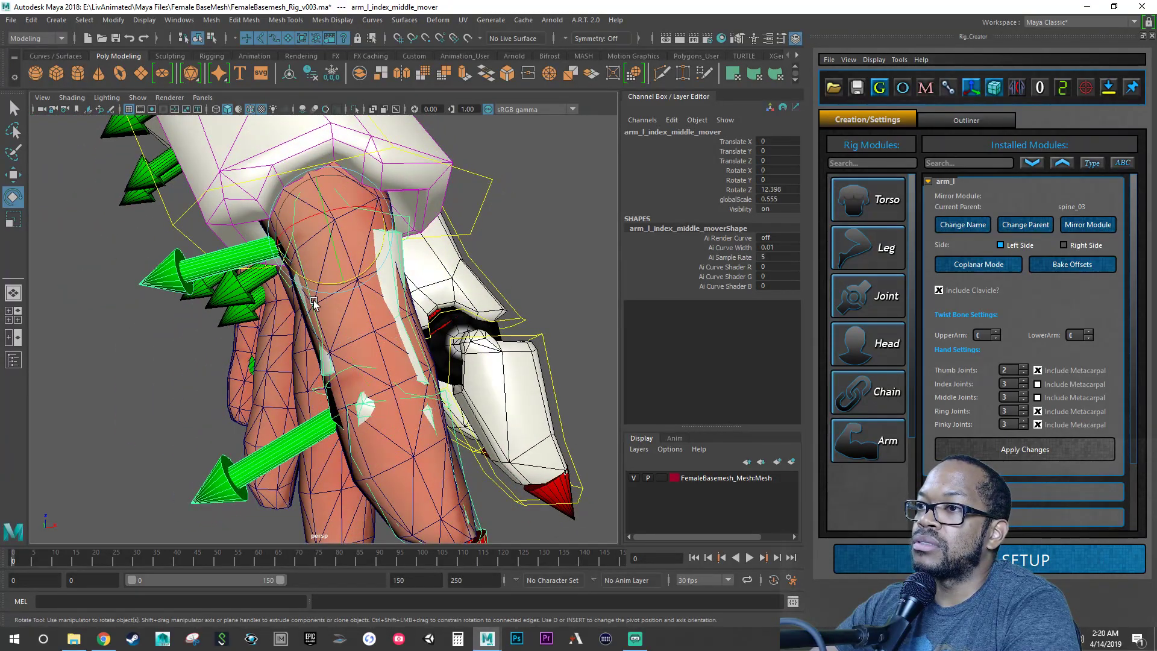
drag(358, 278, 359, 278)
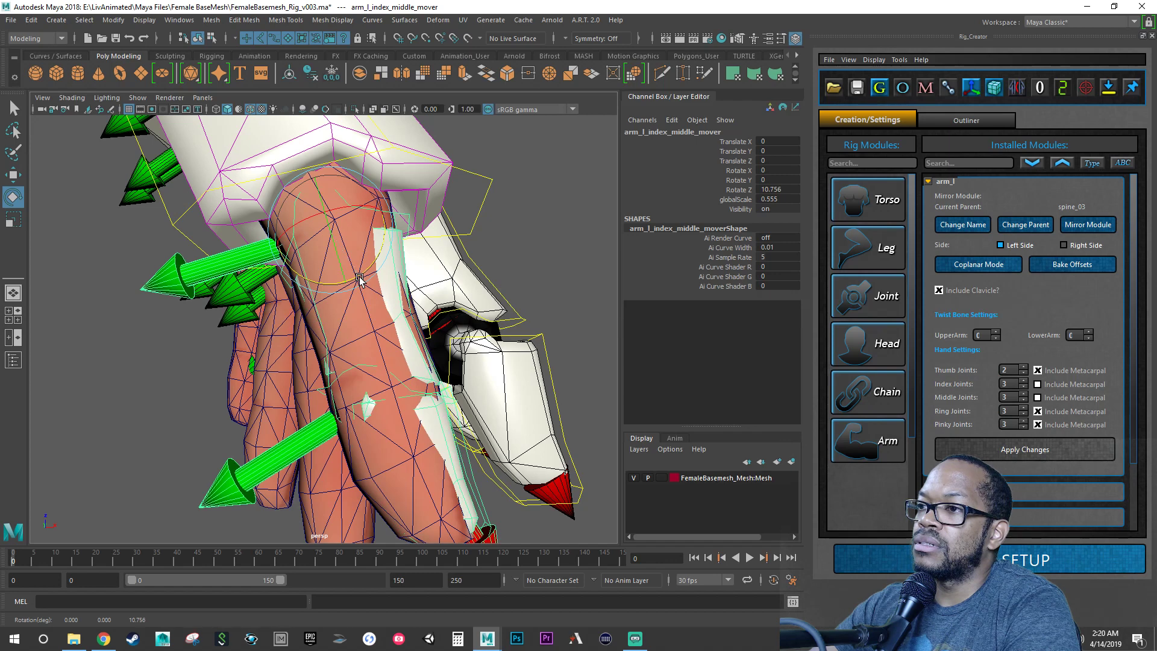
Step: Rotate the index finger's distal mover to about -12.08 on Rotate Z so it lines up with the fingertip
click(454, 458)
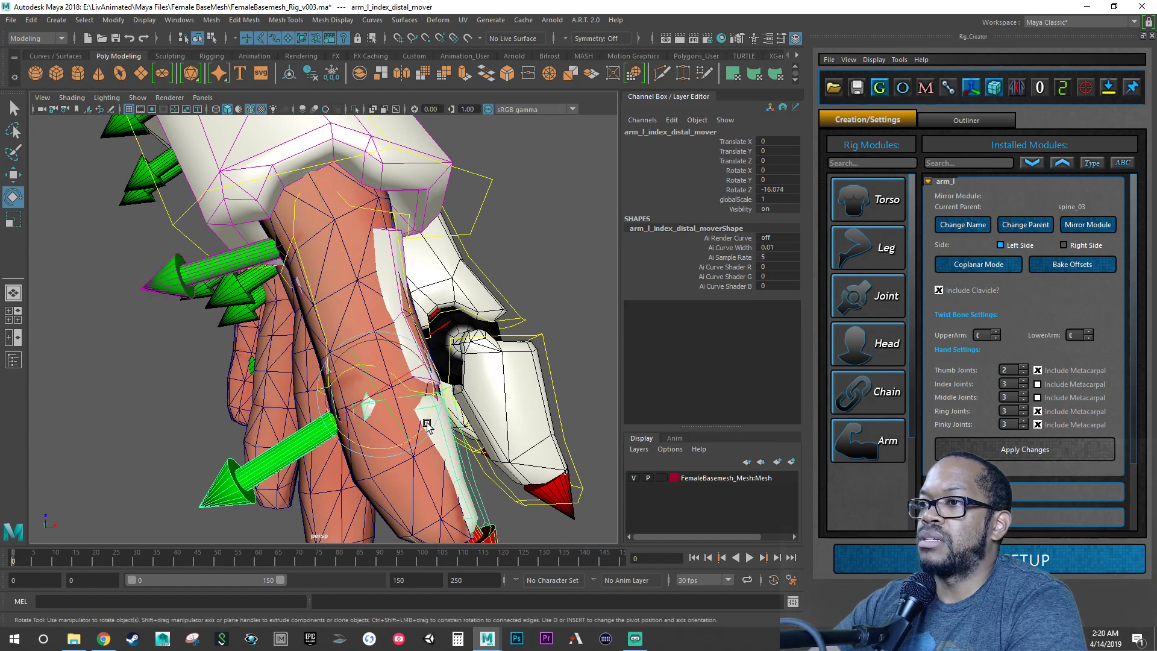
drag(427, 424, 377, 411)
alt+right_drag(376, 411, 362, 386)
alt+drag(392, 382, 348, 385)
alt+right_drag(322, 387, 283, 381)
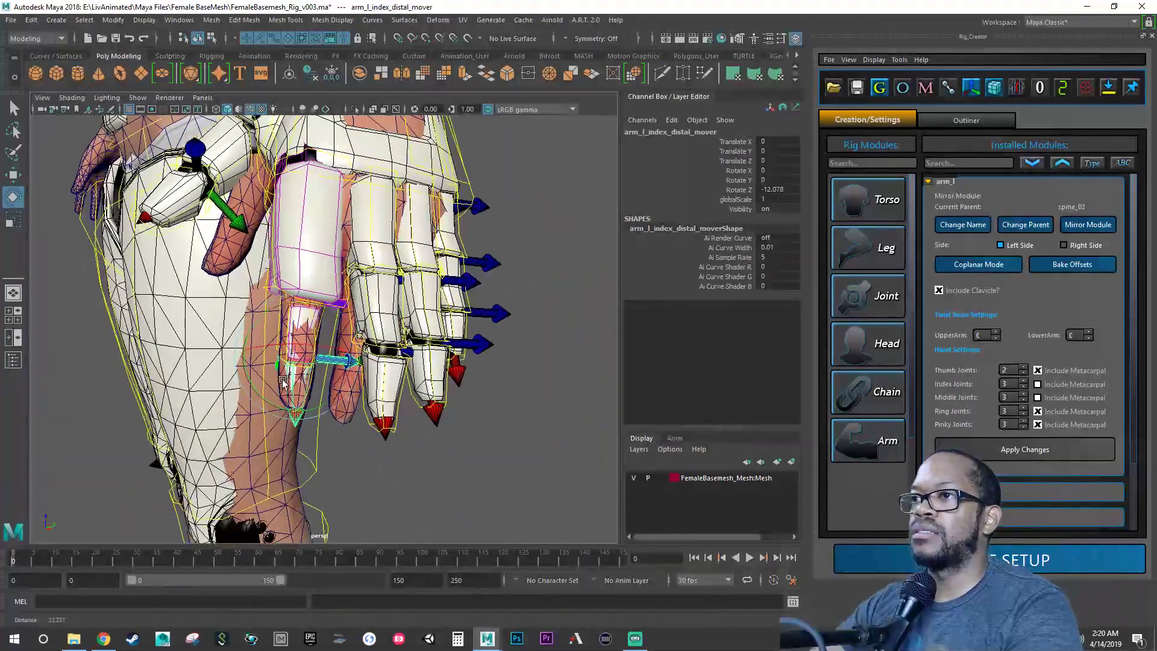
Step: Check the index finger's fit from the back of the hand and save the scene
alt+drag(283, 381, 440, 407)
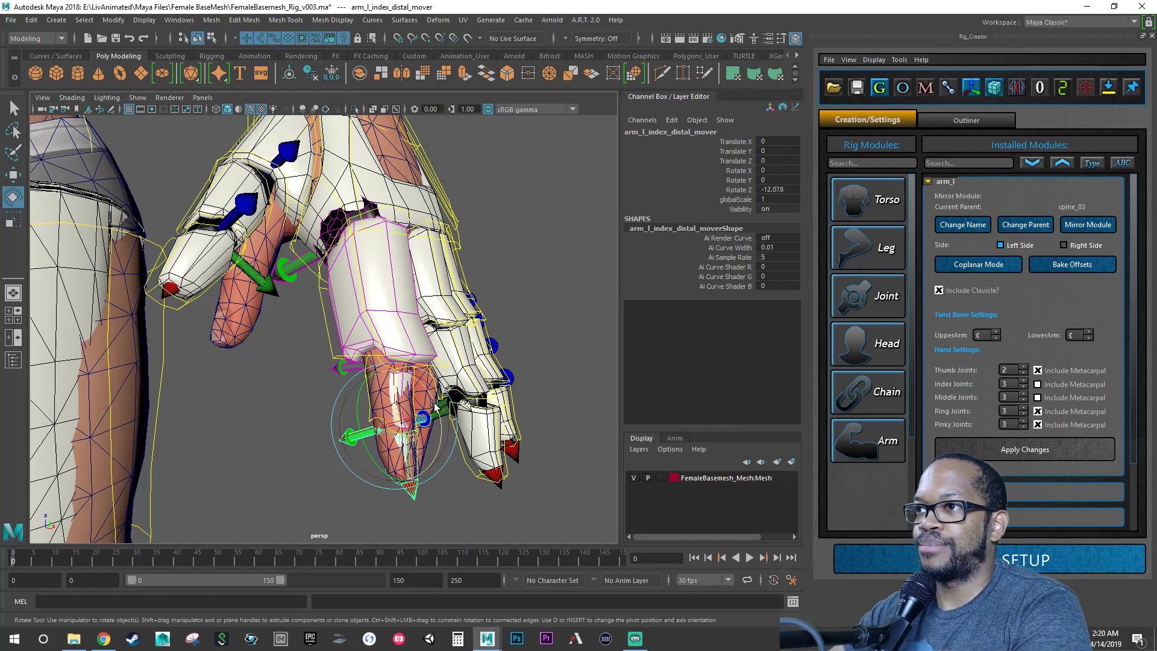
alt+drag(410, 311, 376, 310)
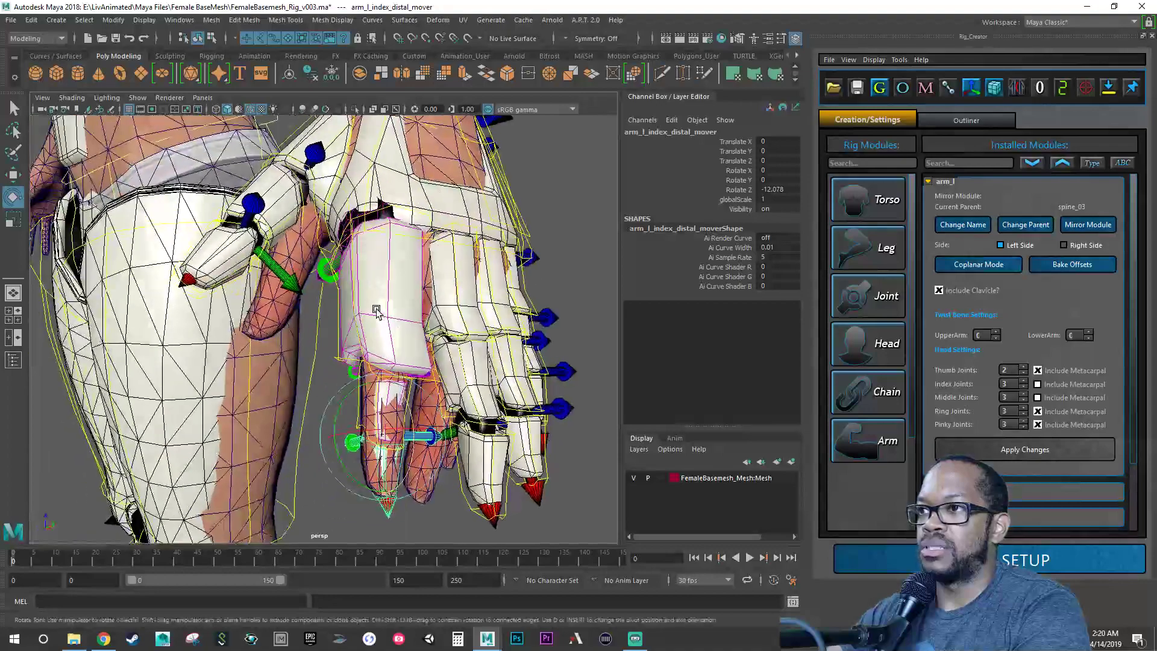
key(q)
key(ctrl+s)
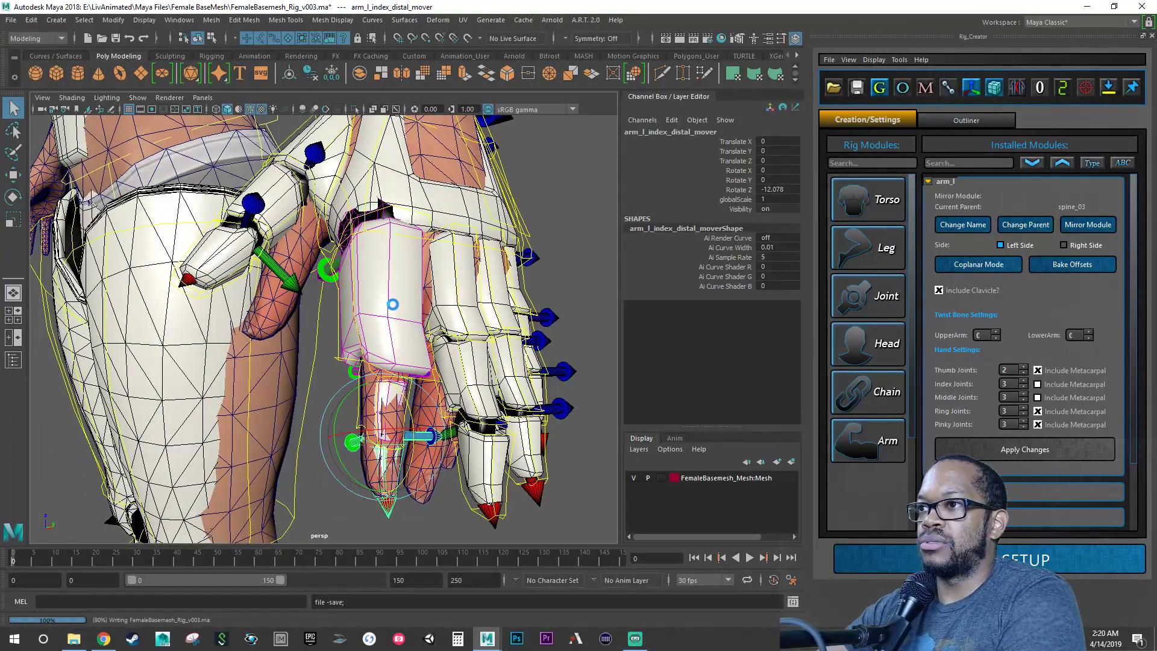
Step: Select the middle finger's proximal mover and rotate it to about 11.24 on Rotate Z
key(e)
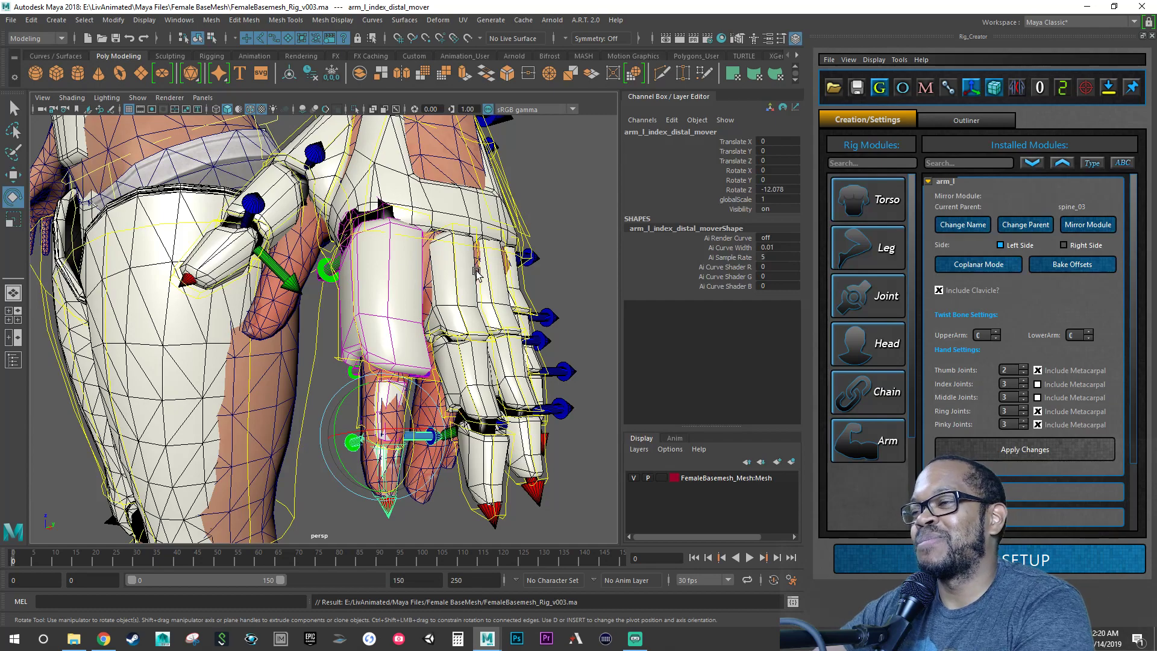
click(456, 301)
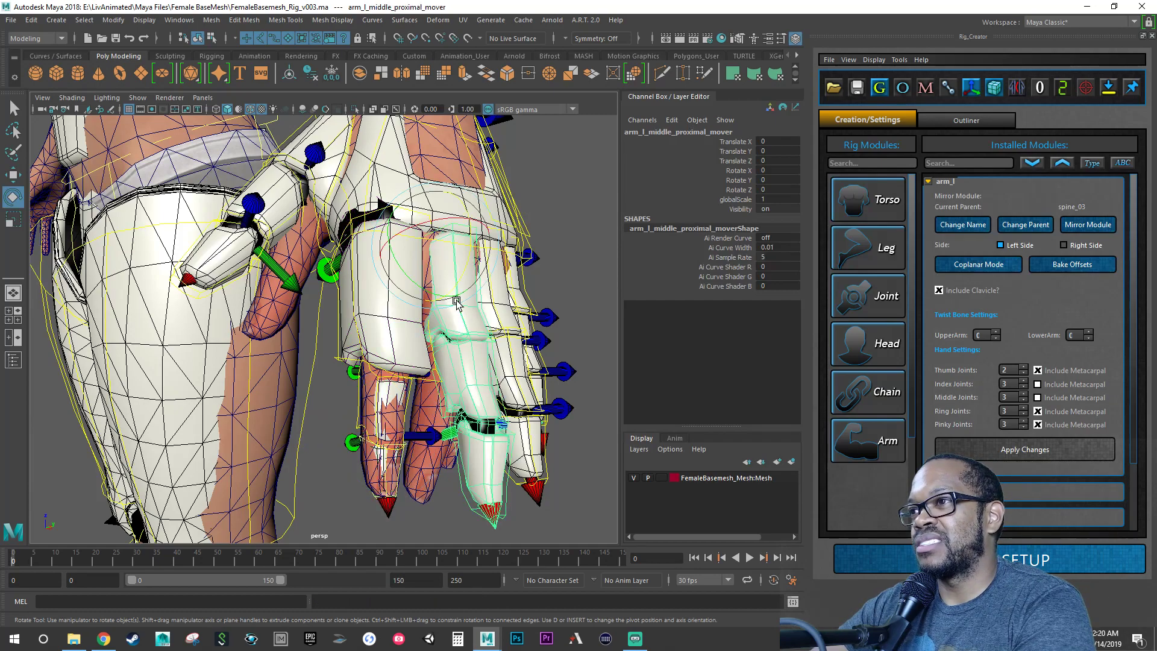
alt+drag(465, 307, 389, 303)
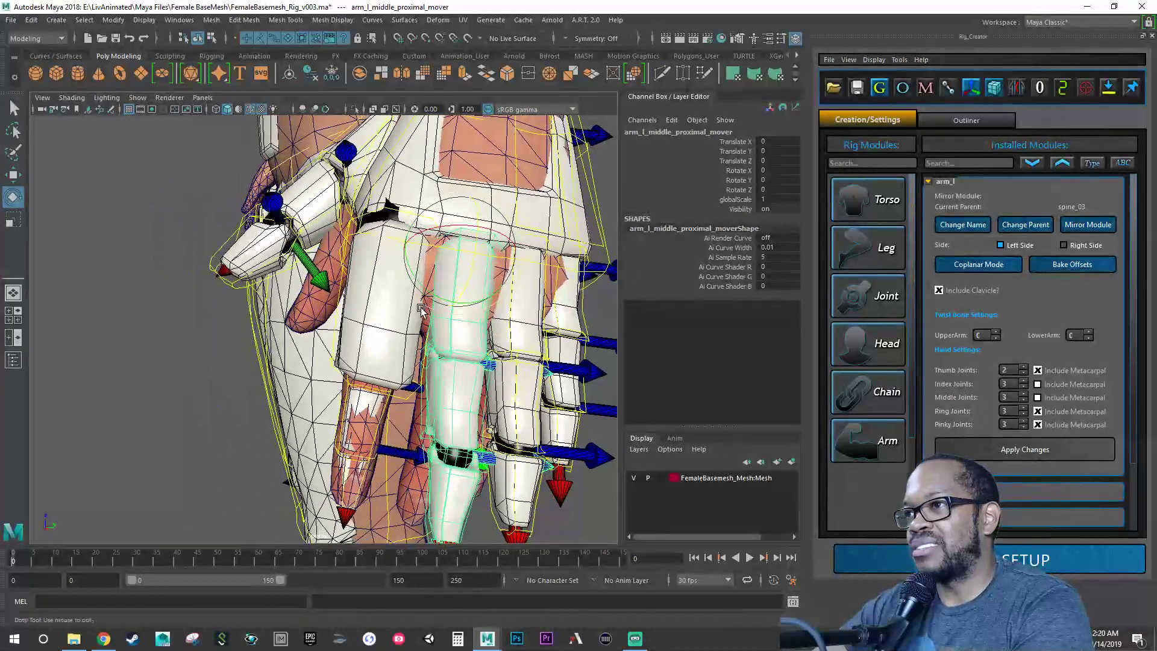
alt+right_drag(389, 304, 494, 315)
alt+drag(494, 315, 373, 365)
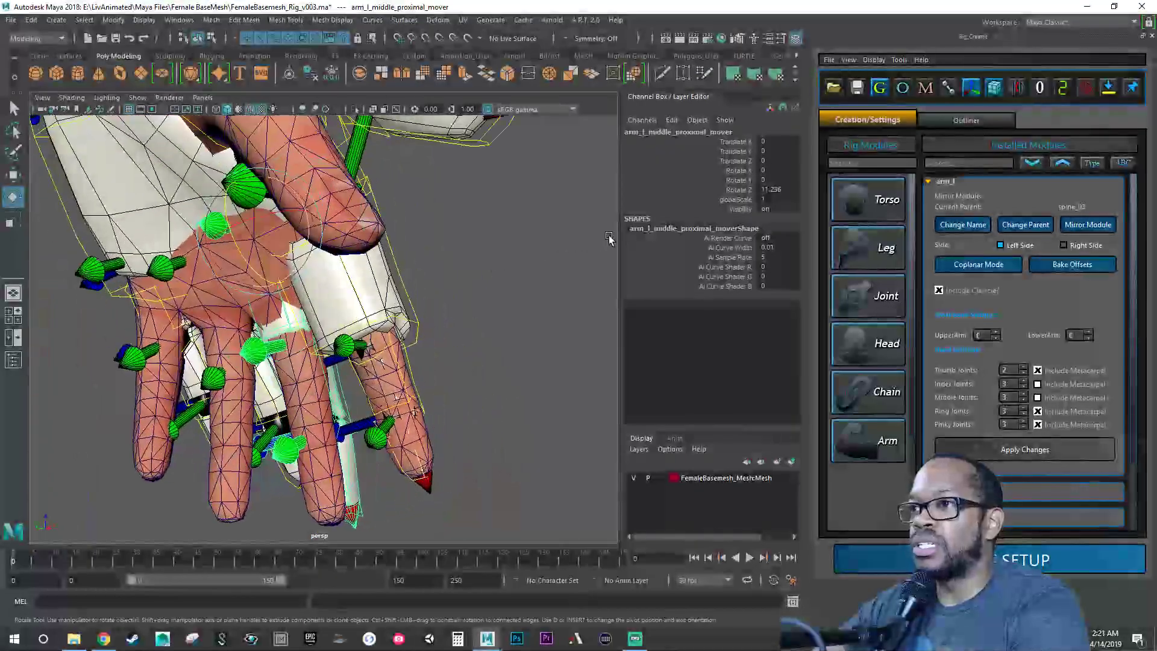
Step: Scale the middle finger's proximal mover up to a globalScale of about 1.275
scroll(325, 380, up, 5)
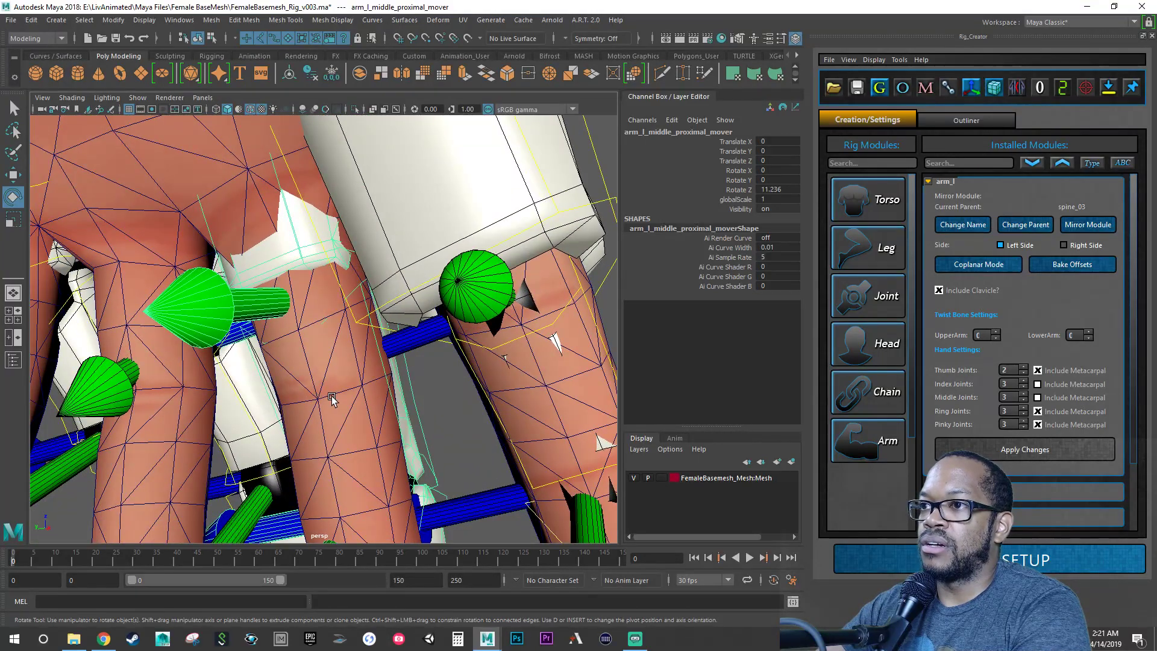
key(r)
scroll(288, 368, down, 3)
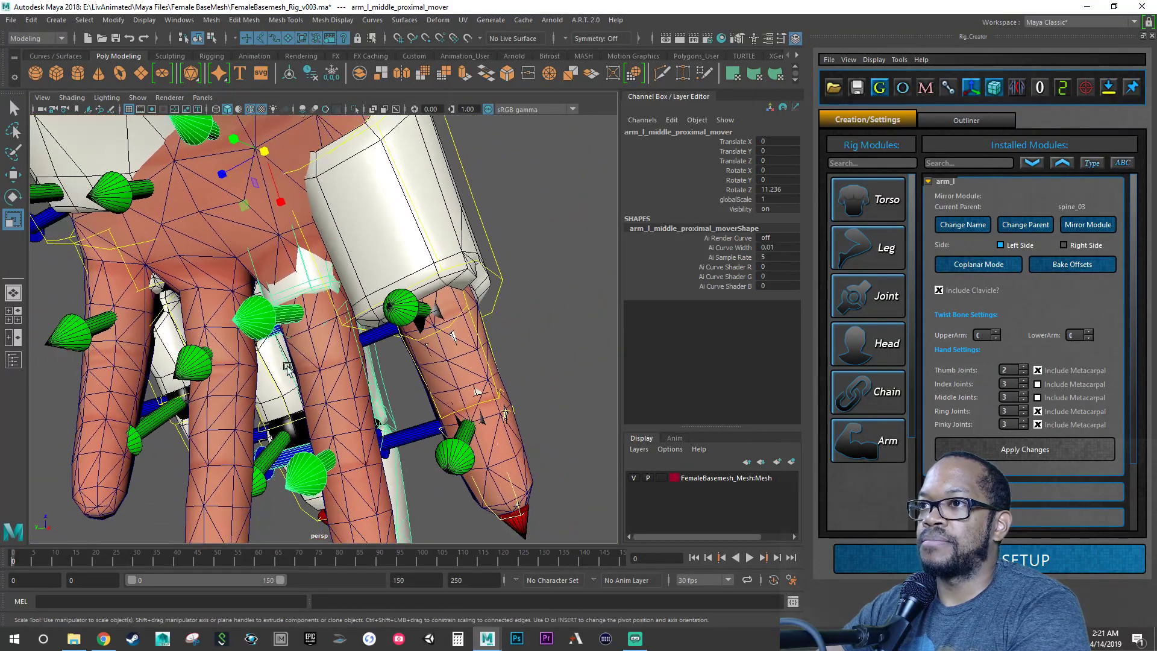
drag(267, 150, 411, 2)
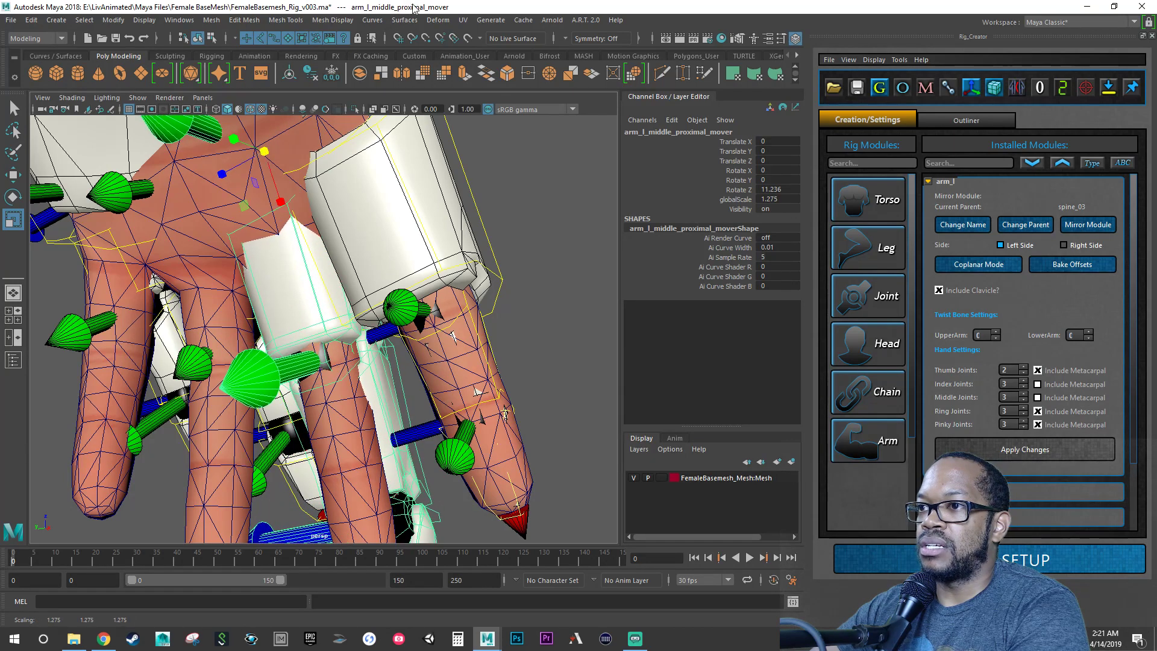
Step: Rotate the middle finger's middle mover to about 22.82 on Rotate Z and scale it to a globalScale of about 0.679
alt+drag(329, 328, 222, 343)
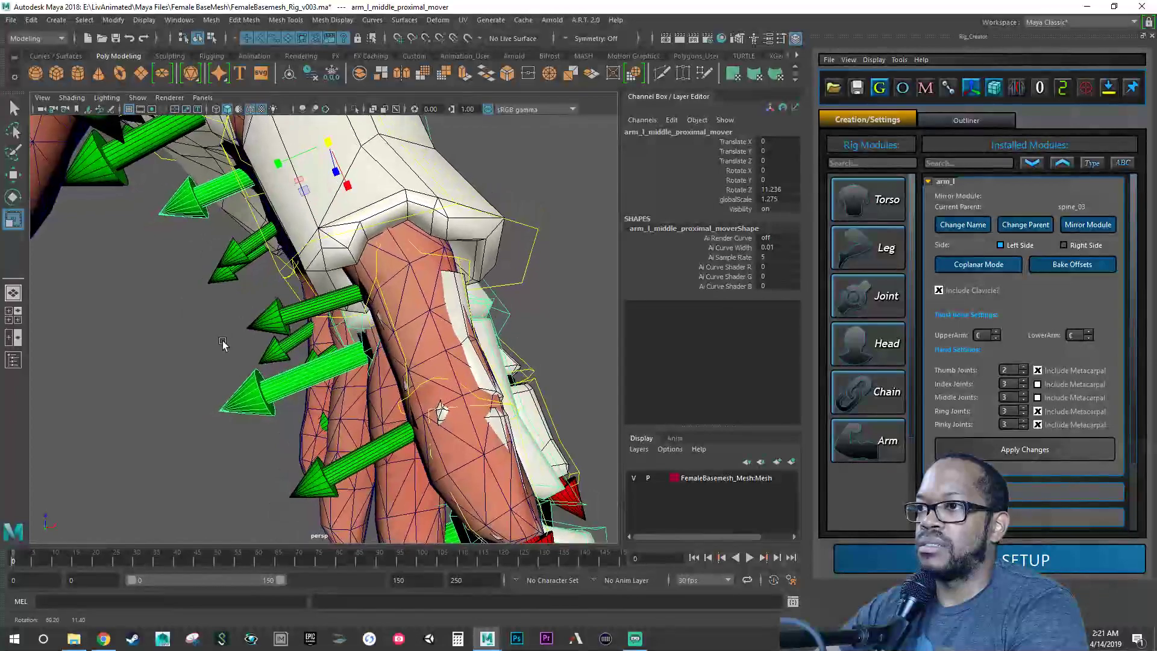
alt+drag(458, 425, 344, 419)
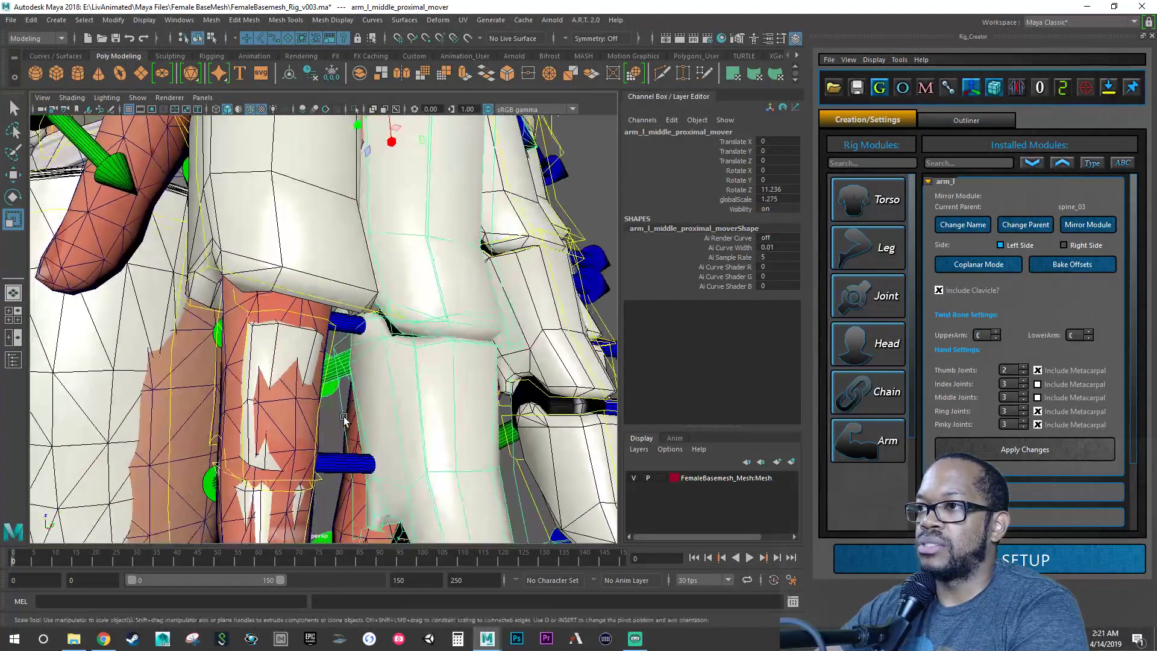
click(517, 508)
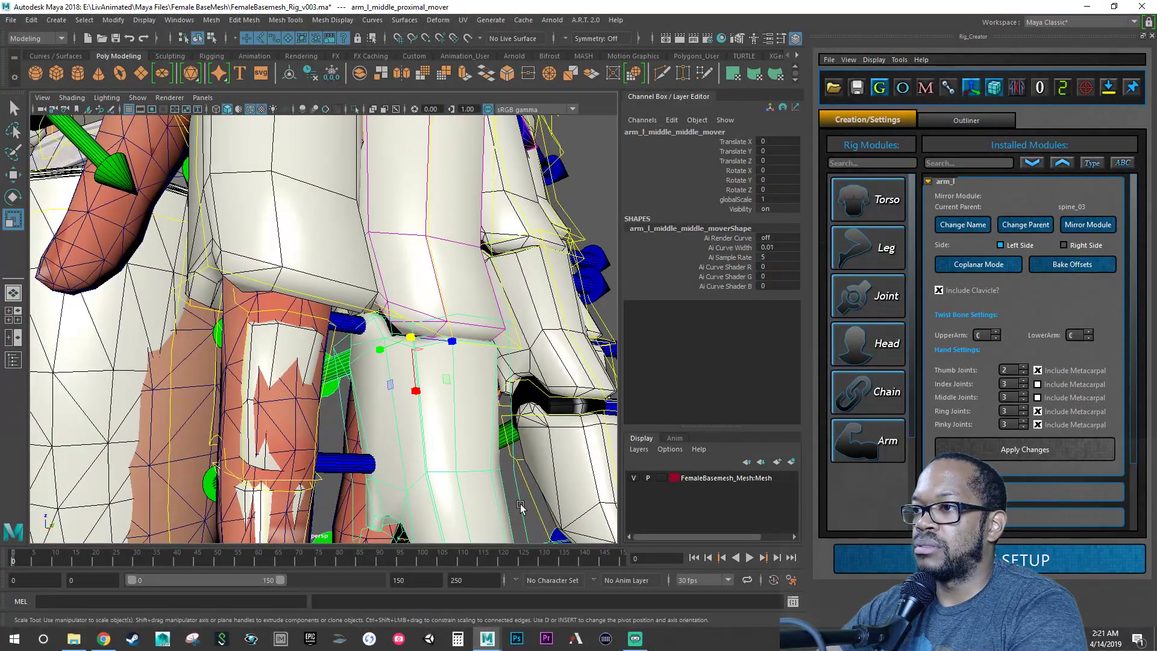
alt+drag(517, 508, 373, 428)
key(e)
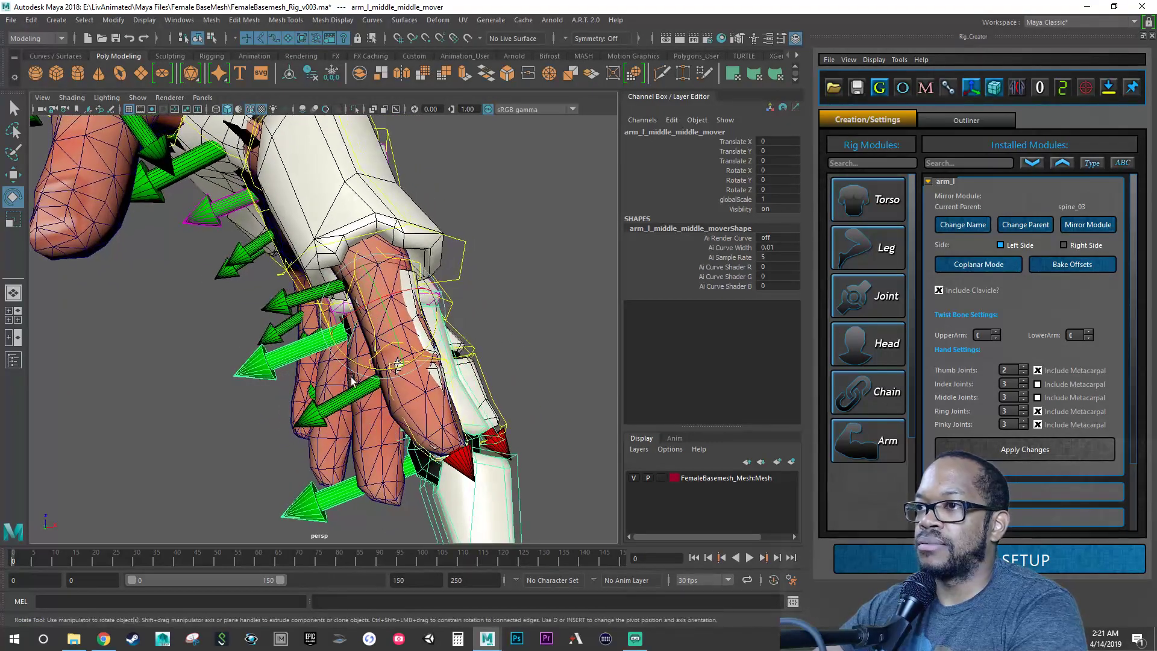
drag(353, 364, 240, 447)
key(r)
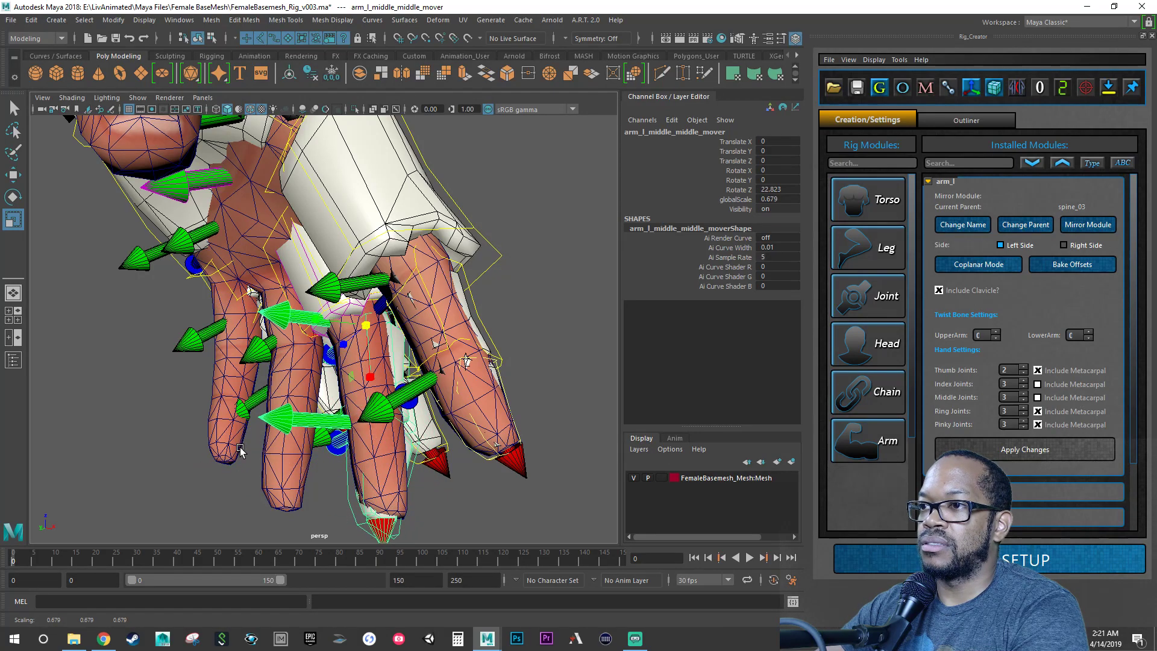
Step: Select the middle finger's proximal mover and scale it up to a globalScale of about 1.376
alt+right_drag(240, 447, 388, 425)
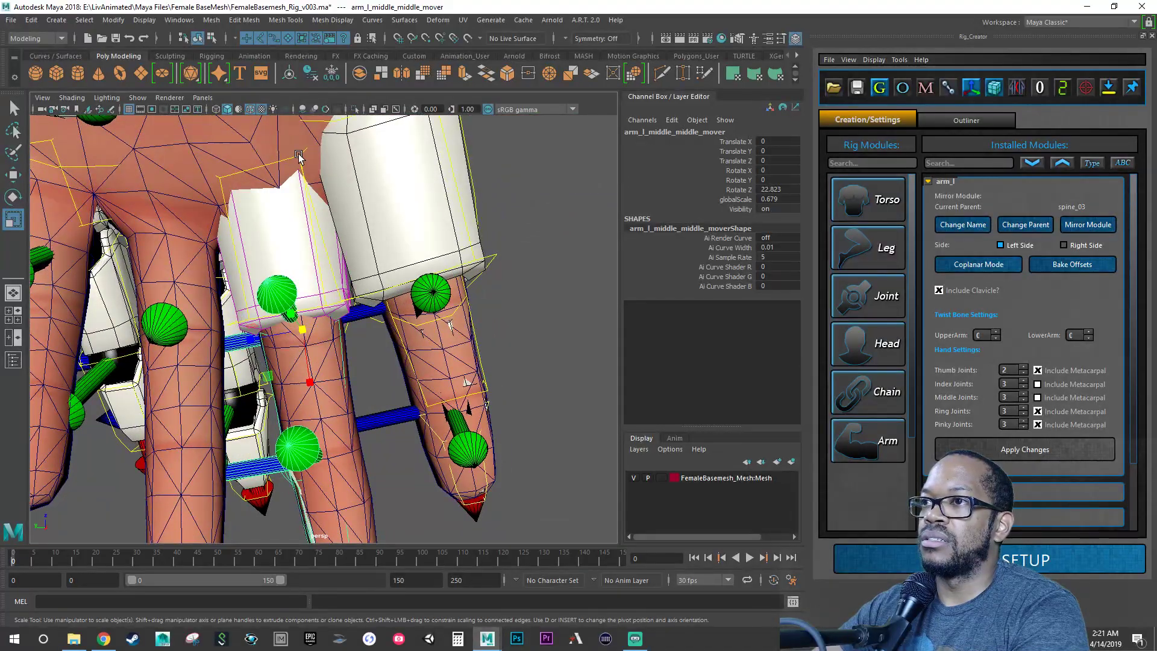
alt+drag(308, 242, 316, 241)
key(e)
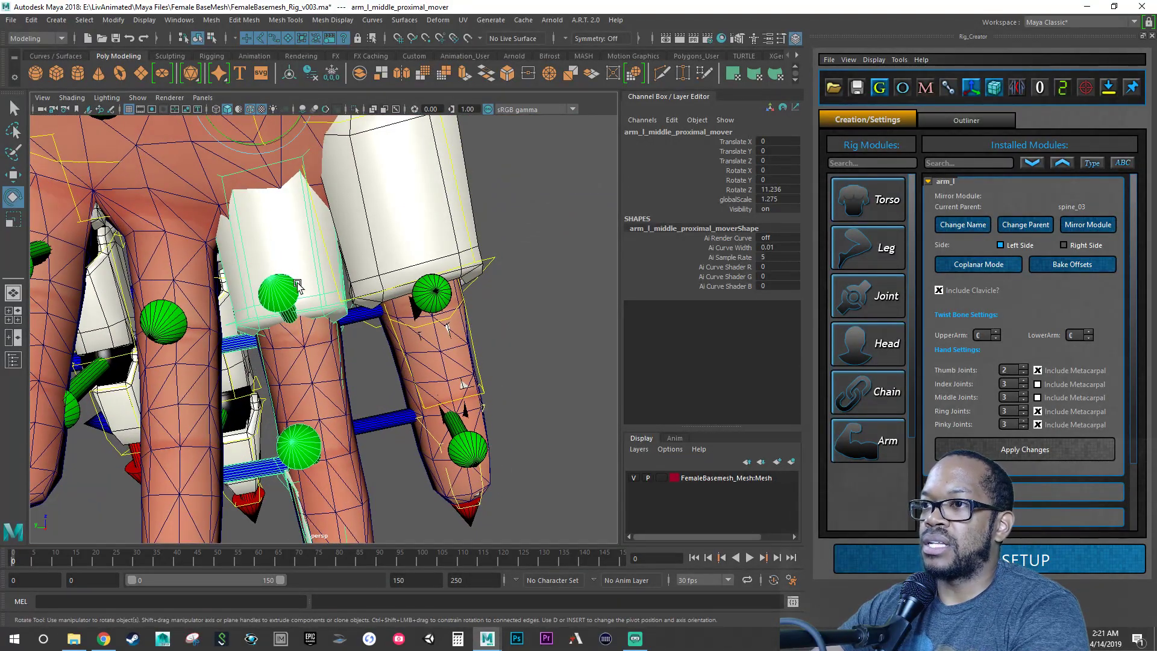
alt+drag(325, 291, 270, 293)
key(r)
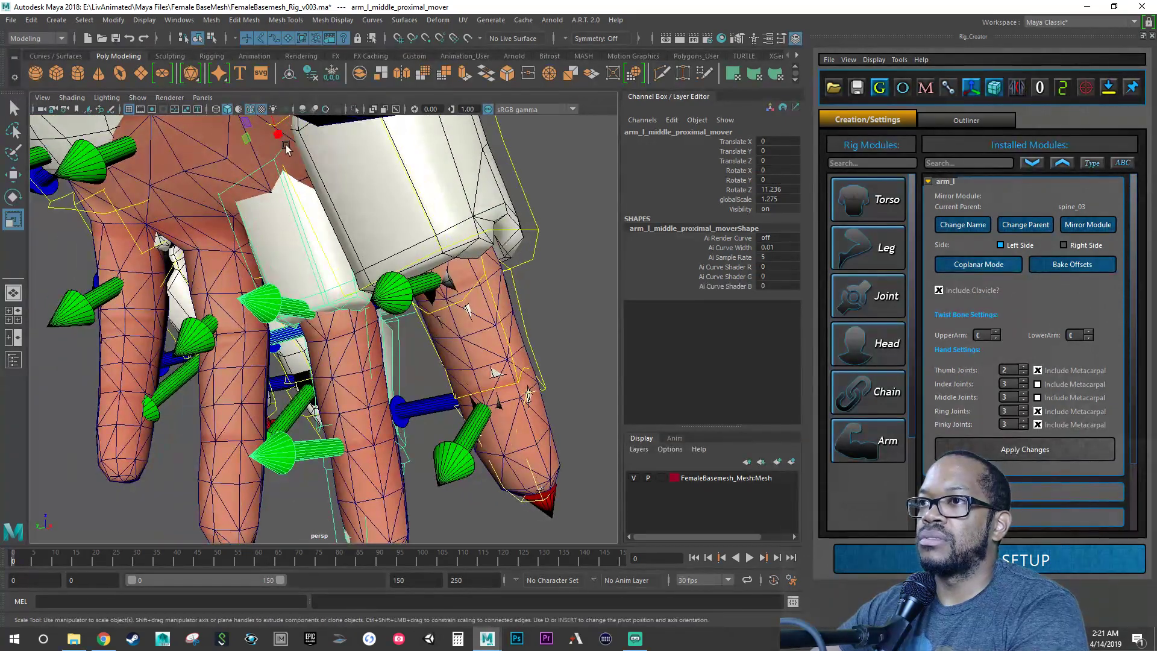
alt+drag(335, 243, 329, 77)
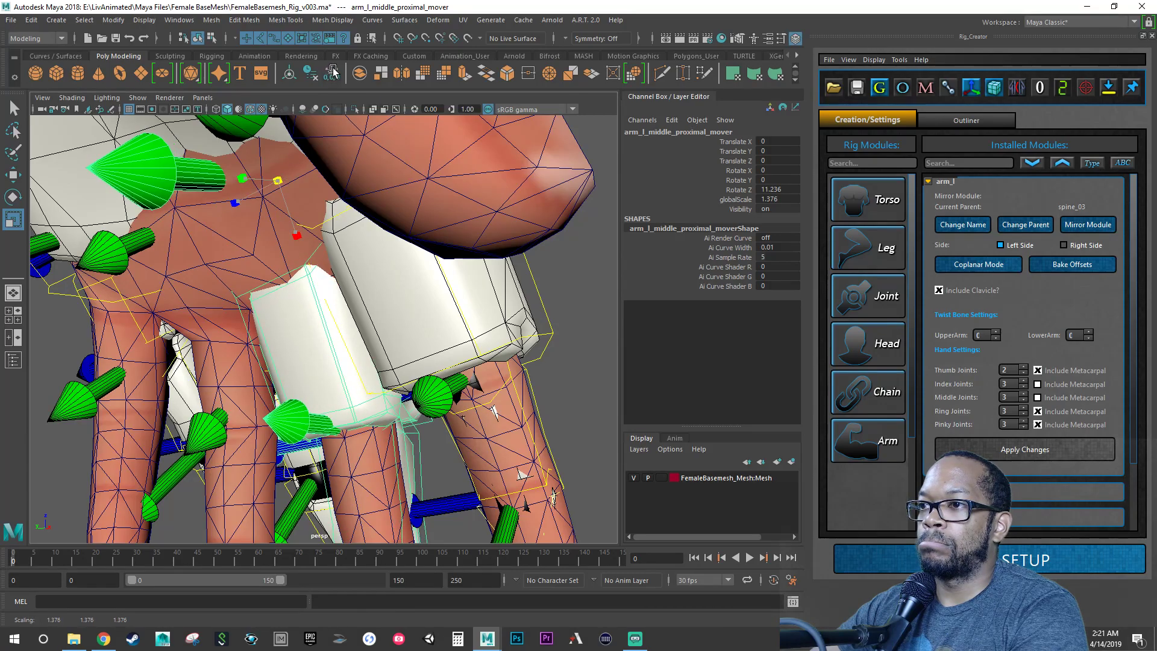
alt+drag(326, 121, 412, 343)
alt+middle_drag(412, 343, 379, 210)
alt+drag(378, 210, 412, 260)
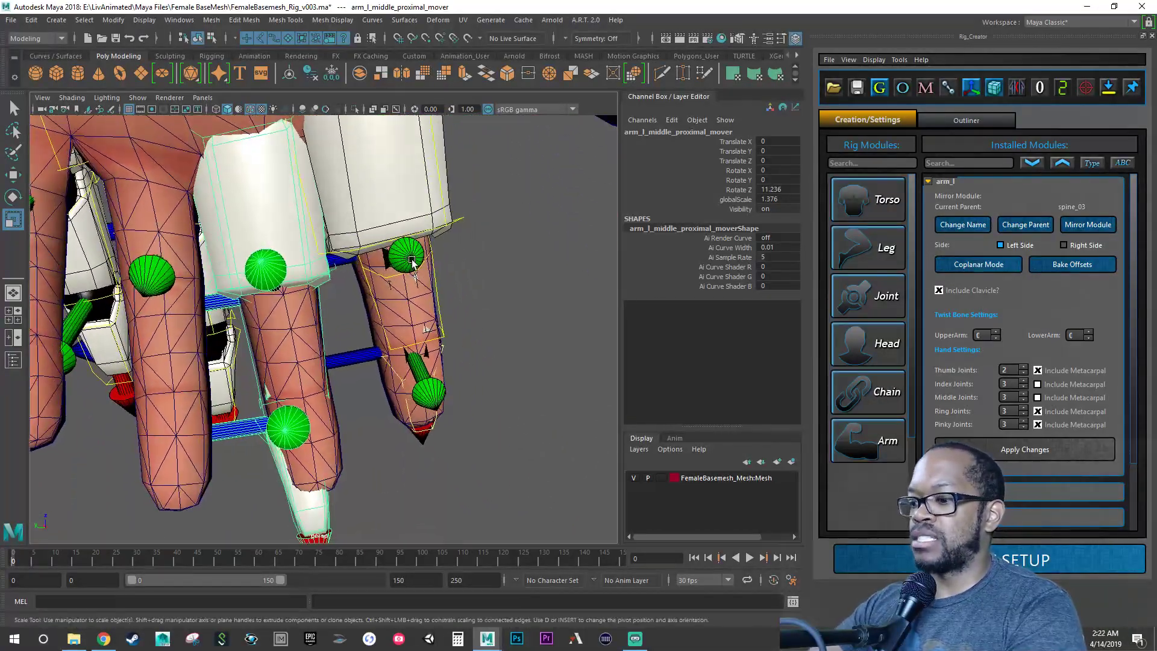
alt+drag(319, 258, 381, 293)
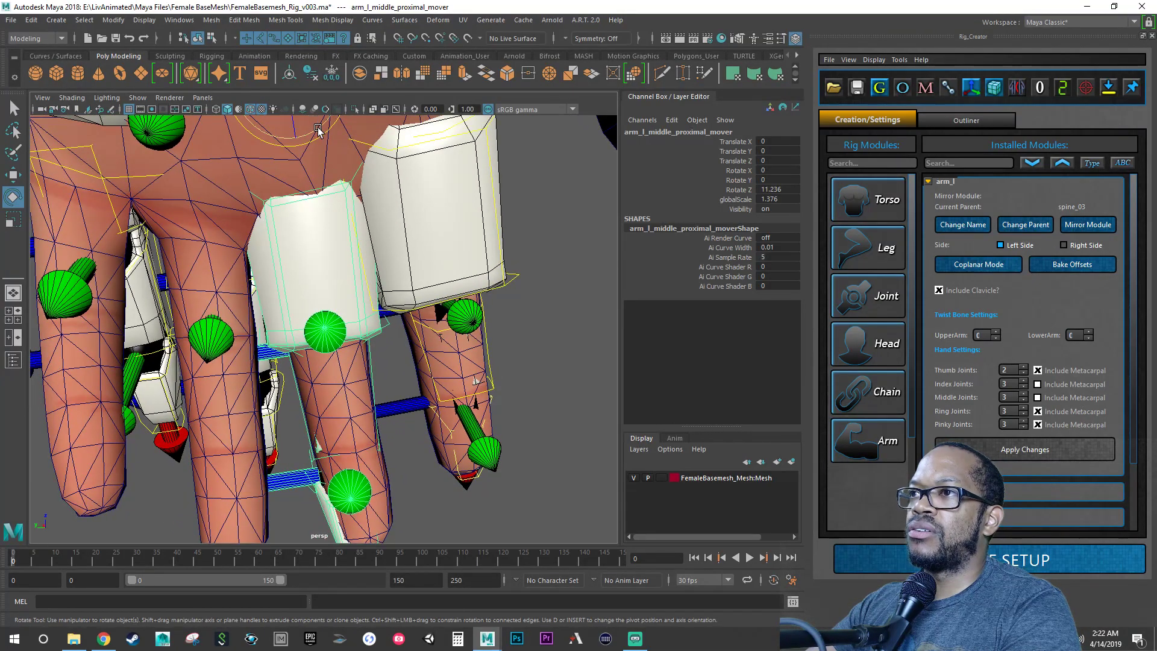
drag(317, 128, 320, 129)
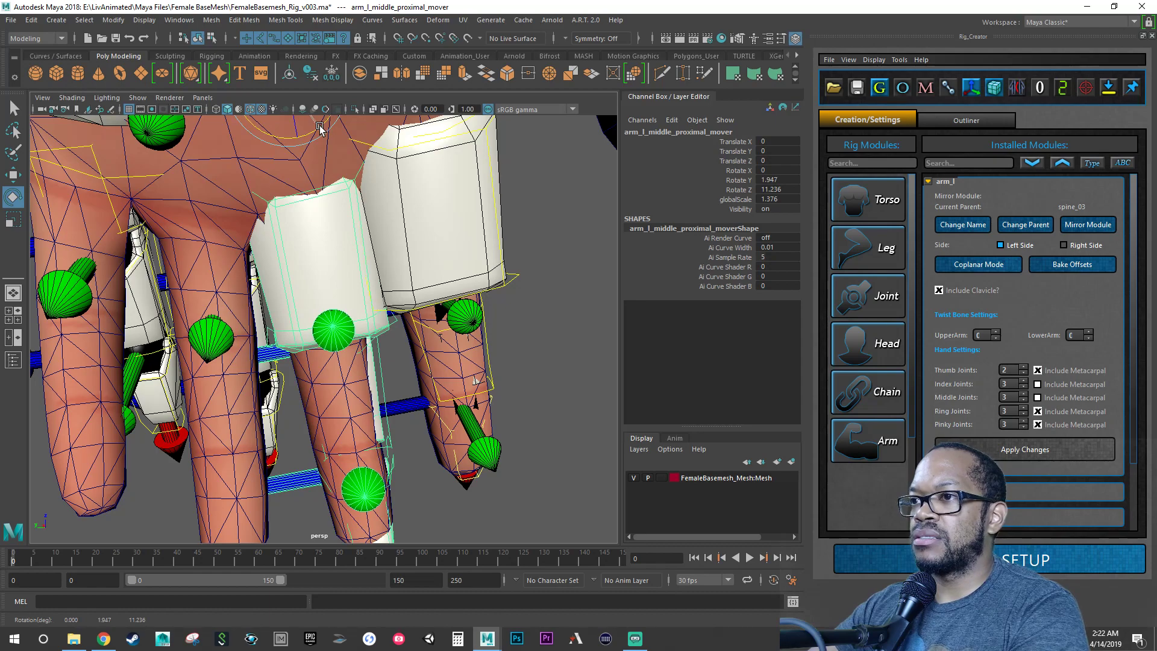
key(ctrl+z)
Step: Rotate the middle finger's proximal mover slightly sideways to about 0.356 on Rotate Y
alt+drag(325, 172, 320, 198)
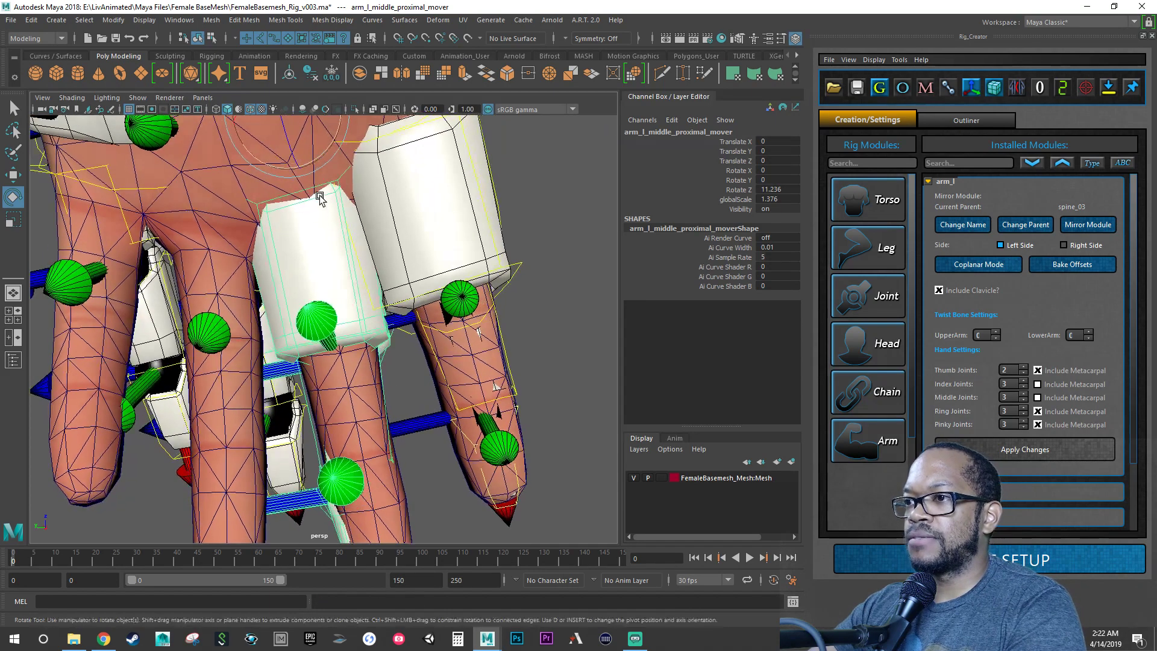
alt+right_drag(320, 198, 367, 253)
alt+middle_drag(366, 253, 386, 265)
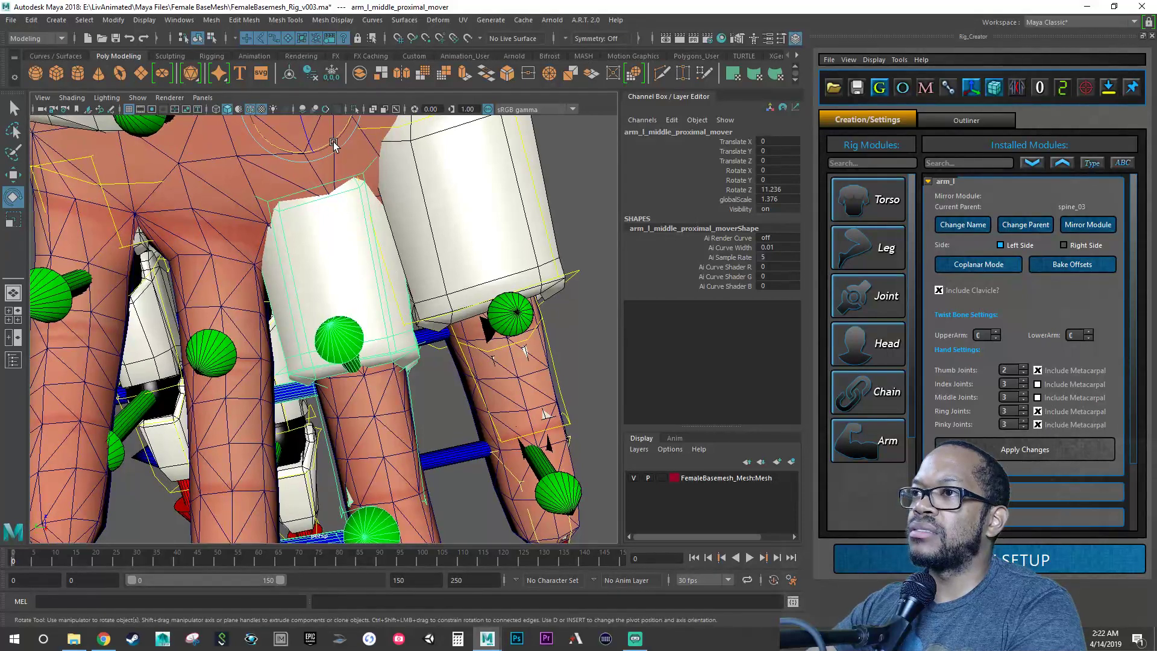
drag(333, 143, 333, 142)
alt+right_drag(395, 286, 318, 283)
alt+drag(358, 301, 343, 314)
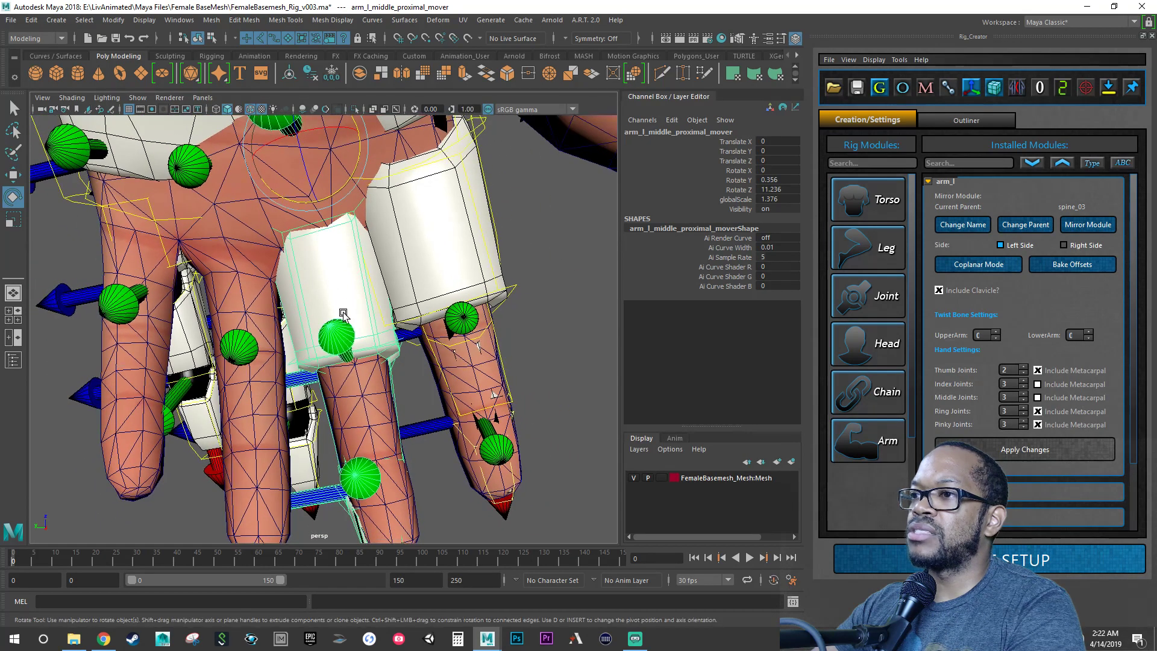
Step: Rotate the middle finger's proximal mover to about 14.65 on Rotate Z to line it up with the mesh finger
click(397, 403)
alt+drag(396, 403, 357, 355)
click(398, 207)
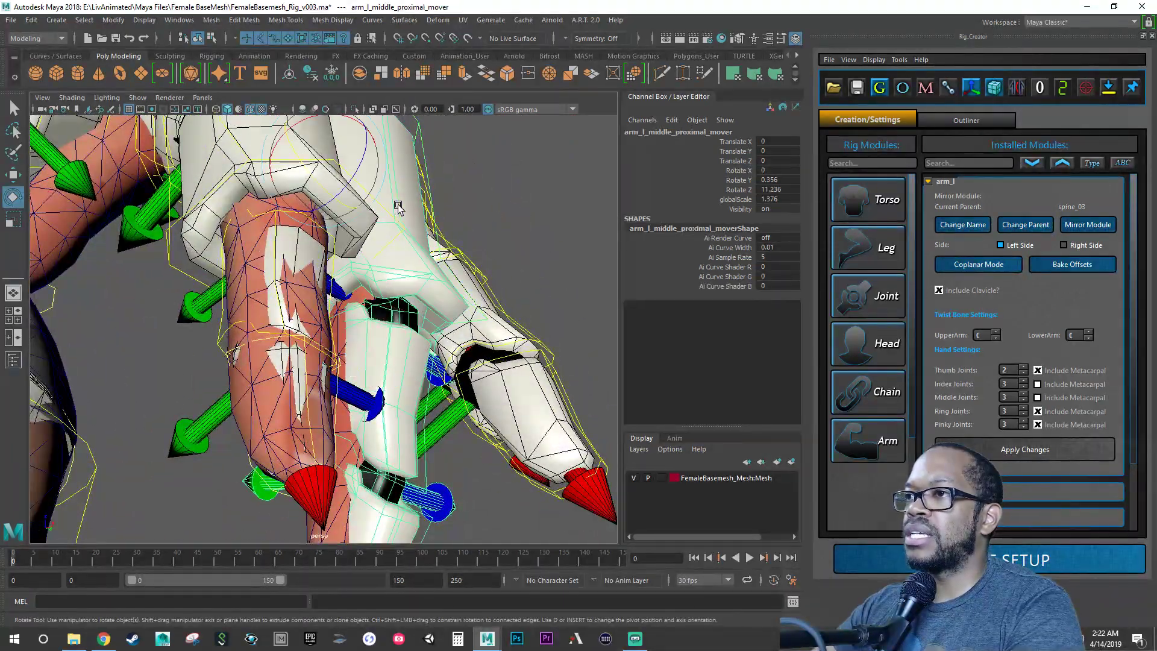
drag(362, 158, 477, 219)
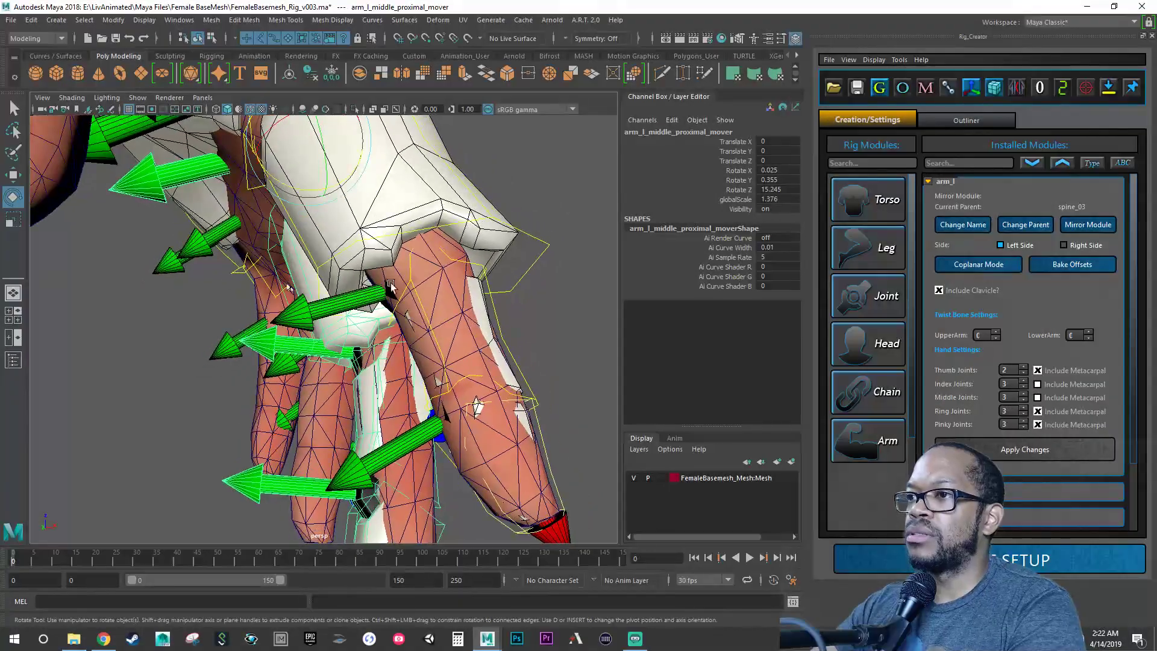
alt+drag(390, 287, 430, 324)
drag(302, 190, 303, 186)
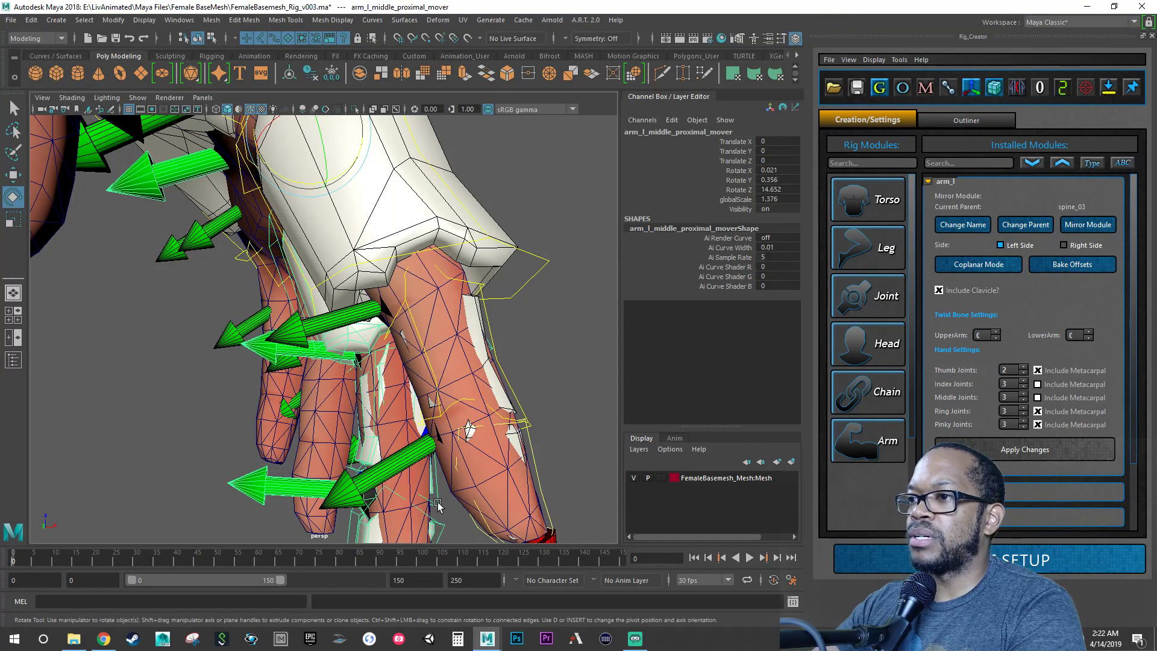
Step: Select the middle finger's middle mover and rotate it to about 19.71 on Rotate Z
click(440, 519)
alt+middle_drag(439, 520, 428, 437)
alt+right_drag(428, 437, 429, 387)
alt+drag(429, 387, 401, 380)
drag(405, 287, 485, 347)
Step: Scale the middle finger's middle mover down to a globalScale of about 0.544 and check its fit from the front
key(r)
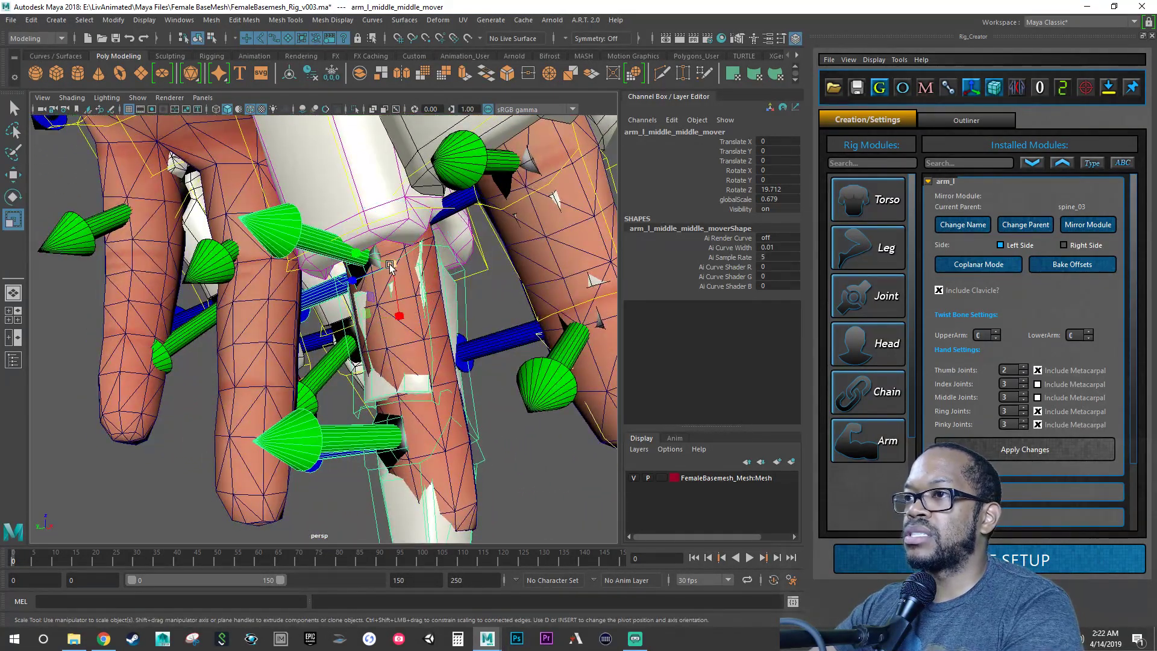
drag(389, 266, 302, 403)
alt+drag(446, 482, 252, 452)
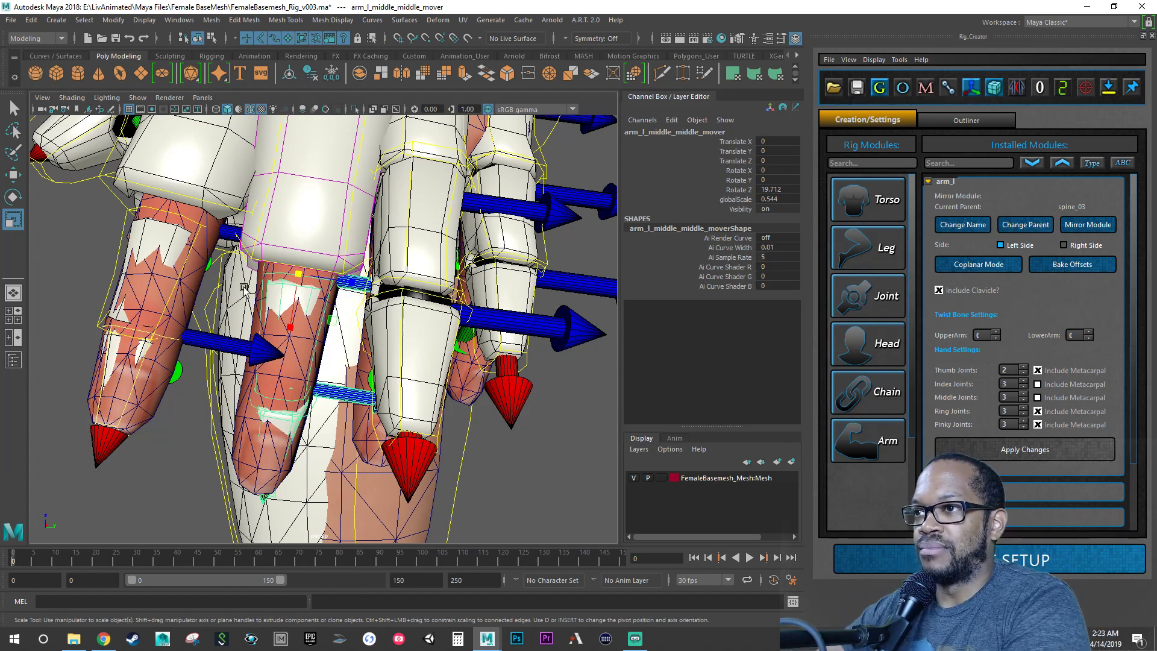
alt+drag(244, 288, 269, 316)
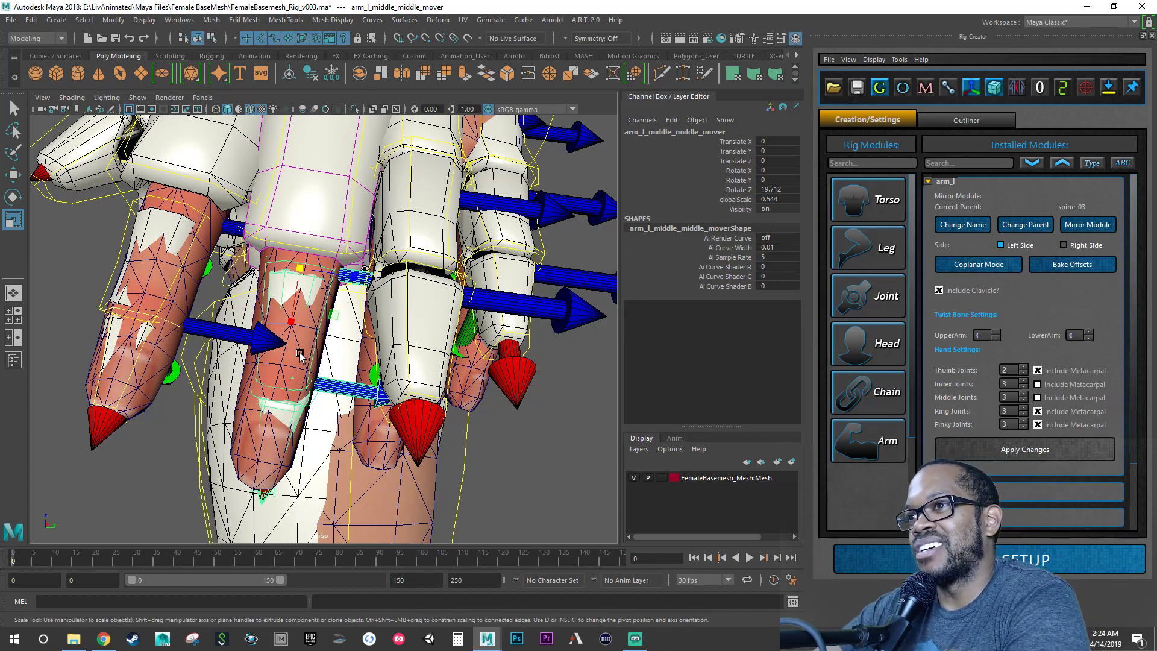
alt+drag(311, 338, 303, 322)
alt+right_drag(303, 322, 354, 318)
alt+drag(331, 326, 294, 330)
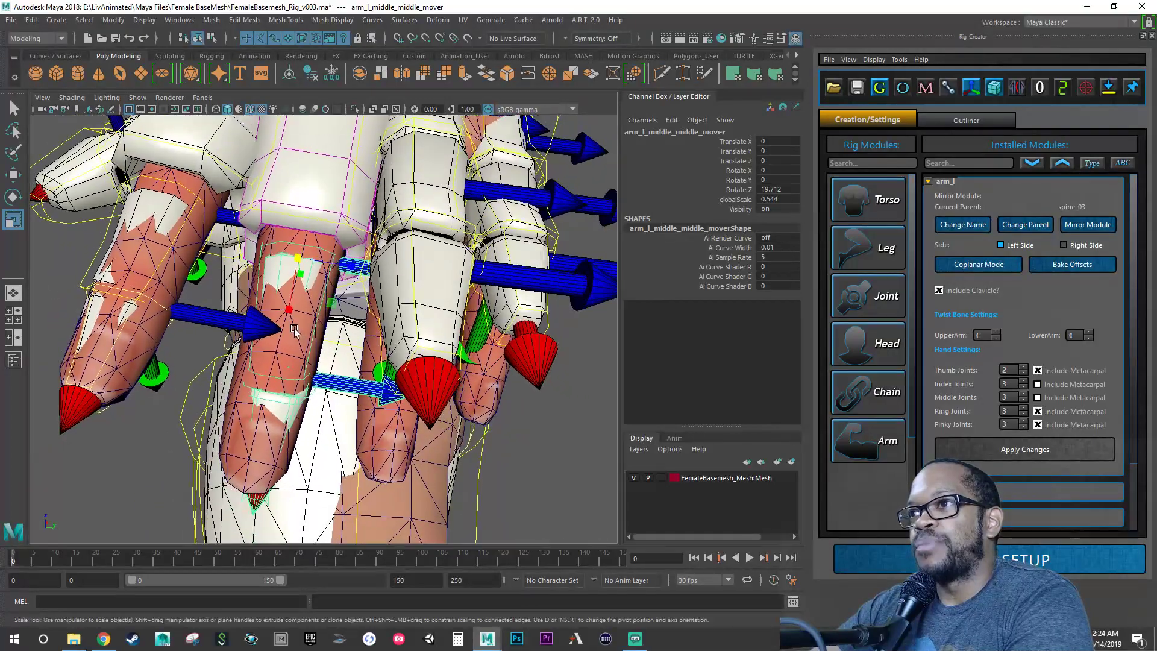
Step: Reselect the middle finger's proximal mover and rotate it to about 1.605 on Rotate Y
click(257, 213)
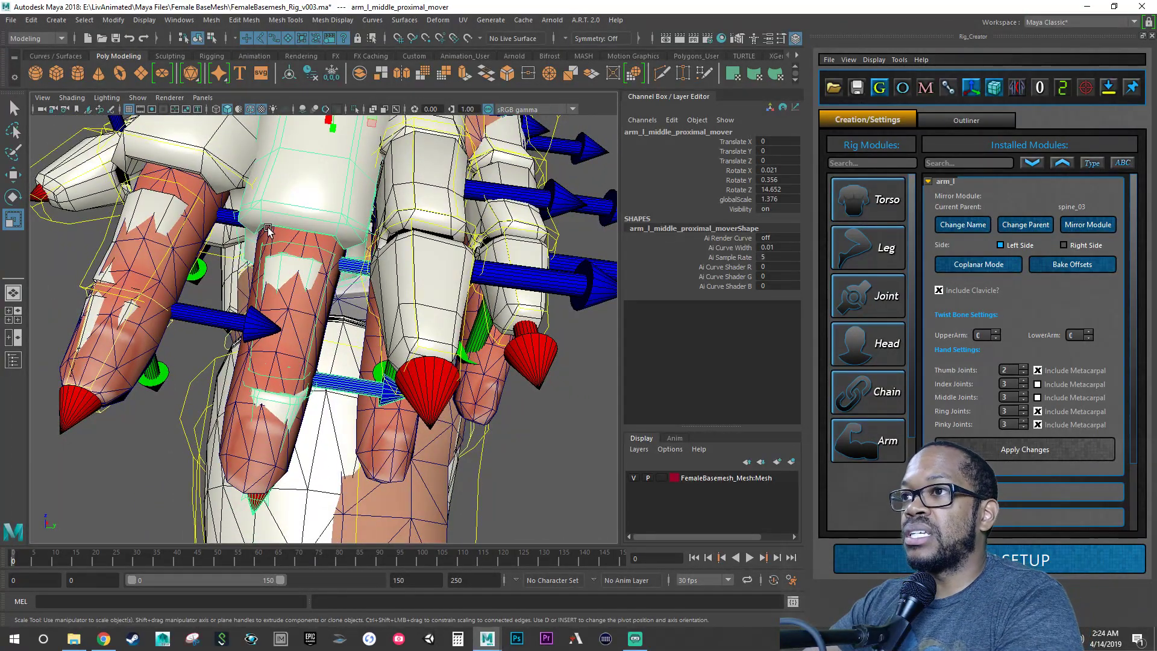
key(e)
alt+drag(343, 207, 390, 253)
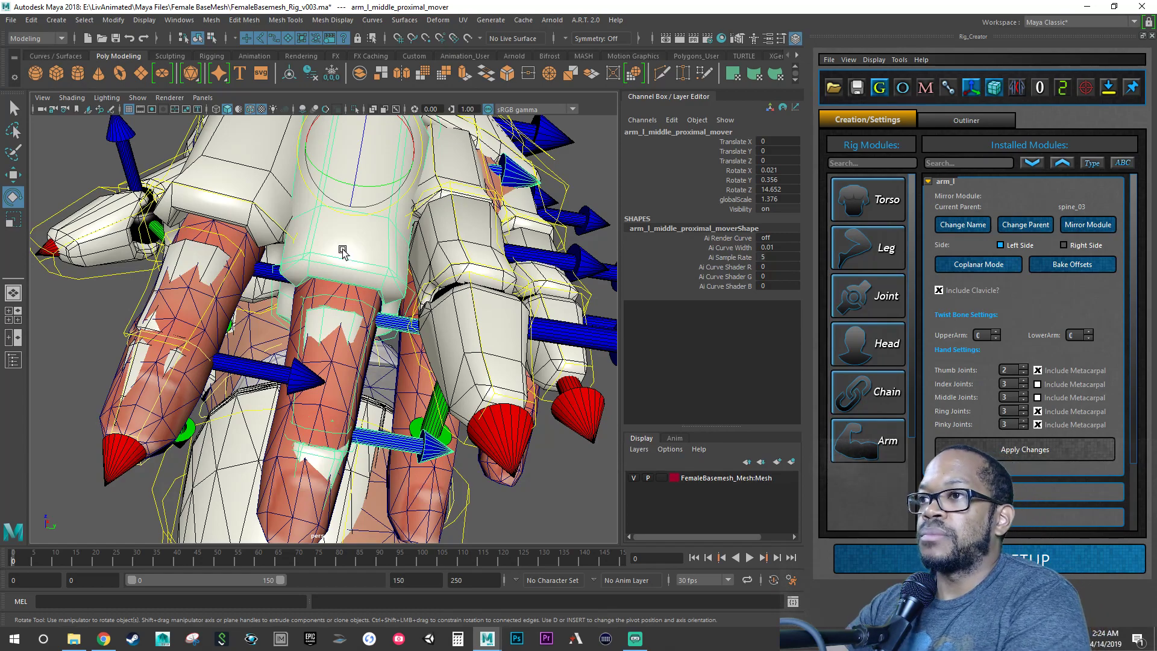
alt+drag(349, 301, 606, 315)
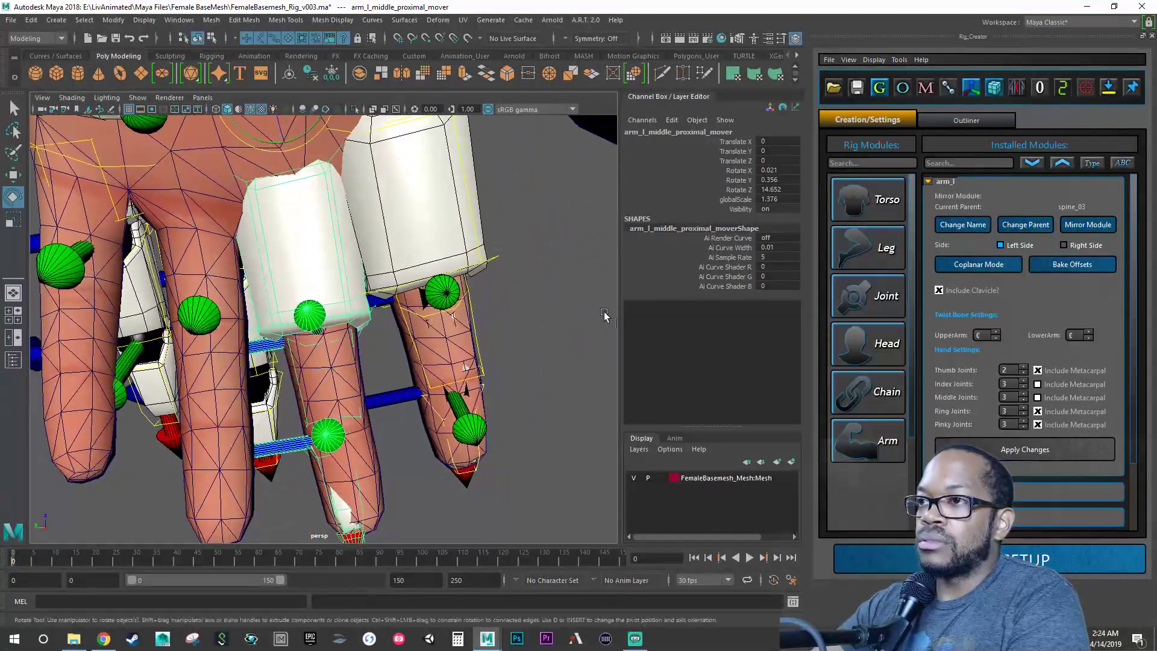
click(308, 129)
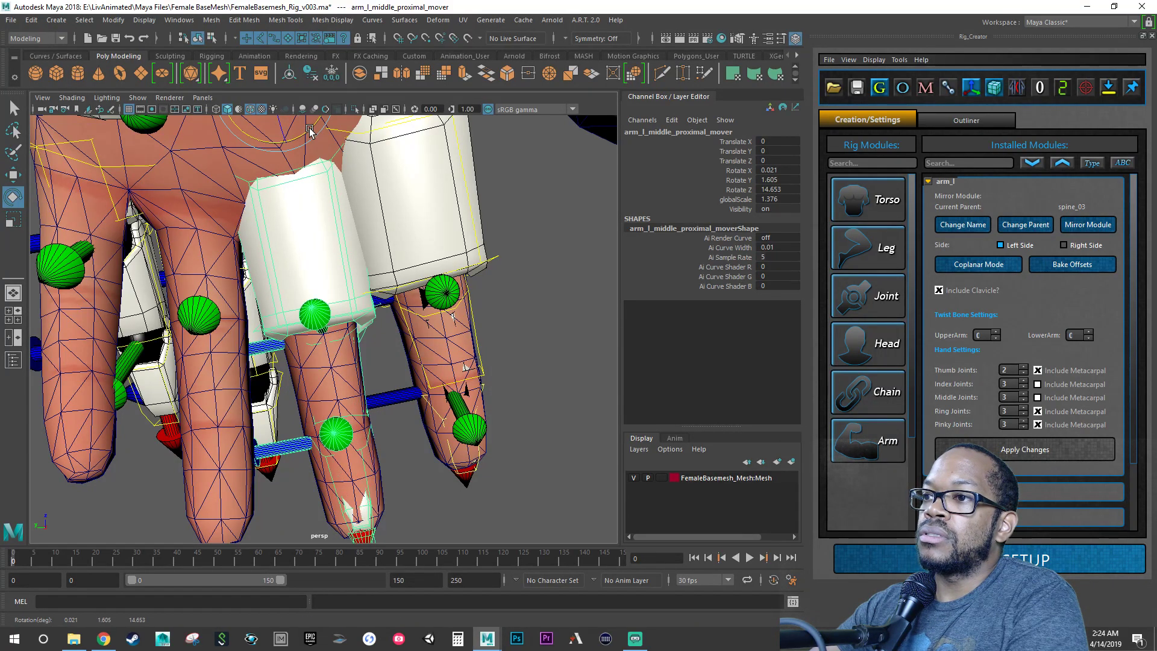
alt+drag(308, 128, 271, 295)
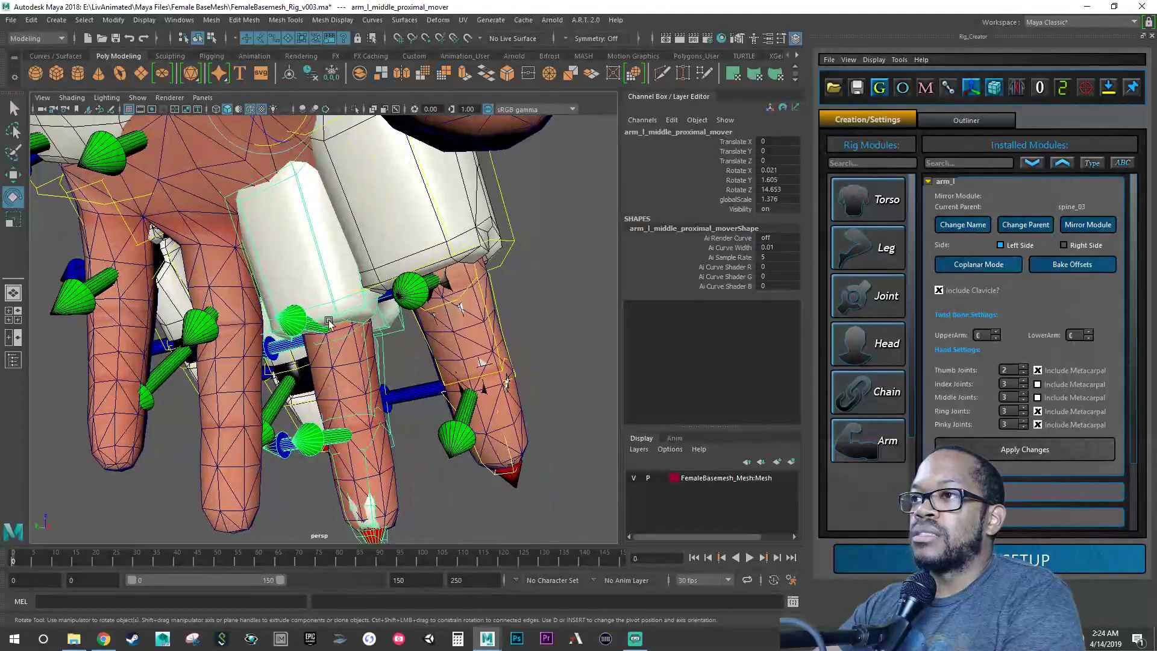
alt+drag(328, 323, 457, 323)
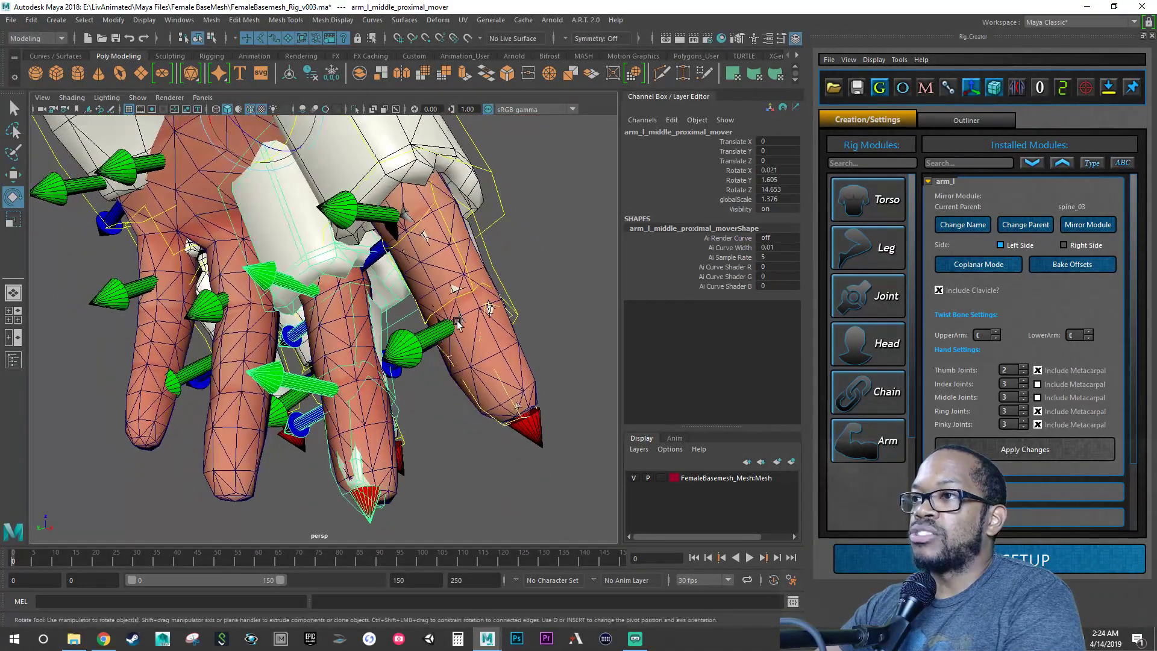
Step: Select the index finger's middle mover and scale it down to a globalScale of about 0.478
click(491, 265)
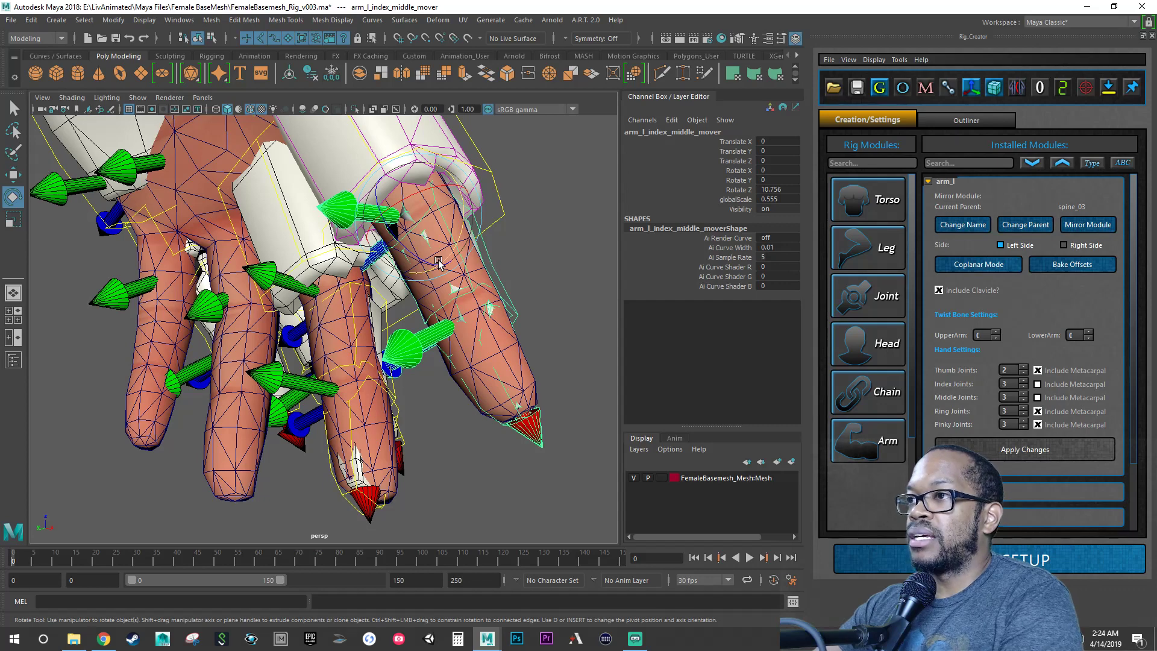
key(r)
drag(421, 222, 405, 420)
alt+right_drag(426, 420, 517, 414)
alt+drag(517, 413, 362, 431)
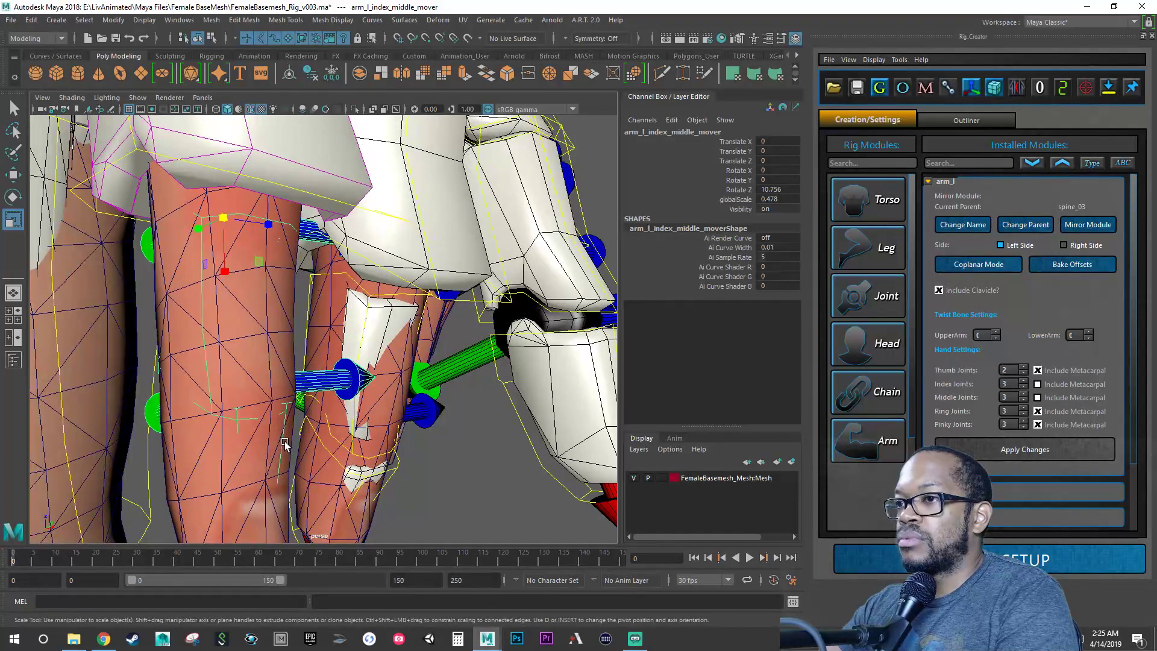
Step: Select the index finger's distal mover and scale it up to a globalScale of about 1.311
click(282, 441)
alt+drag(282, 441, 347, 395)
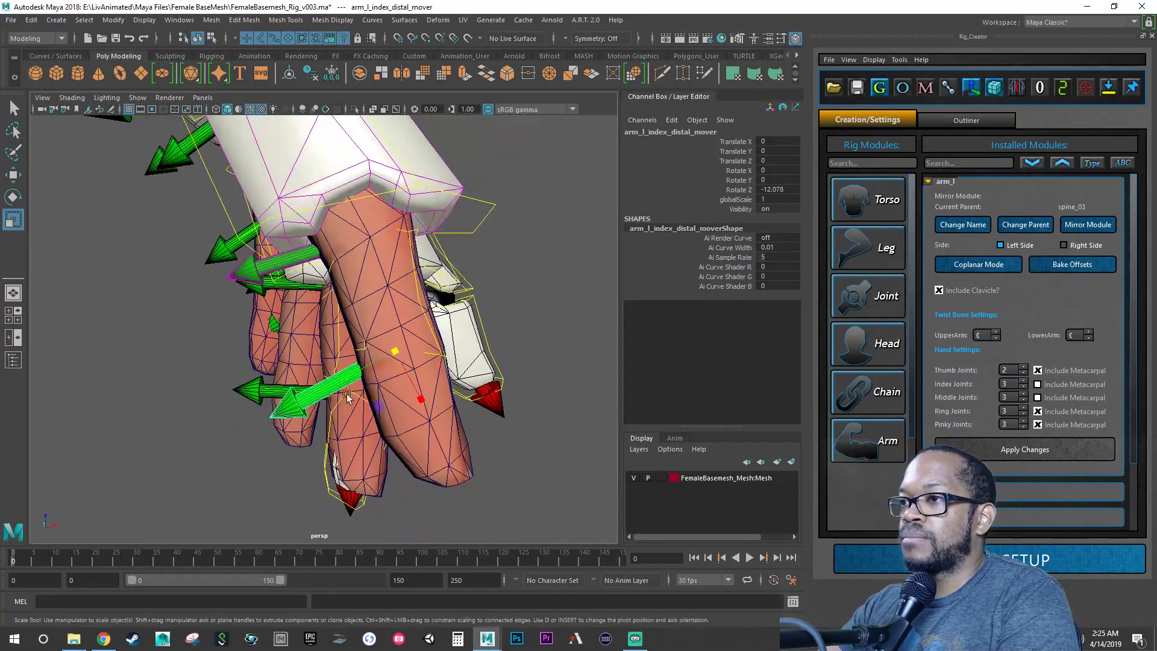
drag(393, 351, 485, 196)
alt+drag(488, 288, 351, 294)
alt+drag(258, 356, 365, 309)
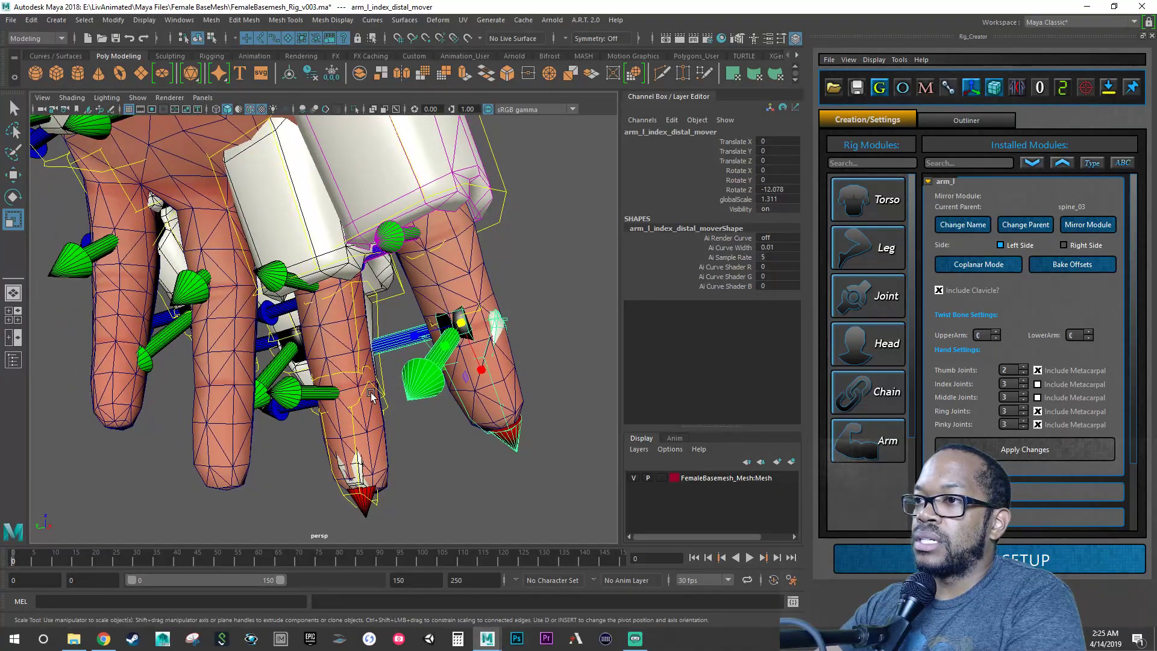
Step: Select the middle finger's middle mover and scale it down to a globalScale of about 0.529
click(380, 368)
mouse_move(380, 367)
alt+mouse_down()
mouse_move(353, 385)
mouse_move(361, 371)
alt+mouse_up()
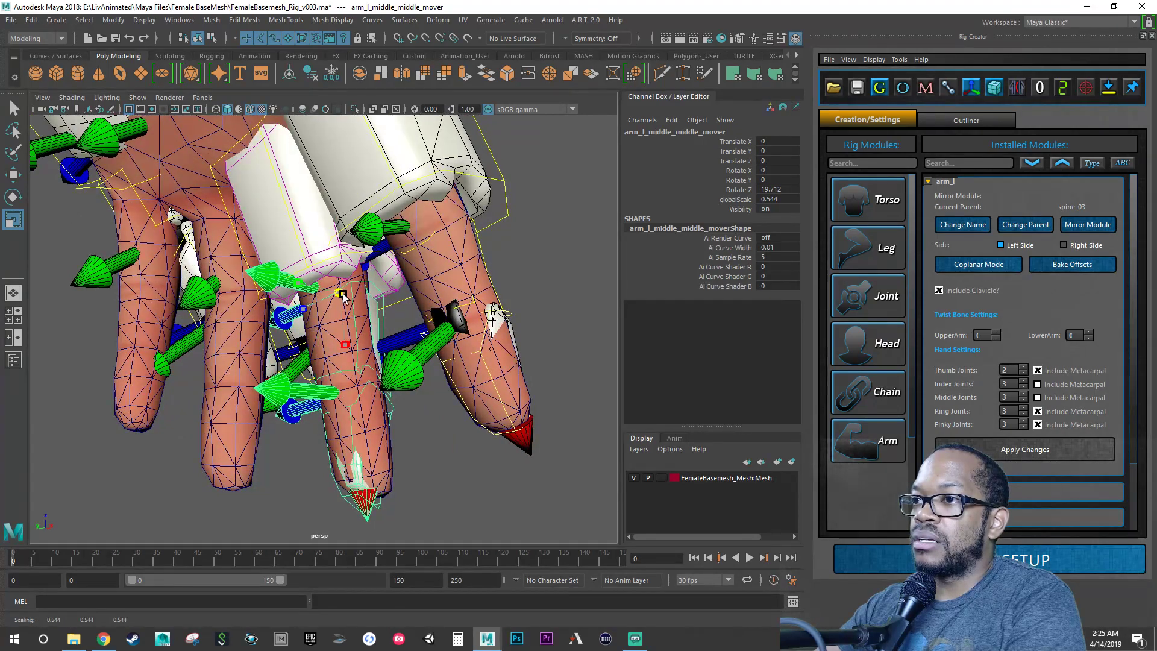
drag(341, 294, 540, 371)
Step: On Rotate Z, rotate the middle finger's middle mover to about 18.97 and its distal mover to about -15.52
key(e)
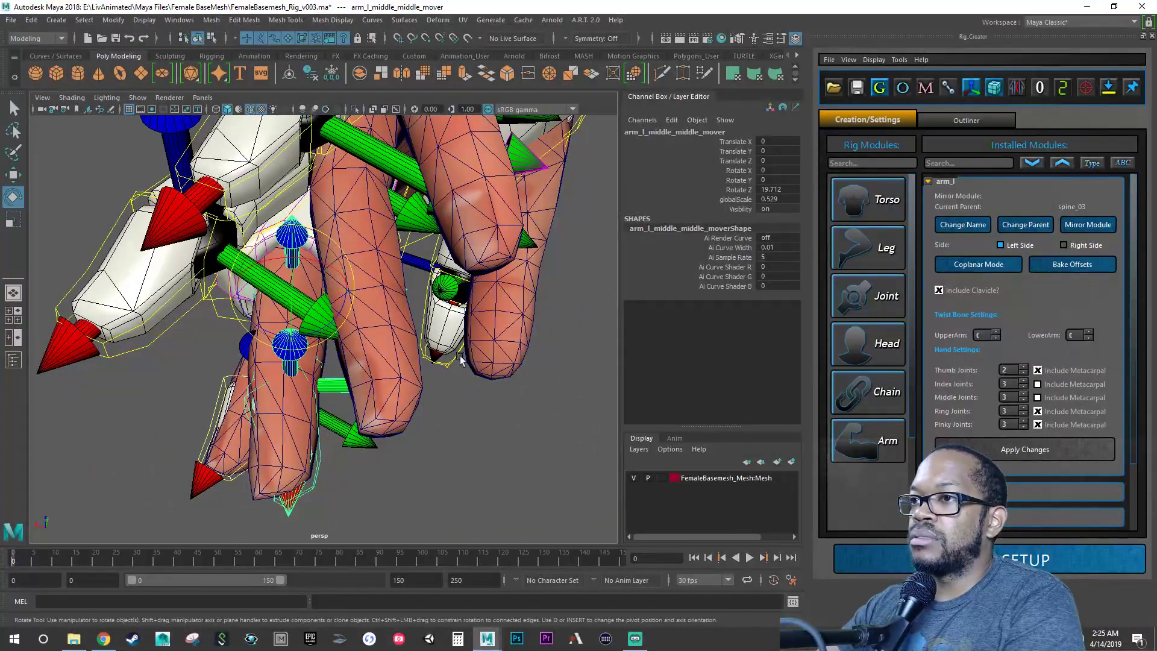
drag(326, 329, 326, 329)
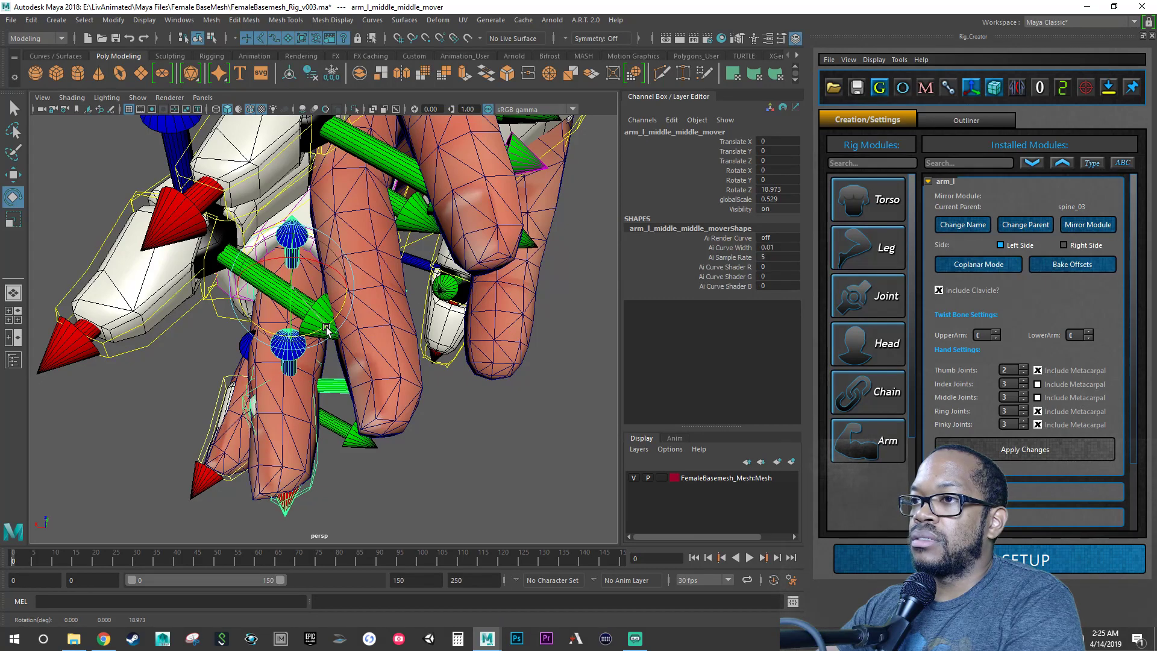
click(319, 431)
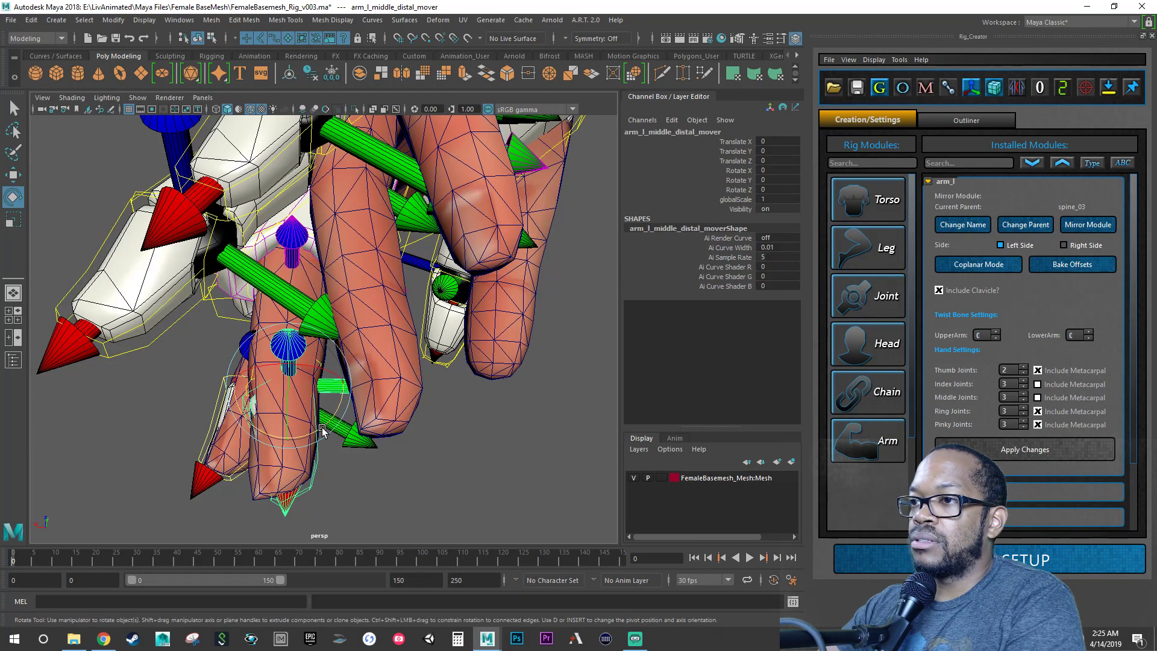
drag(320, 430, 265, 368)
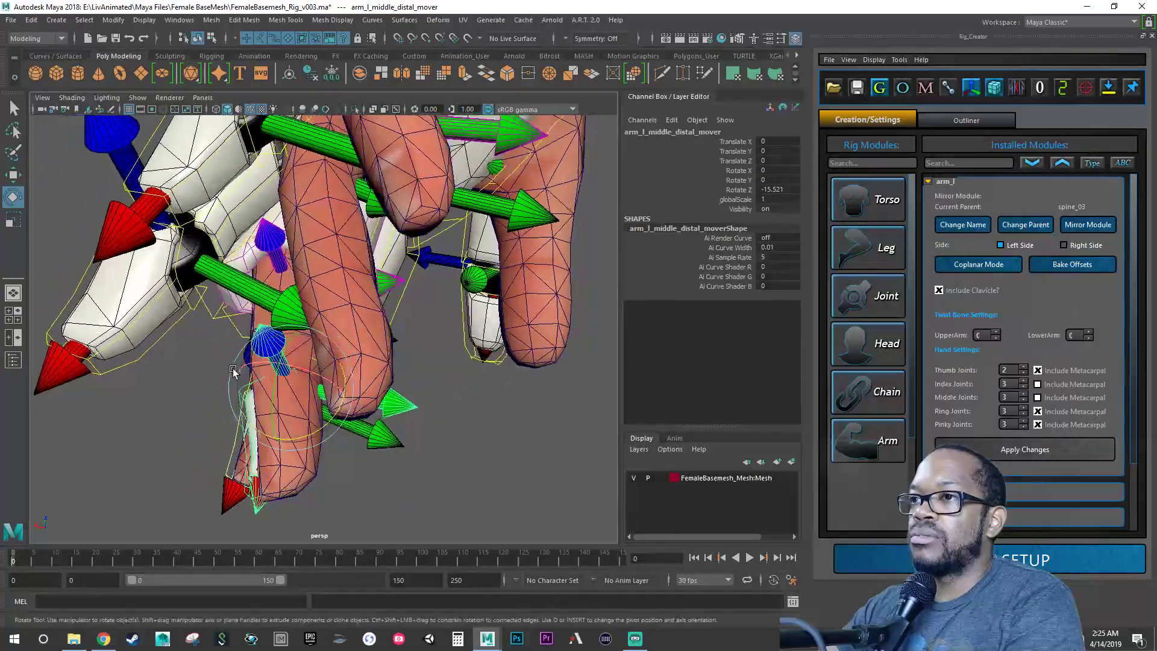
Step: Select the middle finger's proximal mover and scale it down to a globalScale of about 1.365
click(215, 315)
alt+drag(215, 318, 272, 330)
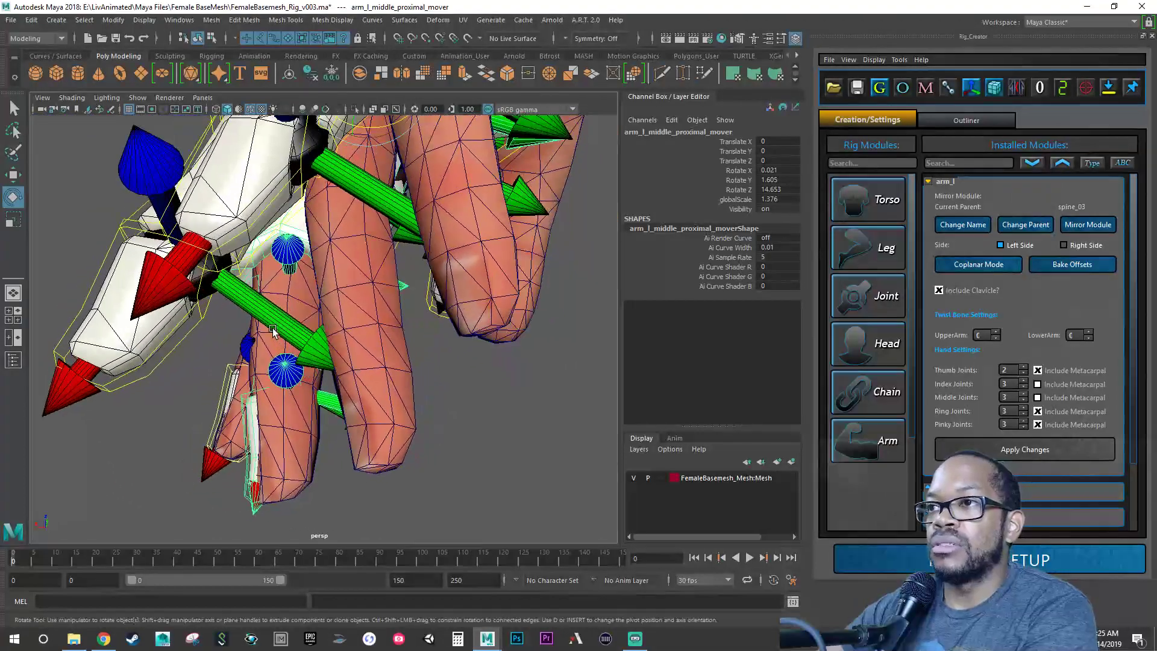
key(r)
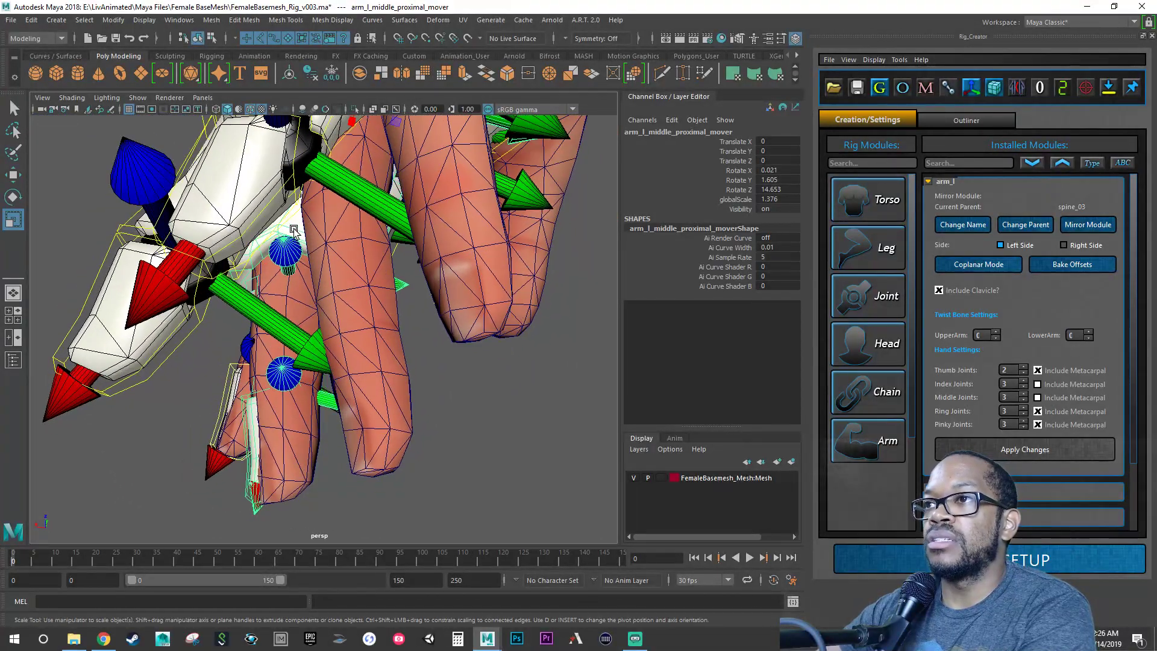
scroll(309, 200, down, 3)
alt+drag(353, 181, 382, 192)
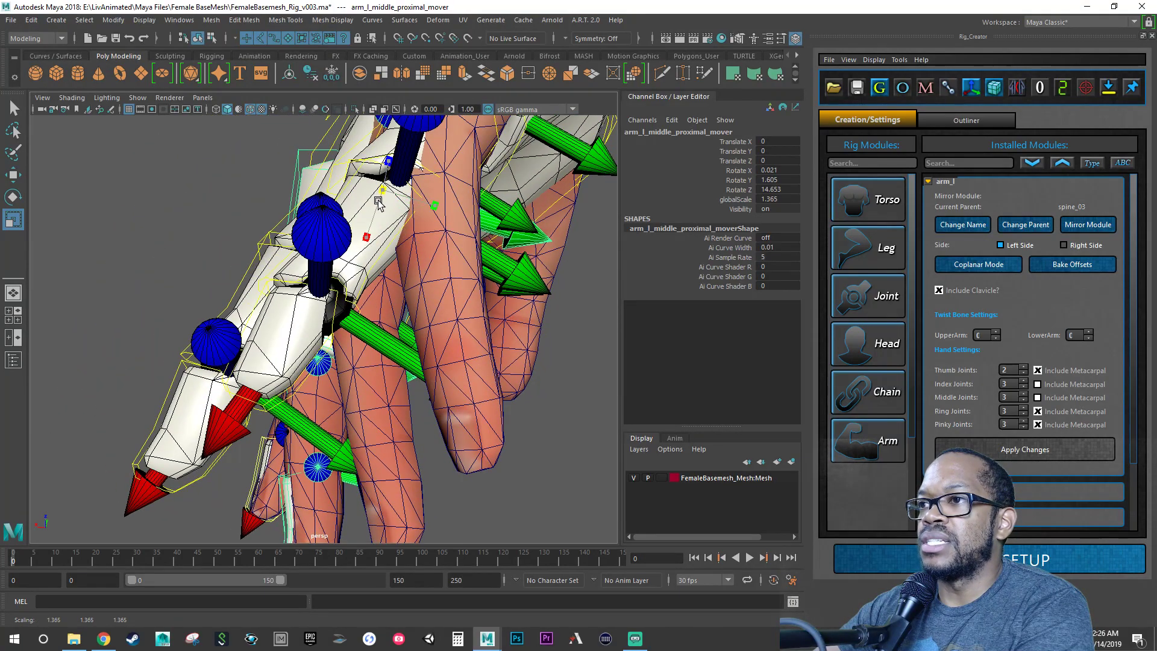
Step: Scale the middle finger's proximal mover down slightly to a globalScale of about 1.357
drag(382, 192, 370, 393)
mouse_move(368, 443)
alt+mouse_down()
mouse_move(383, 425)
mouse_move(364, 440)
alt+mouse_up()
click(384, 395)
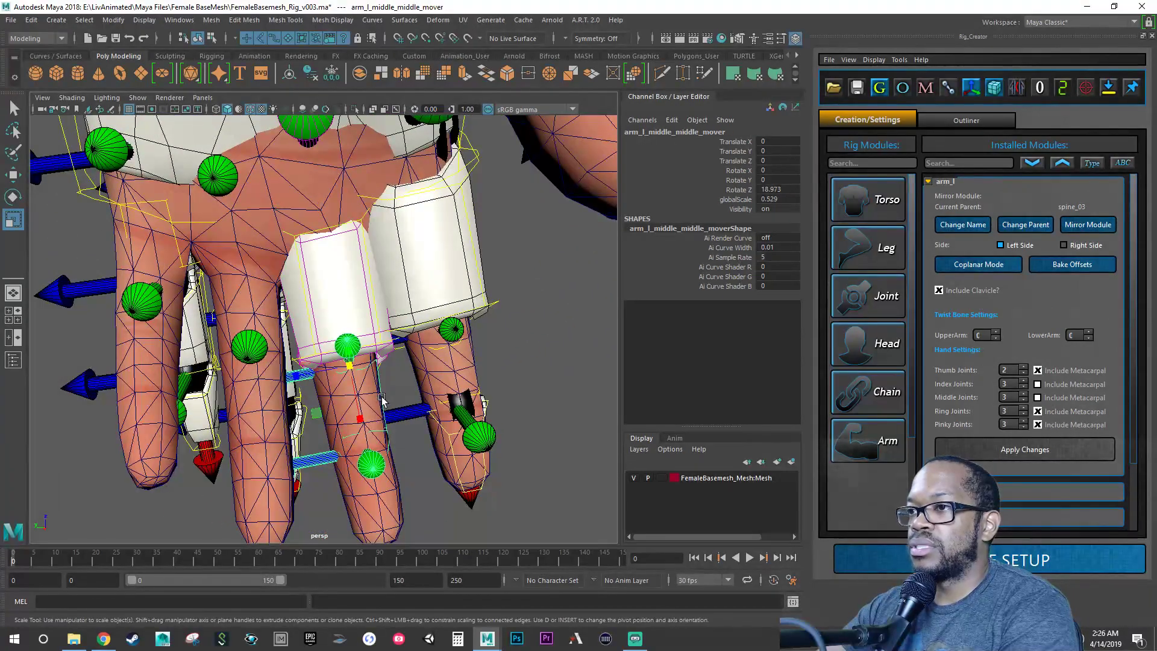
Step: Select the middle finger's distal mover, scale it up to a globalScale of about 1.113, and rotate it to about -13.31 on Z
alt+drag(343, 395, 317, 442)
key(e)
click(301, 424)
key(r)
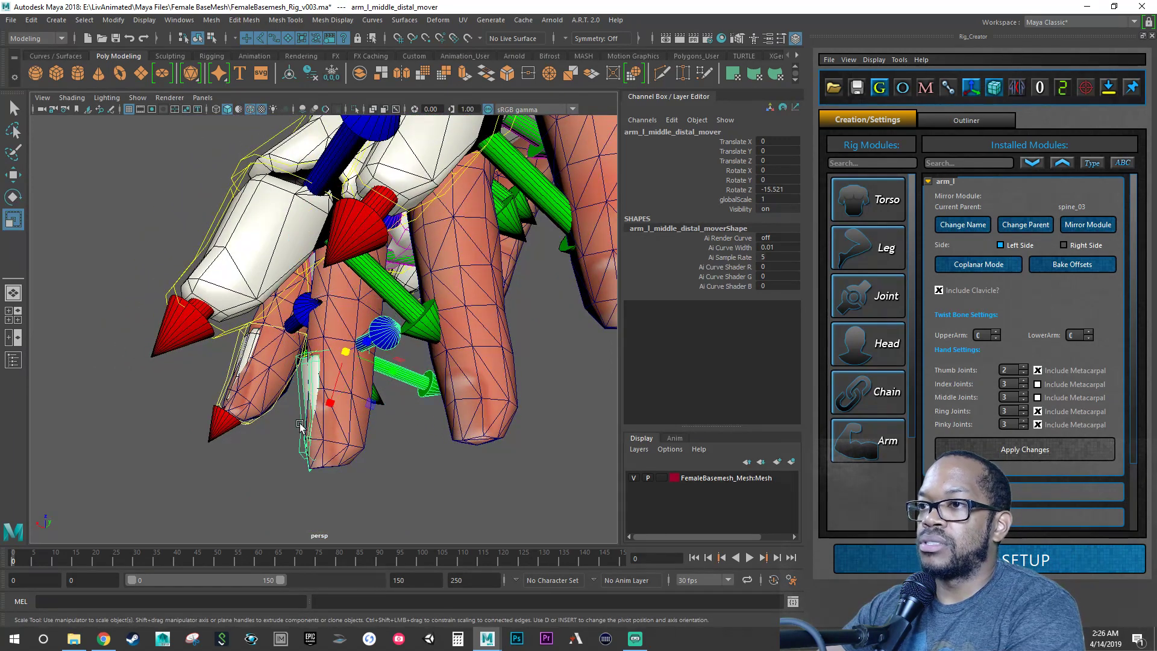
drag(344, 351, 387, 338)
alt+drag(388, 339, 361, 411)
key(e)
drag(359, 399, 487, 191)
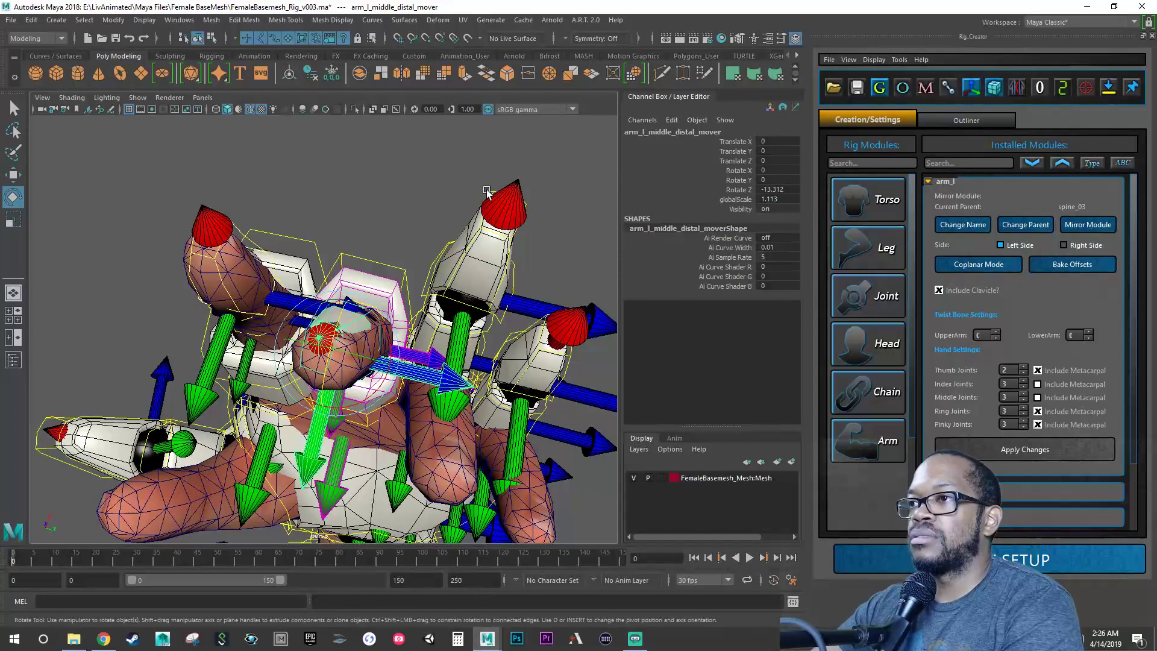
Step: On Rotate Z, rotate the middle finger's proximal mover to about 15.66 and its middle mover to about 17.12
click(408, 276)
drag(366, 323, 261, 385)
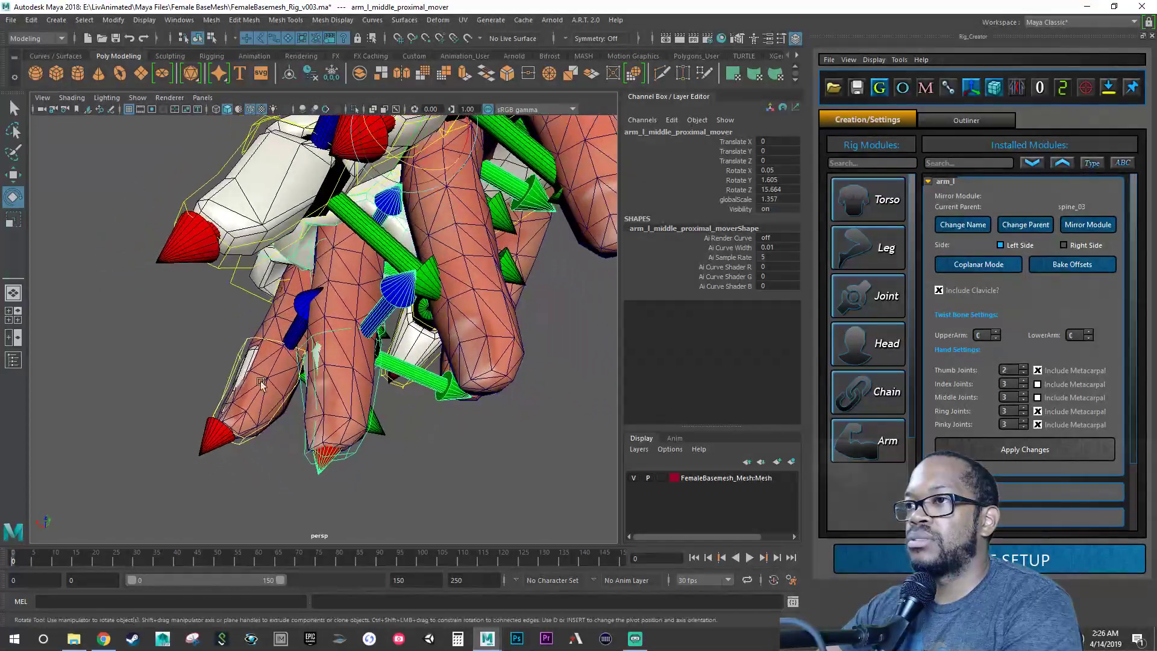
click(310, 257)
drag(313, 286, 312, 282)
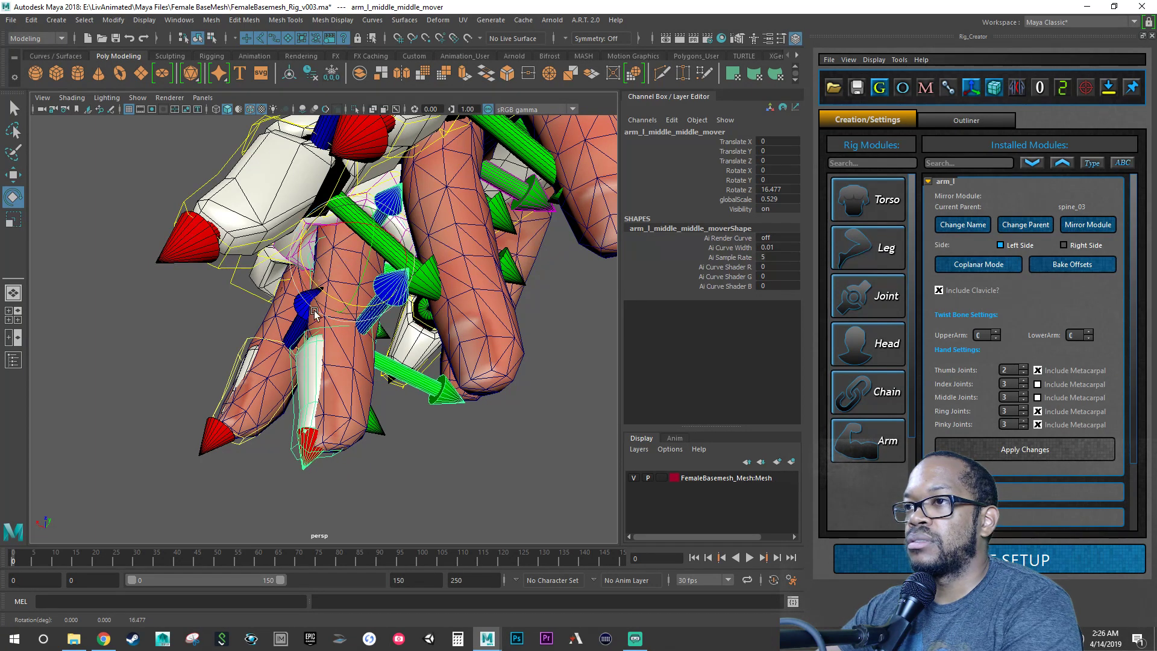
drag(321, 289, 321, 290)
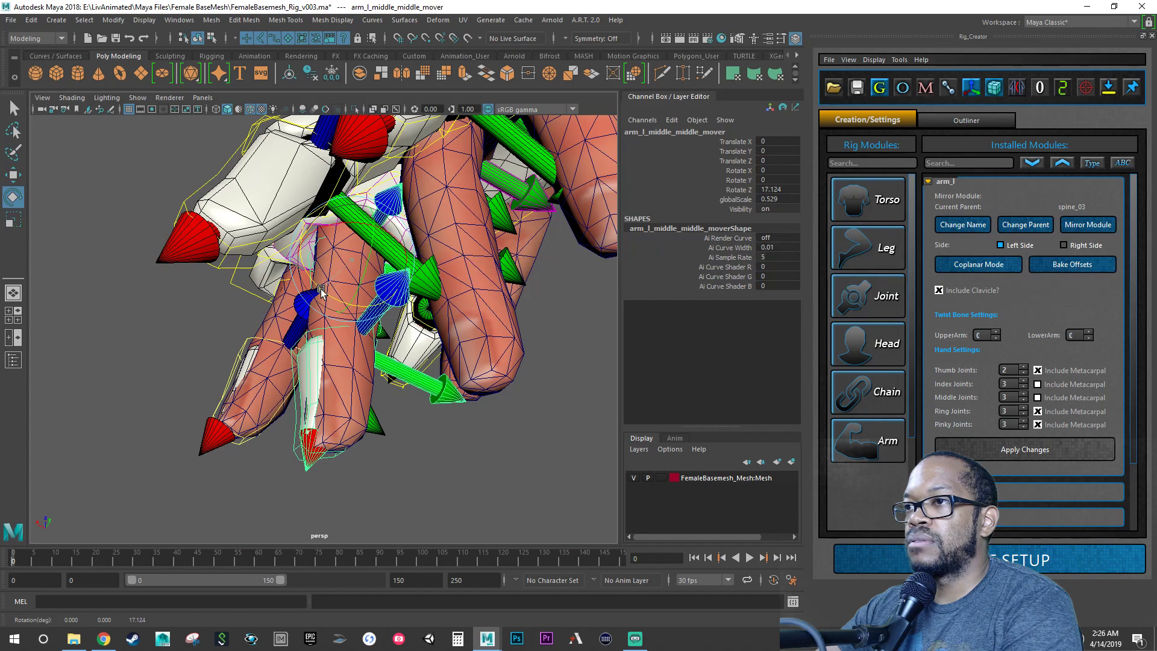
Step: Rotate the middle finger's distal mover to about -10.59 on Z and scale it up to a globalScale of about 1.143
click(292, 364)
alt+drag(293, 364, 276, 367)
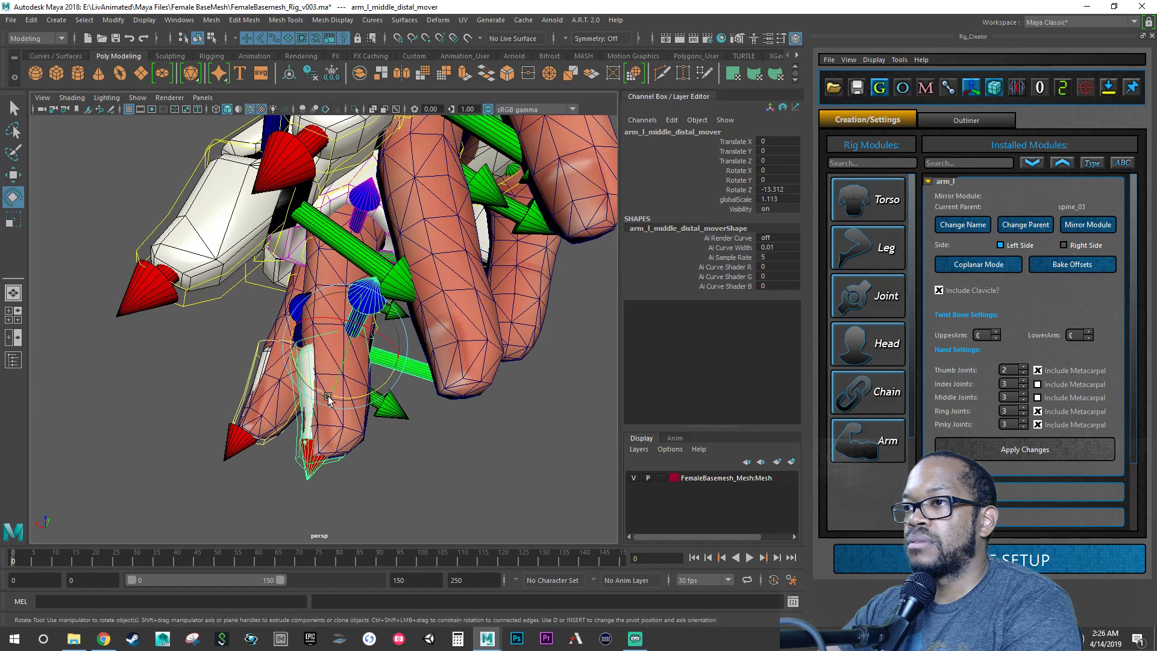
drag(352, 402, 345, 416)
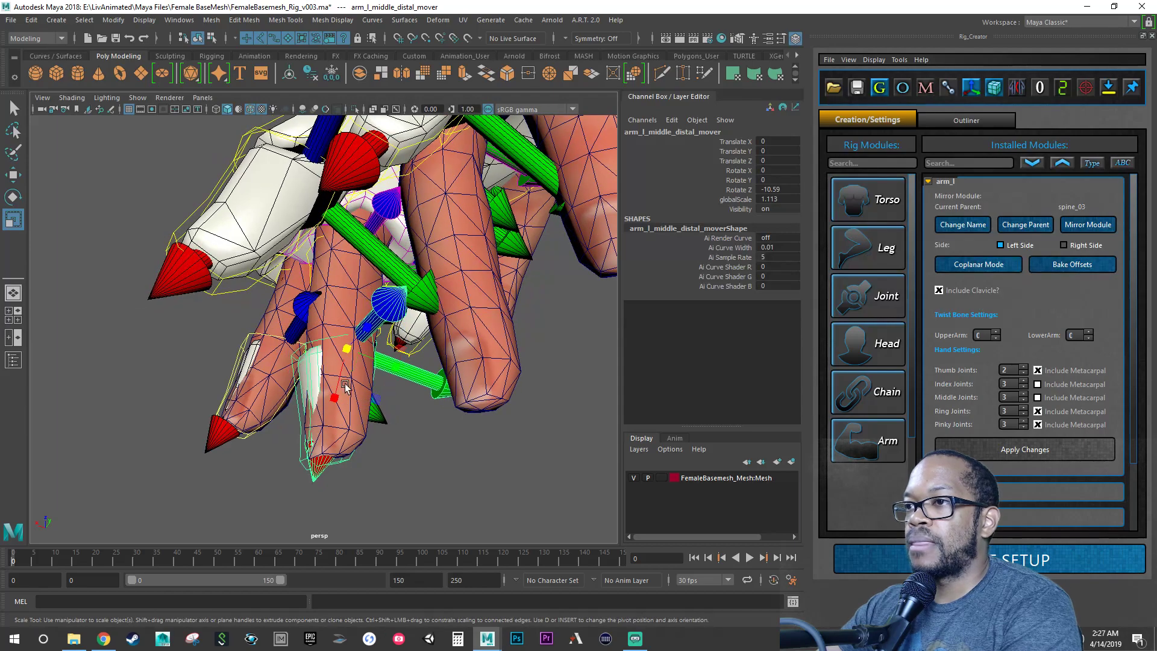
key(r)
drag(348, 352, 25, 434)
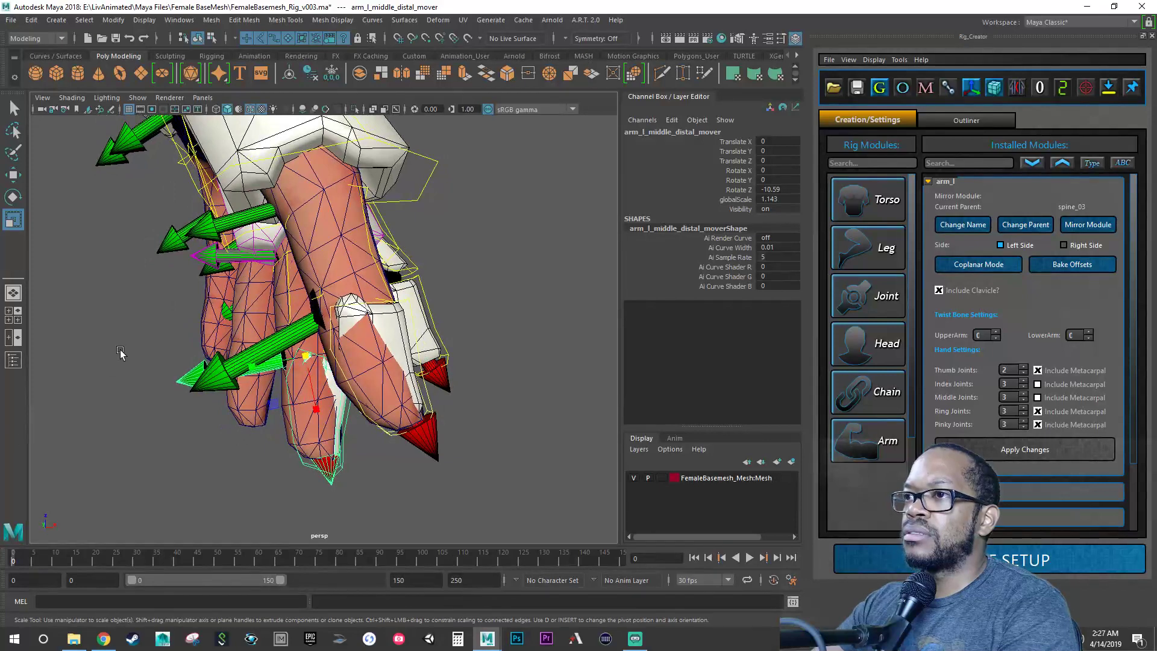
Step: Select the index finger's middle mover and rotate it slightly on Z to refit it to the finger
click(366, 237)
key(e)
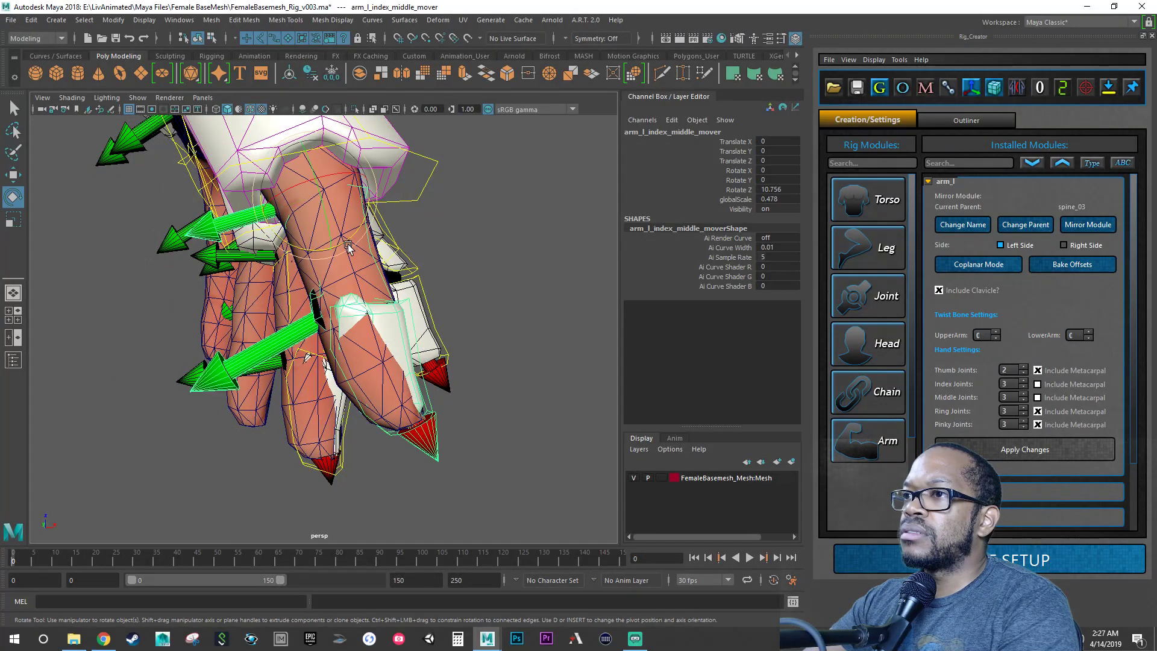
drag(348, 236, 350, 235)
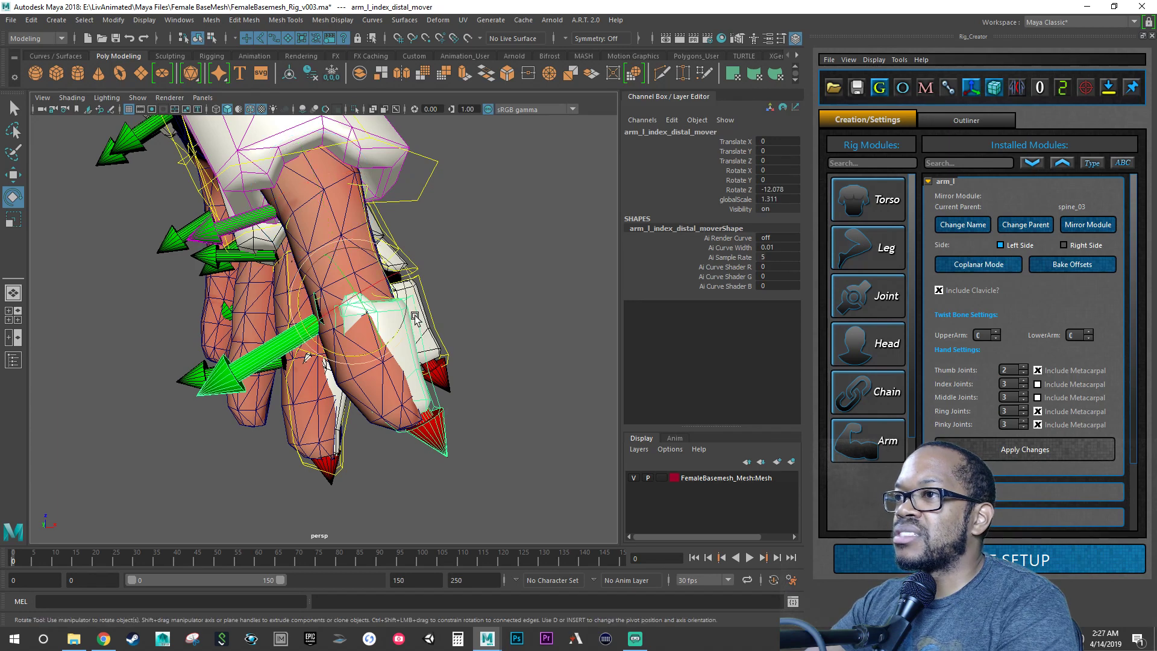
Step: Select the middle finger's distal mover and scale it down to a globalScale of about 1.093
click(301, 266)
drag(302, 279, 305, 449)
key(r)
click(306, 377)
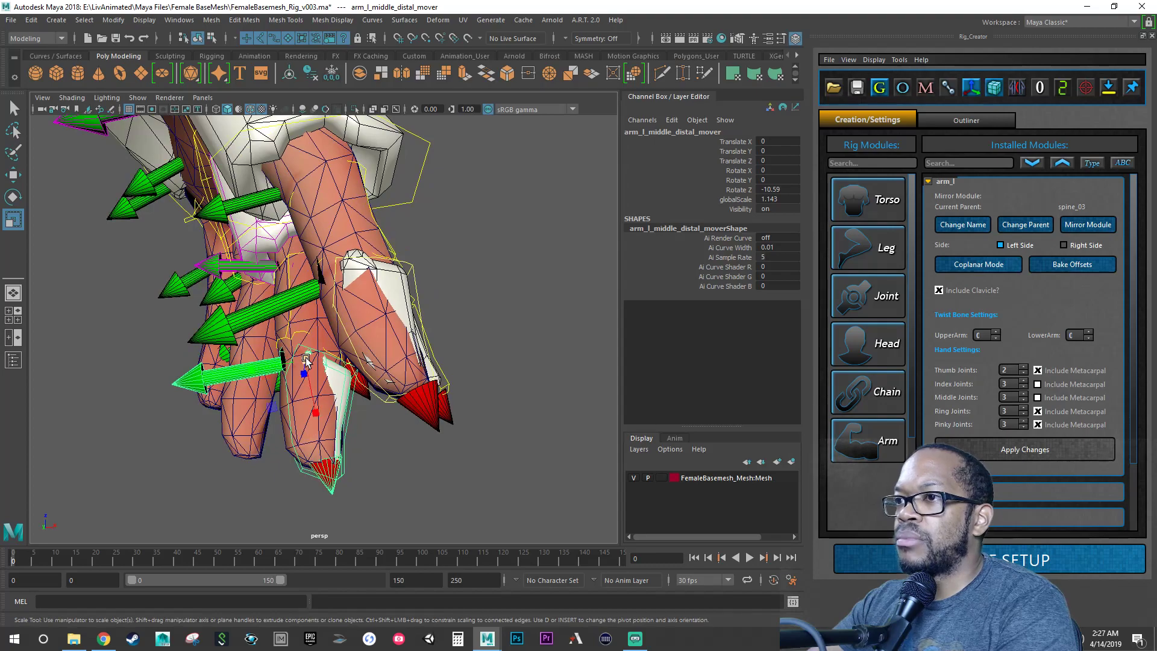
click(306, 360)
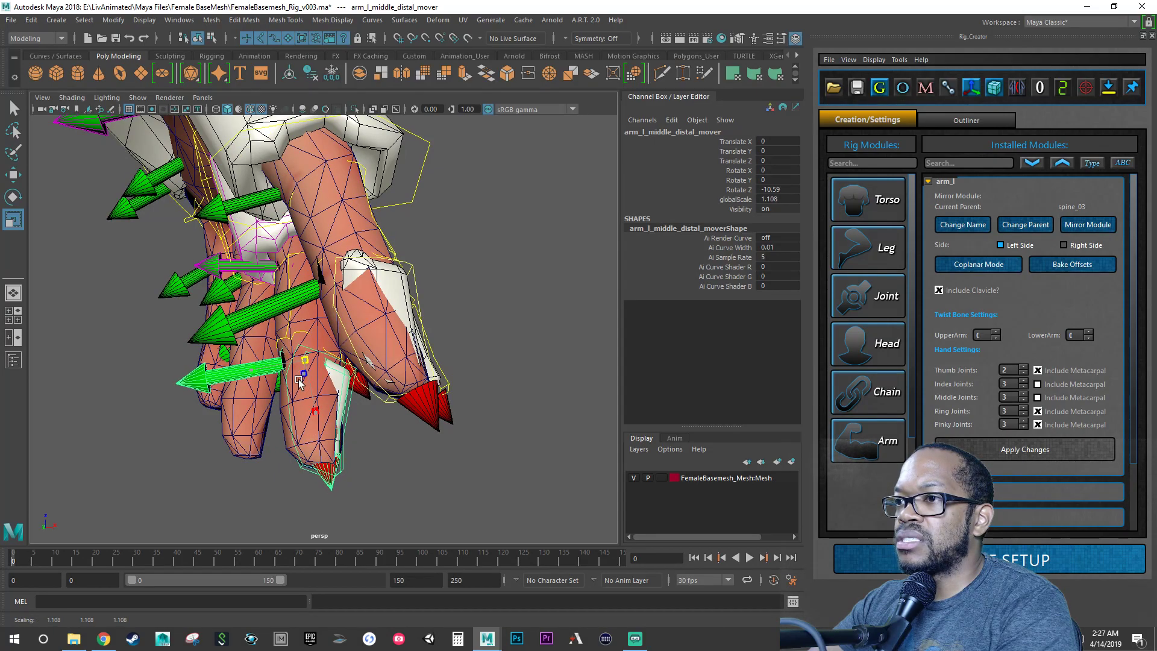
alt+drag(361, 381, 271, 384)
alt+right_drag(343, 386, 319, 385)
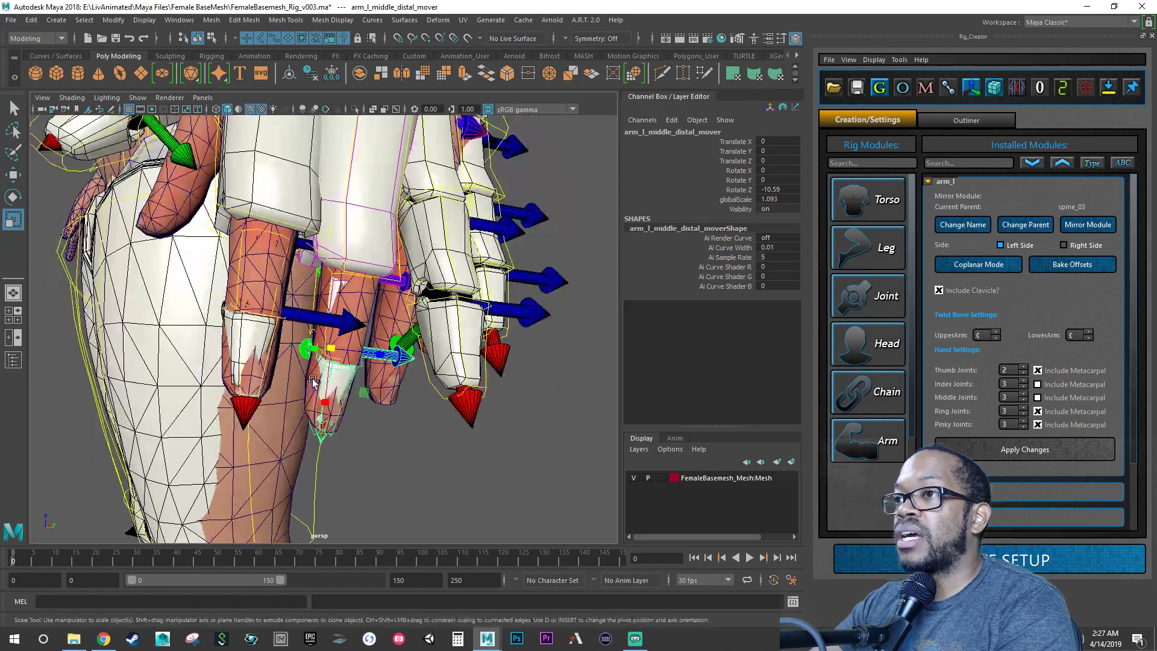
Step: Save the rig scene under its current file name
alt+drag(319, 386, 294, 388)
key(q)
key(ctrl+s)
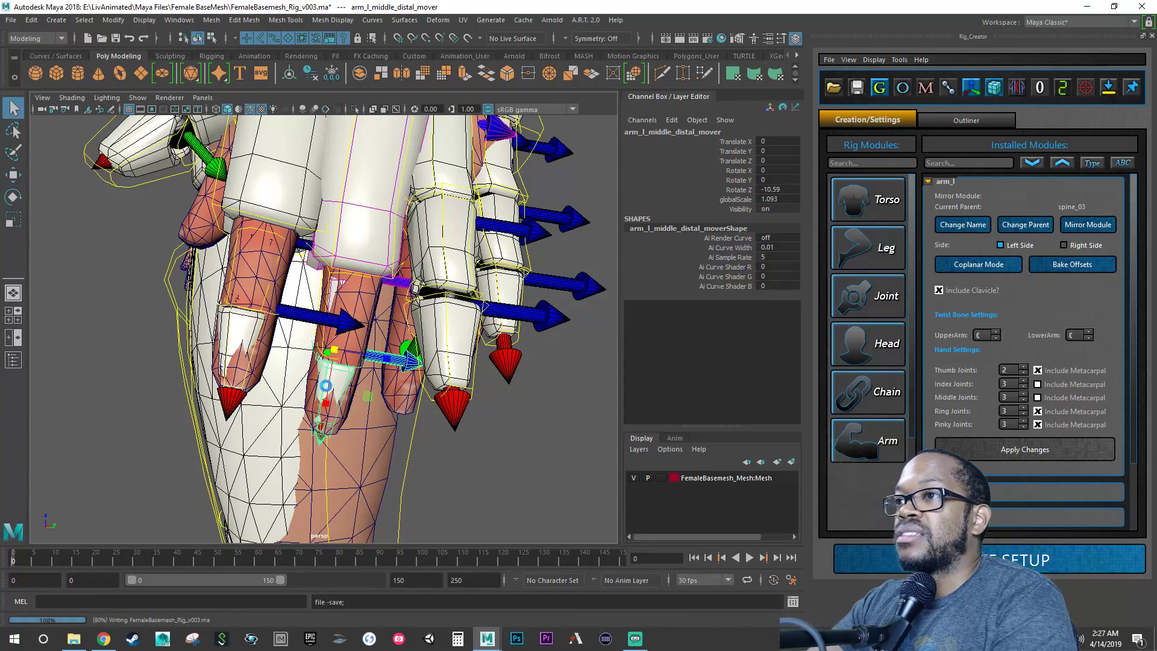
Step: Select the ring finger's proximal mover and scale it up to a globalScale of about 1.125
key(r)
alt+drag(443, 199, 392, 315)
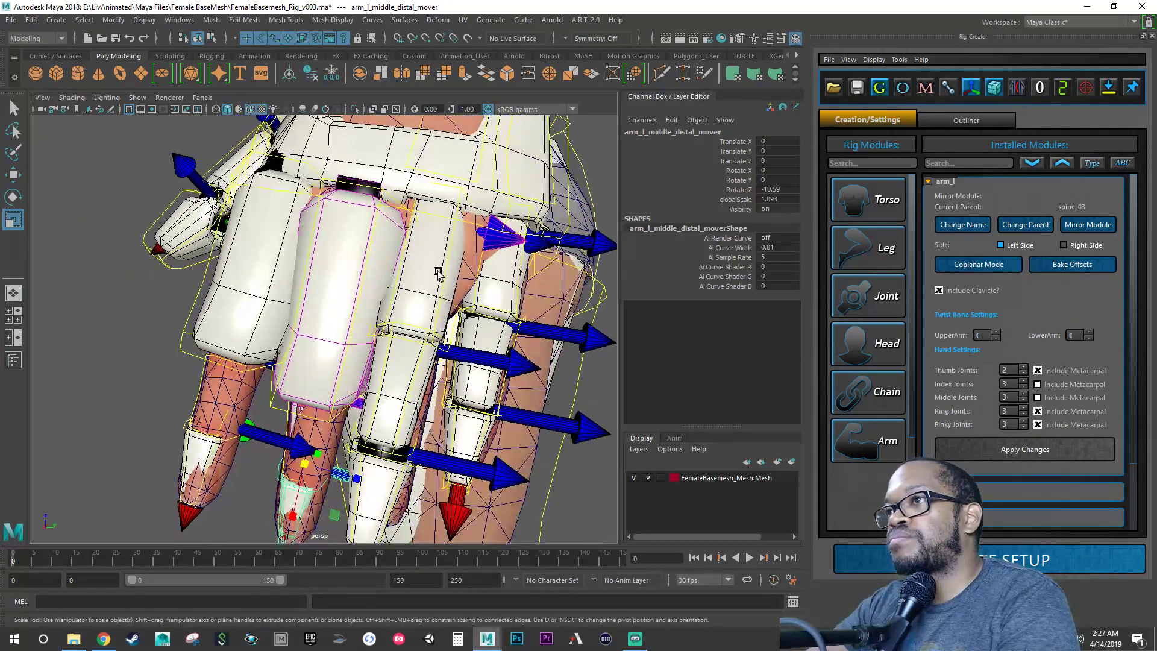
alt+drag(438, 273, 412, 282)
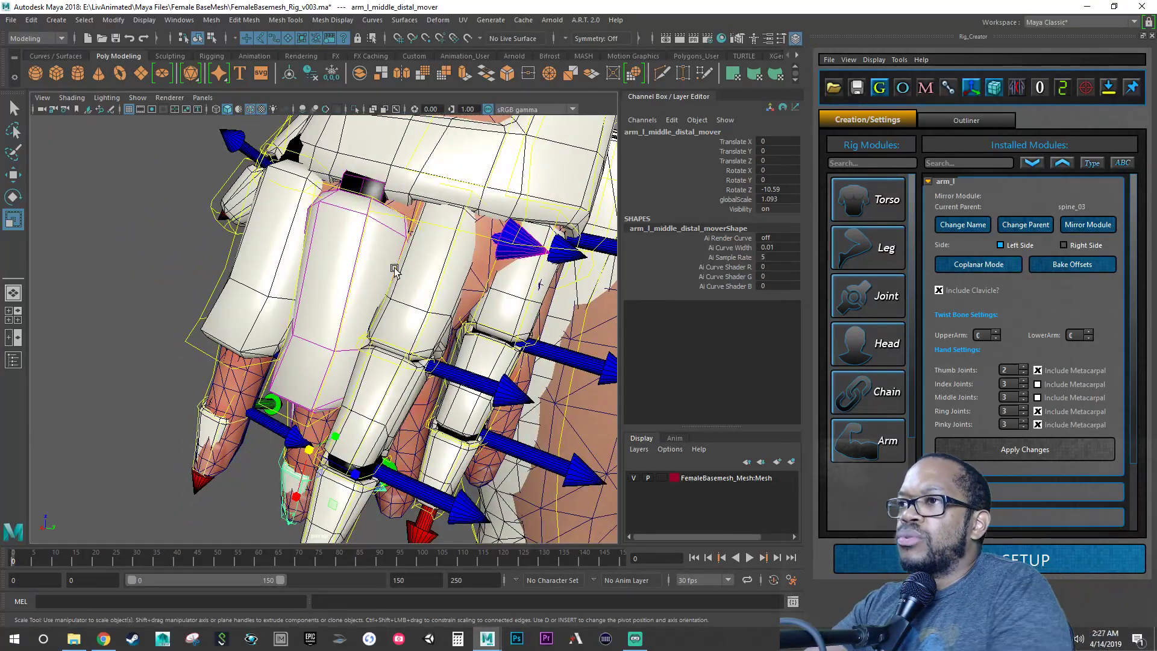
alt+drag(392, 268, 437, 280)
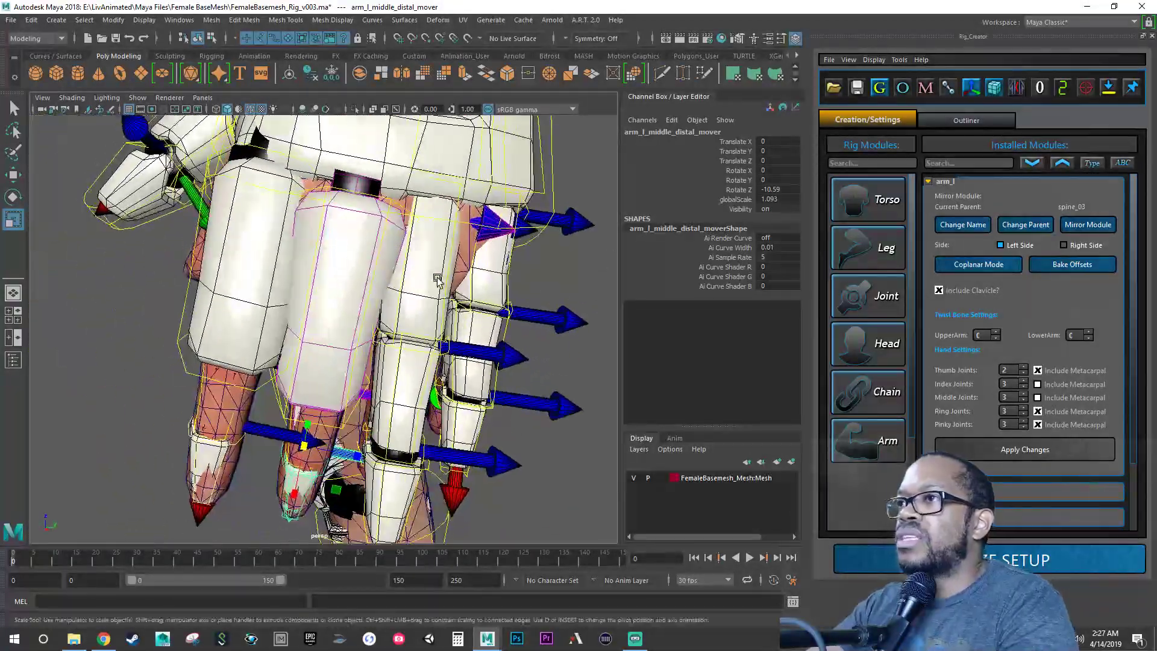
click(457, 193)
alt+drag(557, 238, 404, 193)
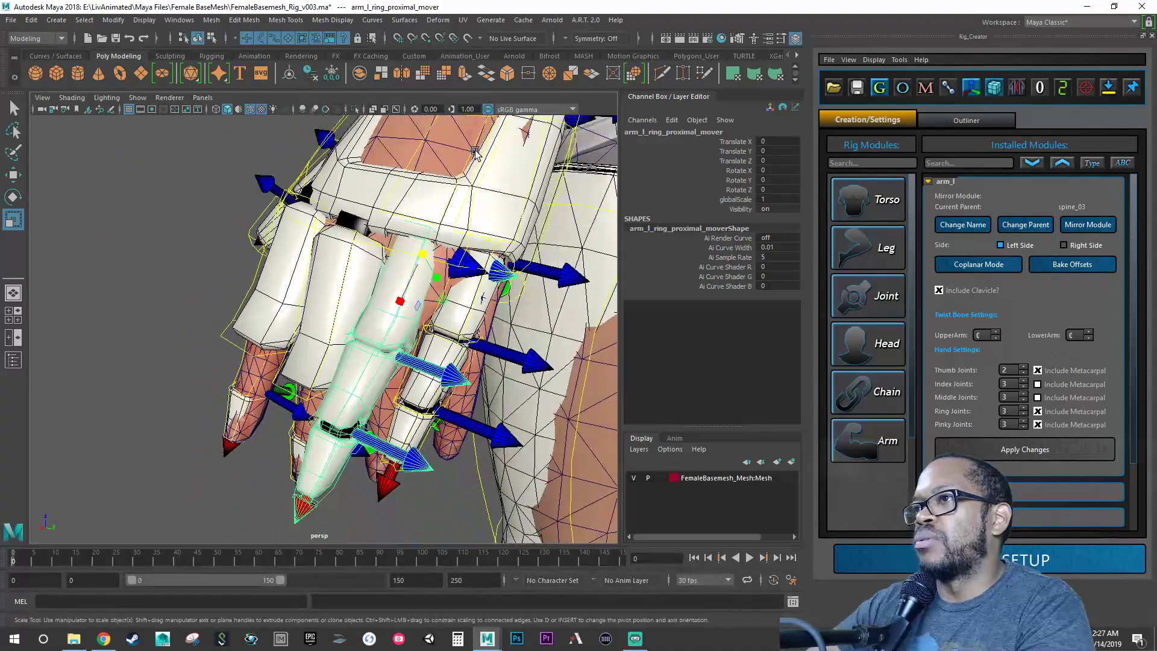
alt+drag(474, 152, 425, 349)
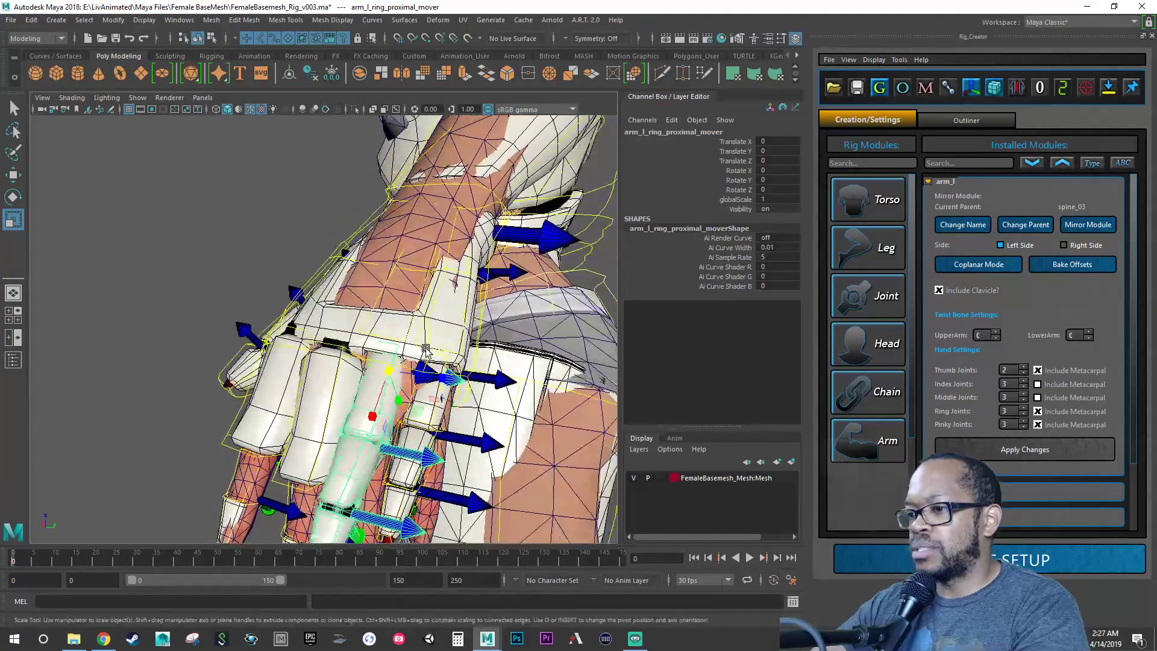
scroll(431, 308, up, 4)
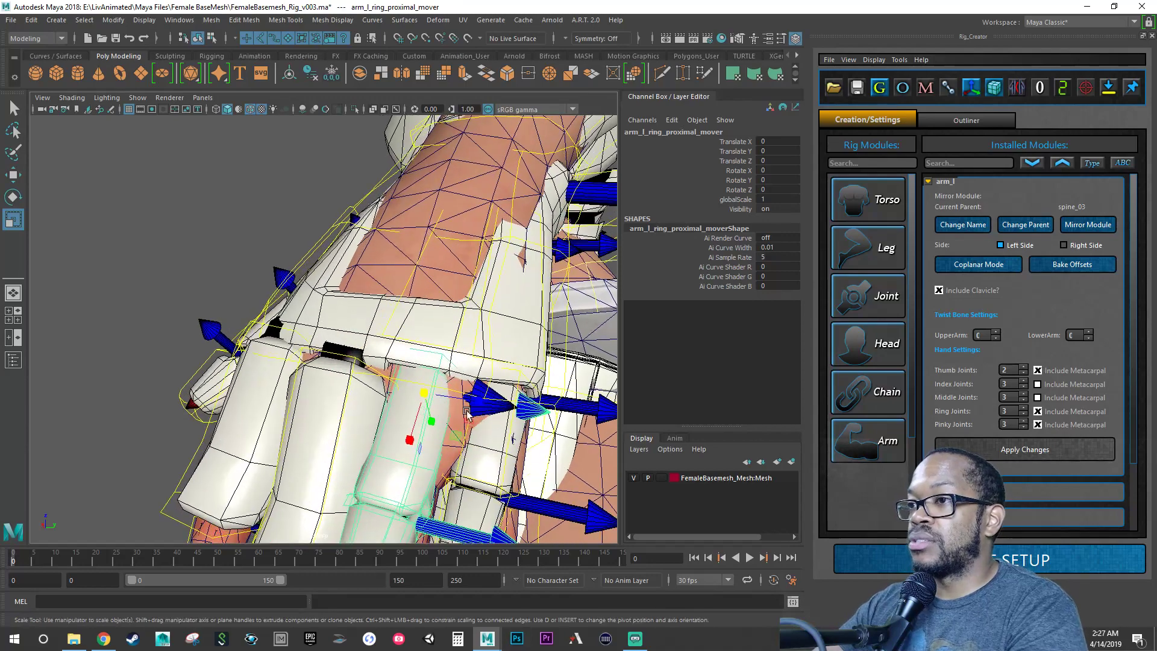
alt+drag(431, 307, 456, 281)
key(w)
key(e)
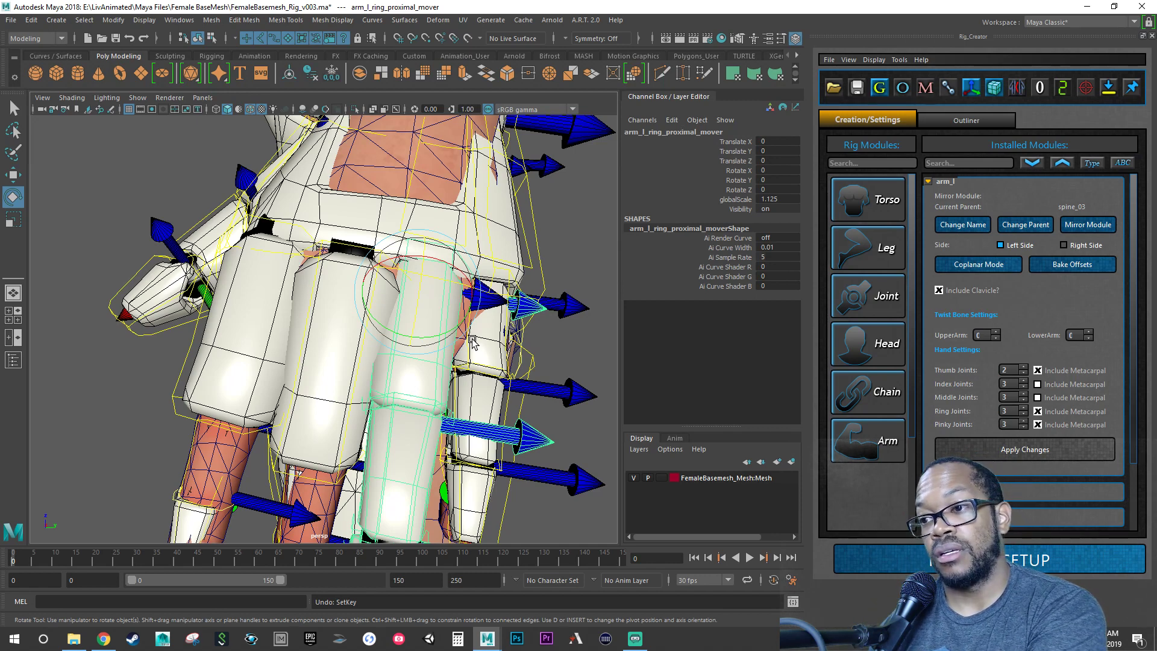
Step: Move the timeline's current time to frame 39
right_click(15, 559)
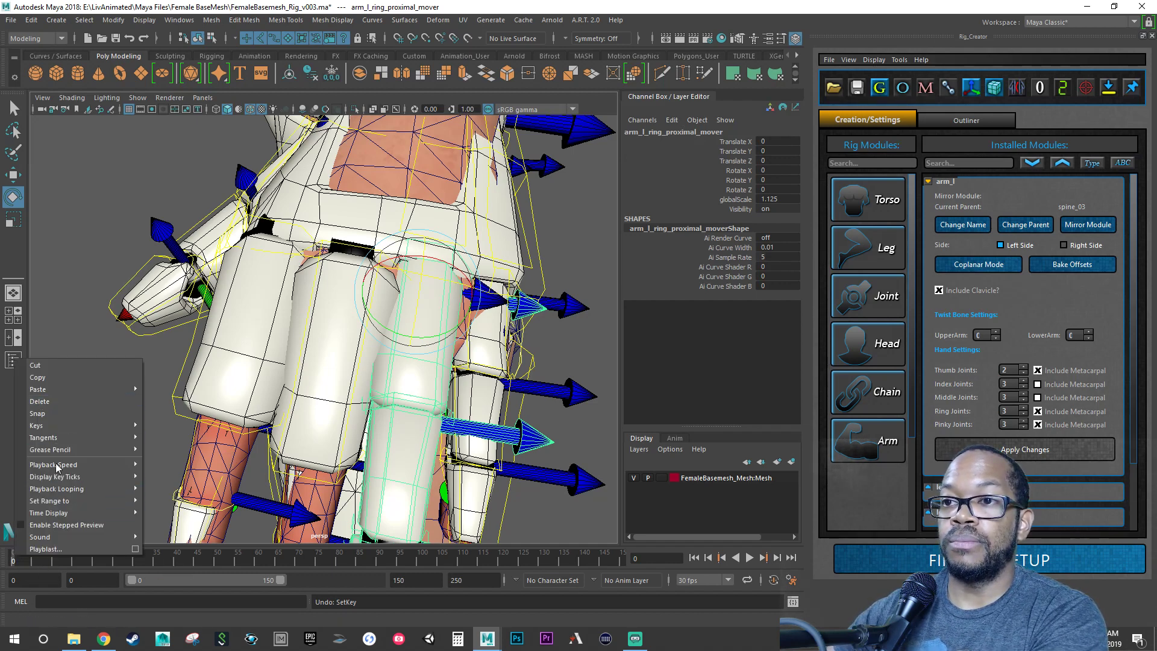
click(173, 558)
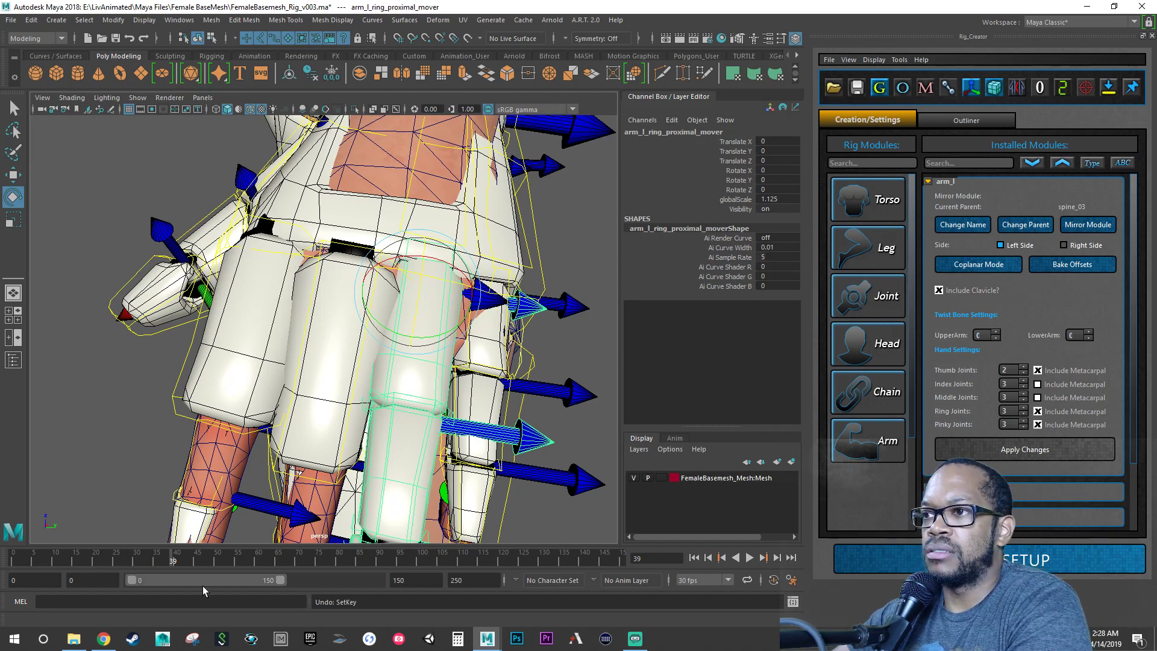
Step: Rotate the ring finger's proximal mover to about 18.41 on Z so it follows the mesh's finger
alt+drag(359, 505, 368, 386)
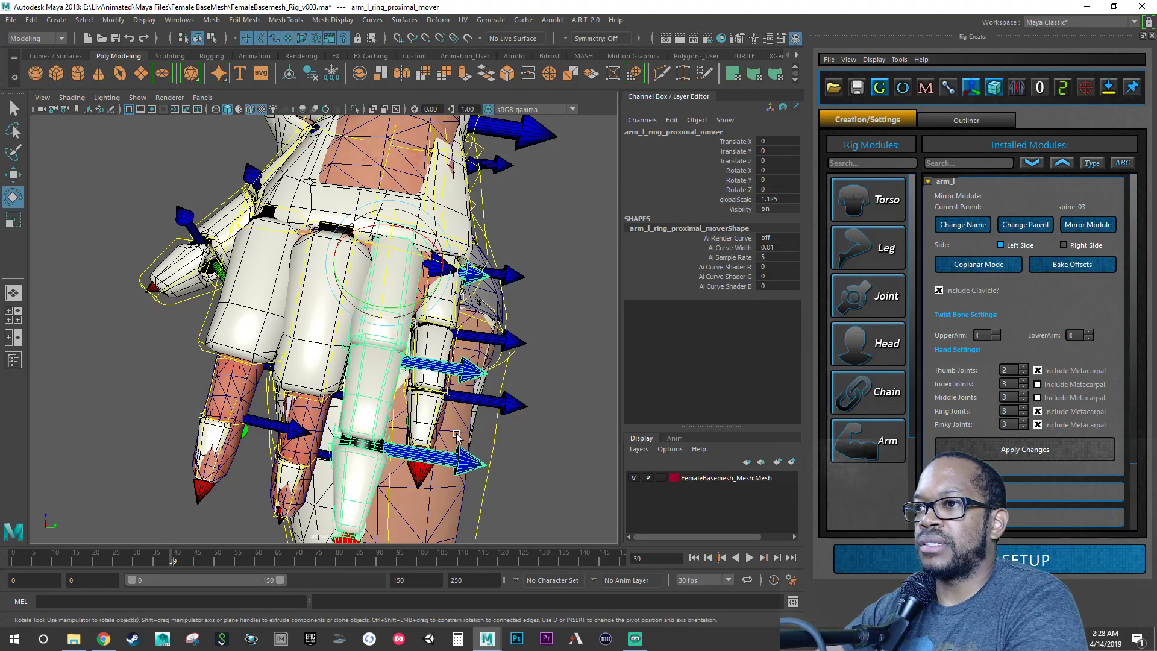
alt+drag(456, 435, 514, 367)
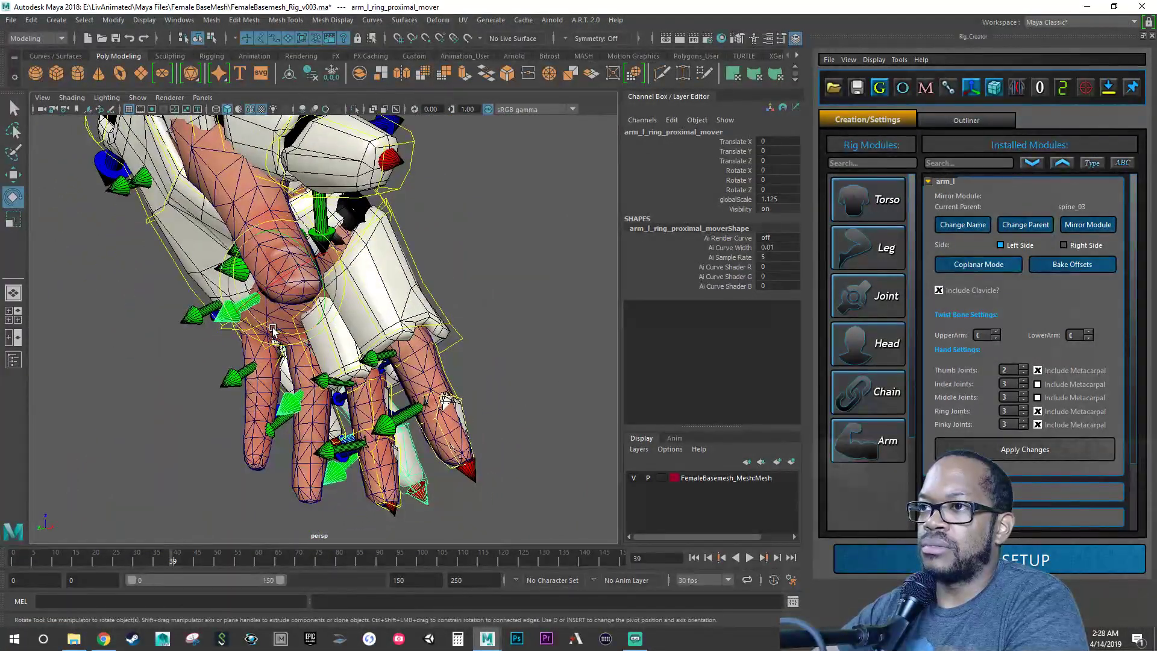
drag(273, 330, 263, 325)
alt+right_drag(258, 320, 300, 315)
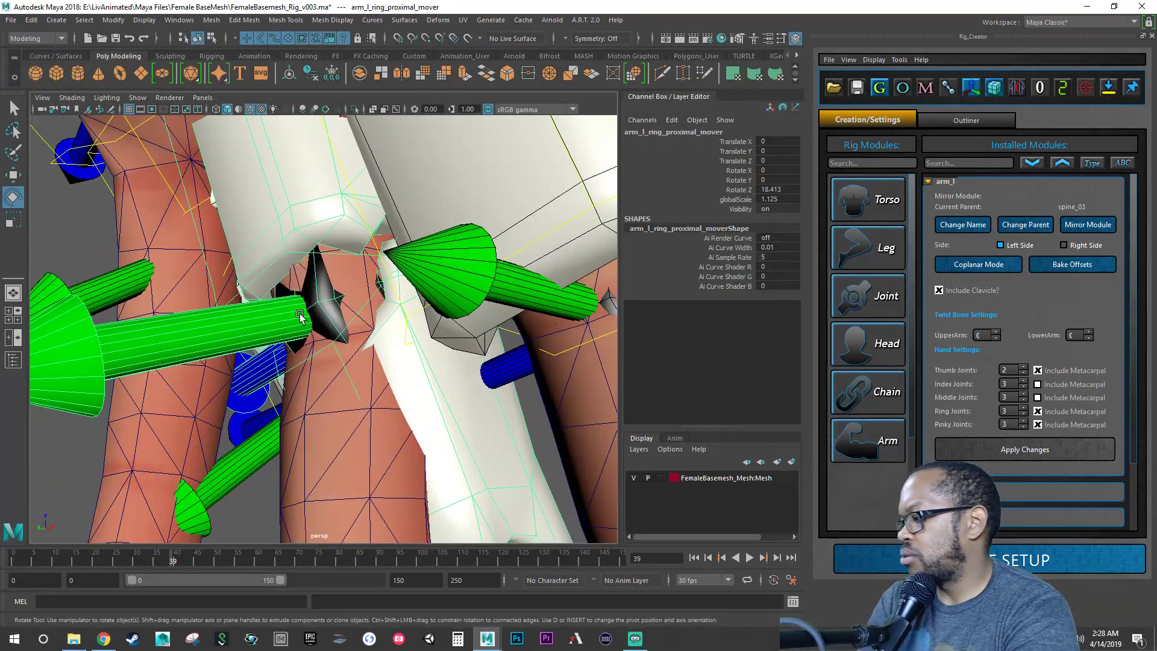
alt+drag(358, 306, 282, 303)
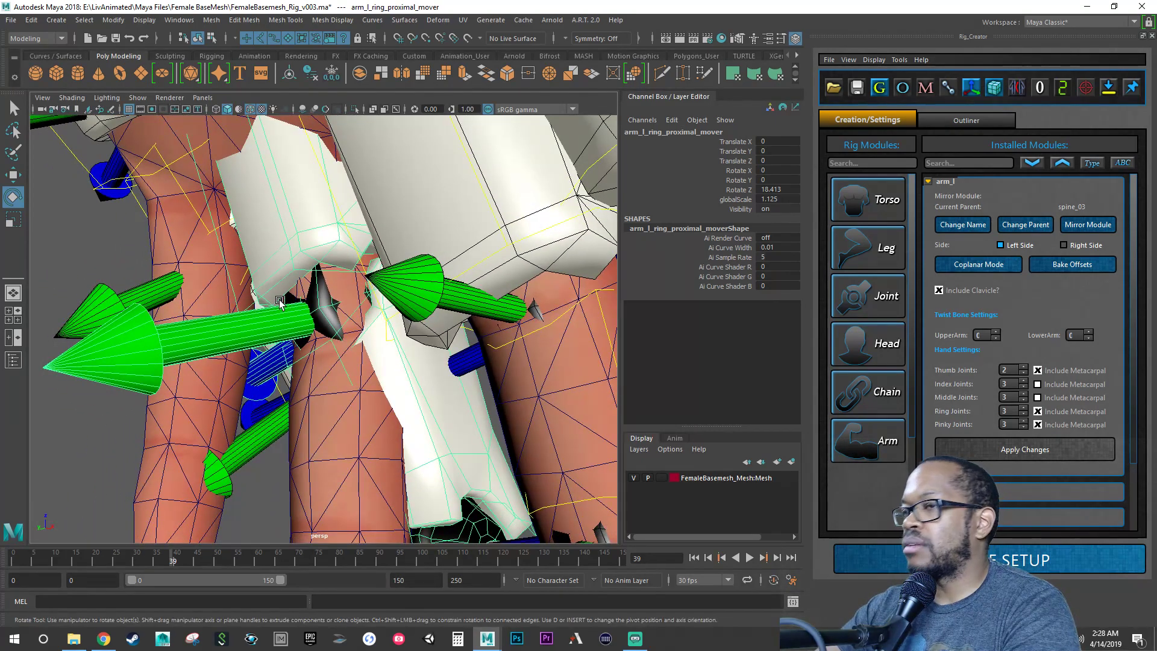
mouse_move(321, 304)
alt+mouse_down()
mouse_move(426, 294)
mouse_move(332, 295)
alt+mouse_up()
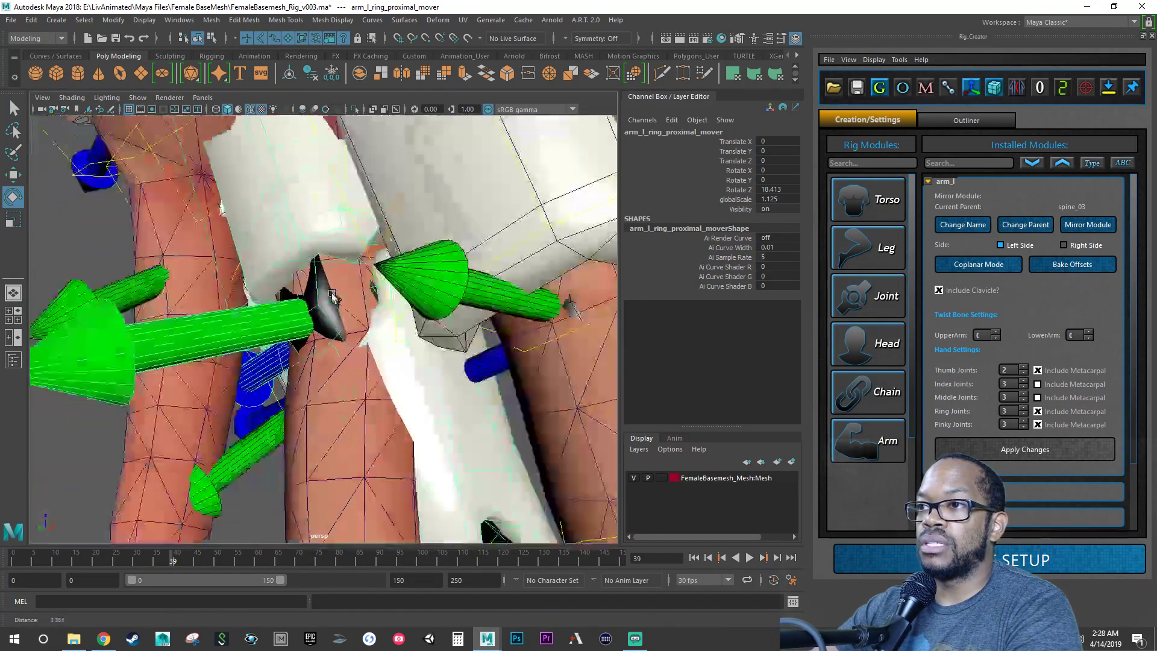
mouse_move(325, 298)
alt+right_down()
mouse_move(37, 304)
mouse_move(321, 314)
alt+right_up()
alt+drag(321, 315, 262, 355)
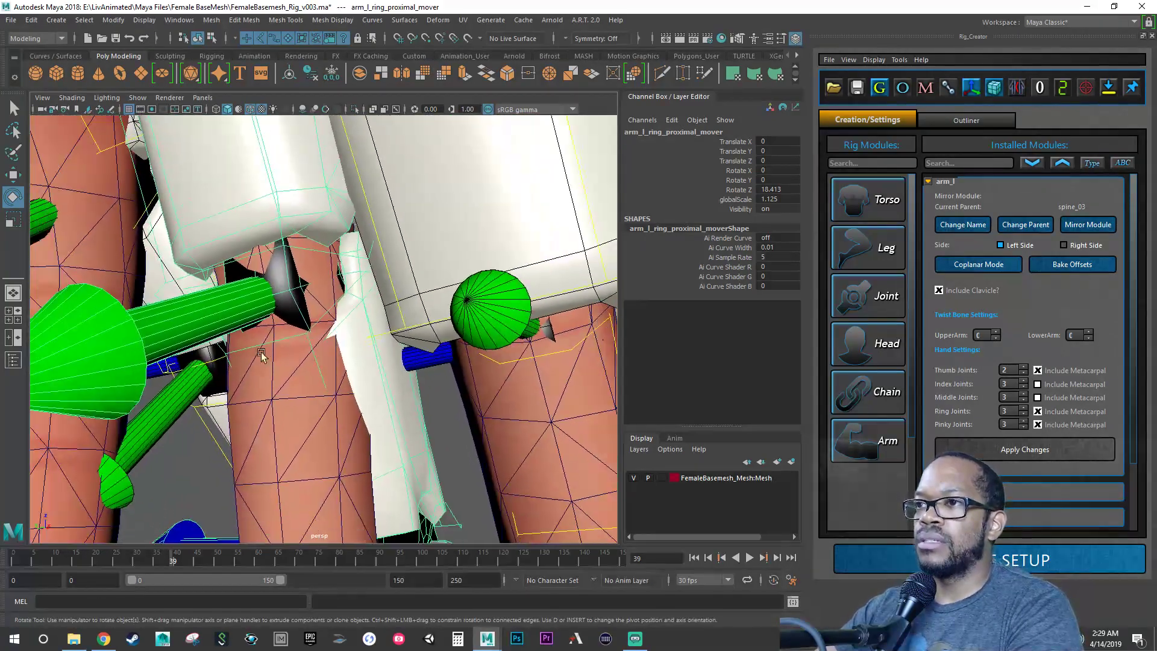
Step: Scale the ring finger's proximal mover up to a globalScale of about 1.199, and clear the selection
key(r)
alt+right_drag(324, 314, 274, 184)
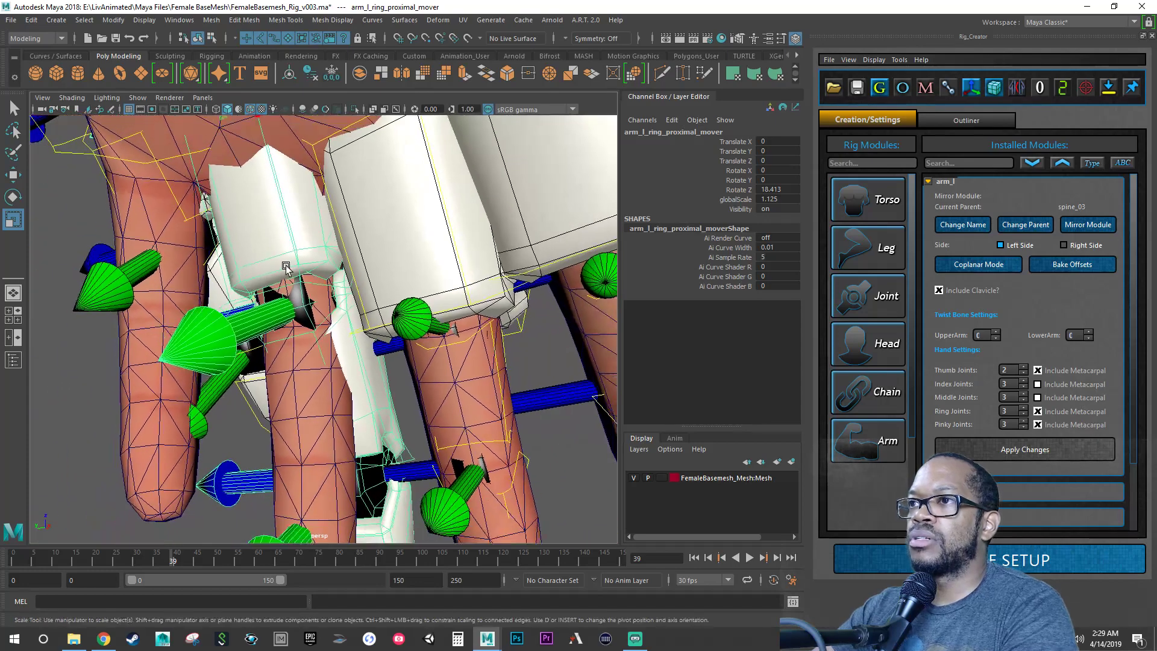
alt+middle_drag(274, 184, 286, 236)
alt+drag(288, 169, 252, 159)
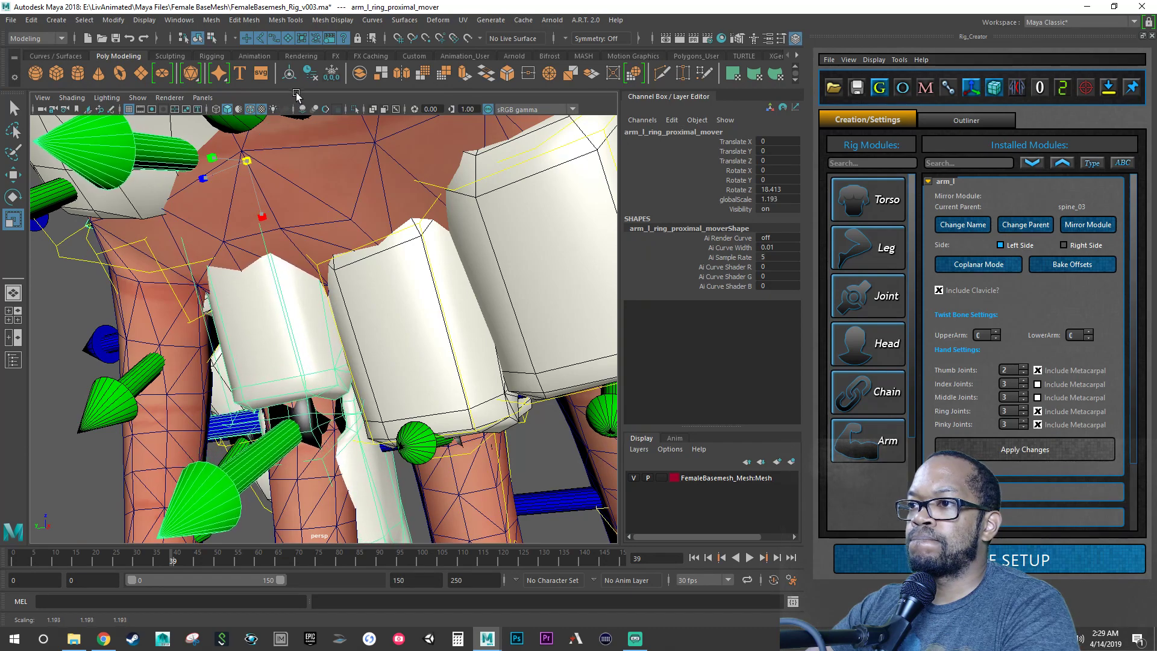
alt+drag(429, 272, 393, 259)
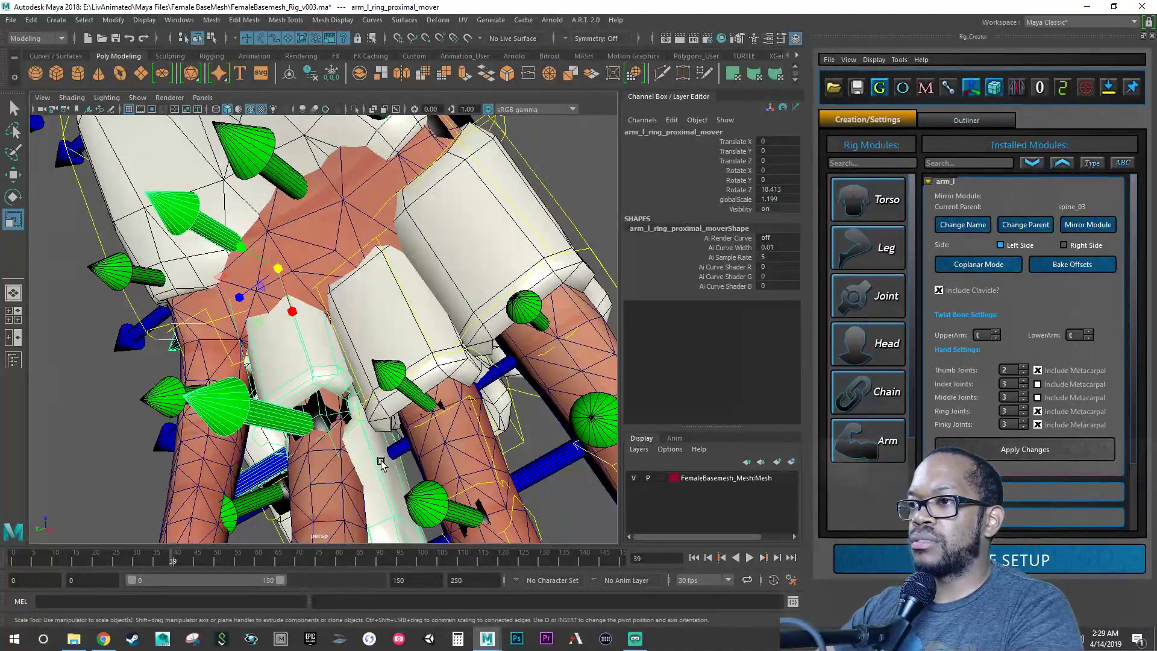
scroll(349, 482, down, 6)
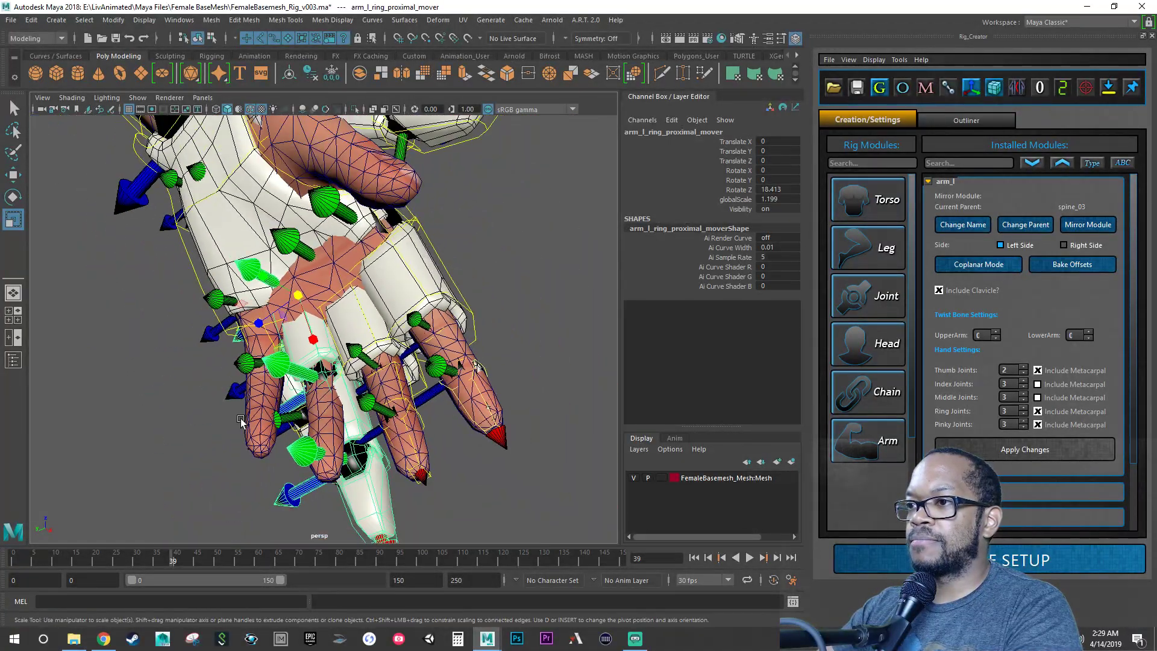
alt+drag(337, 461, 400, 454)
click(400, 454)
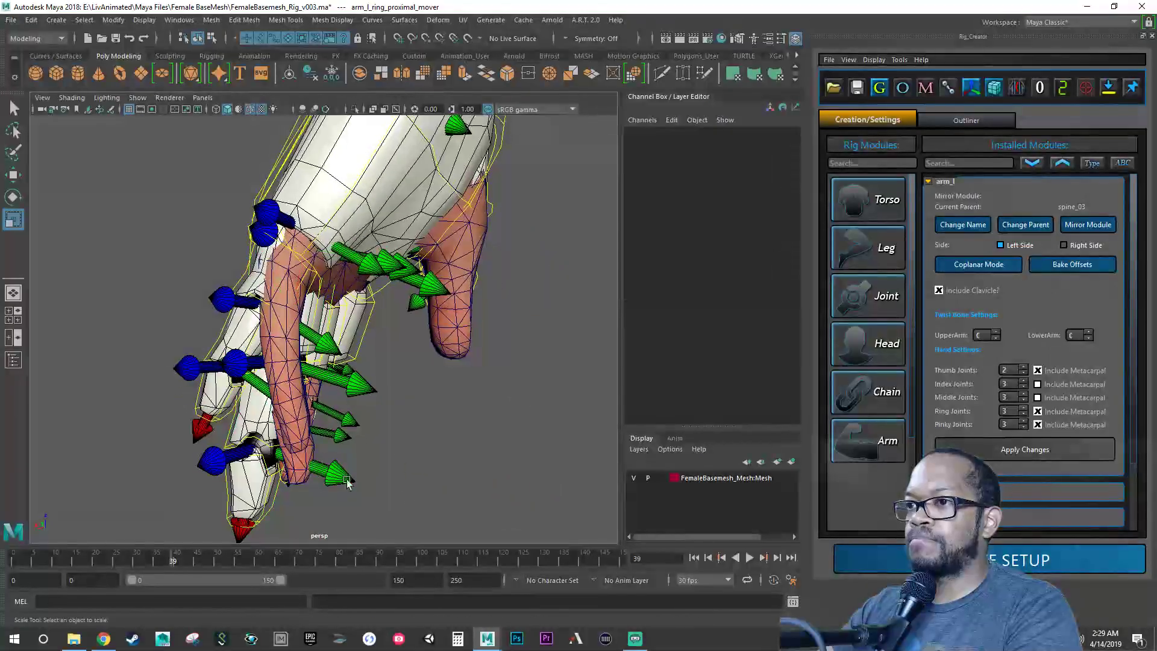
Step: Rotate the ring finger's middle mover to about 24.79 on Z and scale it down to a globalScale of about 0.726
click(226, 436)
alt+drag(355, 443, 201, 419)
key(e)
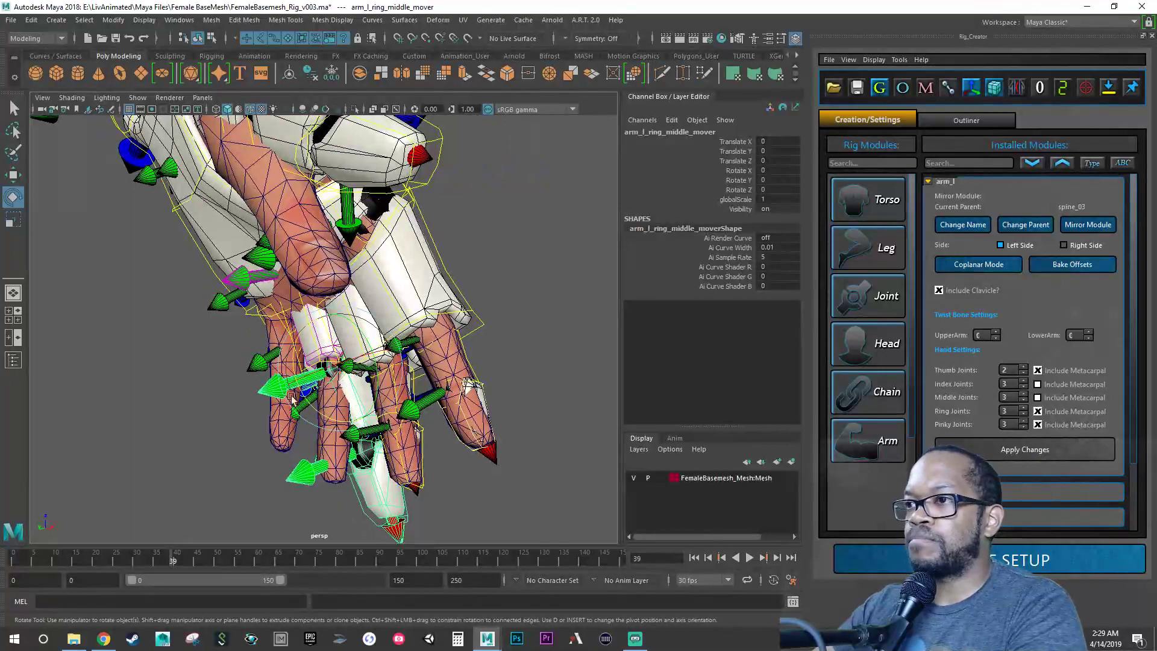
drag(294, 355, 287, 349)
alt+right_drag(270, 349, 483, 392)
alt+drag(482, 393, 415, 403)
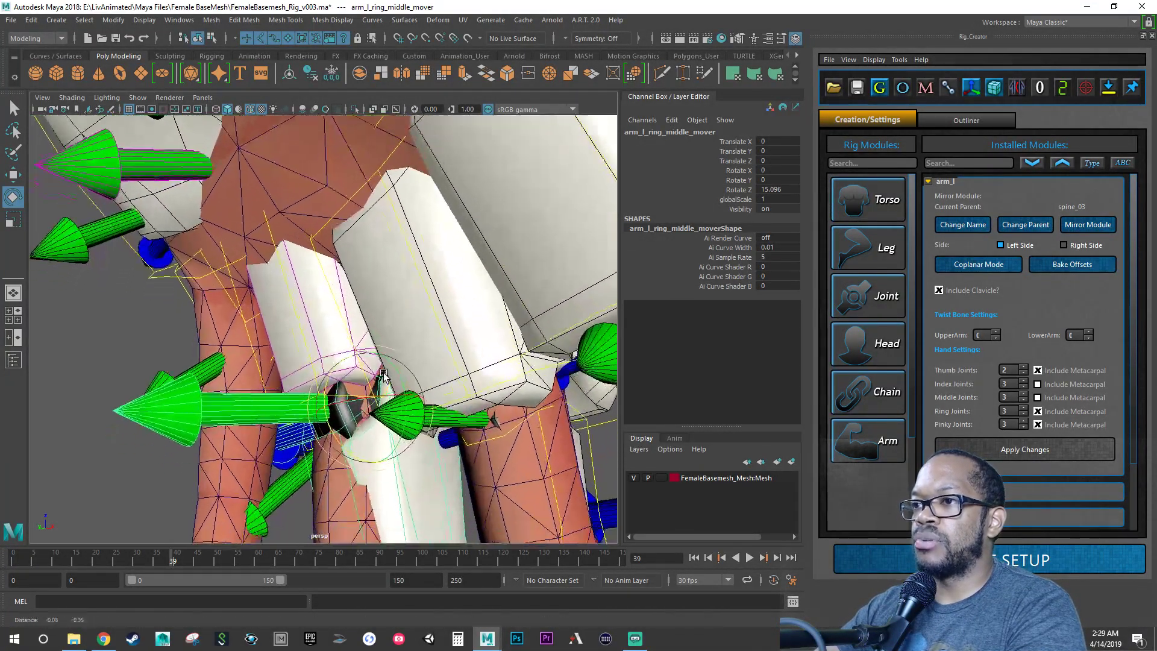
alt+middle_drag(416, 403, 449, 253)
alt+right_drag(449, 253, 355, 302)
drag(355, 301, 259, 644)
key(r)
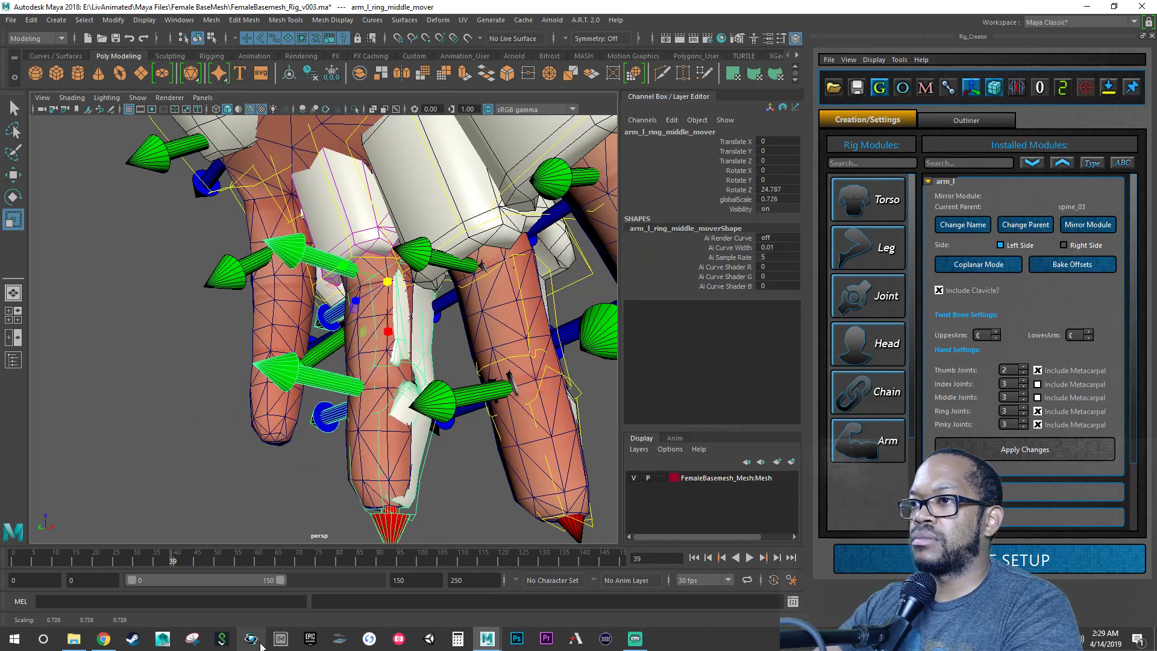
Step: Scale the ring finger's proximal mover up to a globalScale of about 1.299 to match the mesh finger's first segment
alt+drag(383, 491, 478, 505)
alt+right_drag(387, 425, 512, 290)
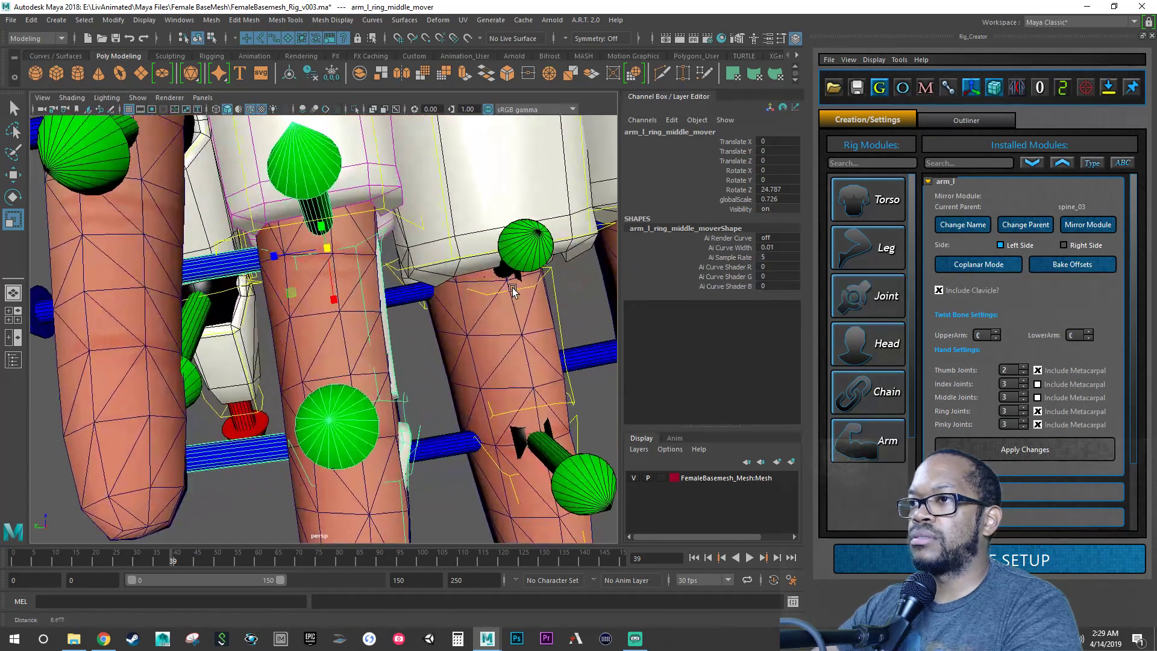
alt+drag(513, 291, 388, 334)
alt+drag(334, 344, 356, 328)
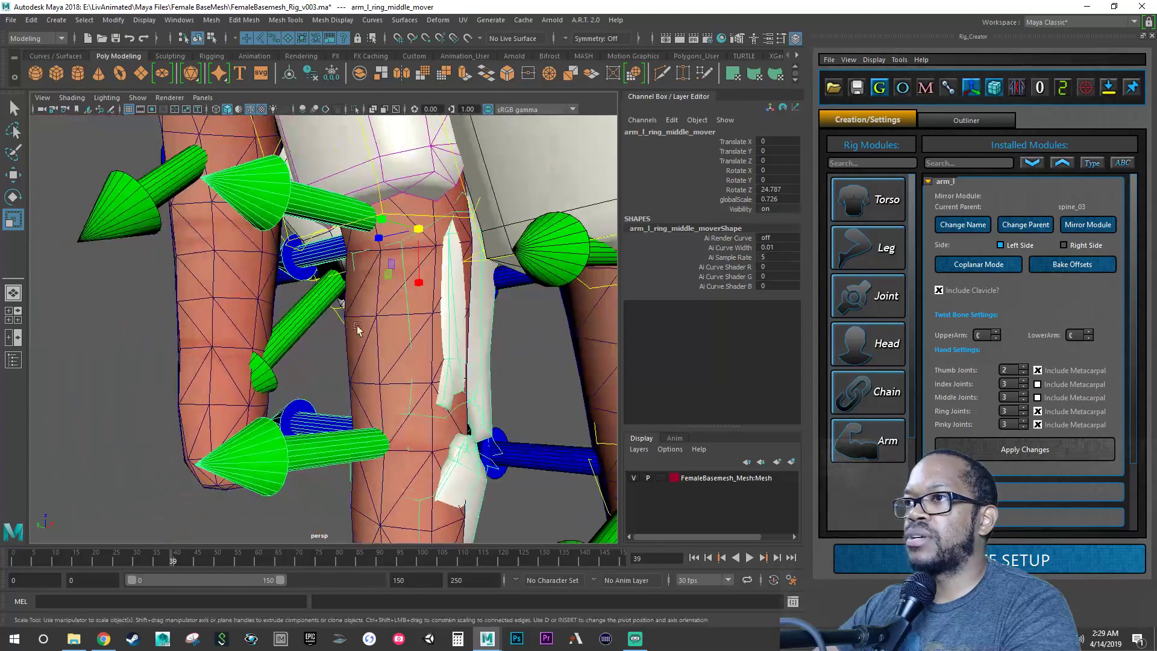
click(380, 194)
alt+right_drag(423, 205, 329, 214)
alt+middle_drag(329, 213, 338, 268)
scroll(338, 268, up, 3)
drag(326, 120, 387, 54)
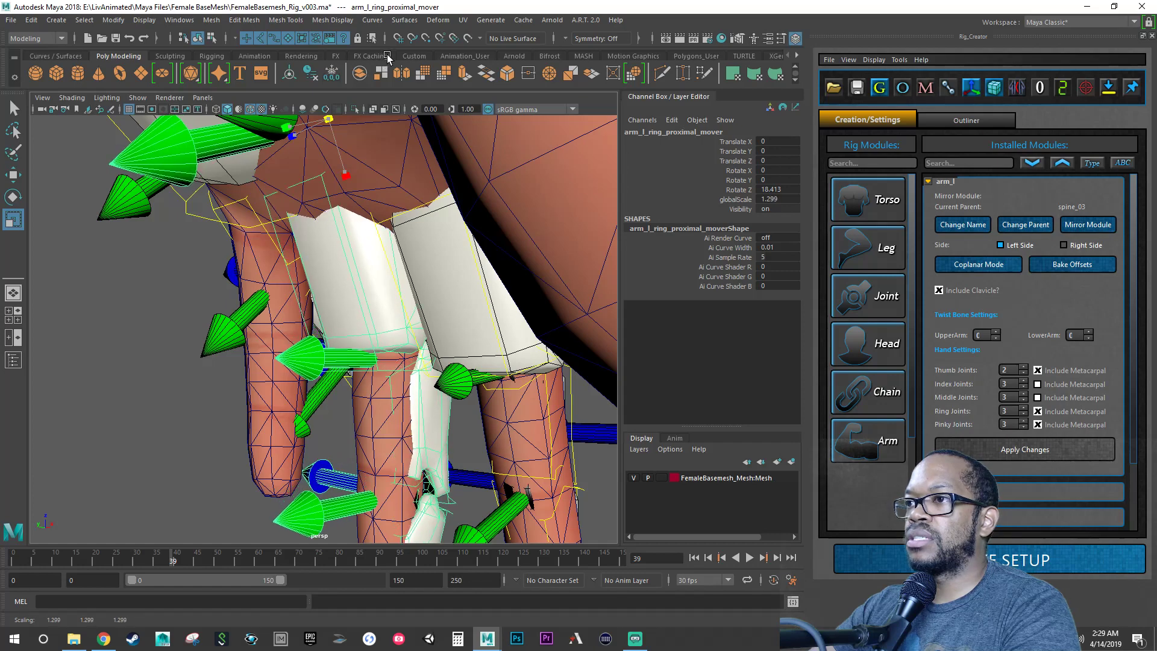
Step: Scale the ring finger's middle mover down to a globalScale of about 0.579
click(392, 404)
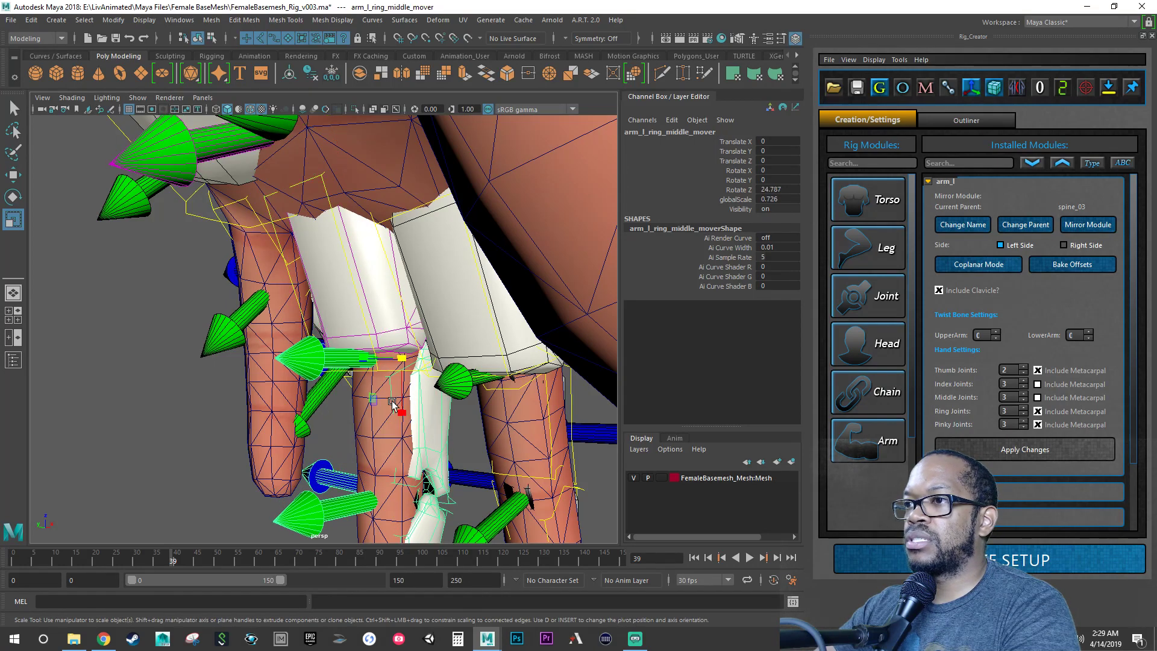
drag(400, 360, 324, 545)
alt+drag(449, 519, 341, 328)
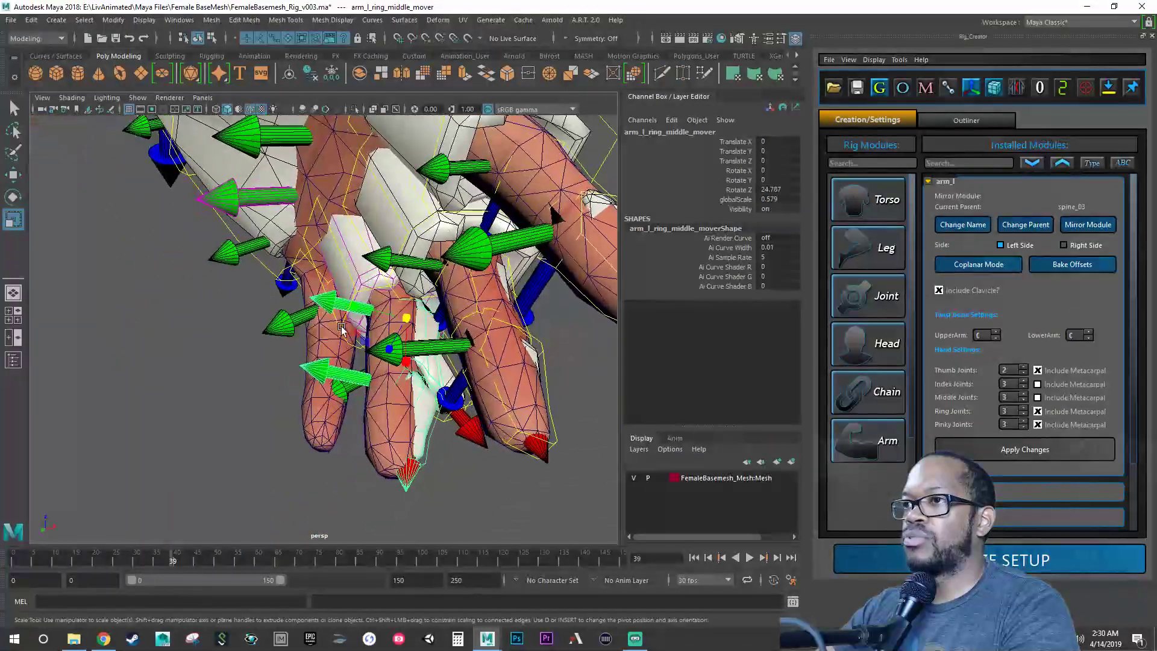
Step: Rotate the ring finger's proximal mover to about 21.7 on Z, and save the scene
click(361, 286)
key(e)
drag(352, 239, 347, 234)
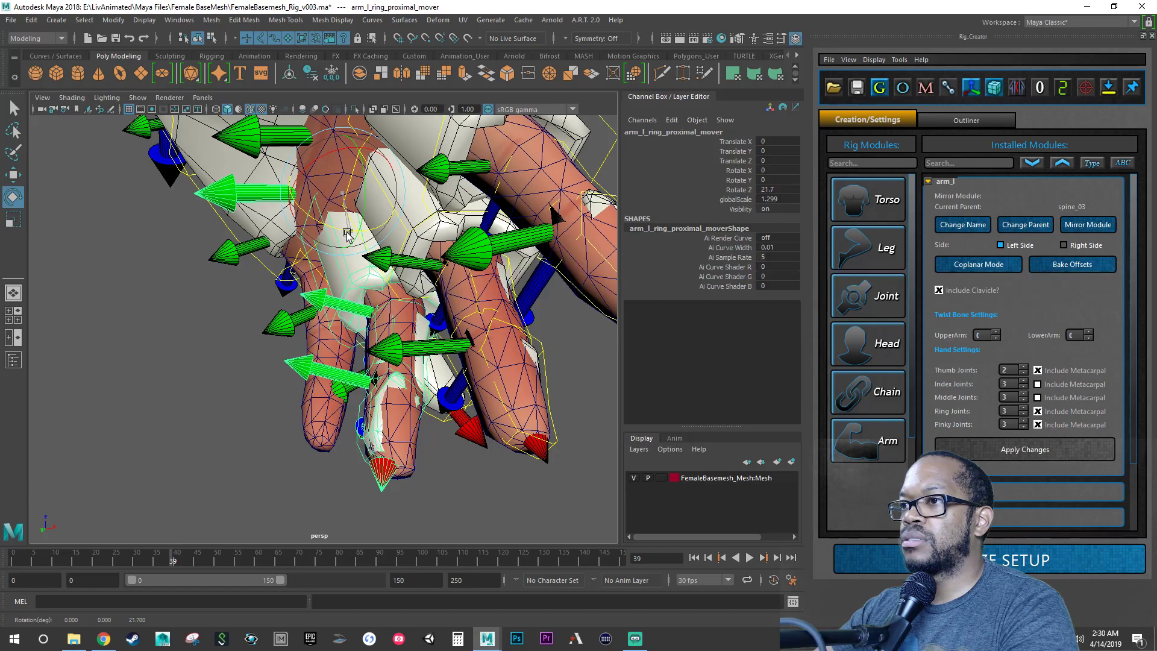
alt+drag(430, 305, 476, 337)
alt+right_drag(476, 337, 571, 434)
alt+drag(570, 434, 447, 319)
key(q)
key(ctrl+s)
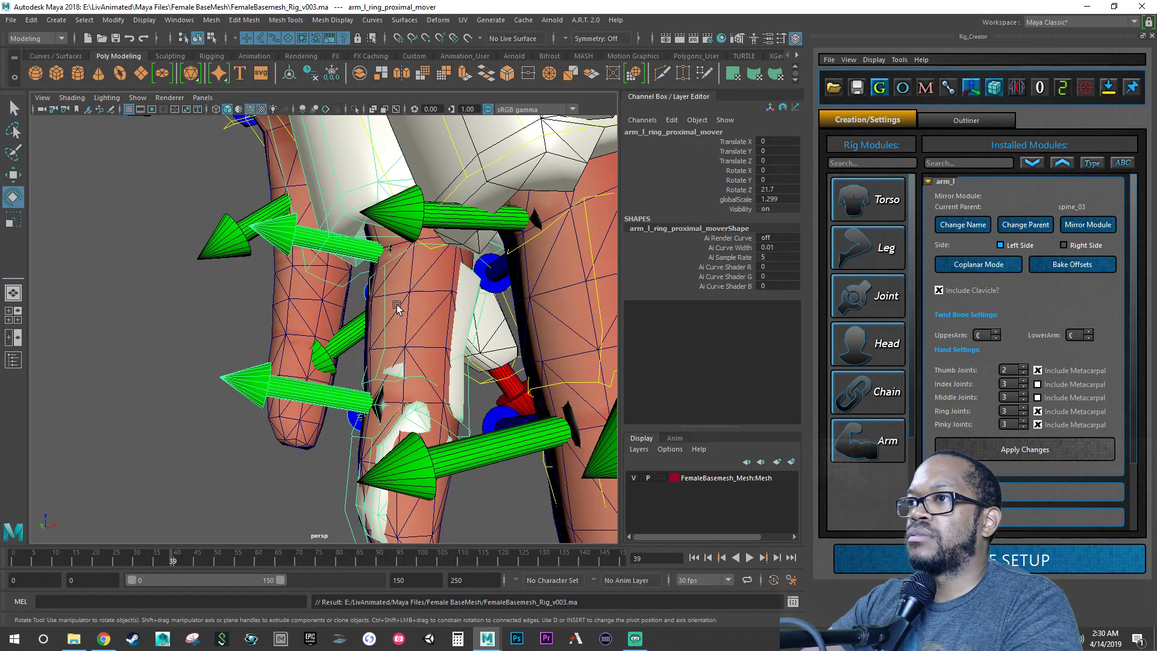
Step: Fine-tune the ring finger's proximal mover rotation to about 22.88 on Z
key(e)
mouse_move(387, 279)
alt+mouse_down()
mouse_move(529, 280)
mouse_move(373, 279)
mouse_move(408, 278)
alt+mouse_up()
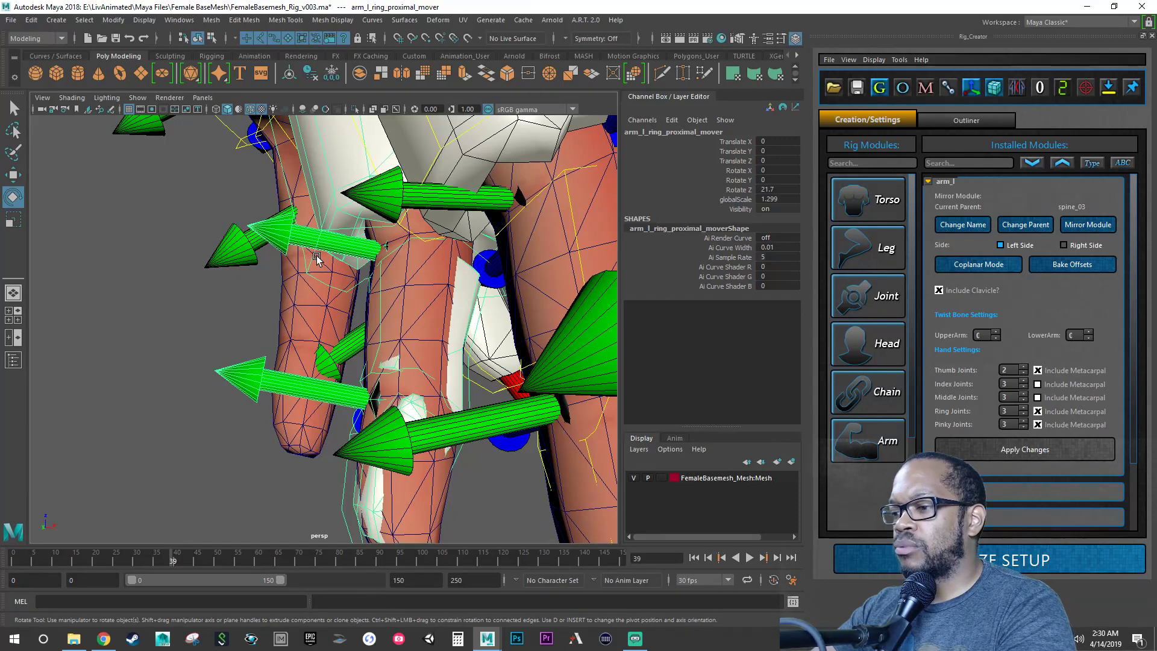
alt+drag(316, 256, 344, 258)
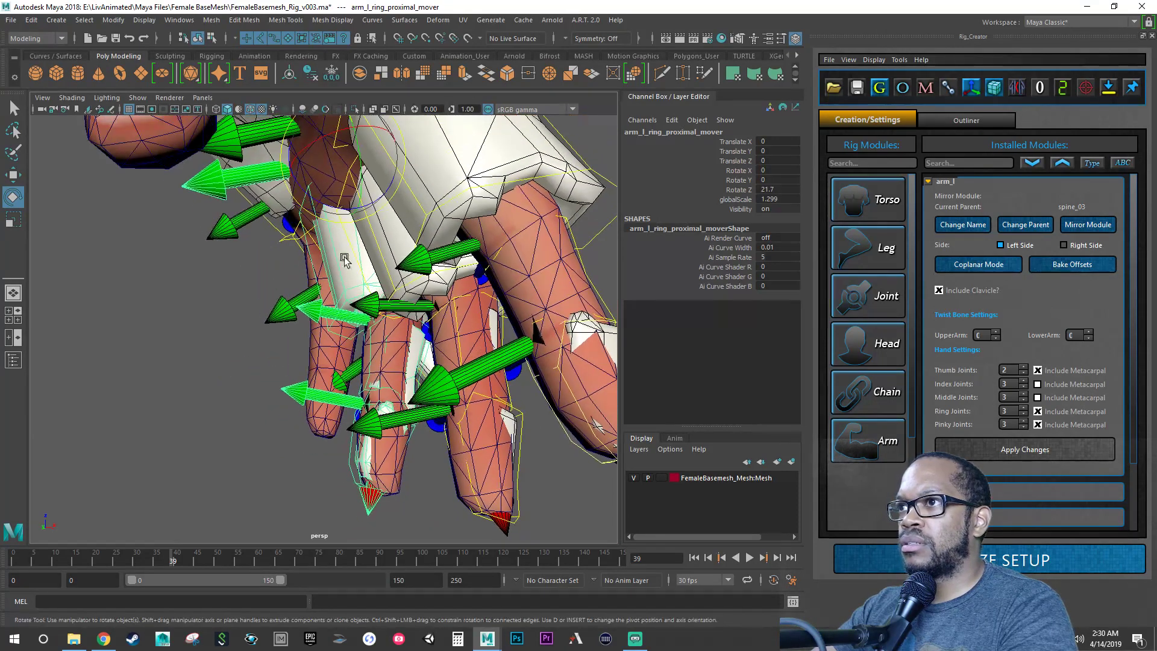
click(333, 210)
drag(332, 209, 336, 266)
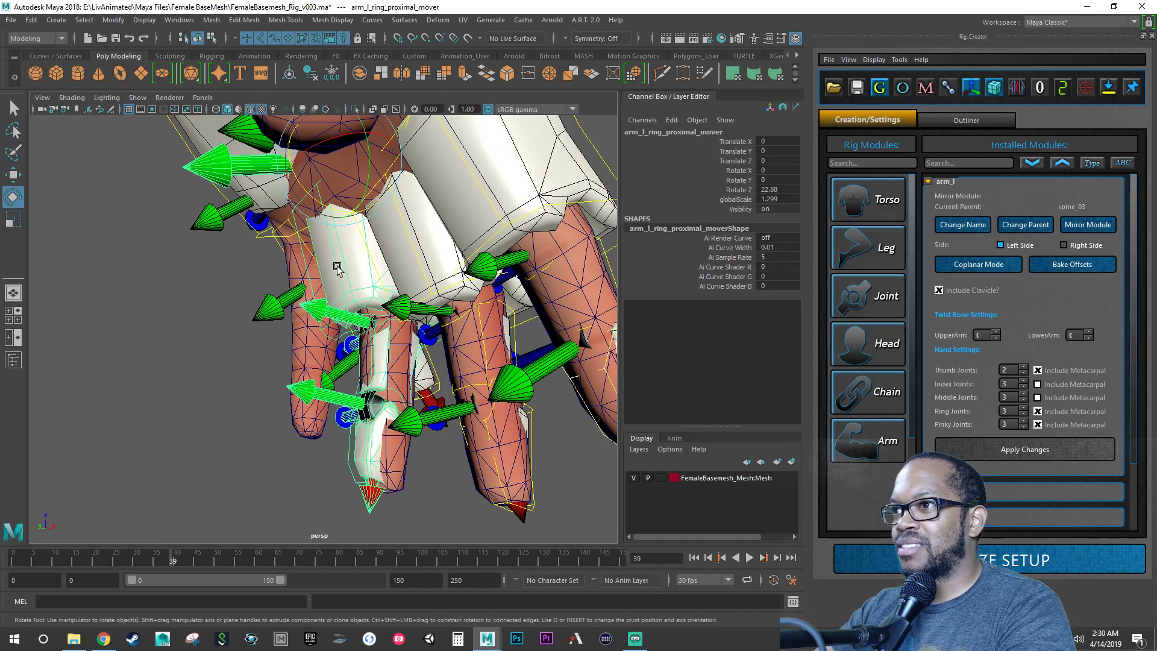
Step: Rotate the ring finger's middle mover to about 21.2 on Z so it lines up with the mesh's finger
alt+right_drag(336, 266, 498, 320)
alt+drag(498, 320, 362, 290)
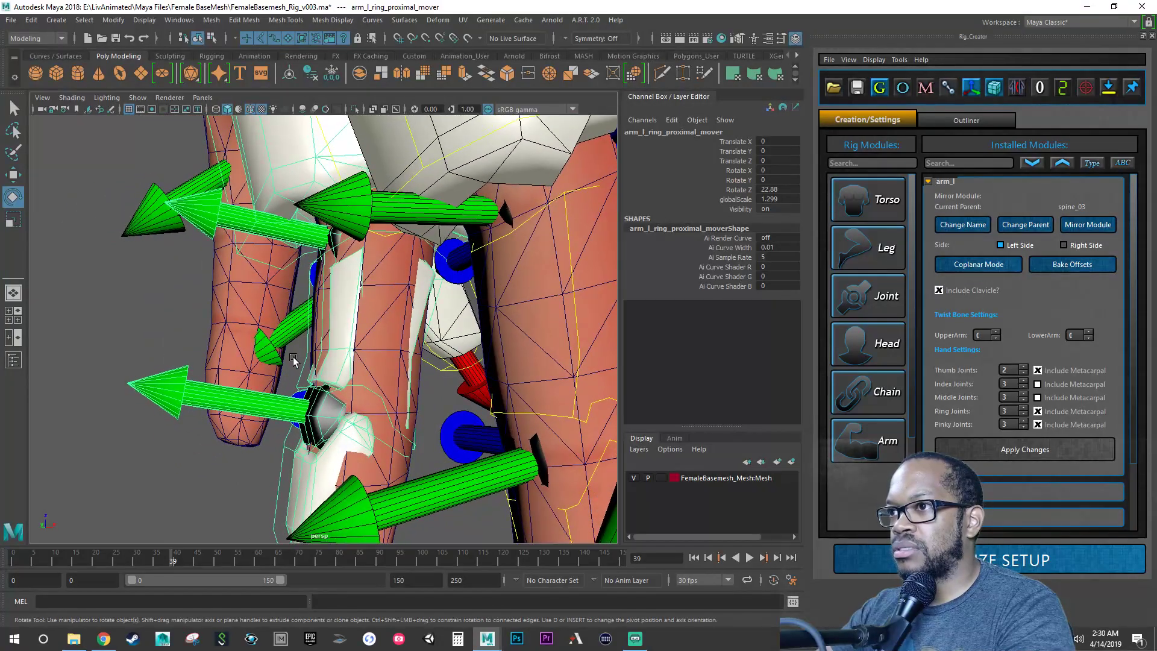
click(302, 359)
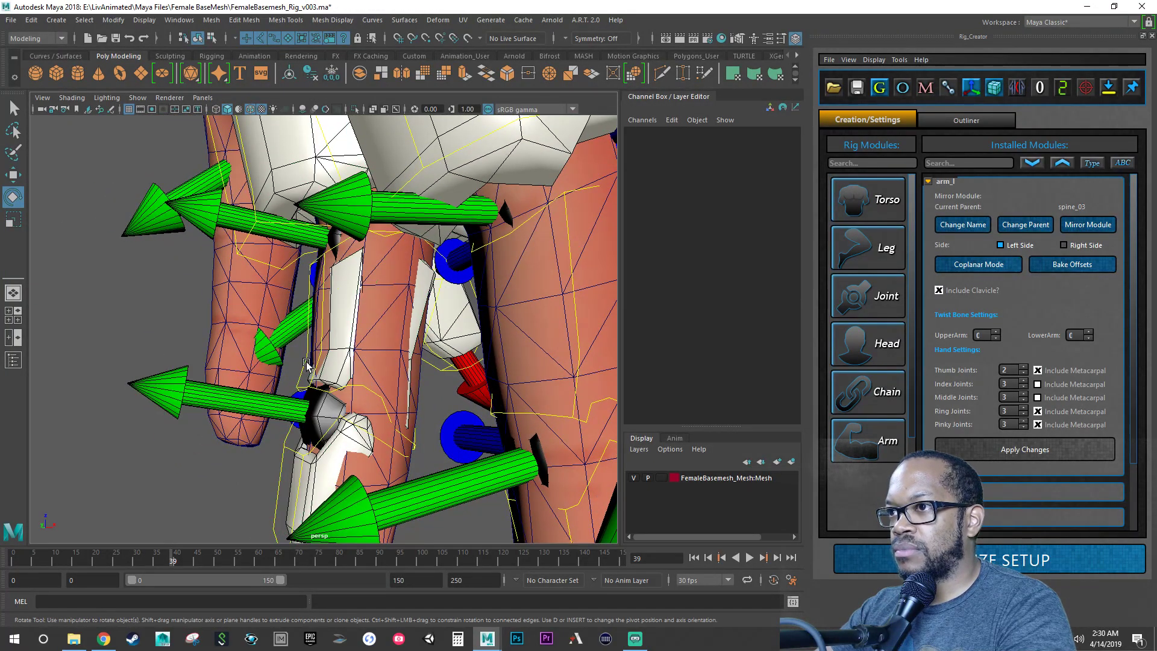
click(304, 366)
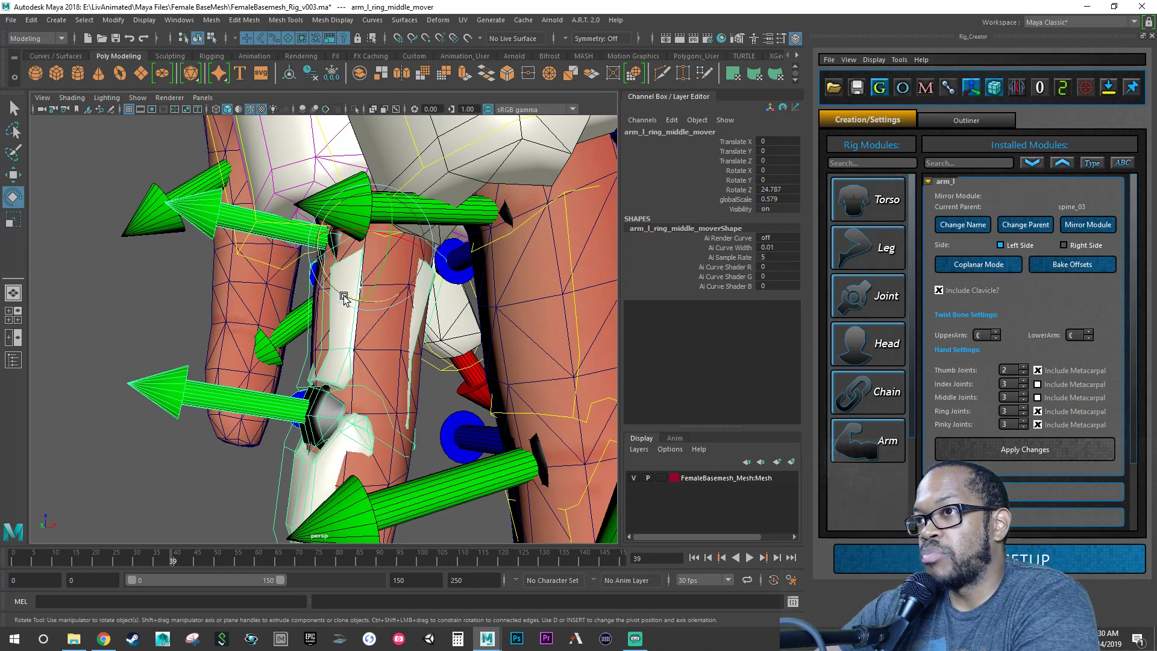
drag(343, 297, 348, 296)
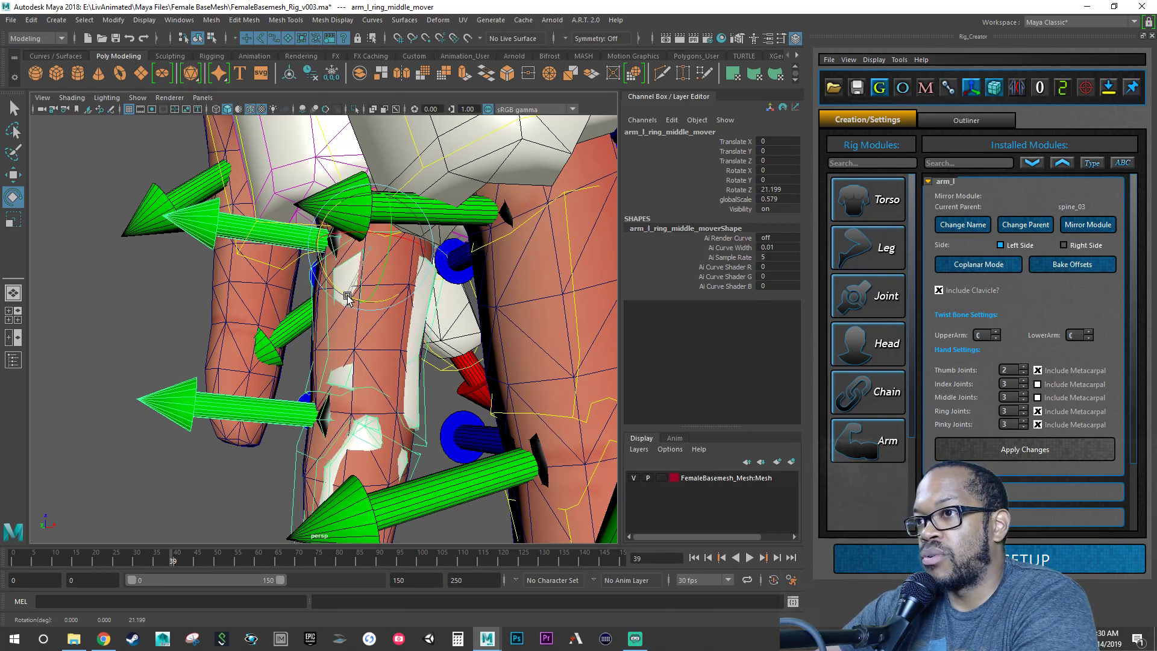
Step: Scale the ring finger's middle mover down to a globalScale of about 0.56 and adjust its Z rotation to about 21.11
key(r)
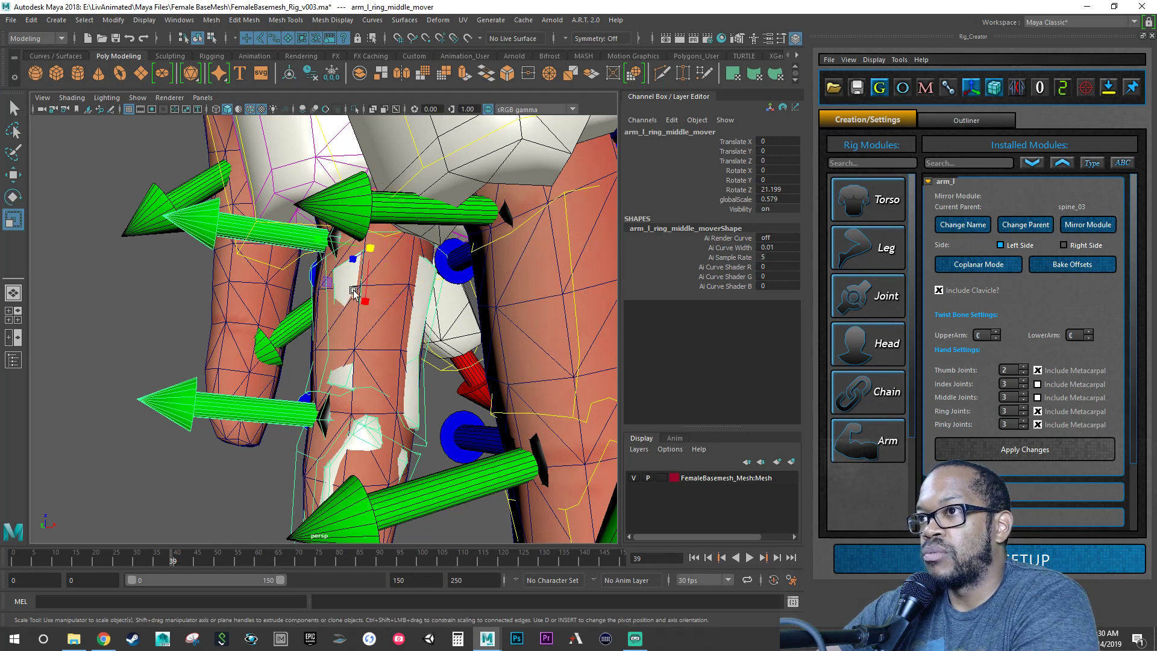
click(372, 251)
drag(371, 253, 386, 300)
key(e)
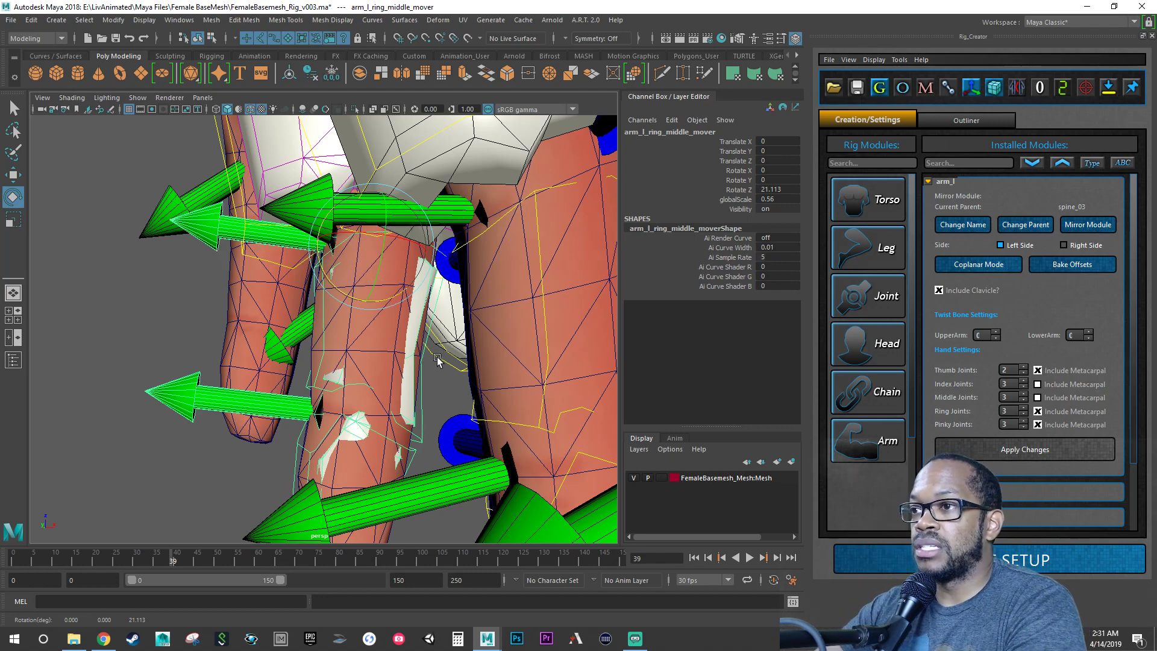
Step: Rotate the ring finger's distal mover to about -5.24 on Z so it follows the mesh's fingertip
alt+drag(438, 360, 405, 360)
alt+middle_drag(403, 360, 409, 242)
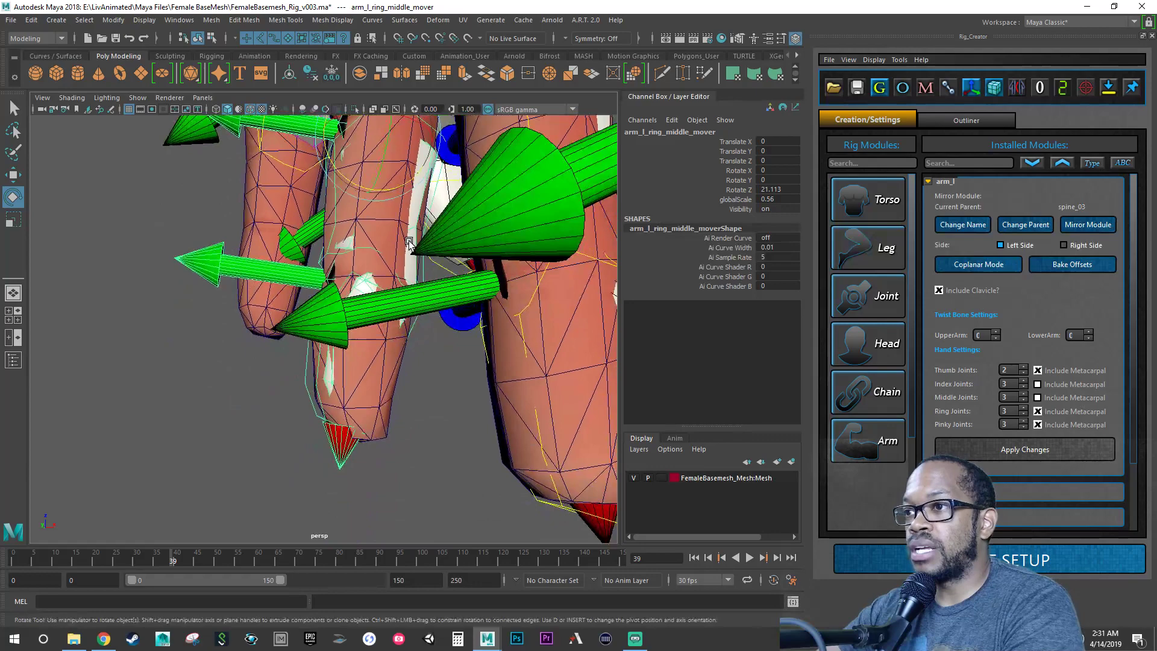
click(306, 381)
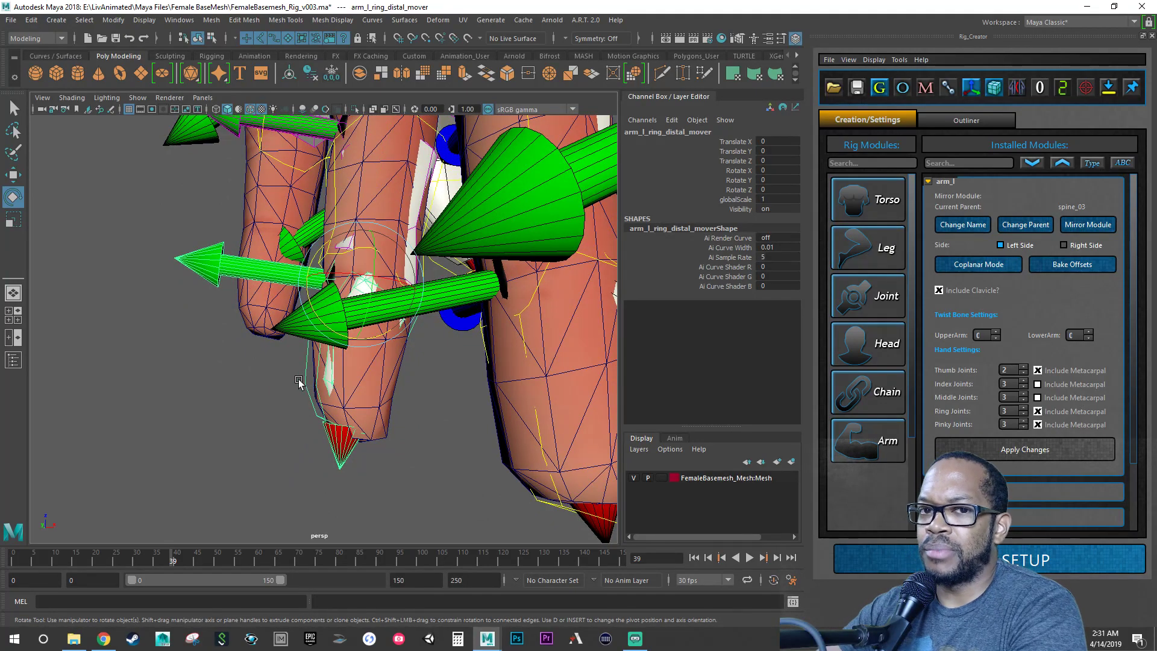
alt+drag(346, 374, 367, 381)
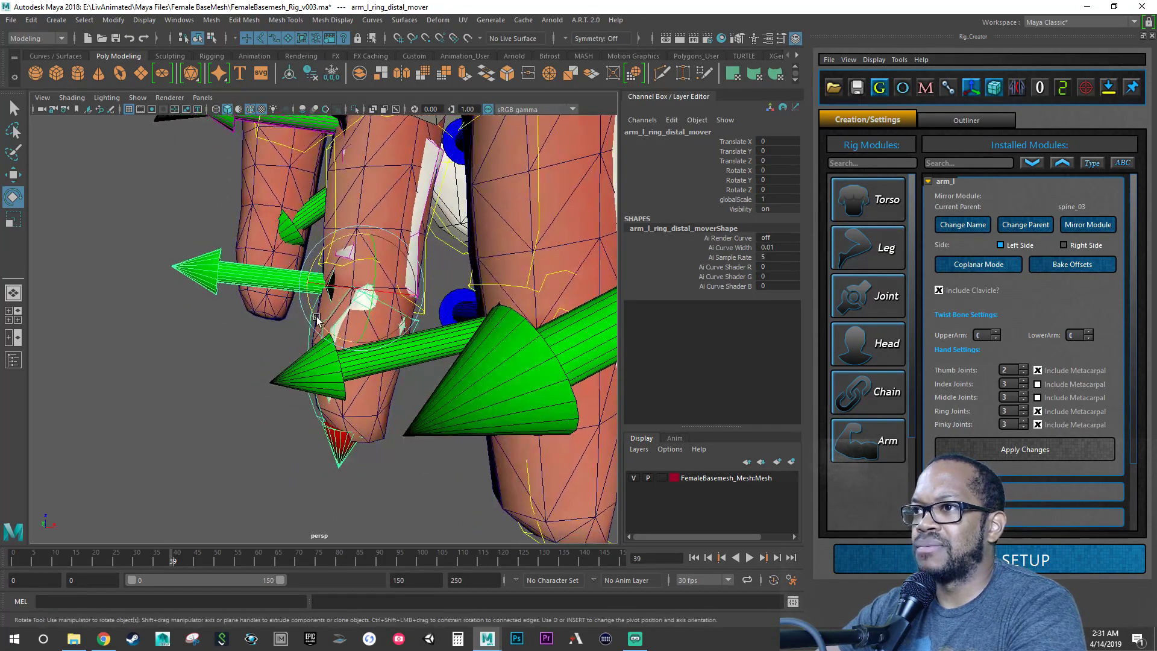
drag(314, 316, 318, 322)
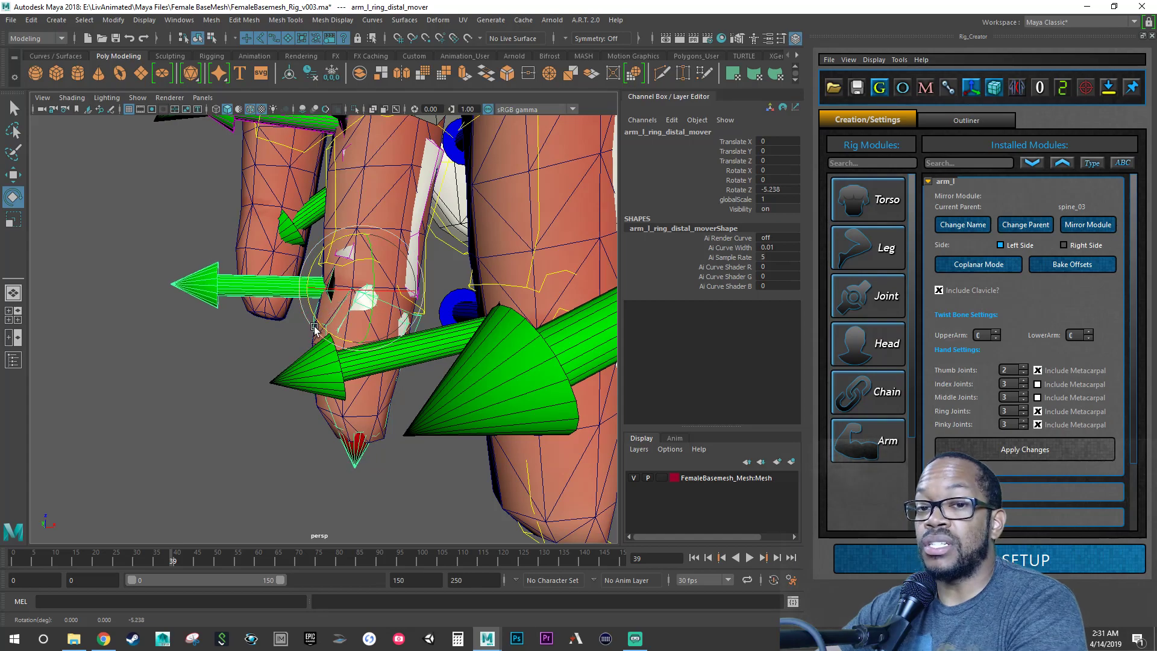
Step: Scale the ring finger's distal mover uniformly so its end fits the mesh's fingertip
key(r)
alt+drag(367, 360, 267, 353)
alt+right_drag(267, 353, 301, 346)
alt+drag(301, 346, 318, 317)
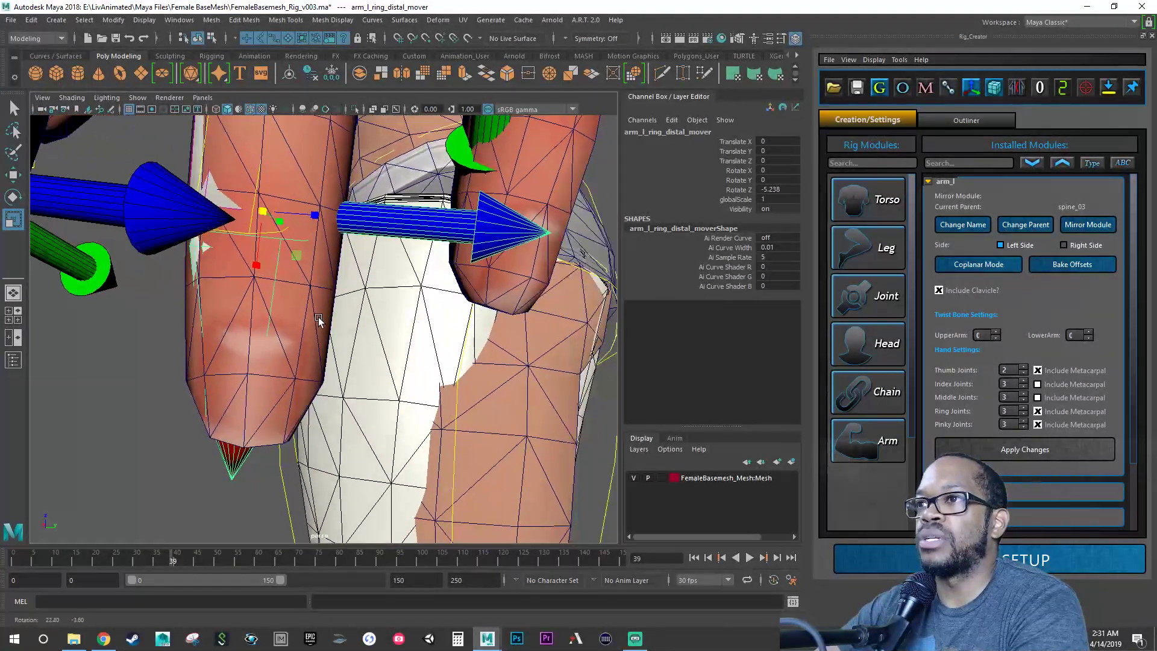
click(260, 206)
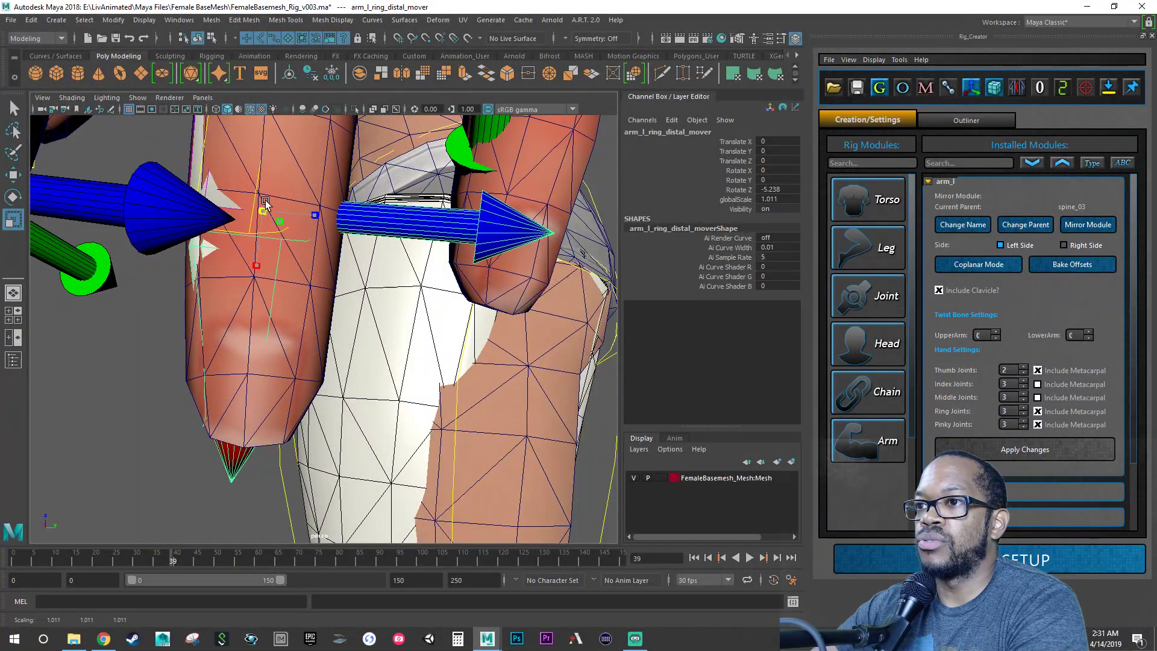
drag(265, 203, 333, 244)
Step: Rotate the ring finger's proximal mover to about -0.67 on Y to align it sideways, and save the scene
click(325, 216)
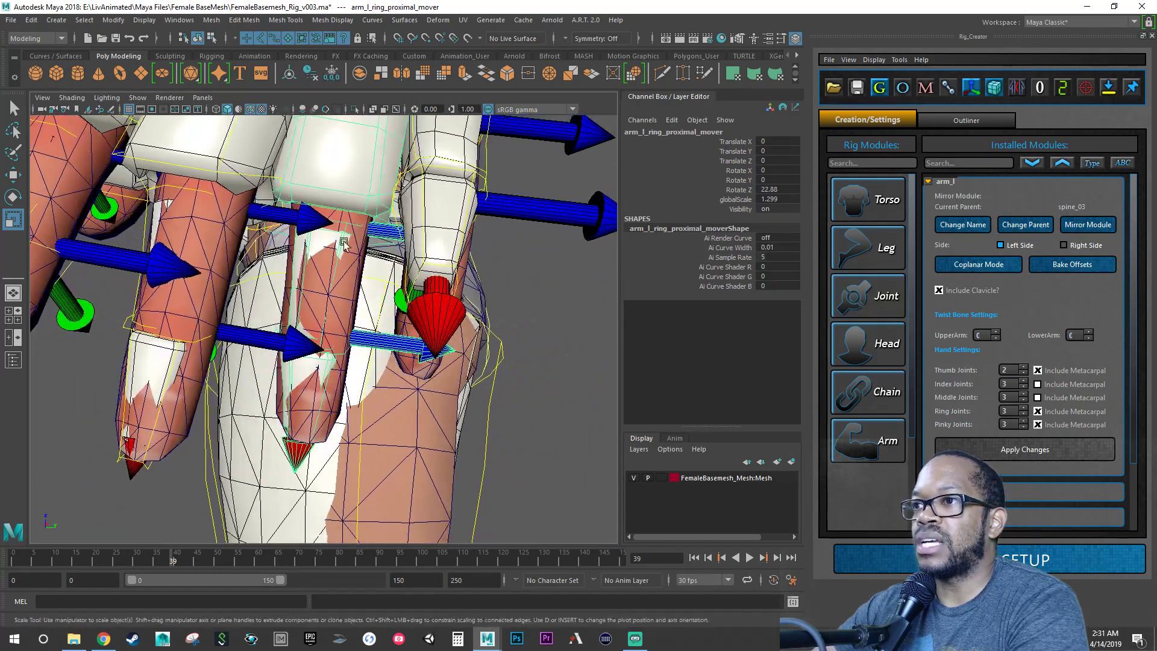
key(e)
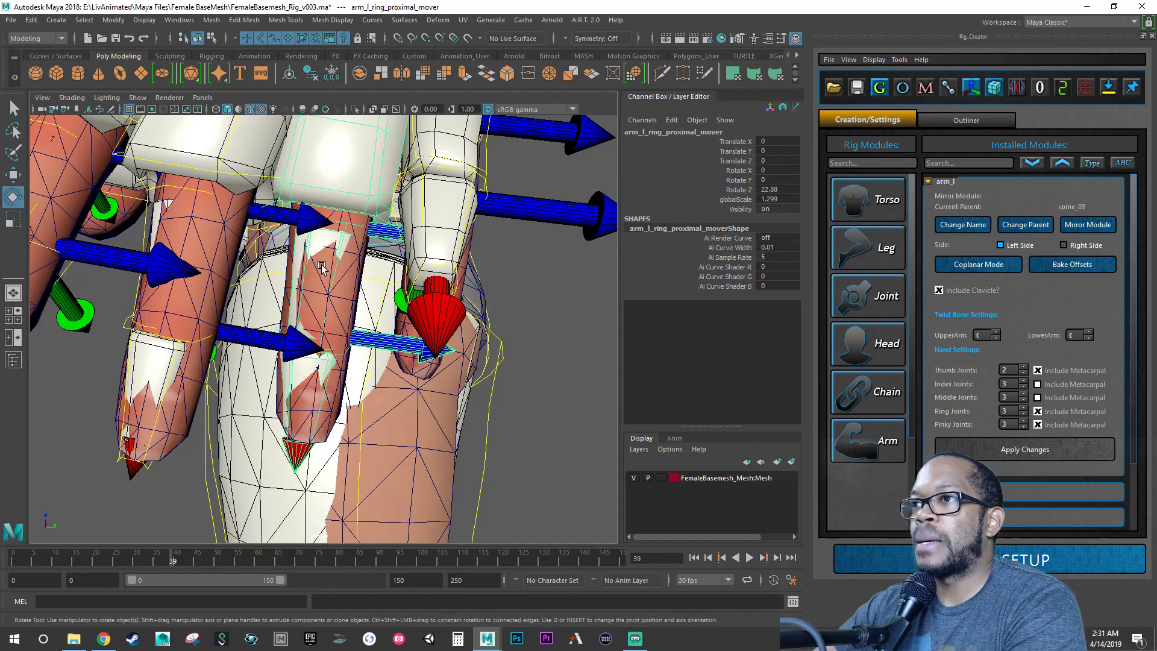
alt+drag(348, 287, 297, 263)
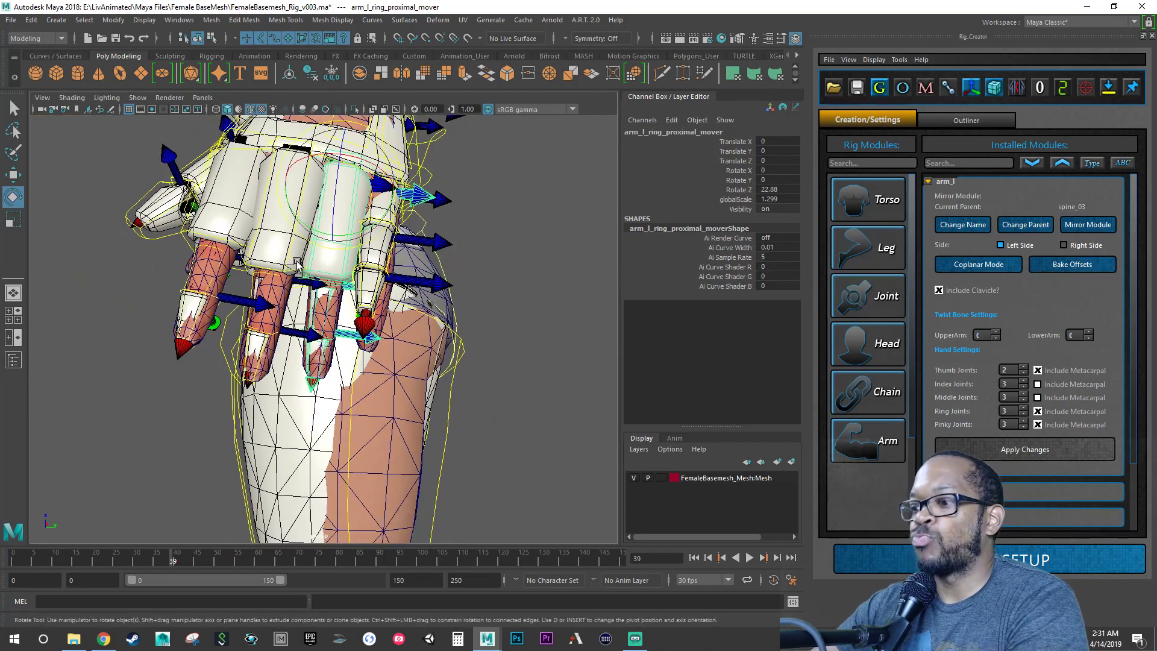
alt+right_drag(346, 241, 425, 265)
drag(367, 123, 367, 123)
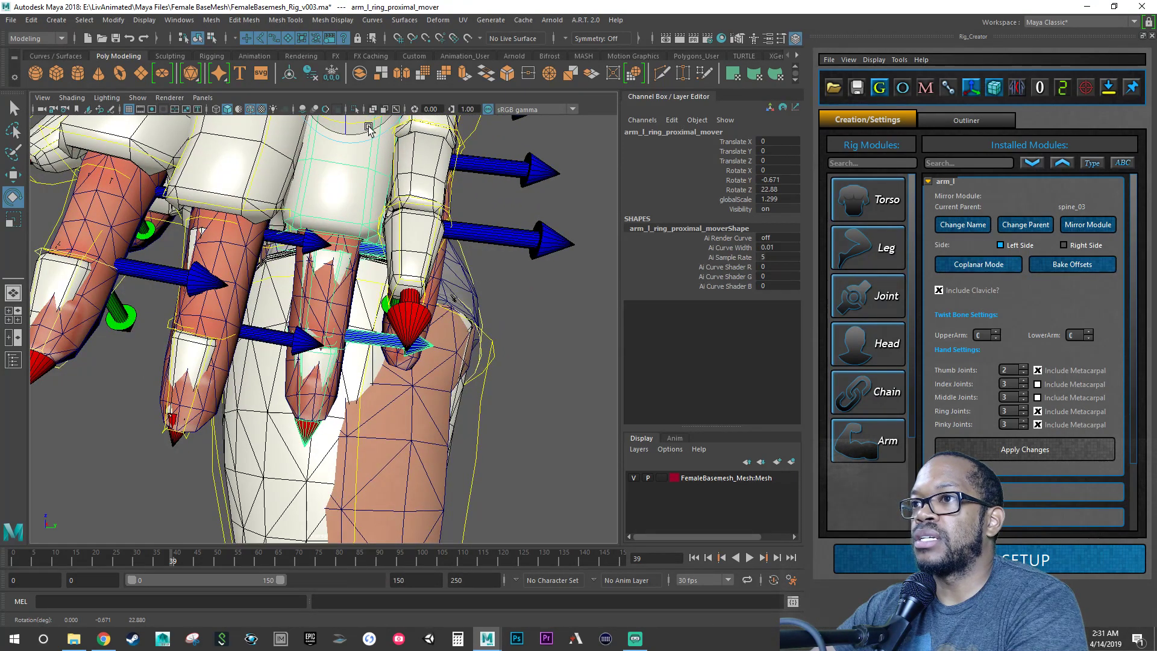
alt+drag(381, 277, 210, 331)
key(q)
key(ctrl+s)
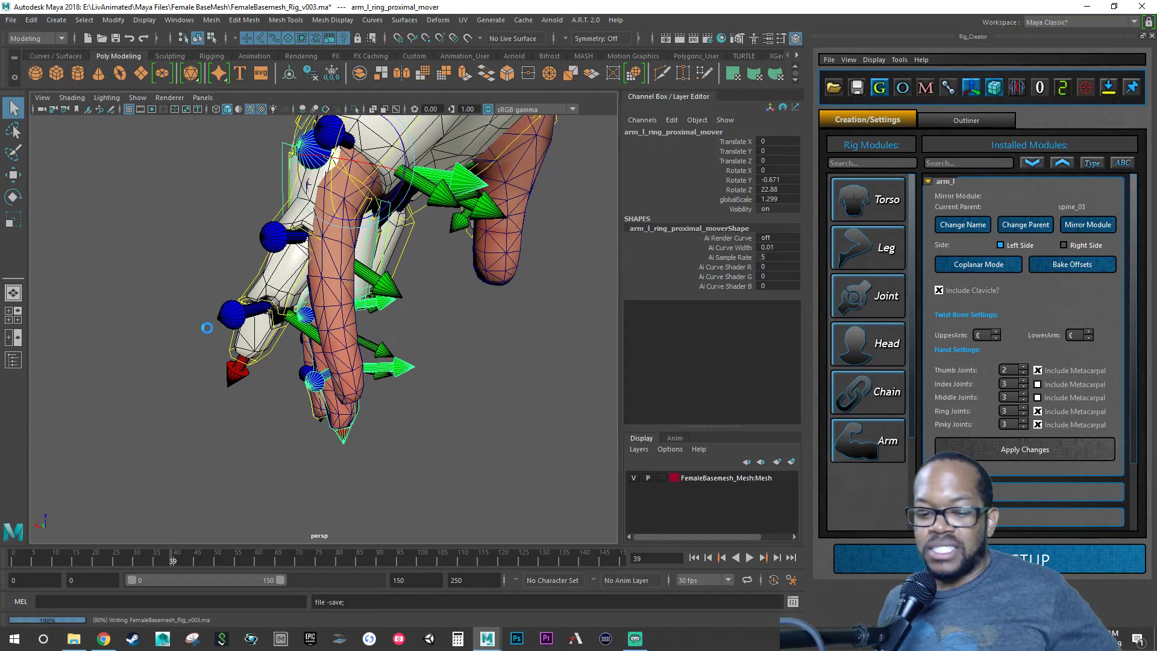
Step: Rotate the pinky's proximal mover to about 23.16 on Z and scale it up to a globalScale of about 1.151
key(e)
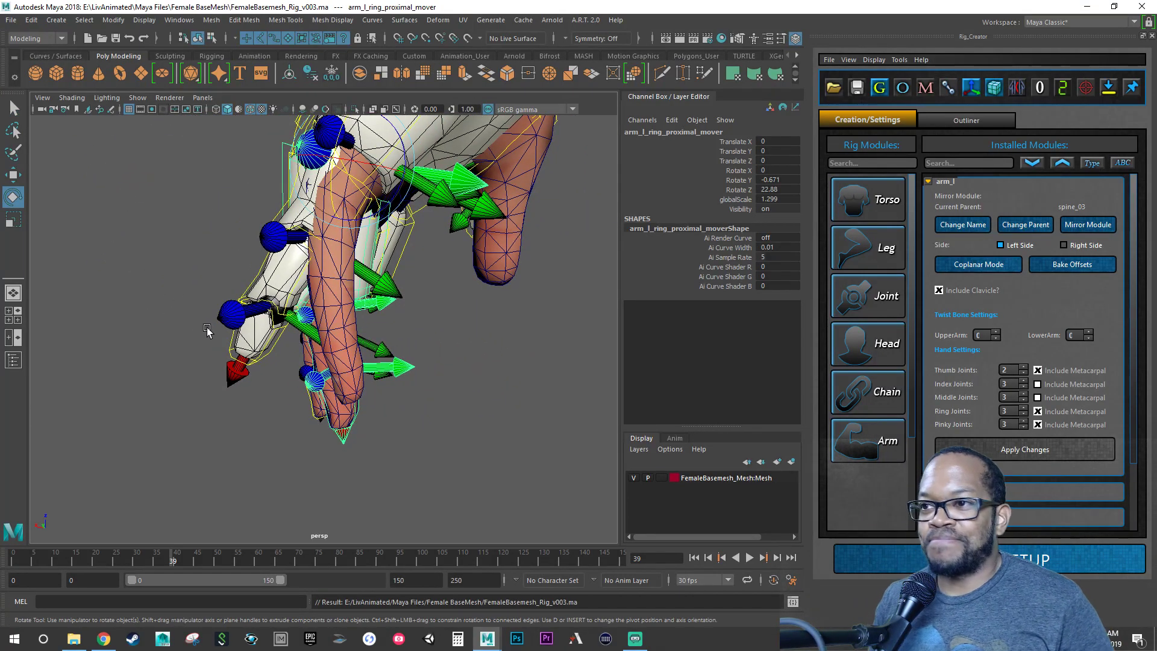
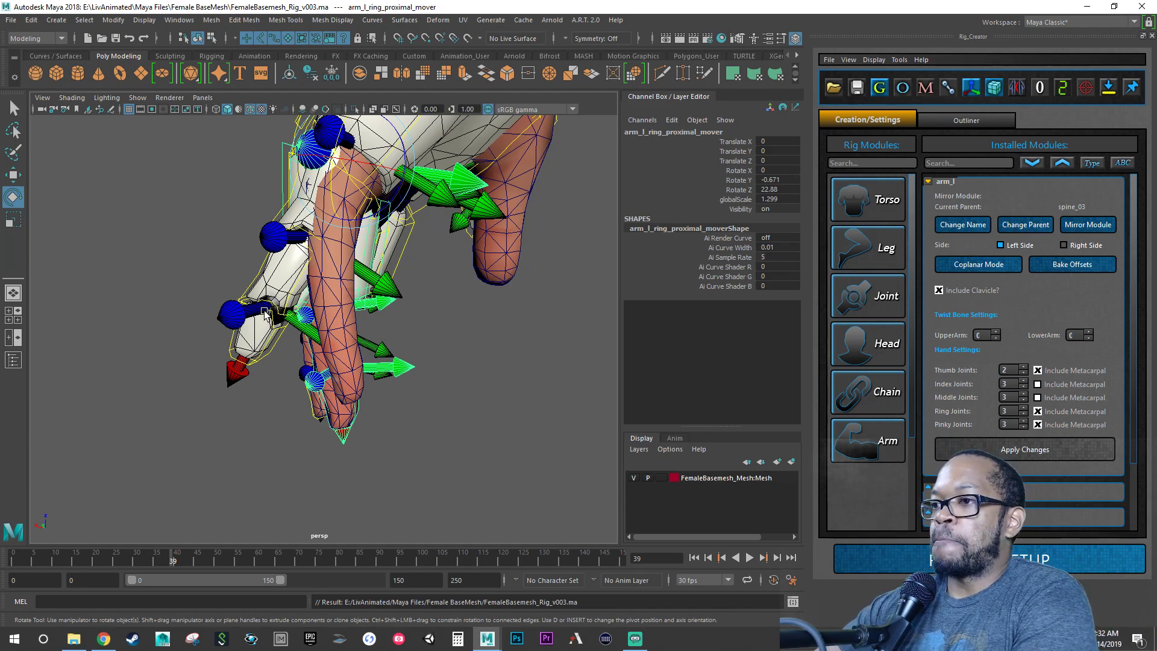
alt+drag(318, 330, 426, 348)
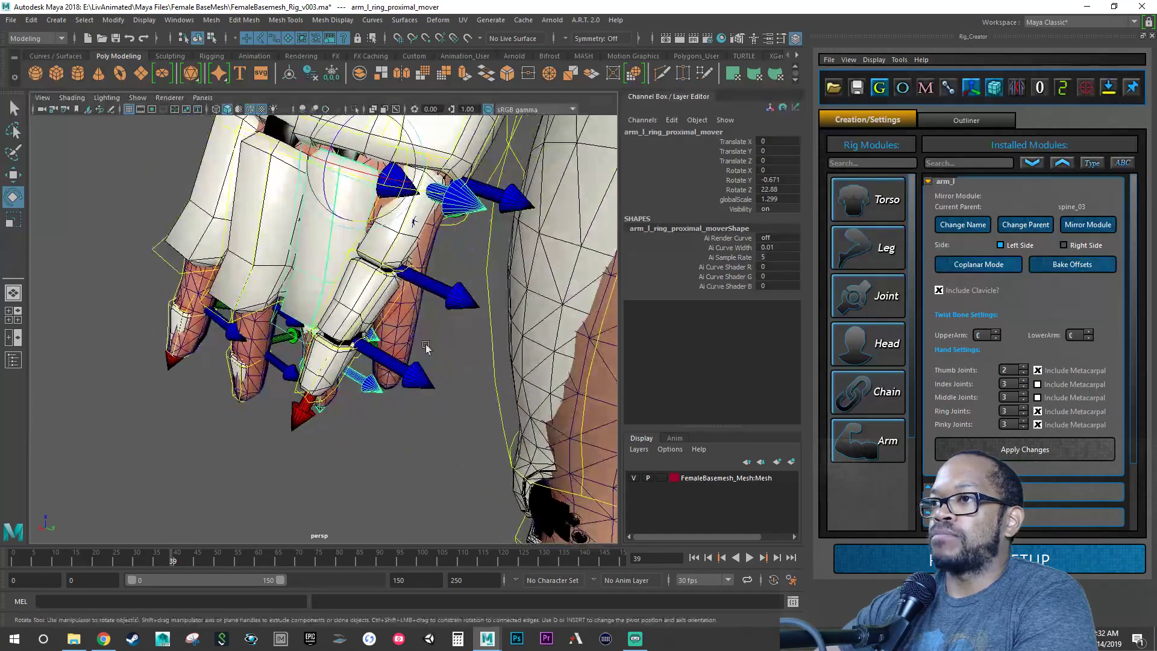
click(394, 243)
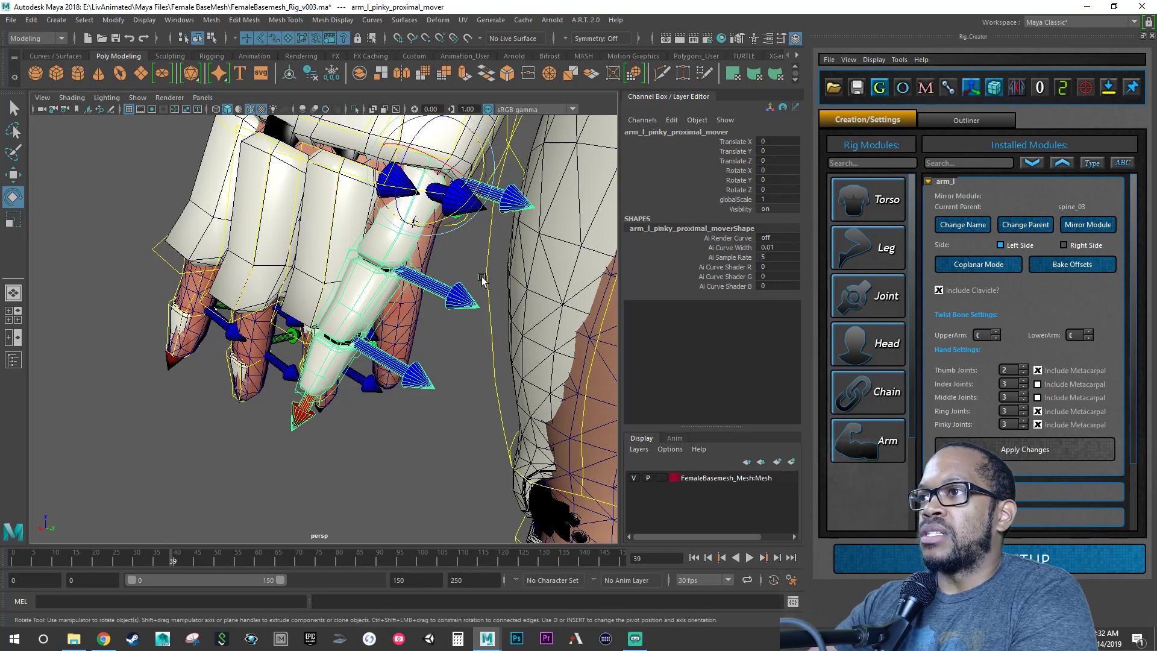
alt+drag(482, 279, 484, 248)
mouse_move(392, 201)
mouse_down()
mouse_move(409, 247)
mouse_move(383, 218)
mouse_up()
key(r)
drag(386, 164, 444, 116)
key(e)
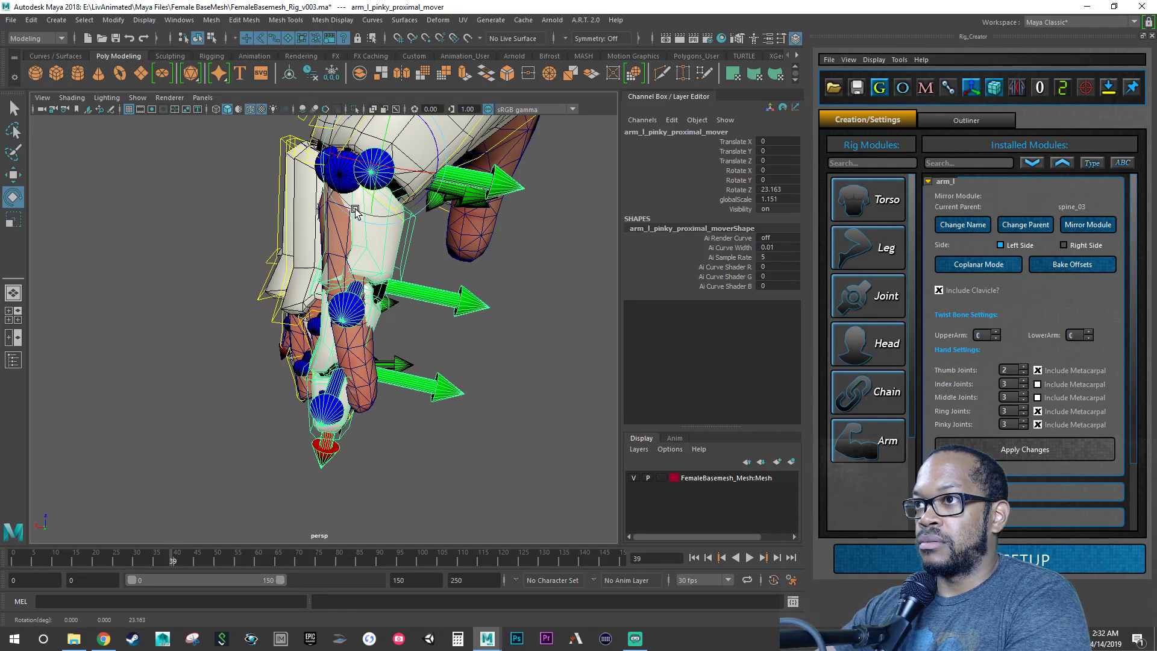
Step: Rotate the pinky's proximal mover to about -3.02 on Y and 20.69 on Z so it follows the mesh's finger
alt+drag(371, 212, 459, 221)
alt+drag(411, 180, 273, 197)
alt+right_drag(274, 197, 486, 243)
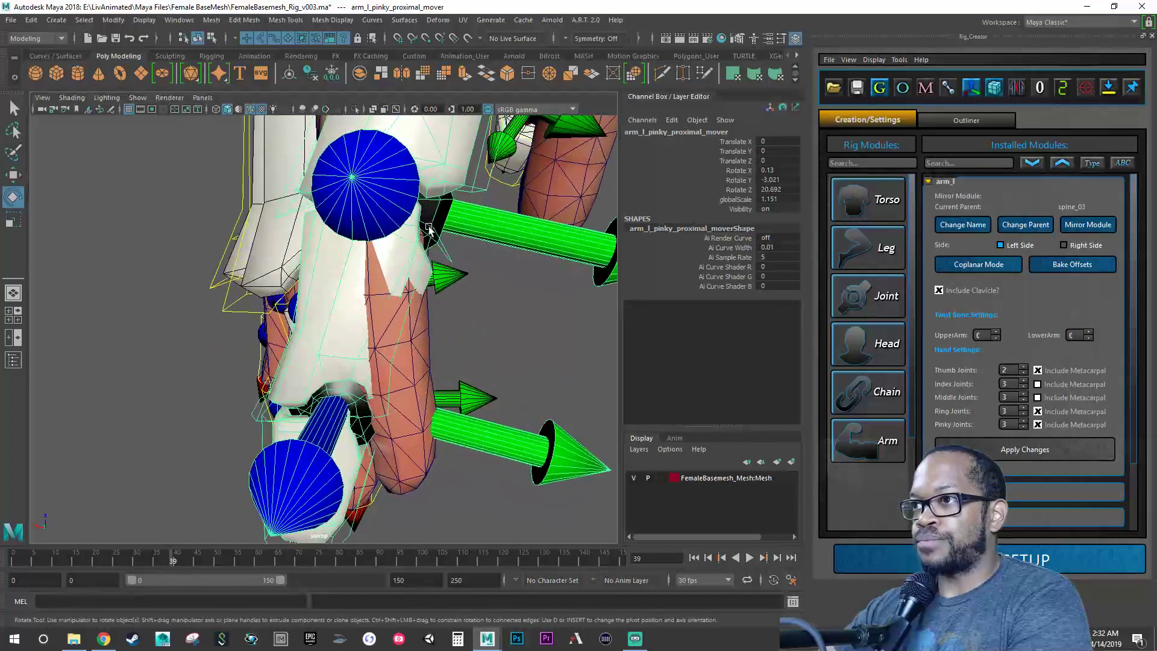
alt+middle_drag(486, 243, 416, 287)
alt+drag(417, 287, 372, 277)
alt+right_drag(372, 278, 217, 284)
alt+drag(343, 258, 338, 263)
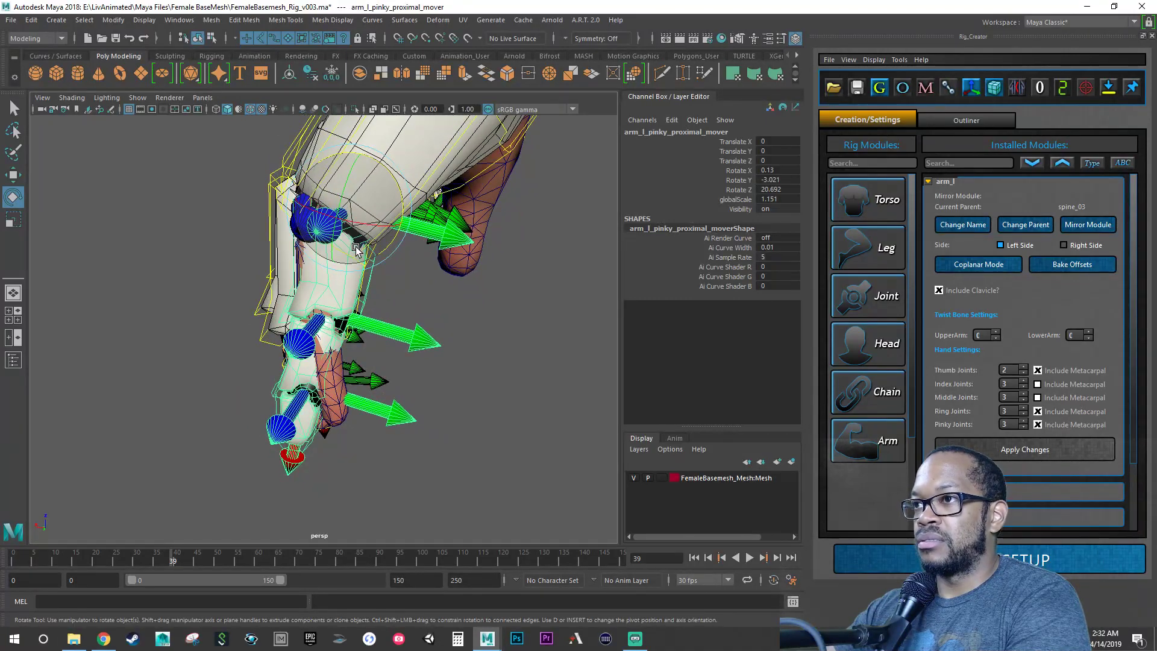
Step: Move the pinky's proximal mover to about 0.105 on X and -0.277 on Y, and rotate it to about 24.61 on Z
key(w)
drag(392, 224, 388, 224)
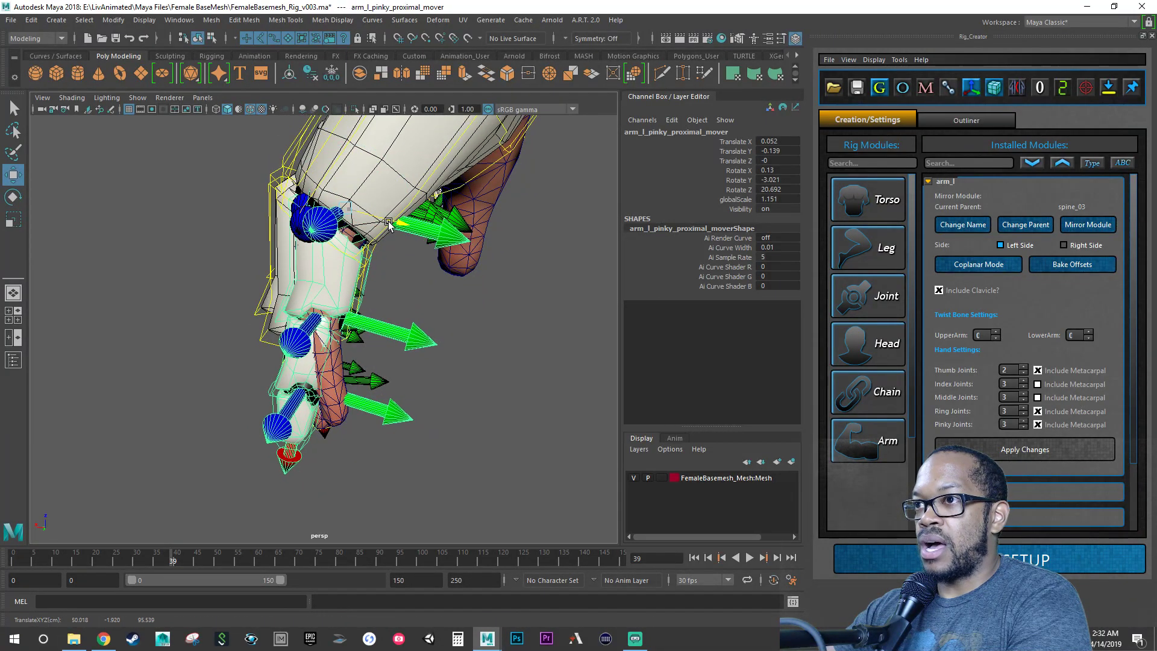
key(e)
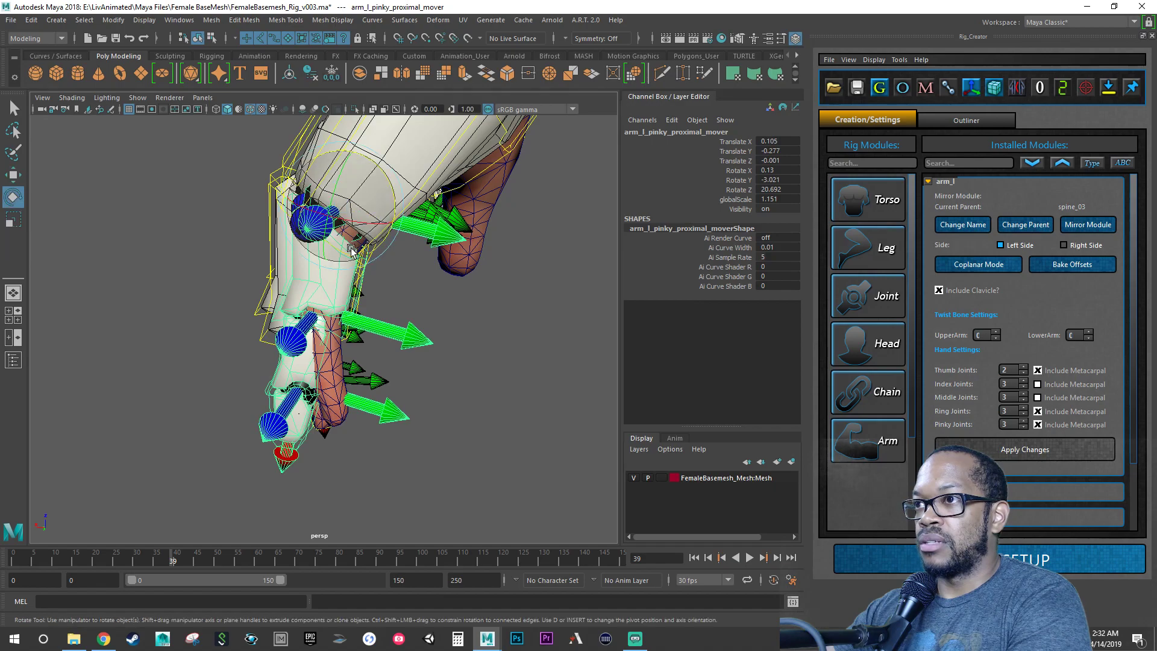
drag(376, 252, 379, 247)
alt+right_drag(375, 252, 461, 346)
alt+drag(461, 347, 368, 314)
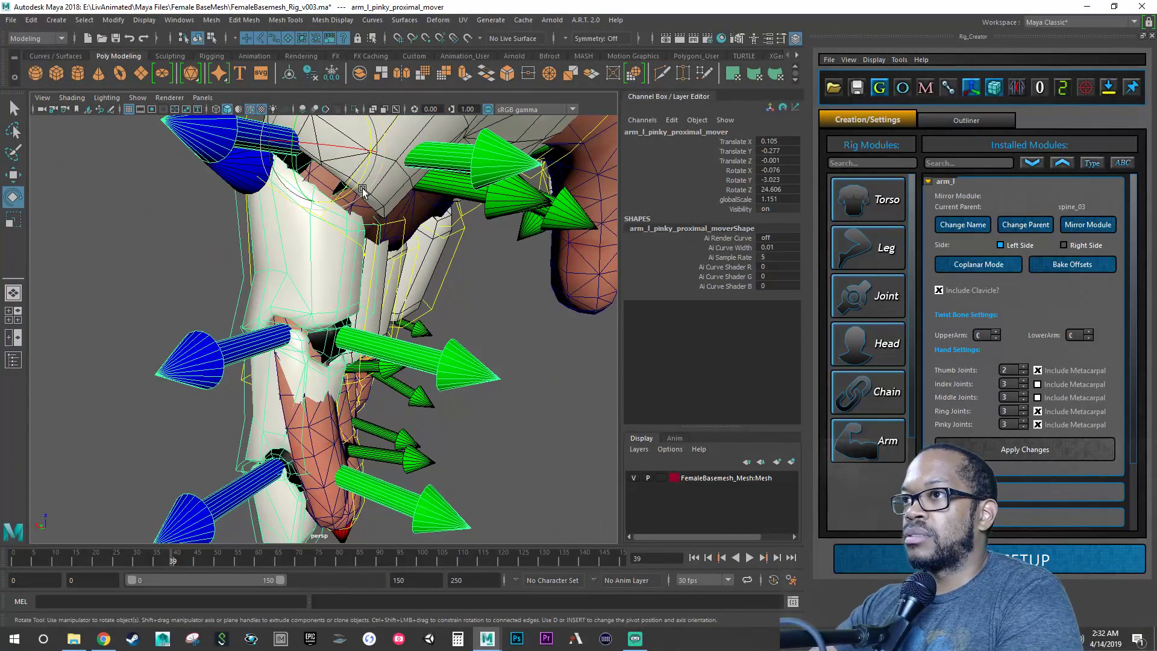
Step: Undo a trial Z rotation of the pinky's proximal mover and scale the mover up to a globalScale of about 1.232
alt+drag(356, 207, 316, 182)
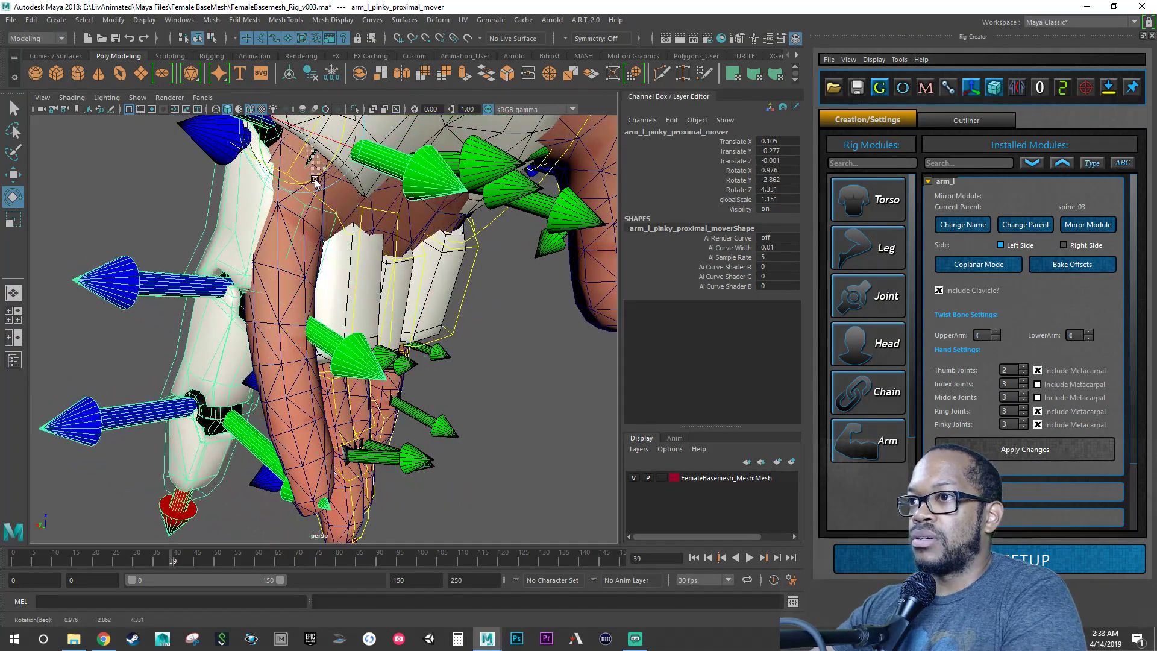
key(ctrl+z)
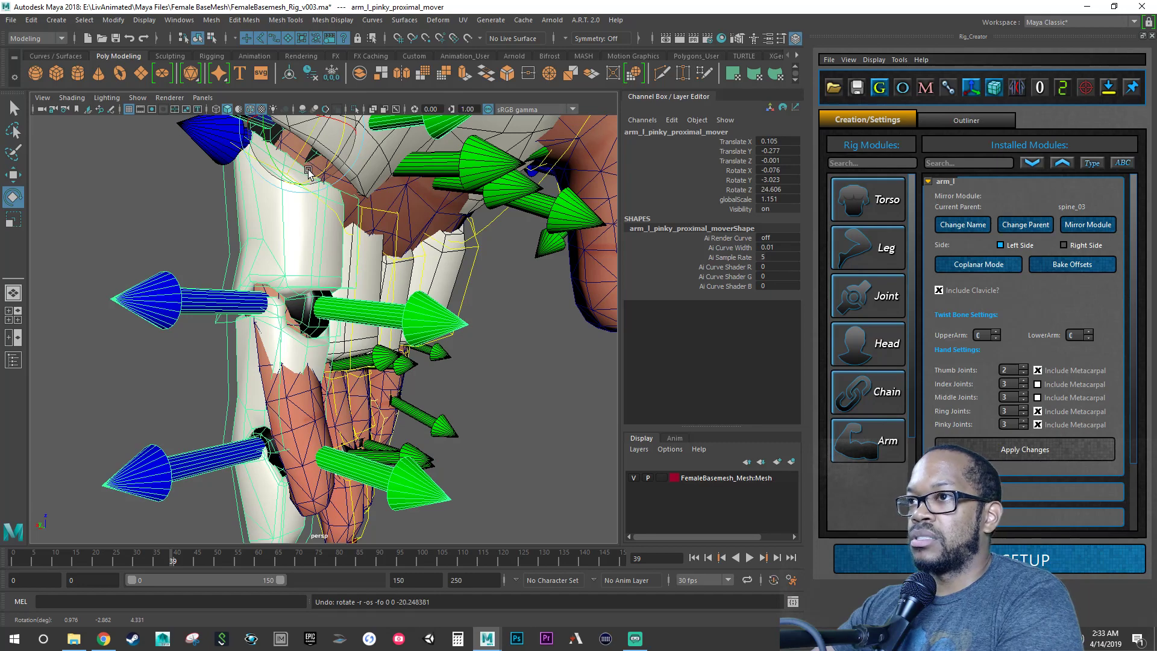
key(r)
click(304, 132)
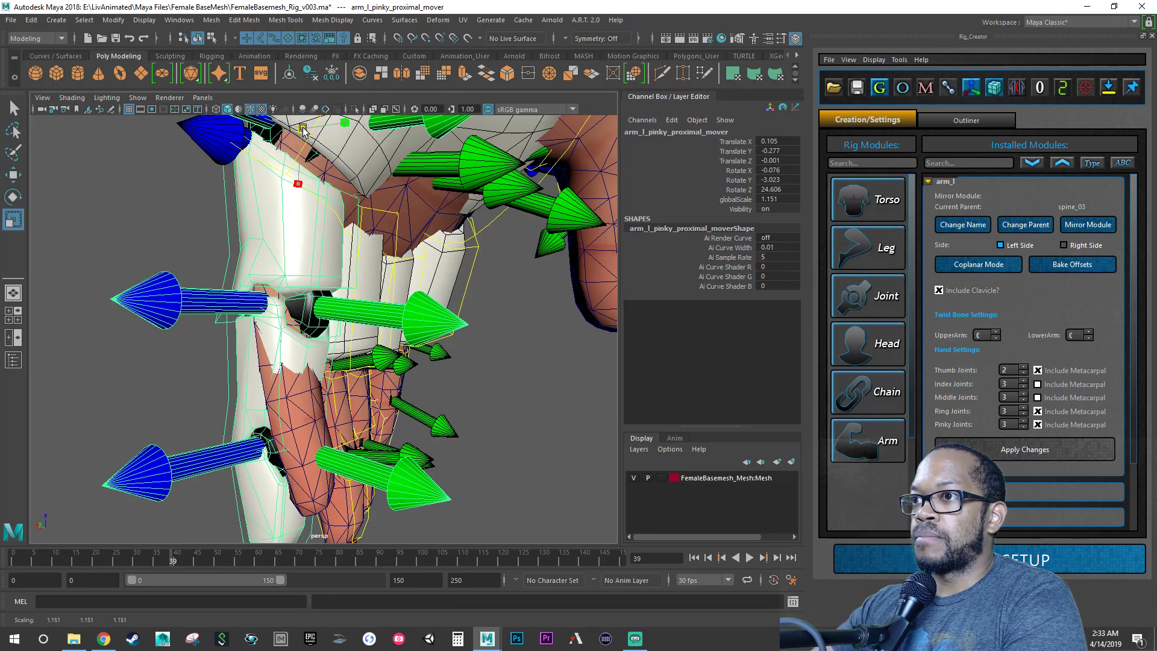
drag(304, 131, 343, 97)
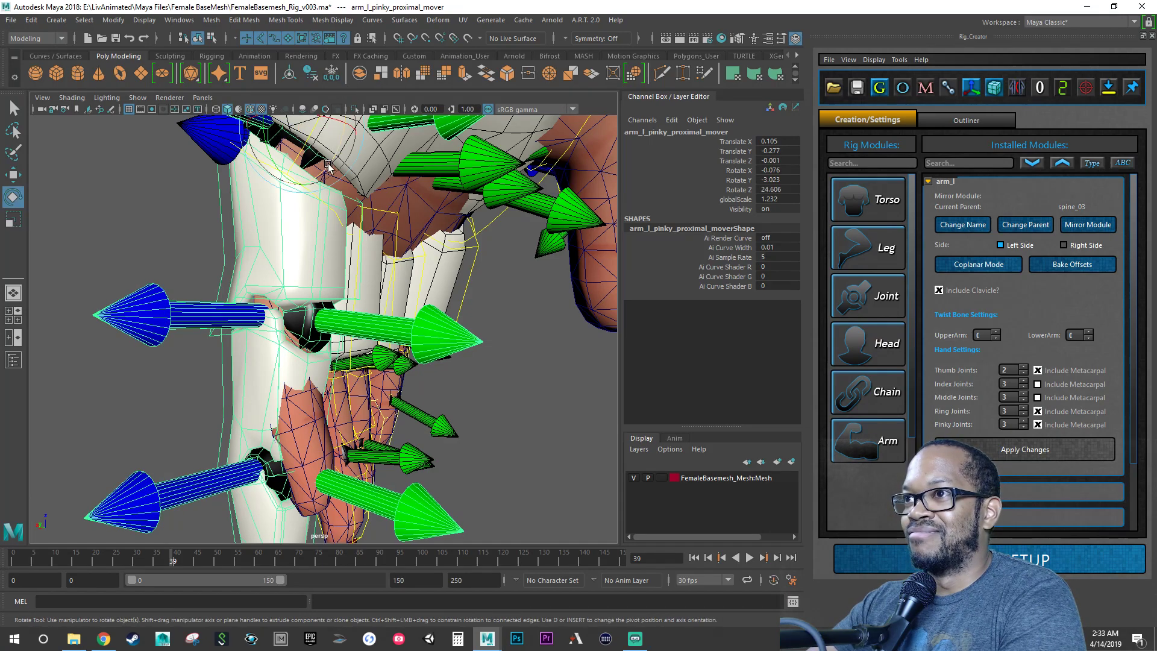
Step: Fine-tune the pinky's proximal mover to a rotation of about 23.43 on Z
drag(319, 162, 326, 171)
key(ctrl+z)
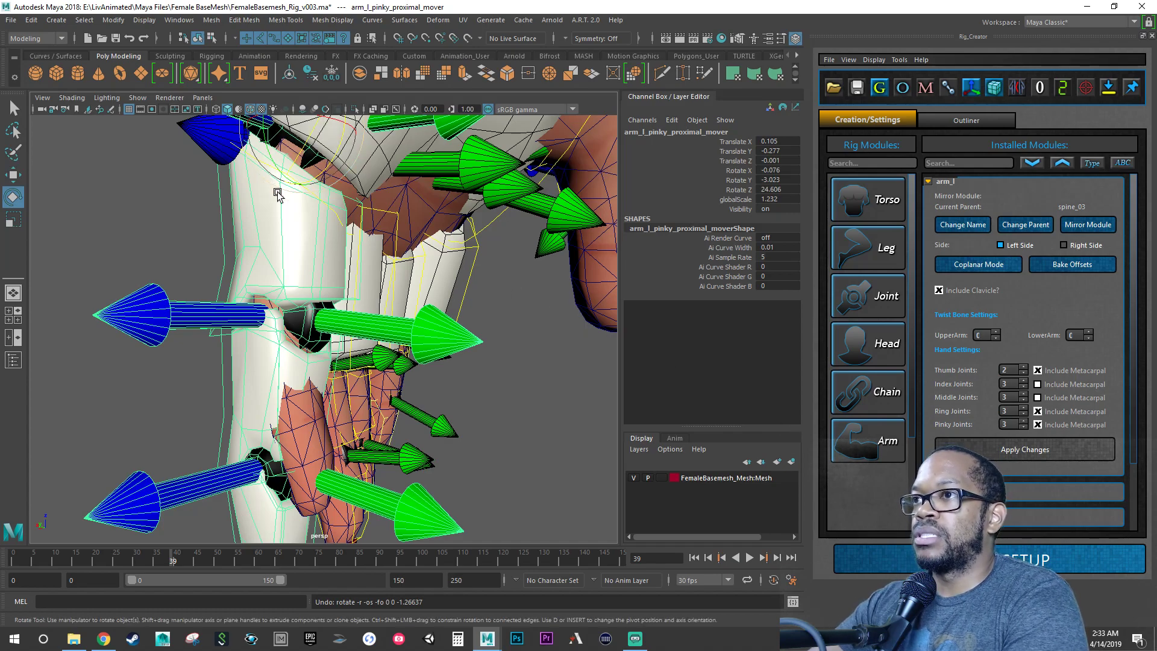
alt+drag(318, 209, 351, 179)
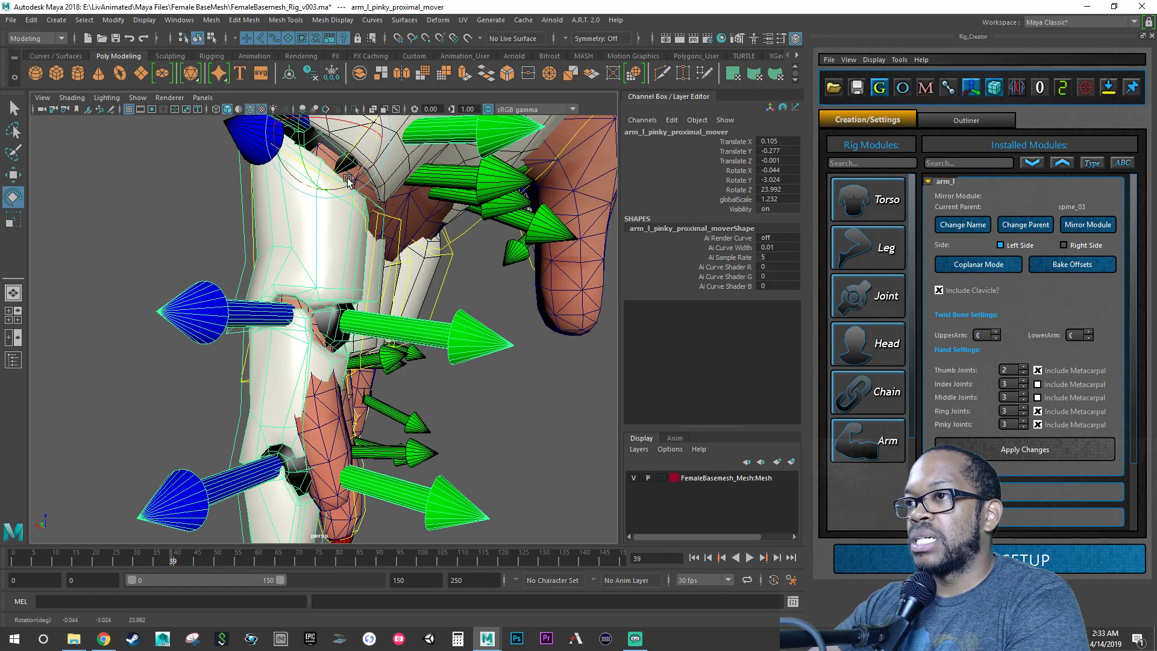
alt+drag(347, 181, 391, 196)
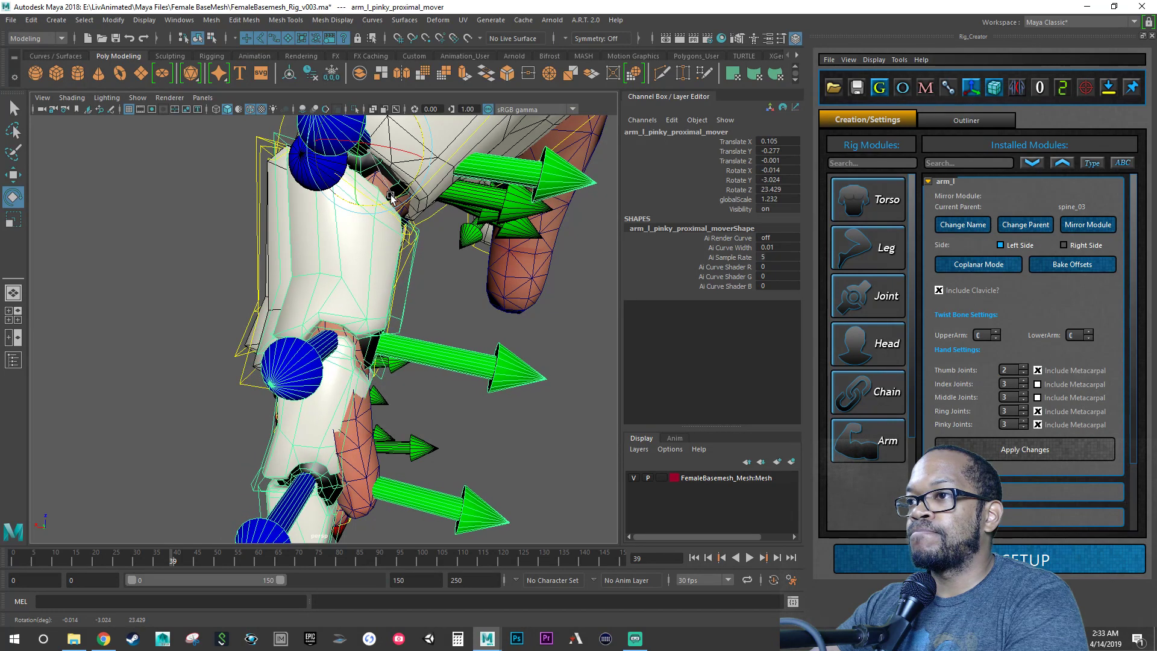
Step: Rotate the pinky's middle mover to about 16.76 on Z and scale it down to a globalScale of about 0.703
alt+drag(341, 353, 289, 433)
click(254, 438)
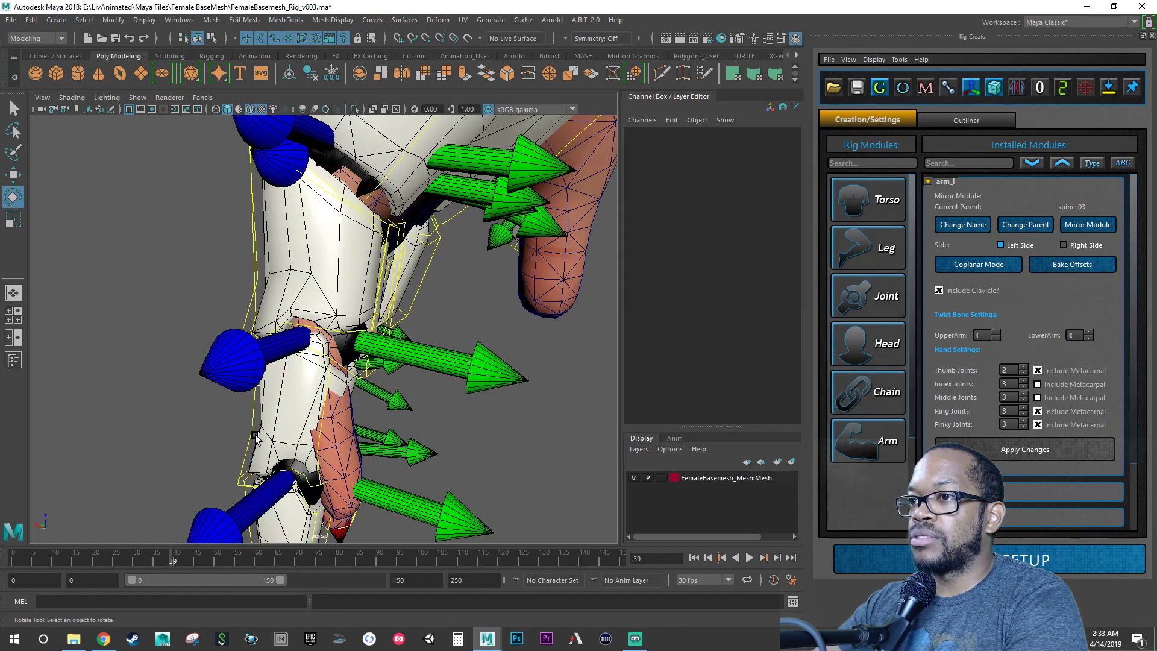
click(281, 419)
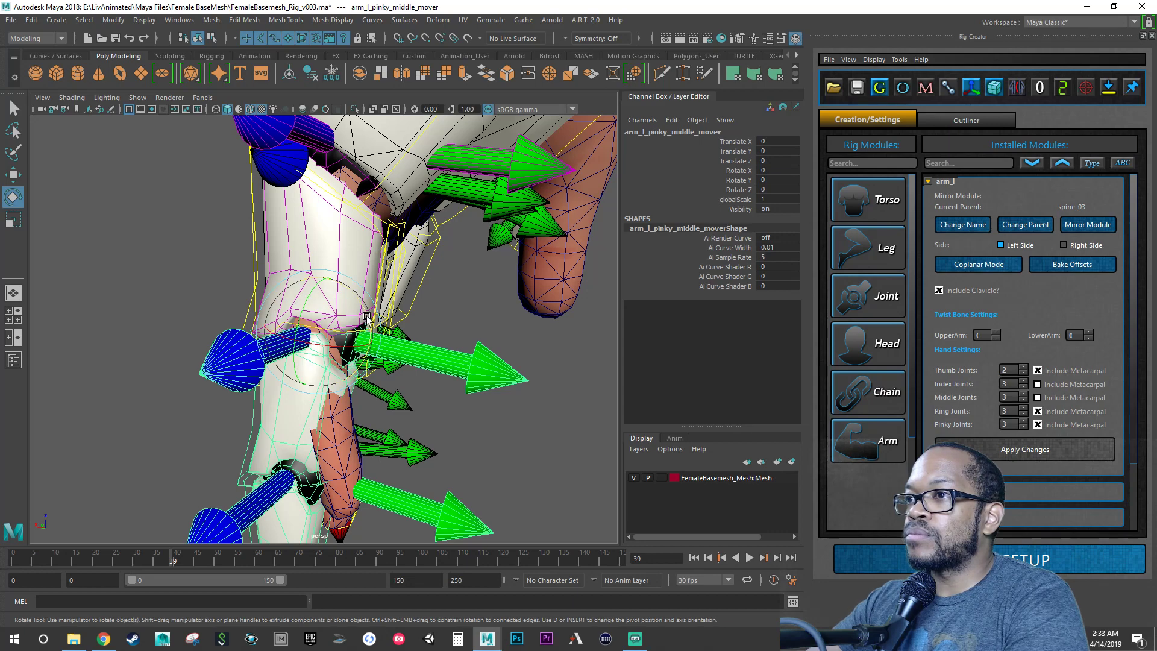
drag(363, 313, 189, 499)
key(r)
alt+drag(286, 520, 395, 454)
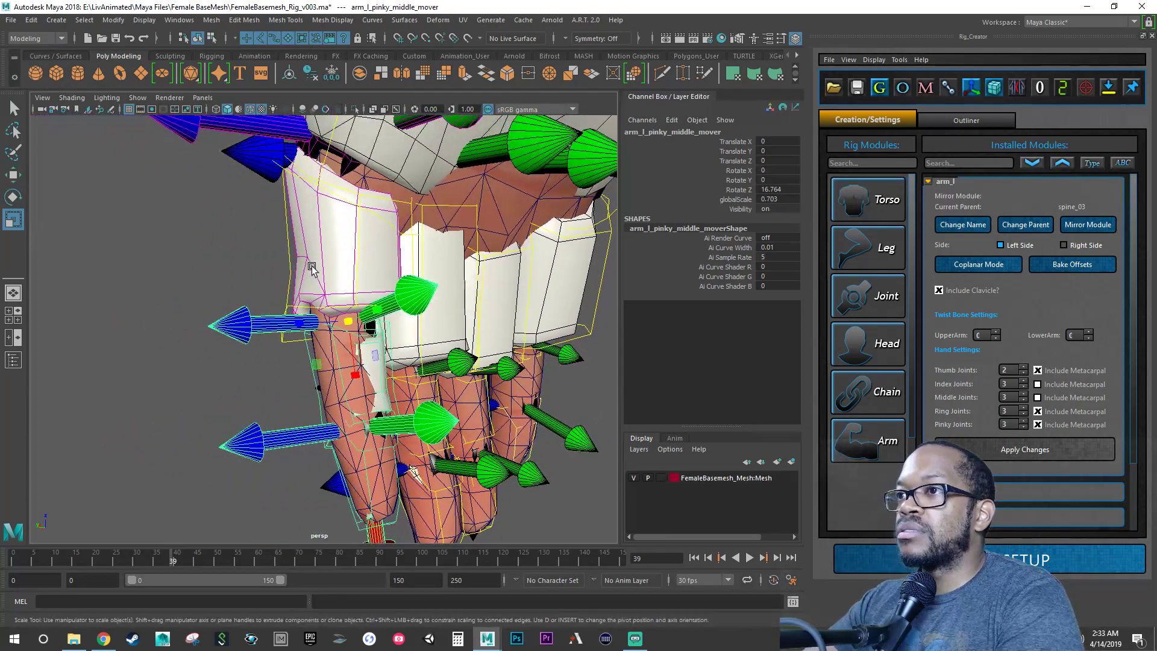
Step: Scale the pinky's proximal mover up to a globalScale of about 1.351 to lengthen the first finger segment
click(295, 250)
key(e)
click(286, 231)
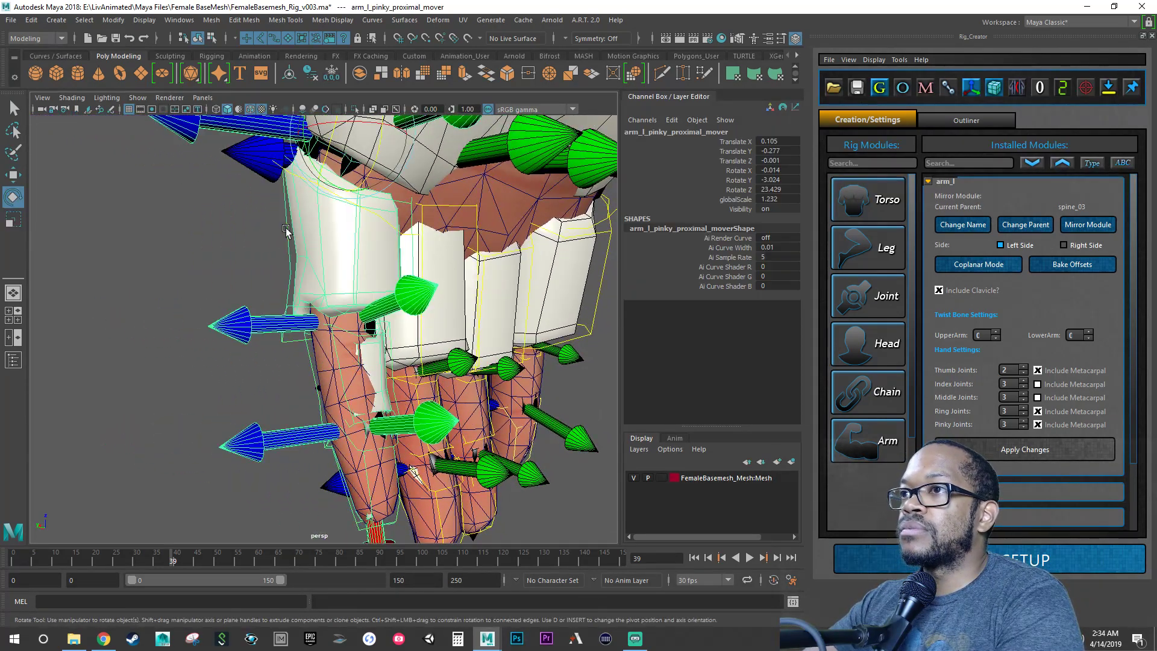
key(r)
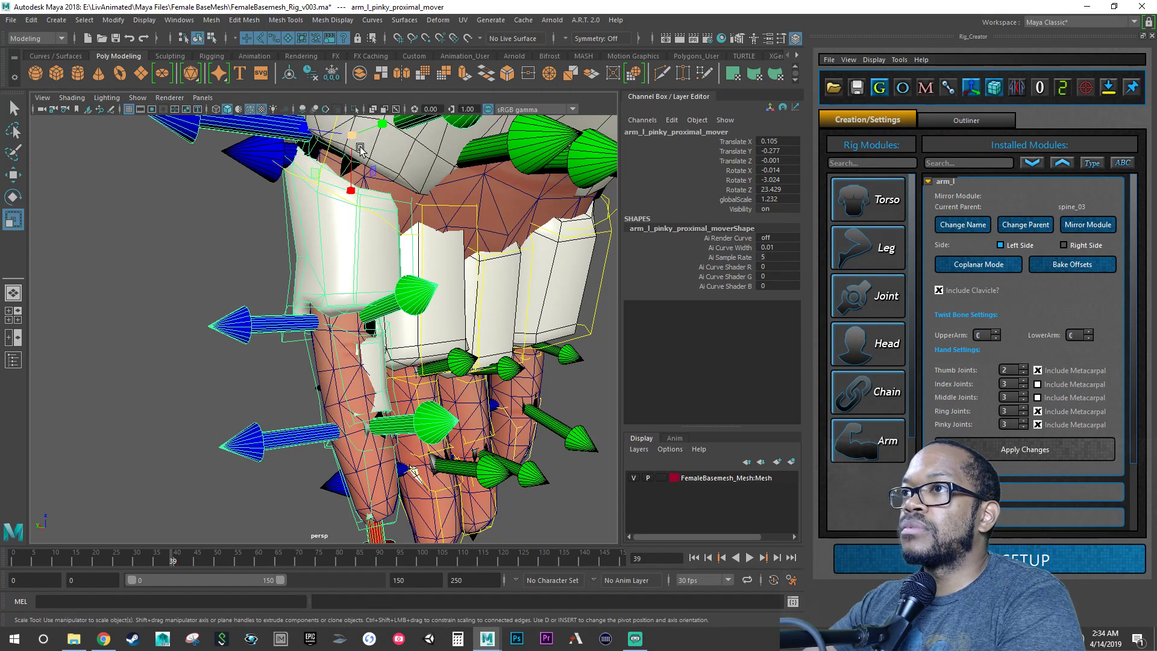
drag(353, 137, 408, 113)
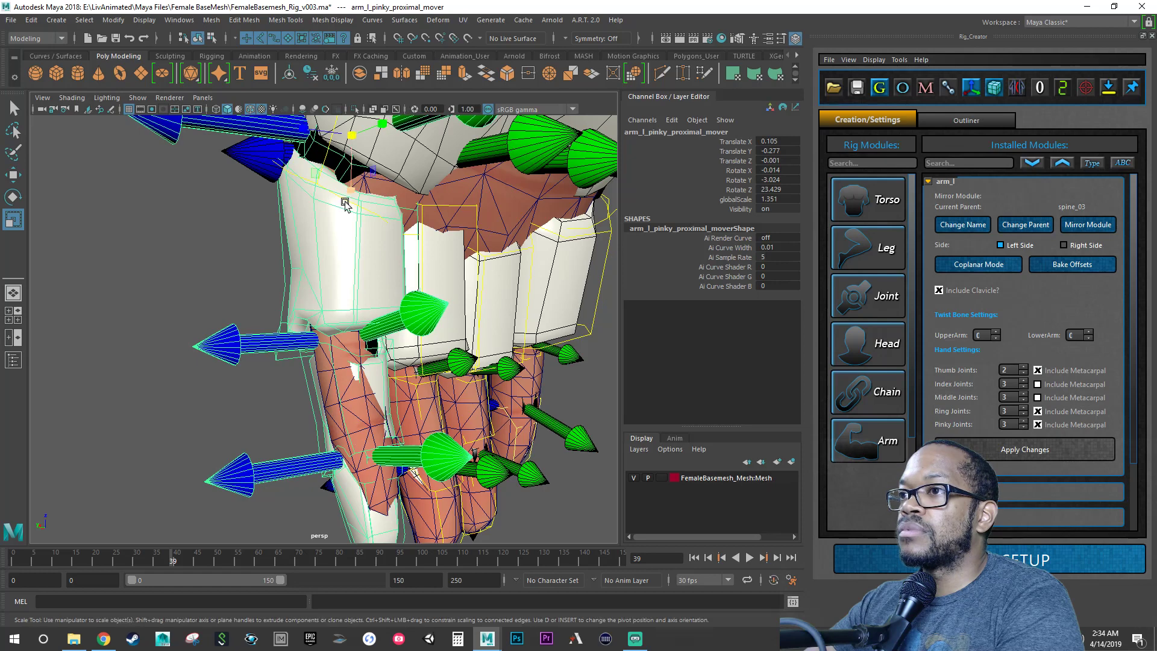
Step: Scale the pinky's middle mover down to a globalScale of about 0.579 so it fits inside the mesh's finger
click(337, 341)
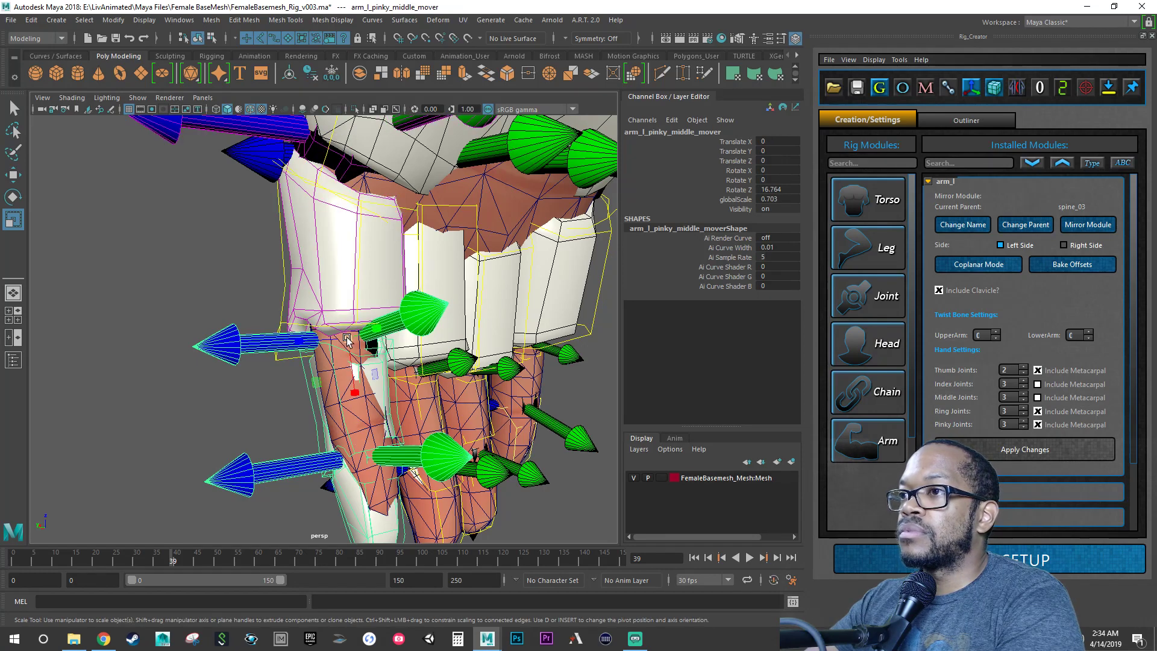
drag(347, 339, 339, 360)
drag(314, 435, 285, 487)
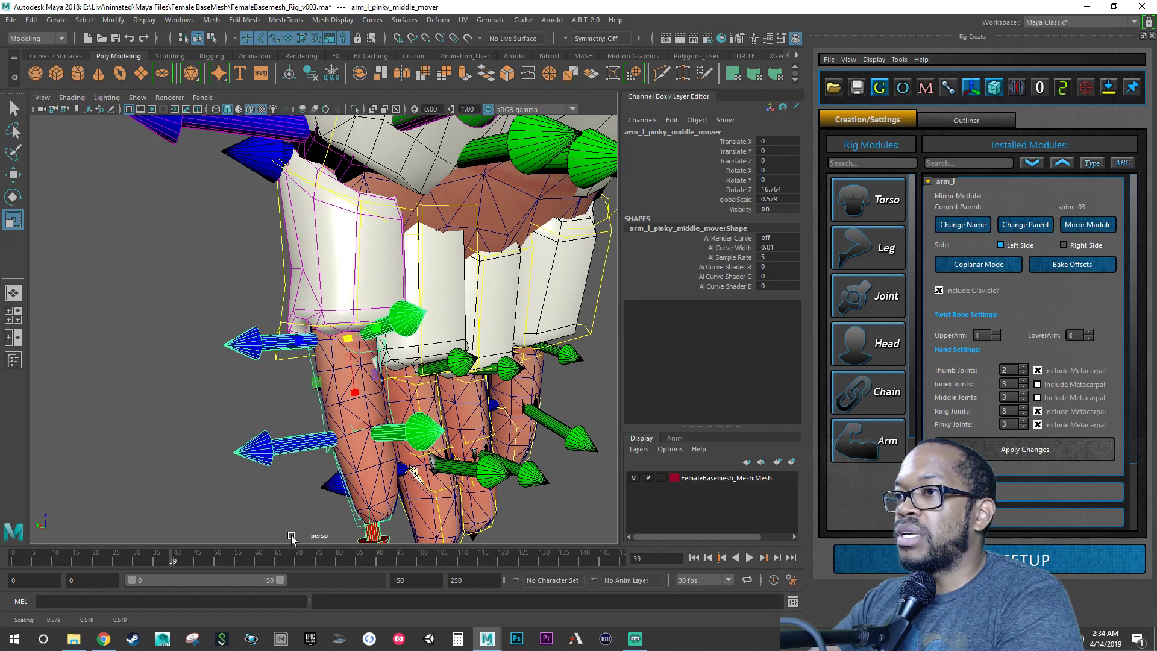
Step: Reduce the globalScale of the pinky's proximal mover to about 1.288 to match the mesh's knuckle position
scroll(387, 343, up, 5)
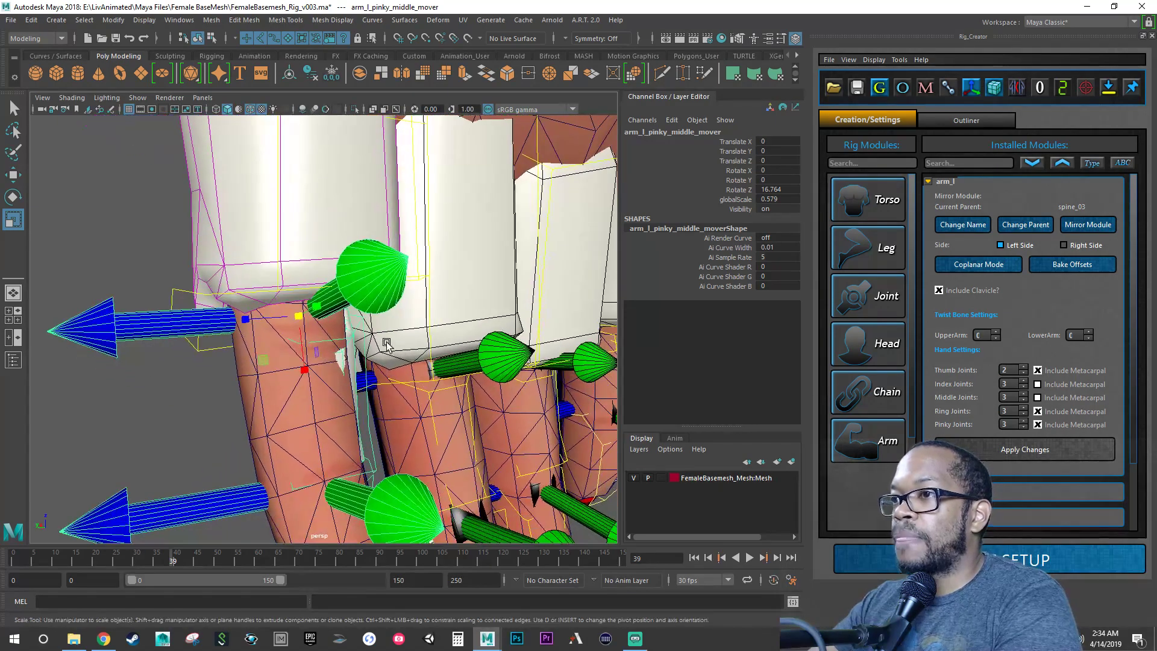
alt+drag(295, 368, 479, 281)
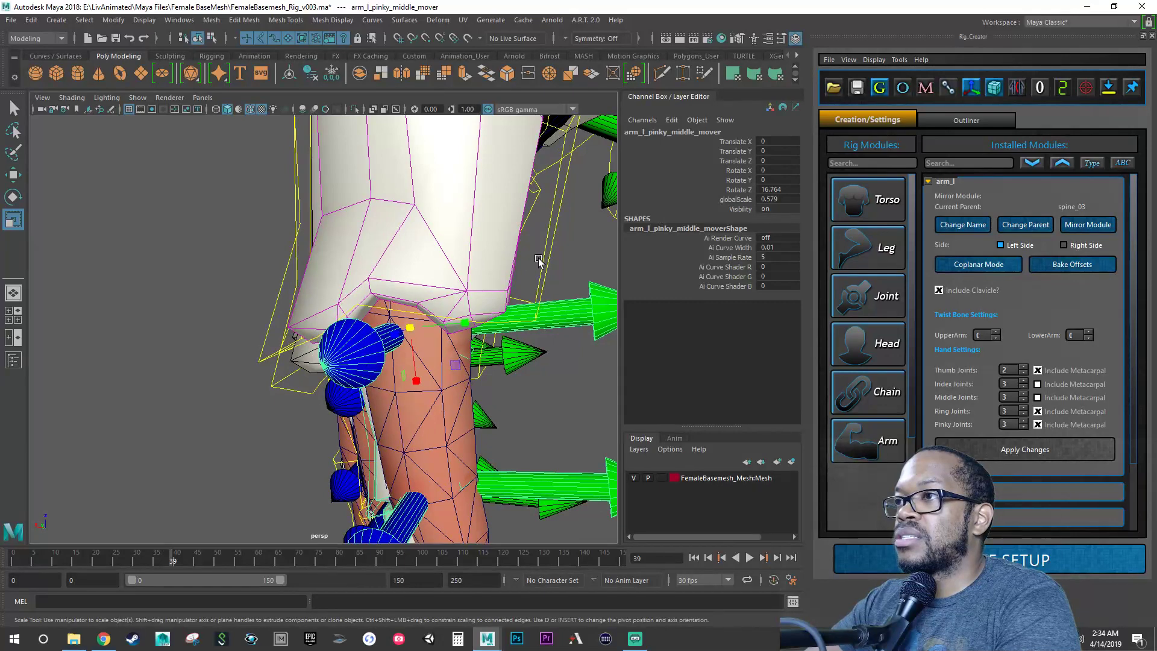
key(Up)
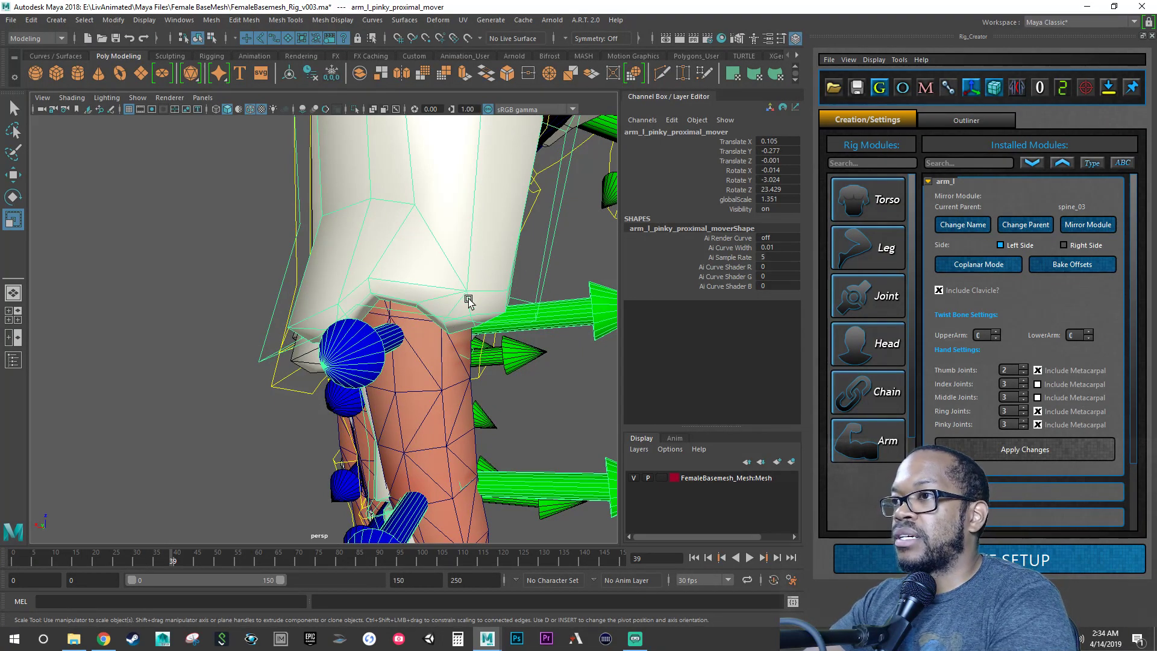
alt+drag(527, 302, 401, 247)
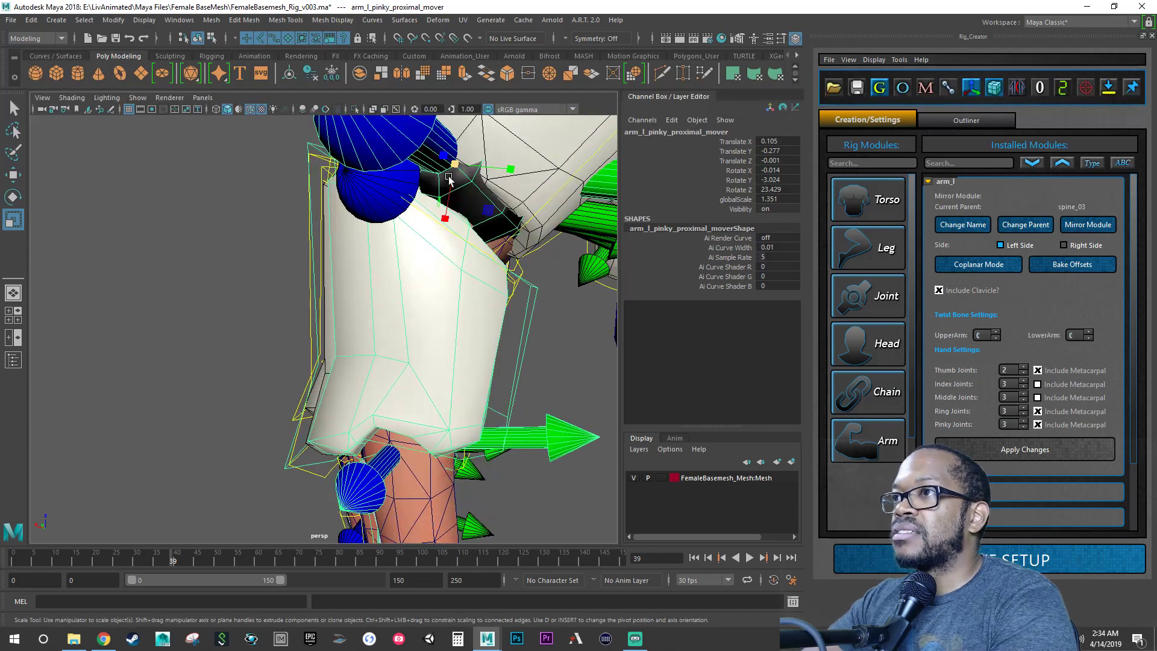
drag(456, 165, 419, 223)
Step: Examine the fit of the pinky's movers against the mesh's finger from the front, side and back
alt+drag(429, 367, 460, 389)
alt+middle_drag(460, 389, 435, 237)
alt+drag(435, 236, 254, 269)
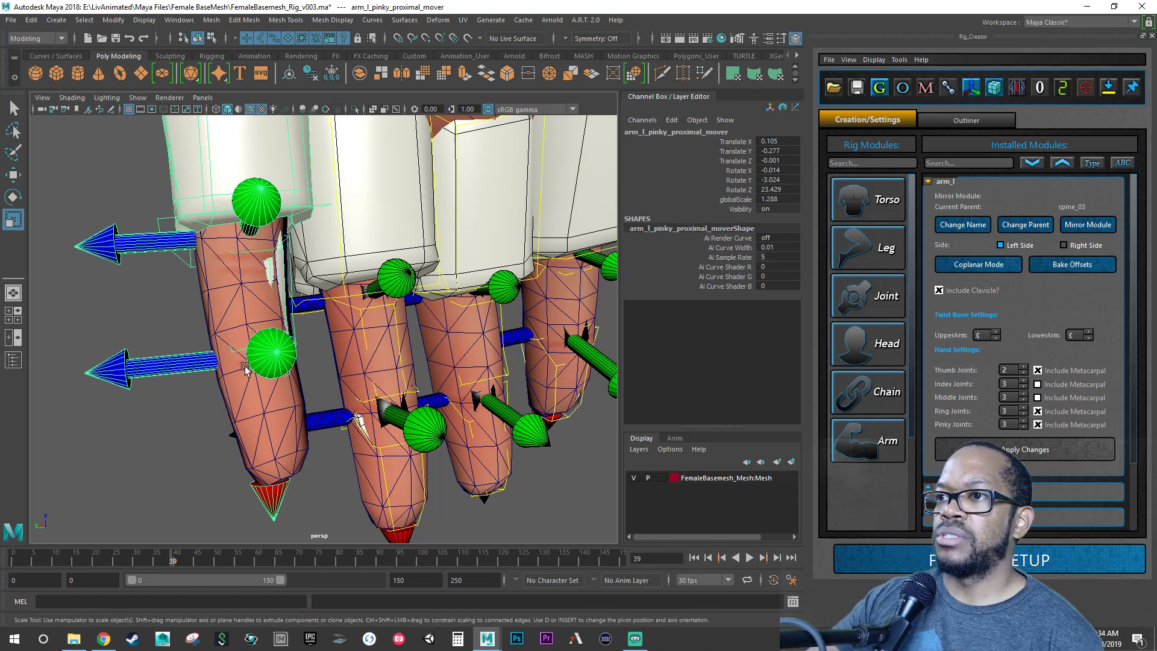
alt+drag(249, 365, 268, 366)
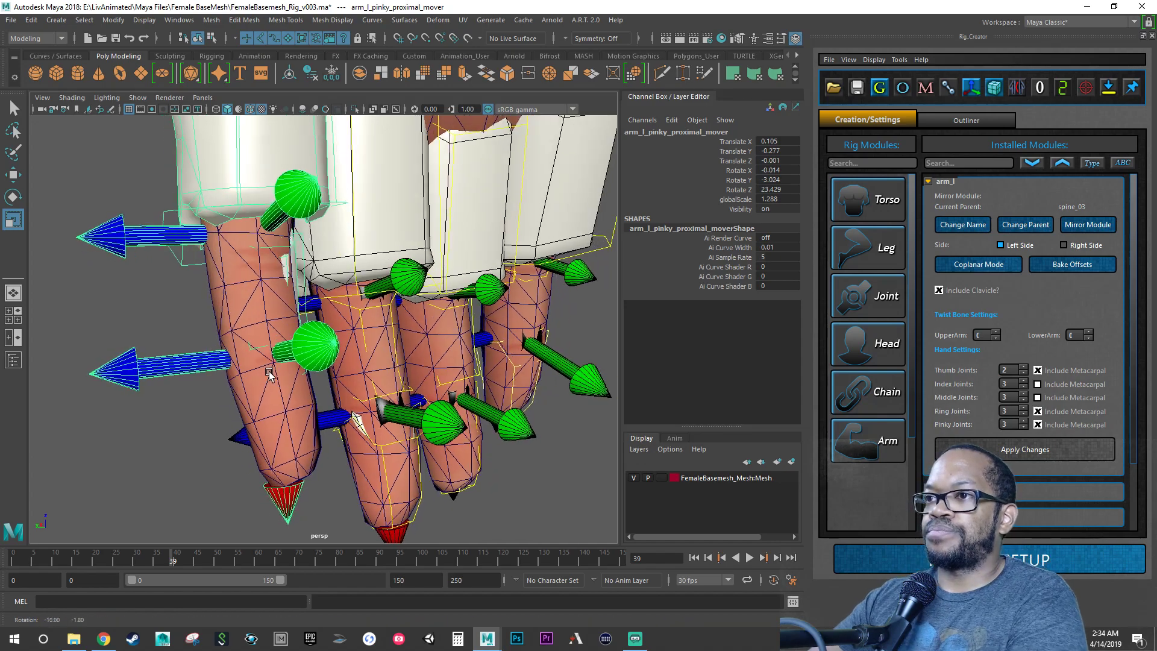
alt+right_drag(269, 367, 402, 358)
alt+drag(188, 433, 204, 424)
alt+right_drag(204, 424, 204, 390)
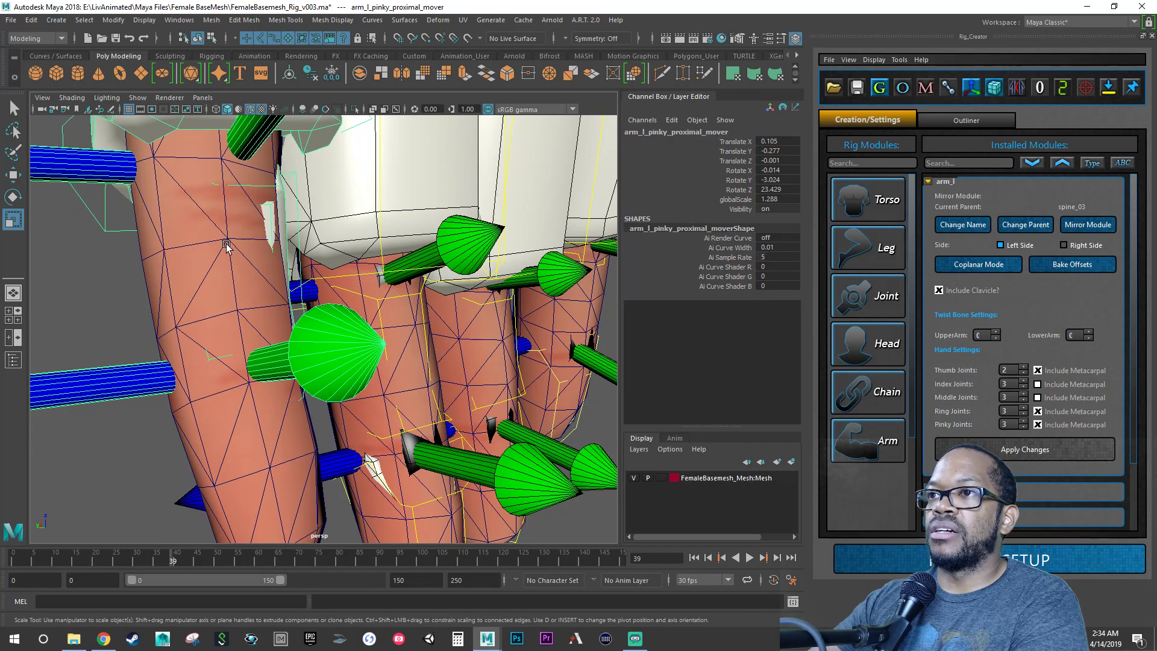
alt+drag(219, 247, 361, 229)
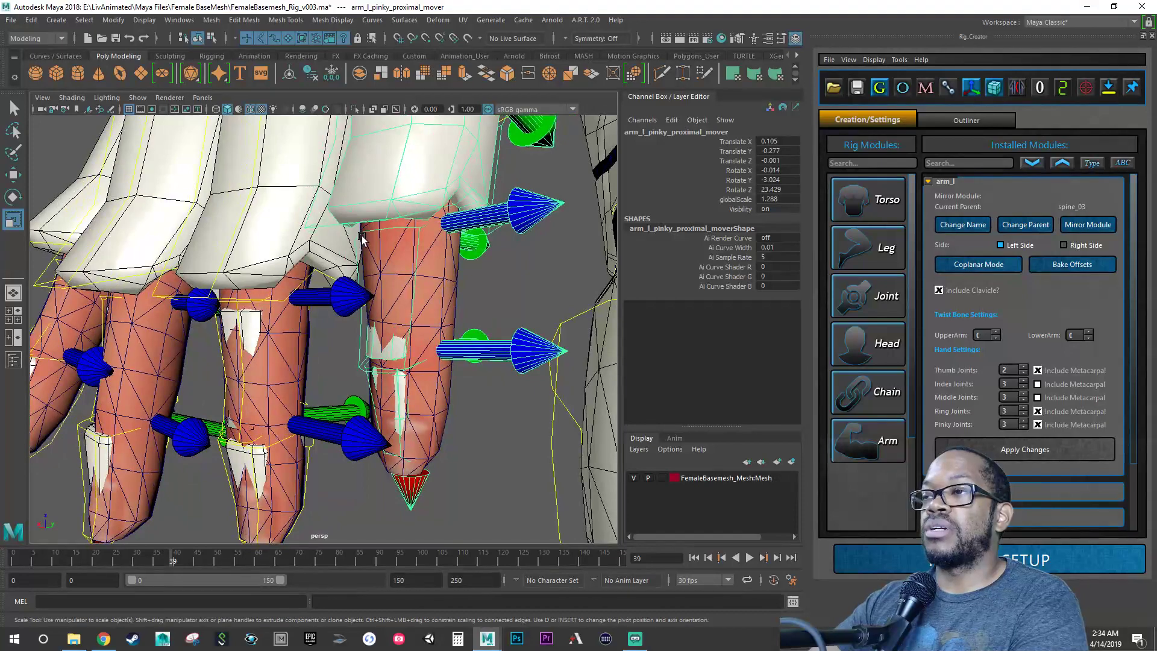
scroll(438, 129, down, 2)
alt+middle_drag(403, 203, 382, 305)
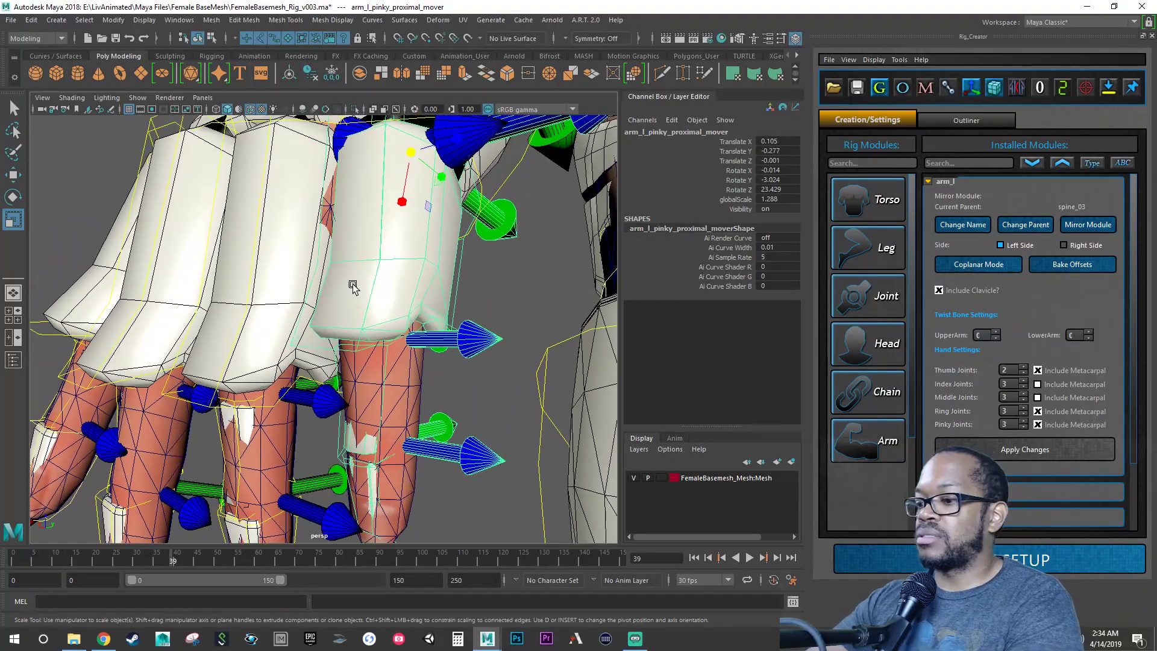
Step: Try rotating the pinky's proximal mover about its Z axis, and undo that rotation
key(e)
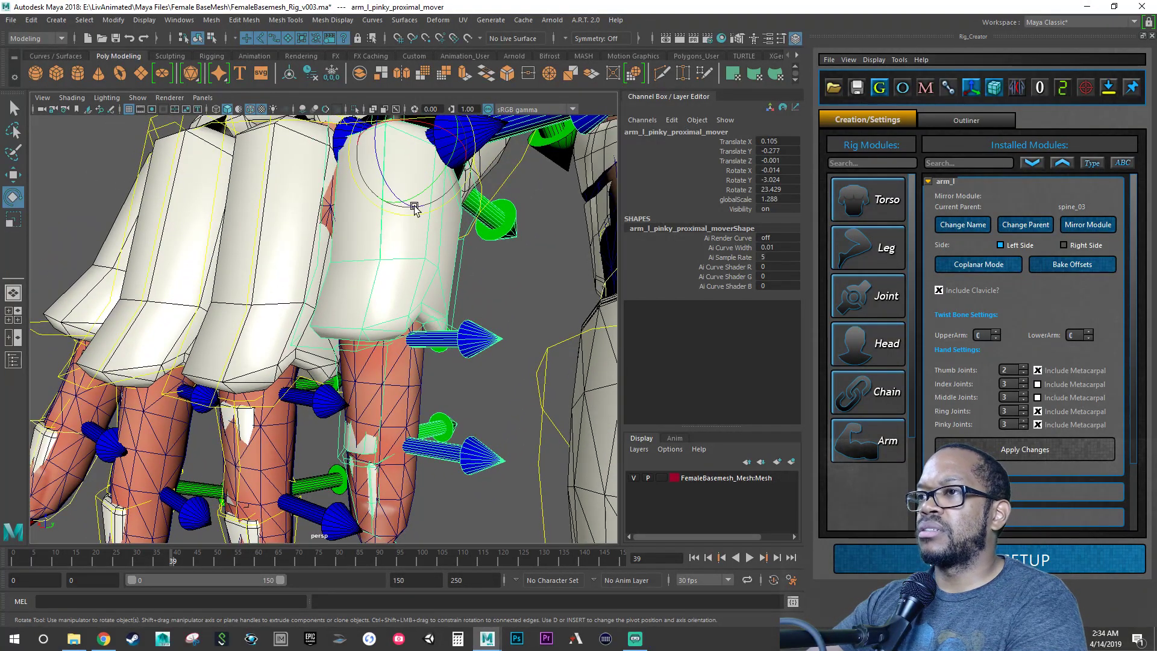
drag(379, 170, 430, 229)
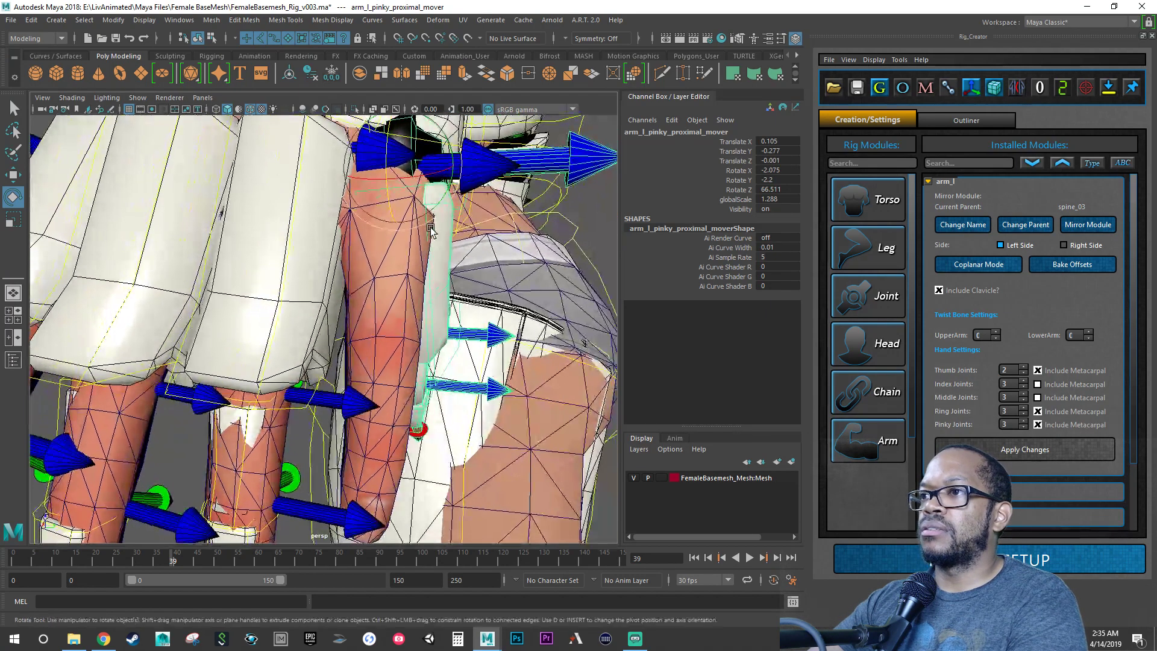
key(ctrl+z)
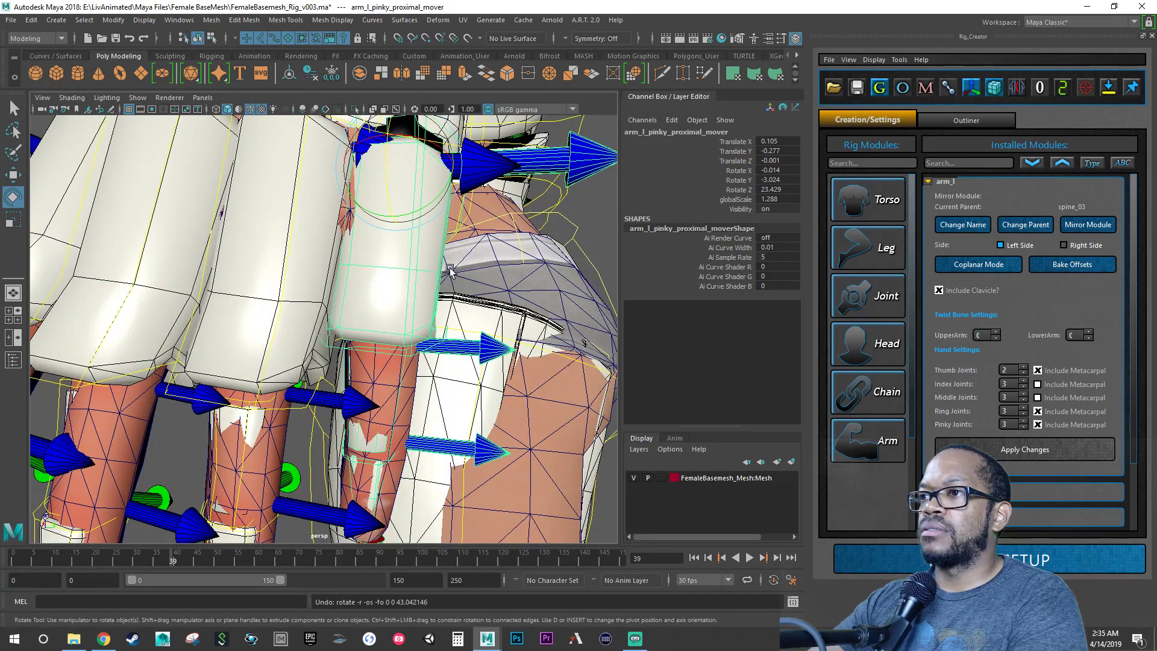
alt+drag(450, 271, 444, 325)
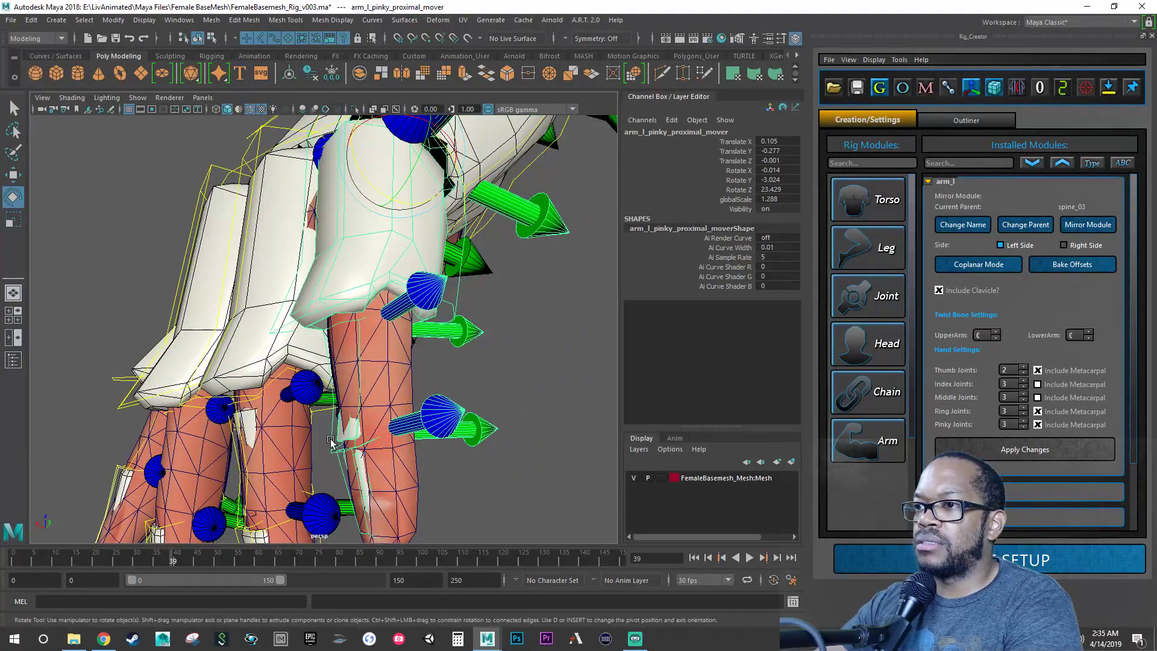
Step: Scale the pinky's distal mover up to a globalScale of about 1.207 to match the mesh's fingertip
key(Down)
alt+drag(416, 443, 468, 415)
click(374, 409)
click(447, 446)
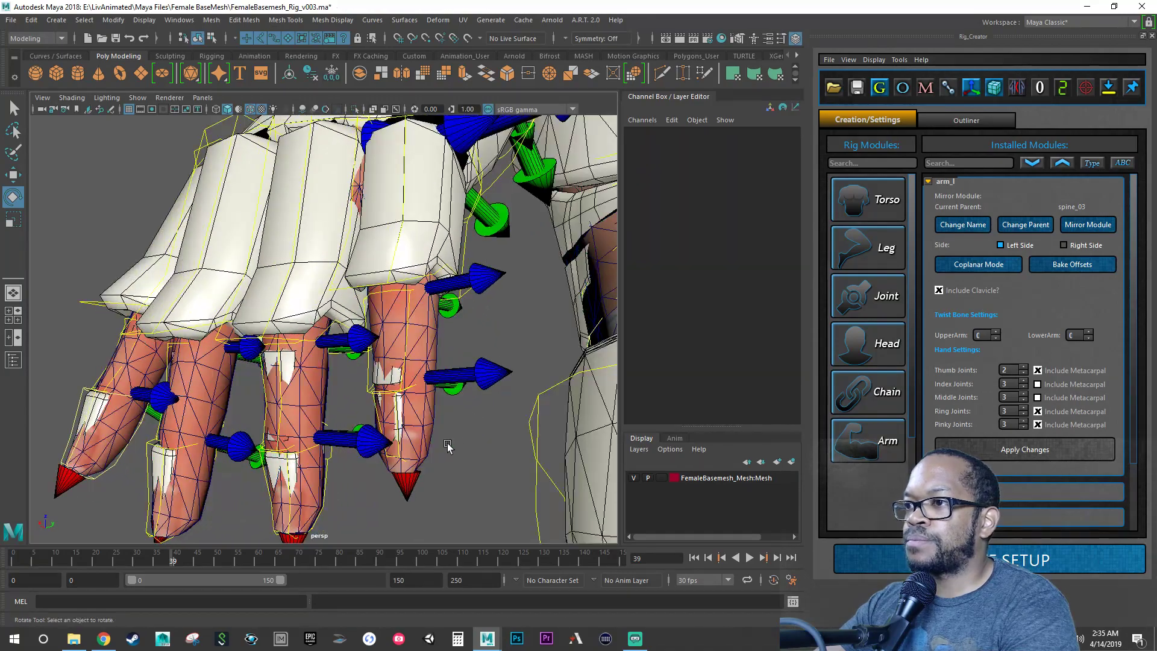
click(397, 456)
mouse_move(397, 456)
alt+mouse_down()
mouse_move(388, 453)
mouse_move(403, 457)
alt+mouse_up()
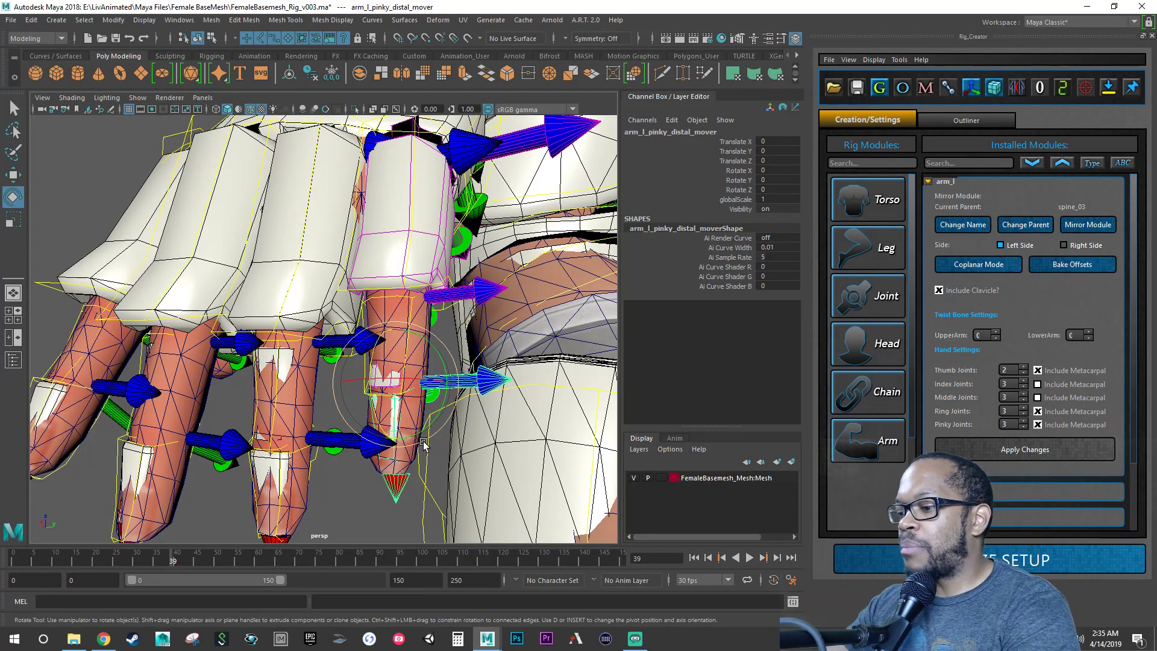
key(r)
drag(399, 388, 480, 268)
Step: Rotate the pinky's proximal mover to about -20.875 in X, -6.002 in Y and 24.17 in Z to align the finger chain
key(e)
click(459, 258)
click(451, 261)
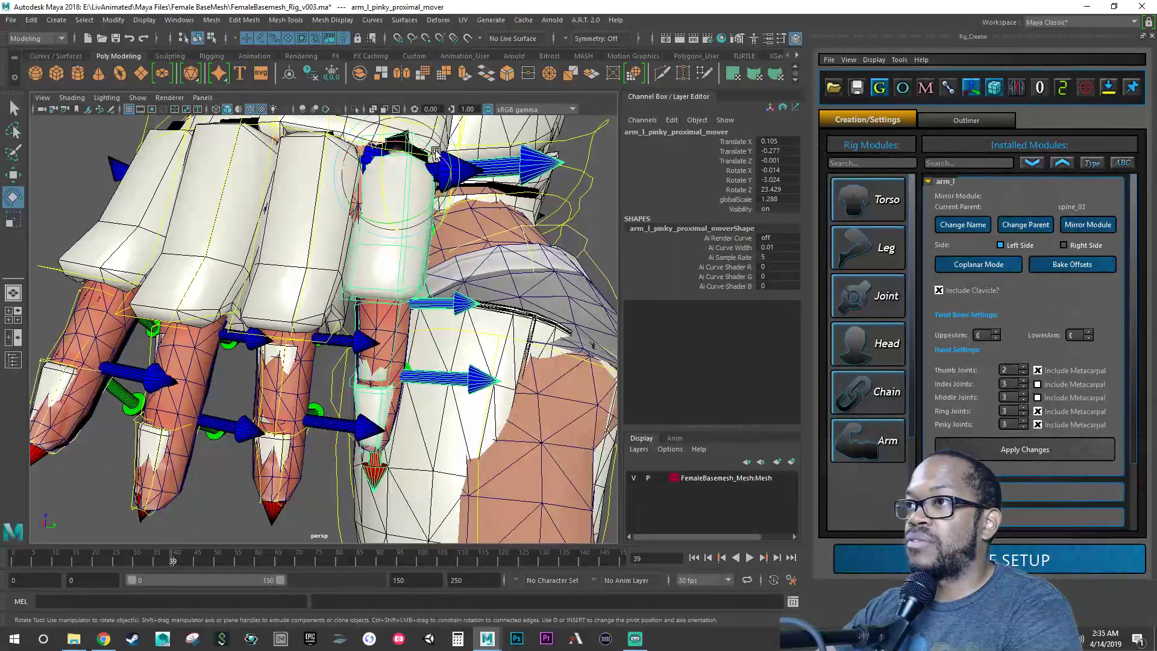
drag(435, 151, 407, 199)
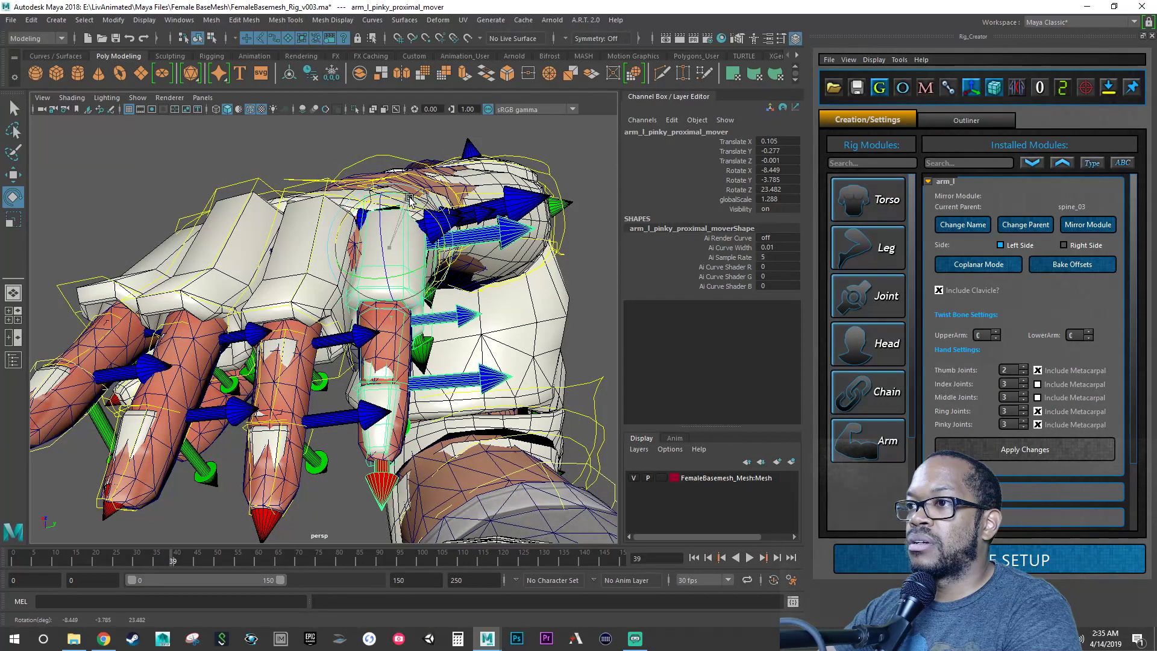
alt+drag(412, 201, 420, 288)
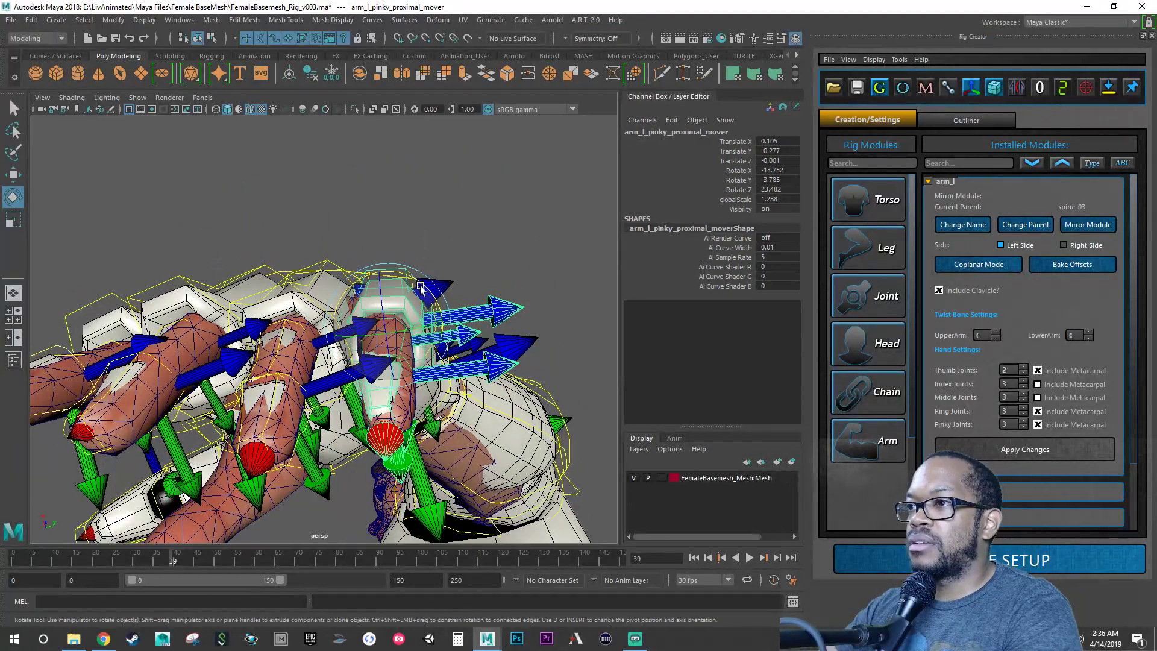
click(422, 327)
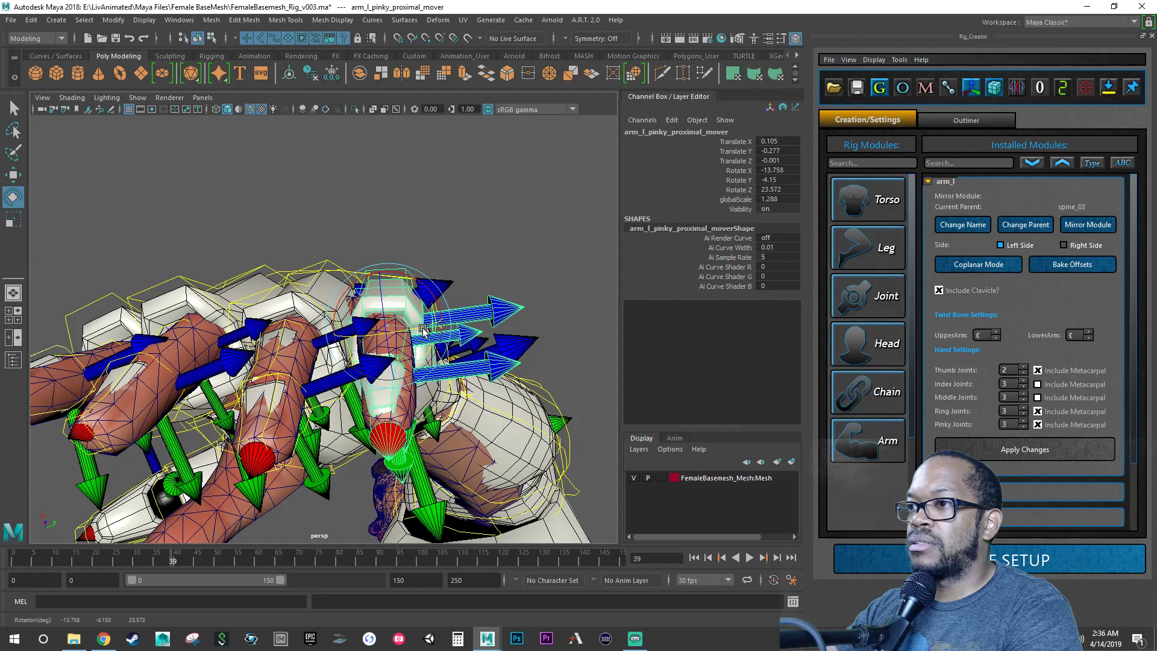
alt+drag(426, 332, 407, 422)
drag(412, 155, 437, 131)
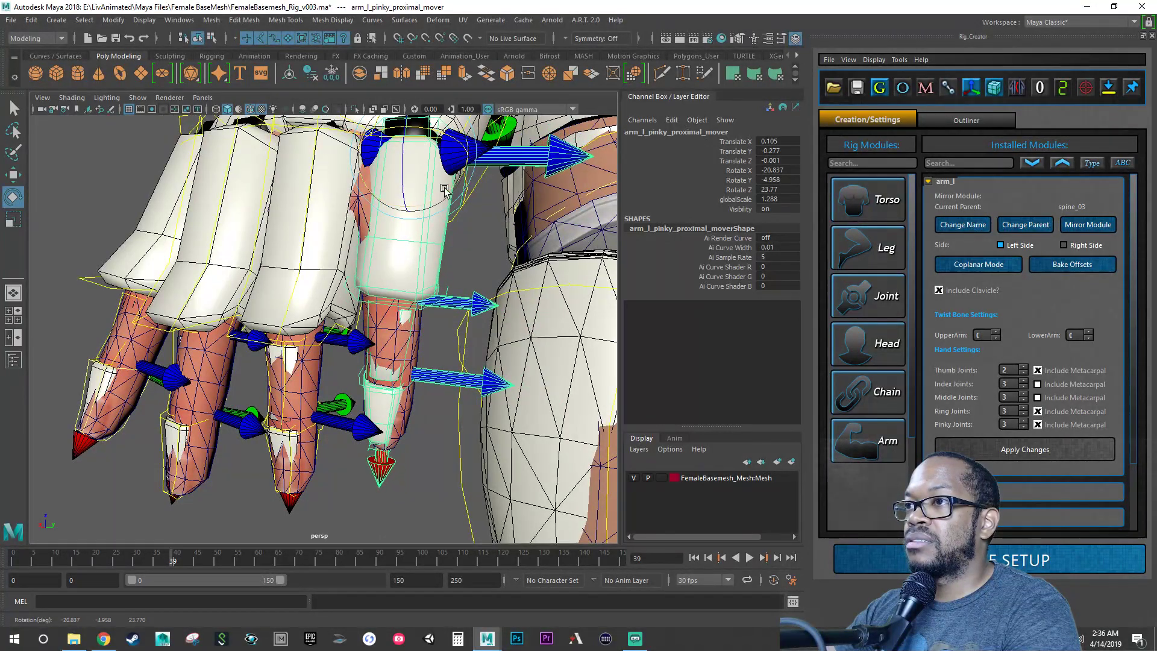
drag(440, 197, 448, 240)
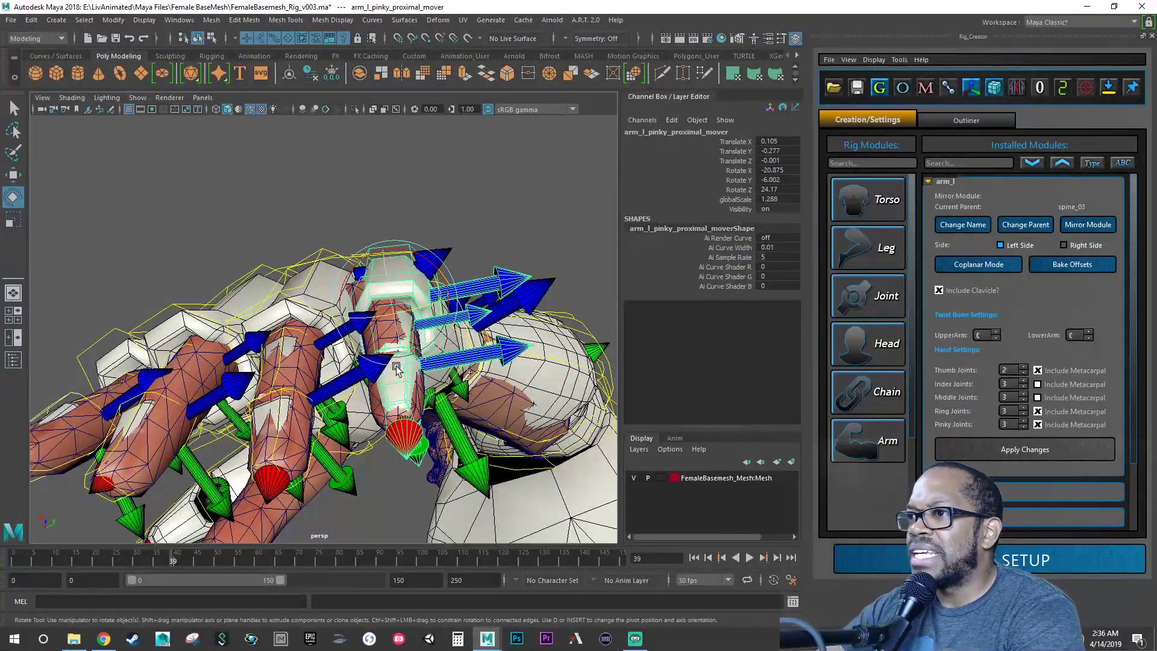
Step: Twist the pinky's proximal mover further, to about -31.576 in X, -7.015 in Y and 24.796 in Z
alt+right_drag(396, 368, 441, 368)
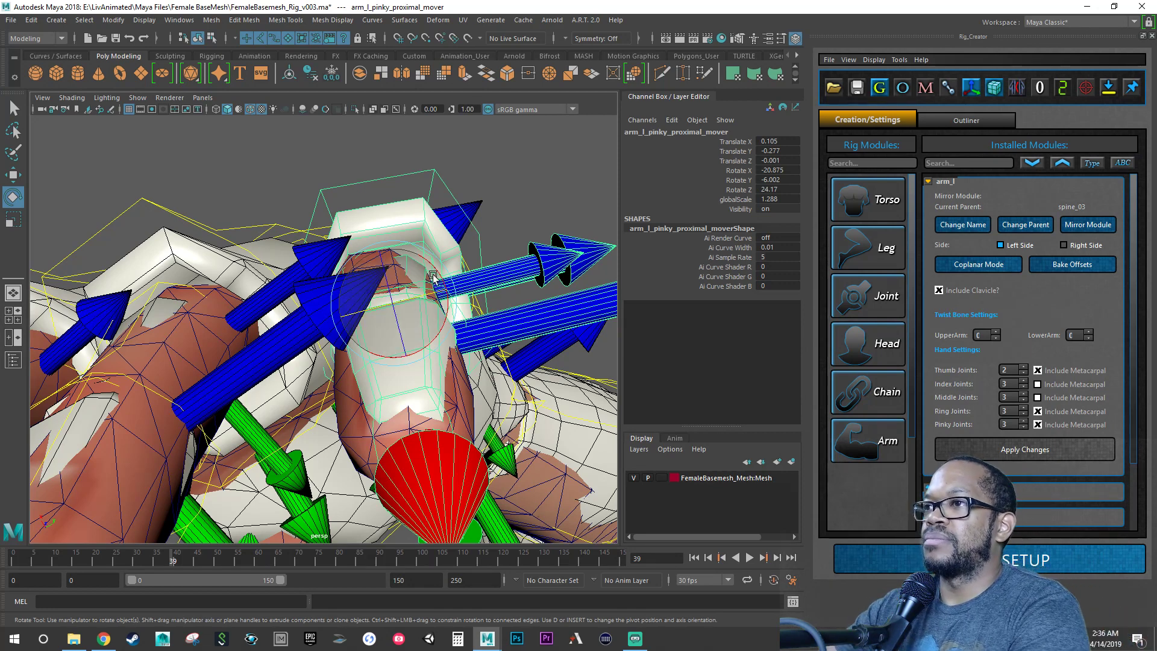
drag(432, 277, 440, 277)
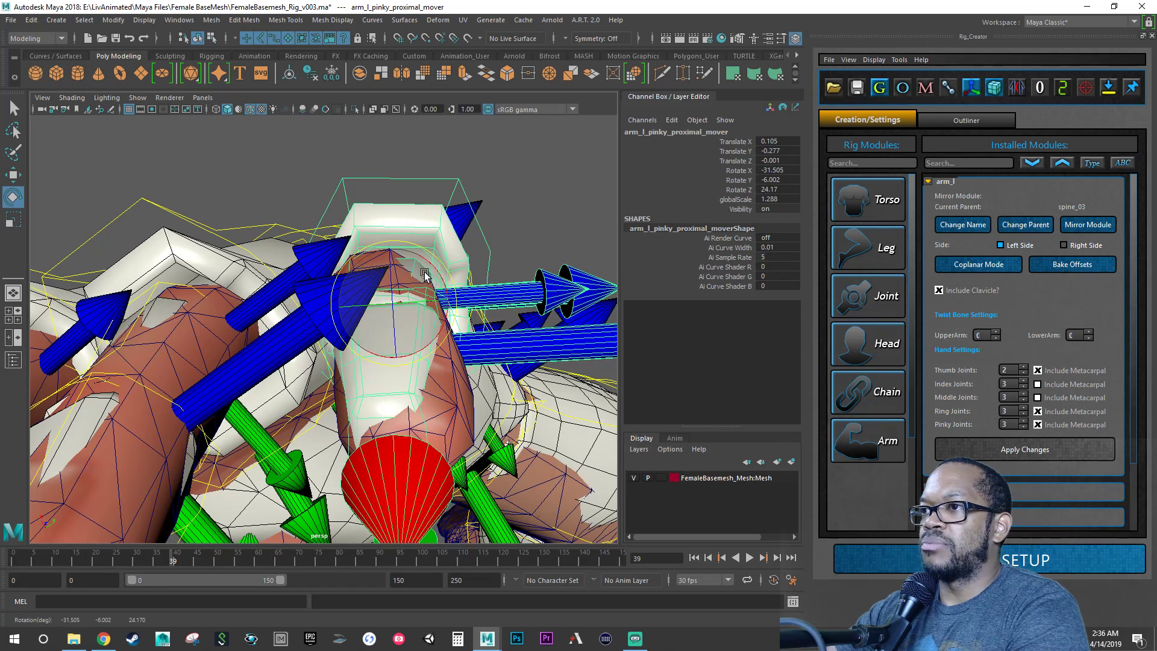
drag(417, 302, 452, 417)
alt+right_drag(452, 417, 326, 390)
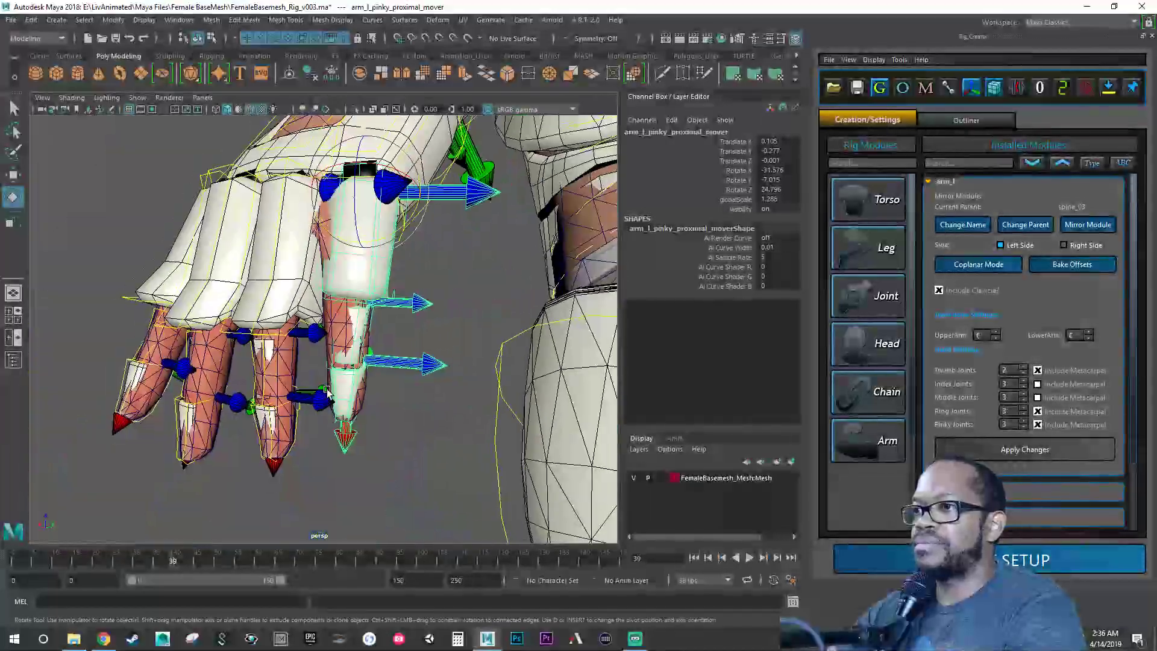
Step: Examine the rotated pinky movers against the mesh's finger from the front and the outer side of the hand
alt+drag(326, 390, 308, 420)
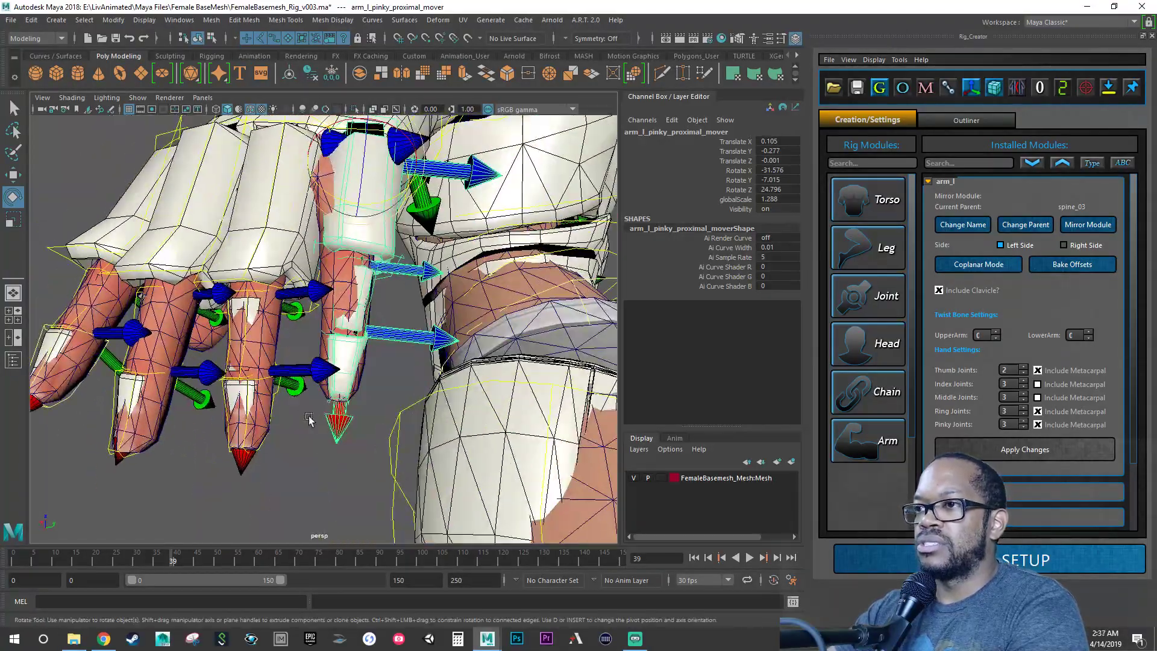
alt+right_drag(308, 420, 297, 421)
alt+drag(297, 421, 262, 407)
mouse_move(262, 408)
alt+right_down()
mouse_move(251, 406)
mouse_move(283, 404)
alt+right_up()
alt+drag(283, 403, 345, 371)
alt+right_drag(233, 310, 279, 295)
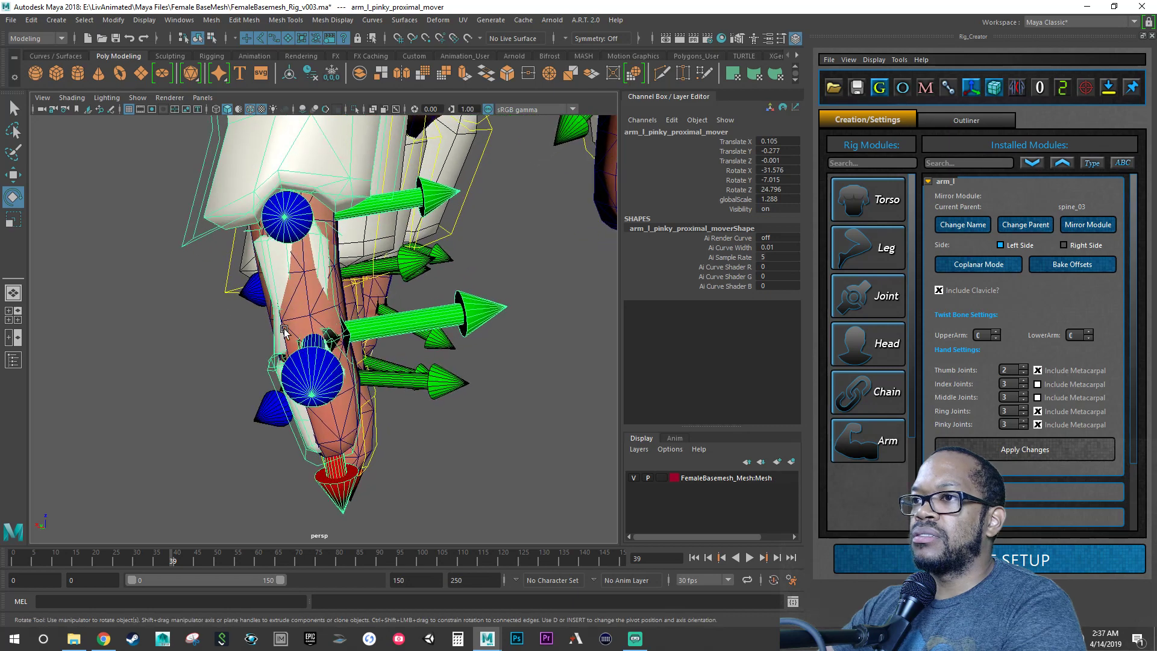
alt+drag(284, 329, 199, 253)
click(216, 344)
click(260, 340)
click(283, 226)
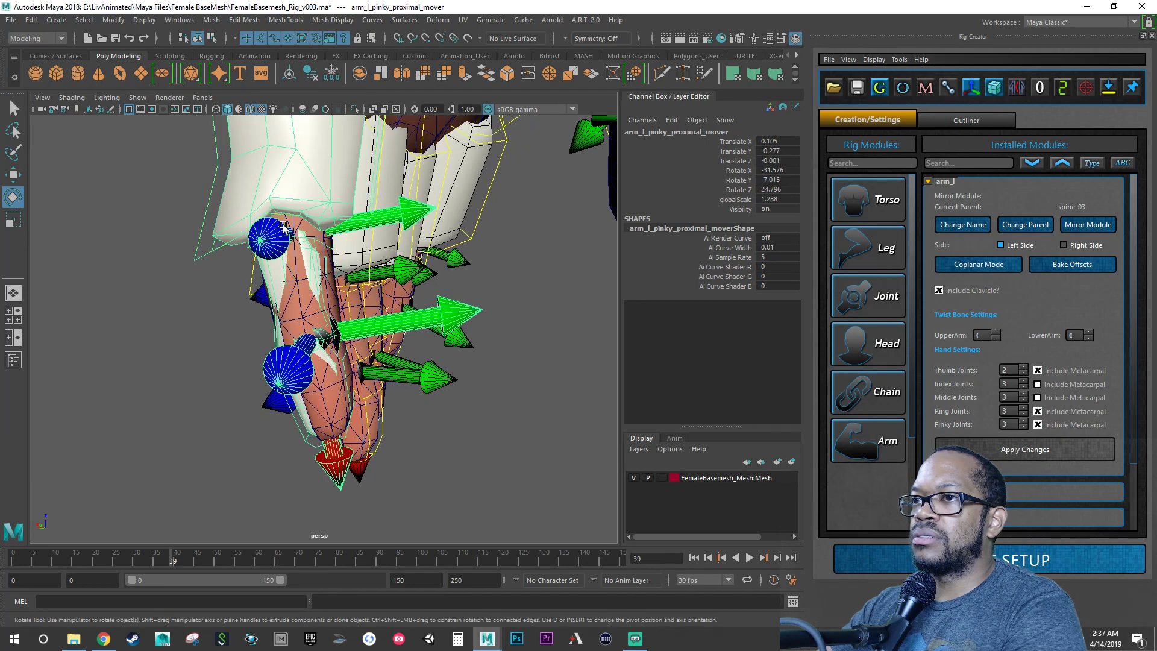
Step: Fine-tune the pinky's proximal mover rotation to about -31.623 in X, -6.779 in Y and 25.183 in Z
alt+right_drag(308, 232, 279, 213)
alt+middle_drag(296, 205, 311, 325)
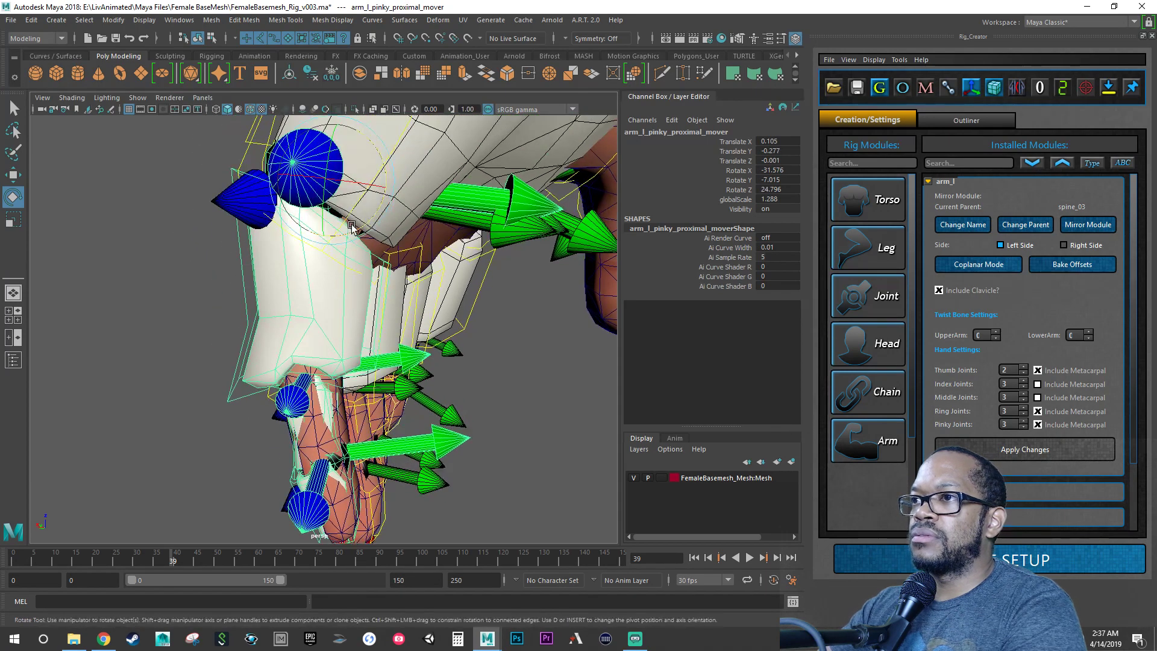
drag(358, 229, 359, 230)
alt+drag(368, 301, 359, 315)
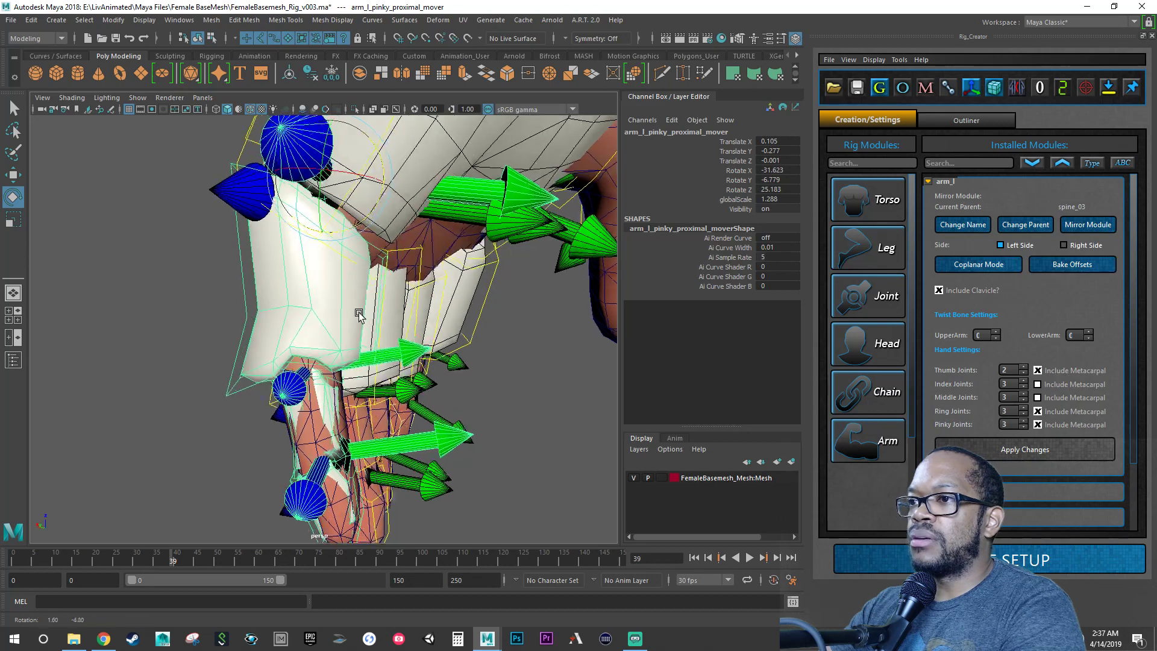
Step: Set the pinky's middle mover to a Z rotation of about 16.986 to center it in the finger
alt+right_drag(319, 326, 374, 343)
alt+middle_drag(289, 458, 295, 341)
alt+drag(271, 367, 241, 388)
click(271, 408)
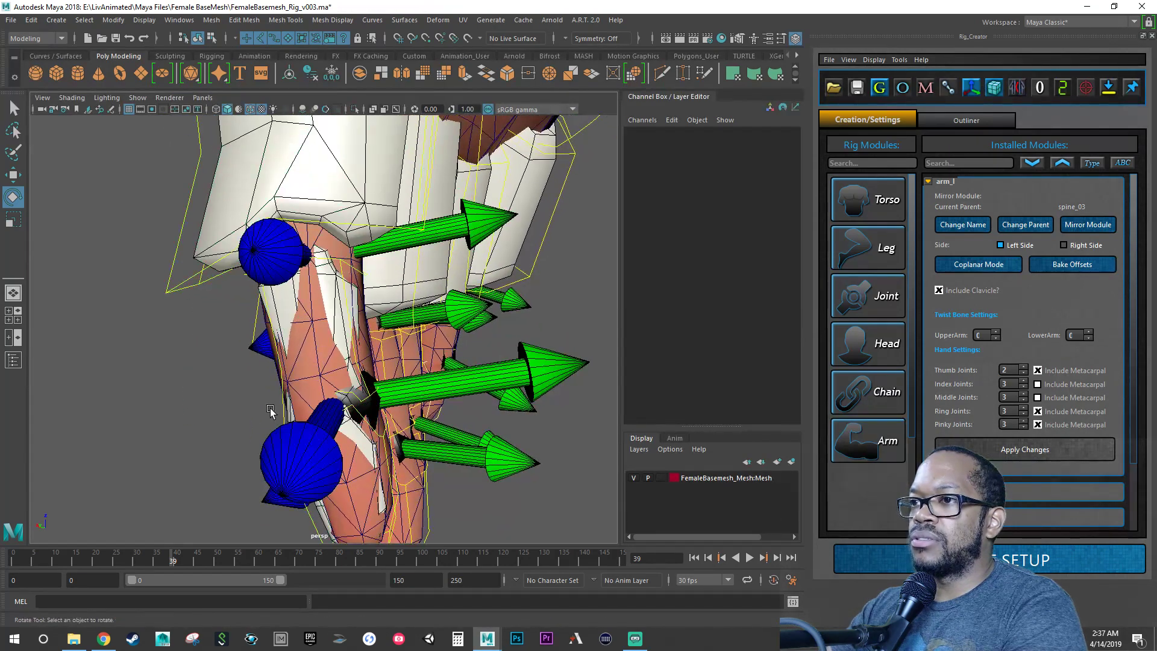
click(285, 411)
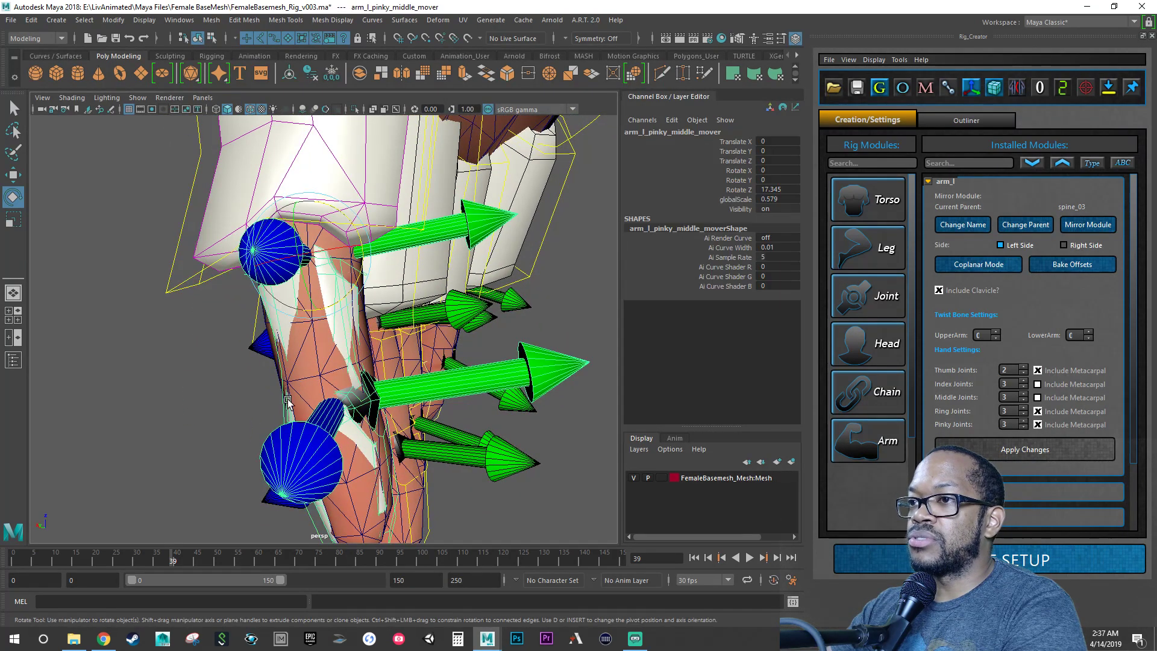
drag(335, 306, 337, 309)
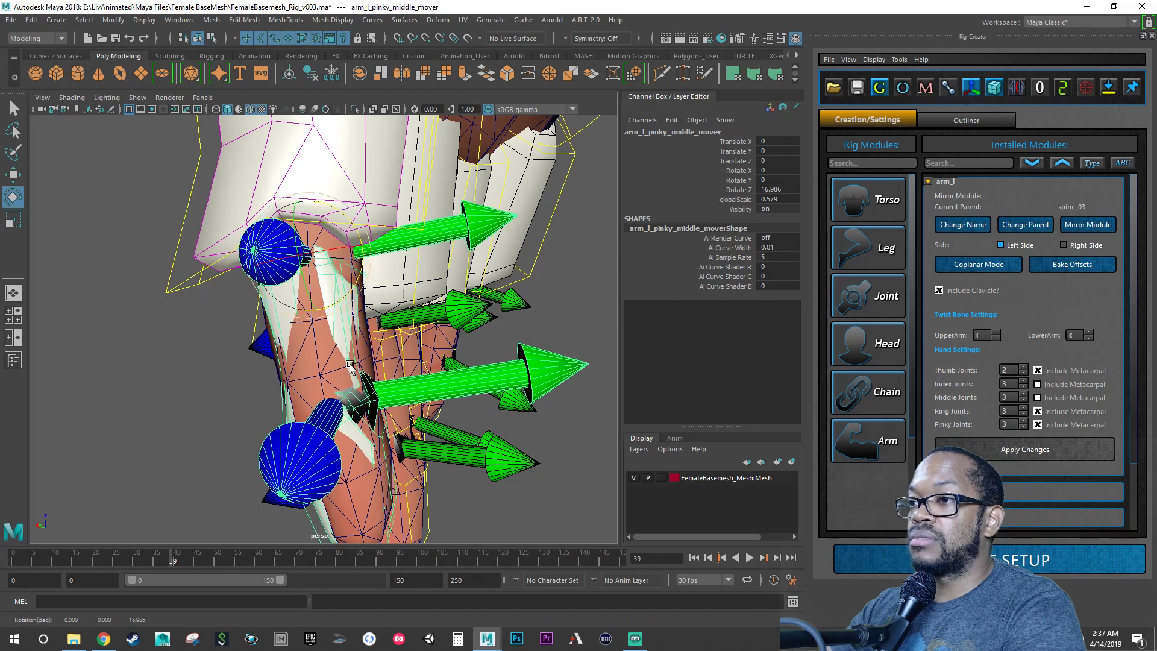
Step: Select the pinky's distal mover for rotation and save the rig scene
alt+drag(349, 366, 342, 430)
click(310, 467)
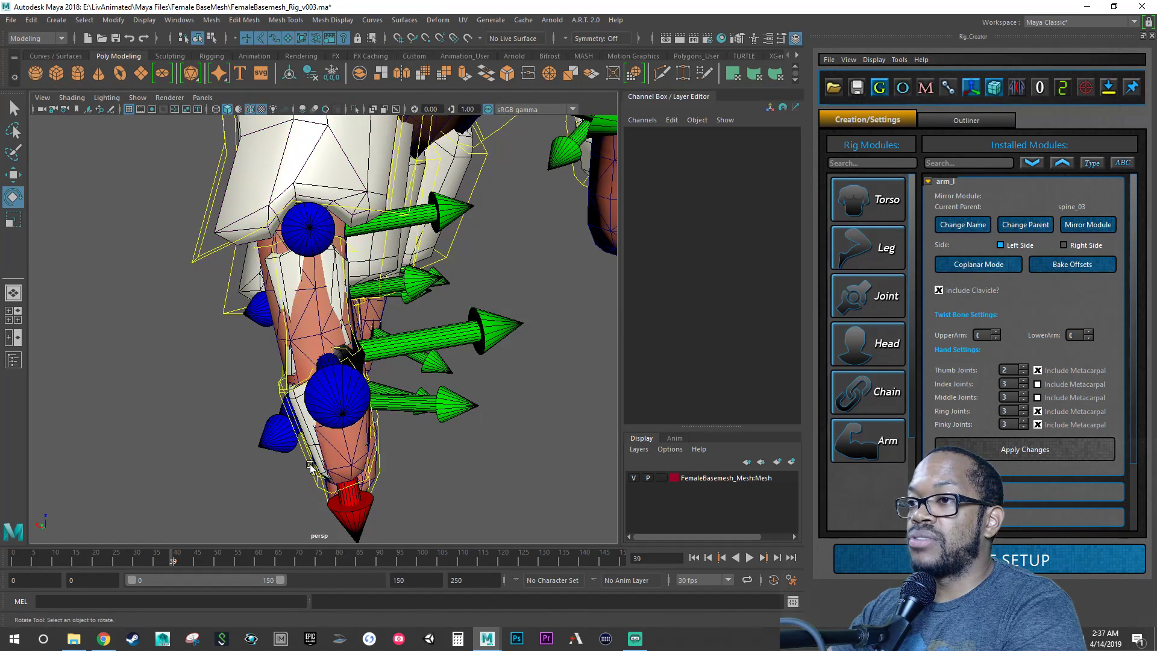
click(310, 467)
alt+drag(310, 467, 374, 437)
key(e)
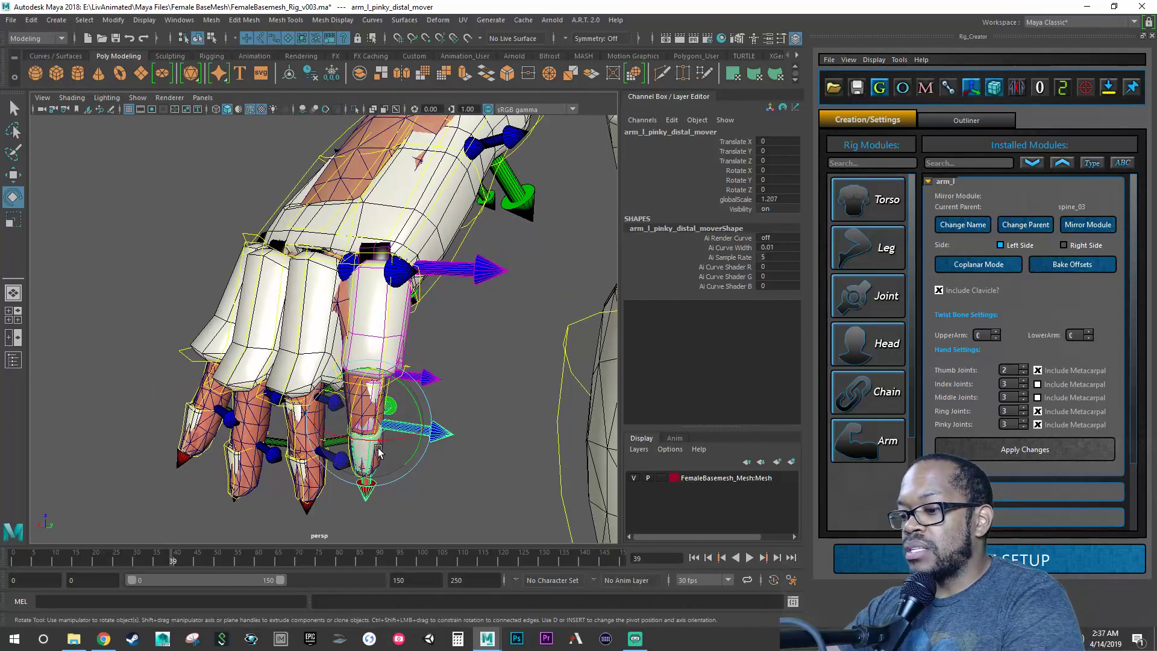
key(ctrl+s)
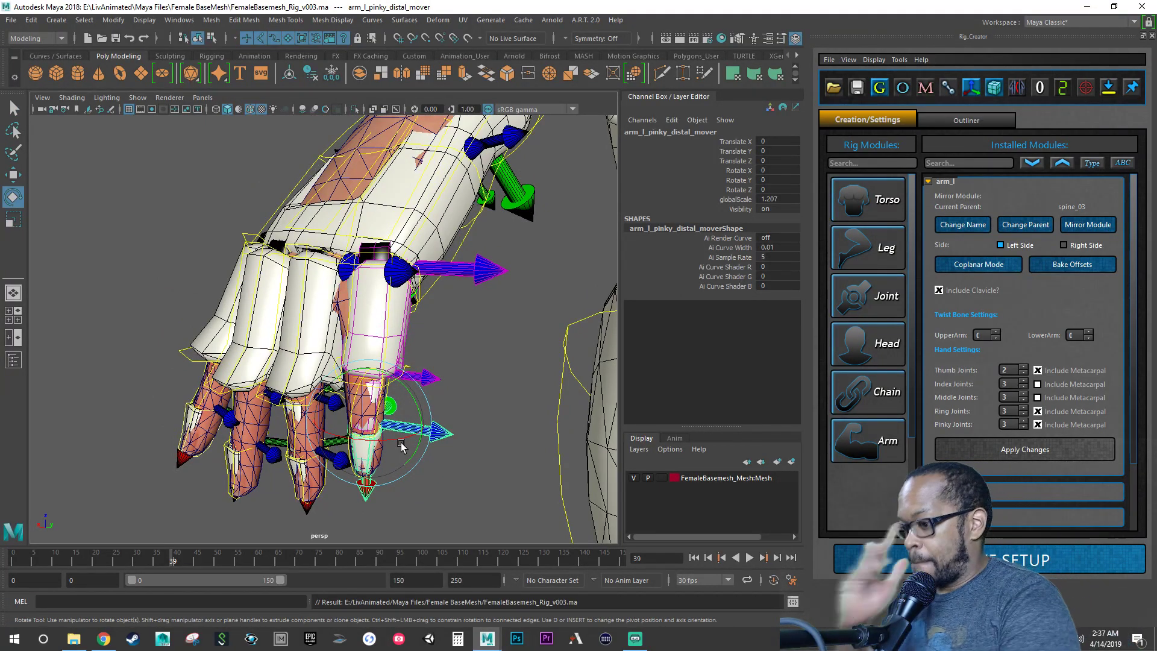
Step: Select the thumb's metacarpal mover at the base of the left hand's thumb
alt+drag(343, 349, 362, 337)
alt+middle_drag(259, 259, 343, 355)
alt+right_drag(253, 314, 283, 326)
alt+middle_drag(253, 313, 289, 404)
alt+right_drag(289, 404, 317, 420)
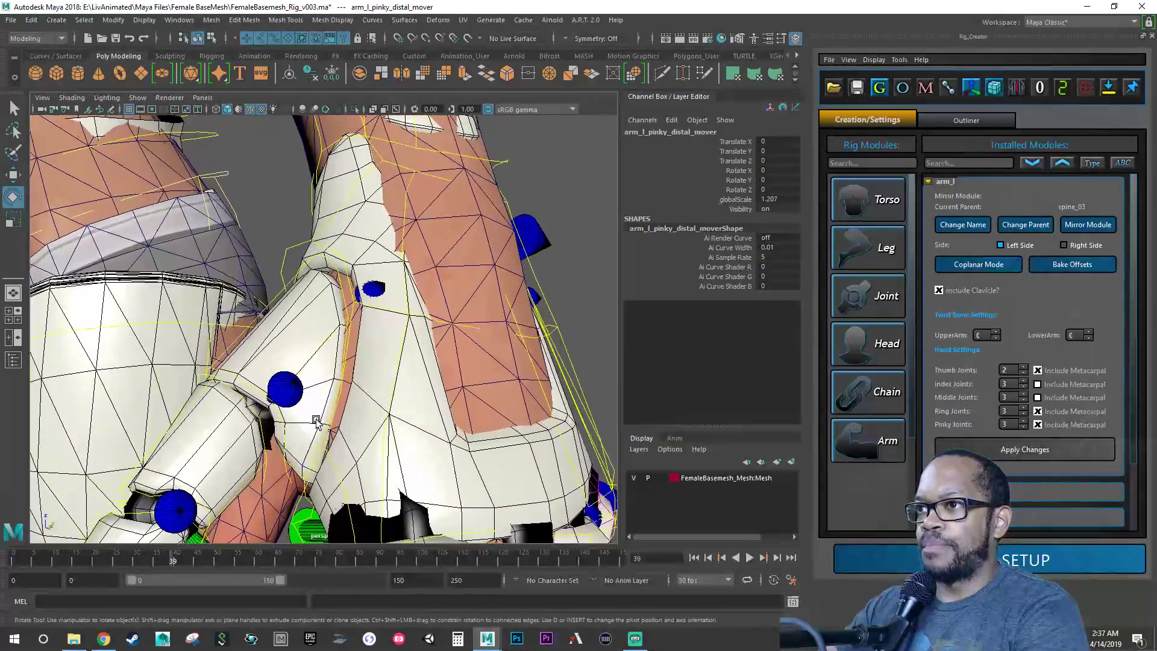
alt+drag(316, 420, 398, 429)
click(204, 416)
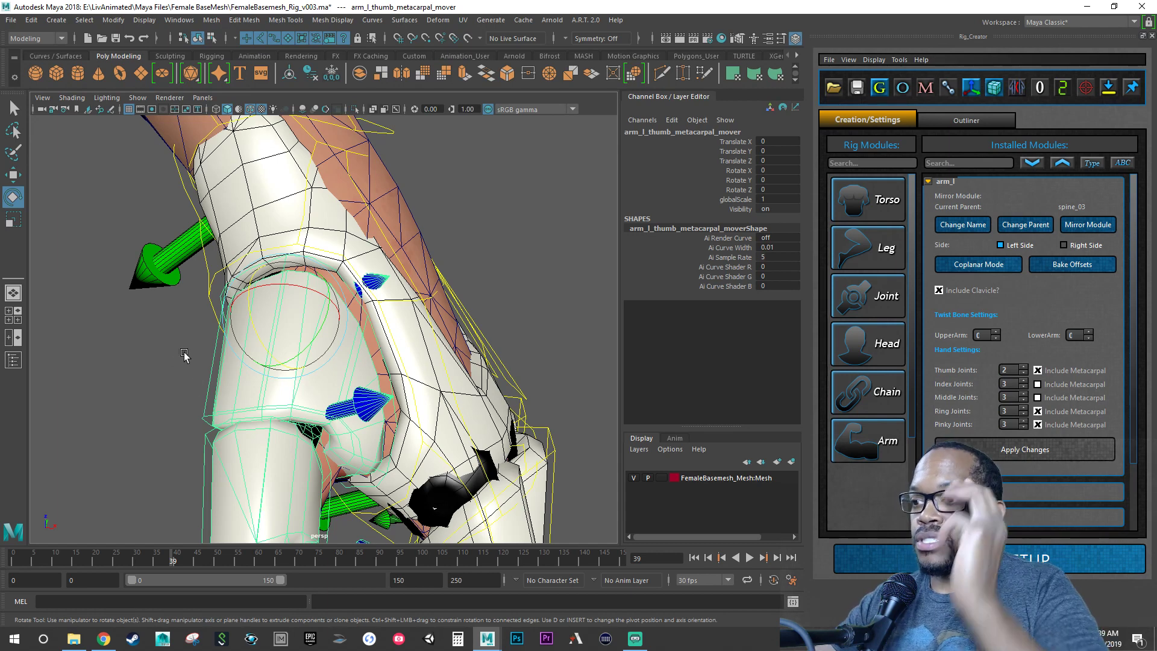
Step: Rotate the thumb's metacarpal mover to about 3.534 in X, 13.253 in Y and 16.753 in Z to follow the mesh's thumb
alt+drag(283, 411, 257, 303)
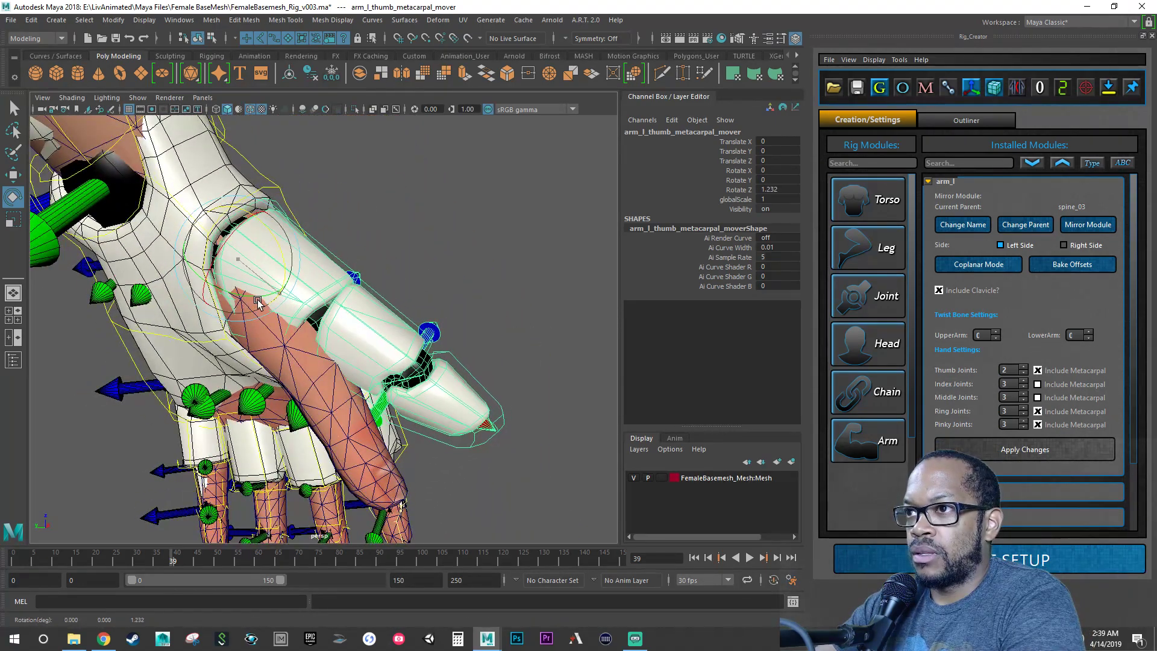
key(ctrl+z)
scroll(258, 303, up, 4)
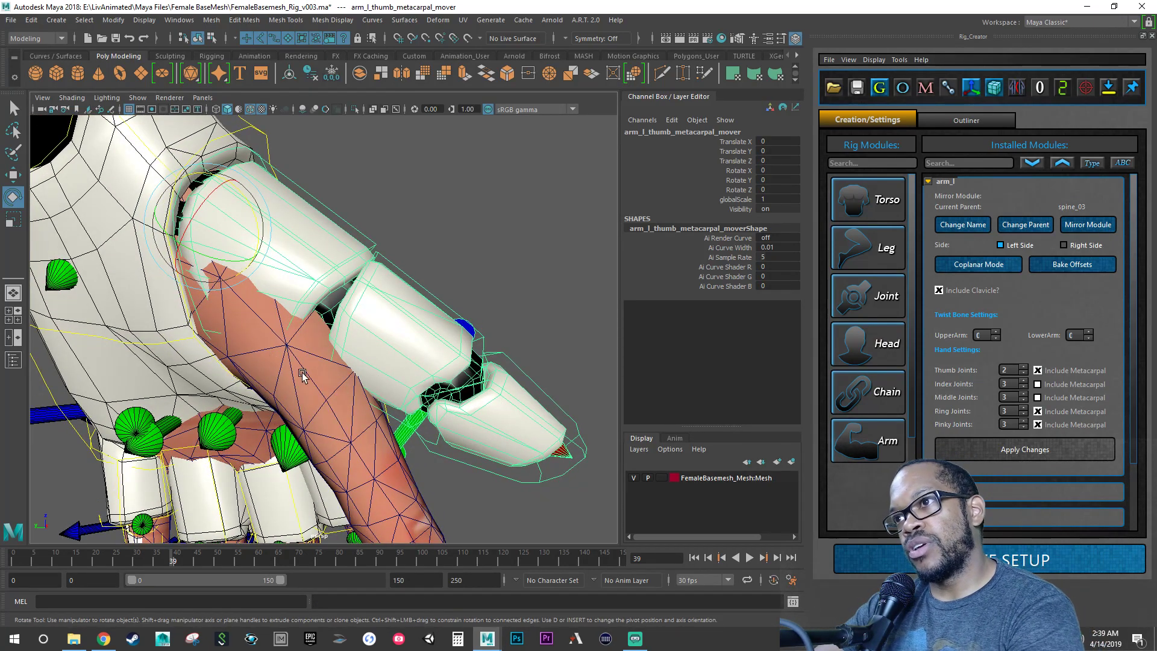
mouse_move(323, 353)
alt+mouse_down()
mouse_move(325, 294)
mouse_move(368, 303)
mouse_move(304, 341)
mouse_move(326, 354)
alt+mouse_up()
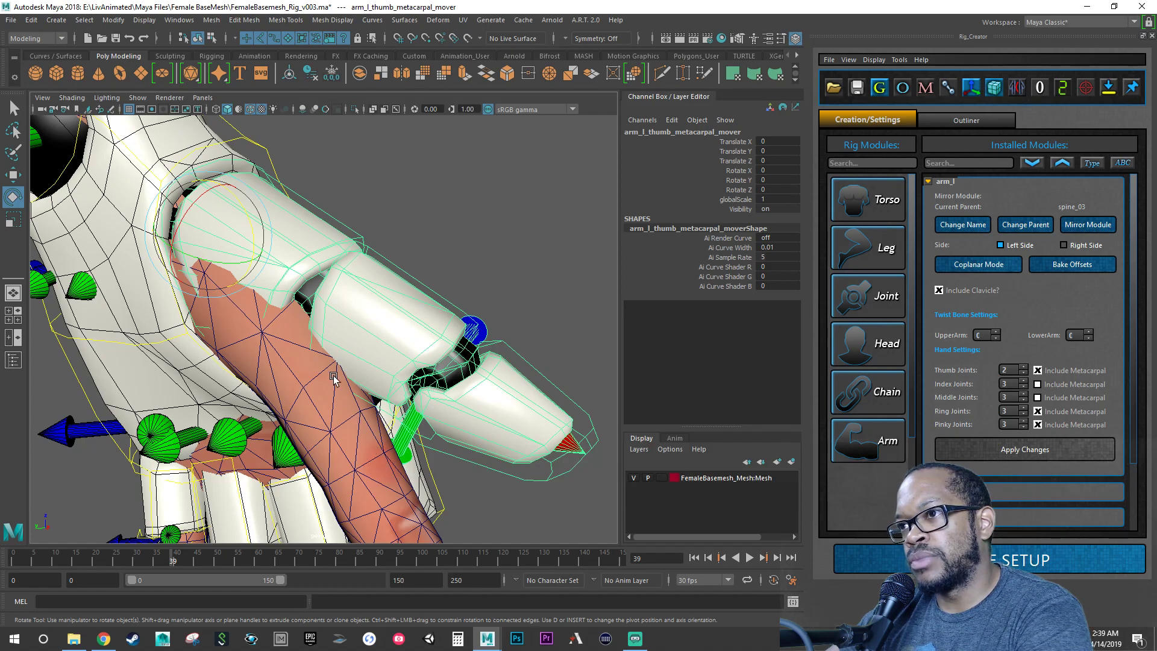
alt+drag(335, 379, 397, 348)
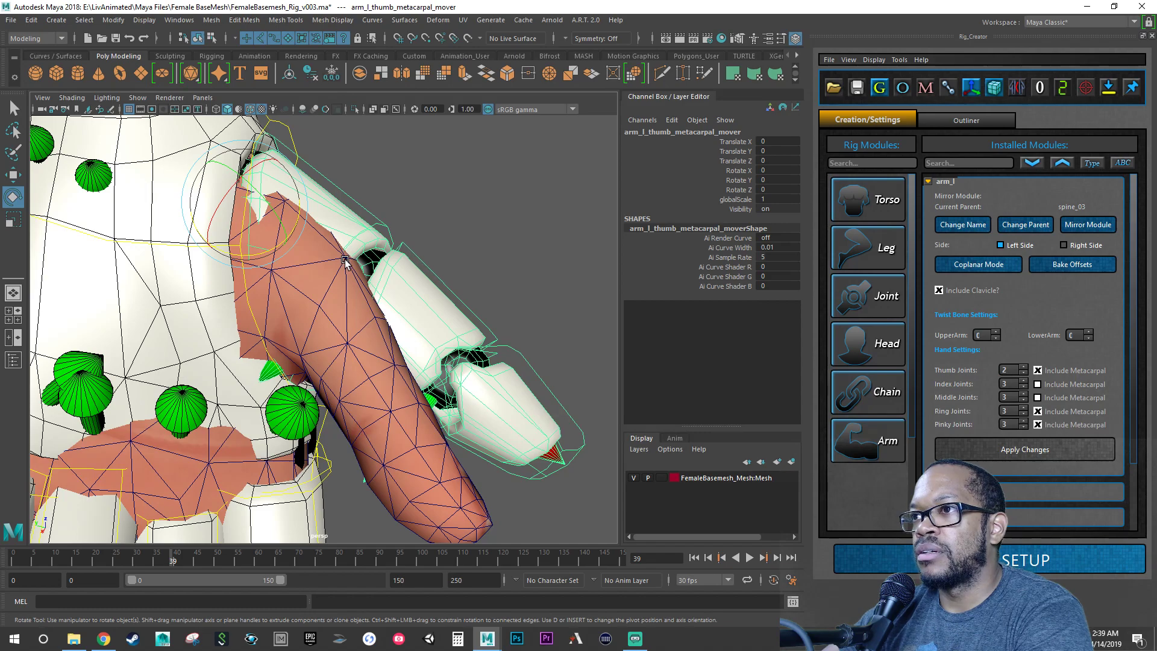
alt+drag(345, 260, 303, 265)
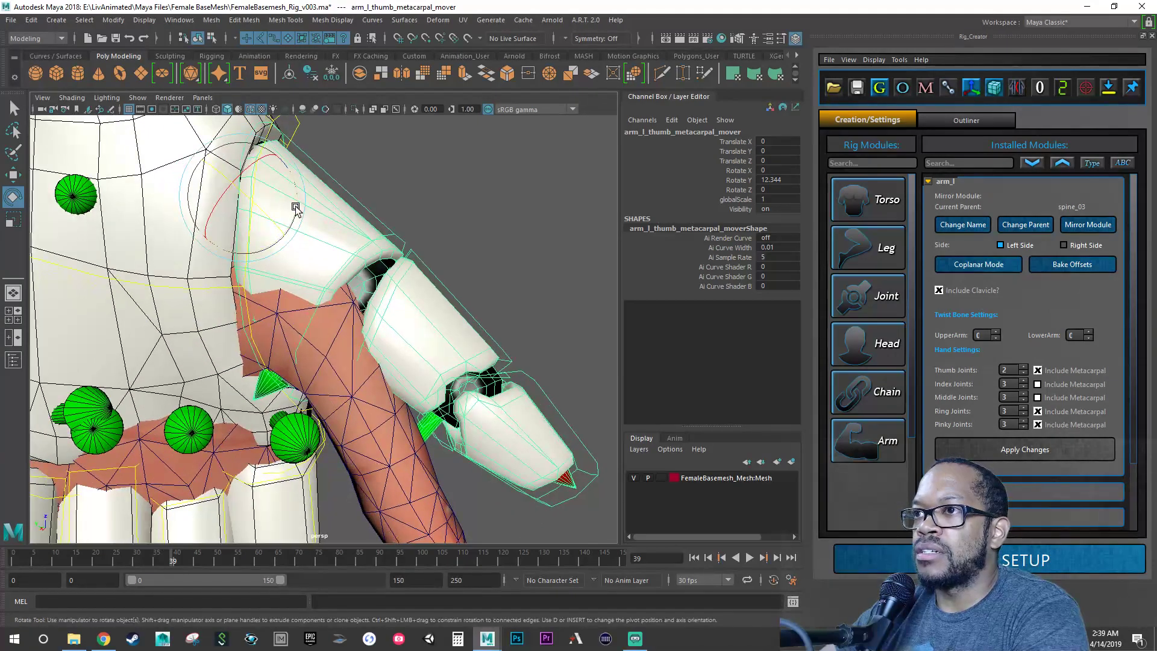
drag(296, 207, 371, 315)
alt+middle_drag(368, 322, 315, 222)
alt+right_drag(315, 222, 423, 220)
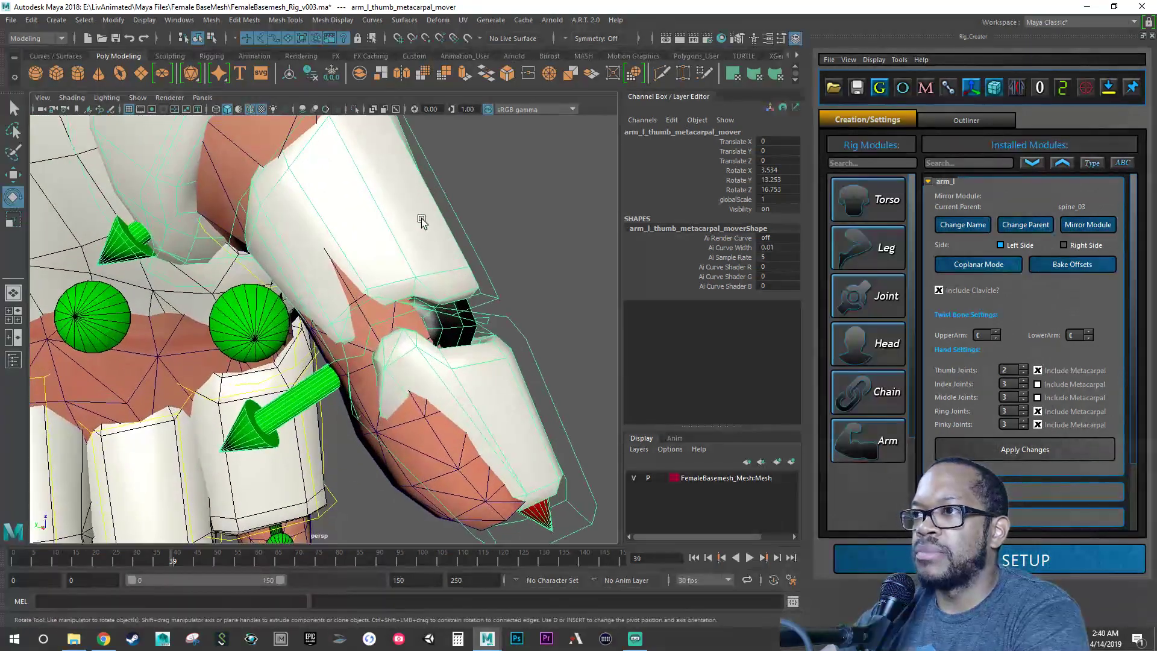
Step: Rotate the thumb's proximal mover along the mesh's thumb, and rotate the distal mover to about -5.662 in Z
key(Down)
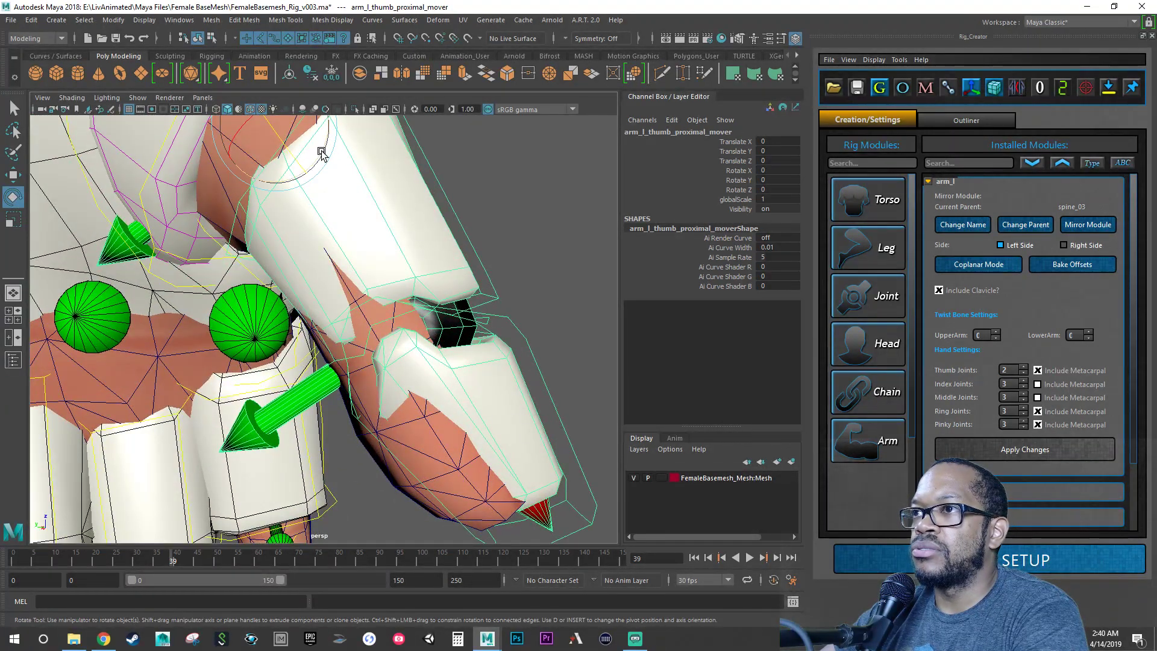
drag(321, 152, 255, 296)
click(424, 317)
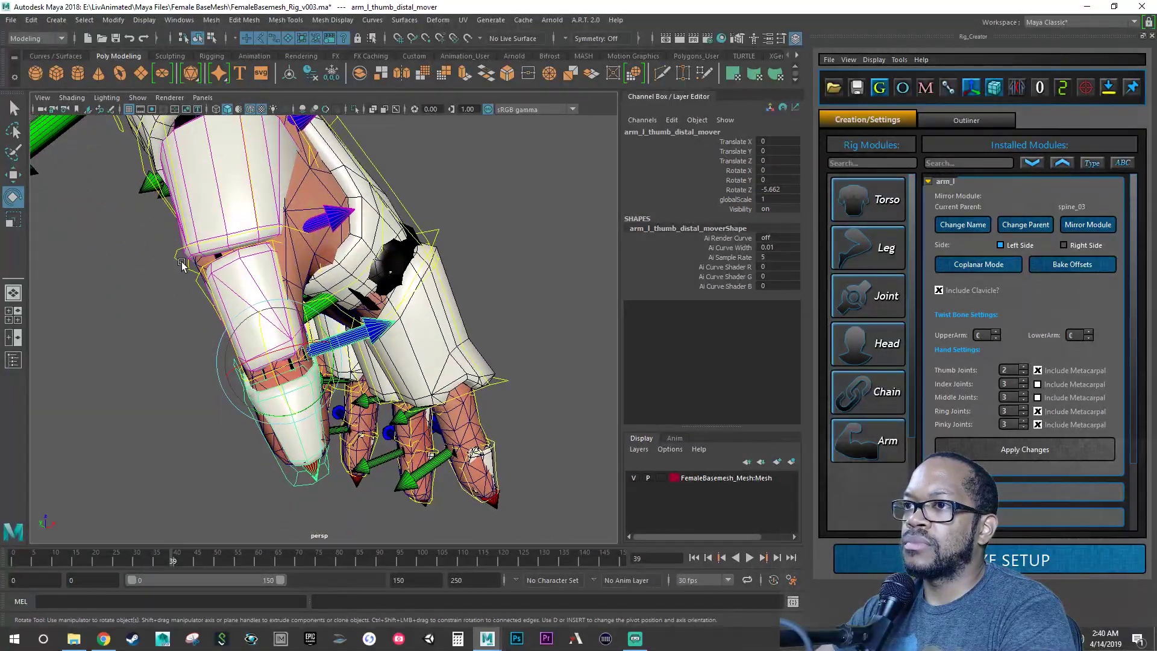
Step: Refine the thumb rotations: metacarpal mover to about 3.514, 11.812, 16.662 and proximal mover to about 2.644 in Y, 6.565 in Z
click(240, 264)
drag(250, 185, 251, 184)
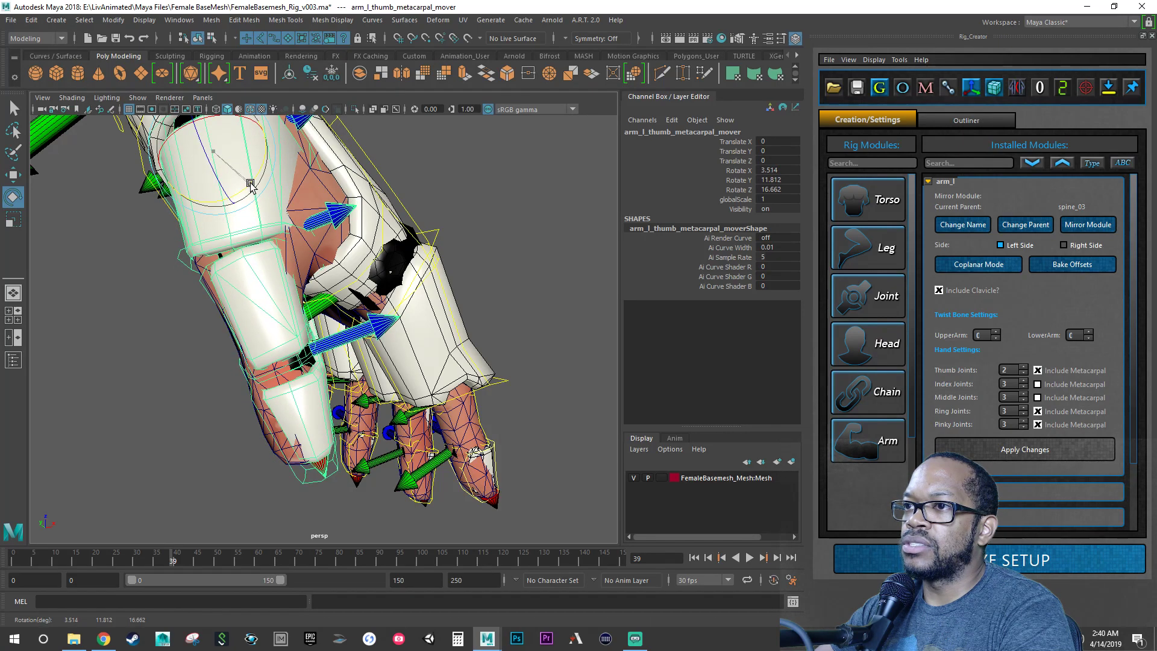
click(199, 281)
drag(289, 277, 324, 345)
Step: Move the thumb's metacarpal mover to about 0.038 in X and 0.175 in Z to center it in the mesh
key(w)
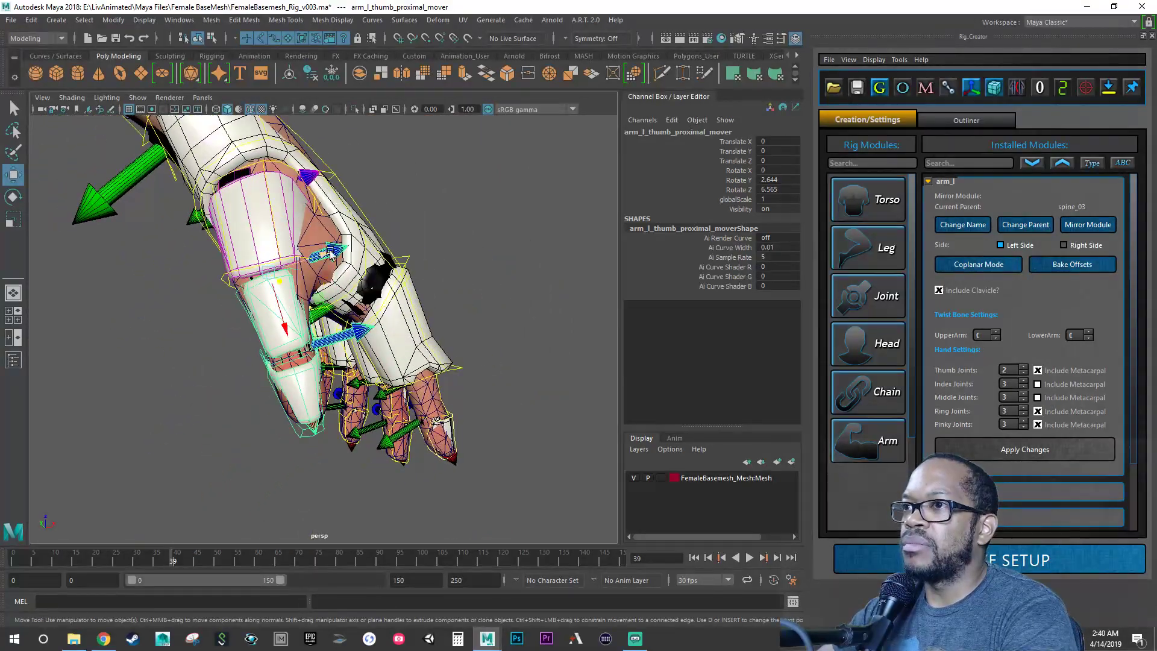
click(261, 168)
drag(293, 183, 298, 183)
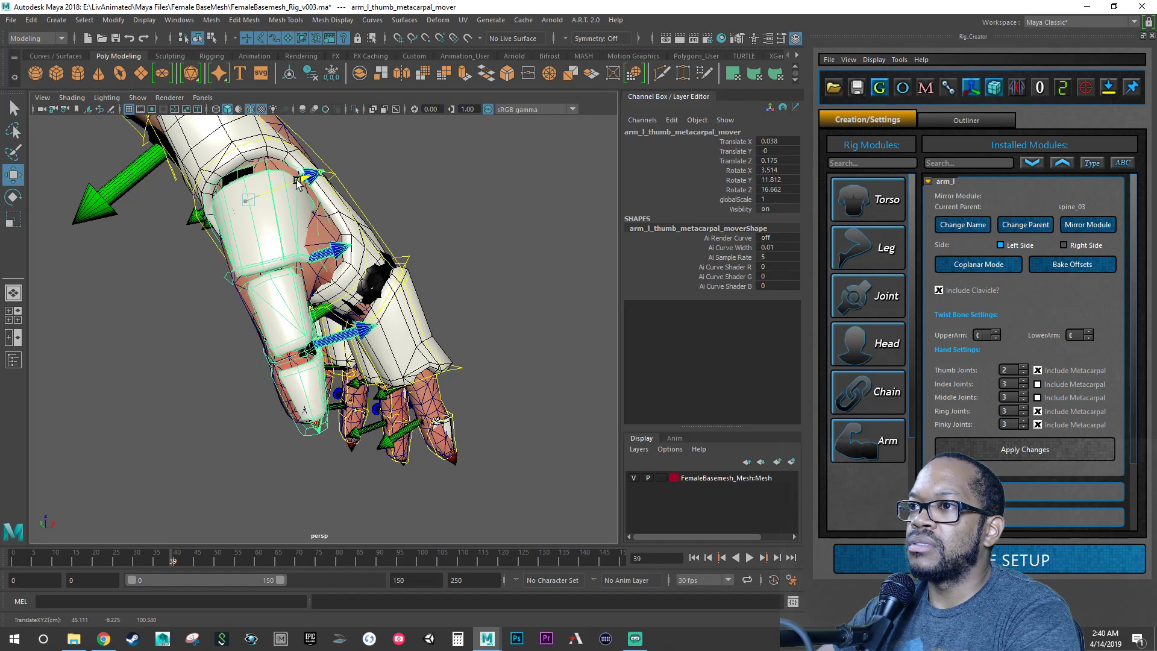
Step: Rotate the thumb's proximal mover to about 4.352 in Y to follow the mesh's thumb, and save the scene
click(247, 282)
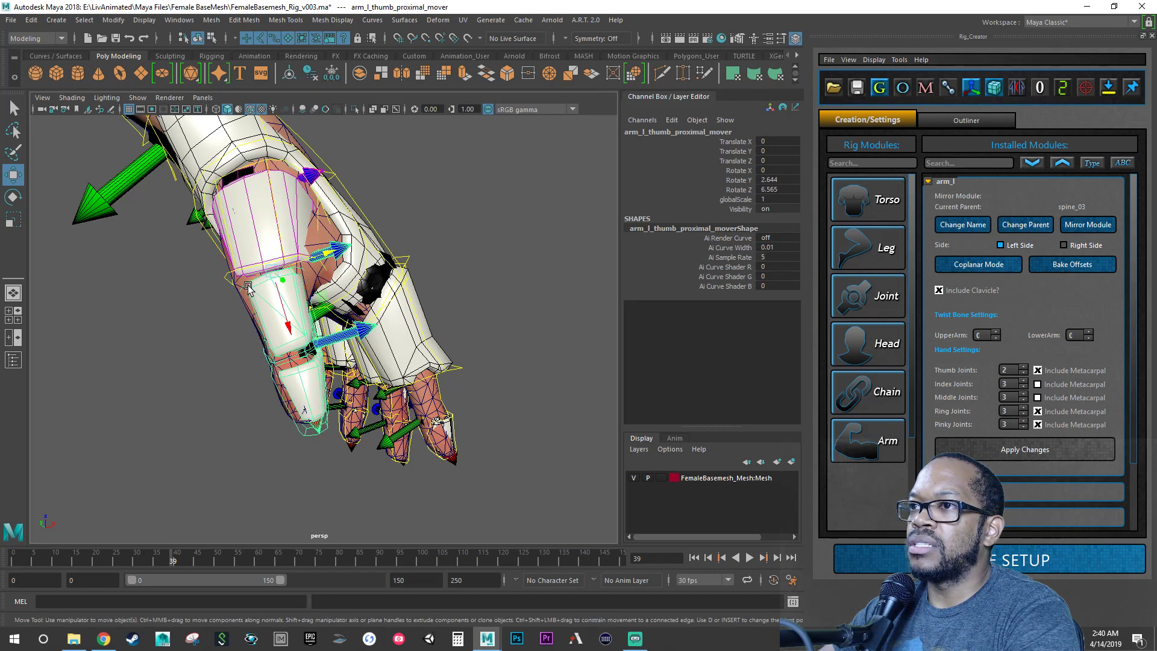
key(e)
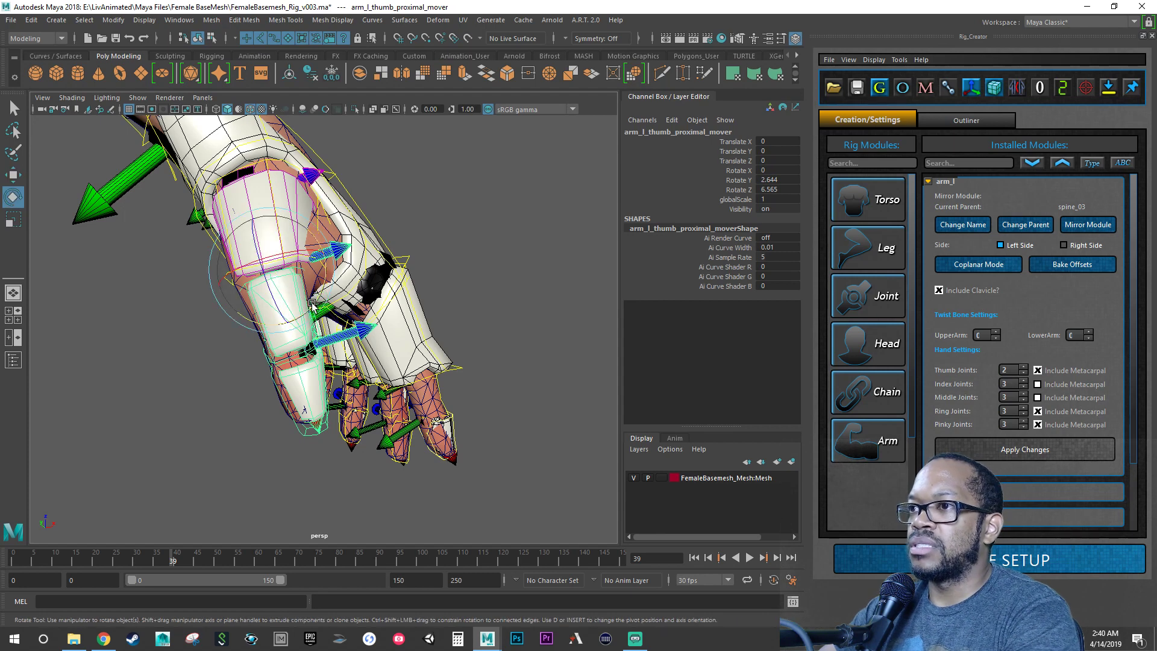
drag(312, 304, 239, 290)
key(q)
key(ctrl+s)
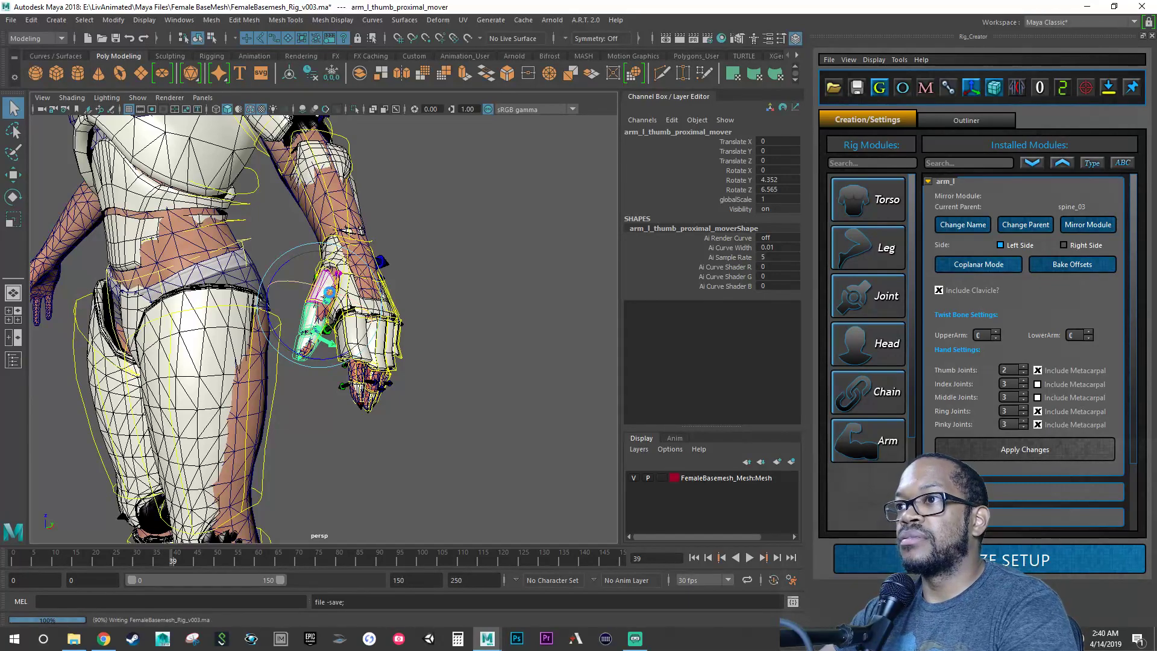
Step: Deselect the thumb's proximal mover, check the fitted left arm against the body, and save the current scene again
alt+drag(329, 292, 381, 304)
scroll(382, 303, down, 2)
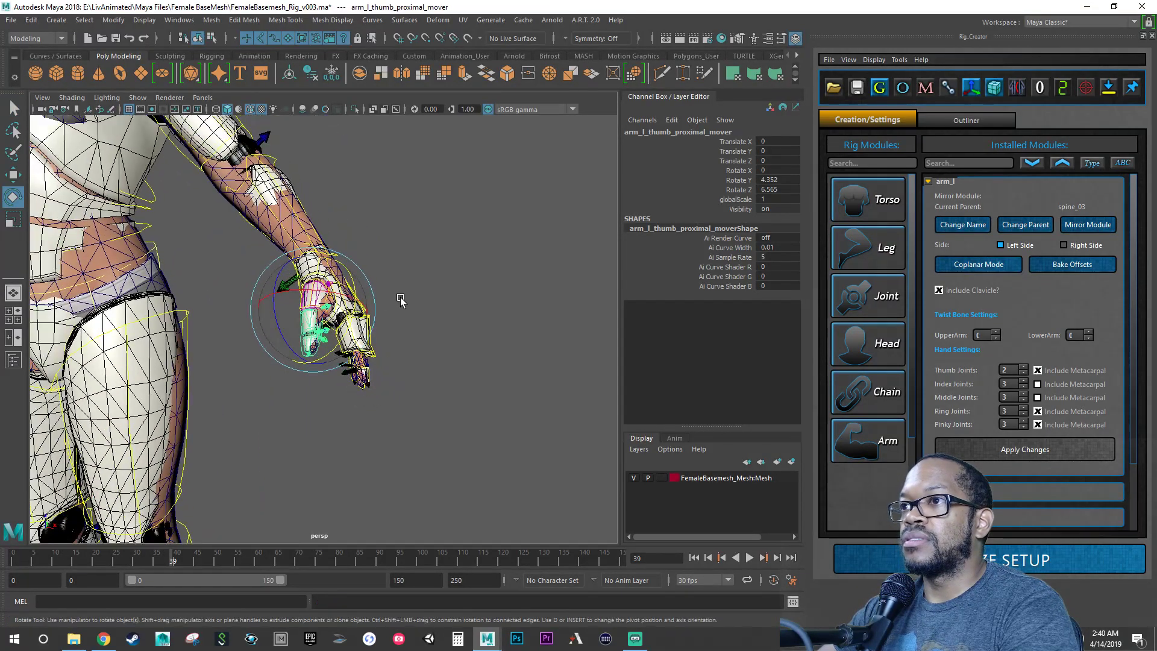
click(400, 300)
alt+right_drag(400, 301, 338, 291)
alt+middle_drag(337, 290, 398, 325)
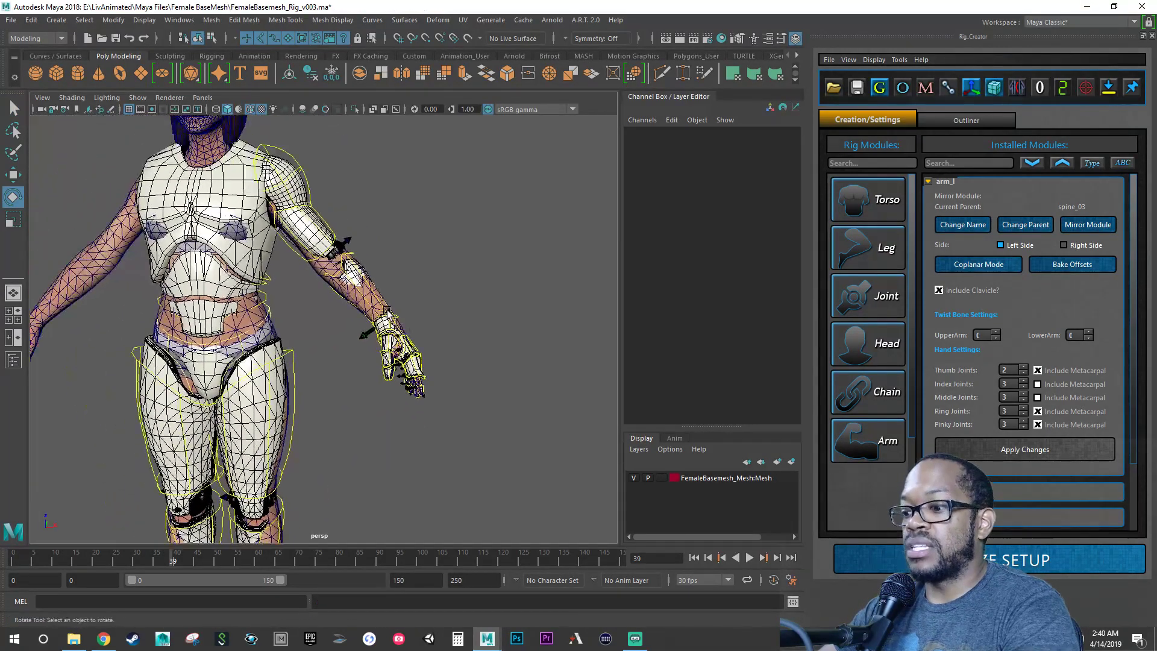
key(q)
key(ctrl+s)
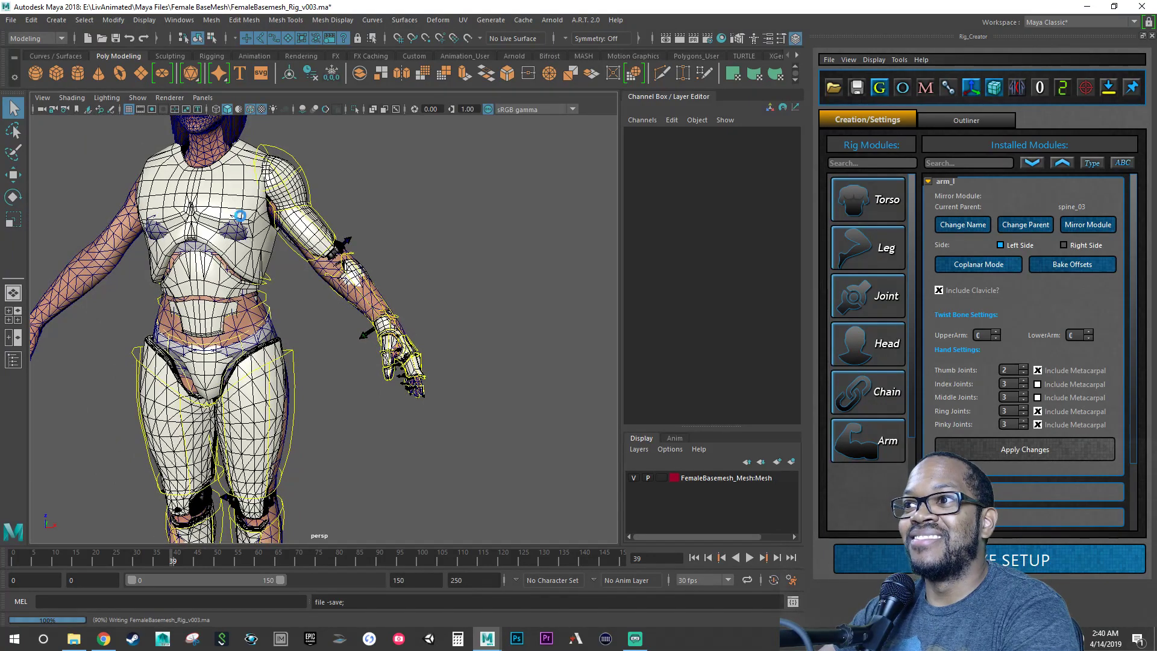
Step: Save the scene as a new version named FemaleBasemesh_Rig_v004.ma in the Female BaseMesh folder
click(12, 21)
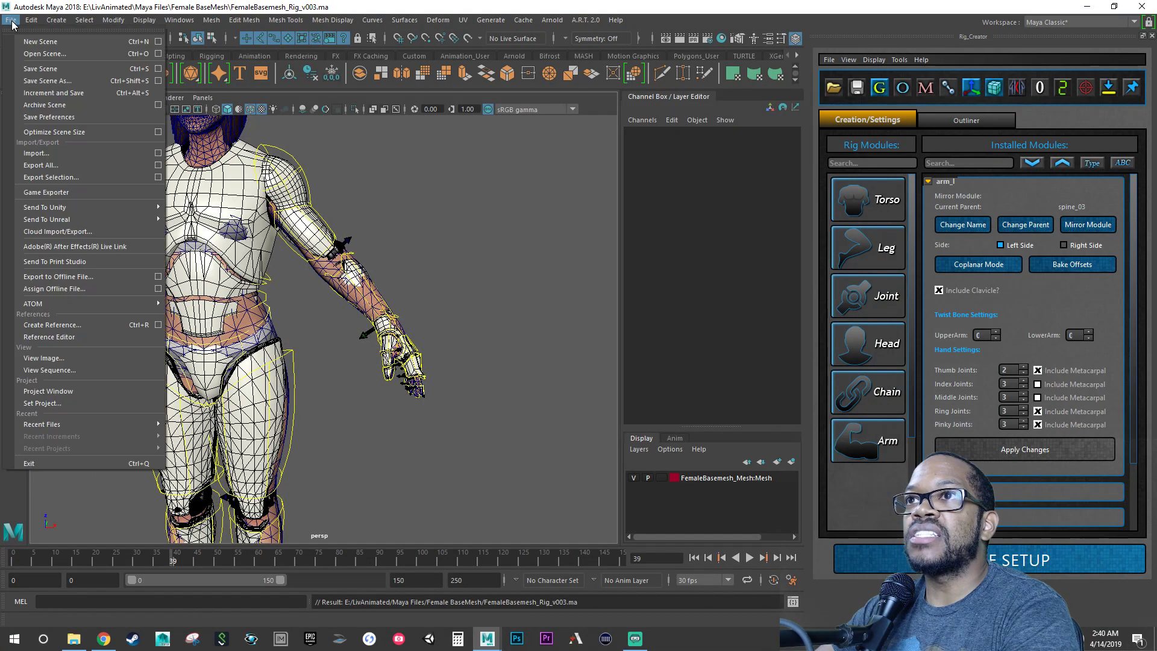
click(68, 81)
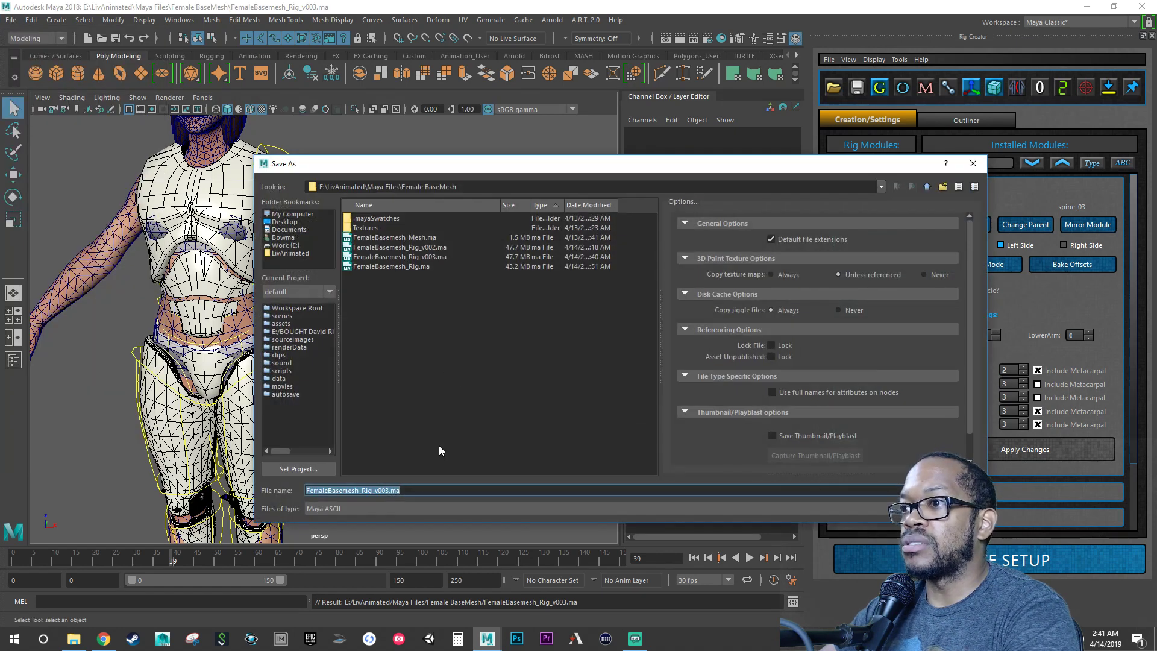
click(386, 489)
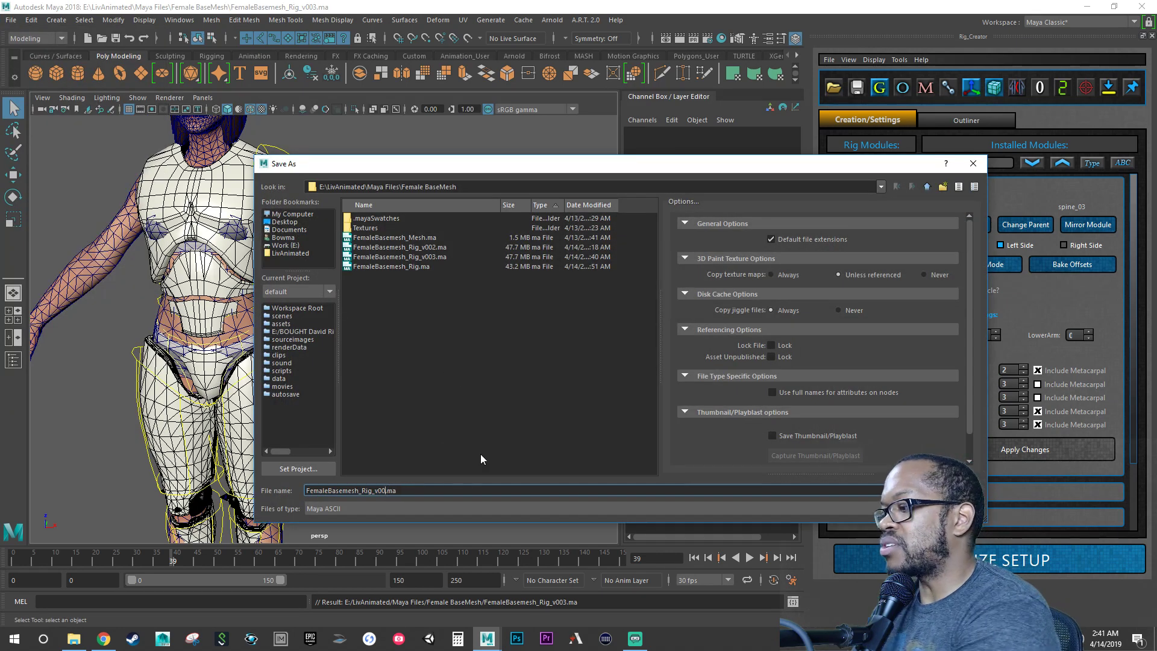
key(Delete)
text(4)
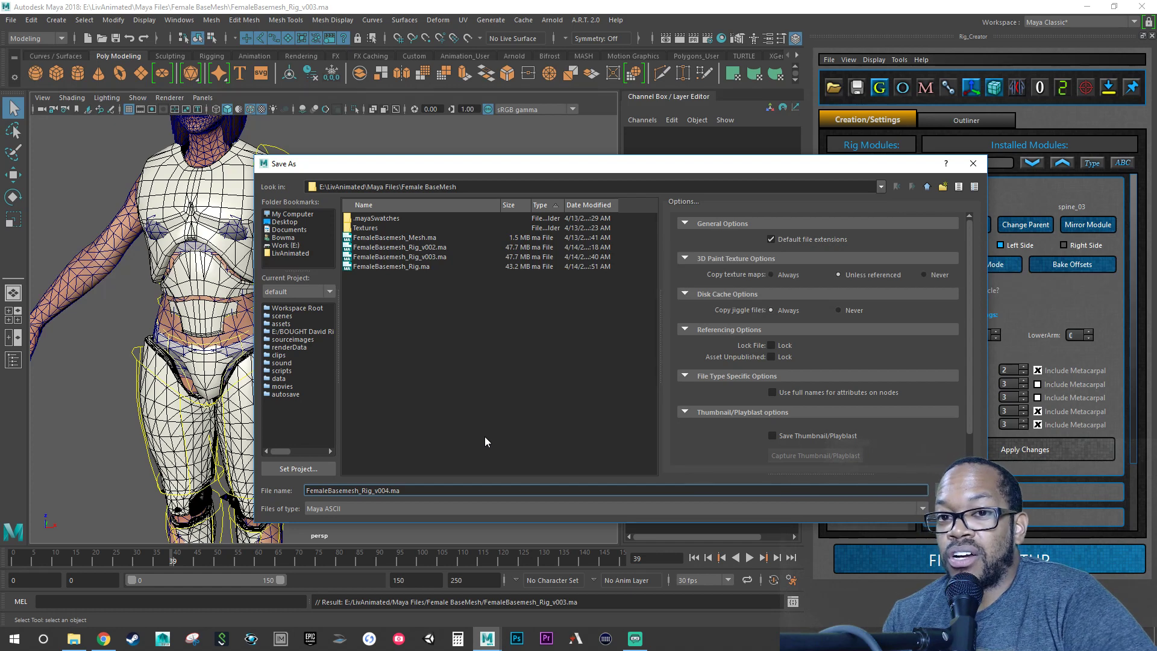
key(Return)
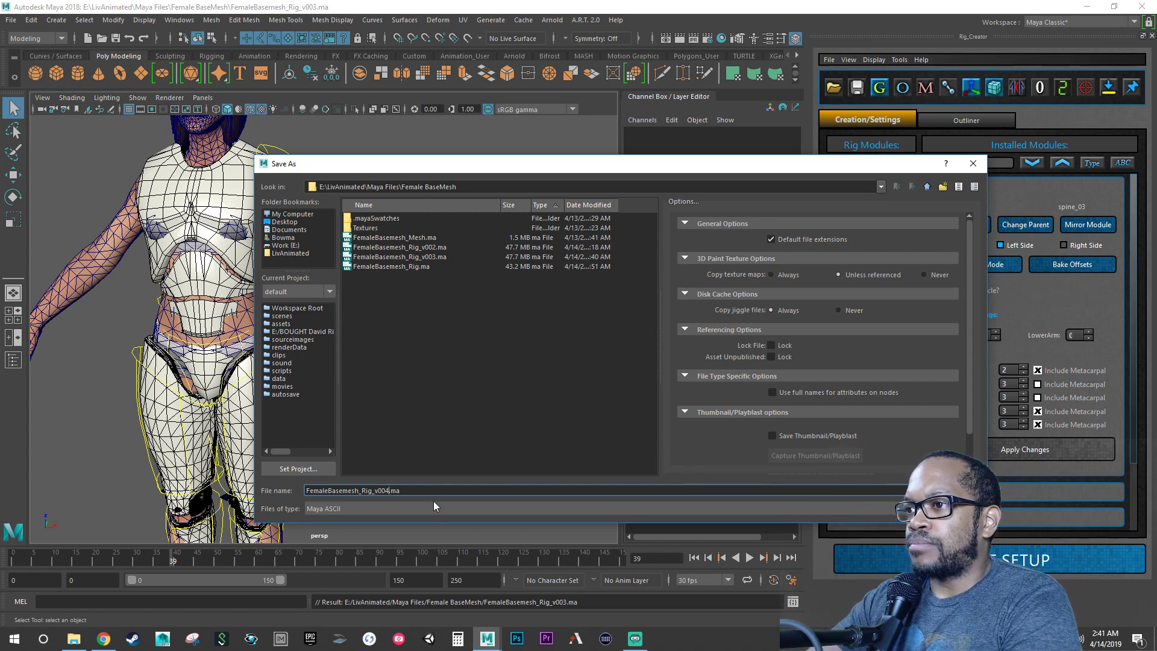
key(Return)
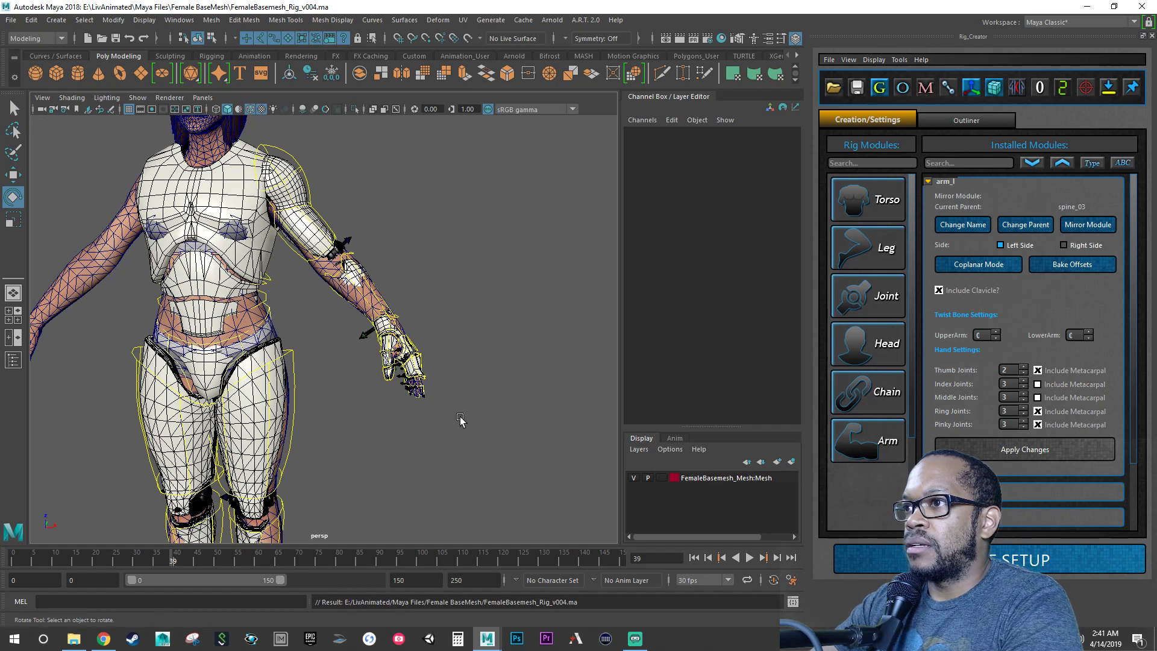
Step: Bake the arm_l module's offset mover values up to its global movers
alt+right_drag(457, 415, 388, 406)
alt+middle_drag(388, 407, 439, 405)
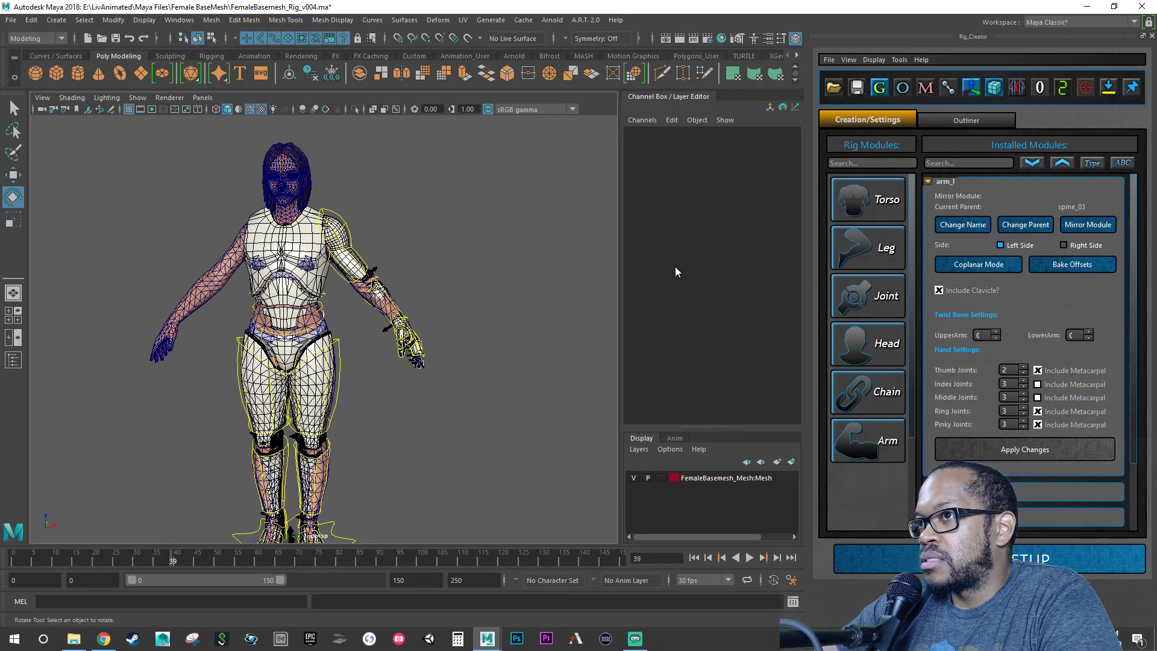
click(1072, 269)
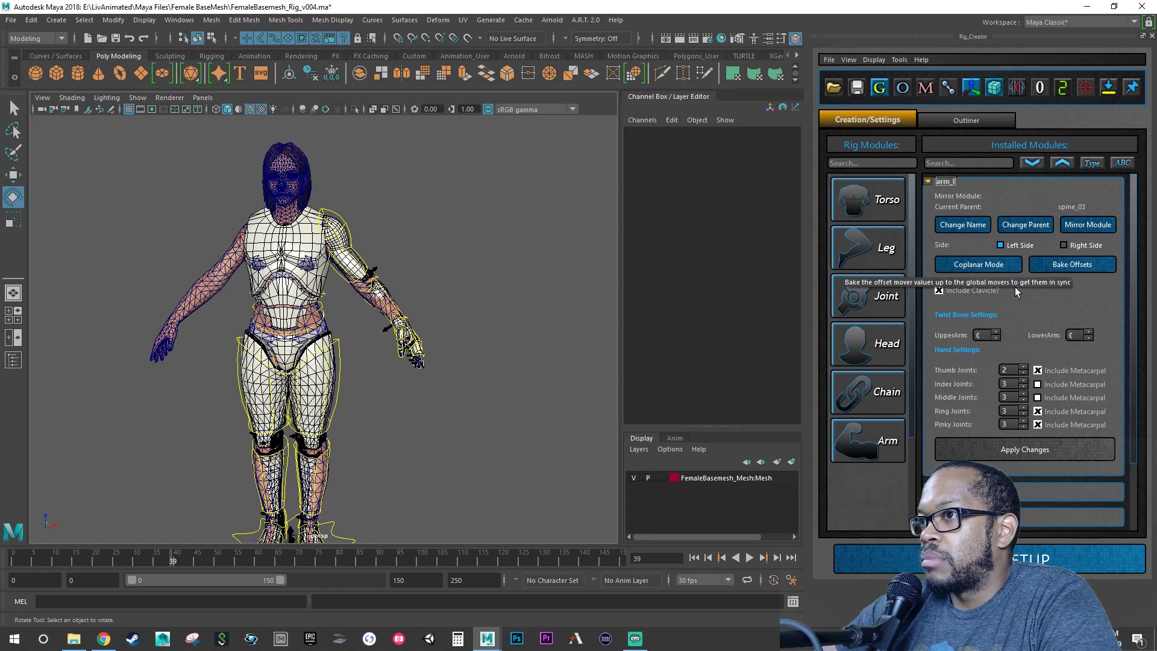
Step: Inspect the left arm and hand movers, and start creating a mirror of the arm_l module
mouse_move(429, 355)
alt+mouse_down()
mouse_move(283, 354)
mouse_move(416, 354)
alt+mouse_up()
alt+right_drag(416, 352, 543, 346)
alt+middle_drag(503, 345, 459, 323)
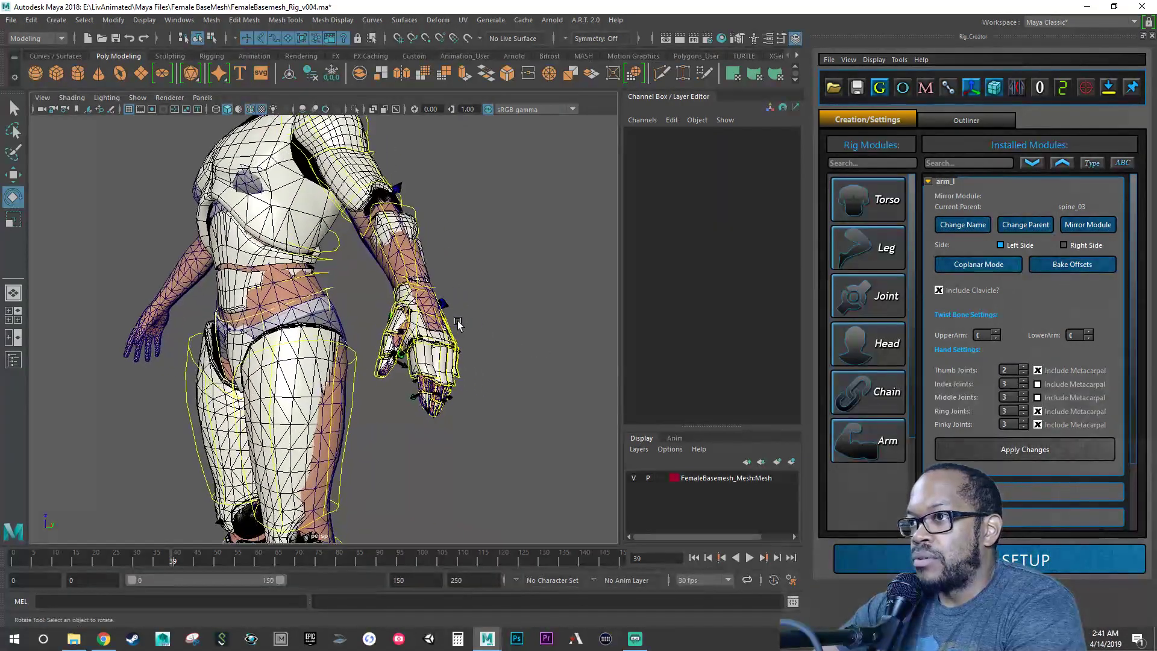
alt+drag(459, 323, 416, 332)
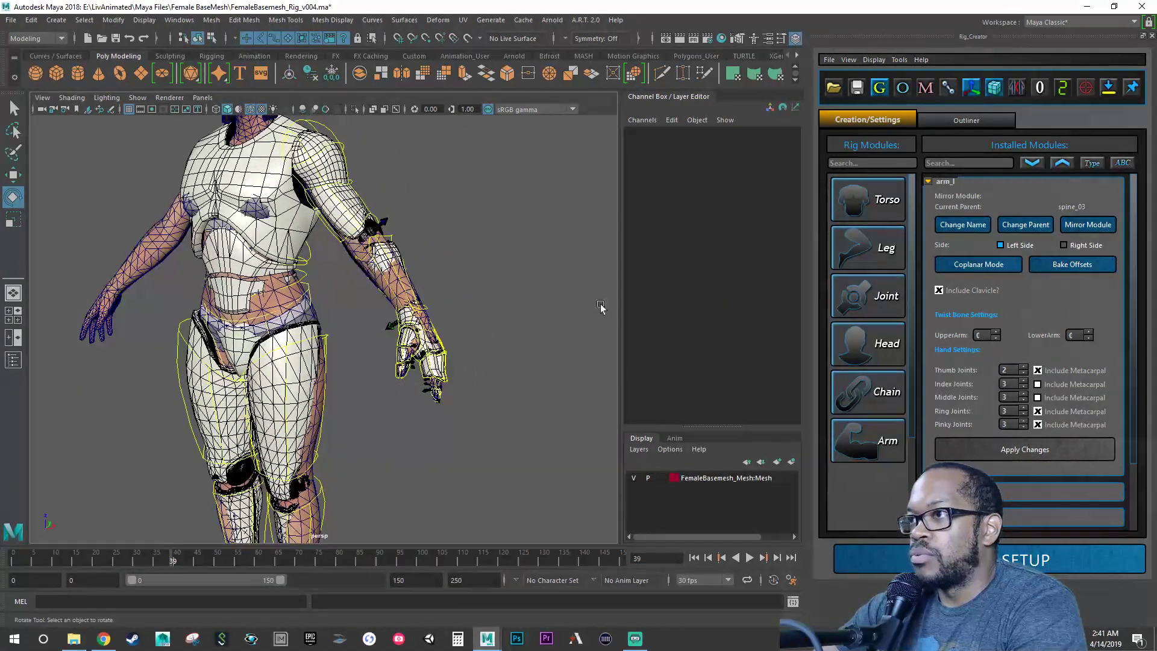
right_click(928, 183)
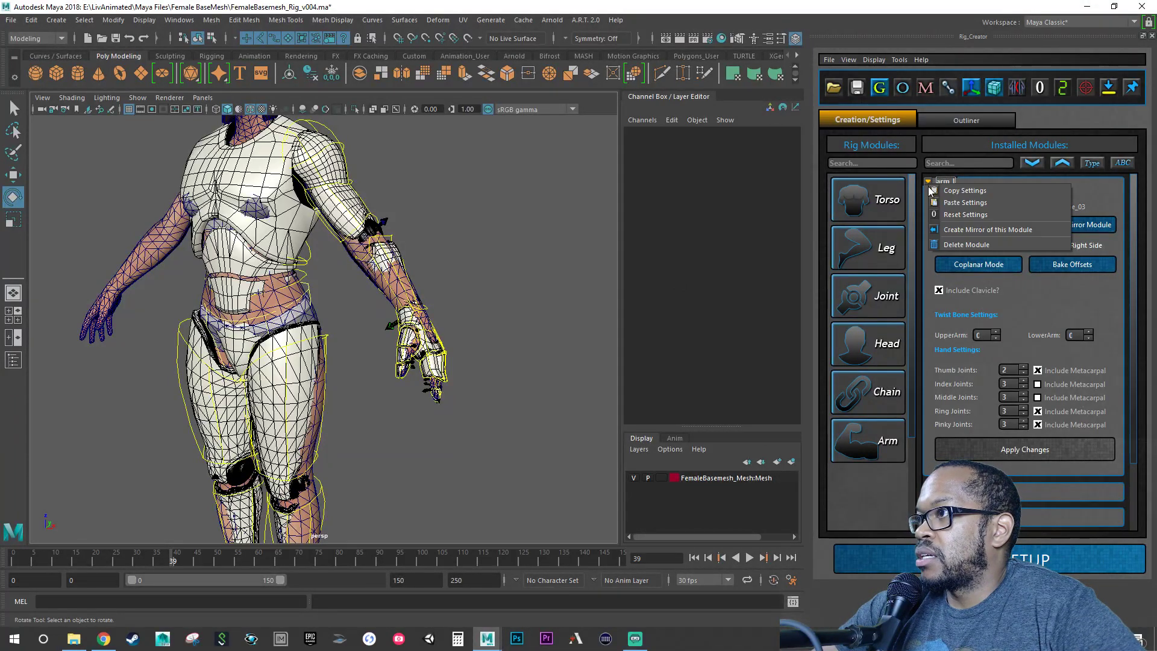
click(961, 231)
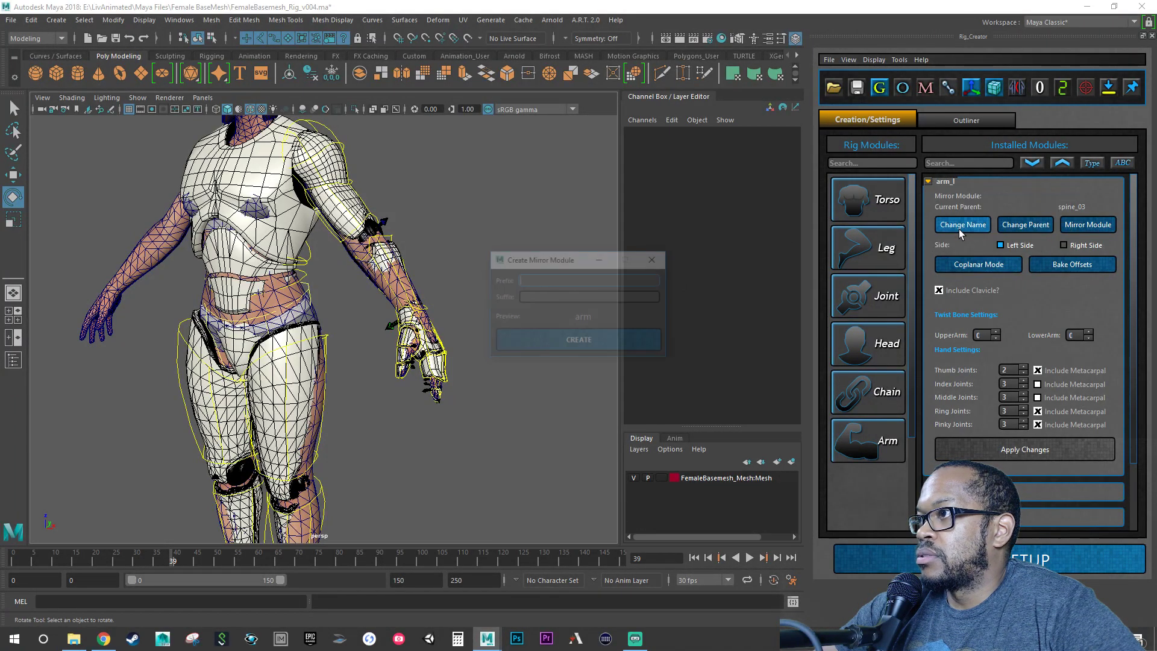
Step: Create a mirror module of the left arm named with the suffix r
click(617, 297)
text(r)
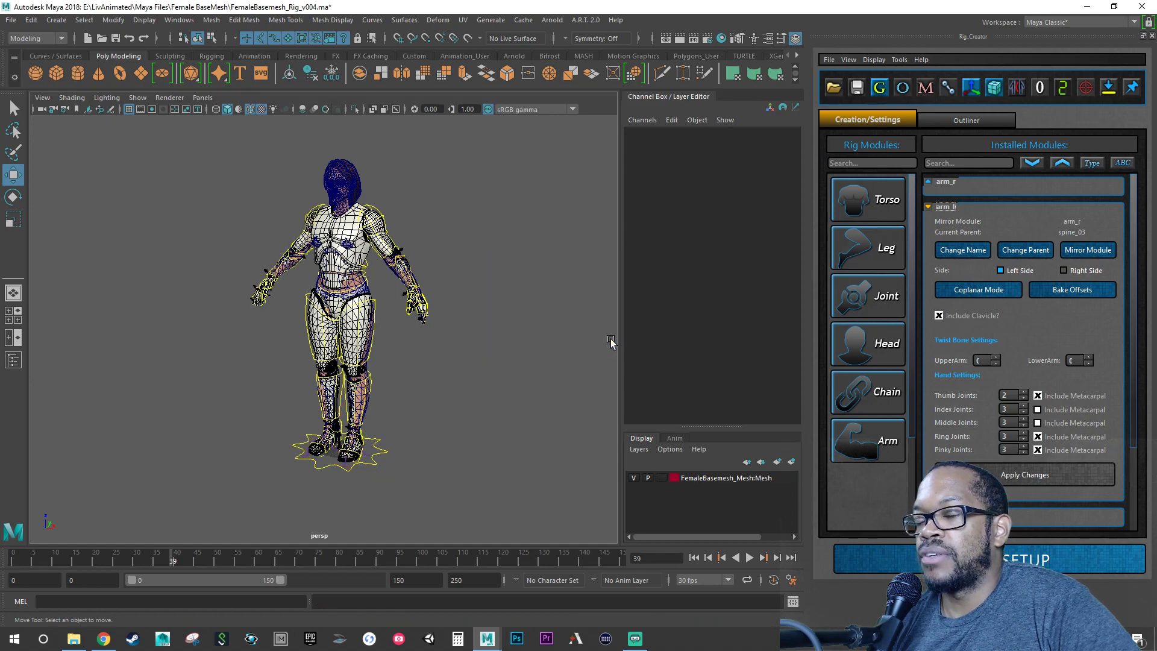
alt+drag(393, 294, 453, 287)
Step: Save the scene as a new version named FemaleBasemesh_Rig_v005.ma
click(13, 21)
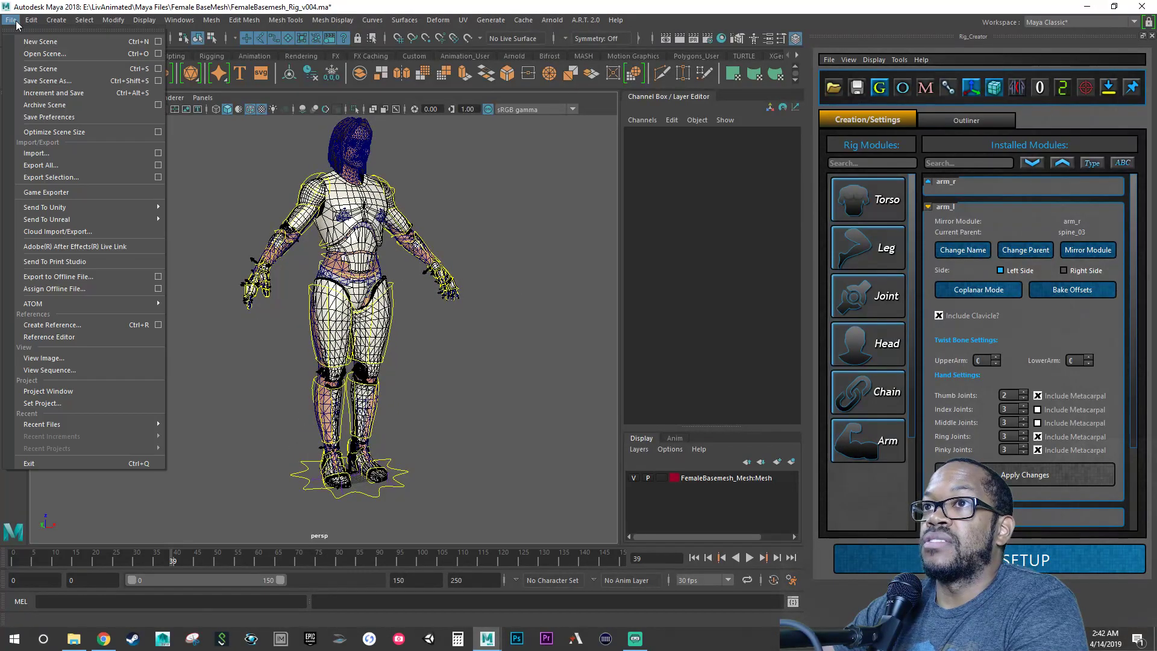
click(47, 81)
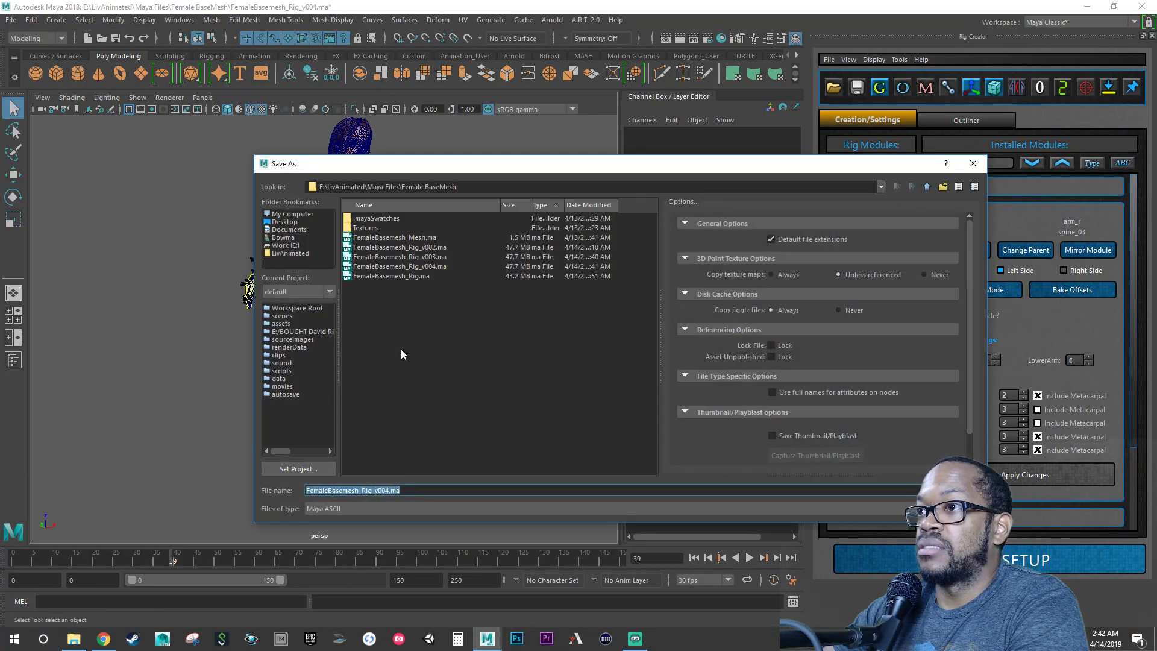
click(386, 491)
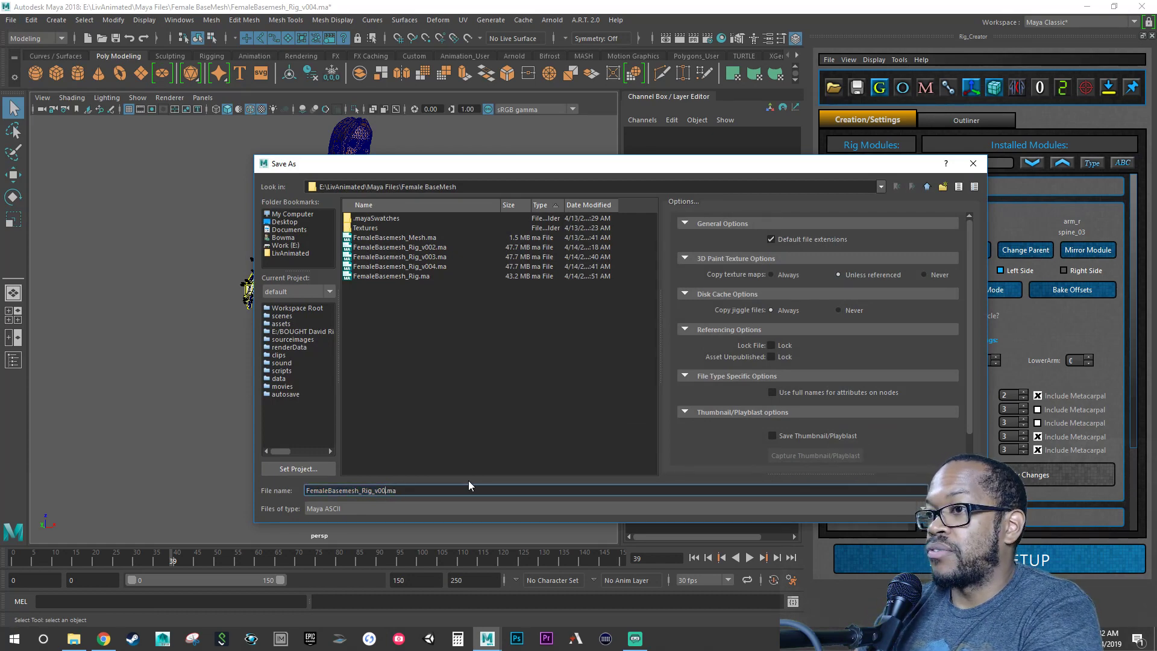
key(Return)
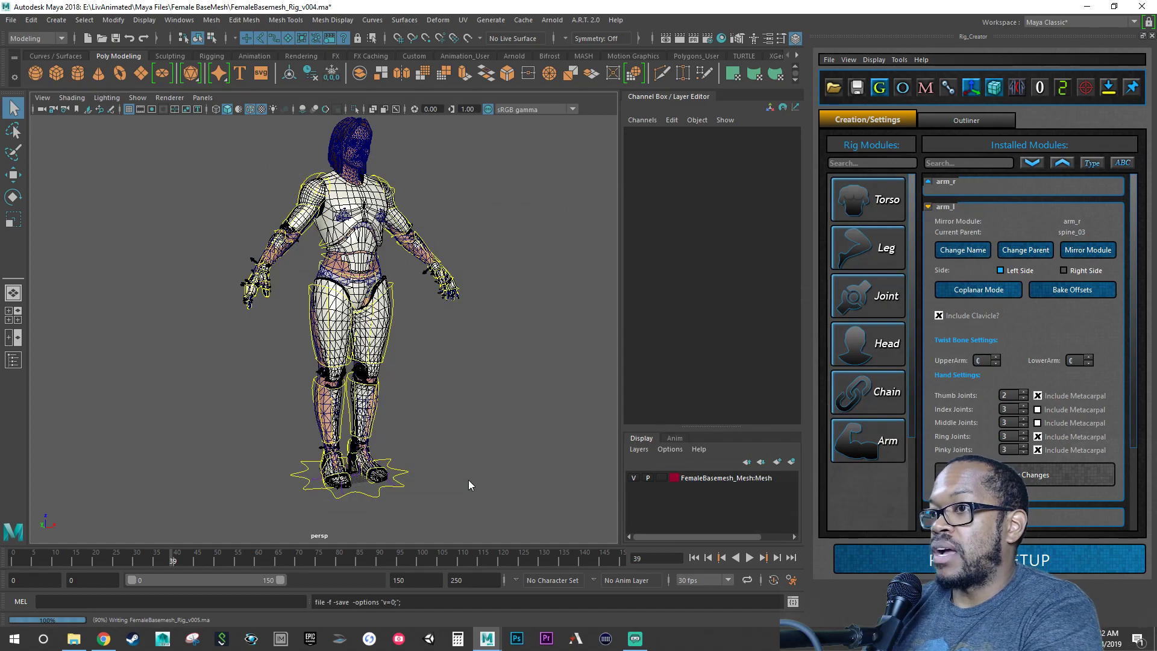
Step: Add a Head module to the rig with spine_03 as its parent bone
key(w)
alt+drag(400, 337, 453, 341)
alt+right_drag(453, 341, 607, 341)
alt+drag(520, 339, 453, 320)
alt+right_drag(453, 319, 384, 415)
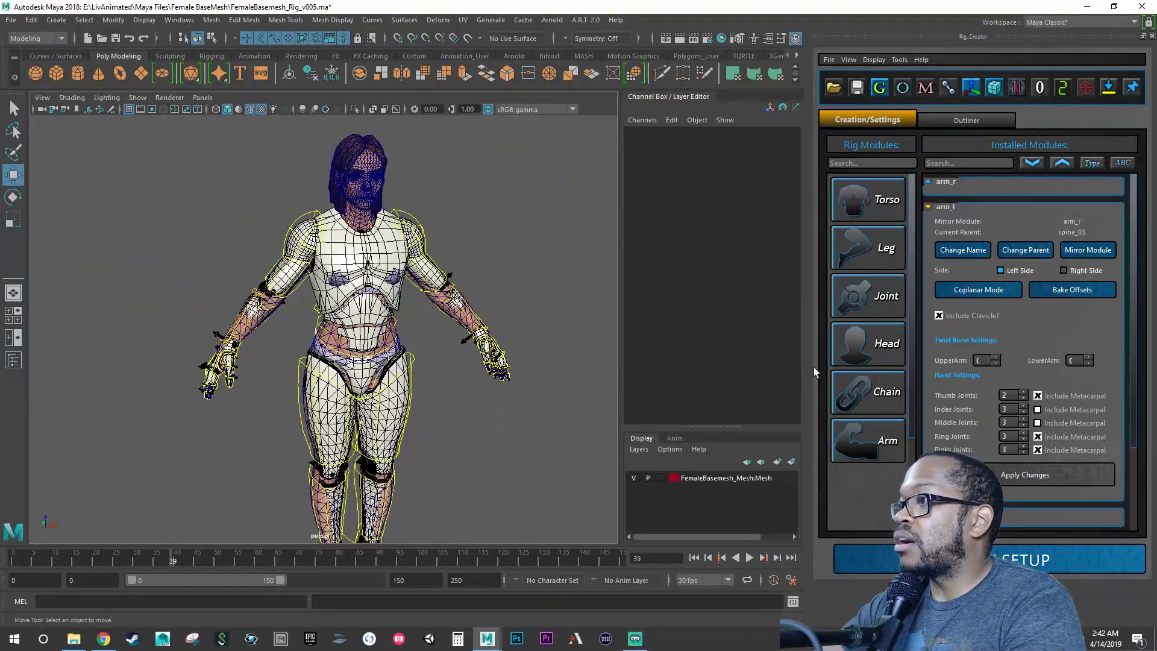
click(872, 350)
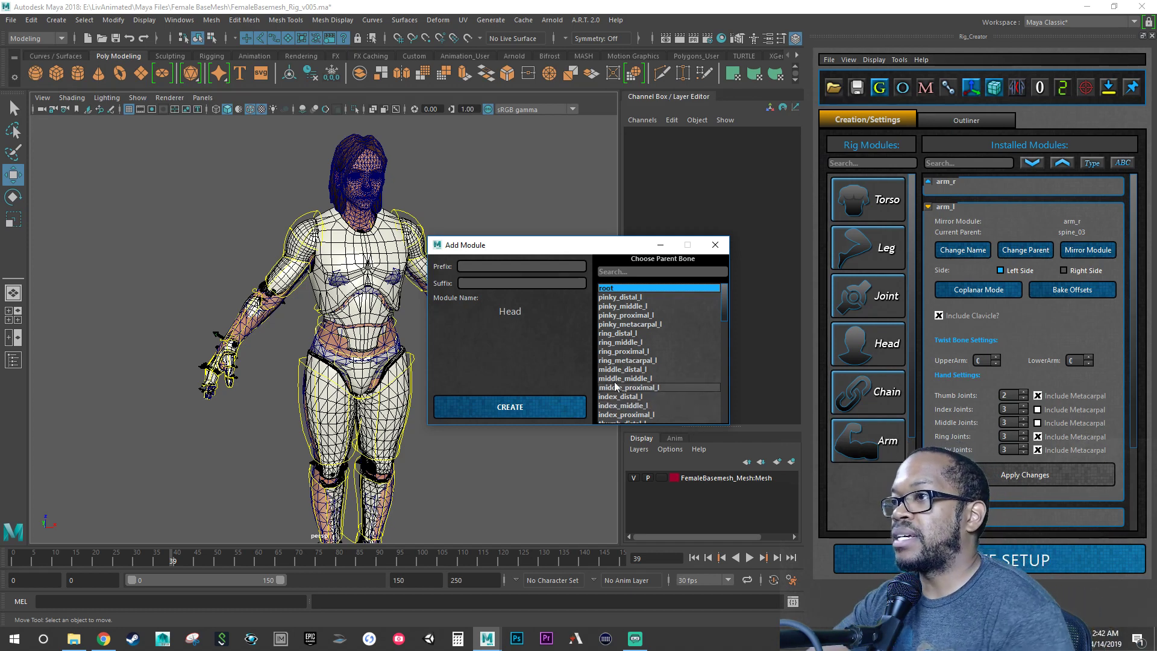
scroll(637, 331, down, 1)
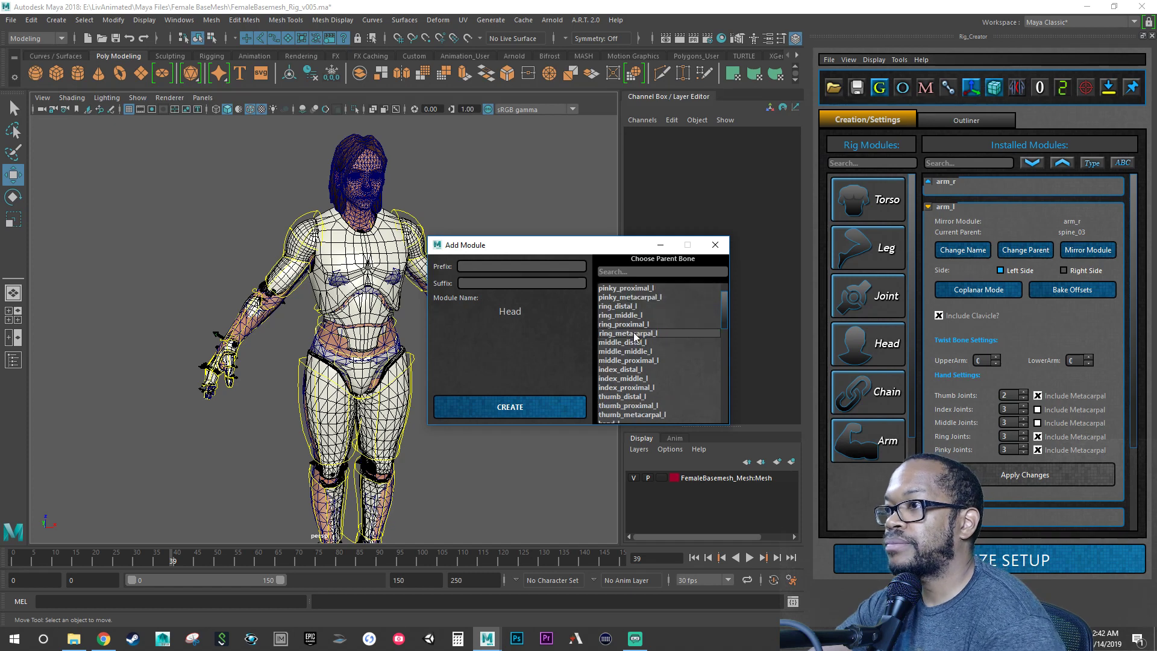
scroll(632, 336, down, 5)
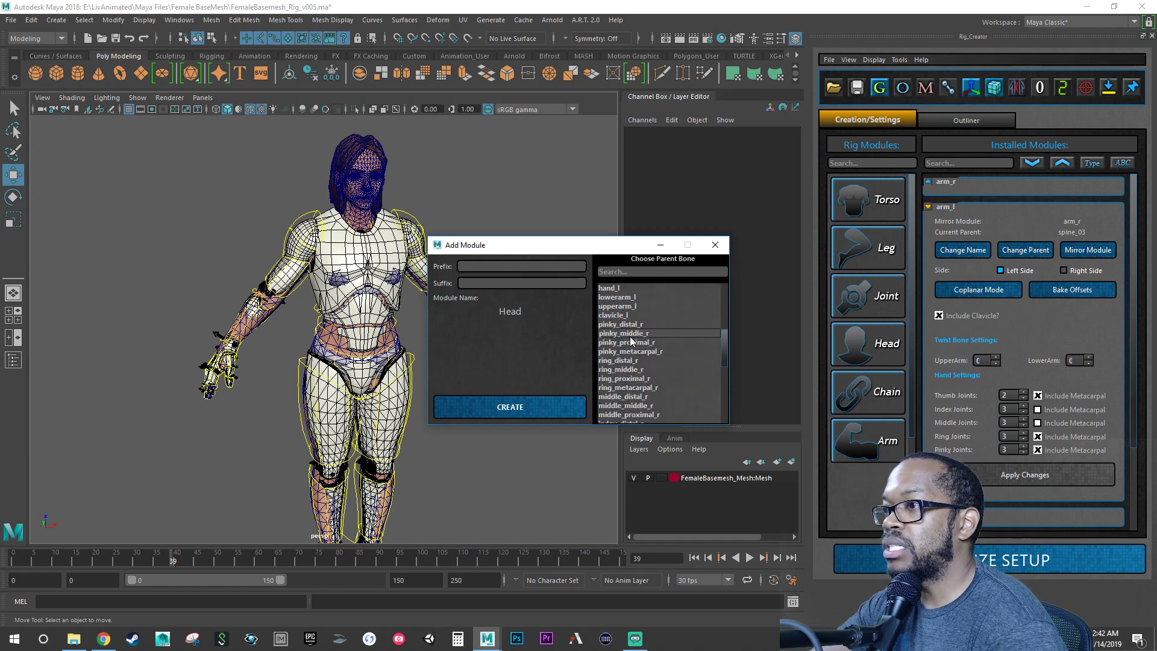
scroll(630, 339, down, 8)
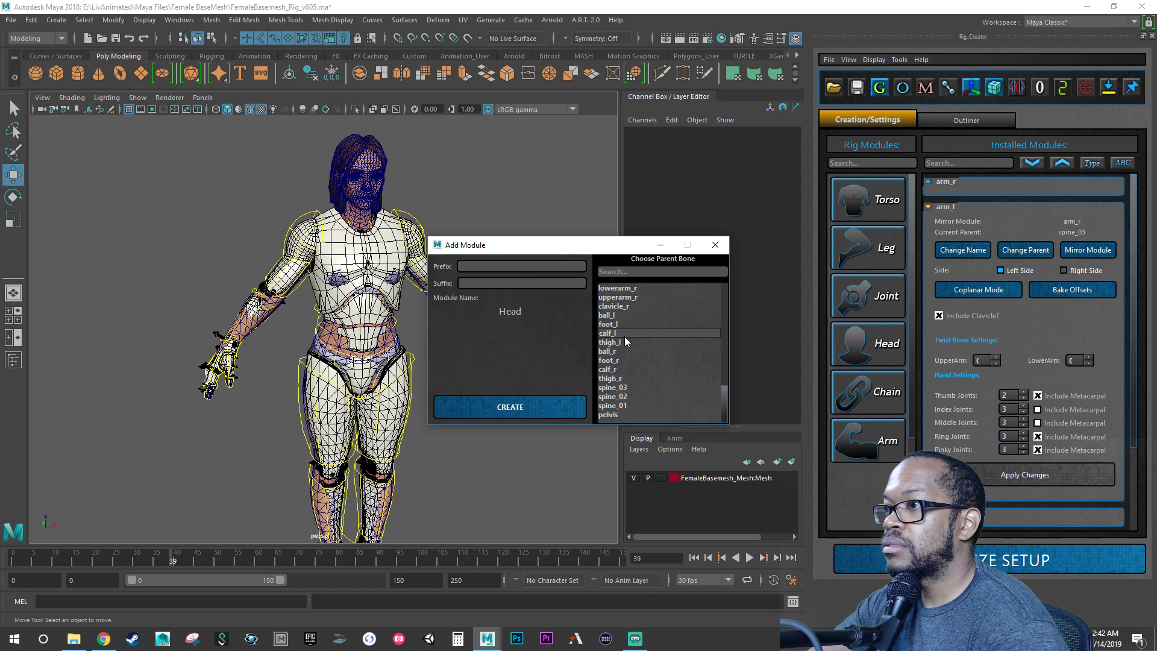
click(618, 387)
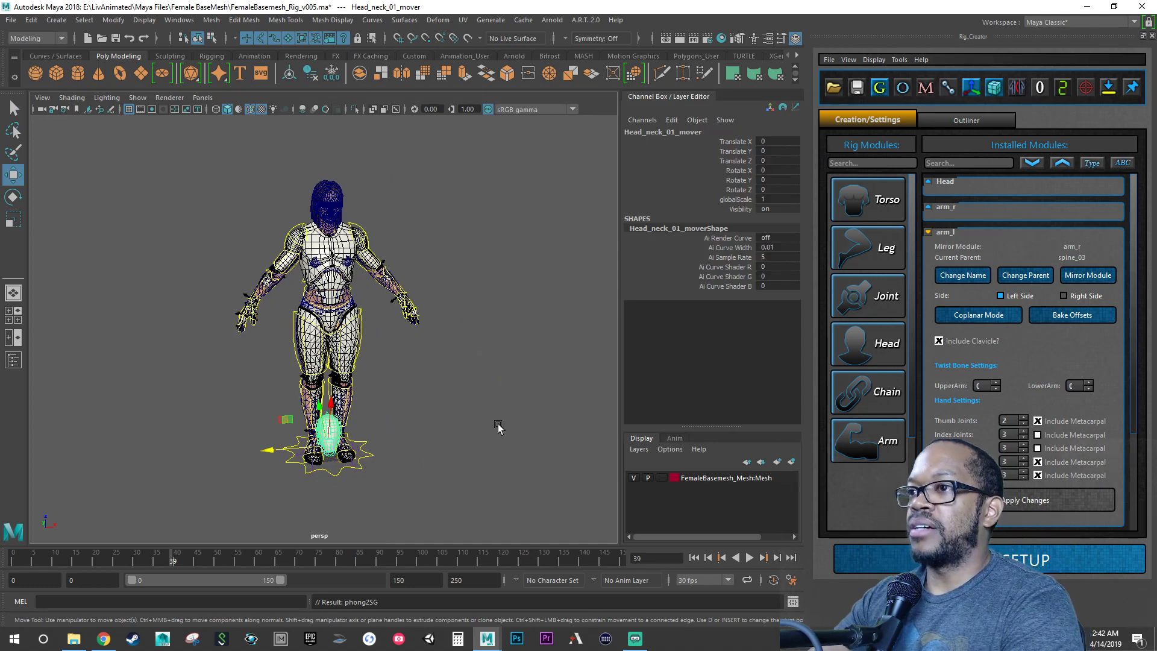
Step: Set the Move tool's axis orientation to World
scroll(289, 461, up, 5)
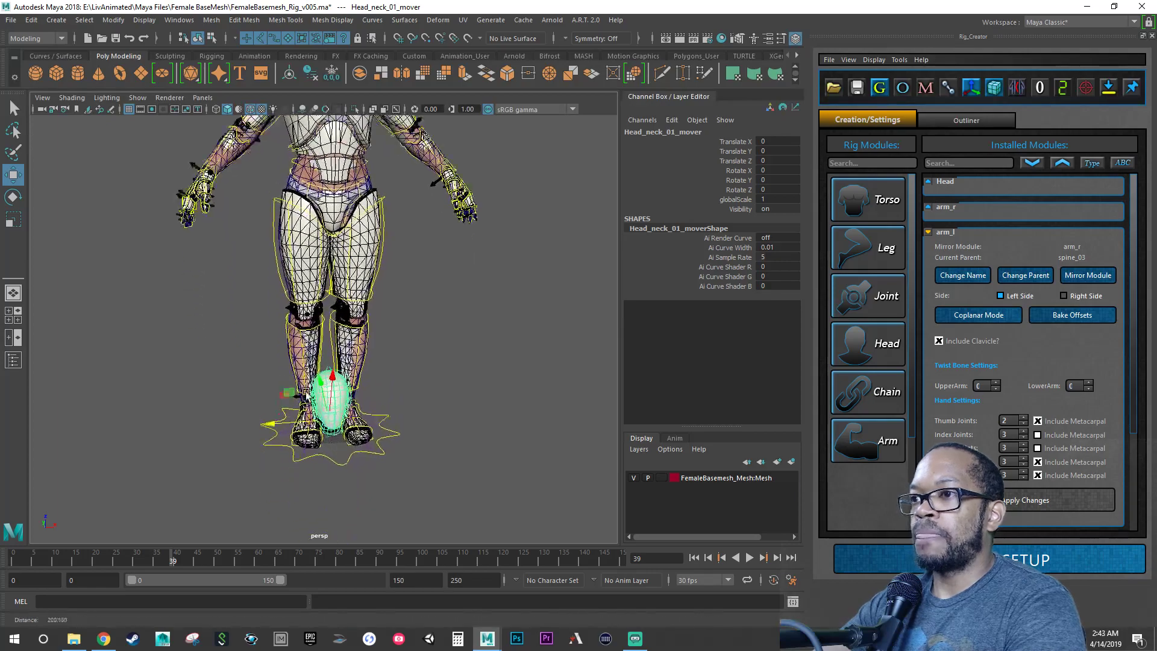
alt+right_drag(306, 395, 356, 416)
alt+middle_drag(356, 416, 354, 367)
alt+right_drag(354, 367, 335, 380)
alt+drag(334, 386, 404, 396)
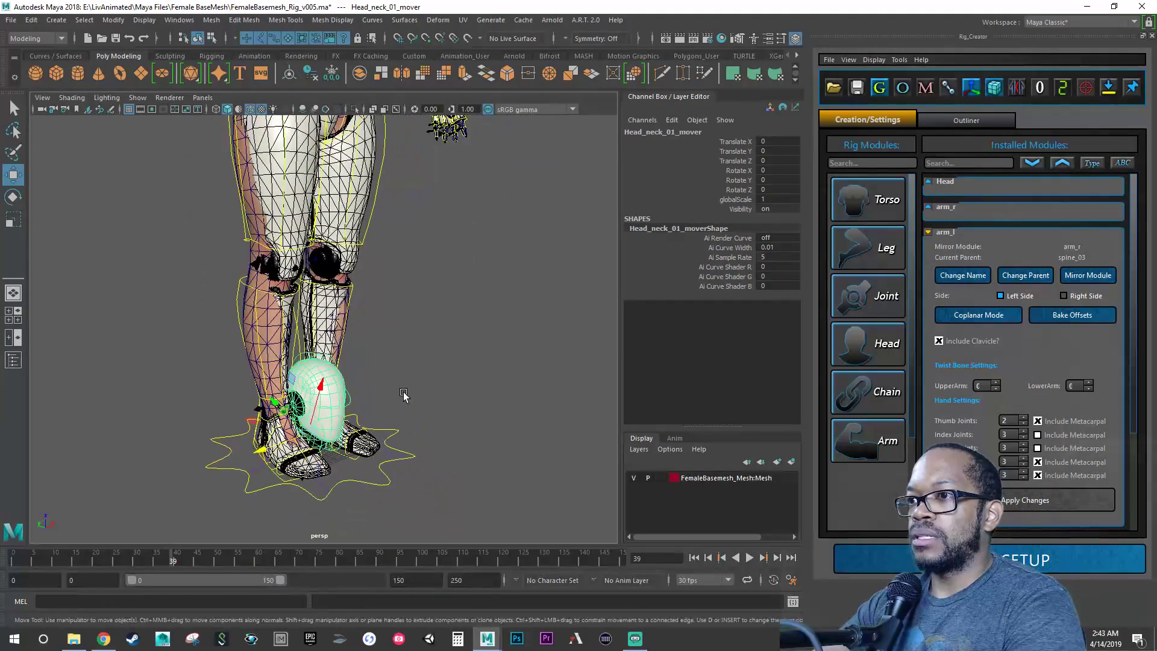
mouse_move(329, 402)
alt+mouse_down()
mouse_move(367, 418)
mouse_move(446, 411)
mouse_move(337, 421)
alt+mouse_up()
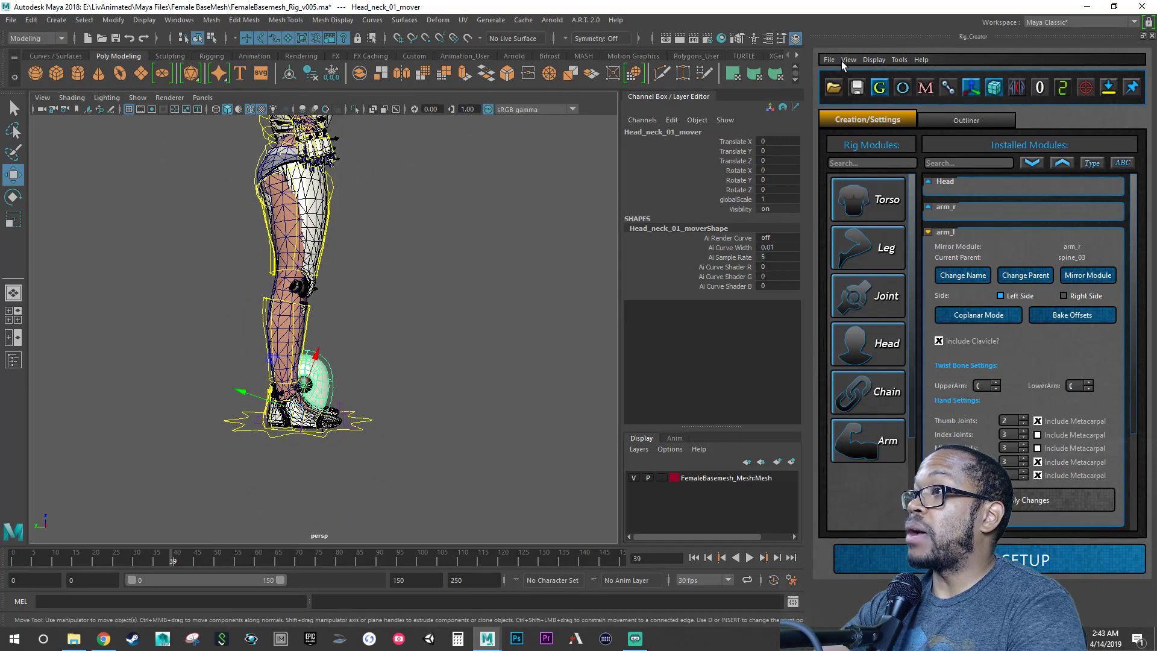
click(781, 39)
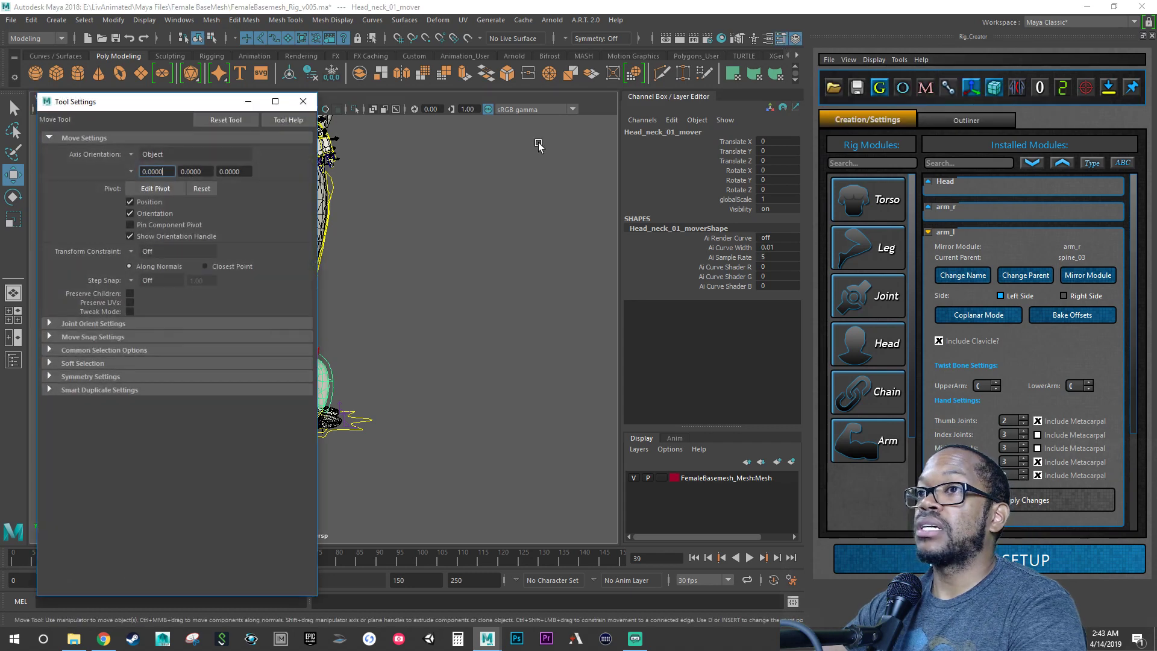
click(131, 154)
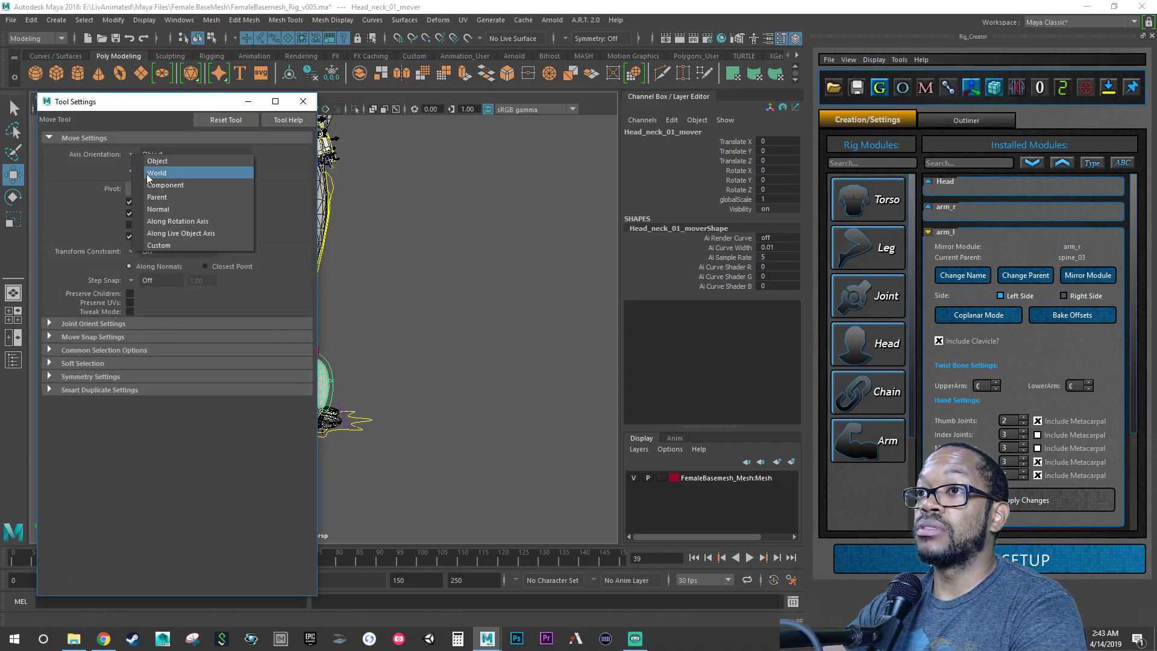
click(156, 173)
click(296, 102)
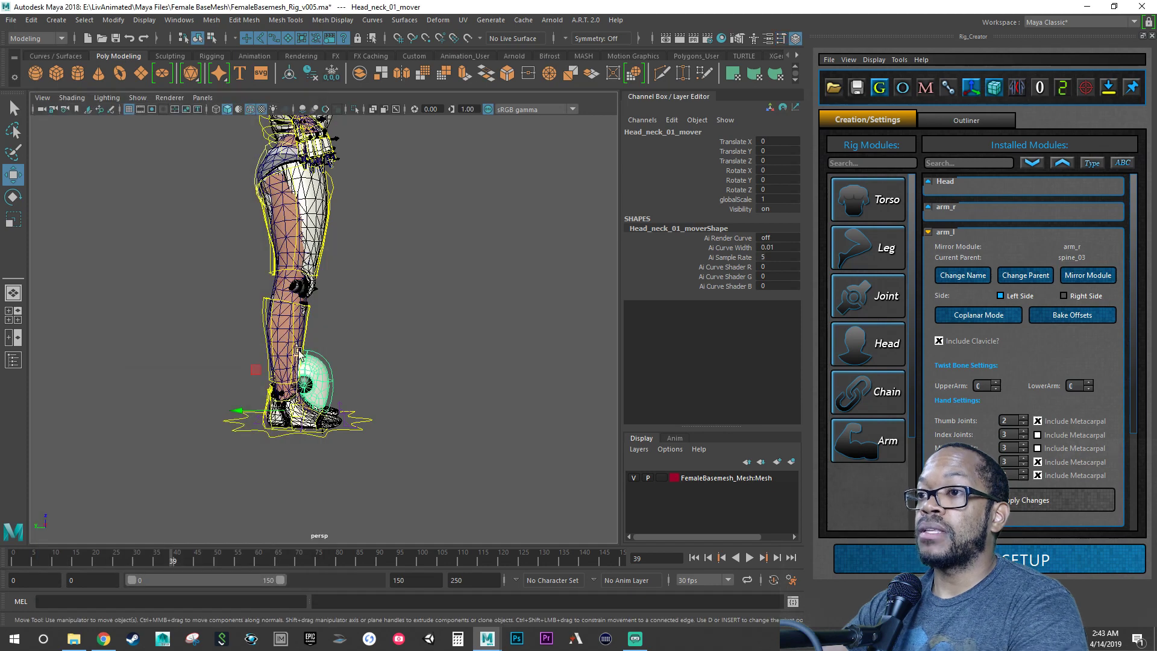
Step: Move the neck mover from the feet up to the character's neck, to about Translate X 159.2 and Translate Y 57.0
mouse_move(318, 417)
alt+mouse_down()
mouse_move(345, 424)
mouse_move(331, 420)
alt+mouse_up()
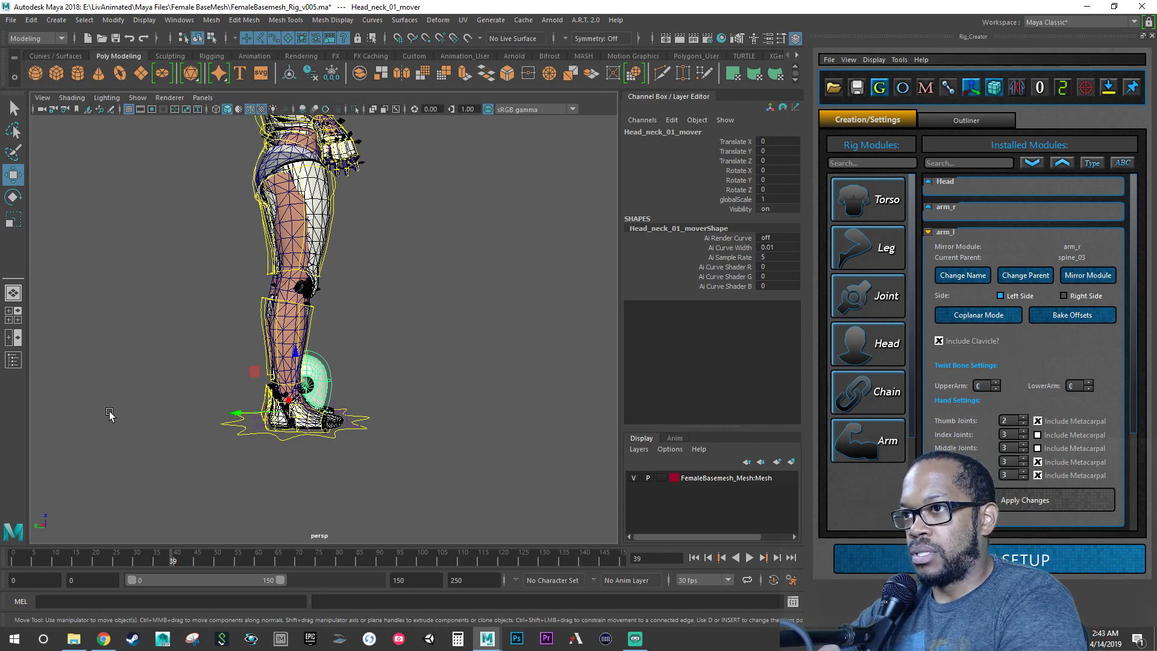
scroll(350, 436, down, 2)
alt+middle_drag(322, 414, 326, 461)
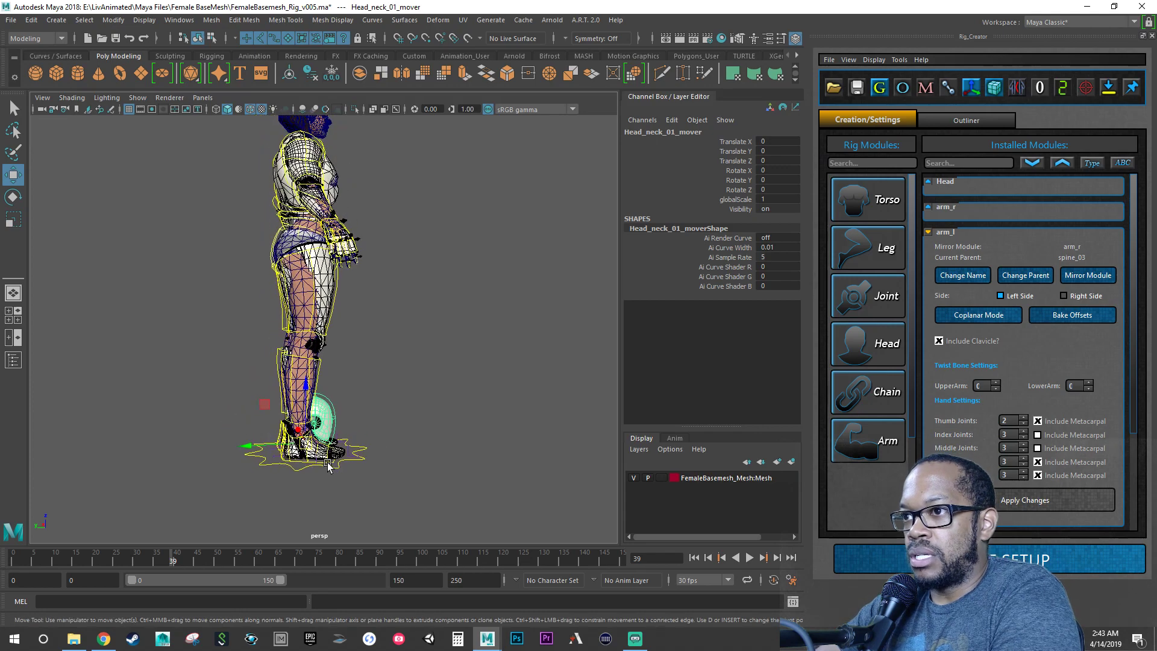
alt+drag(306, 446, 265, 118)
scroll(407, 300, up, 8)
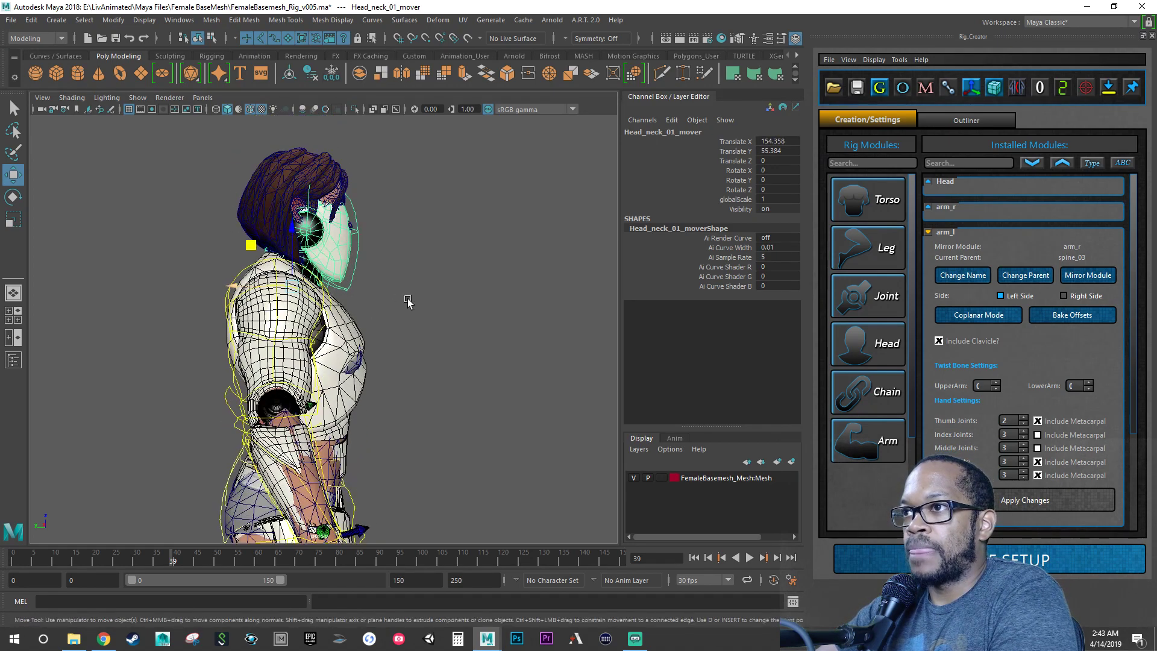
alt+drag(420, 339, 389, 351)
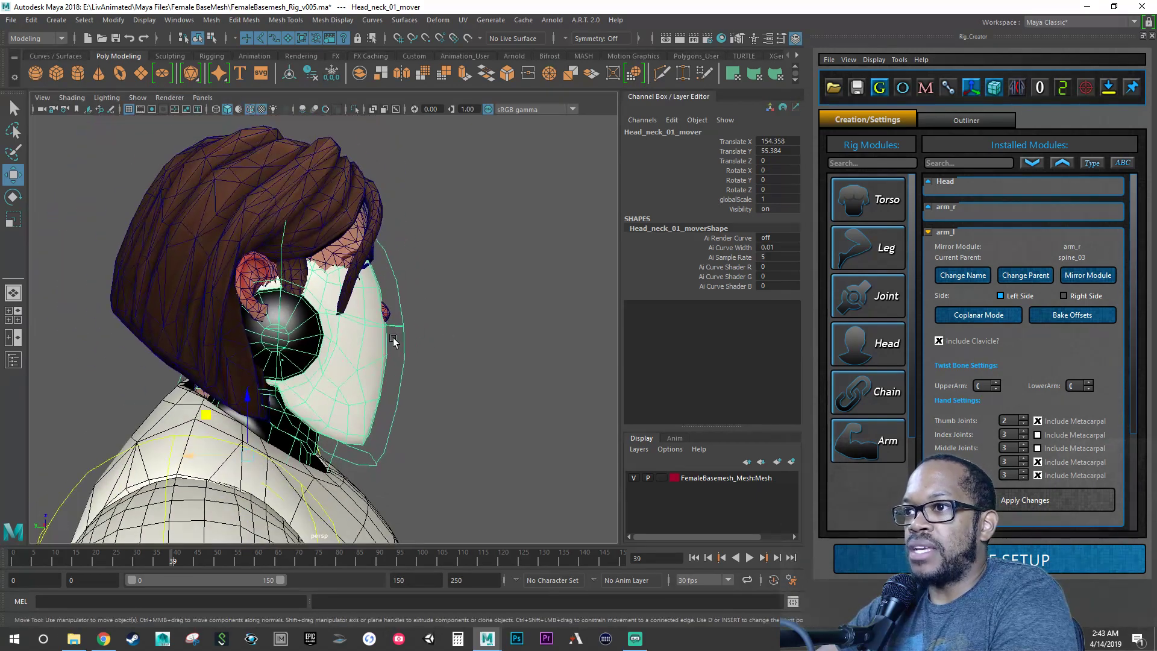
drag(208, 416, 206, 368)
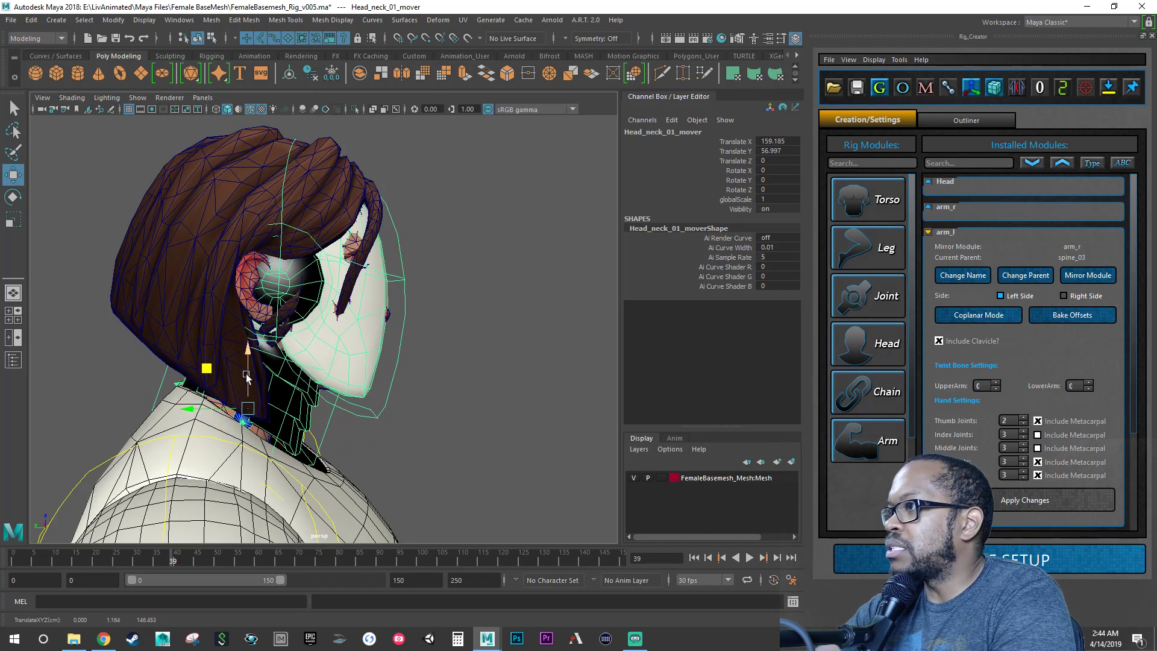
Step: Set the Head module's number of neck bones to 2 and apply the change
click(928, 182)
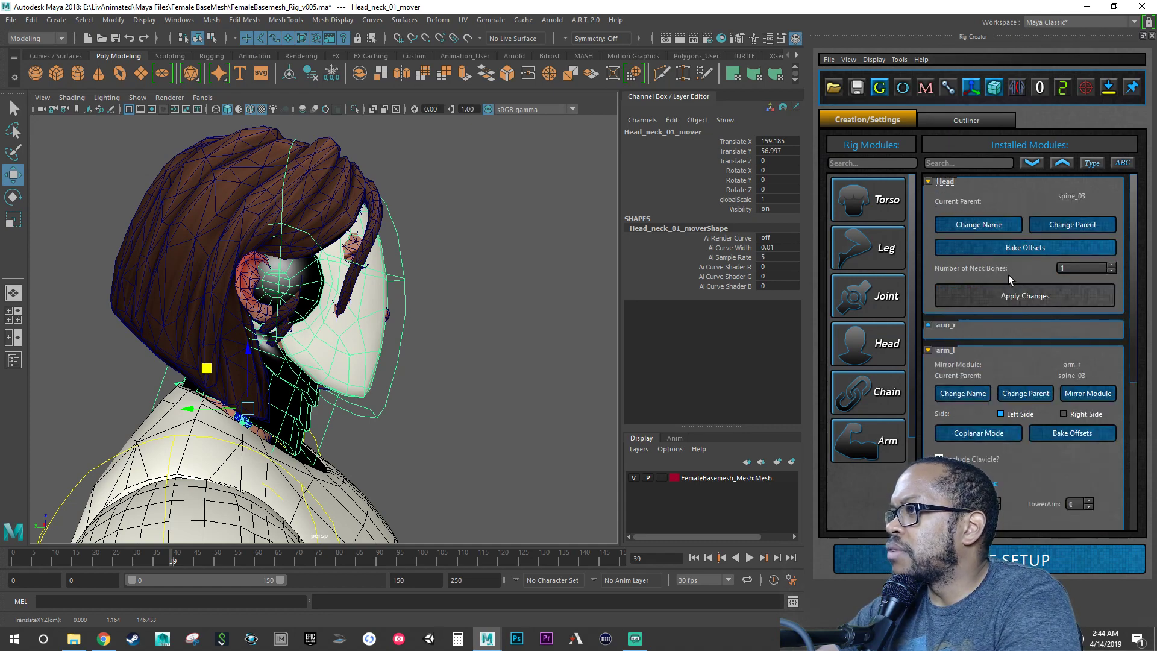
alt+drag(476, 389, 374, 362)
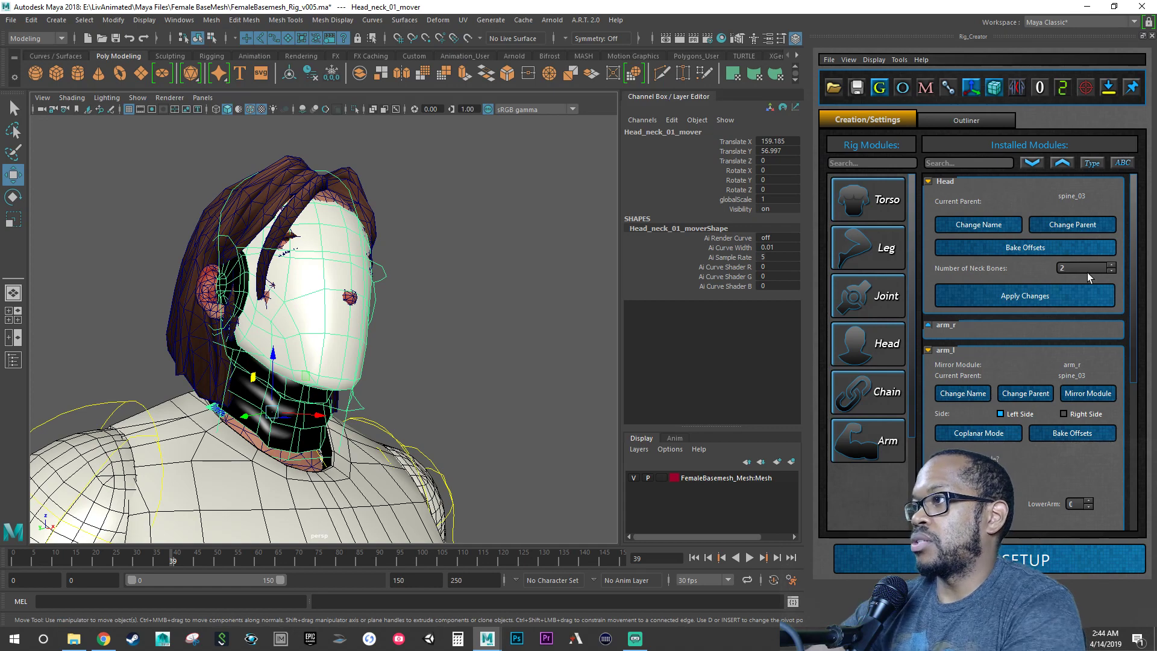
click(1033, 297)
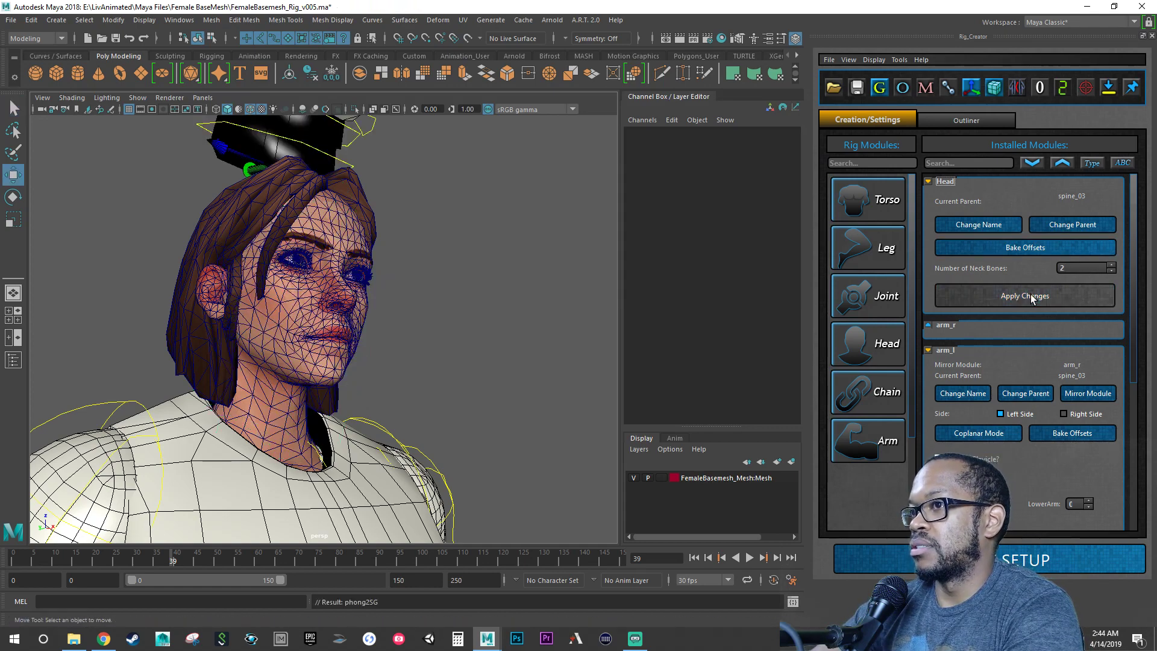
Step: Lower the first neck mover of the rebuilt Head module onto the character's neck, to about Translate X 133.2 and Translate Y 47.8
alt+right_drag(395, 364, 257, 355)
alt+middle_drag(323, 275, 329, 325)
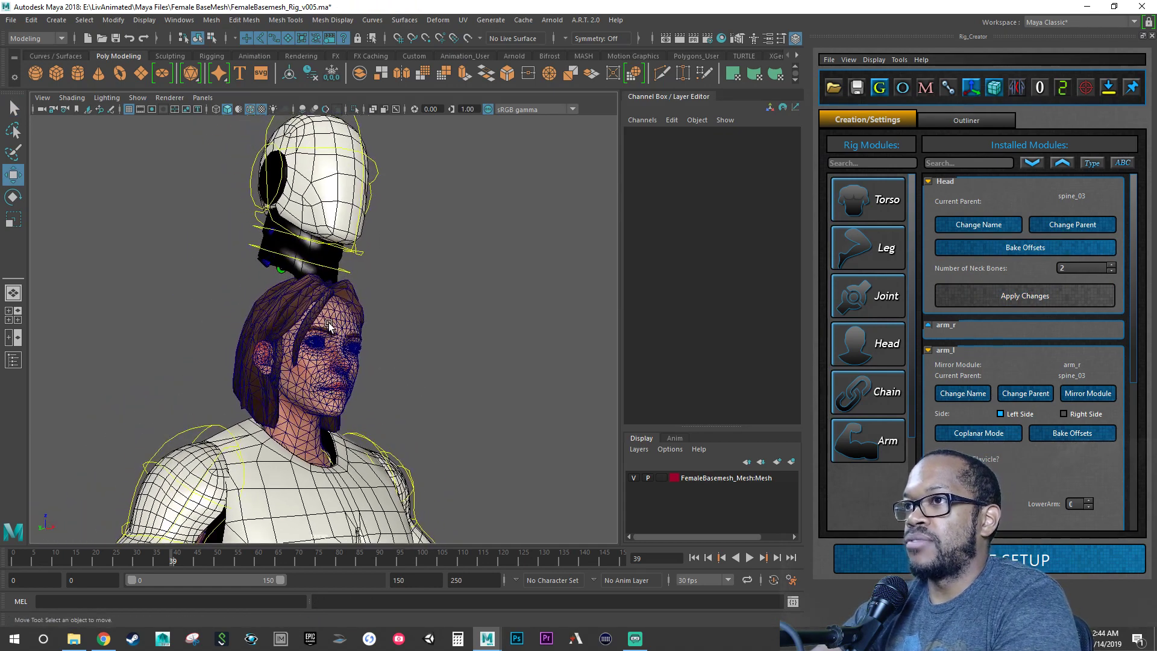
alt+drag(345, 252, 264, 263)
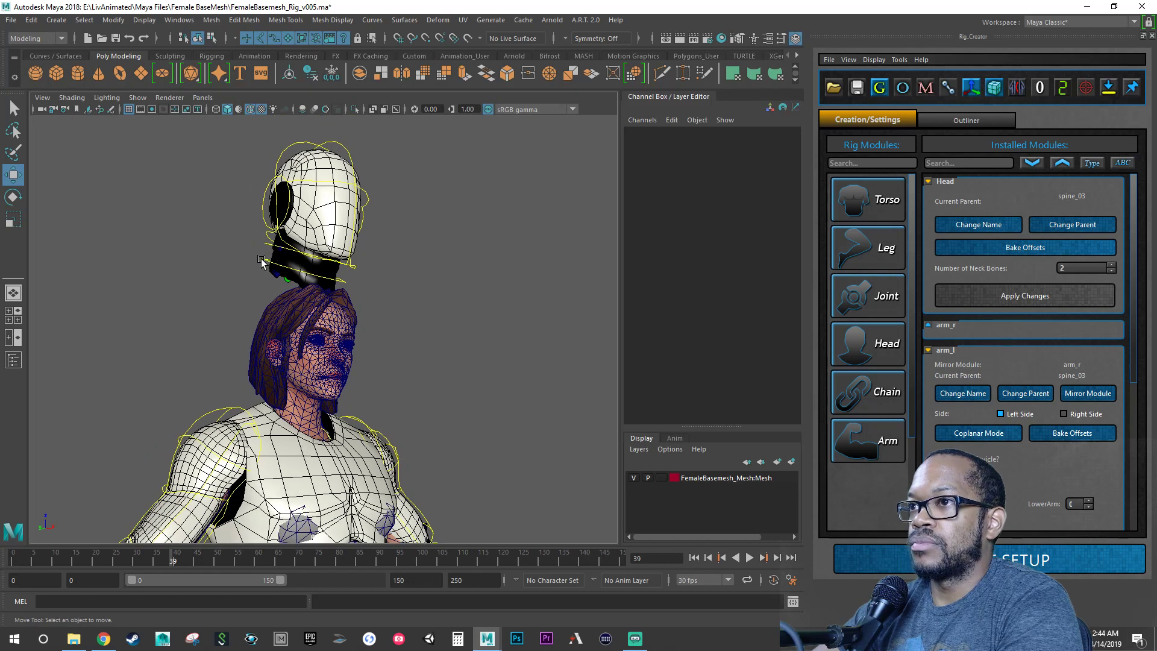
click(264, 263)
drag(303, 229, 287, 358)
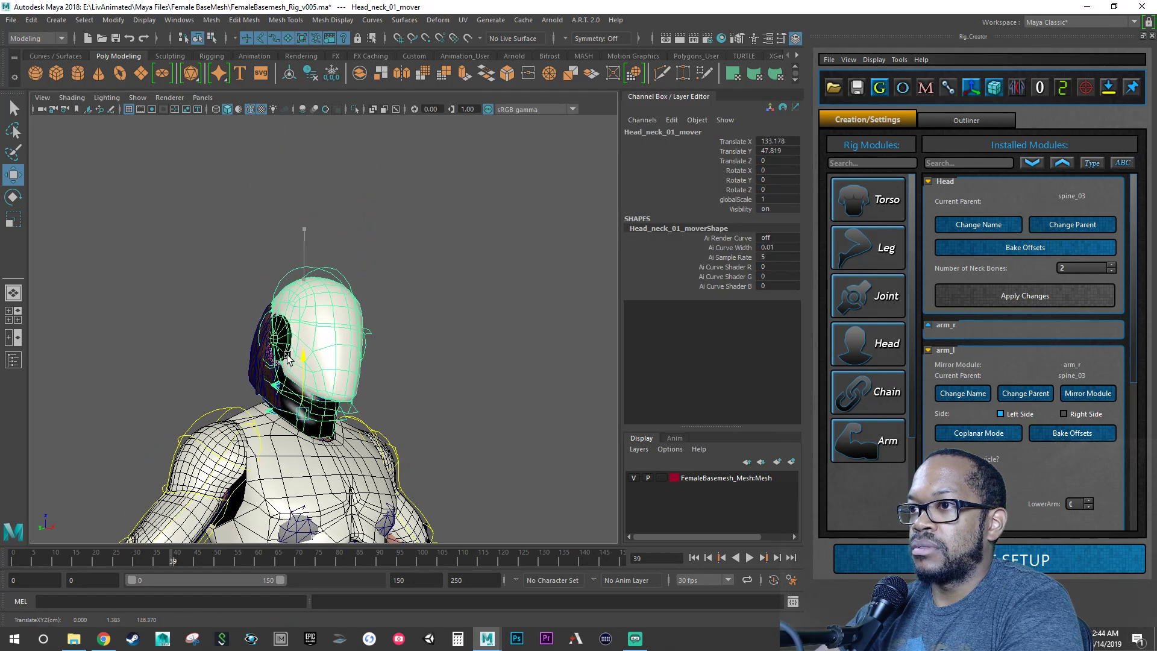
Step: Adjust the first neck mover's height and depth against the base of the character's neck in a close side view
alt+drag(212, 373, 289, 381)
alt+right_drag(289, 380, 422, 398)
alt+middle_drag(422, 398, 425, 365)
alt+right_drag(175, 344, 315, 380)
alt+middle_drag(315, 380, 319, 283)
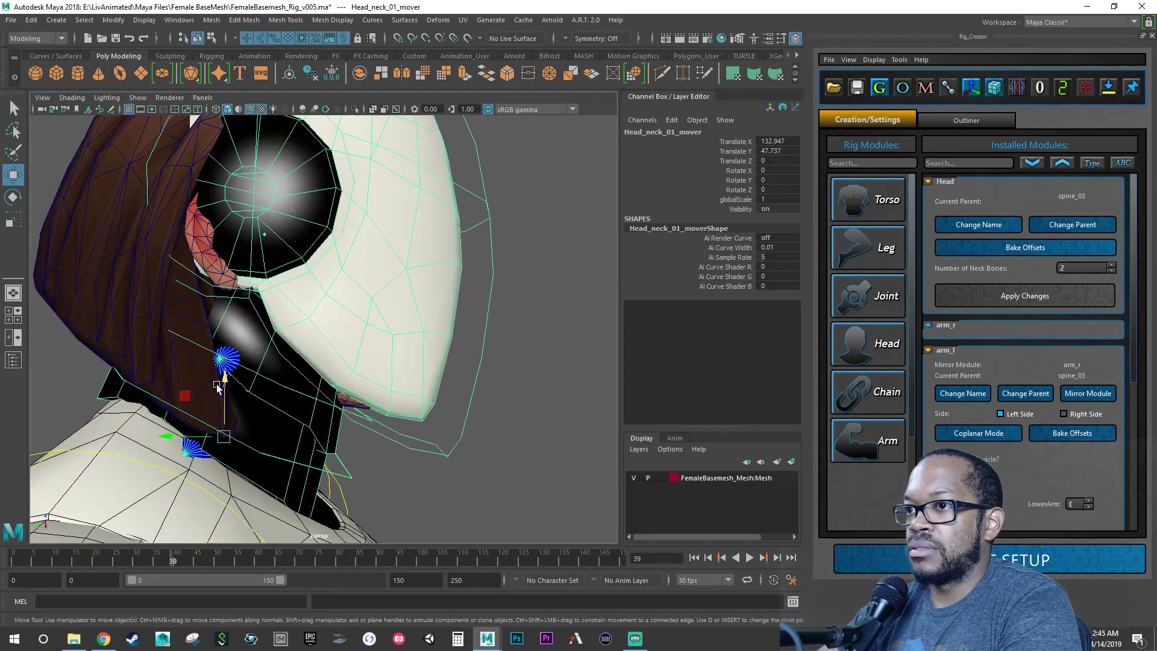
drag(184, 397, 163, 482)
Step: Scale the first neck mover to a globalScale of about 0.879 and reposition it to about Translate X 132.1 and Translate Y 48.1
key(r)
scroll(203, 444, down, 2)
key(w)
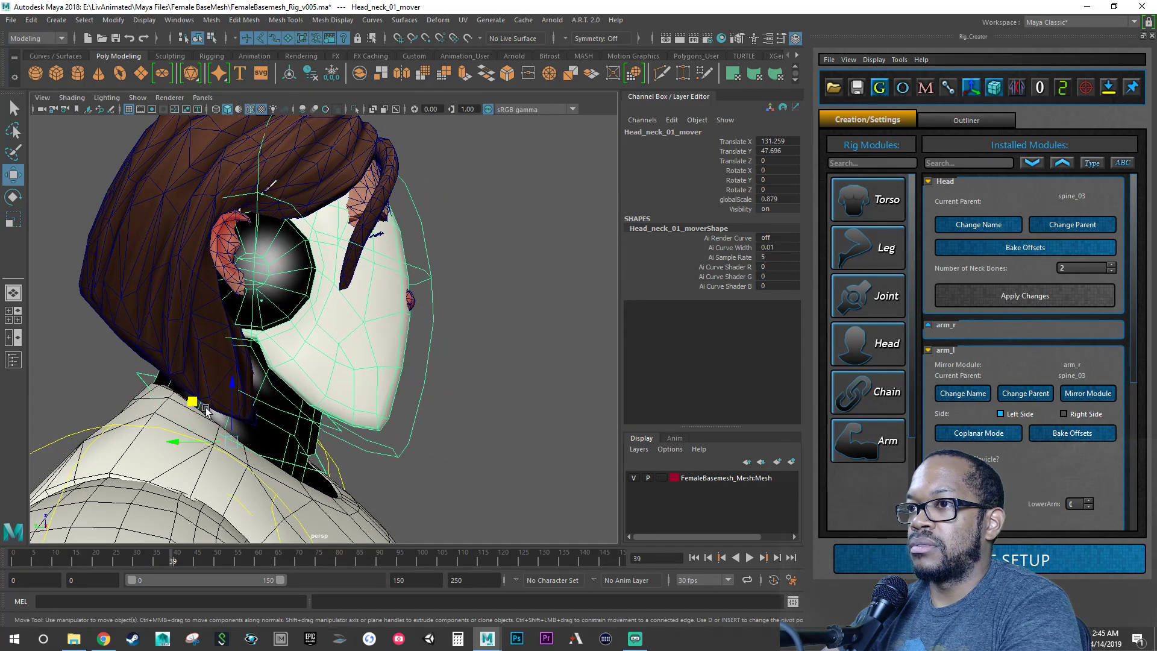
drag(188, 404, 189, 405)
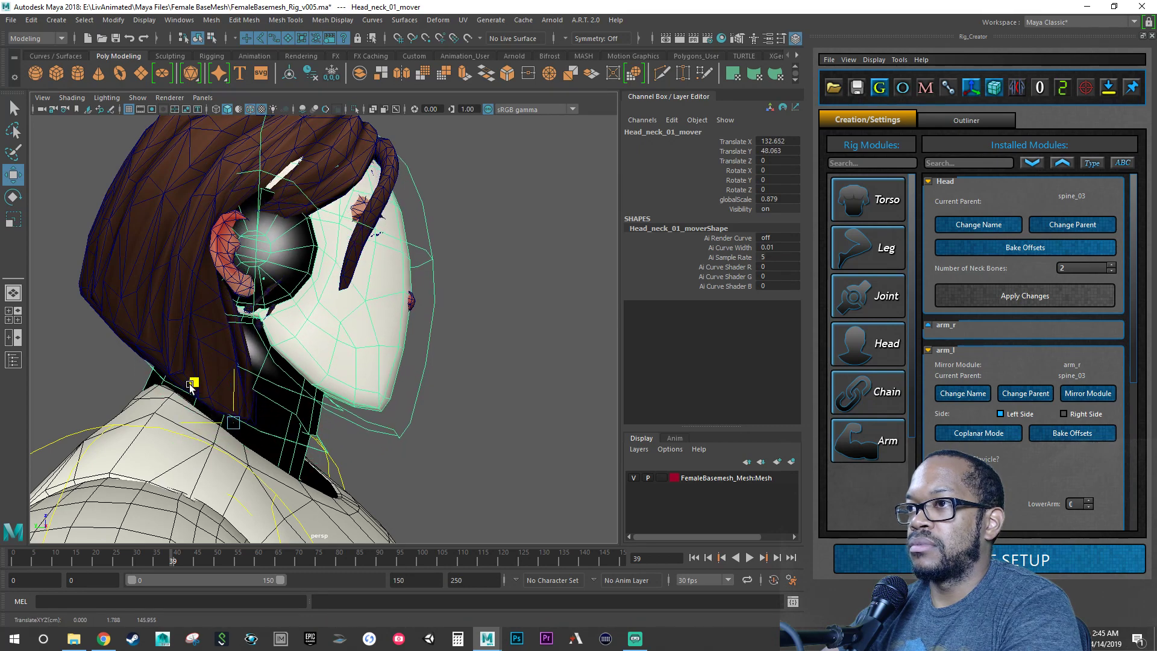
drag(186, 385, 175, 388)
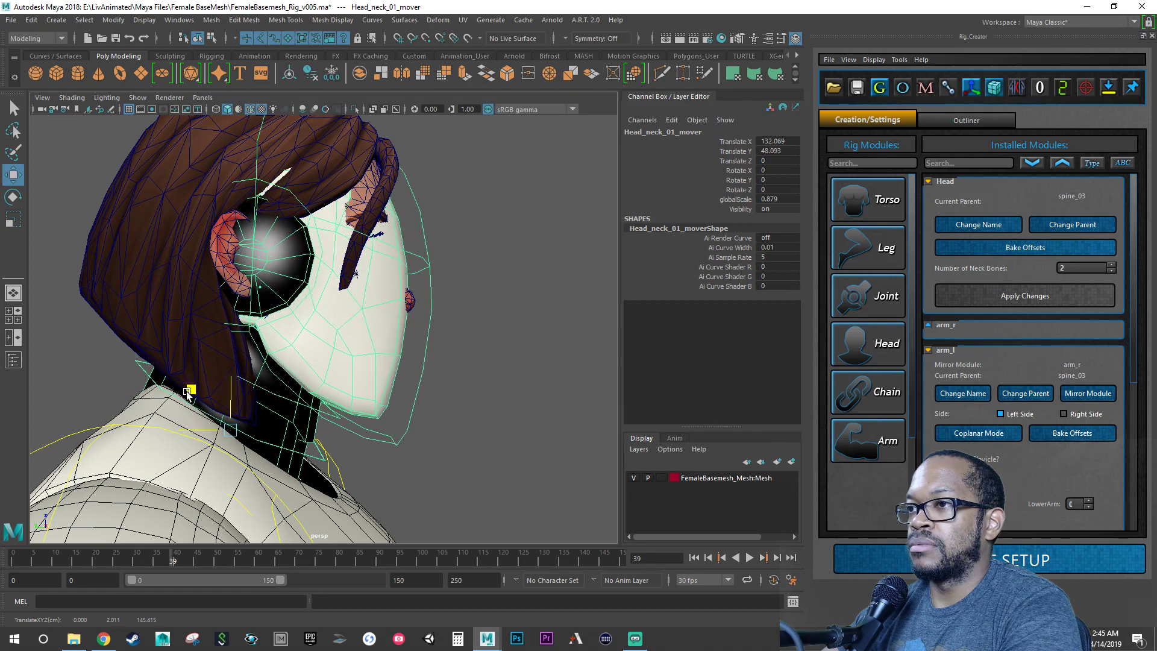
Step: Try tilting the head mover by about 6 degrees and undo the rotation
alt+drag(291, 425, 253, 385)
click(434, 374)
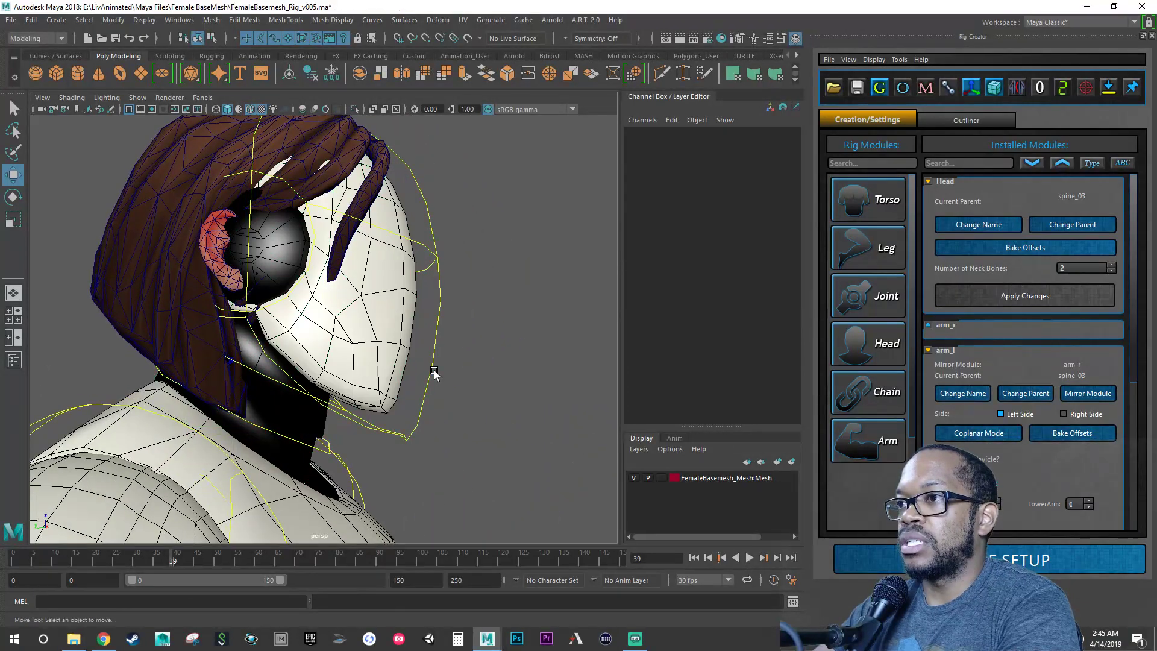
key(e)
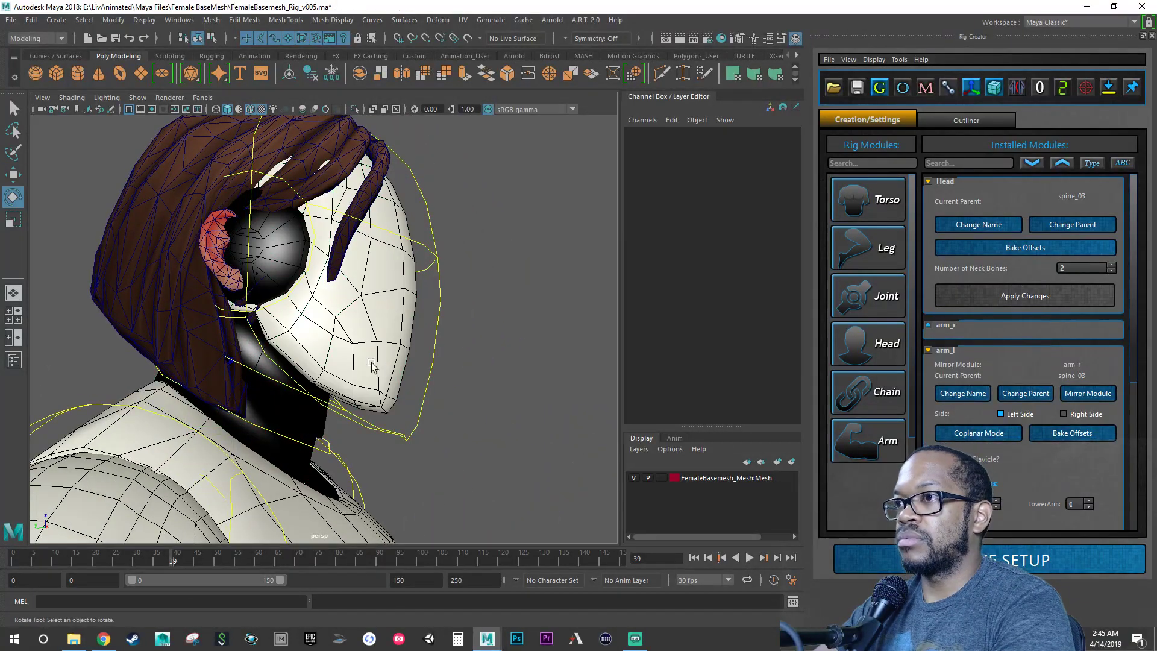
click(438, 297)
drag(334, 322, 302, 300)
key(ctrl+z)
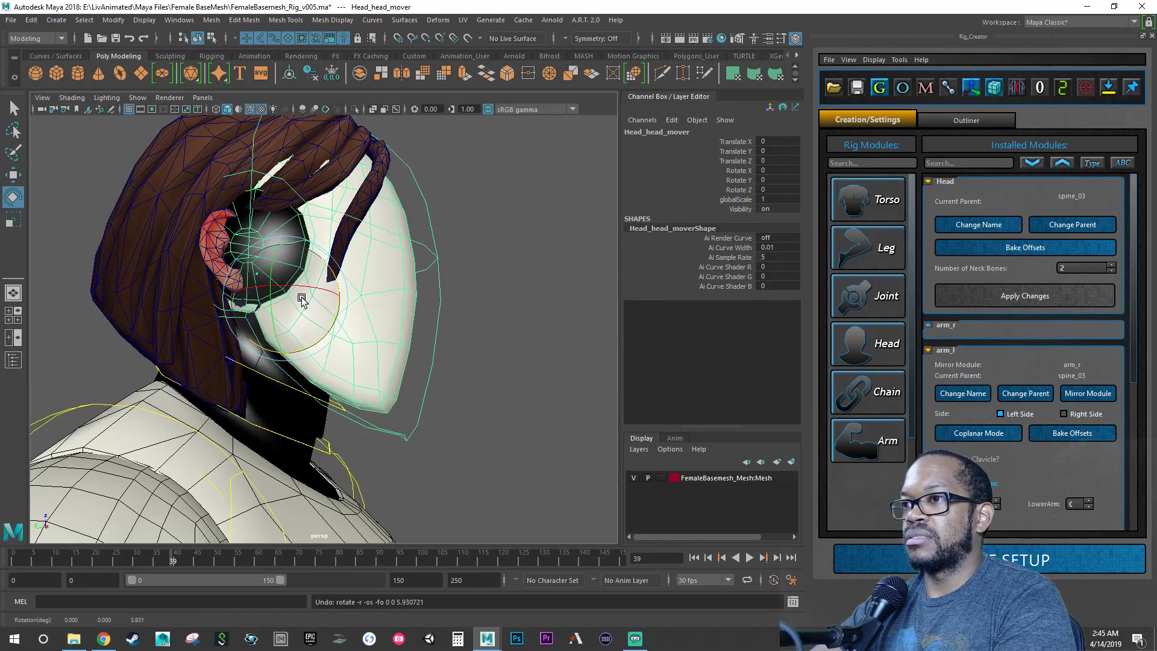
Step: Bake the offsets of the arm_r module and the Head module, and save the scene
scroll(354, 331, down, 5)
alt+drag(369, 349, 268, 341)
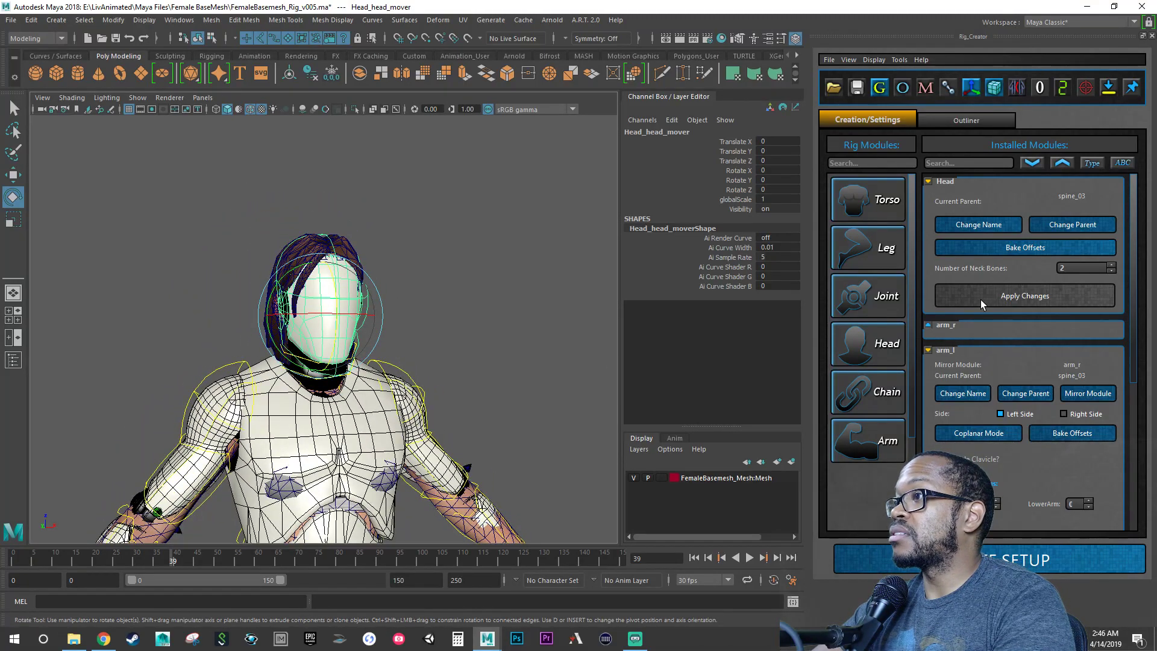
click(928, 327)
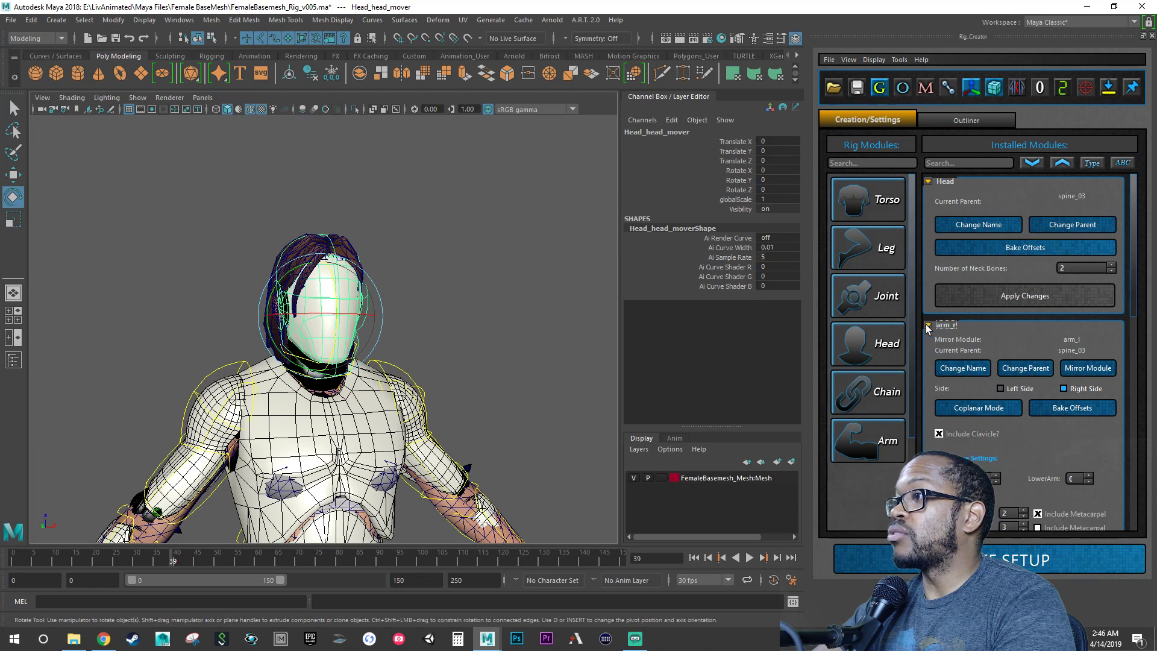
click(1060, 410)
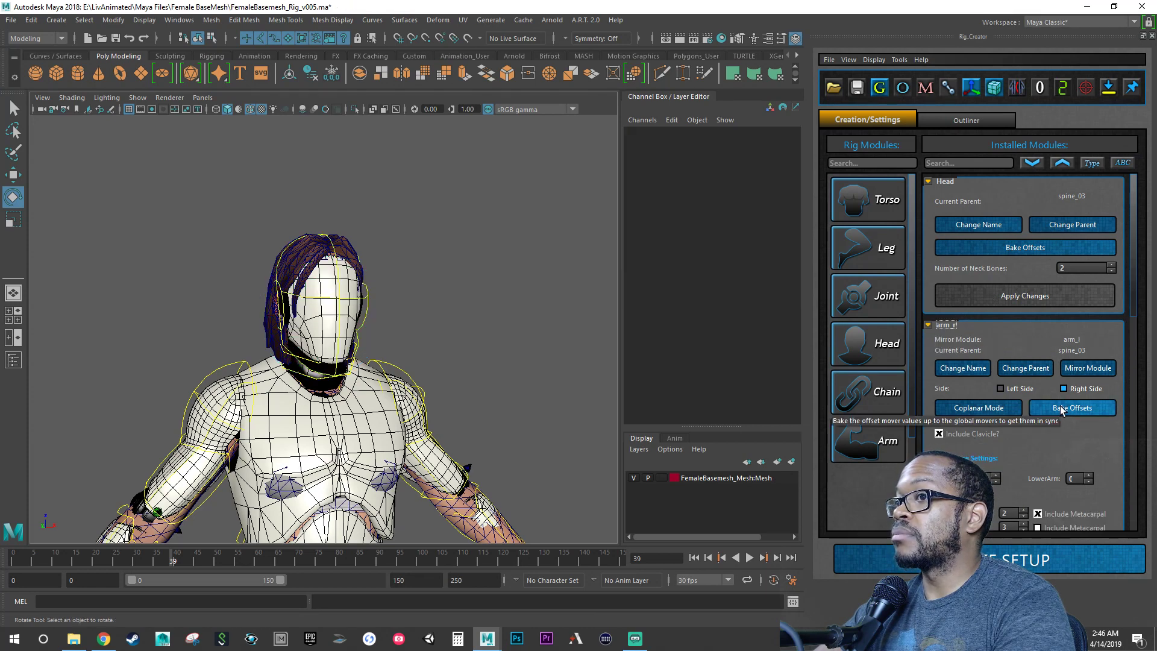
click(1065, 249)
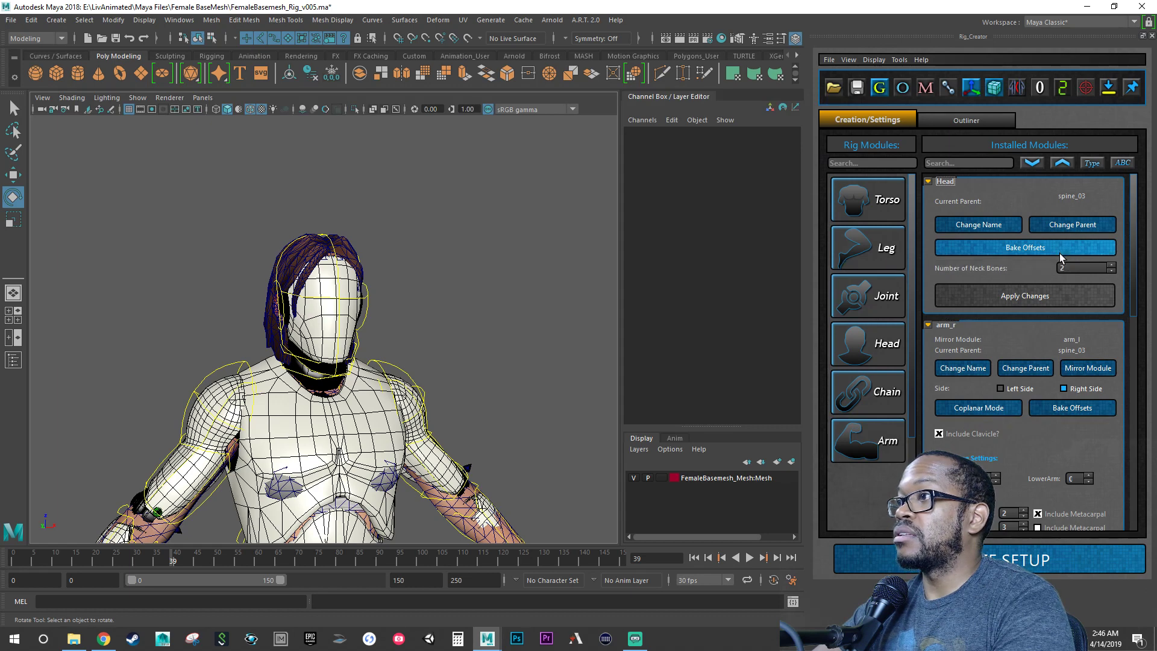
key(ctrl+s)
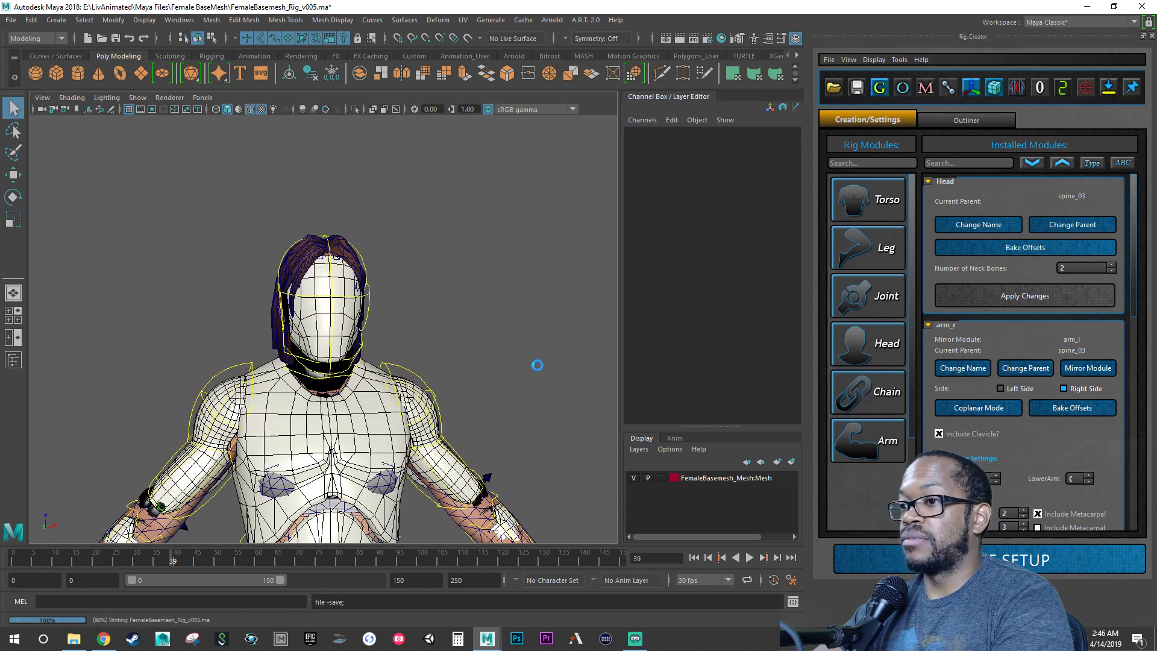
key(e)
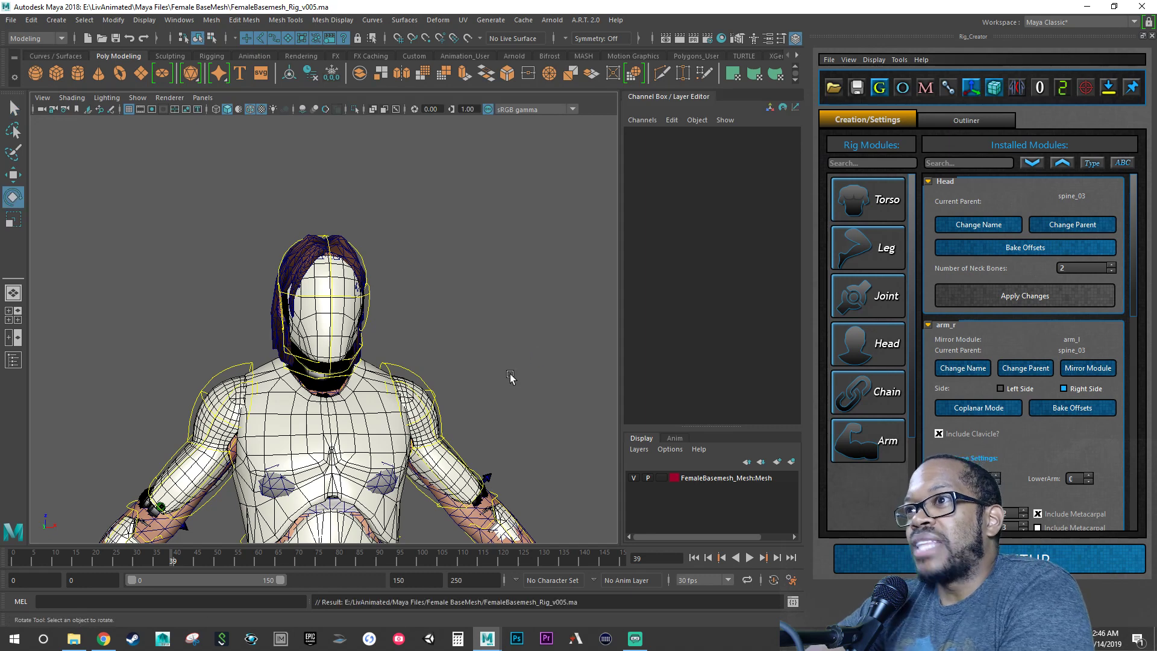
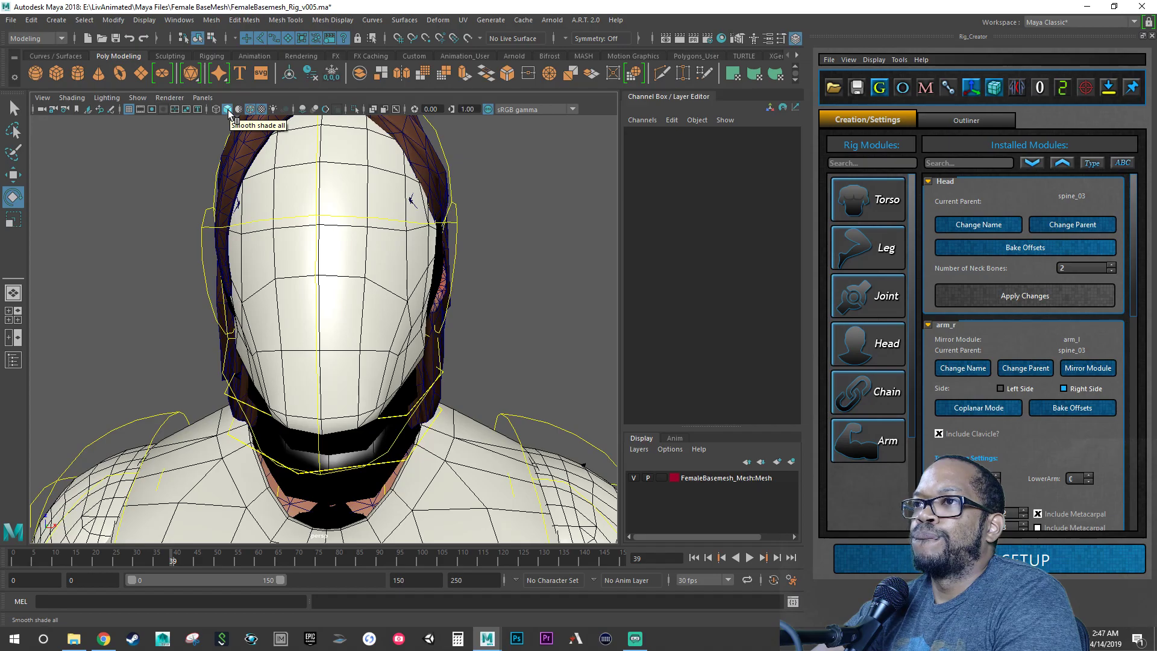
Step: Examine how the head and neck joints sit inside the character in wireframe, from the side and front
click(216, 109)
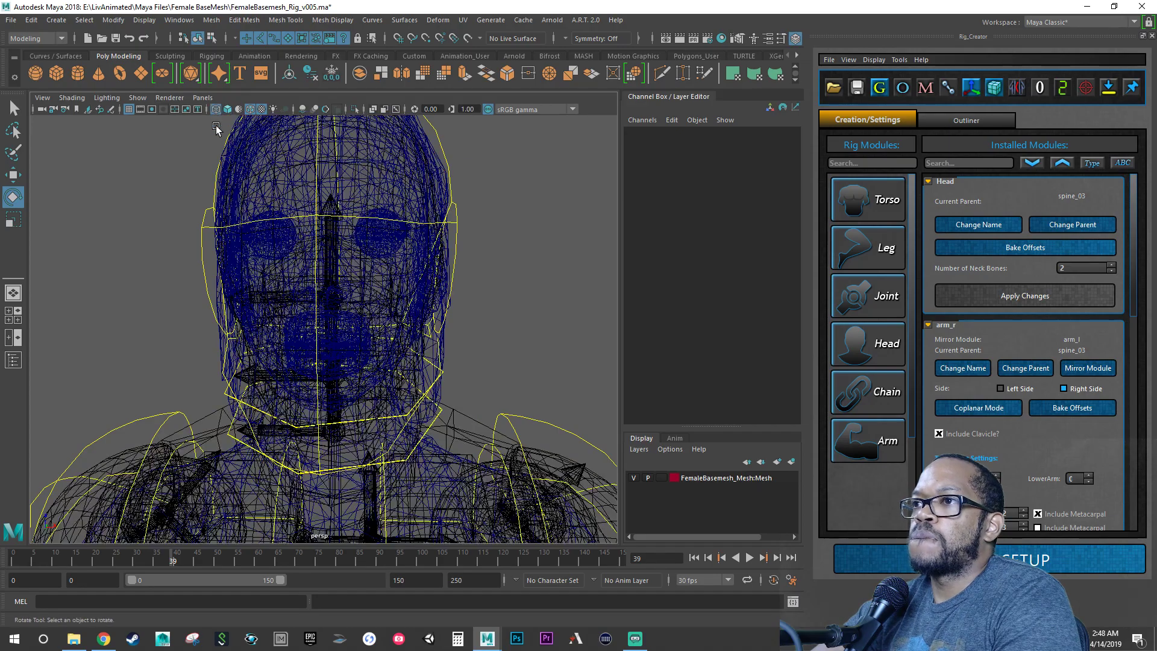
alt+drag(291, 277, 434, 269)
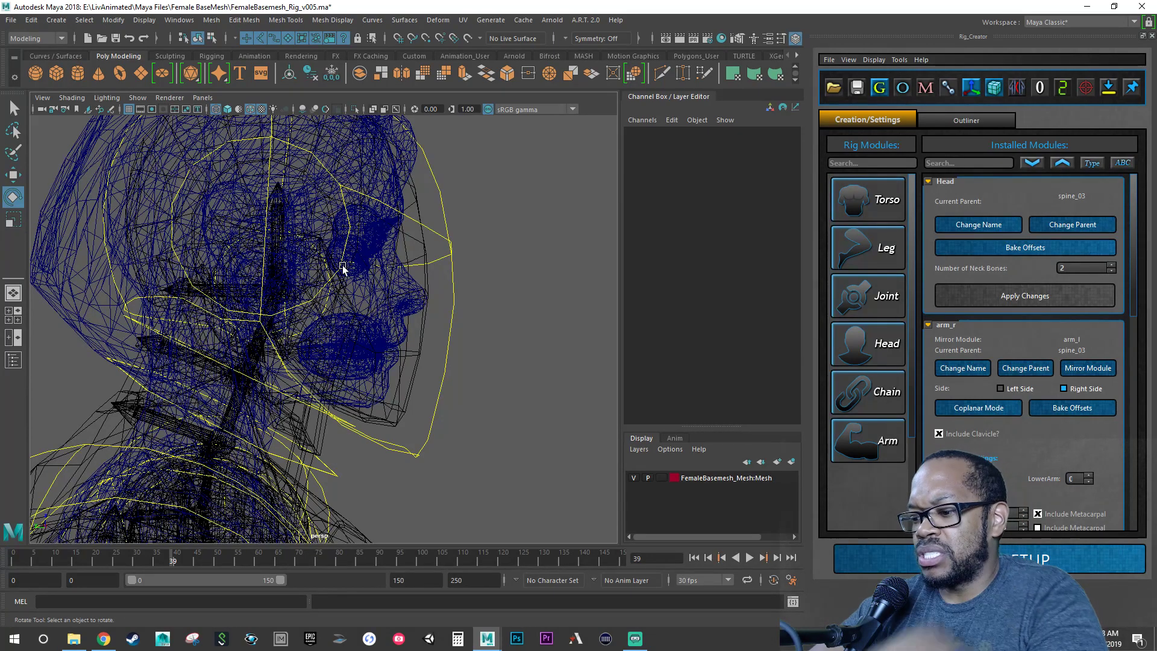
alt+drag(341, 282, 364, 279)
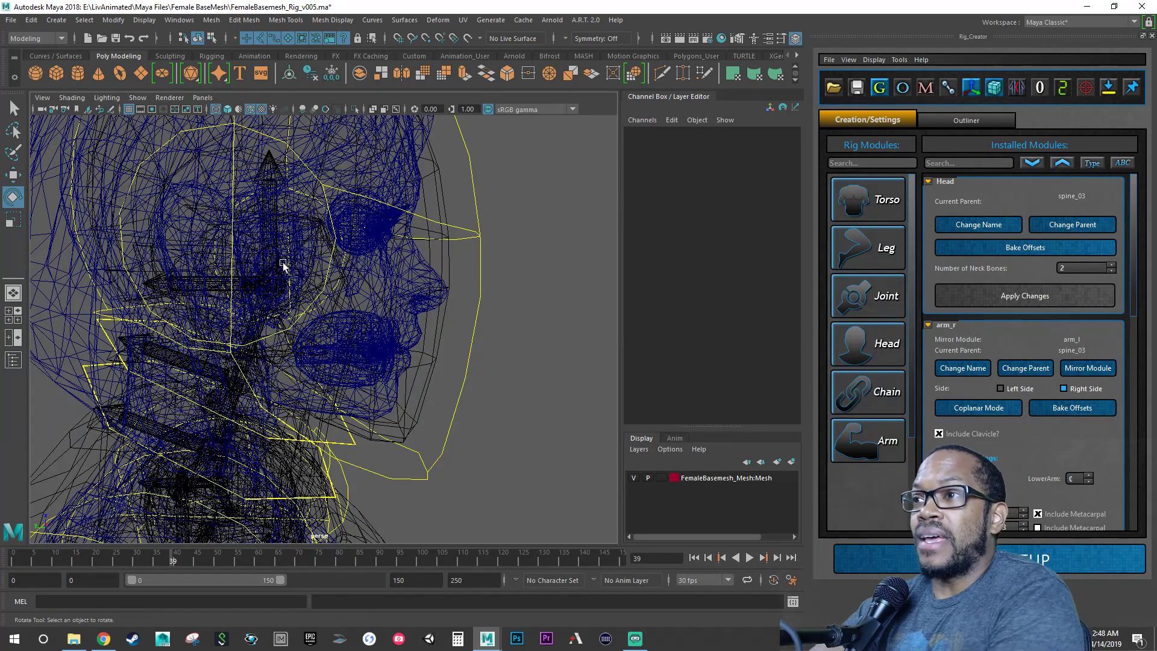
alt+drag(351, 222, 323, 231)
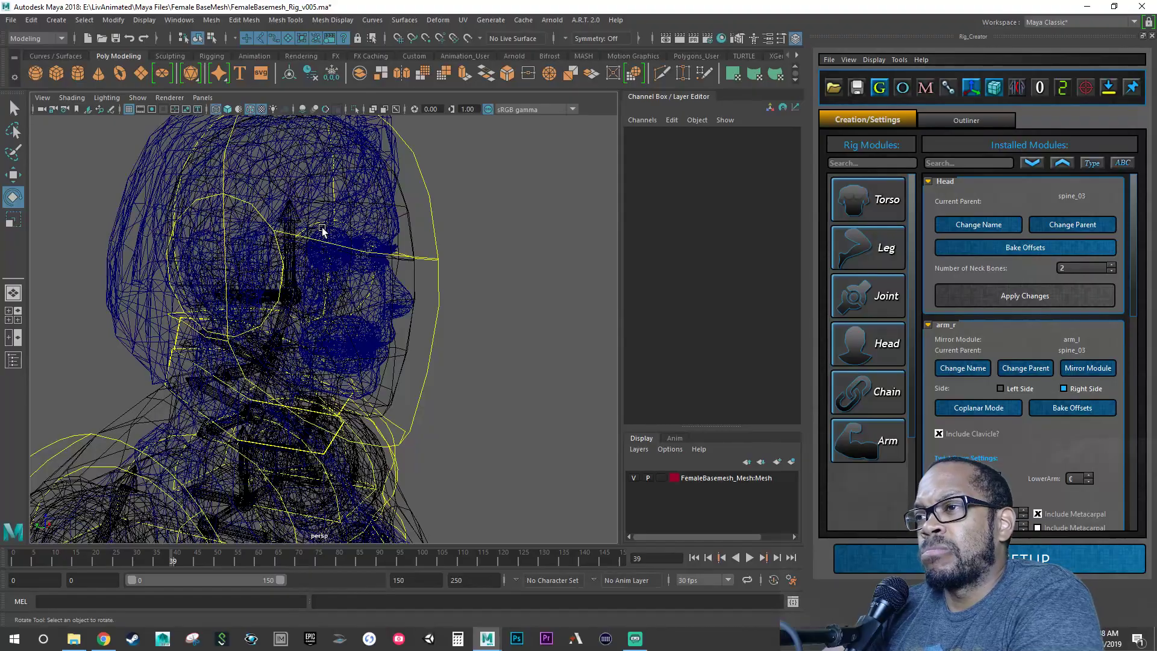
mouse_move(370, 307)
alt+mouse_down()
mouse_move(269, 301)
mouse_move(392, 307)
alt+mouse_up()
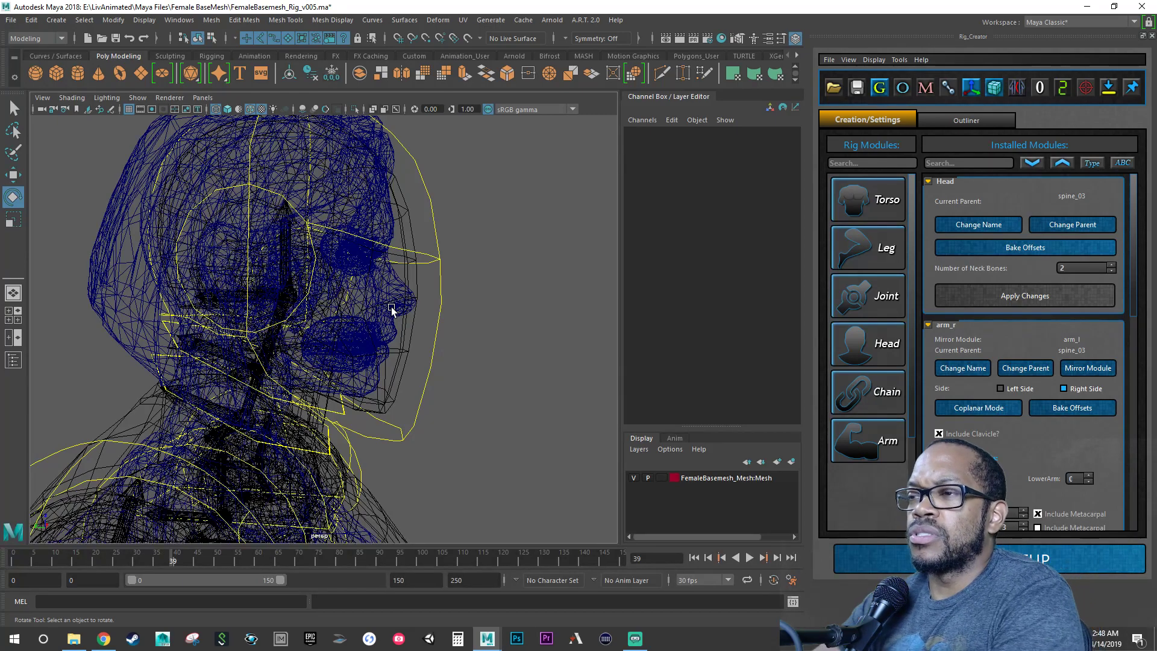
mouse_move(394, 312)
alt+mouse_down()
mouse_move(375, 310)
mouse_move(393, 312)
alt+mouse_up()
alt+right_drag(393, 312, 299, 294)
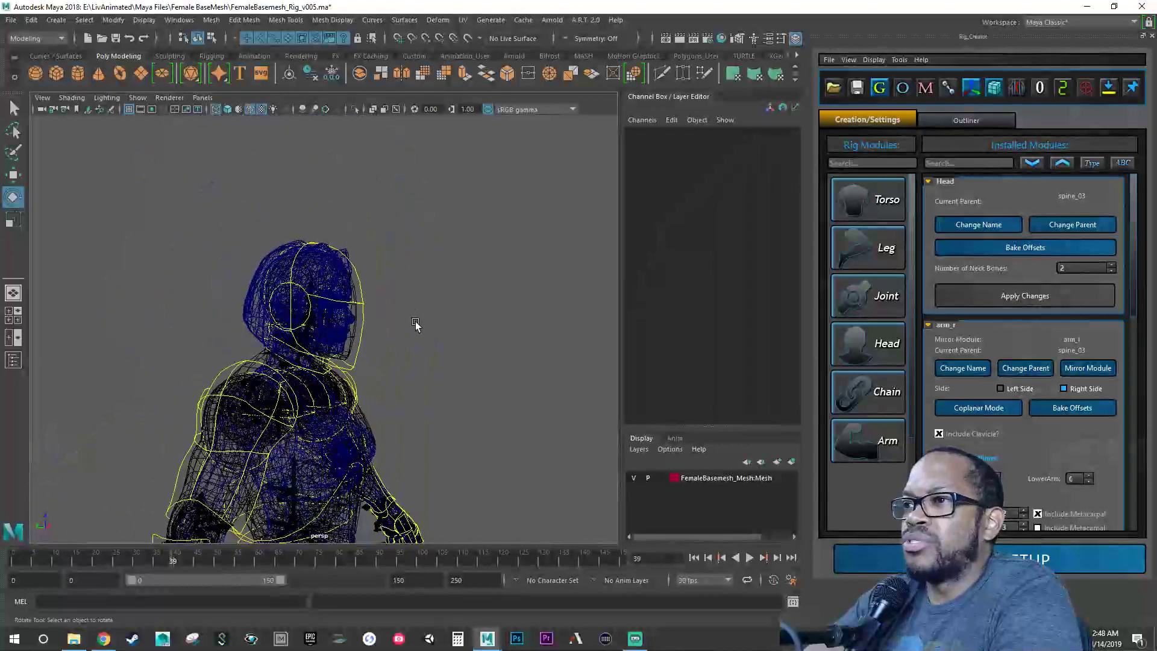
alt+drag(416, 326, 343, 326)
alt+middle_drag(388, 325, 395, 259)
alt+right_drag(395, 259, 327, 285)
alt+drag(328, 286, 379, 308)
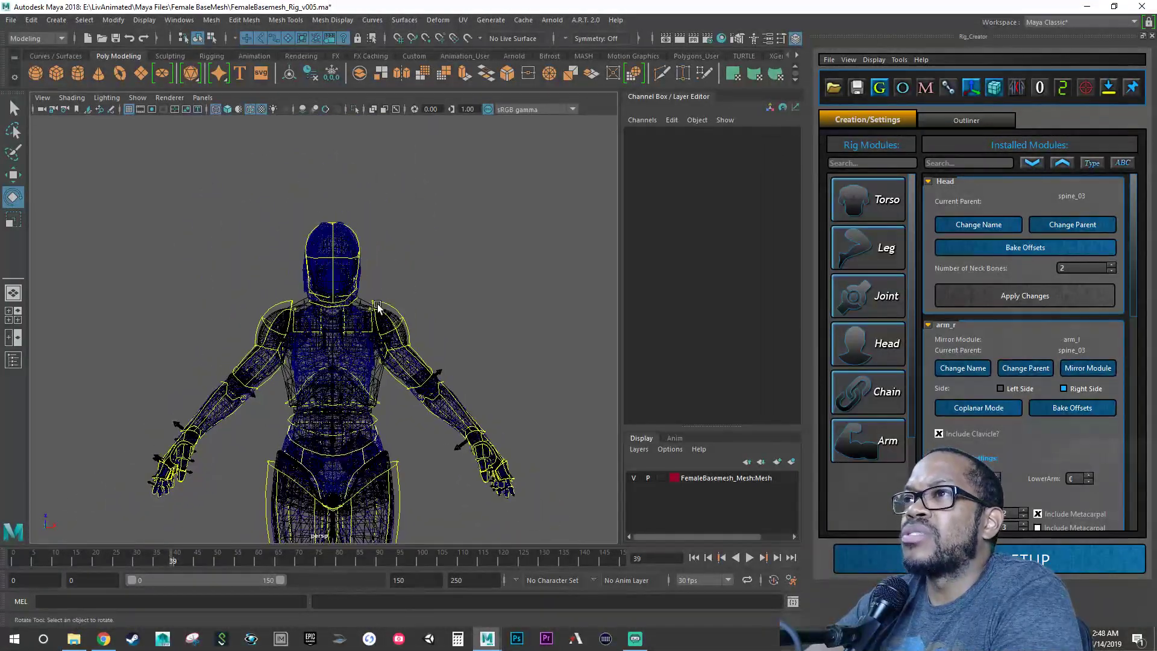
Step: Save the scene, and save a new version named FemaleBasemesh_Rig_v006.ma in the same folder
key(ctrl+s)
key(q)
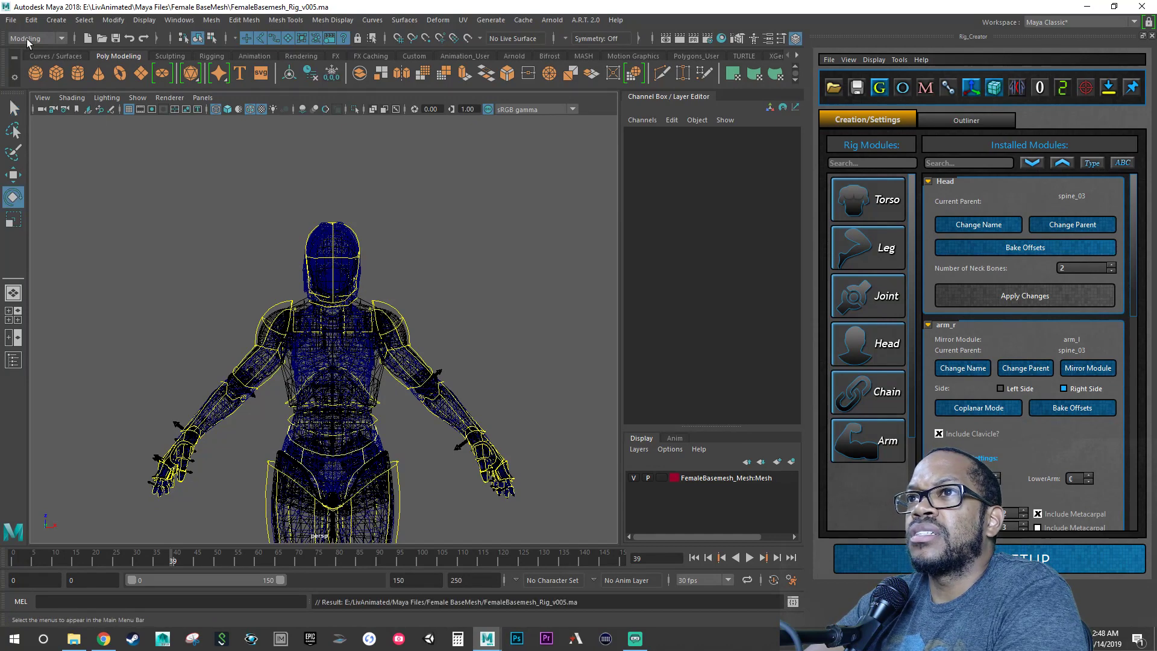
click(10, 20)
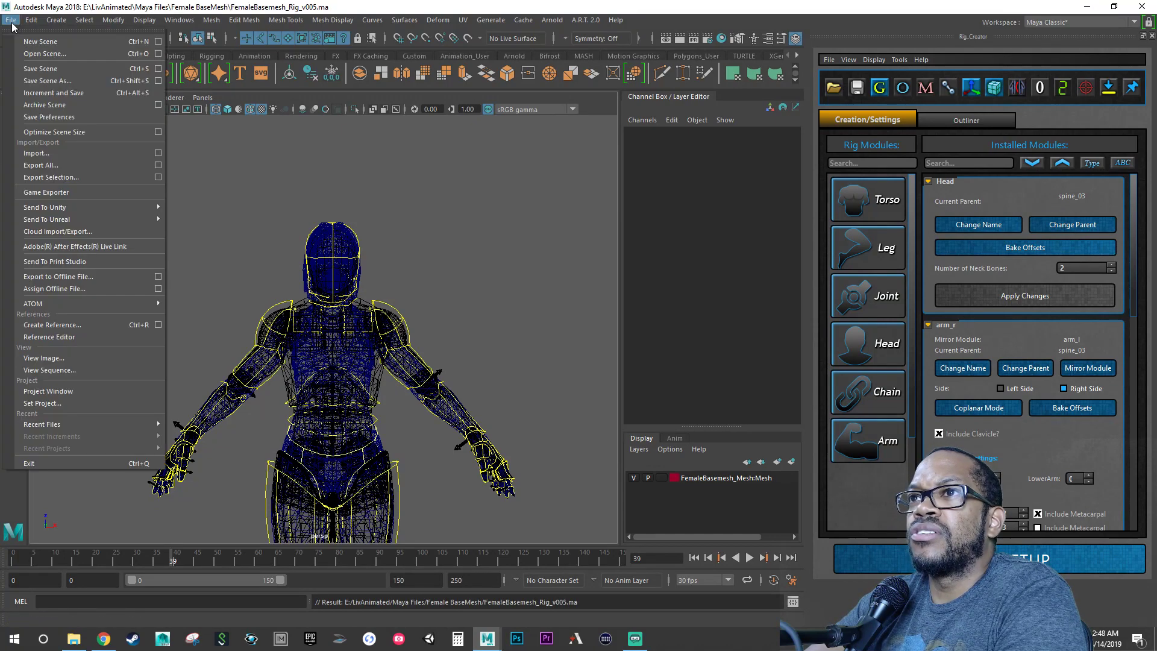
click(62, 81)
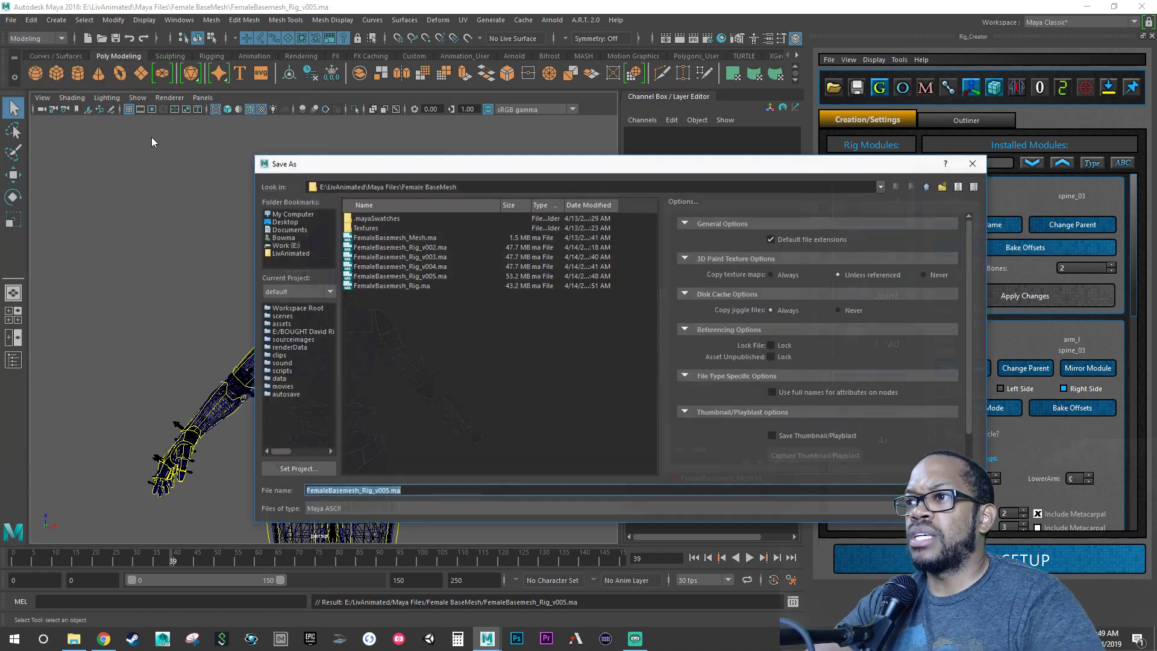
click(391, 492)
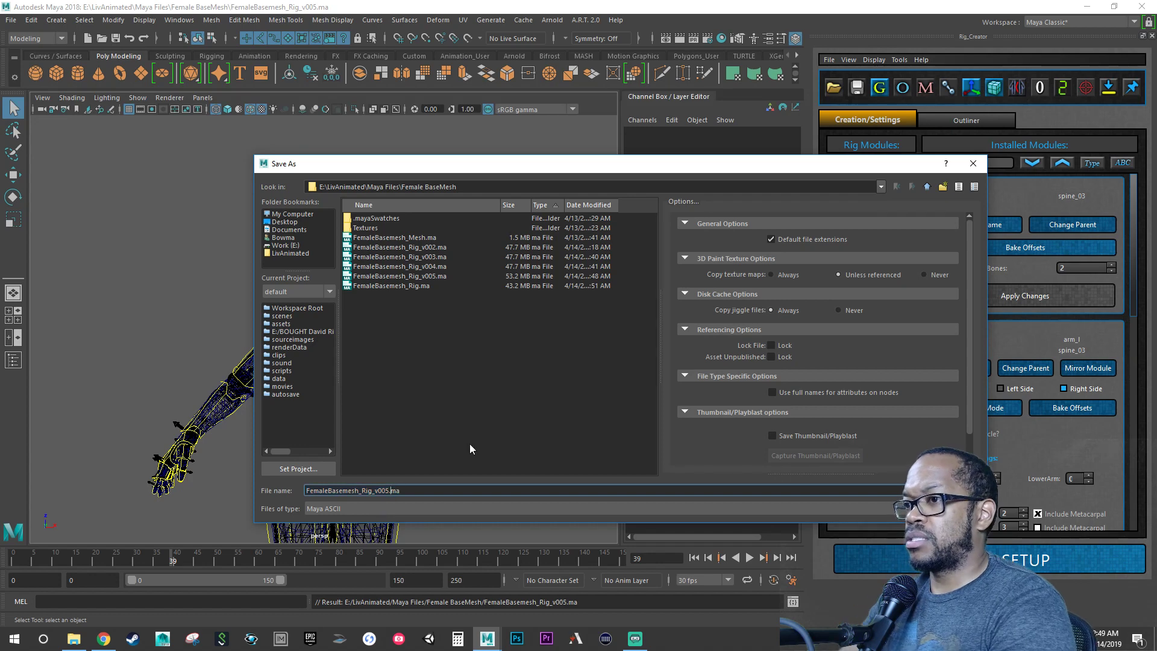
key(Left)
text(6)
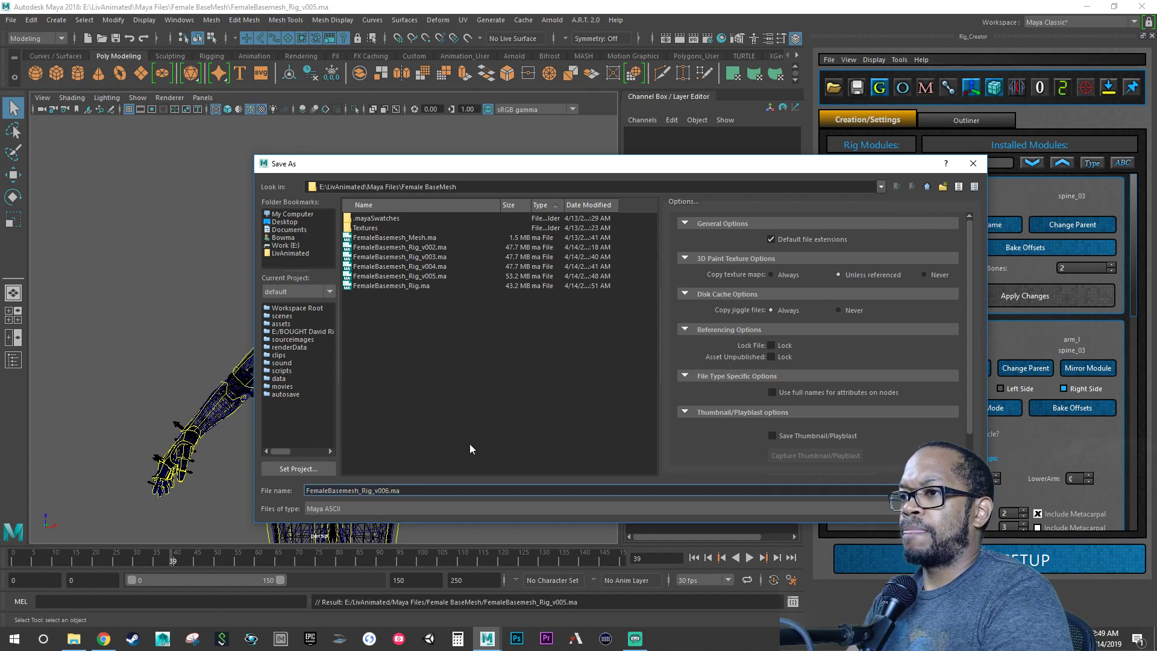
key(Return)
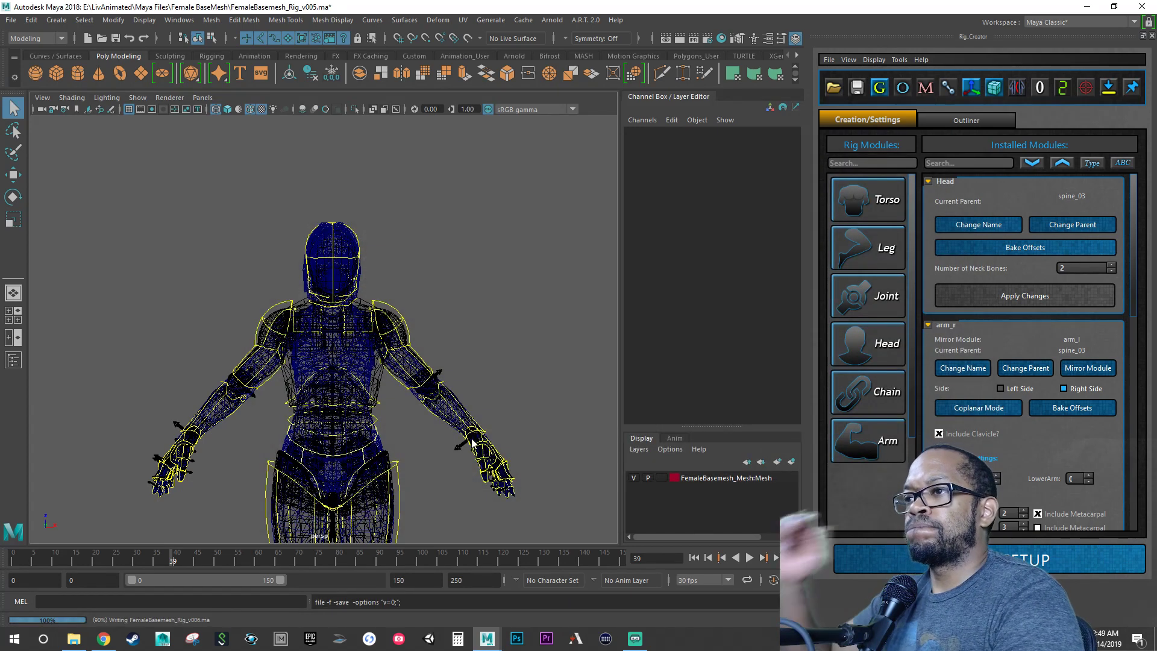
Step: Start adding a Joint rig module and choose the head bone as its parent
key(e)
alt+right_drag(280, 268, 301, 263)
alt+middle_drag(301, 263, 286, 338)
alt+right_drag(286, 337, 312, 310)
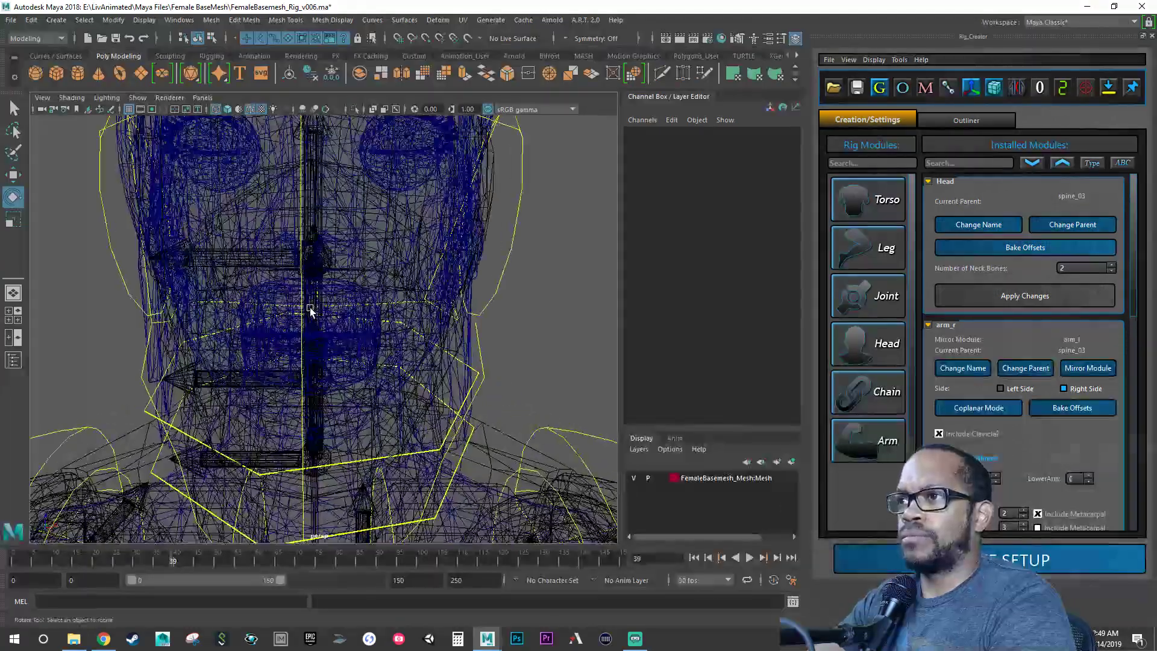
alt+middle_drag(313, 310, 323, 331)
alt+drag(323, 330, 247, 330)
alt+right_drag(534, 327, 414, 309)
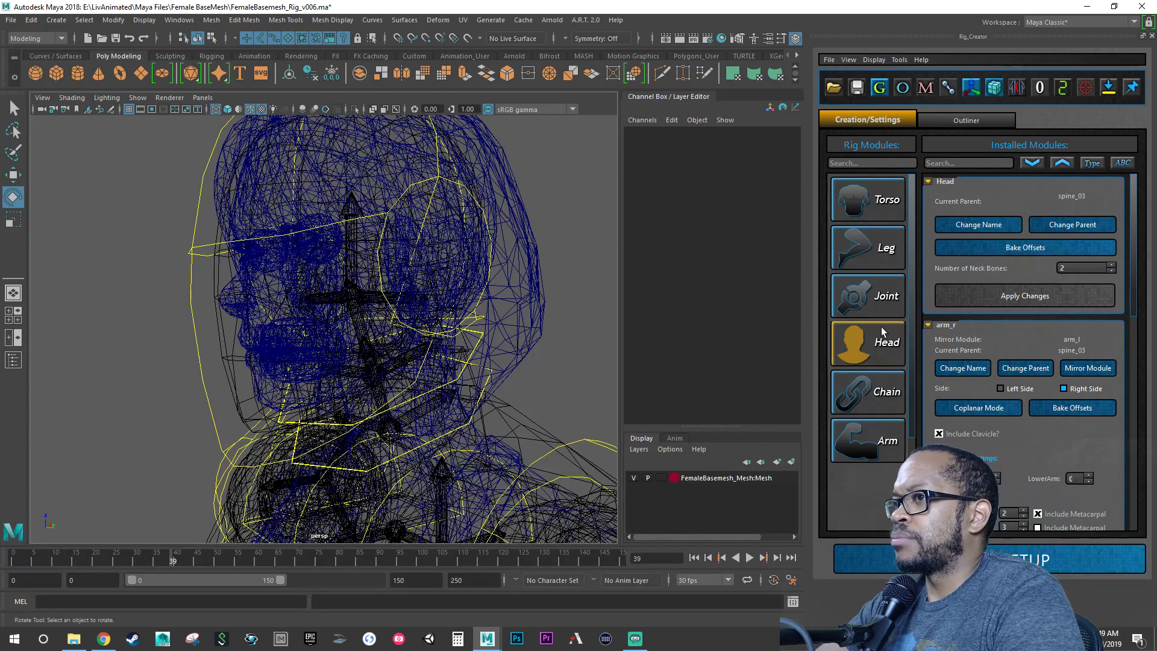
click(881, 305)
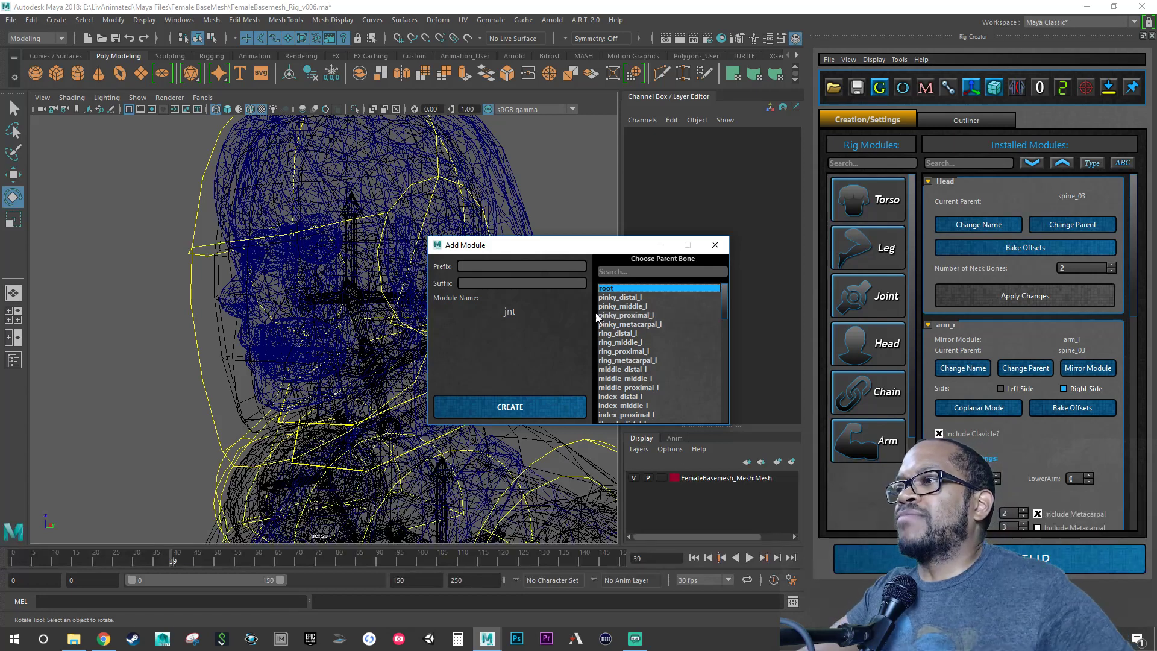
scroll(626, 335, down, 3)
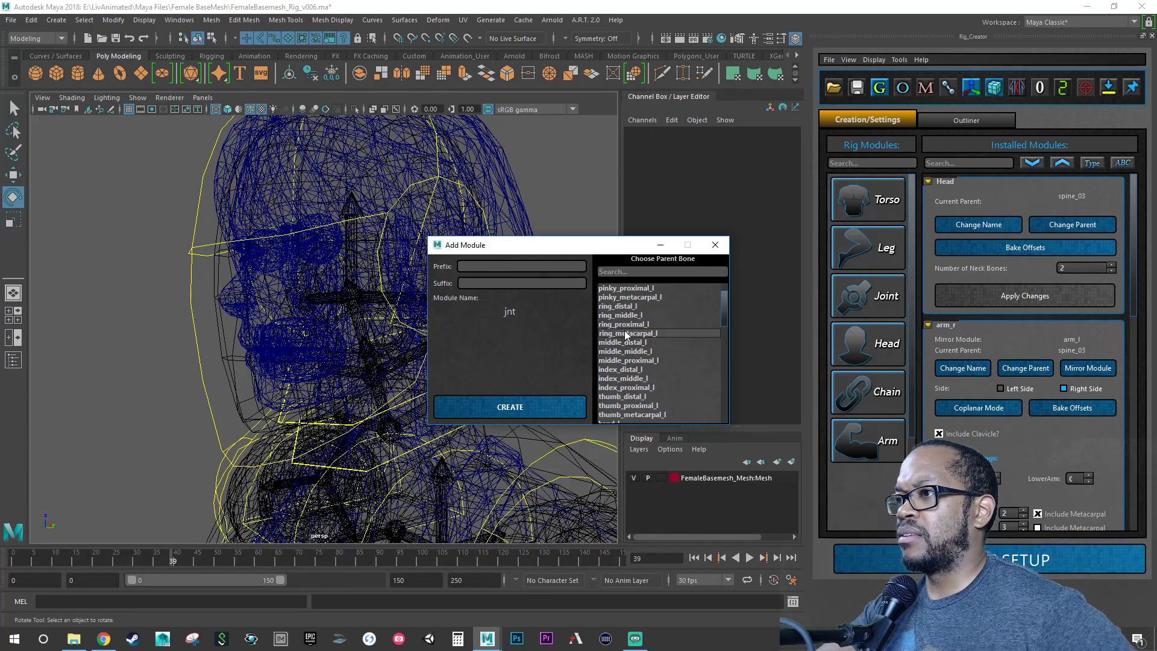
scroll(625, 334, down, 3)
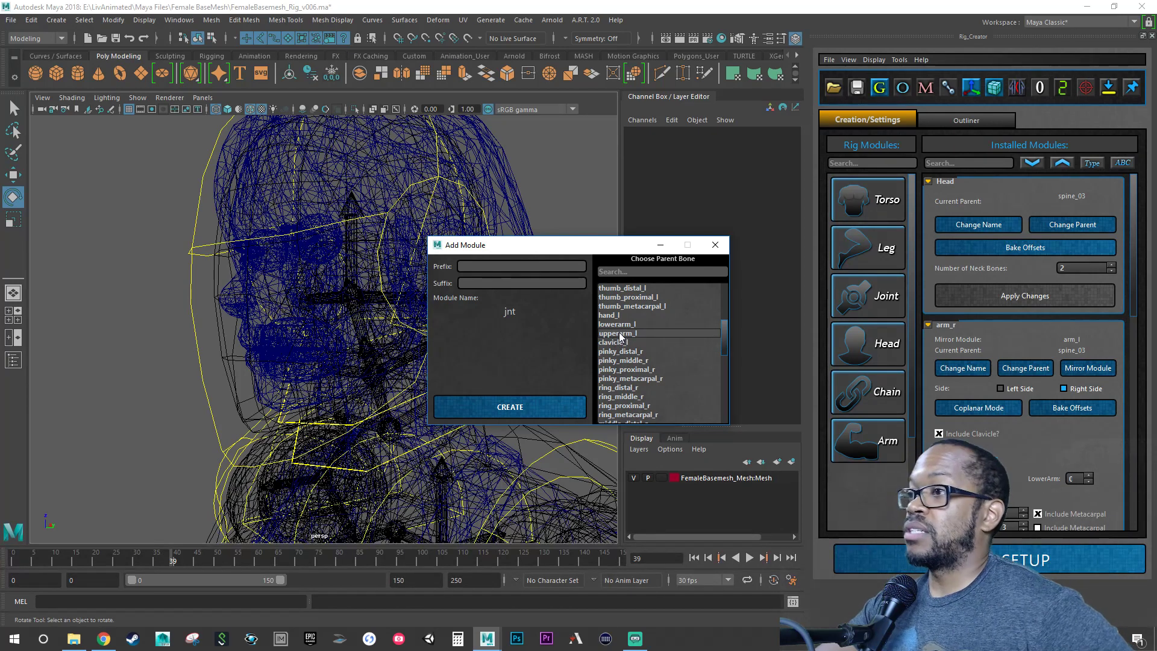
scroll(621, 336, down, 4)
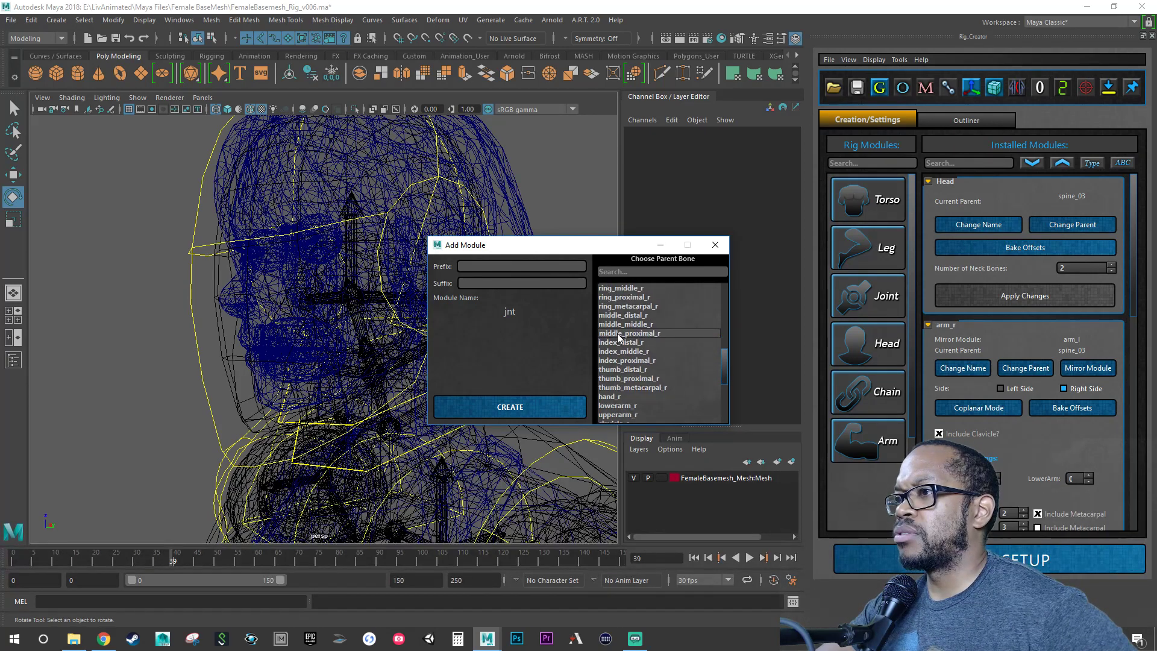
scroll(619, 337, down, 2)
click(608, 379)
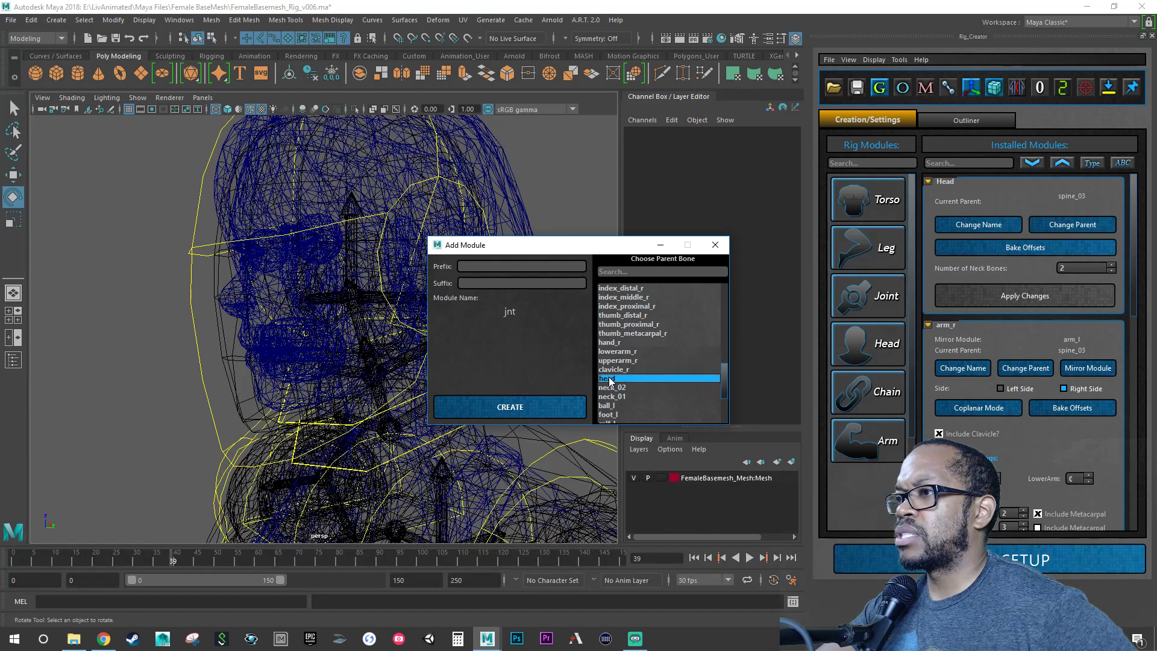
Step: Give the new joint module the suffix jaw and create it under the head bone
click(518, 283)
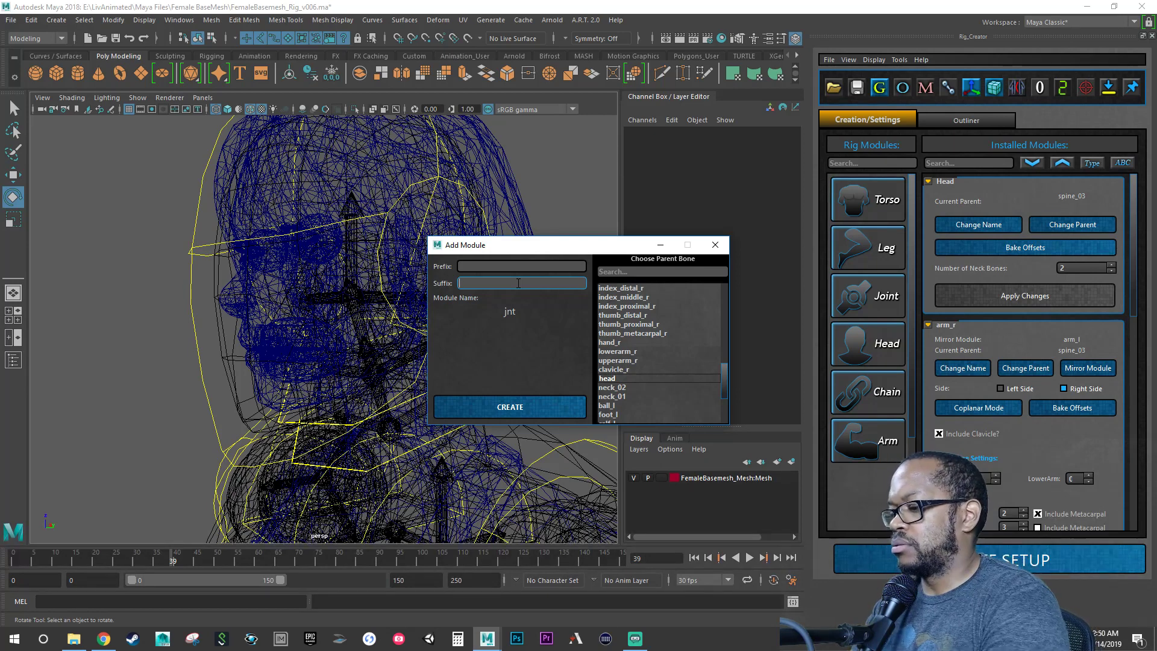
text(Jaw)
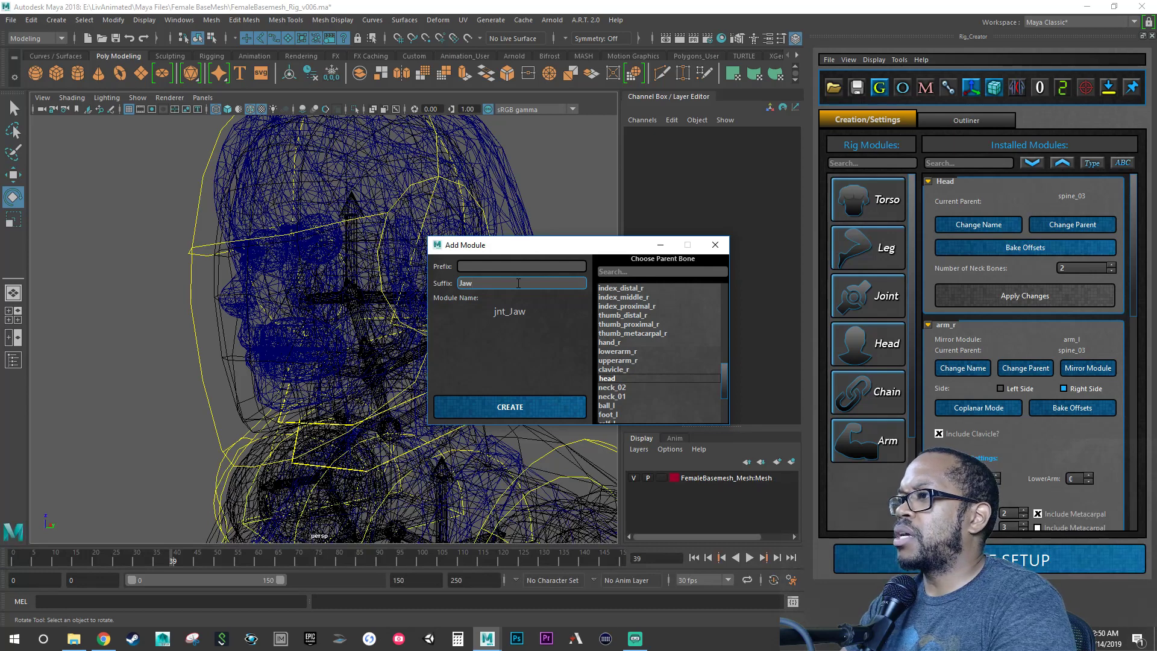
key(BackSpace)
key(BackSpace)
key(BackSpace)
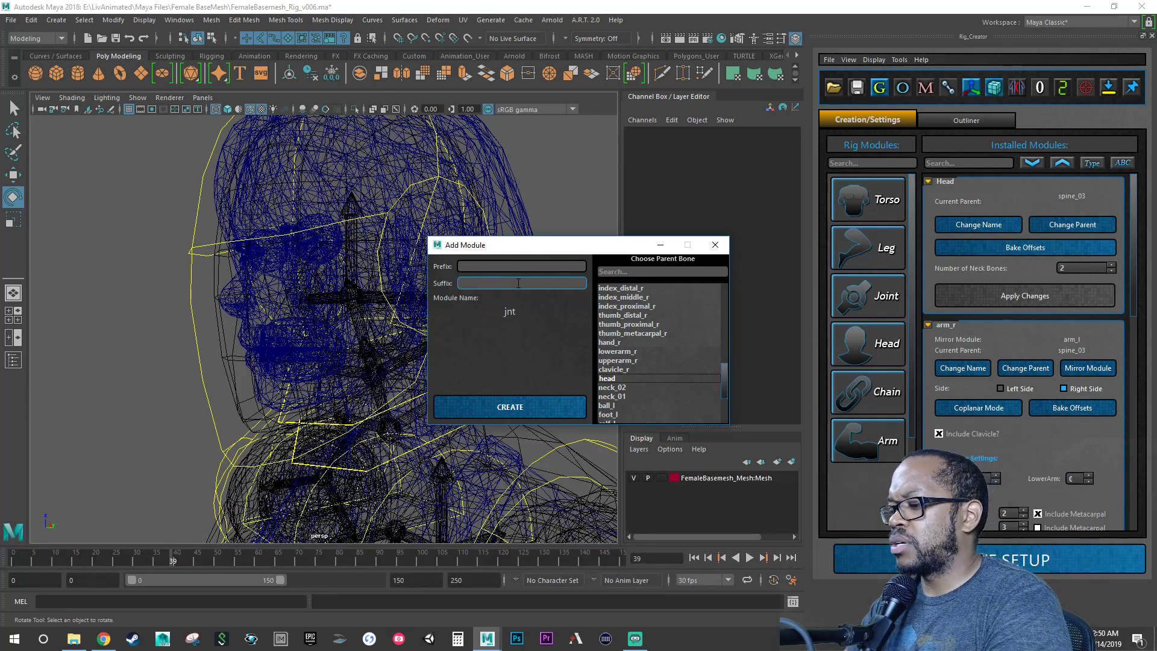
text(jaw)
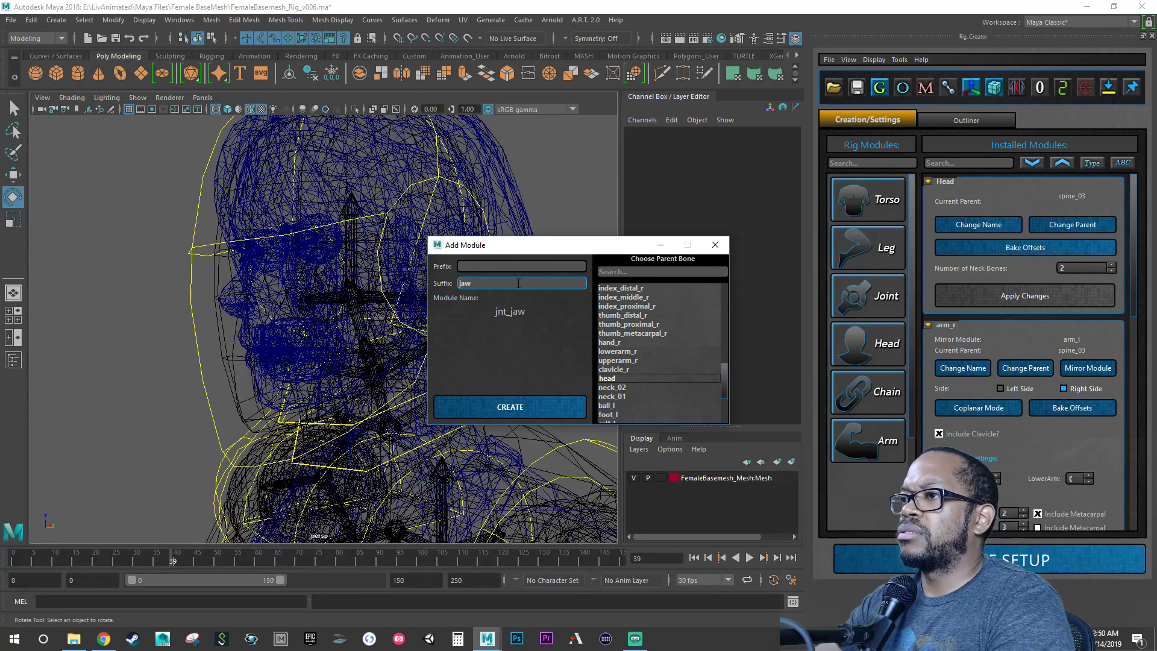
click(615, 378)
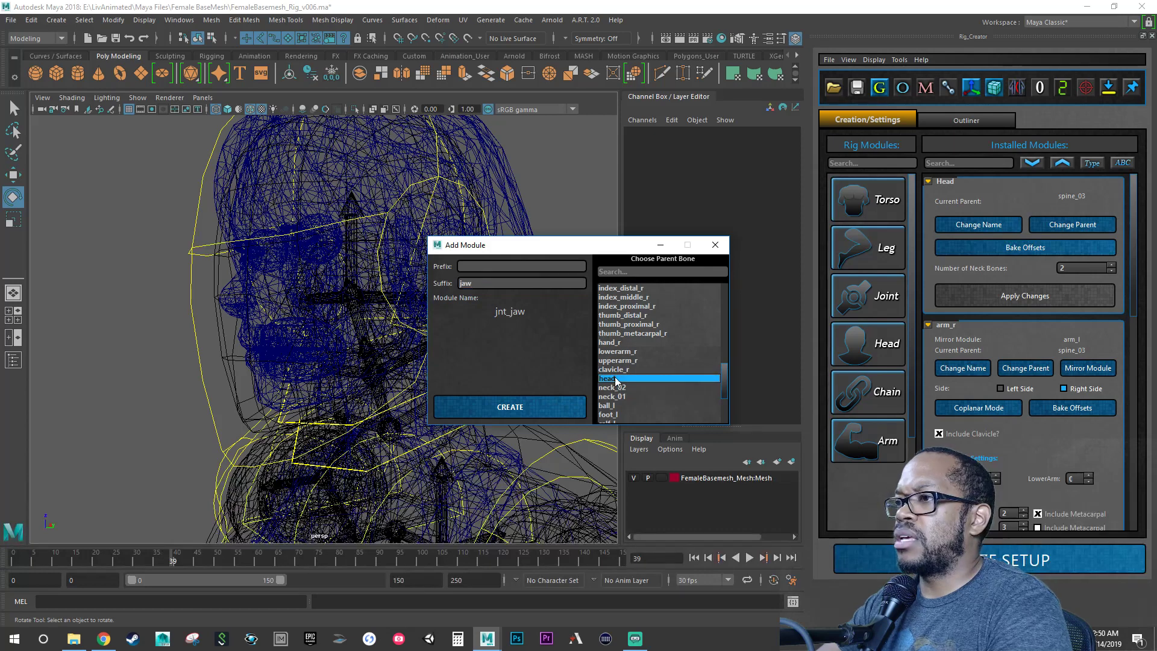
click(550, 407)
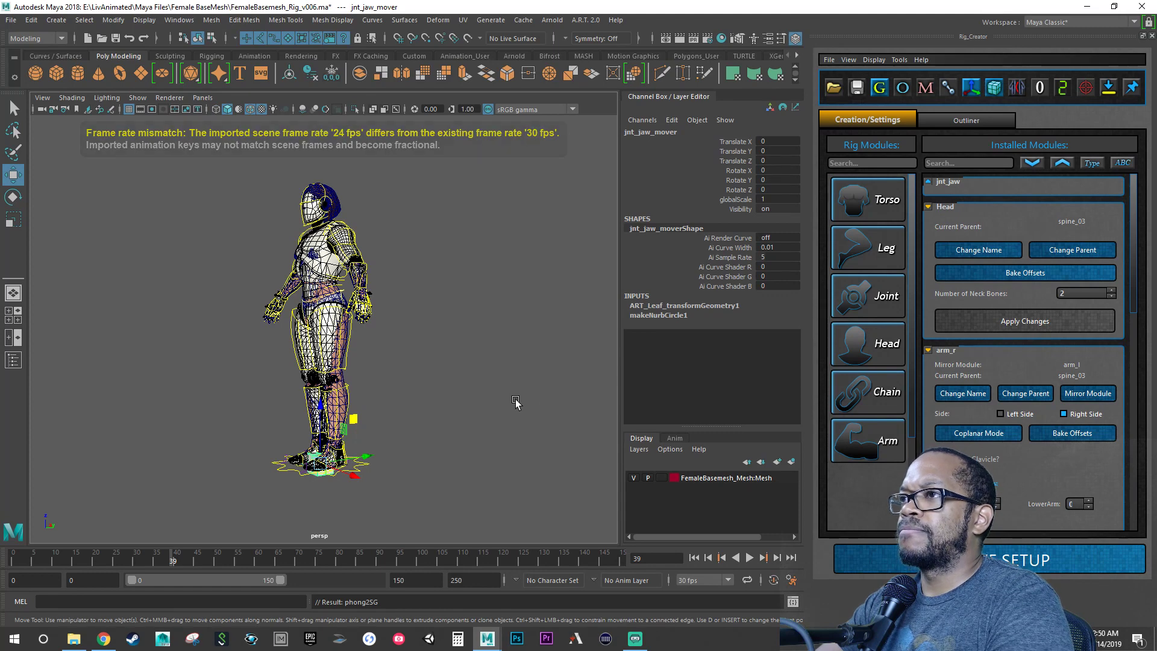
Step: Move the jaw joint's mover up in front of the character, to about -32.1 in Y and 163.2 in Z
alt+drag(483, 439, 382, 424)
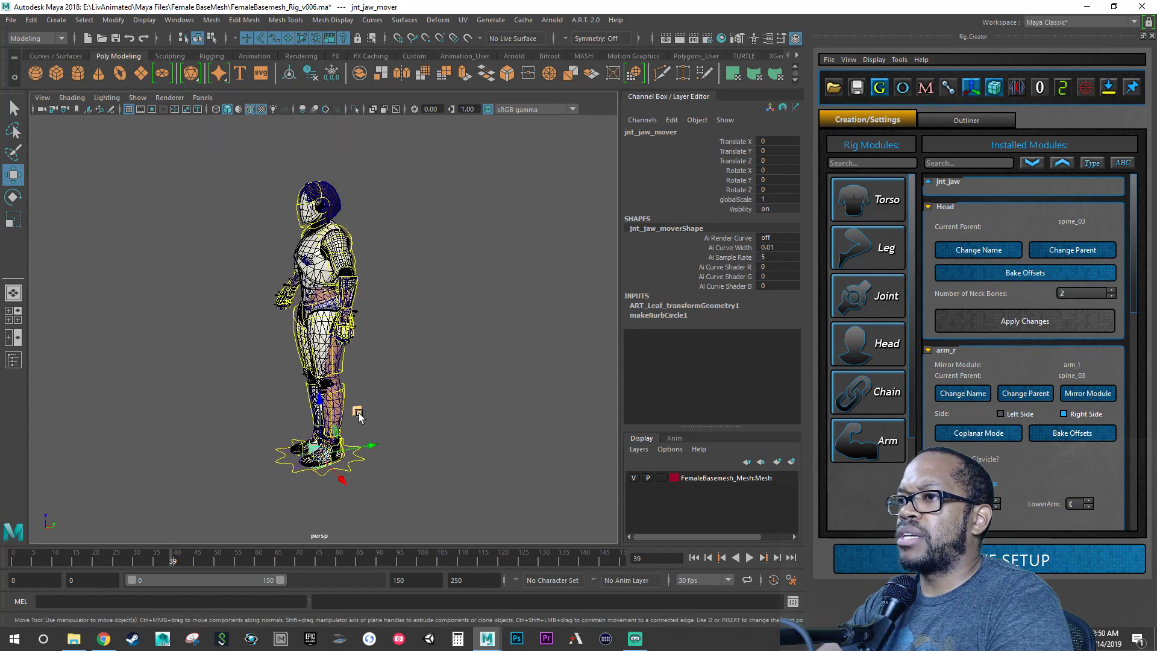
middle_drag(358, 415, 356, 337)
scroll(330, 212, up, 5)
scroll(355, 337, up, 7)
alt+drag(355, 337, 386, 353)
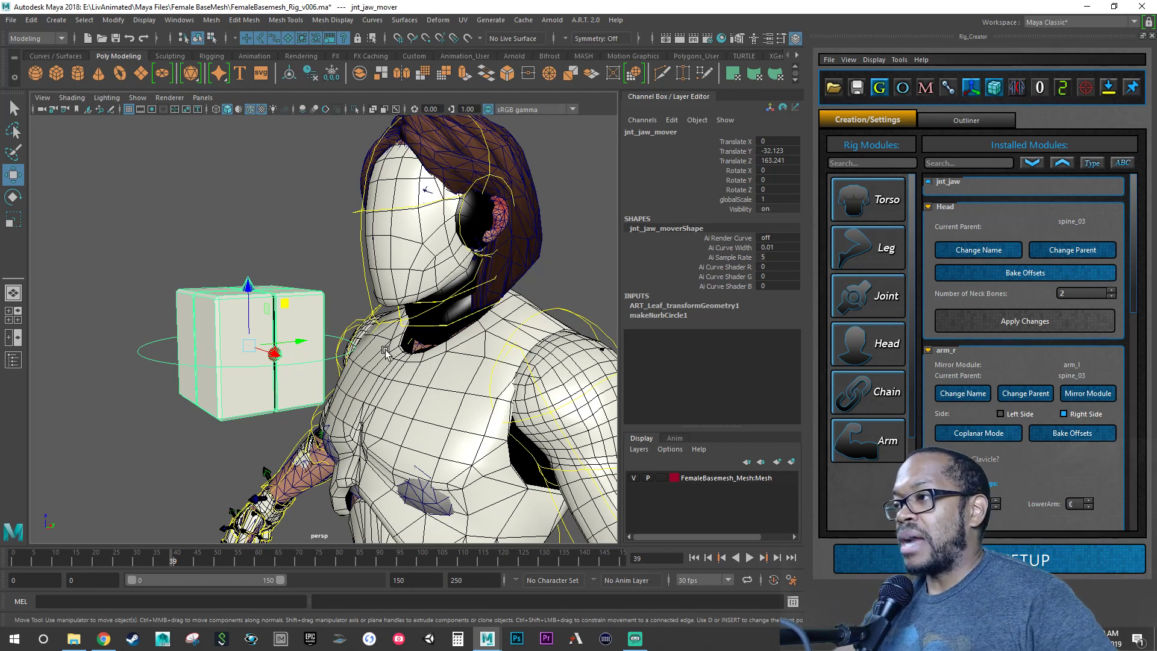
Step: Collapse the Head and both arm module settings and expand the settings of the jnt_jaw module
click(928, 207)
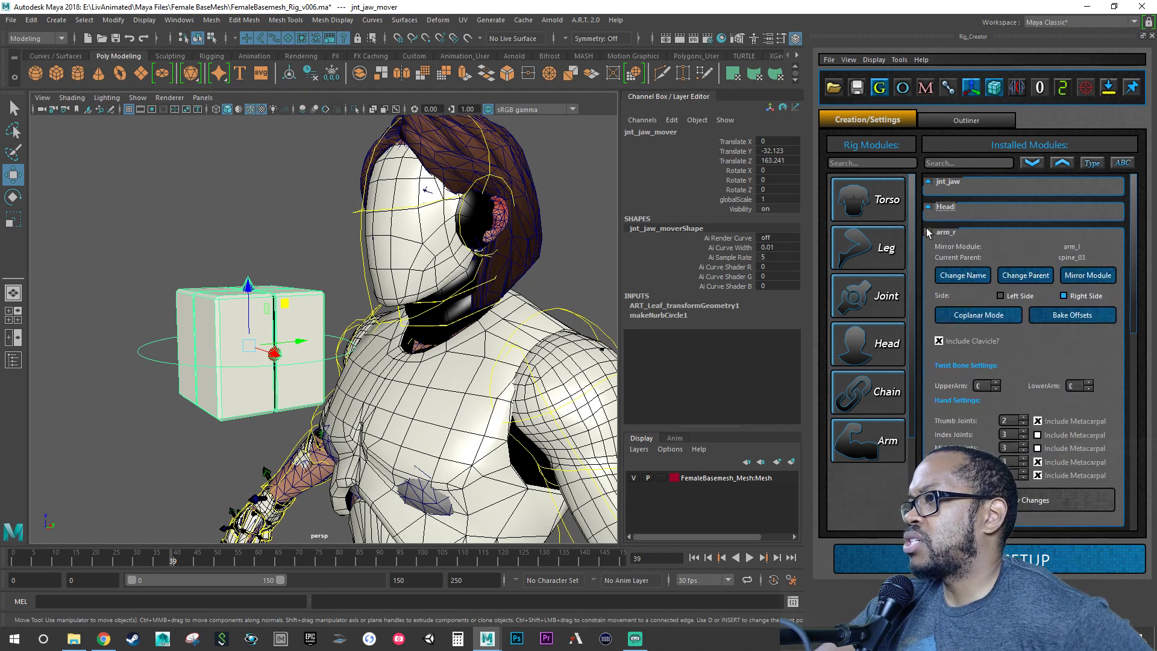
click(927, 233)
click(928, 258)
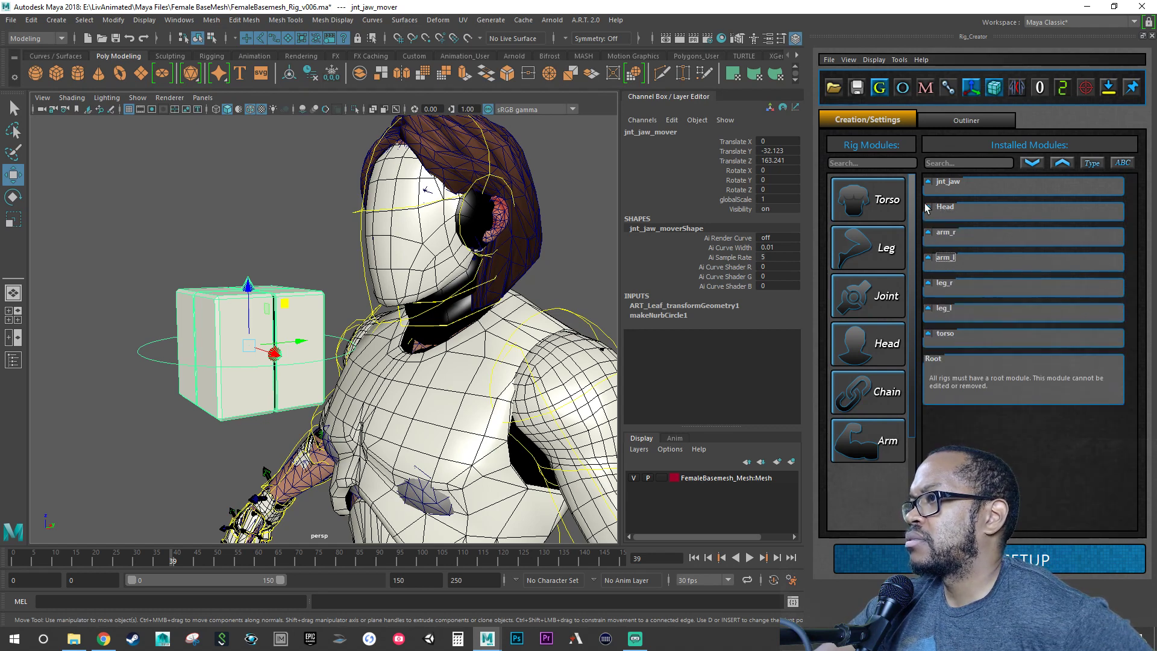
click(928, 181)
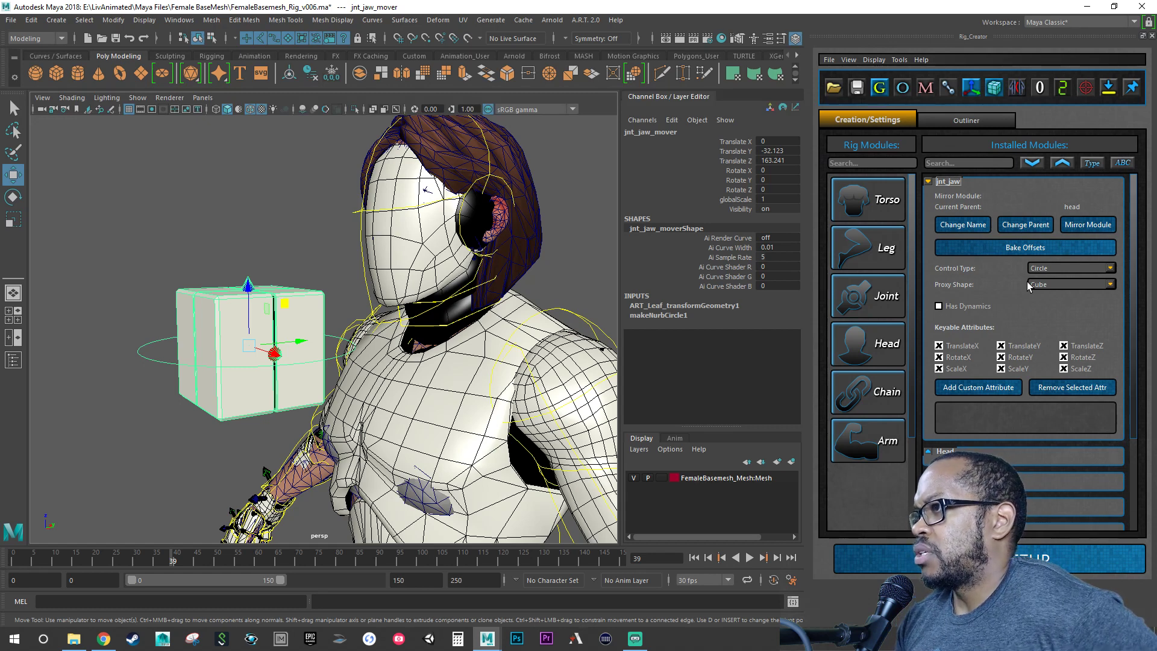
click(1048, 248)
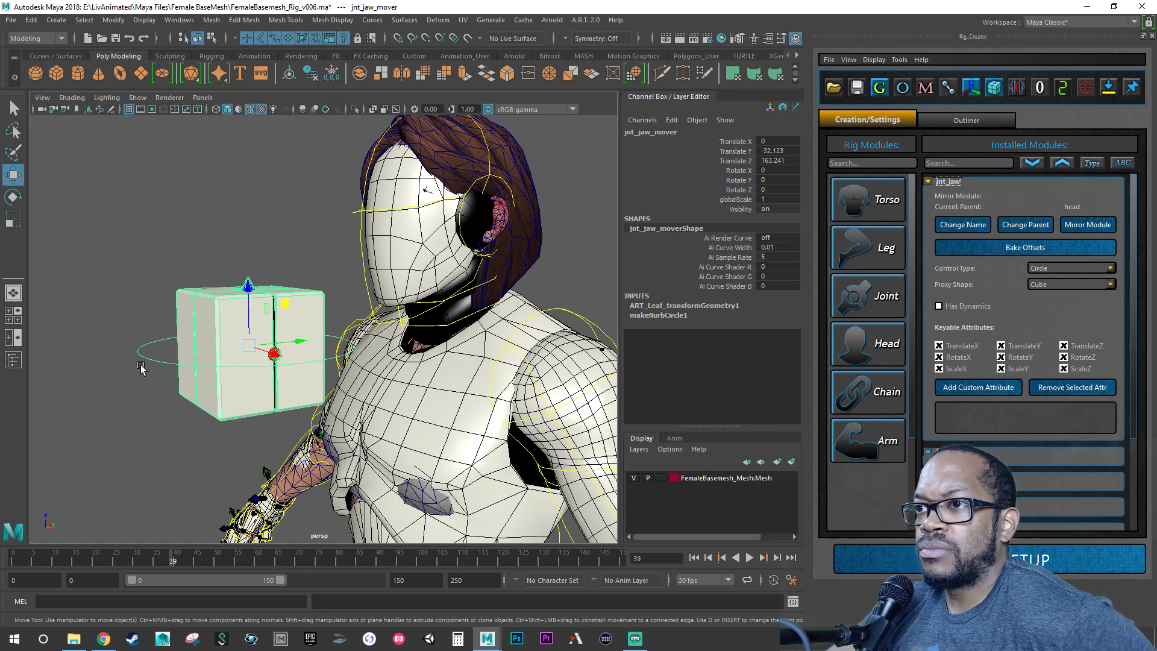
Step: Set the jaw module's control type to Triangle and keep Cube as its proxy shape
click(1060, 269)
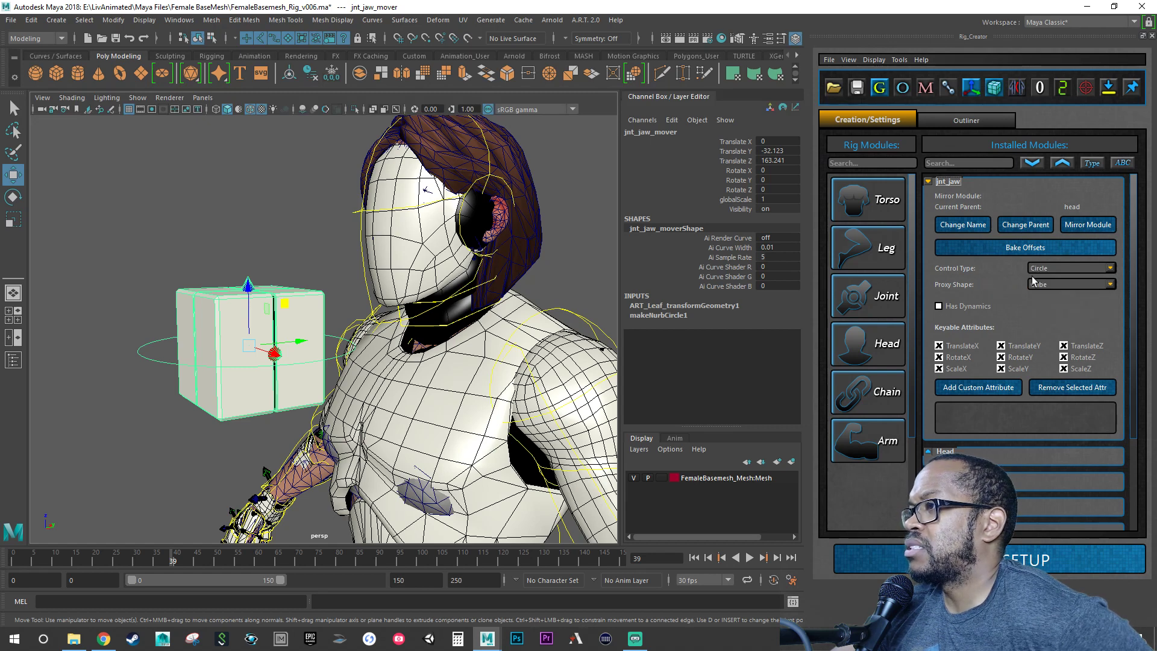
click(1061, 269)
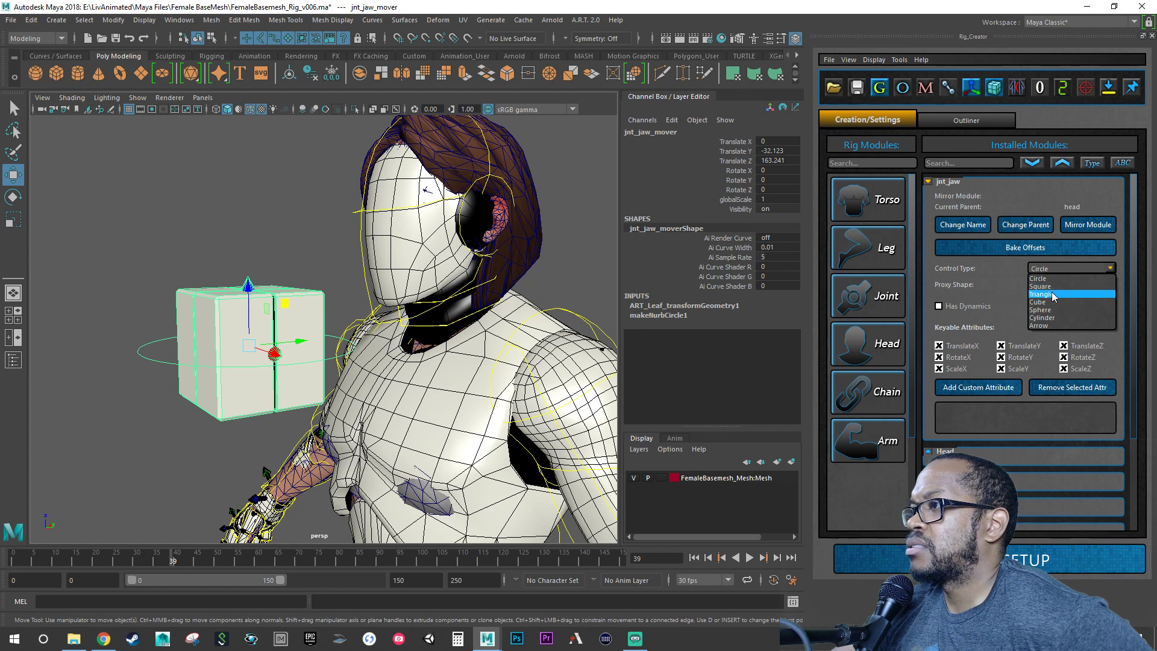
click(1051, 293)
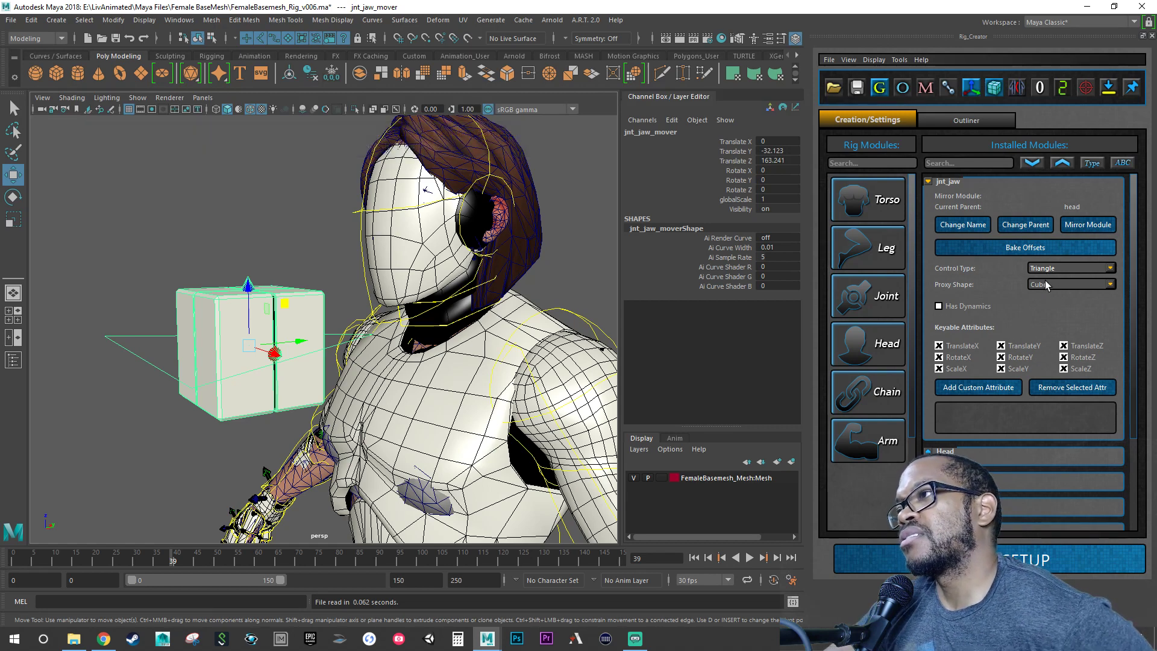
click(1044, 285)
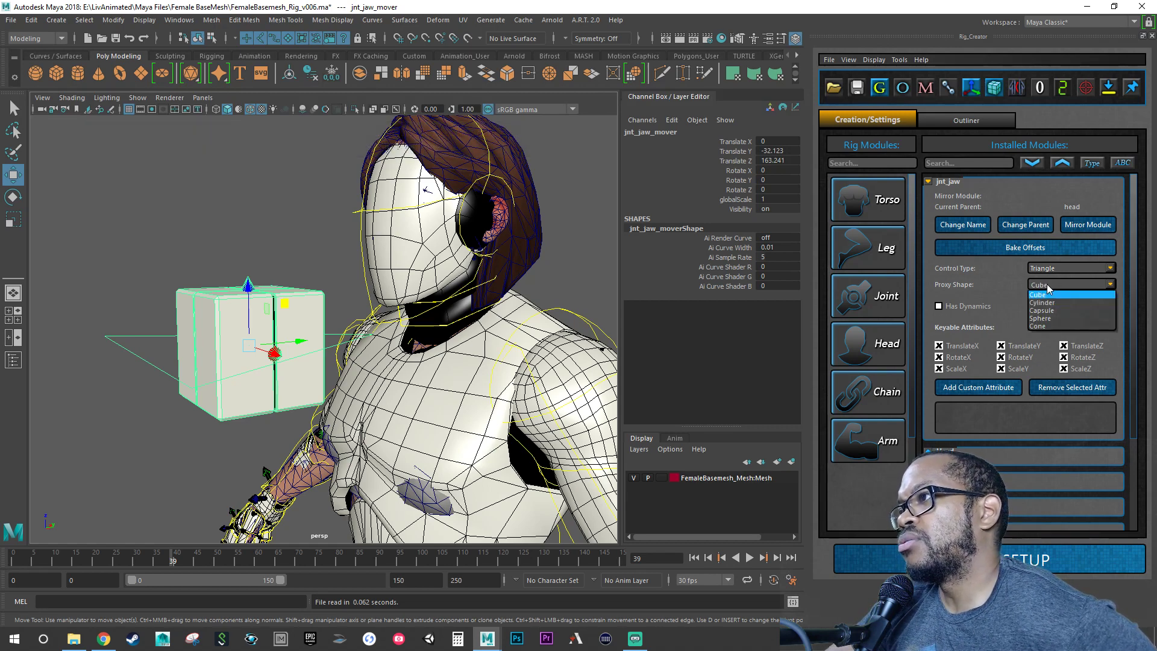
click(1047, 286)
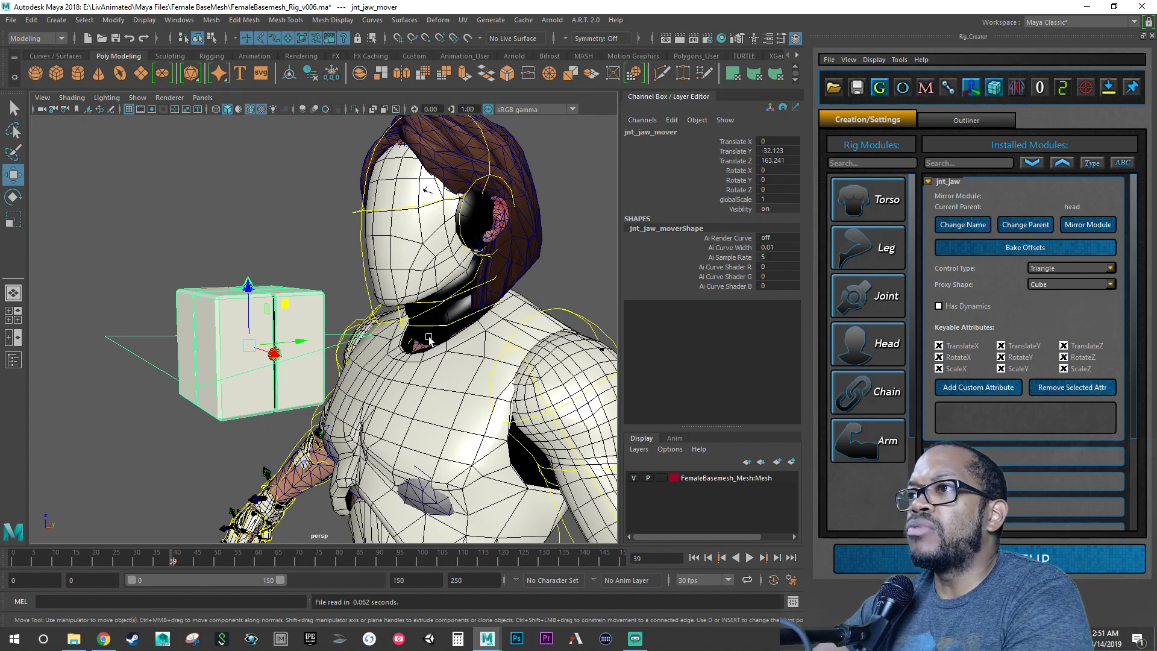
Step: Show the character's upper body and the jaw mover in the side view, and save the scene
alt+drag(418, 317, 466, 366)
key(space)
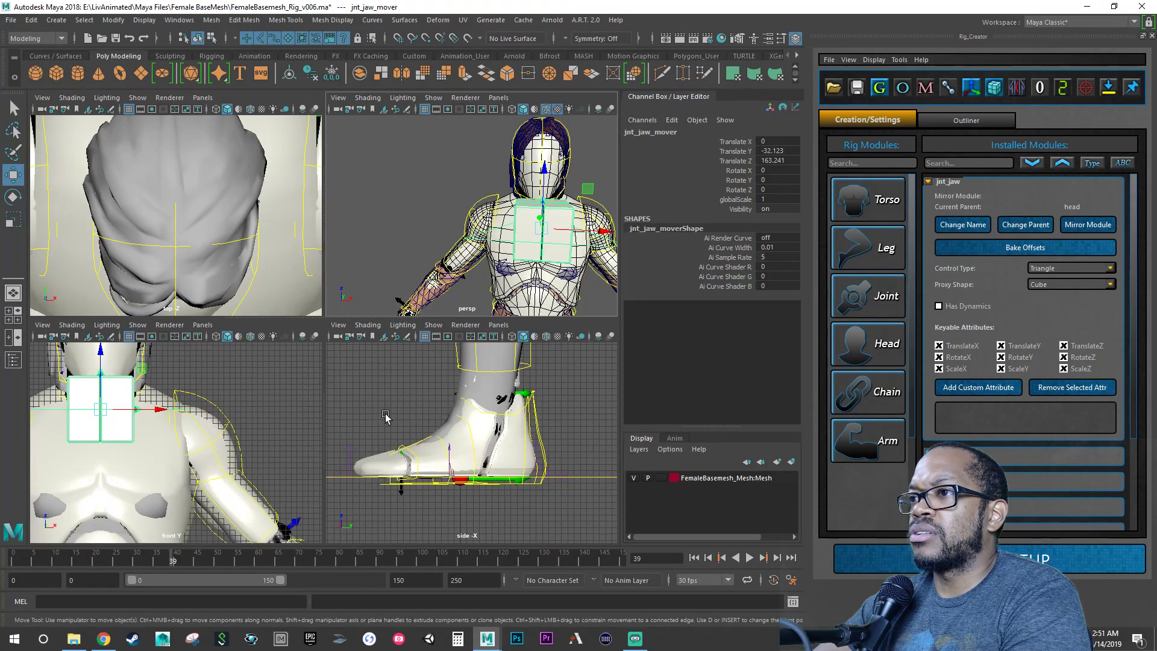
key(space)
scroll(337, 385, up, 5)
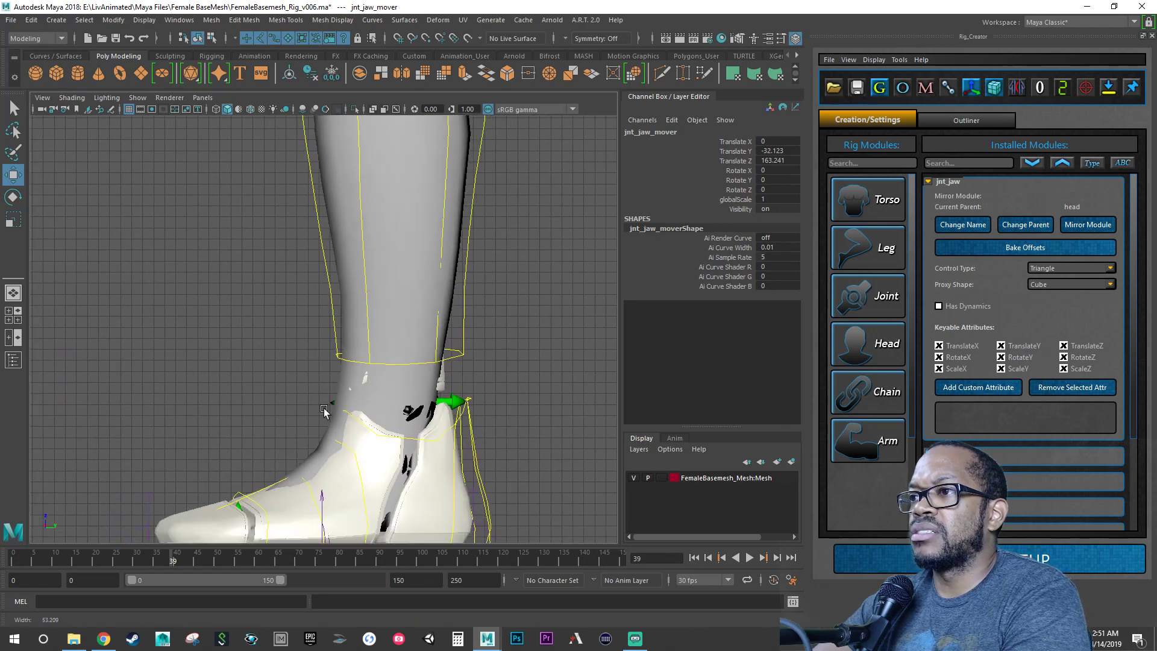
alt+right_drag(324, 410, 354, 287)
alt+middle_drag(394, 157, 408, 385)
alt+right_drag(408, 385, 251, 291)
alt+middle_drag(320, 248, 355, 480)
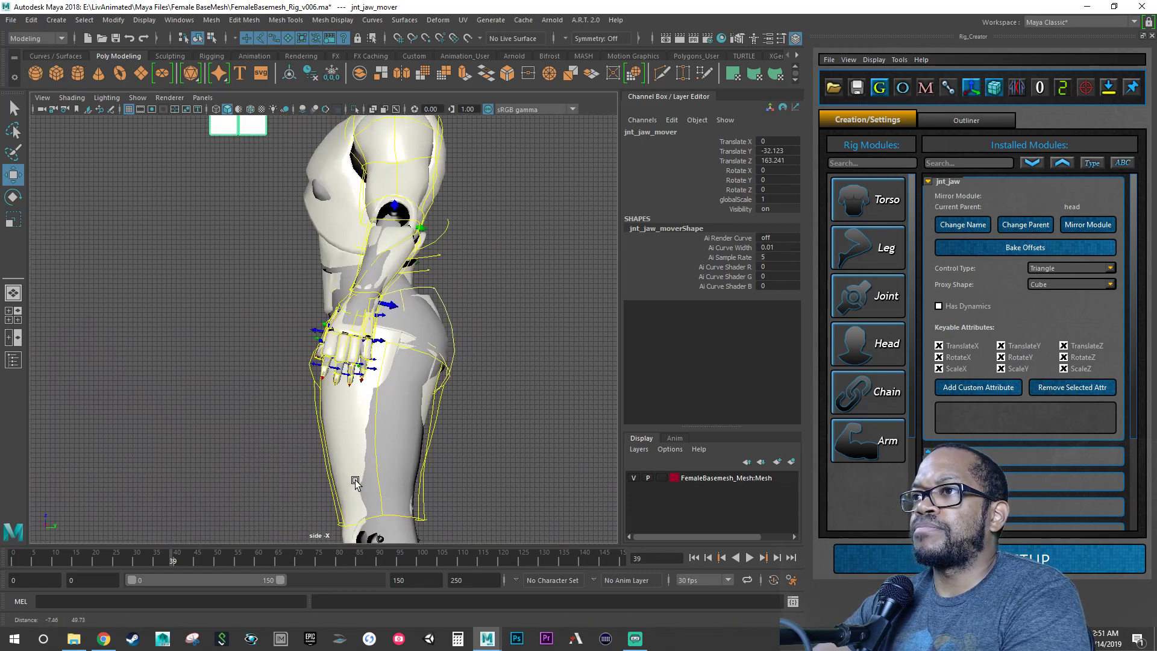
alt+middle_drag(356, 276, 367, 420)
key(ctrl+s)
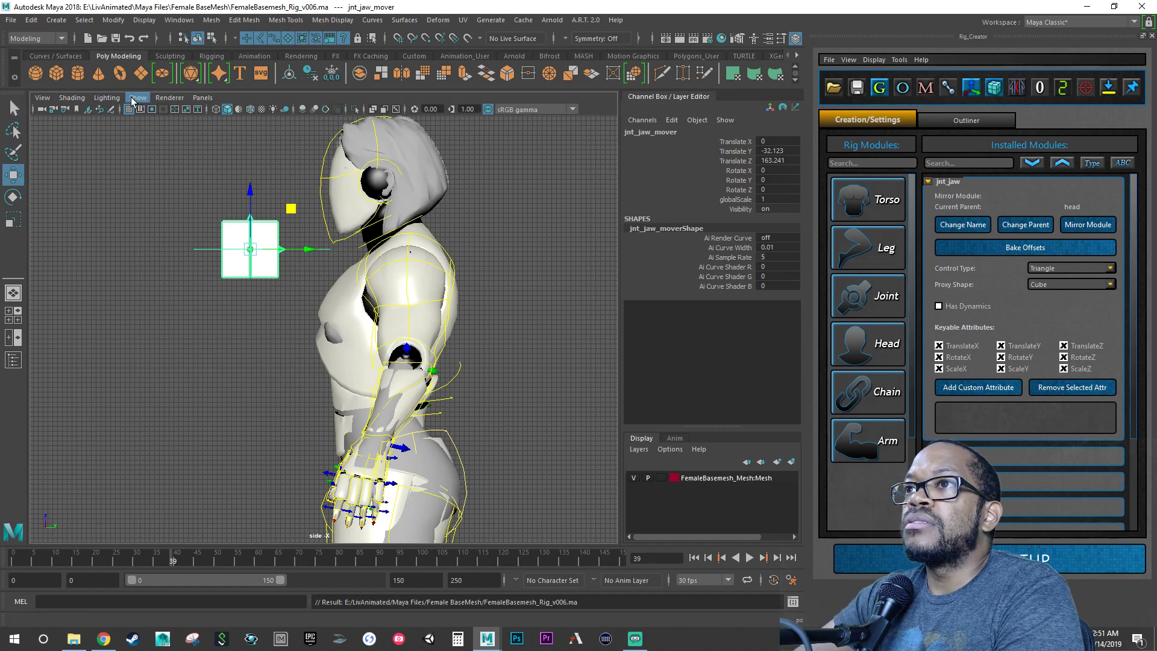
Step: Display the side view in wireframe and scale the jaw mover down uniformly to about 0.47
key(w)
click(216, 109)
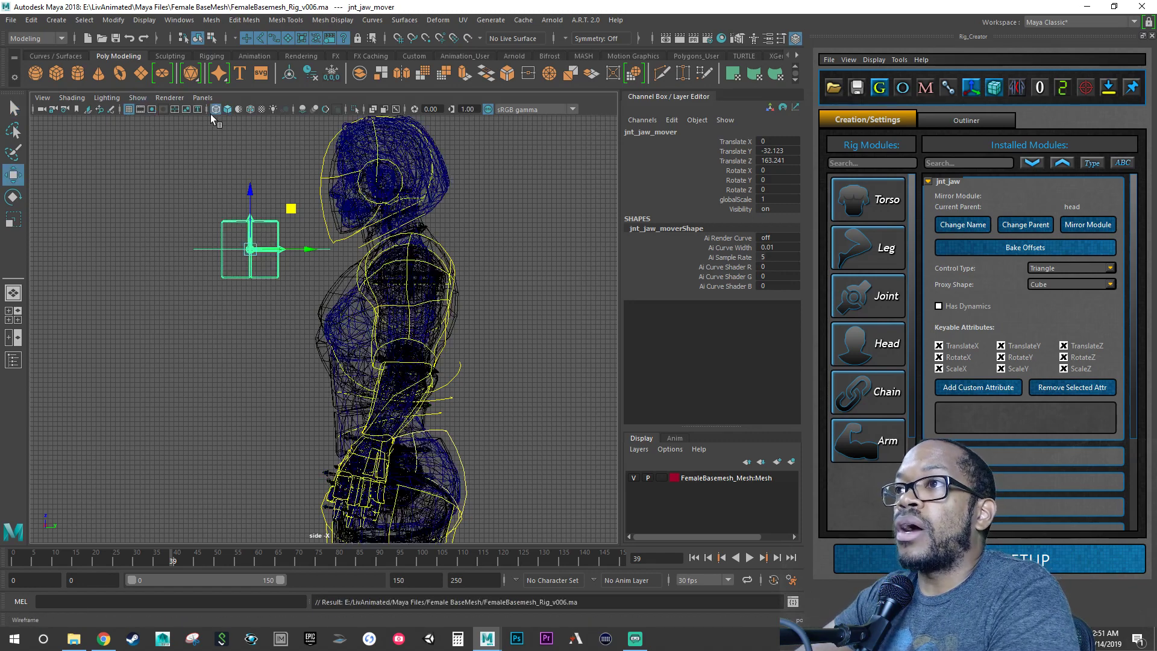
alt+middle_drag(230, 214, 255, 308)
scroll(256, 309, up, 5)
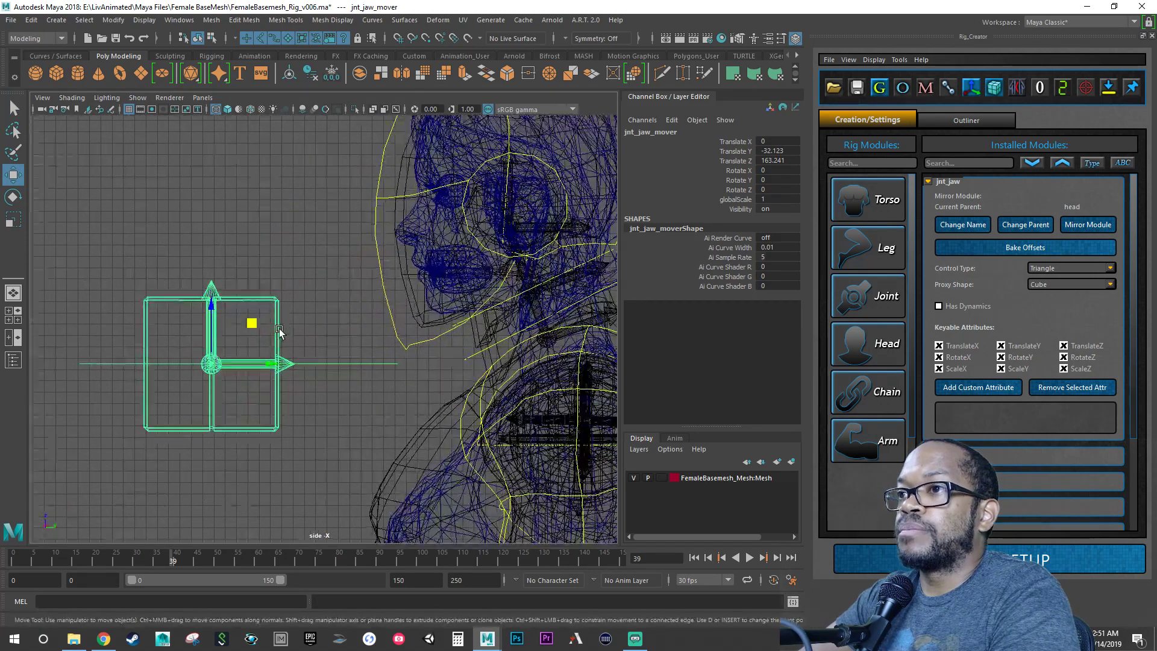
key(r)
drag(211, 363, 71, 535)
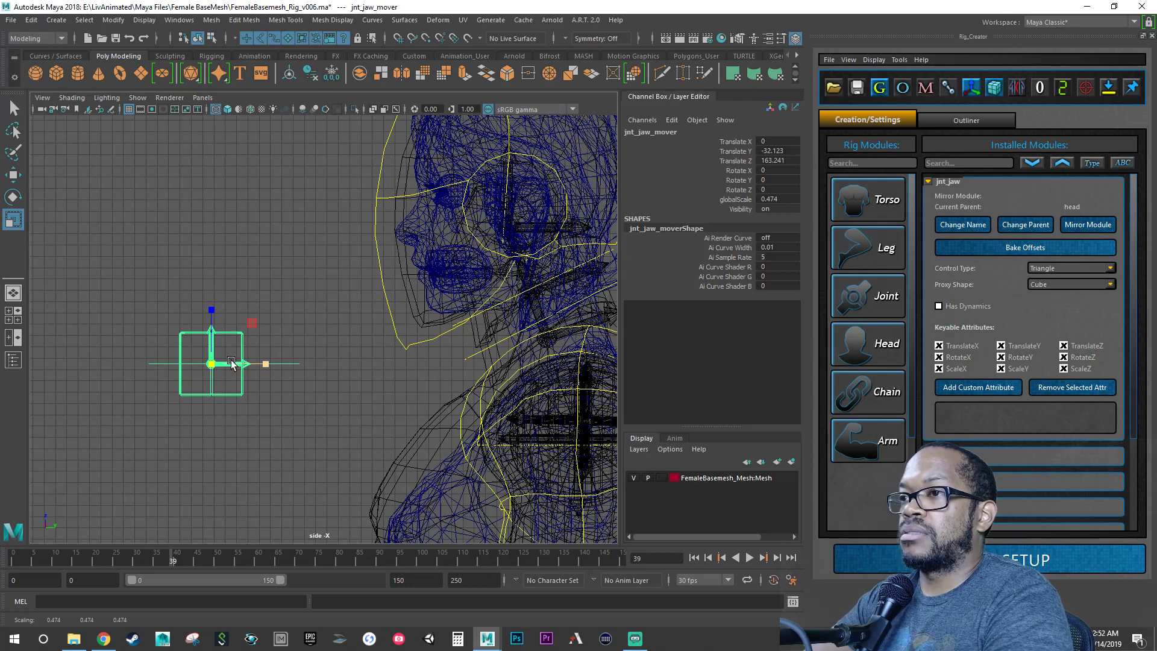
Step: Move the jaw mover inside the head behind the mouth, to about -4.4 in Y and 172.4 in Z
key(w)
drag(253, 324, 527, 233)
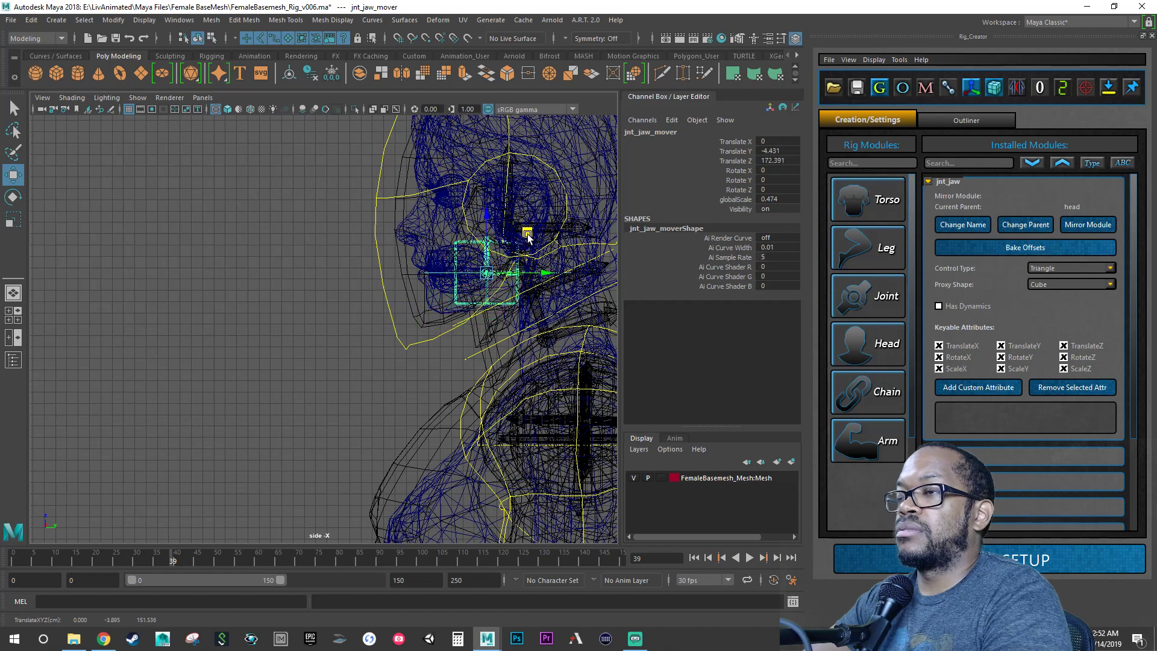
alt+right_drag(447, 255, 534, 306)
alt+middle_drag(534, 305, 247, 432)
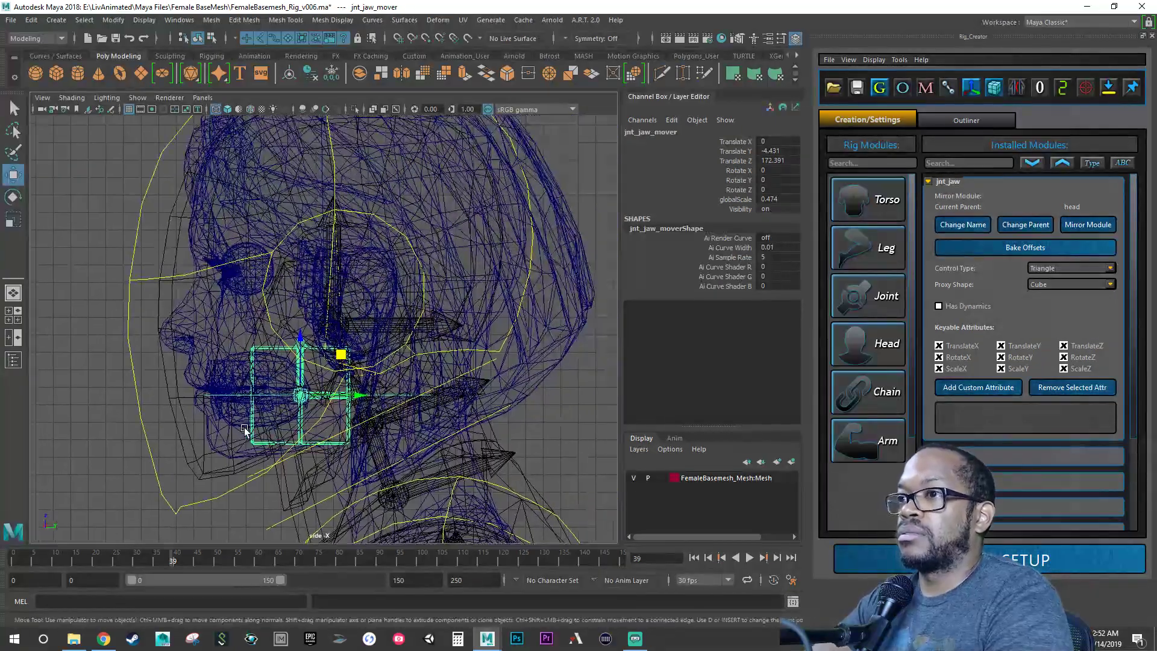
alt+right_drag(247, 432, 315, 415)
alt+middle_drag(315, 416, 354, 370)
Step: Rotate the jaw mover about 18.3 degrees in X and shift it to the jaw hinge, about -2.3 in Y and 172.8 in Z
key(e)
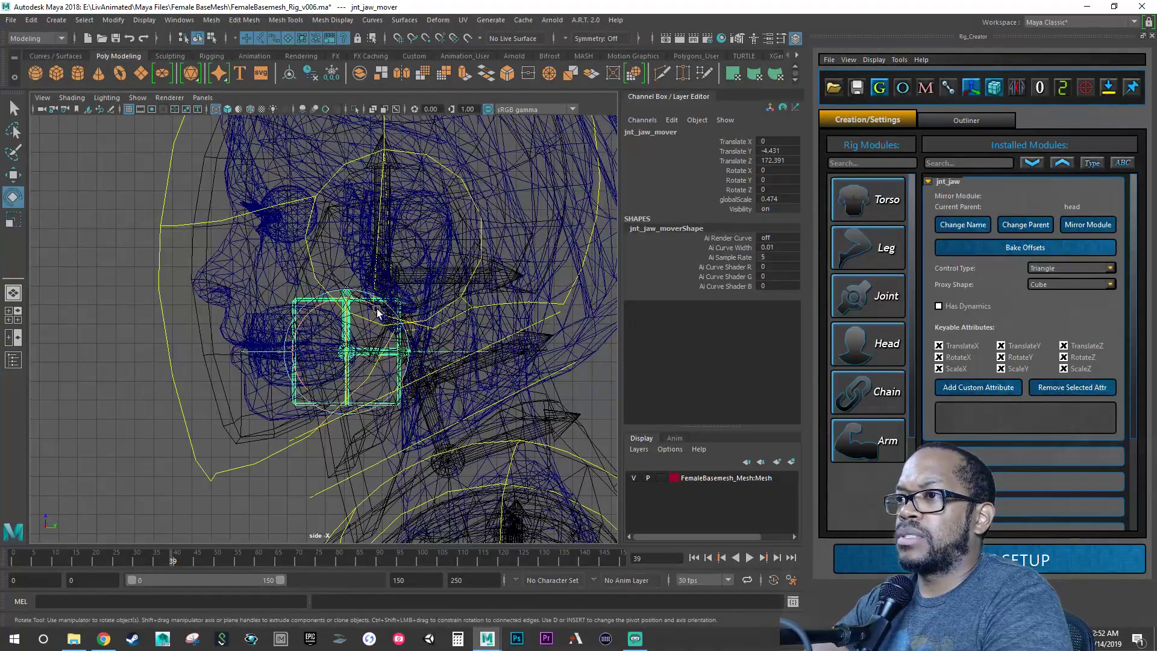
drag(376, 308, 354, 253)
key(w)
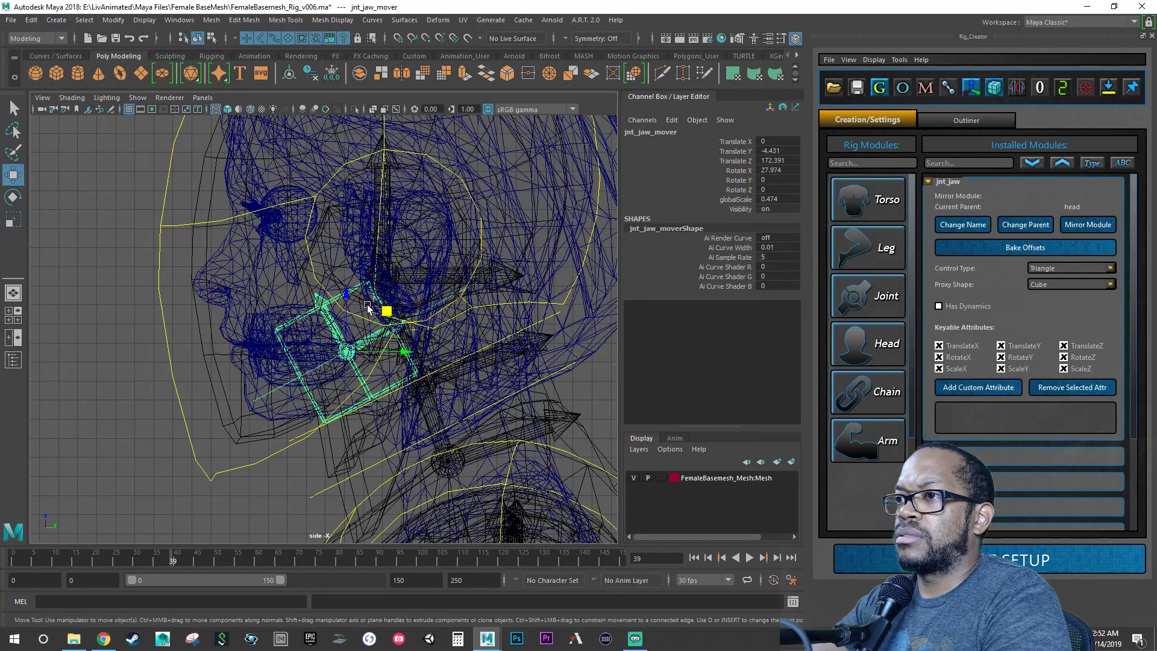
drag(384, 311, 390, 319)
key(e)
key(w)
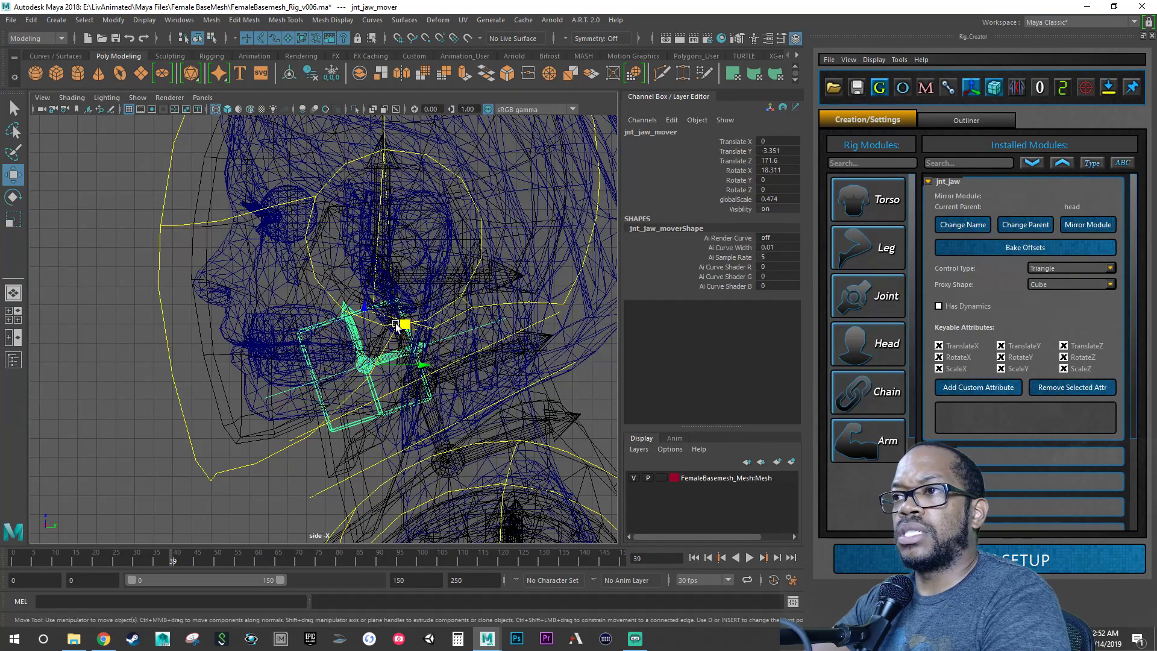
drag(405, 323, 485, 320)
Step: Examine the jaw joint's placement inside the head and the whole character in the perspective view's wireframe display
key(space)
key(space)
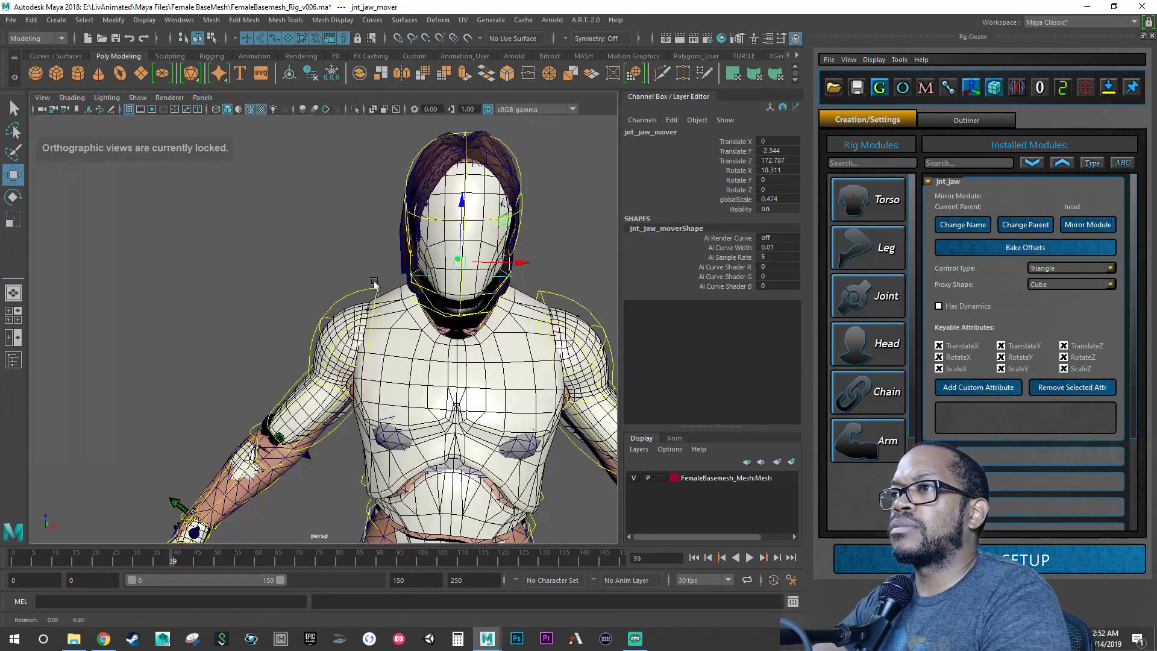
alt+right_drag(355, 281, 510, 268)
click(215, 109)
alt+right_drag(289, 175, 436, 250)
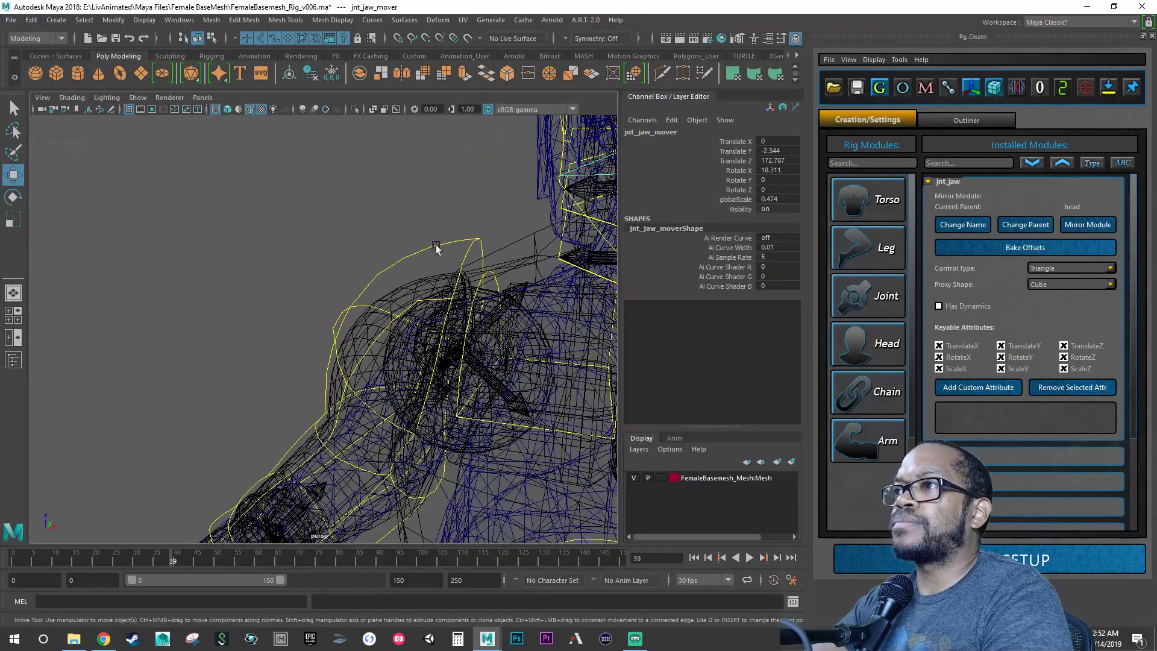
alt+middle_drag(436, 251, 160, 414)
alt+drag(355, 349, 265, 334)
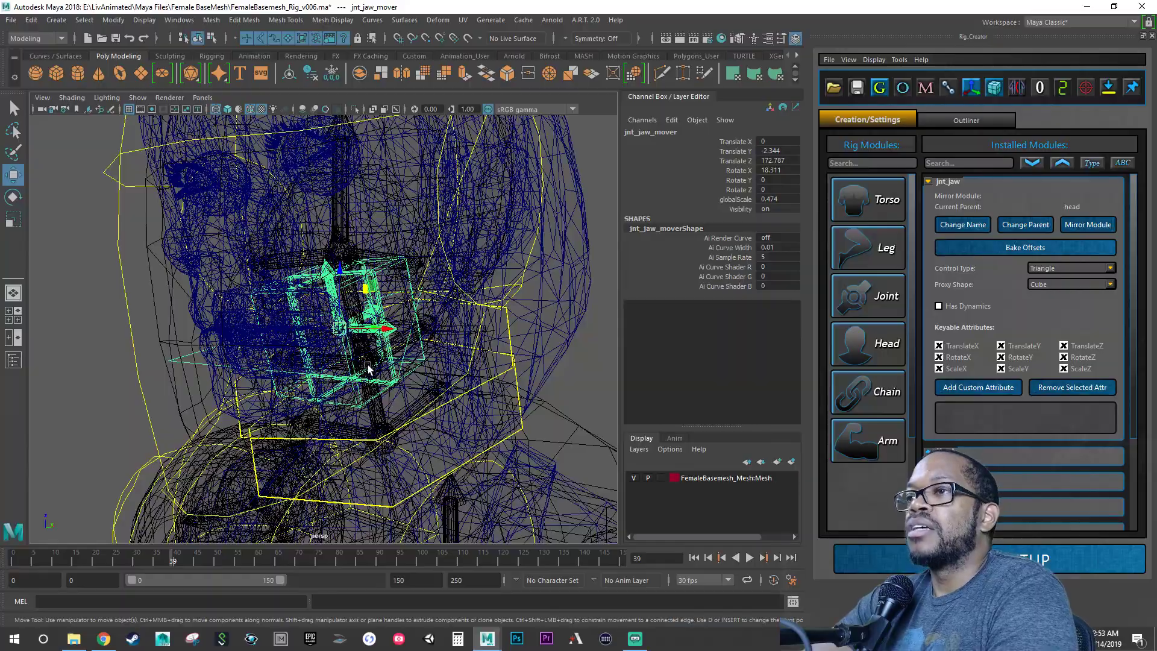
alt+drag(346, 333, 332, 354)
alt+right_drag(331, 354, 235, 359)
alt+drag(235, 359, 356, 359)
alt+right_drag(355, 359, 270, 380)
alt+middle_drag(327, 387, 305, 261)
alt+right_drag(355, 292, 305, 312)
alt+middle_drag(305, 312, 308, 275)
alt+right_drag(357, 283, 270, 297)
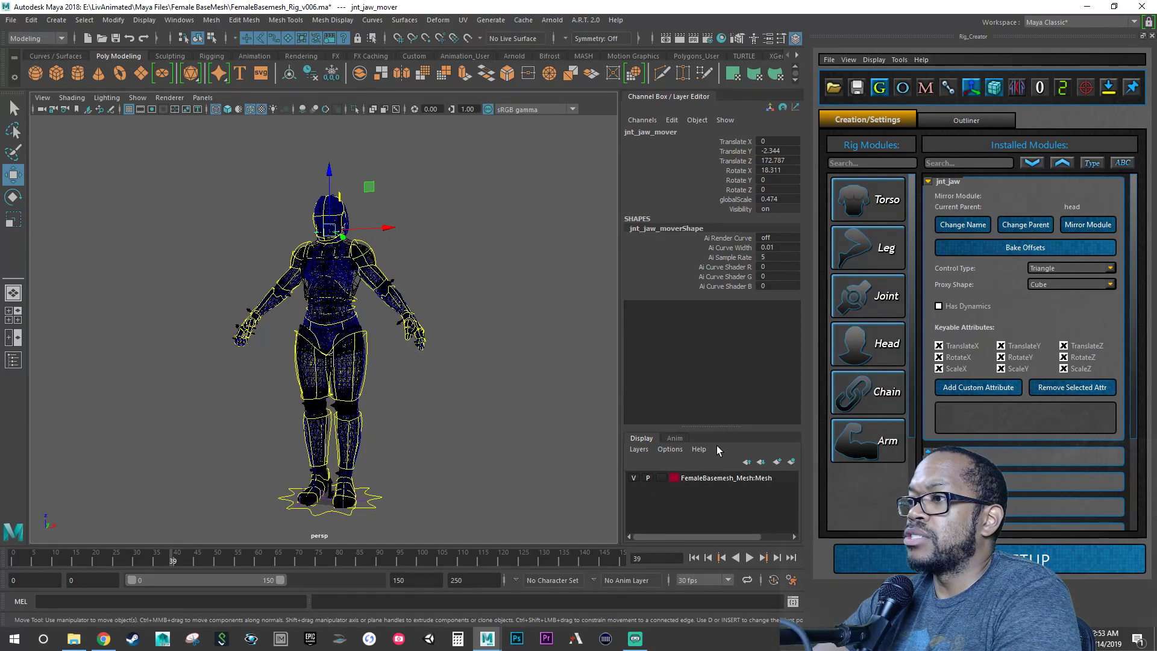
Step: Add the left and right thigh movers to a new display layer and hide that layer
click(777, 462)
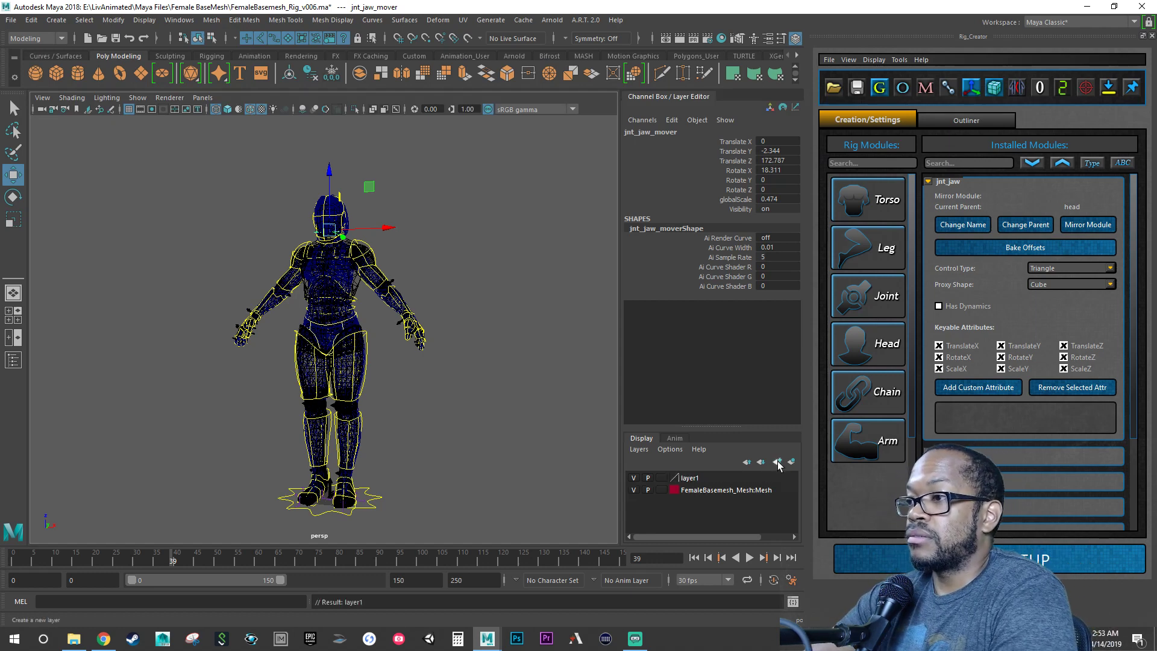
click(370, 342)
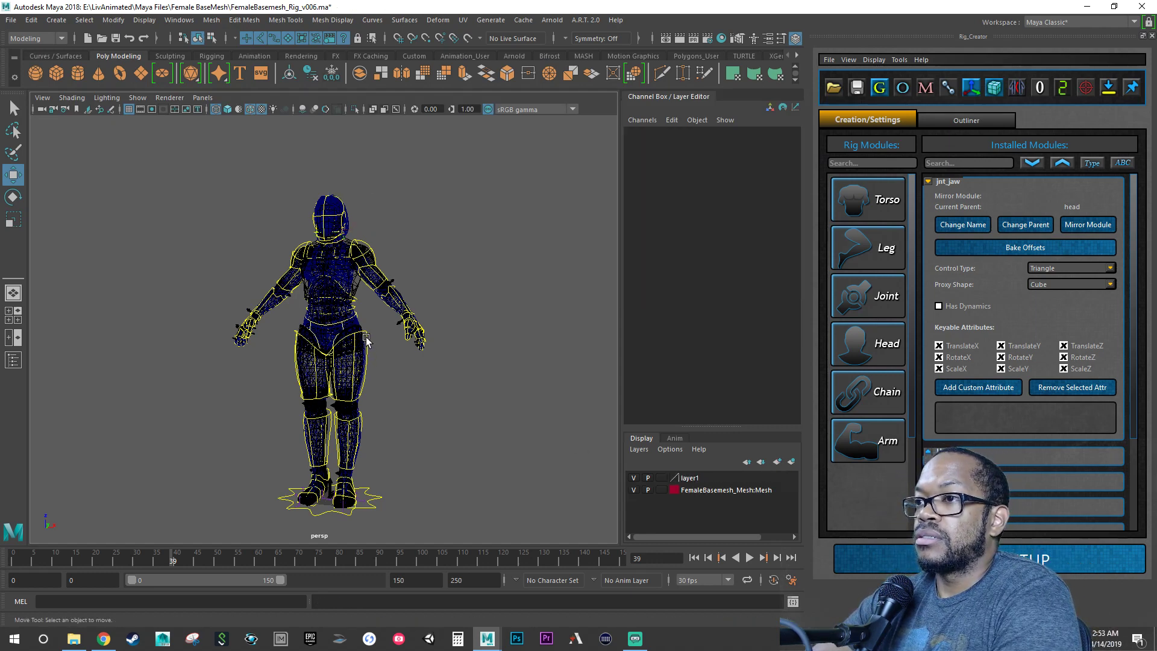
click(365, 342)
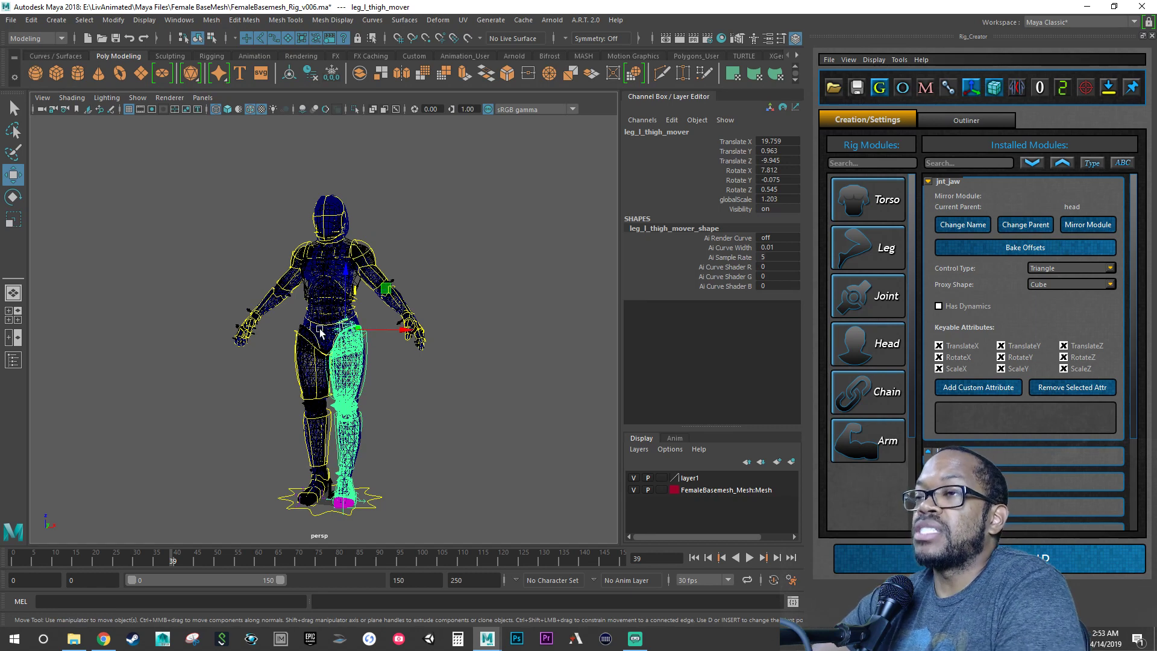
shift+click(295, 365)
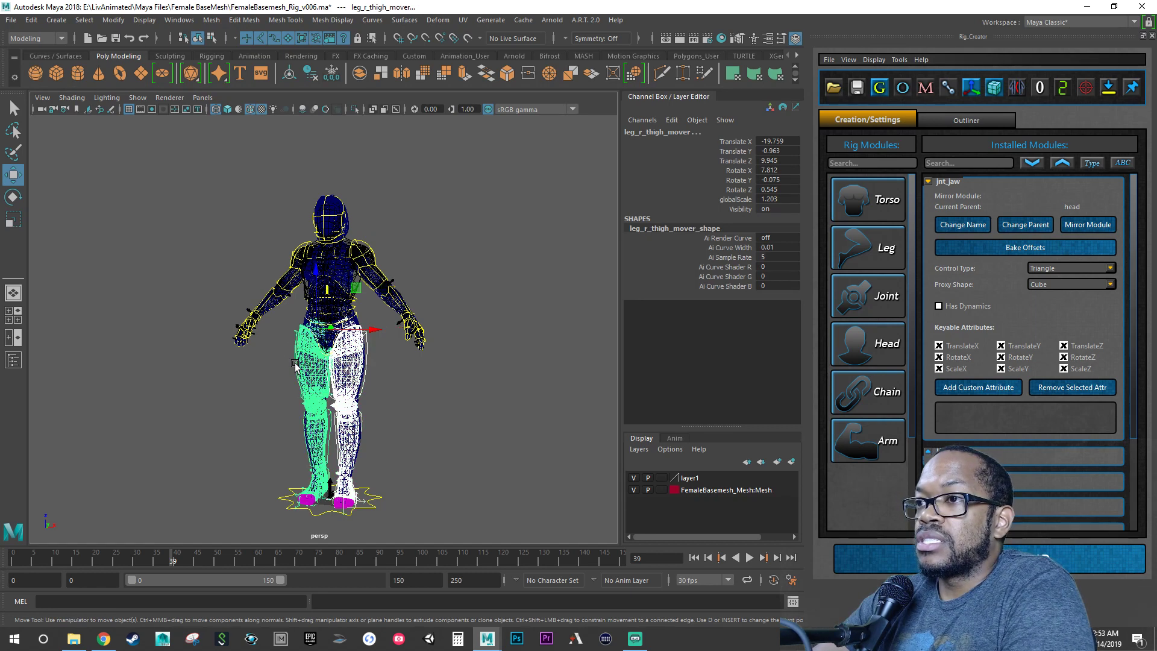
right_click(695, 479)
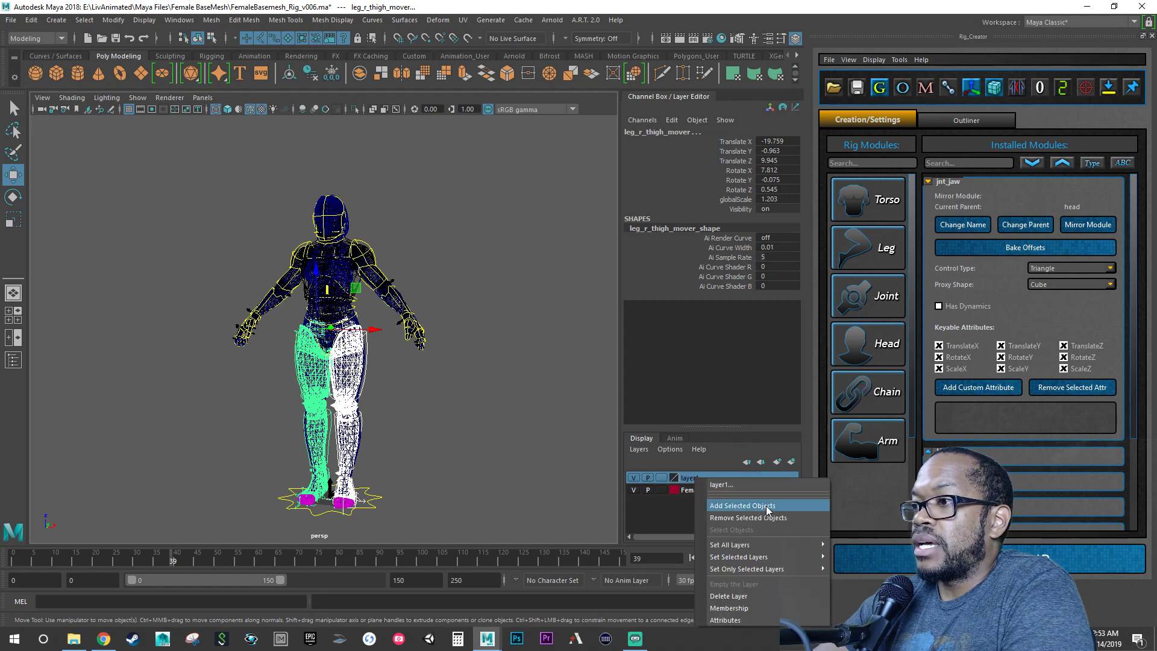
click(746, 504)
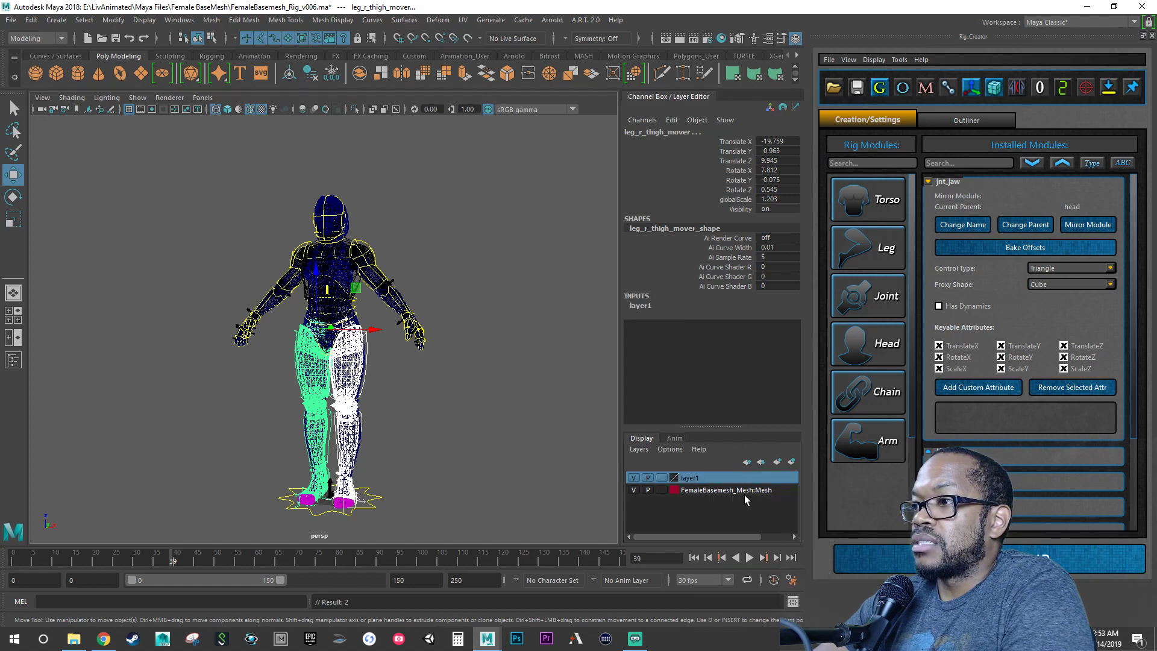
click(632, 477)
Step: Add the torso's pelvis mover to the hidden display layer as well
drag(311, 326, 325, 357)
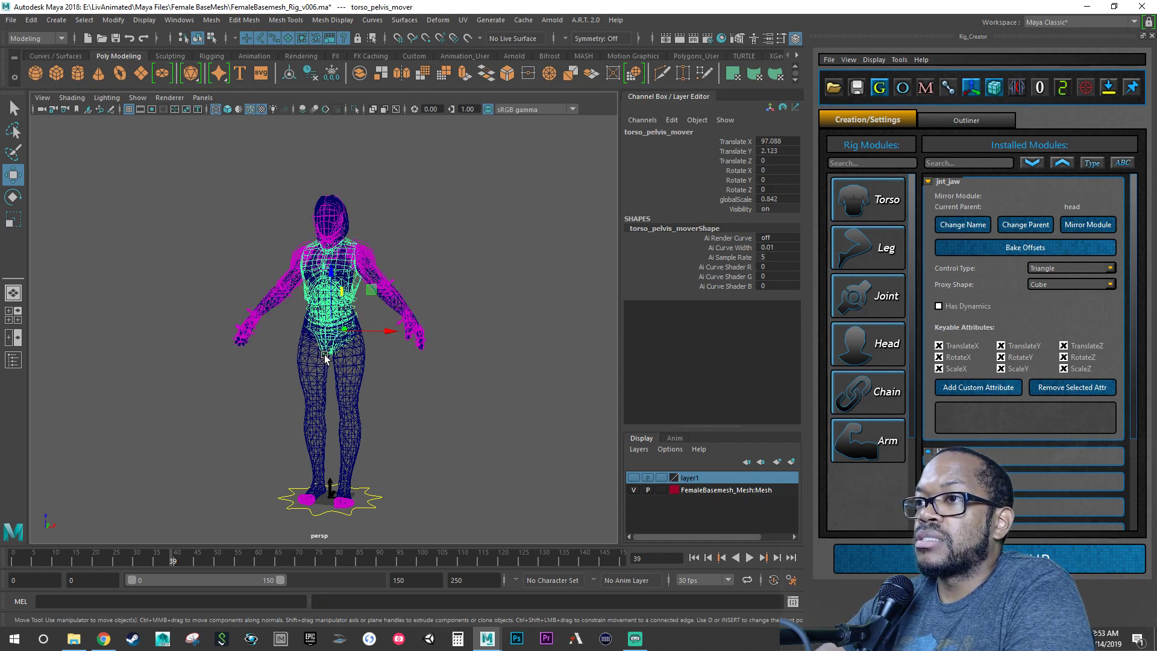
right_click(690, 477)
click(736, 505)
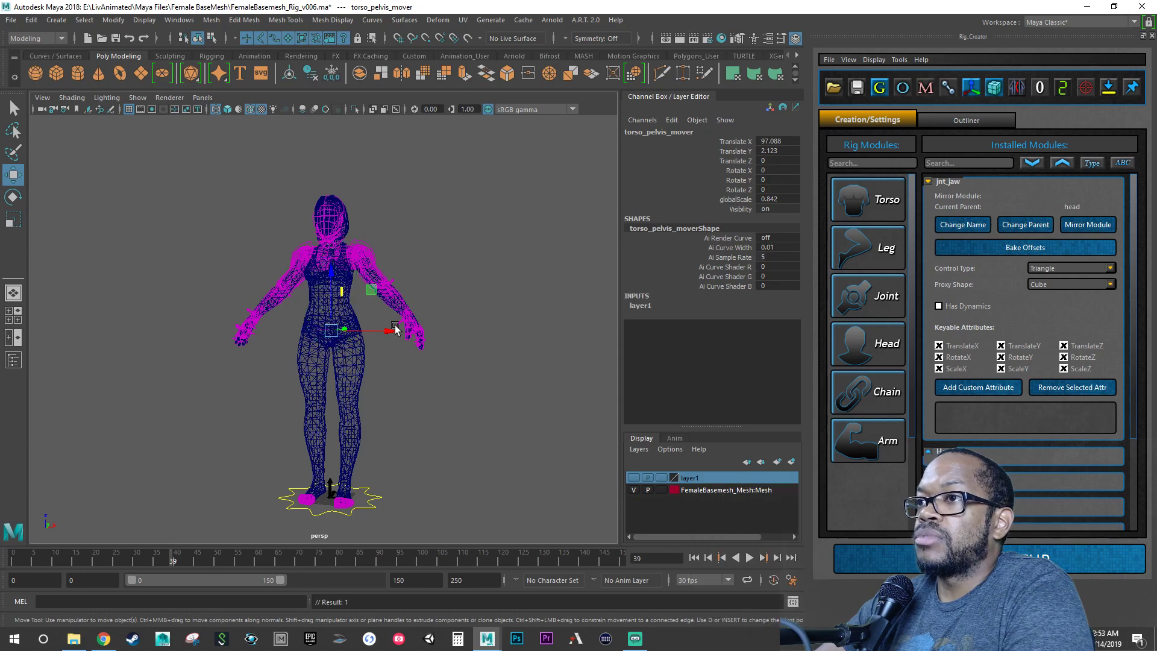
Step: Add the left and right clavicle movers and the head module's neck mover to the hidden display layer
alt+right_drag(395, 328, 555, 302)
alt+middle_drag(429, 276, 452, 422)
alt+drag(392, 382, 330, 369)
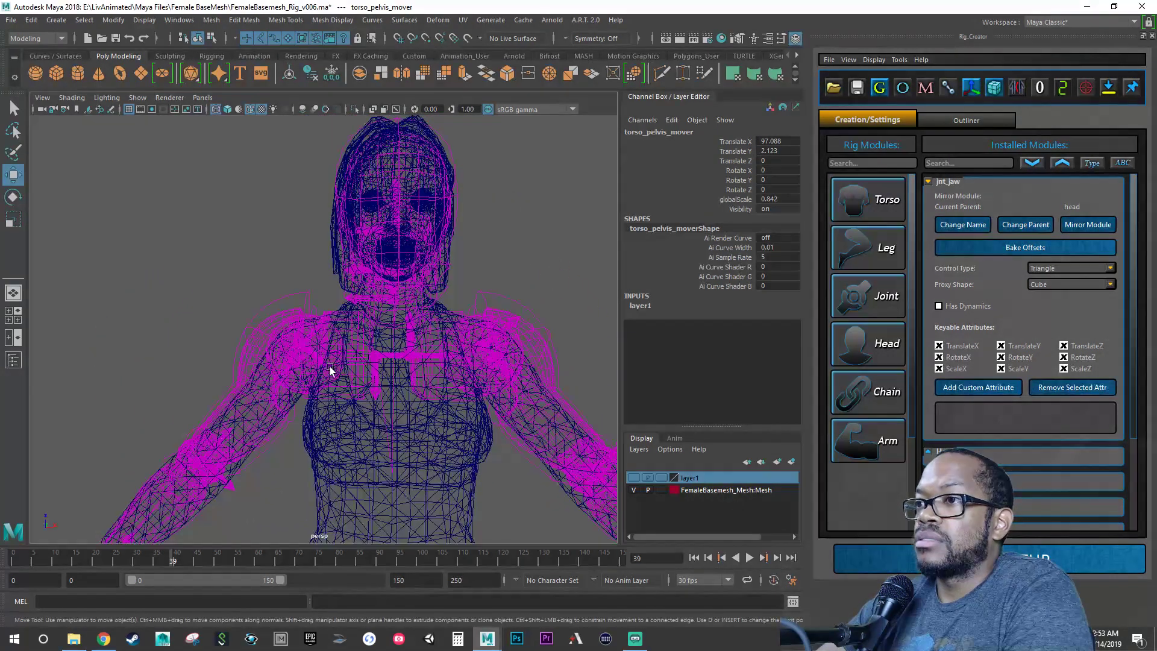
click(353, 394)
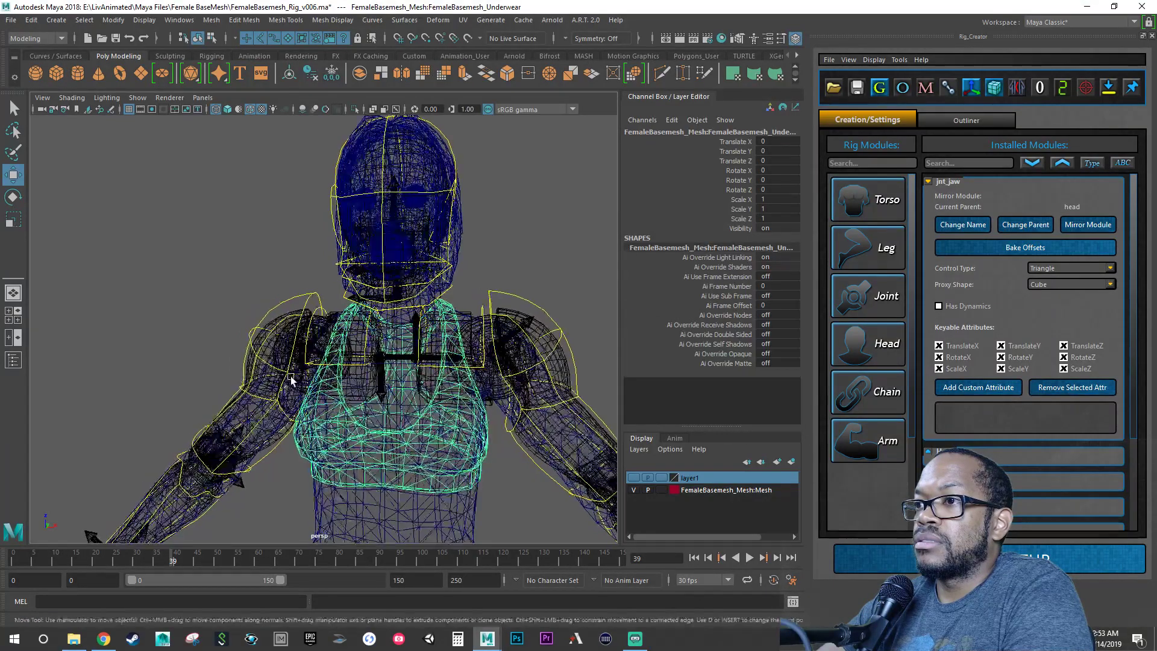
scroll(405, 397, up, 5)
click(407, 402)
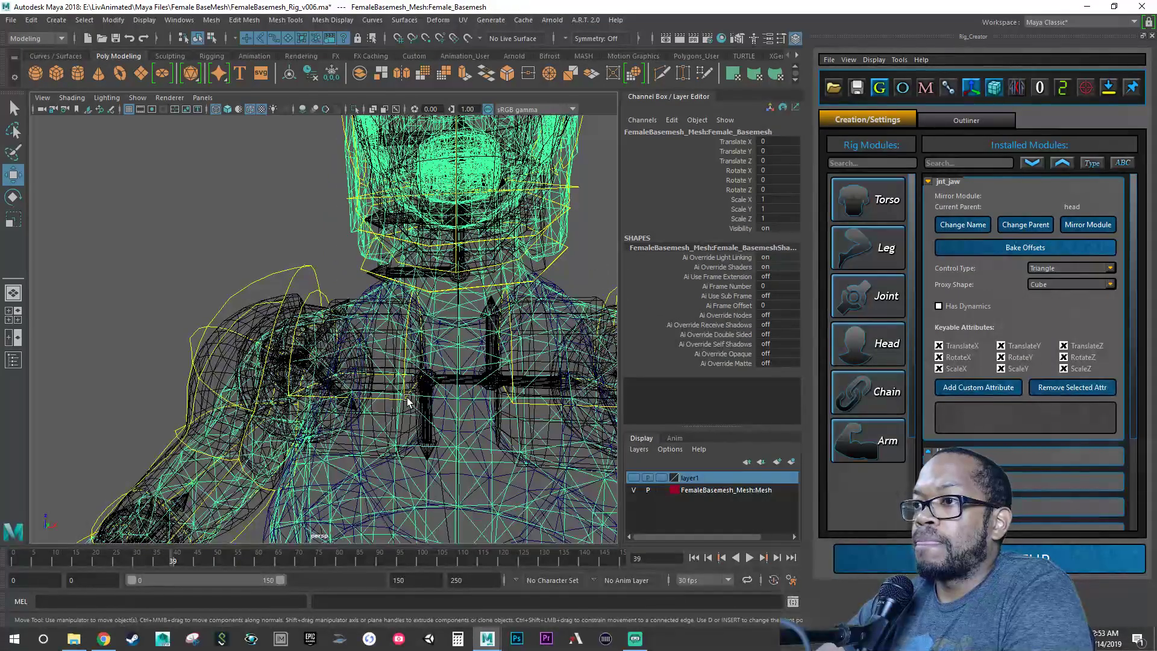
click(315, 294)
alt+drag(529, 341, 537, 344)
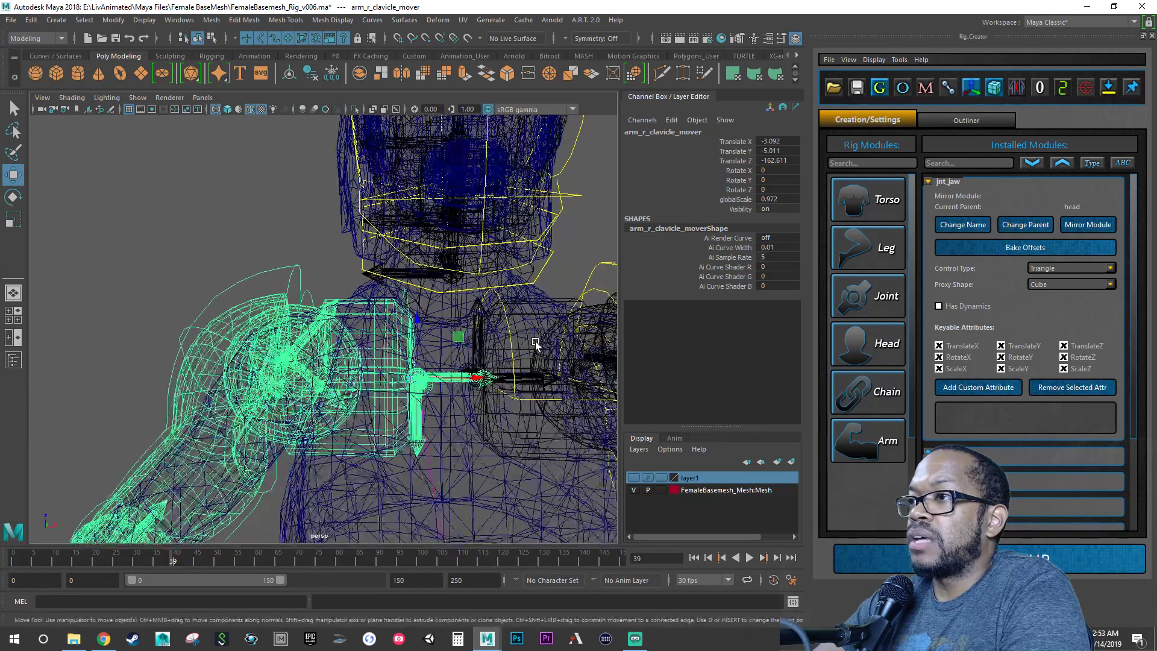
alt+middle_drag(569, 327, 531, 329)
shift+click(561, 287)
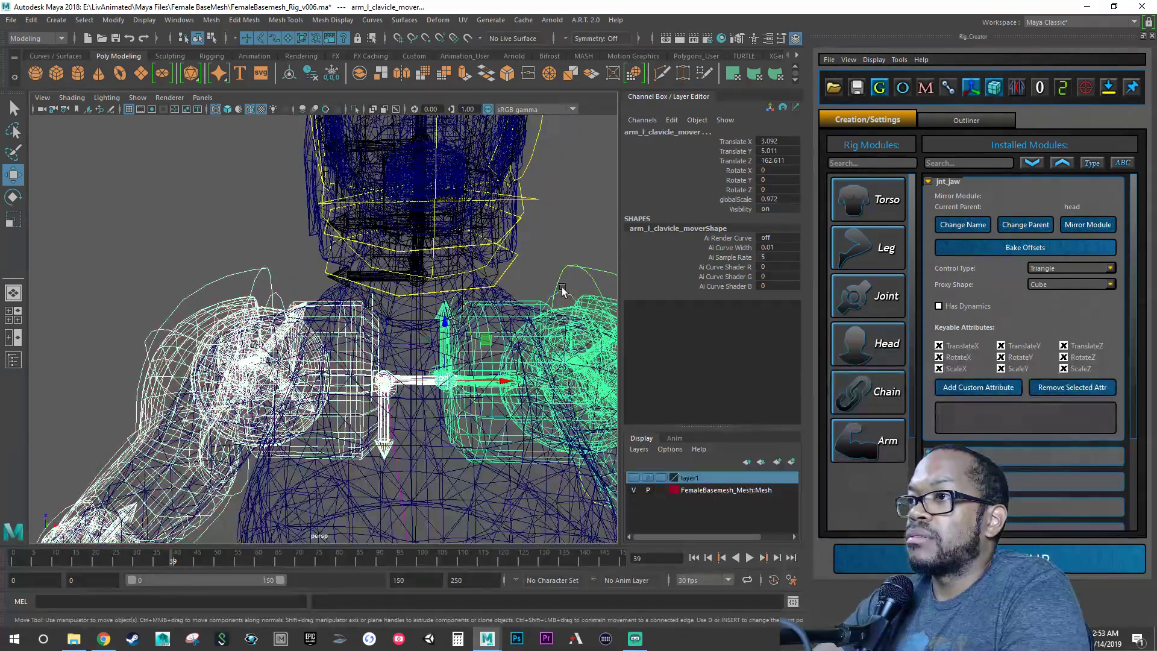
click(505, 275)
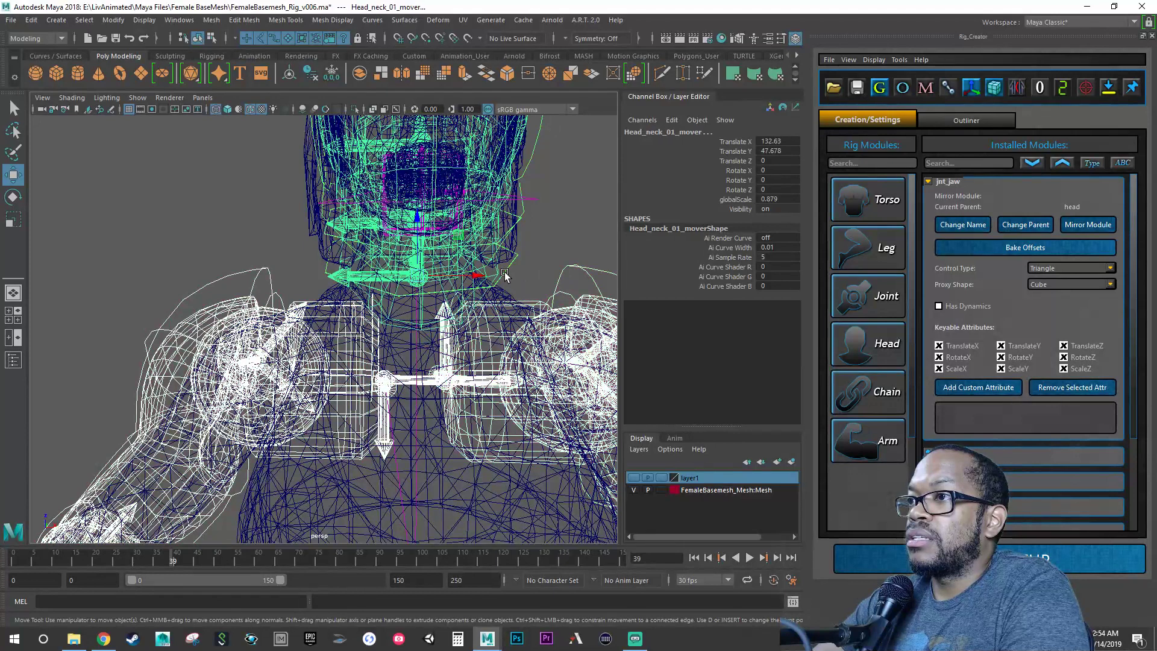
right_click(696, 475)
click(721, 502)
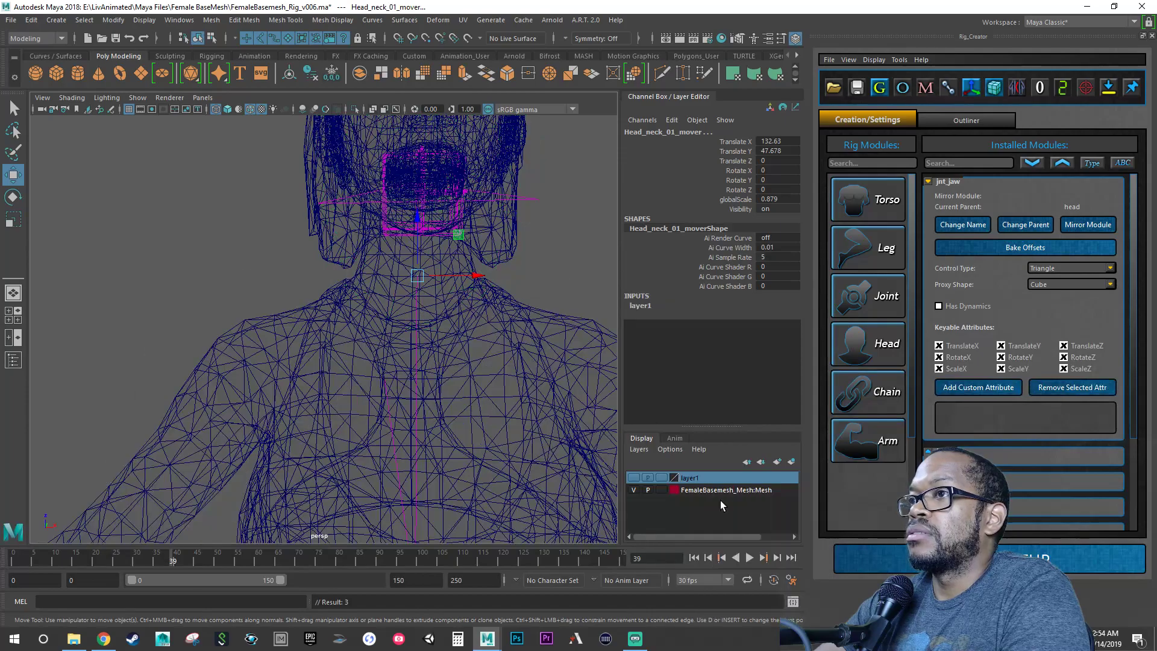
Step: Select the jaw mover and switch the perspective view from wireframe to shaded display
alt+drag(523, 239, 138, 277)
alt+right_drag(139, 278, 327, 297)
alt+drag(327, 298, 284, 298)
click(281, 295)
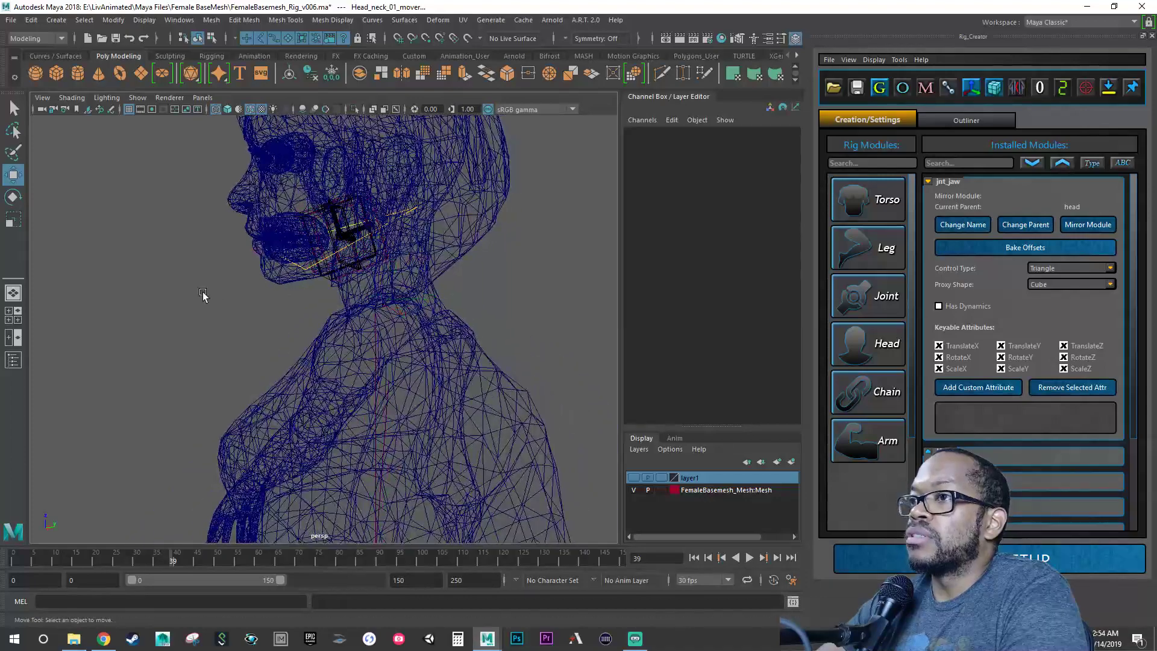
click(306, 271)
alt+drag(311, 270, 338, 254)
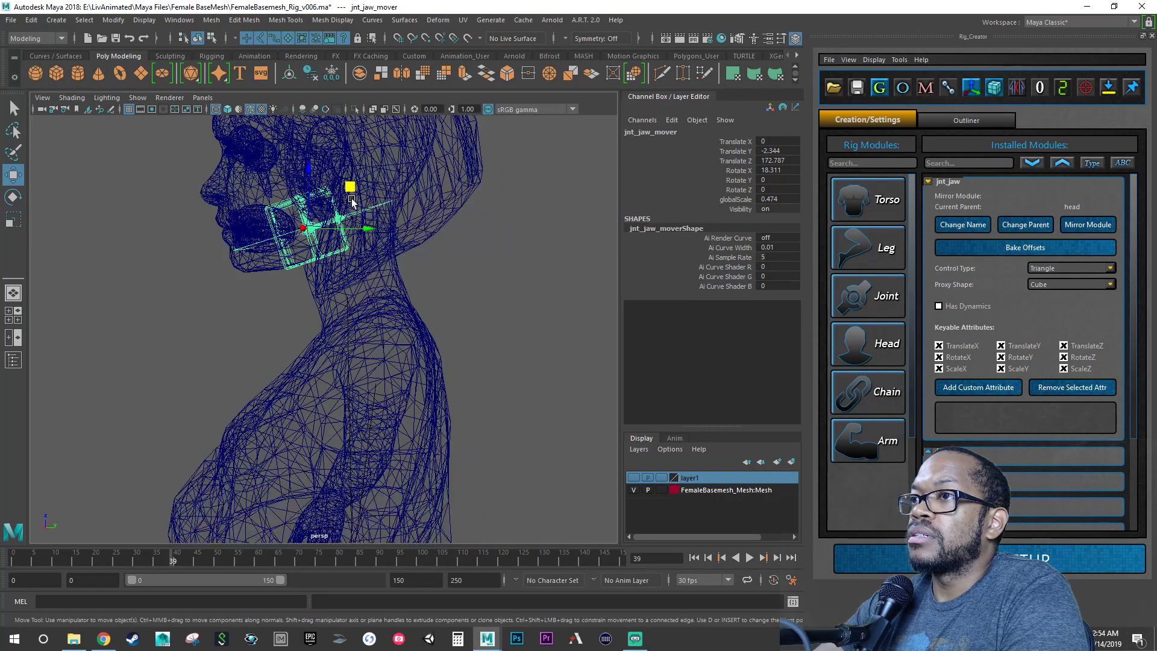
drag(350, 191, 349, 188)
key(ctrl+z)
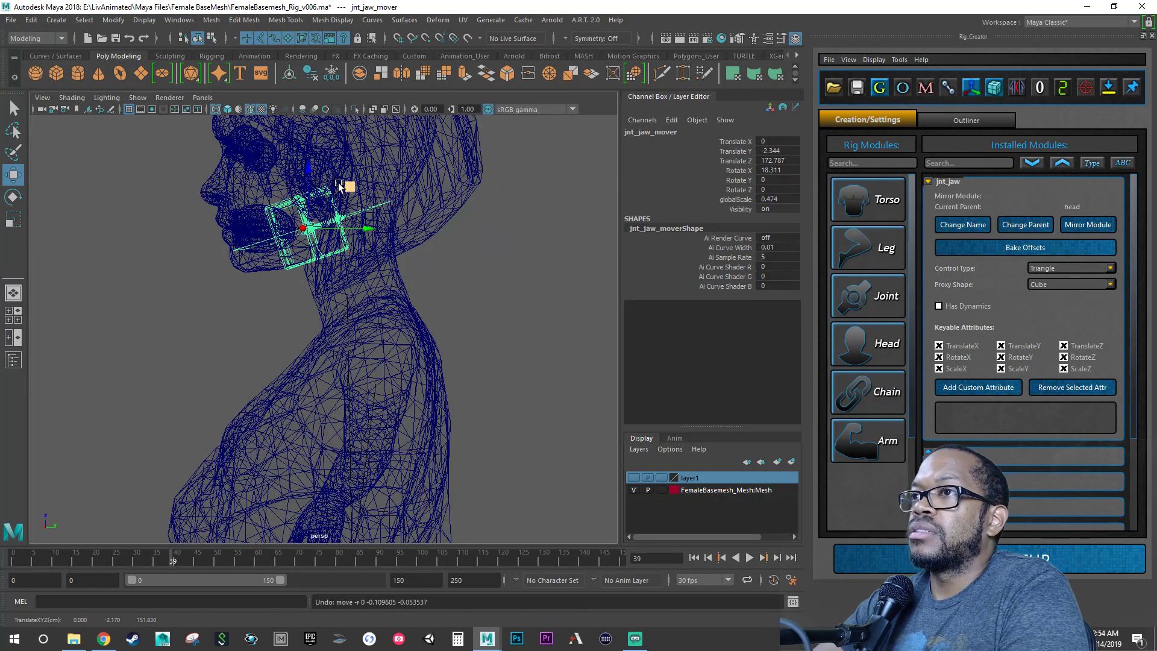
click(228, 109)
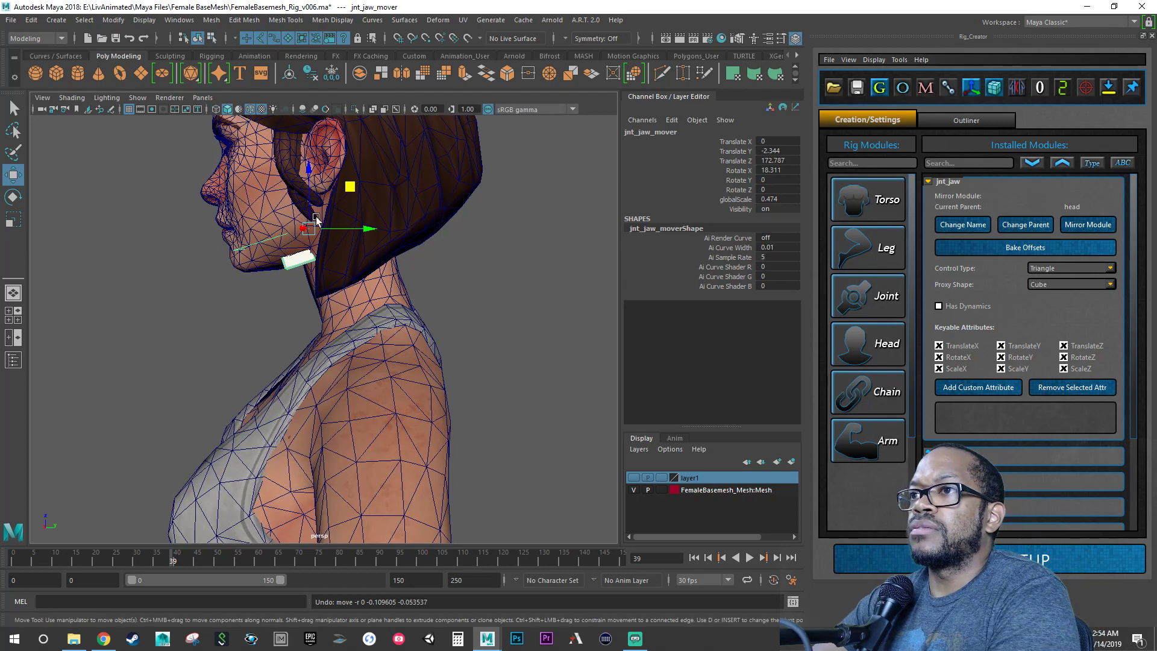
alt+drag(275, 231, 359, 239)
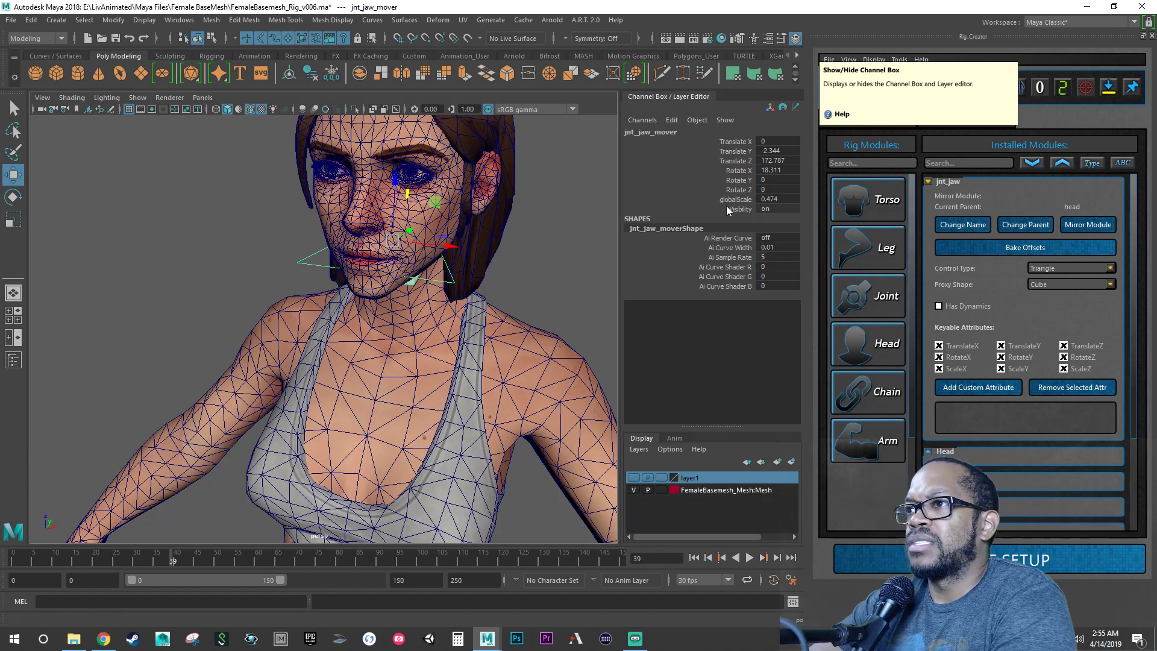
alt+drag(573, 255, 566, 252)
Step: Try to rotate the jaw mover freehand about its Y axis
key(e)
alt+drag(491, 257, 523, 259)
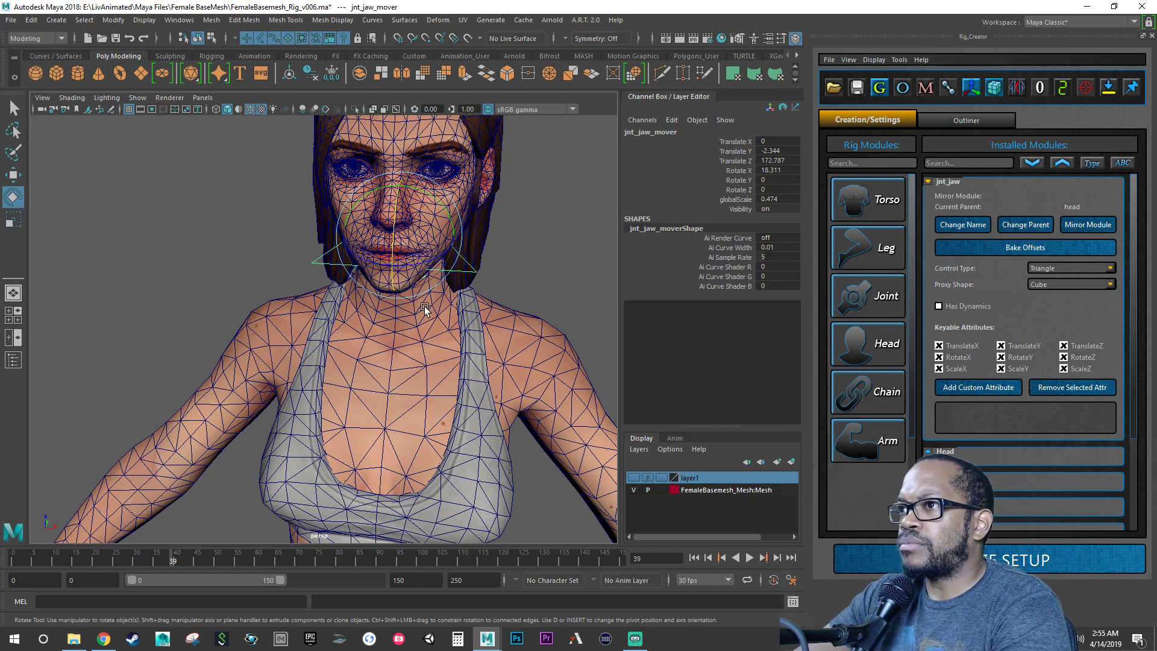
alt+drag(424, 307, 422, 239)
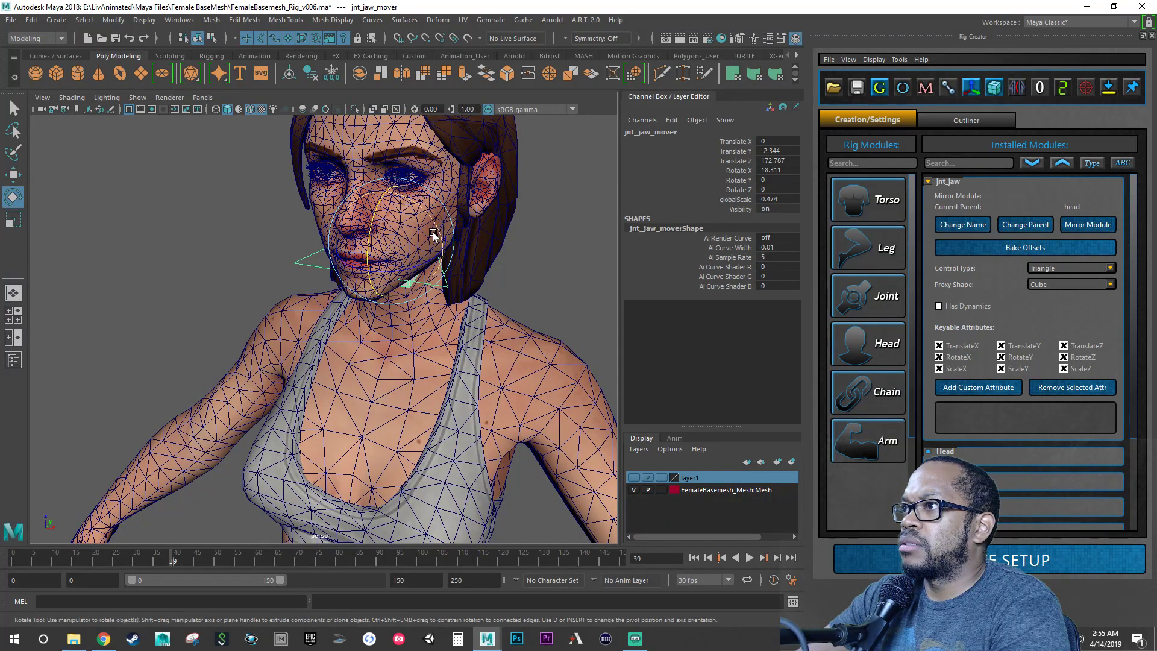
drag(438, 232, 391, 205)
key(ctrl+z)
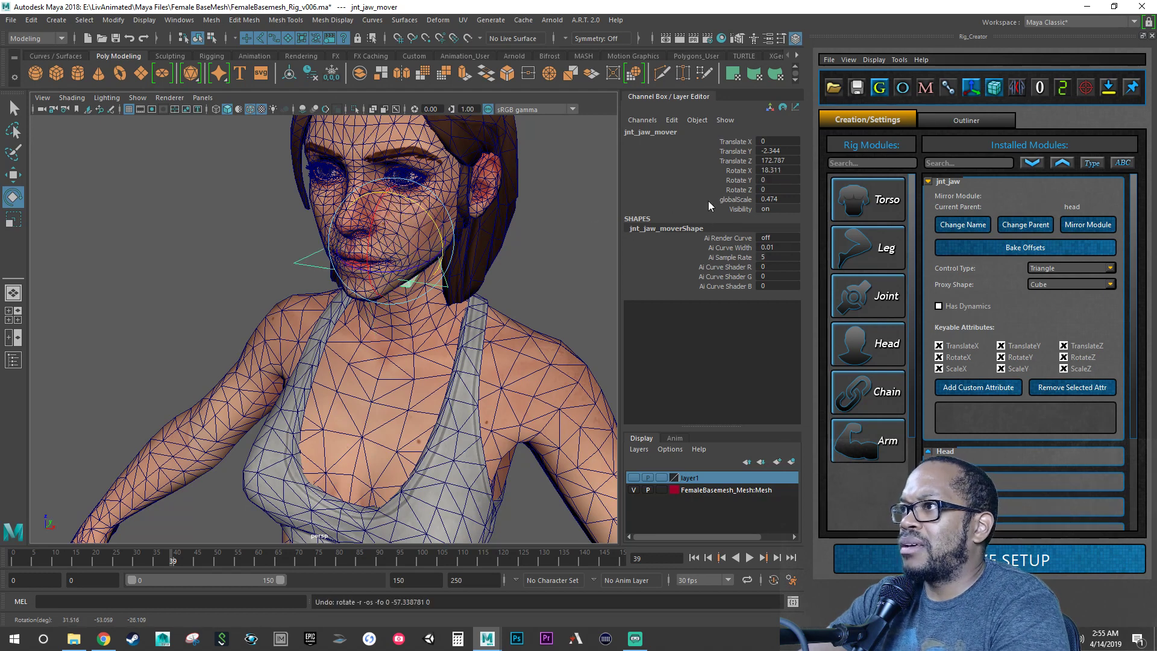
Step: Set the jaw mover's Rotate Y to 90 and its Rotate X to 0
double_click(777, 179)
text(90)
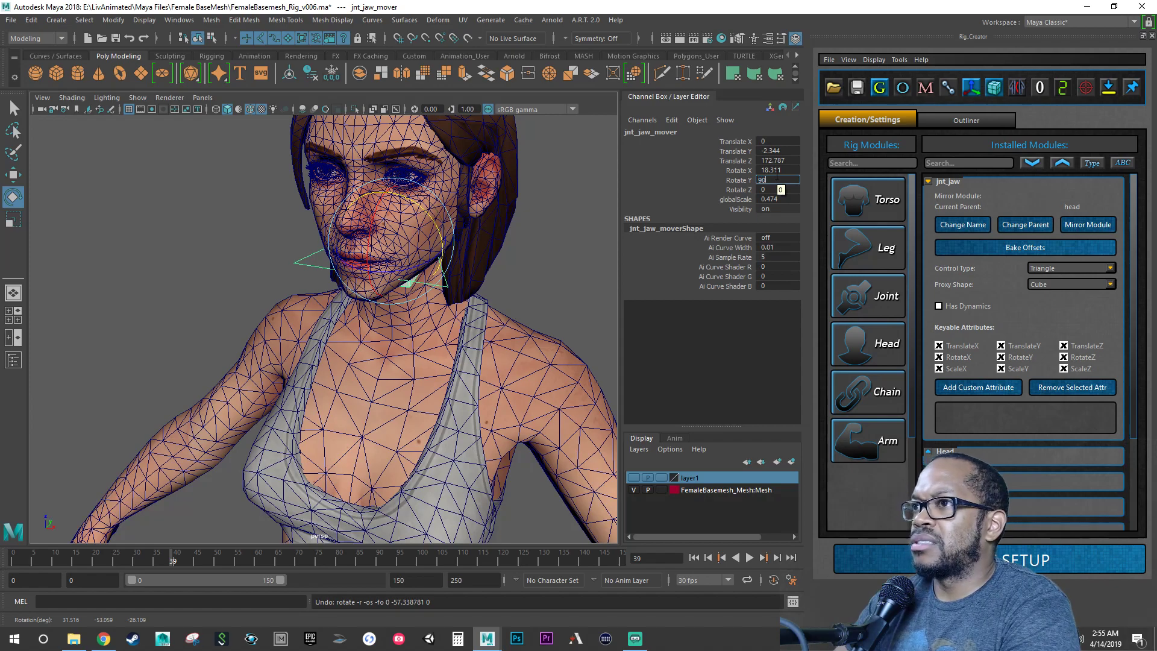
key(Return)
alt+drag(422, 241, 455, 203)
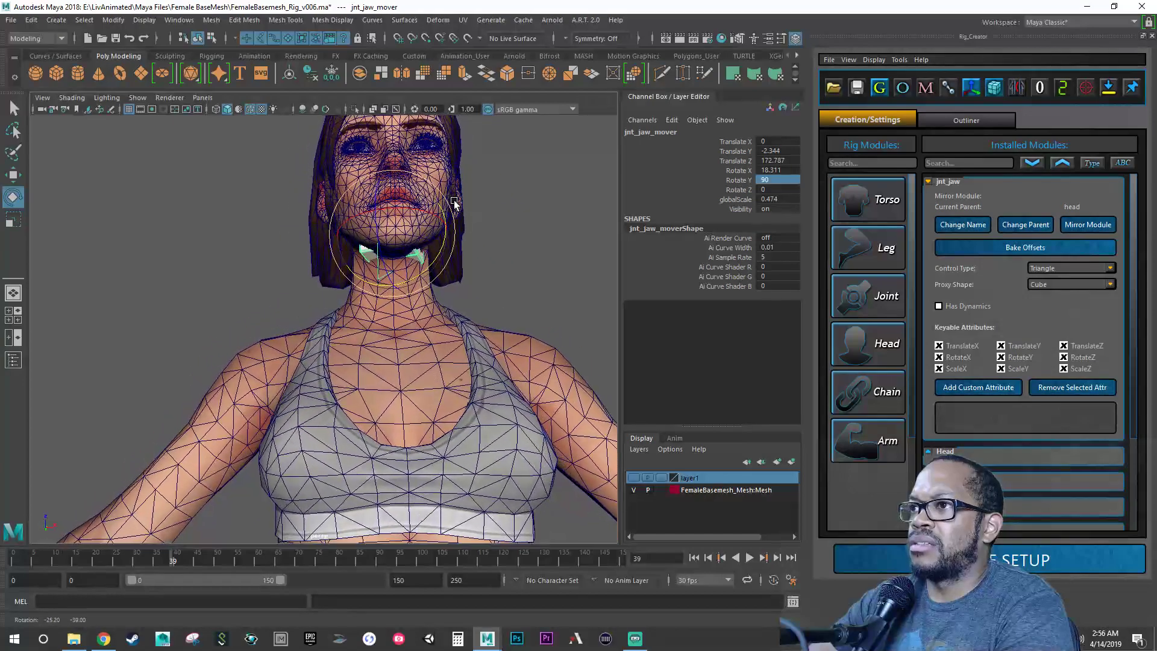
double_click(776, 171)
text(0)
key(Return)
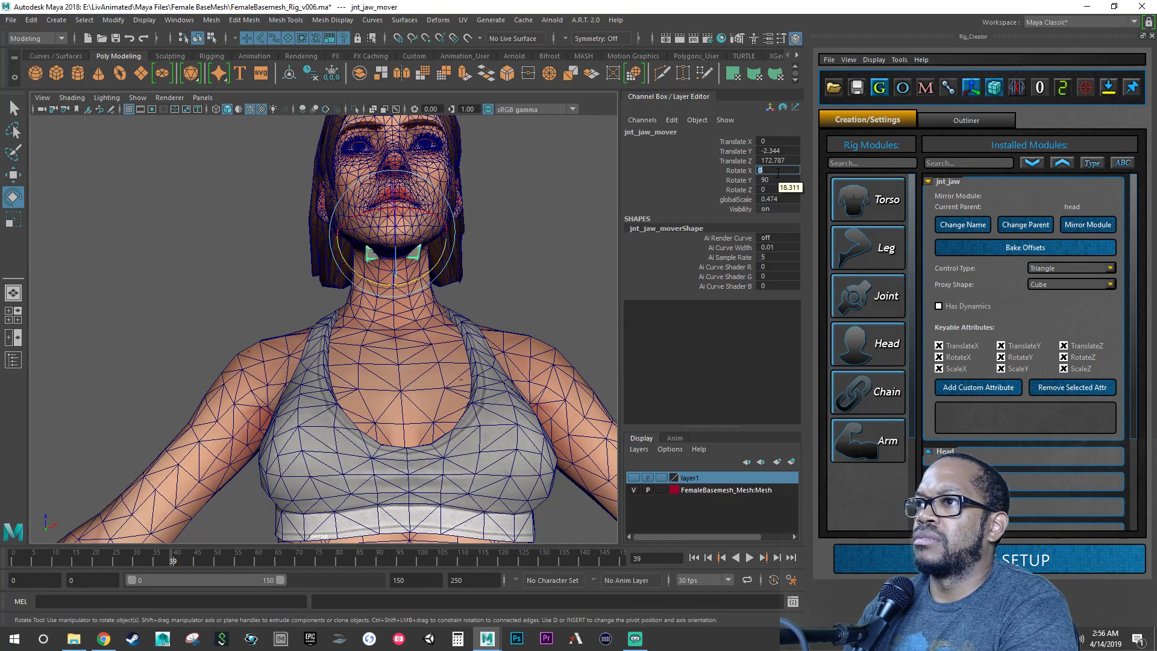
Step: Set the jaw mover's Rotate Z to 180 so its control is flipped around towards the mouth
alt+drag(497, 232, 418, 247)
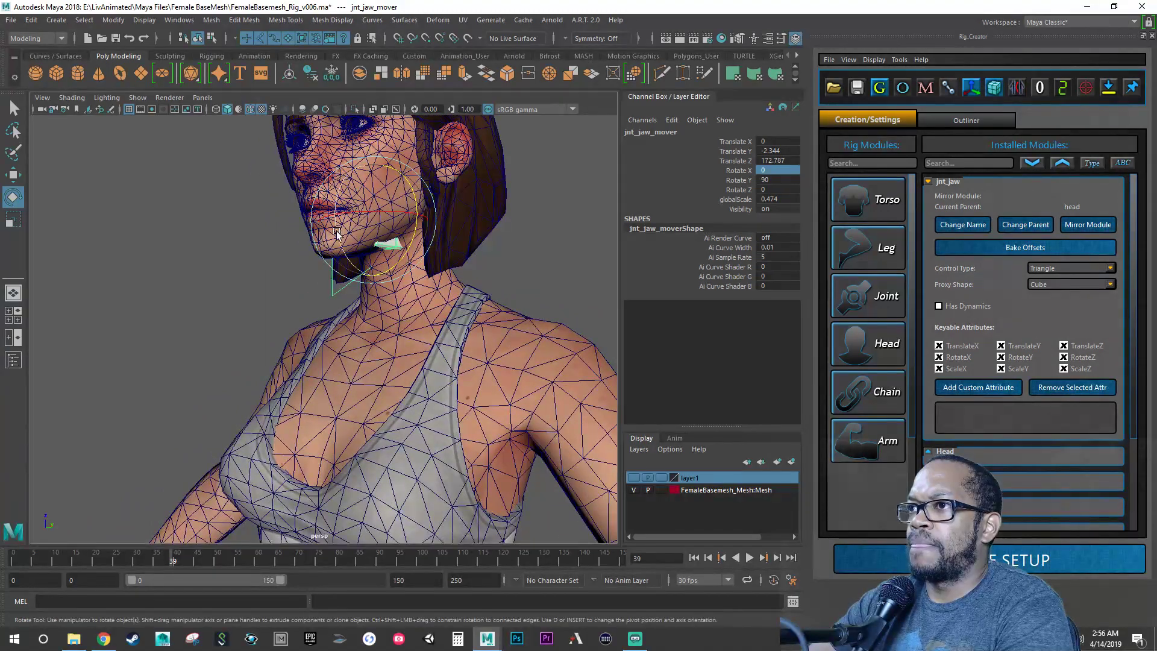
drag(335, 232, 345, 248)
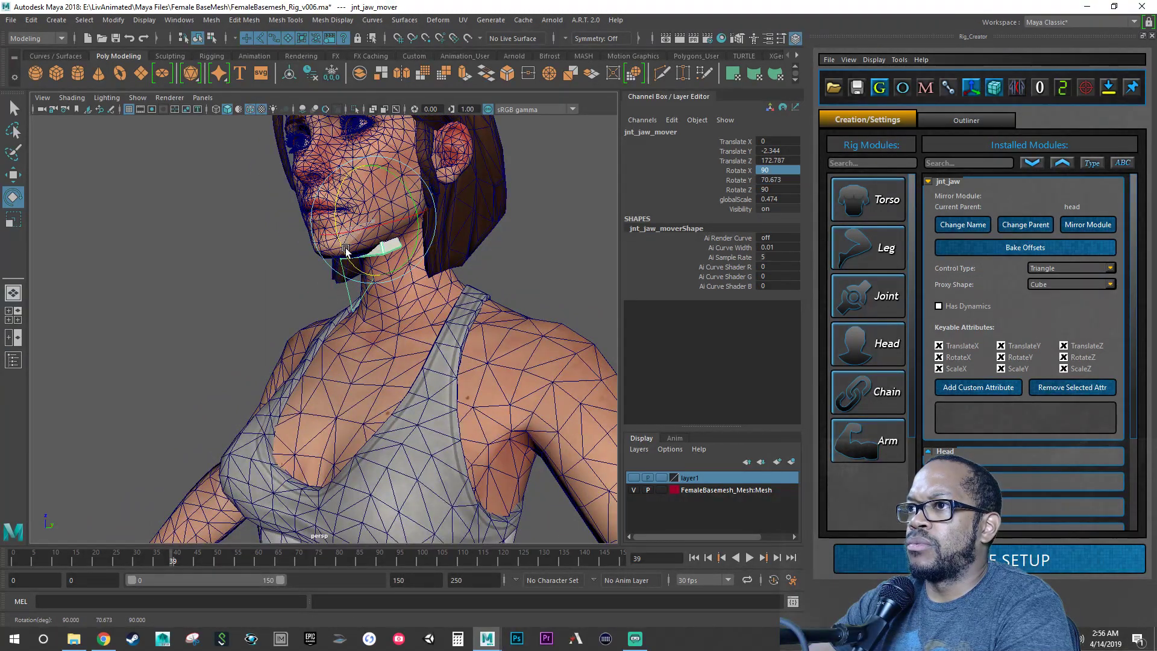
key(ctrl+z)
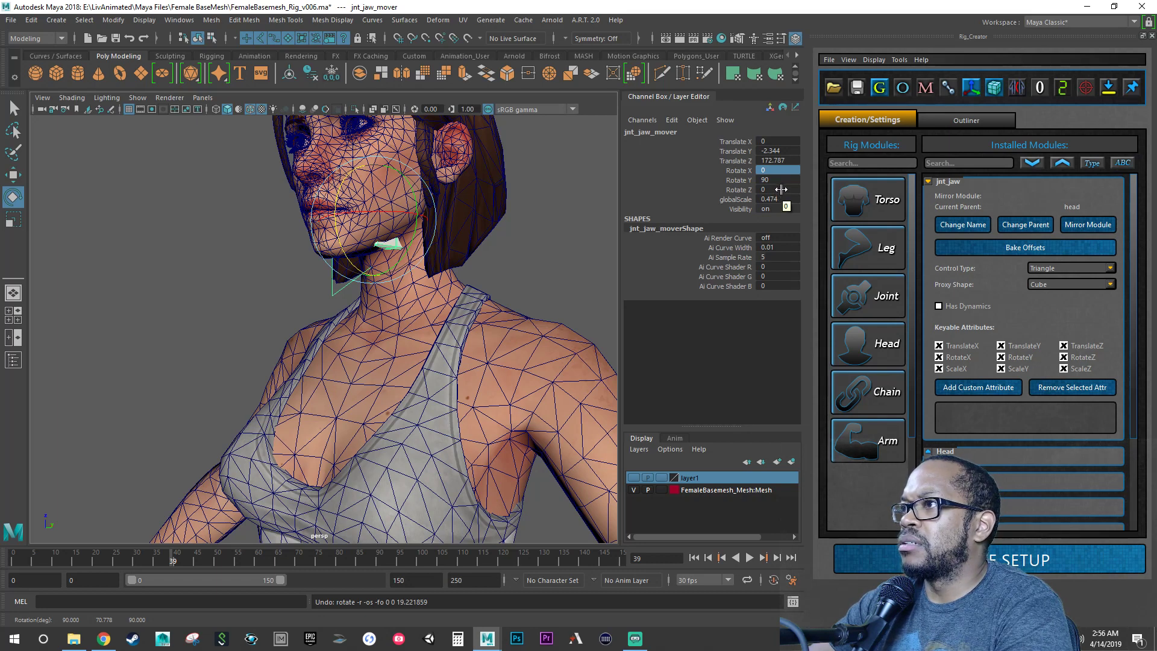
double_click(777, 190)
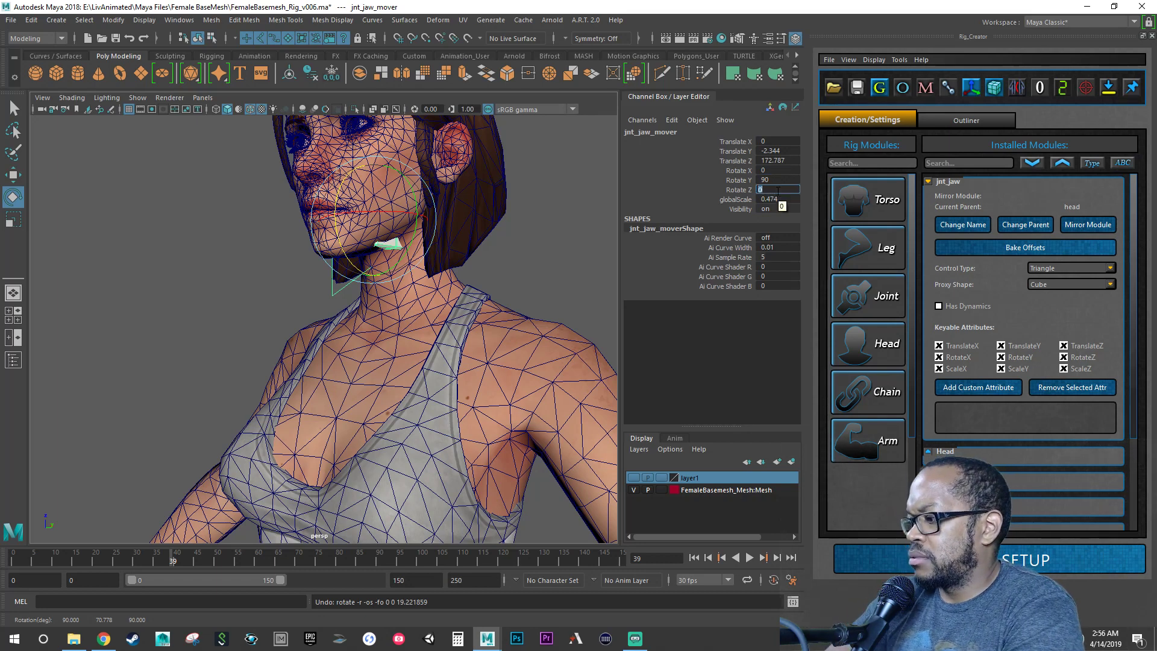
text(180)
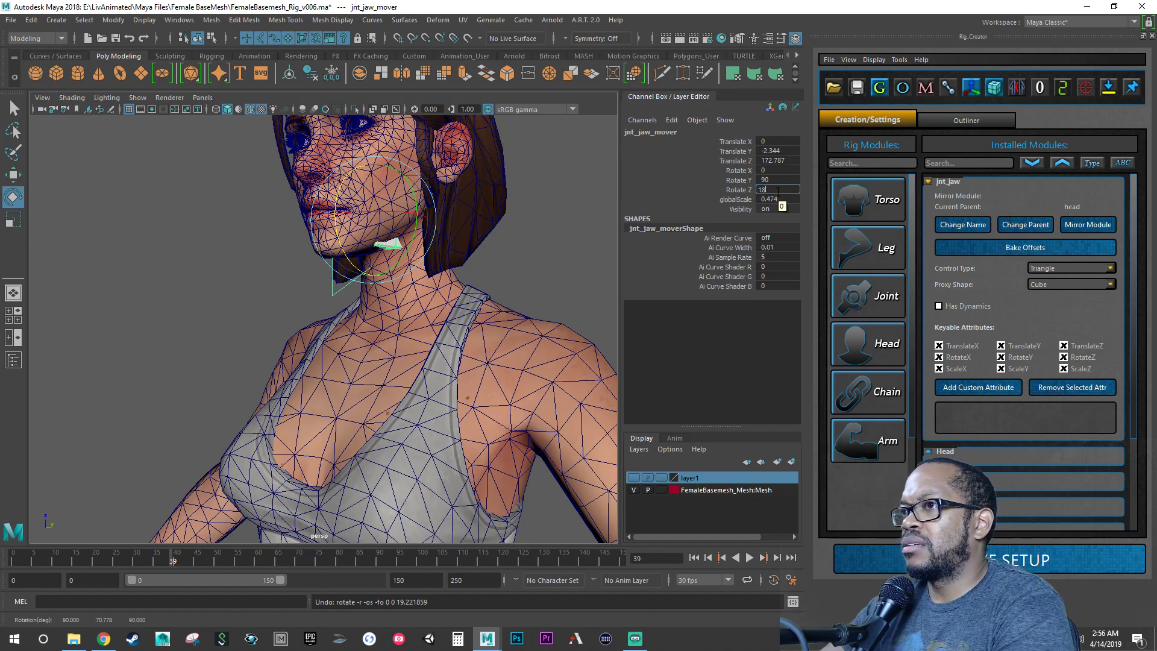
key(Return)
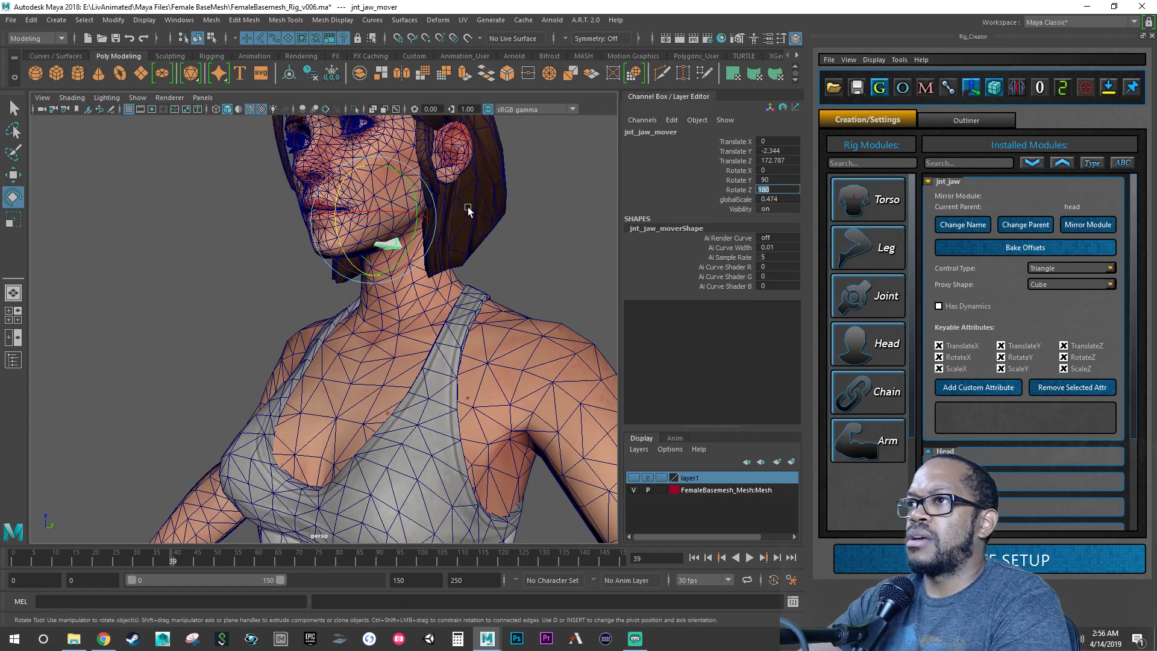
alt+drag(468, 208, 347, 247)
scroll(418, 218, up, 4)
key(ctrl+z)
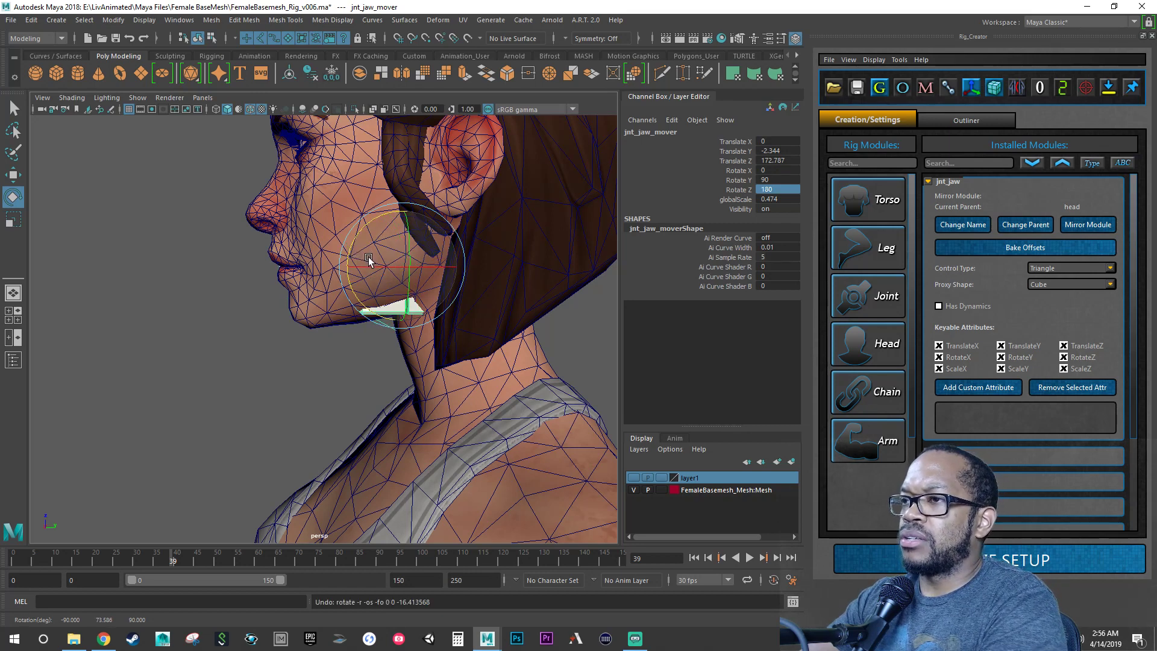
Step: Scale the jaw mover up to a global scale of about 0.575 and show the side view in shaded display
key(r)
drag(402, 266, 440, 204)
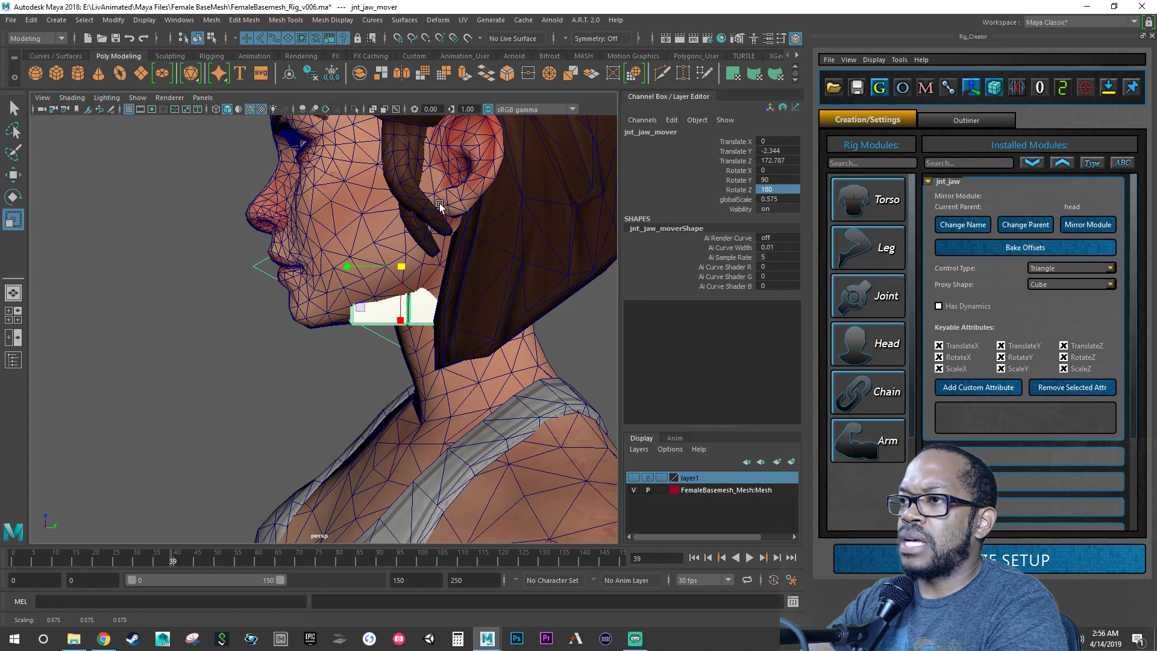
key(space)
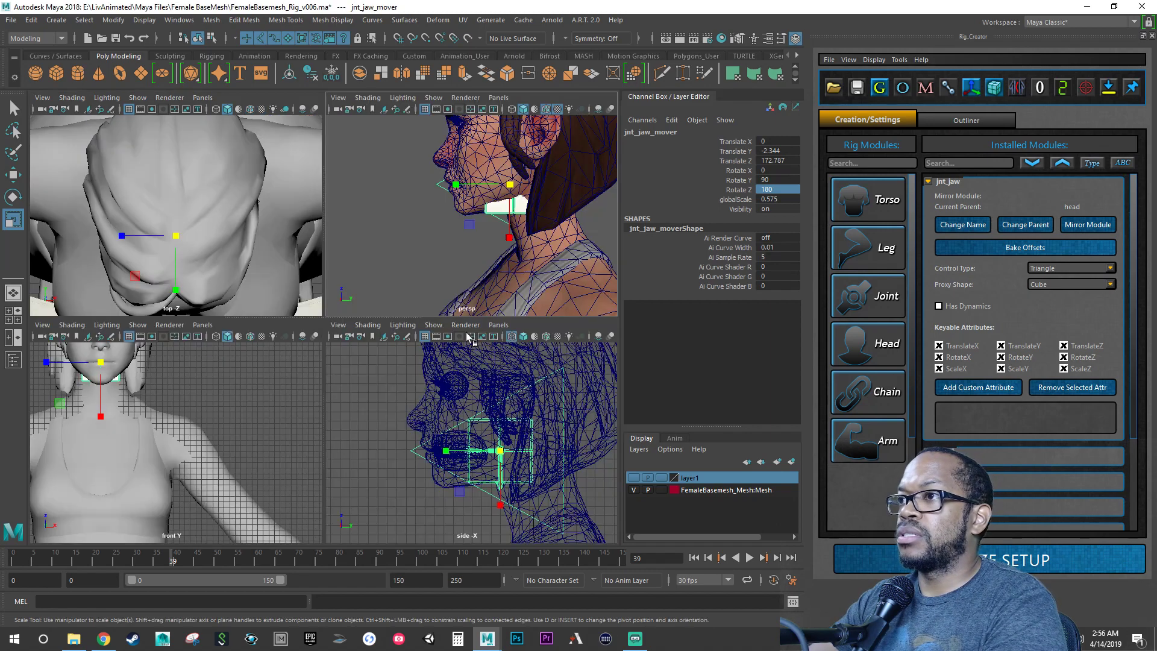
key(space)
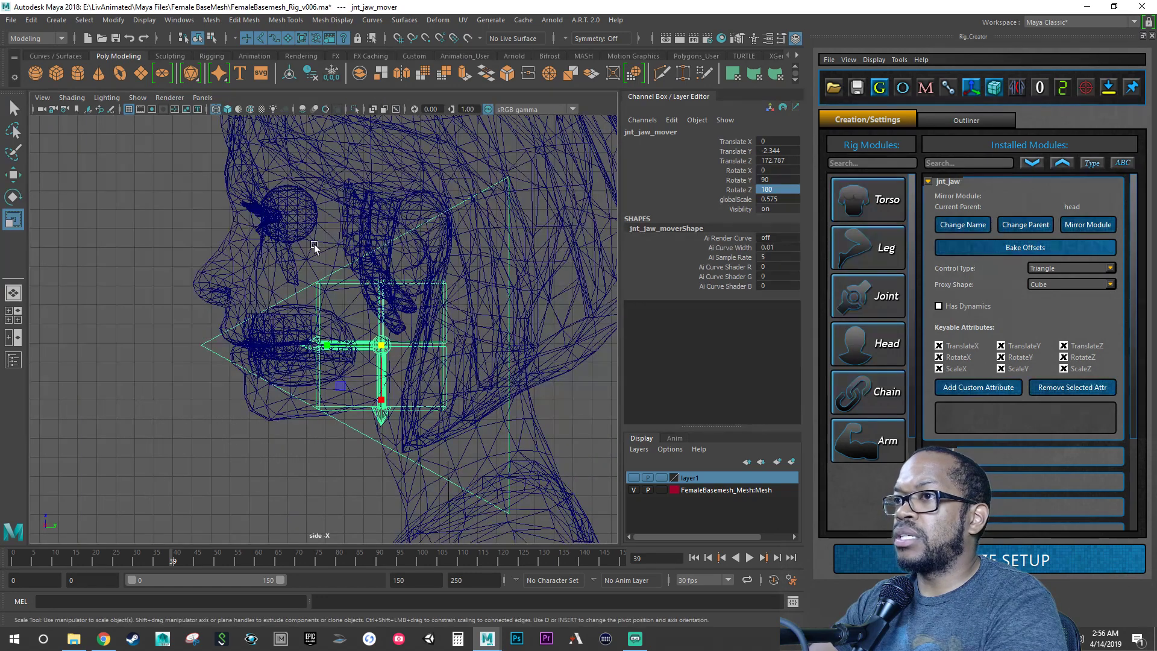
click(228, 110)
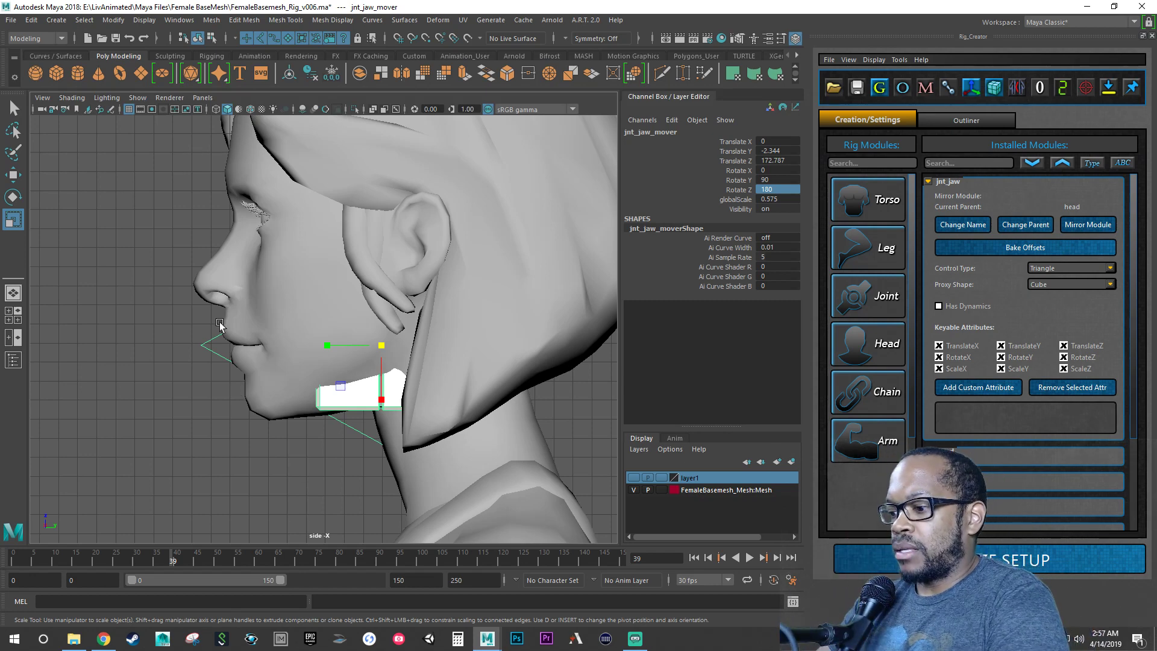
Step: Tilt the jaw mover along the jawline to about 61.7 in Rotate Y and shift it to about -2.38 in Y and 173.58 in Z
key(e)
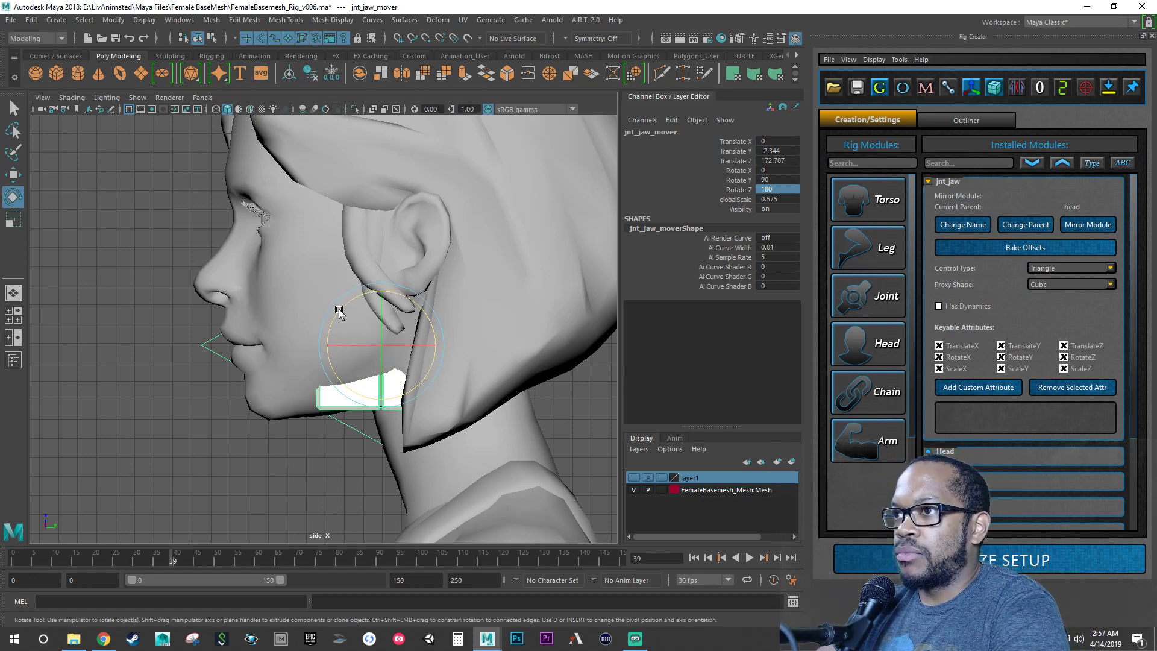
drag(339, 312, 331, 331)
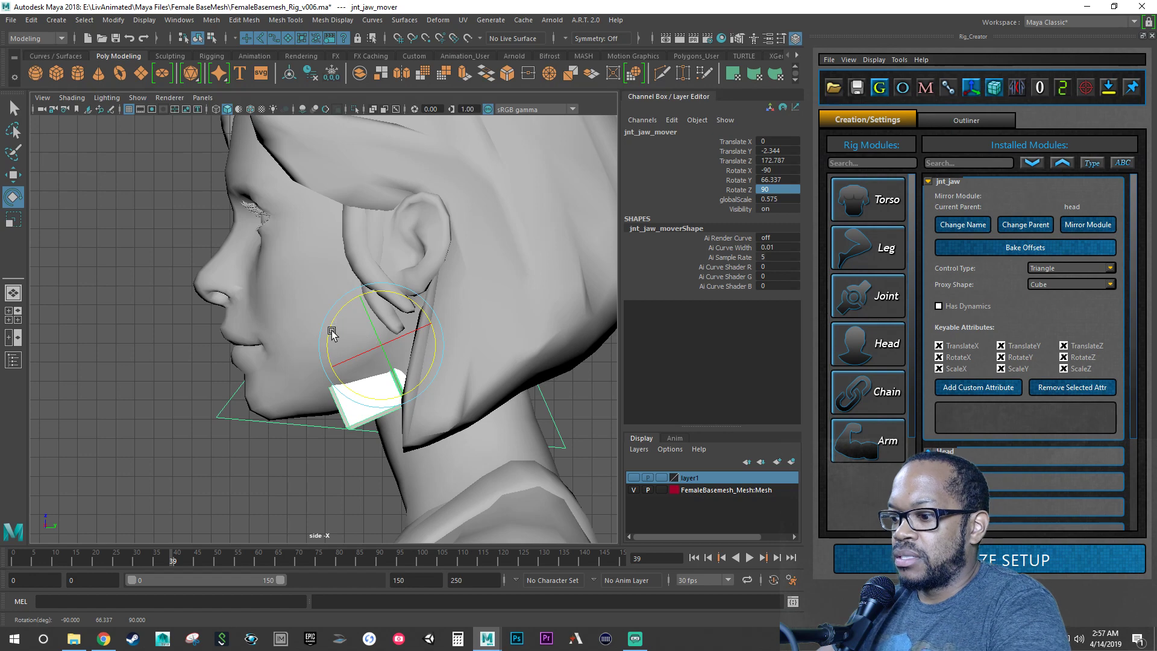
key(w)
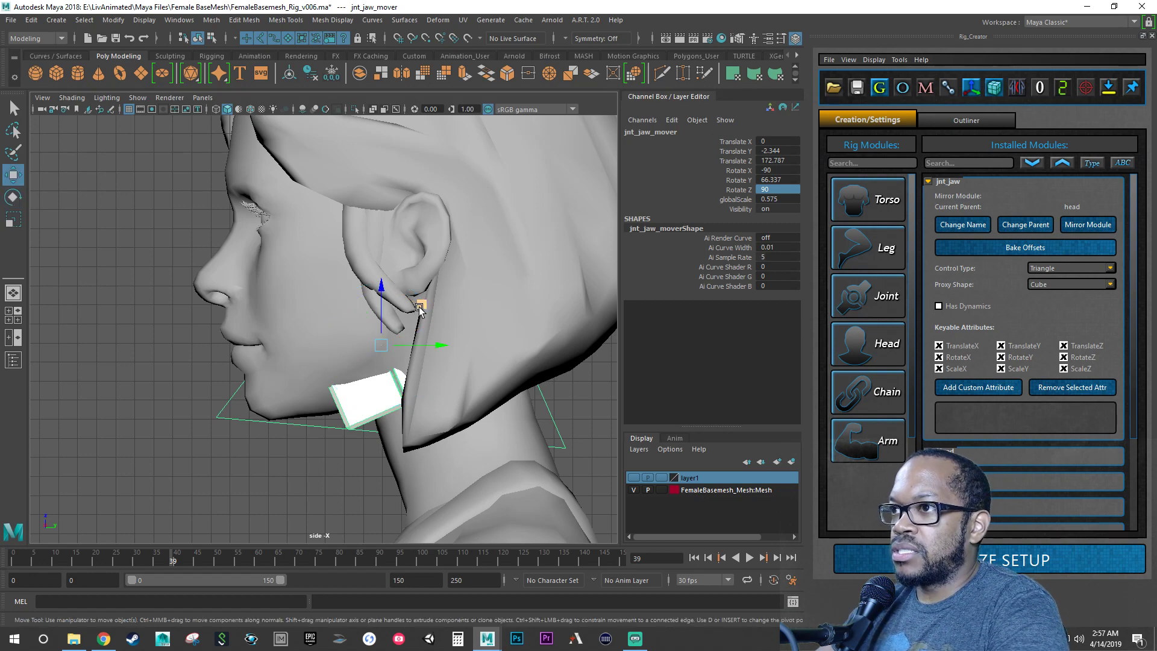
drag(422, 306, 417, 288)
key(e)
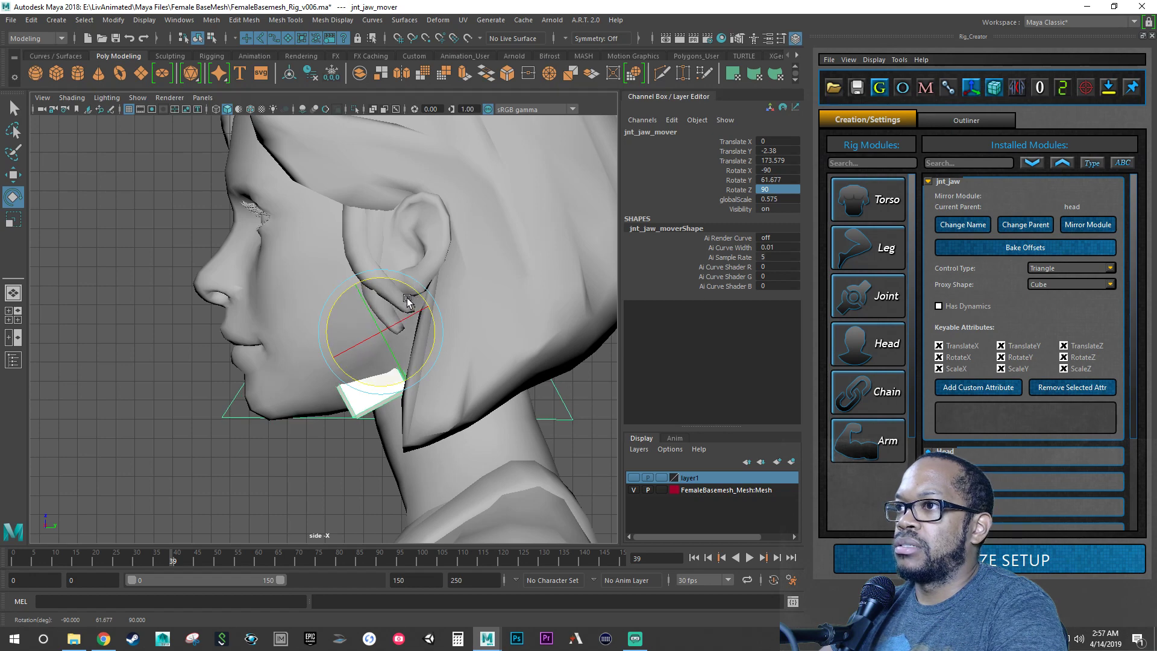
drag(329, 316, 338, 353)
key(ctrl+z)
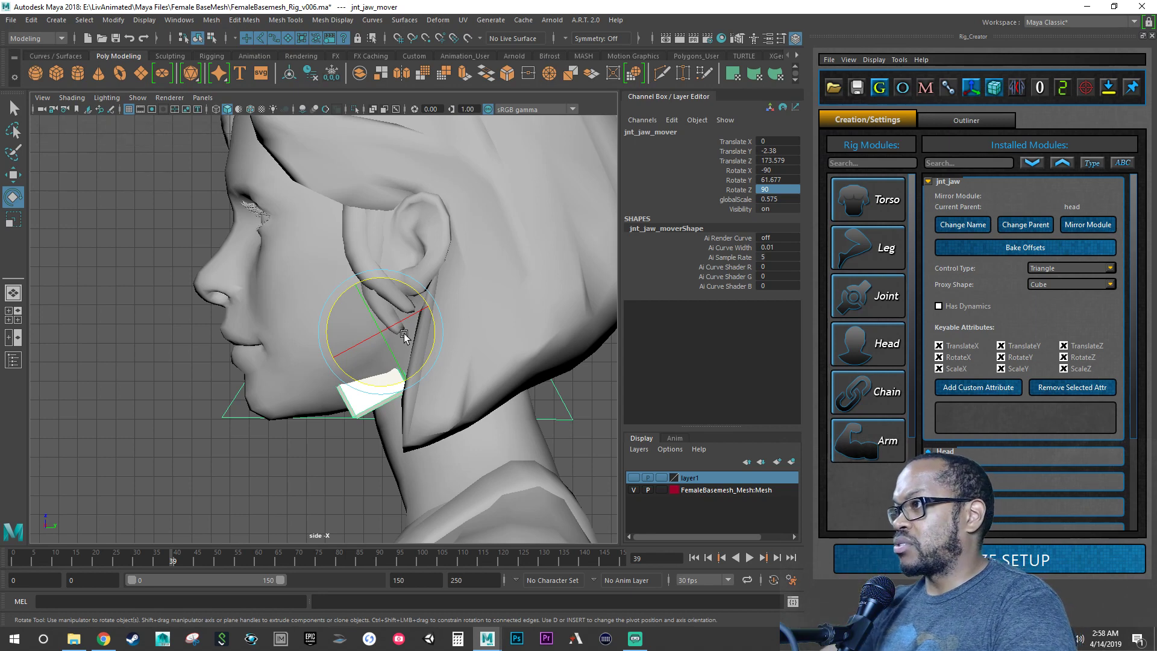
Step: Set the jaw module's proxy shape to Sphere and switch back to the perspective view
click(1037, 287)
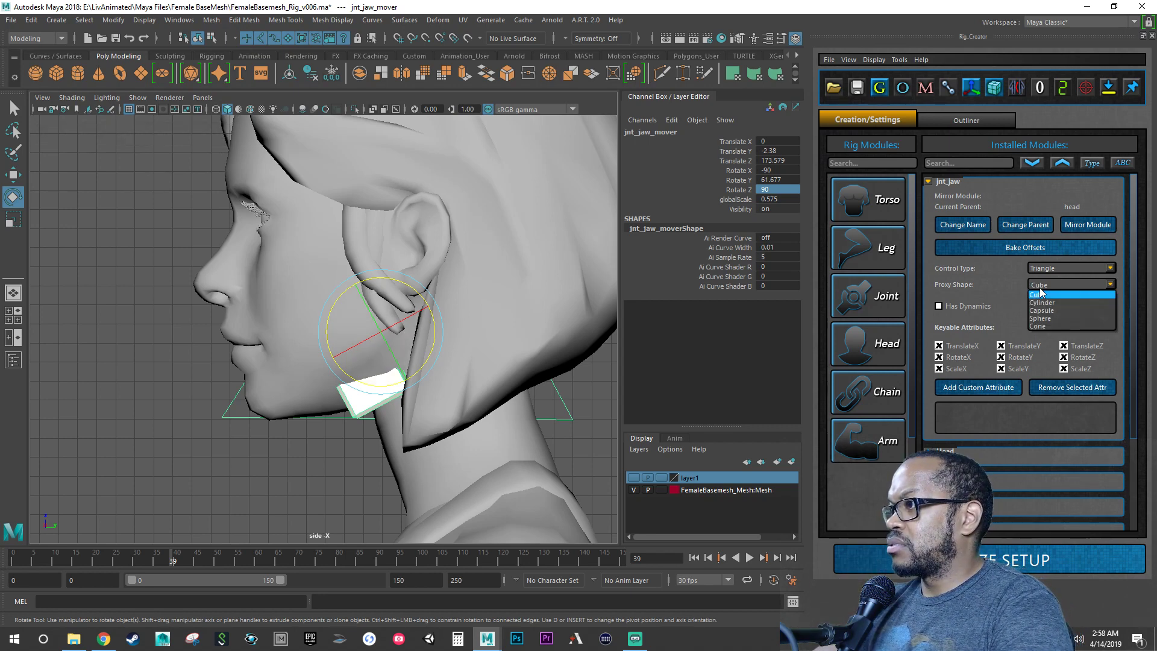
click(1051, 317)
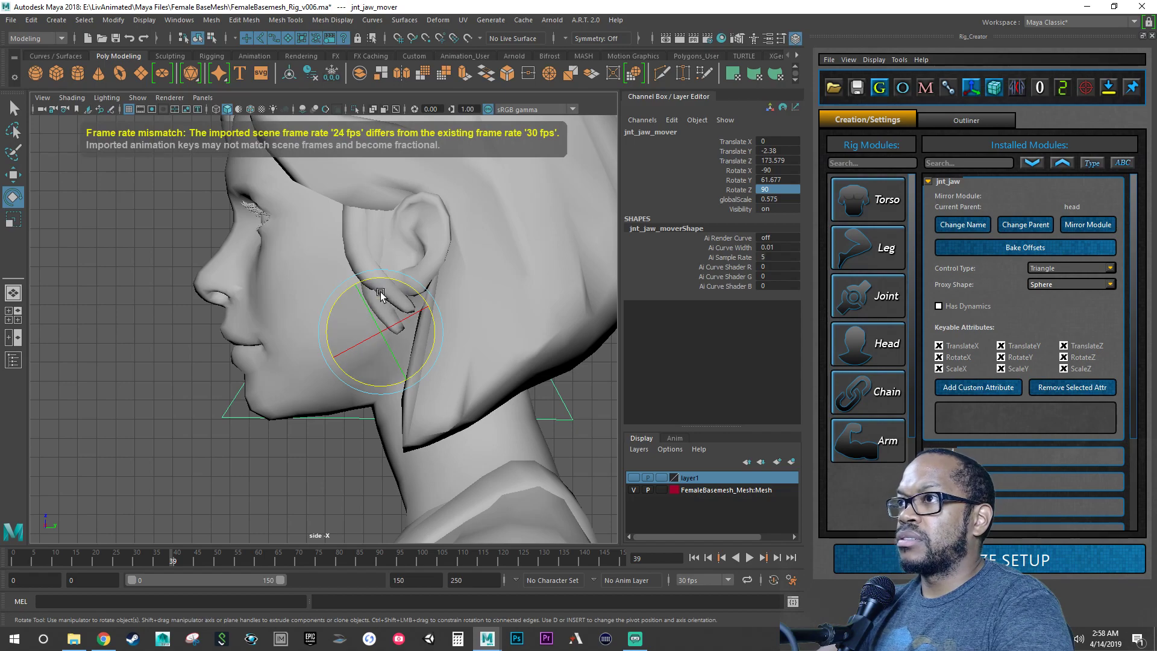
alt+drag(388, 301, 422, 317)
key(space)
key(space)
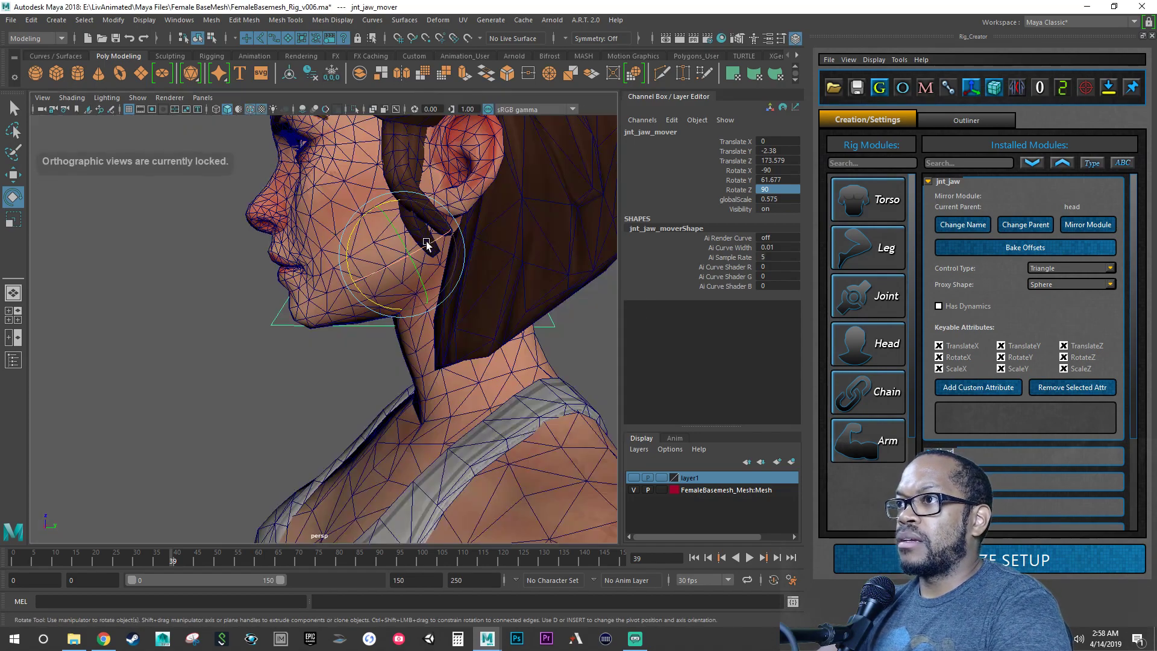
Step: Examine the jaw control around the mouth and chin from the front, with nothing selected
alt+drag(426, 241, 519, 250)
scroll(518, 239, up, 5)
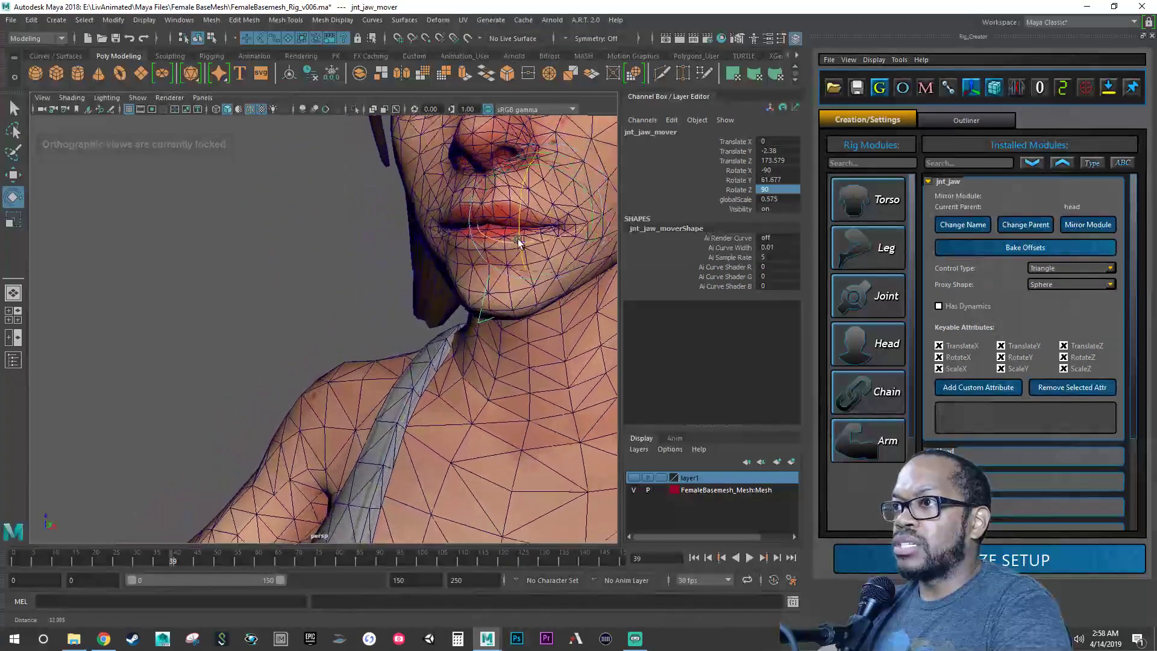
alt+middle_drag(514, 244, 402, 295)
alt+drag(402, 296, 366, 265)
key(ctrl+z)
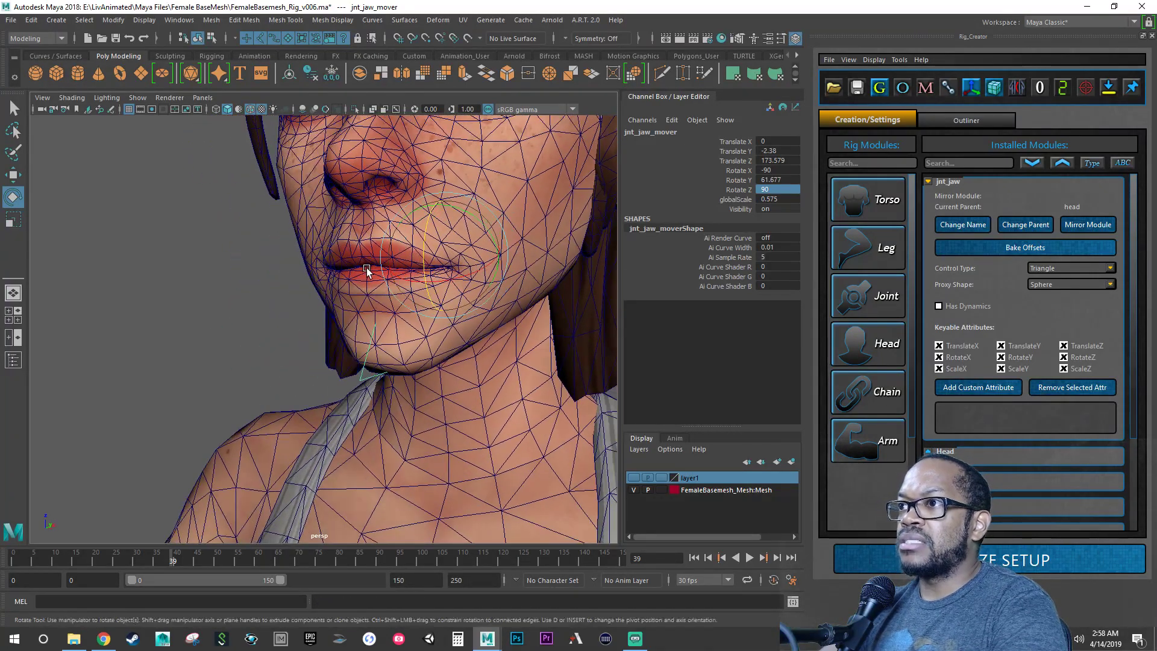
click(256, 263)
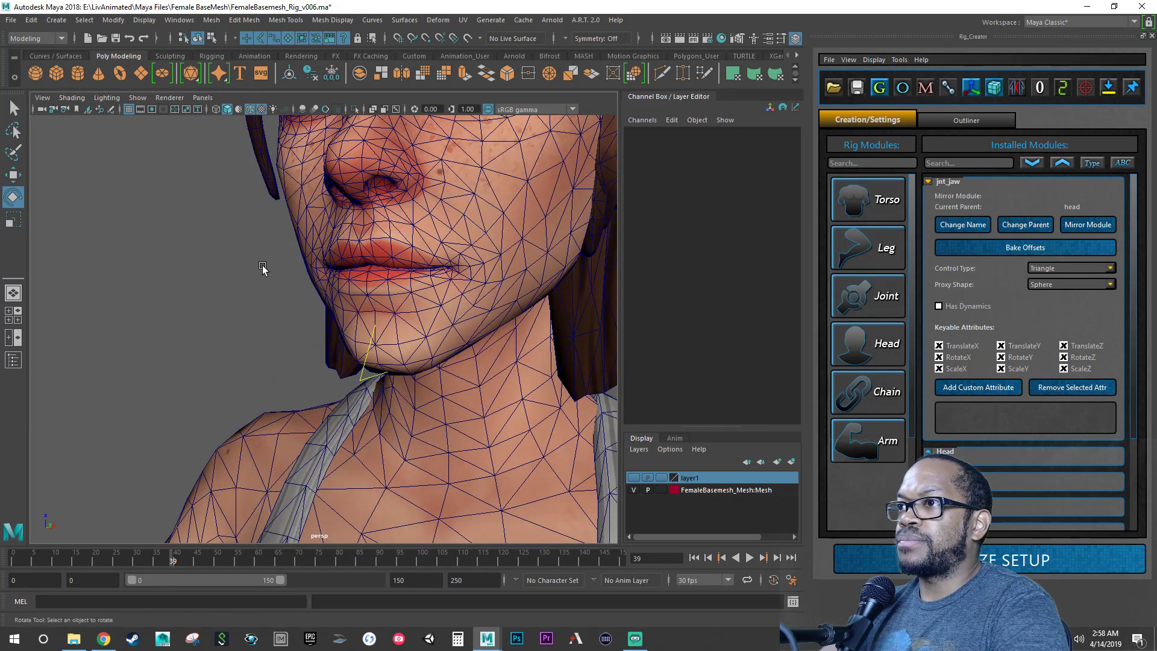
alt+drag(263, 268, 196, 268)
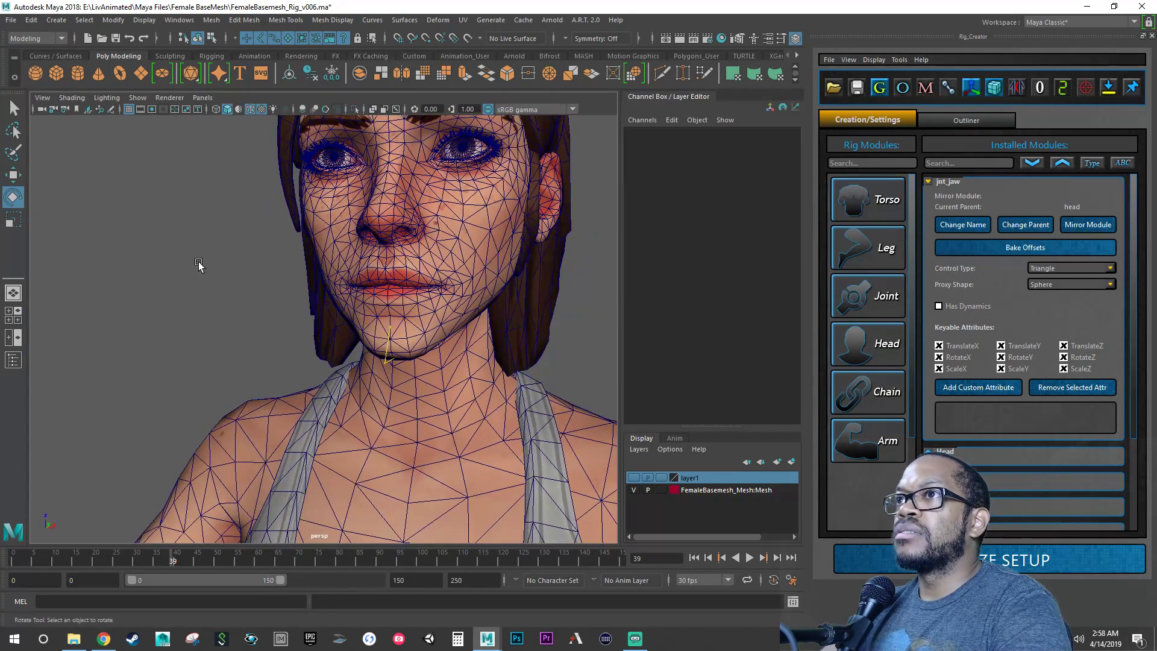
Step: Save the scene and save a new version of it as FemaleBasemesh_Rig_v007.ma
key(q)
key(ctrl+s)
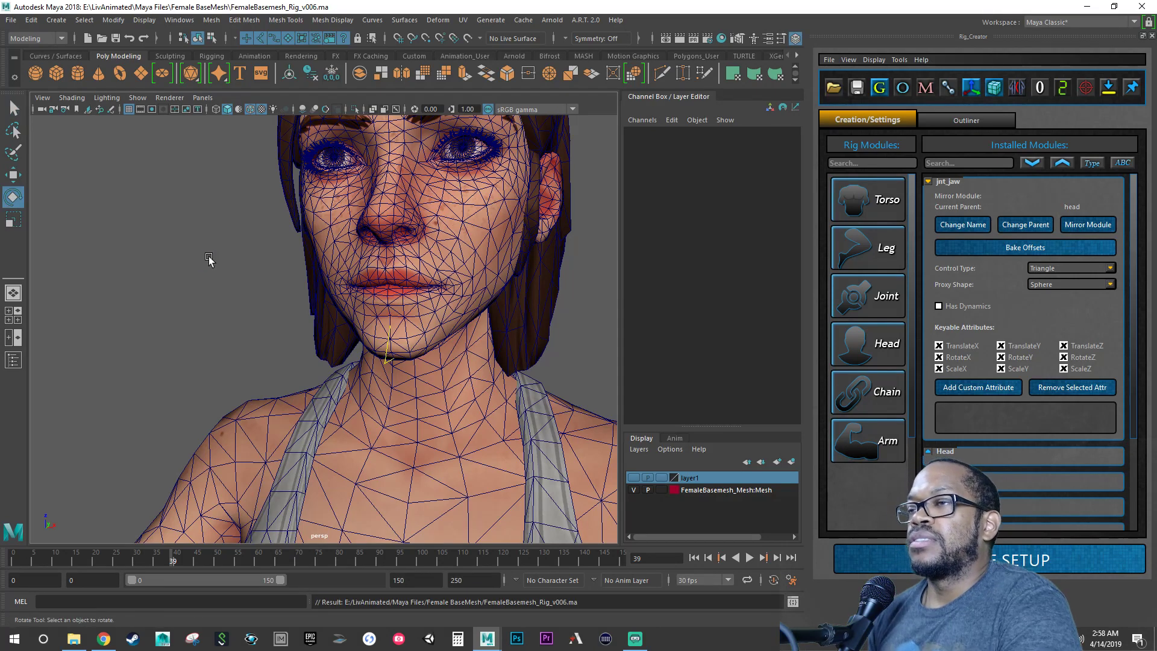
key(e)
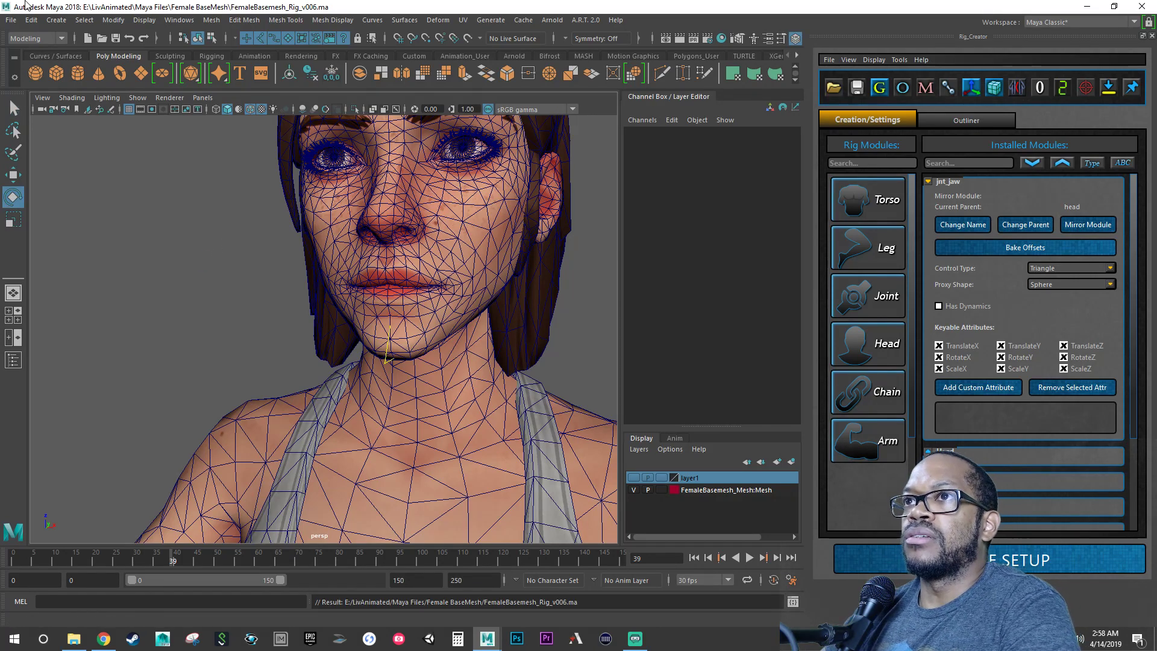
click(14, 21)
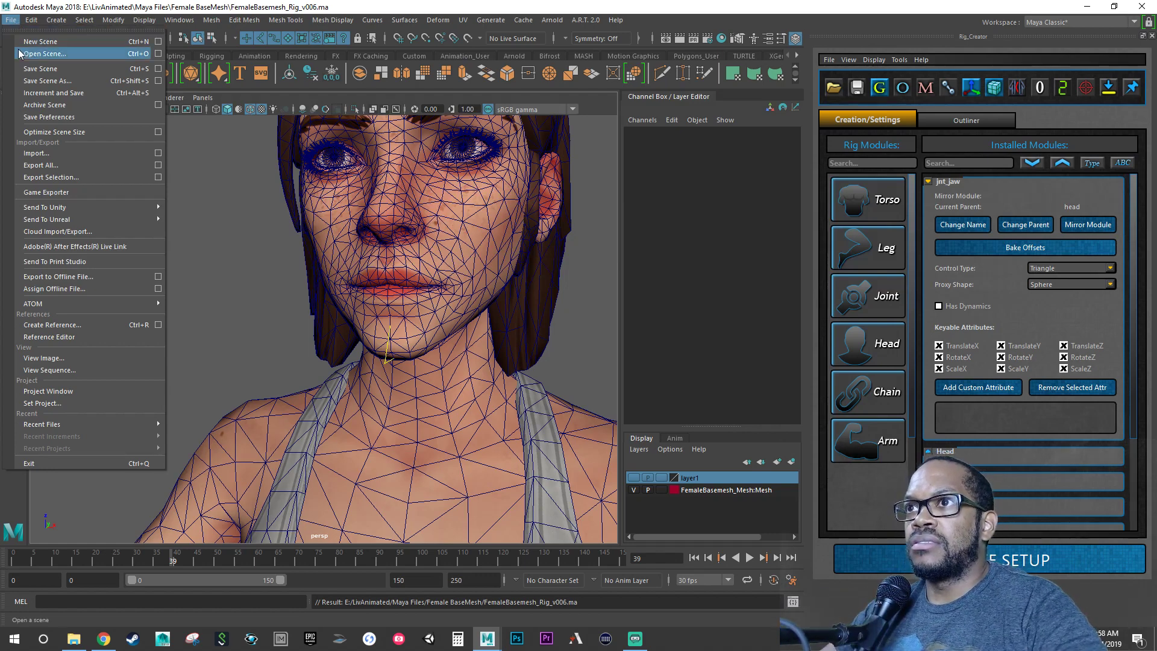
click(42, 80)
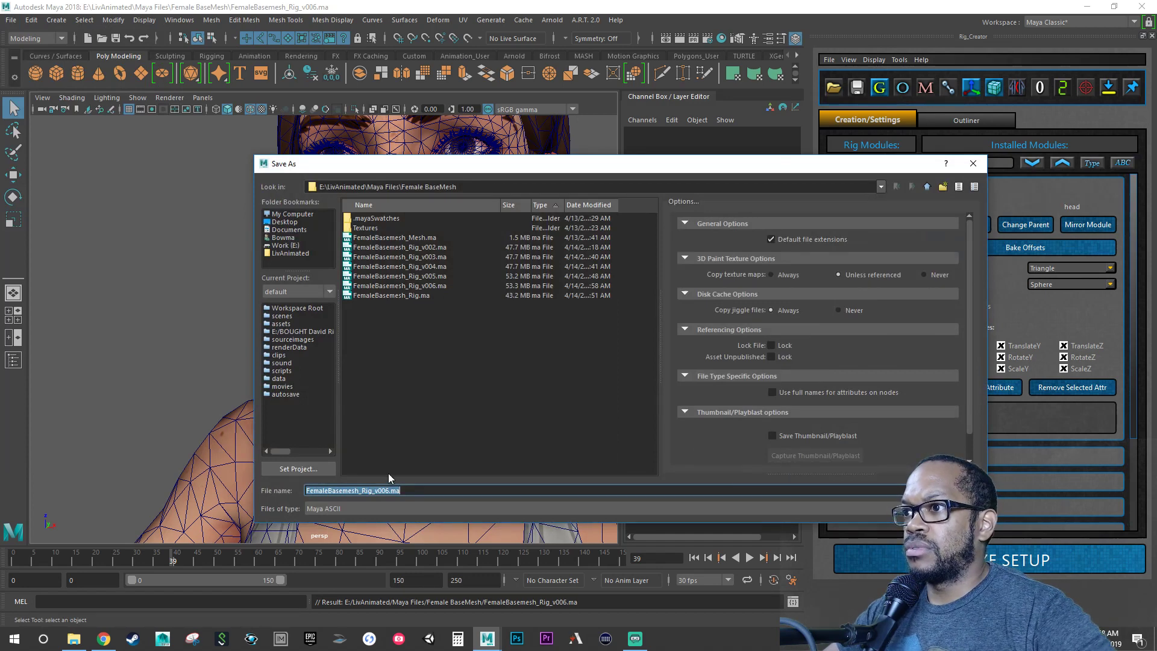
click(386, 490)
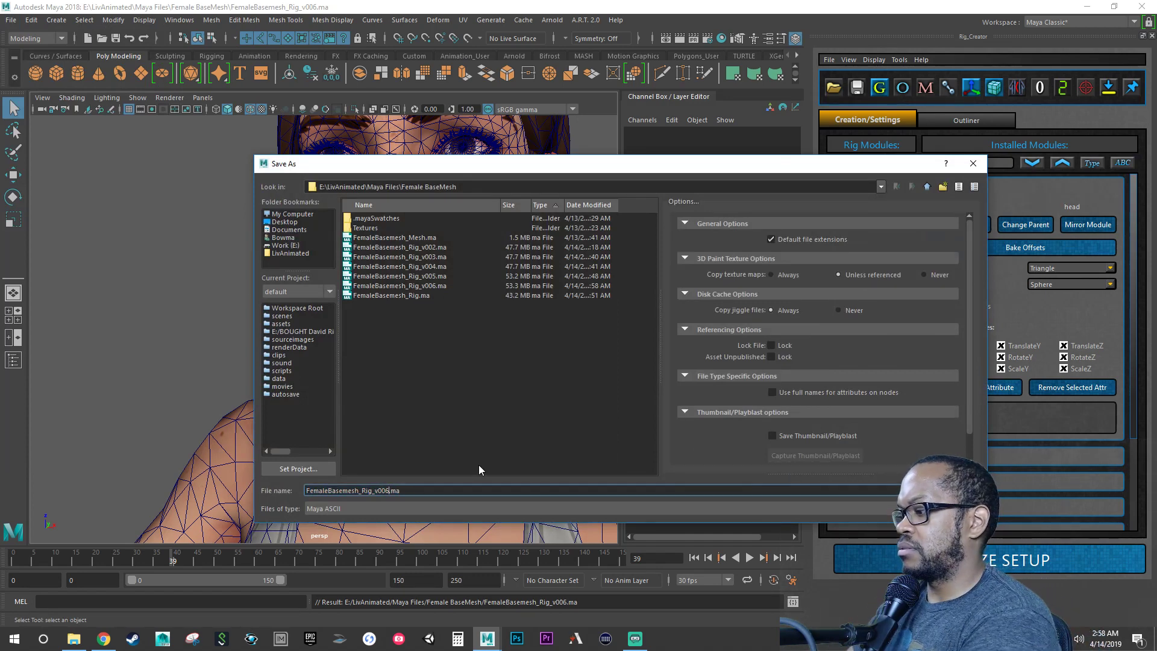
text(7)
key(Return)
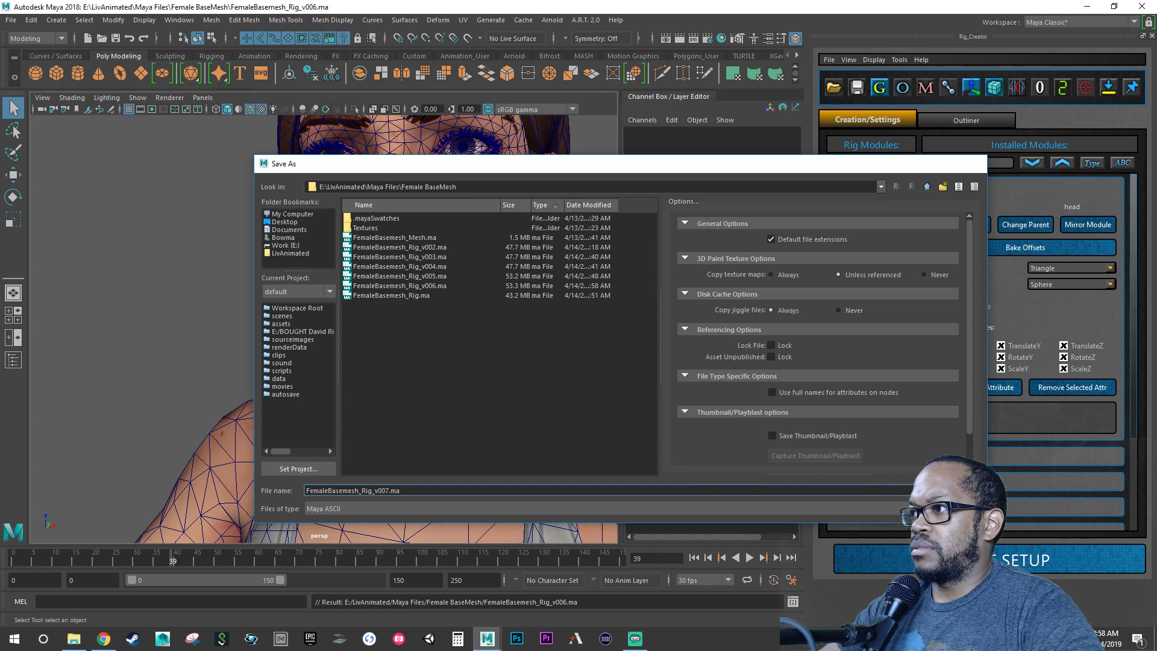
key(e)
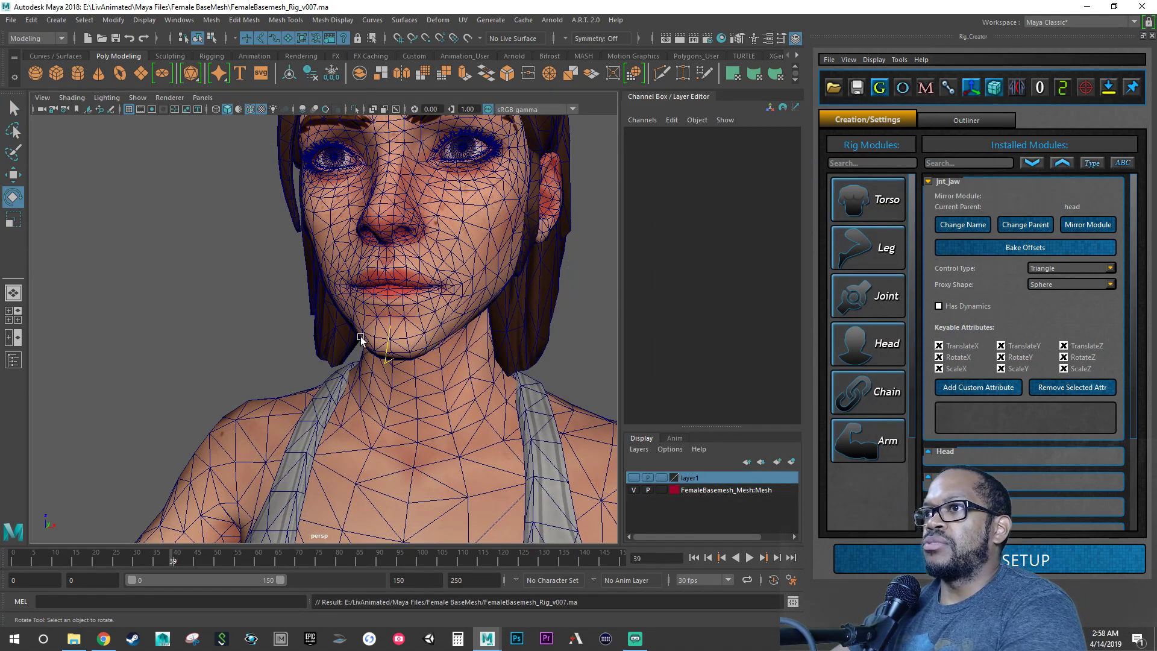
Step: Add a Joint module with the suffix eyeball_l and the head bone as its parent
alt+drag(425, 326, 432, 373)
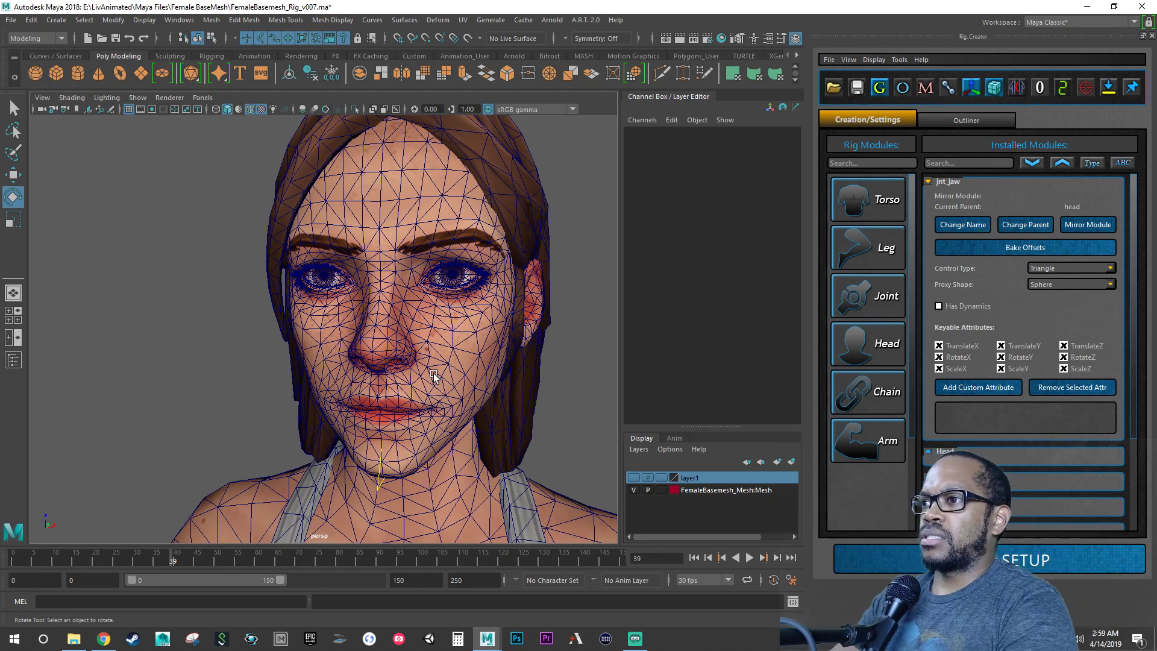
alt+drag(498, 375, 530, 369)
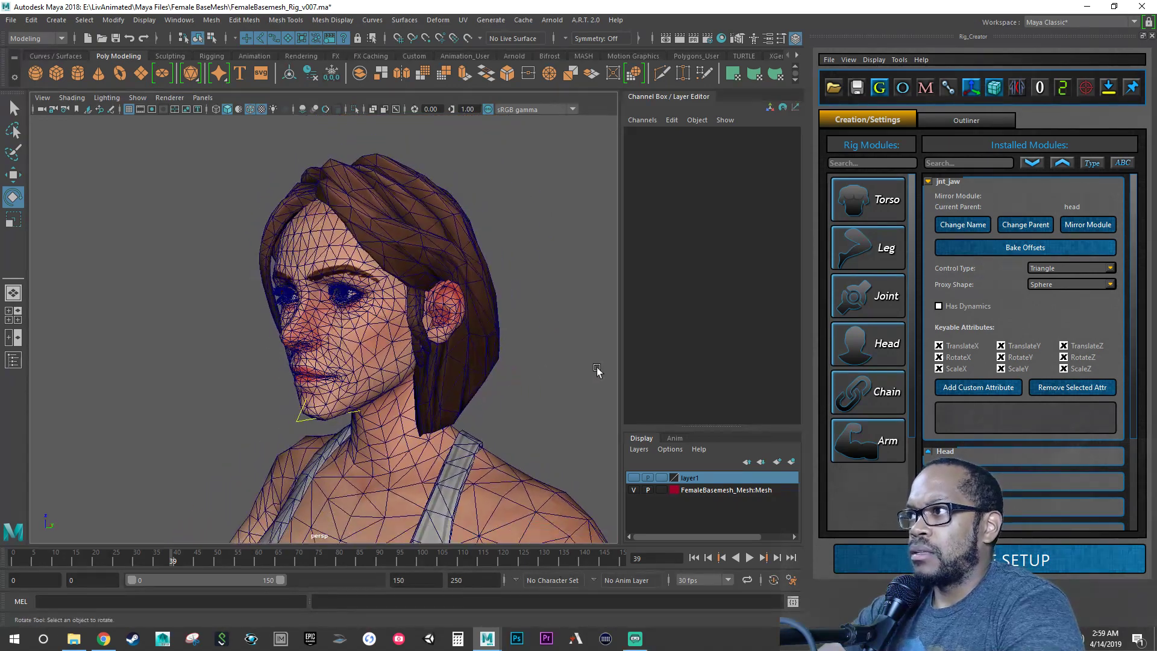
click(858, 295)
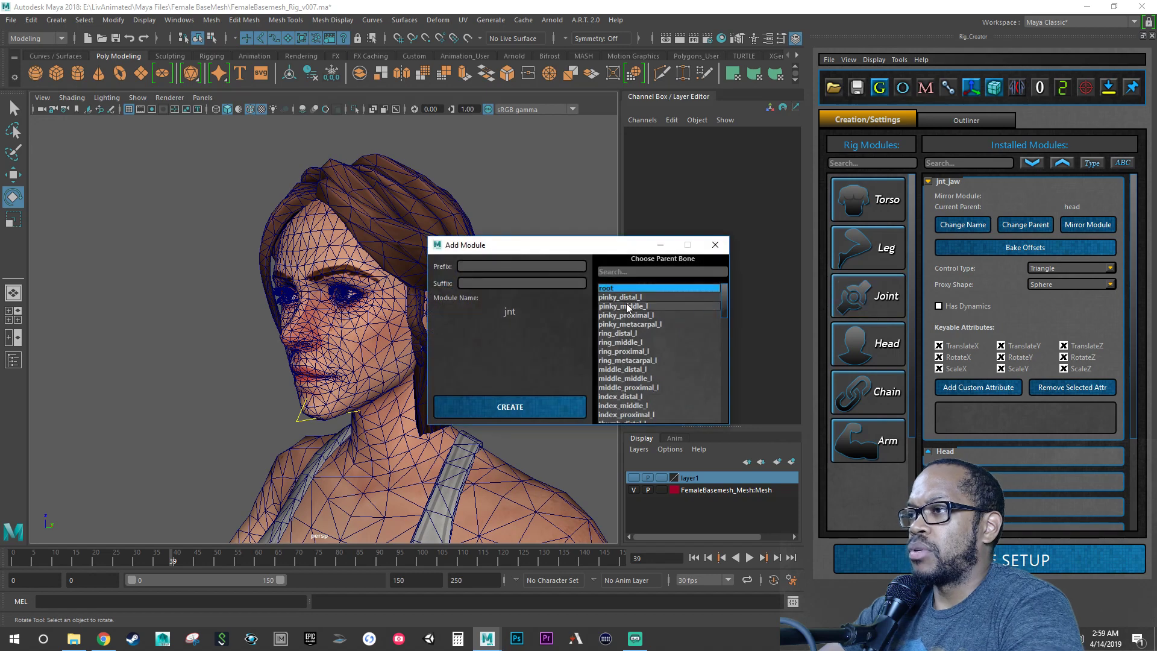
scroll(641, 335, down, 5)
scroll(642, 335, down, 5)
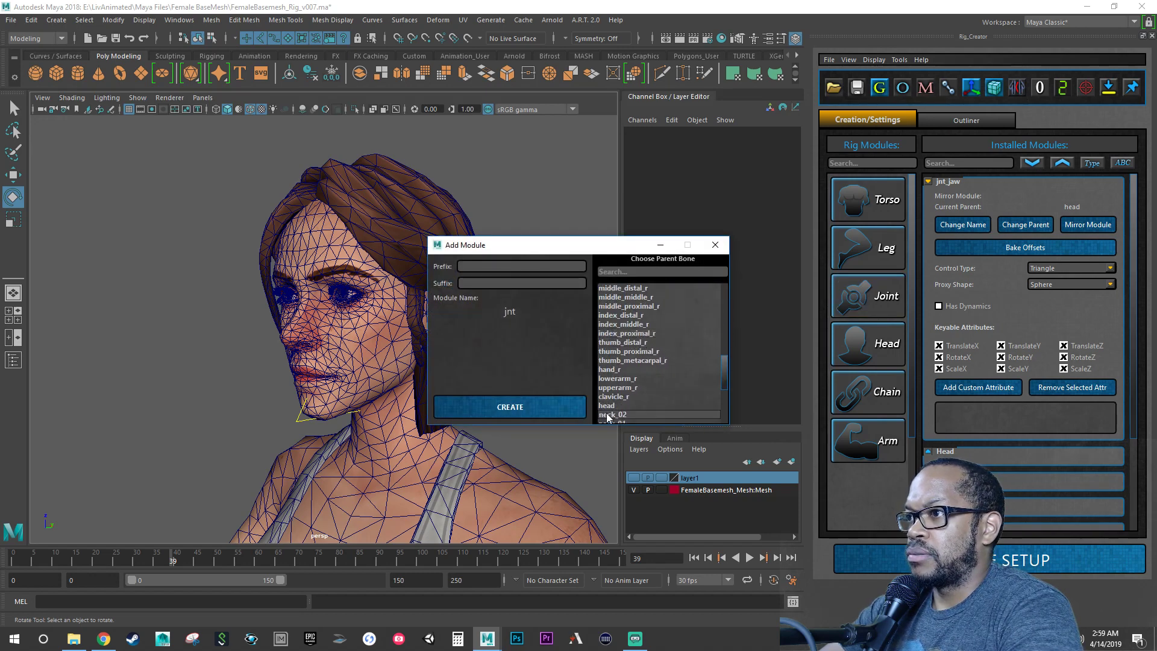
click(613, 405)
click(505, 287)
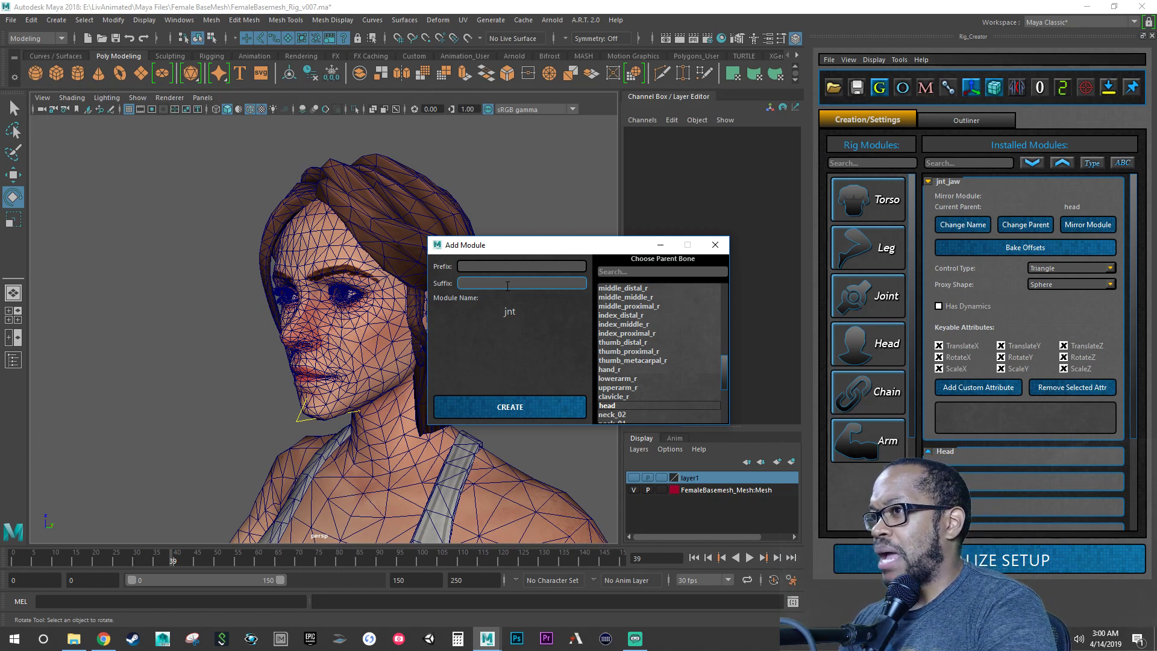
text(eye)
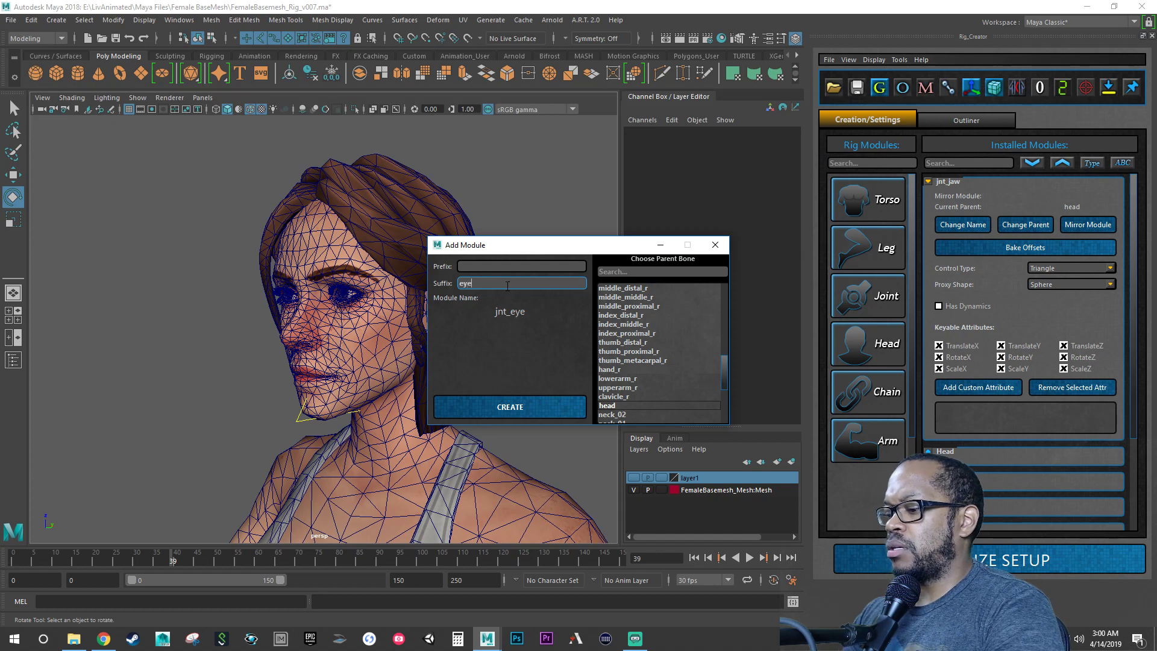
text(ball)
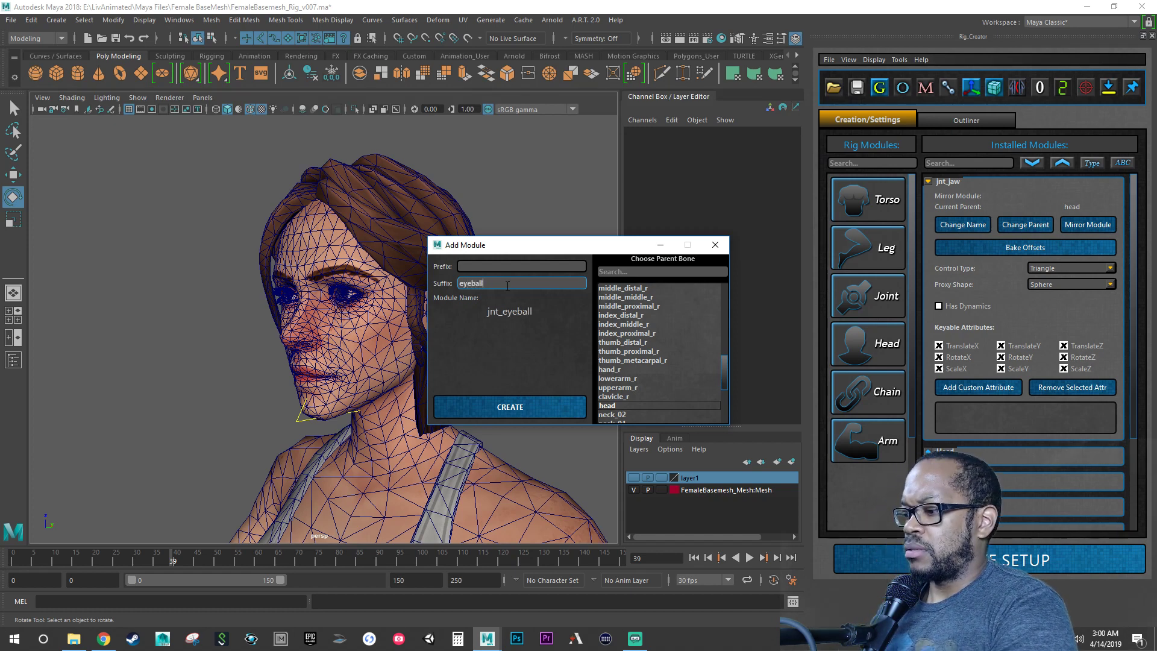
text(_)
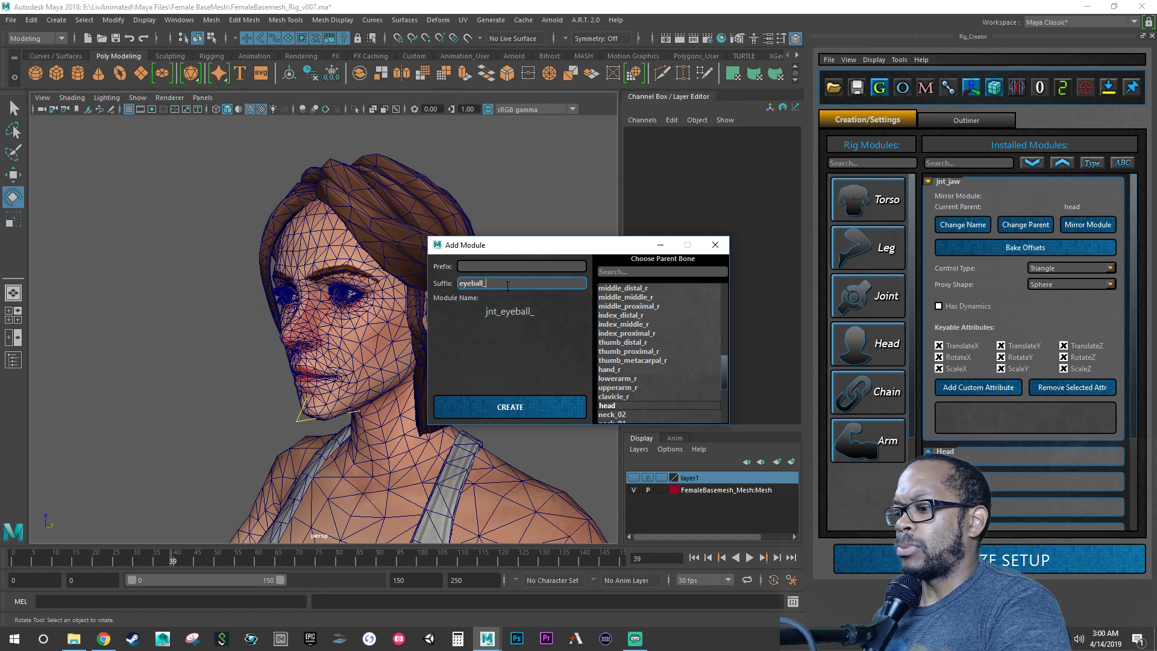
text(l)
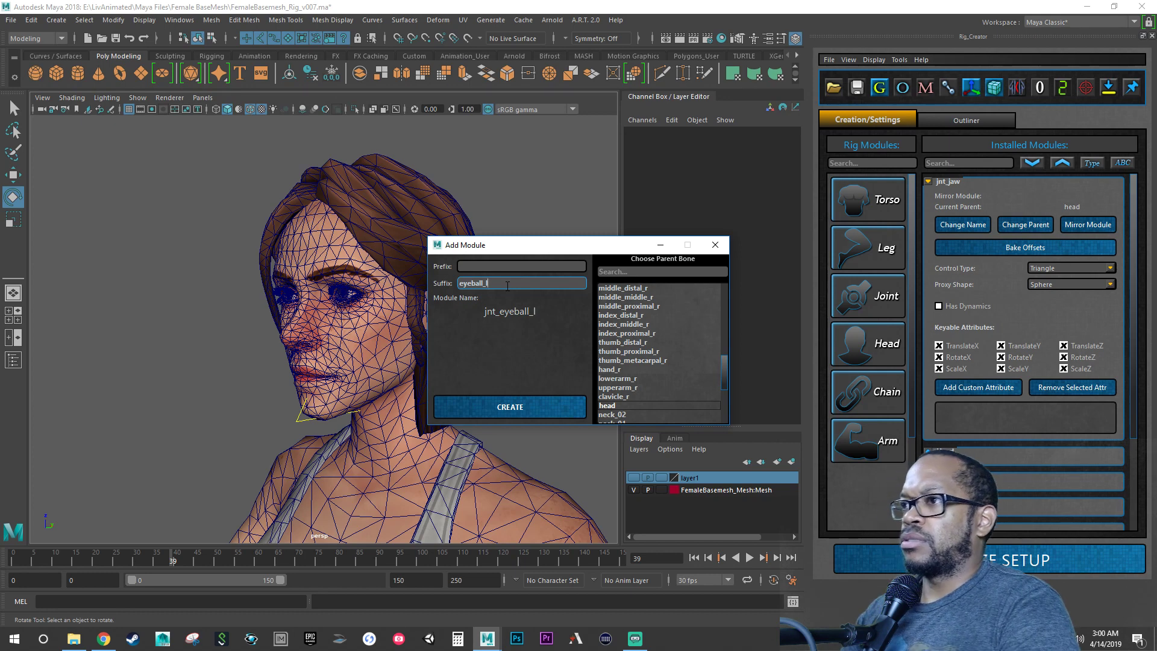
click(491, 406)
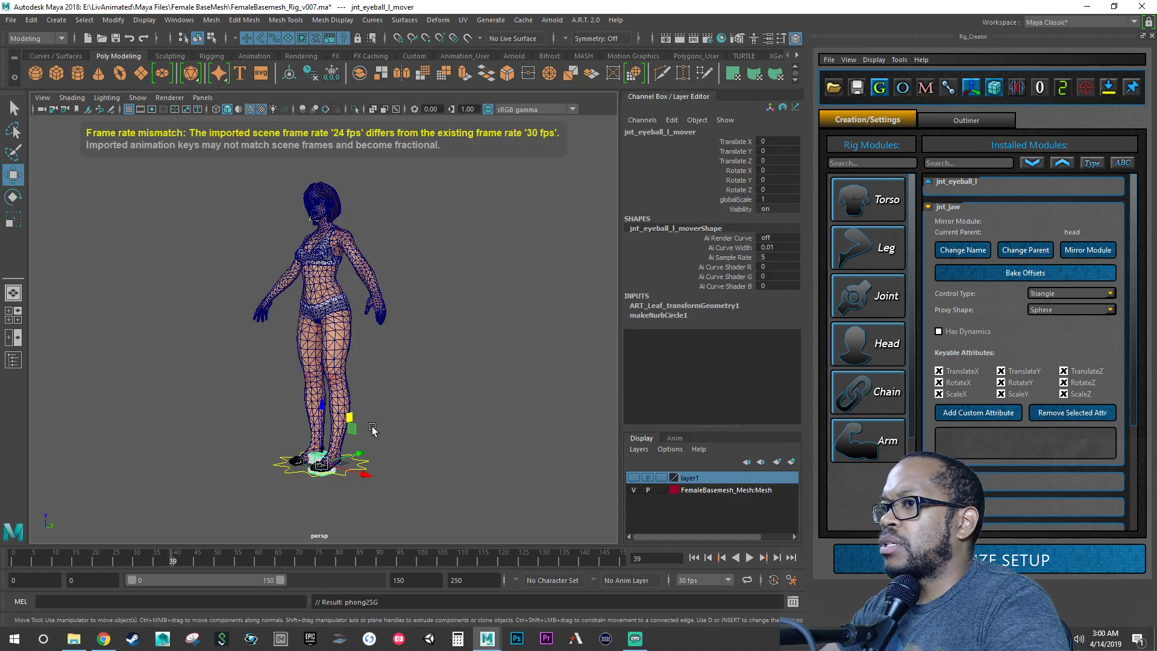
Step: Select the left eyeball mover at the character's feet and expand its module settings in place of the jaw's
alt+drag(368, 423, 307, 432)
click(415, 482)
alt+drag(367, 483, 407, 499)
alt+right_drag(300, 470, 477, 478)
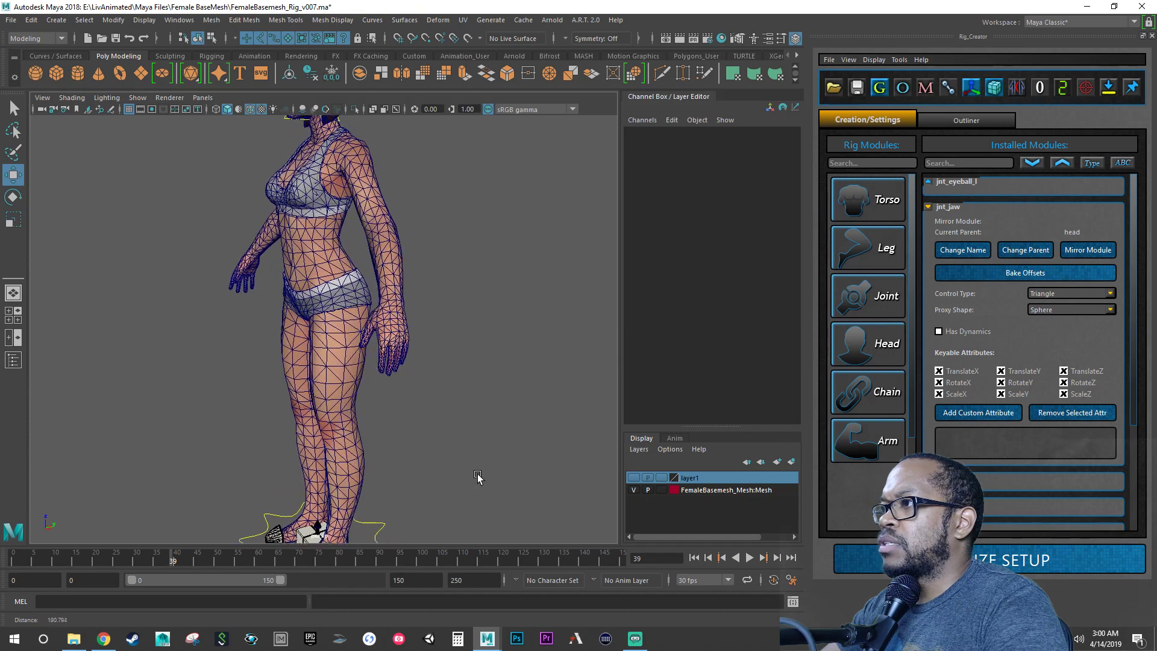
alt+drag(462, 473, 416, 432)
alt+middle_drag(416, 432, 413, 365)
alt+right_drag(346, 408, 277, 497)
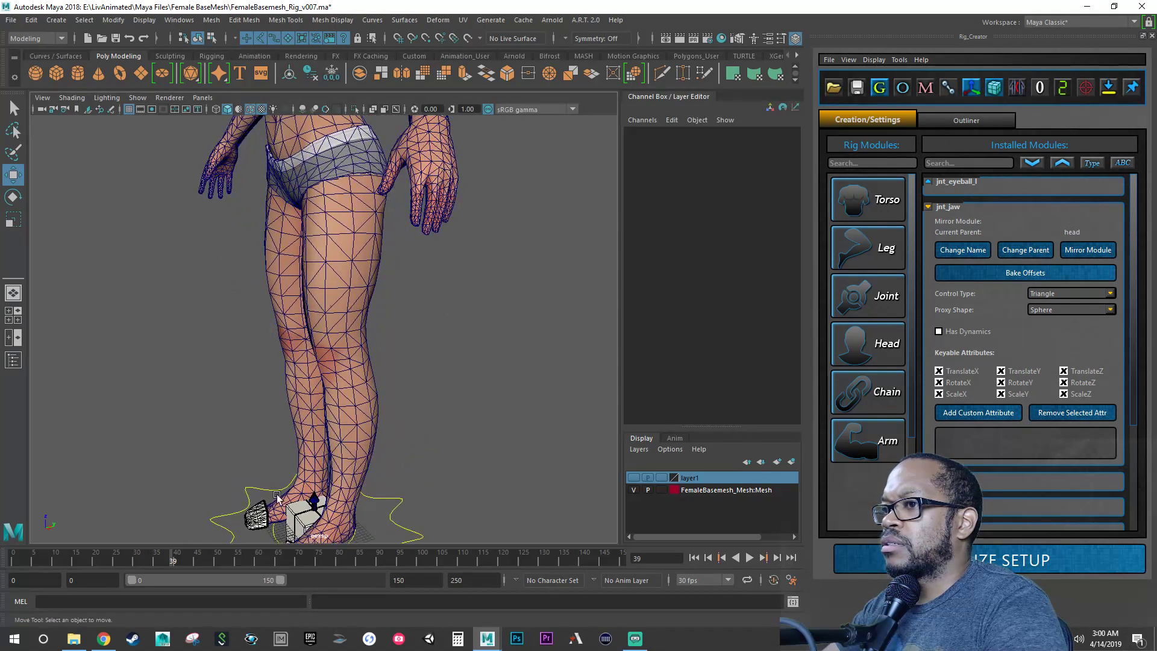
click(274, 534)
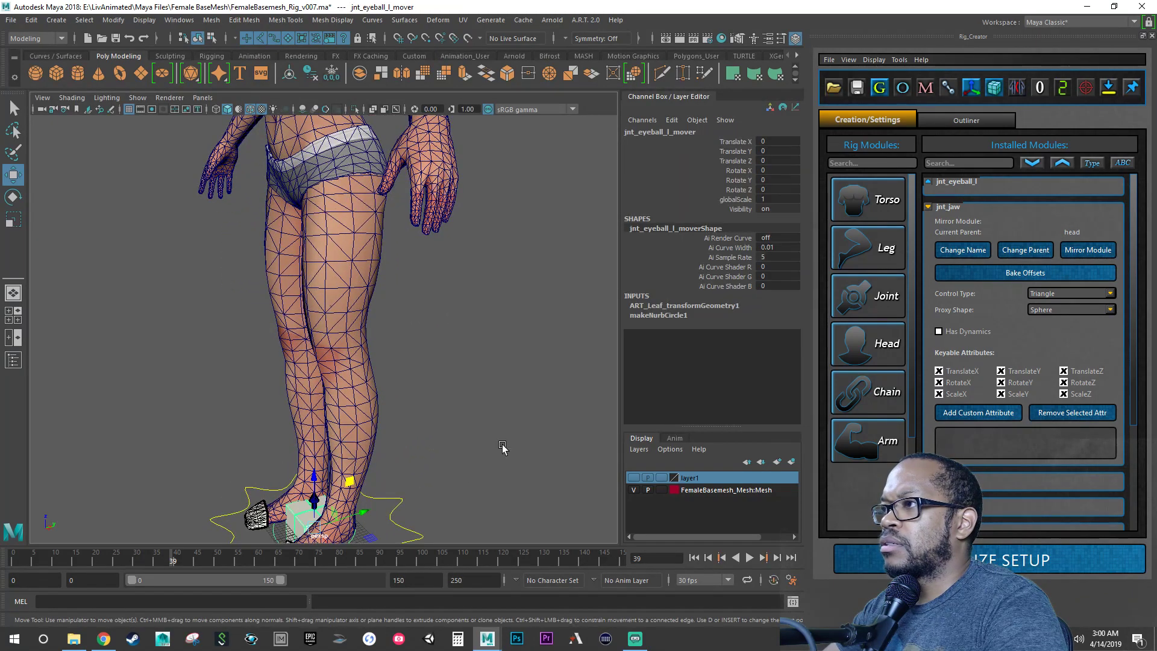
click(927, 206)
click(929, 182)
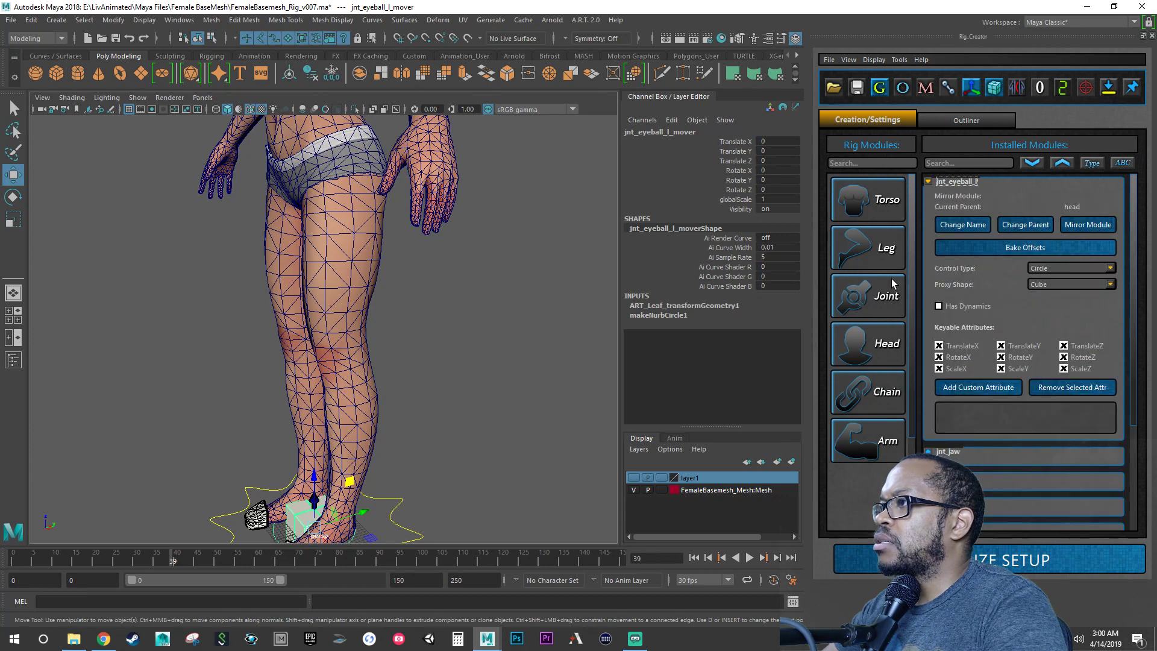
Step: Set both the control type and the proxy shape of the left eyeball module to Sphere
click(1057, 283)
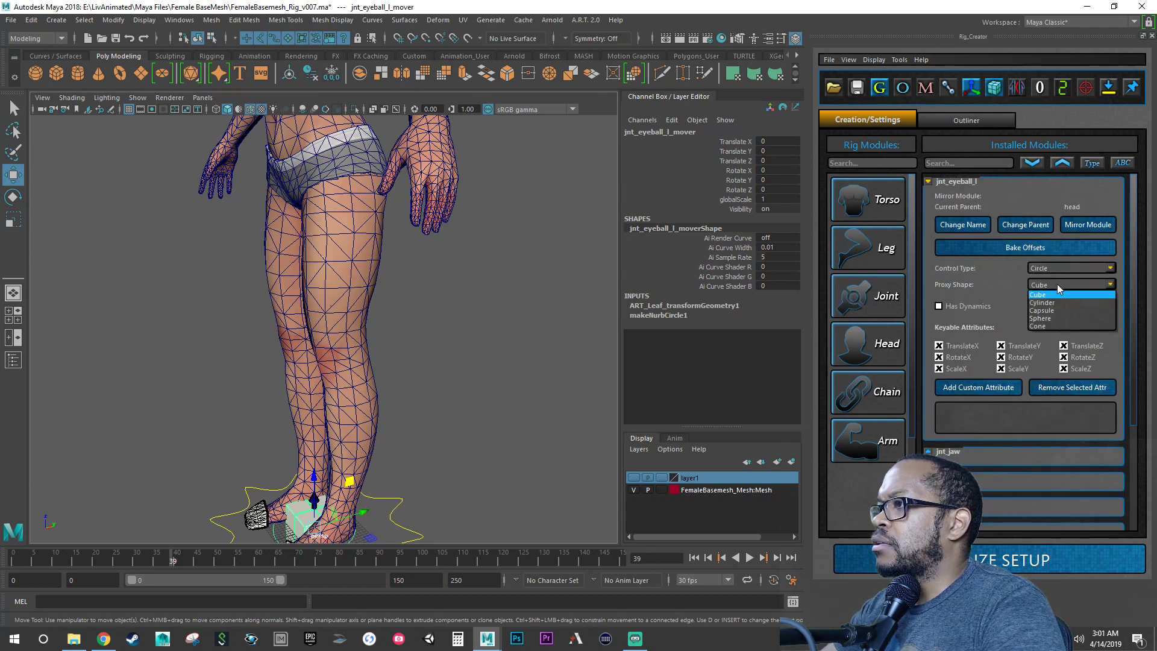
click(1054, 277)
click(1054, 268)
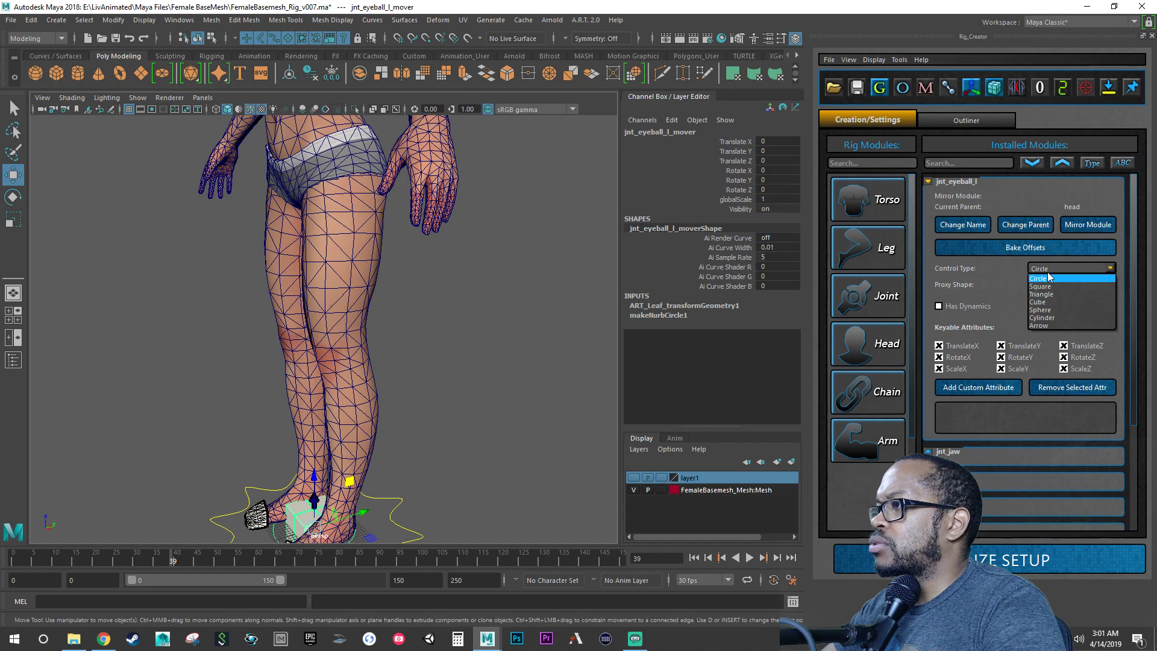
click(1055, 310)
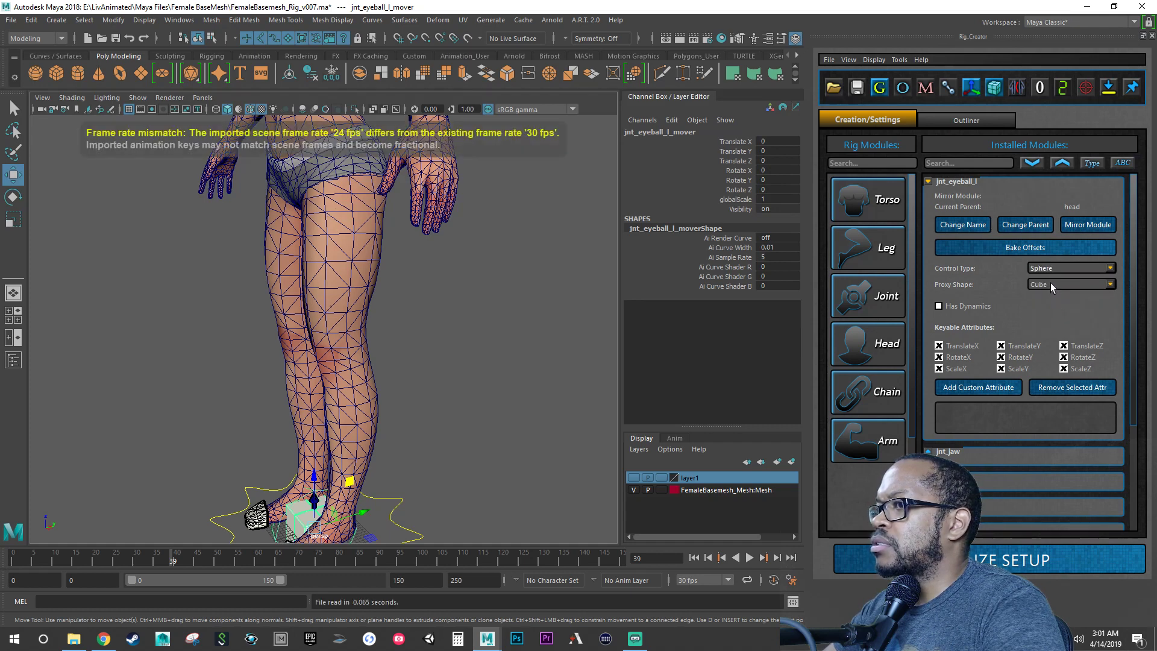
alt+right_drag(528, 320, 458, 318)
alt+drag(460, 323, 522, 323)
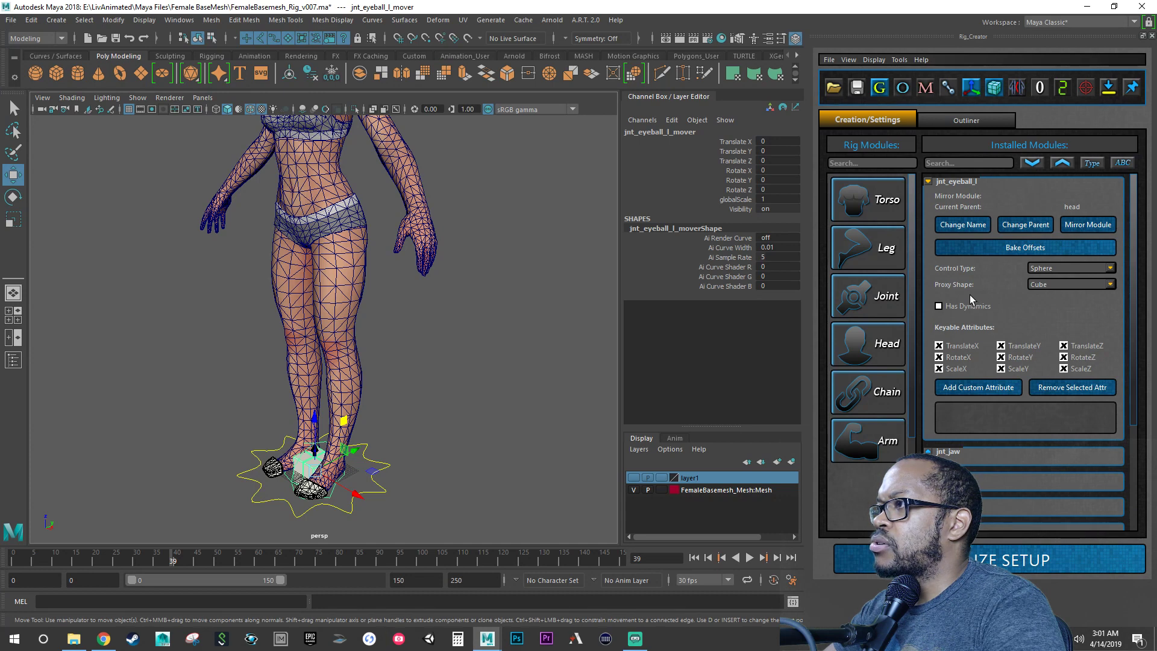
click(1067, 284)
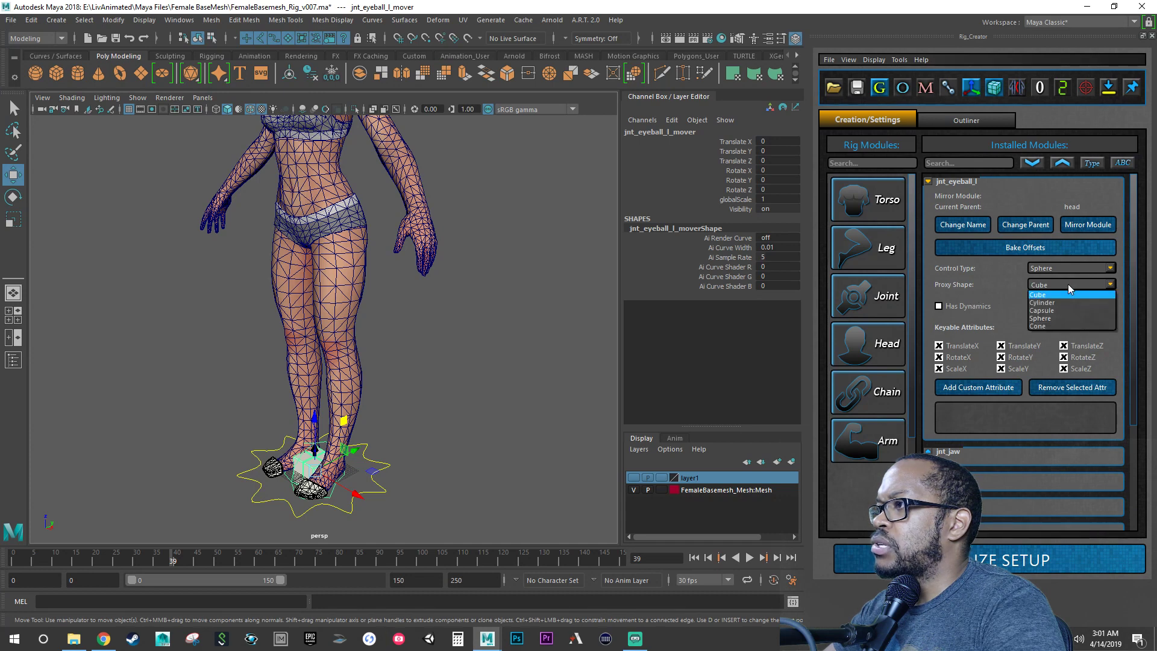
click(1047, 318)
alt+drag(529, 402, 449, 395)
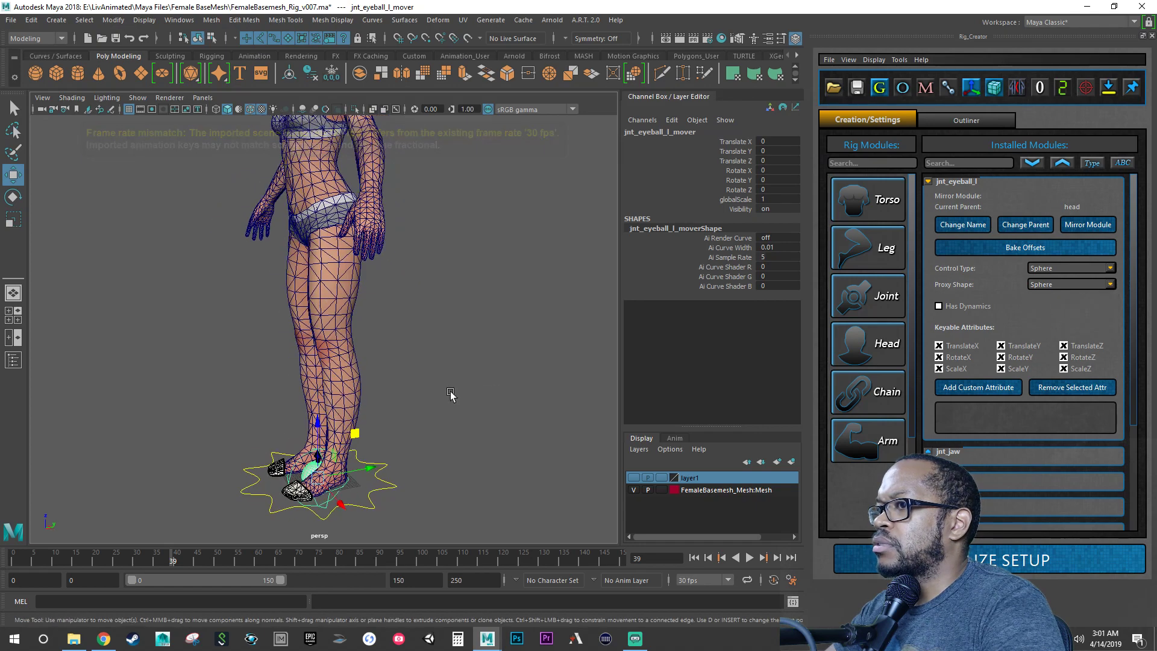
alt+drag(364, 393, 428, 392)
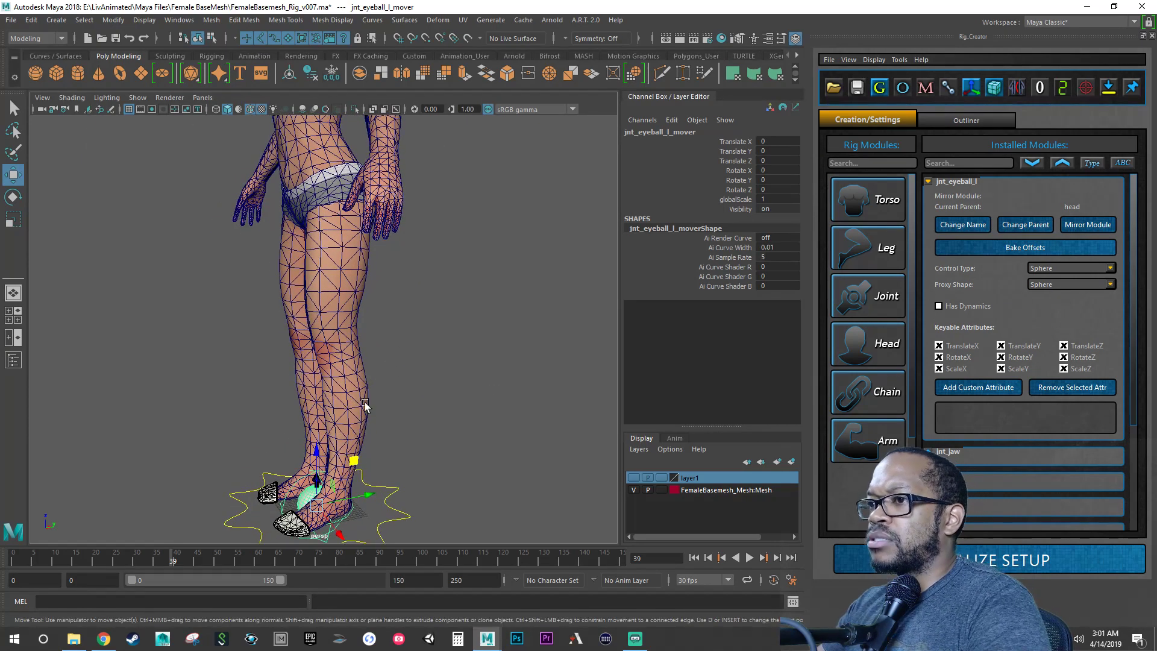
Step: Move the left eyeball mover from the feet up to the face, at about -6.44 in Y and 179.21 in Z
drag(352, 462, 218, 258)
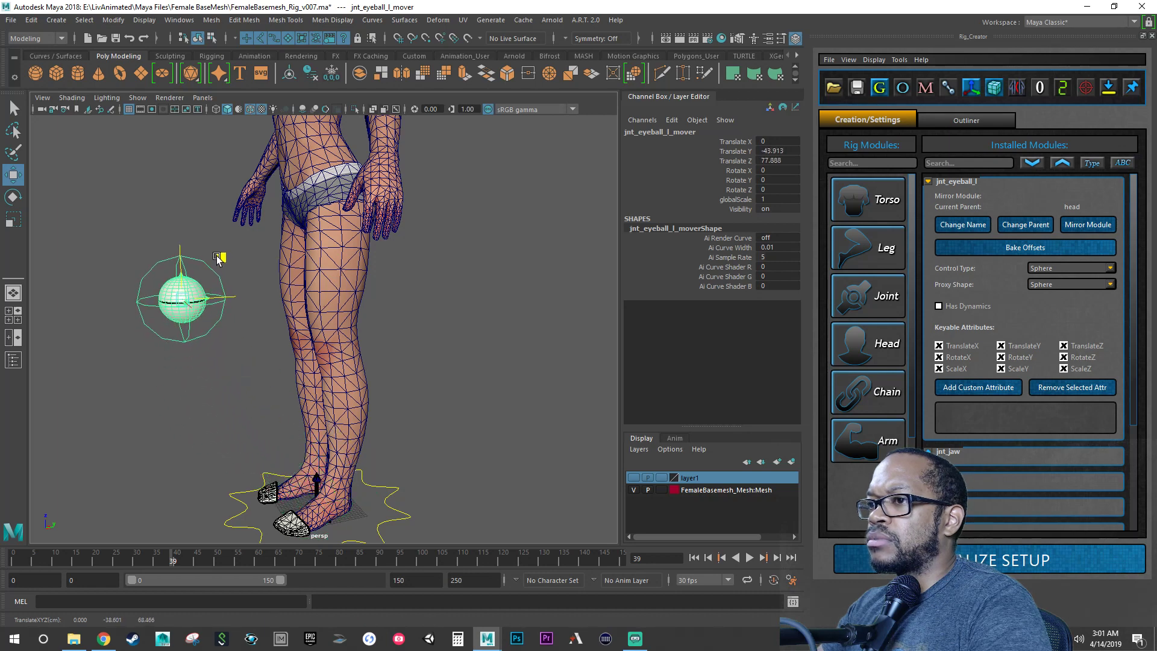
click(275, 490)
click(264, 498)
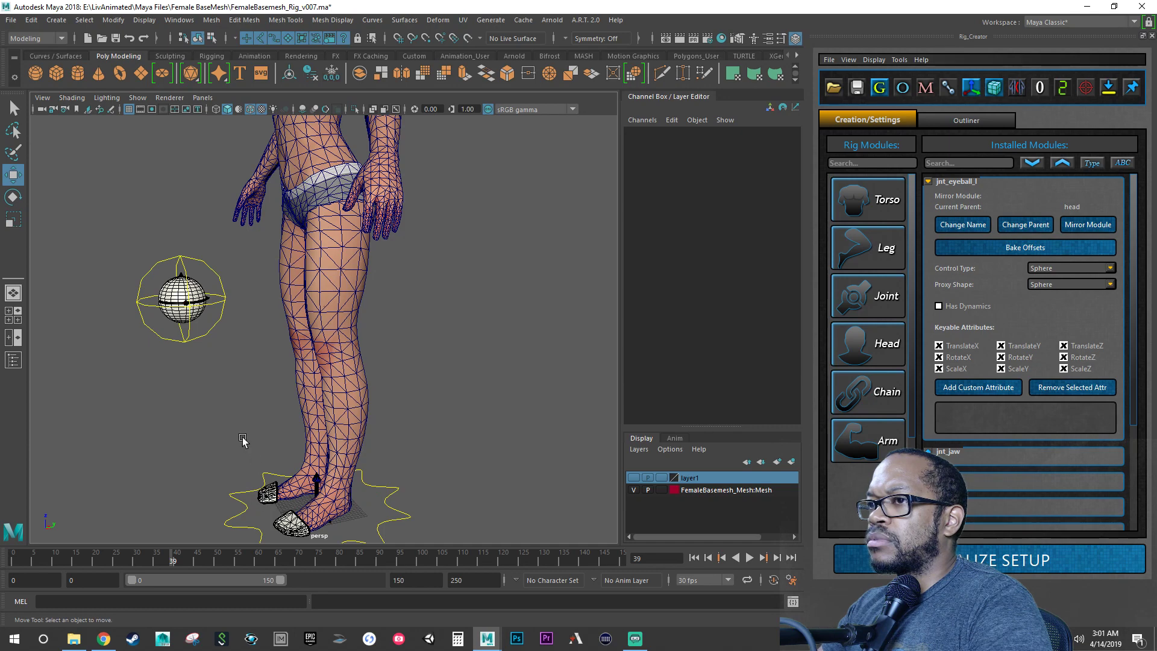
click(222, 332)
alt+drag(222, 331, 256, 395)
drag(268, 436, 361, 153)
alt+right_drag(361, 154, 405, 218)
alt+middle_drag(404, 218, 404, 350)
alt+right_drag(404, 349, 437, 382)
alt+middle_drag(410, 346, 413, 359)
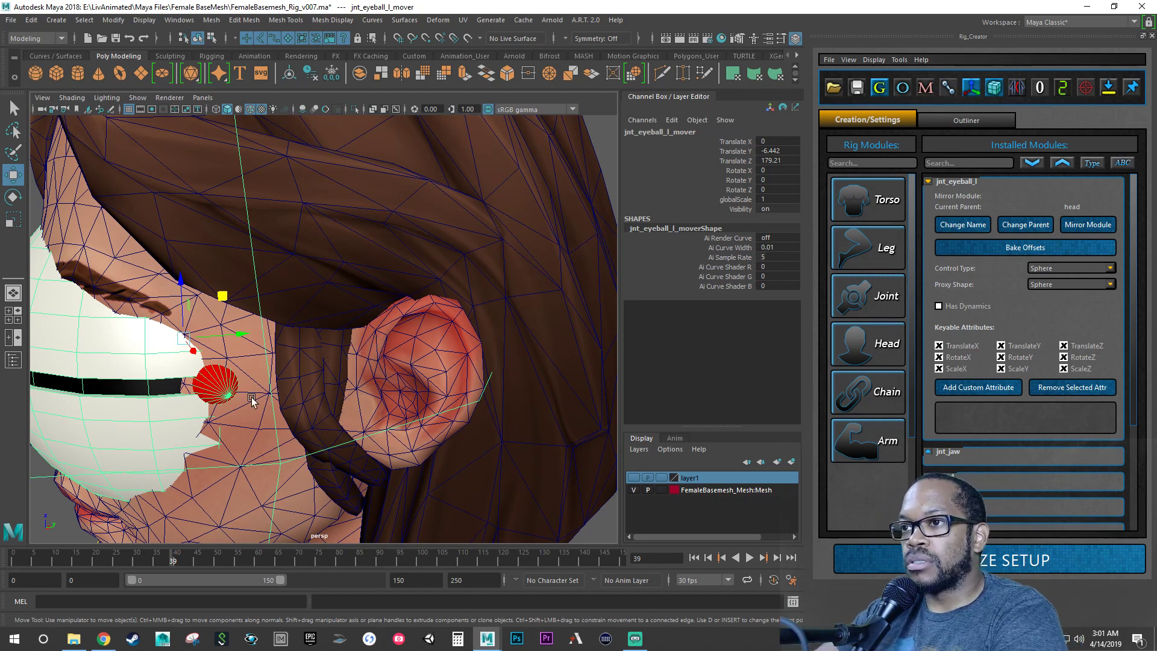
alt+drag(251, 402, 310, 365)
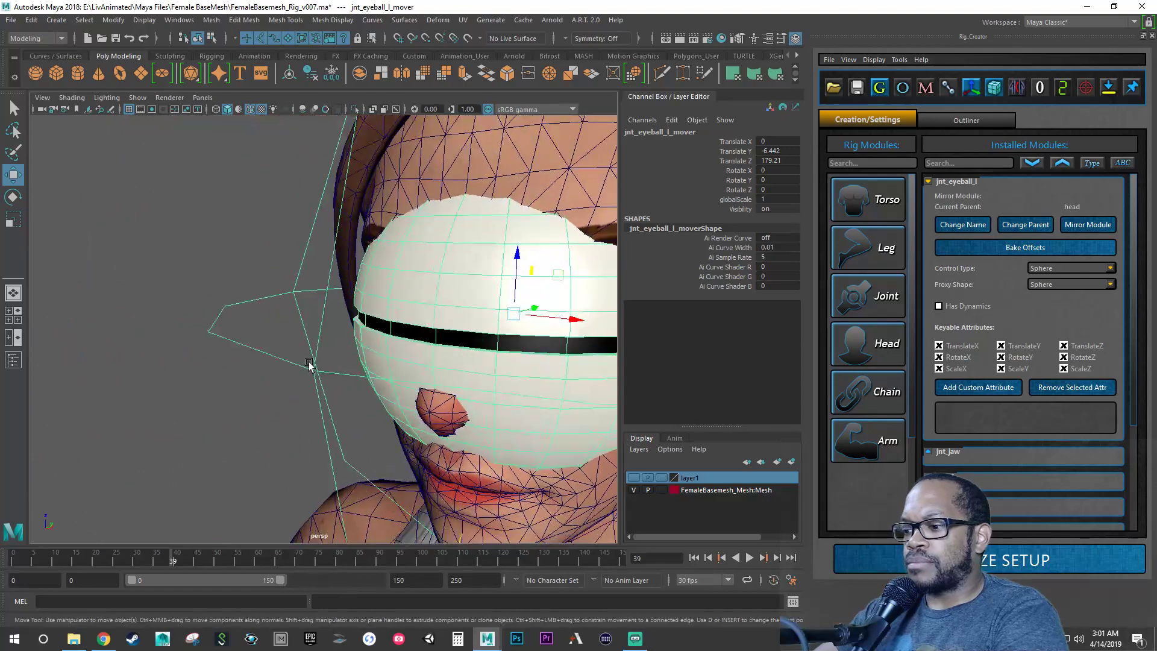
Step: Scale the left eyeball mover down uniformly to a global scale of about 0.53
key(e)
alt+drag(414, 368, 48, 533)
key(r)
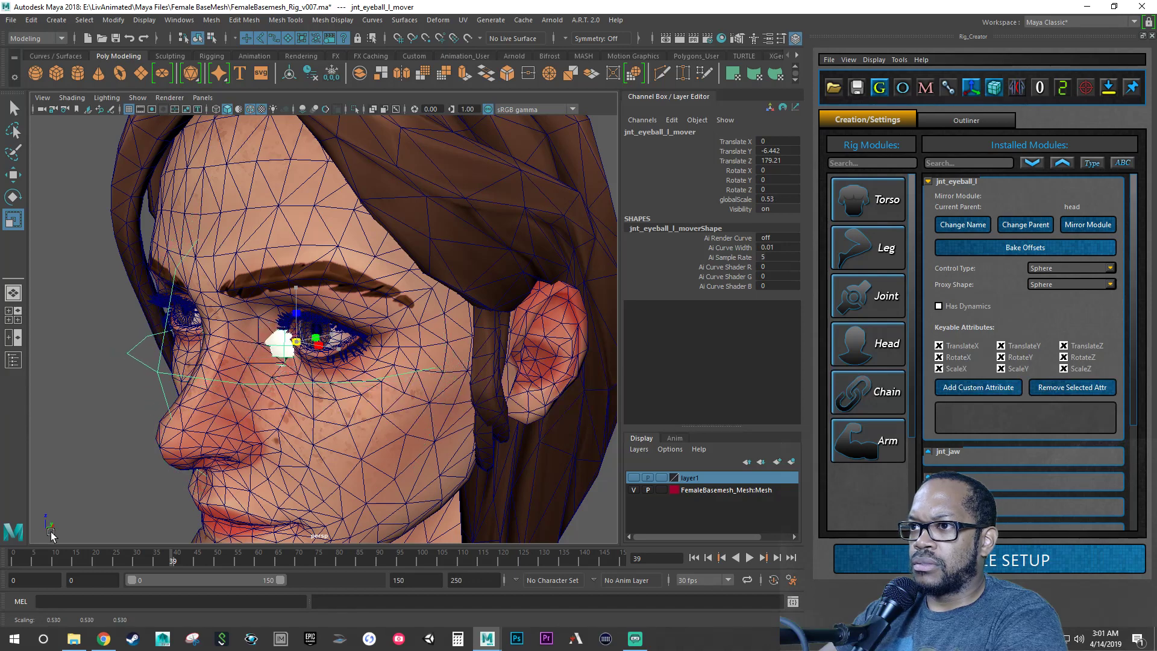
Step: Show the side view in wireframe and scale the left eyeball mover down to about 0.262, near the eyeball mesh's size
key(space)
key(space)
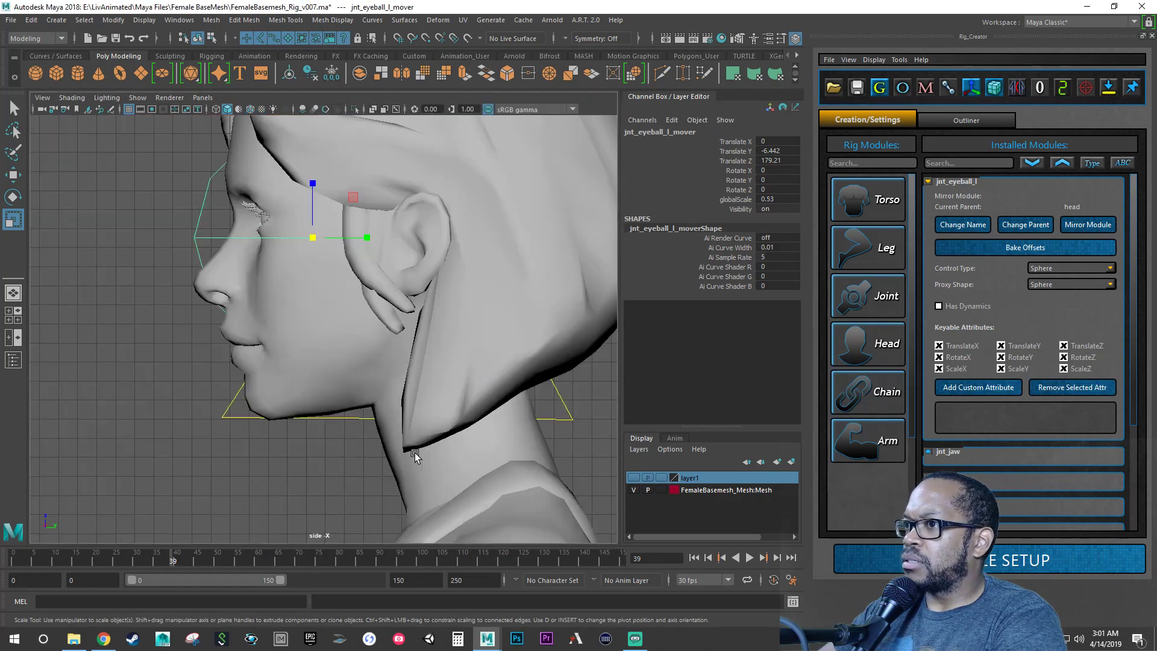
scroll(254, 326, up, 6)
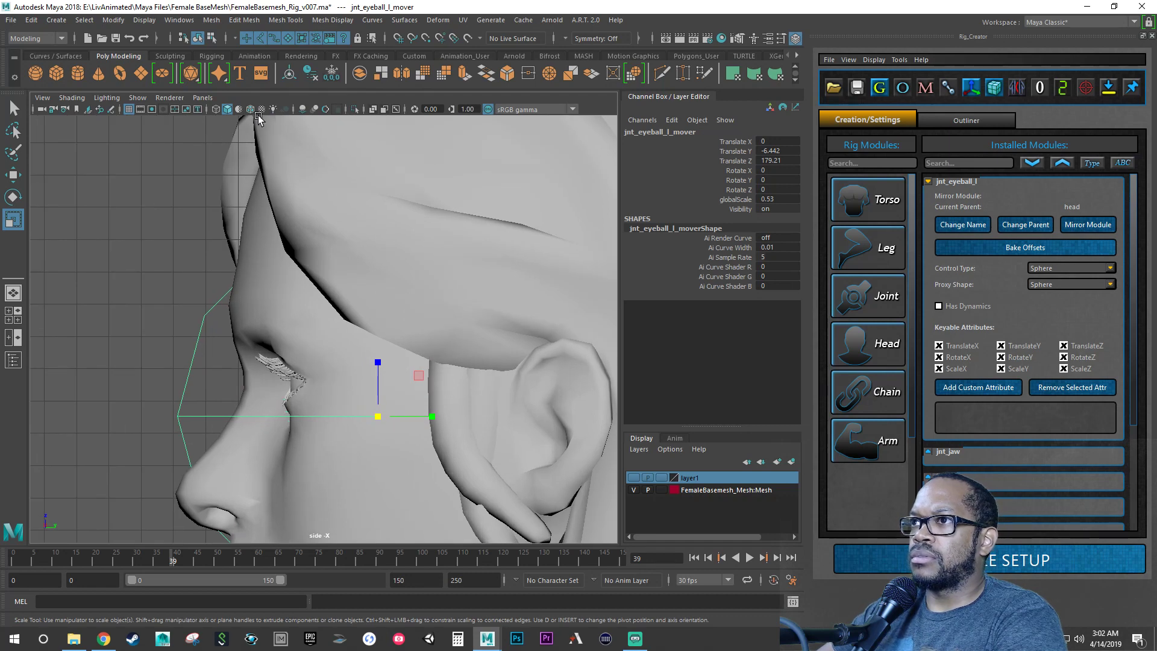
click(214, 110)
scroll(347, 365, up, 2)
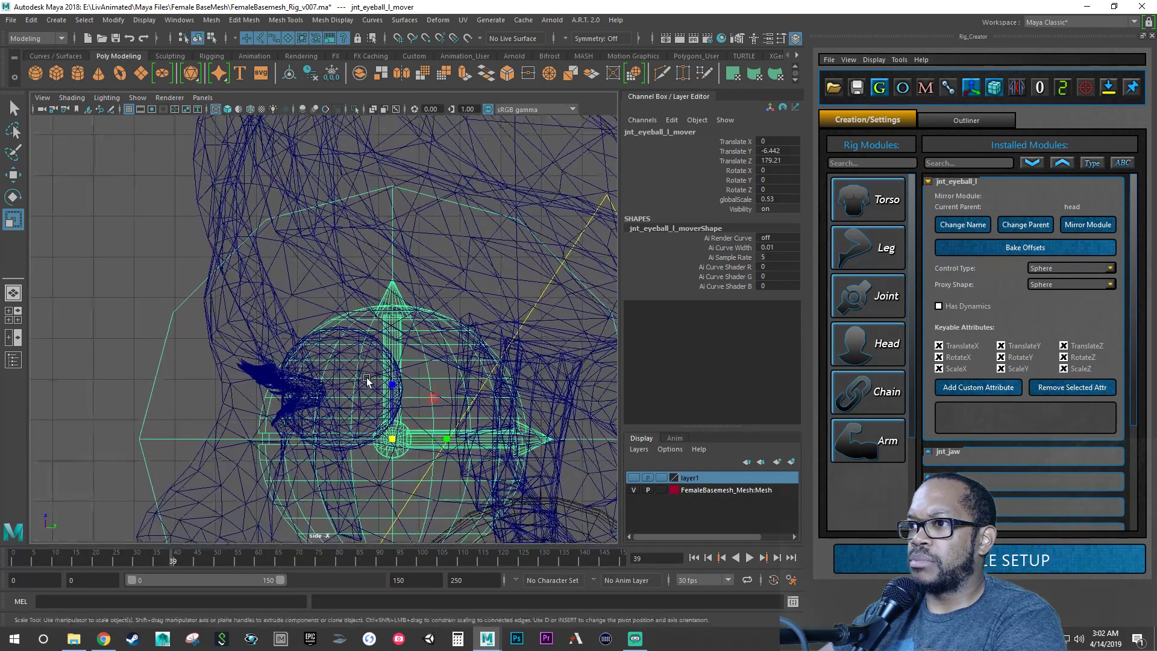
drag(402, 443, 167, 566)
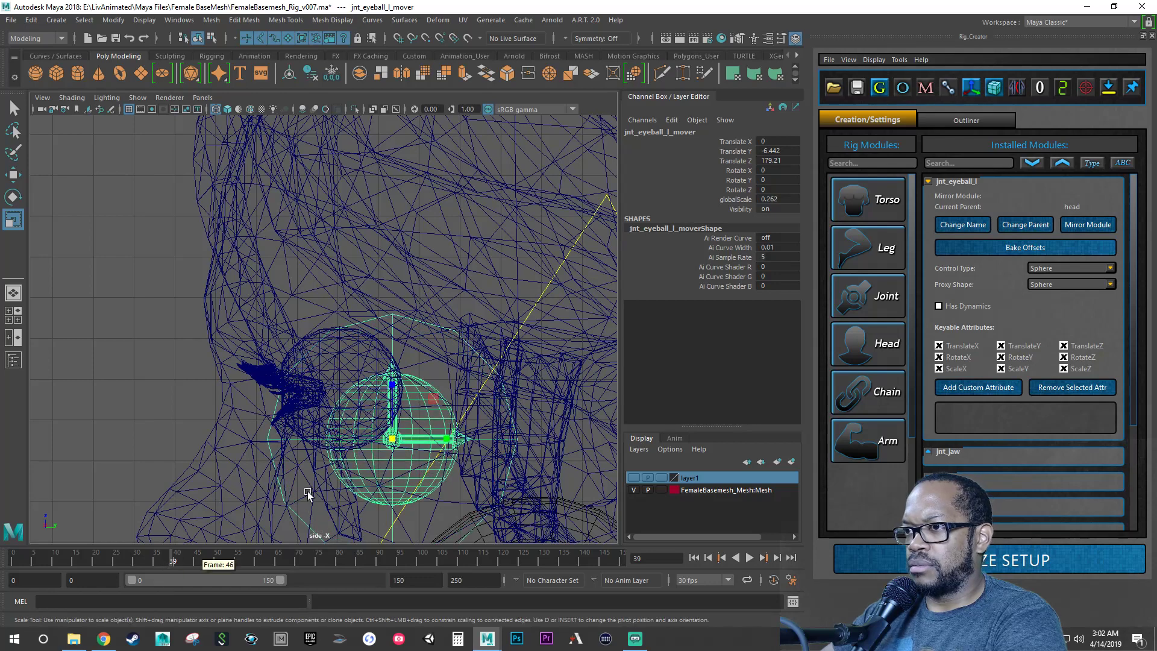
Step: Move the left eyeball mover over the eyeball mesh in the side view, to about -7.906 in Y and 180.574 in Z
key(e)
key(w)
middle_drag(433, 400, 381, 350)
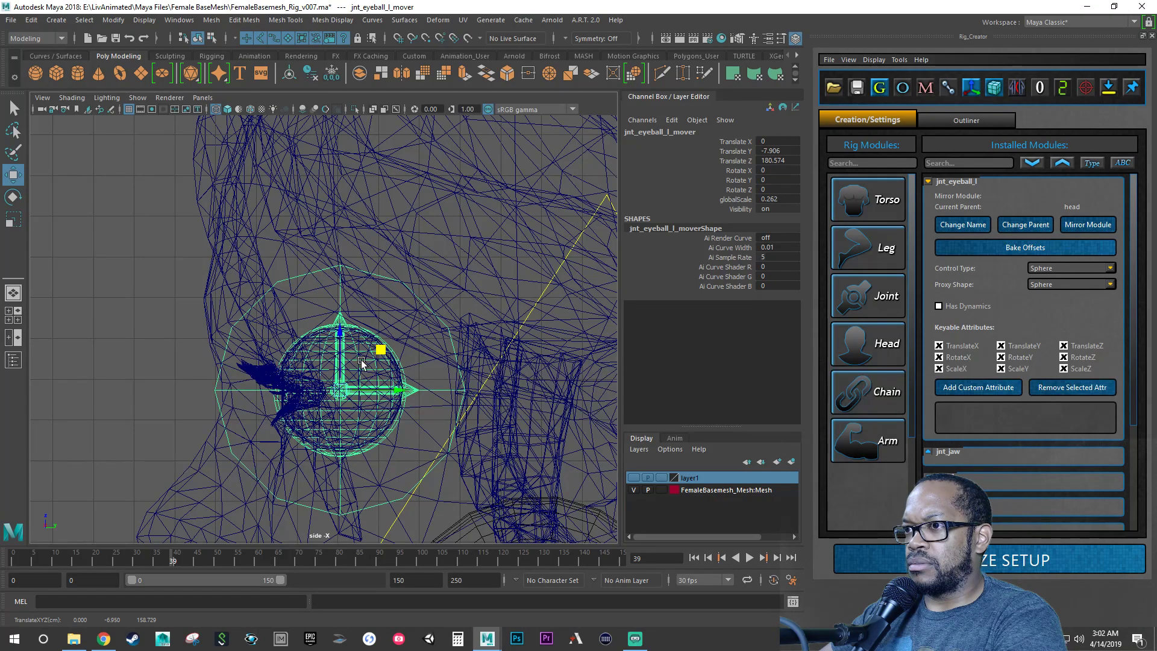
Step: Fine-tune the mover's centre on the eyeball mesh in the side view to about -7.92 in Y and 180.612 in Z
alt+right_drag(282, 400, 609, 407)
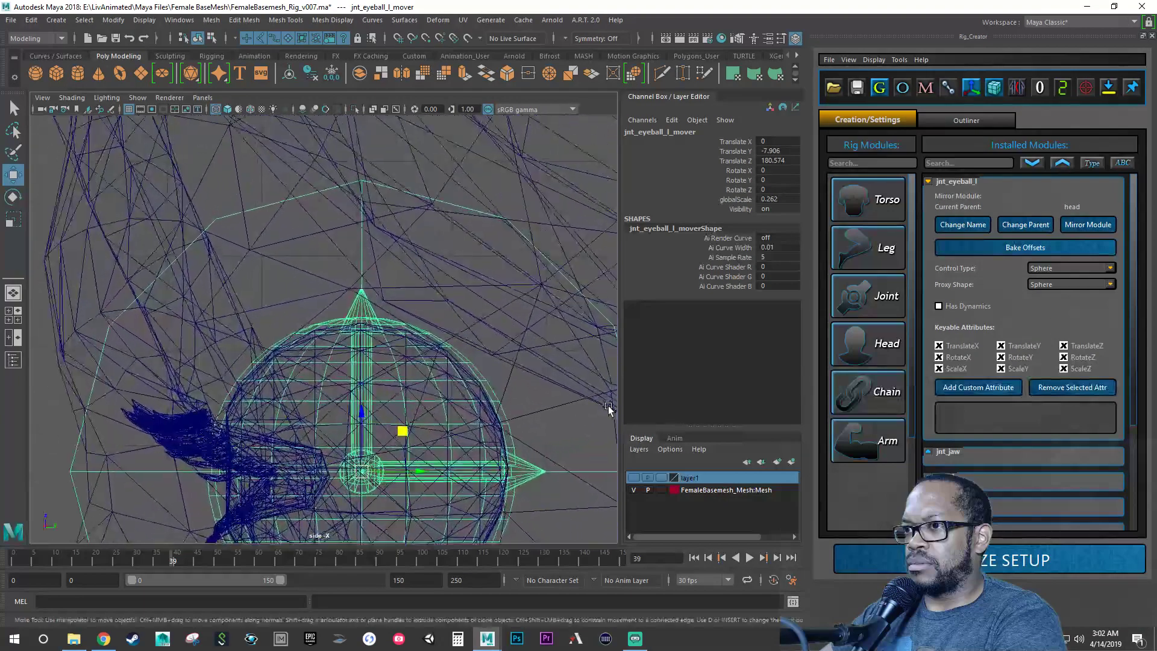
alt+middle_drag(450, 393, 348, 258)
alt+right_drag(279, 258, 449, 311)
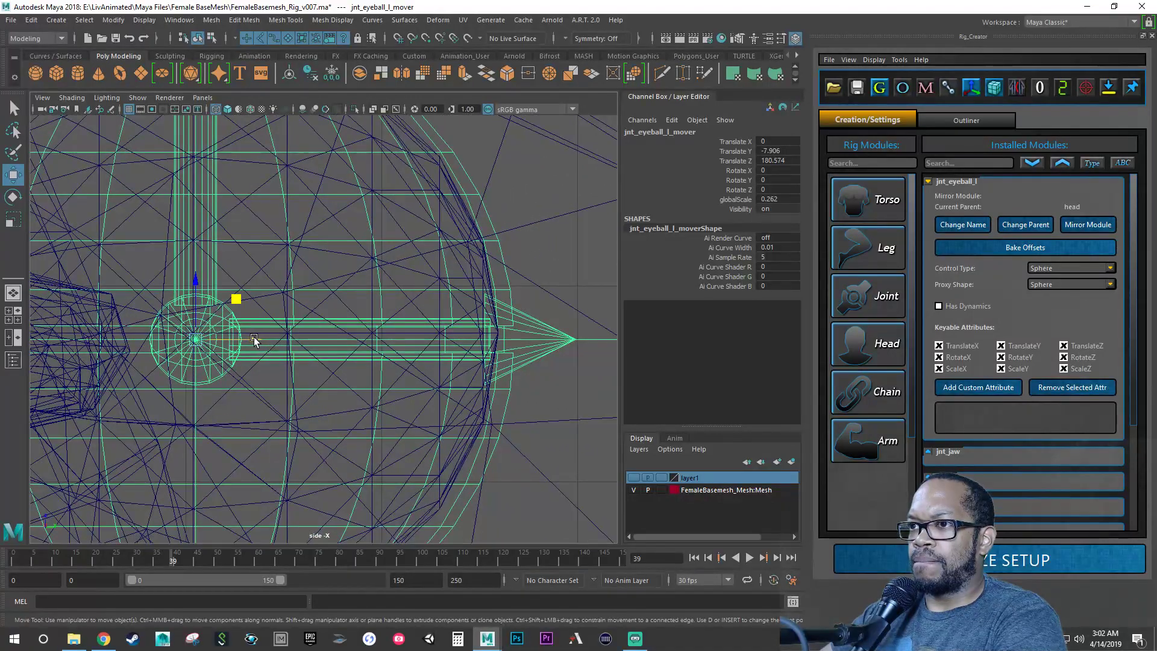
drag(254, 341, 251, 341)
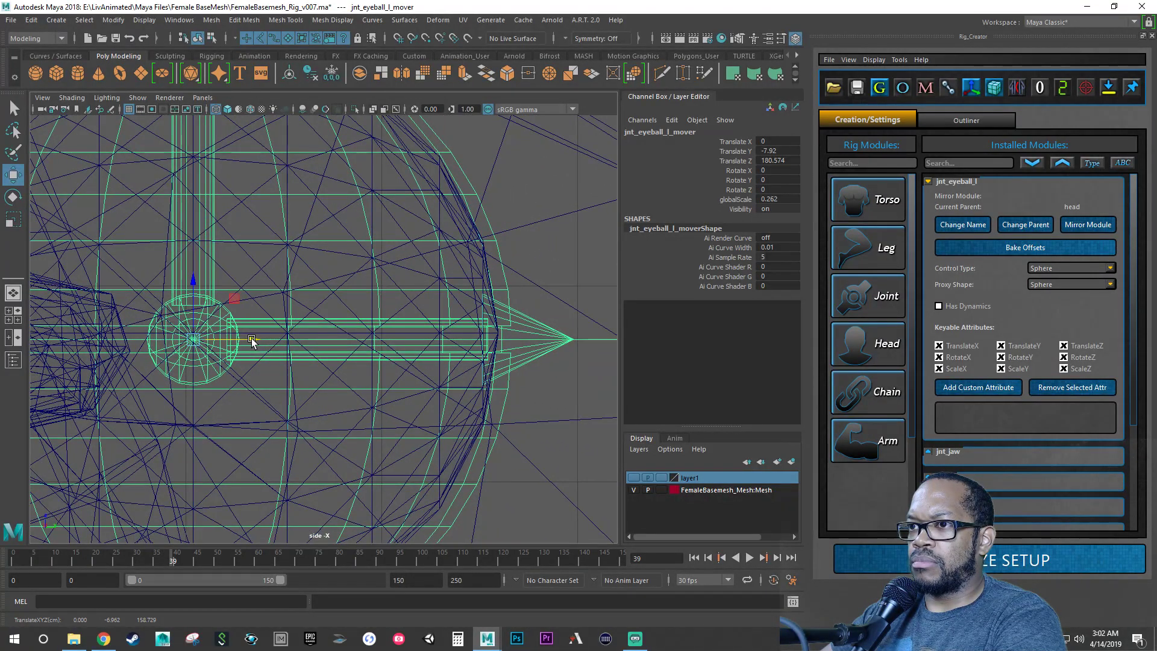
alt+middle_drag(251, 338, 349, 346)
alt+right_drag(322, 342, 625, 360)
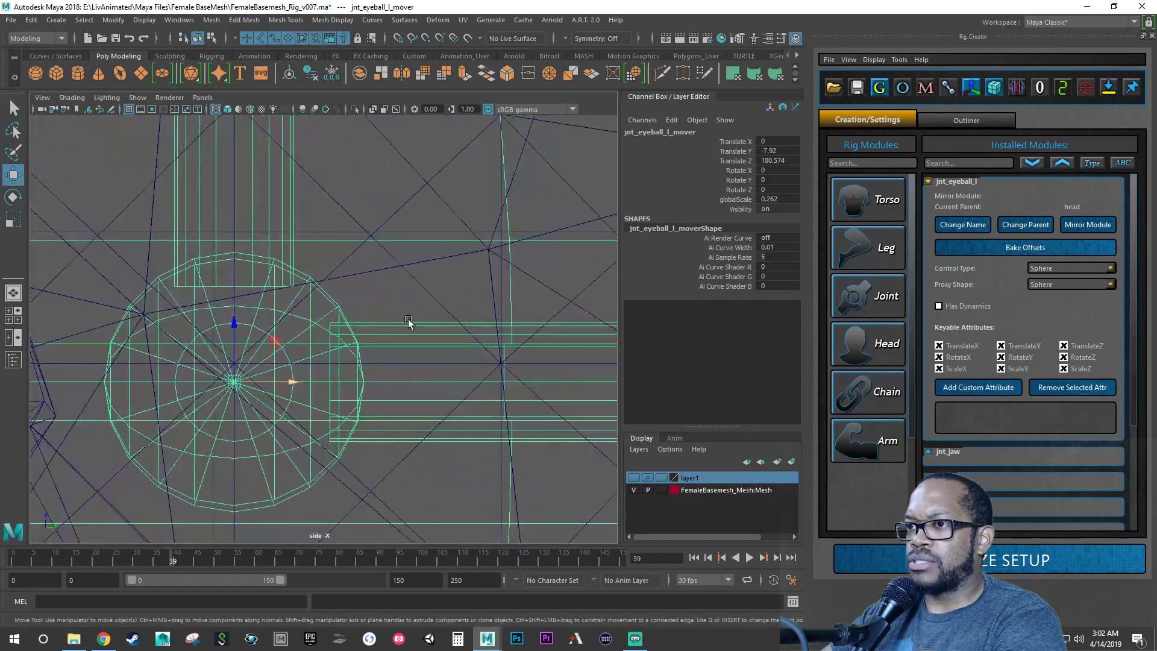
drag(235, 327, 471, 353)
alt+right_drag(471, 353, 476, 358)
Step: Scale the left eyeball mover to about 0.248 so its proxy sphere matches the outline of the eyeball mesh
key(r)
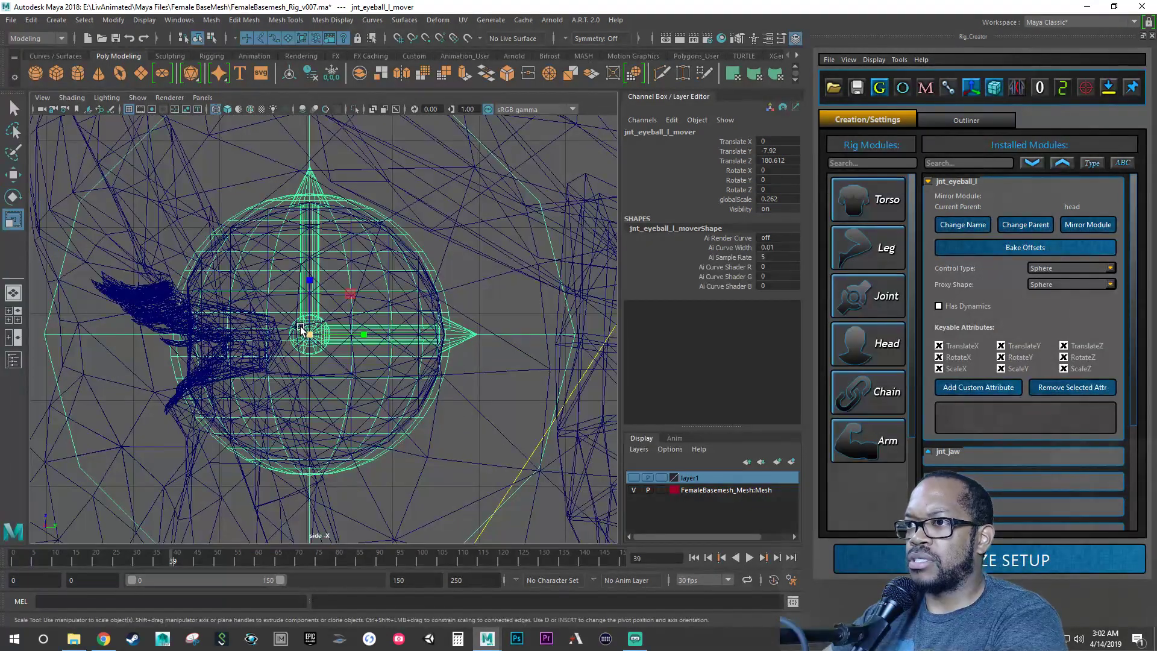
drag(308, 333, 282, 352)
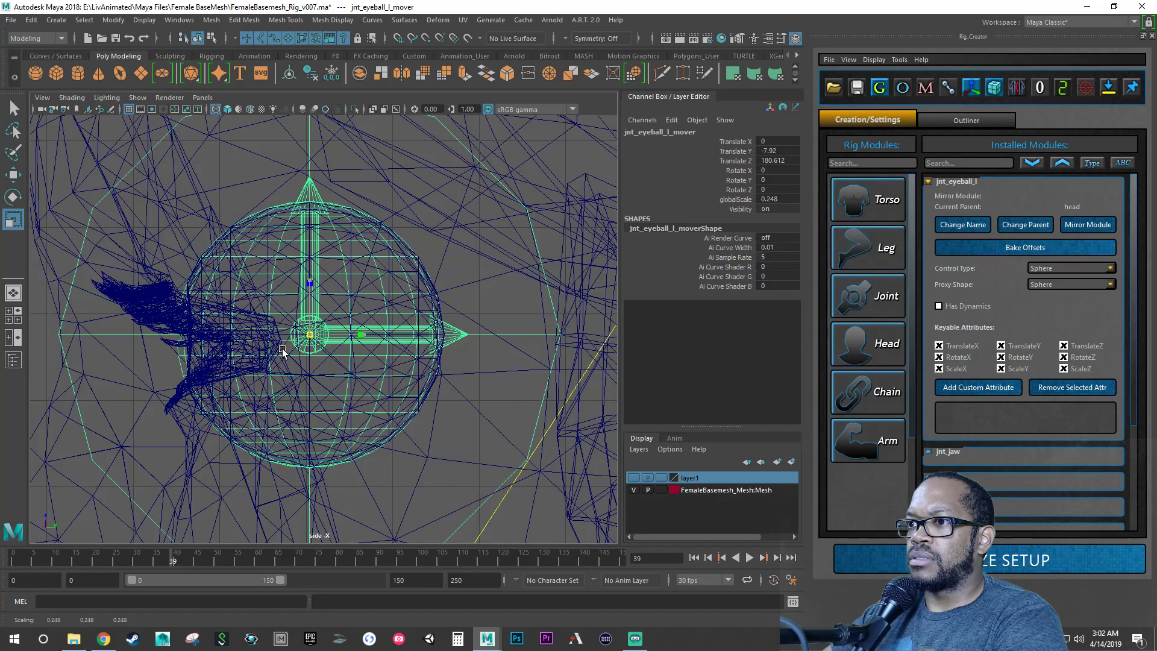
alt+click(392, 399)
alt+right_drag(392, 399, 343, 394)
Step: Move the mover sideways in the perspective view into the character's left eye, to about 3.819 in X
key(space)
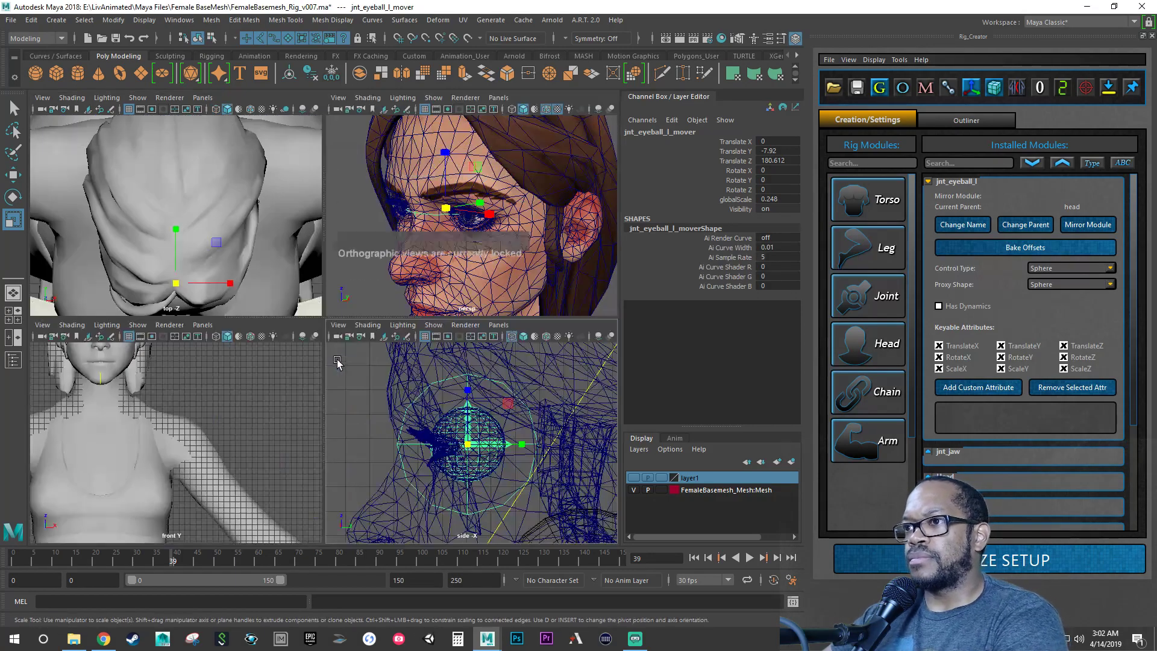
key(space)
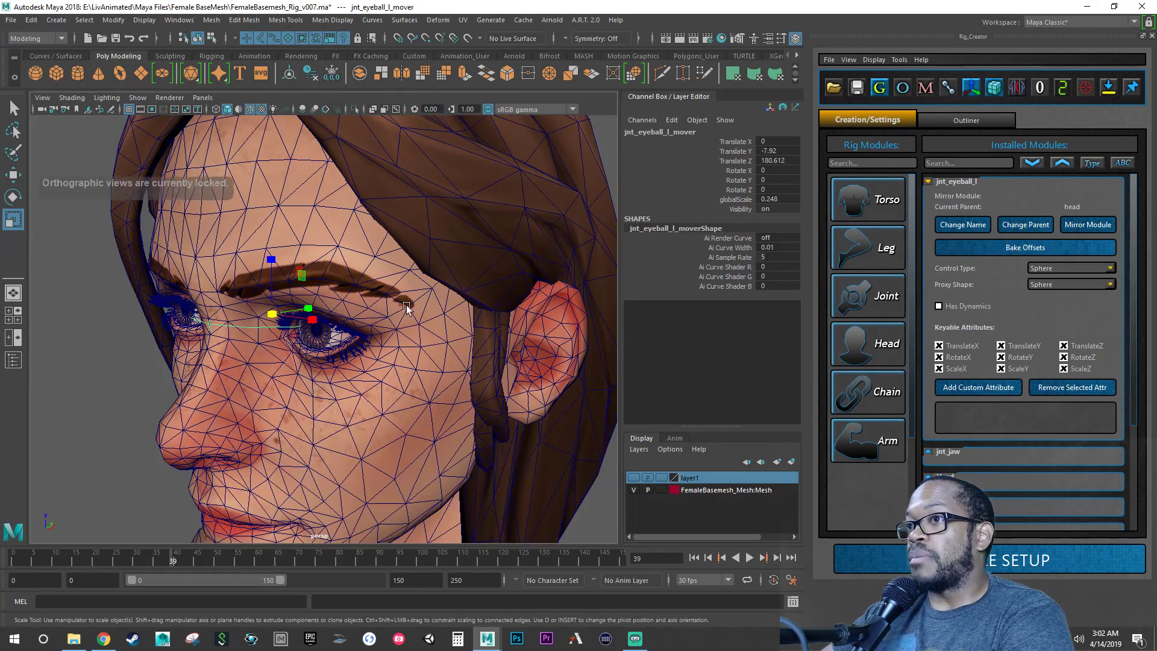
alt+drag(416, 313, 453, 321)
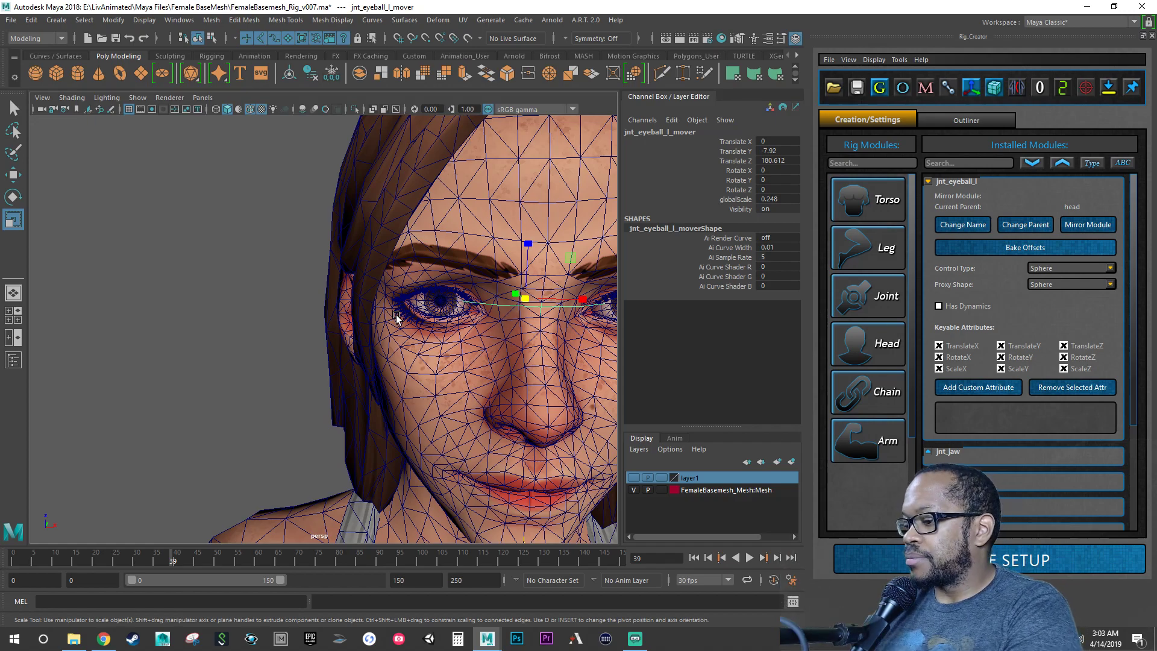
alt+middle_drag(444, 341, 377, 346)
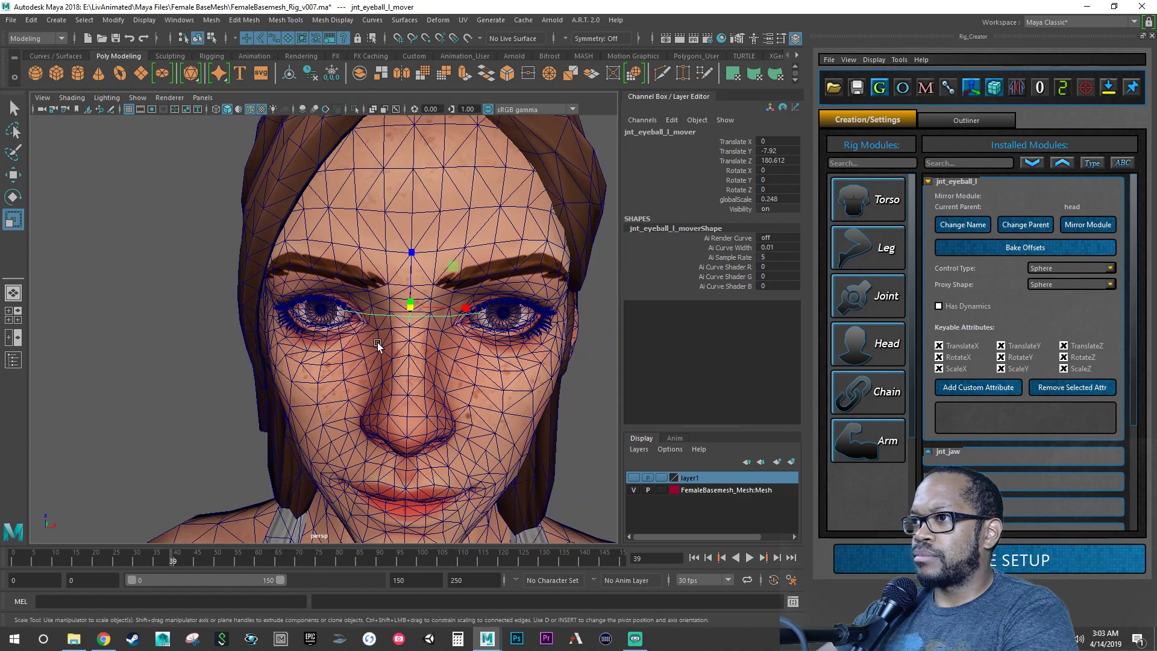
key(w)
alt+drag(411, 343, 404, 324)
alt+middle_drag(400, 313, 387, 378)
alt+right_drag(389, 379, 462, 355)
alt+drag(473, 339, 457, 339)
alt+middle_drag(457, 339, 423, 347)
drag(366, 330, 506, 339)
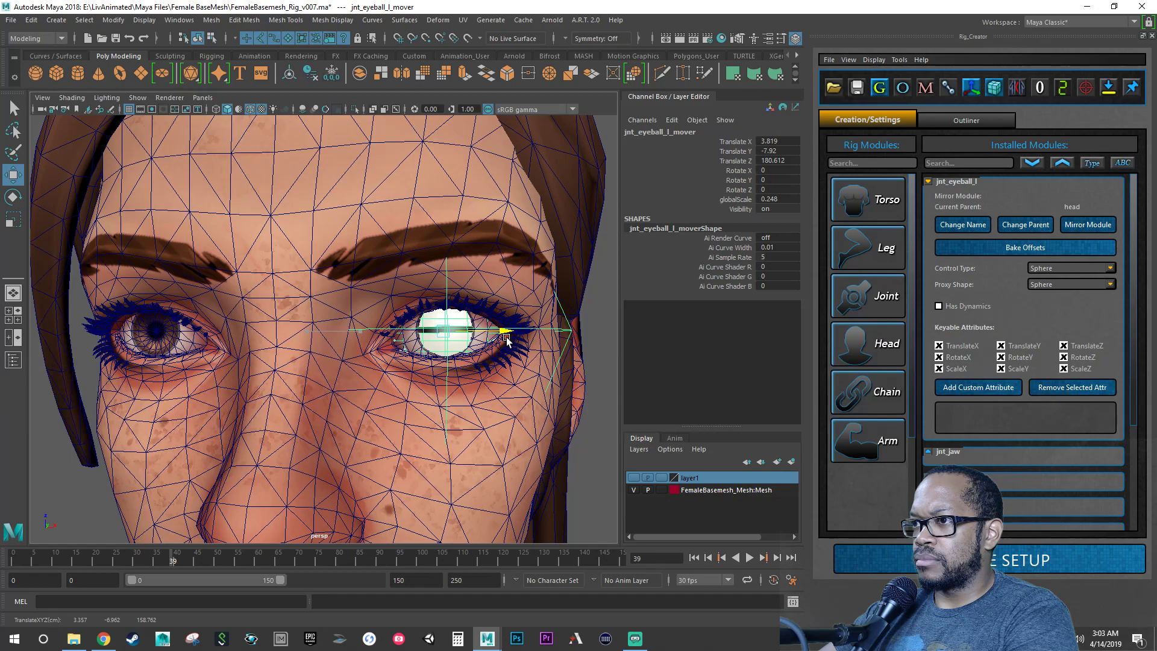
Step: Examine how the left eyeball mover fits the eye in the side and perspective views
alt+drag(512, 406, 472, 408)
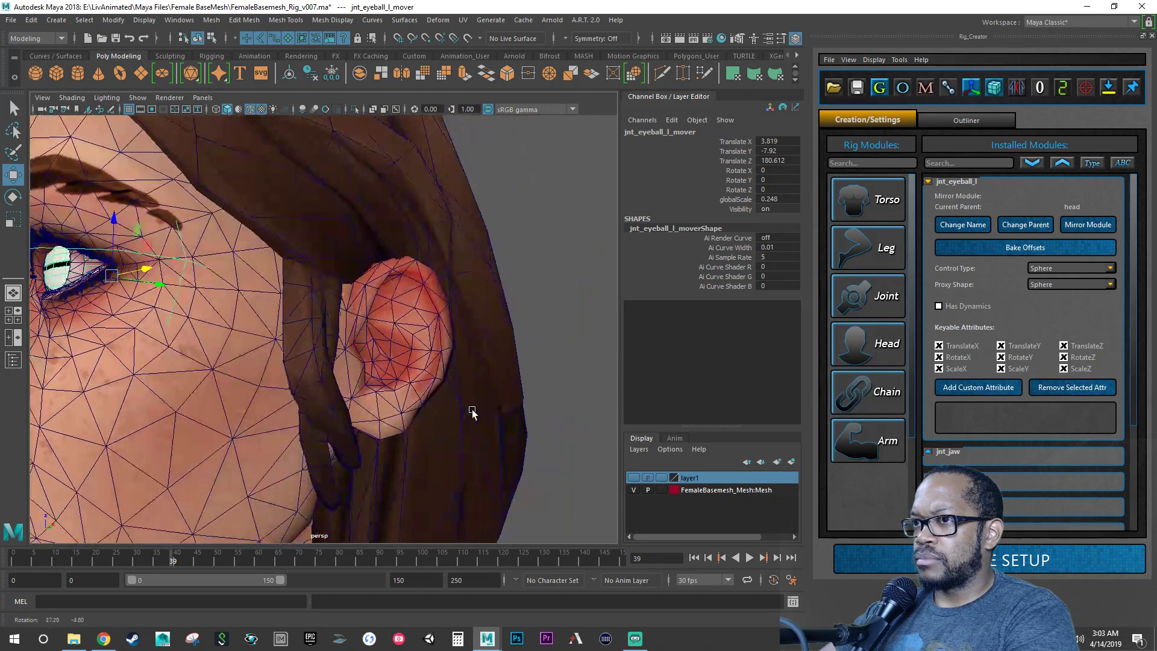
key(space)
key(space)
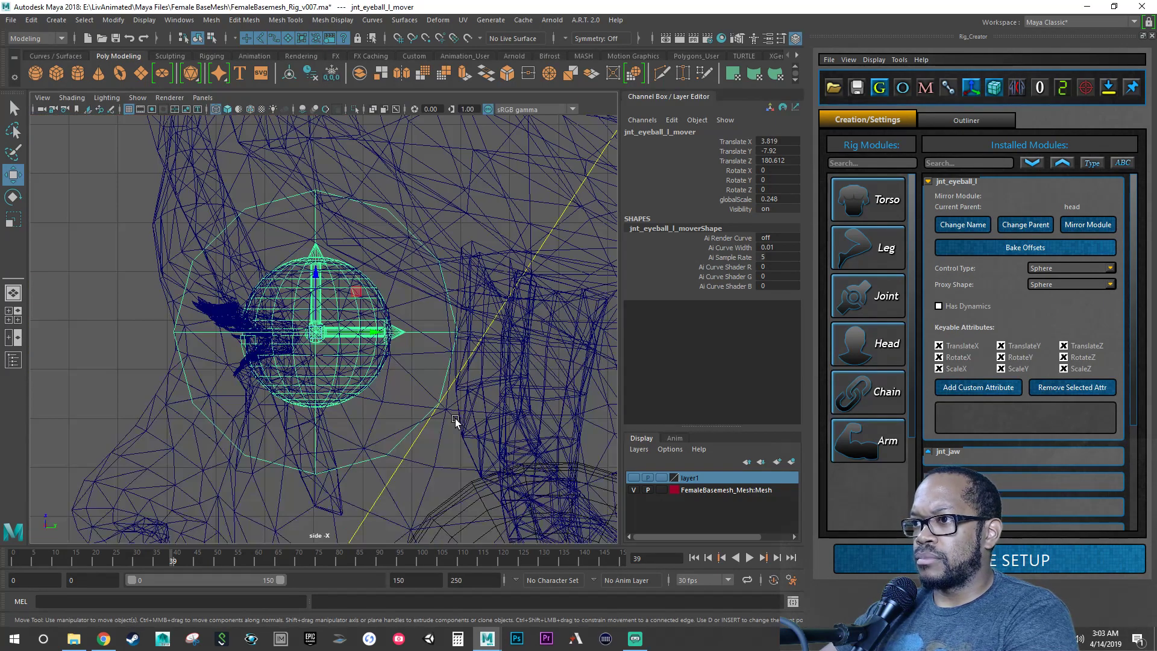
alt+right_drag(281, 337, 546, 349)
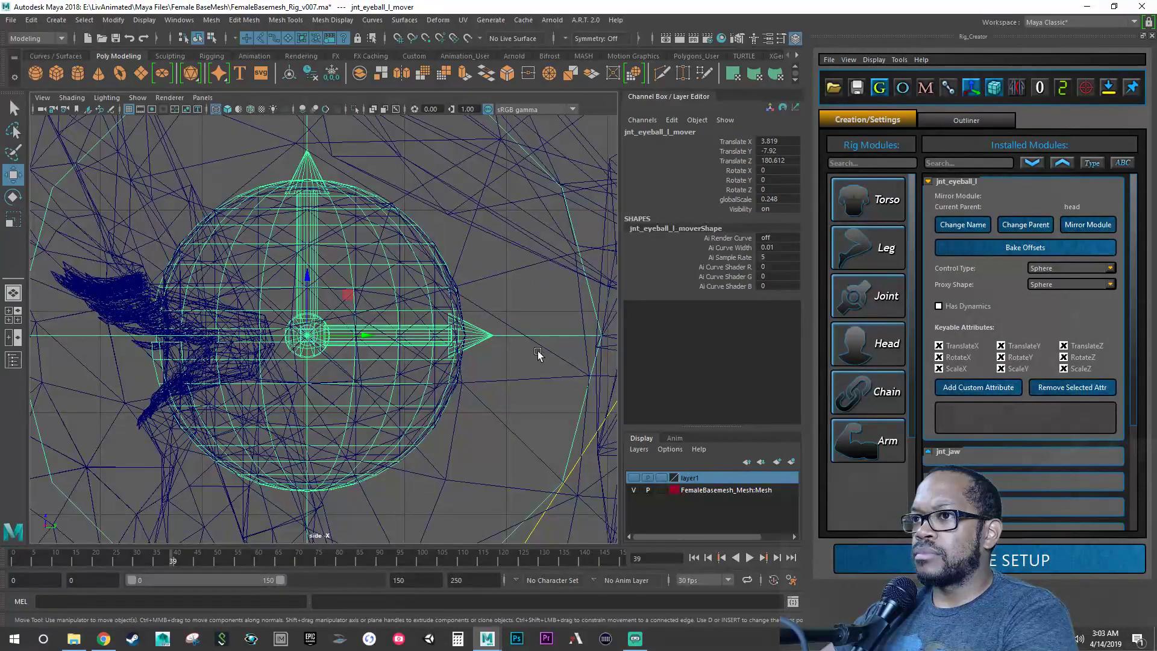
key(space)
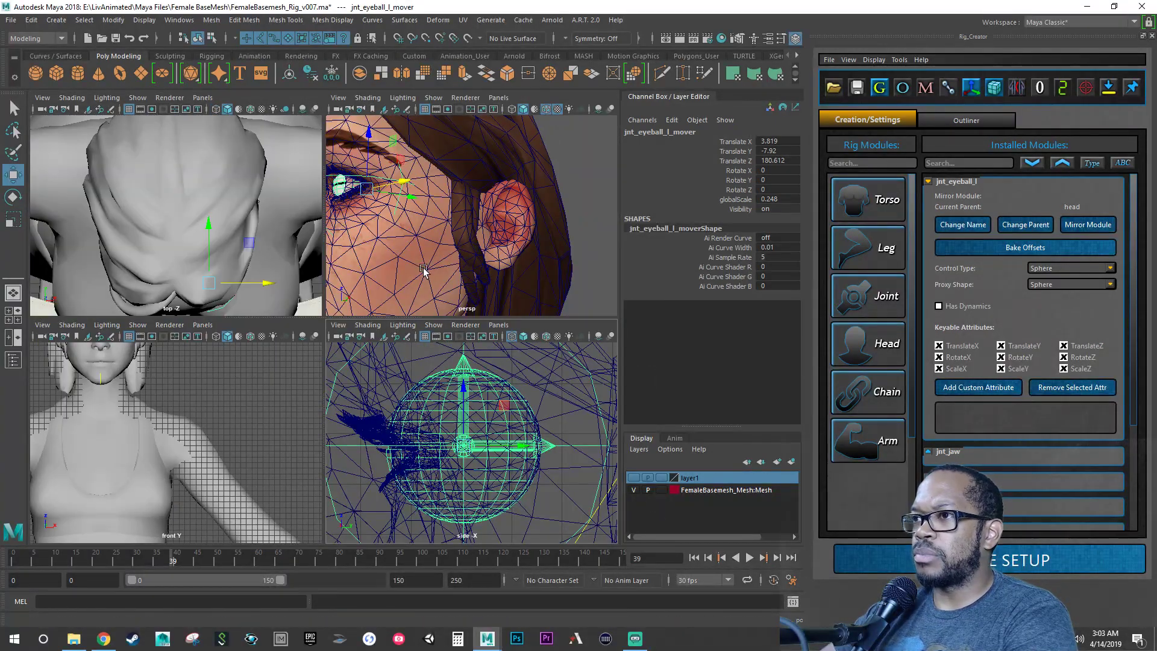
key(space)
alt+drag(407, 277, 321, 358)
alt+right_drag(321, 358, 403, 302)
key(f)
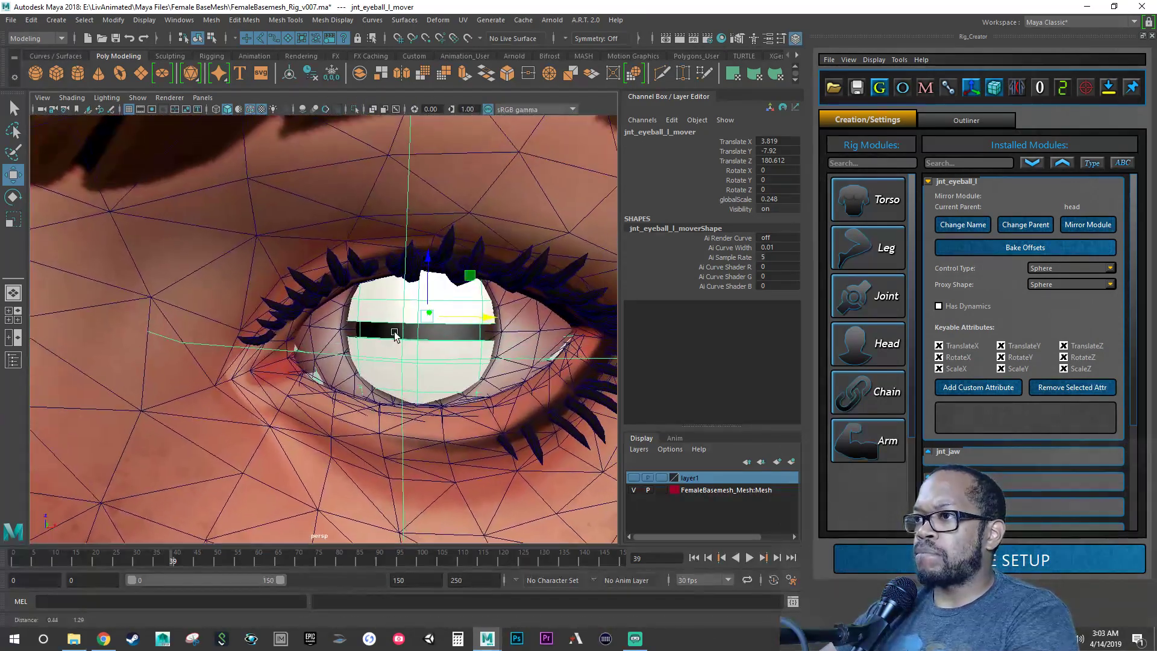
scroll(400, 344, up, 2)
Step: Frame the face in the front view and display that view in wireframe
key(space)
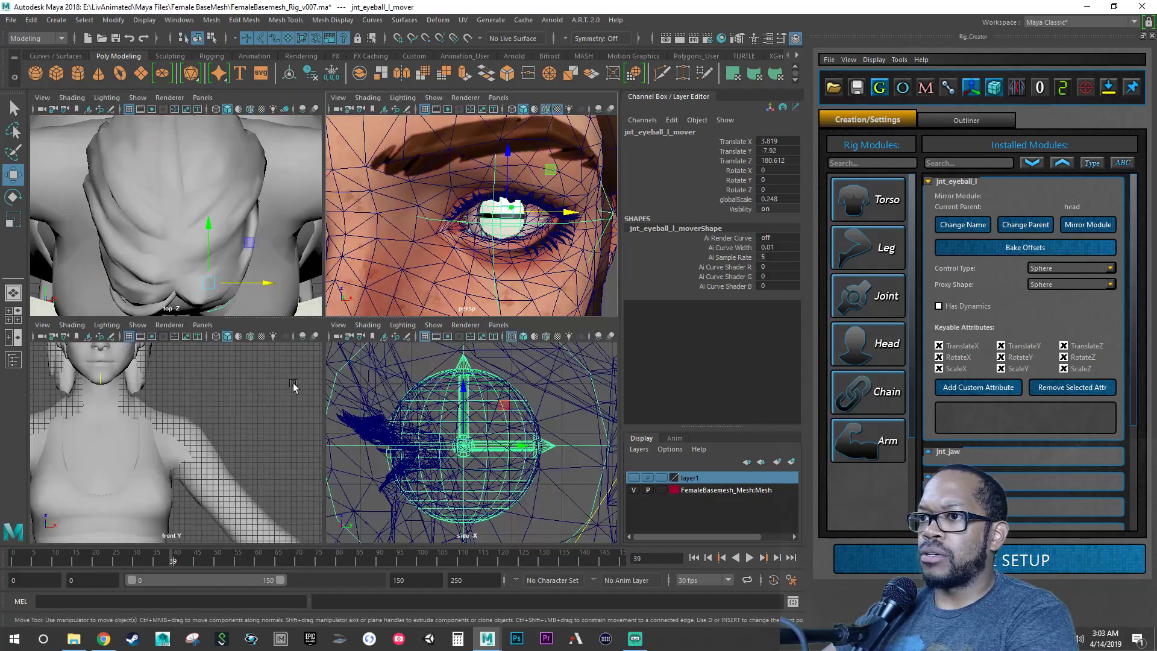
key(space)
alt+right_drag(197, 359, 413, 422)
alt+middle_drag(413, 421, 578, 634)
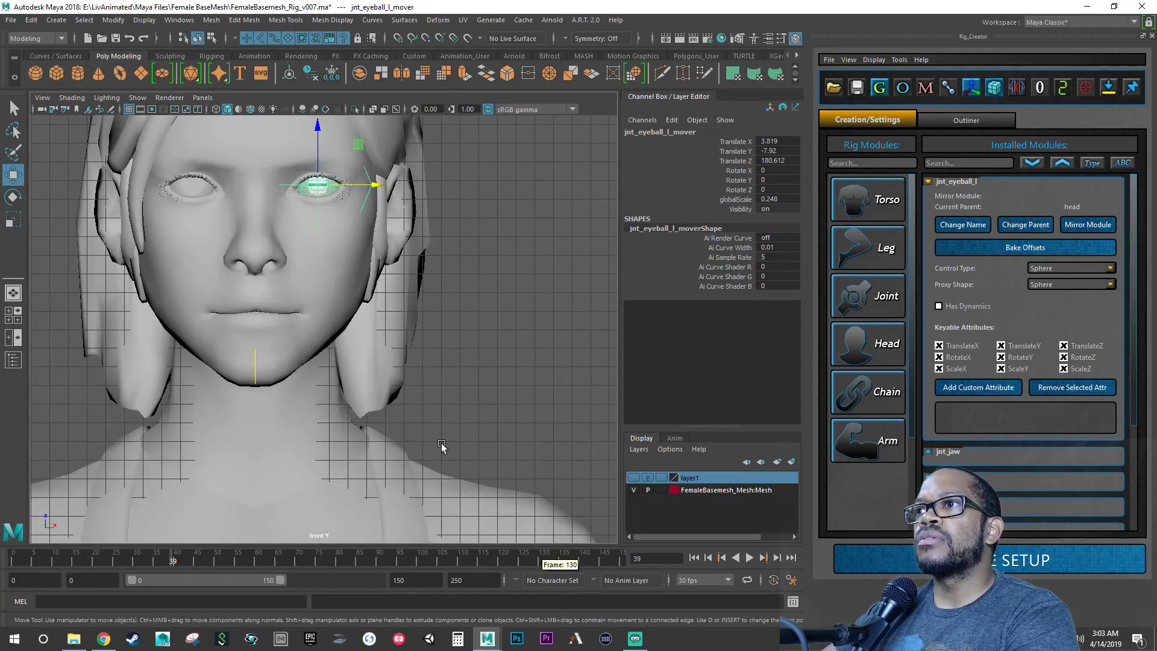
alt+middle_drag(339, 287, 353, 356)
alt+right_drag(354, 357, 427, 293)
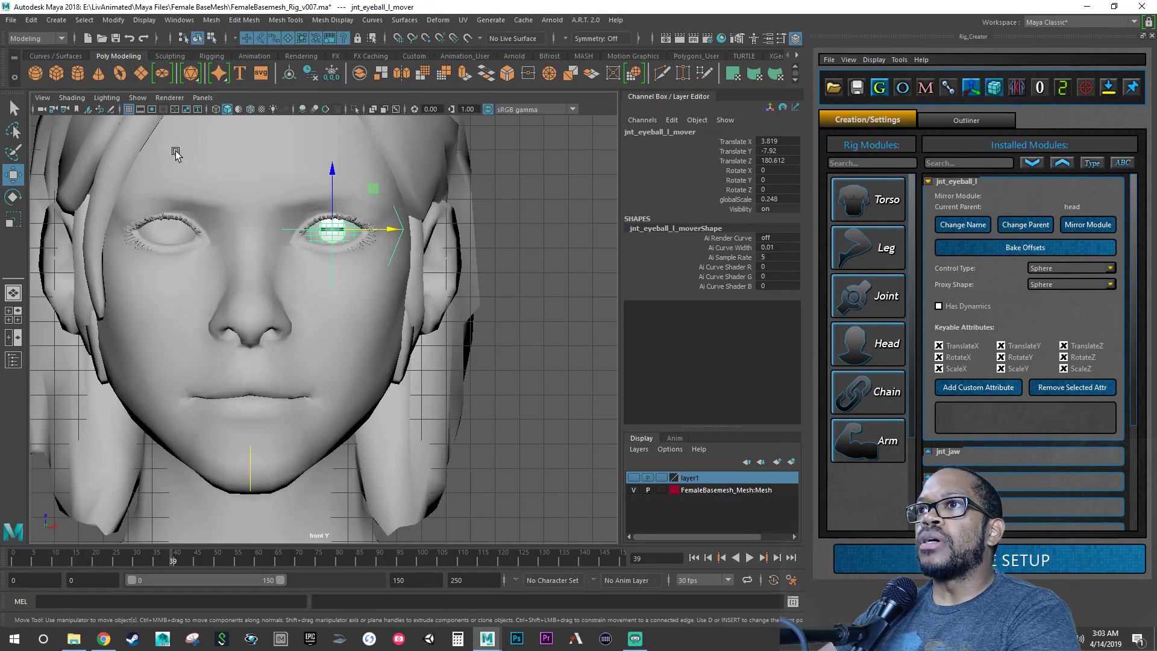
click(218, 110)
Step: Lower the left eyeball mover slightly in the front view to about 180.609 in Z, aligning its centre with the eyeball mesh
alt+right_drag(284, 220, 500, 235)
alt+middle_drag(322, 228, 310, 422)
mouse_move(224, 306)
alt+right_down()
mouse_move(343, 281)
mouse_move(445, 284)
alt+right_up()
alt+right_drag(347, 282, 218, 289)
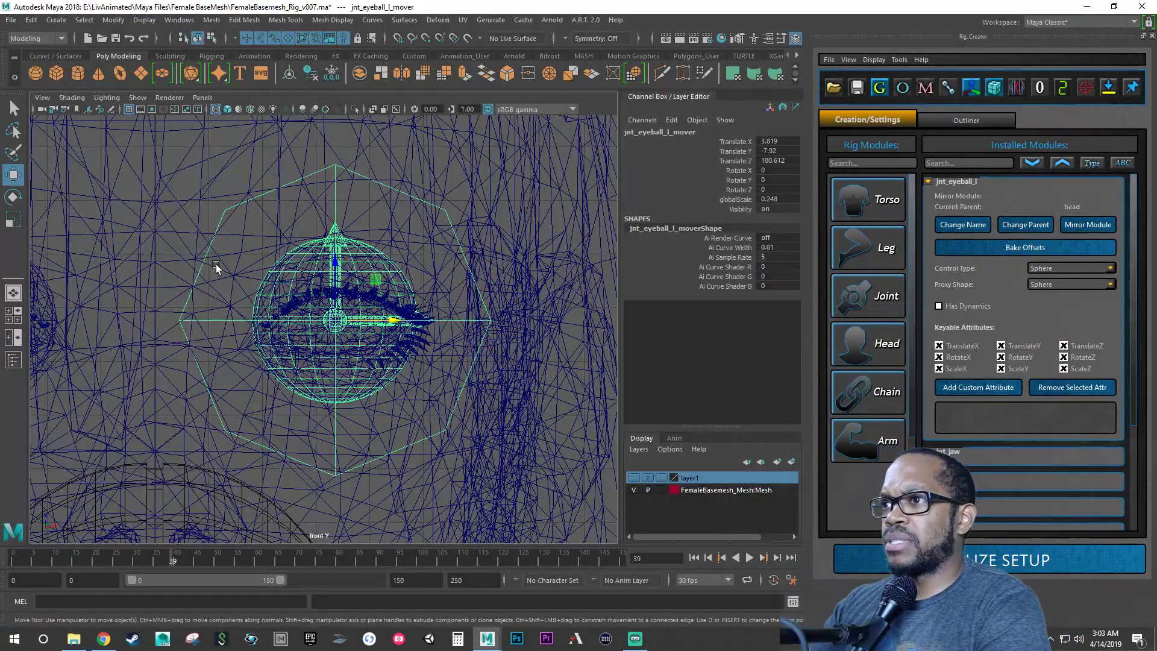
mouse_move(216, 264)
alt+right_down()
mouse_move(233, 279)
mouse_move(494, 307)
alt+right_up()
alt+right_drag(274, 274, 428, 293)
alt+right_drag(358, 286, 512, 306)
mouse_move(307, 289)
alt+right_down()
mouse_move(499, 313)
mouse_move(207, 328)
mouse_move(405, 339)
mouse_move(342, 307)
mouse_move(363, 309)
alt+right_up()
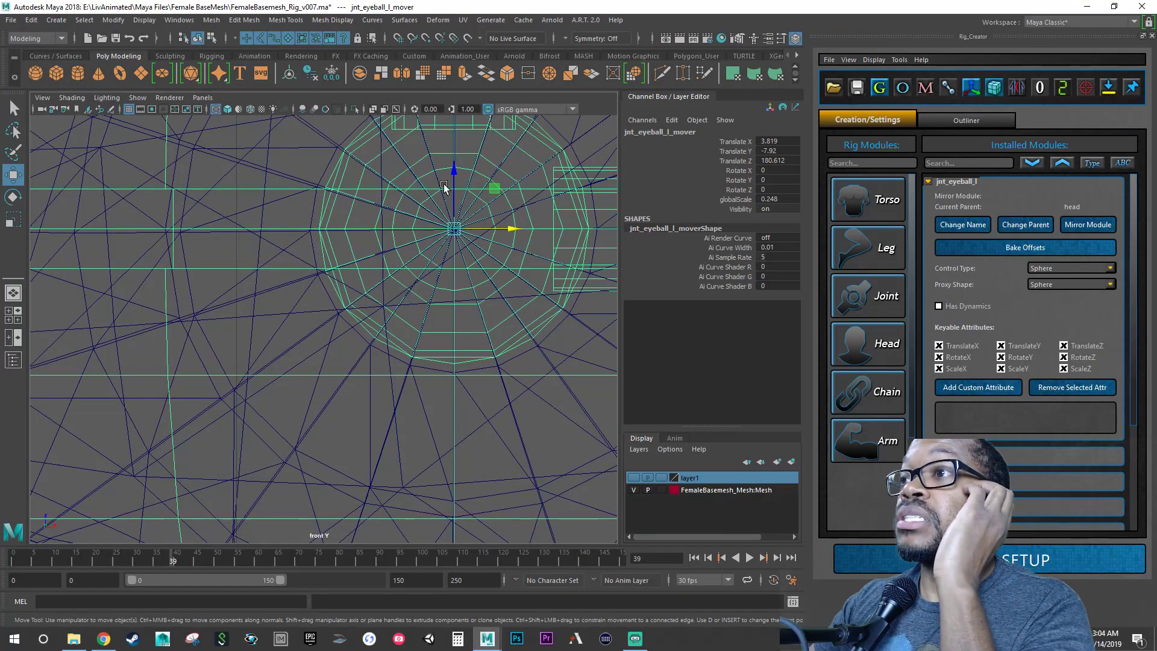
click(453, 171)
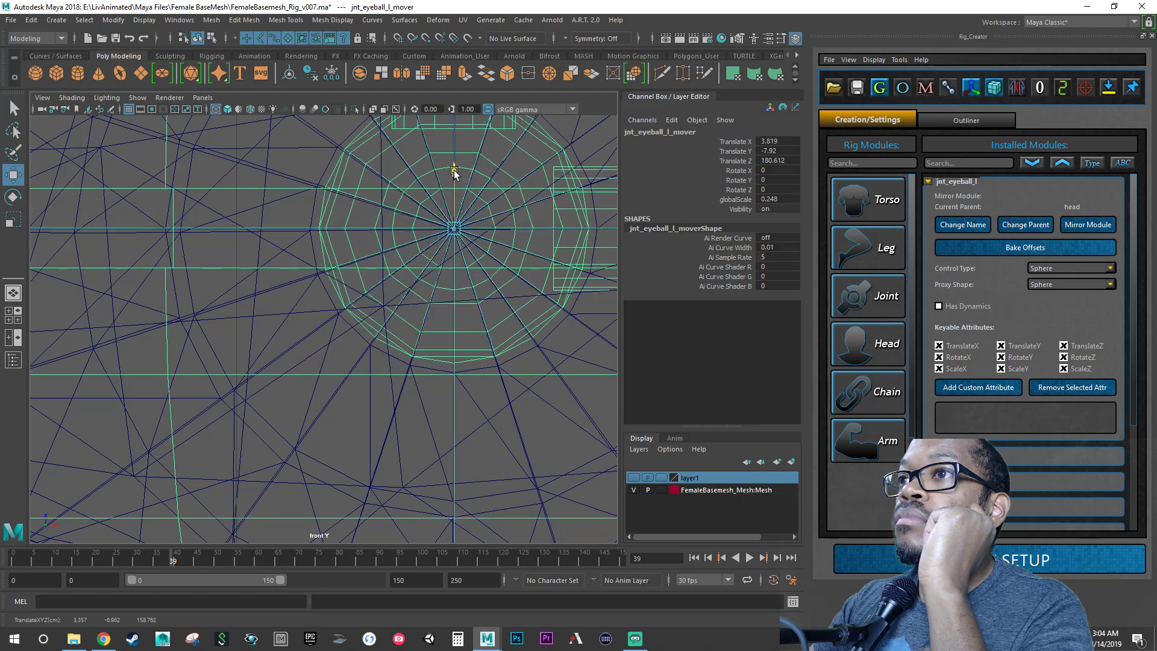
drag(454, 171, 453, 172)
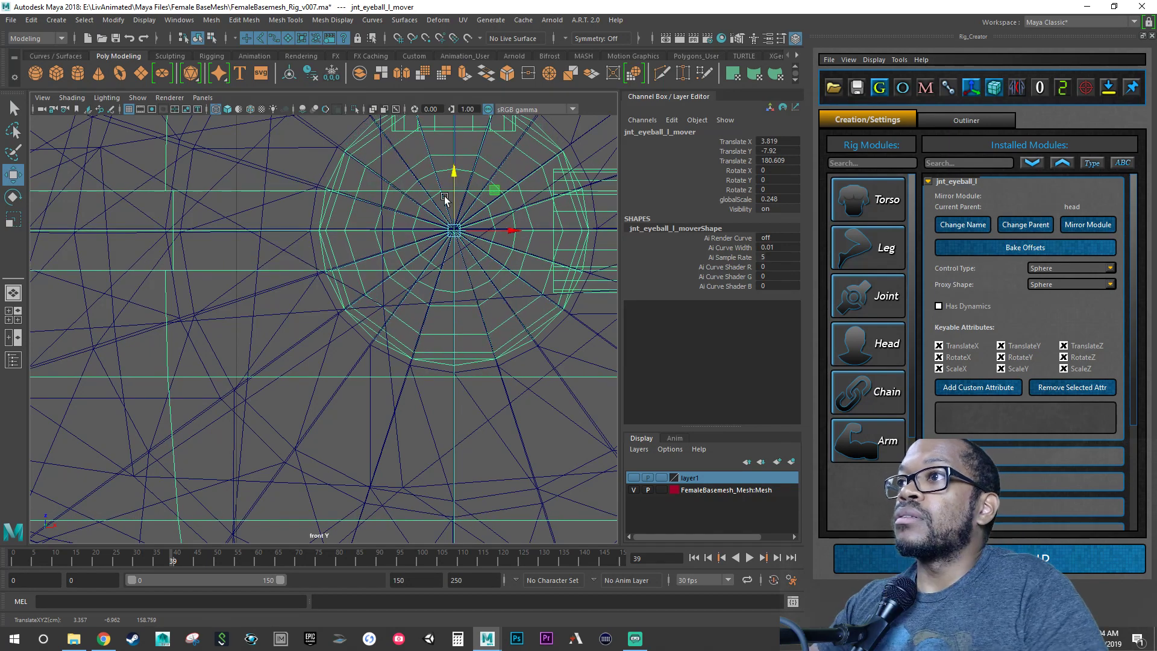
alt+right_drag(386, 237, 602, 255)
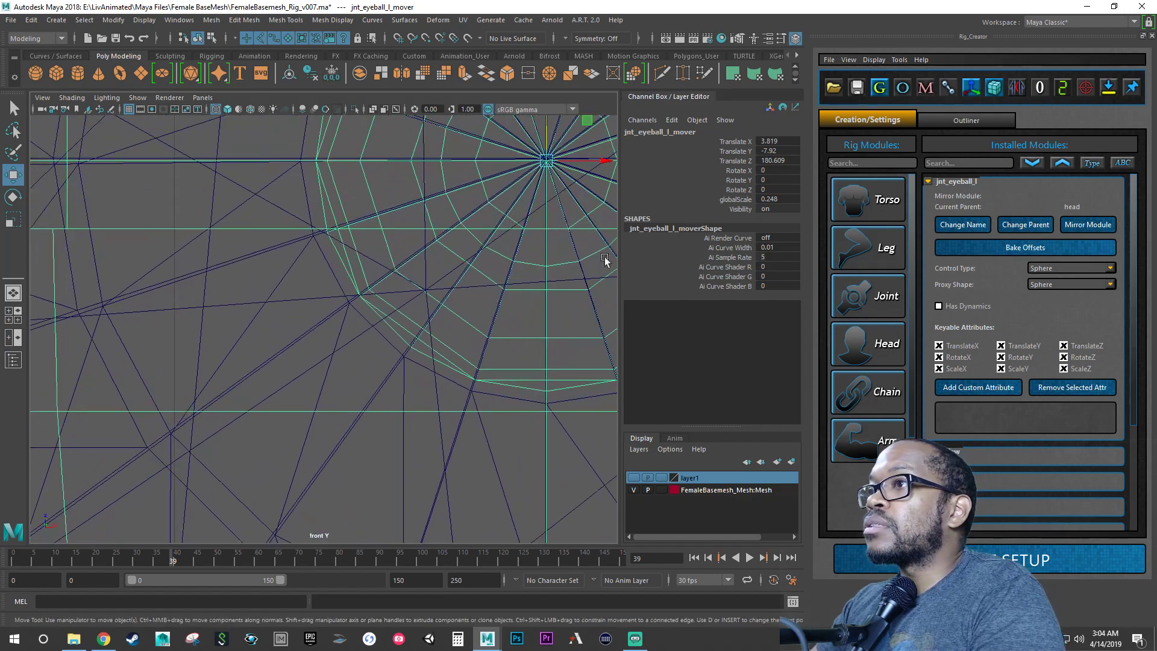
alt+middle_drag(482, 257, 302, 378)
alt+right_drag(236, 331, 491, 309)
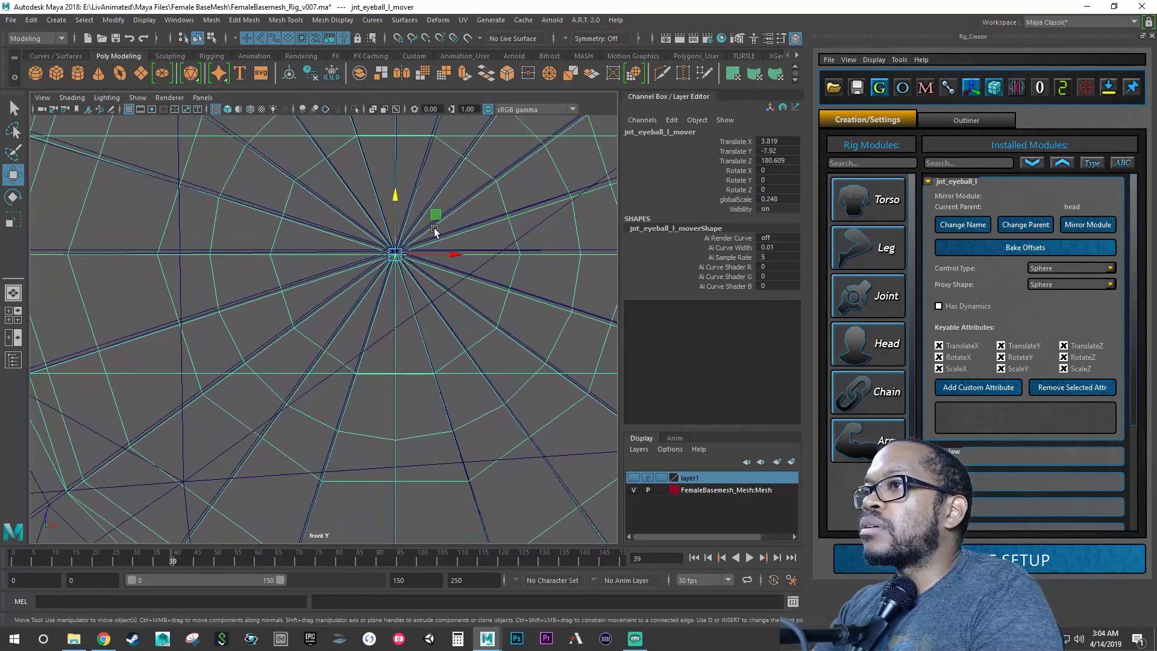
Step: Undo the last lowering of the left eyeball mover while keeping its sideways placement in the eye
alt+right_drag(379, 244, 411, 255)
key(ctrl+z)
key(ctrl+z)
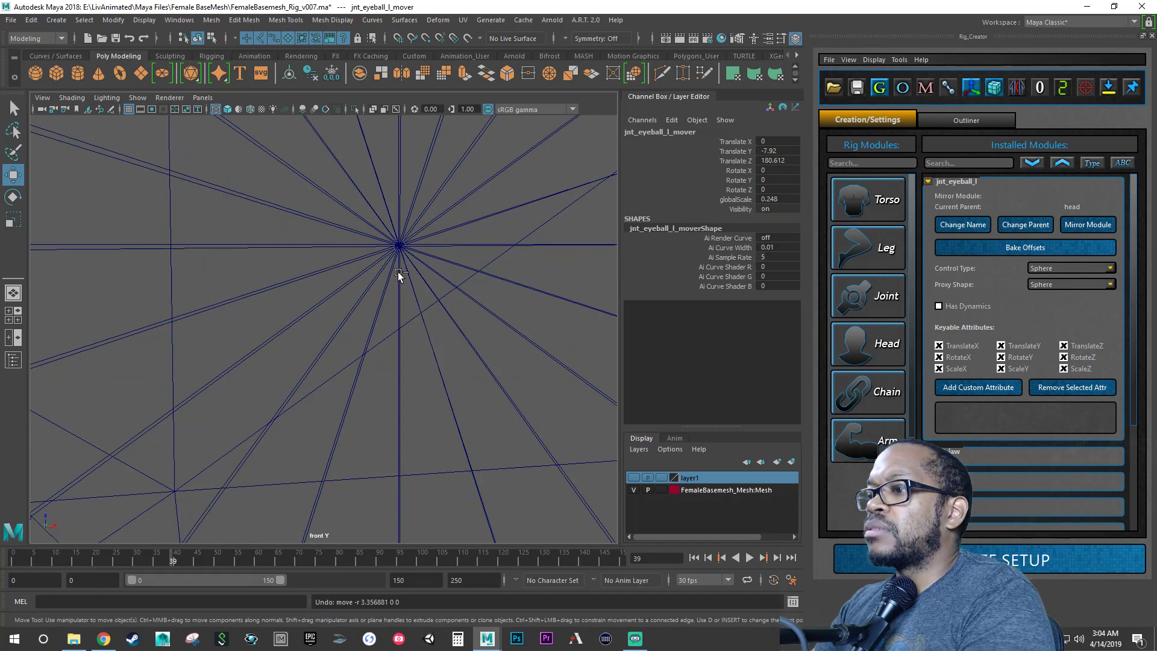
key(shift+z)
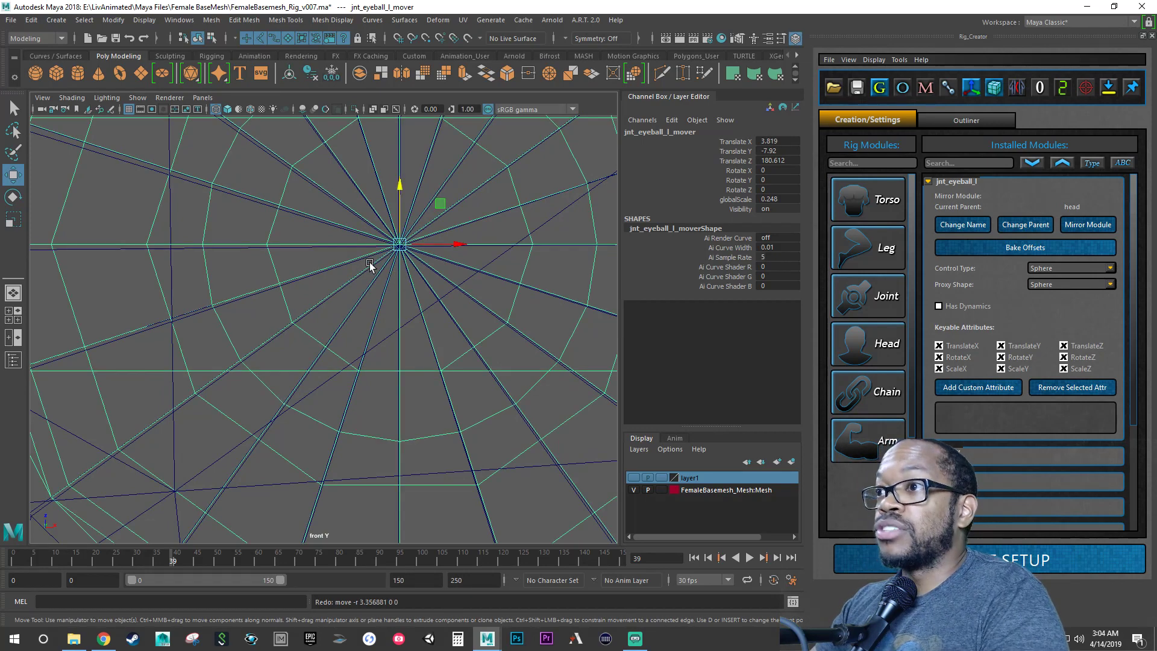
click(394, 192)
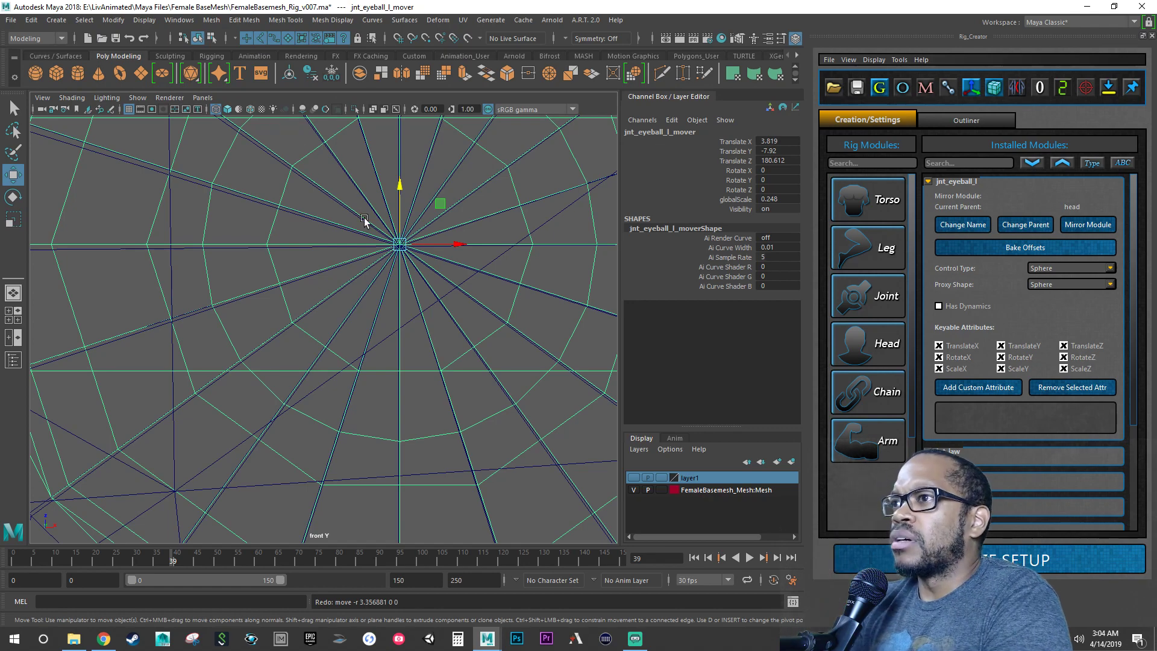
Step: Nudge the left eyeball mover down by a tiny amount in the front view, towards the centre of the eye mesh
scroll(378, 252, up, 1)
alt+right_drag(378, 251, 568, 280)
alt+middle_drag(485, 266, 403, 378)
alt+right_drag(380, 345, 574, 331)
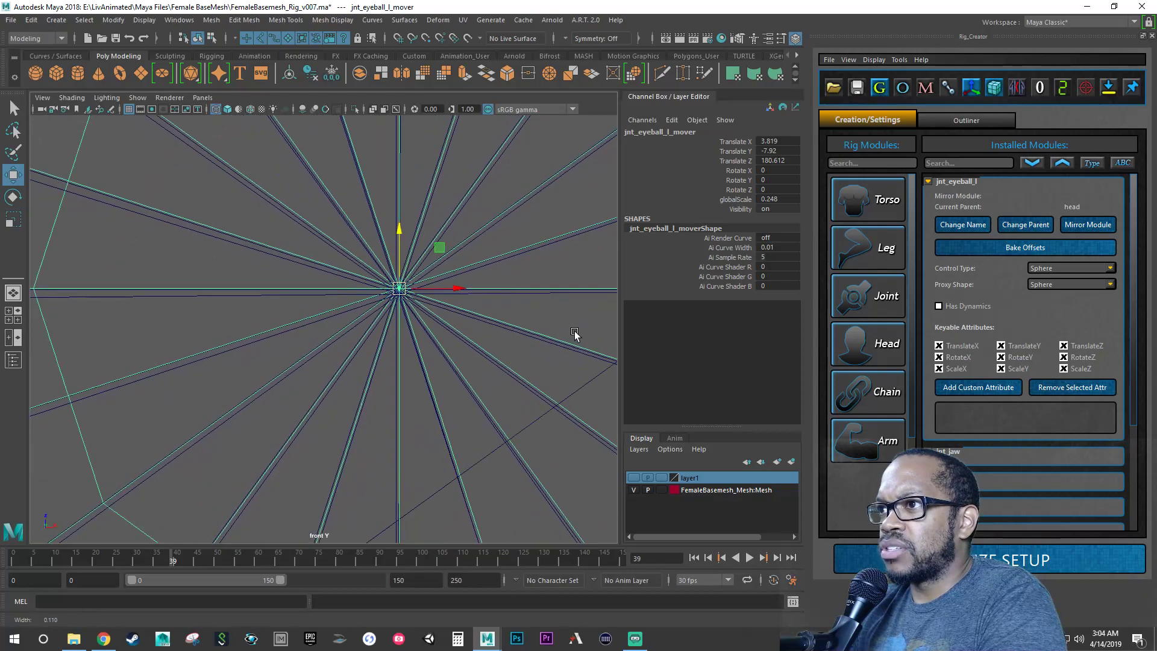
alt+middle_drag(484, 319, 424, 394)
alt+right_drag(304, 363, 538, 364)
alt+middle_drag(465, 369, 408, 325)
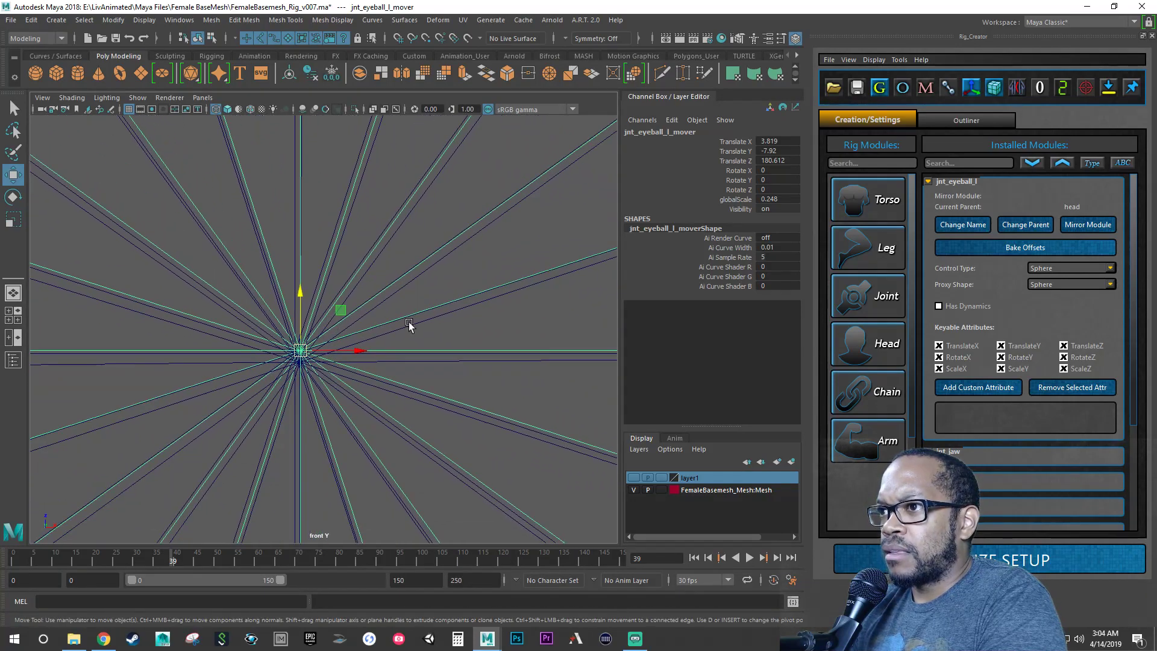
alt+right_drag(368, 329, 575, 334)
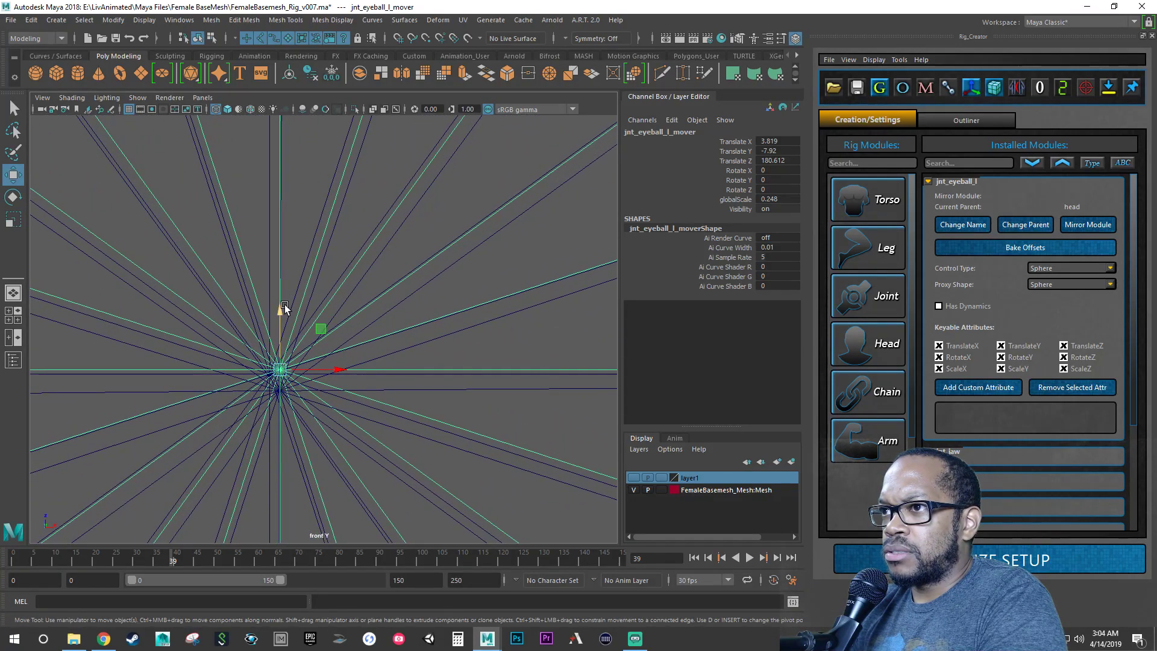
mouse_move(280, 312)
mouse_down()
mouse_move(282, 335)
mouse_move(284, 305)
mouse_move(284, 320)
mouse_up()
key(ctrl+z)
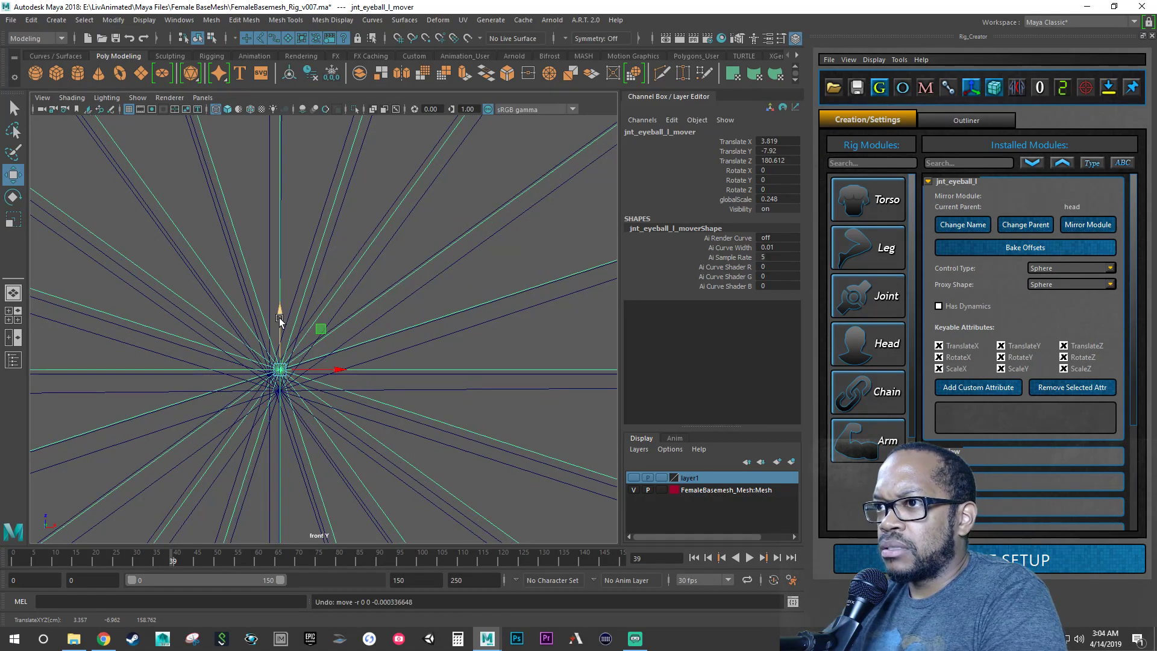
drag(278, 309, 279, 312)
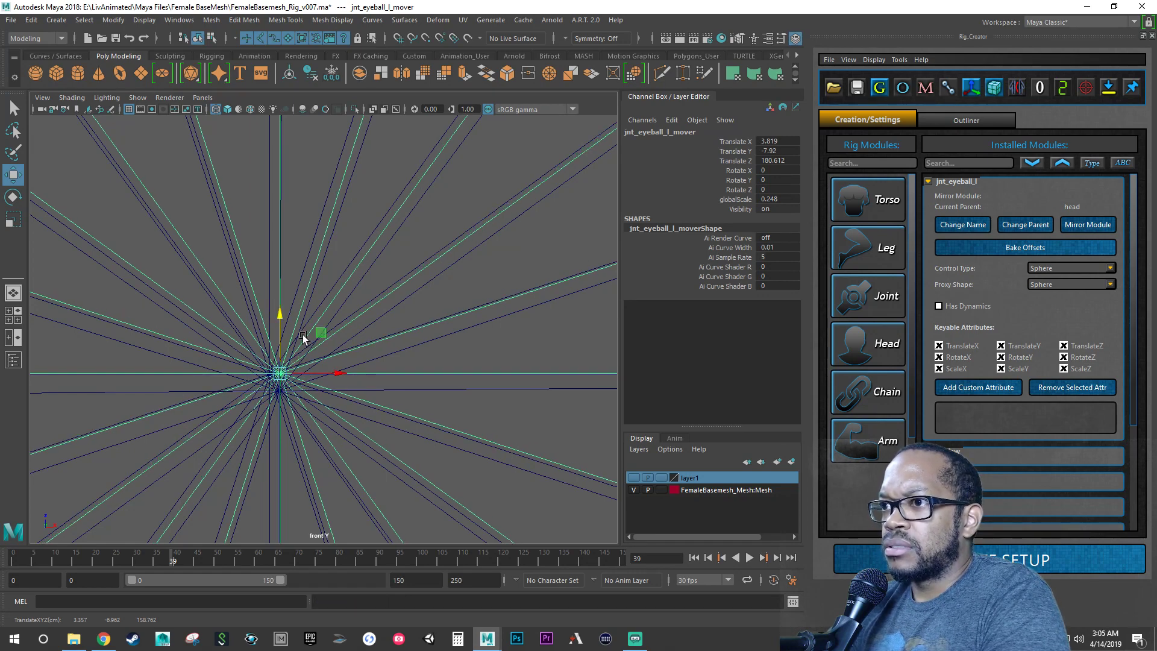
Step: Examine how the left eyeball mover fits the eye mesh in the front, perspective and side views
key(f)
alt+right_drag(284, 342, 268, 338)
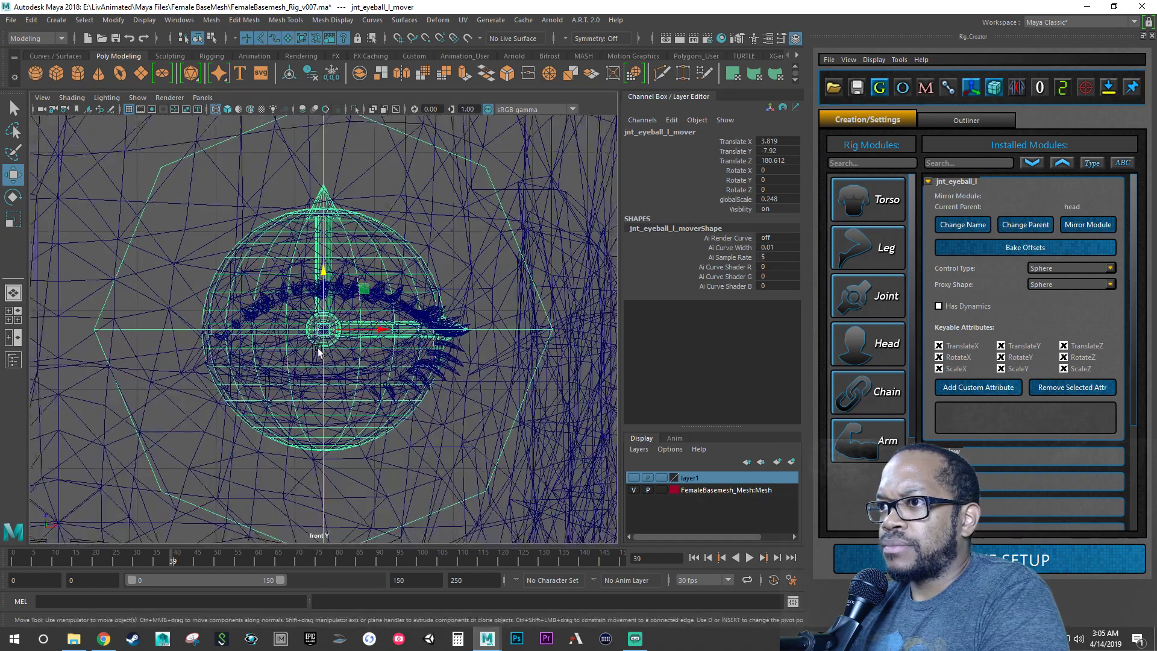
alt+right_drag(361, 344, 350, 345)
key(space)
key(space)
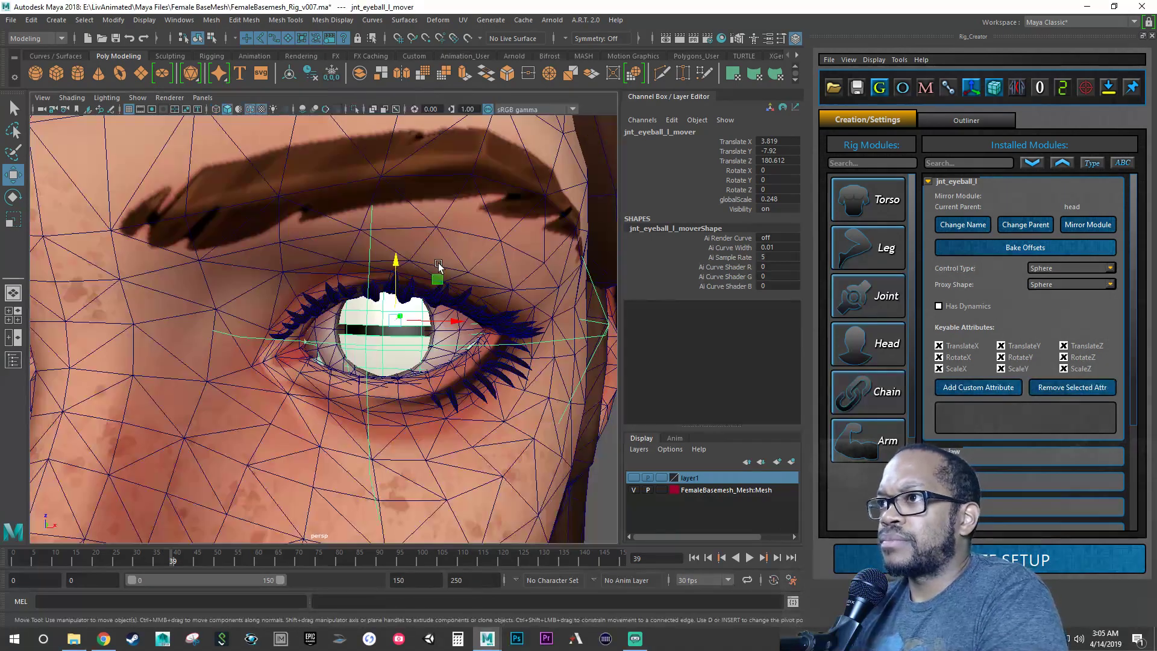
alt+drag(437, 260, 436, 260)
key(space)
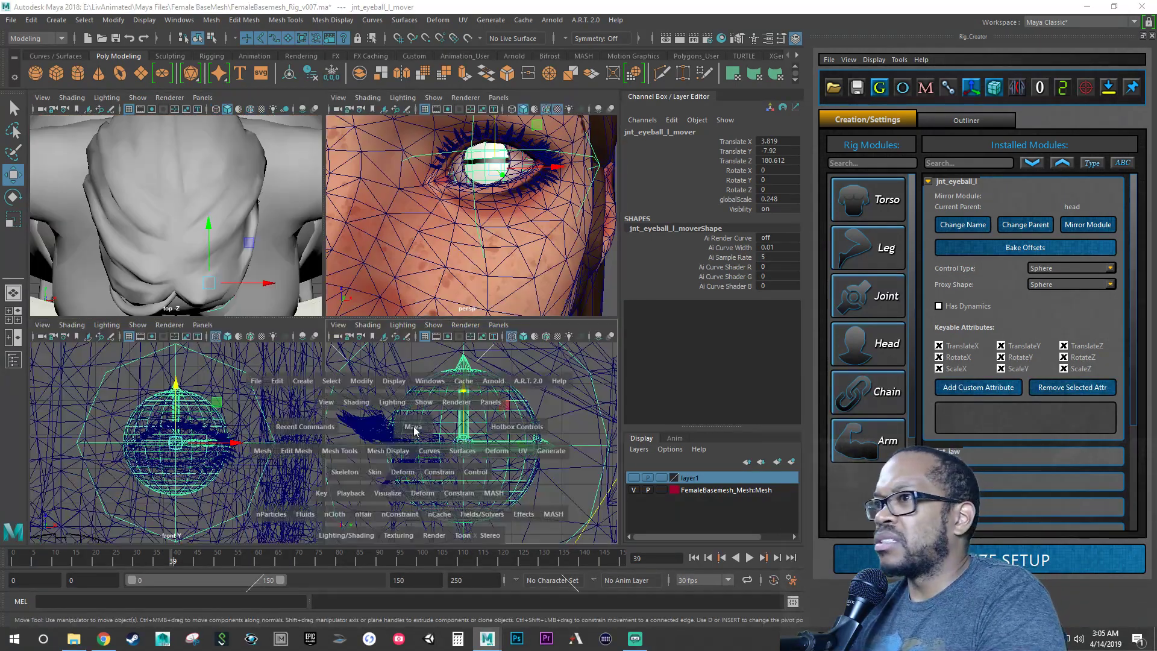
key(space)
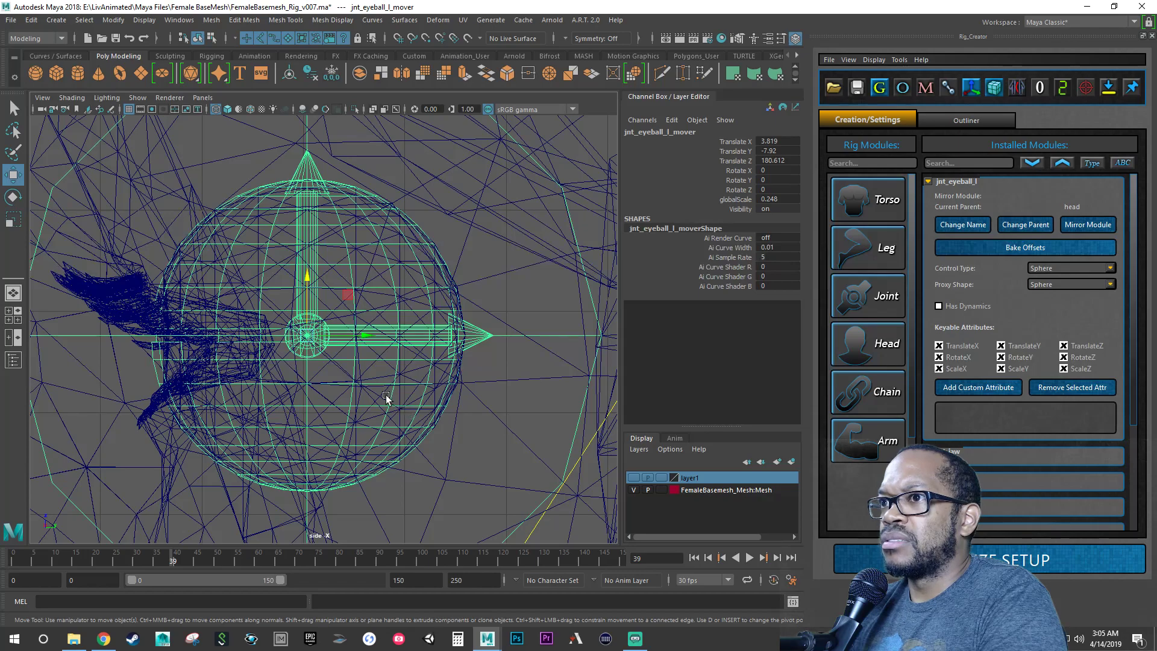
alt+right_drag(379, 392, 254, 357)
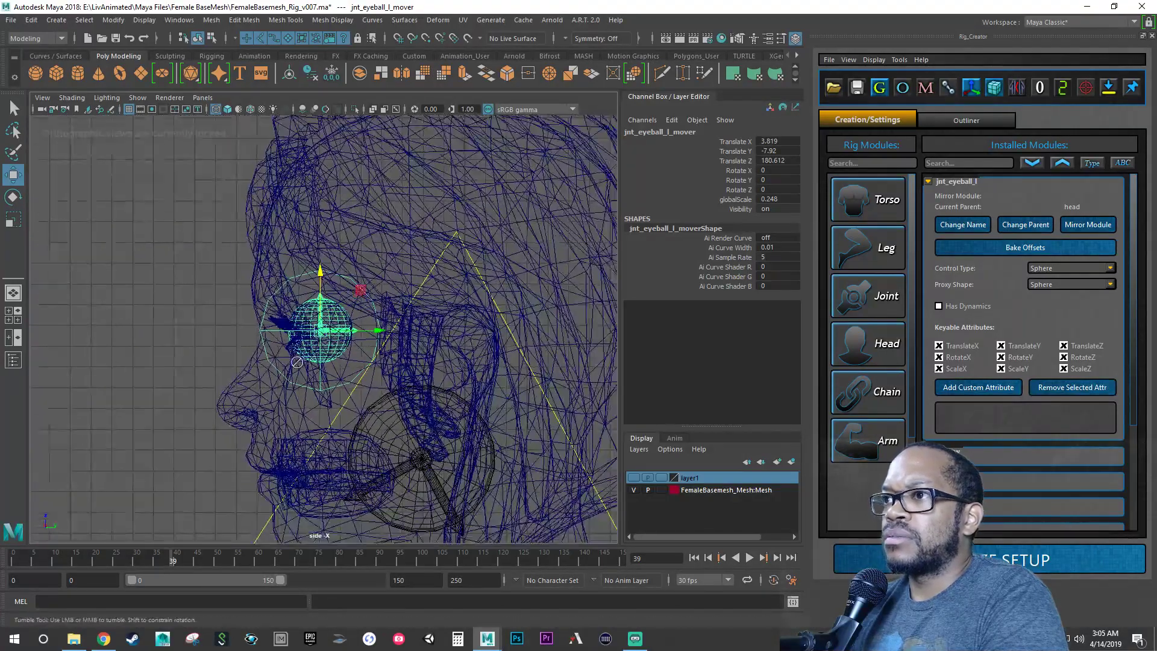
key(space)
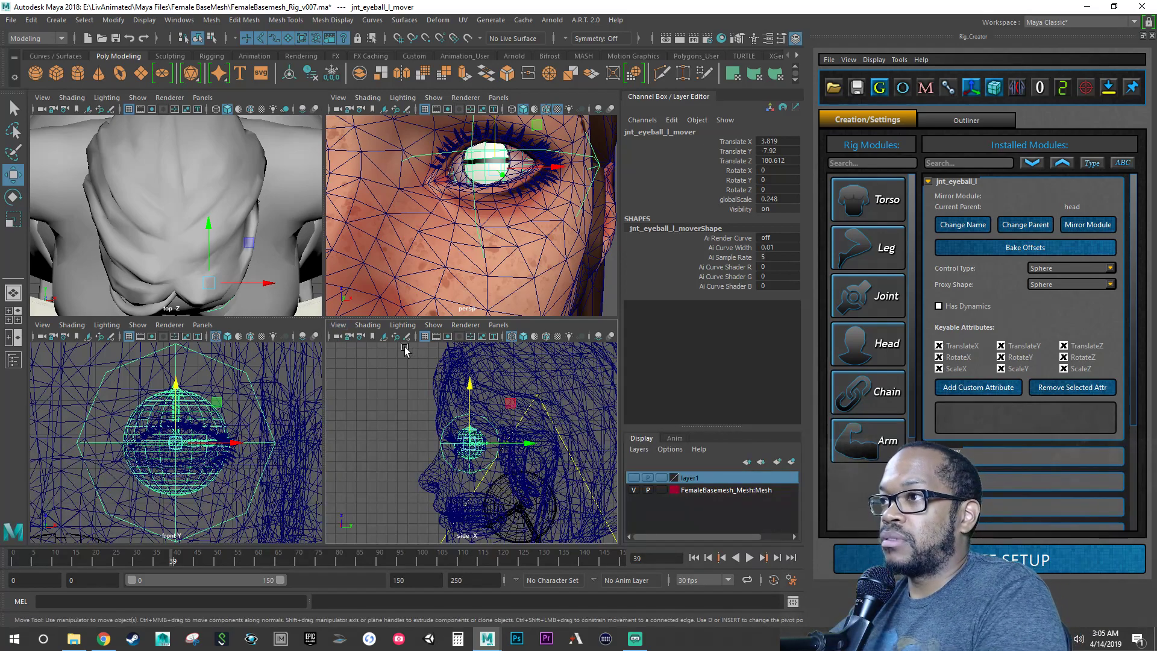
Step: Show the whole head from the front in the perspective view and save the scene
key(space)
alt+right_drag(478, 344, 295, 330)
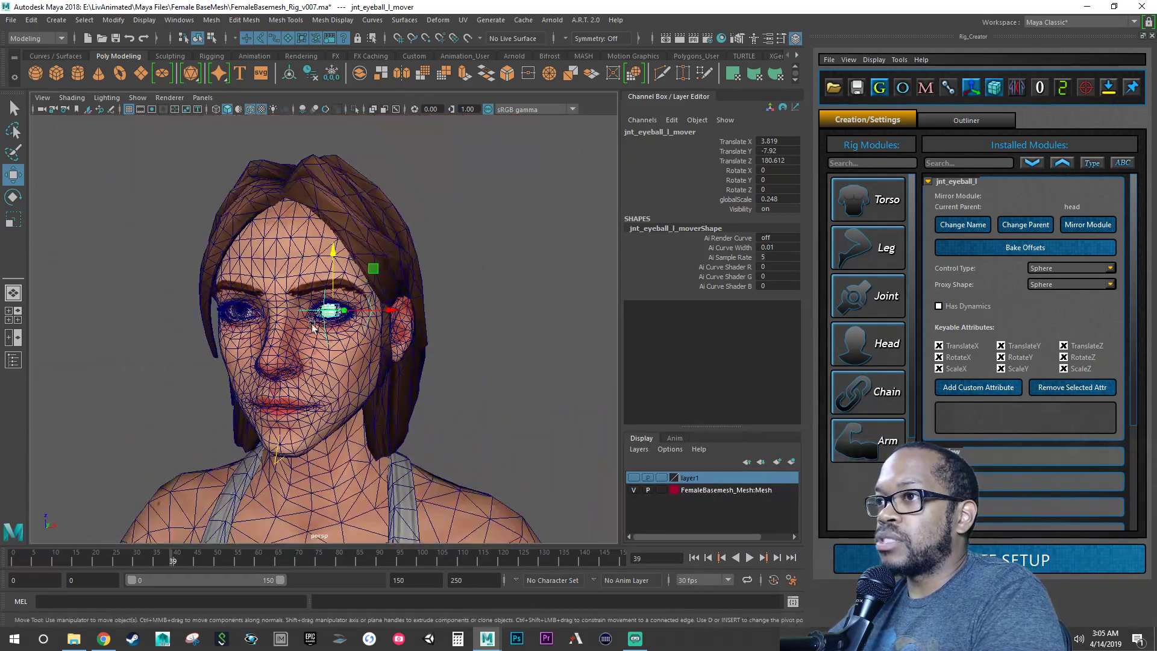
alt+drag(295, 330, 335, 337)
key(ctrl+s)
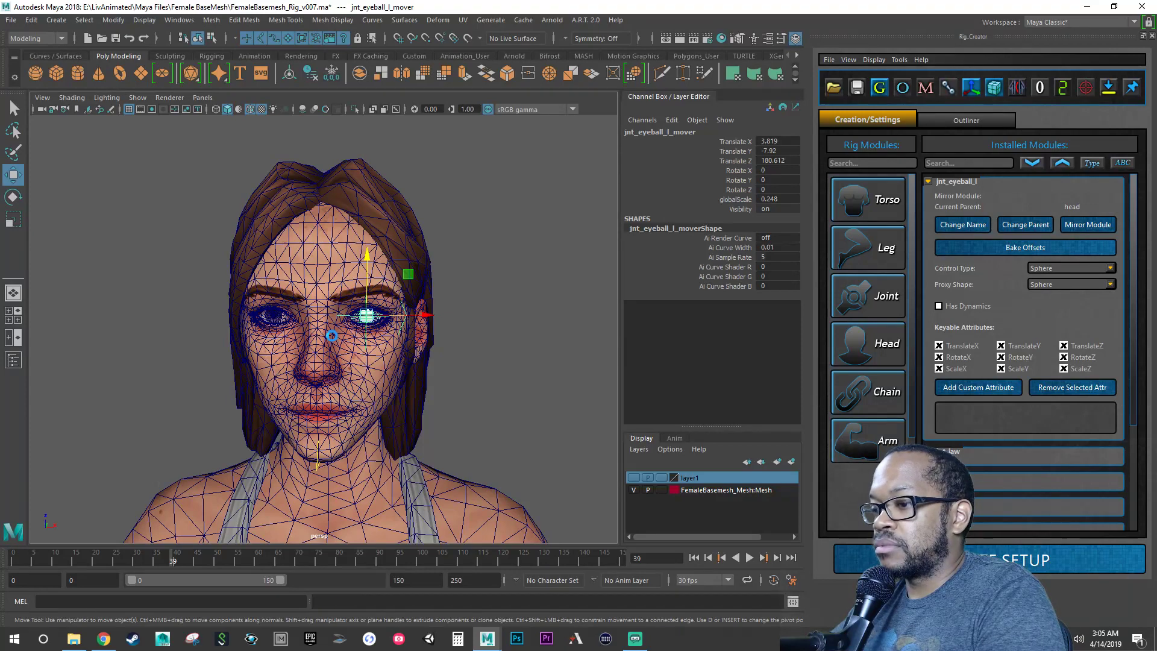
key(w)
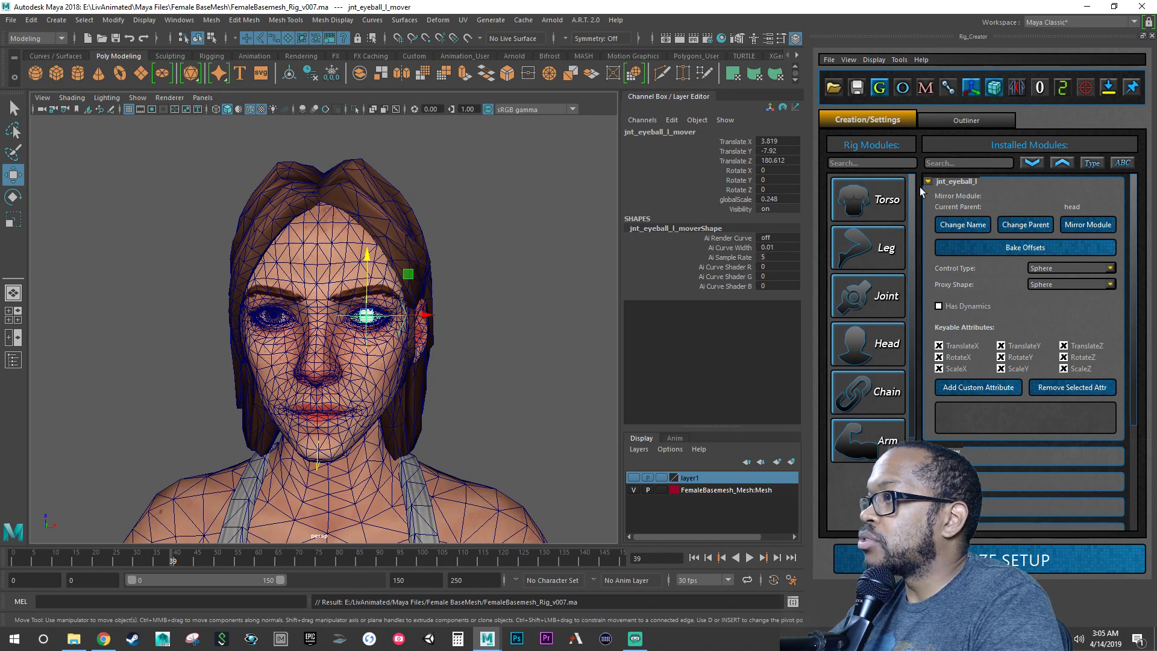
Step: Add a Joint module with the suffix eyeball_r, parented to the head bone
click(869, 305)
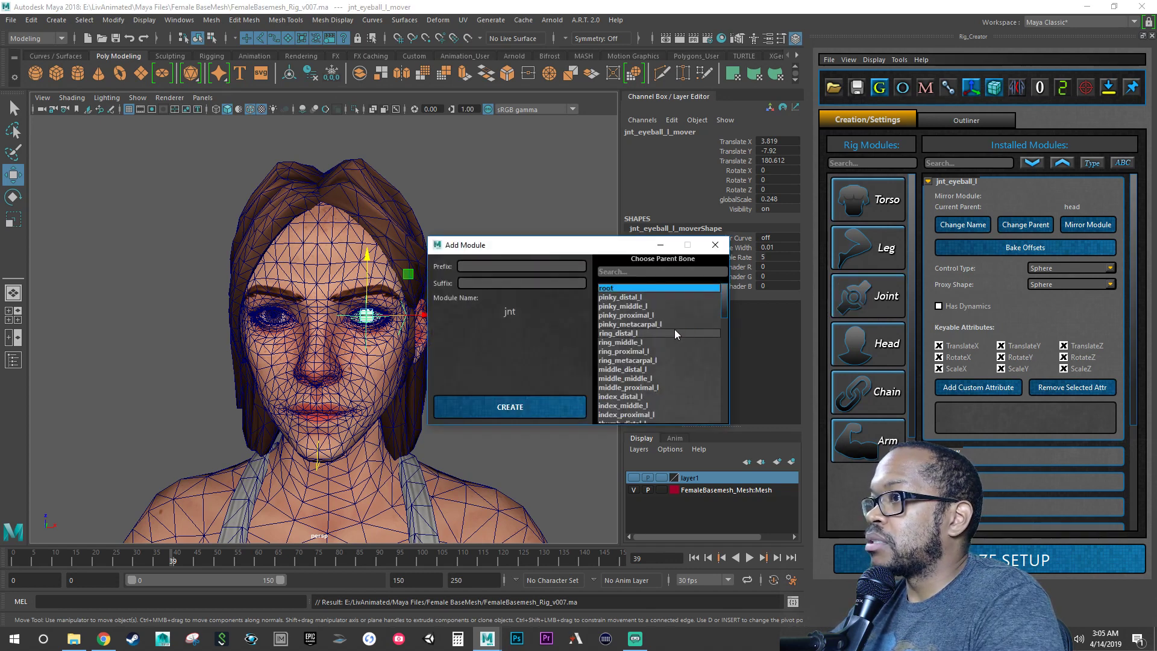
scroll(673, 329, down, 10)
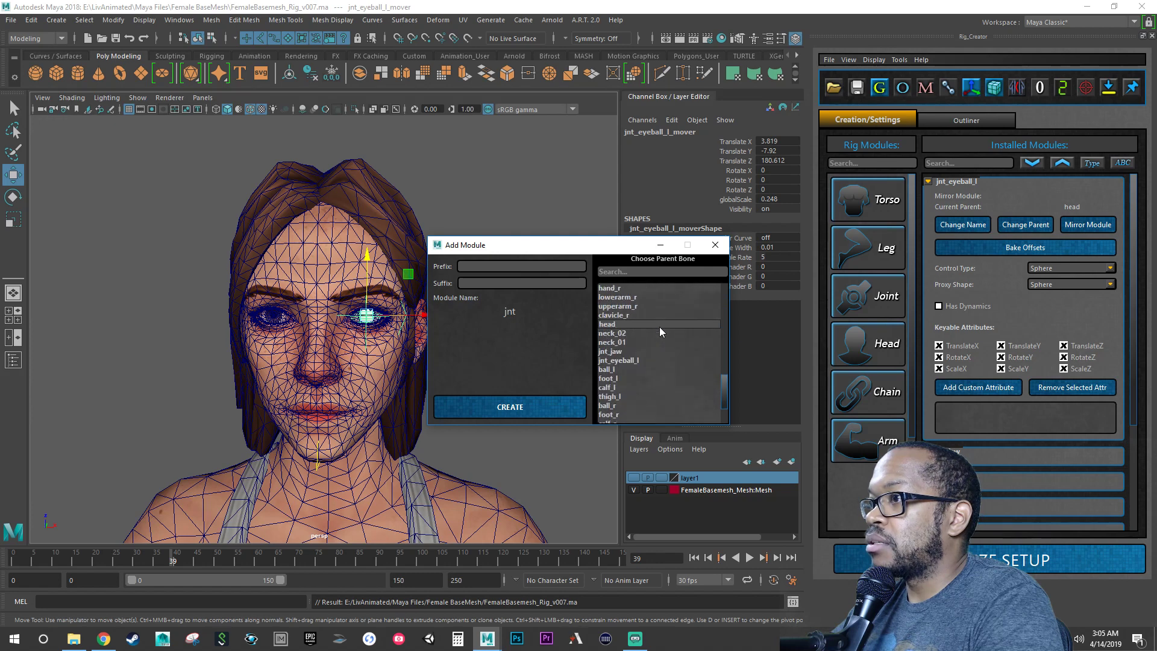
scroll(657, 329, down, 2)
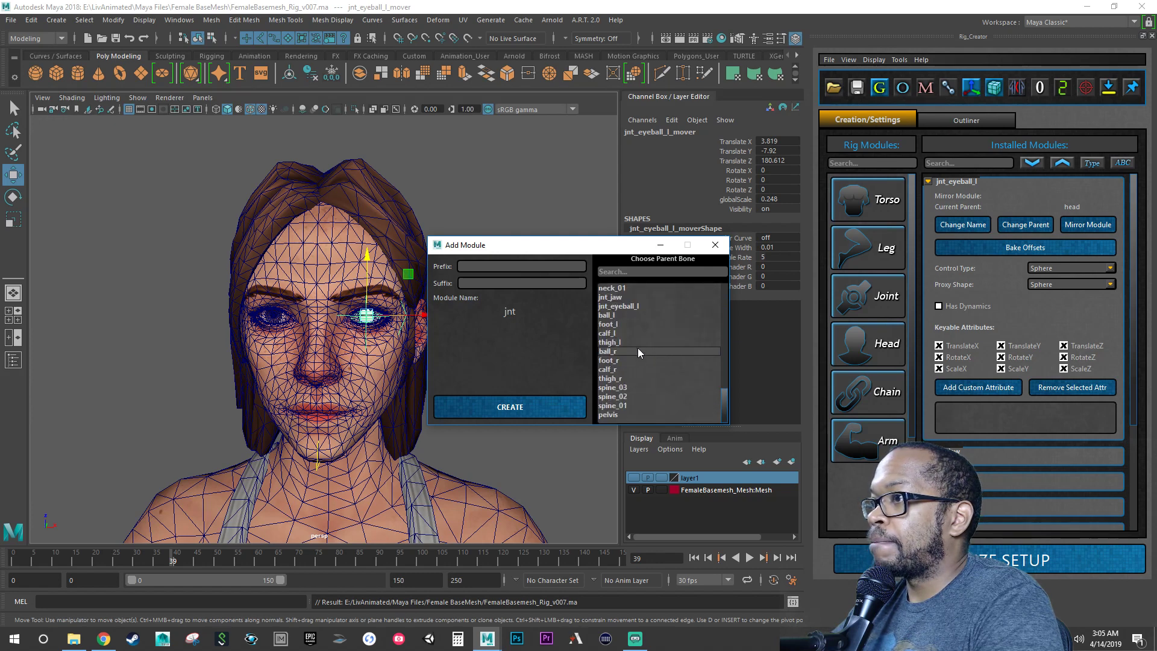
scroll(634, 342, up, 2)
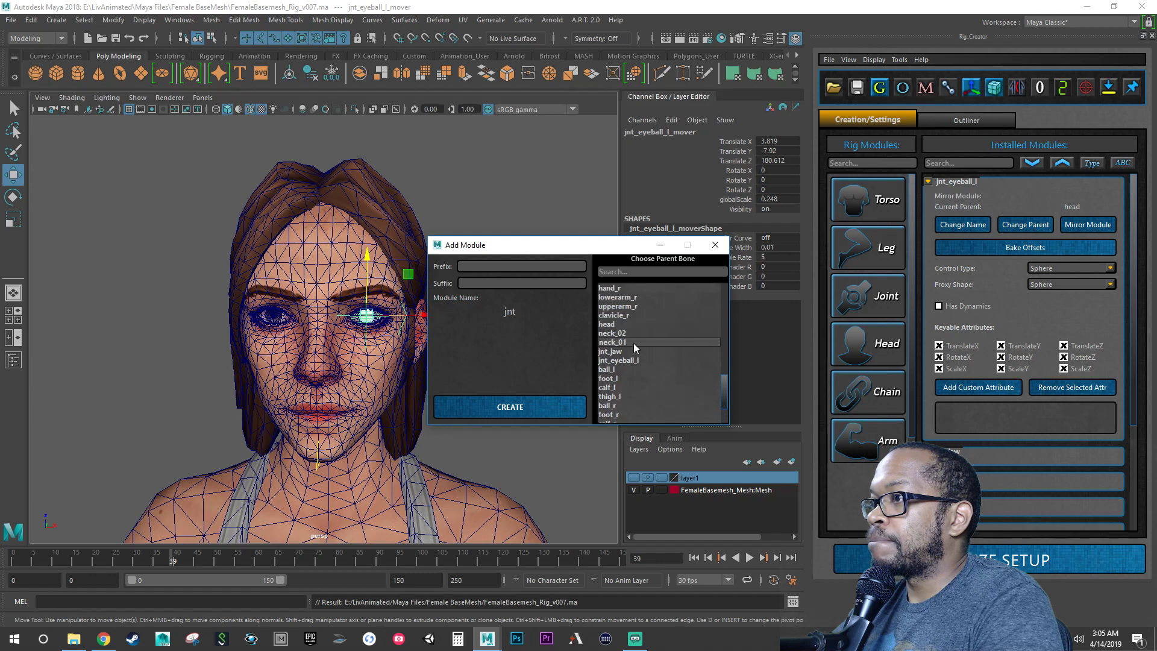
click(606, 324)
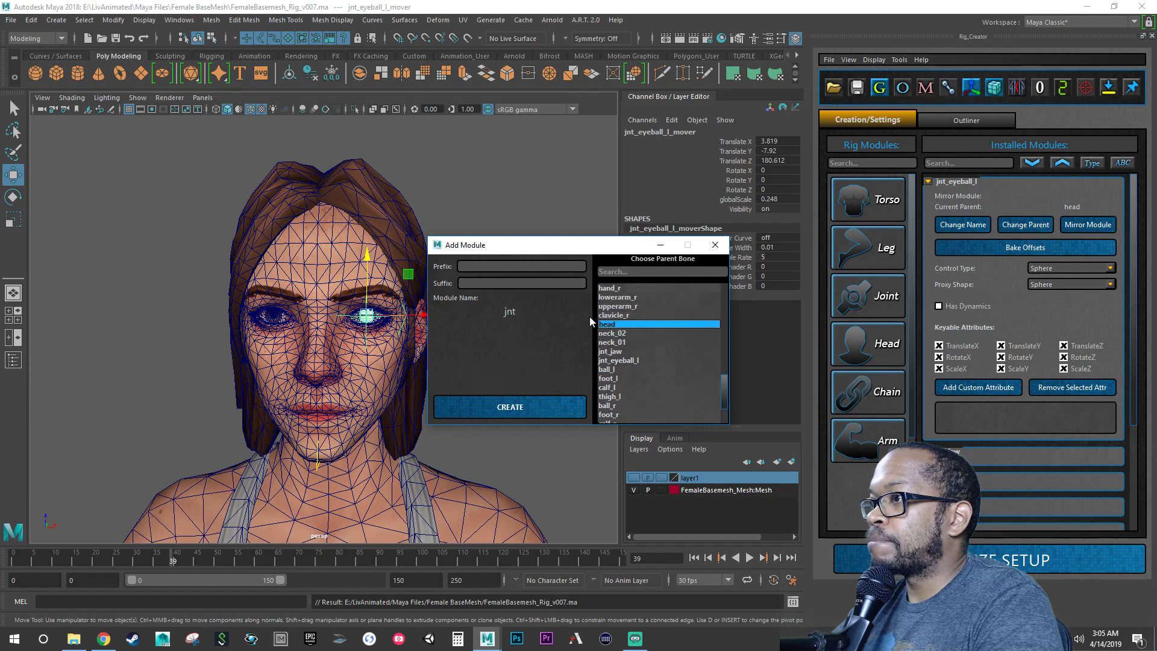
click(520, 283)
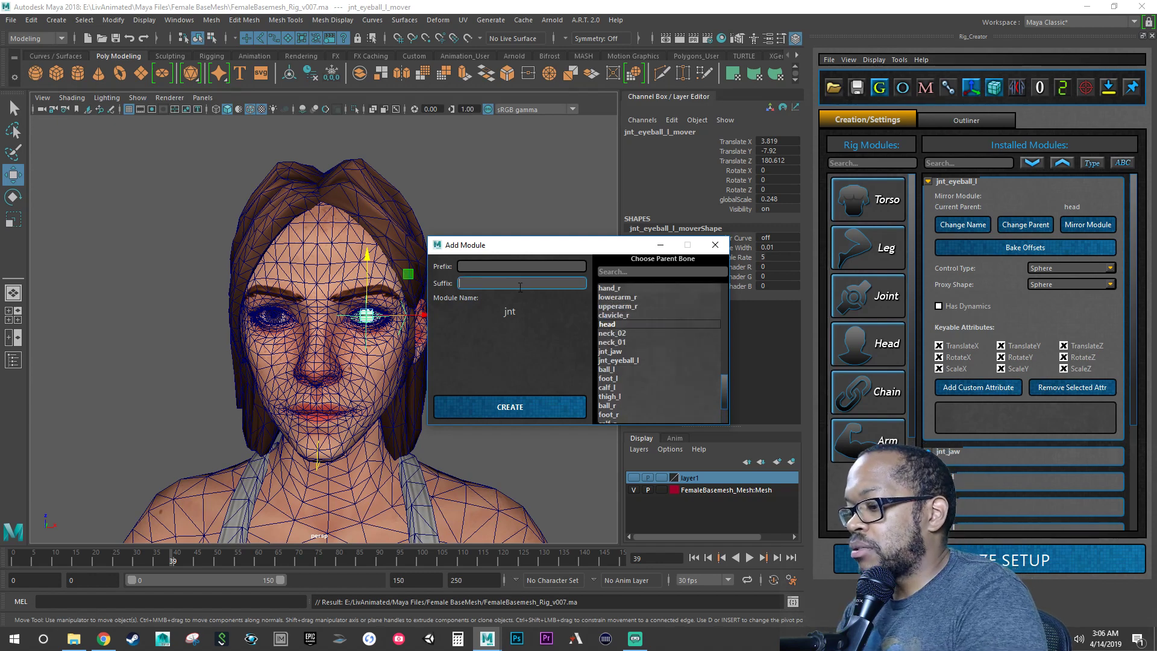
text(eyeball_r)
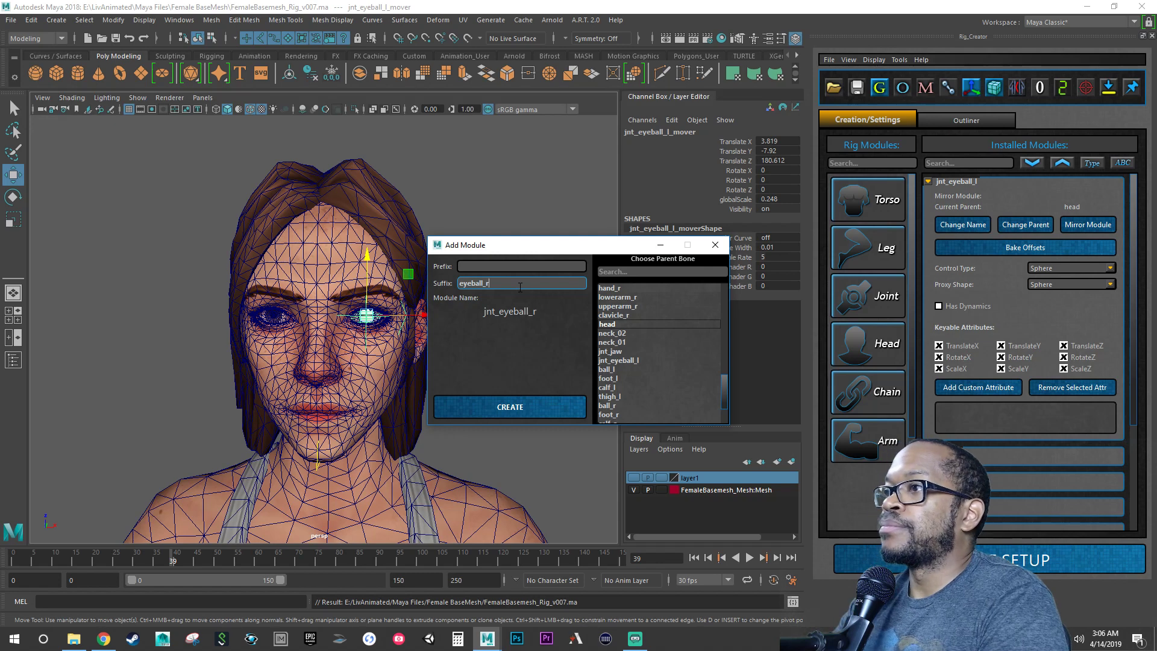
click(555, 405)
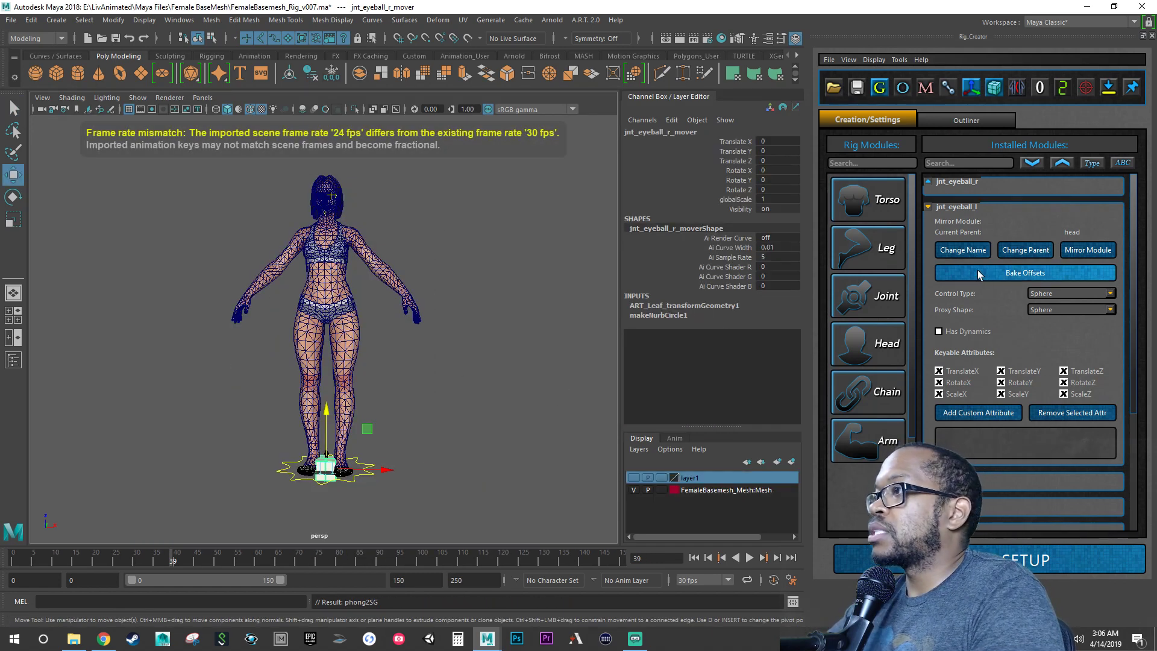
Step: Set both the control type and the proxy shape of the jnt_eyeball_r module to Sphere
click(928, 181)
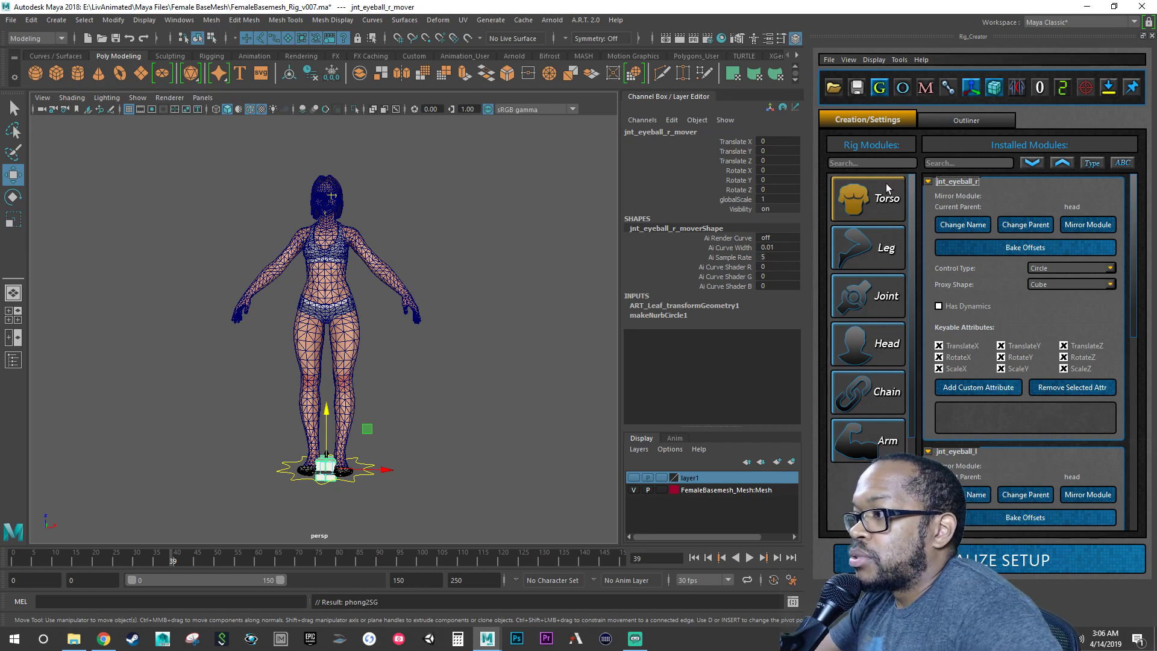
click(1043, 271)
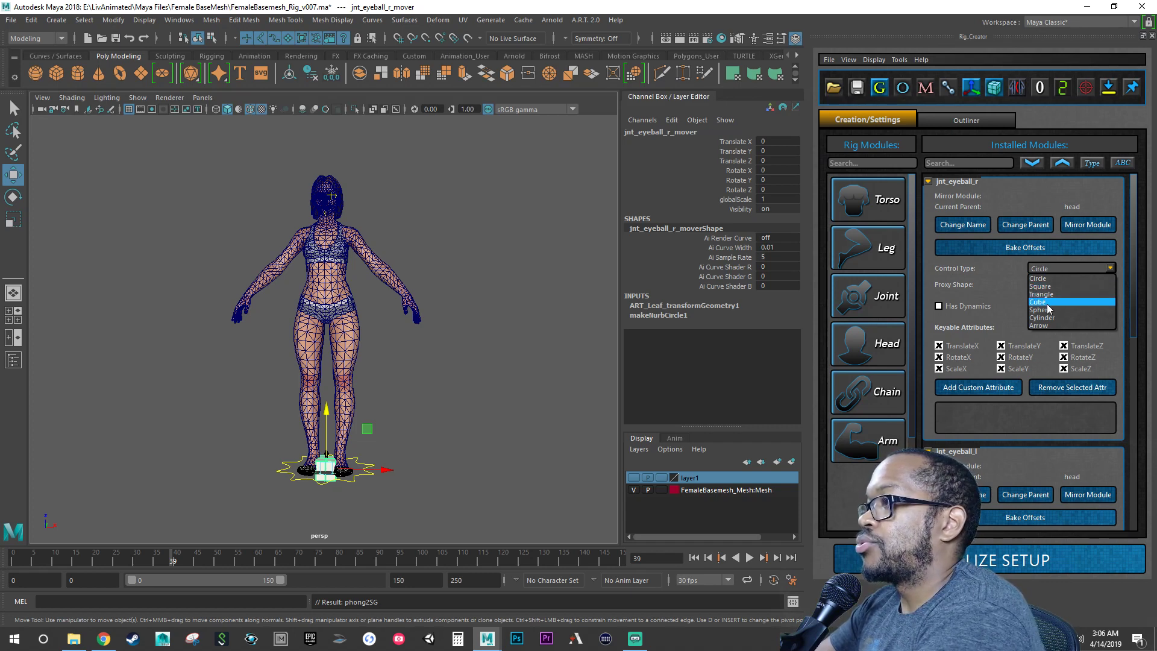
click(1049, 309)
click(1049, 285)
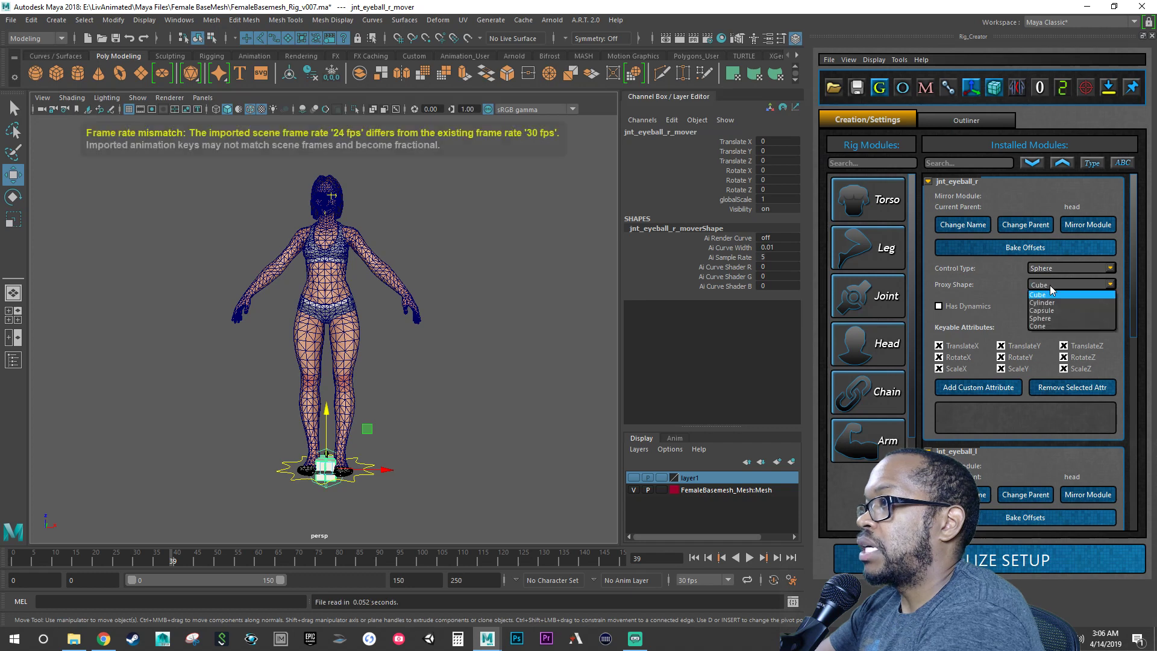
click(1054, 318)
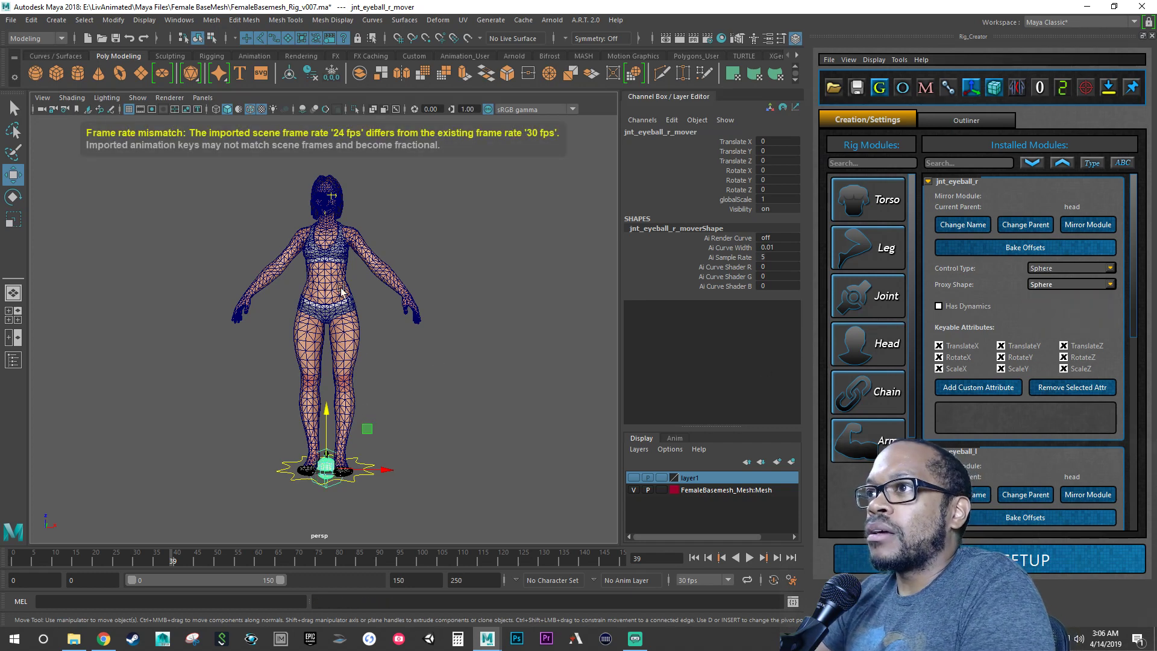
Step: Select the left eyeball mover on the face in the perspective view, with the Rotate tool active
alt+right_drag(341, 290, 516, 227)
alt+middle_drag(516, 227, 499, 523)
alt+right_drag(499, 523, 589, 401)
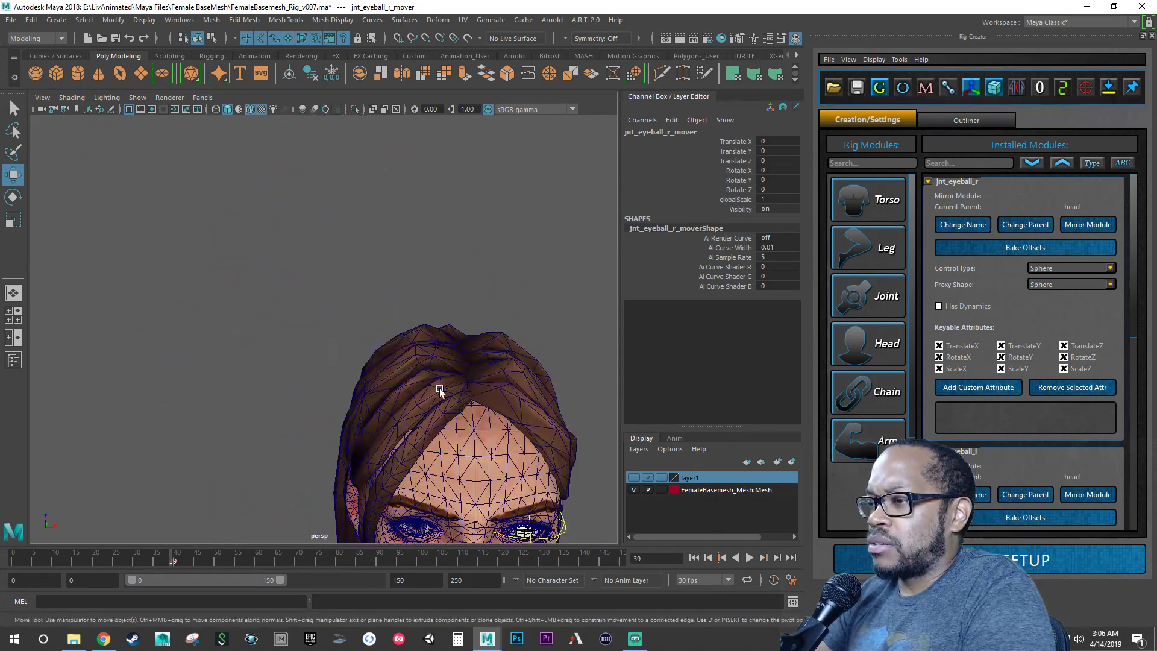
alt+drag(440, 391, 413, 343)
alt+right_drag(413, 343, 494, 381)
alt+right_drag(491, 435, 444, 421)
alt+middle_drag(444, 421, 433, 402)
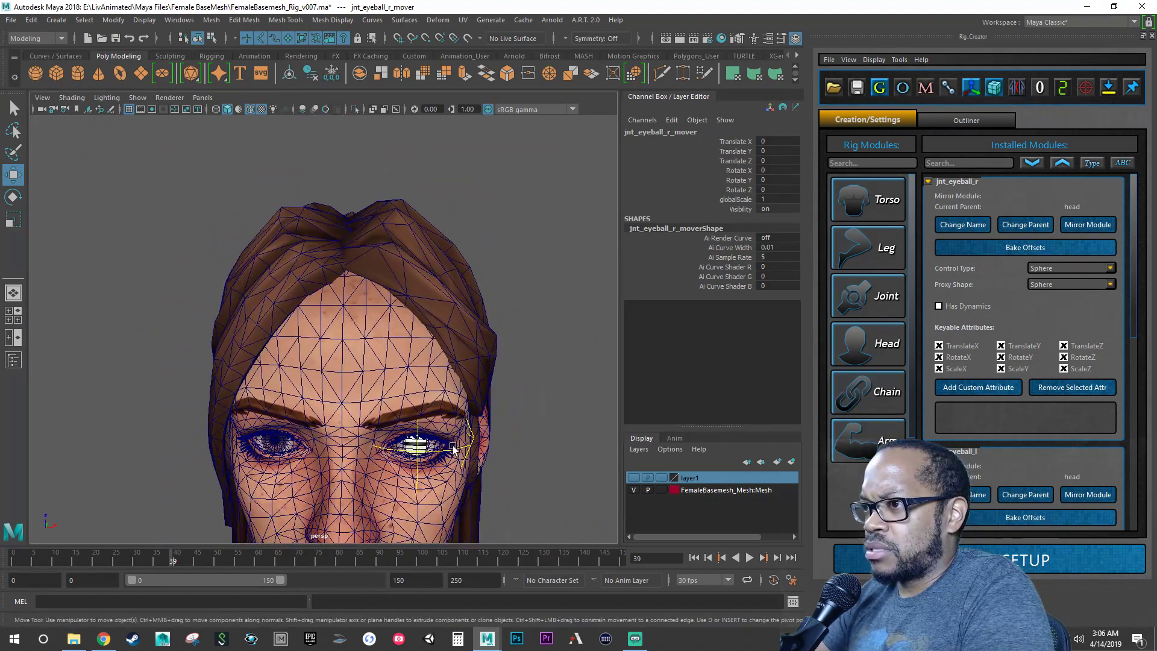
click(453, 449)
key(e)
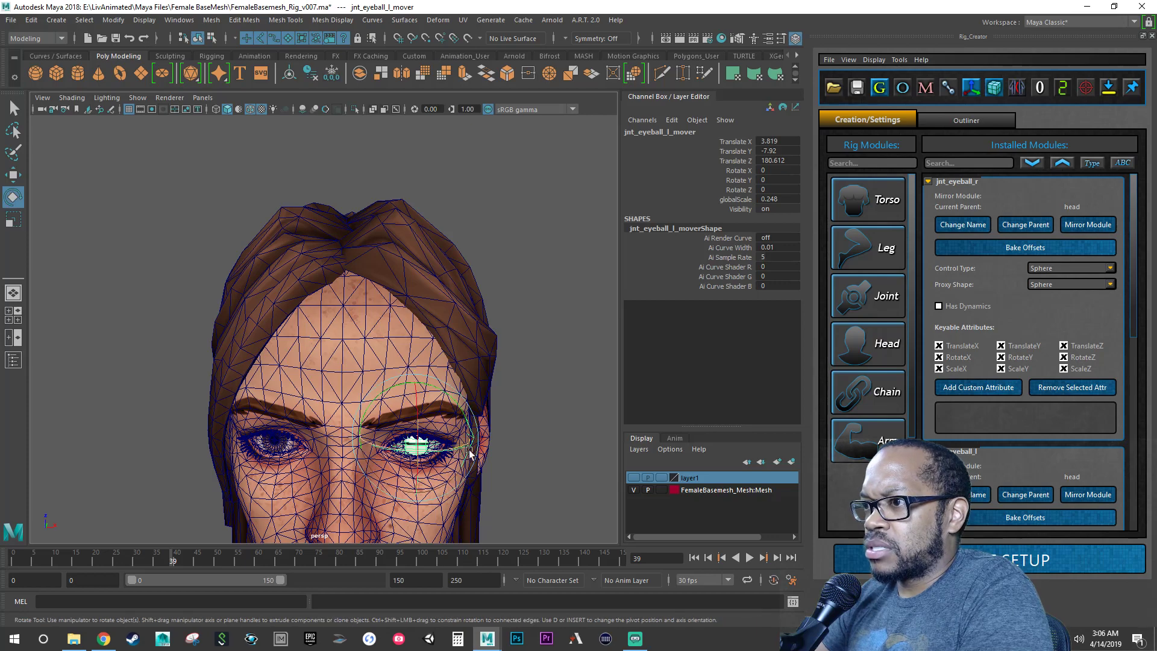
alt+drag(466, 450, 476, 451)
click(496, 444)
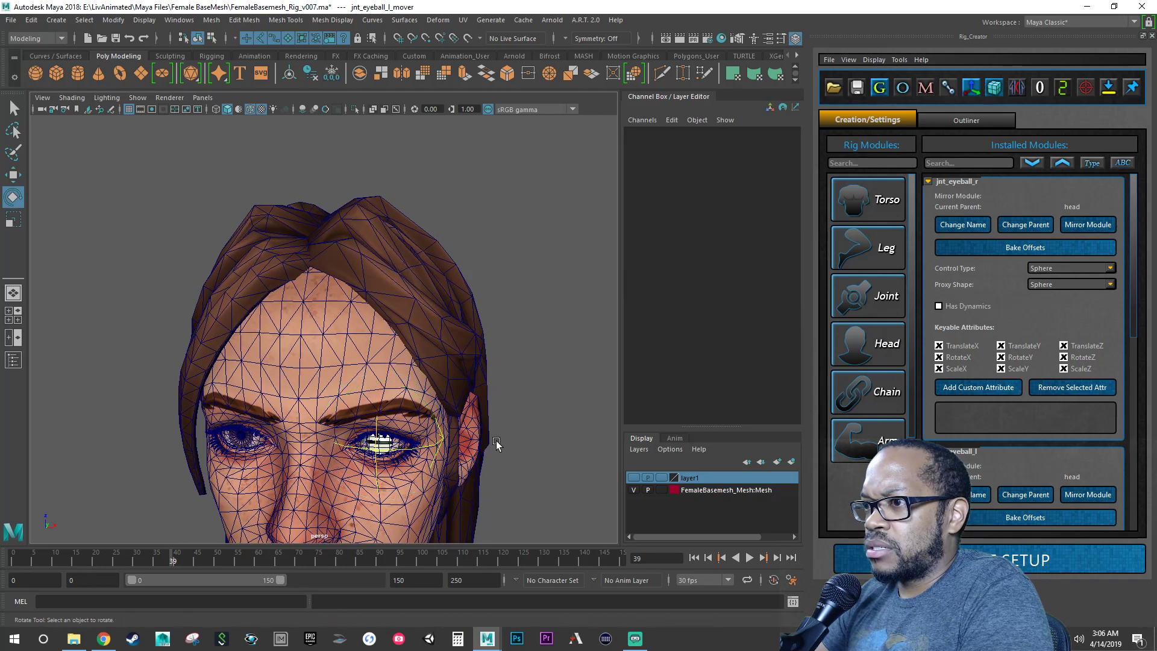
click(405, 450)
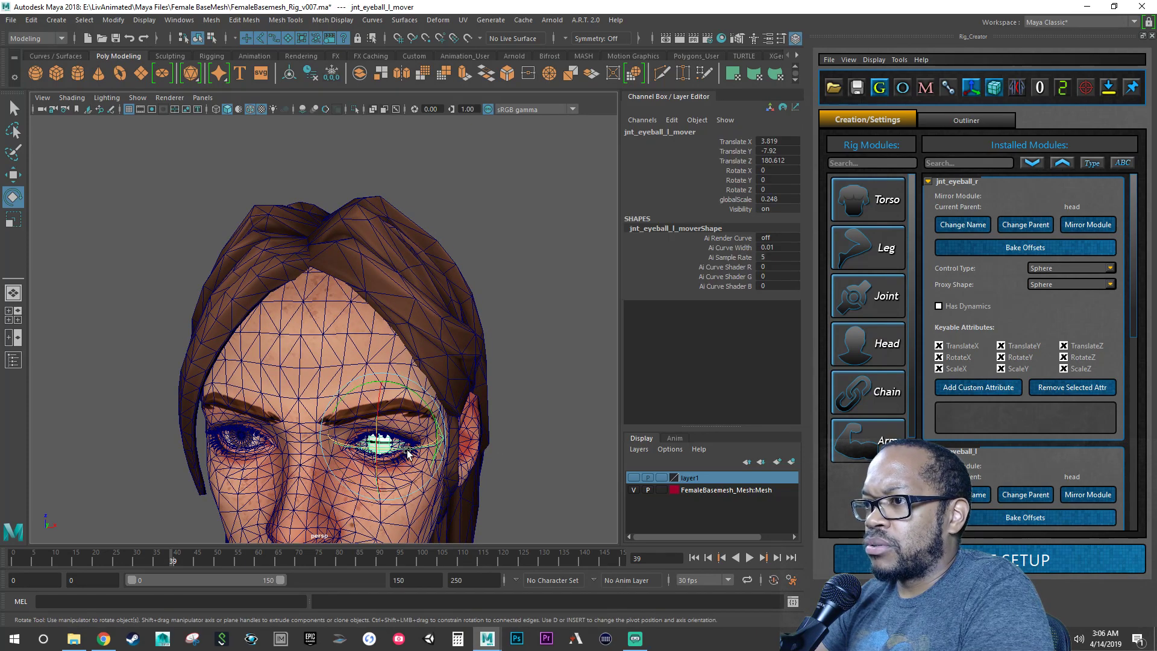
alt+right_drag(433, 440, 400, 433)
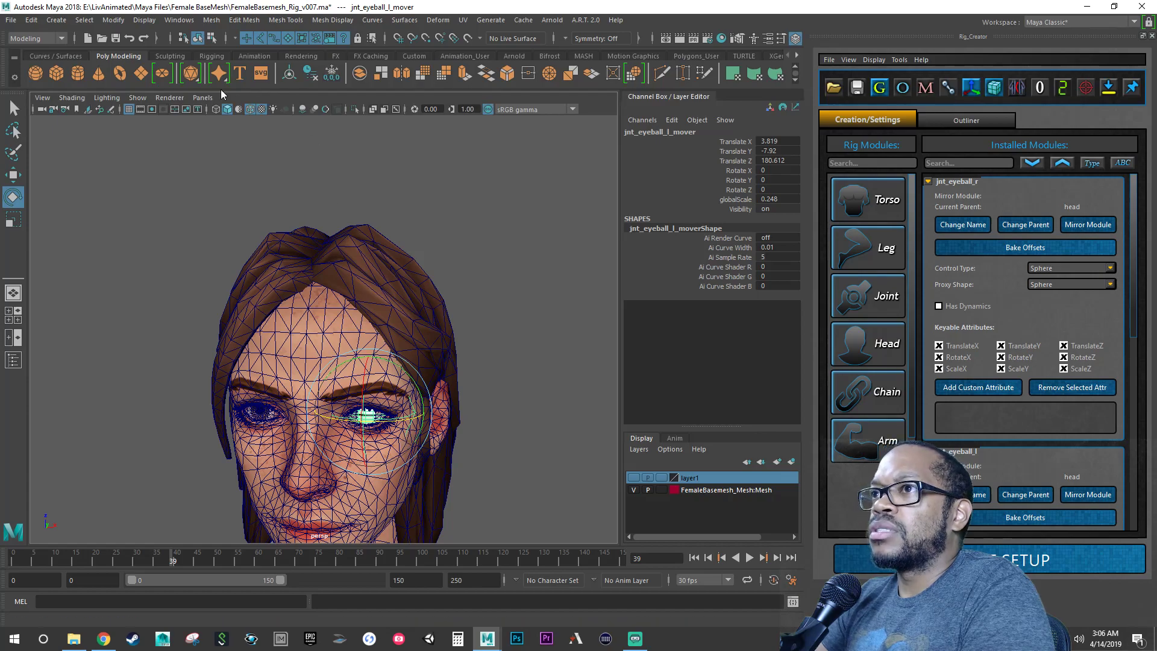
Step: Switch the perspective view to wireframe and set the left eyeball mover's Rotate Y to 90
click(215, 110)
alt+right_drag(432, 425, 507, 435)
alt+middle_drag(508, 435, 405, 265)
alt+right_drag(406, 266, 455, 268)
alt+middle_drag(455, 268, 465, 365)
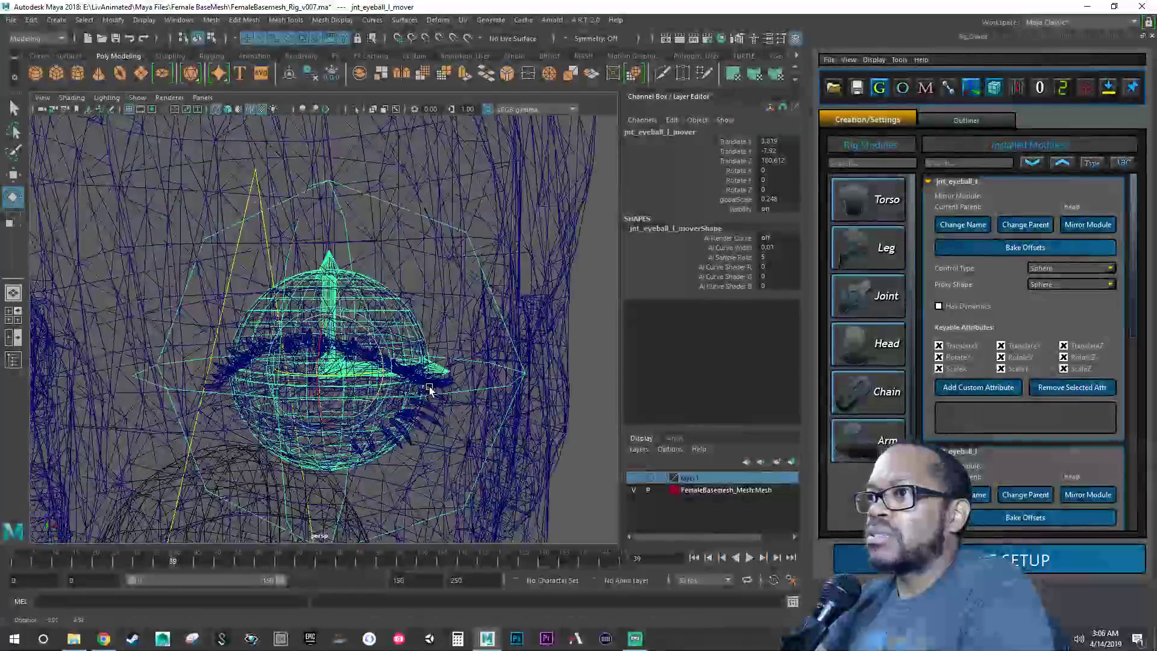
alt+right_drag(465, 365, 320, 382)
alt+drag(345, 390, 357, 388)
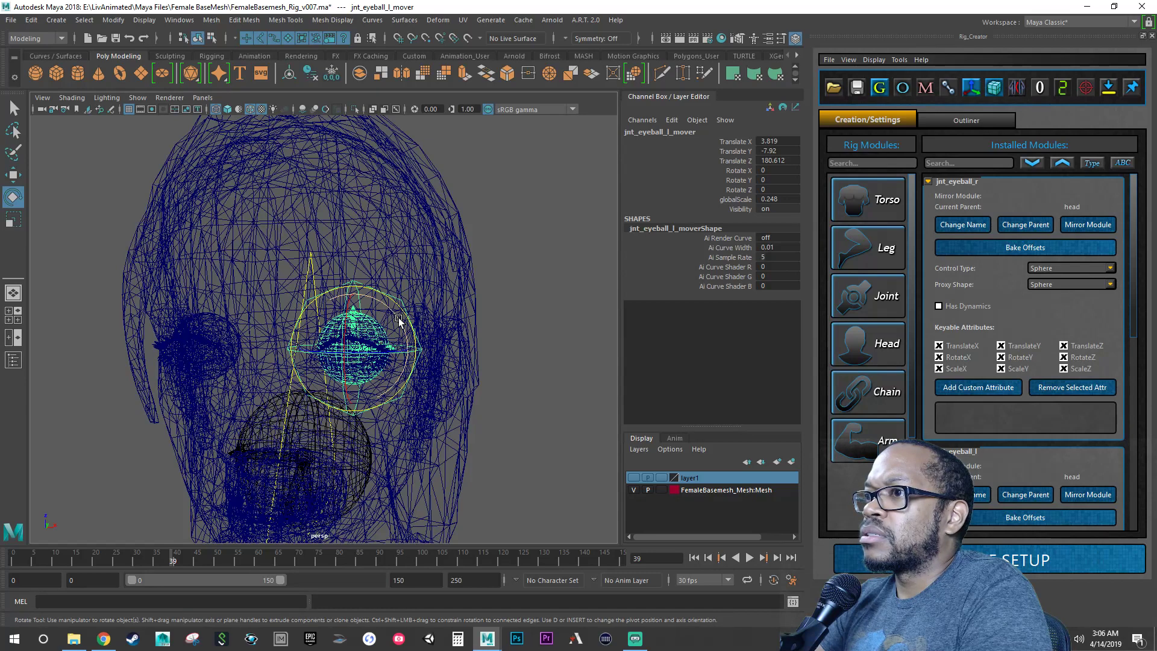
click(770, 178)
text(90)
key(Return)
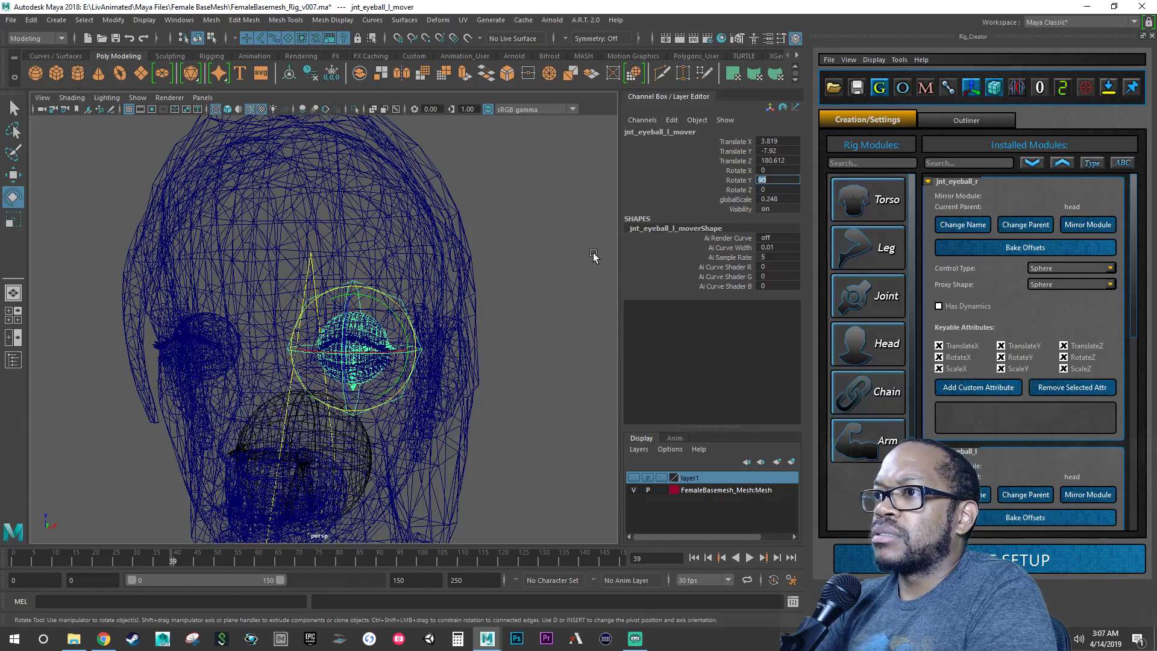
Step: Select the right eyeball mover at the feet and raise it to head height, at a Translate Z of about 183
alt+drag(425, 335, 398, 338)
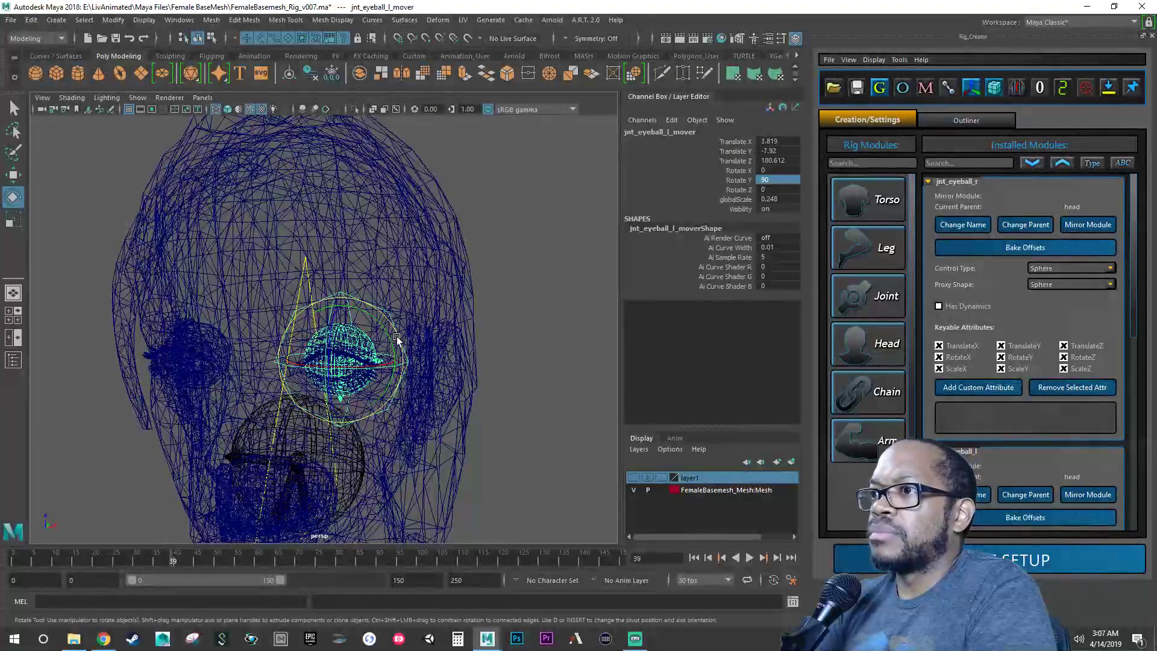
scroll(394, 337, down, 5)
scroll(357, 343, down, 8)
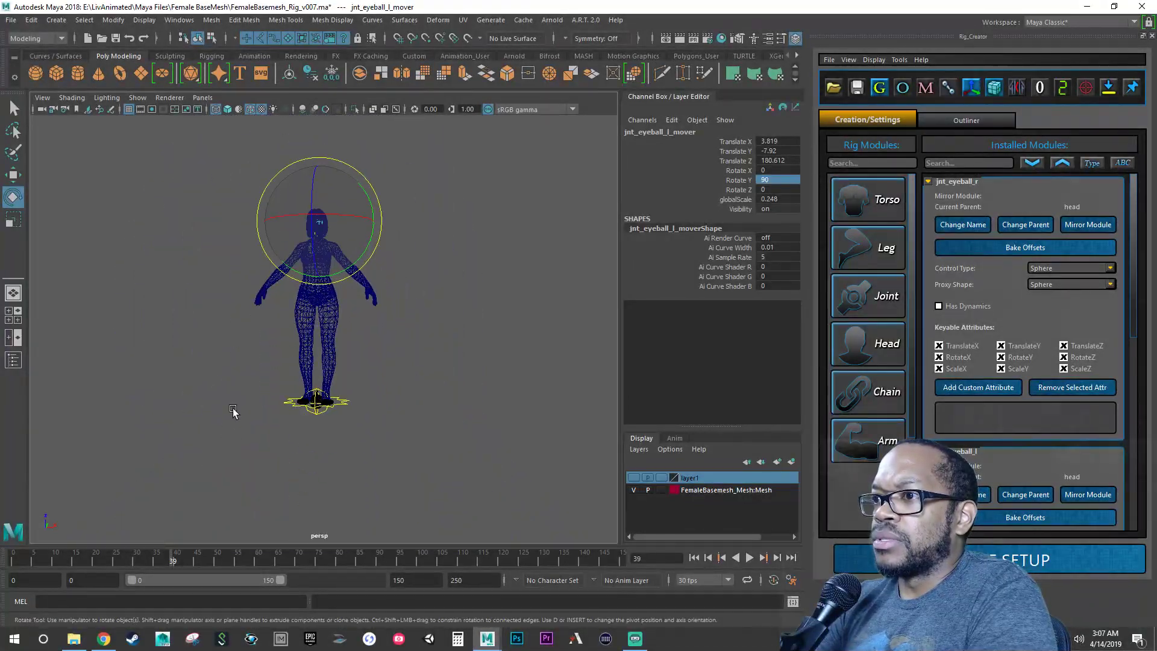
scroll(279, 434, up, 8)
scroll(333, 482, up, 5)
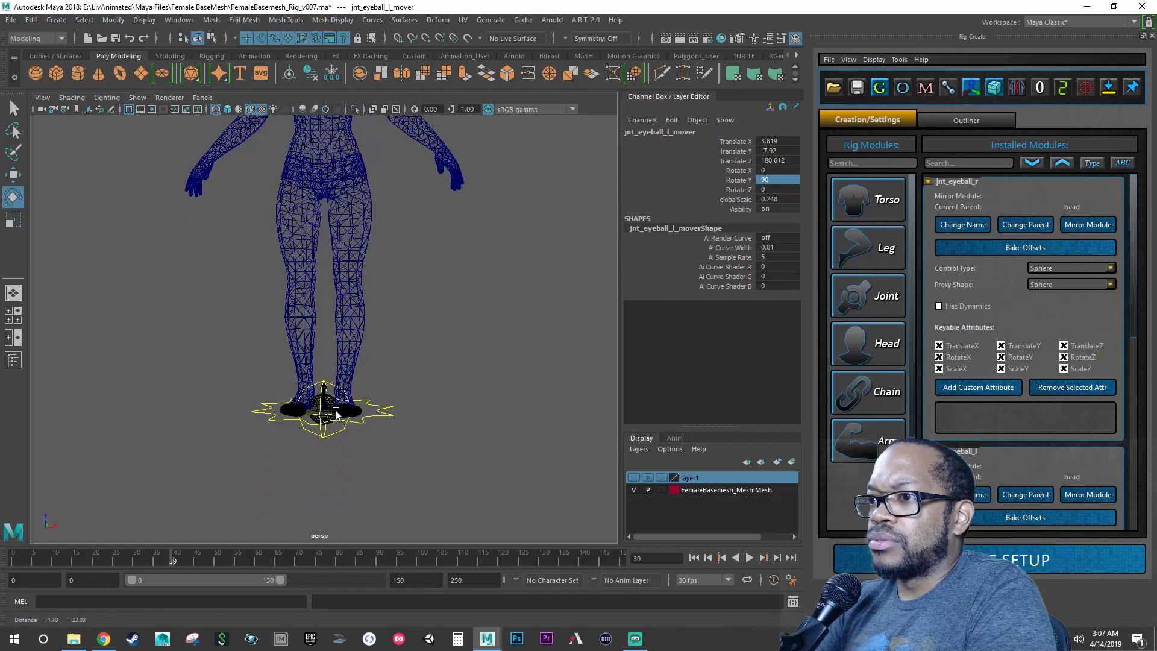
click(328, 455)
click(325, 461)
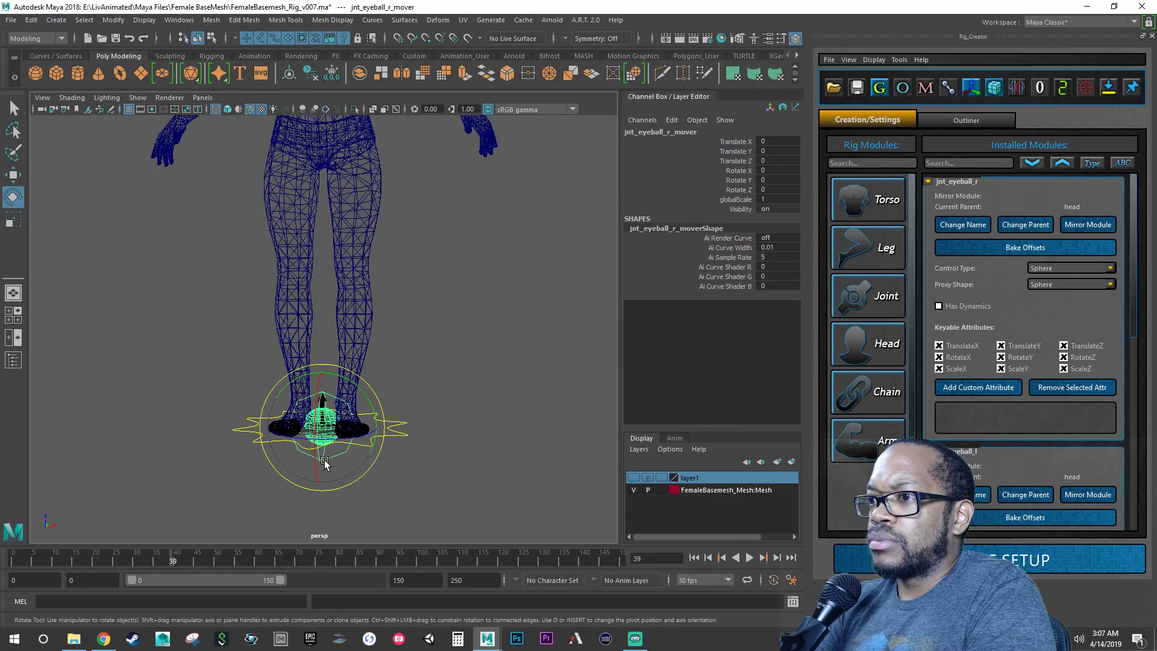
key(w)
scroll(368, 428, down, 5)
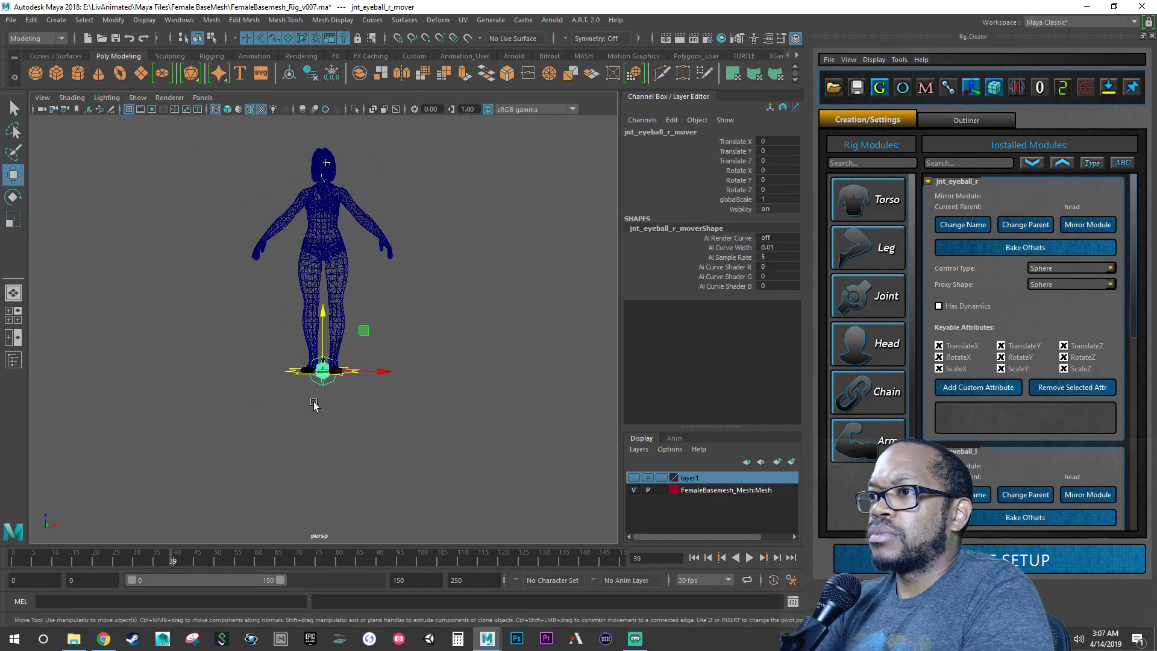
drag(321, 310, 312, 102)
Step: Move the right eyeball mover sideways toward the character's right eye, to a Translate X of about -6
scroll(338, 181, up, 3)
alt+middle_drag(384, 198, 423, 443)
scroll(509, 377, up, 12)
alt+middle_drag(500, 402, 244, 346)
alt+right_drag(244, 346, 354, 384)
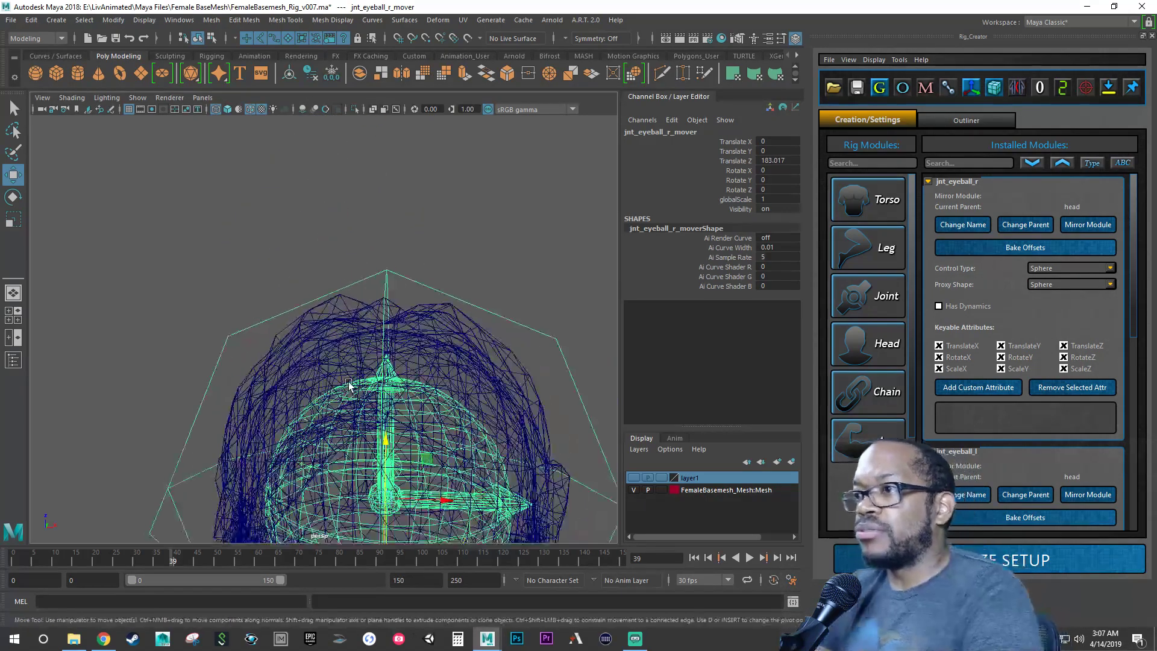
alt+middle_drag(354, 385, 352, 275)
alt+right_drag(352, 274, 321, 314)
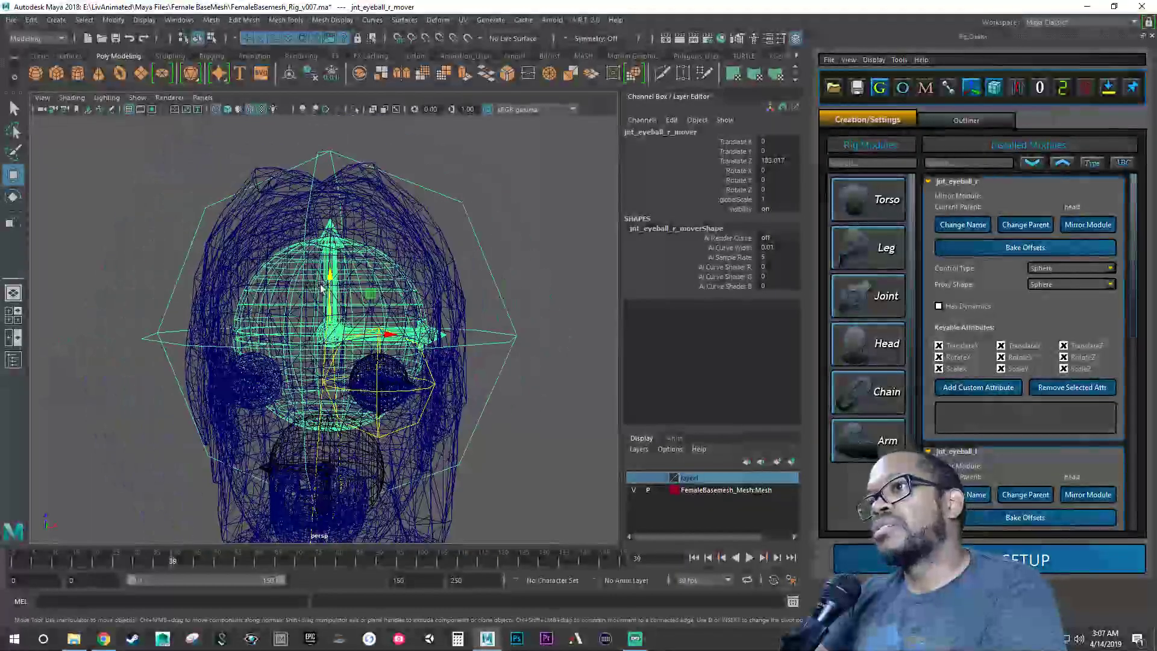
alt+middle_drag(321, 315, 328, 300)
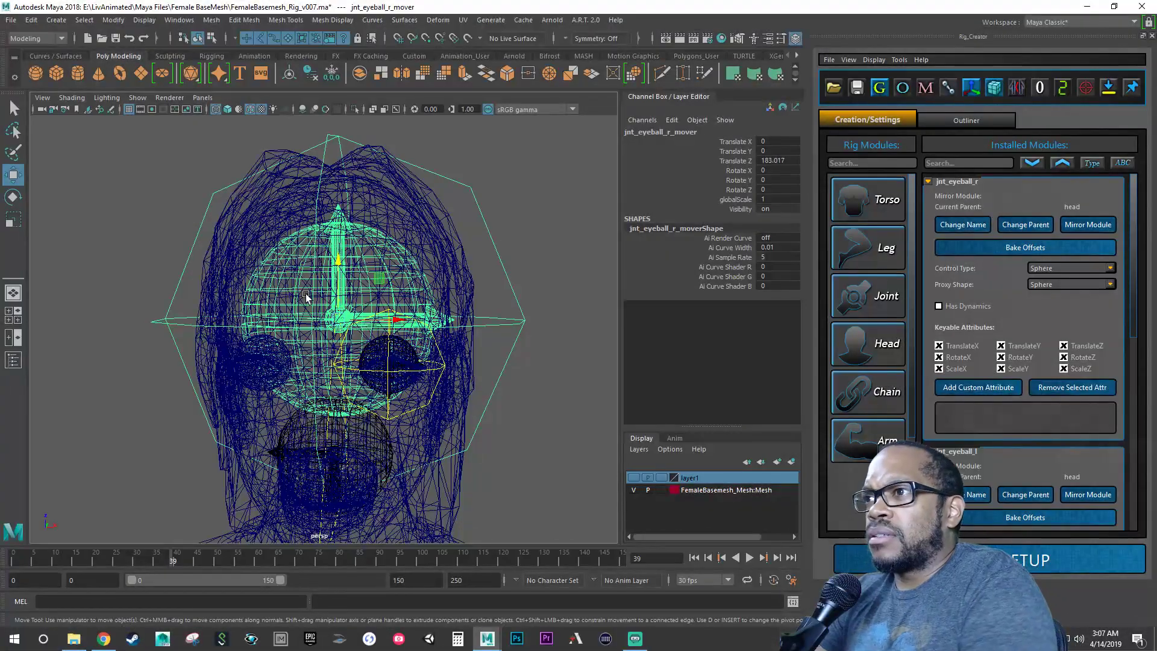
drag(394, 320, 290, 321)
Step: Copy the left eyeball mover's Translate X to the right eyeball mover and negate it to -3.819
alt+right_drag(290, 321, 500, 346)
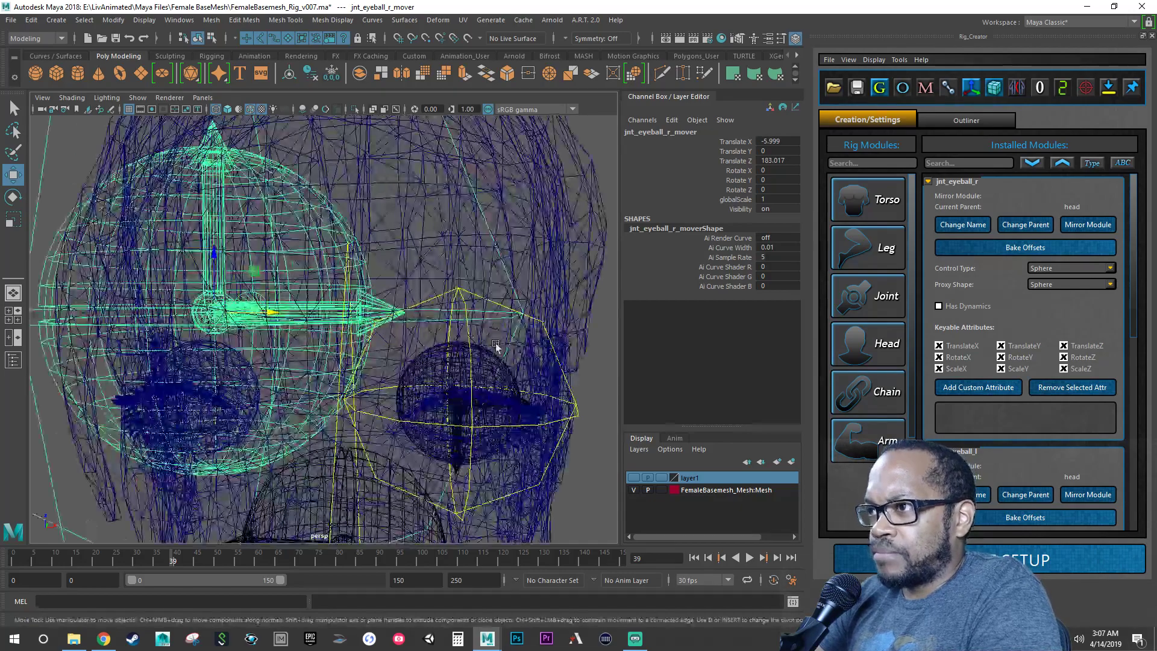
click(544, 333)
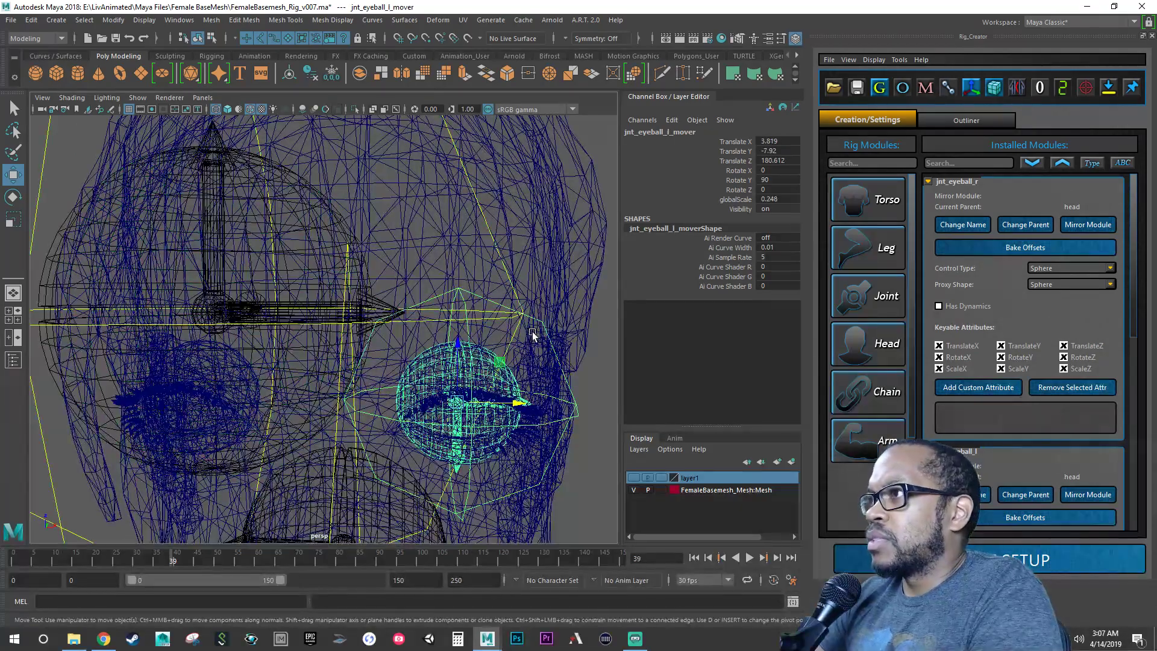
double_click(775, 141)
key(ctrl+c)
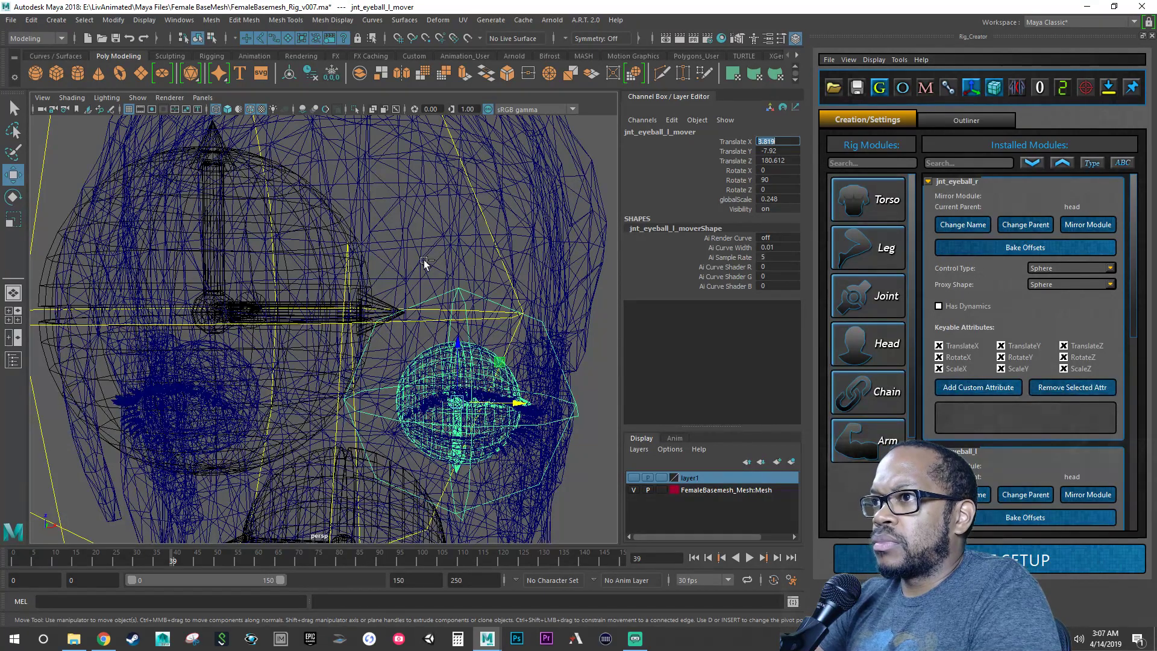
click(484, 211)
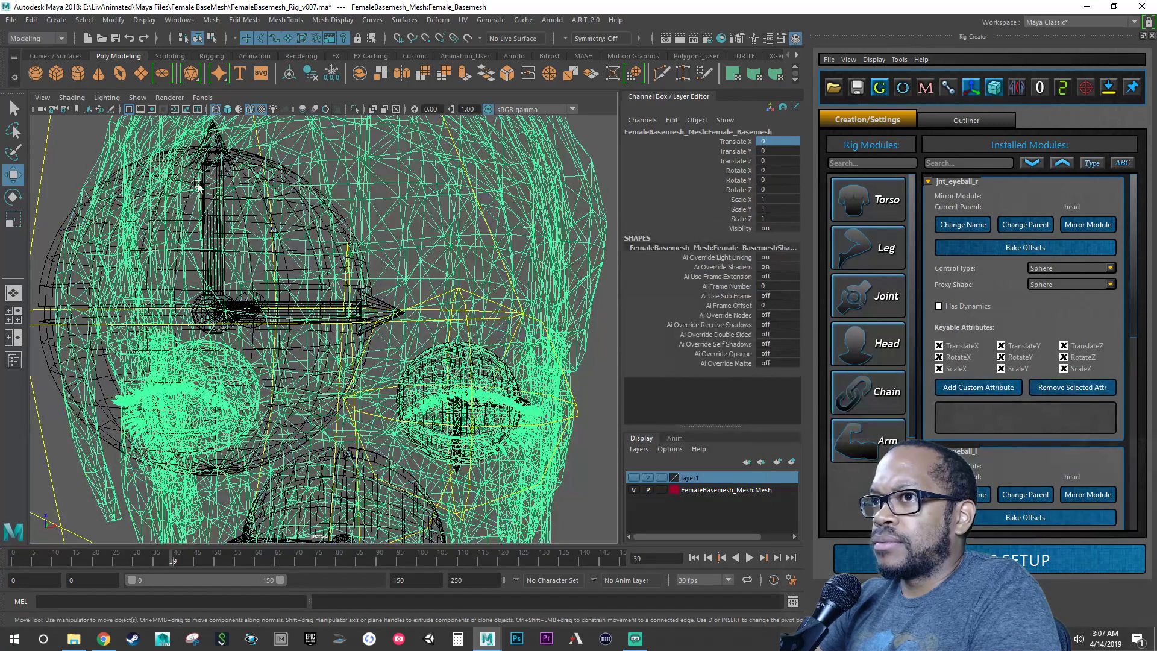
click(44, 150)
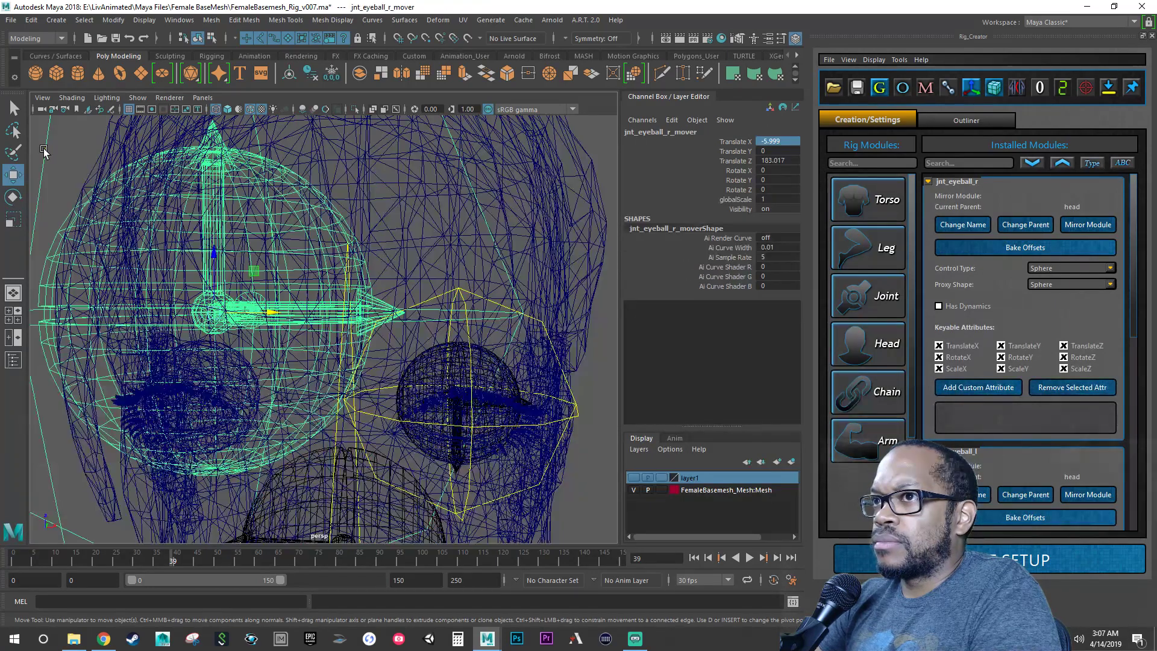
double_click(778, 141)
key(ctrl+v)
key(Return)
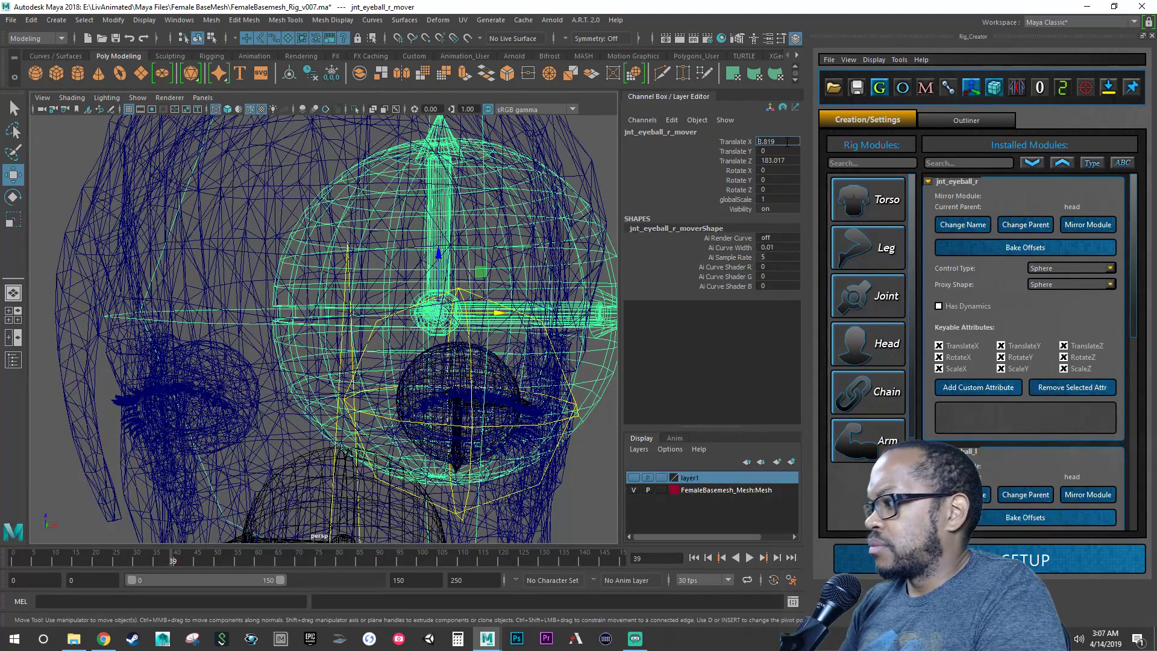
key(Home)
text(-)
key(Return)
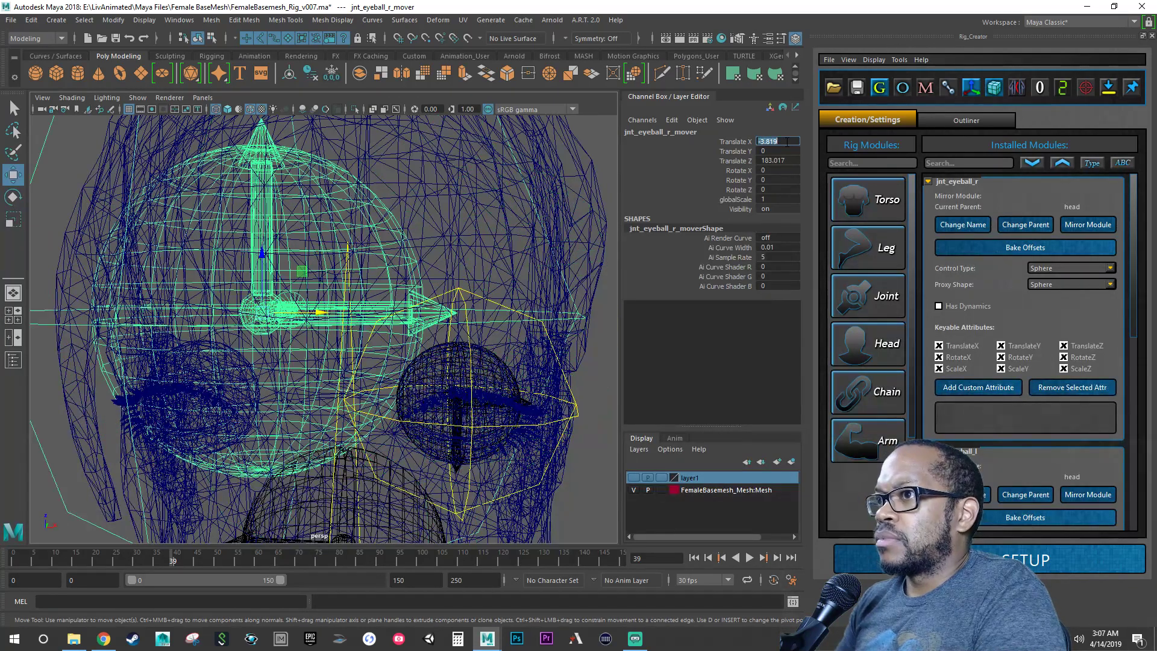
Step: Set the right eyeball mover's Translate Y to -7.92, matching the left eyeball mover
alt+drag(523, 296, 535, 349)
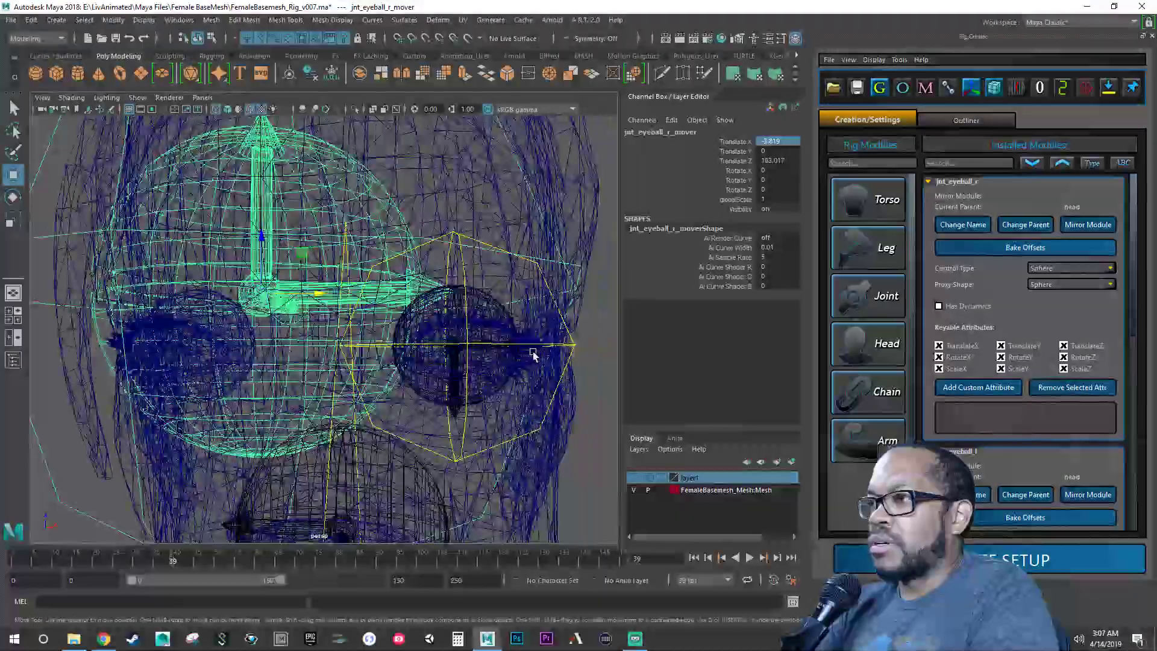
click(572, 346)
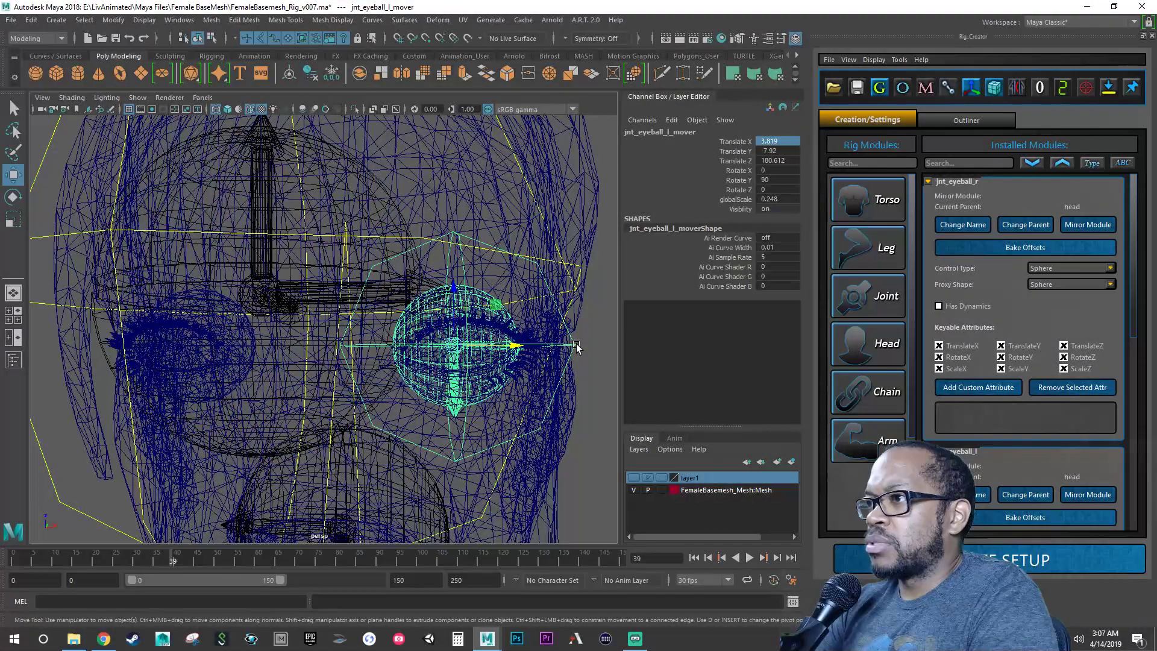
double_click(790, 149)
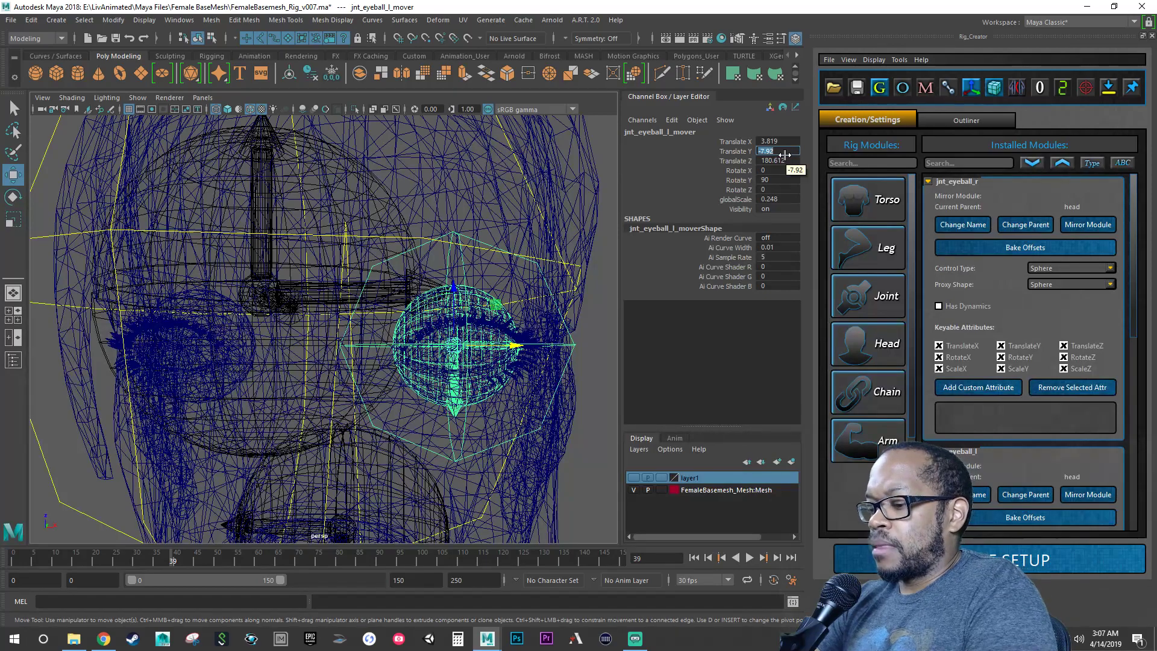
scroll(283, 330, down, 5)
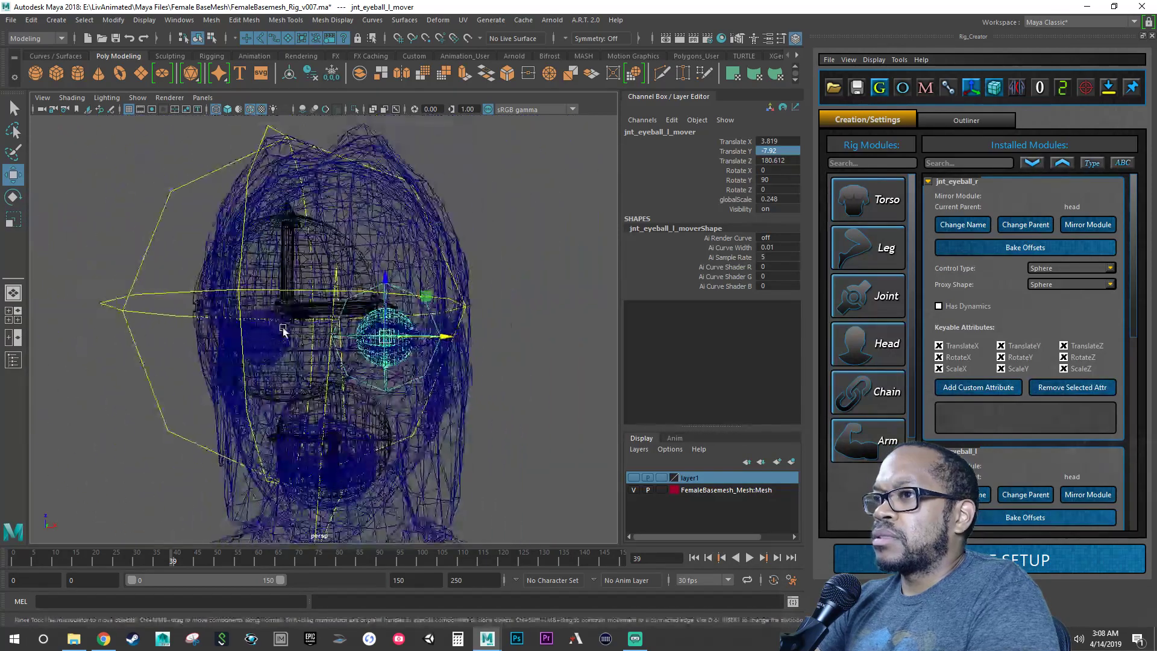
alt+drag(283, 330, 361, 300)
click(324, 188)
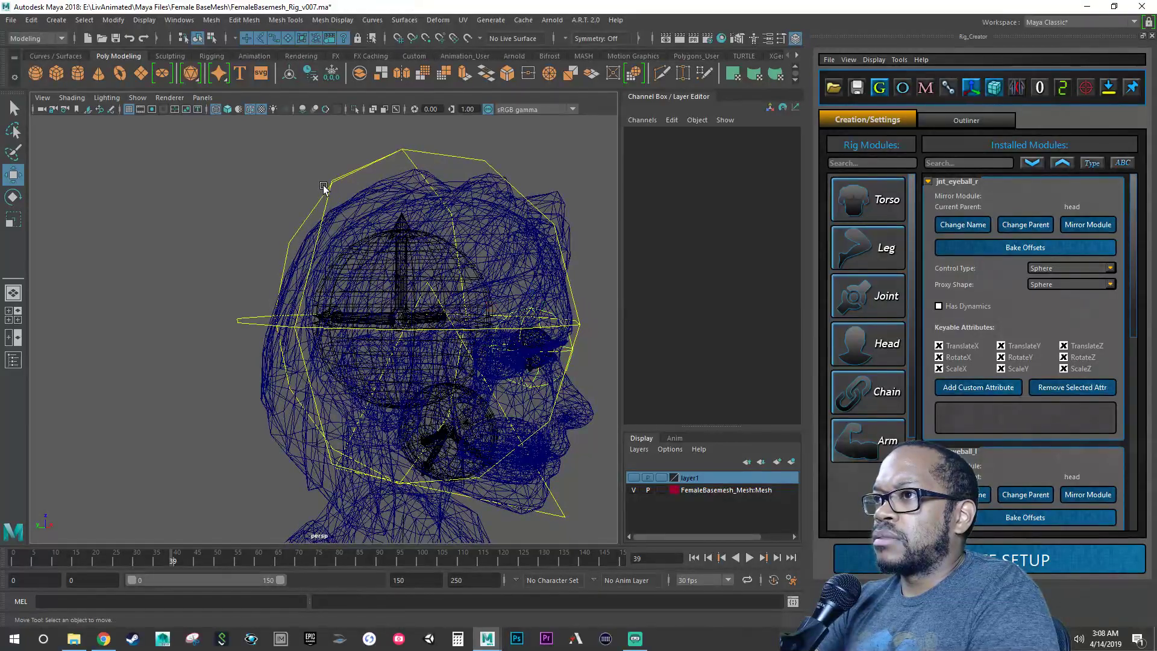
click(330, 186)
alt+drag(331, 187, 397, 226)
double_click(764, 151)
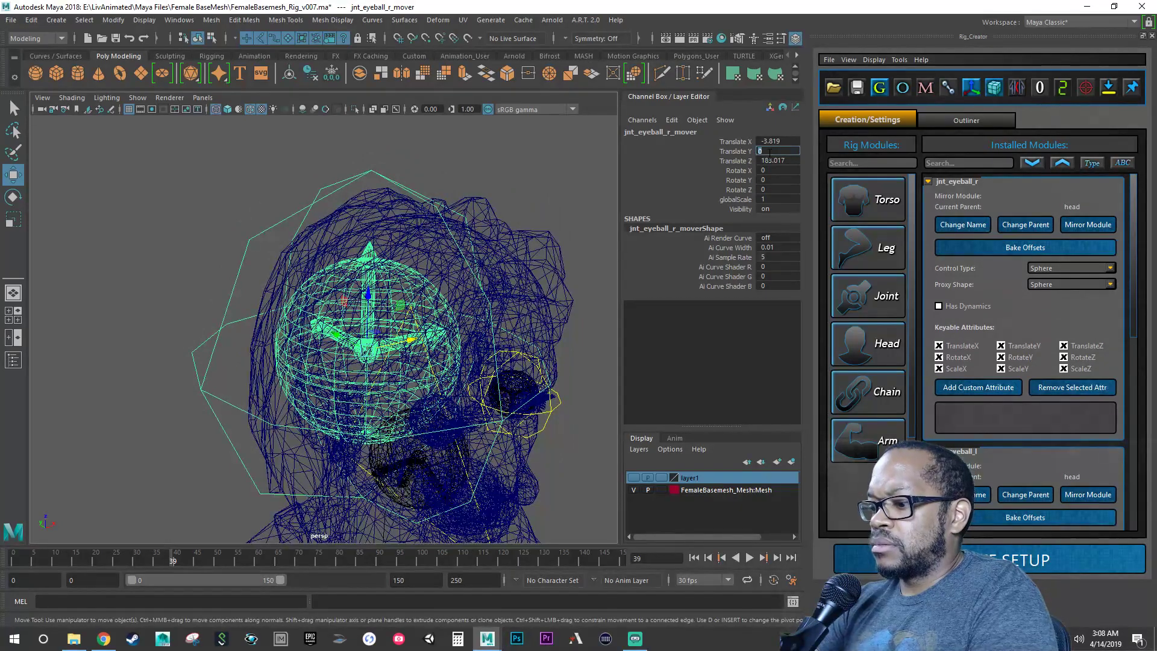
text(-7.52)
key(Return)
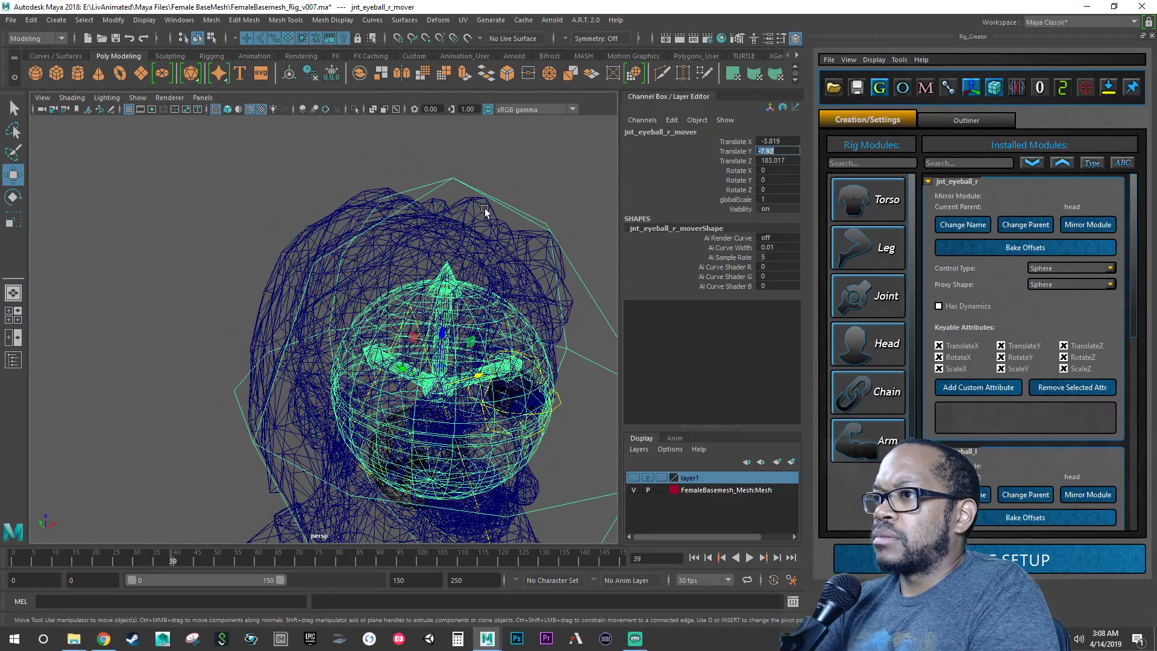
Step: Set the right eyeball mover's Translate Z to 180.612, taken from the left eyeball mover
alt+drag(485, 207, 437, 282)
alt+middle_drag(437, 282, 372, 266)
alt+right_drag(371, 266, 495, 318)
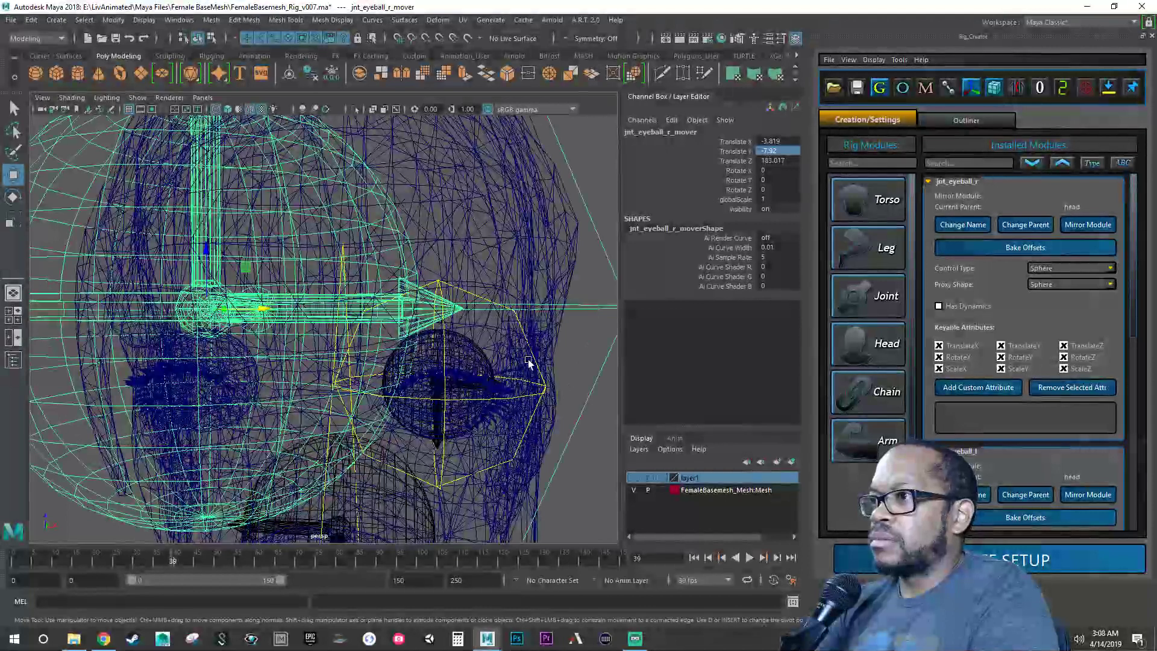
click(541, 378)
click(542, 379)
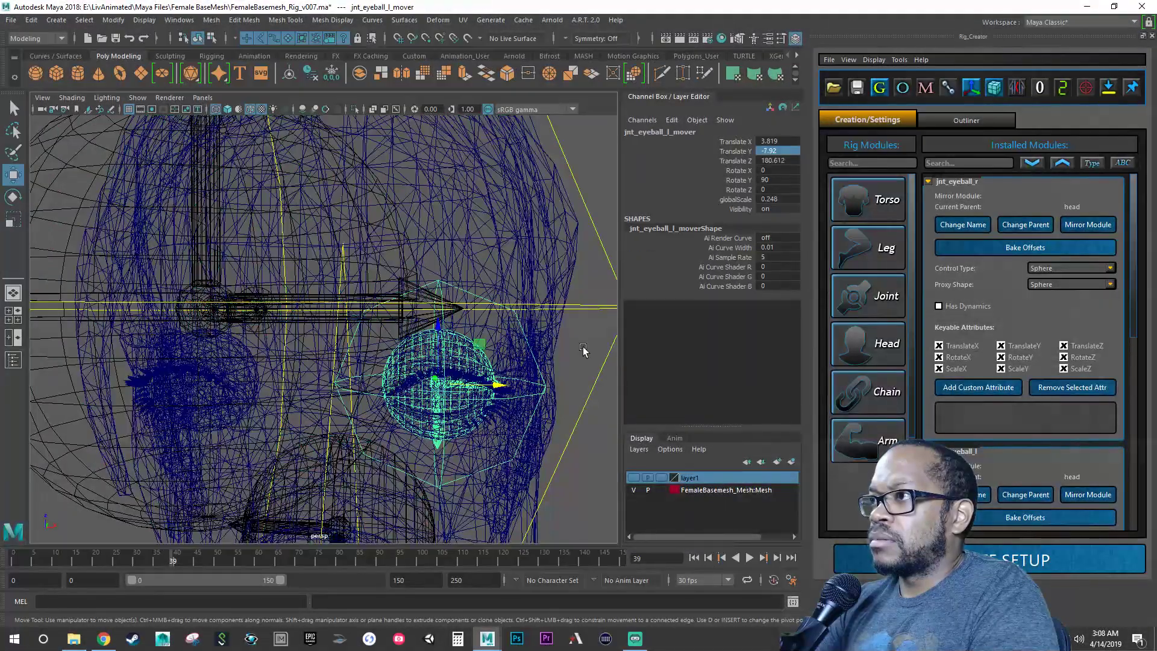
double_click(771, 160)
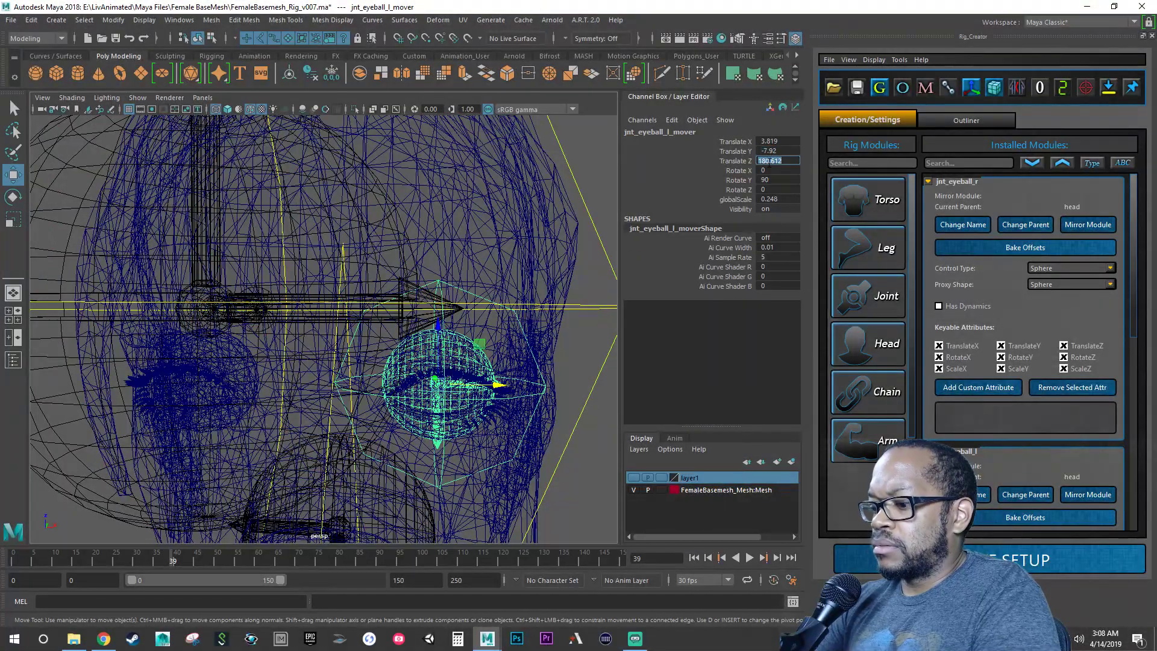
alt+right_drag(447, 349, 192, 331)
click(140, 320)
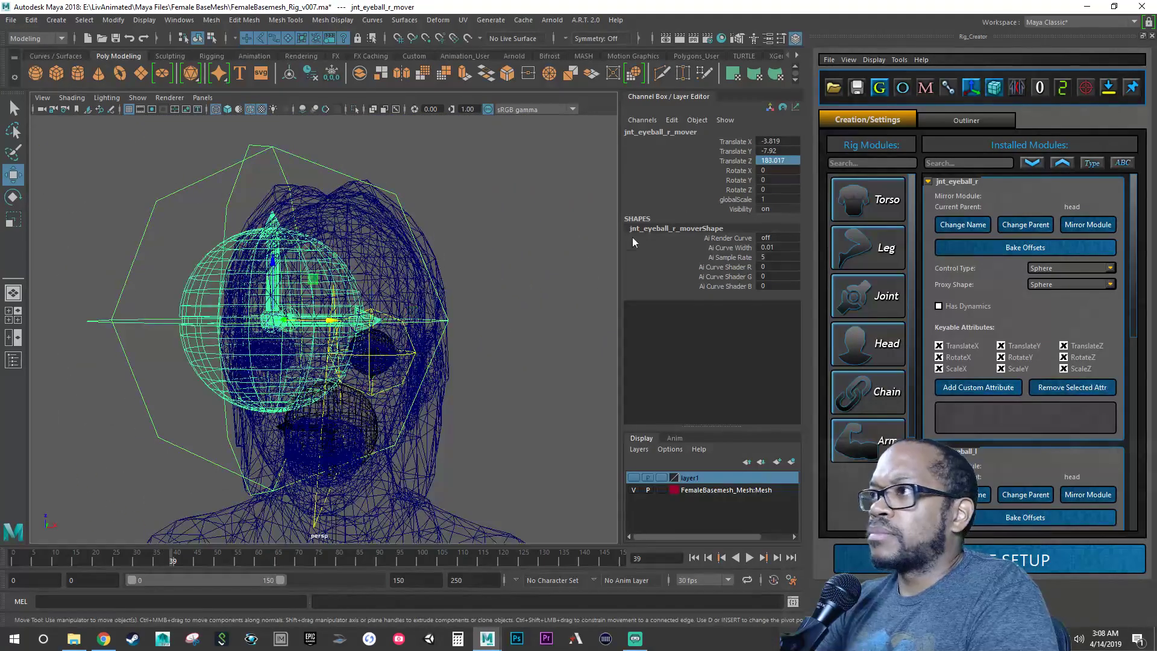
double_click(786, 160)
text(180.612)
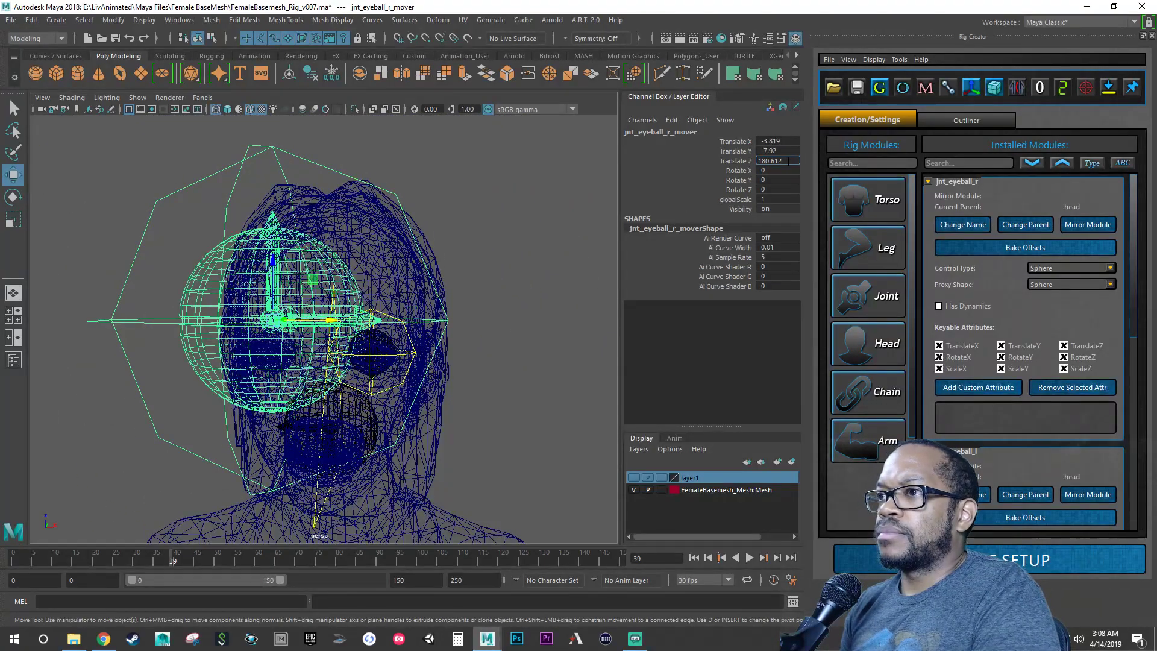
key(Return)
Step: Copy the left eyeball mover's globalScale to the right eyeball mover, setting it to 0.248
mouse_move(399, 330)
alt+mouse_down()
mouse_move(443, 329)
mouse_move(414, 327)
alt+mouse_up()
alt+right_drag(415, 327, 485, 327)
alt+drag(485, 327, 468, 326)
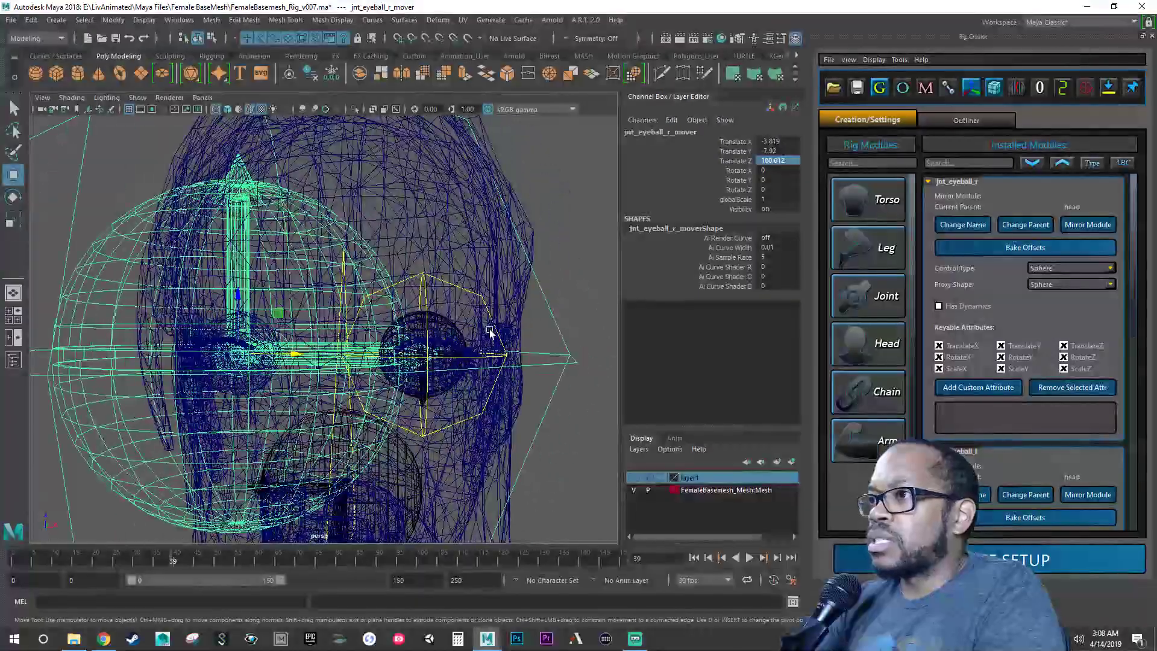
click(482, 300)
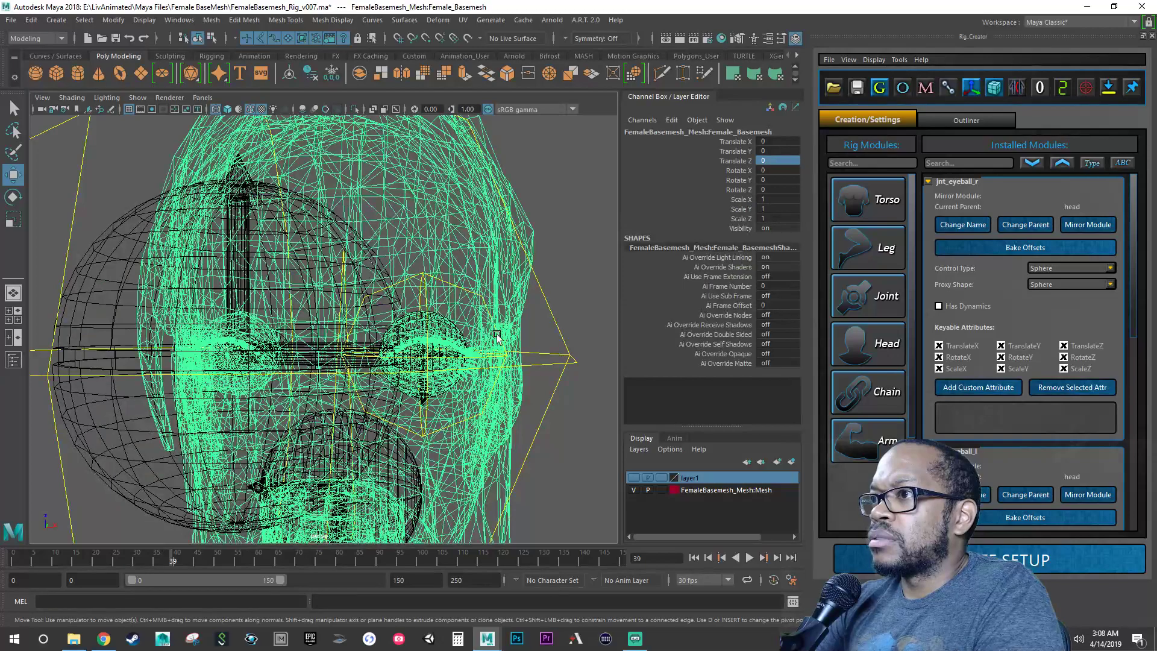
alt+drag(481, 300, 559, 364)
click(561, 363)
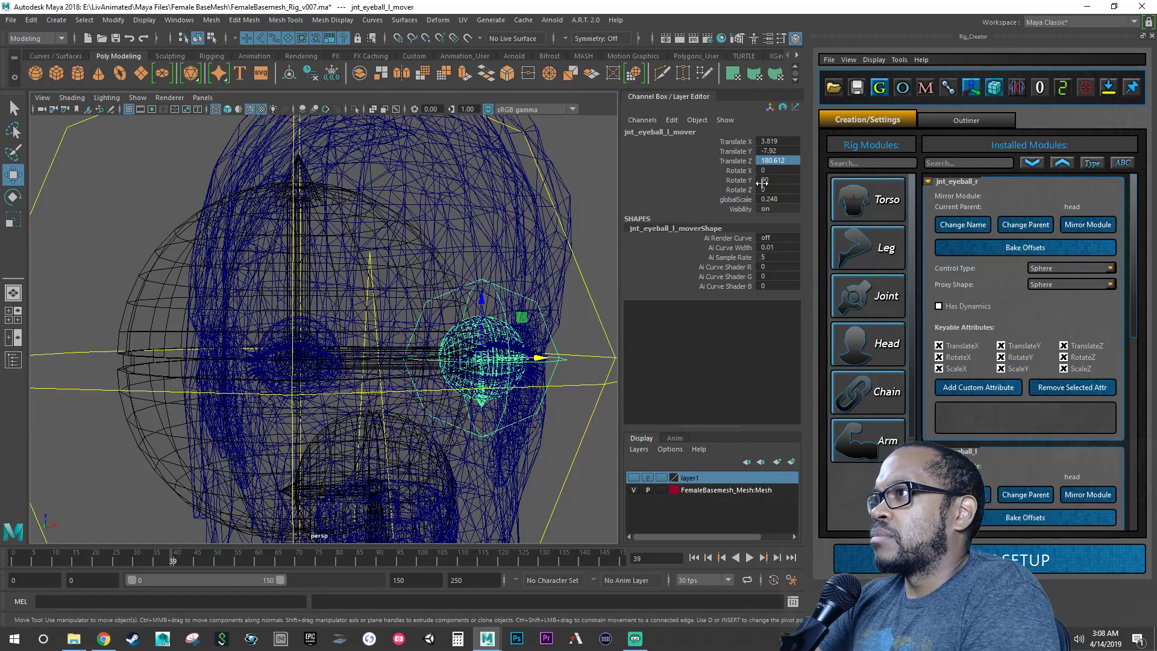
double_click(771, 199)
key(ctrl+c)
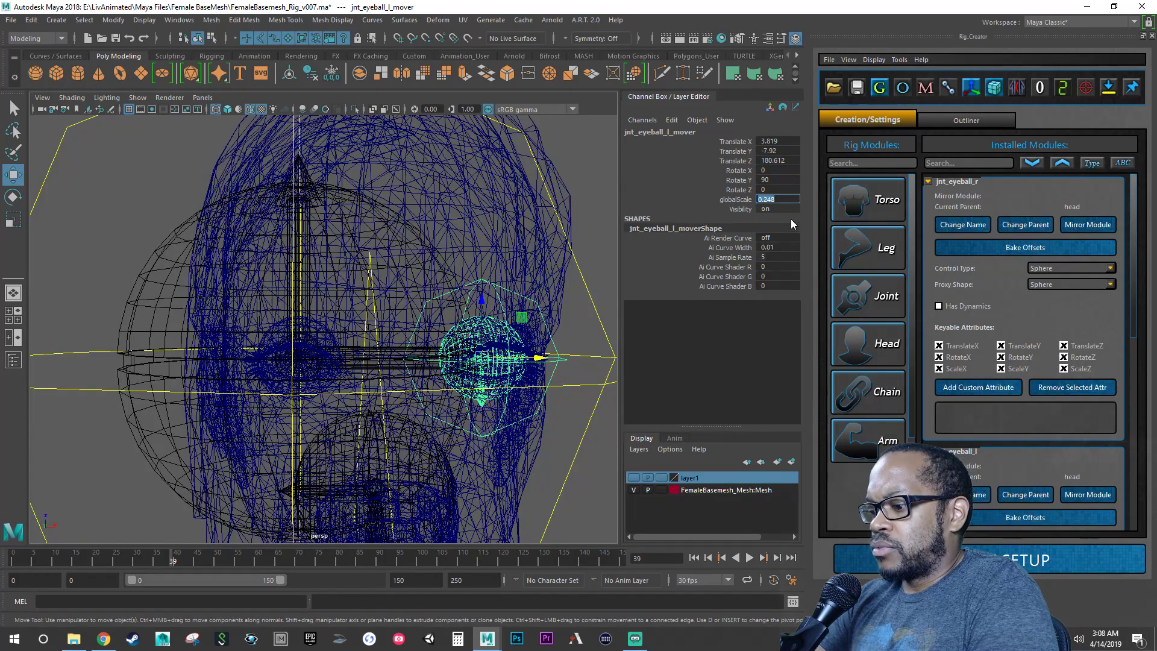
click(94, 390)
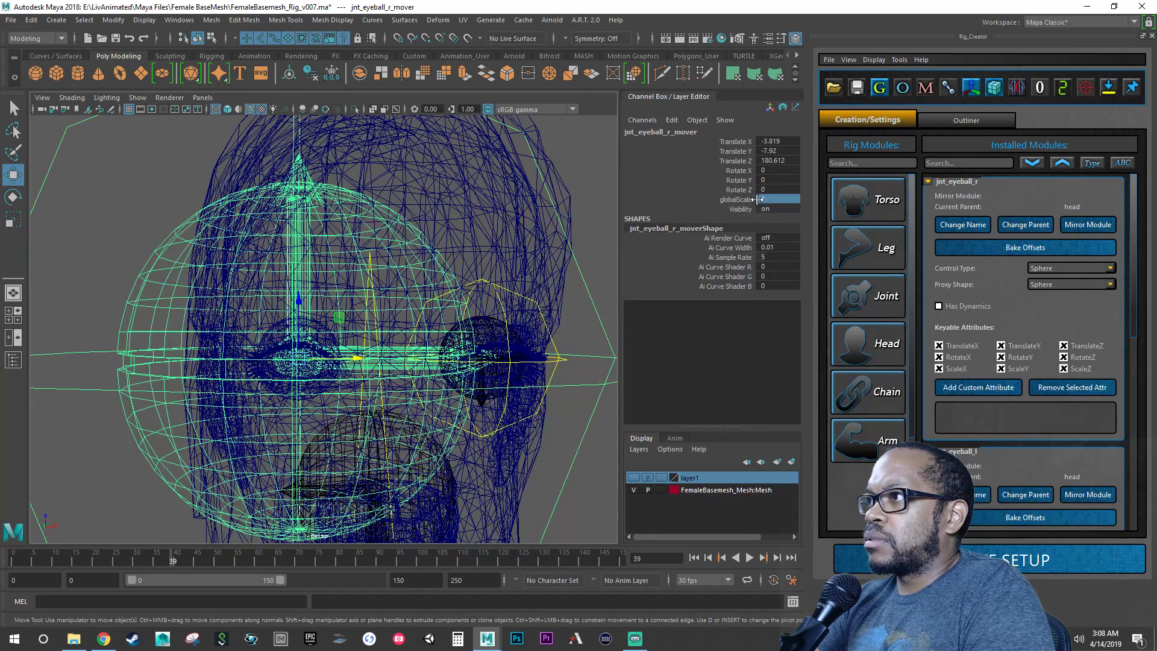
double_click(780, 199)
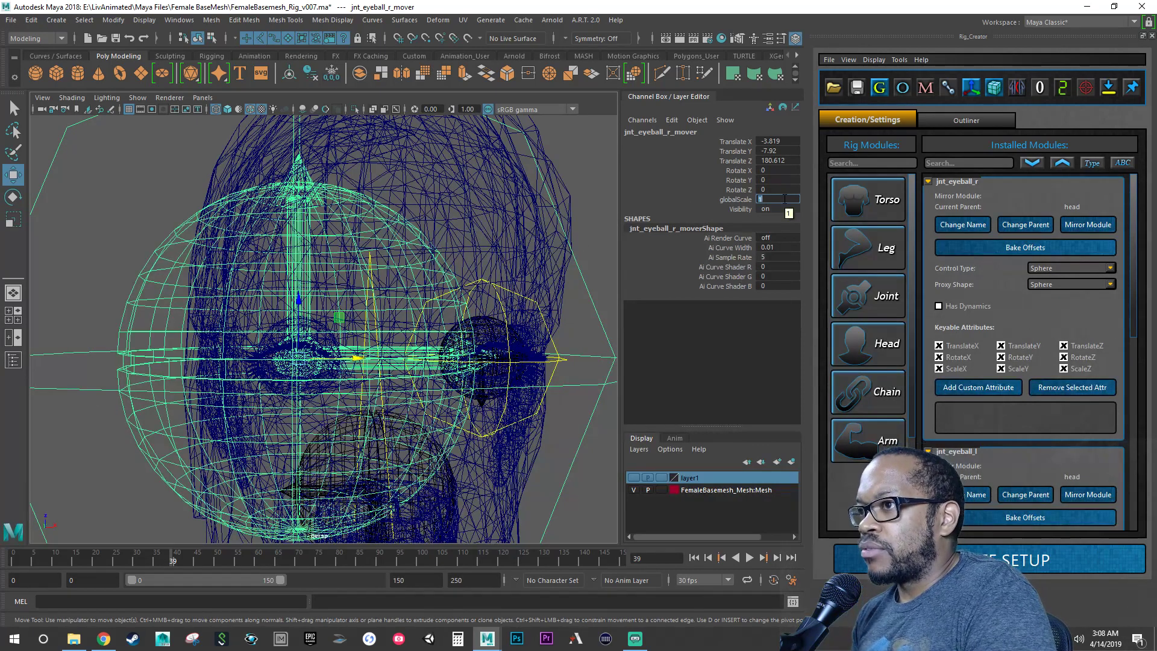
key(ctrl+v)
key(Return)
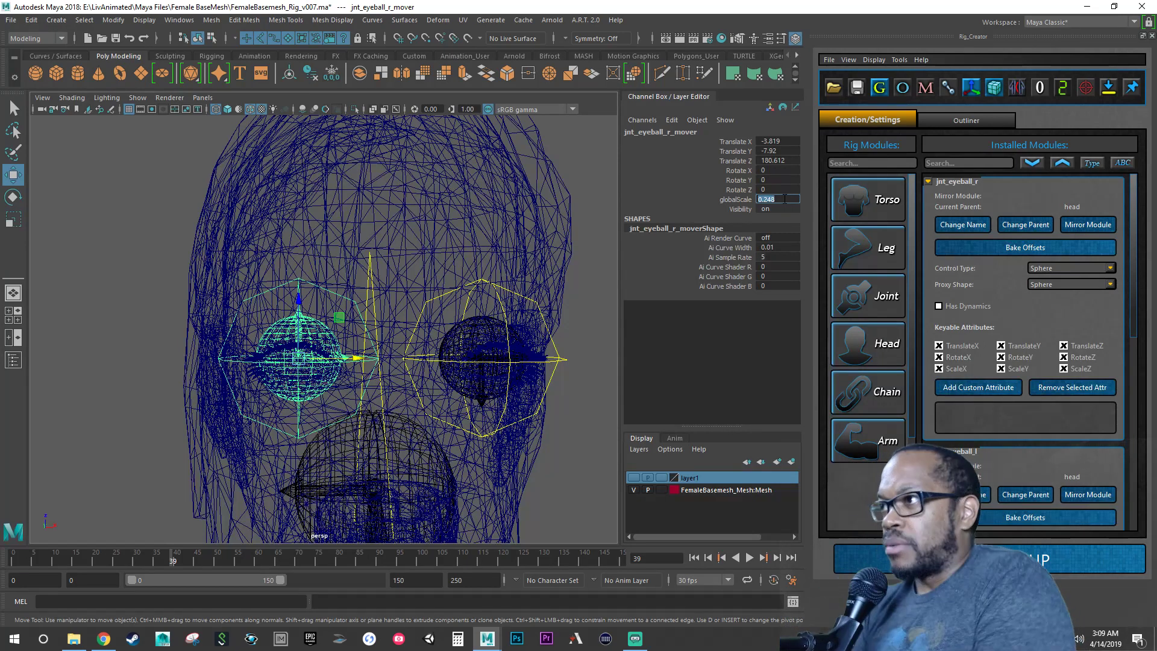
Step: Set the right eyeball mover's Rotate Y to 90, matching the left eyeball mover
click(563, 361)
double_click(774, 179)
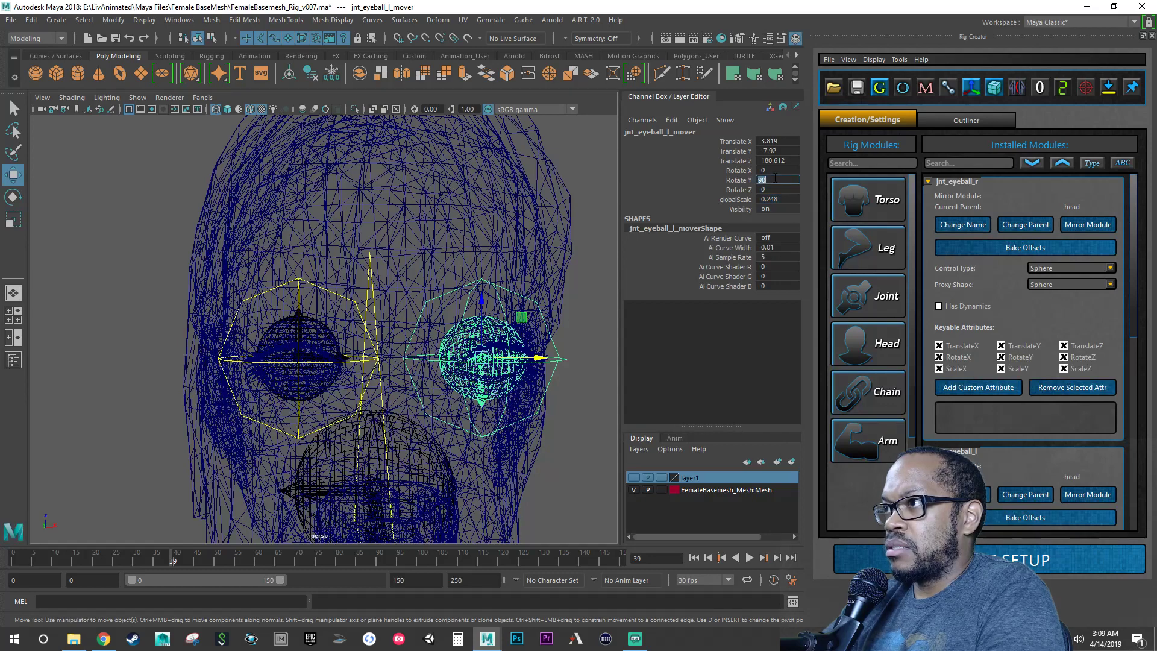
click(296, 283)
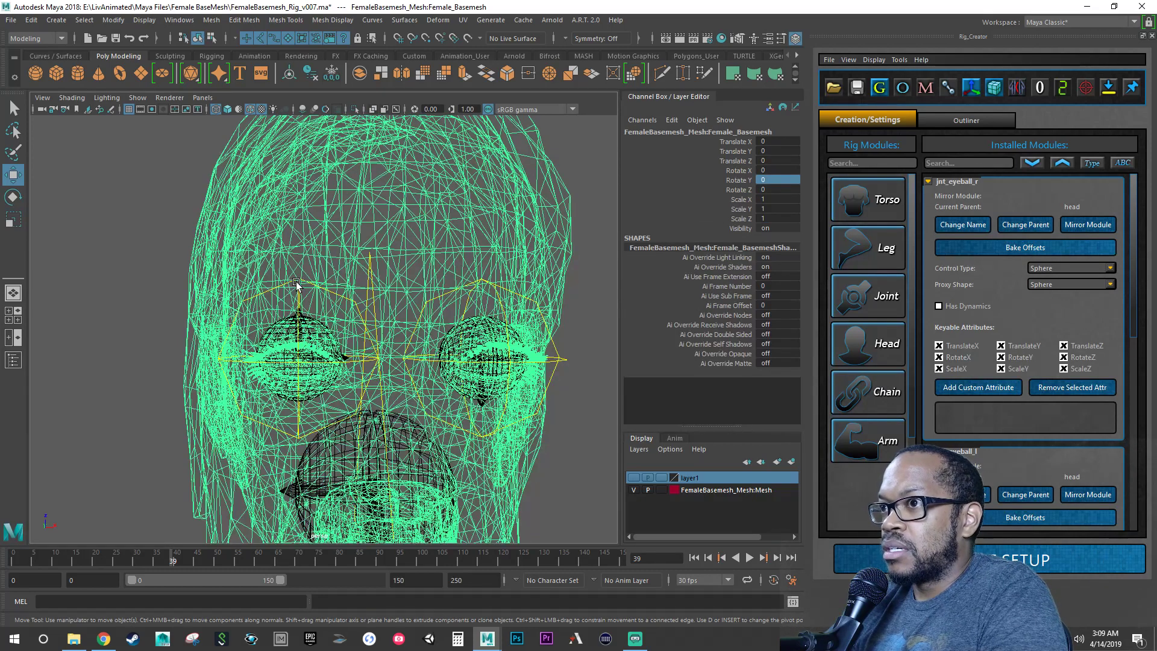
alt+drag(237, 333, 194, 339)
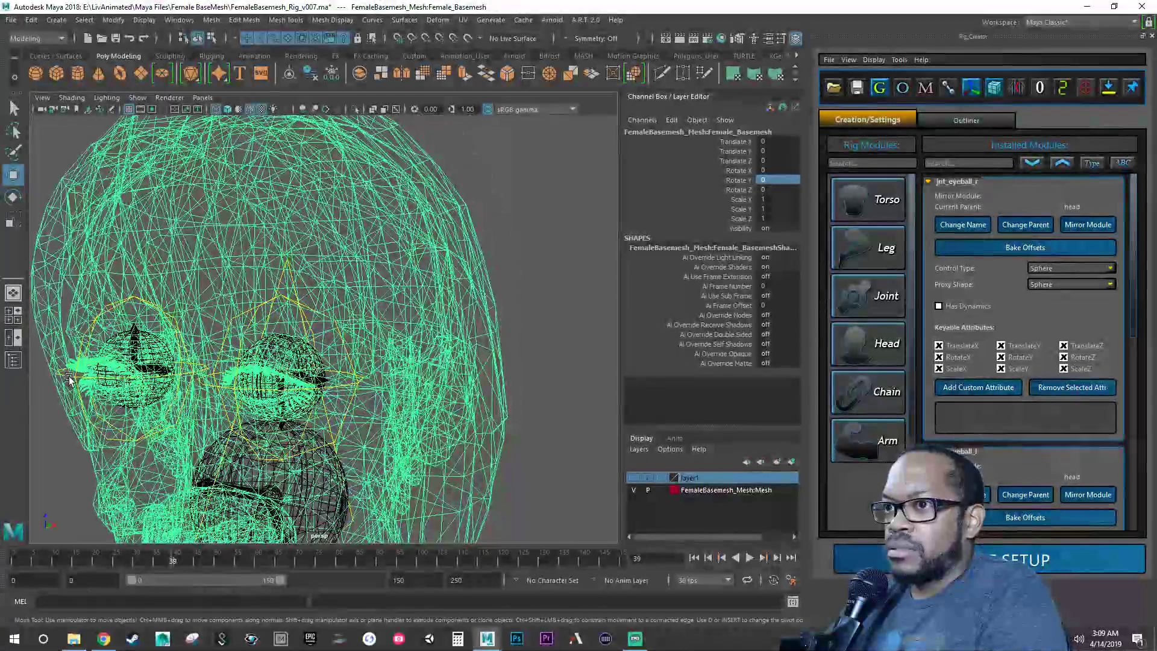
click(134, 361)
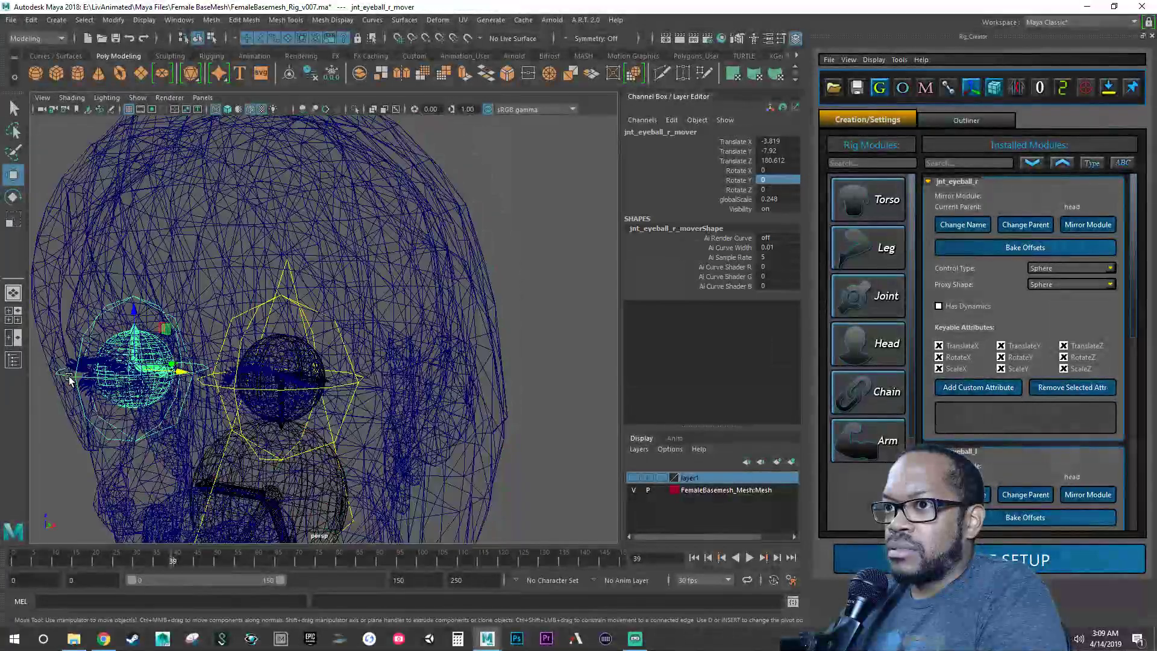
click(780, 180)
text(90)
key(Return)
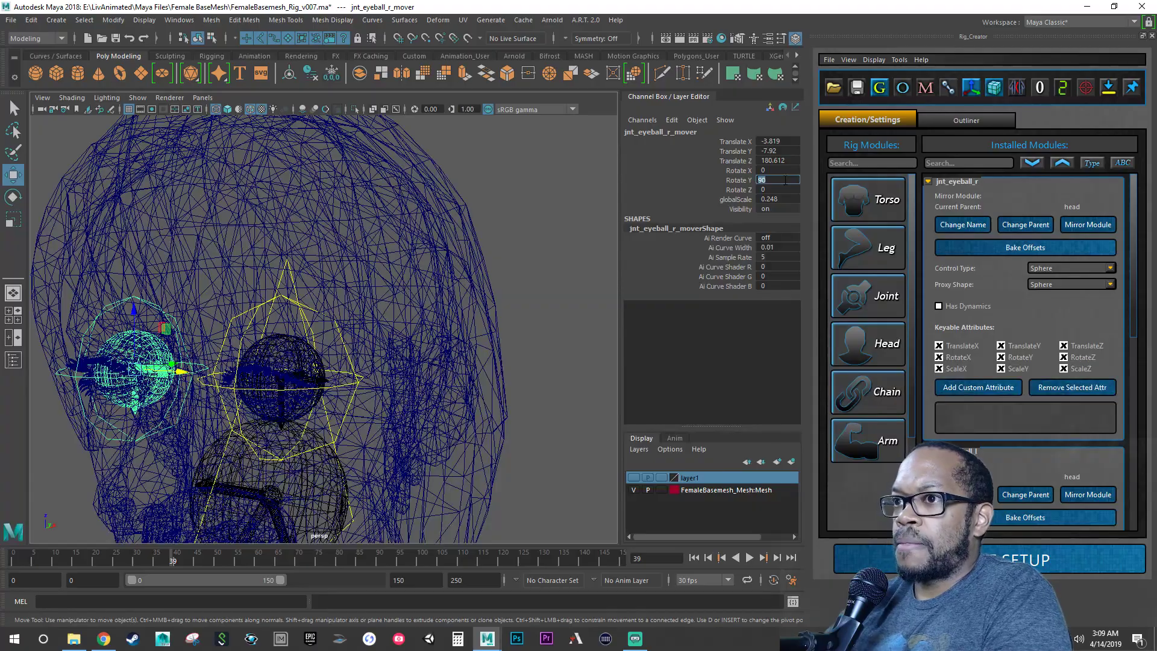
Step: Select the left and right eyeball movers together and save the scene
alt+drag(426, 276, 462, 291)
click(462, 294)
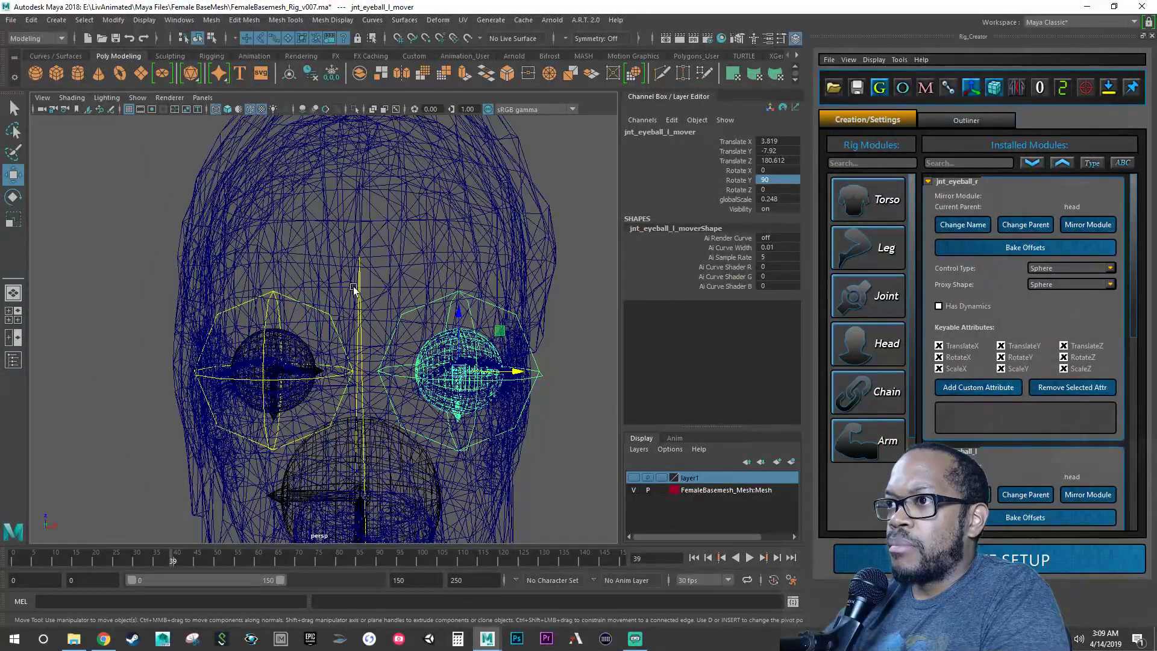
shift+click(282, 294)
click(276, 295)
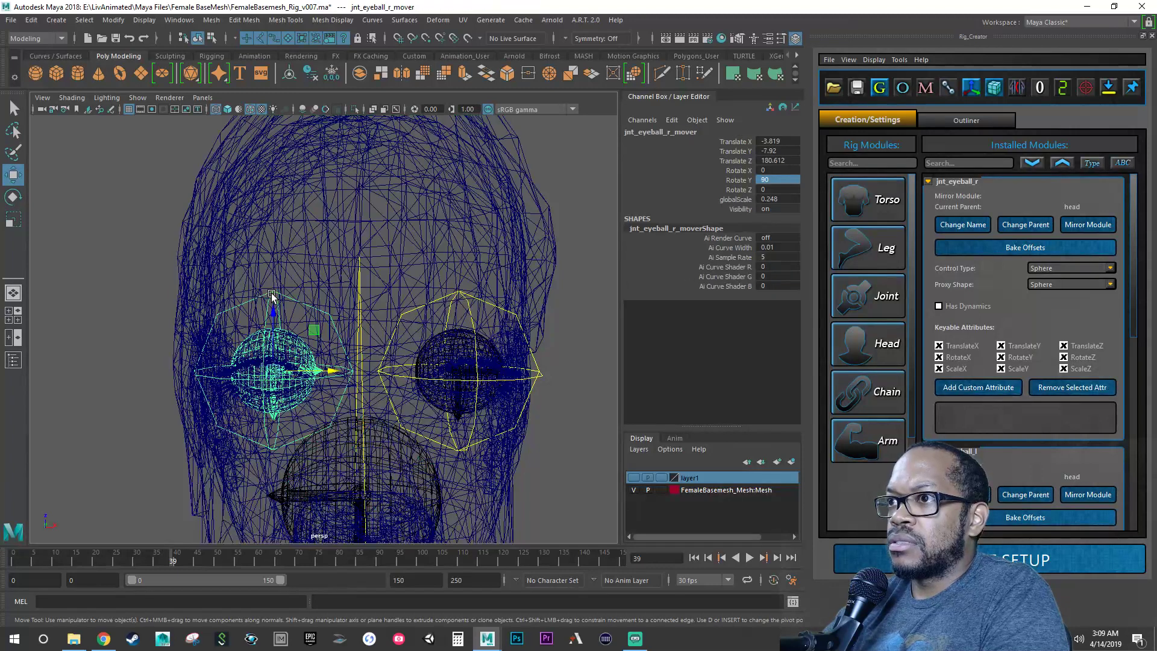
shift+click(460, 297)
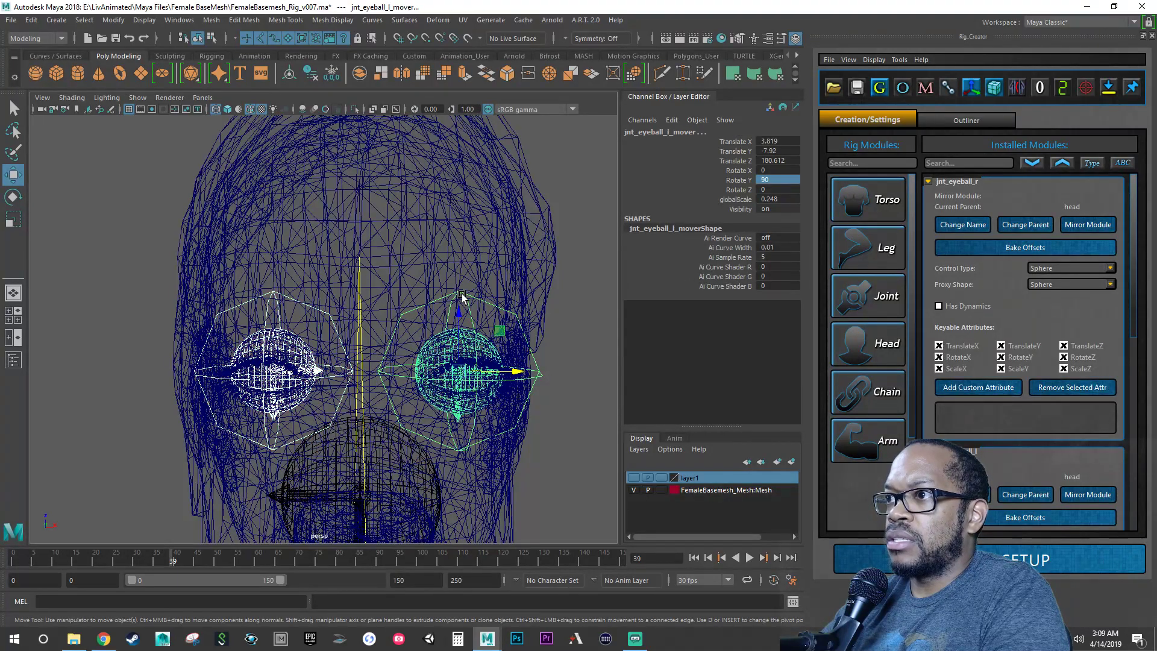
key(q)
key(ctrl+s)
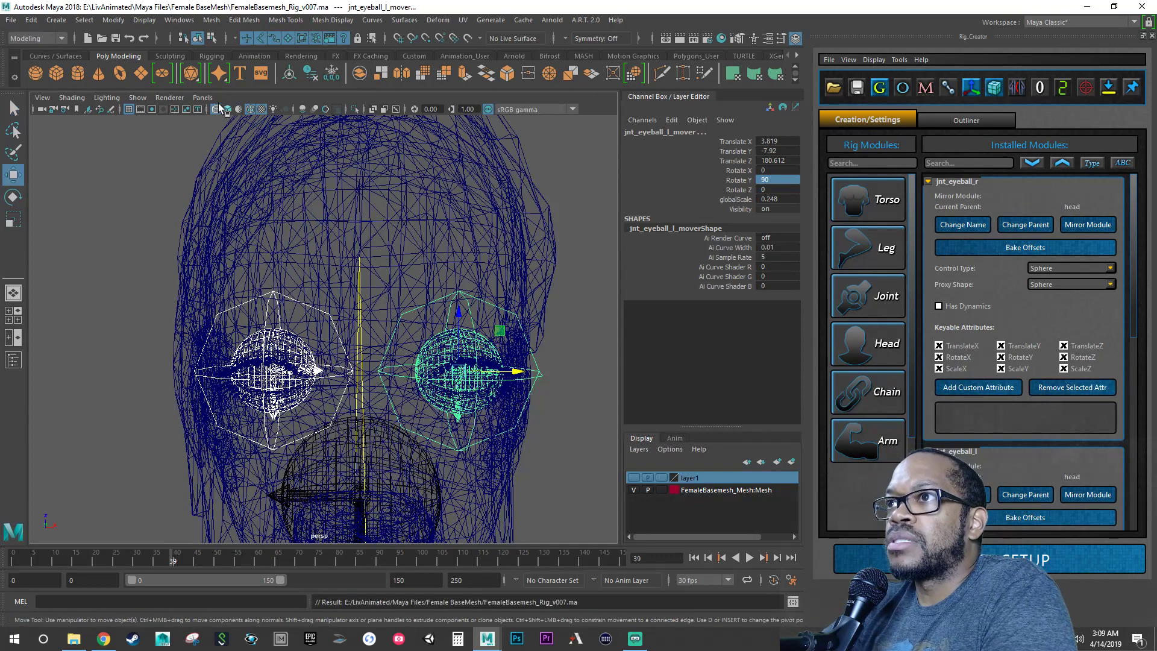
Step: Switch the viewport from wireframe to textured shading to show the eyeball proxies within the face
key(w)
key(6)
alt+drag(324, 227, 317, 248)
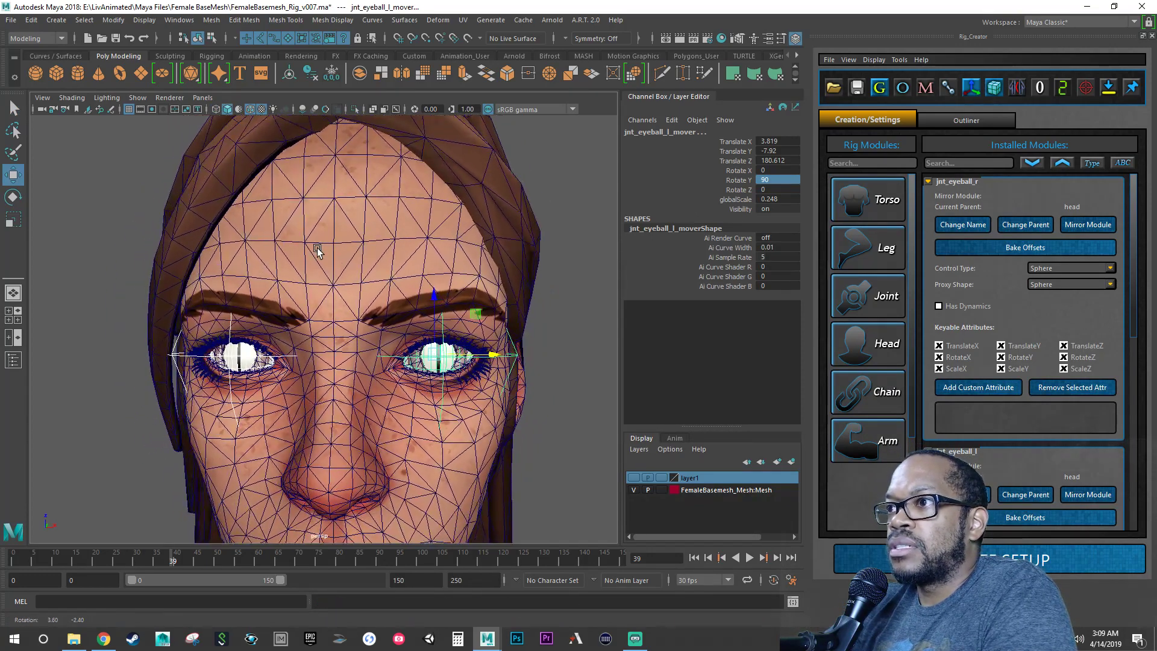
Step: Try rotating both eyeball movers together with the Rotate tool, undoing each rotation
key(e)
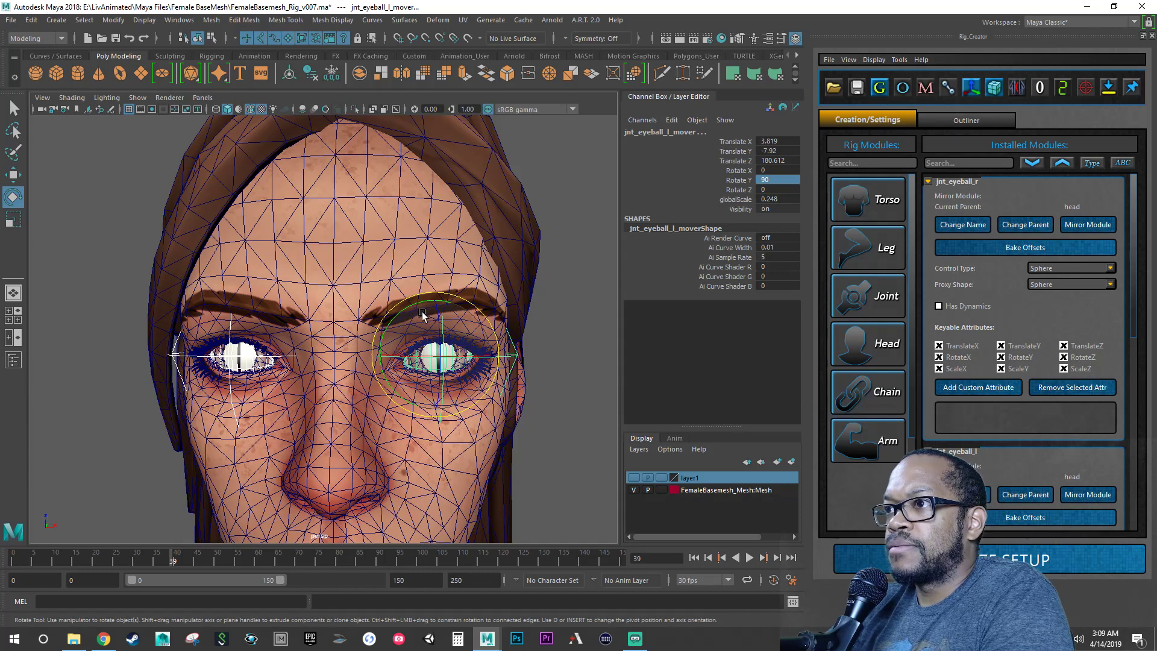
drag(438, 316, 435, 309)
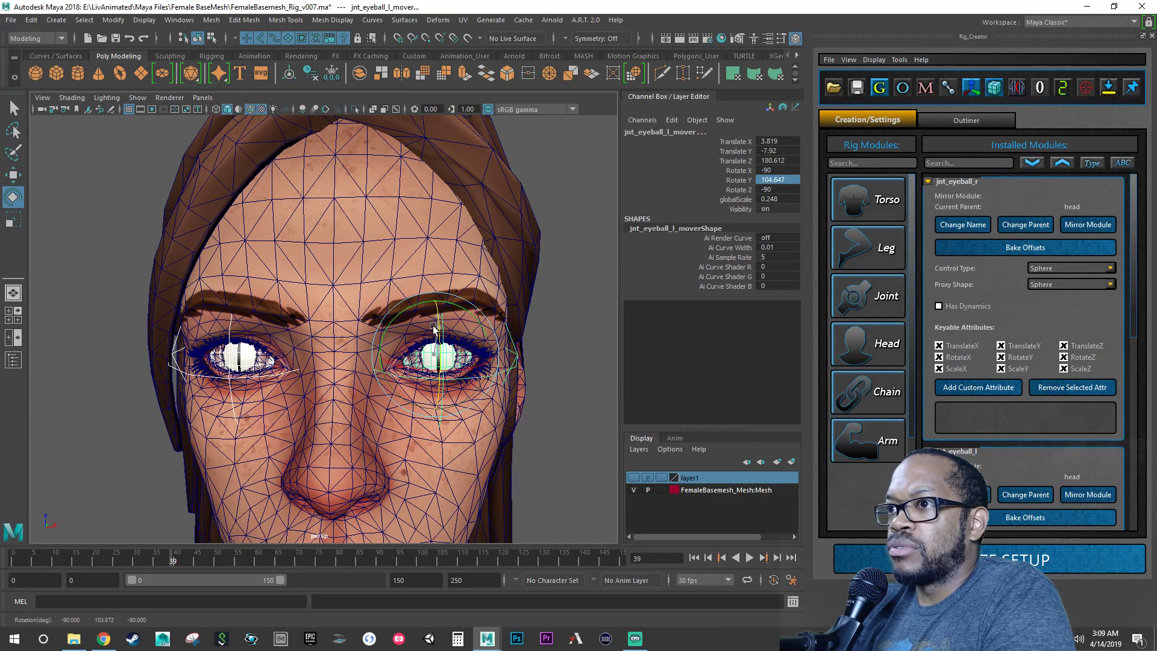
key(ctrl+z)
drag(456, 348, 330, 369)
key(ctrl+z)
Step: Save the rig scene again after the eyeball rotation test
scroll(460, 370, down, 5)
scroll(355, 365, down, 3)
key(q)
key(ctrl+s)
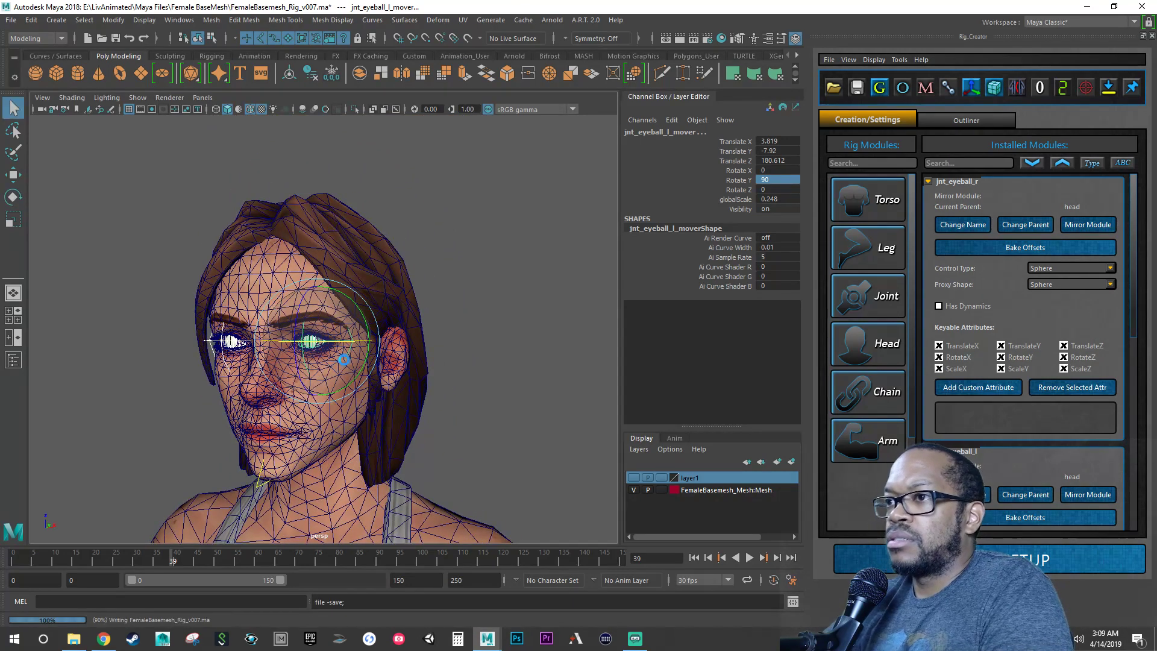
Step: Examine up close how the left eyeball proxy sits within the eyelids, lashes and inner eye corner
key(e)
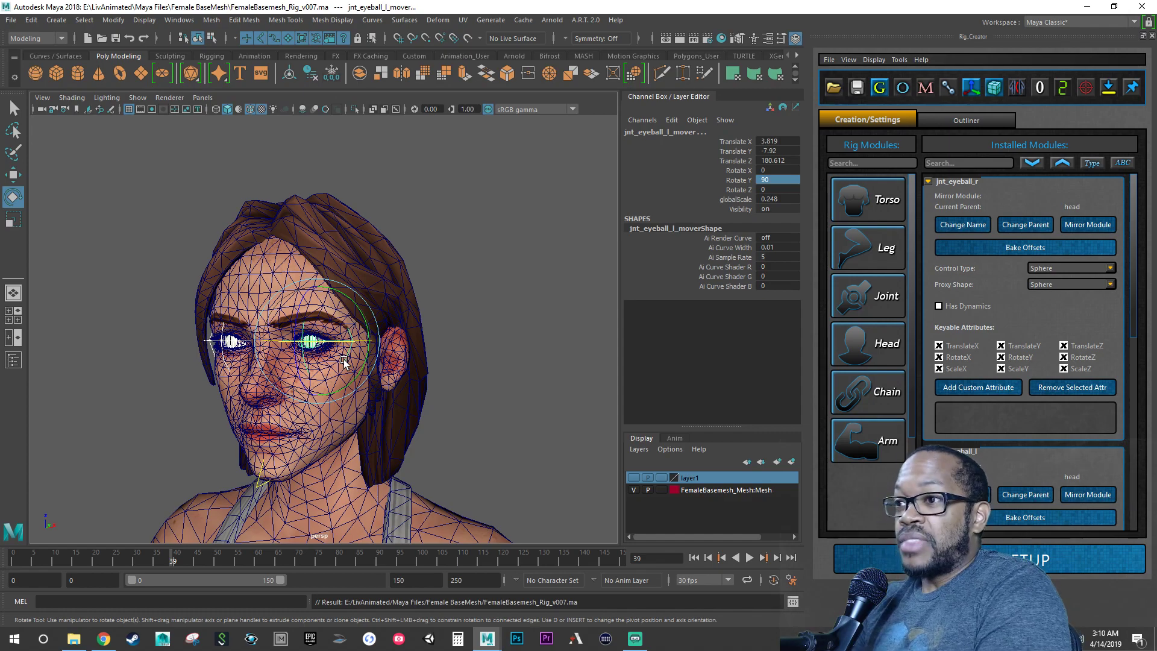
scroll(344, 361, up, 5)
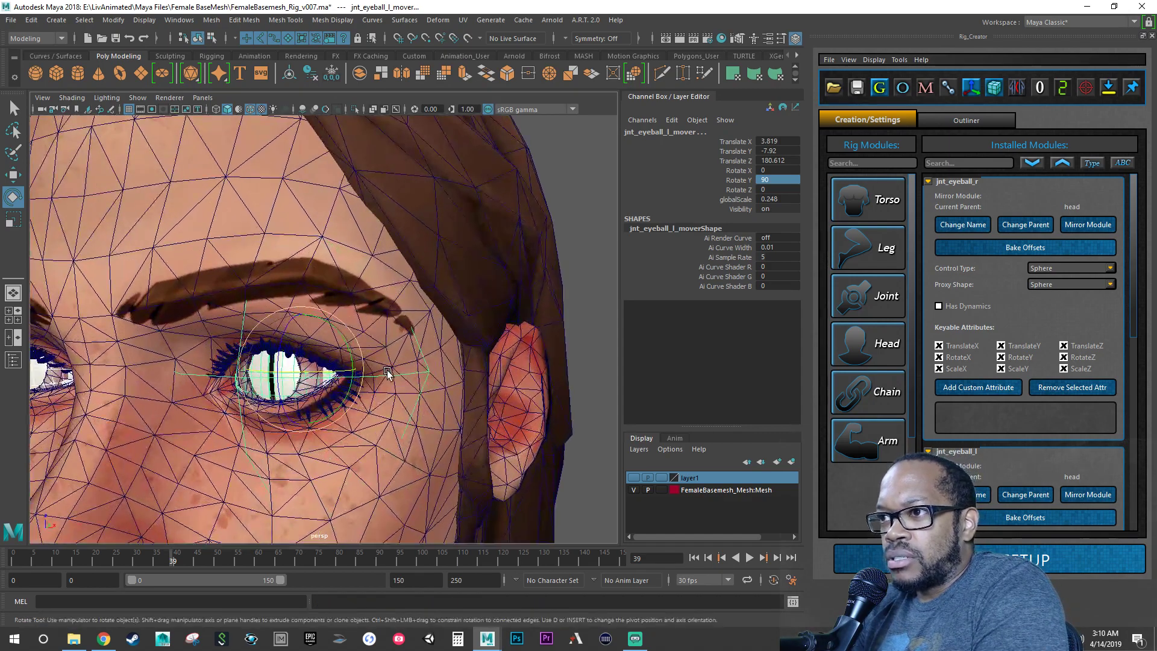
scroll(387, 374, down, 5)
scroll(380, 382, up, 6)
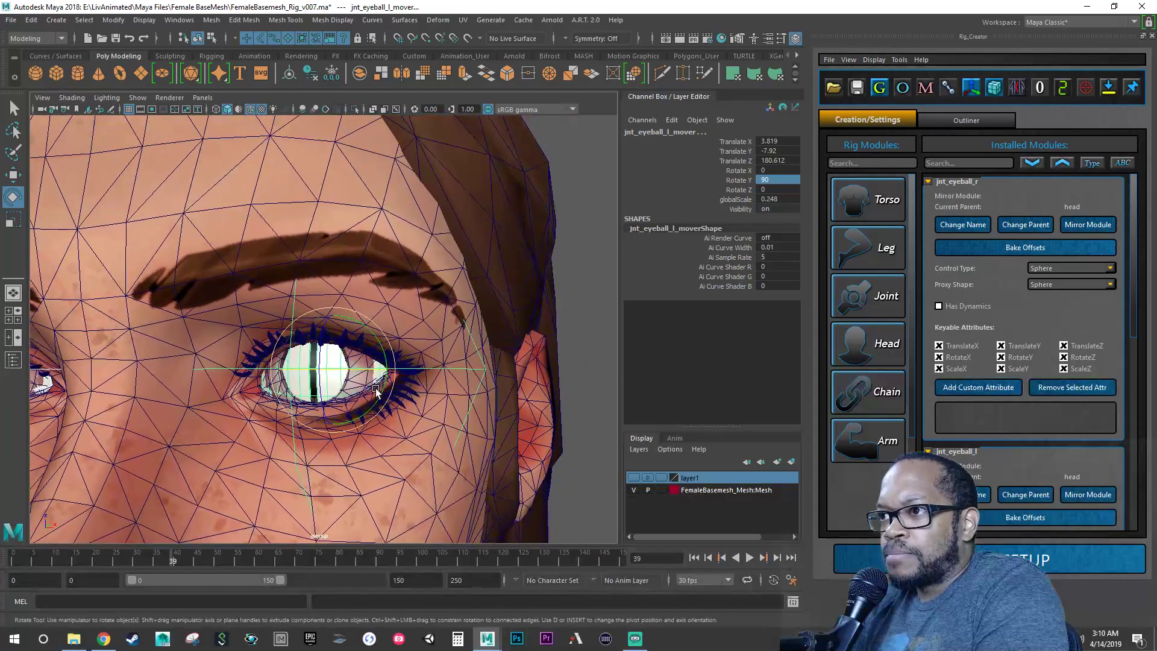
alt+drag(375, 392, 384, 385)
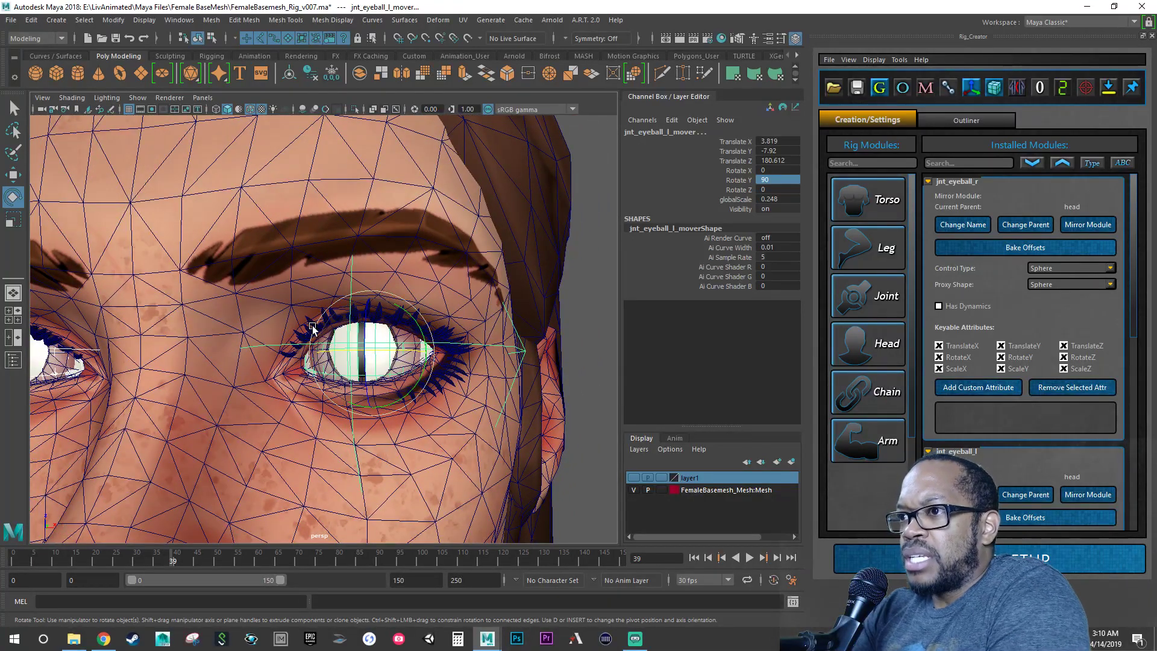
scroll(331, 399, up, 2)
scroll(330, 399, up, 2)
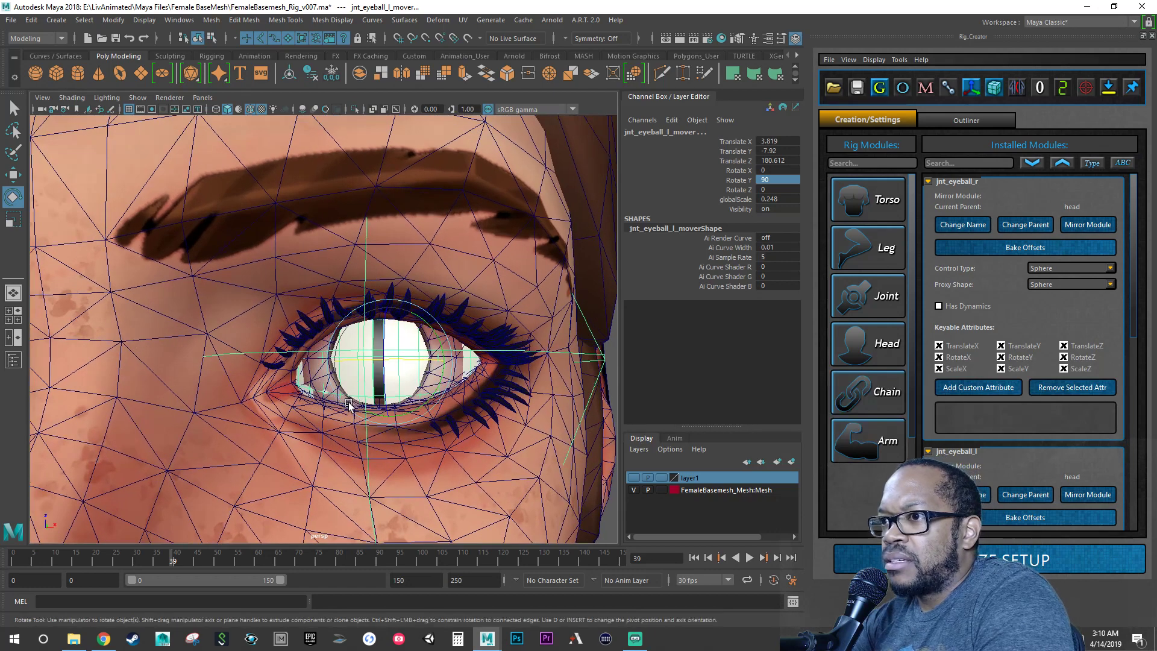
alt+drag(330, 398, 317, 403)
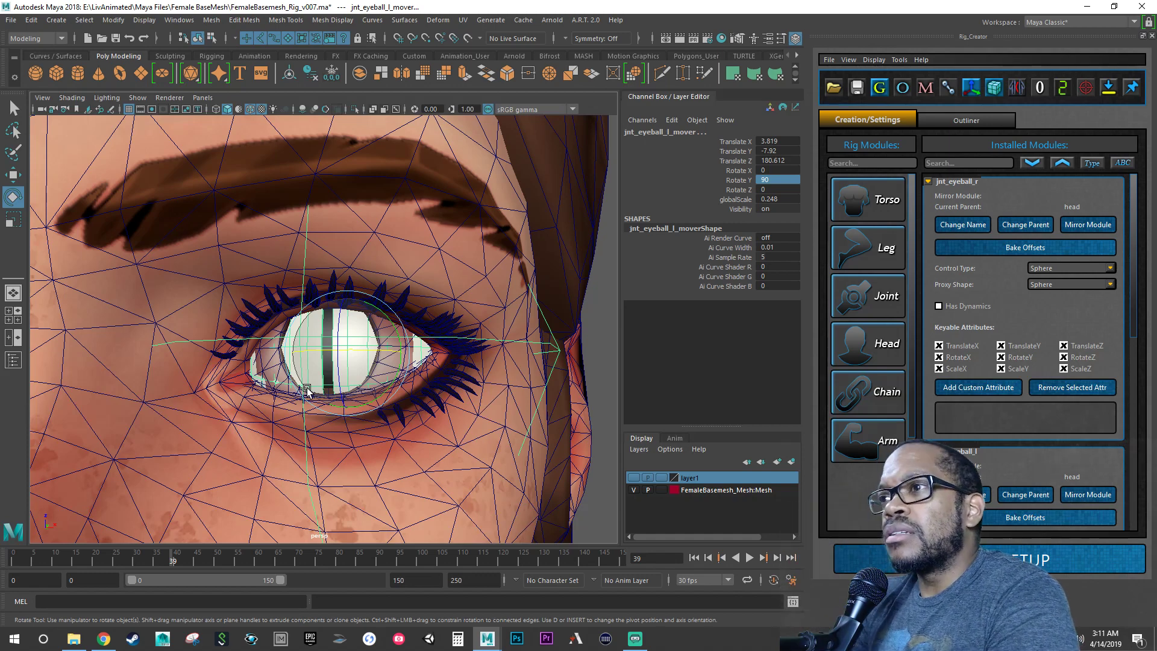
alt+drag(275, 343, 278, 370)
alt+right_drag(279, 370, 327, 320)
alt+drag(327, 320, 338, 326)
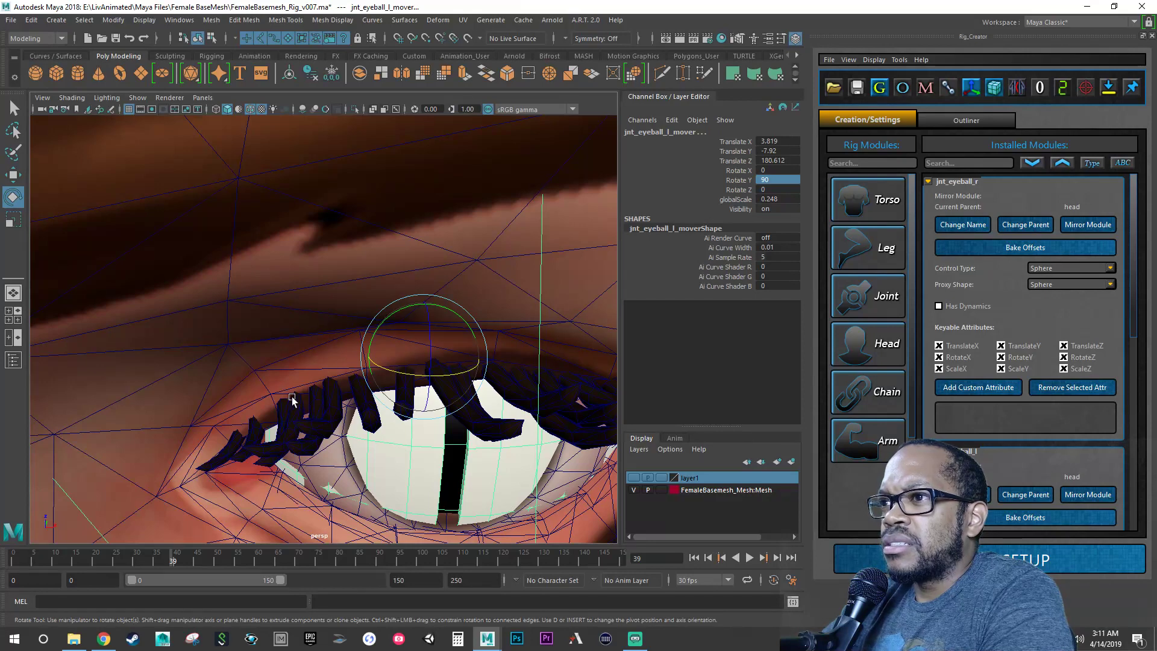
alt+drag(334, 368, 337, 367)
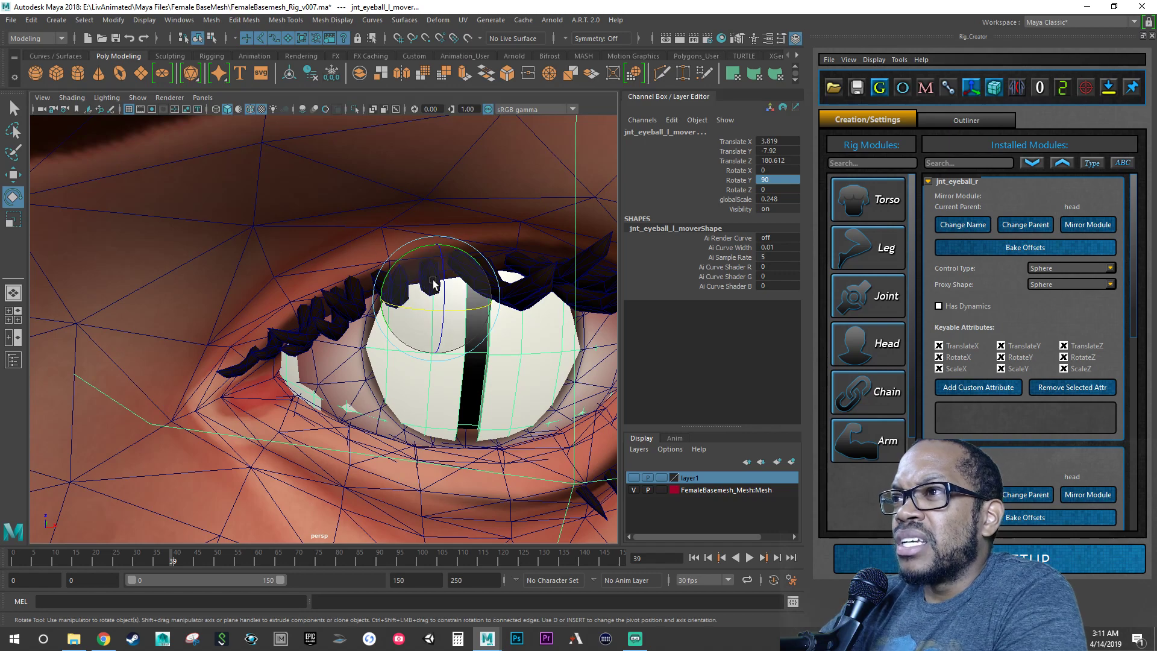
alt+right_drag(431, 282, 356, 284)
alt+drag(386, 301, 356, 284)
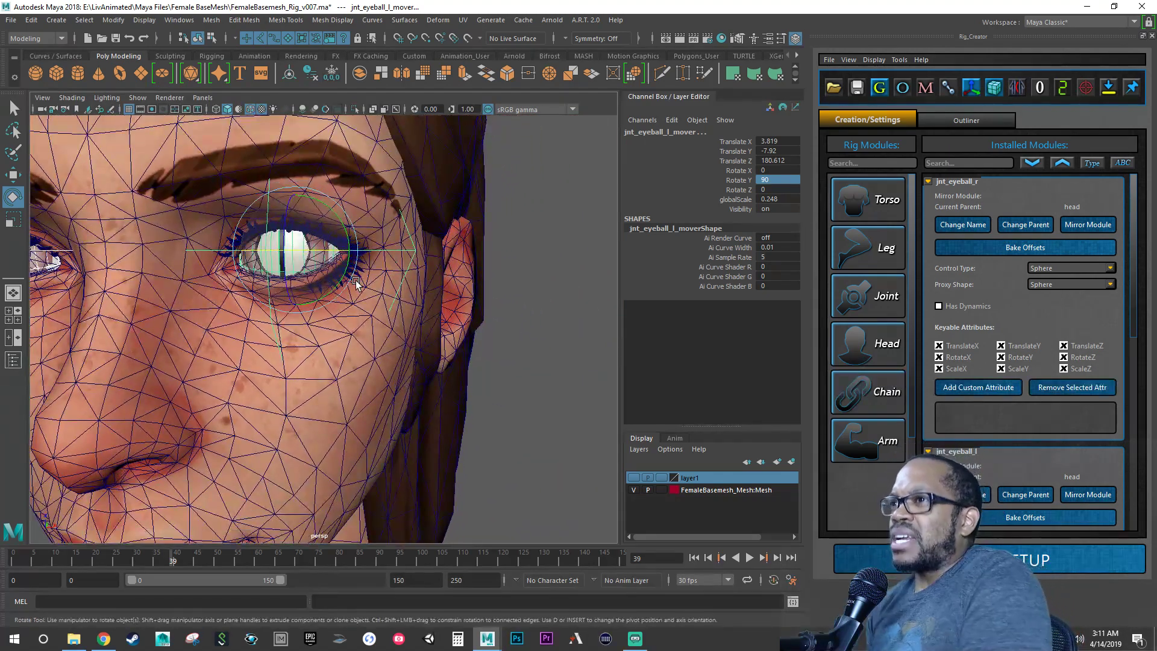
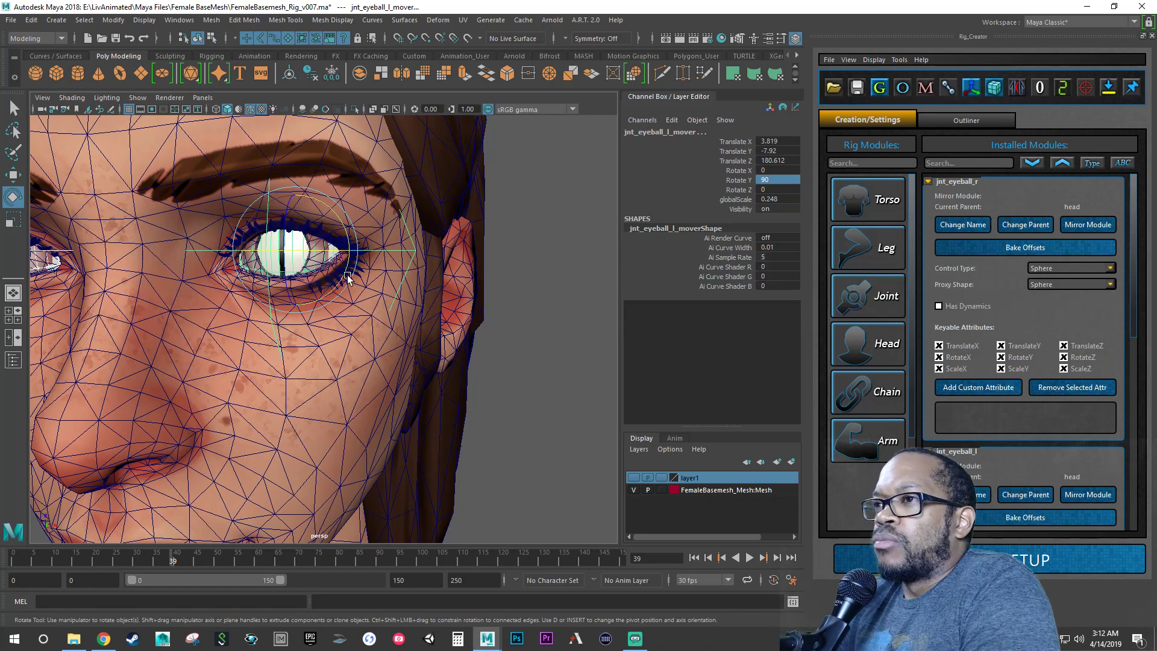
Step: Deselect the eyeball movers and save the scene file FemaleBasemesh_Rig_v007
scroll(363, 280, down, 1)
scroll(363, 280, down, 5)
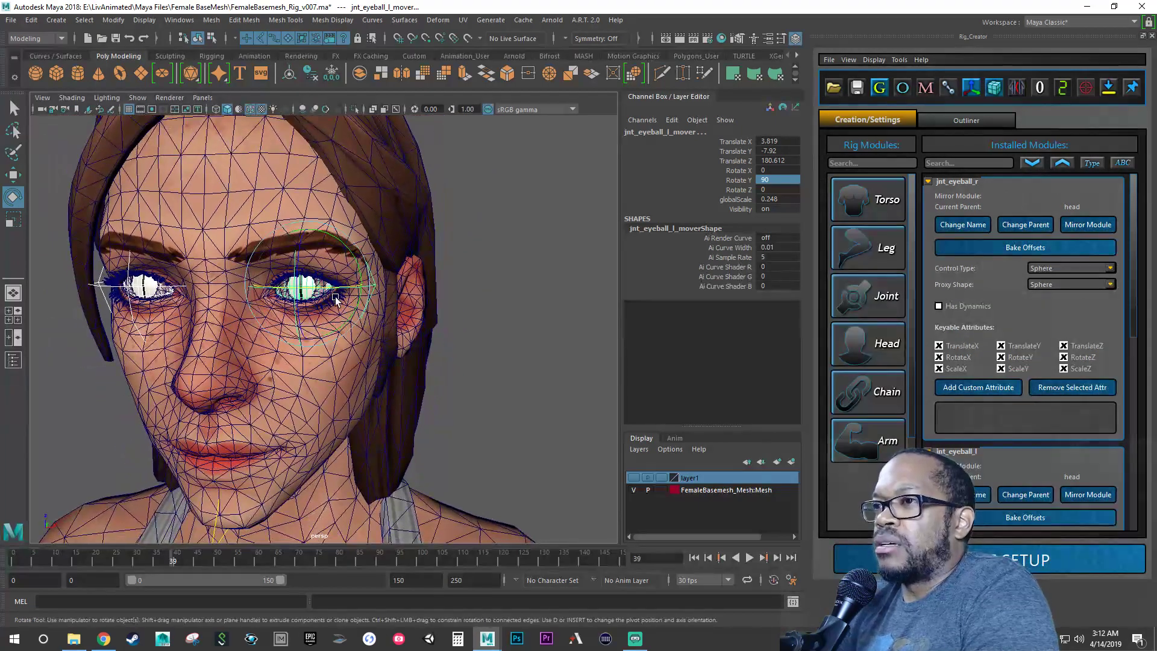
scroll(310, 296, down, 1)
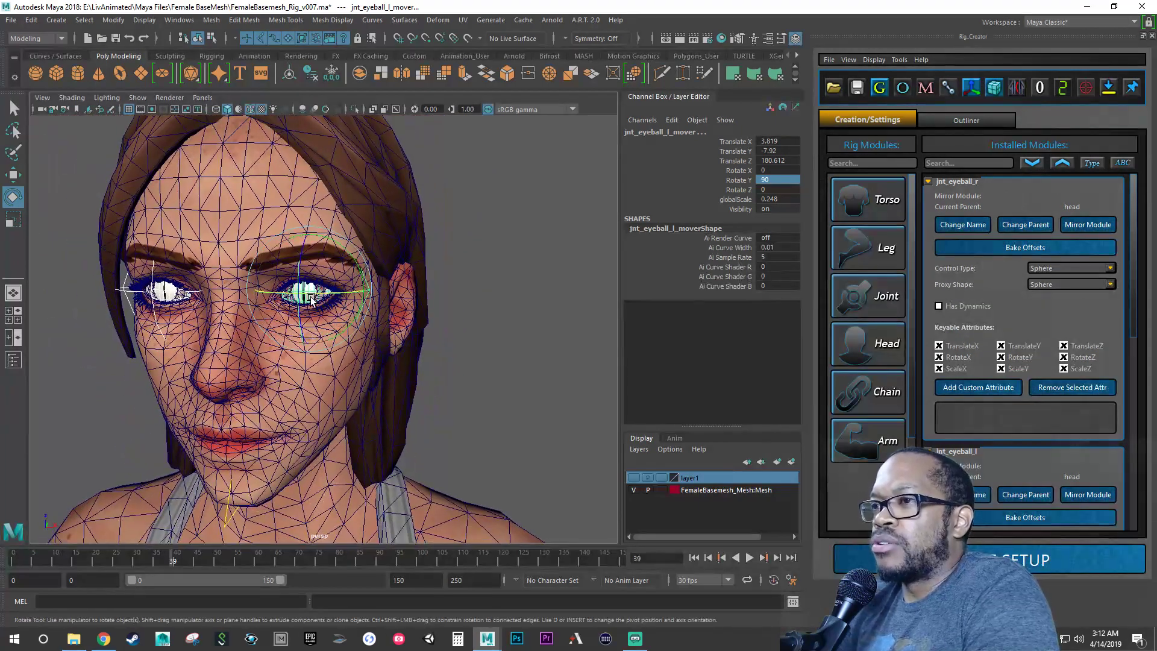
click(539, 342)
key(q)
key(ctrl+s)
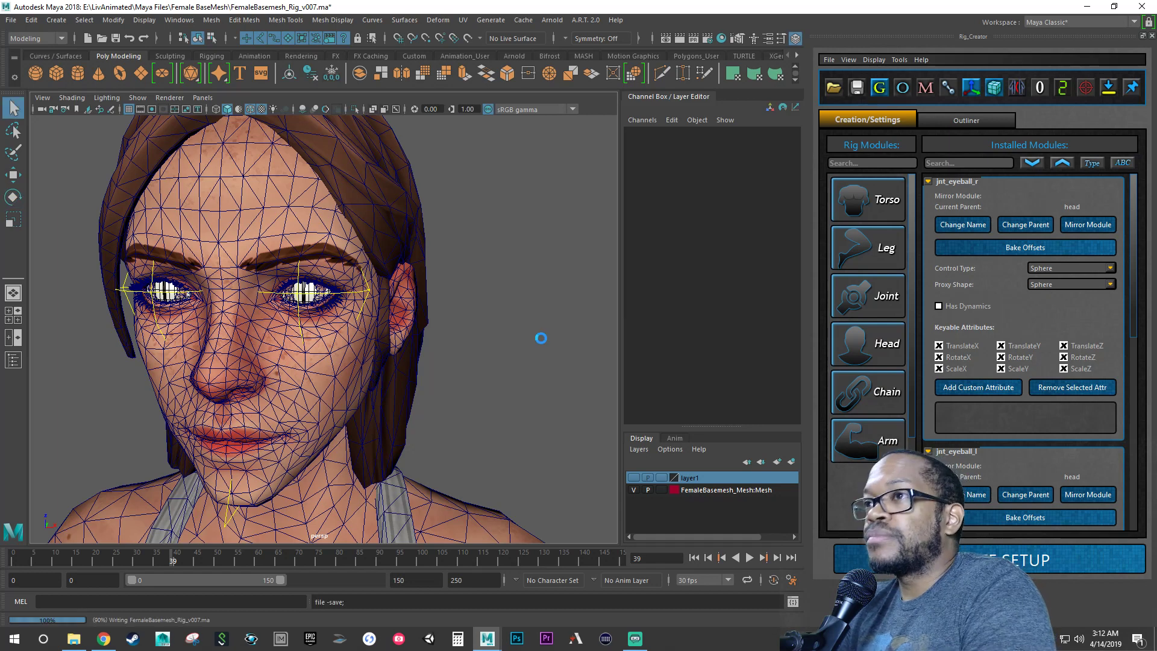
key(e)
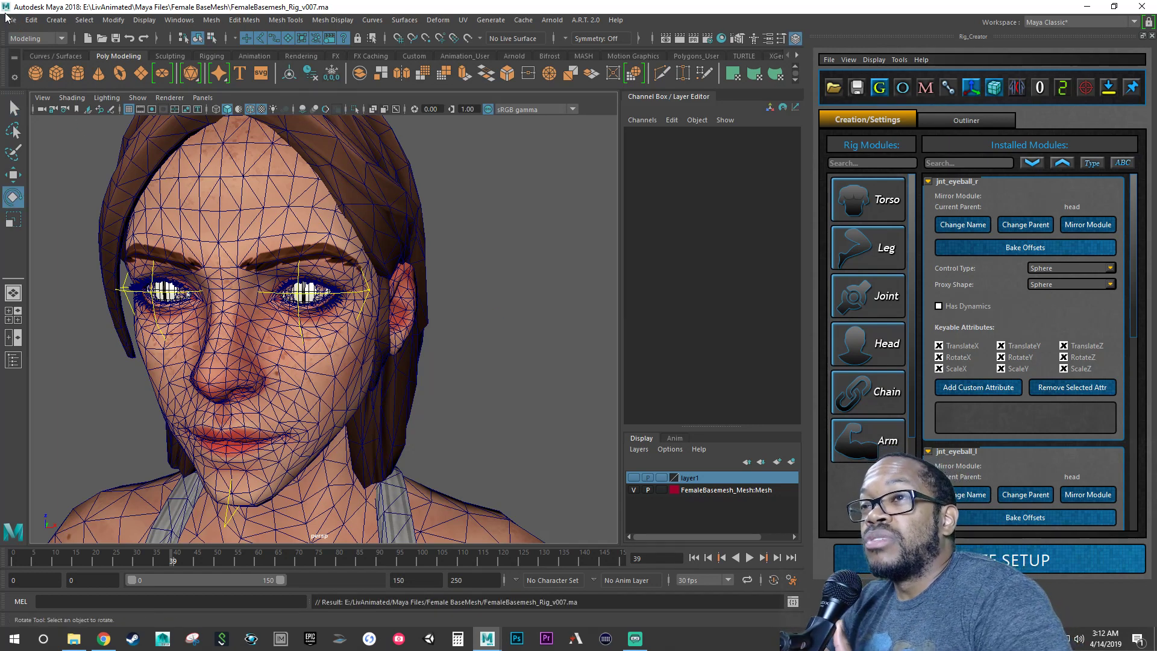
Step: Save the scene as a new version named FemaleBasemesh_Rig_v008.ma in the Female BaseMesh folder
click(11, 21)
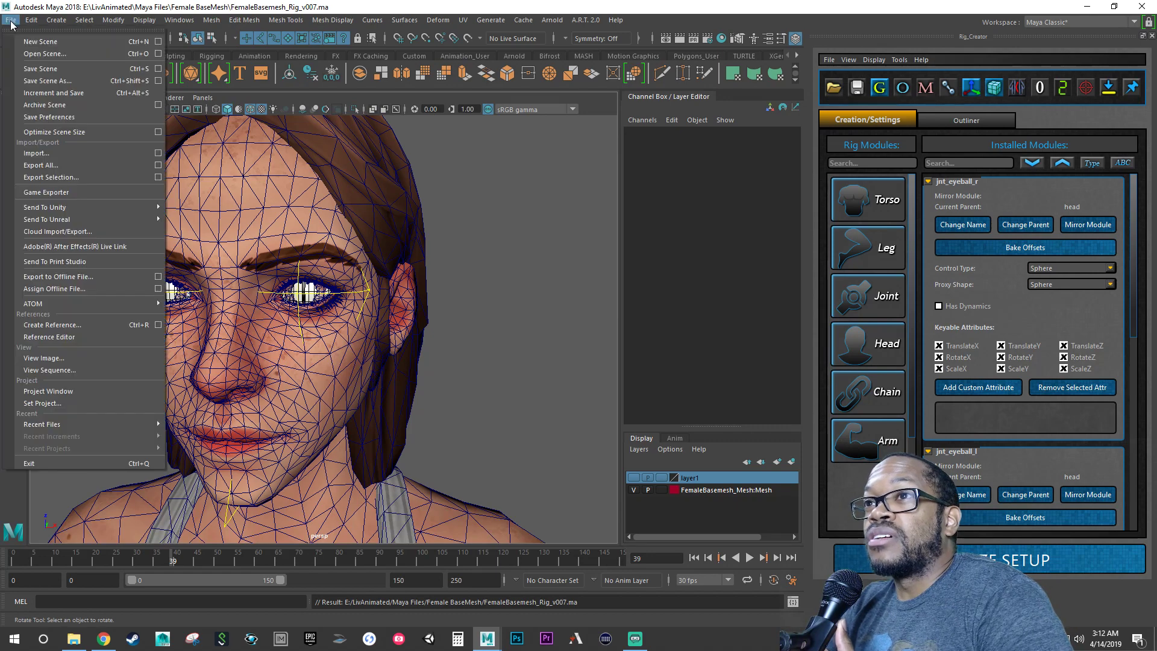
click(46, 81)
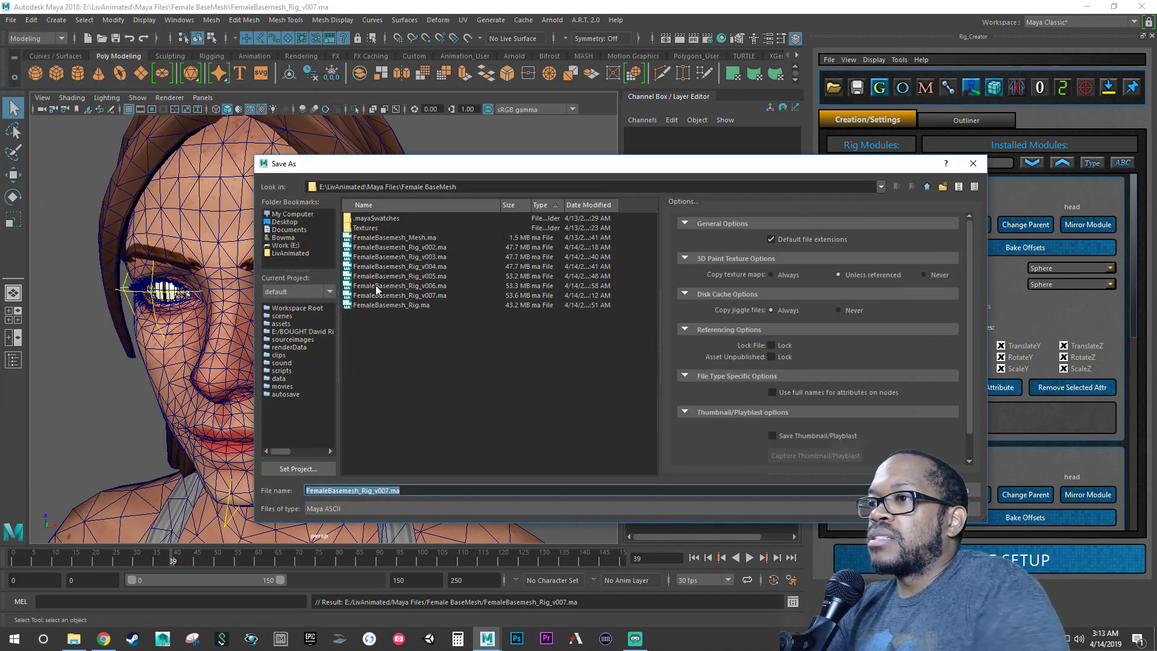
click(388, 492)
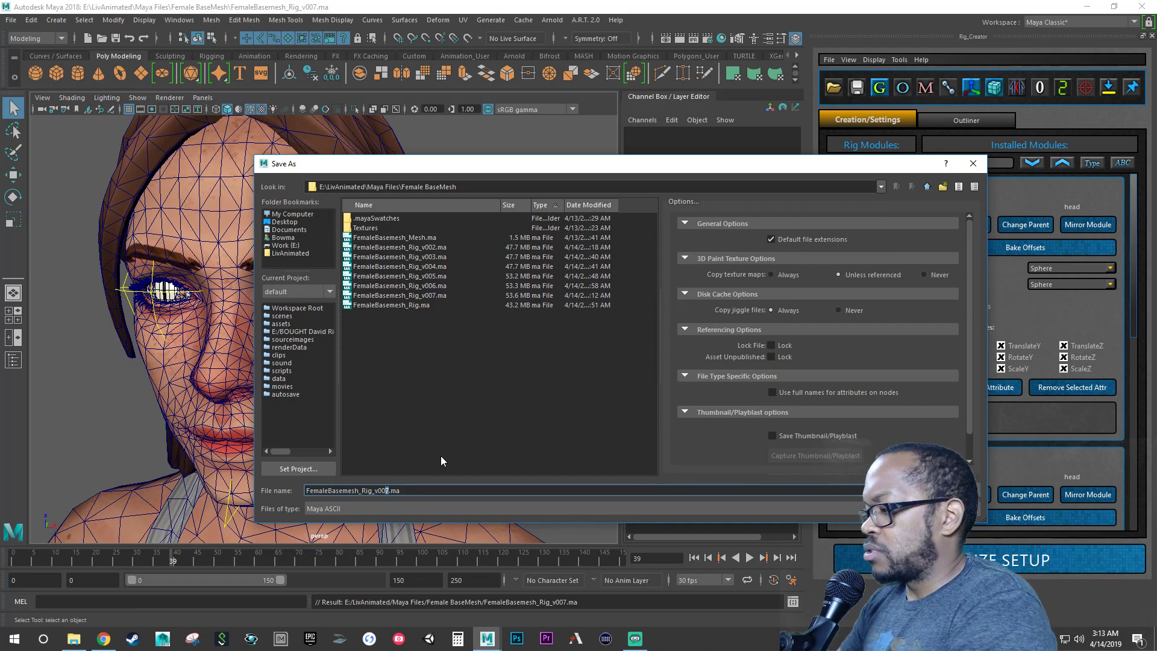
key(Return)
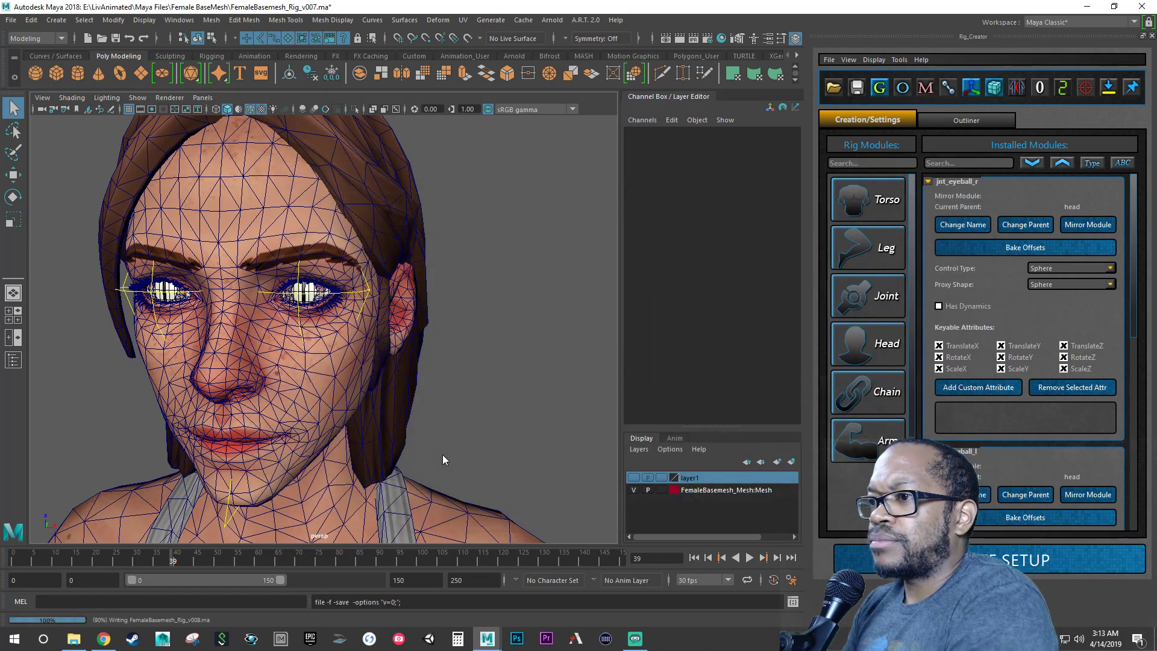
key(e)
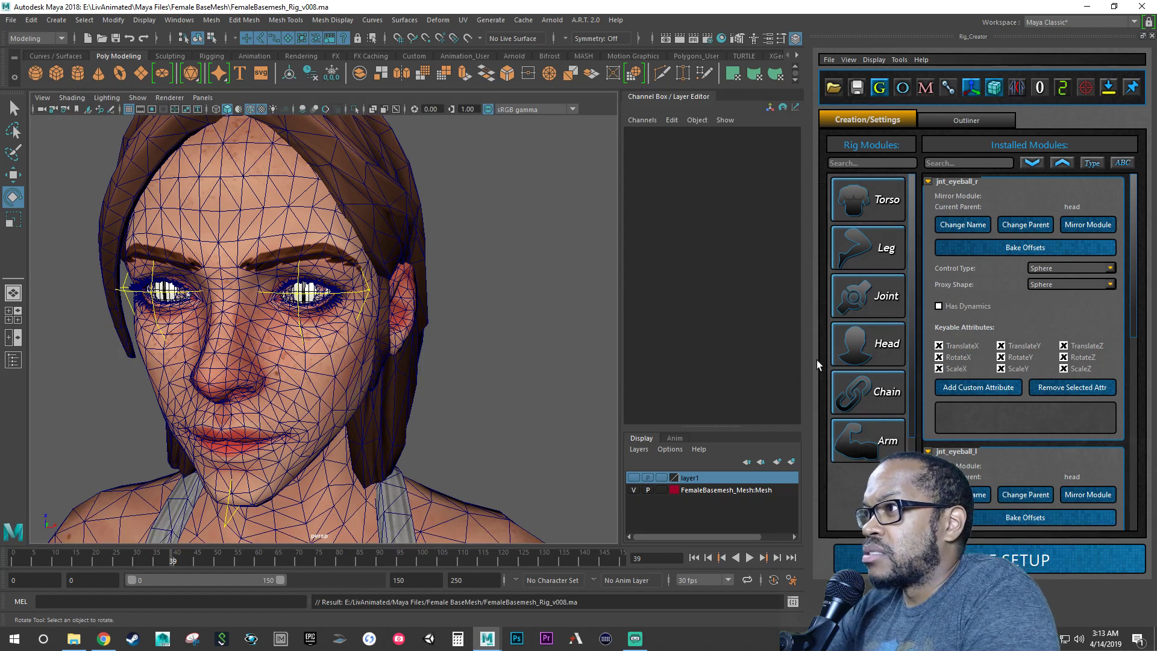
Step: Add a Joint rig module with the suffix eyelid_l_upper, parented to the head bone
click(872, 297)
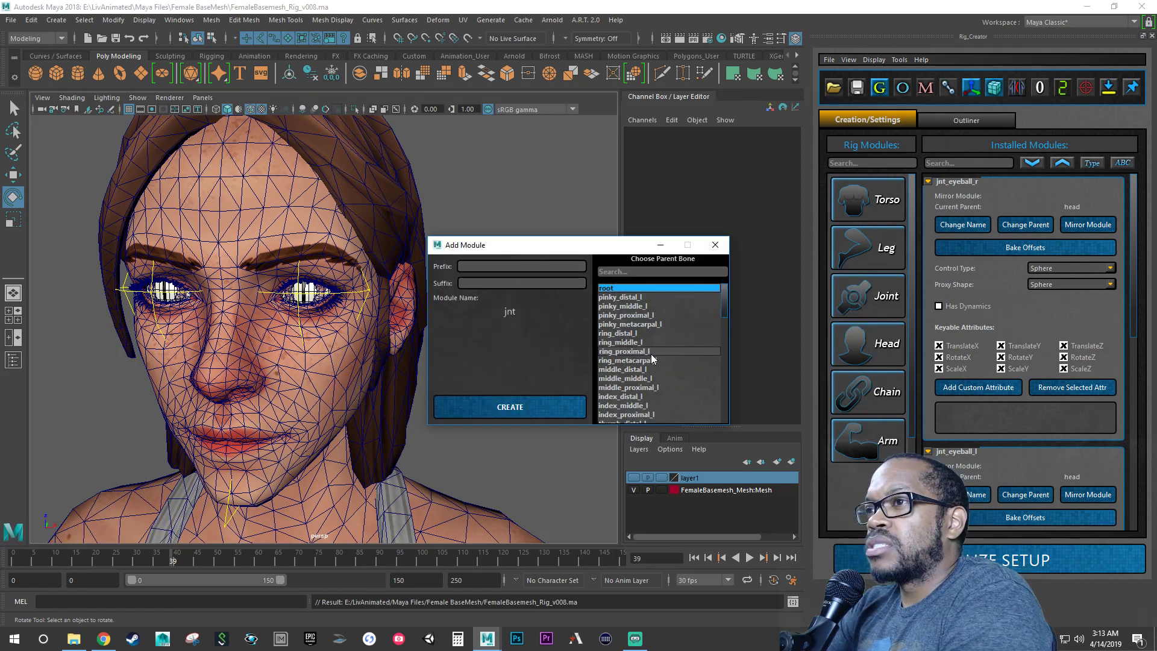
scroll(651, 356, down, 5)
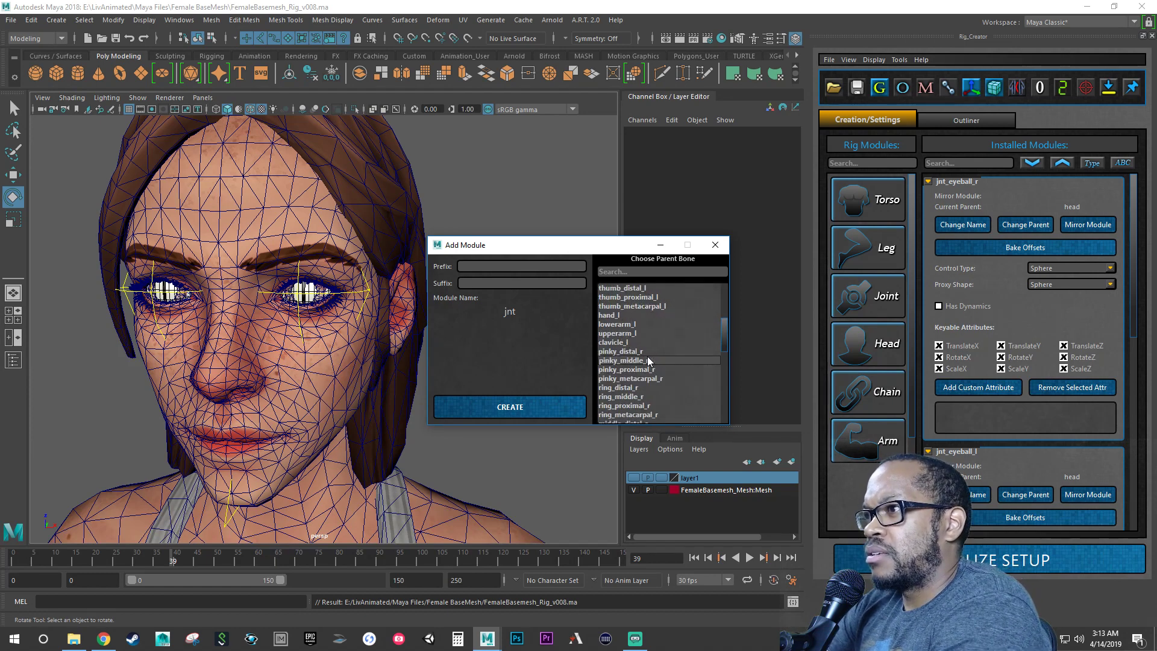
scroll(648, 360, down, 6)
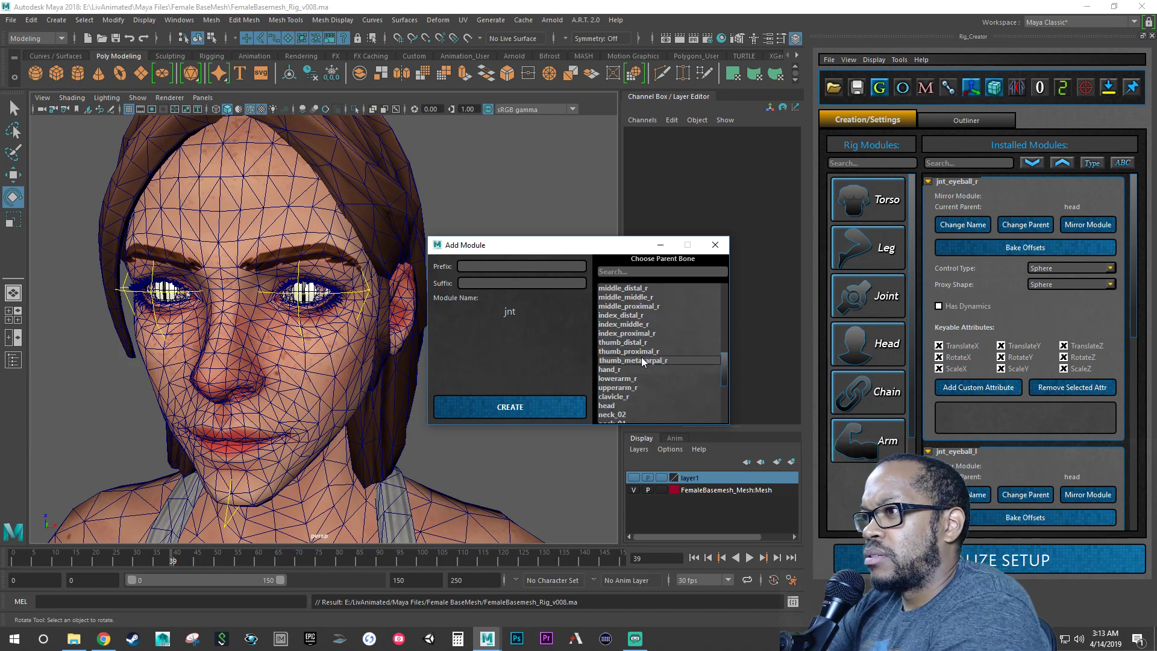
click(609, 378)
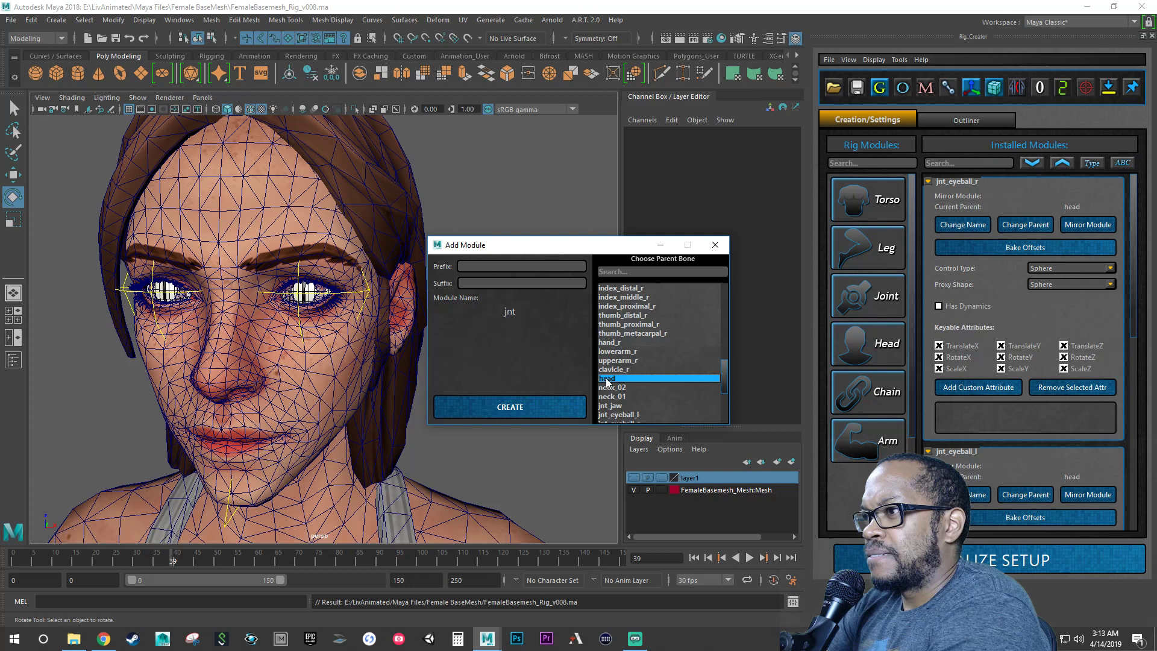
click(515, 283)
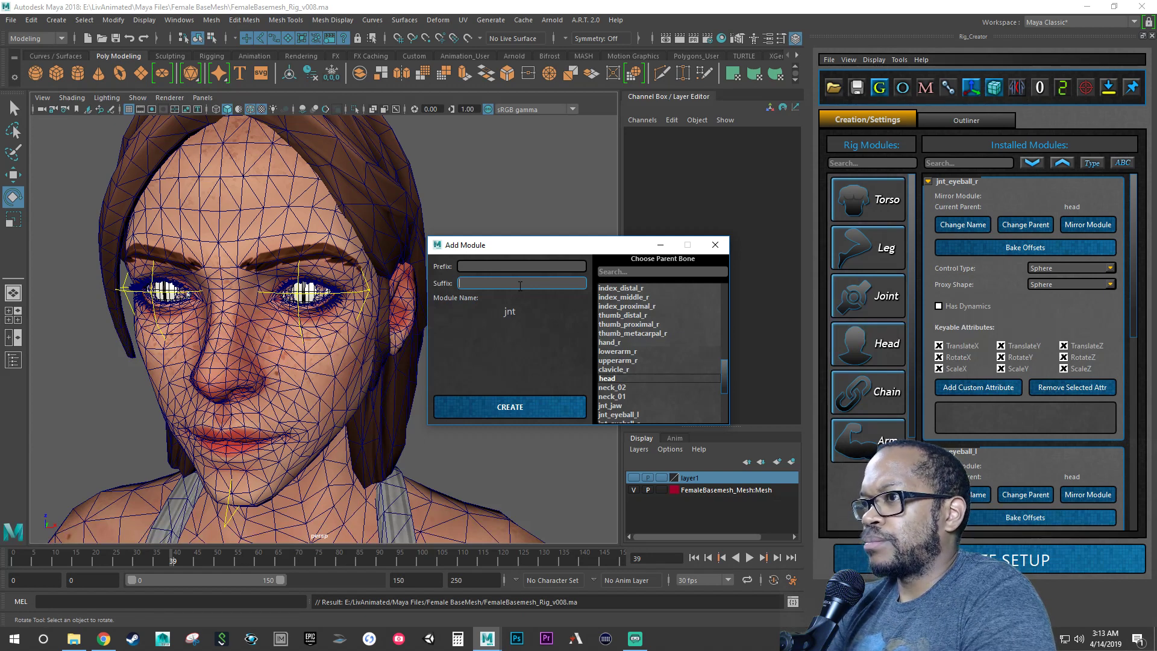
text(eyelid_)
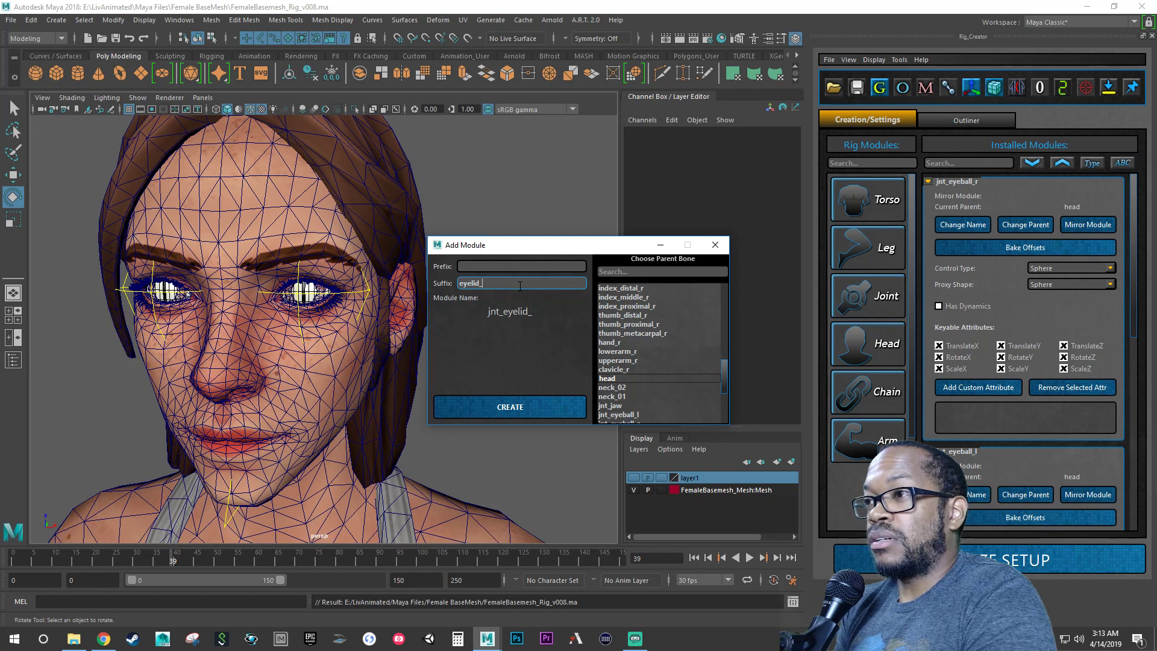
text(l)
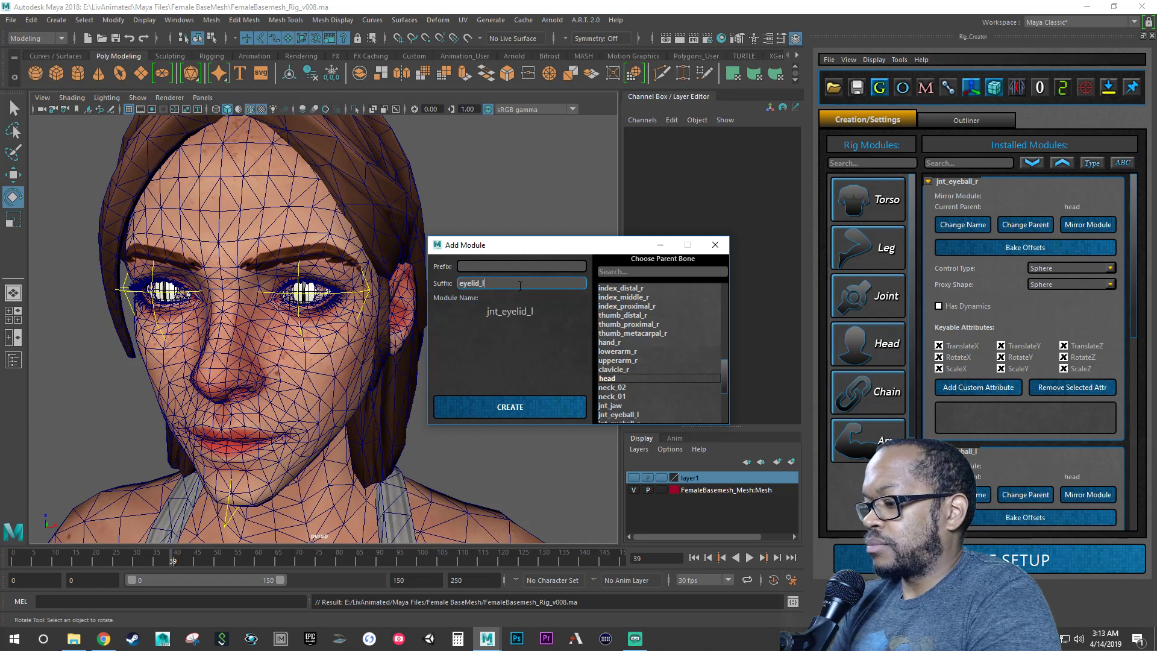
text(_upper)
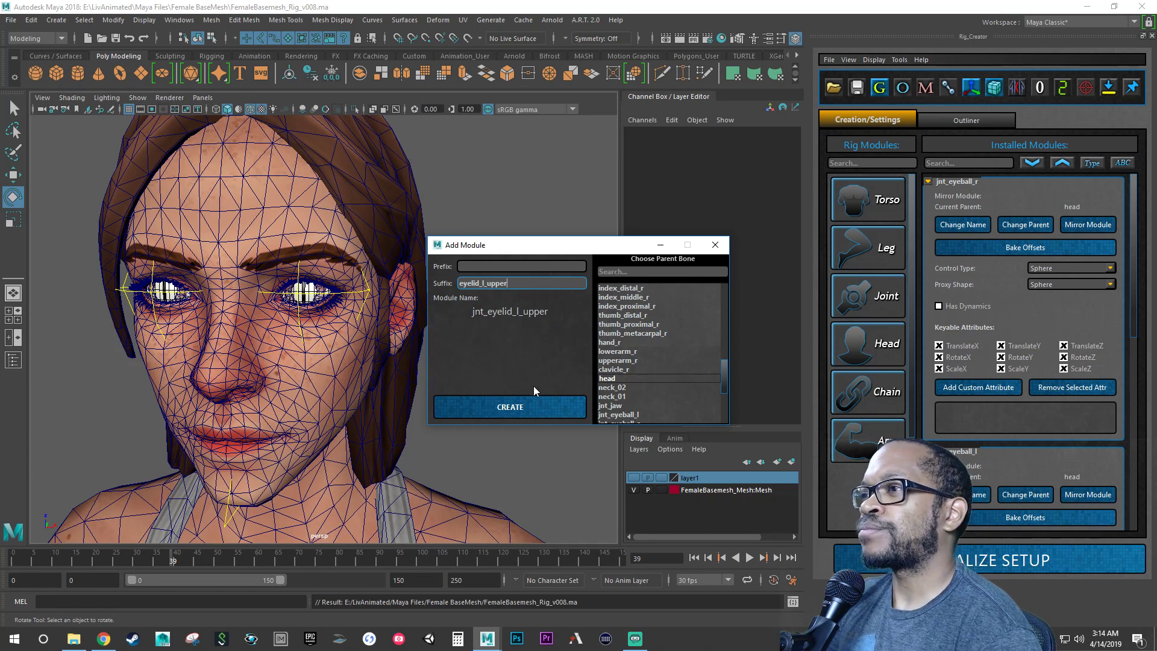
click(541, 409)
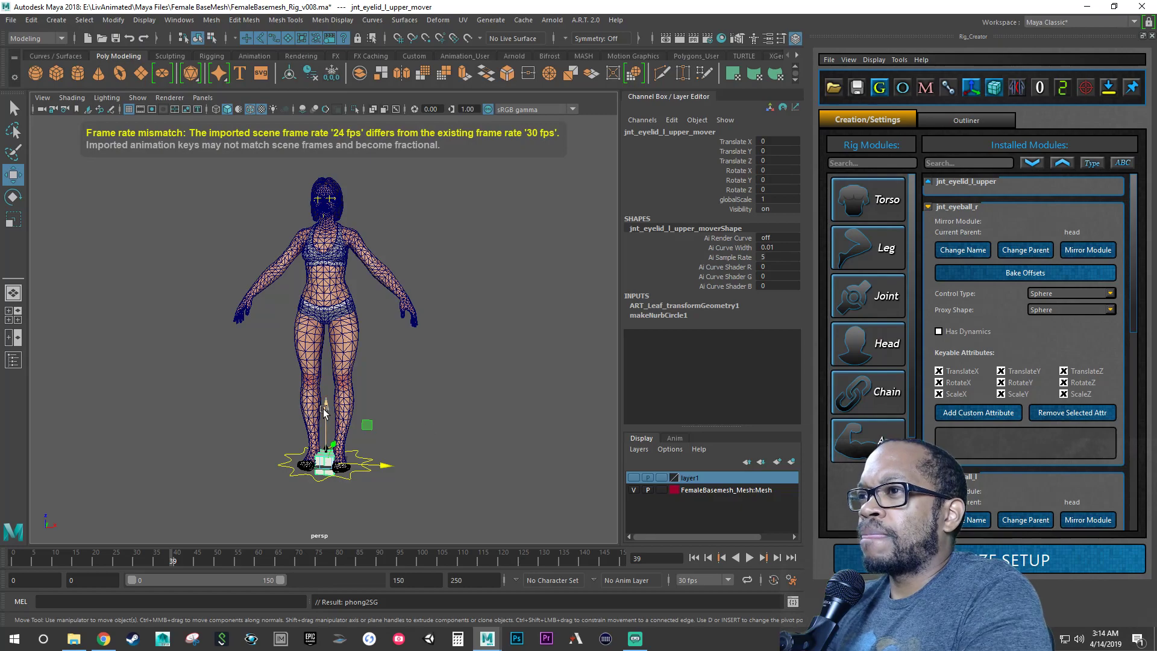
Step: Move the upper left eyelid mover up to head height and out beside the face, about Translate Z 176.68 and Translate X 16.893
drag(325, 416, 324, 148)
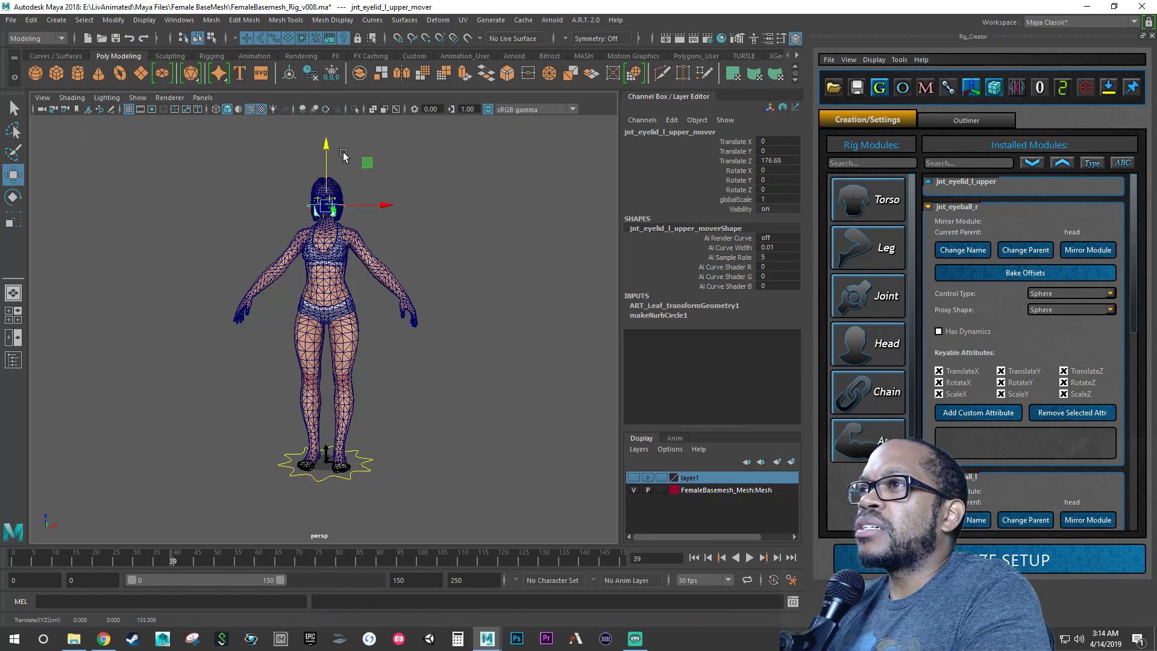
scroll(420, 287, up, 4)
scroll(356, 341, up, 6)
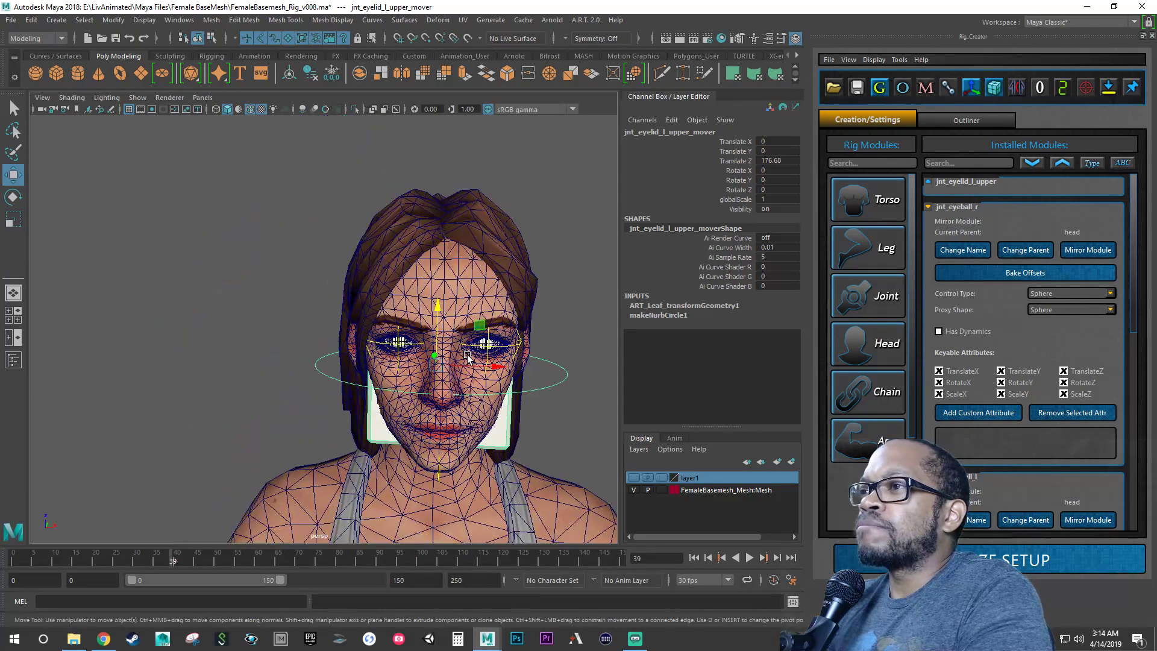
drag(410, 367, 481, 365)
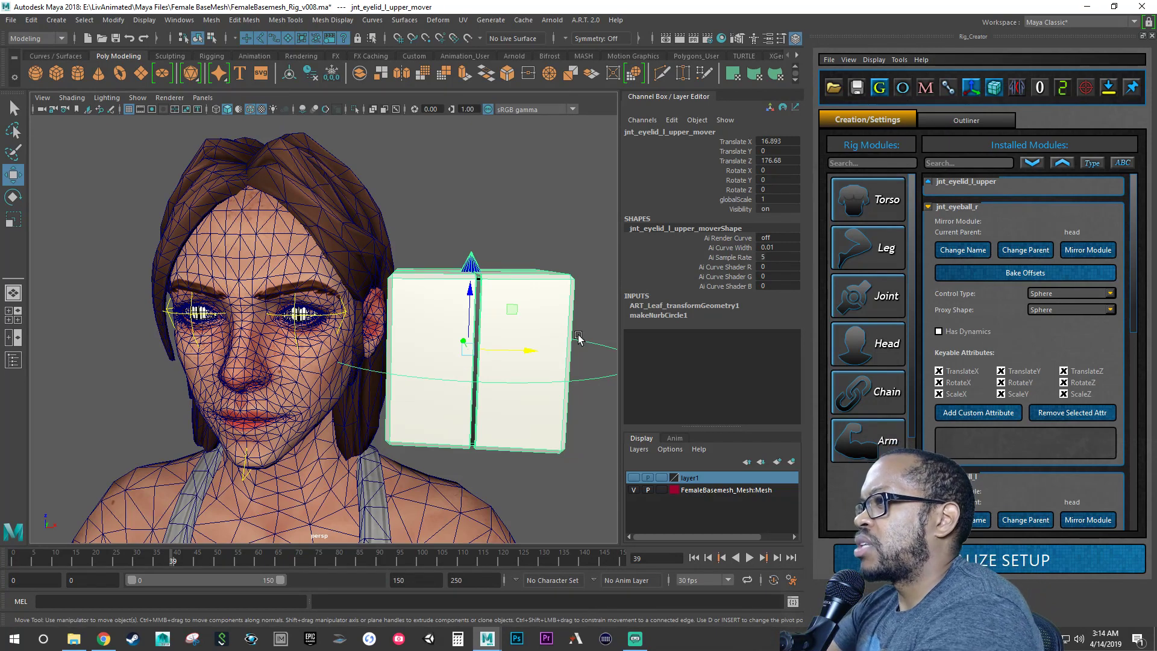
Step: Set the control type of the jnt_eyeball_r module to Arrow
click(1050, 295)
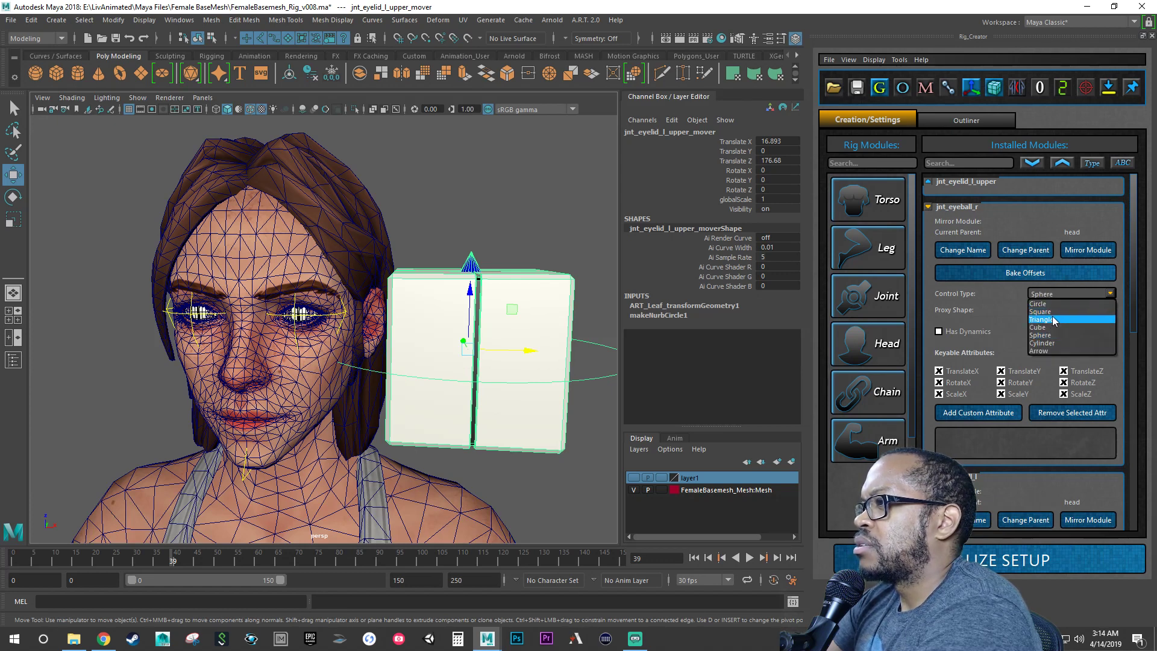
click(1040, 350)
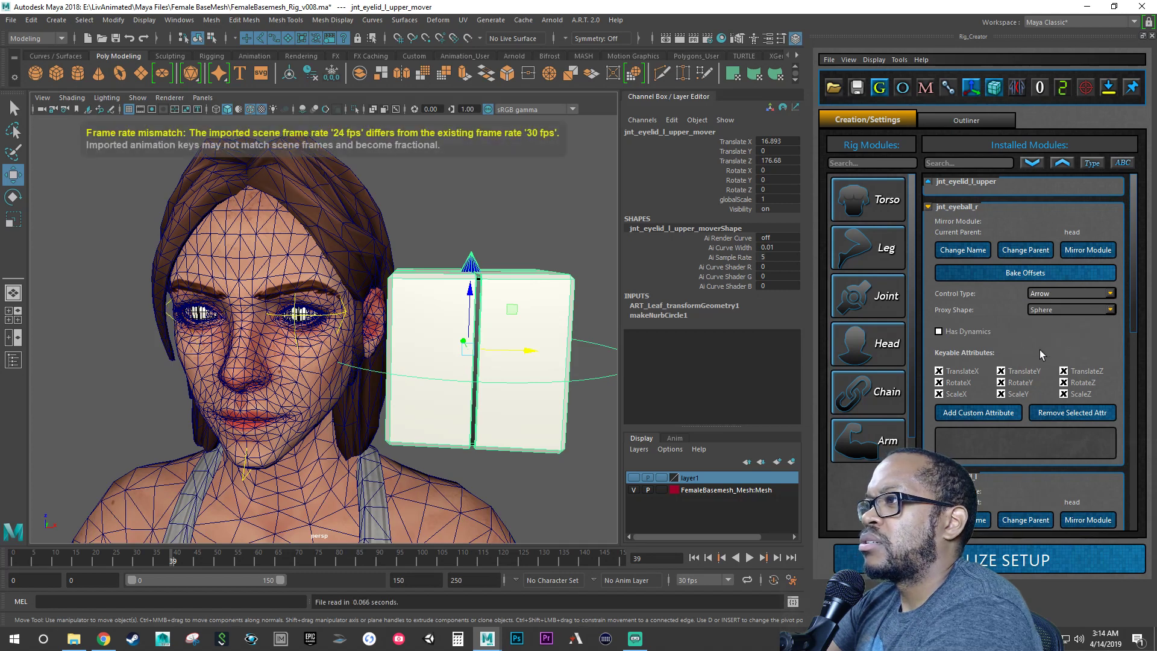
Step: Set the jnt_eyeball_r module's control type to Sphere and collapse both eyeball modules
click(1051, 292)
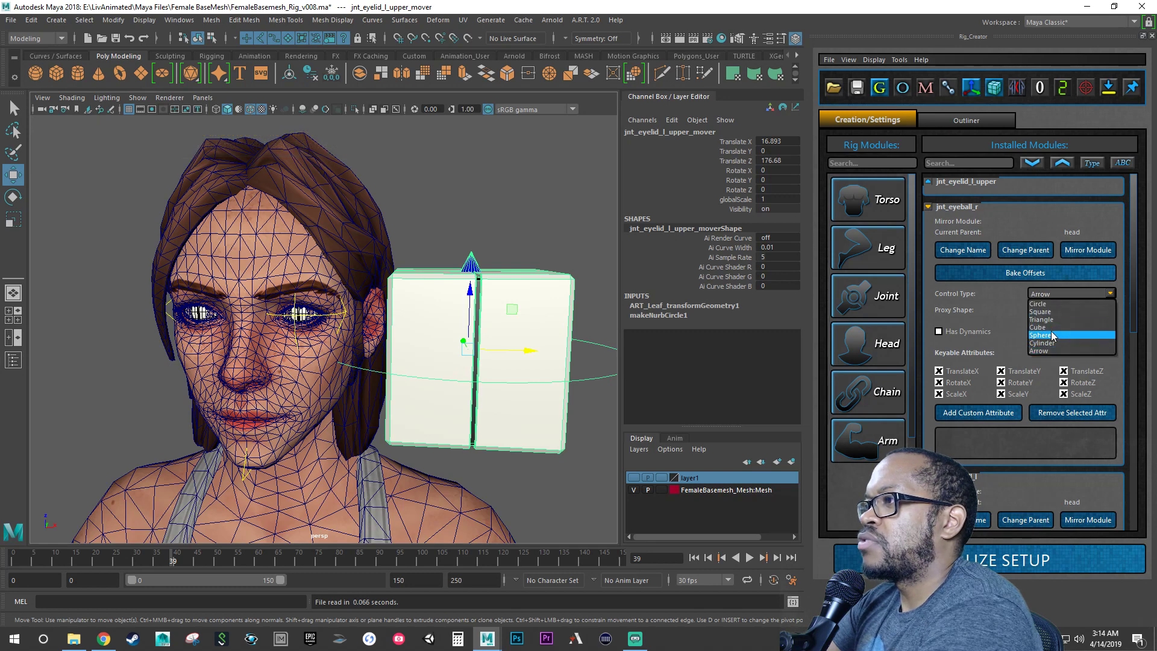
click(1050, 334)
click(928, 207)
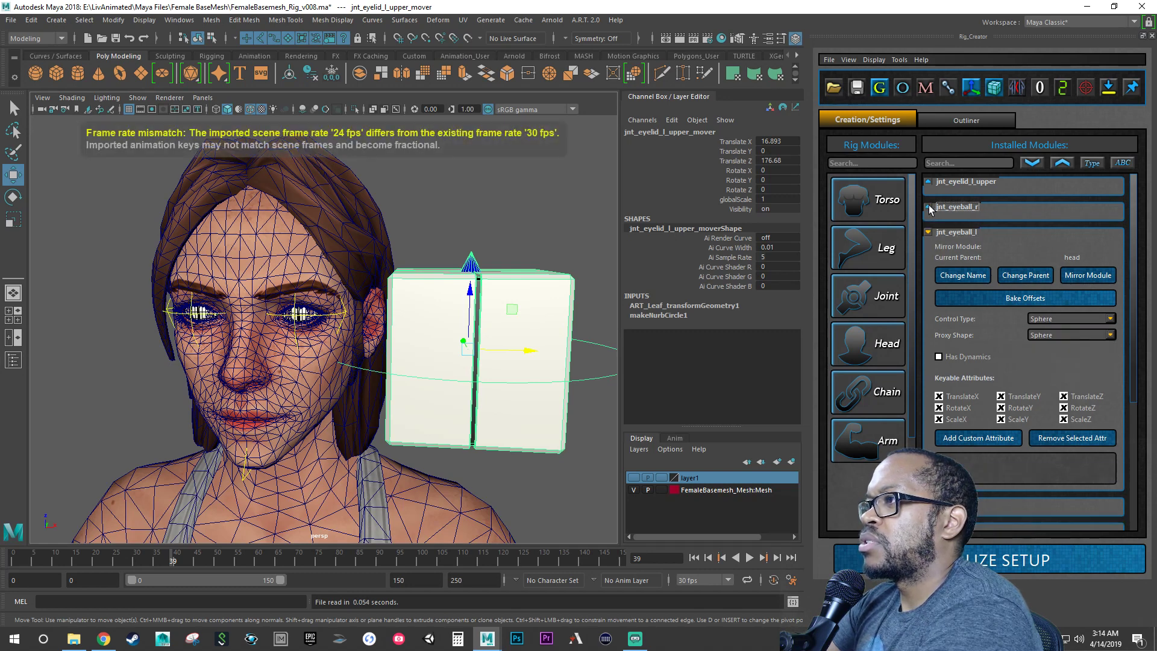
click(928, 233)
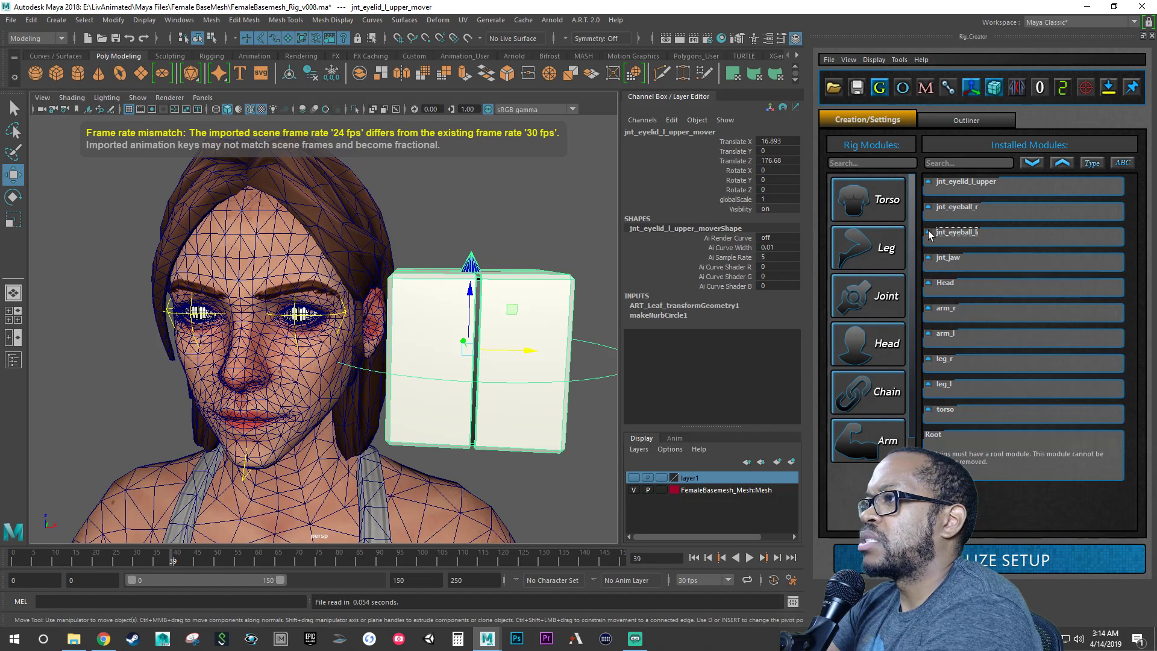
Step: Expand the jnt_eyelid_l_upper module and set its control type to Triangle after trying Arrow and Cylinder
click(929, 181)
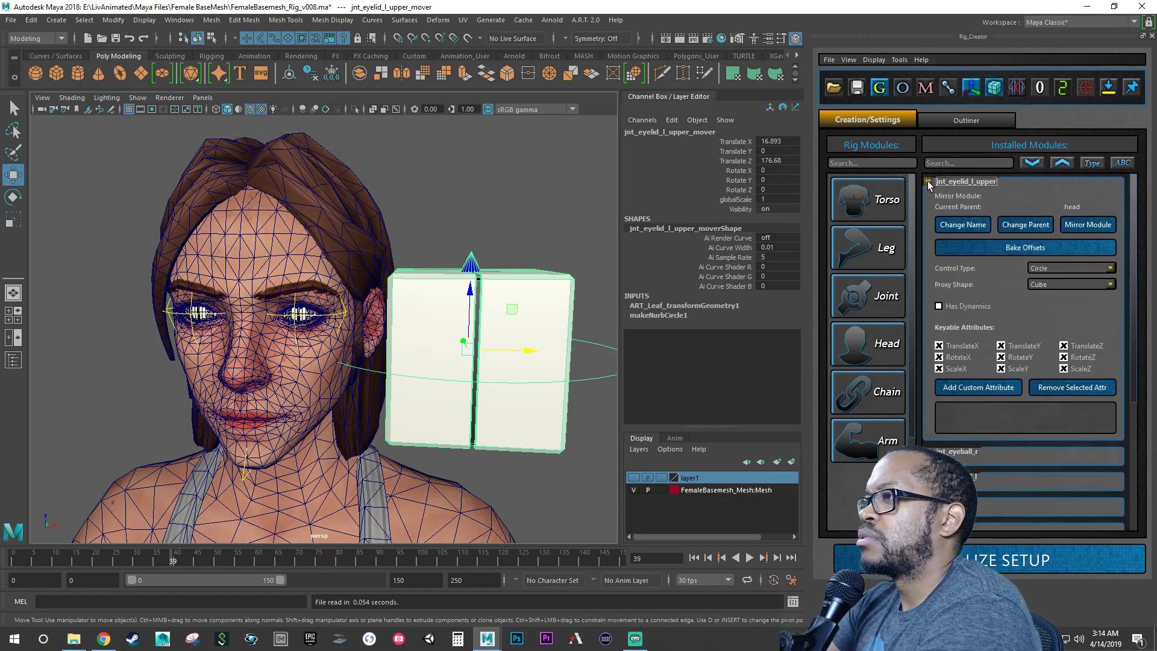
click(1065, 268)
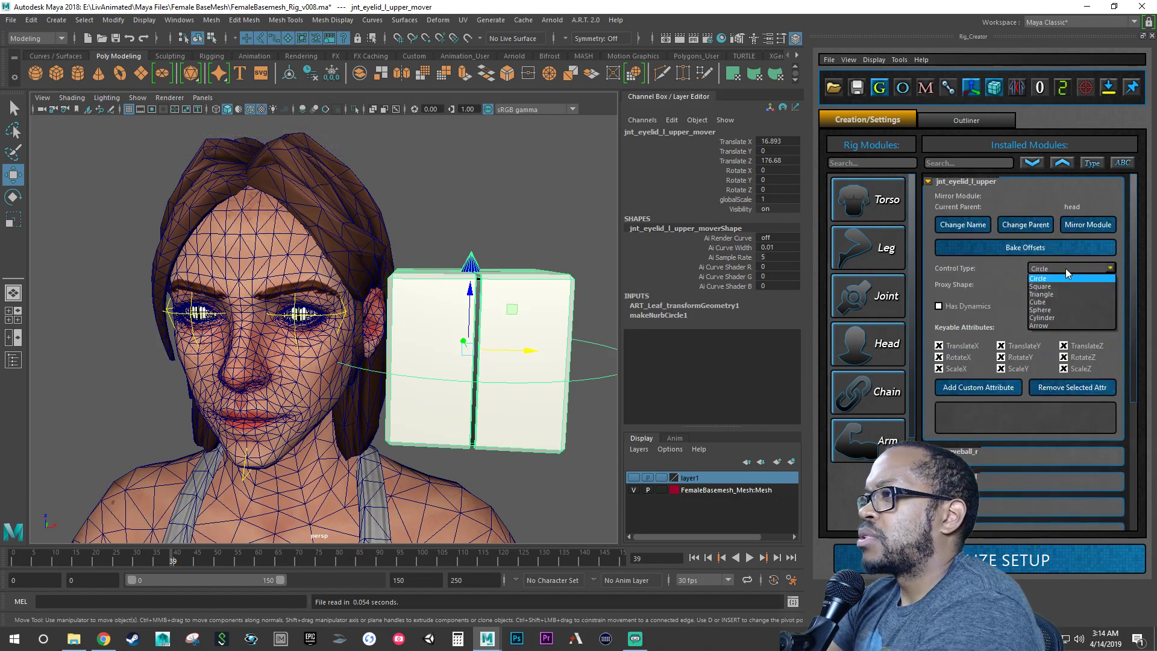
click(1063, 324)
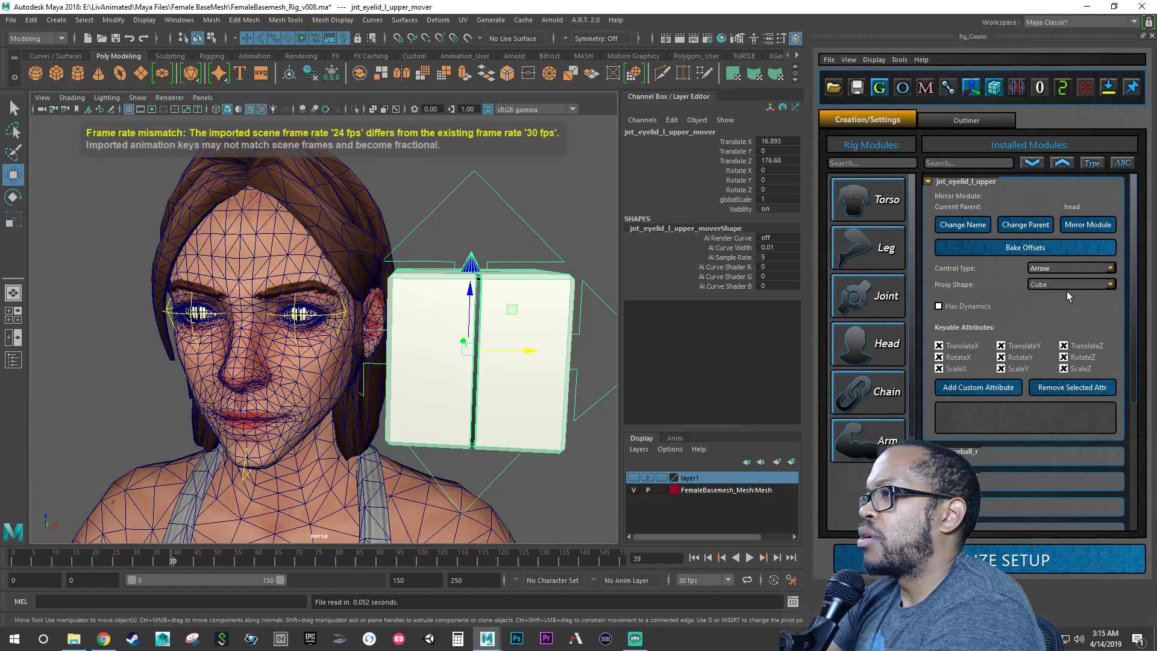
click(1067, 265)
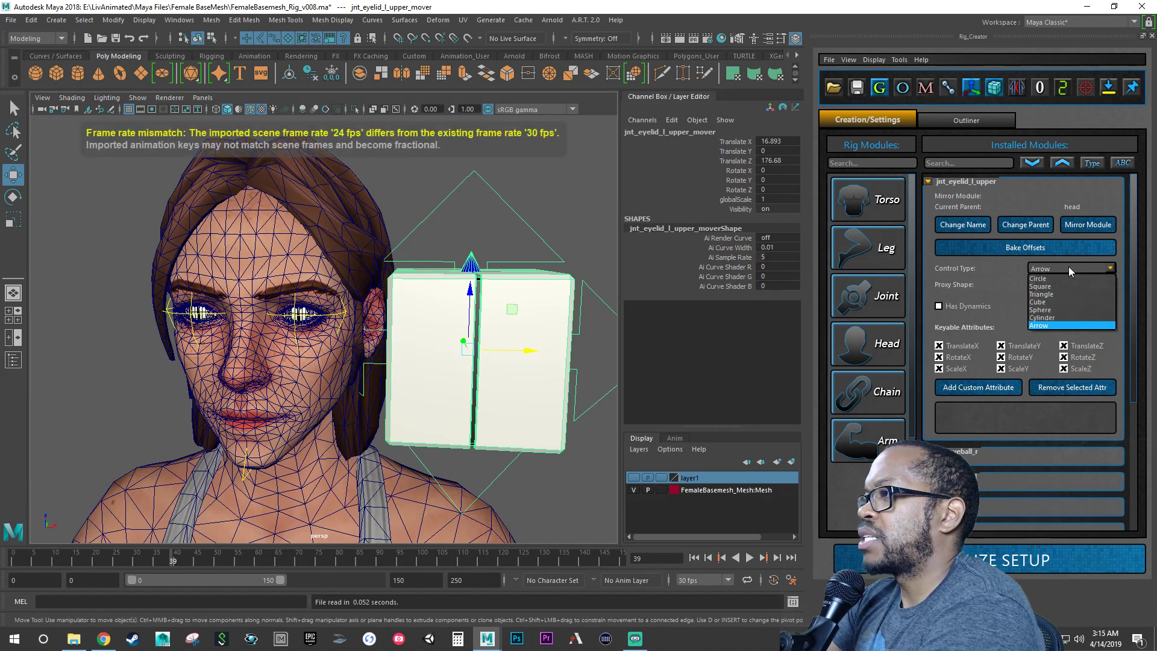
click(1062, 316)
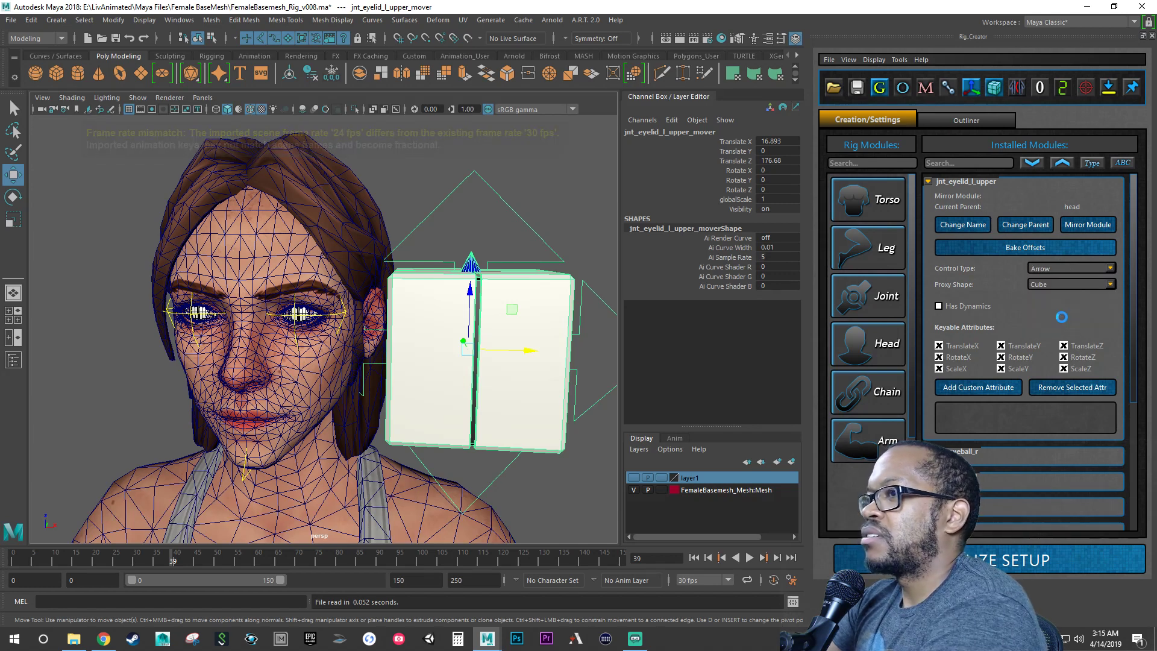
click(1070, 268)
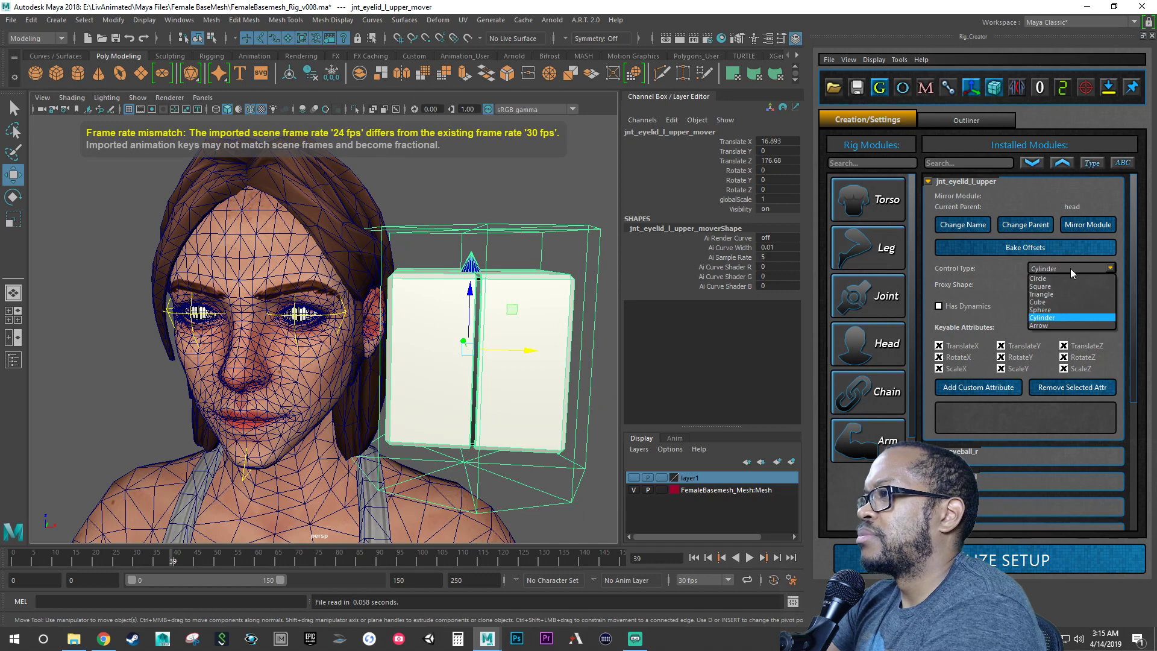
click(1052, 302)
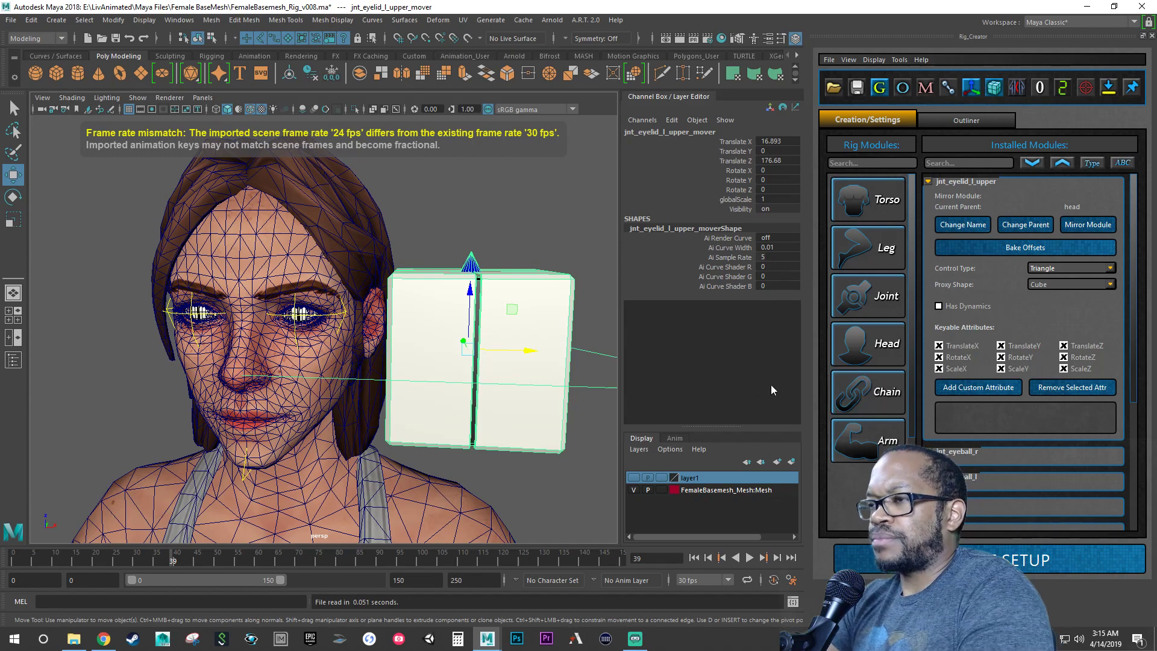
mouse_move(522, 379)
alt+mouse_down()
mouse_move(491, 362)
mouse_move(514, 379)
alt+mouse_up()
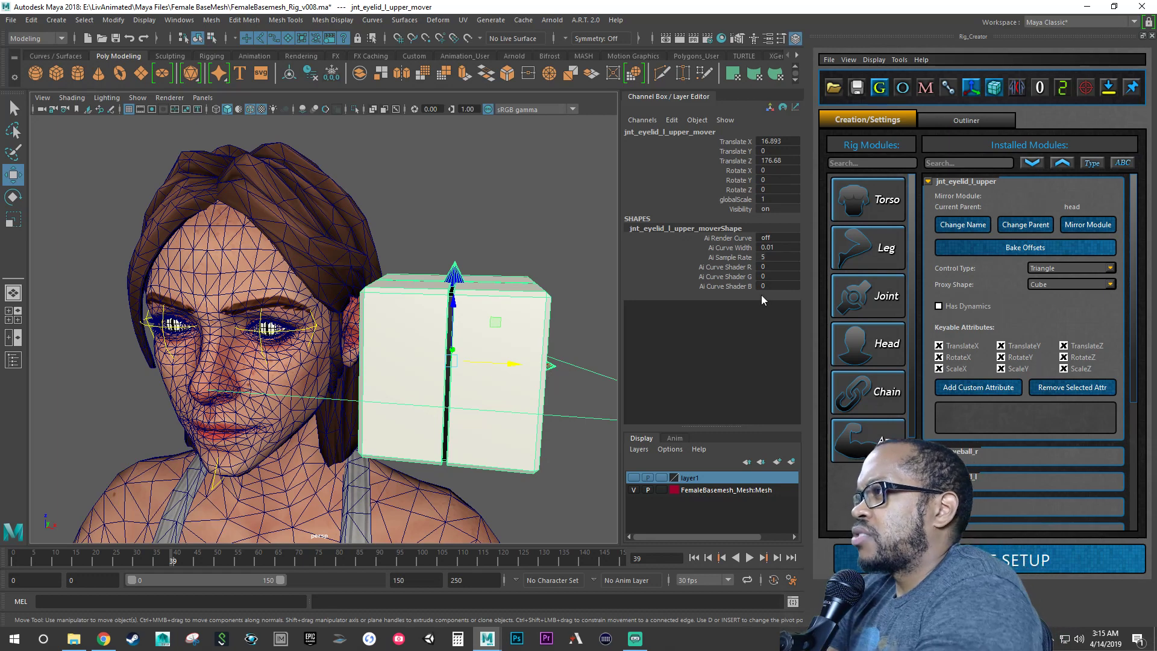
Step: Try the Cone proxy shape on the jnt_eyelid_l_upper module and switch it back to Cube
click(1055, 285)
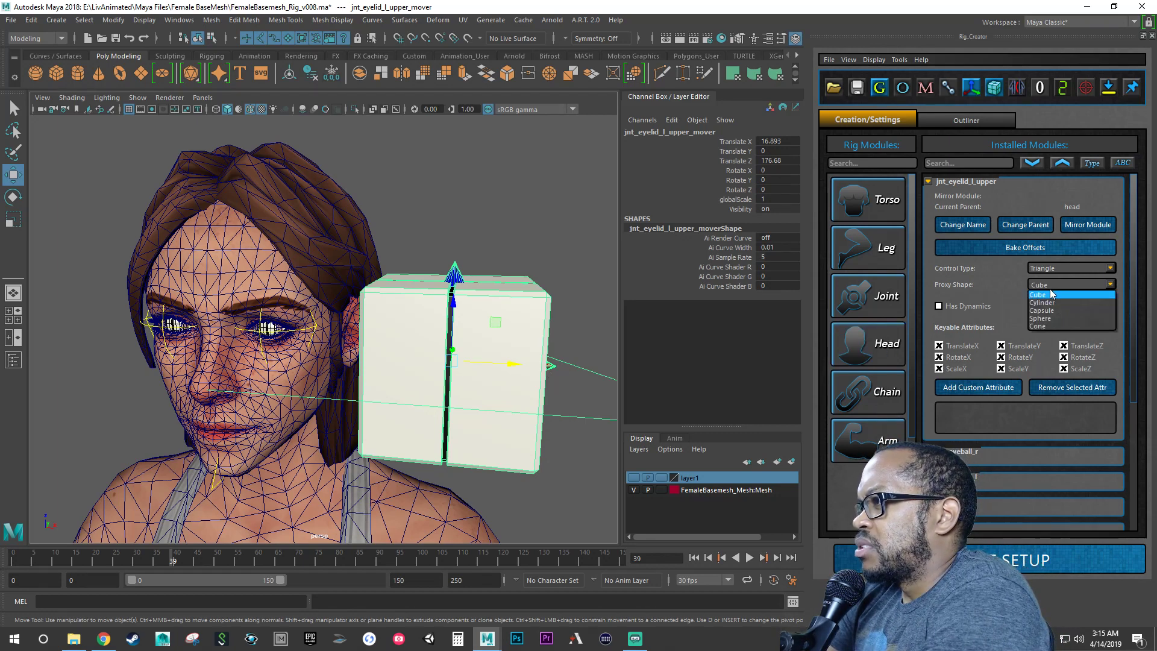
click(1053, 326)
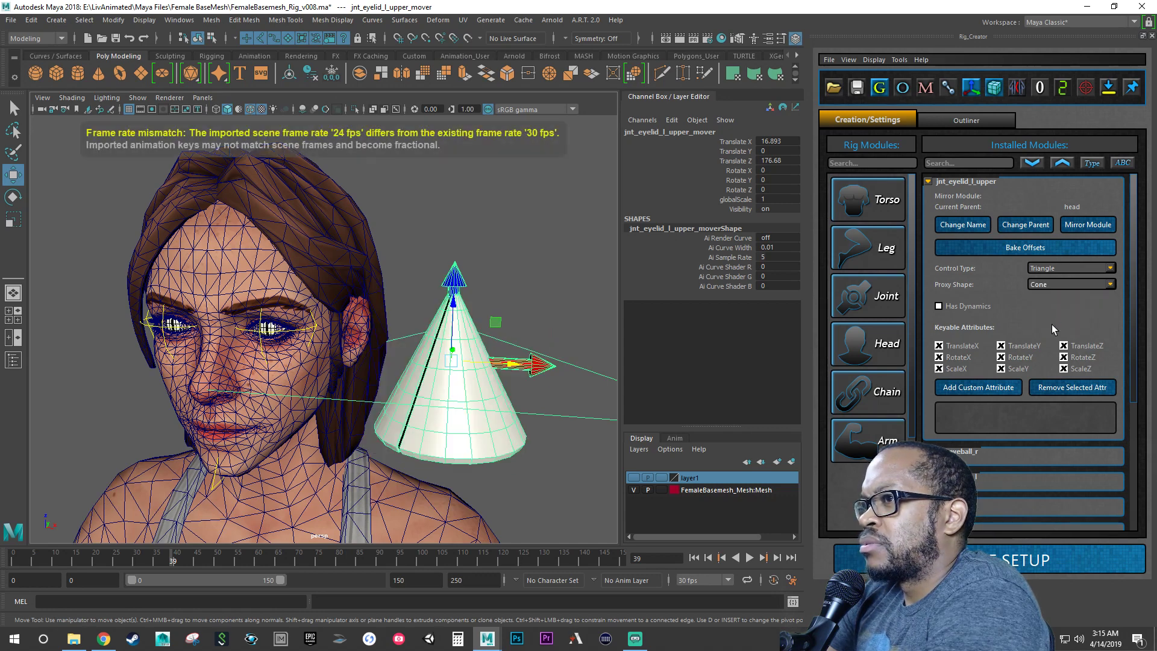
click(1056, 284)
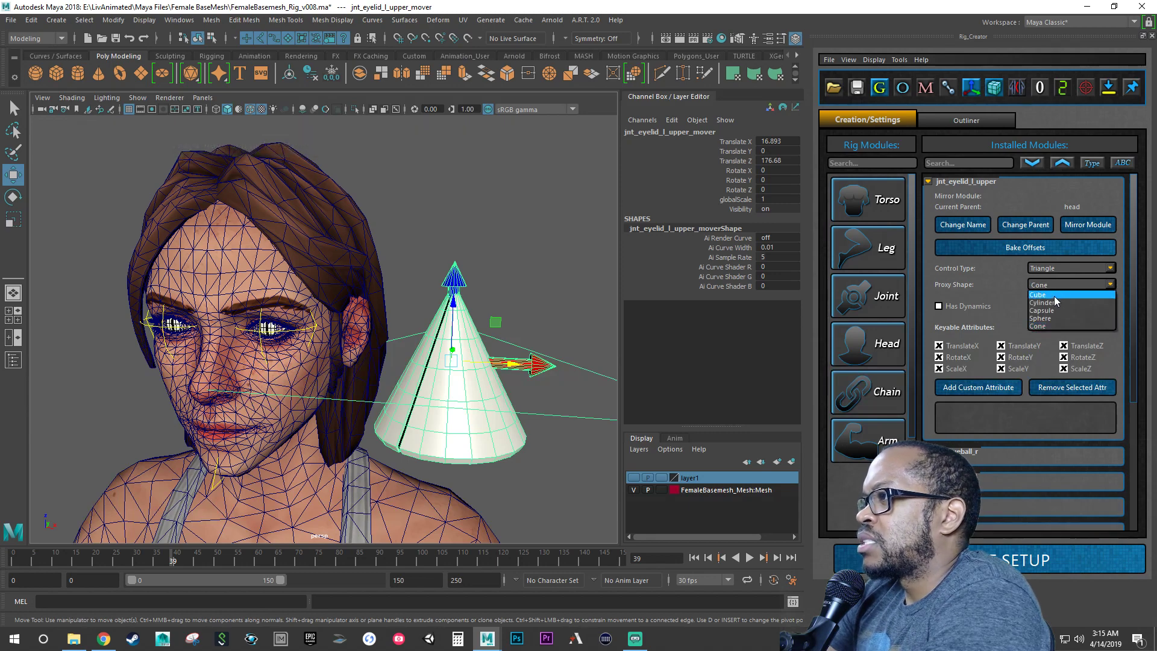
click(1054, 295)
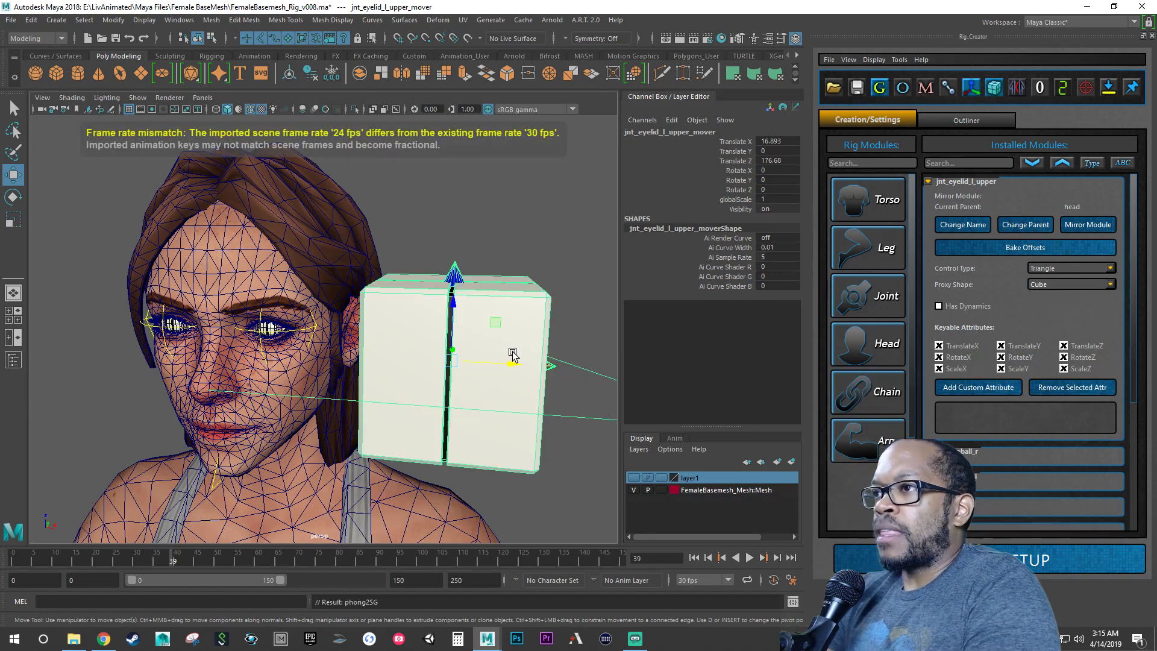
Step: Copy the left eyeball mover's Translate X value, 3.819, to the left upper eyelid mover
alt+drag(491, 362, 502, 282)
click(367, 294)
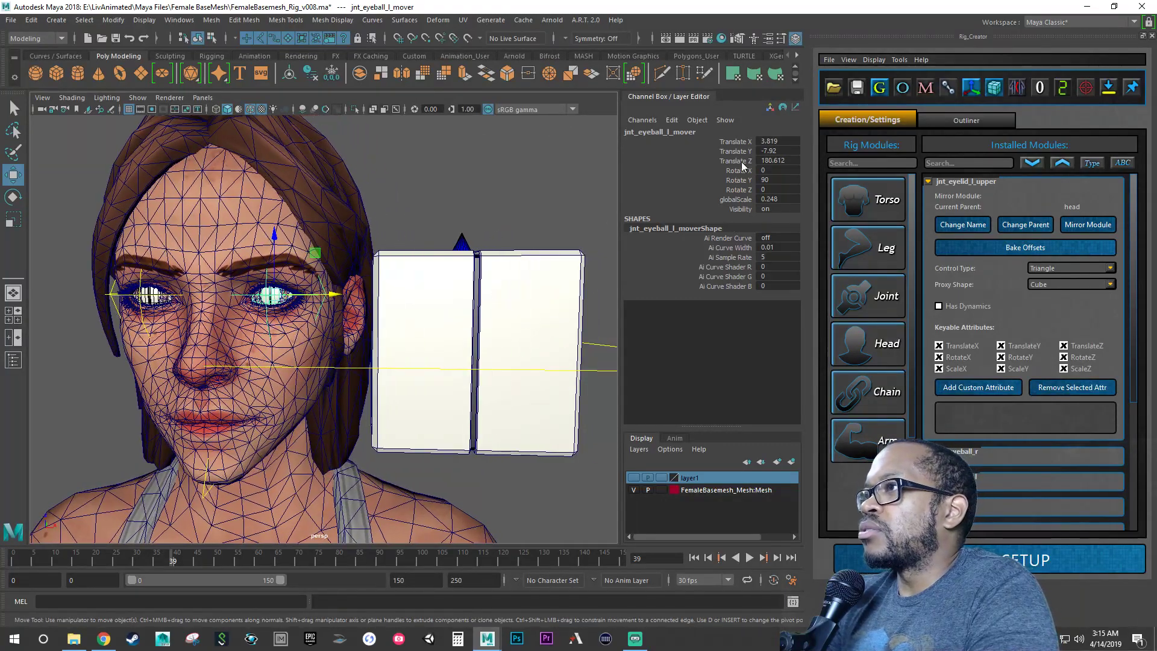
double_click(767, 141)
key(ctrl+c)
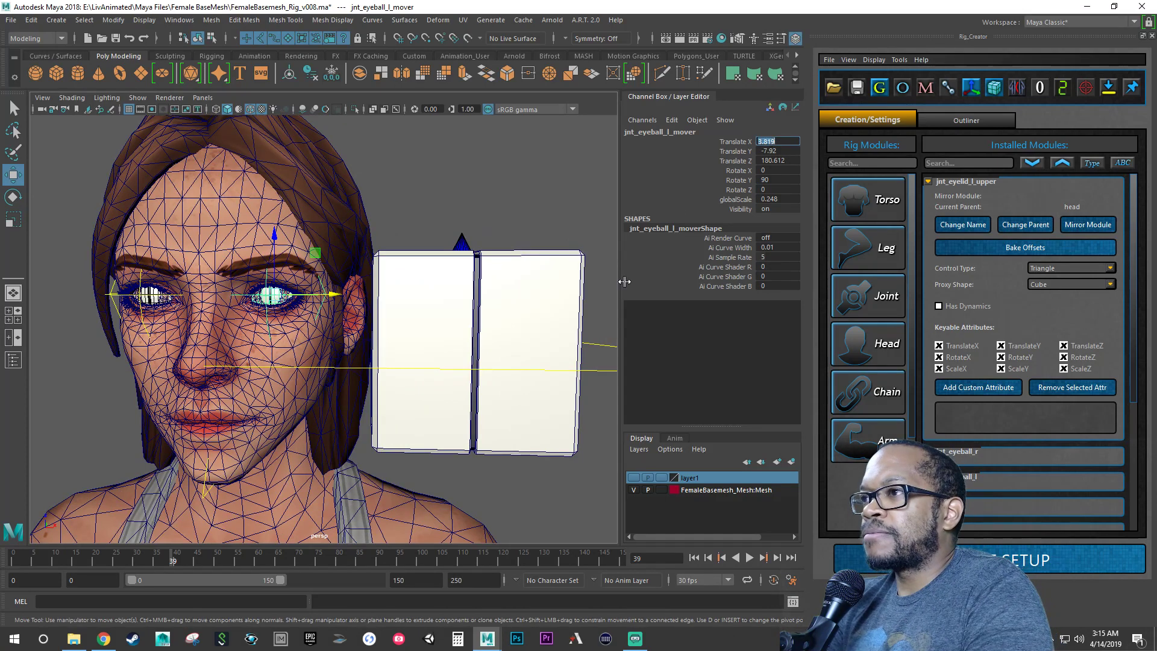
click(605, 348)
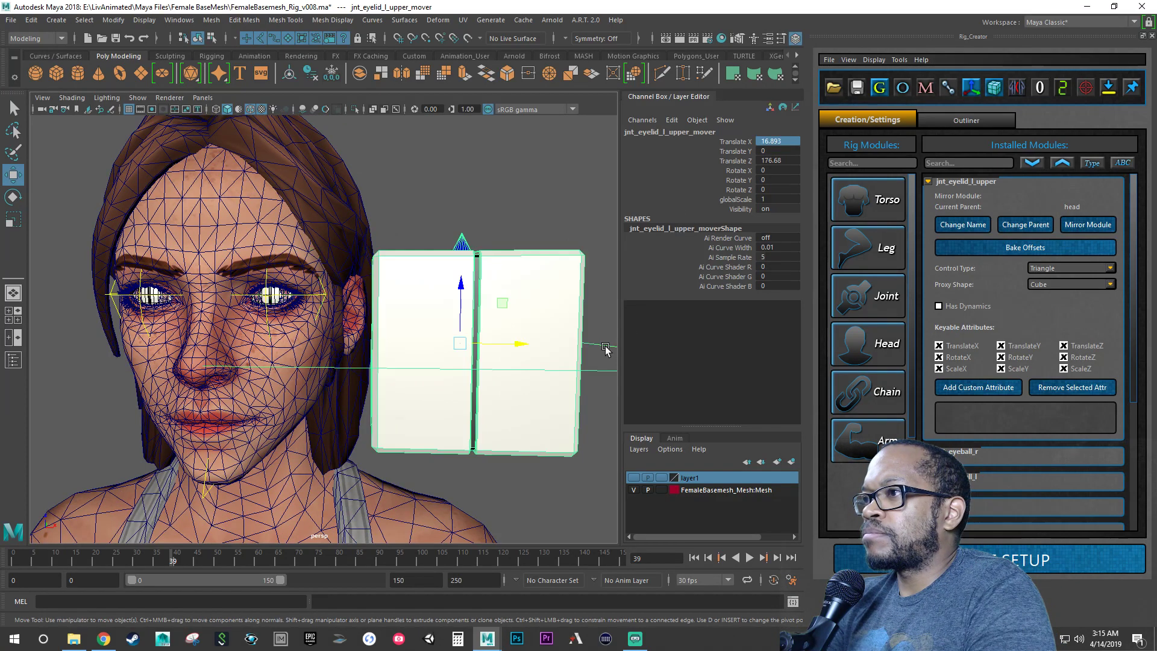
double_click(776, 142)
key(ctrl+v)
key(Return)
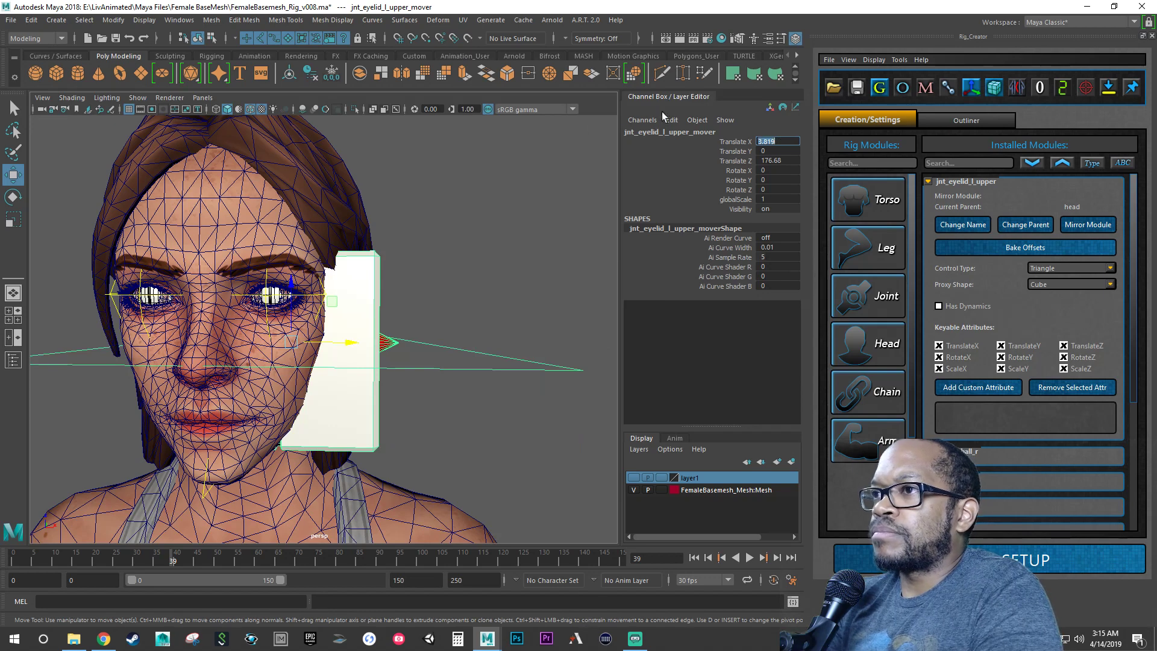
Step: Copy the left eyeball mover's Translate Y value, -7.92, to the left upper eyelid mover
click(252, 296)
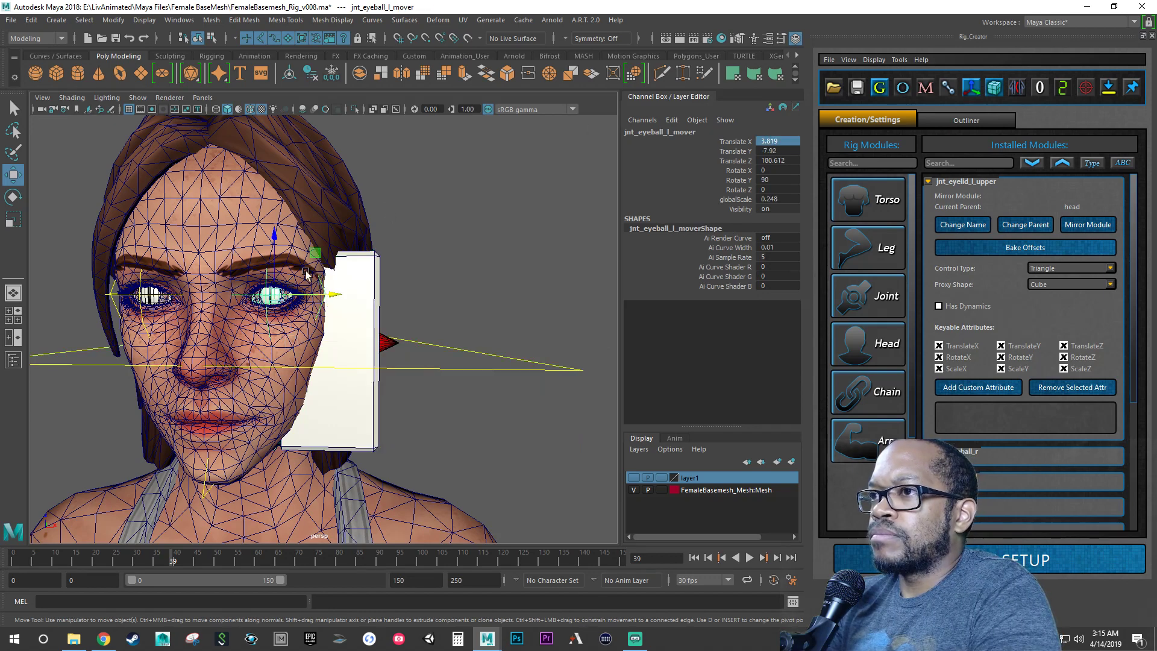
double_click(783, 152)
key(ctrl+c)
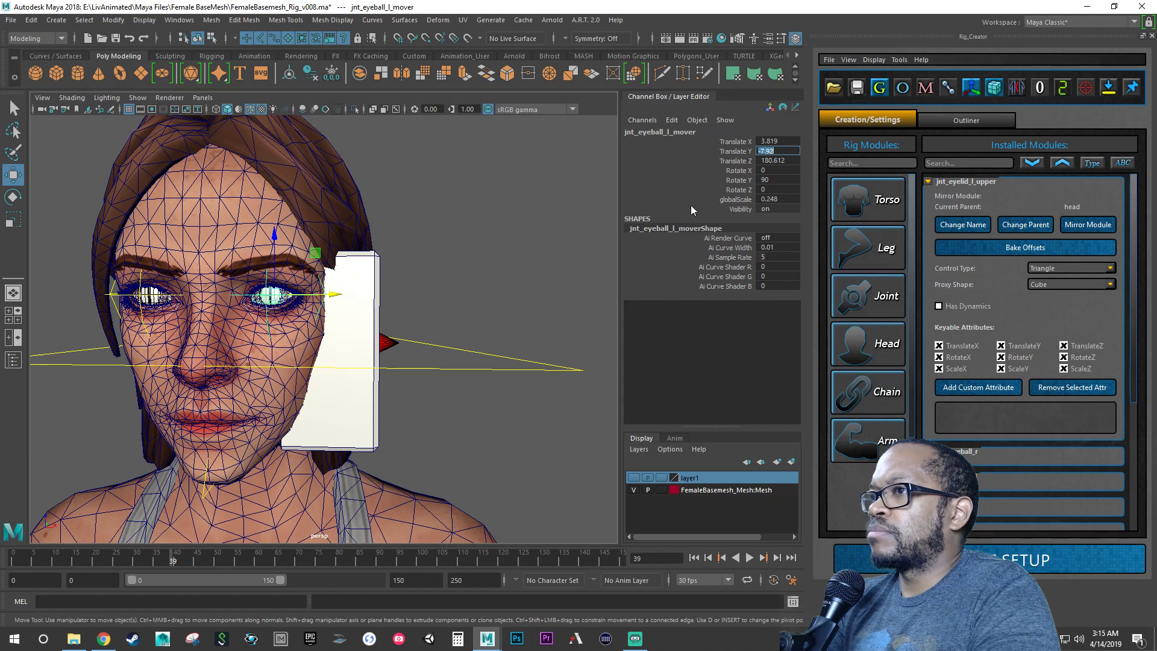
click(539, 364)
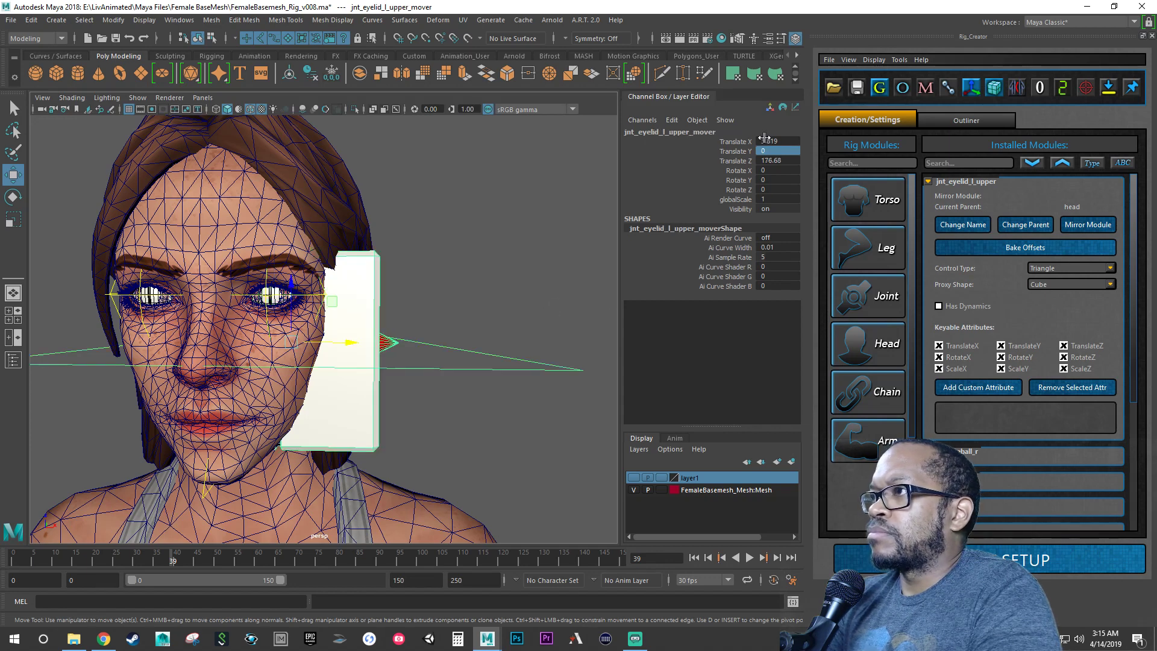
key(ctrl+v)
key(Return)
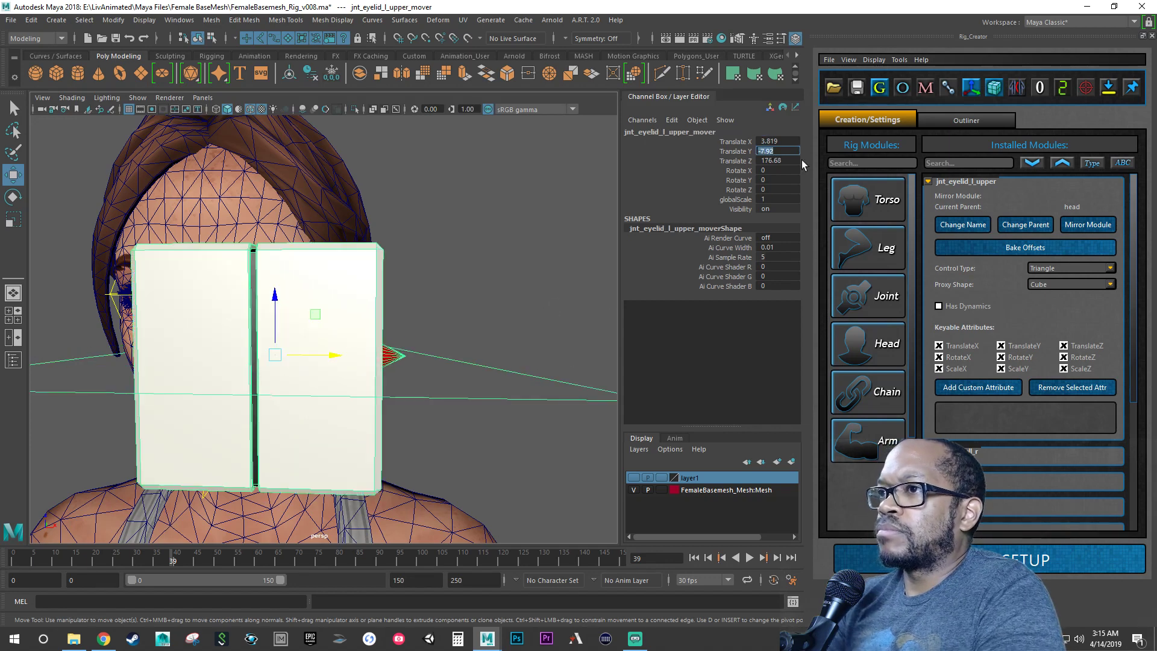
Step: Display the perspective view in wireframe around the character's head
alt+drag(470, 338, 304, 208)
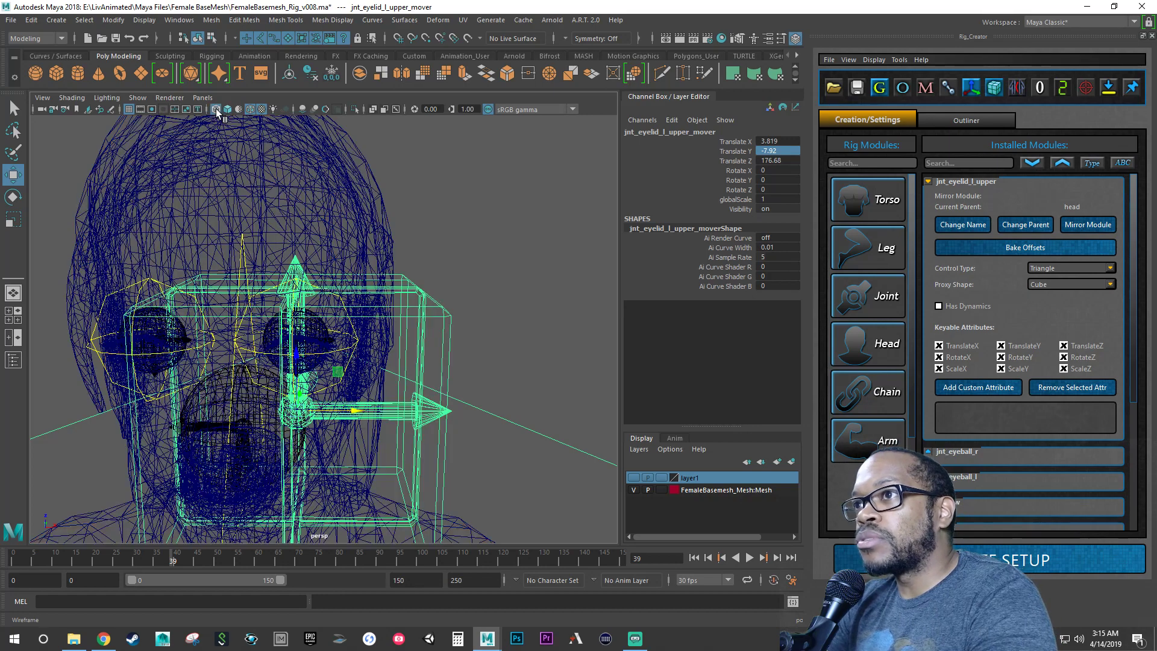
key(4)
Step: Try to edit the FemaleBasemesh_Mesh:Mesh display layer and its display mode, and clear the body mesh selection
click(353, 336)
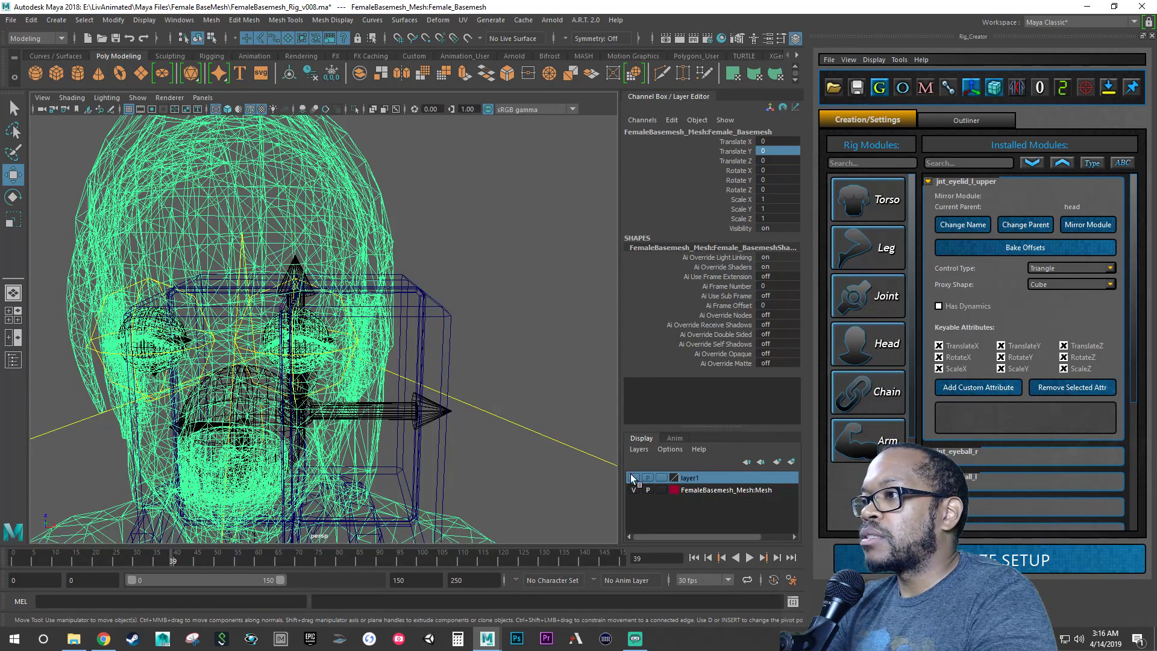
double_click(685, 489)
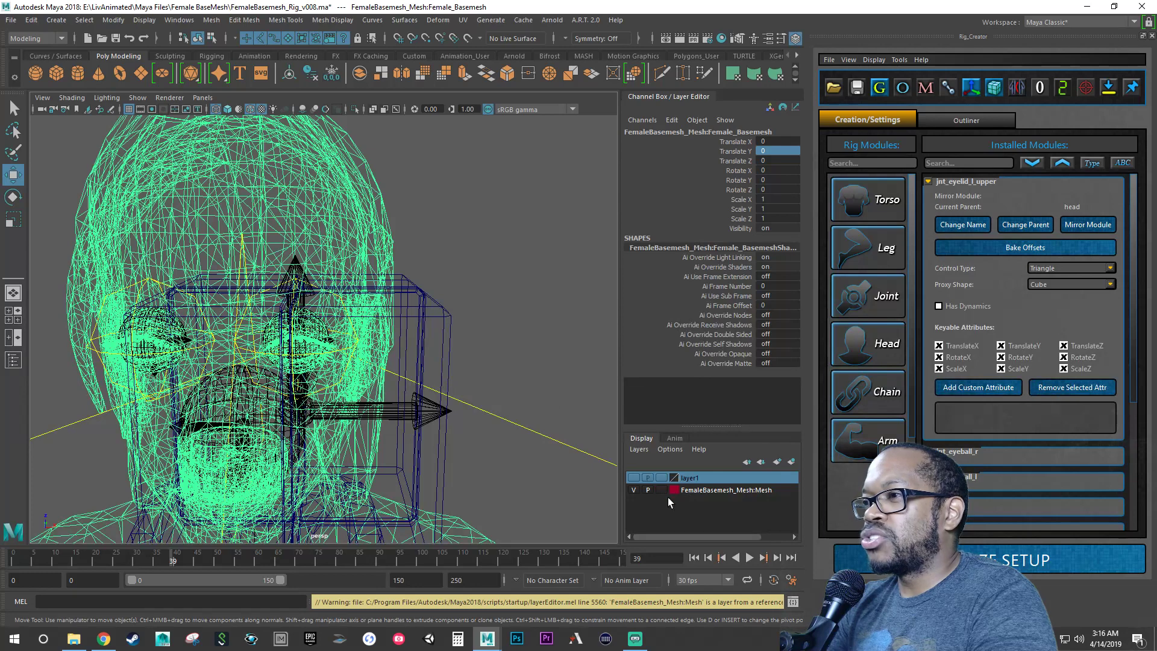
click(661, 489)
click(661, 490)
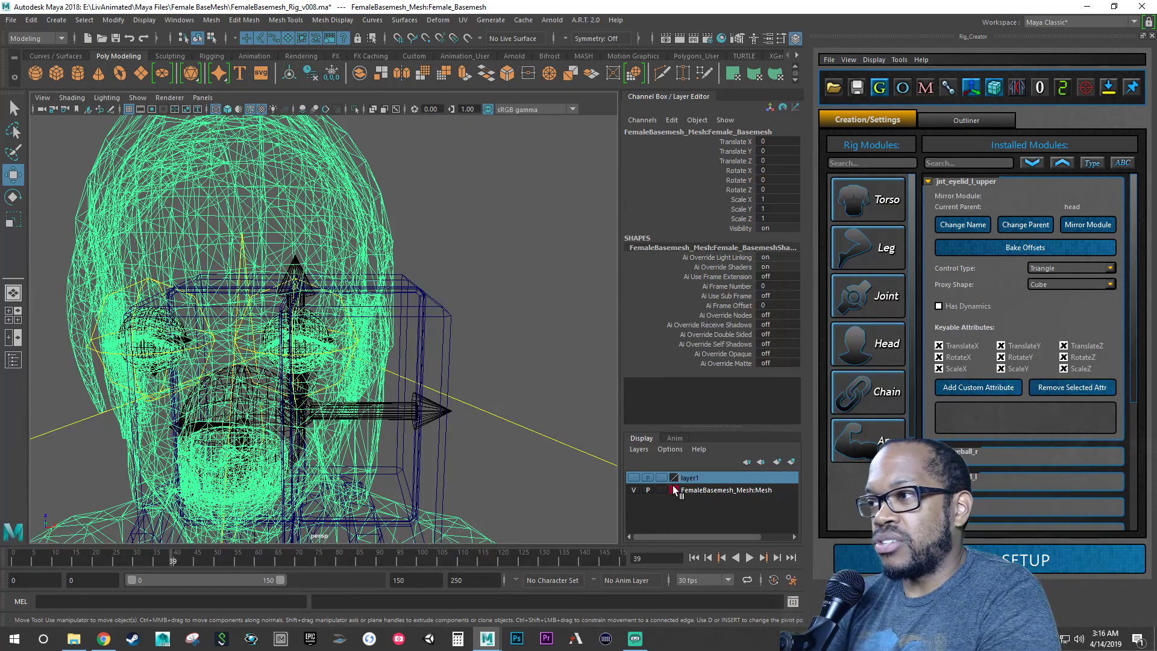
click(497, 360)
Step: Copy the left eyeball mover's Translate Z value, 180.612, to the left upper eyelid mover
alt+right_drag(279, 332, 501, 366)
alt+drag(501, 365, 465, 357)
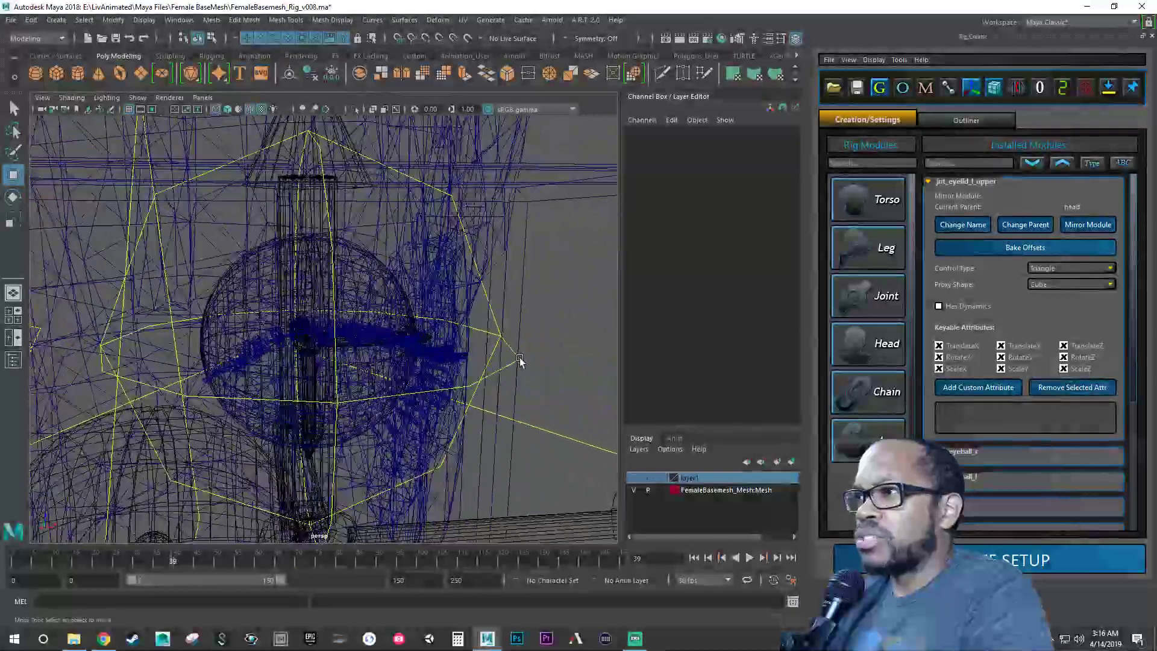
click(512, 362)
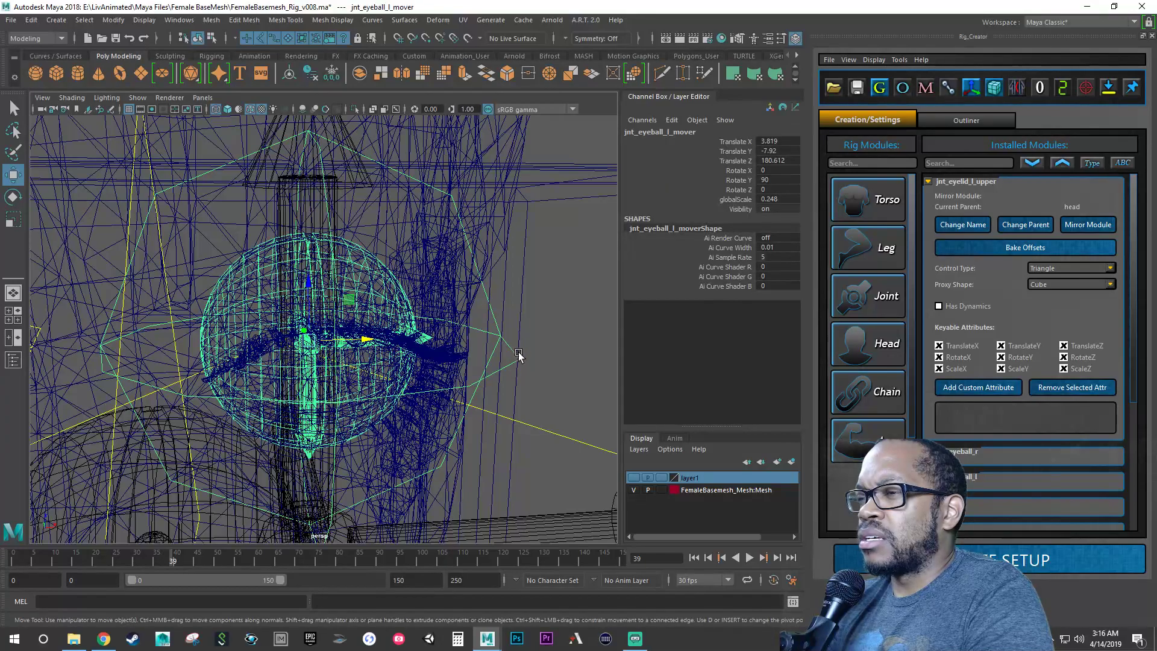
alt+right_drag(527, 342, 413, 335)
alt+right_drag(492, 338, 466, 344)
alt+drag(467, 344, 449, 345)
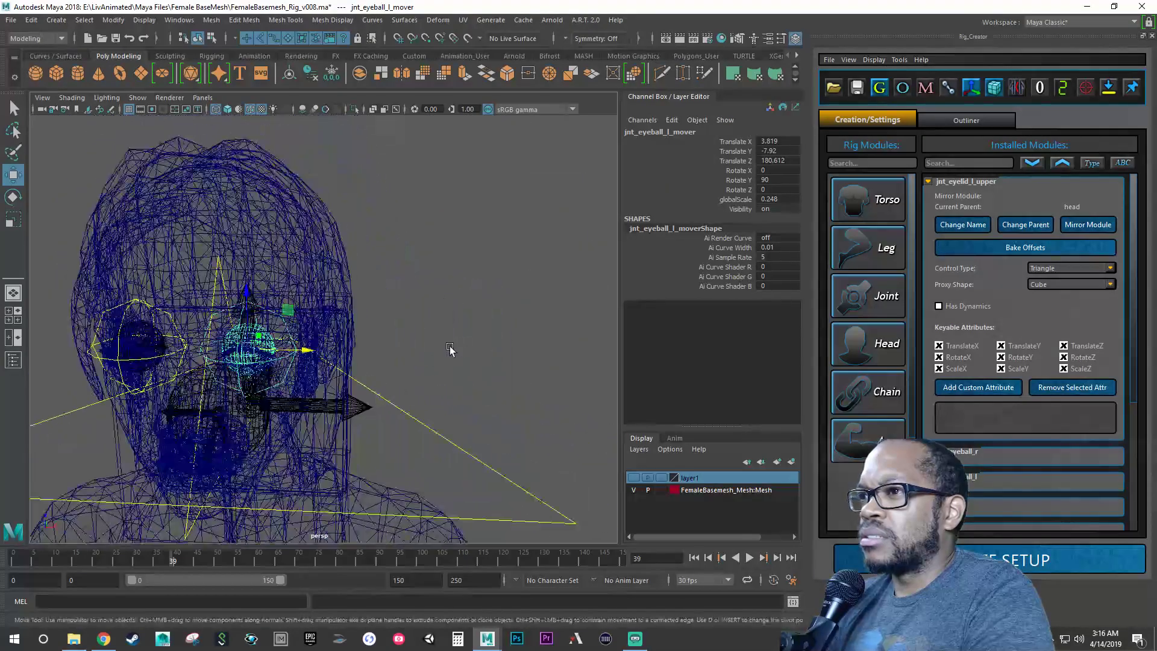
alt+right_drag(450, 346, 444, 345)
alt+middle_drag(444, 344, 455, 345)
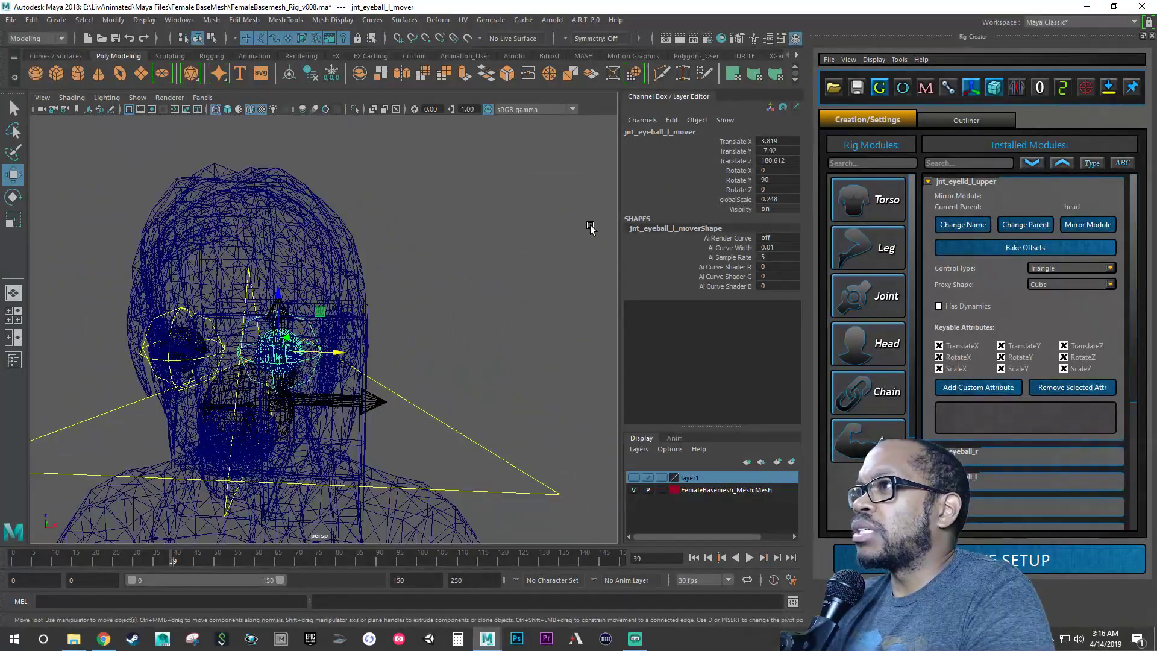
double_click(774, 162)
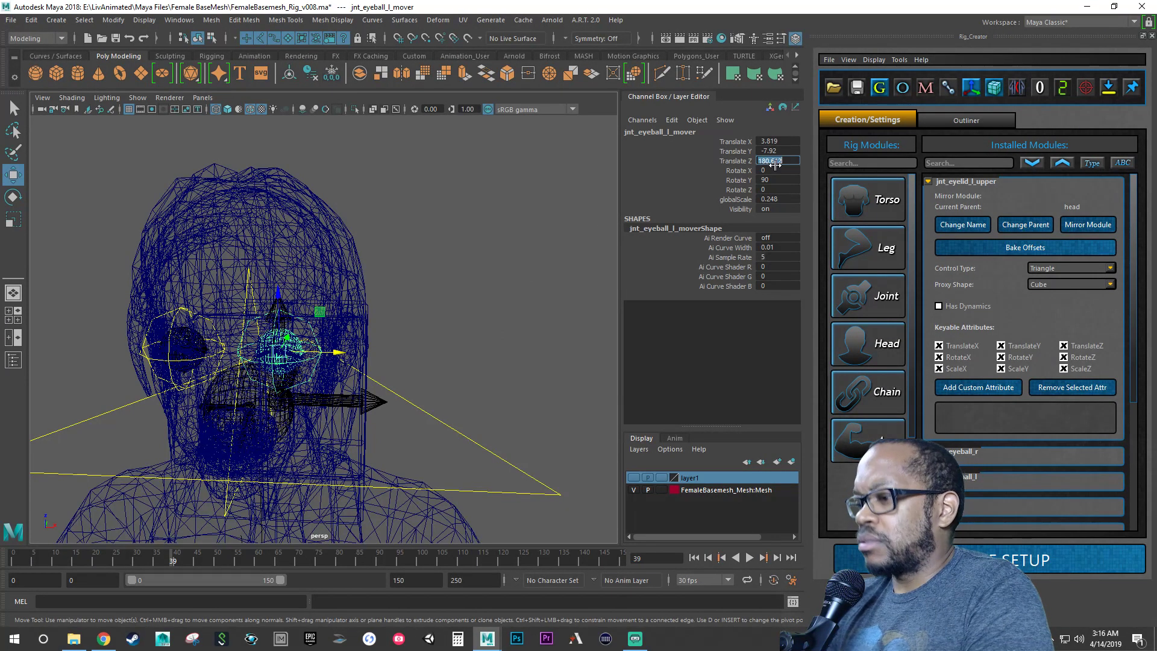
click(455, 430)
double_click(770, 161)
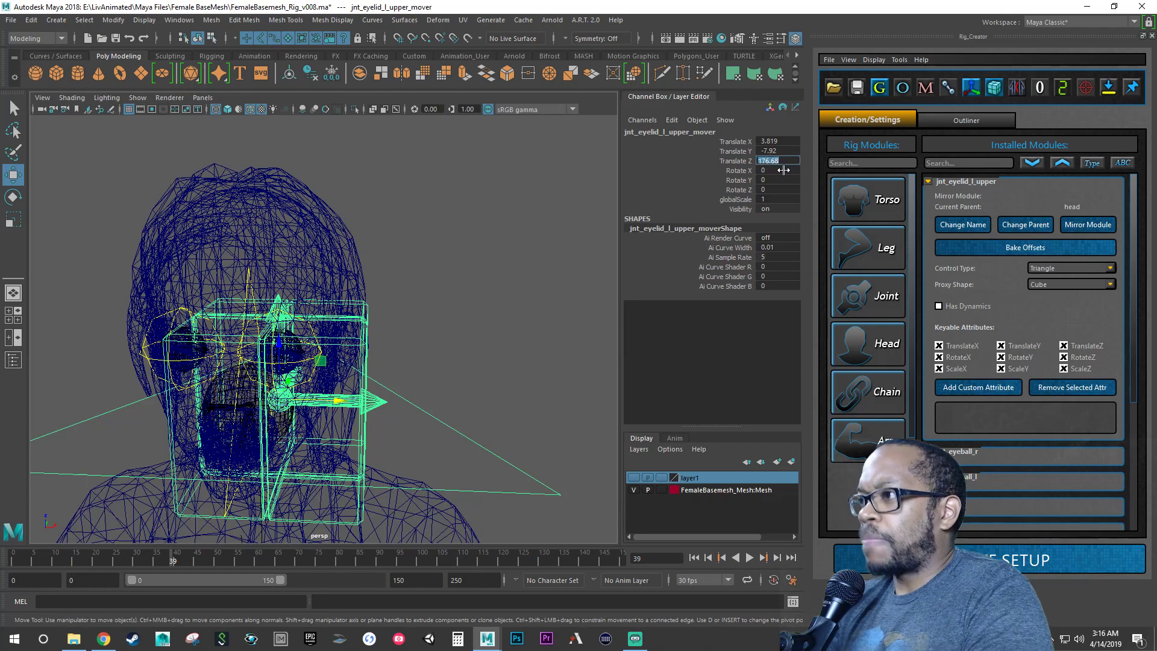
text(180.612)
key(Return)
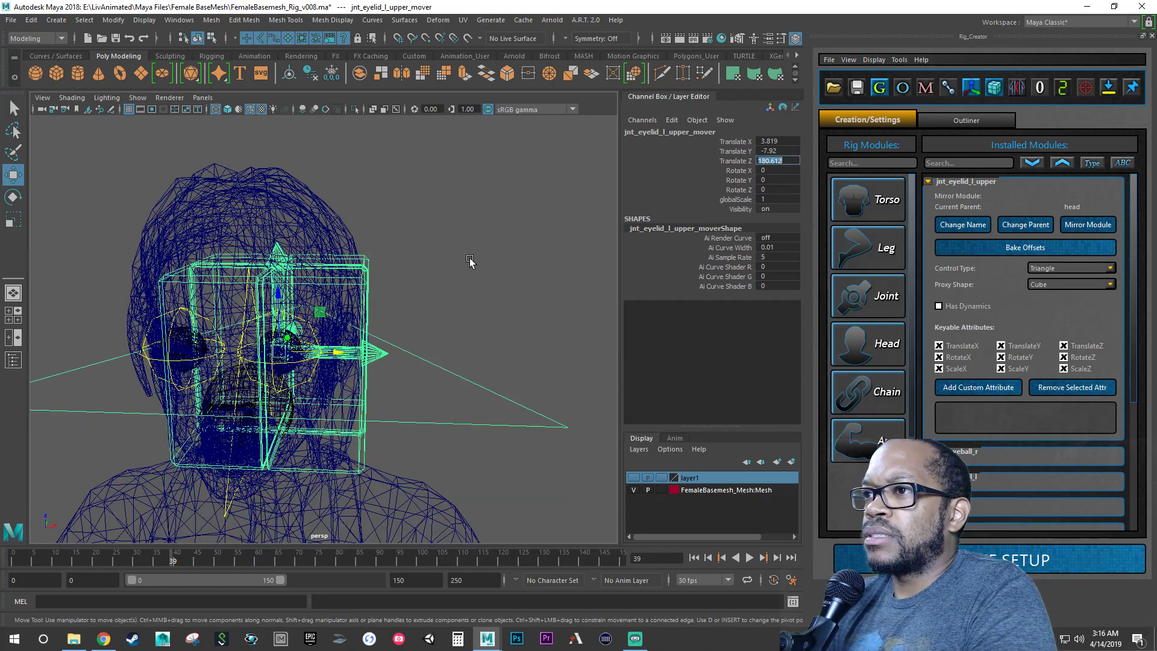
alt+drag(470, 260, 326, 298)
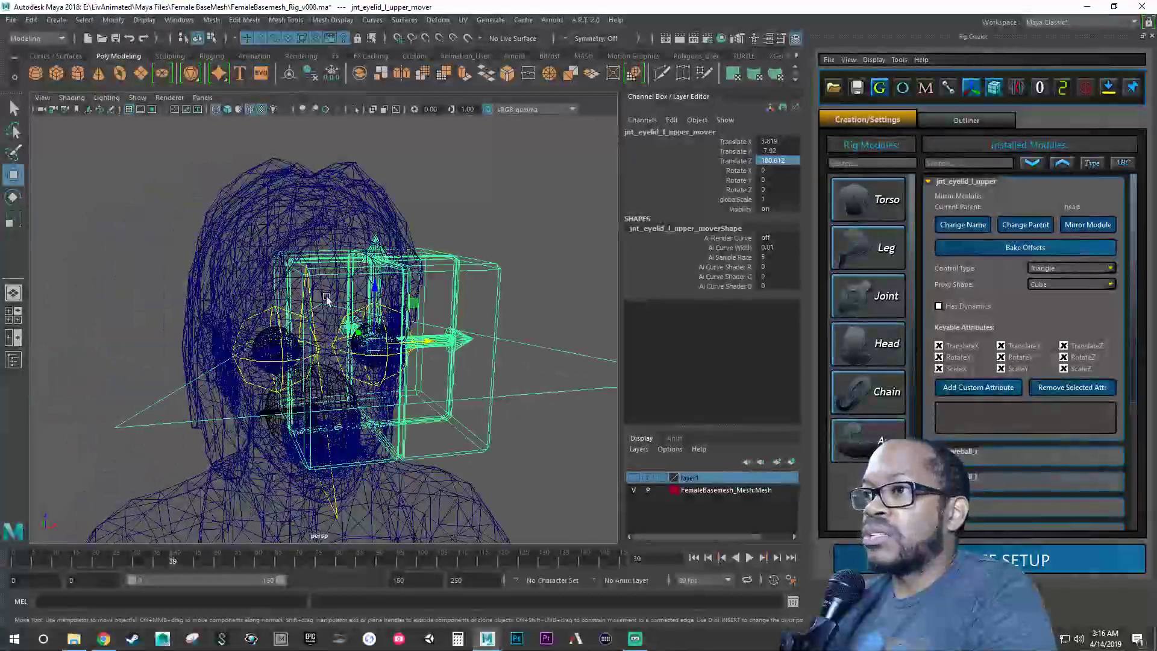
Step: Copy the left eyeball mover's globalScale value, 0.248, to the left upper eyelid mover
alt+right_drag(326, 299, 417, 356)
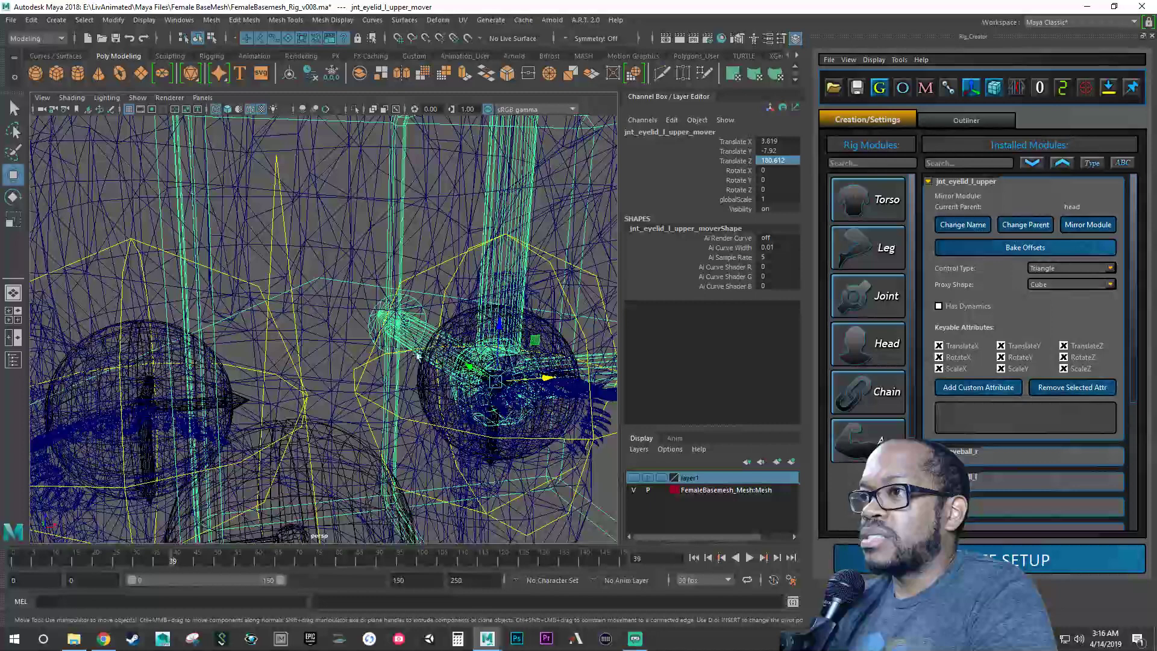
click(361, 375)
double_click(764, 200)
key(ctrl+c)
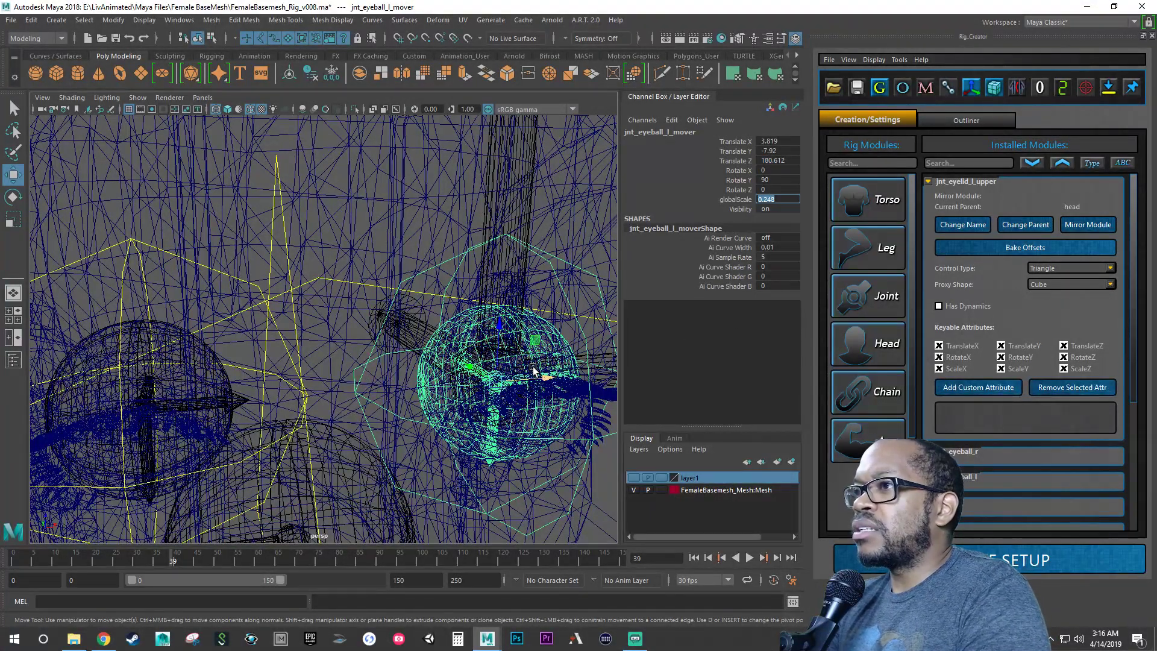
alt+right_drag(534, 369, 256, 392)
click(585, 355)
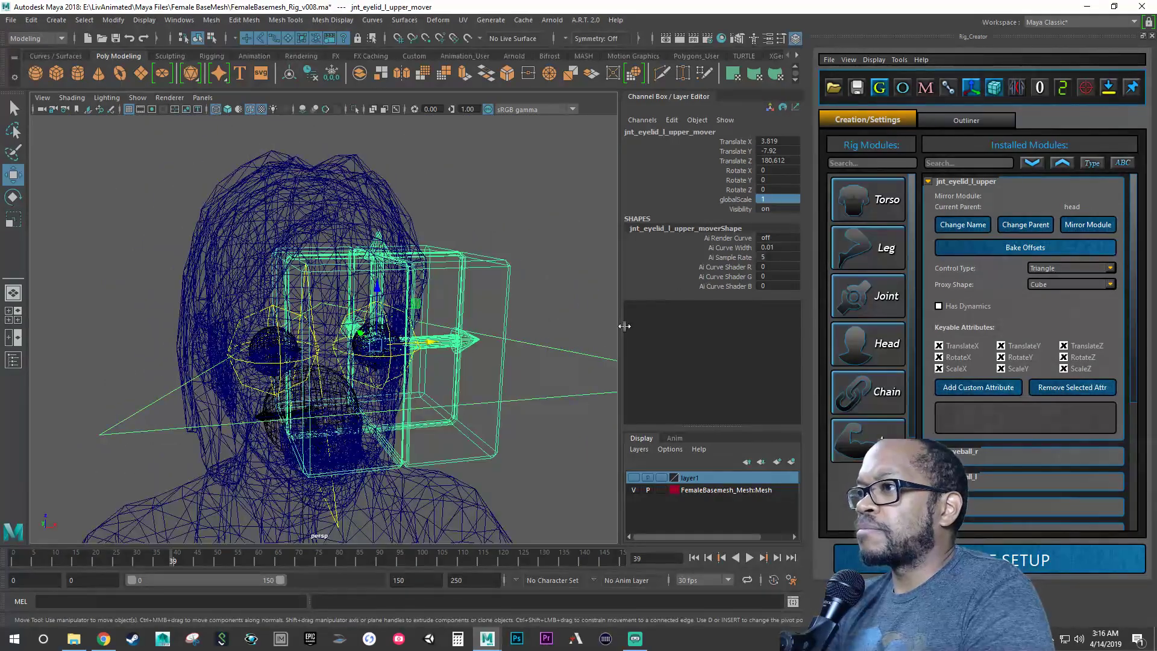
double_click(773, 199)
key(ctrl+v)
key(Return)
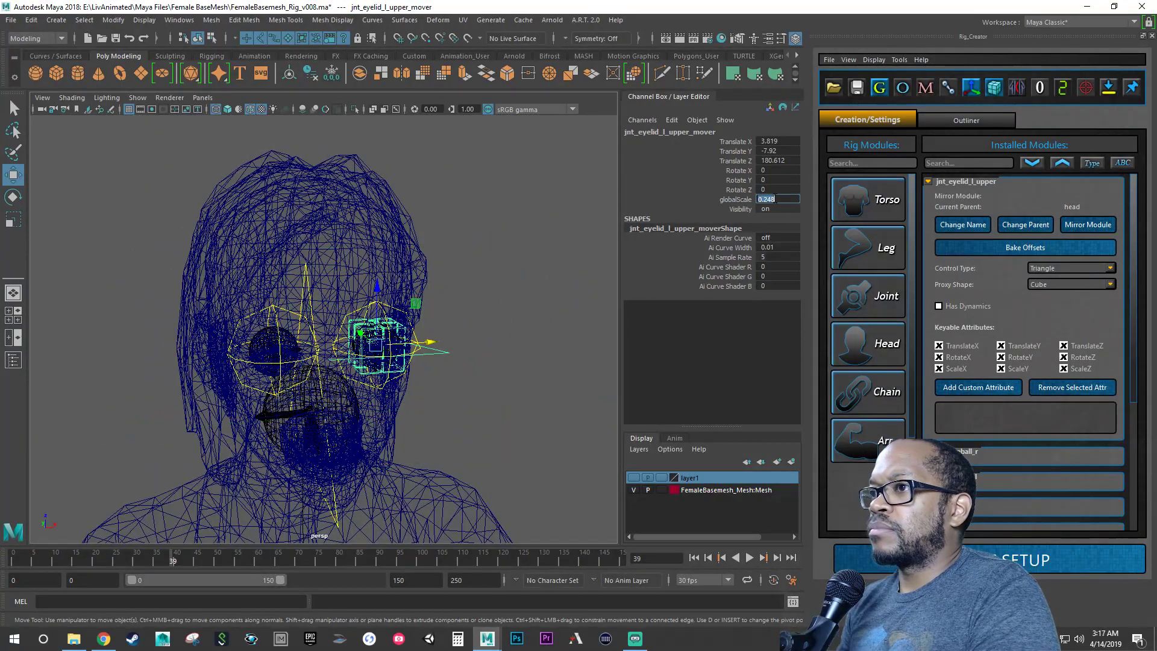
Step: Match the left upper eyelid mover's Rotate Y to the left eyeball mover by setting it to 90
alt+right_drag(400, 339, 567, 337)
alt+drag(568, 338, 505, 339)
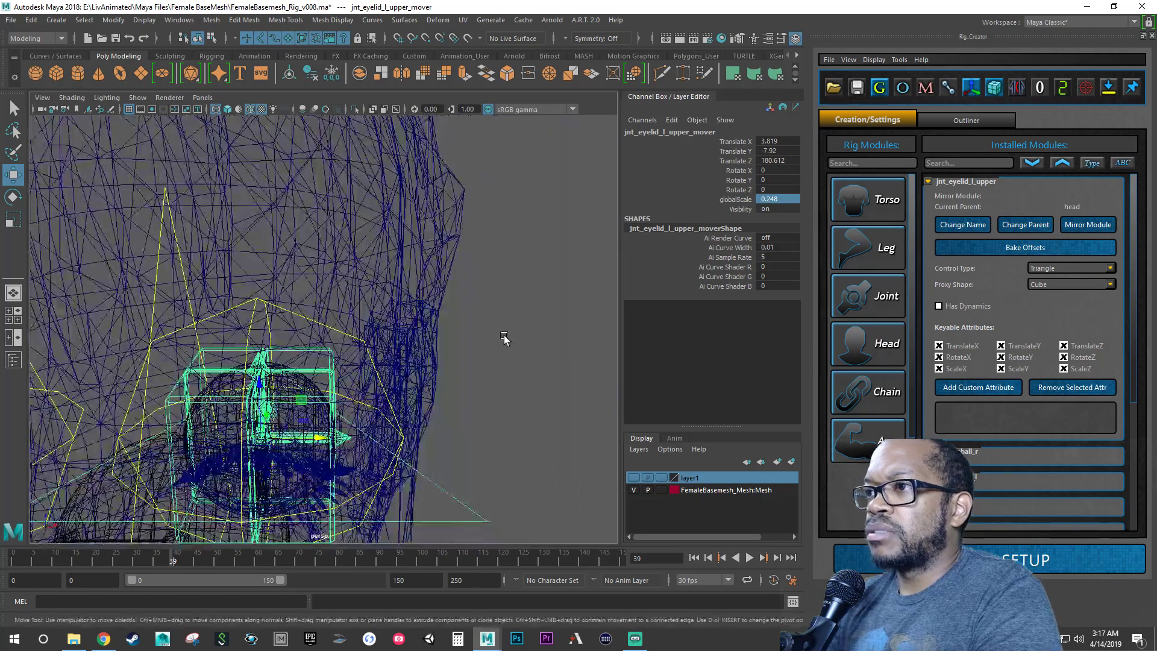
alt+right_drag(504, 339, 436, 342)
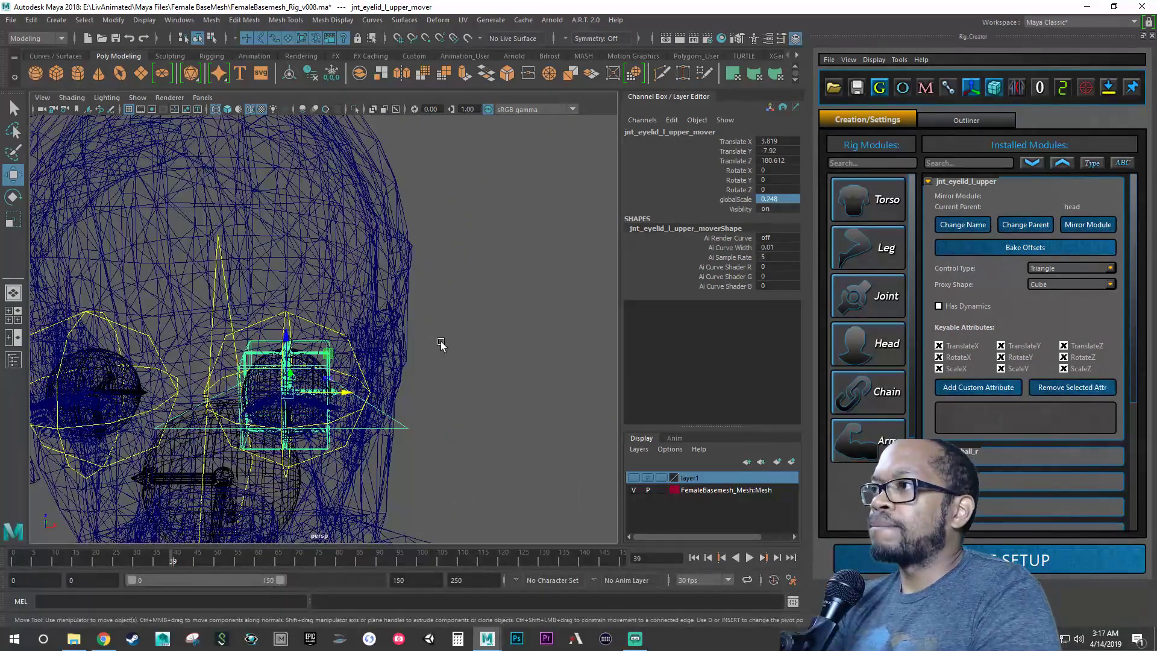
click(284, 313)
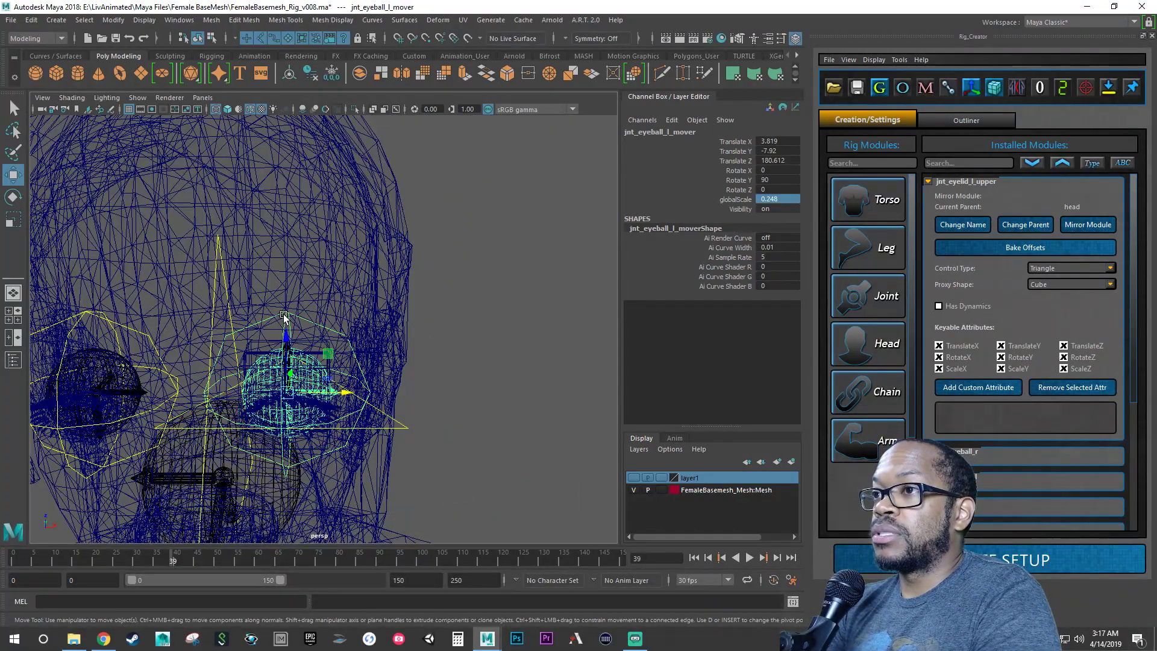
double_click(773, 179)
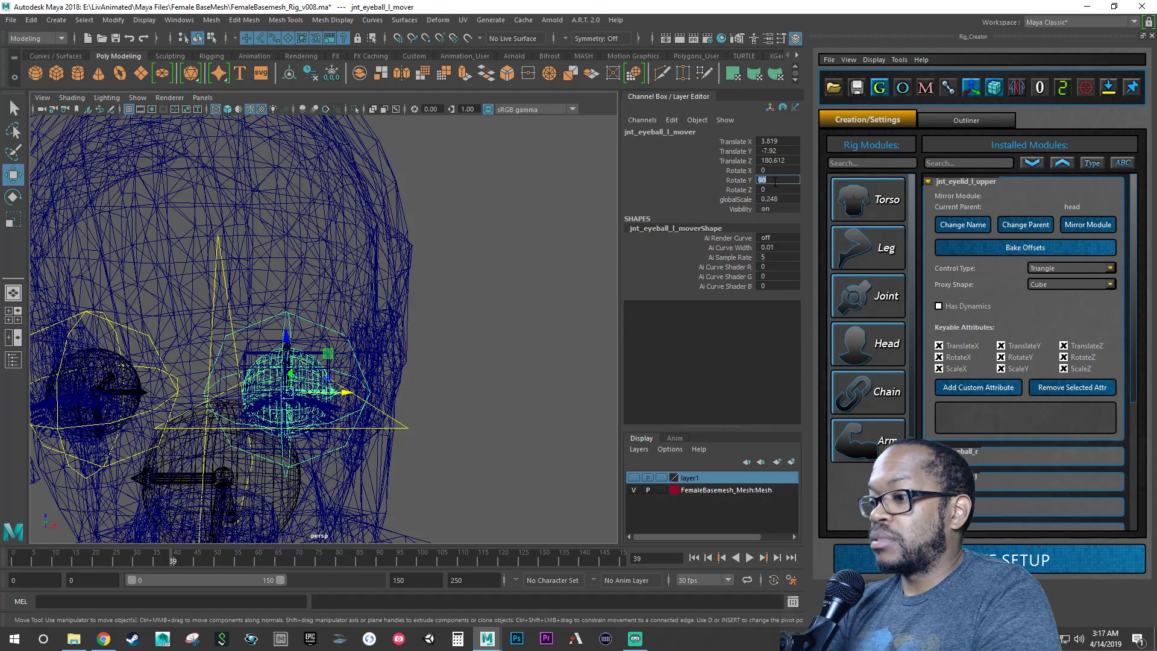
click(406, 427)
double_click(767, 180)
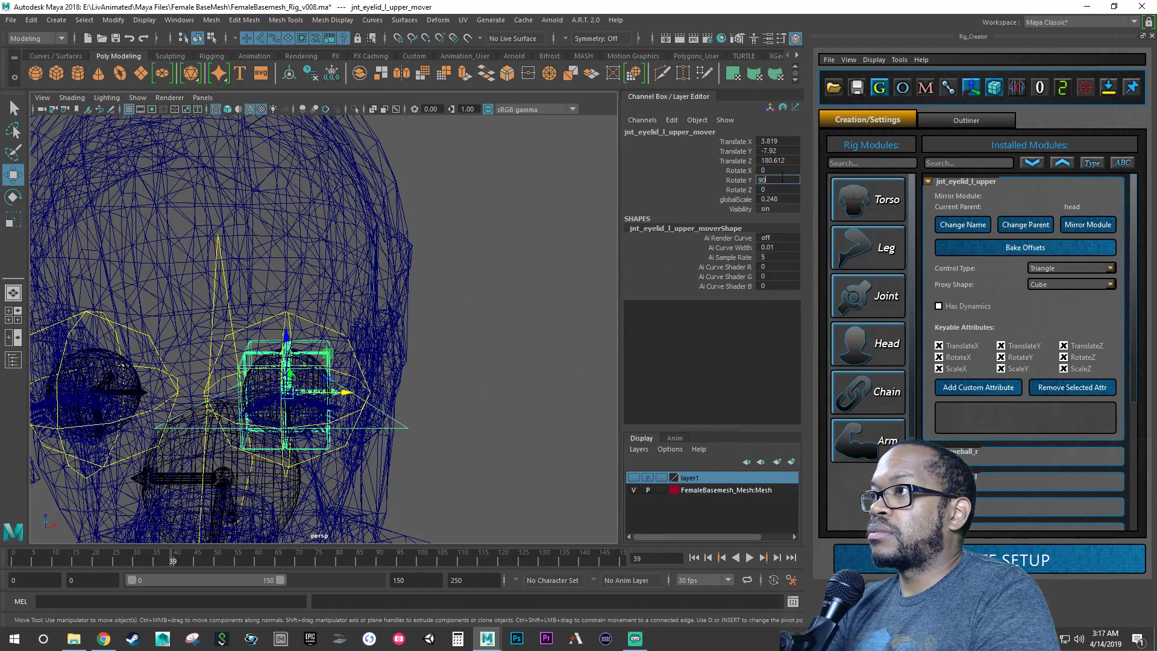
text(90)
key(Return)
Step: Try the Square control type on the jnt_eyelid_l_upper module and return it to Triangle
alt+drag(436, 239, 437, 320)
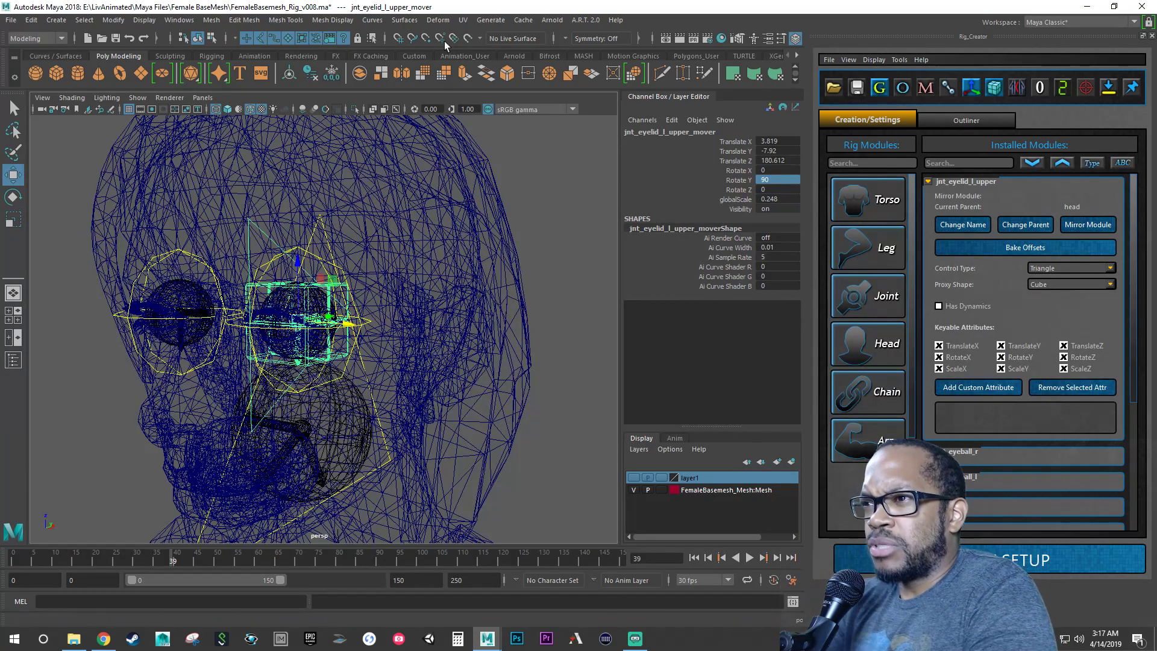
alt+drag(377, 262, 328, 278)
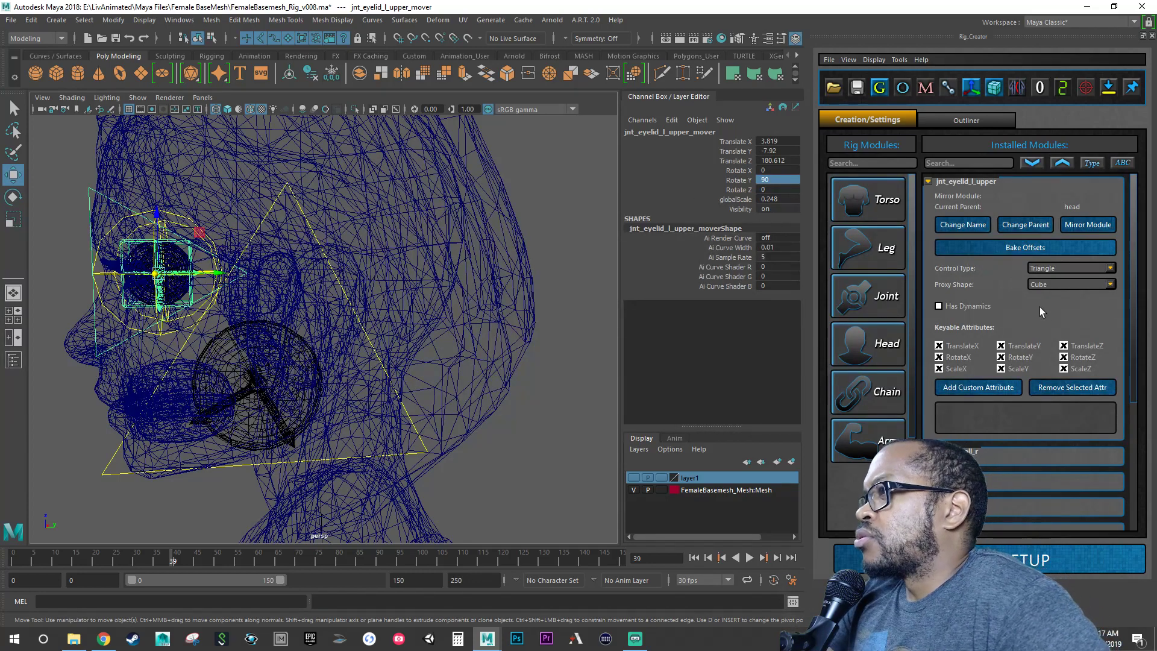
click(1089, 270)
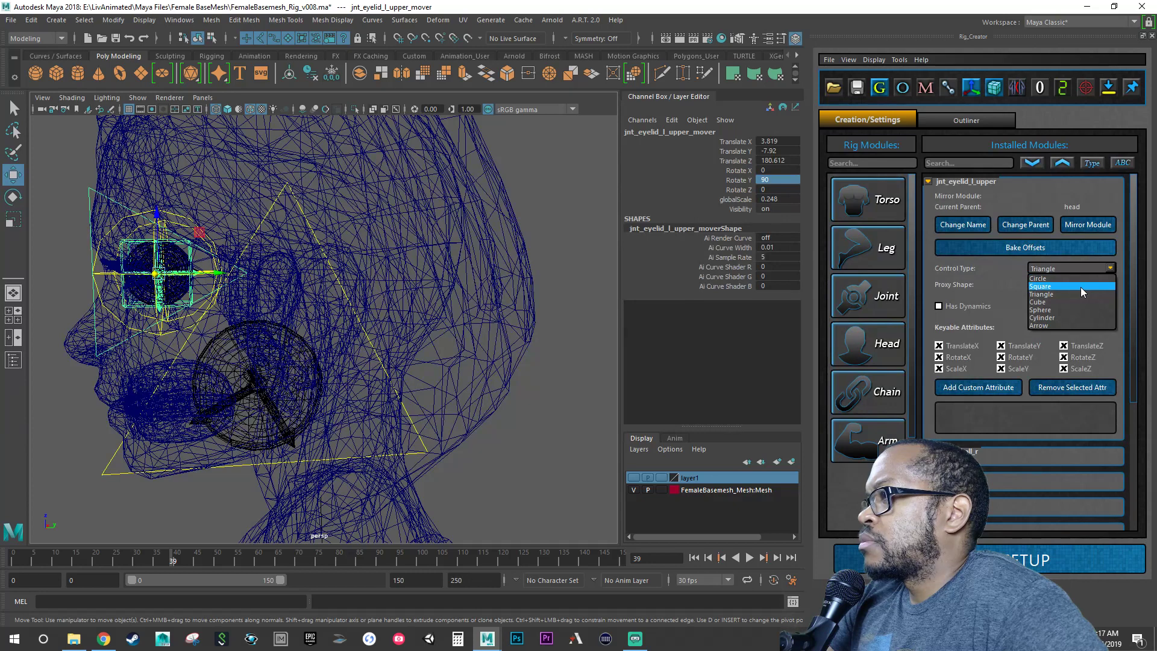
click(1080, 286)
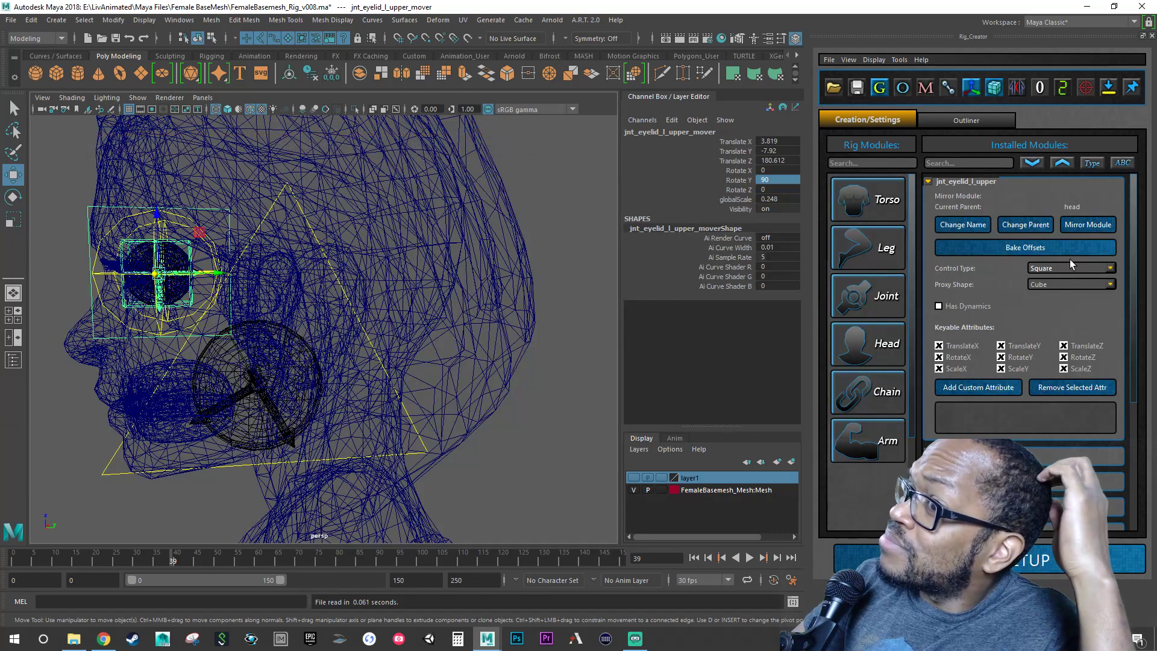
click(1076, 267)
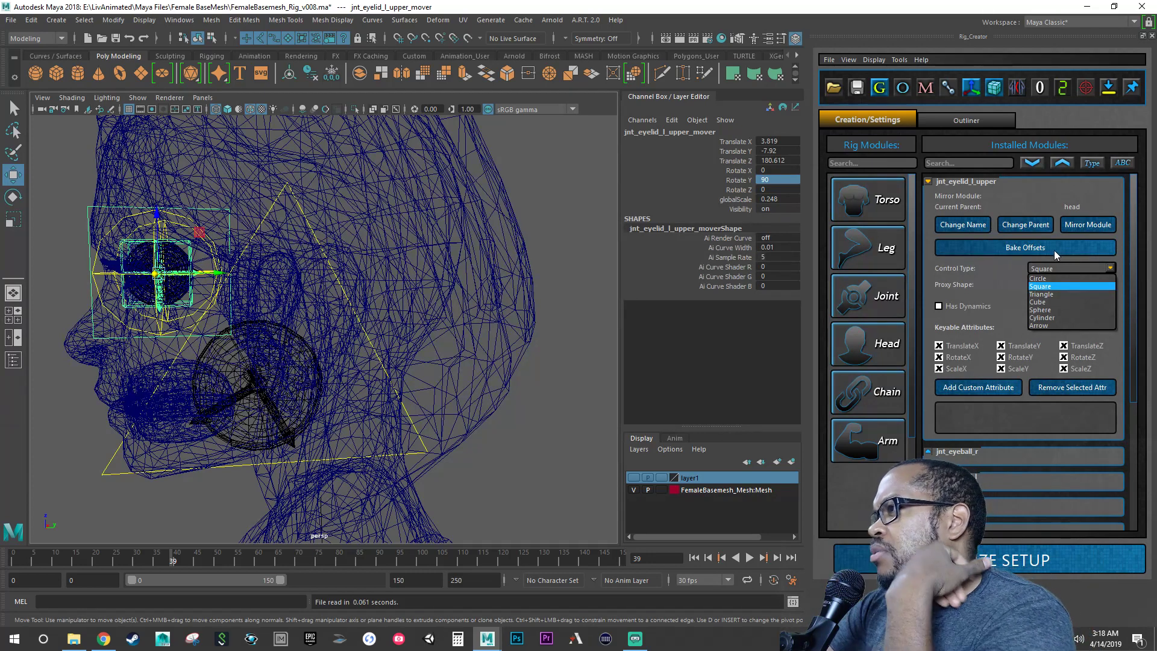
click(1053, 290)
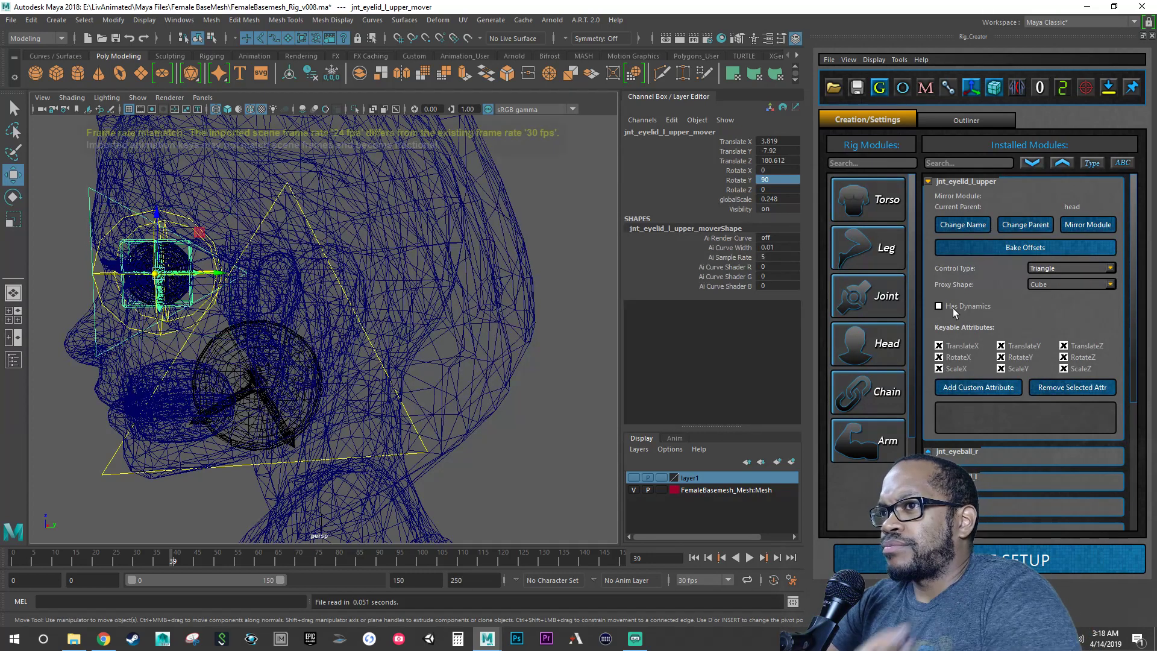
Step: Try to tilt the left upper eyelid mover around the eyeball in side view, and undo the rotation
alt+middle_drag(164, 259, 261, 268)
alt+right_drag(295, 273, 328, 274)
mouse_move(329, 275)
alt+mouse_down()
mouse_move(348, 282)
mouse_move(310, 268)
alt+mouse_up()
key(e)
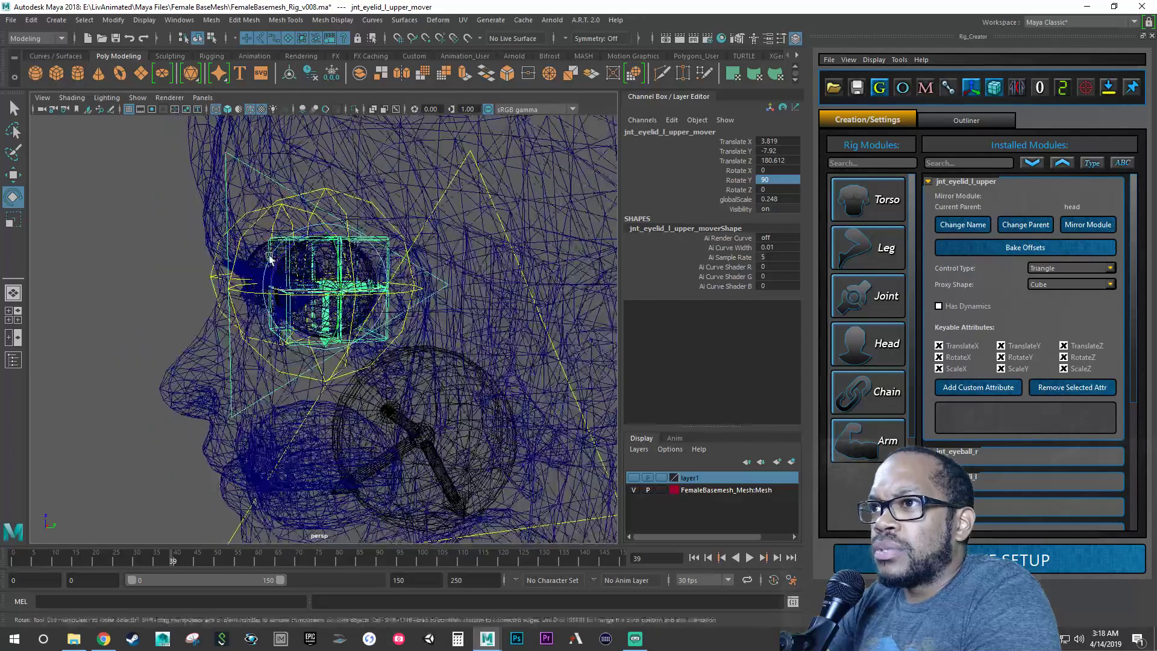
alt+right_drag(310, 268, 328, 269)
alt+drag(324, 268, 317, 267)
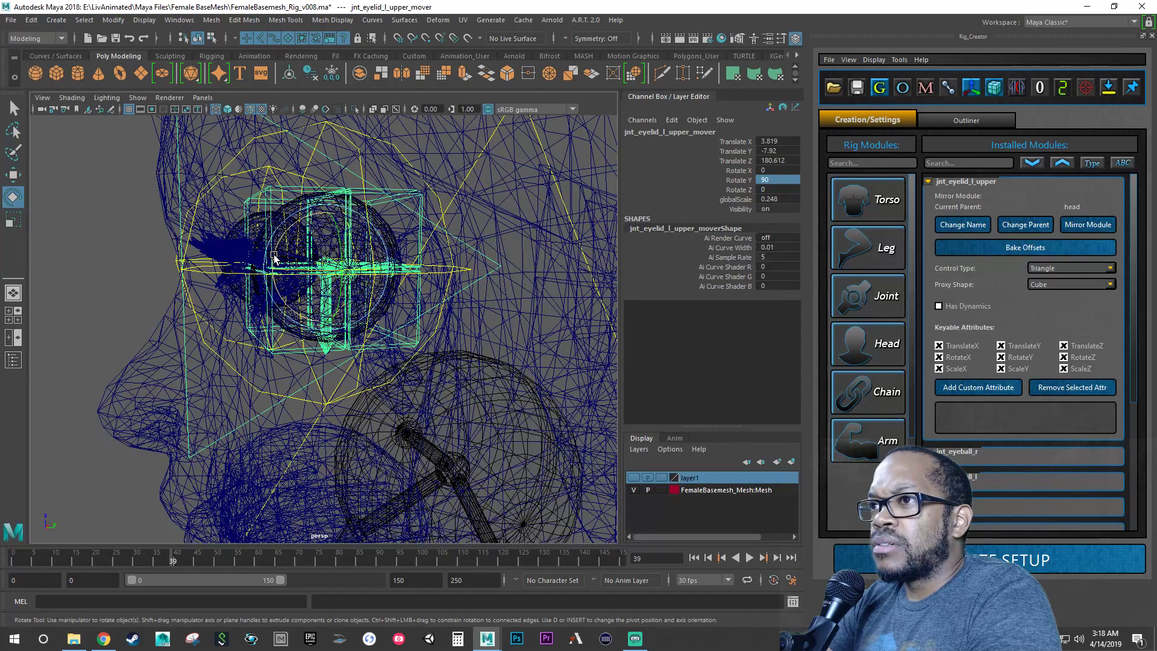
drag(274, 258, 404, 273)
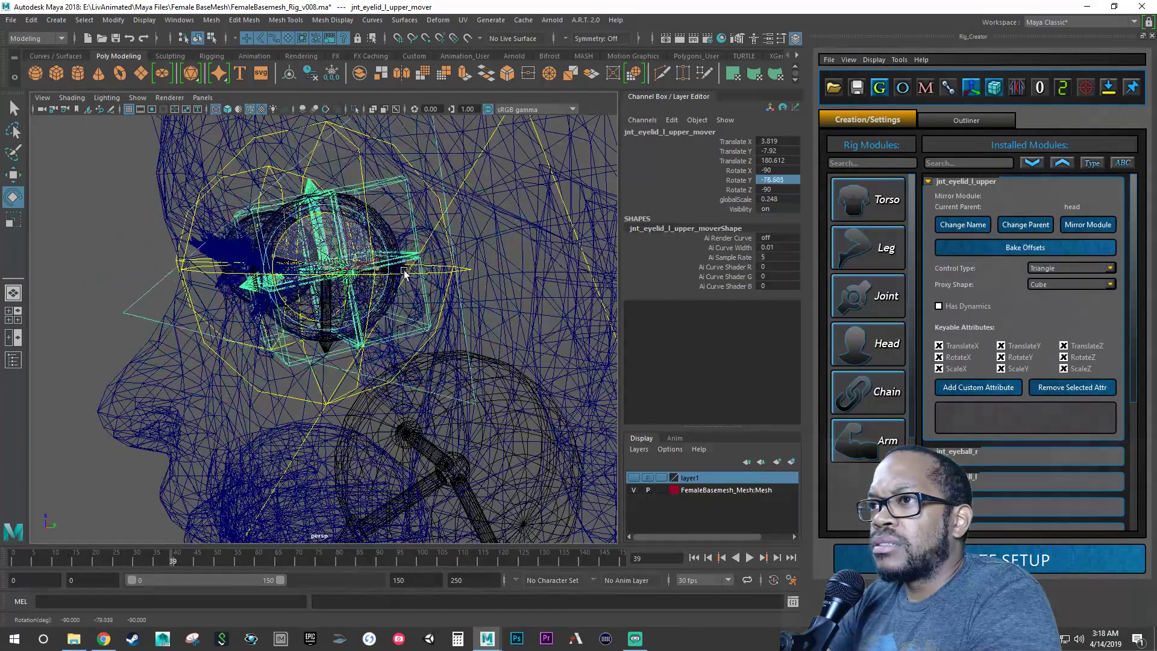
key(ctrl+z)
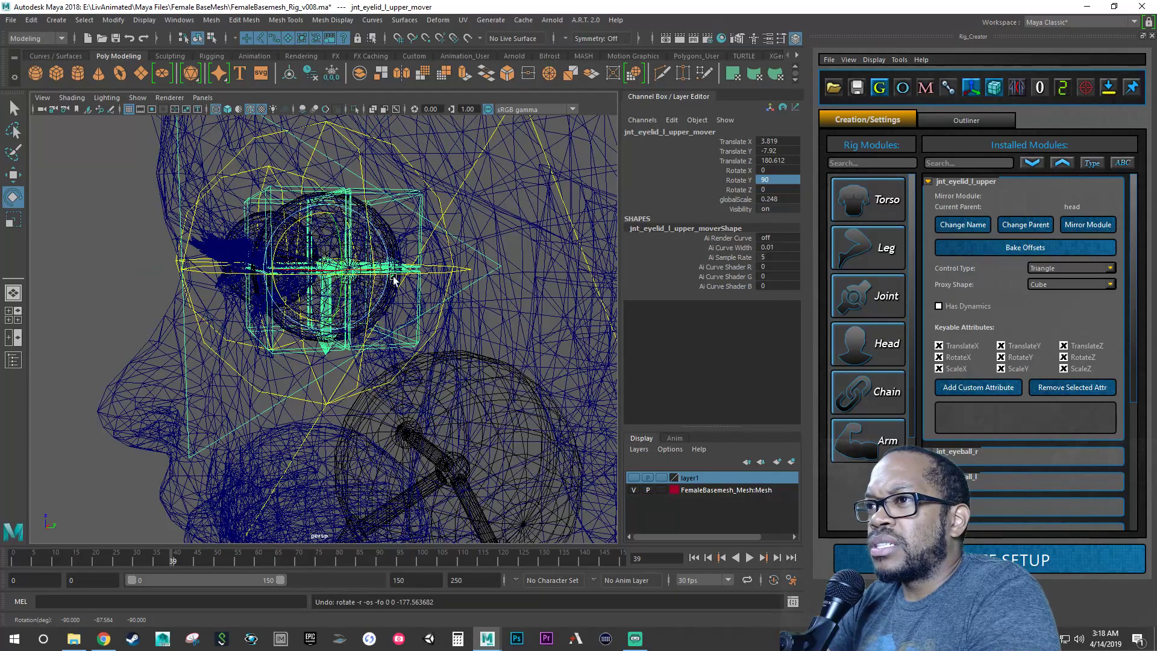
Step: Tilt the left upper eyelid mover upward to a Rotate Y of about 122.67, with the head displayed shaded
drag(292, 227, 247, 233)
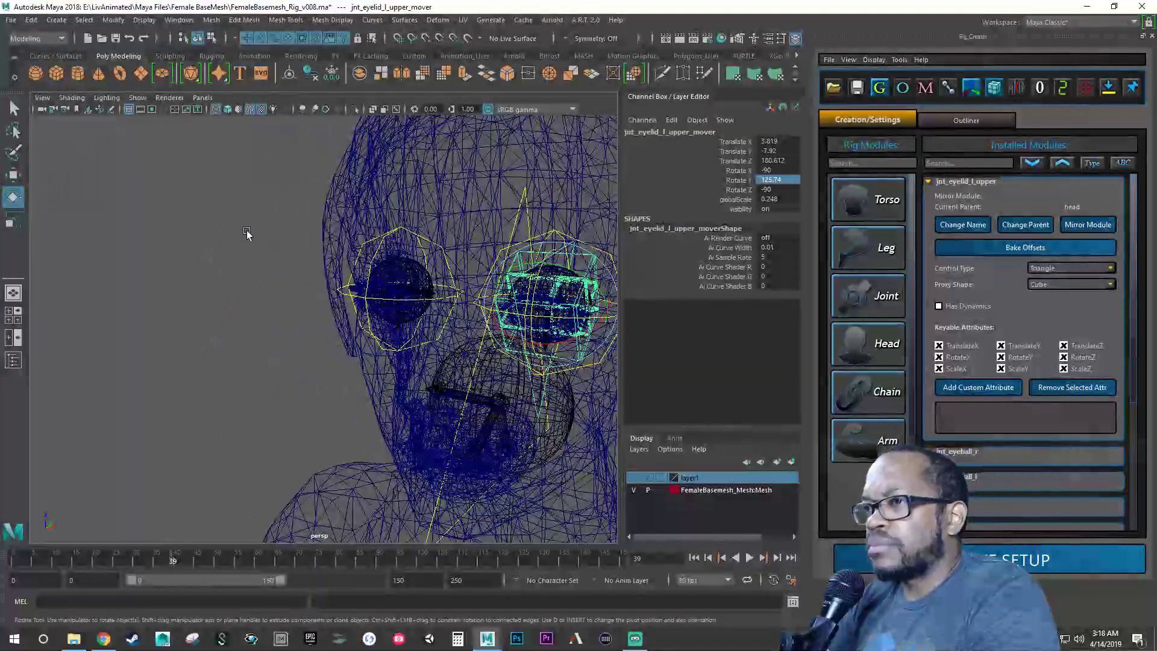
click(227, 109)
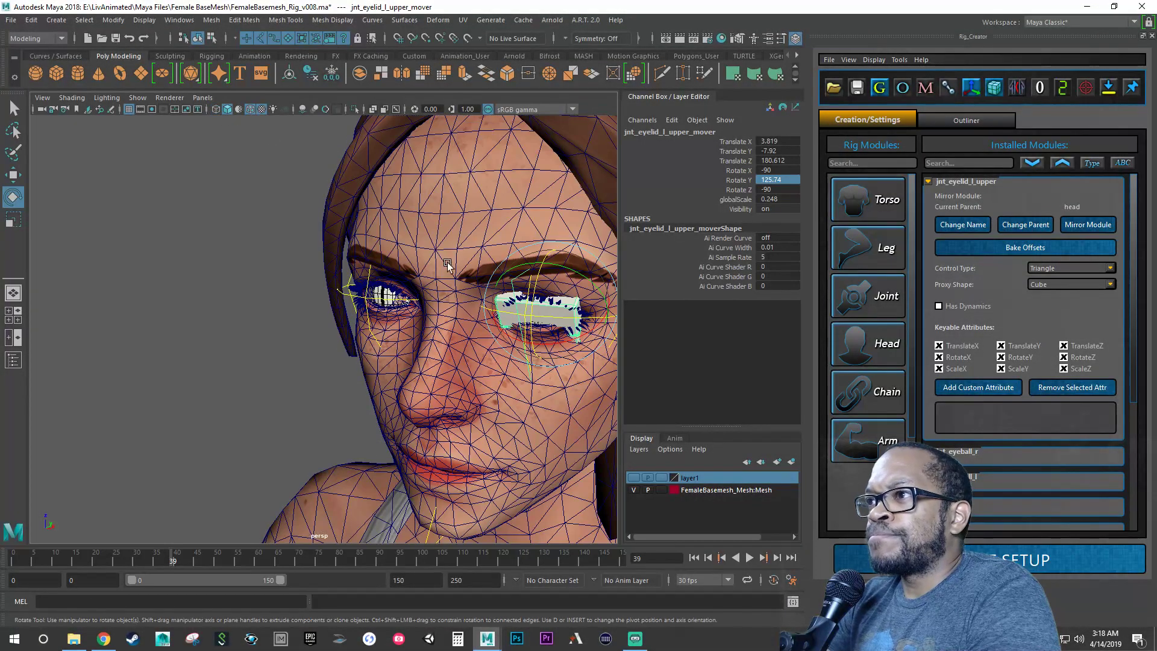
mouse_move(447, 265)
alt+mouse_down()
mouse_move(438, 303)
mouse_move(445, 268)
alt+mouse_up()
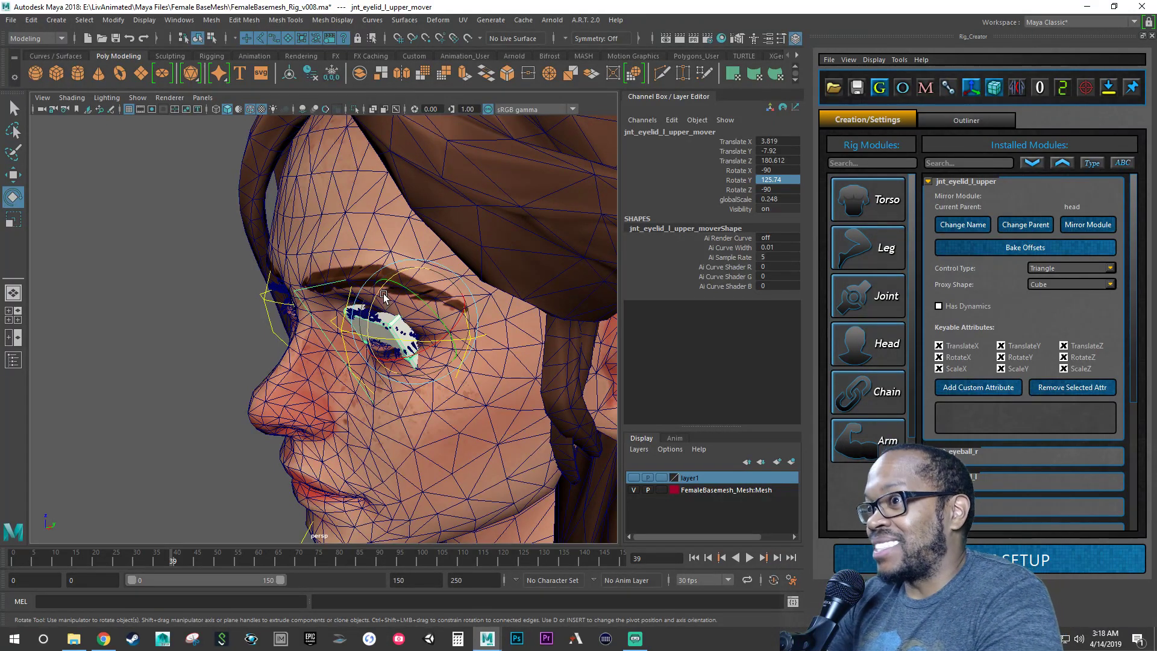
alt+drag(384, 295, 315, 305)
scroll(370, 319, up, 5)
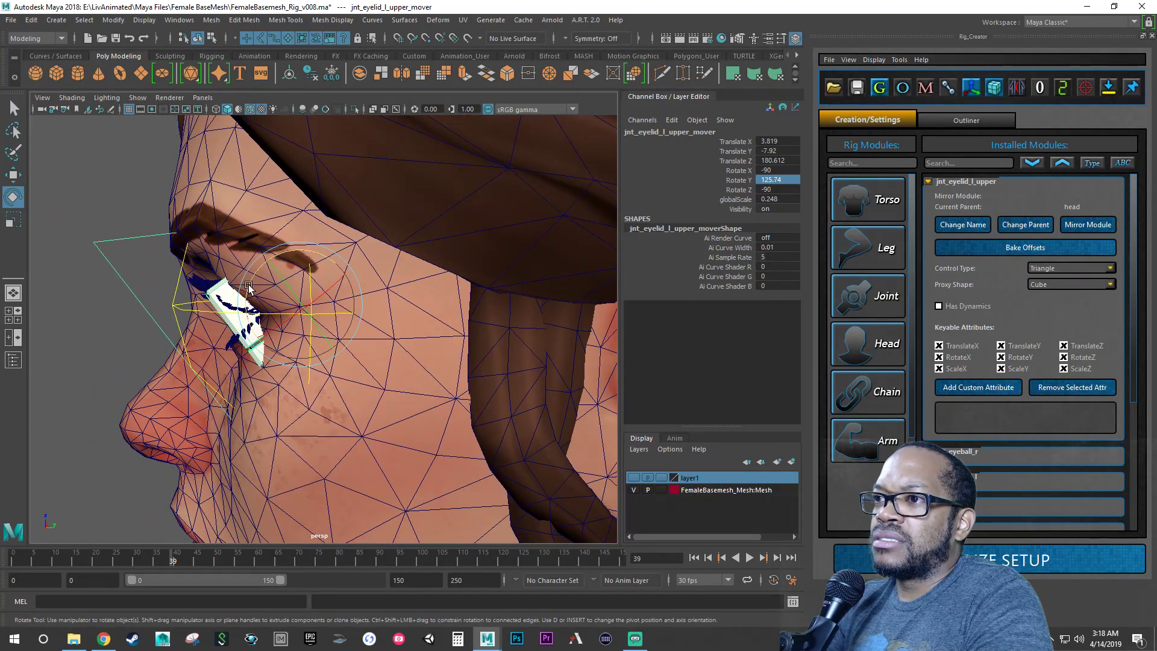
drag(249, 287, 254, 288)
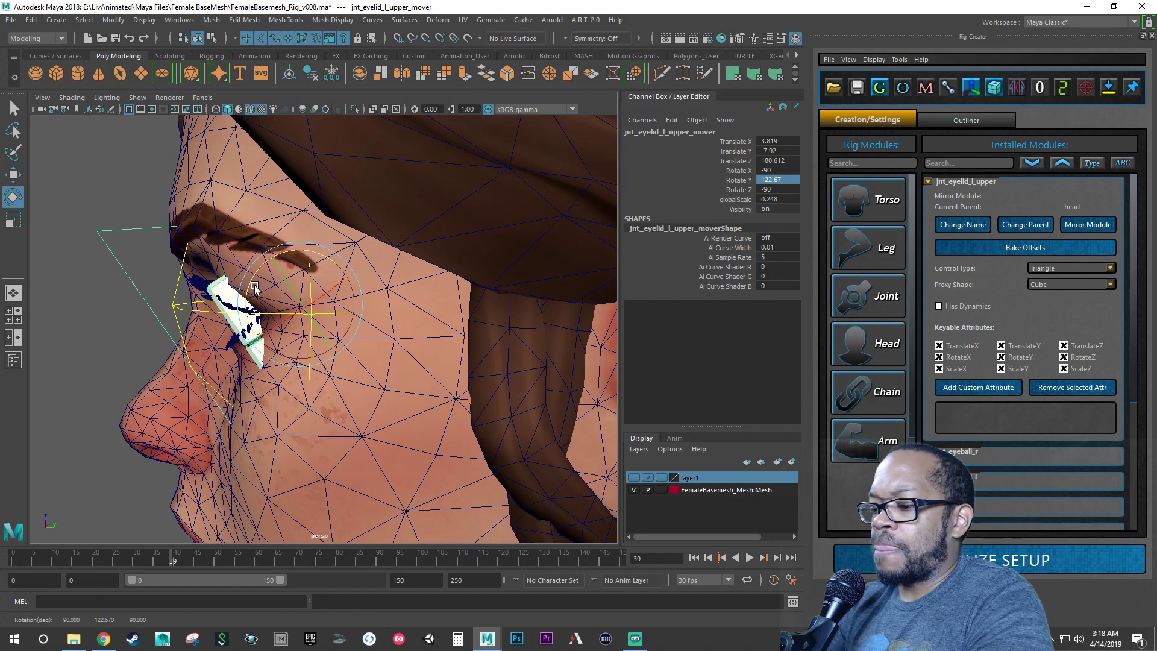
Step: Scale the left upper eyelid mover down to a globalScale of about 0.136
key(r)
alt+drag(316, 312, 253, 413)
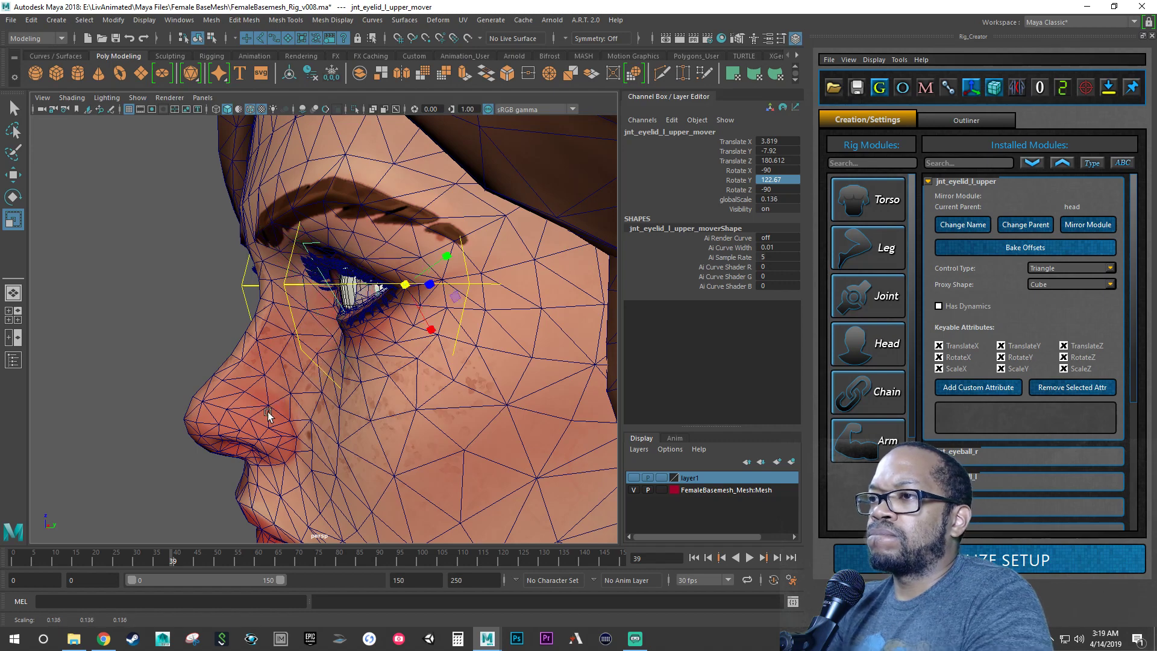
alt+drag(323, 364, 253, 367)
alt+right_drag(253, 366, 298, 367)
alt+drag(298, 369, 348, 364)
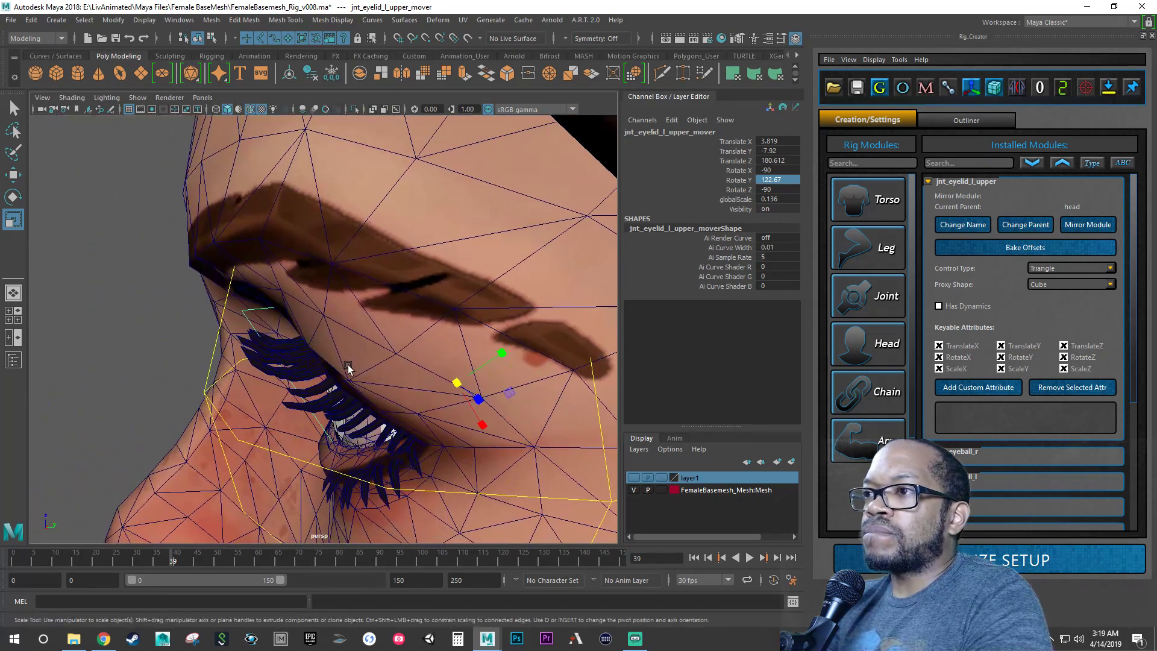
Step: Refine the left upper eyelid mover's tilt against the lashes to a Rotate Y of about 125.88
key(e)
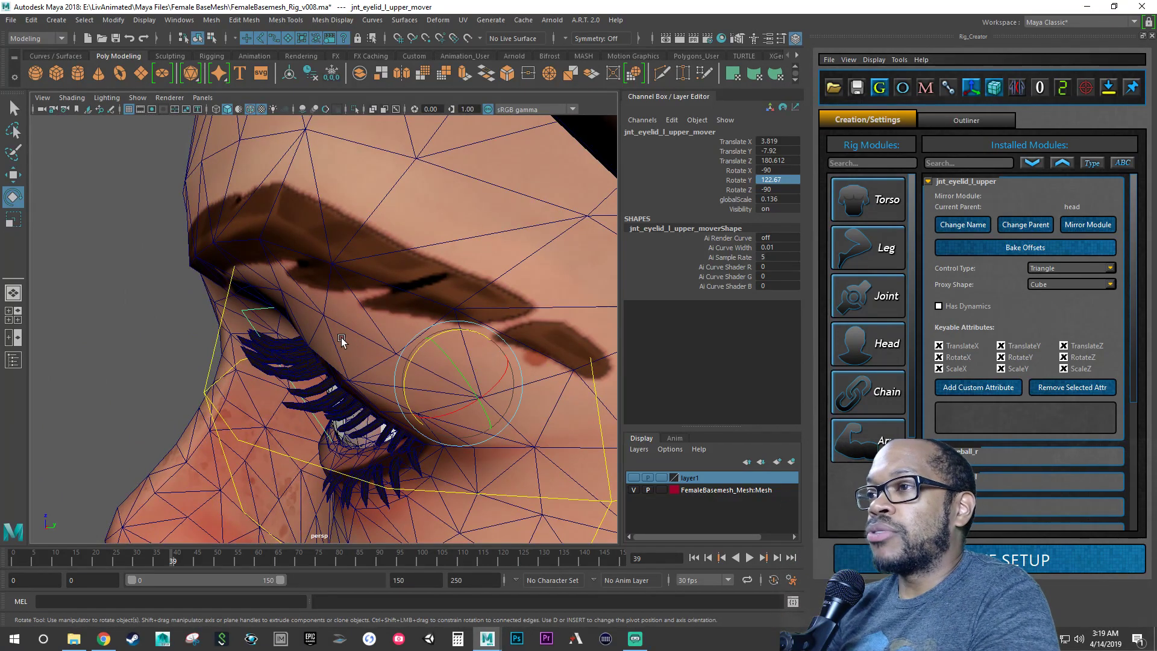
alt+drag(399, 399, 346, 355)
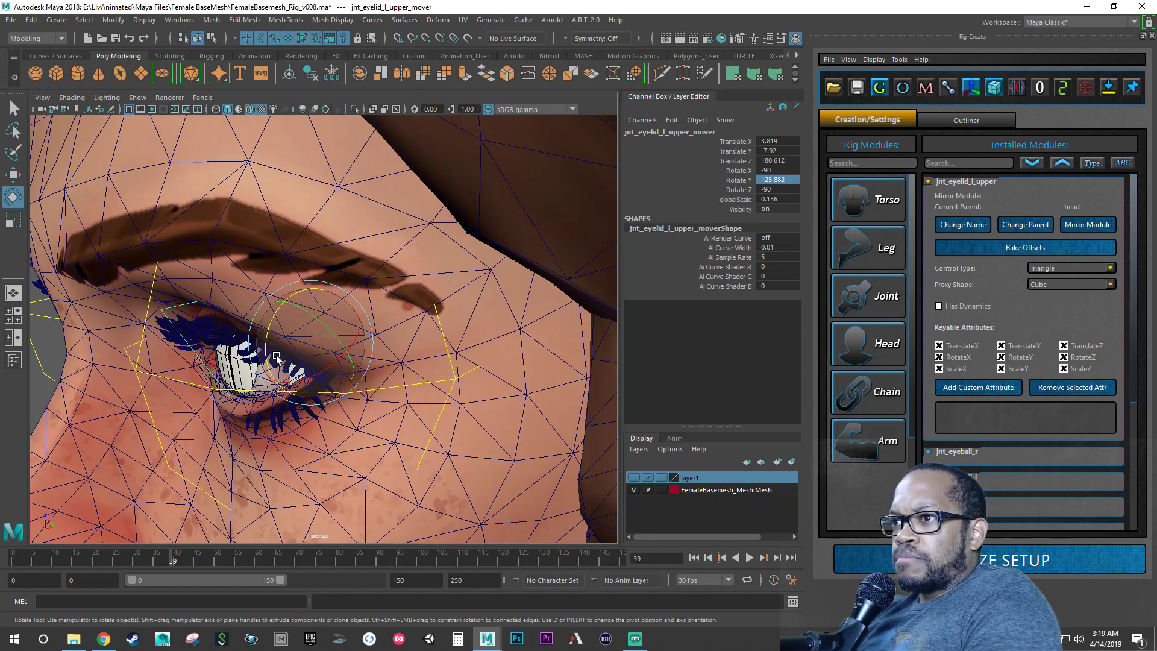
alt+drag(268, 359, 303, 356)
alt+right_drag(263, 359, 381, 358)
alt+drag(381, 359, 298, 356)
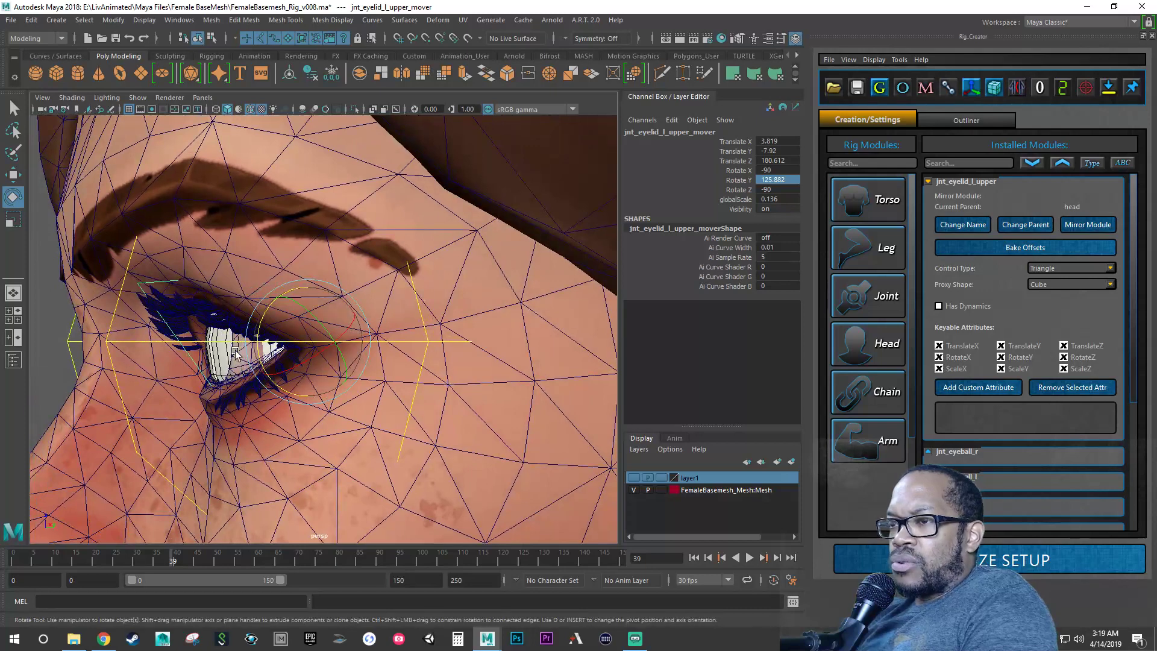
Step: Add the left eyeball mover to the selection and save the scene FemaleBasemesh_Rig_v008.ma
click(109, 342)
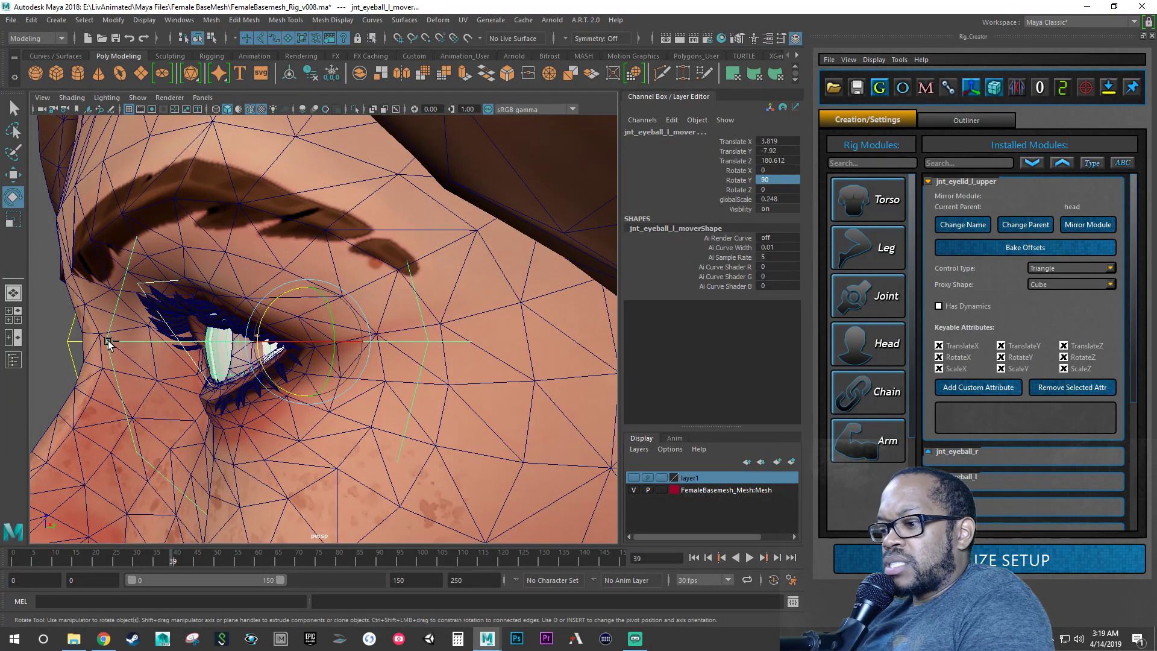
key(q)
key(ctrl+s)
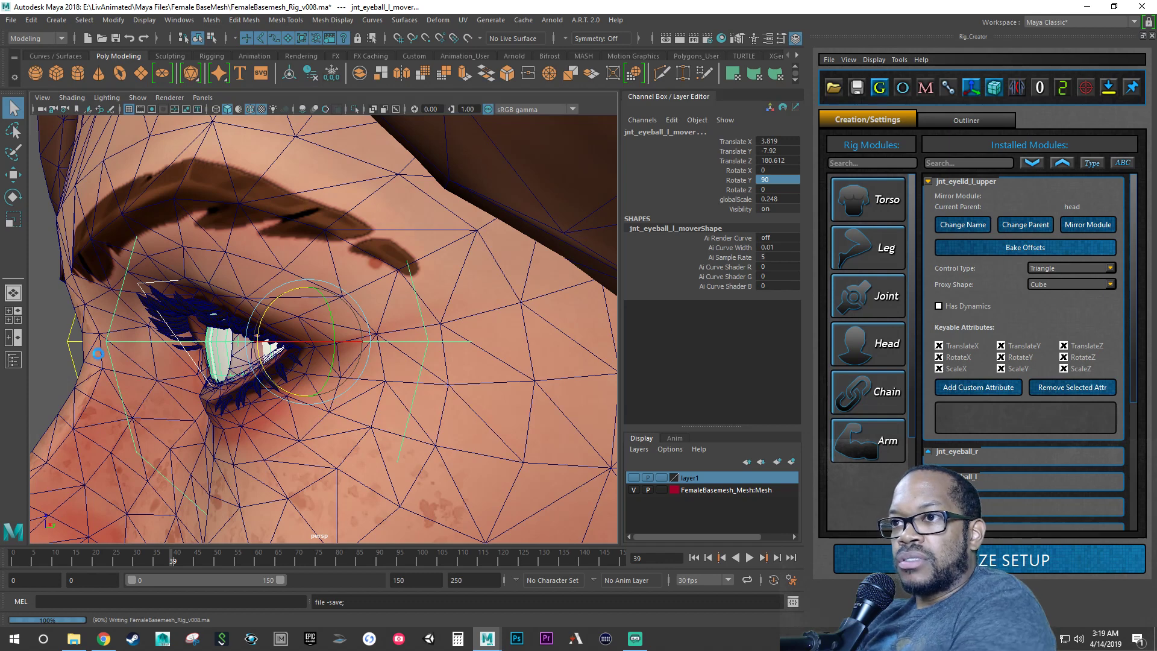
Step: Try to rotate the selected left eyeball and upper eyelid movers together, and undo the rotation
key(e)
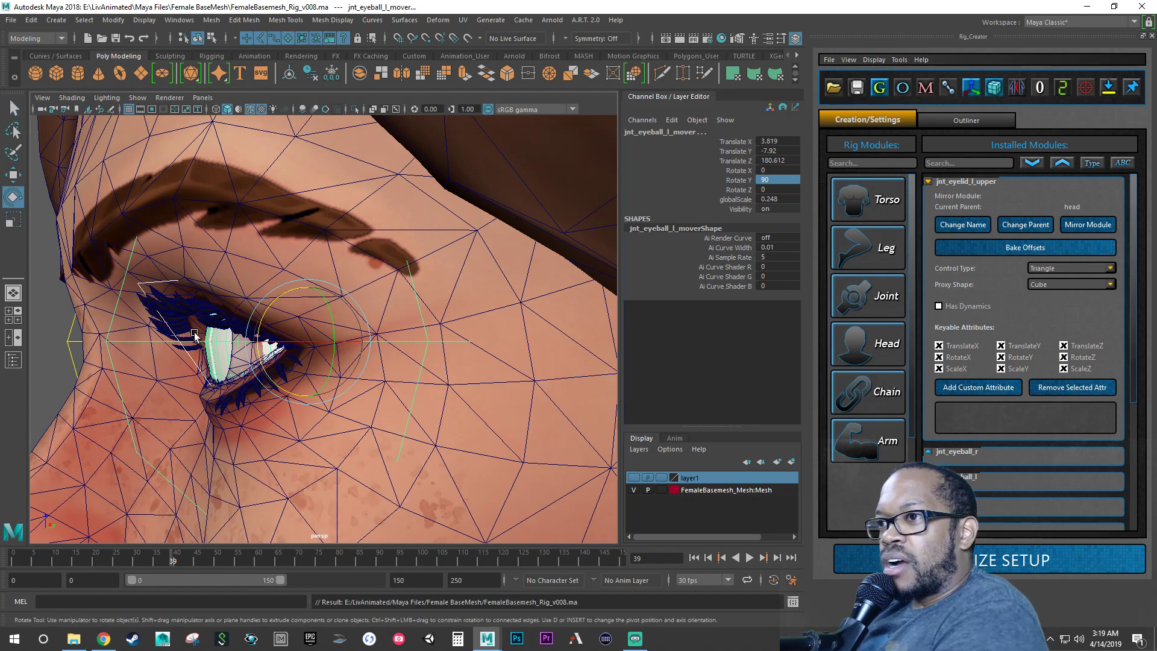
mouse_move(258, 326)
mouse_down()
mouse_move(248, 341)
mouse_move(249, 326)
mouse_up()
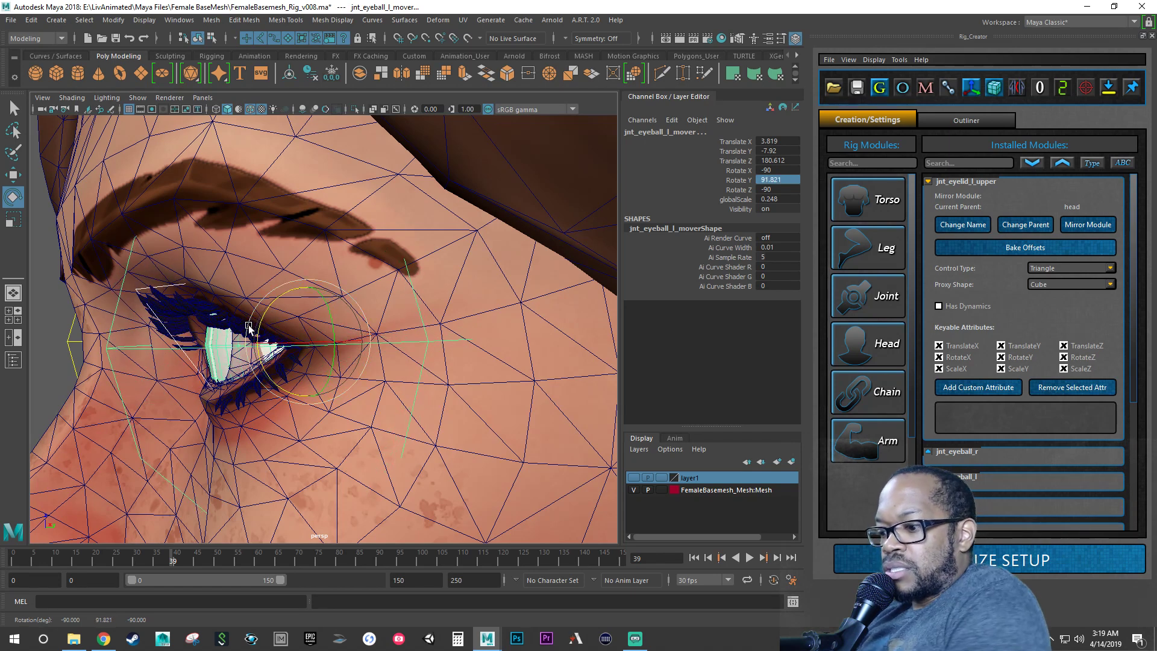
key(ctrl+z)
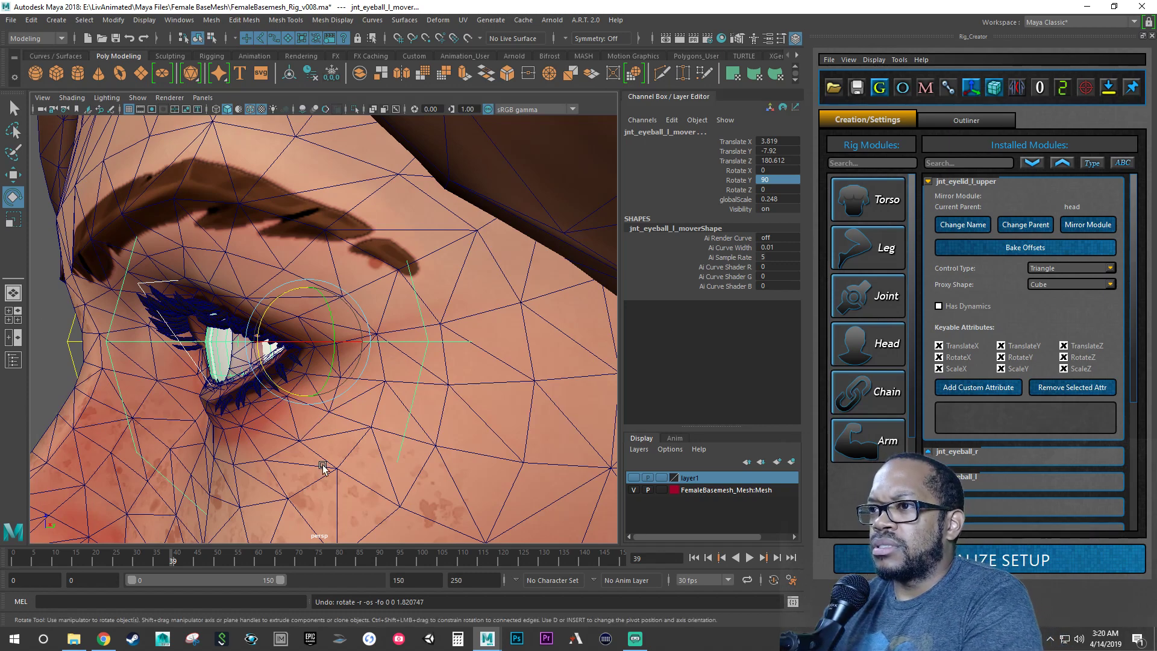
alt+drag(300, 371, 348, 383)
alt+right_drag(348, 383, 240, 314)
alt+middle_drag(240, 314, 224, 300)
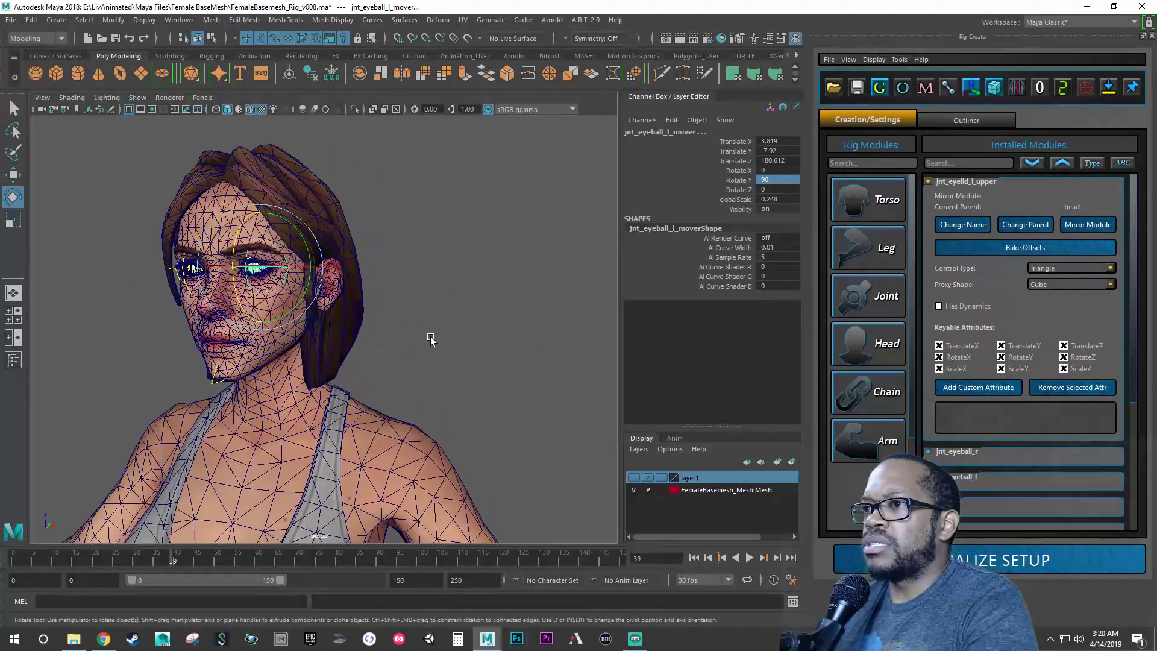
Step: Clear the selection of the eyeball and eyelid movers and save the scene FemaleBasemesh_Rig_v008.ma
click(430, 338)
key(q)
key(ctrl+s)
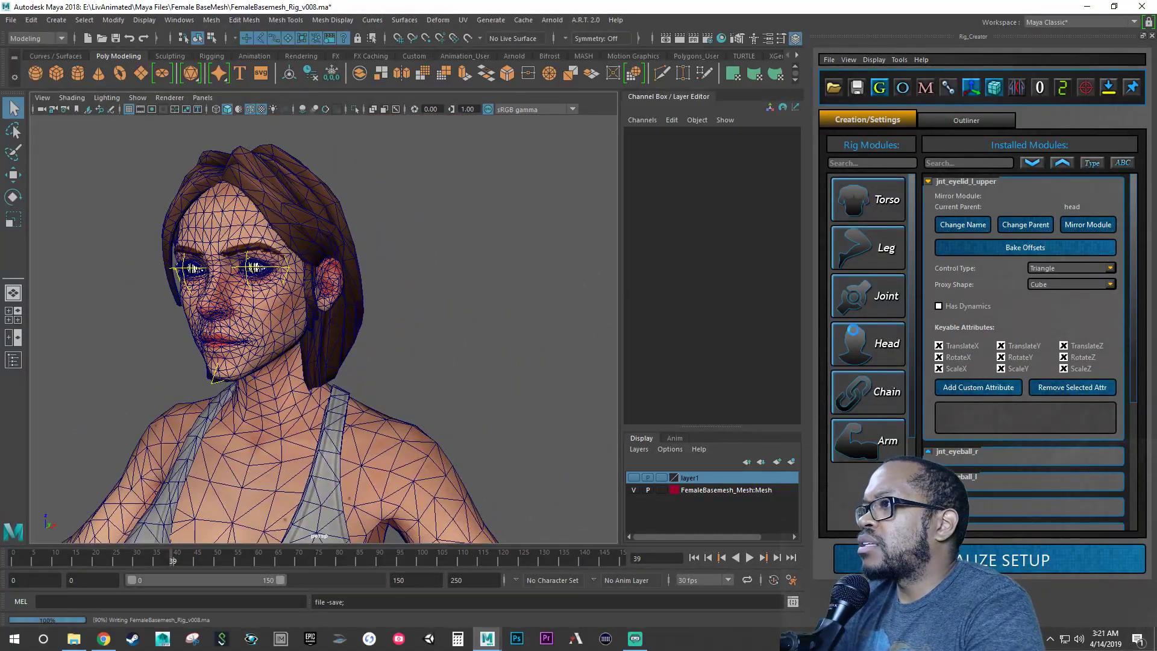
Step: Start adding a new Joint module and choose head as its parent bone
key(e)
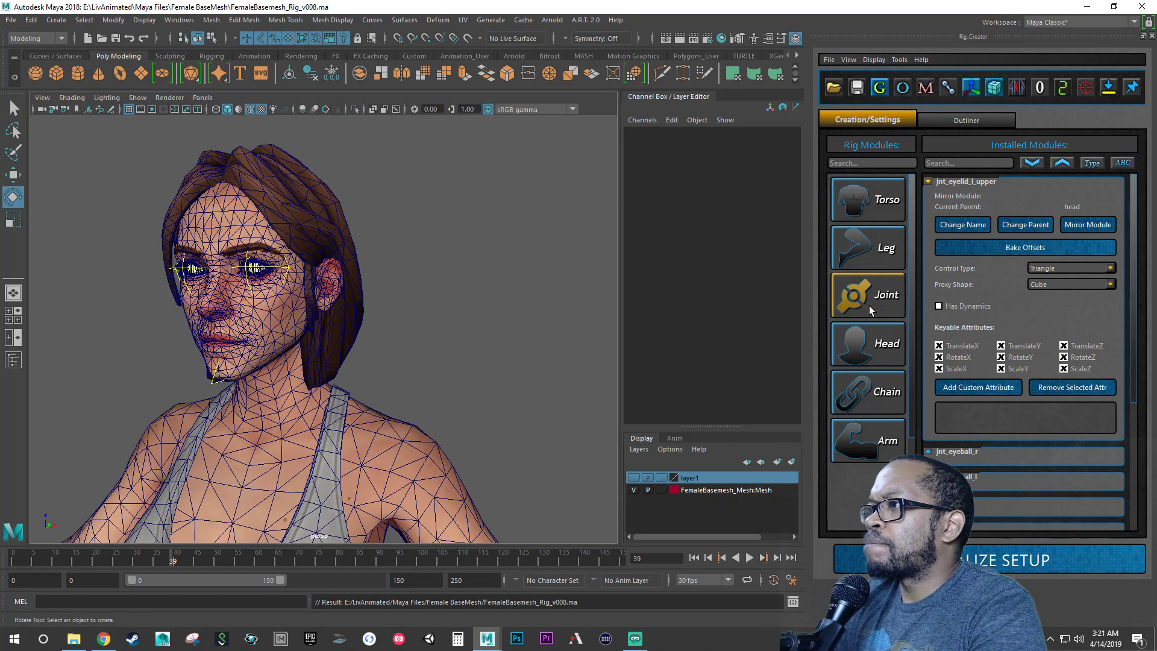
click(869, 305)
scroll(659, 361, down, 5)
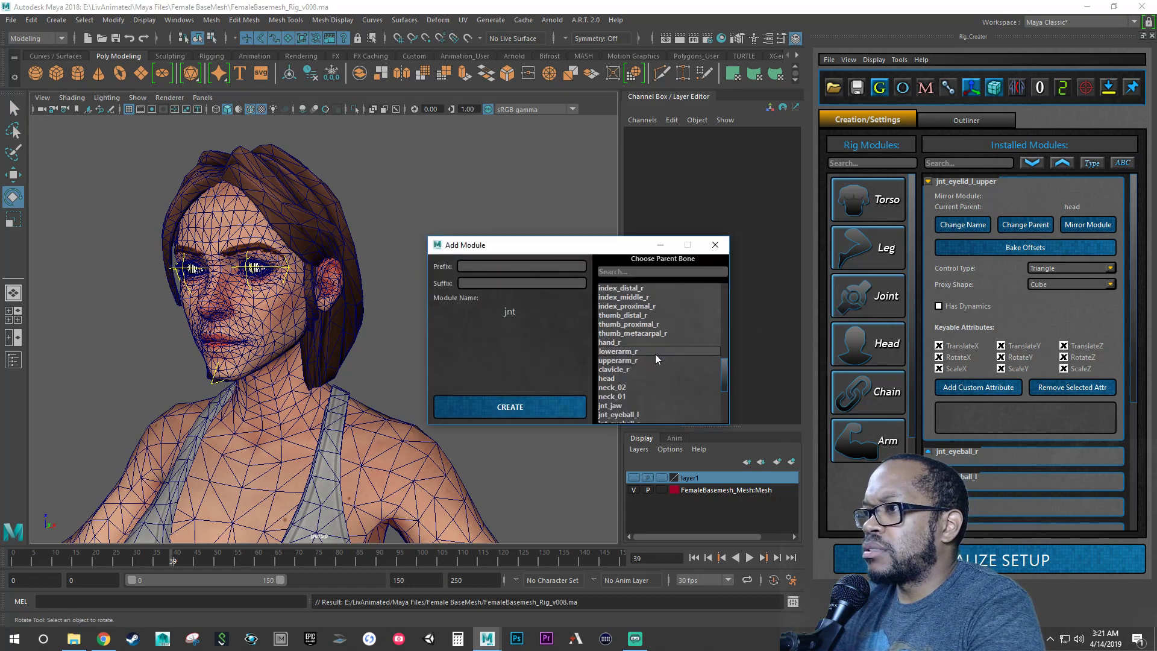
scroll(656, 355, down, 4)
scroll(653, 356, down, 1)
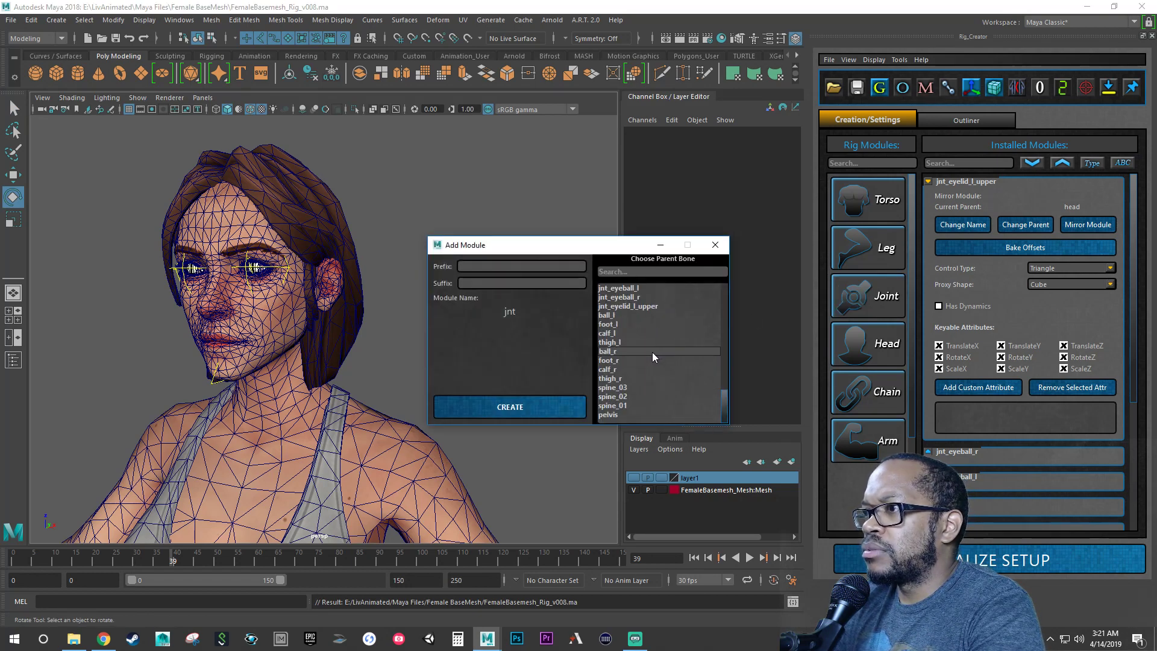
scroll(649, 353, up, 3)
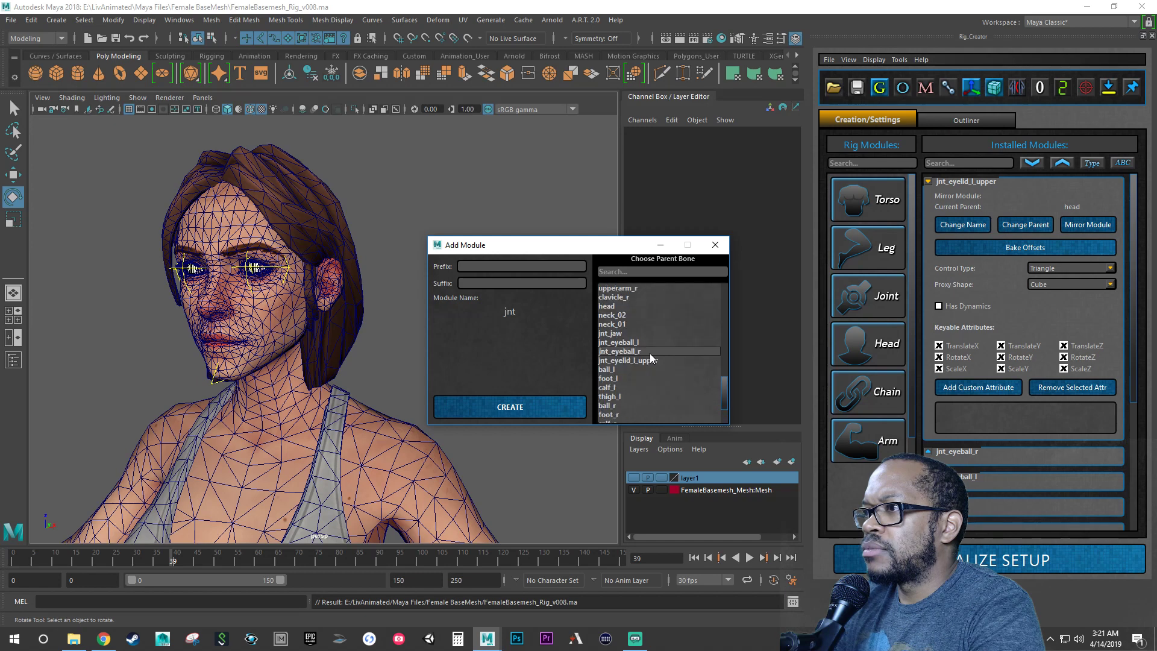
click(608, 333)
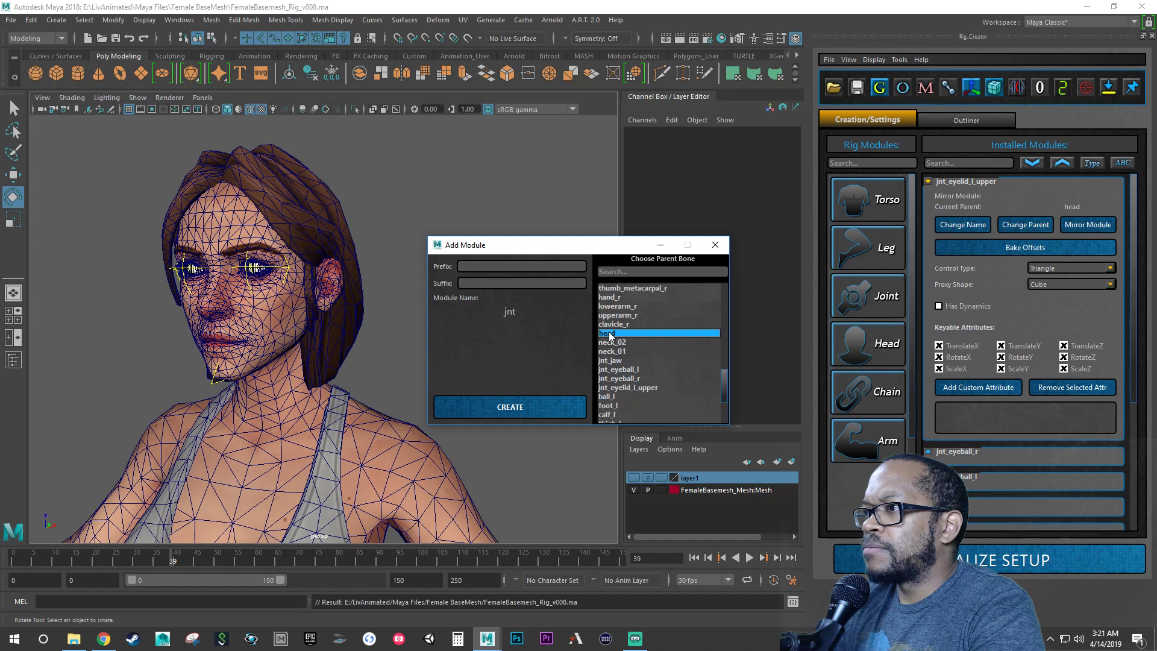
Step: Give the new joint module the suffix eyelid_l_lower and create it
click(523, 282)
text(eye)
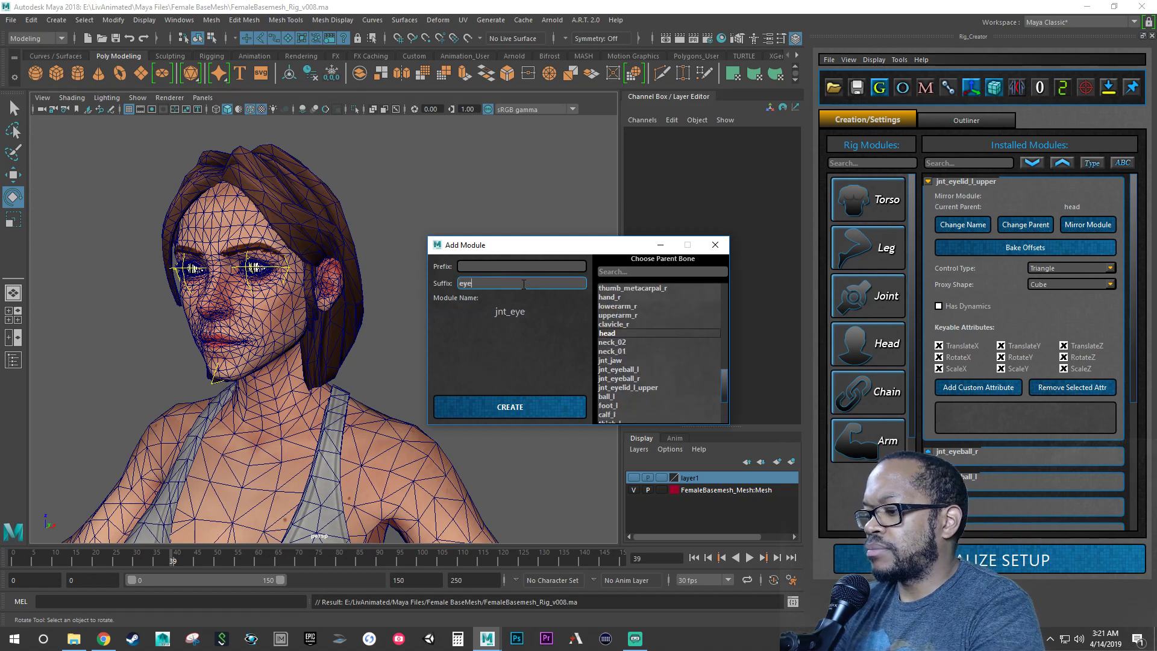
text(lid)
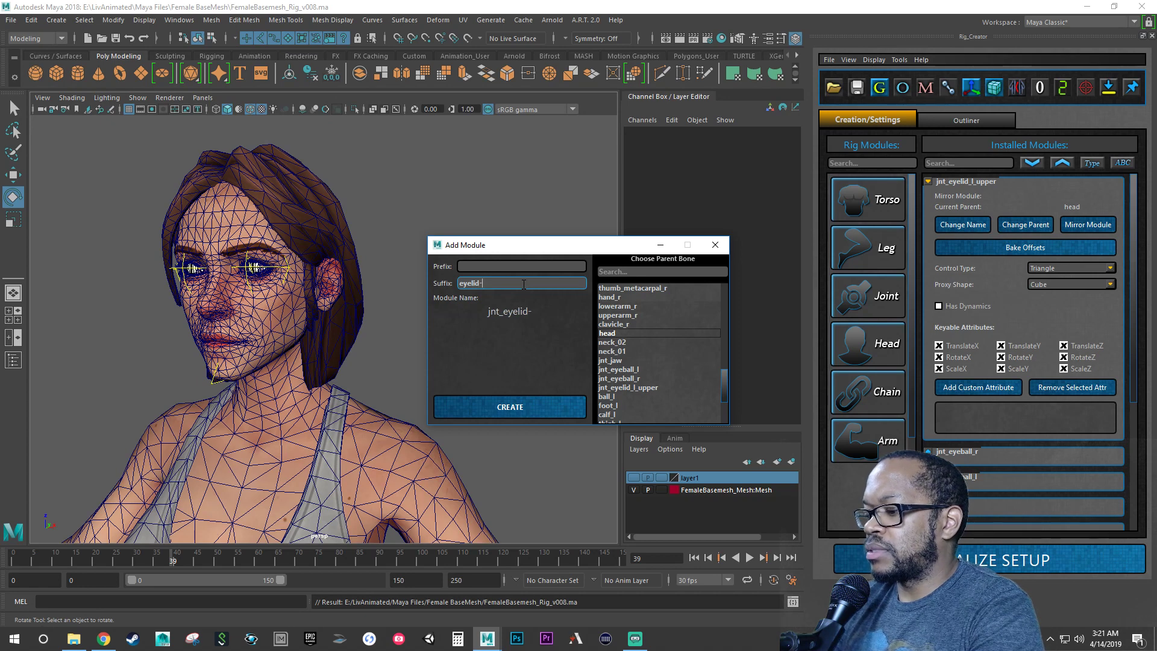
text(-)
key(BackSpace)
text(_)
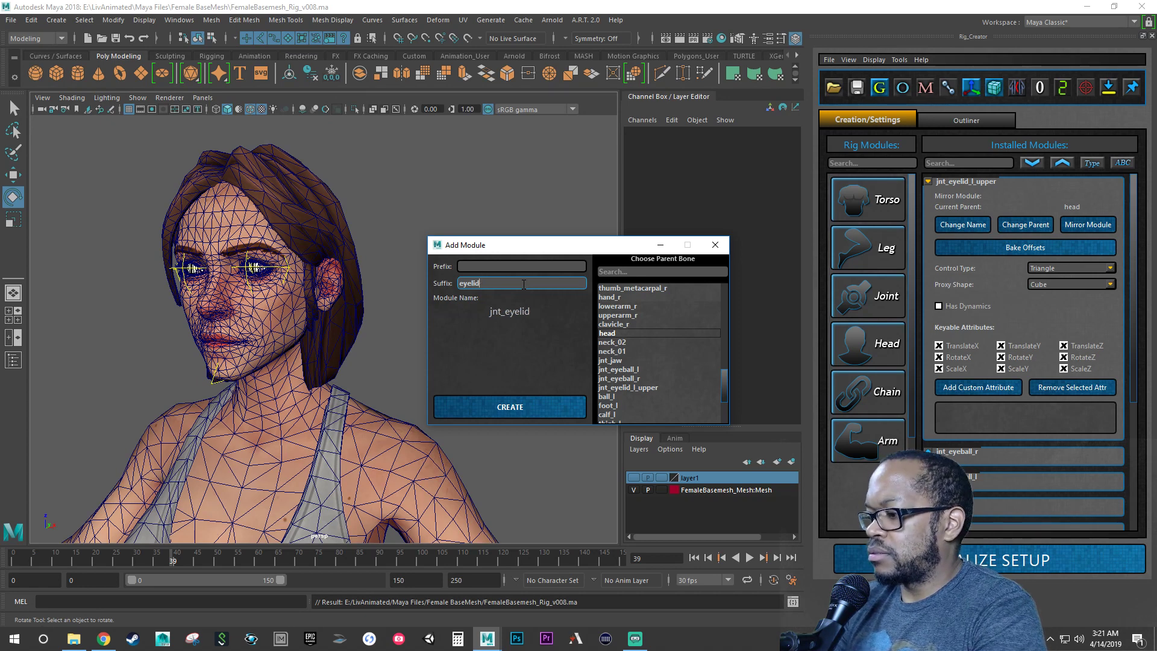
text(l)
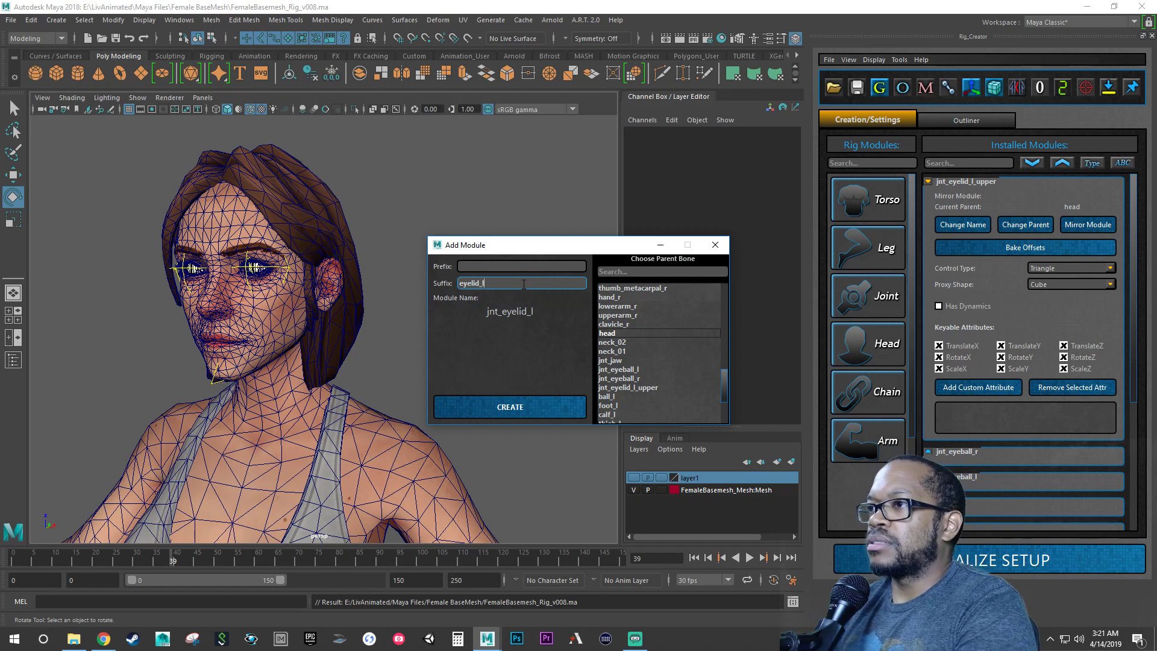
text(_)
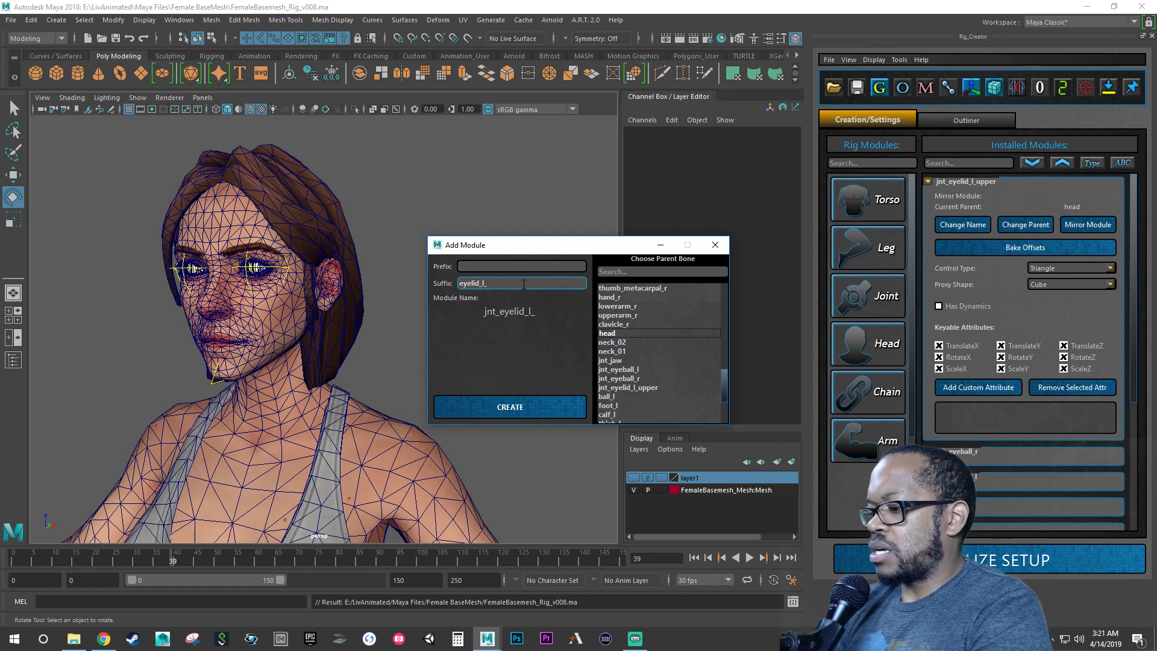
text(lower)
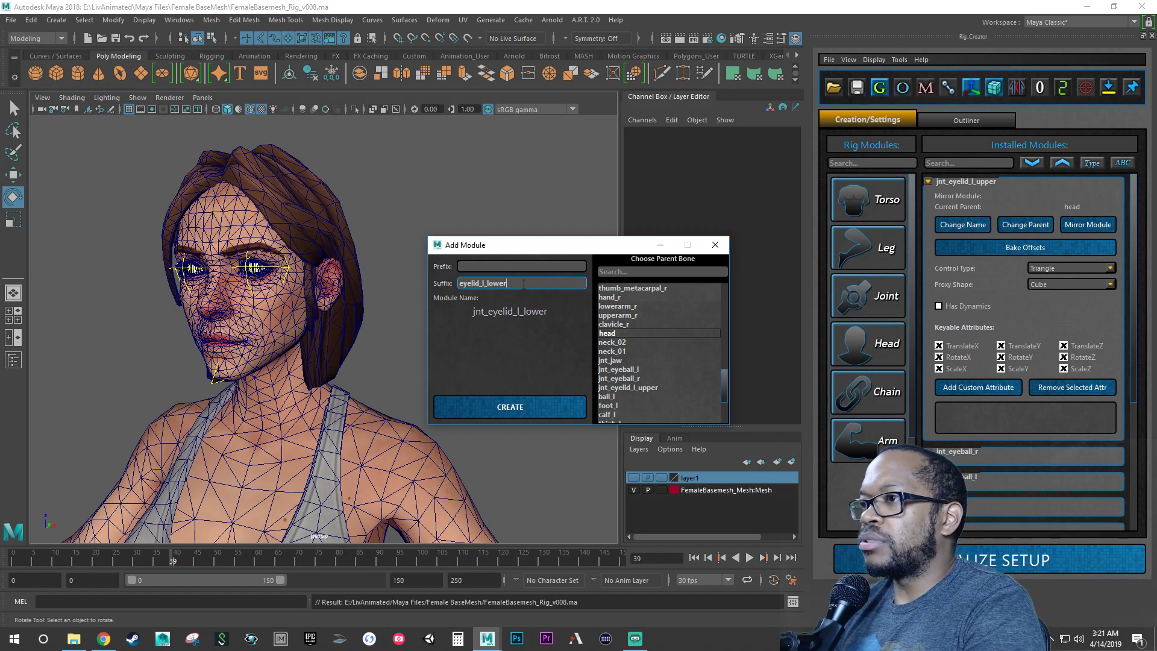
click(525, 407)
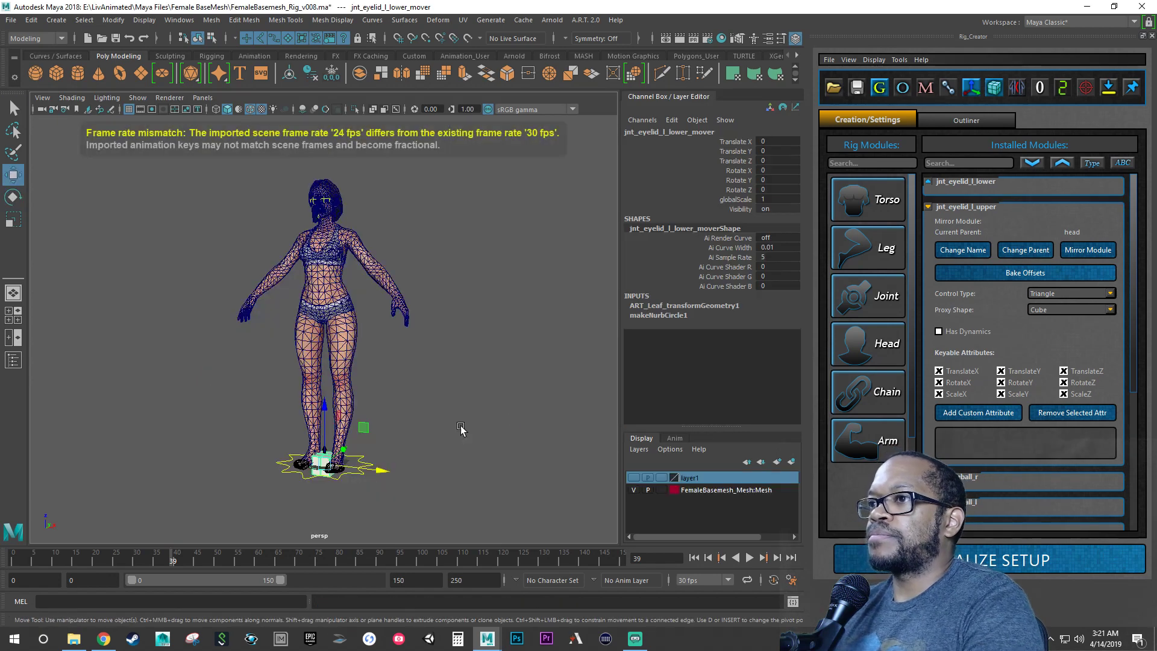
Step: Move the new lower eyelid mover up beside the head, to about Translate X 19.796 and Translate Z 177.941
middle_drag(367, 359, 392, 163)
scroll(437, 212, up, 5)
alt+middle_drag(438, 212, 437, 452)
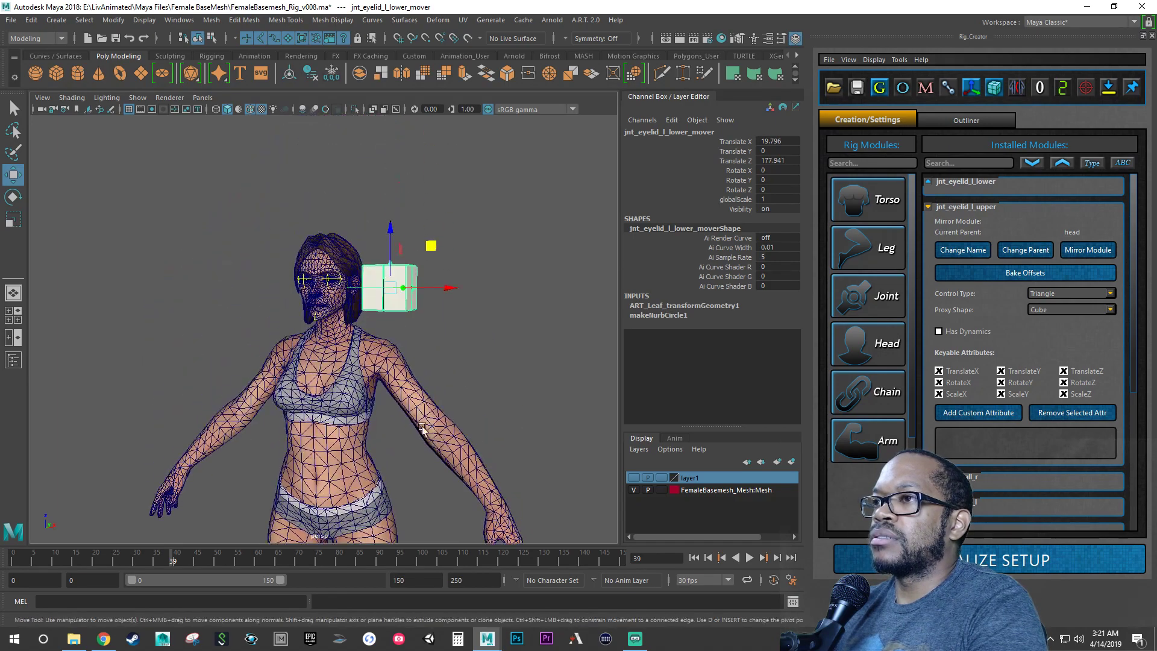
Step: Copy the upper eyelid mover's globalScale of 0.136 to the left lower eyelid mover
scroll(436, 317, up, 6)
alt+drag(436, 318, 397, 328)
alt+middle_drag(397, 328, 413, 398)
scroll(395, 381, up, 3)
scroll(394, 380, up, 4)
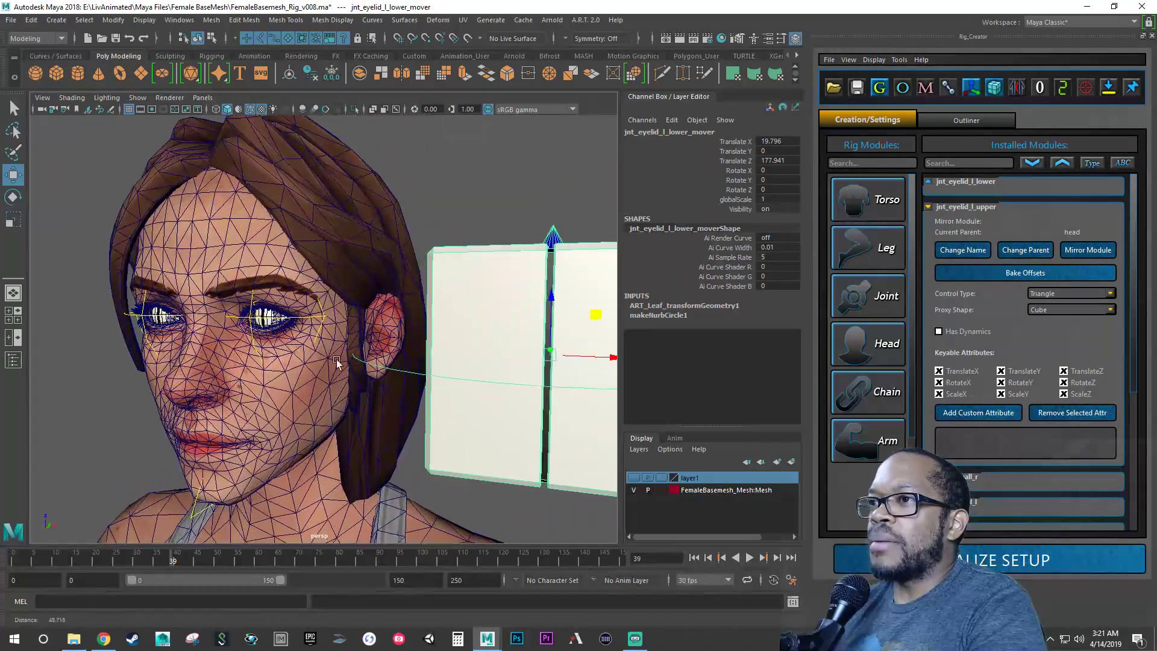
click(197, 280)
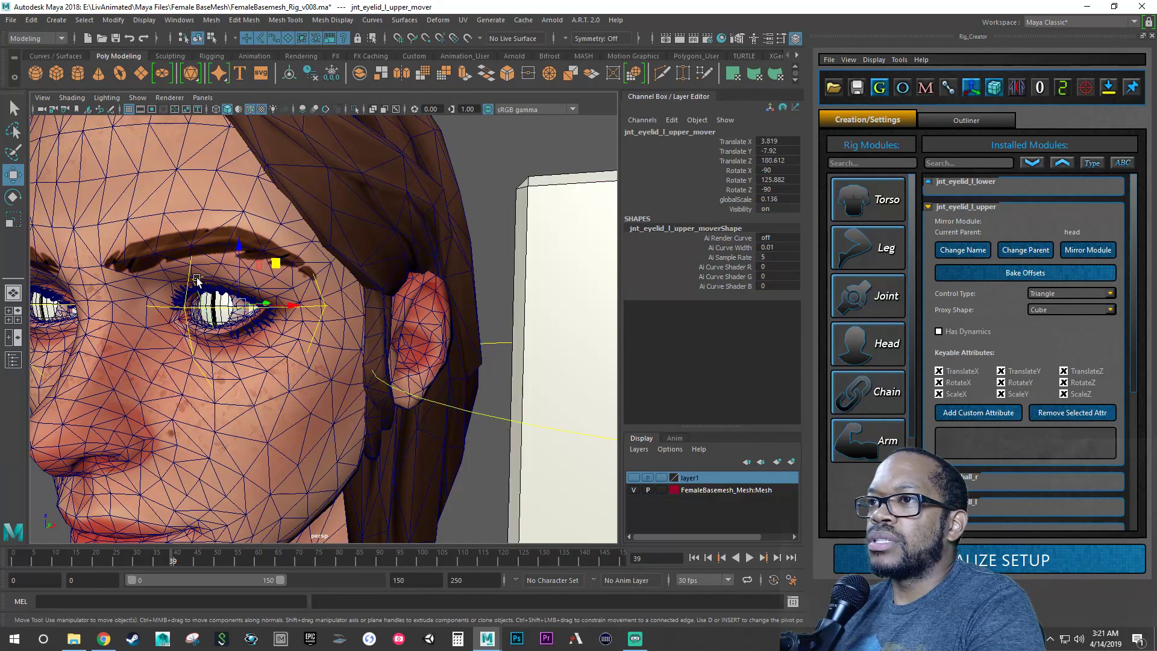
scroll(461, 319, down, 5)
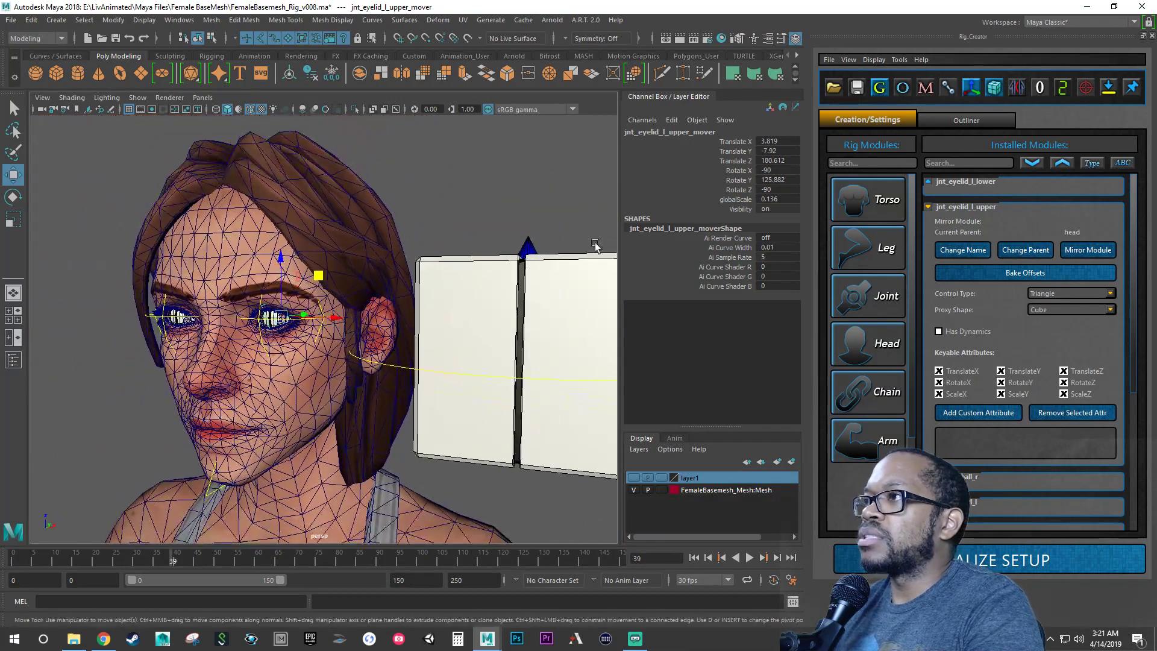
double_click(785, 199)
key(ctrl+c)
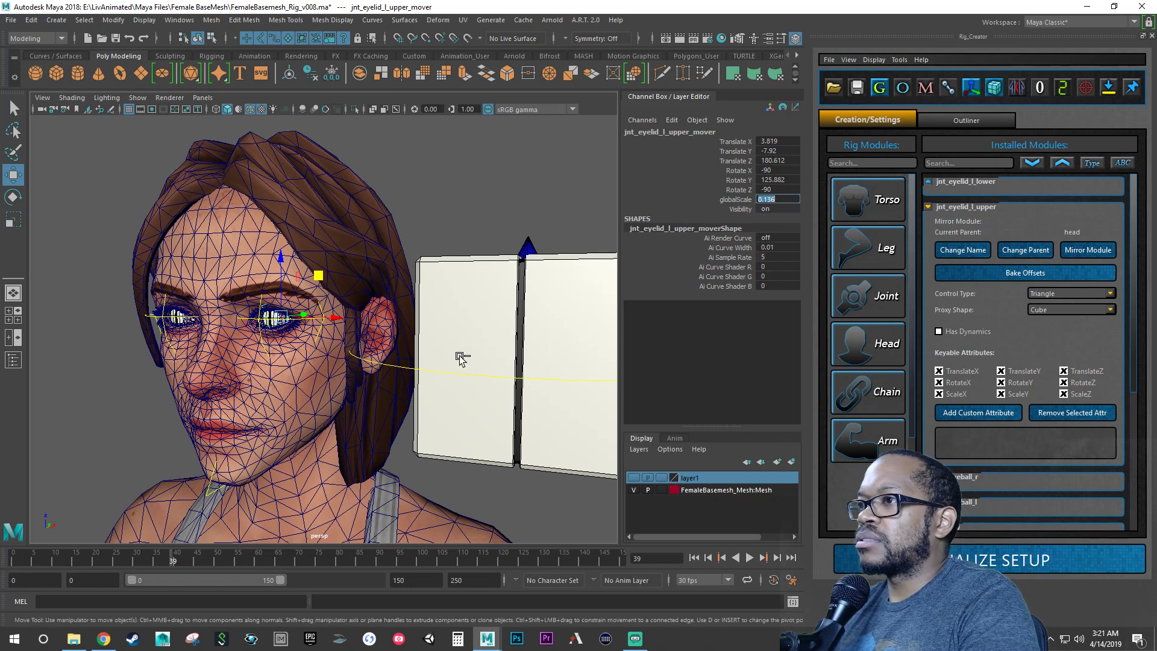
click(440, 377)
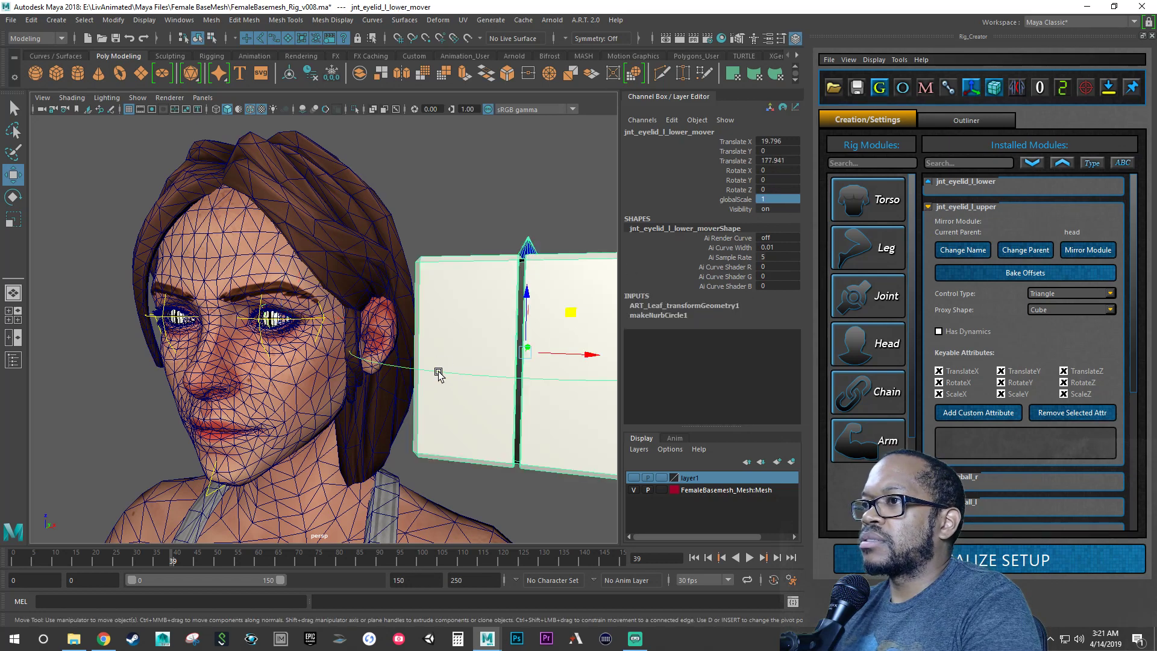
double_click(775, 200)
key(ctrl+v)
key(Return)
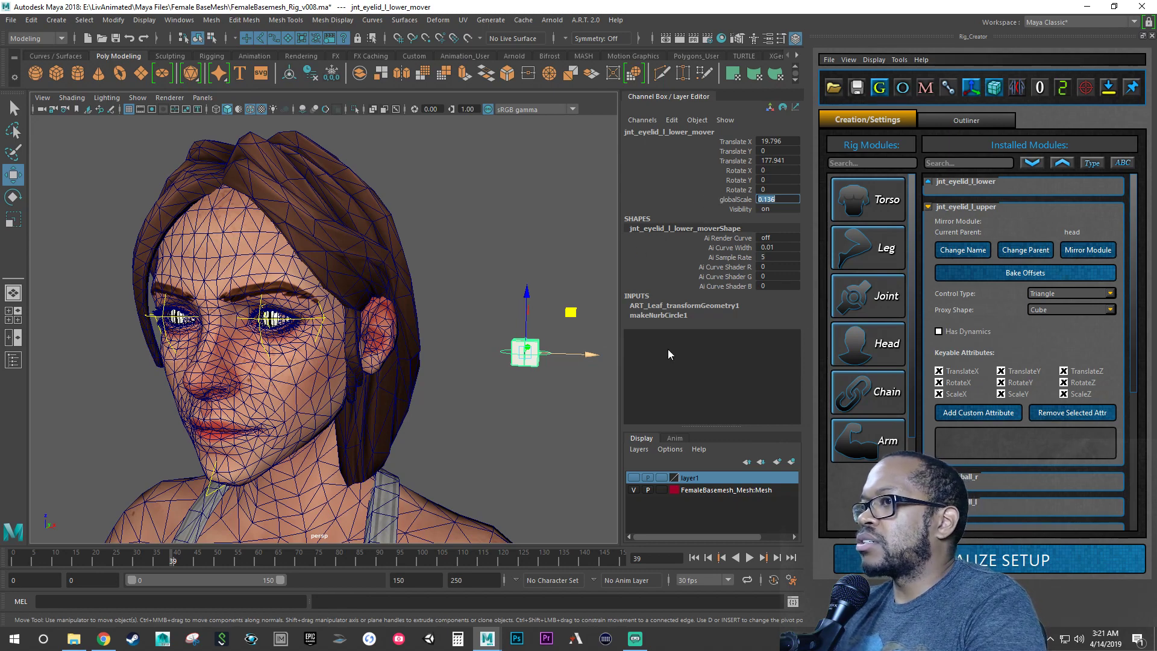
alt+drag(557, 364, 518, 373)
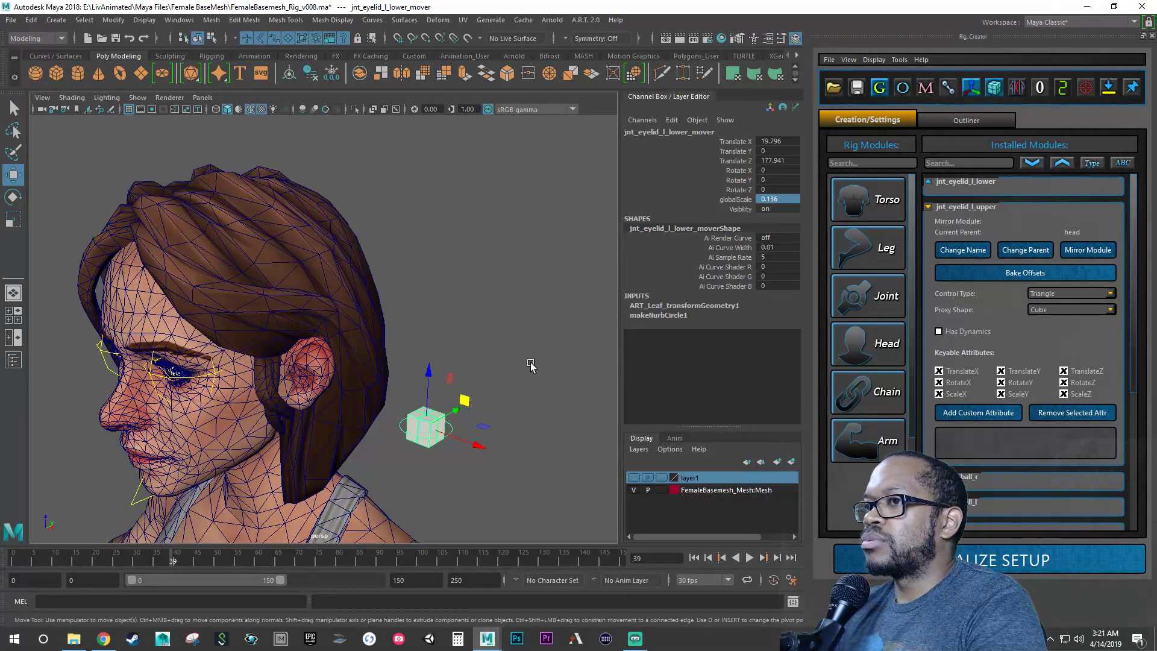
click(1045, 294)
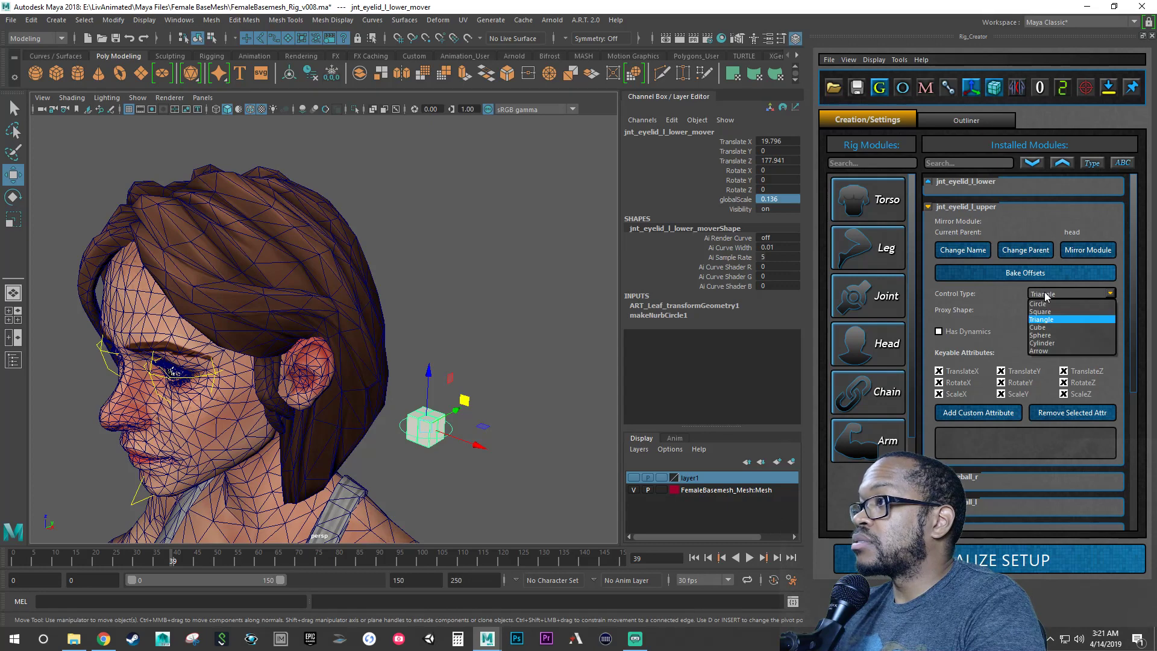
click(1057, 320)
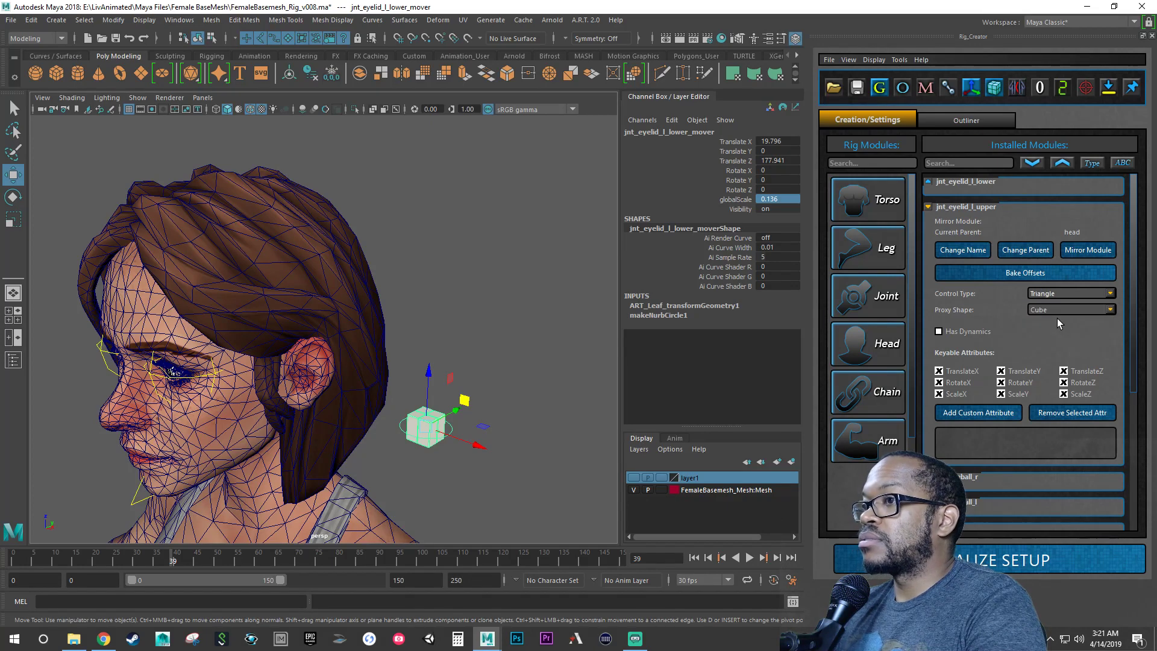
click(1054, 295)
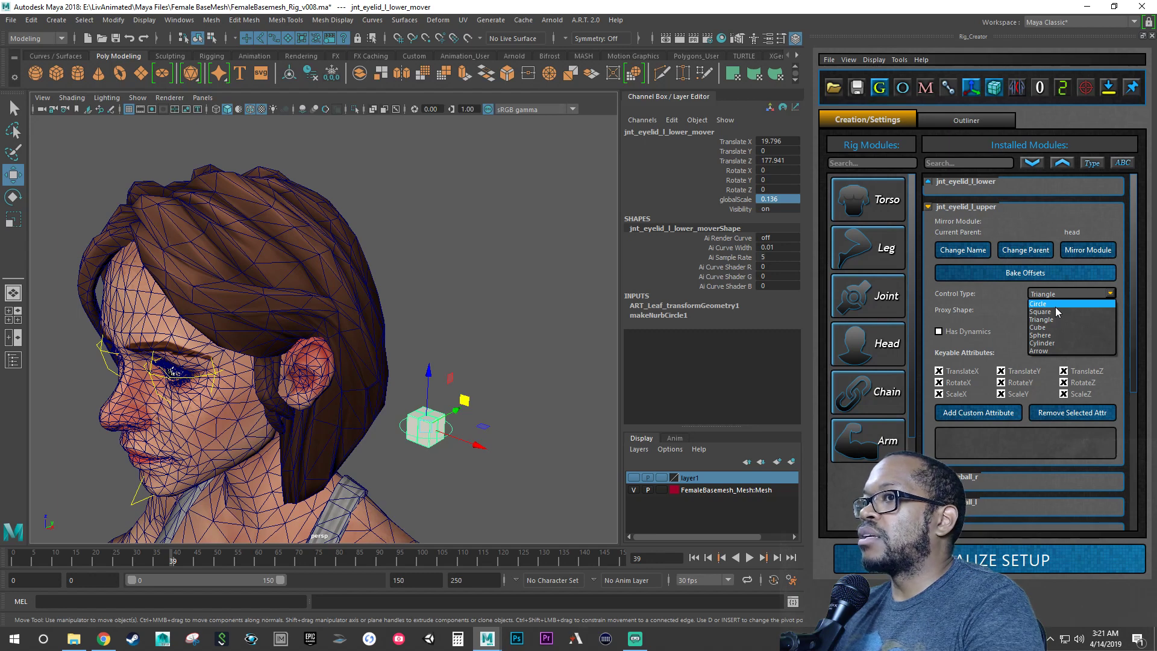
click(1010, 298)
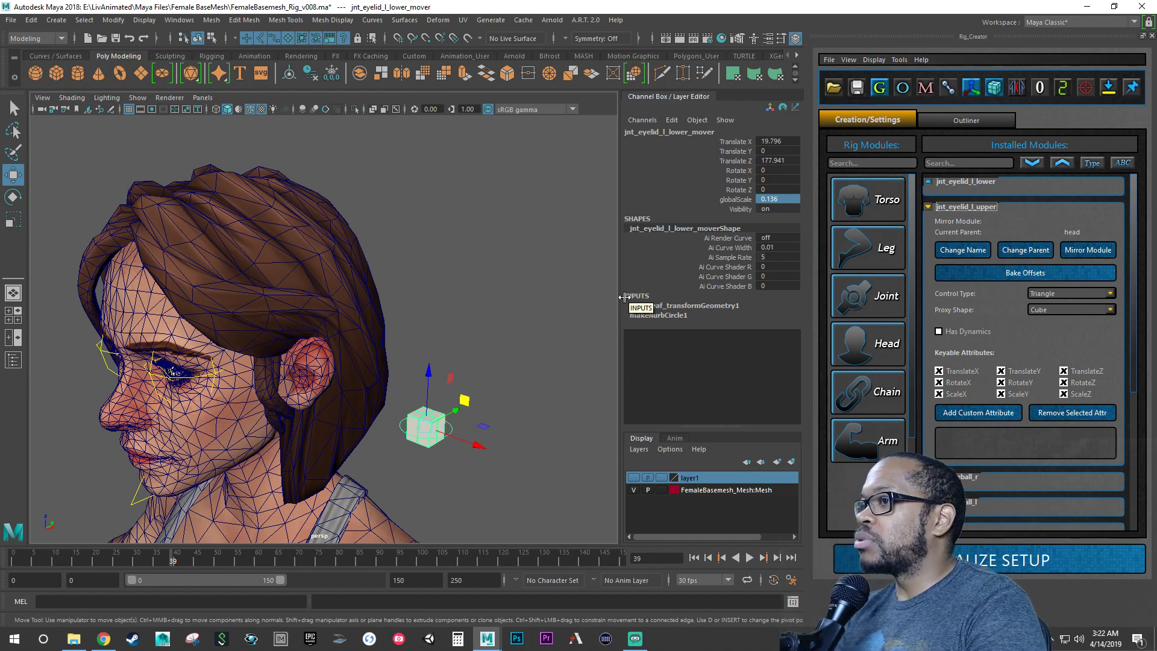
Step: Collapse the jnt_eyelid_l_upper settings, expand jnt_eyelid_l_lower and set its control type to Triangle
click(929, 207)
click(929, 182)
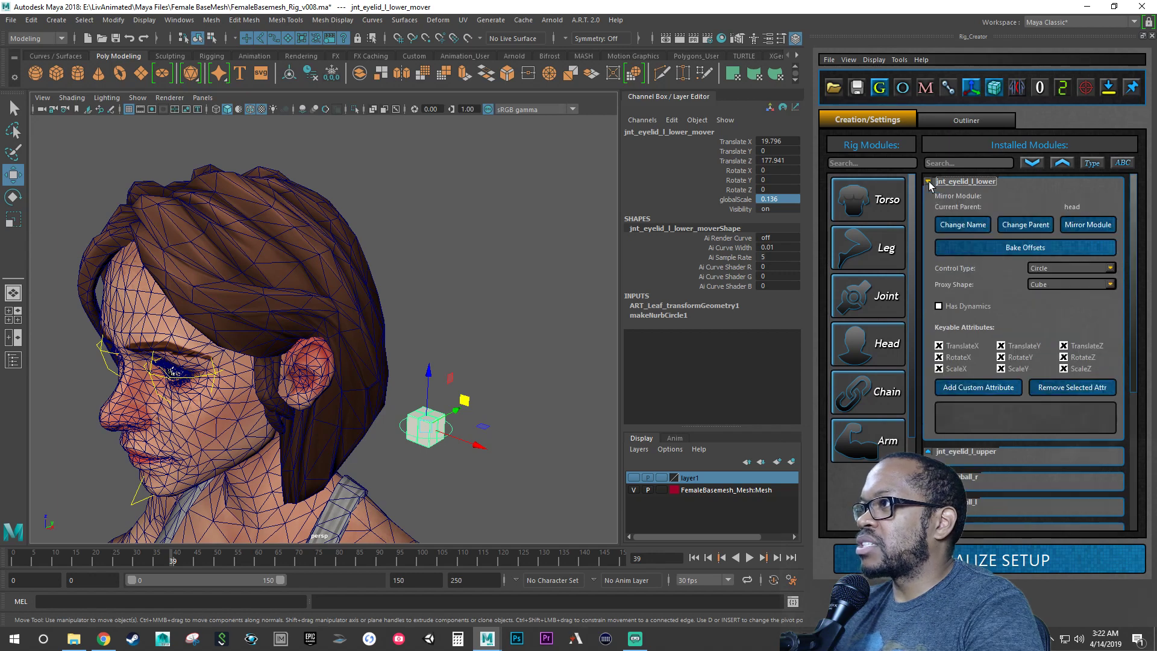
click(1049, 270)
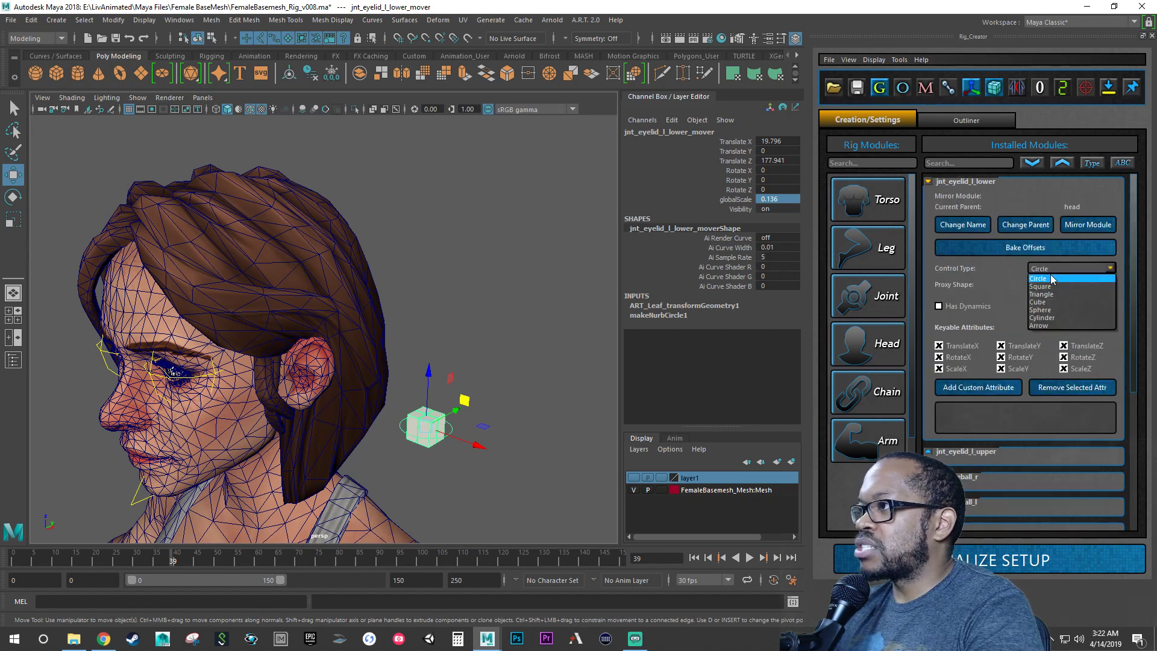
click(1047, 291)
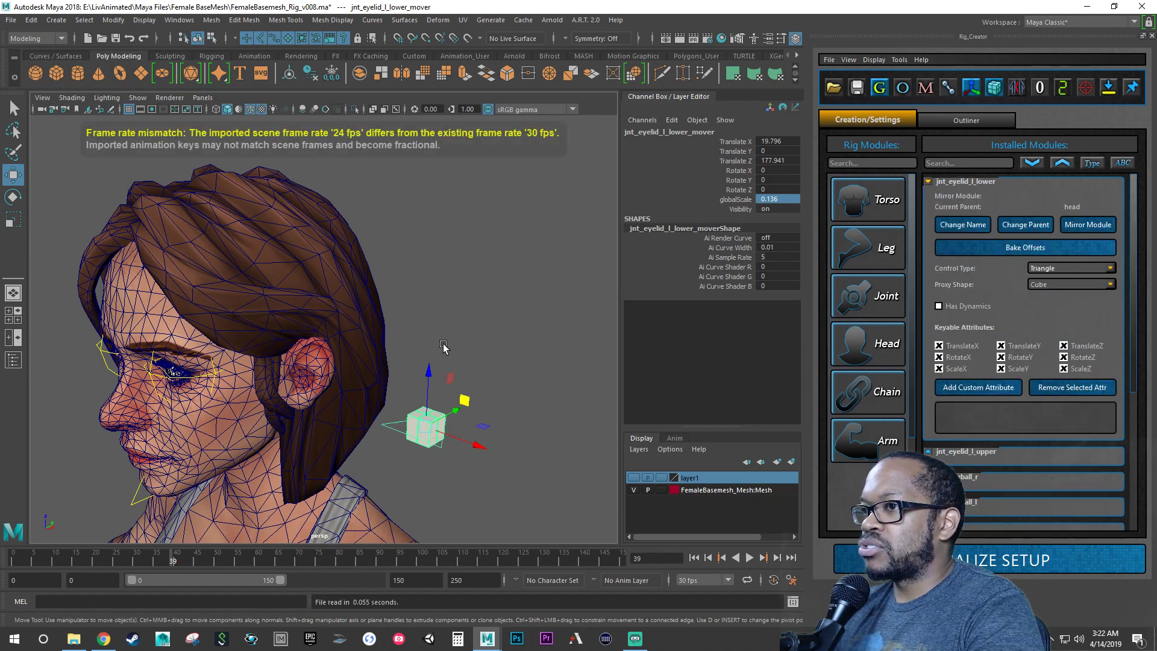
Step: Copy the upper eyelid mover's Translate X of 3.819 to the left lower eyelid mover
mouse_move(443, 344)
alt+mouse_down()
mouse_move(385, 364)
mouse_move(419, 365)
mouse_move(400, 359)
alt+mouse_up()
scroll(288, 322, up, 5)
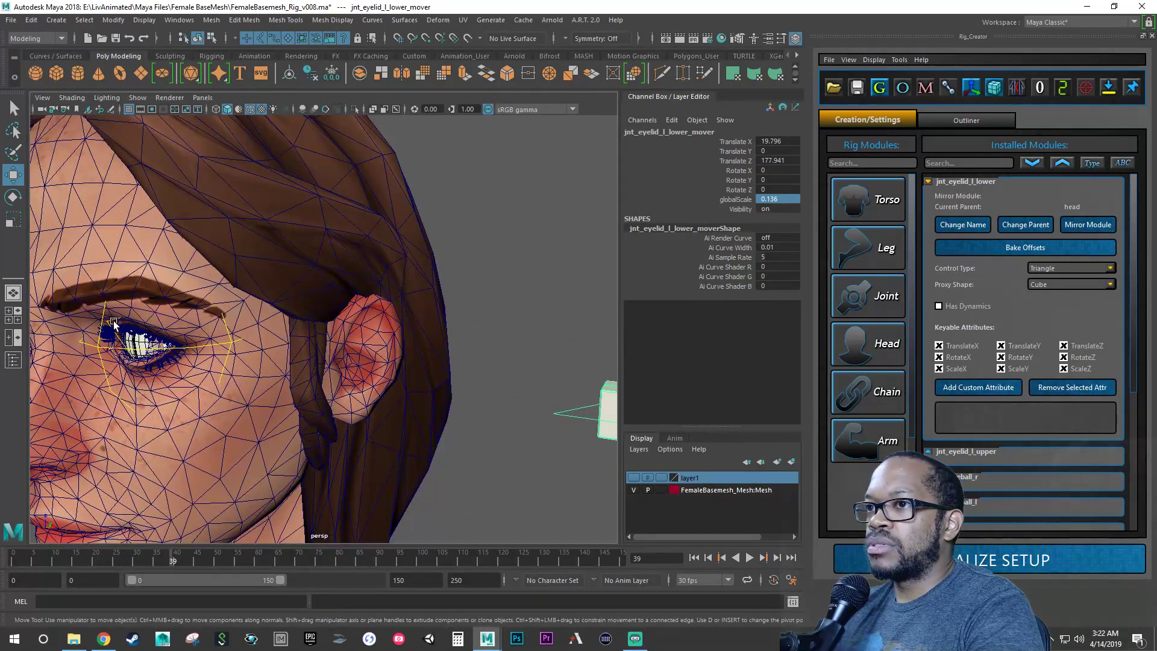
click(114, 321)
scroll(317, 335, down, 4)
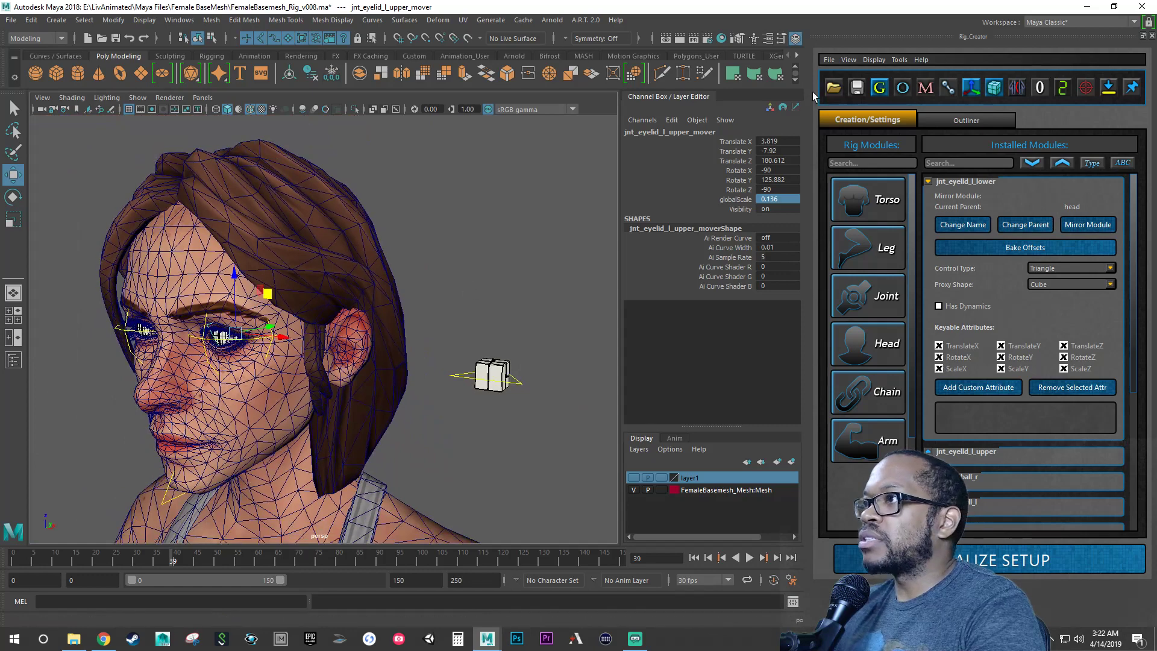
double_click(785, 140)
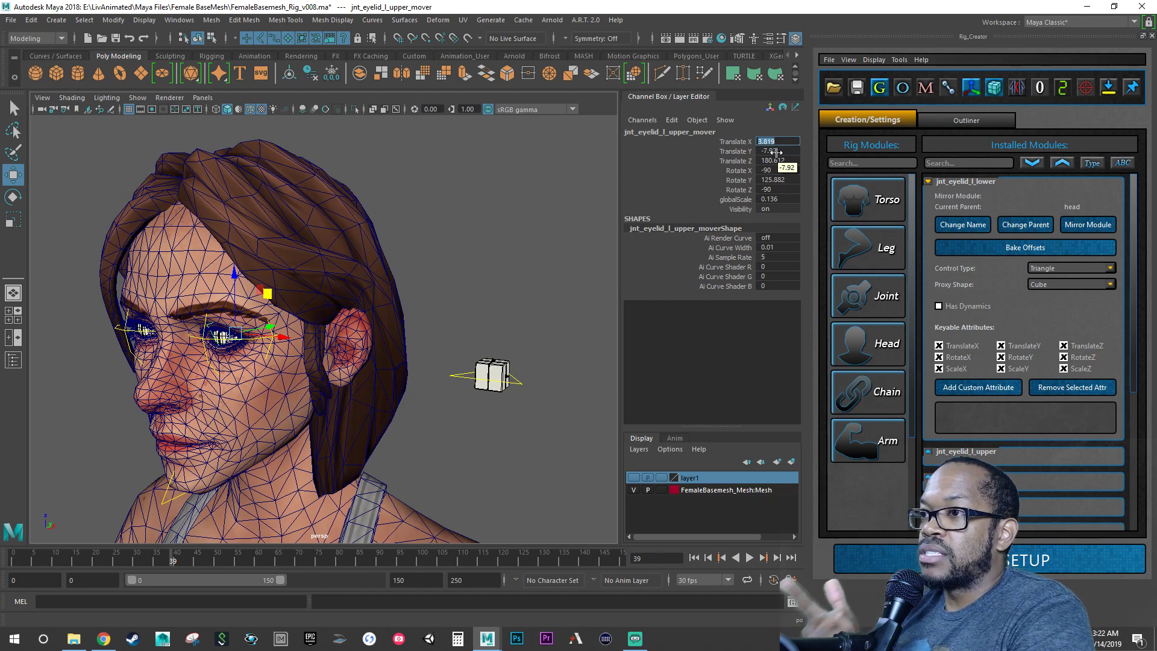
click(520, 386)
double_click(784, 141)
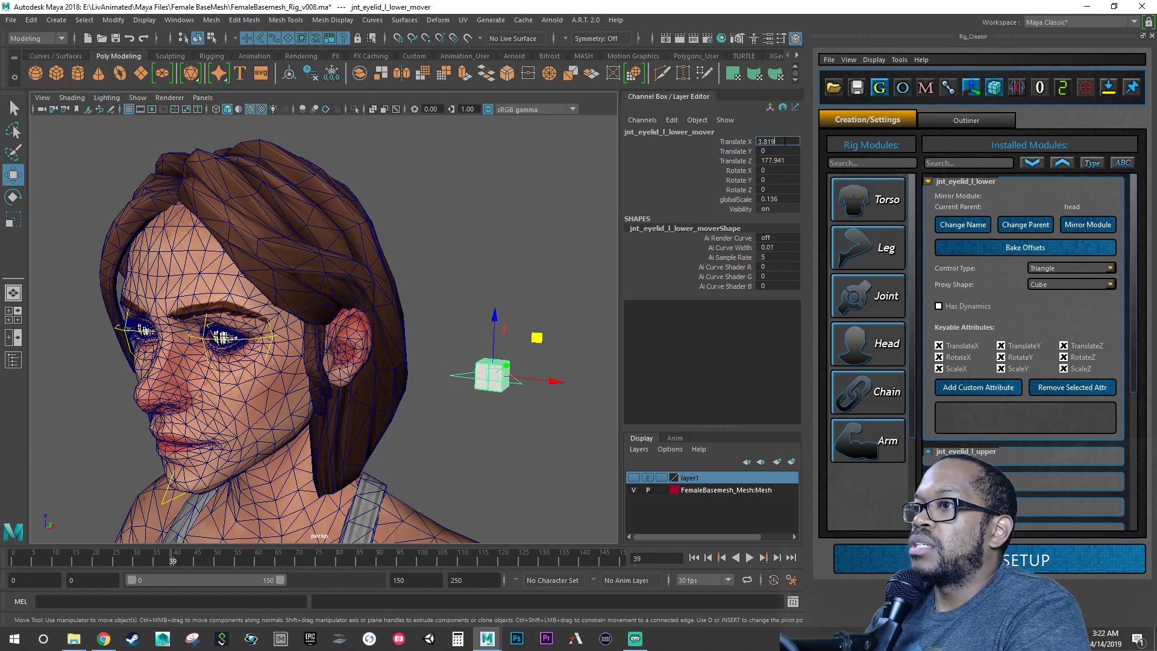
key(Return)
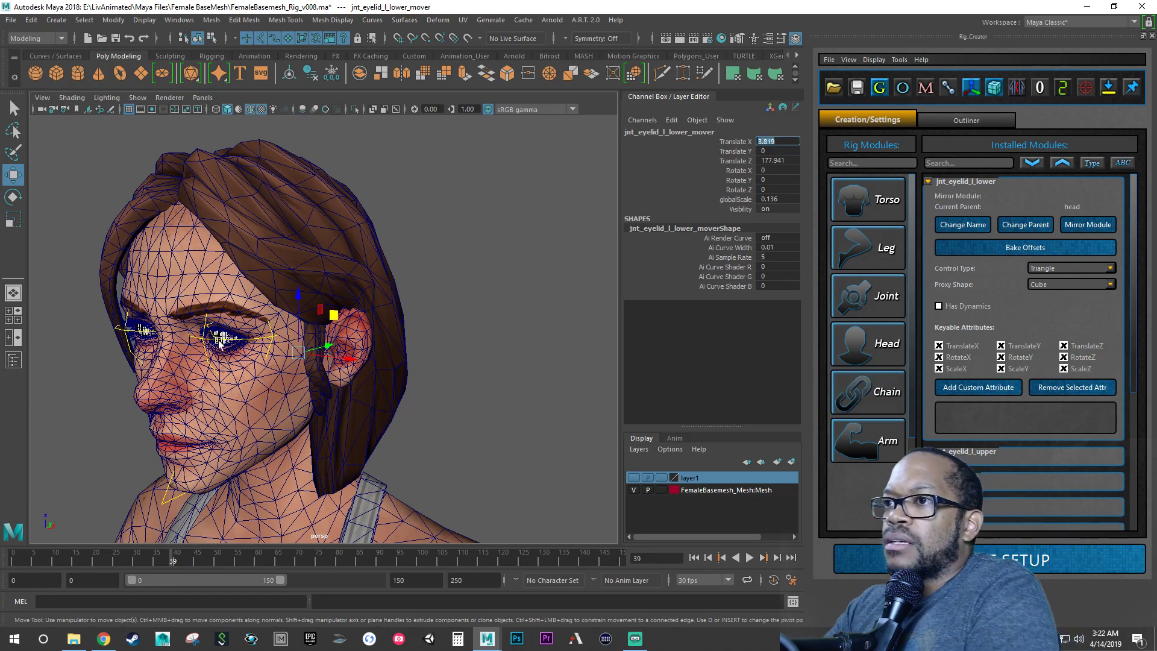
scroll(253, 335, up, 5)
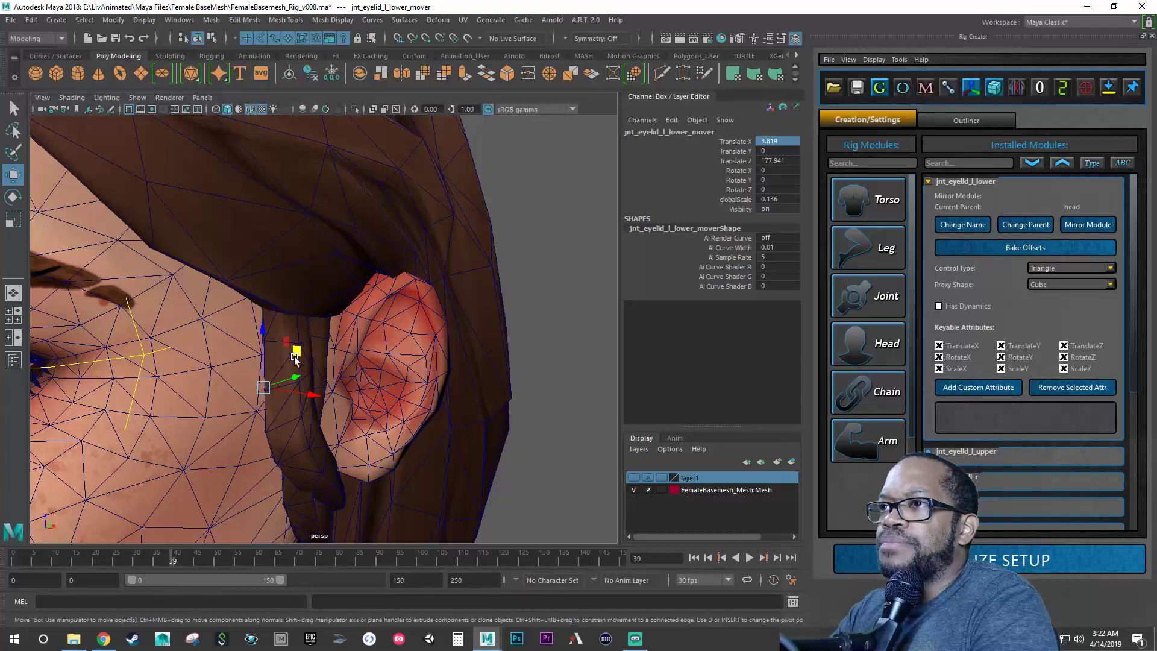
alt+middle_drag(271, 243, 360, 253)
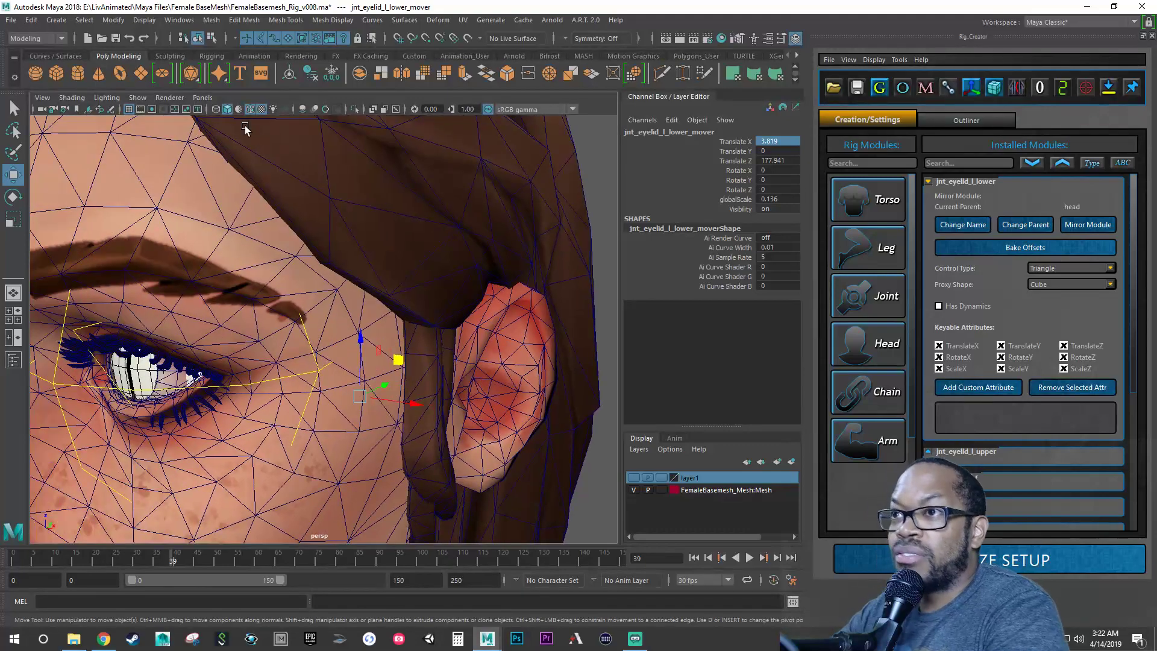
Step: Show the model in wireframe and copy the upper eyelid mover's Translate Y of -7.92 to the left lower eyelid mover
click(218, 110)
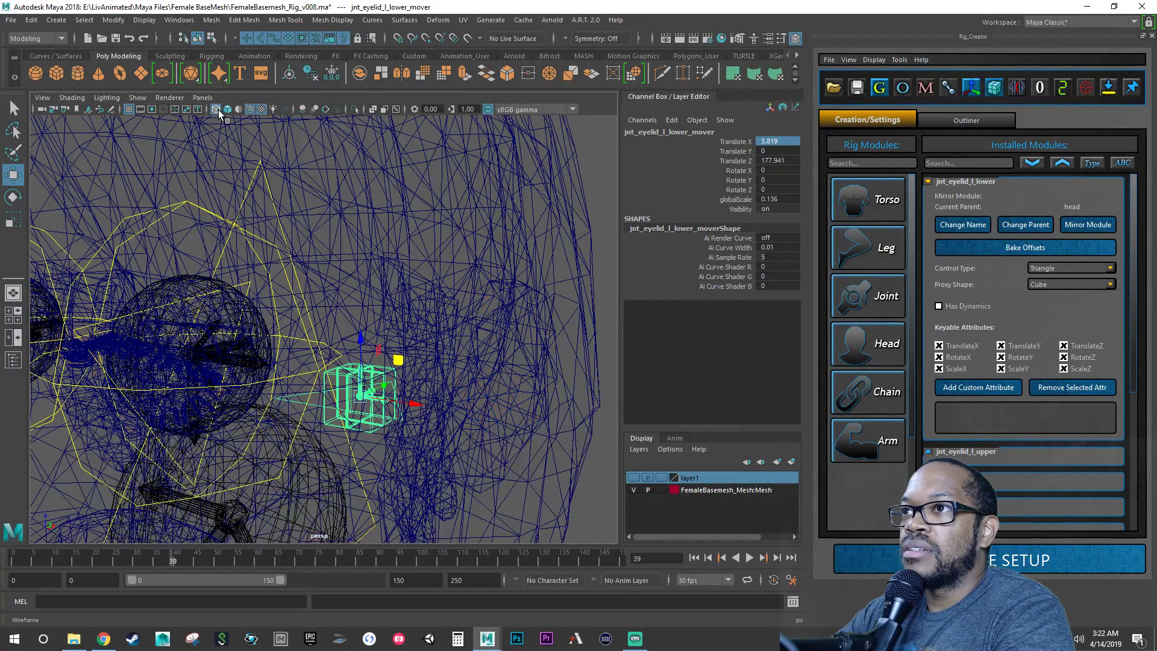
scroll(216, 248, down, 3)
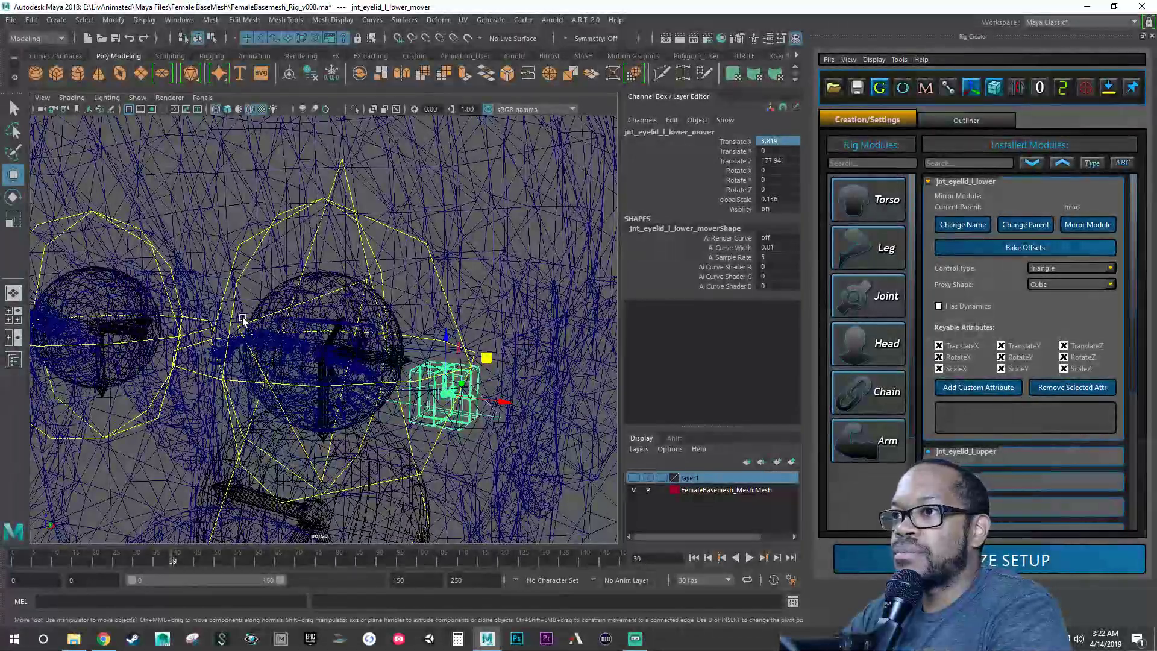
click(239, 326)
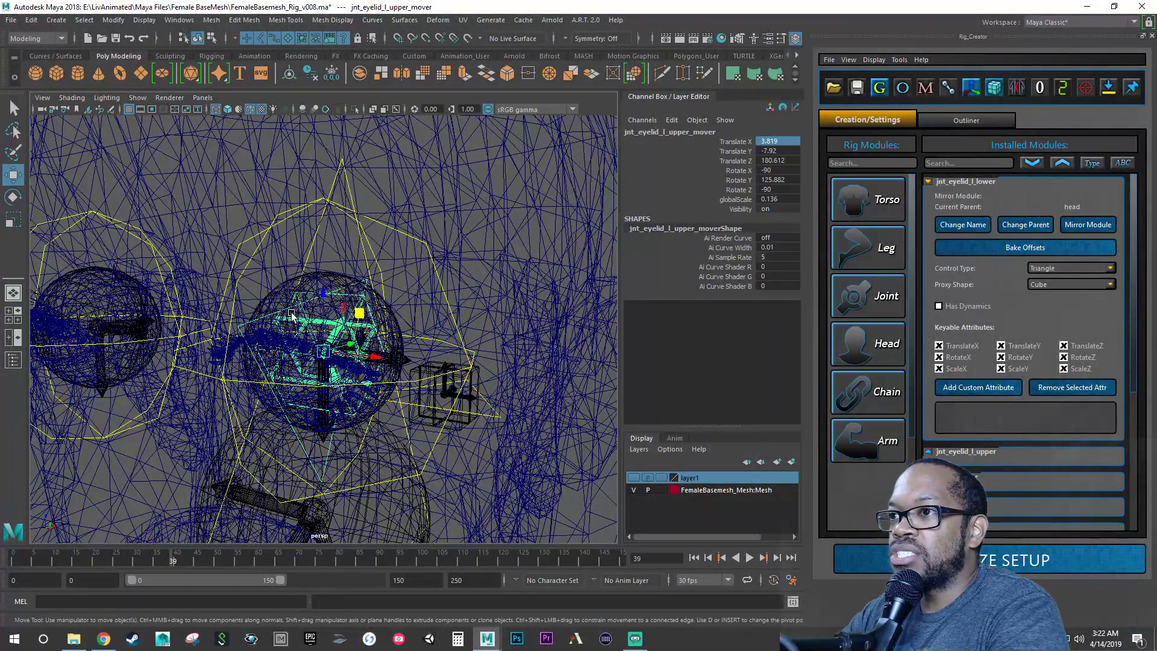
alt+drag(291, 314, 413, 304)
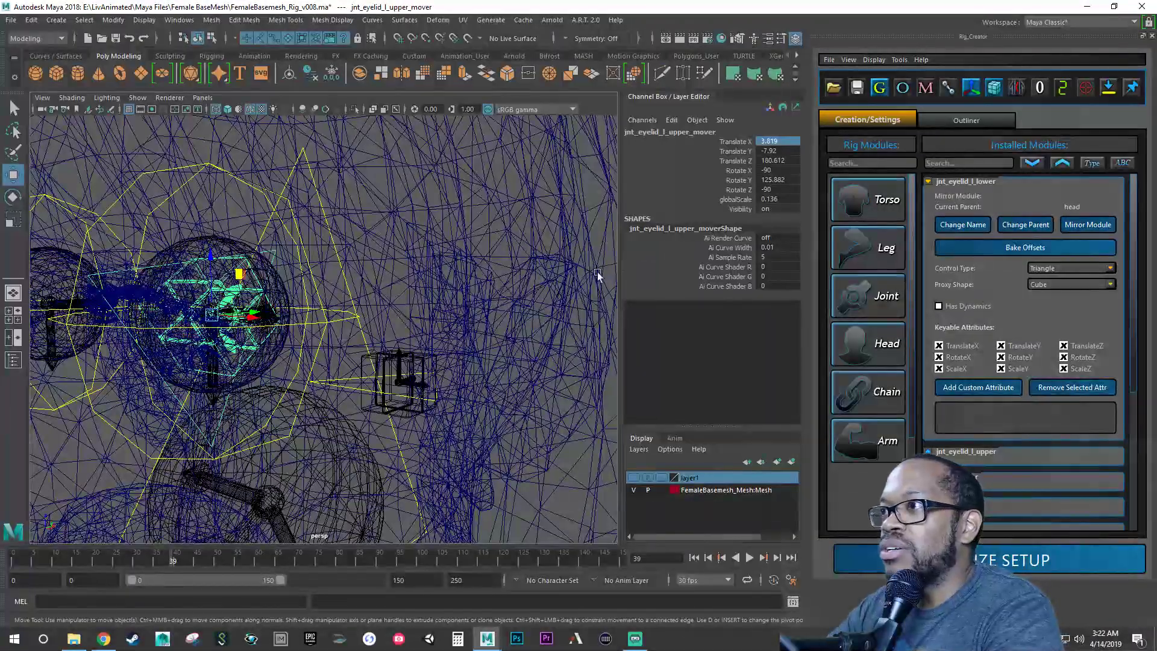
double_click(775, 151)
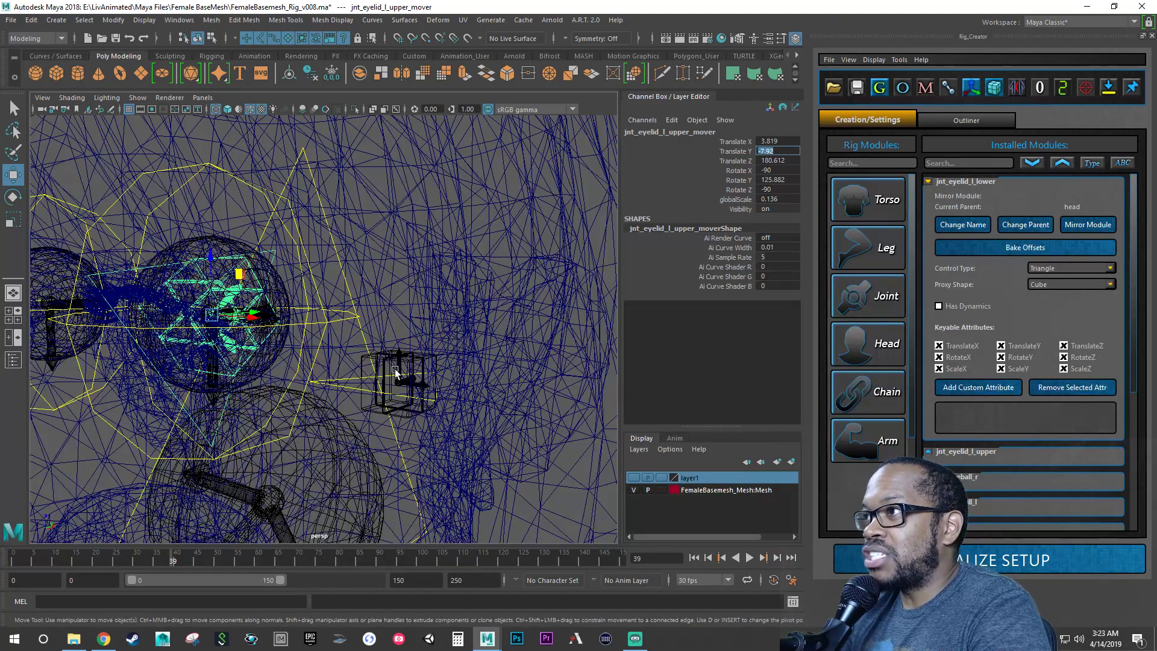
alt+drag(404, 401, 360, 396)
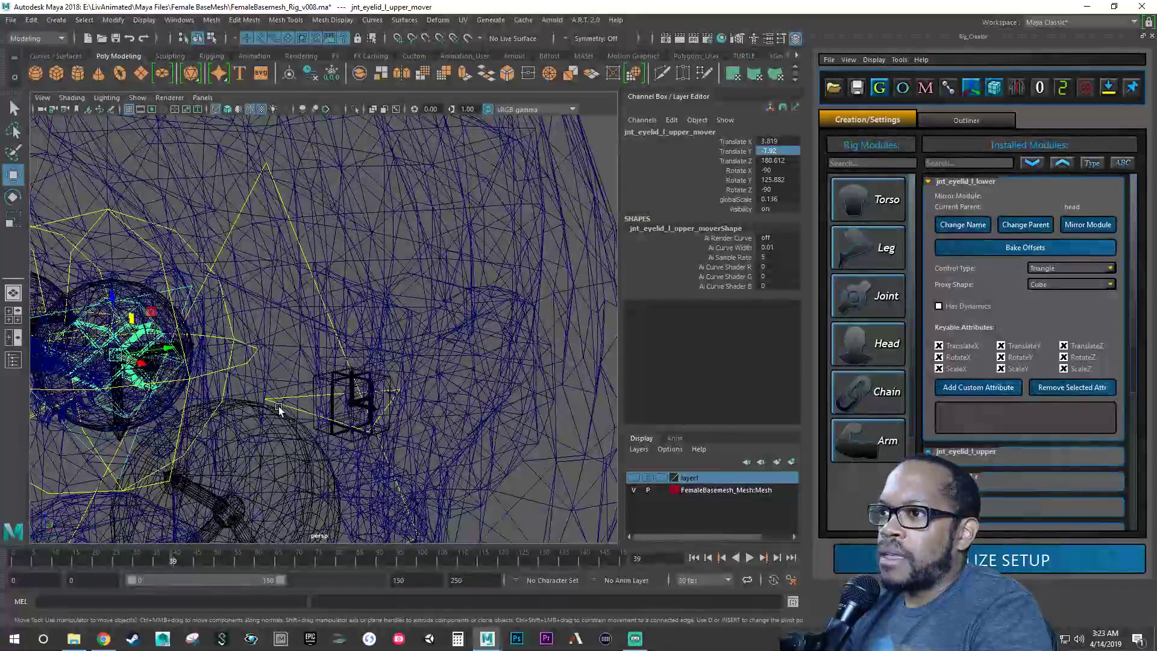
double_click(768, 152)
key(ctrl+c)
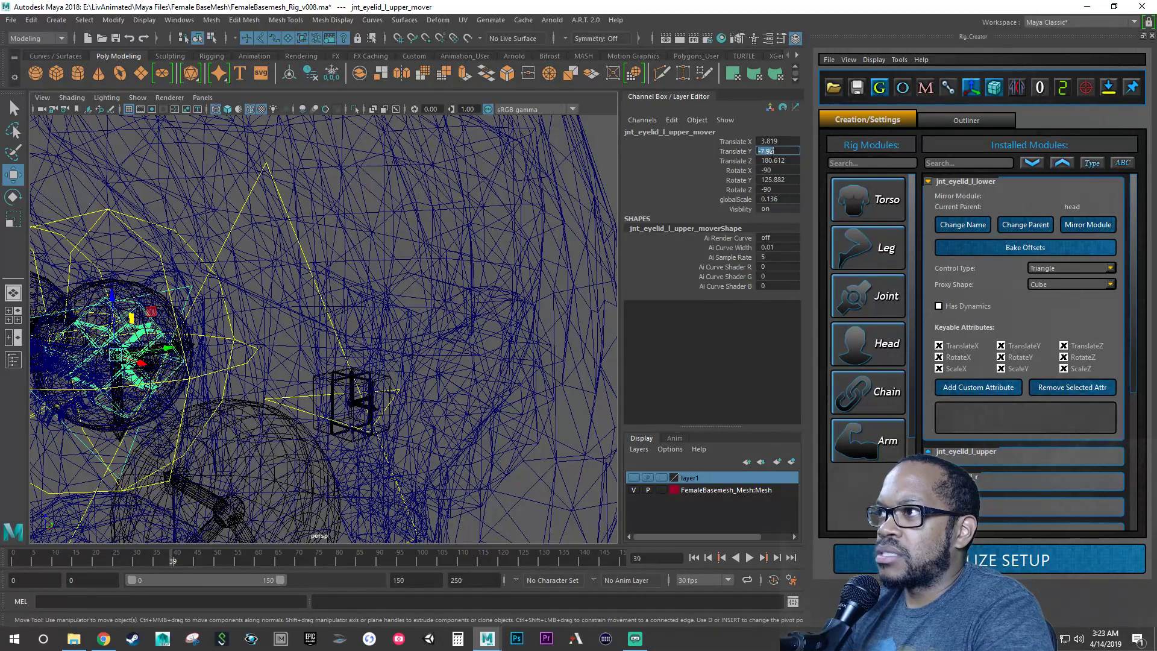
click(308, 399)
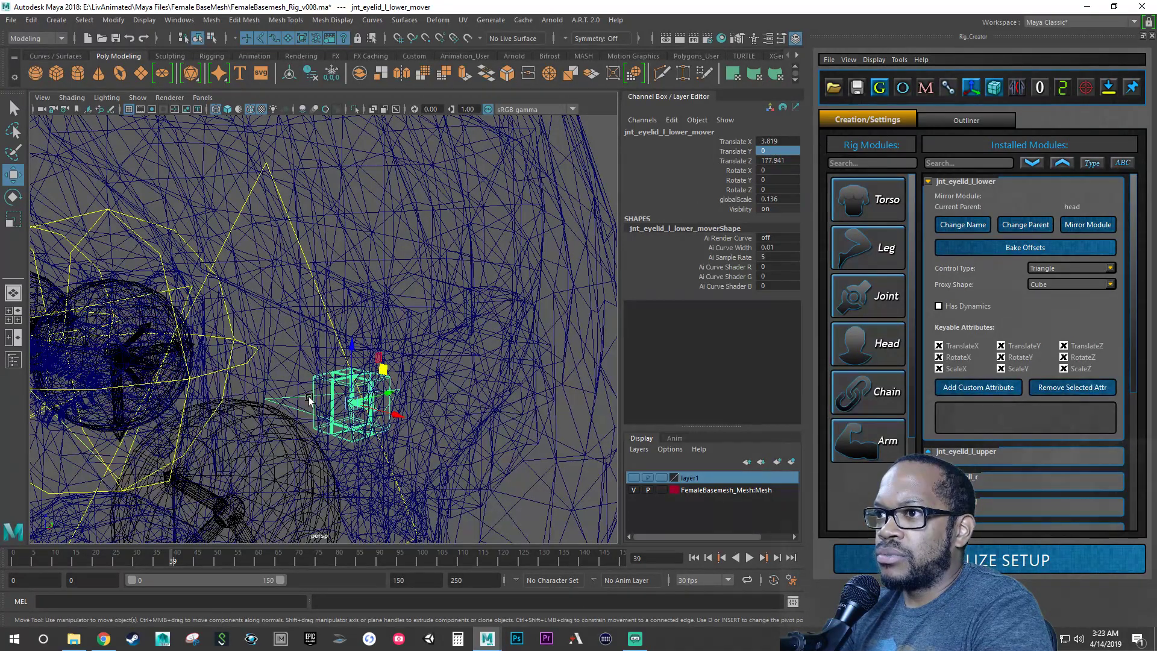
double_click(769, 150)
key(ctrl+v)
key(Return)
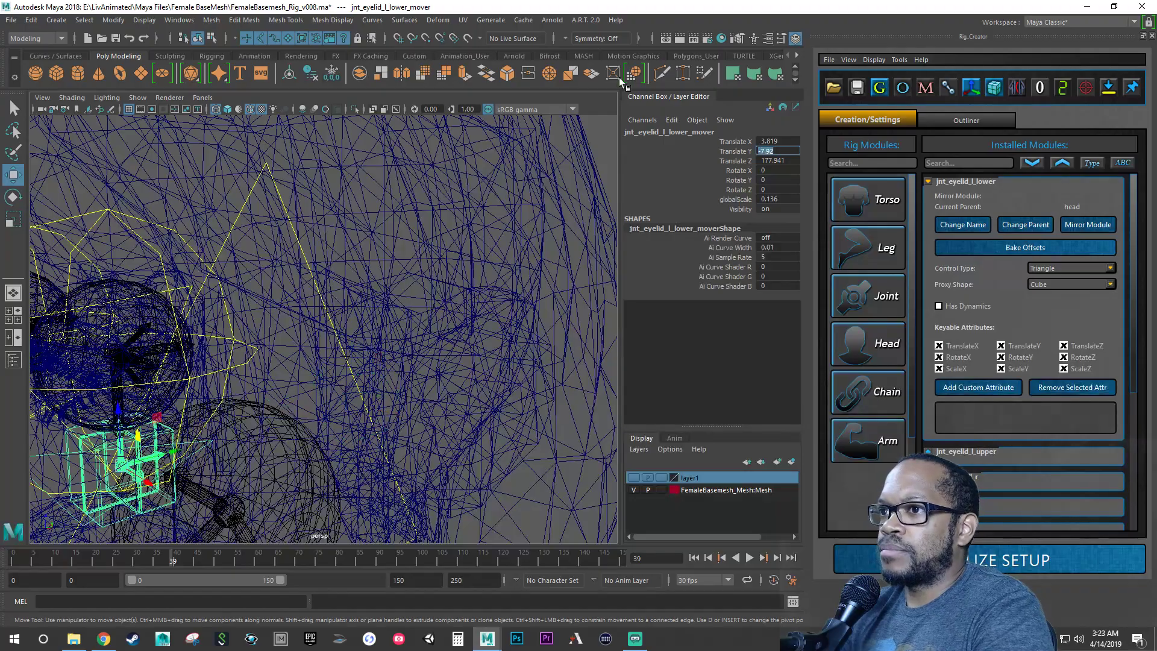
Step: Copy the upper eyelid mover's Translate Z of 180.612 to the left lower eyelid mover
key(f)
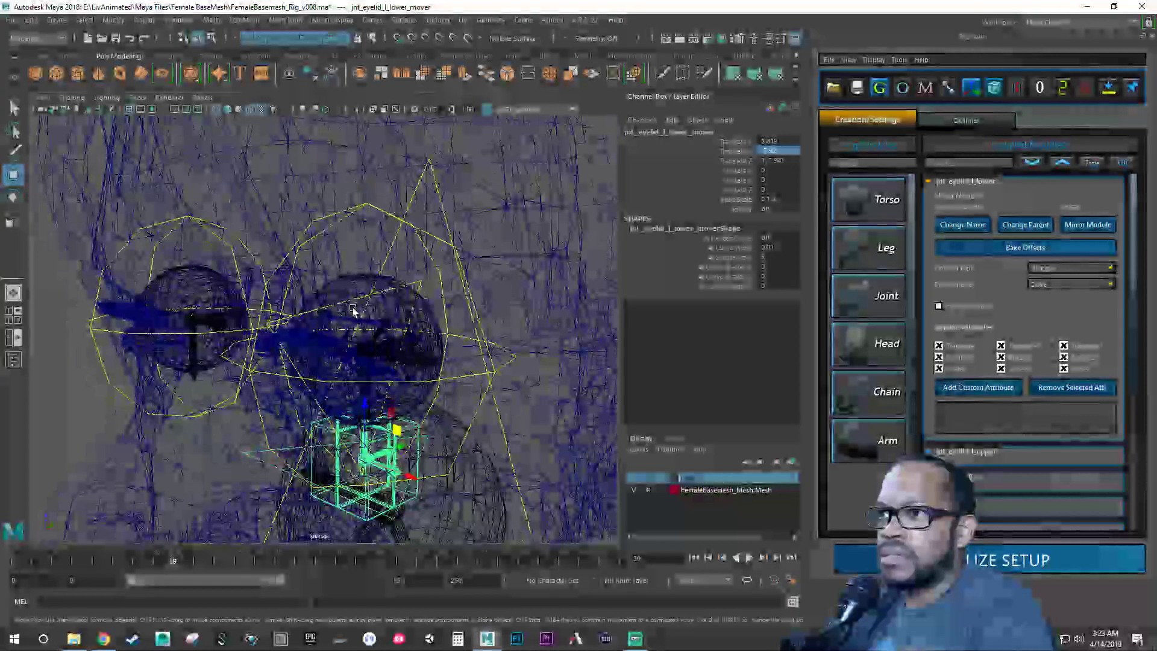
click(418, 279)
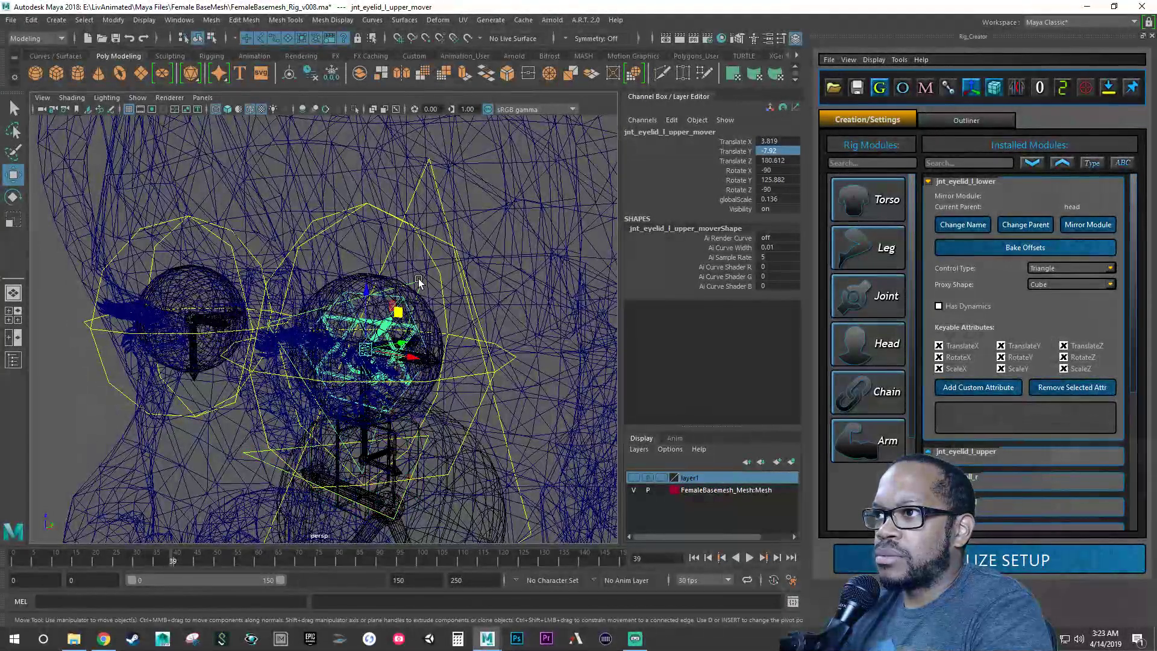
double_click(774, 160)
key(ctrl+c)
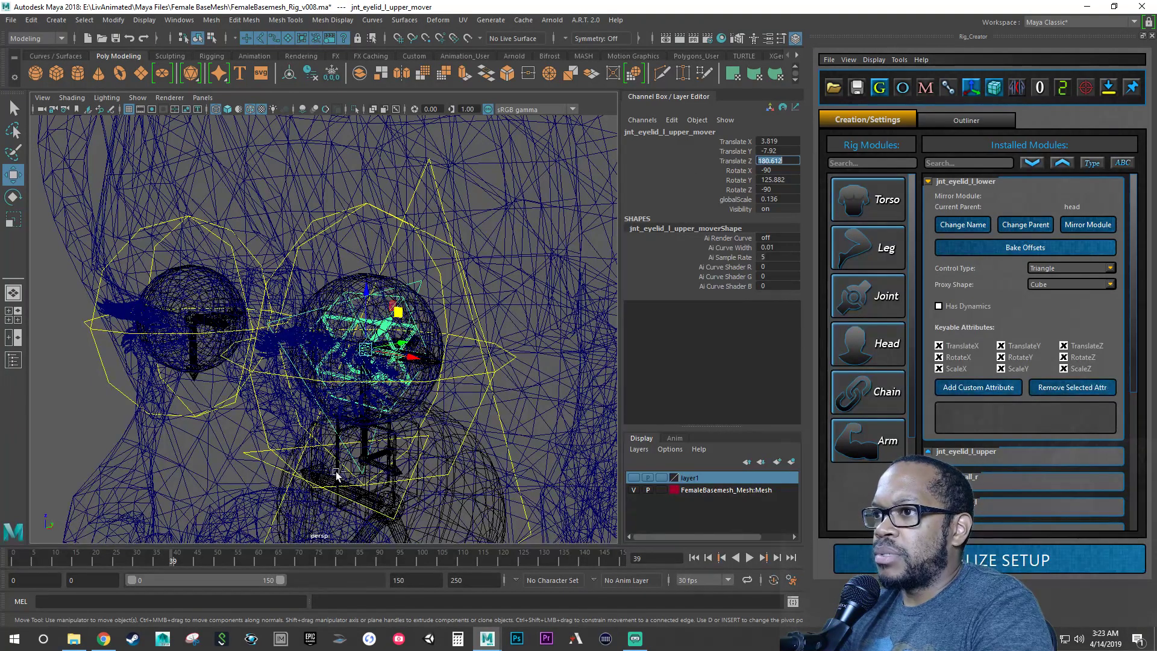
click(249, 456)
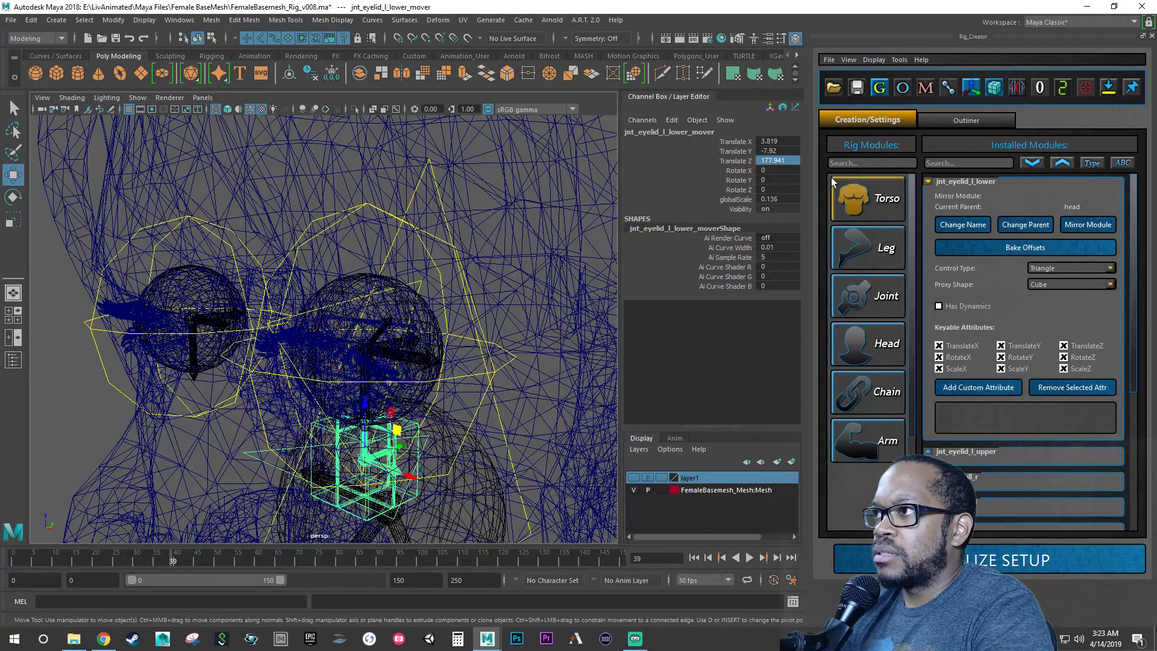
double_click(792, 161)
key(ctrl+v)
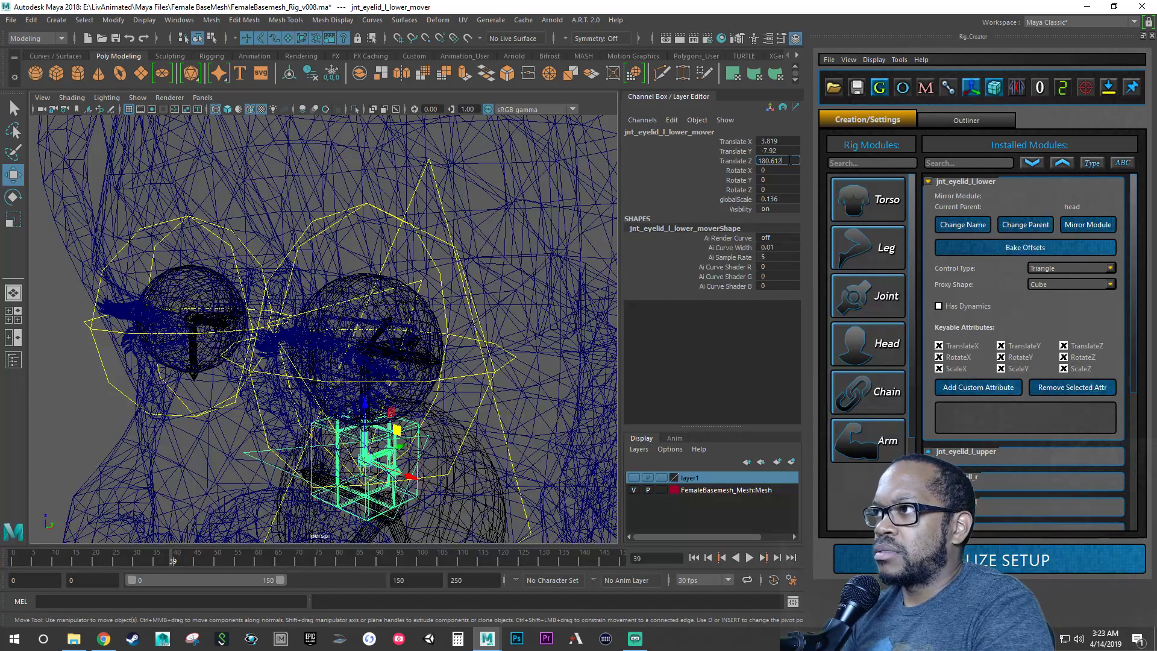
key(Return)
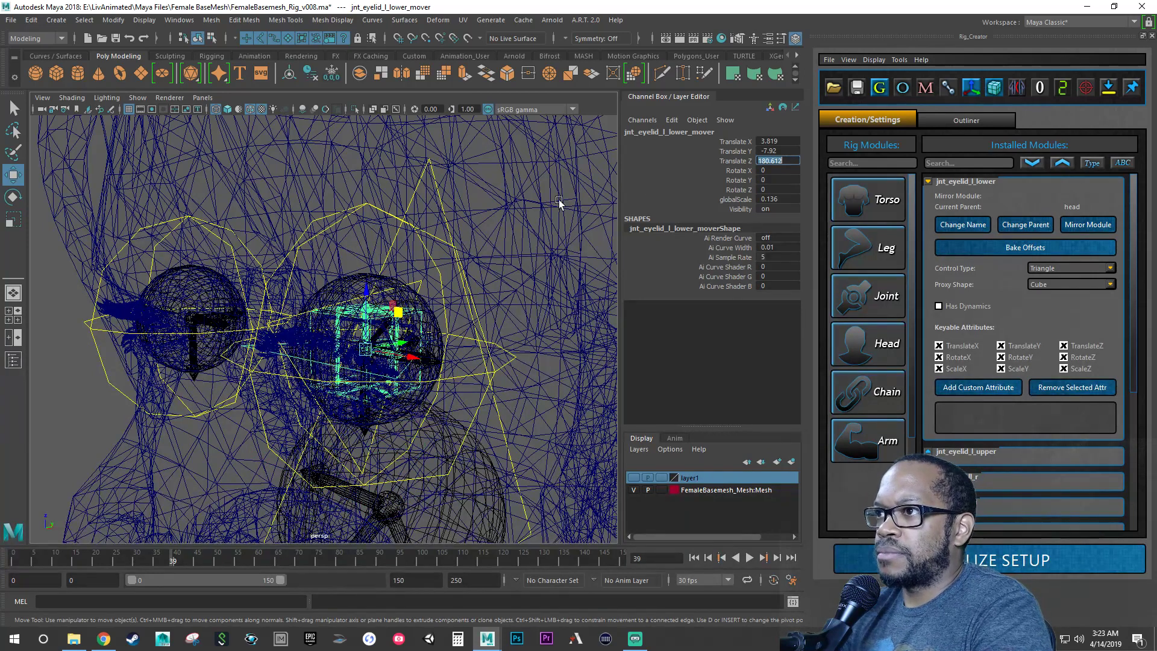
Step: Give the left lower eyelid mover the upper eyelid mover's Rotate Y of 125.882
click(421, 283)
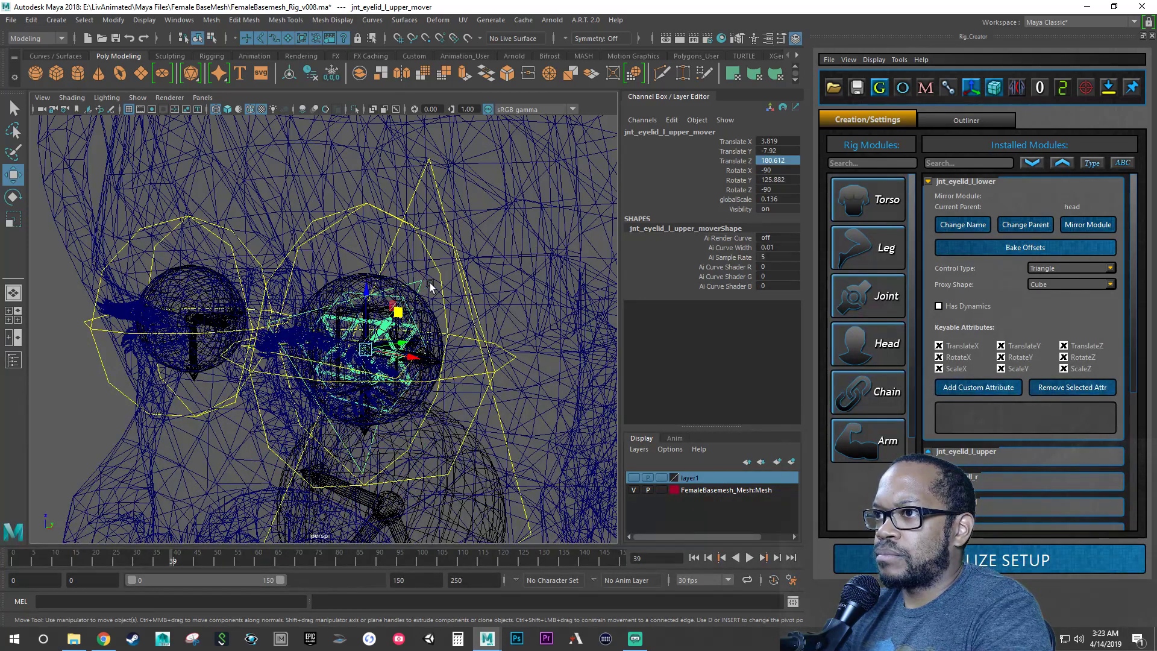
double_click(786, 180)
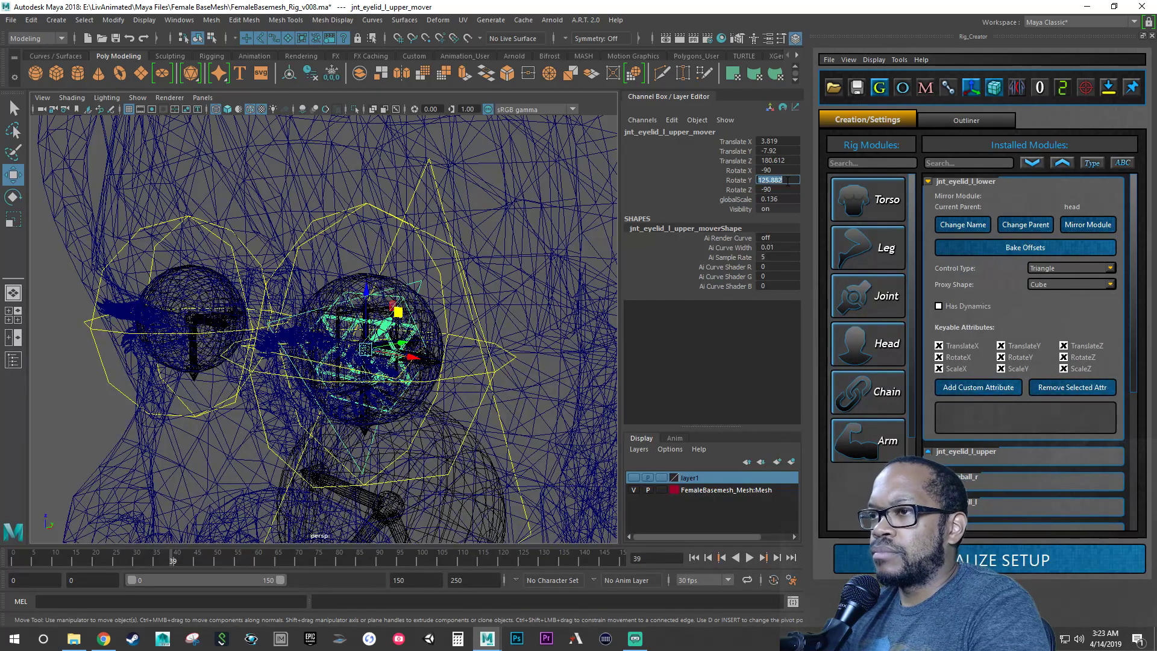
alt+drag(235, 331, 350, 341)
scroll(349, 341, up, 5)
scroll(349, 341, down, 6)
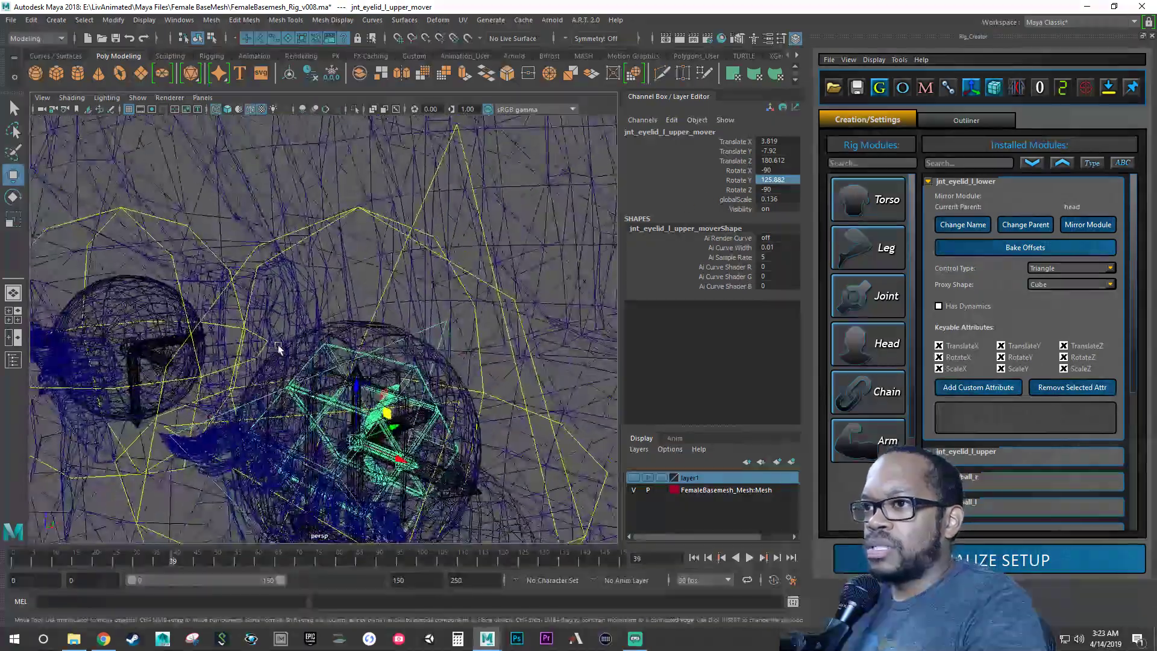
alt+drag(264, 360, 304, 364)
click(320, 368)
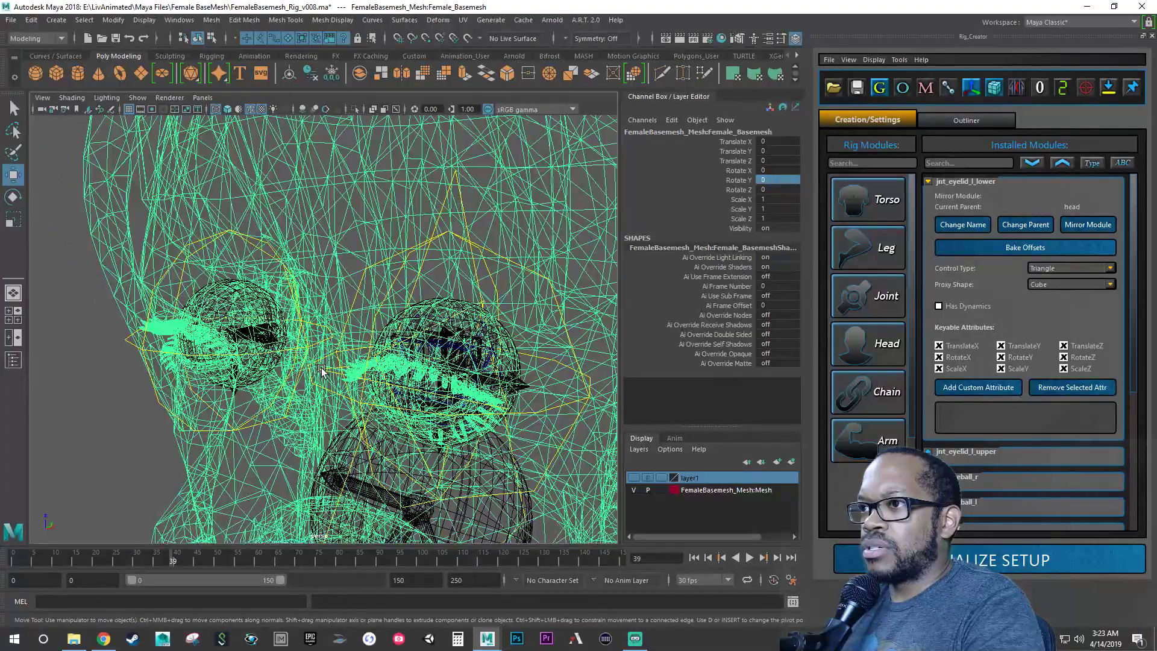
click(275, 390)
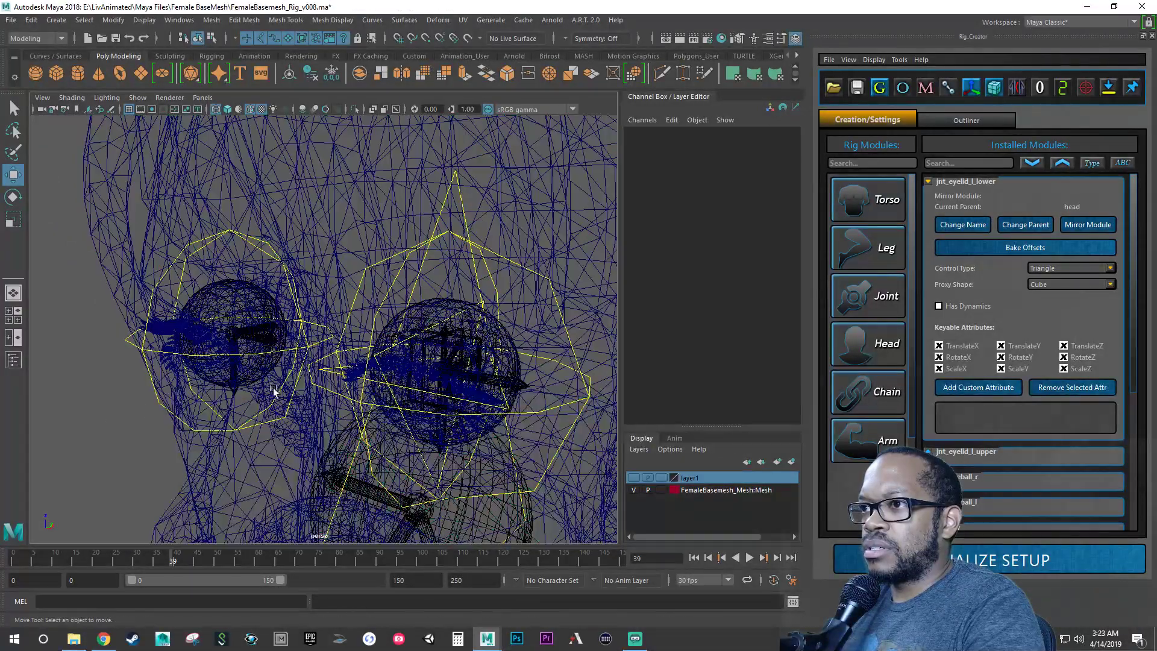
click(323, 372)
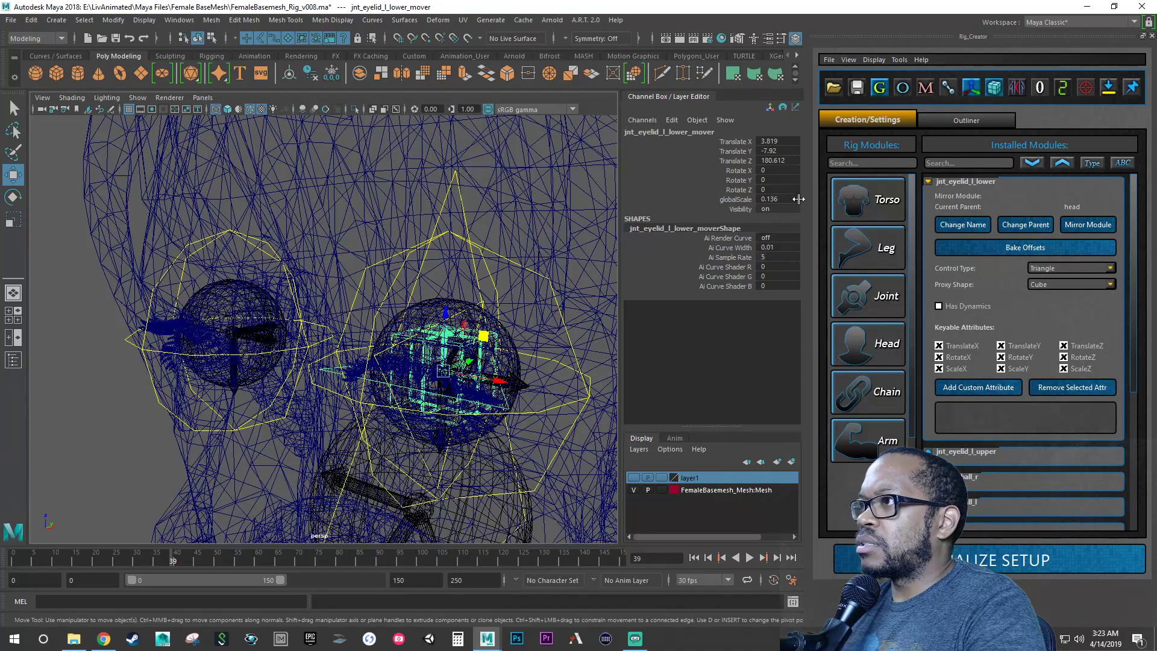
double_click(780, 180)
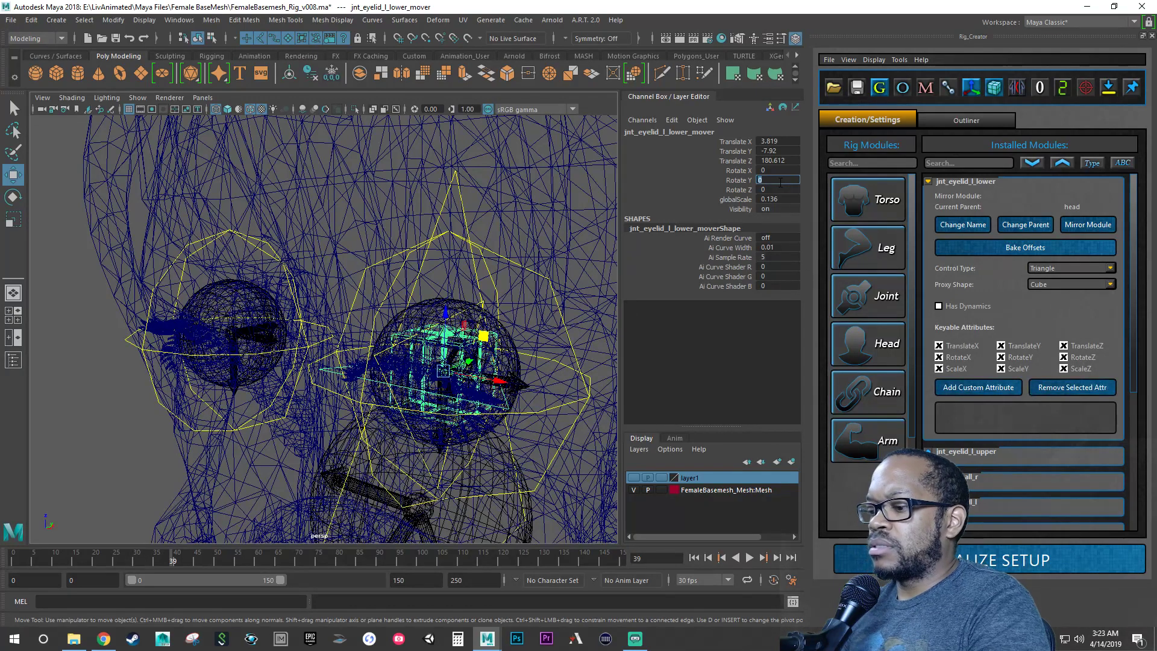
text(125.88)
key(Return)
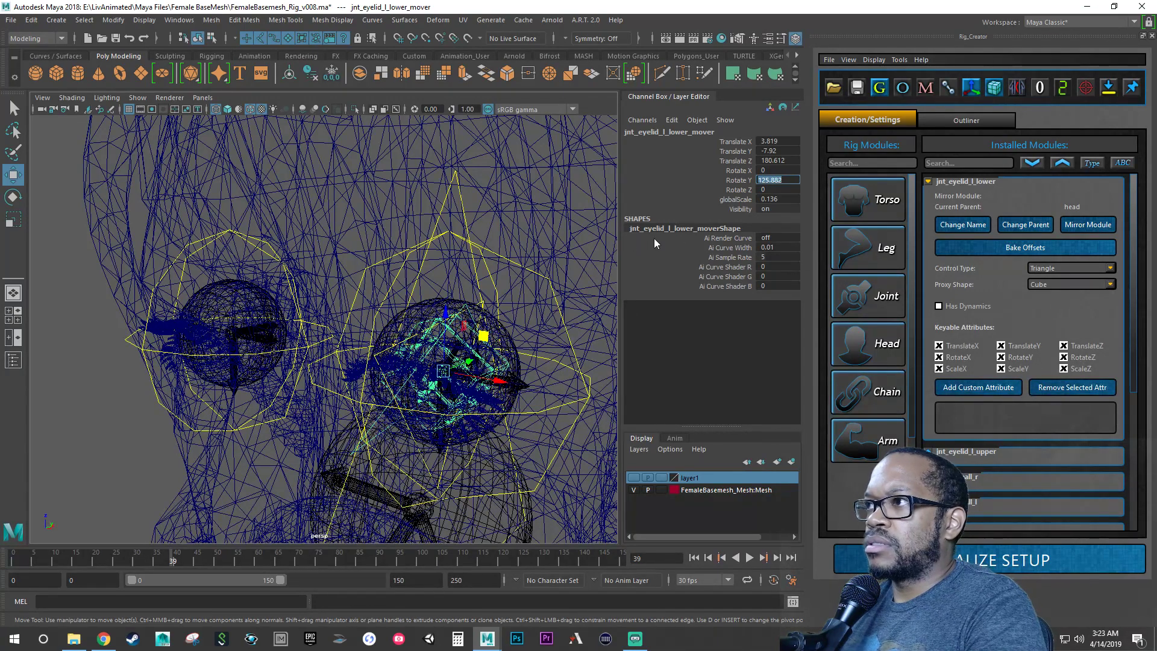
Step: Set the left lower eyelid mover's Rotate X and Rotate Z to -90 each
alt+drag(463, 276, 482, 271)
alt+right_drag(483, 271, 465, 274)
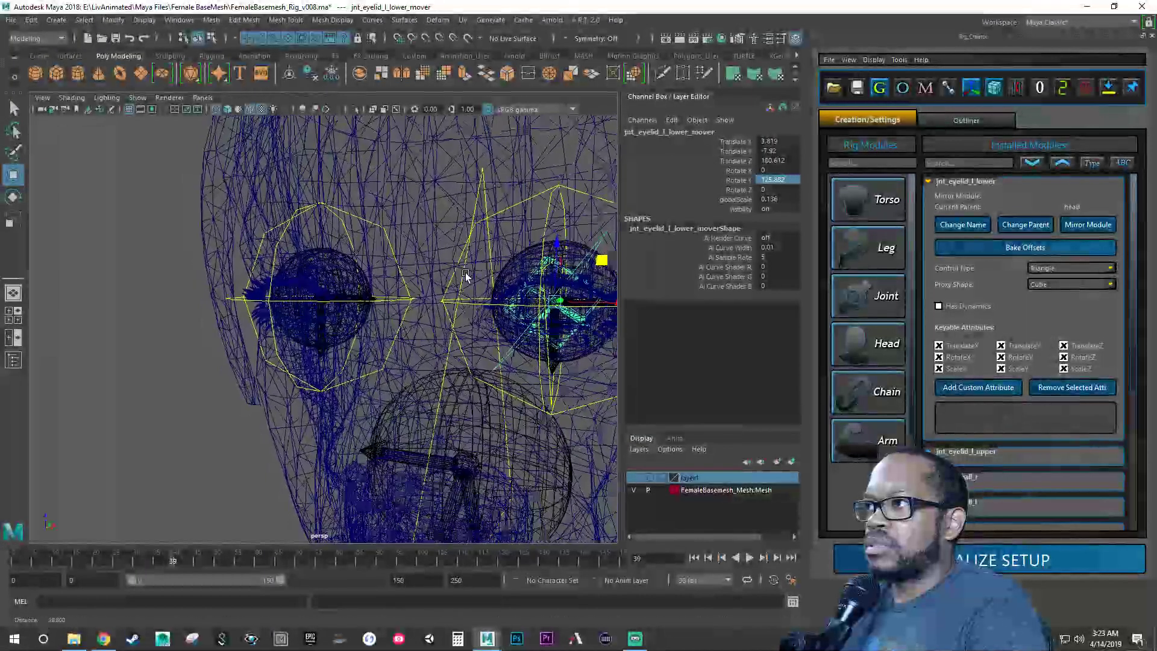
double_click(779, 170)
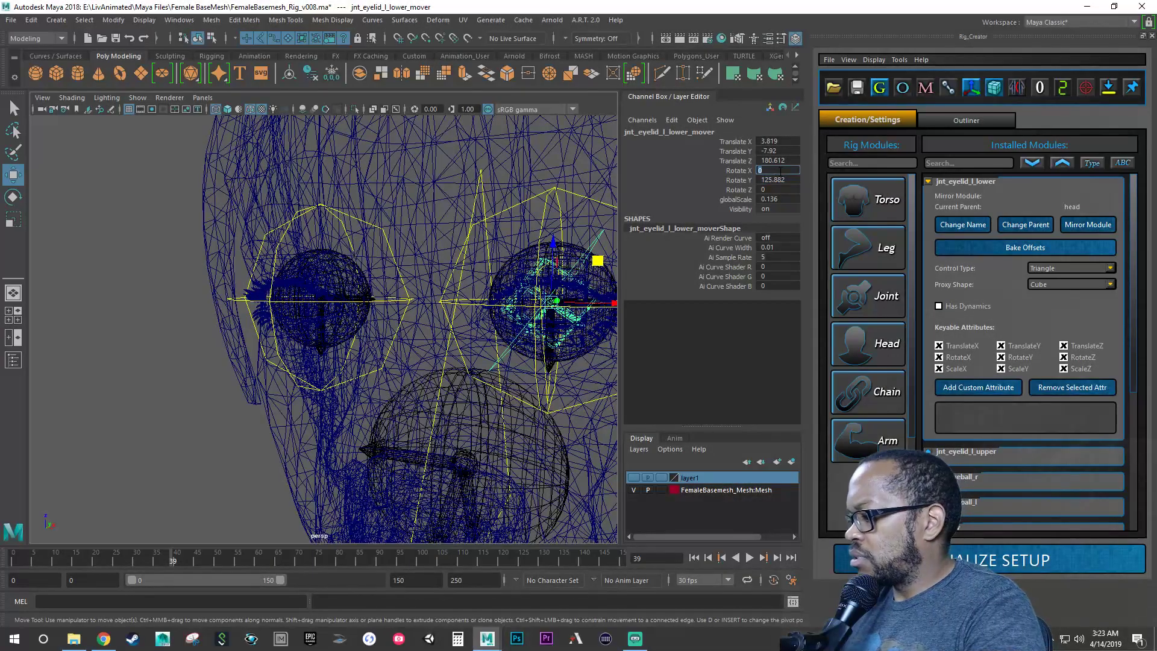
text(-90)
key(Tab)
key(Tab)
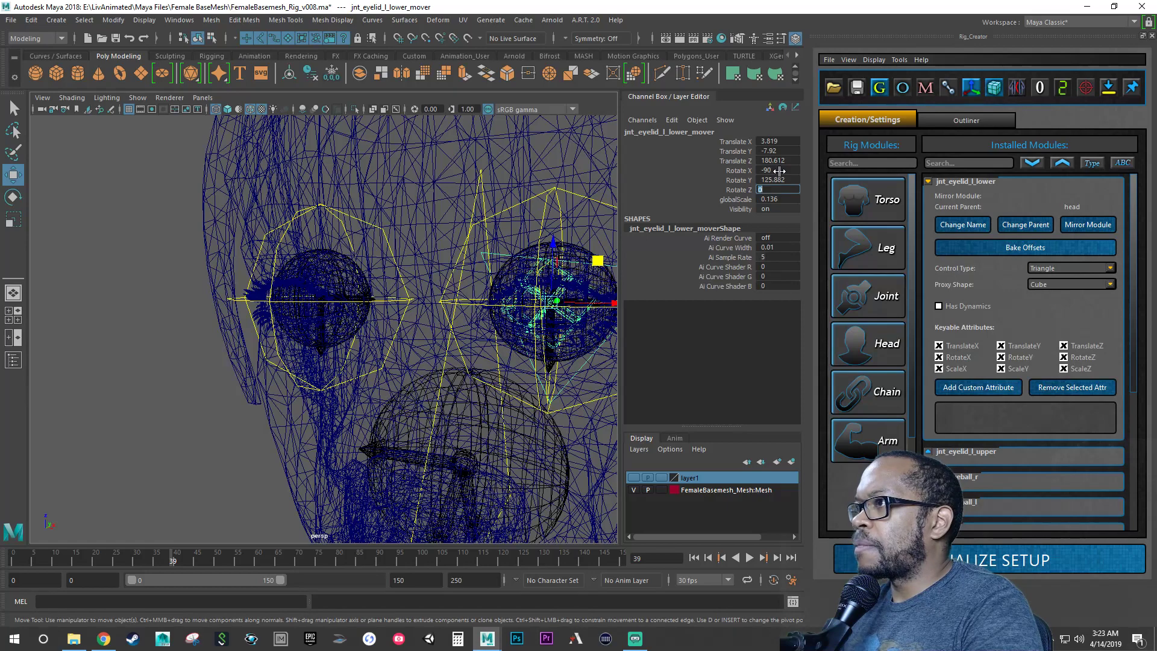
key(Return)
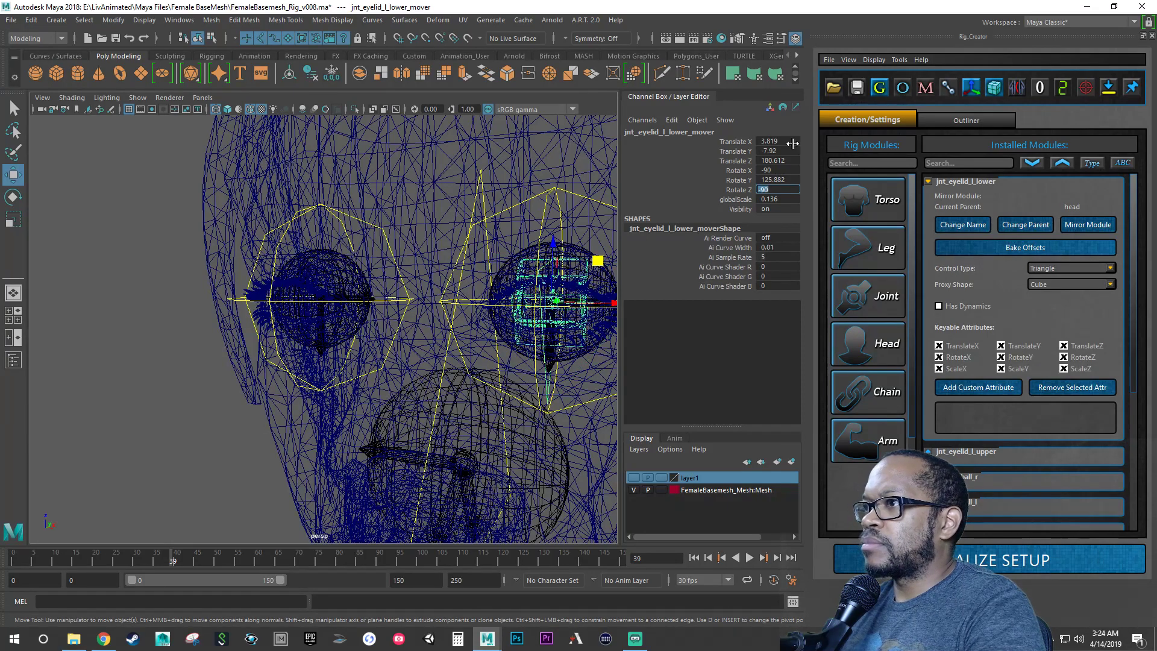
Step: Rotate the left lower eyelid mover downward toward the lower lid, to a Rotate Y of about 66.104
alt+drag(534, 301, 441, 290)
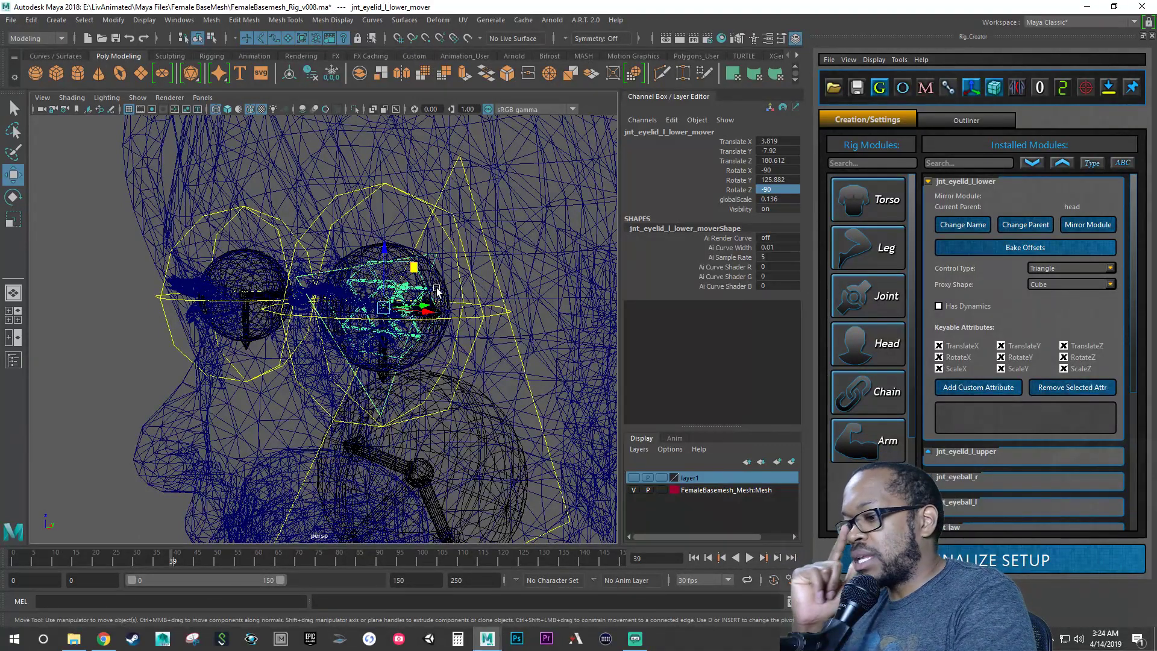
key(e)
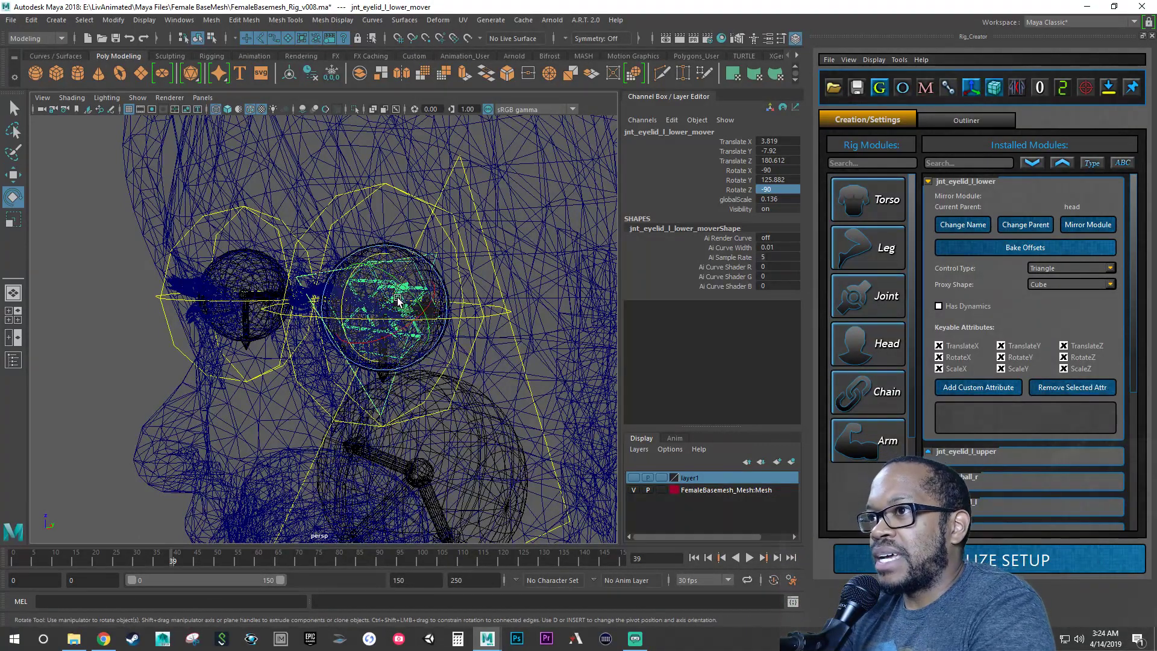
alt+drag(400, 296, 364, 303)
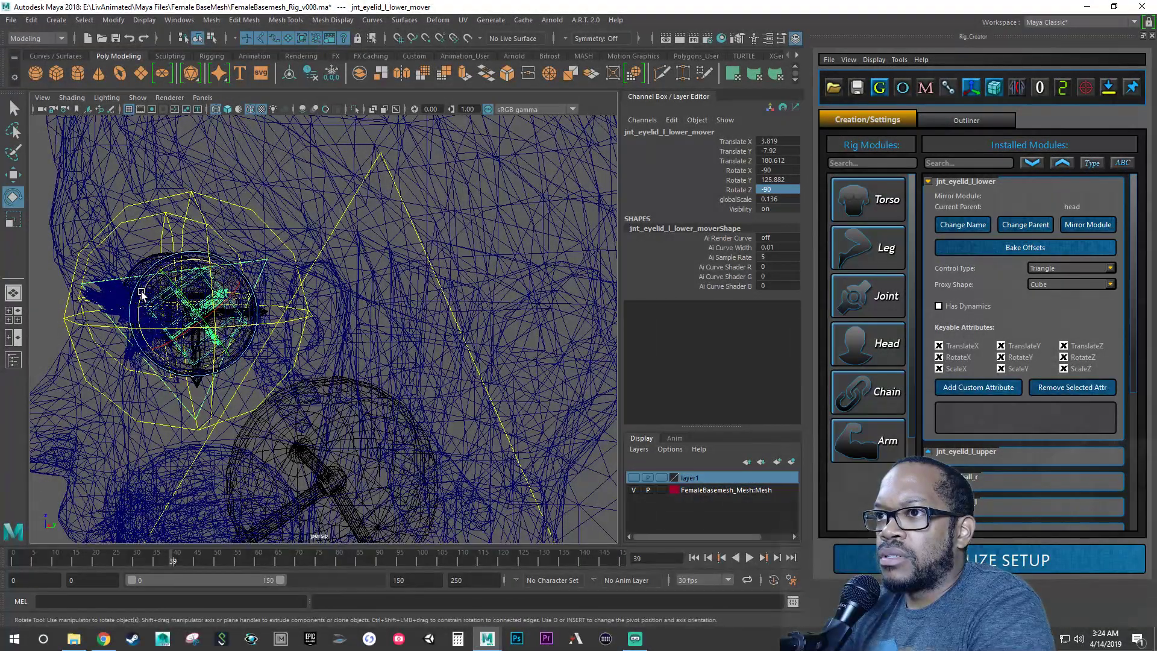
alt+middle_drag(143, 294, 167, 302)
alt+right_drag(169, 302, 227, 309)
alt+middle_drag(180, 295, 246, 303)
drag(270, 314, 304, 266)
key(f)
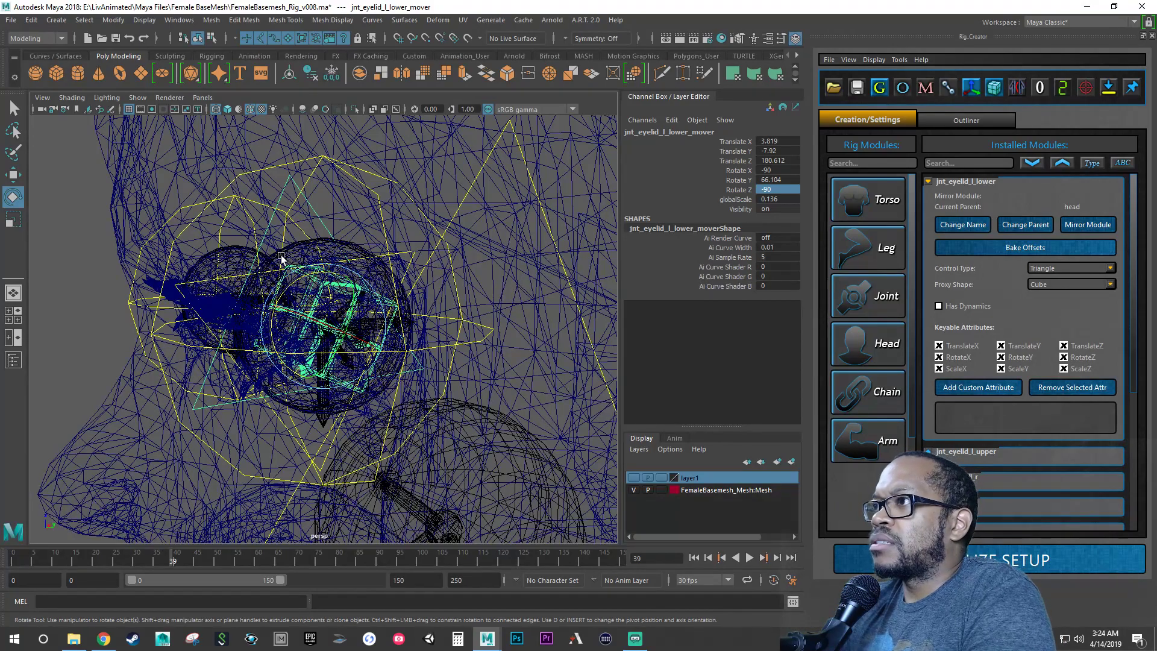
Step: Show the model shaded with textures and fine-tune the lower eyelid mover's rotation against the lower lid, to a Rotate Y of about 69.131
alt+right_drag(190, 343, 205, 345)
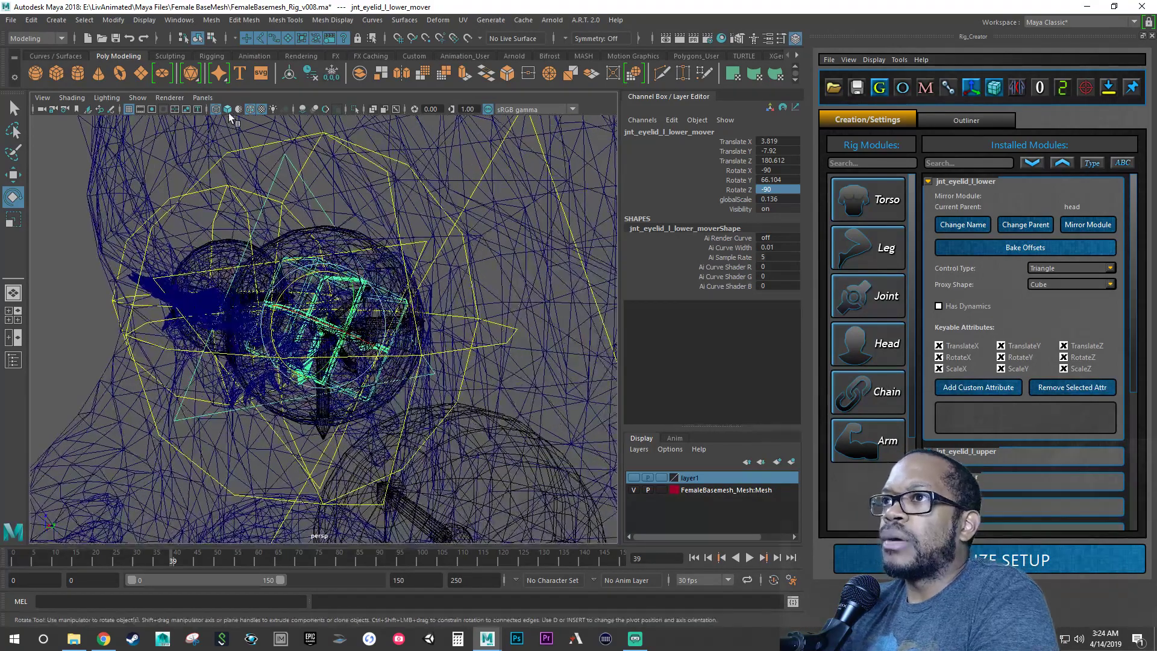
key(6)
alt+drag(206, 392, 252, 390)
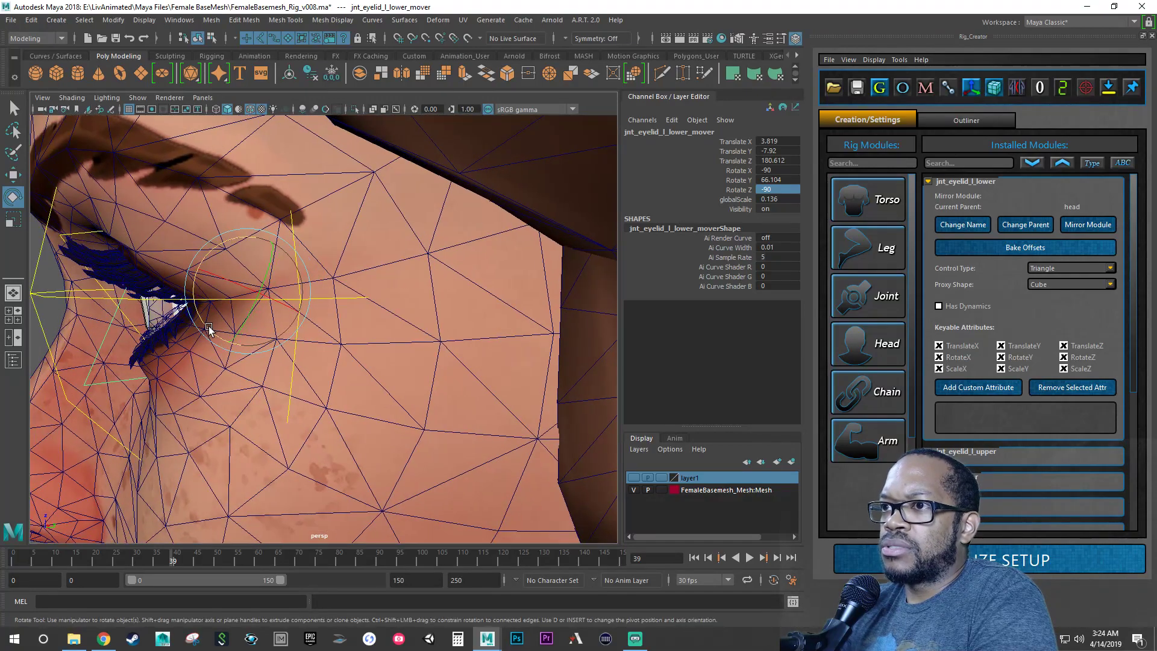
drag(208, 326, 232, 330)
alt+right_drag(302, 320, 389, 331)
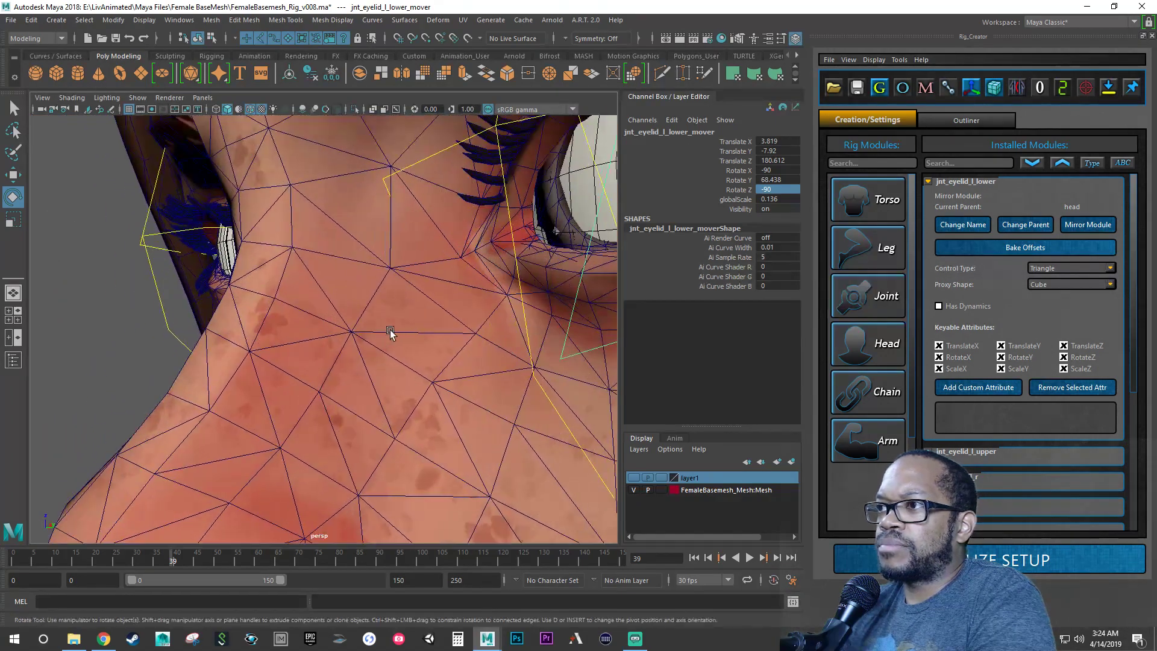
alt+drag(389, 330, 297, 343)
alt+right_drag(326, 342, 266, 339)
alt+drag(266, 339, 245, 328)
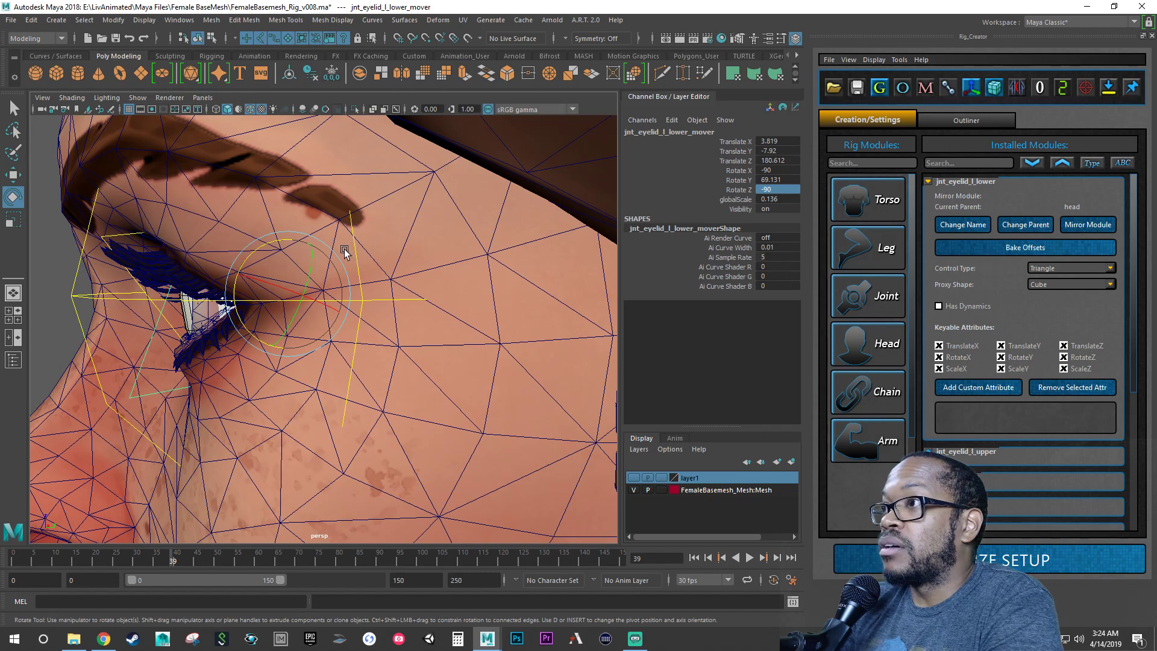
Step: Try a slight rotation of the left upper eyelid mover about its own axis against the upper lid, and undo it
alt+drag(181, 337, 212, 339)
alt+middle_drag(300, 345, 265, 344)
alt+right_drag(335, 346, 300, 356)
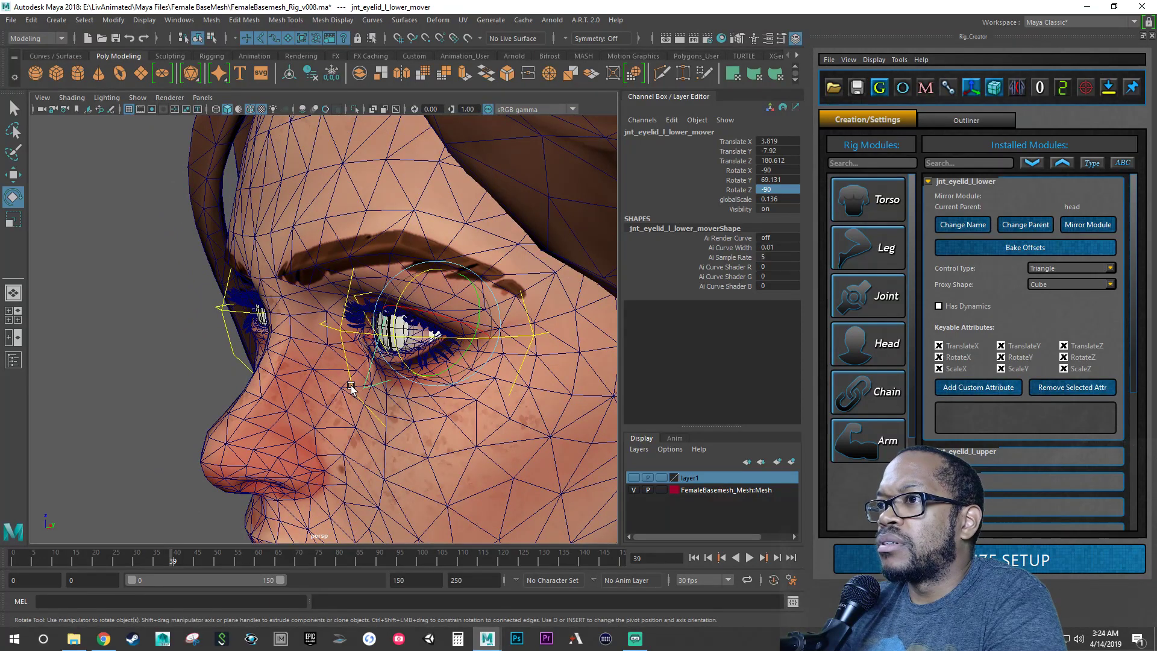
click(356, 296)
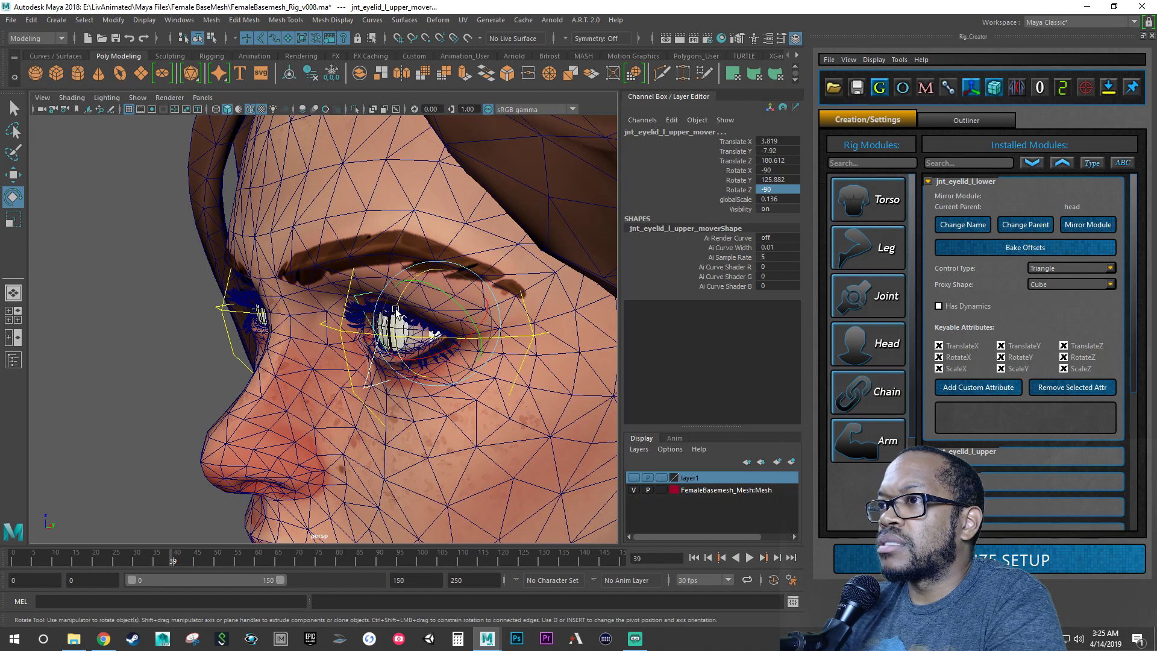
drag(392, 311, 391, 314)
key(ctrl+z)
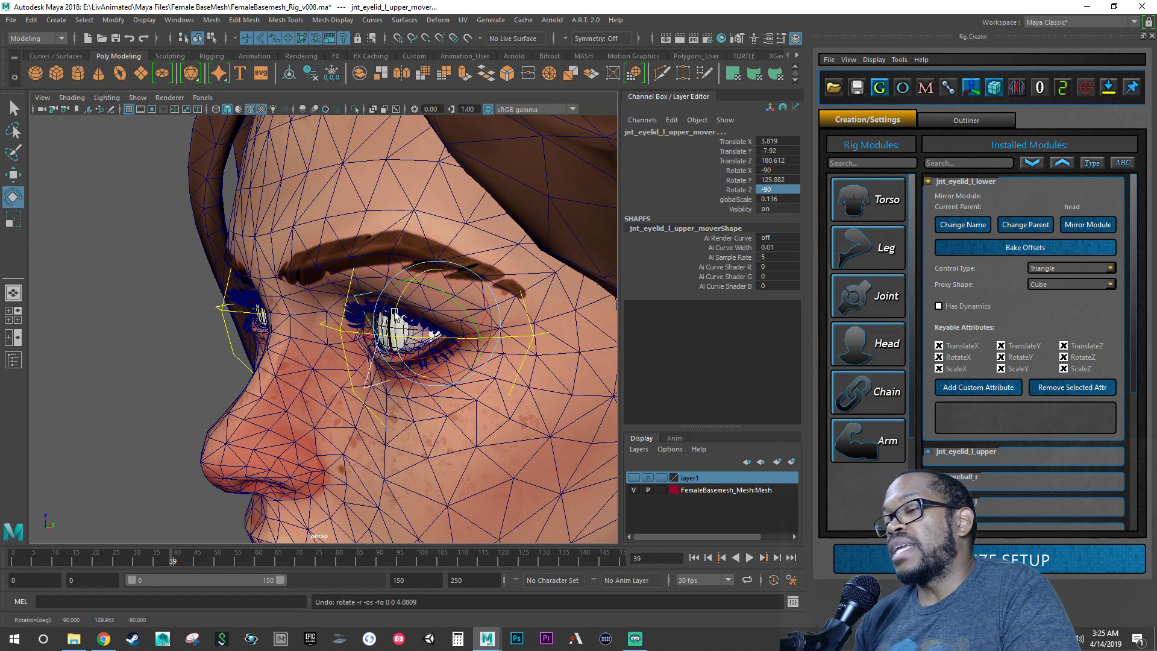
Step: Save the rig scene and check the left upper eyelid mover's alignment around the eye
key(ctrl+s)
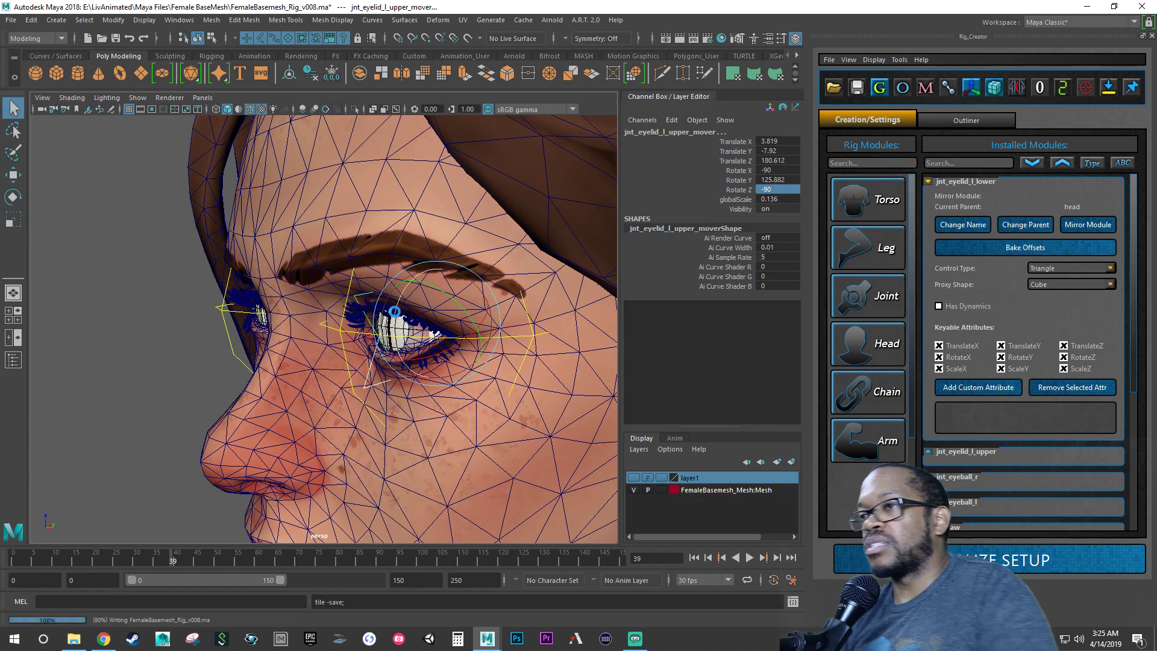
key(e)
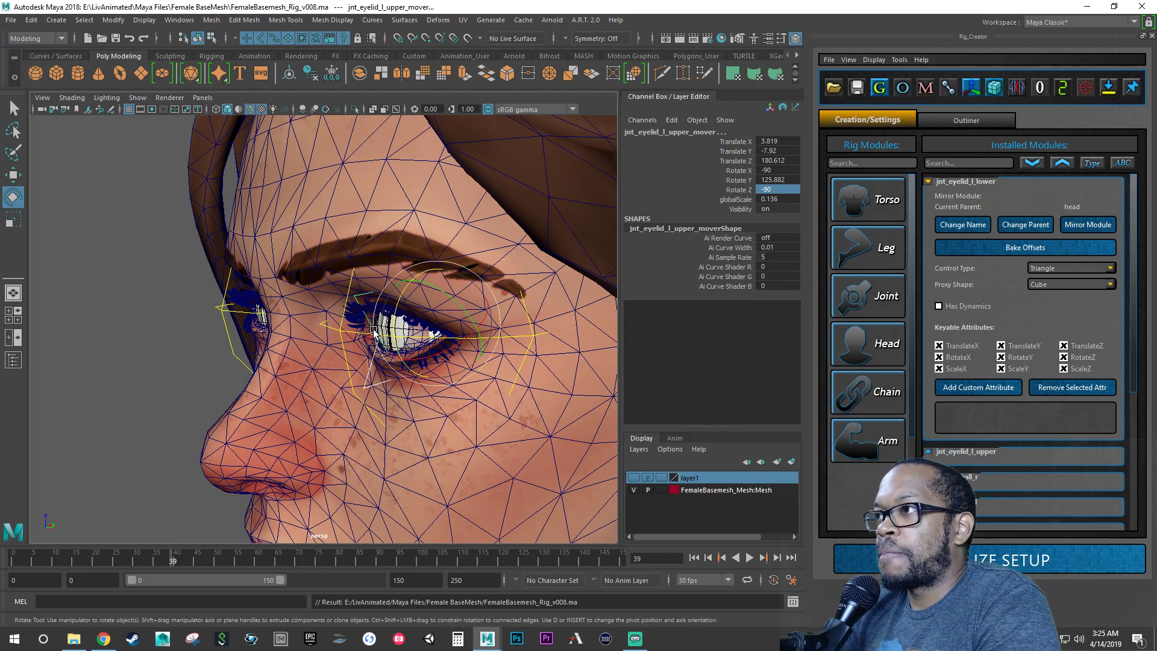
mouse_move(373, 331)
alt+mouse_down()
mouse_move(409, 320)
mouse_move(359, 330)
alt+mouse_up()
alt+right_drag(359, 331, 390, 329)
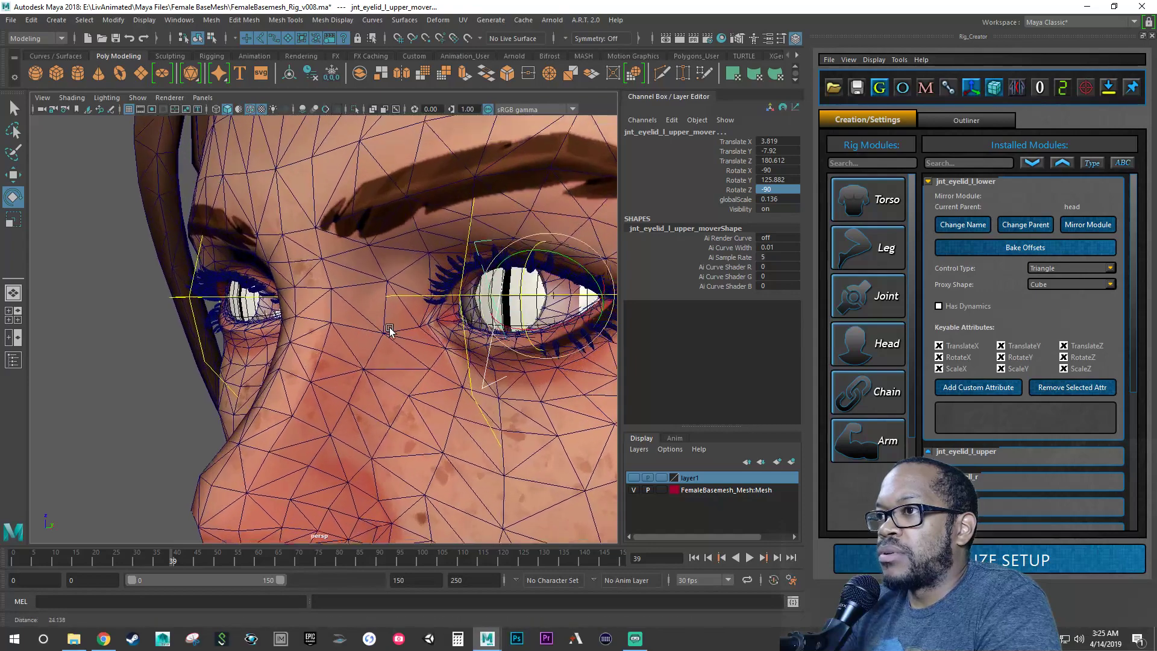
alt+middle_drag(389, 330, 353, 339)
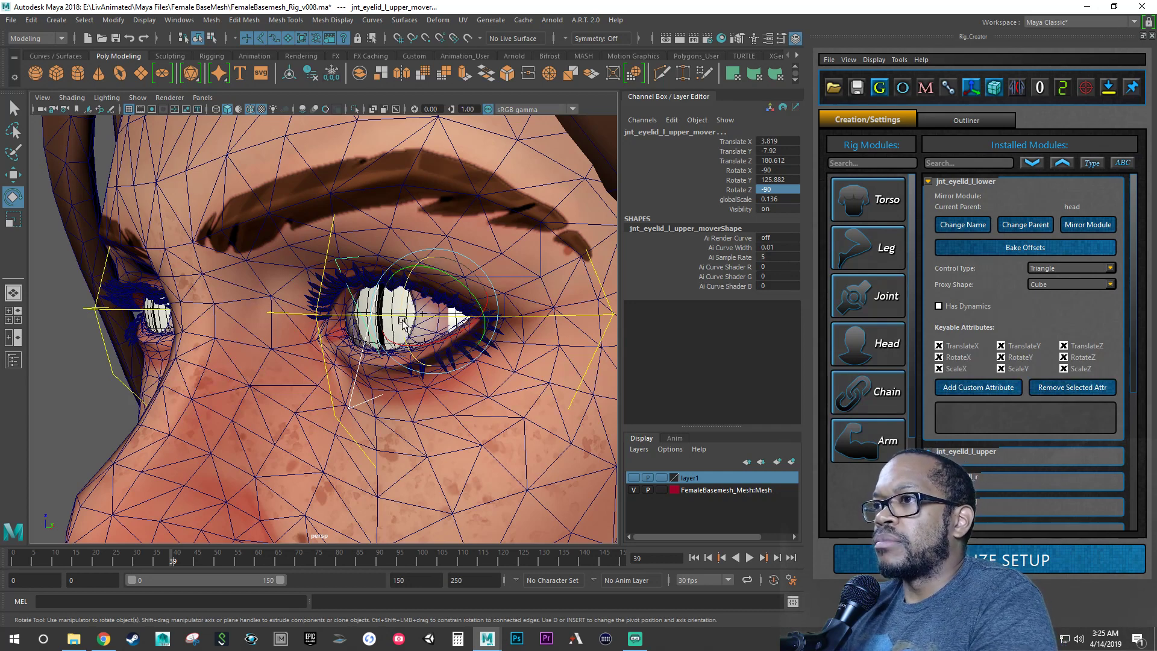
alt+drag(429, 334, 420, 348)
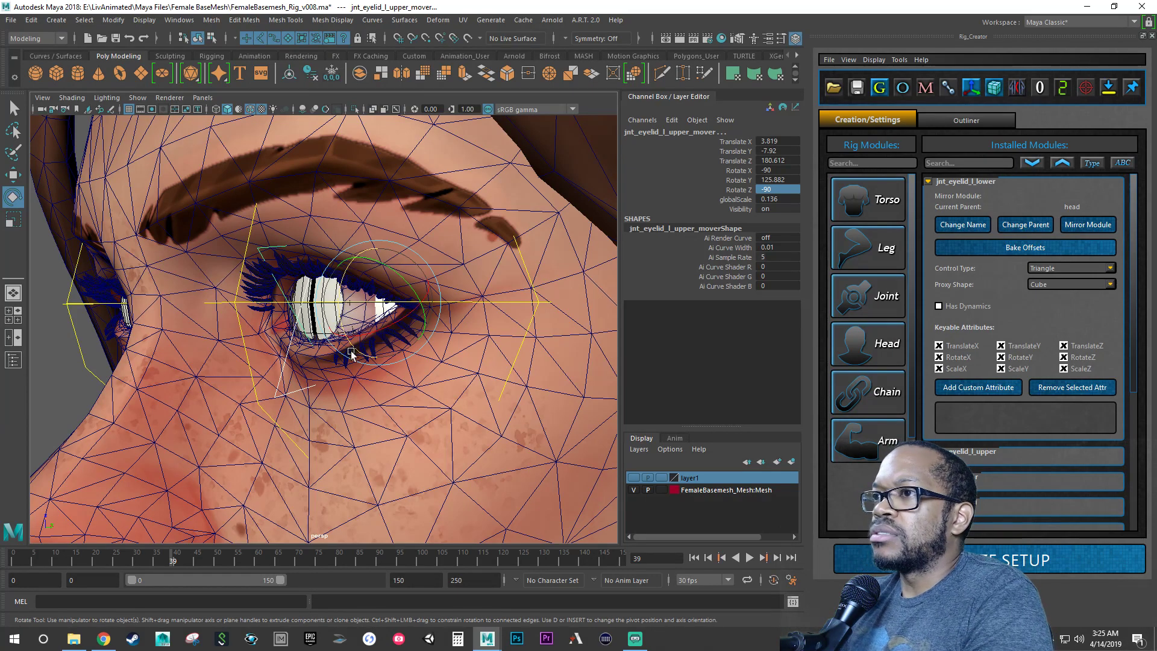
alt+right_drag(302, 342, 329, 348)
key(q)
key(ctrl+s)
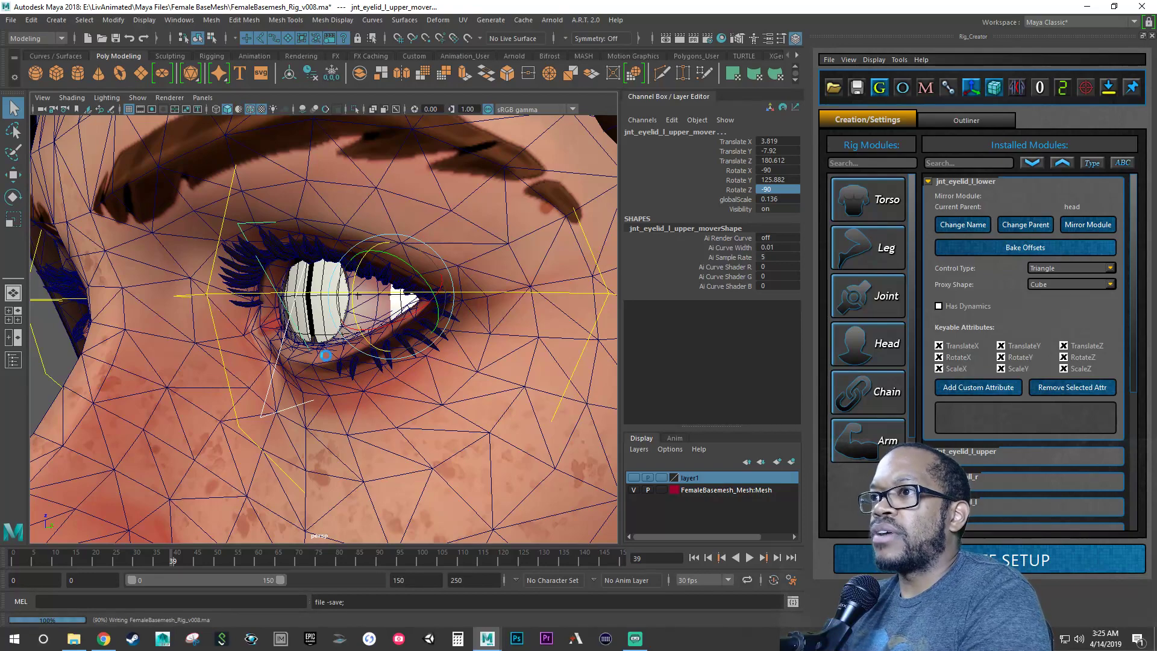
key(e)
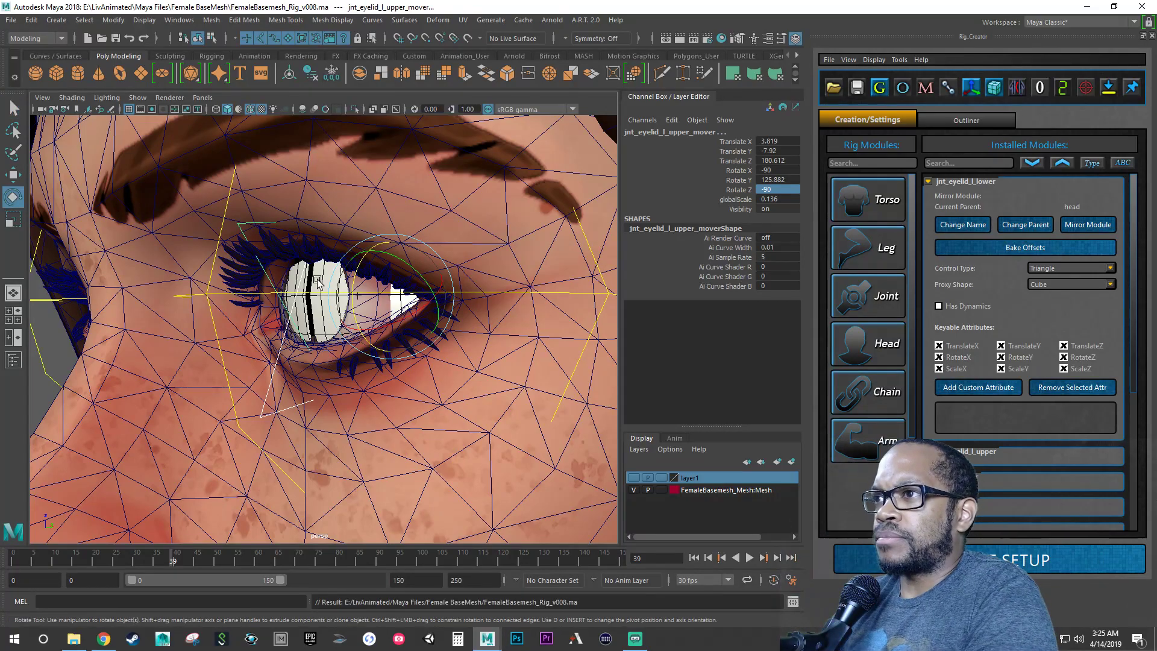
Step: Try rotating the left upper eyelid mover sideways about its object Y axis, and undo the rotation
alt+drag(307, 281, 328, 281)
alt+drag(479, 272, 456, 258)
key(ctrl+z)
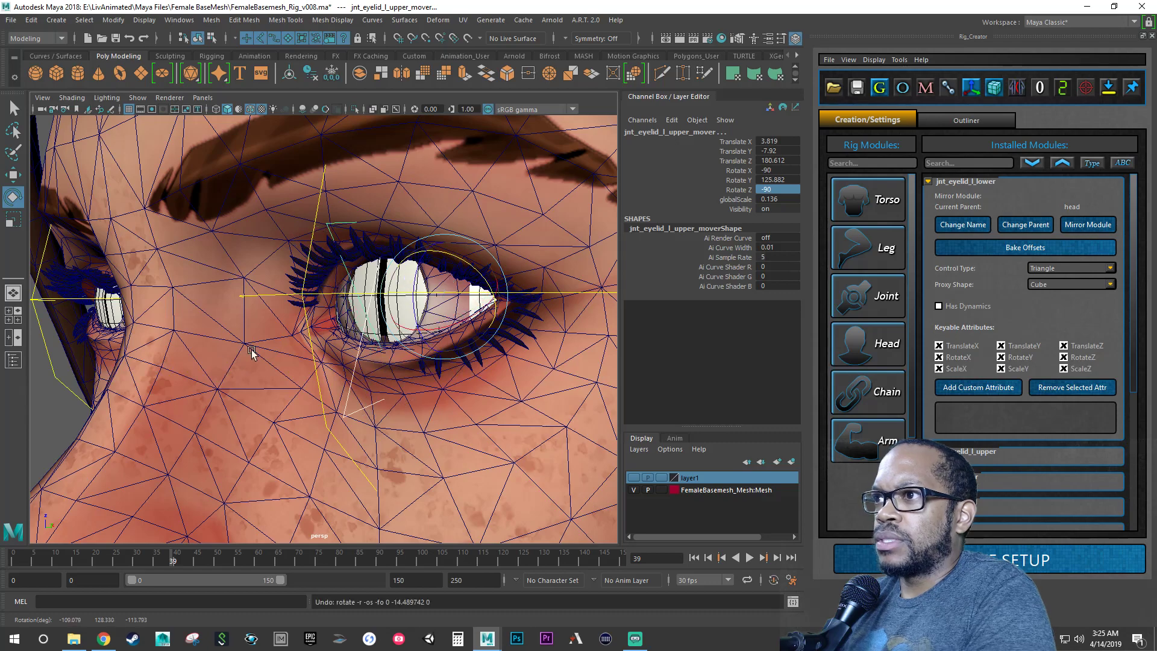
Step: Try turning the left lower eyelid mover roughly half a turn about its object Y axis, and undo the rotation
click(61, 412)
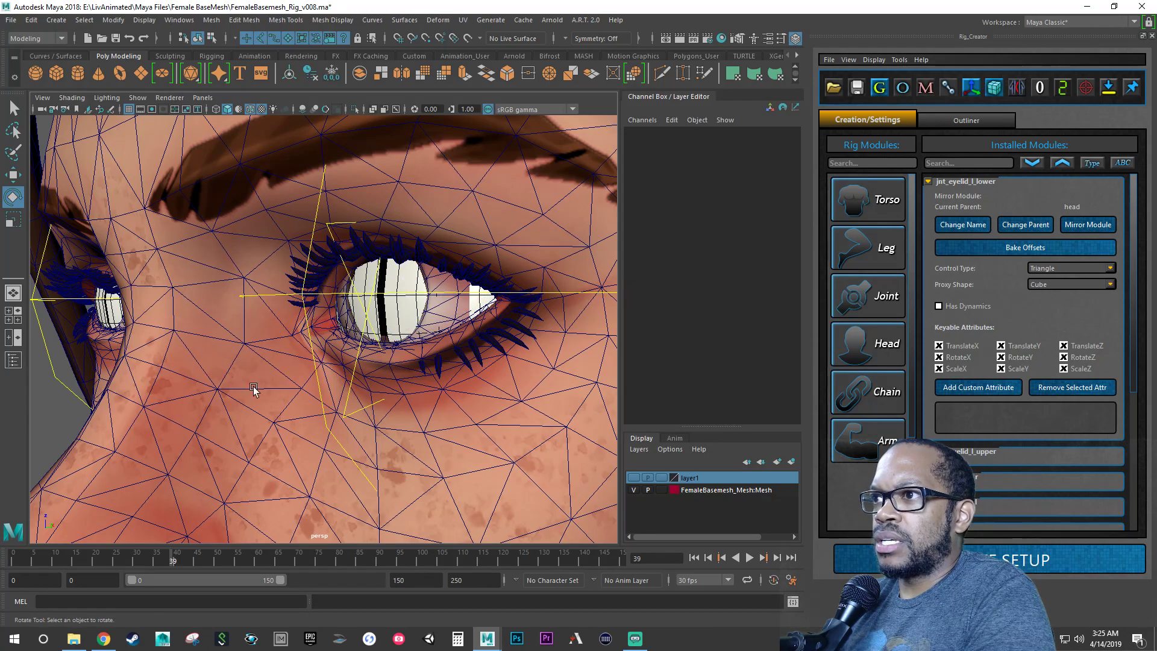
click(352, 381)
mouse_move(448, 294)
alt+mouse_down()
mouse_move(503, 289)
mouse_move(439, 297)
alt+mouse_up()
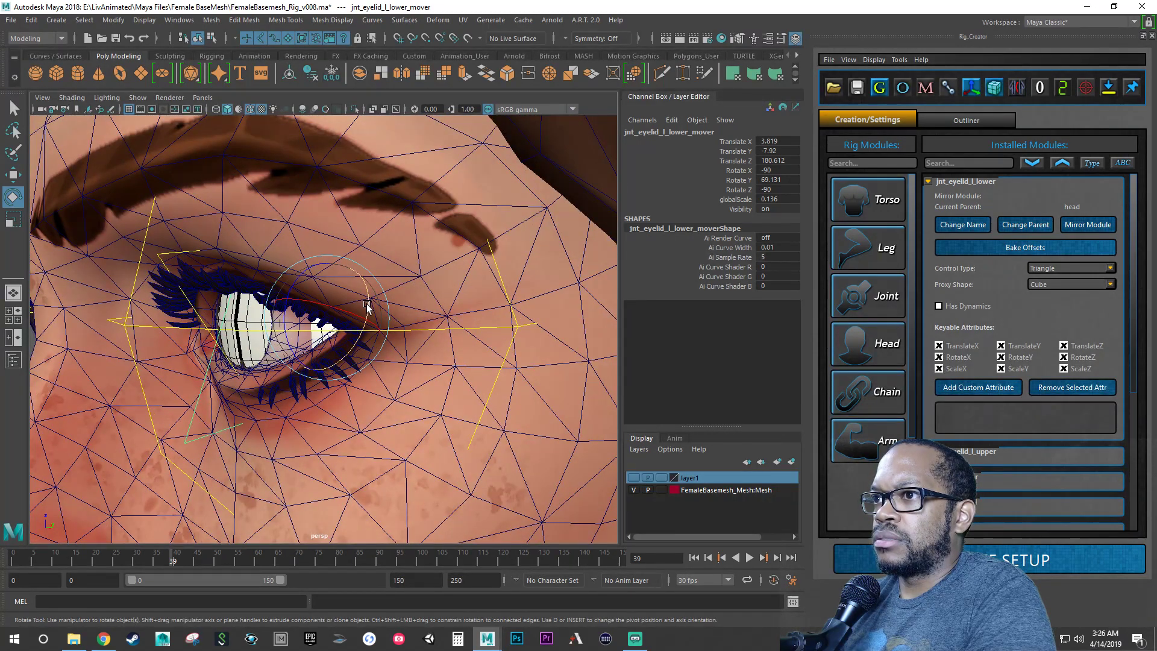
alt+drag(355, 325, 380, 324)
alt+middle_drag(379, 324, 370, 324)
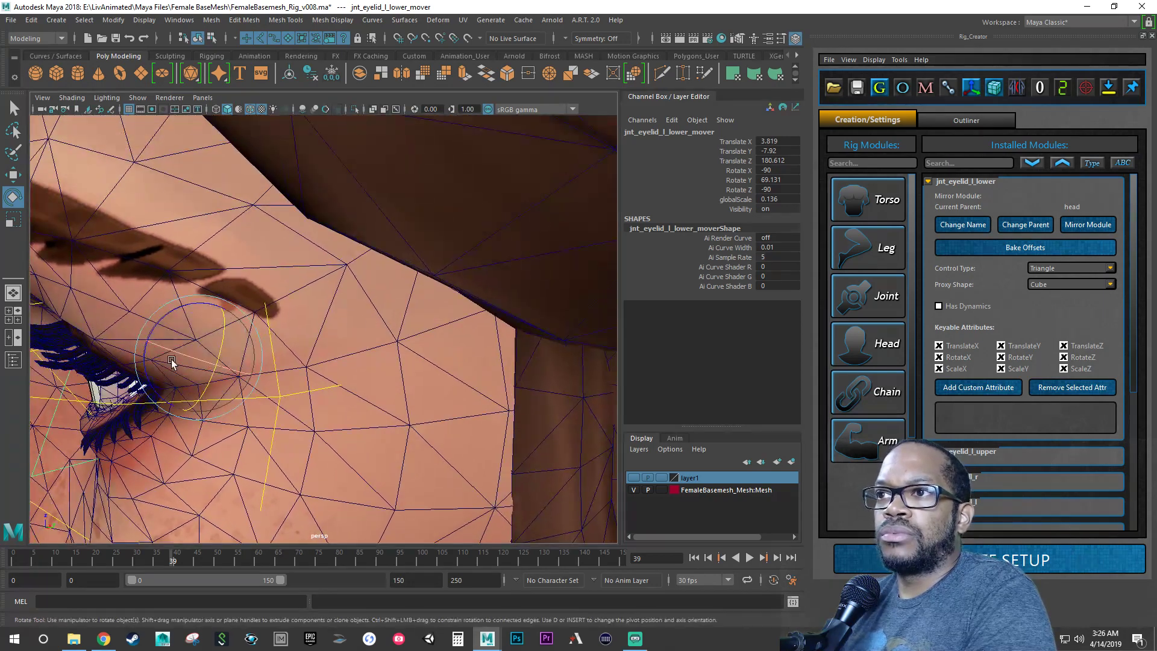
scroll(216, 357, down, 4)
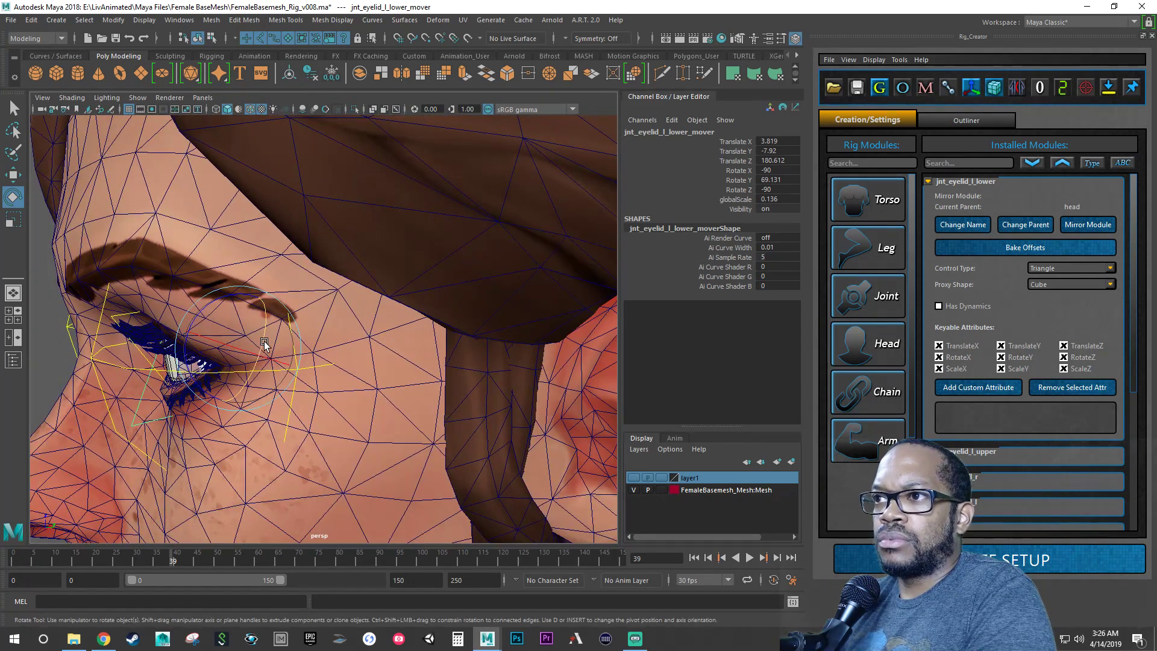
drag(264, 343, 76, 298)
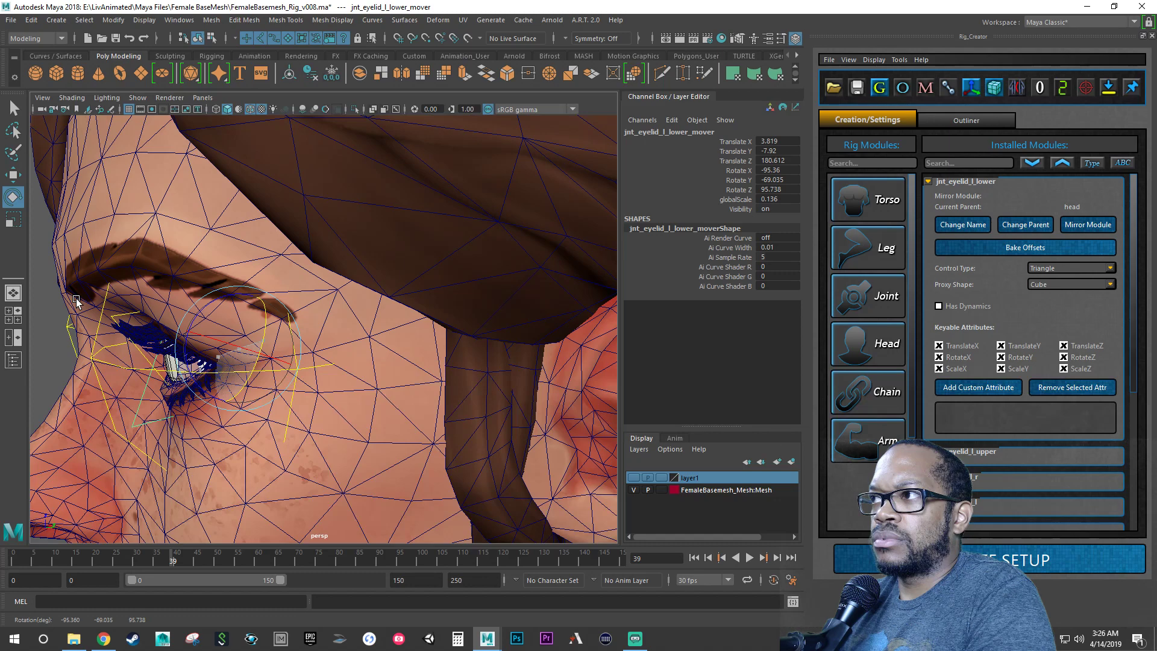
drag(76, 298, 78, 296)
key(ctrl+z)
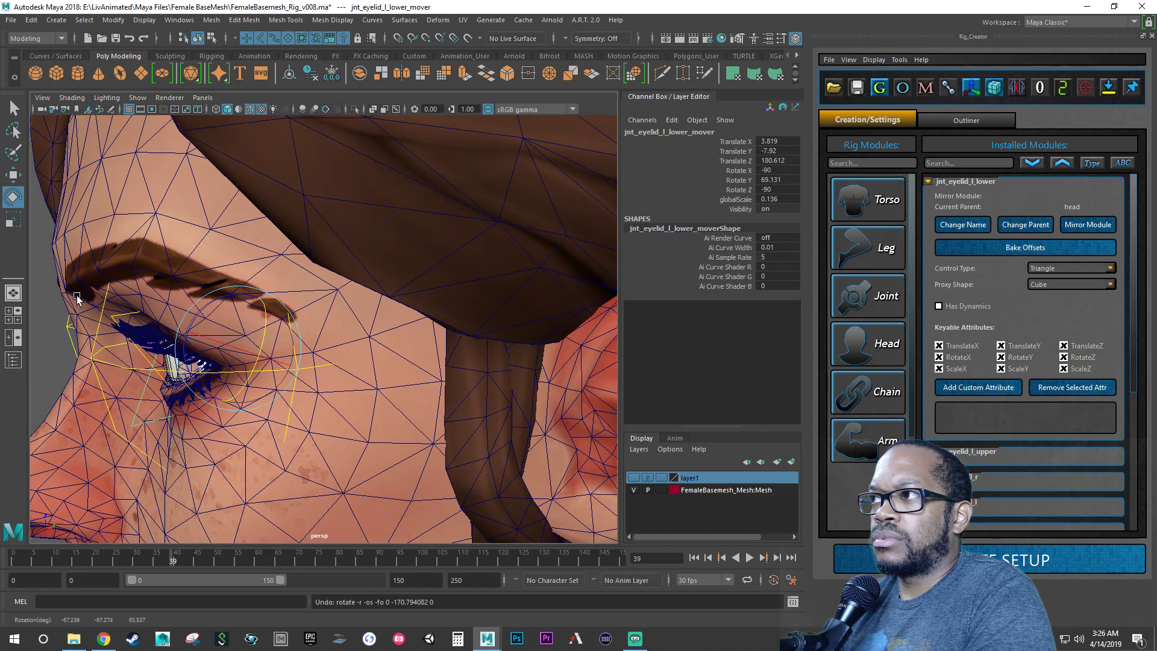
Step: Examine the left lower eyelid mover's orientation relative to the eye and lower lid from the side and front
alt+drag(194, 313, 229, 296)
alt+right_drag(229, 296, 269, 304)
alt+drag(269, 304, 331, 314)
alt+middle_drag(330, 314, 262, 315)
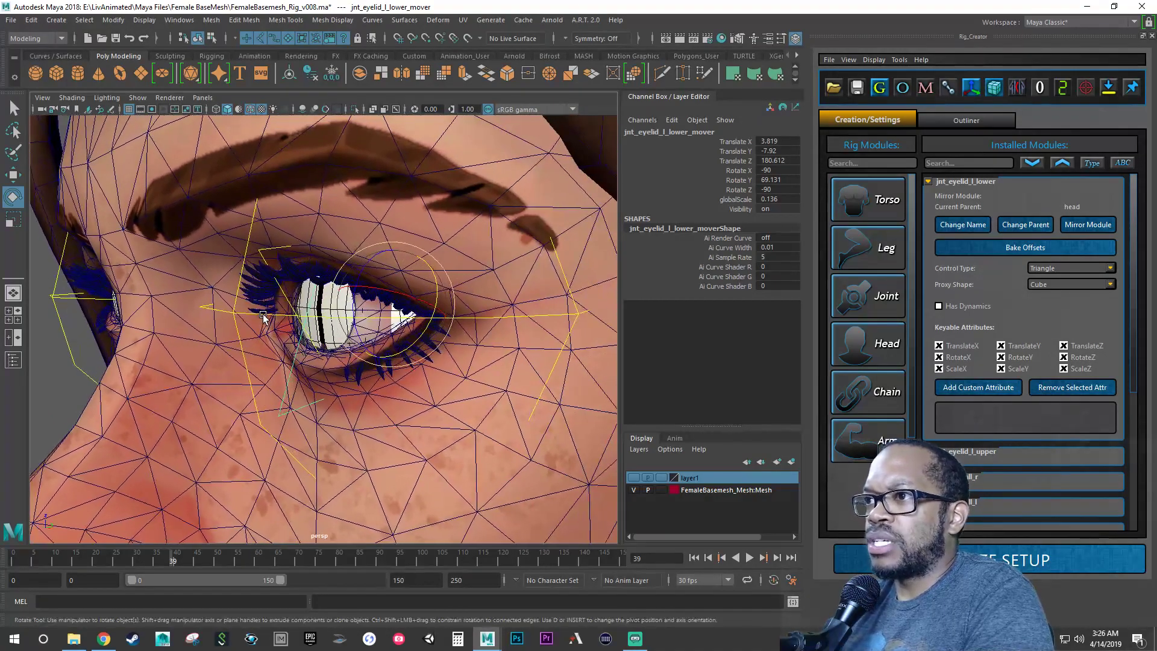
alt+right_drag(261, 315, 299, 314)
alt+drag(299, 315, 265, 304)
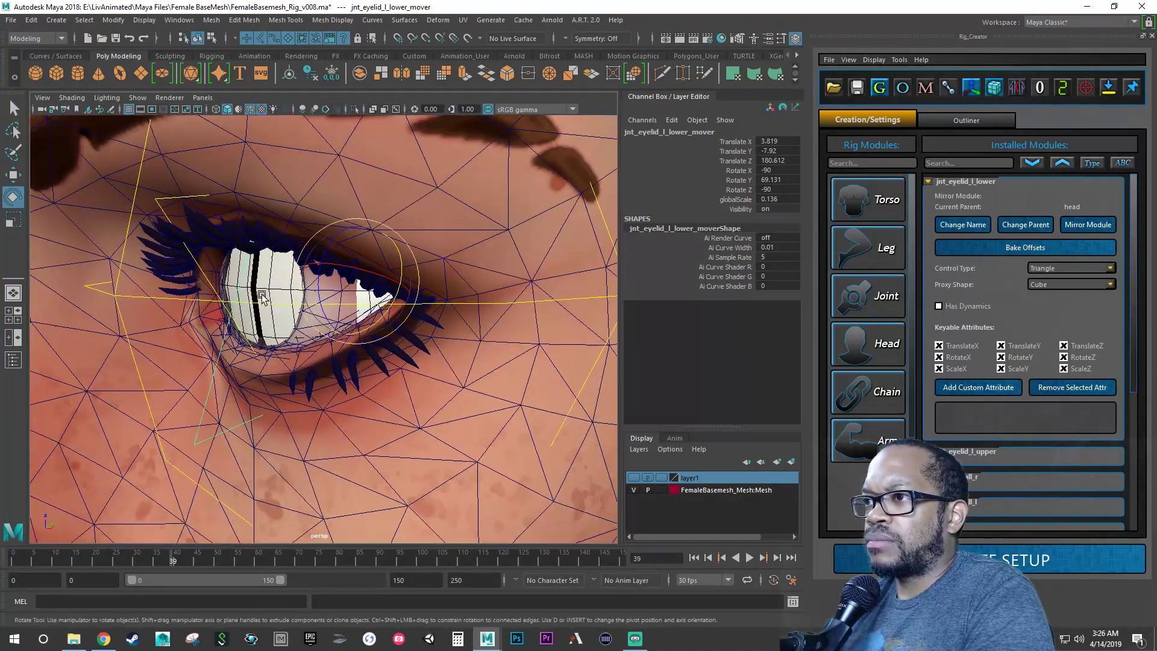
alt+right_drag(265, 304, 298, 300)
alt+drag(299, 301, 337, 331)
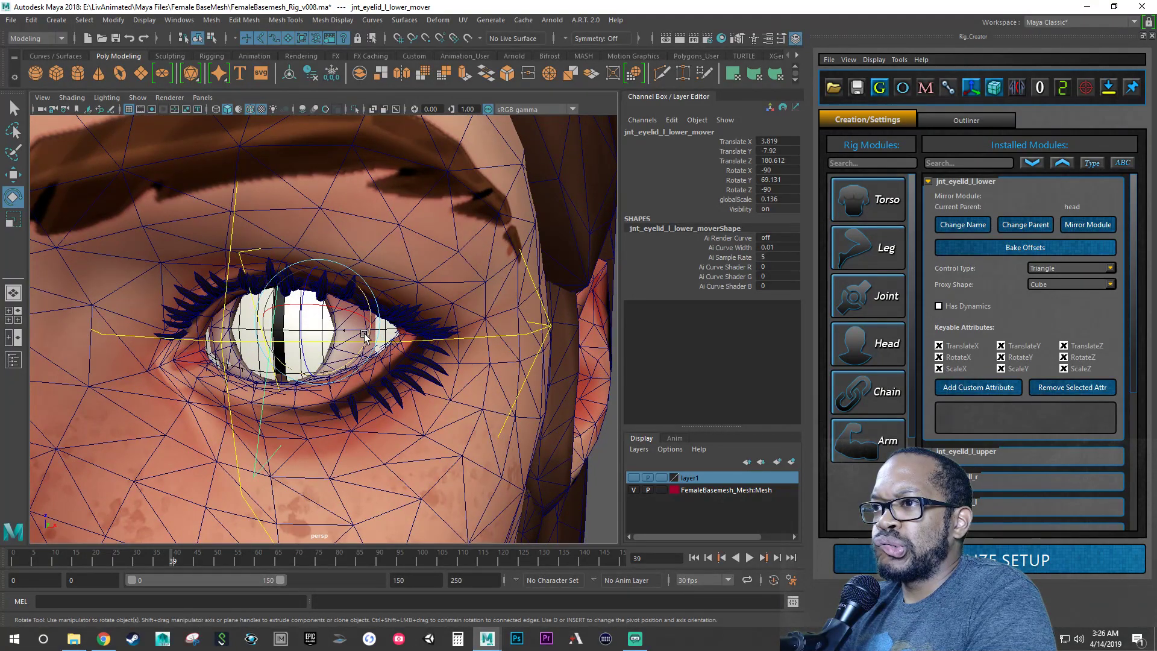
alt+drag(381, 335, 344, 338)
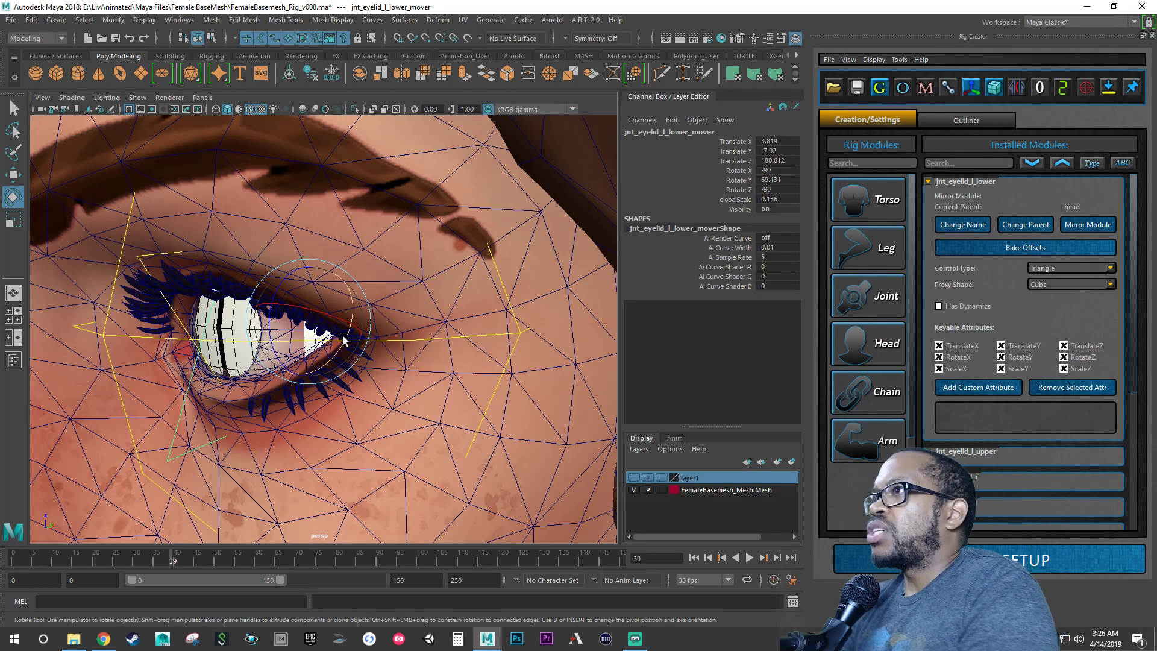
Step: Set the Rotate tool's axis orientation to World, try spinning the left lower eyelid mover about the vertical axis, and undo the rotation
click(782, 39)
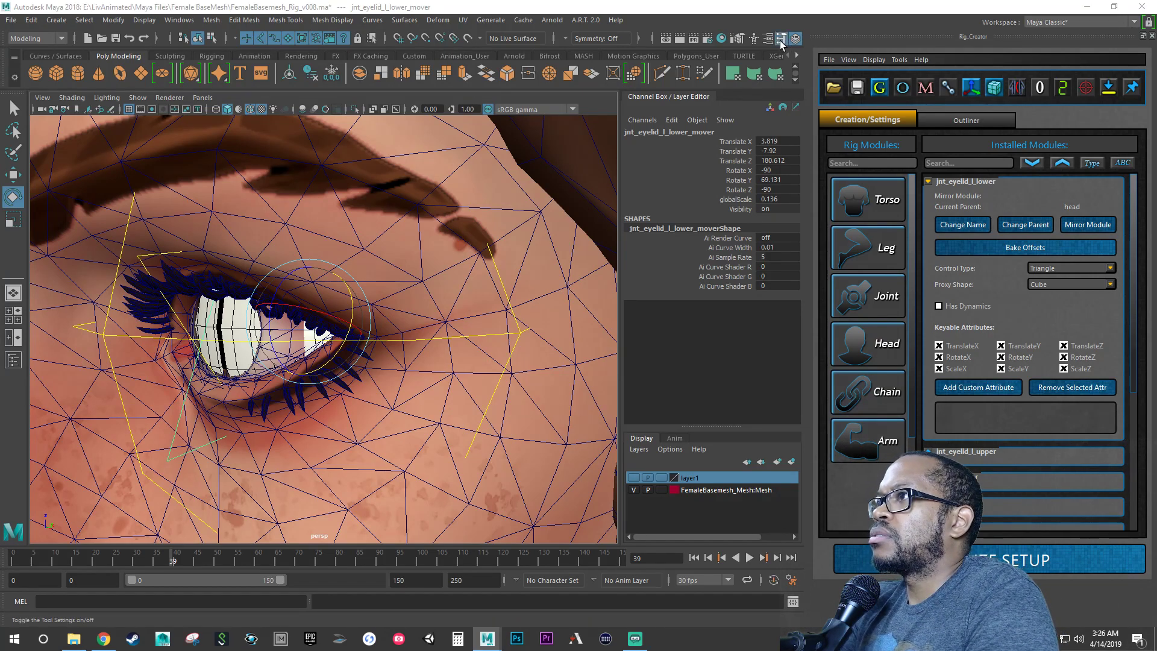
click(142, 154)
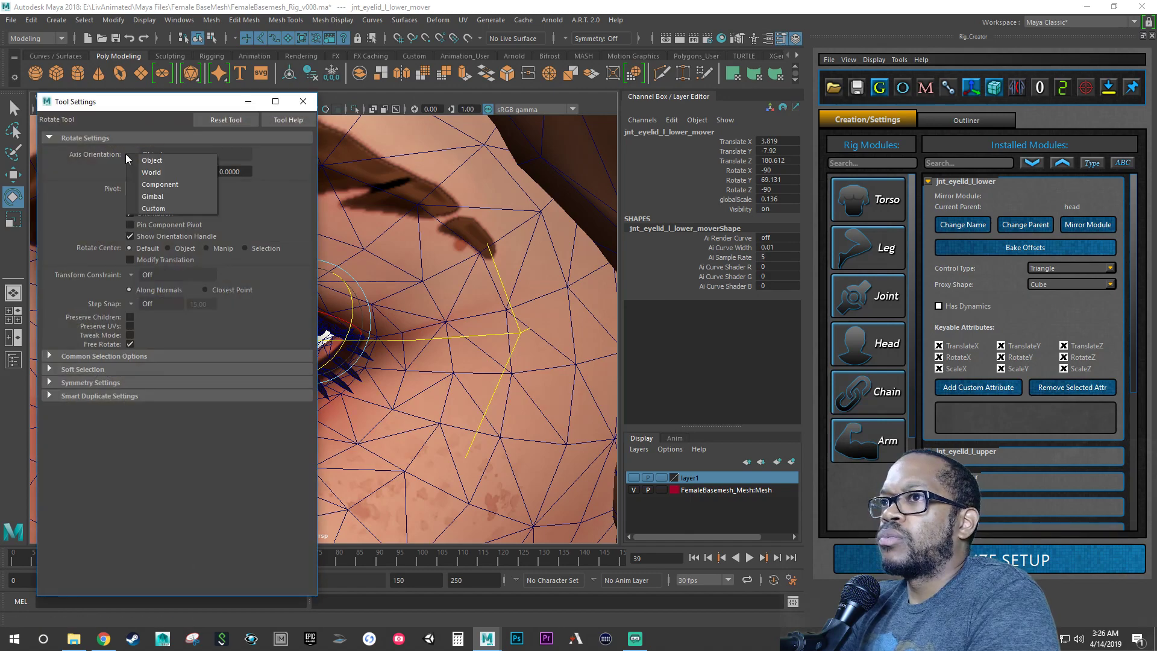
click(151, 171)
click(302, 100)
alt+drag(309, 257, 212, 393)
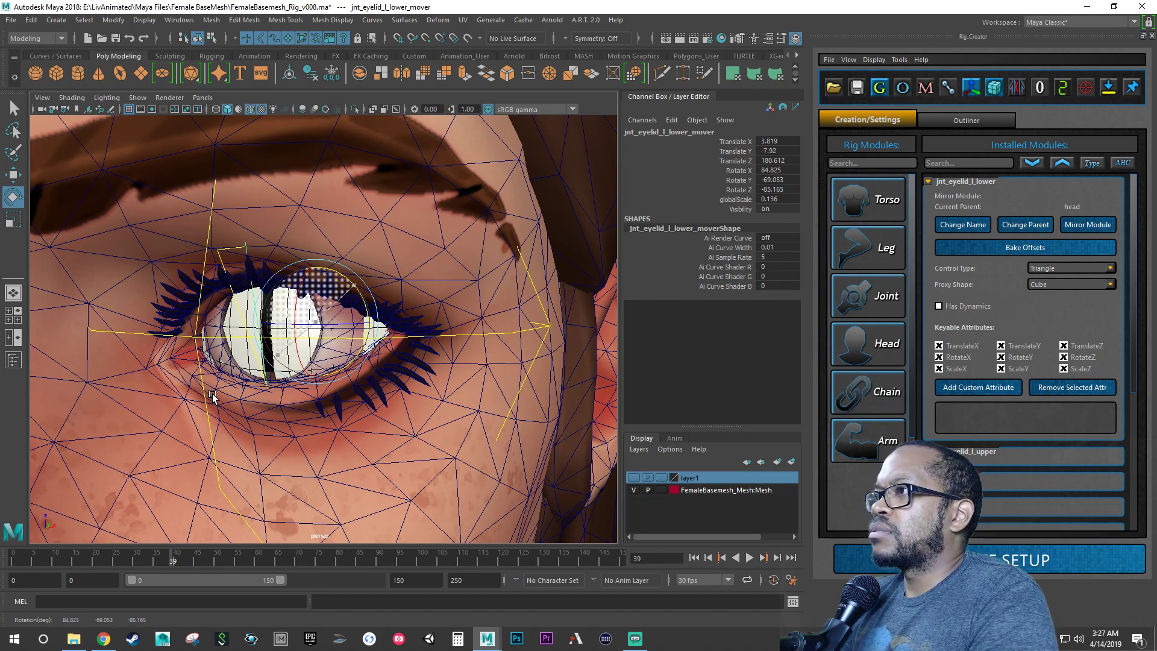
key(ctrl+z)
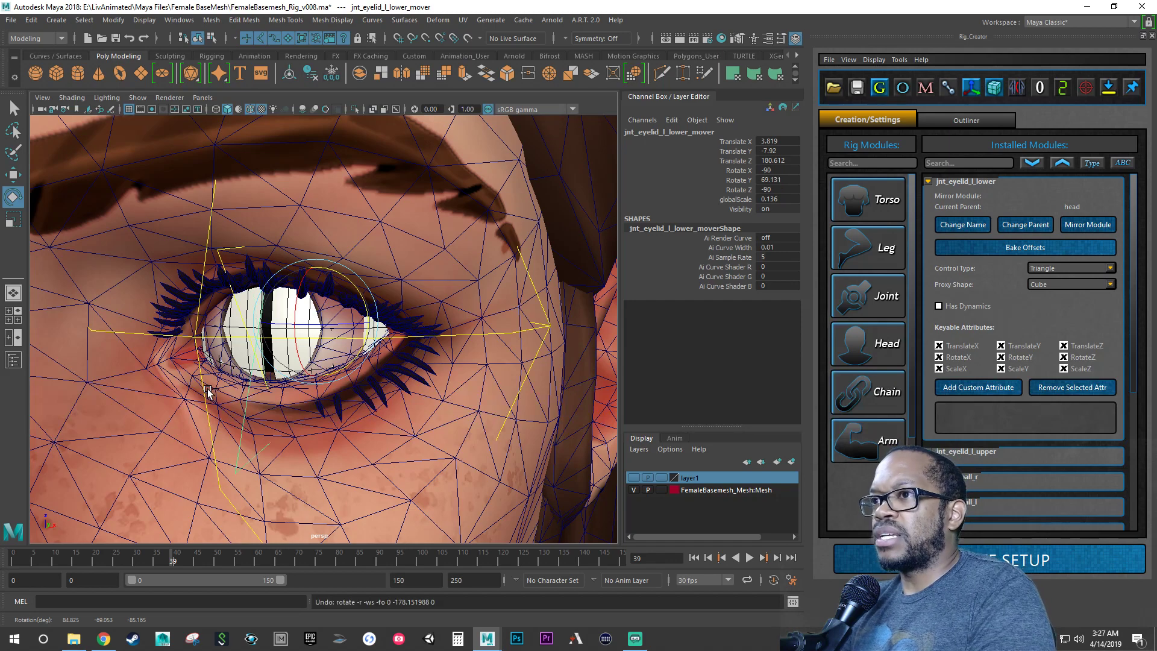
alt+drag(211, 365, 233, 352)
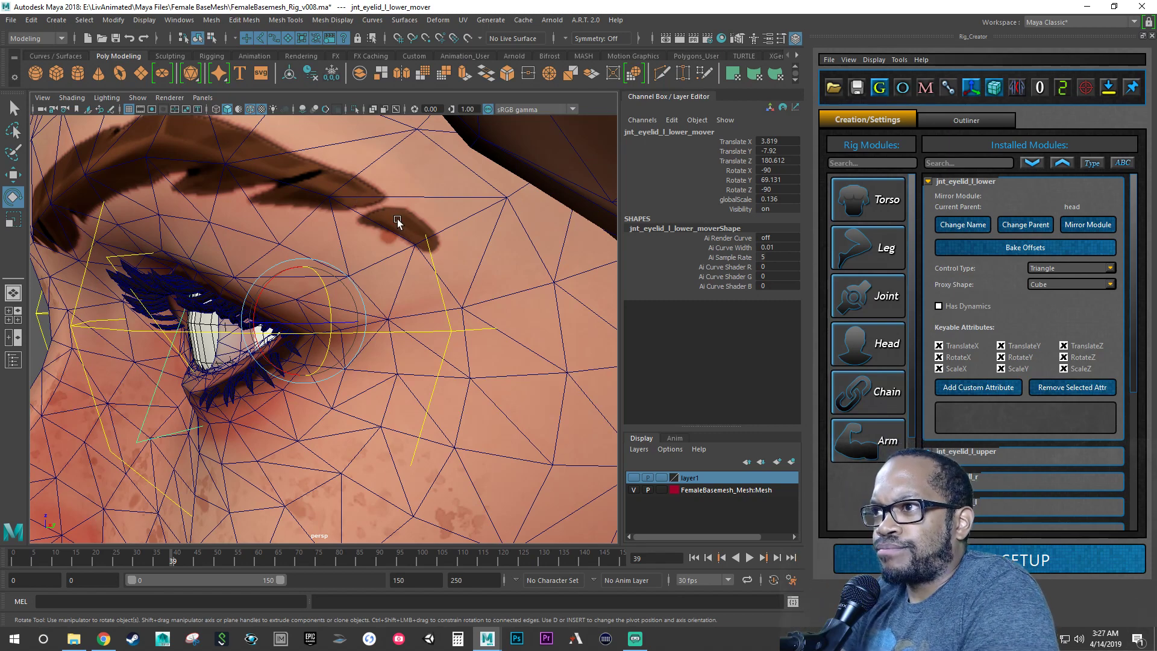
Step: Set the Rotate tool's axis orientation back to Object
click(781, 38)
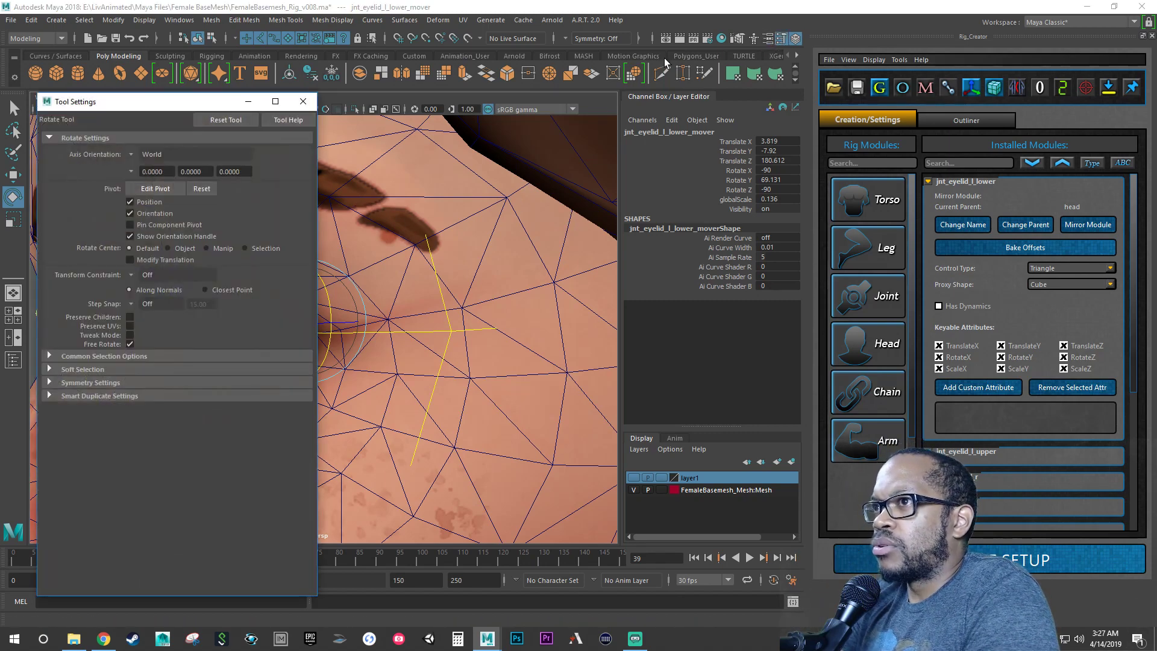
click(135, 155)
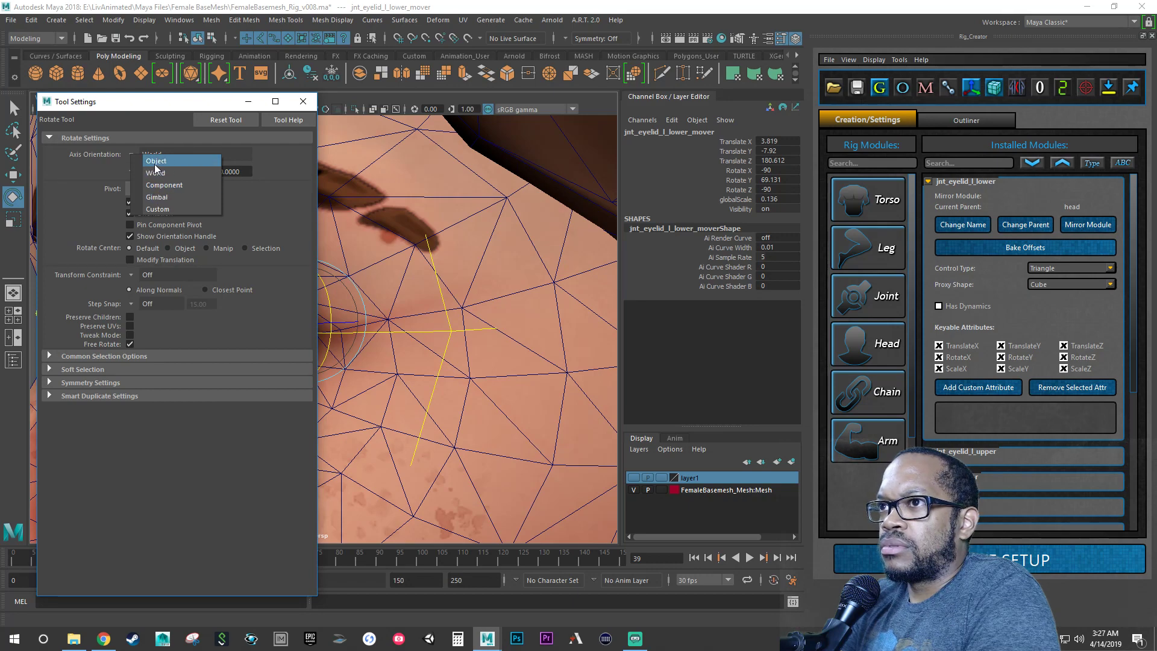
click(156, 161)
click(300, 104)
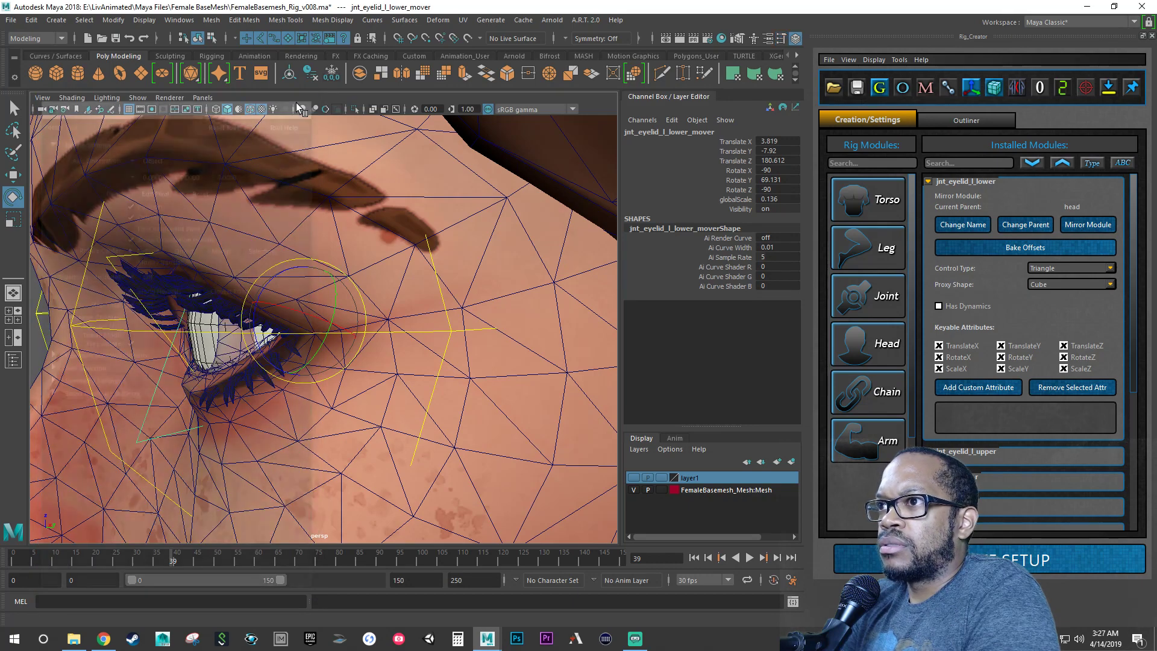
scroll(313, 299, down, 1)
alt+drag(331, 294, 292, 306)
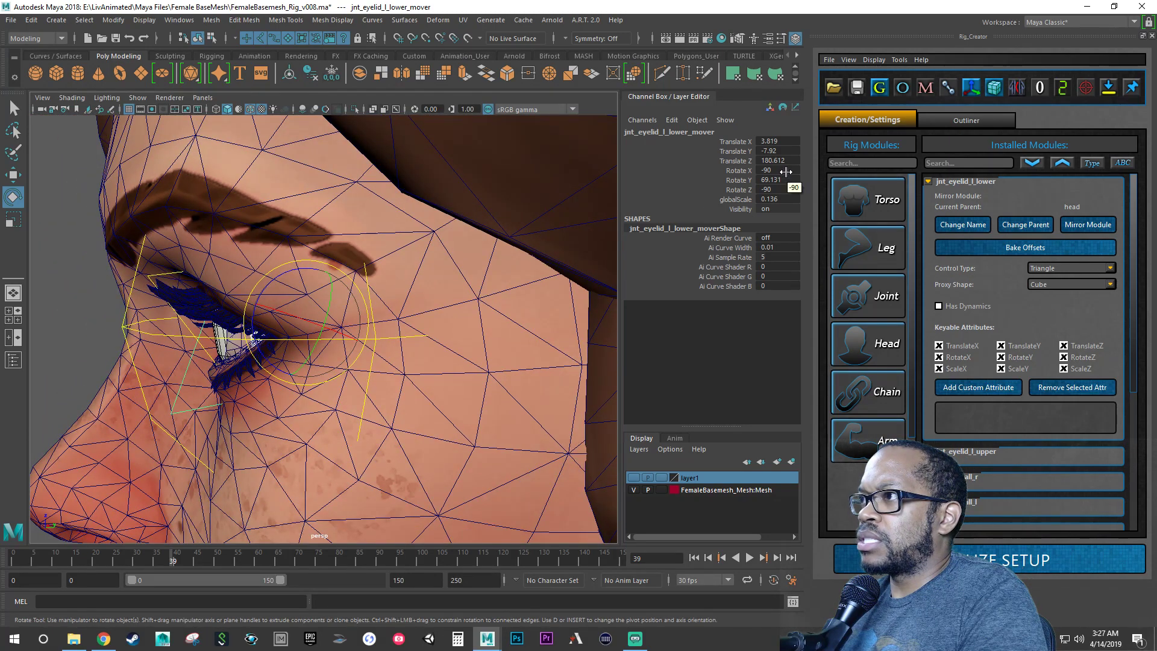
Step: Compare with the left eyeball mover, and set the left lower eyelid mover's Rotate X to 0, Rotate Y to 90 and Rotate Z to 0
click(121, 326)
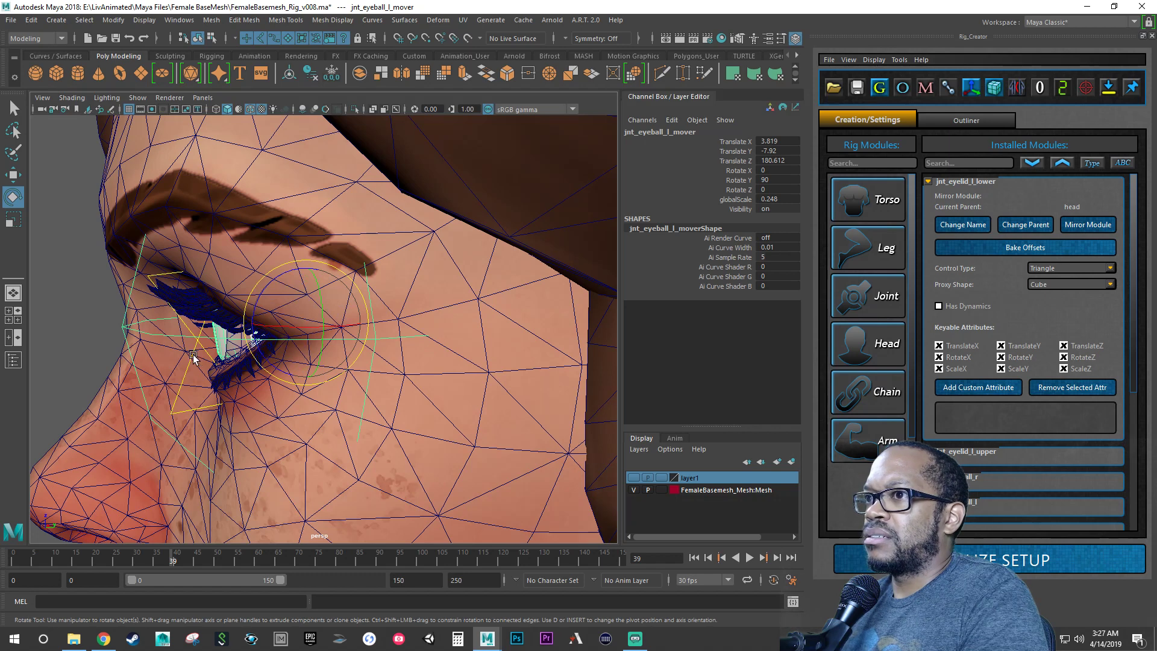
click(184, 371)
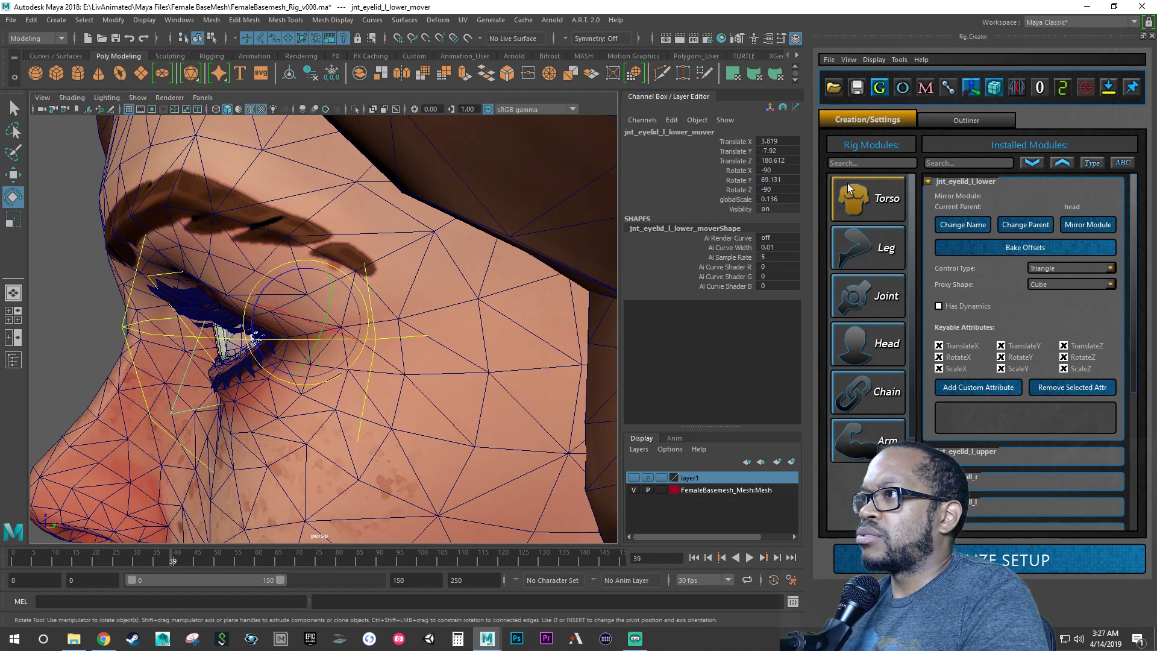
click(789, 172)
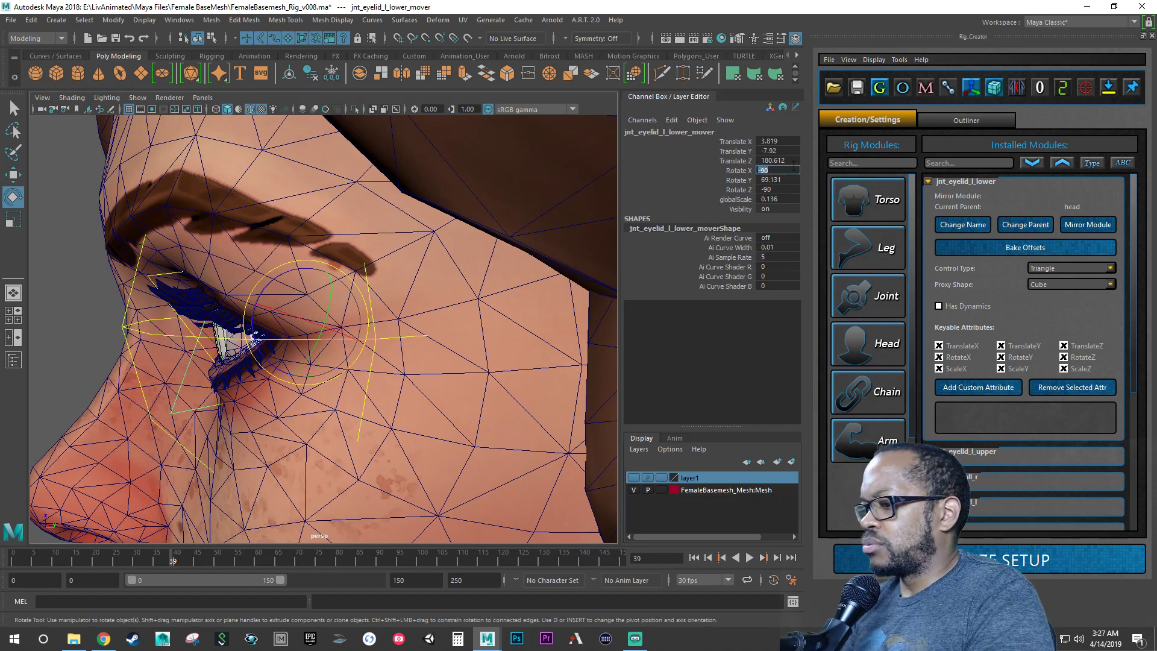
text(0)
key(Tab)
key(Tab)
text(0)
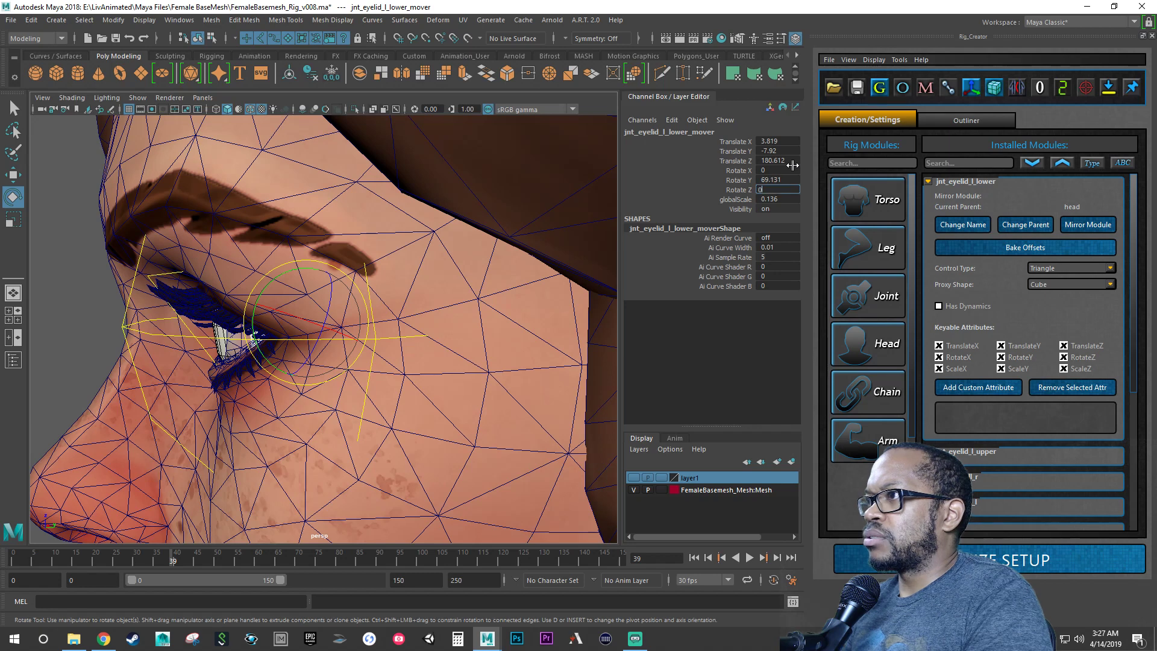
key(Return)
click(783, 180)
text(90)
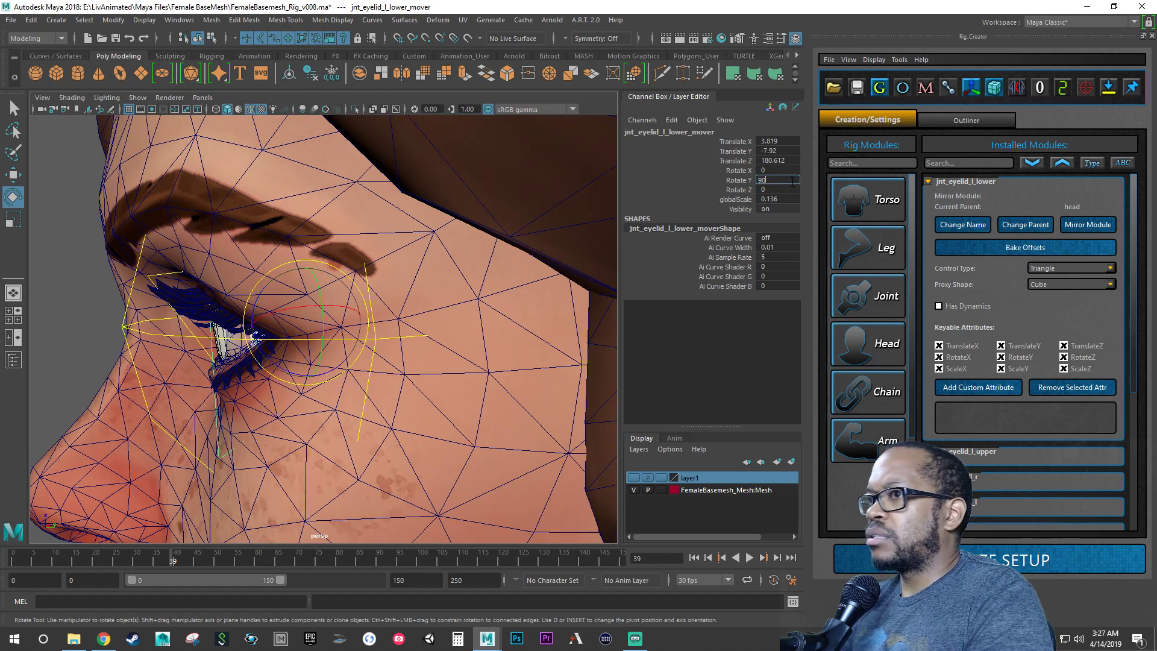
key(Return)
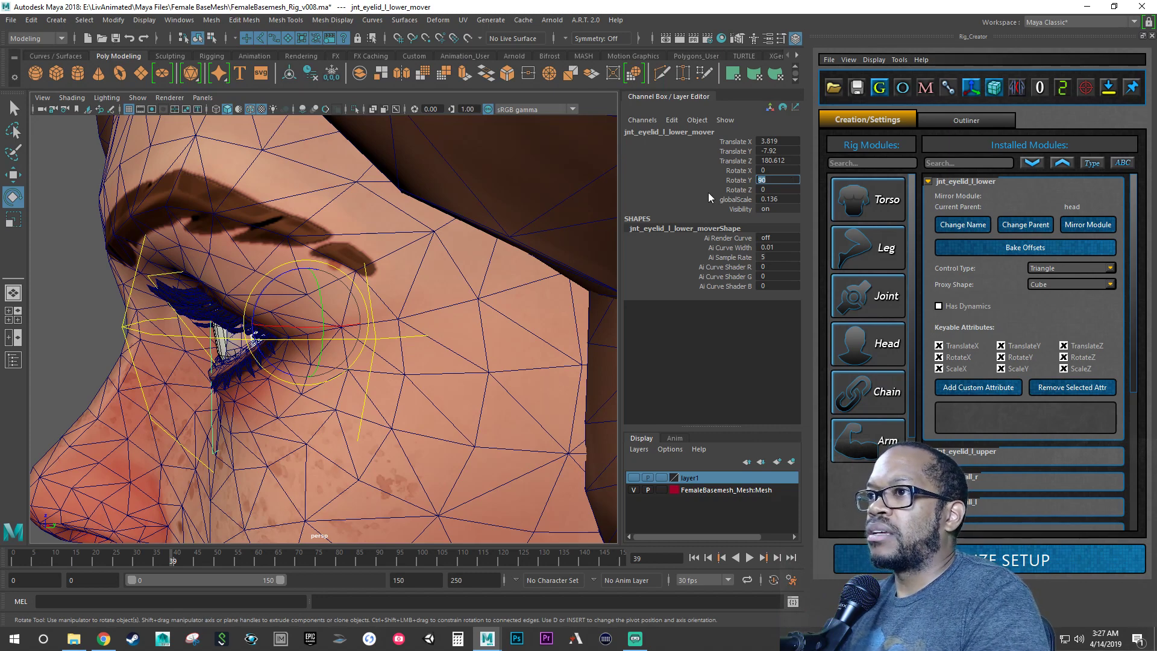
Step: Turn the left lower eyelid mover the opposite way about its Y axis and set its Rotate Y to -90
alt+drag(362, 267, 399, 262)
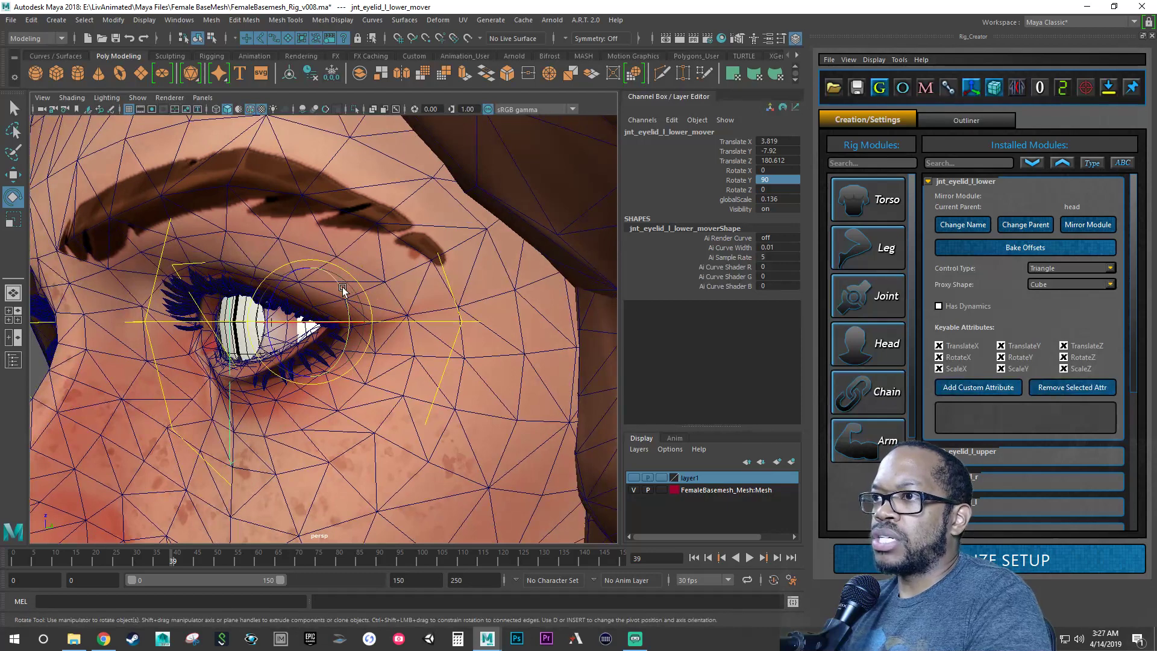
drag(341, 289, 202, 376)
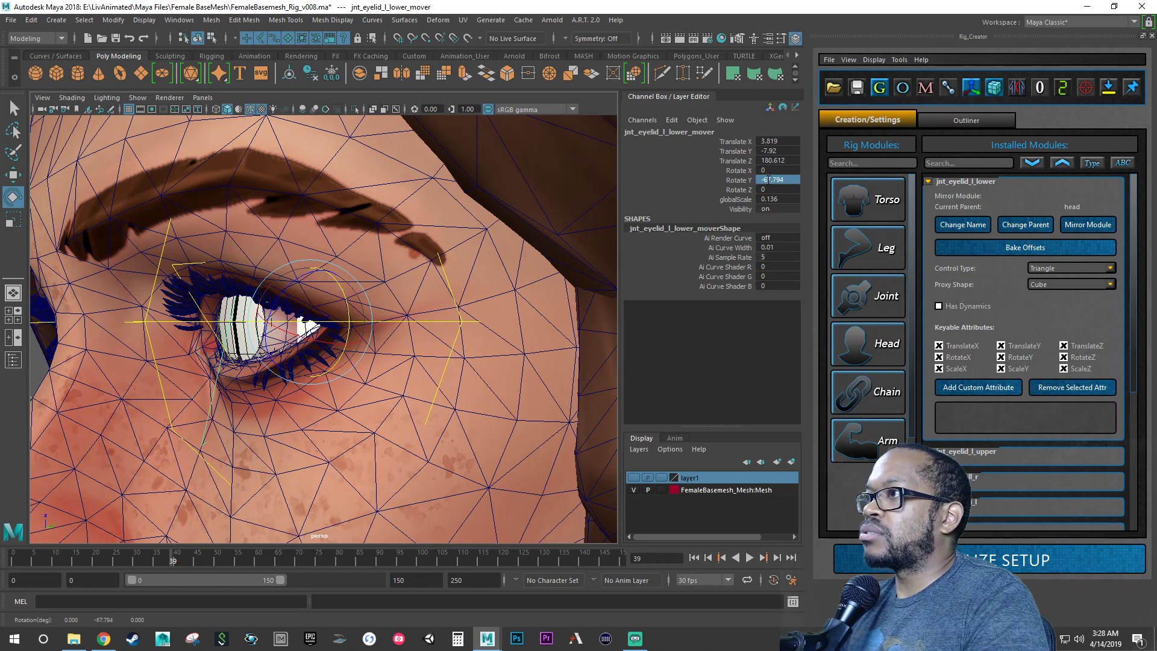
text(-90)
key(Return)
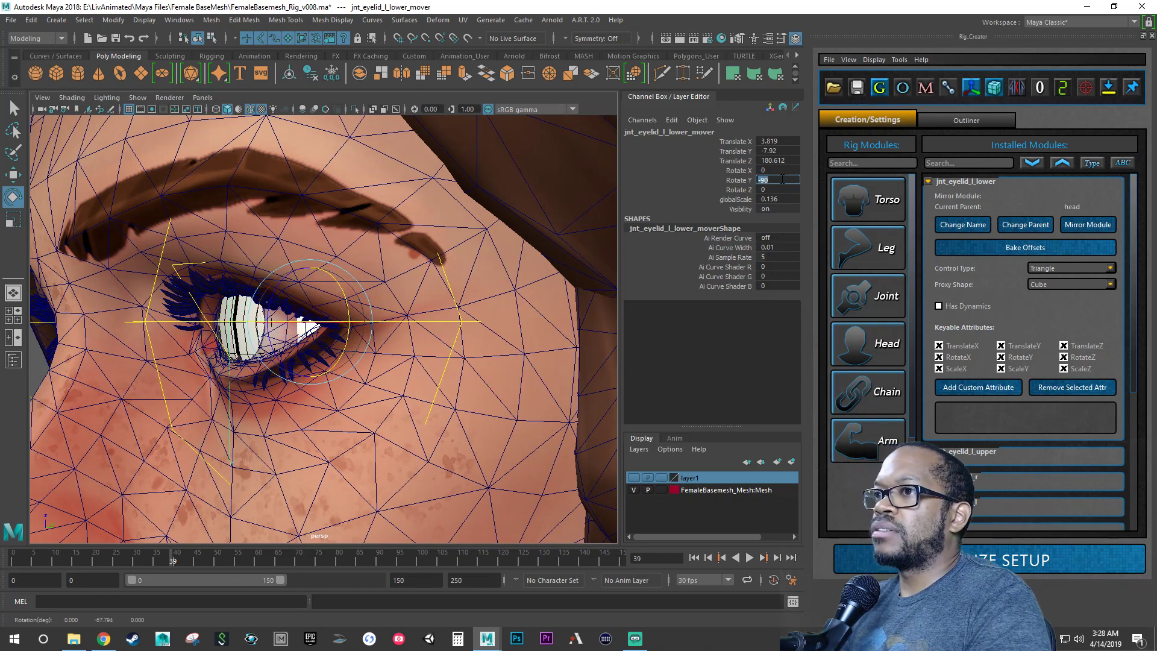
Step: Rotate the left lower eyelid mover to line up with the lower lid, ending at a Rotate Y of about -67.4, and save the scene
alt+drag(325, 258, 266, 287)
click(257, 301)
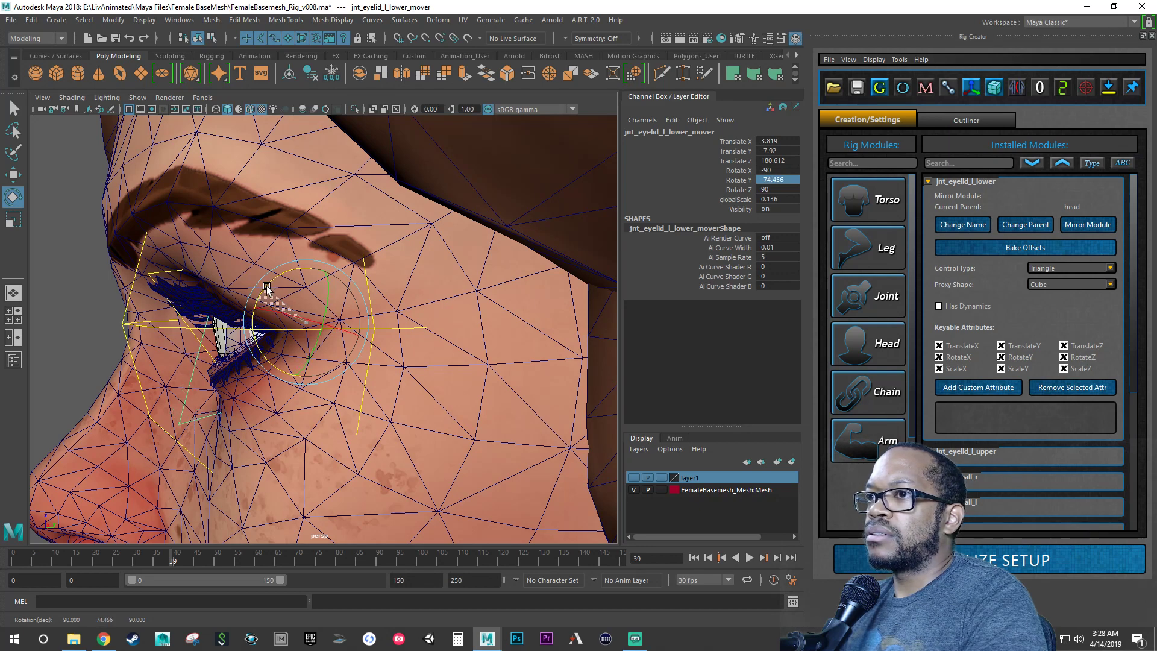
alt+drag(258, 348, 254, 339)
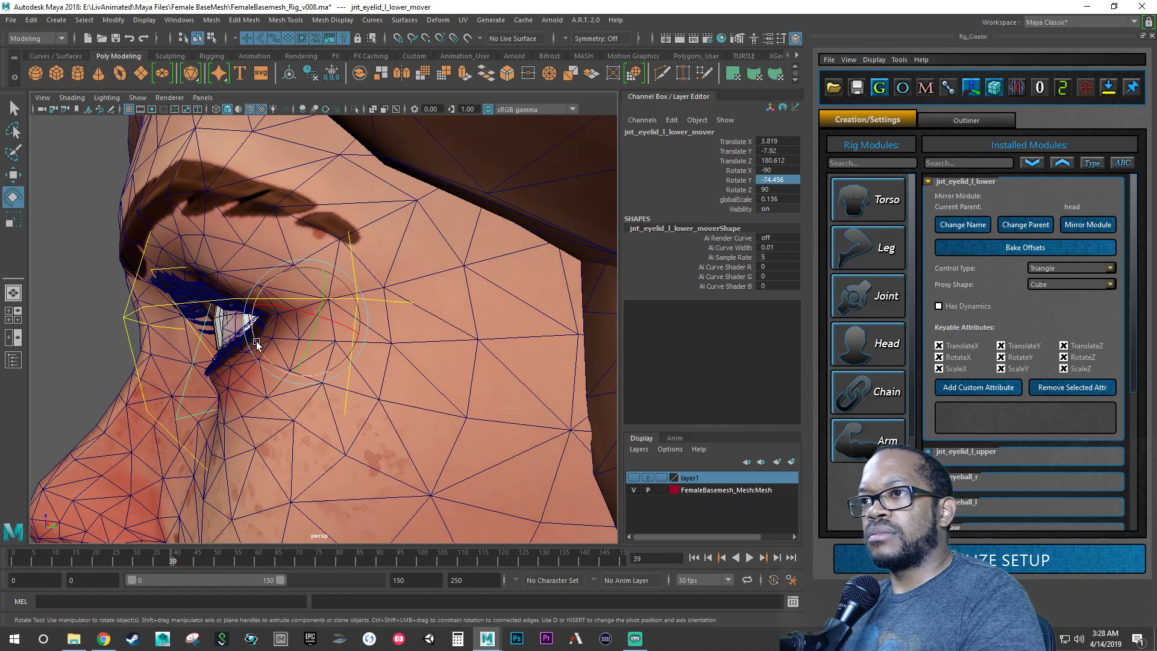
alt+right_drag(253, 339, 289, 343)
alt+drag(289, 343, 258, 281)
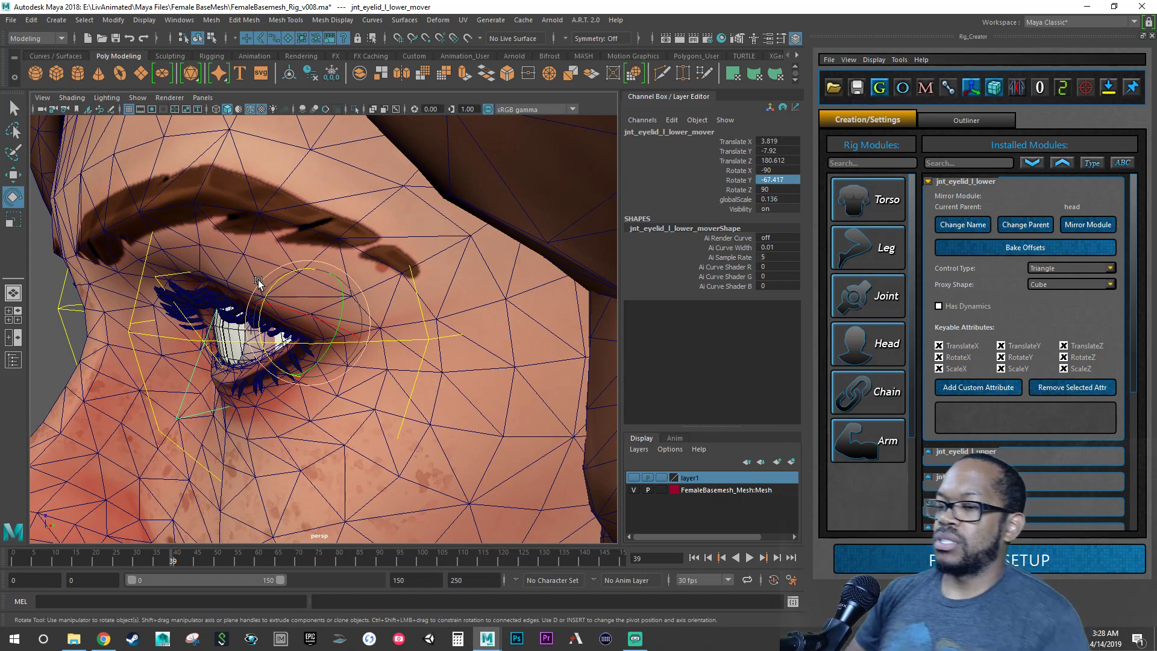
alt+drag(298, 373, 304, 367)
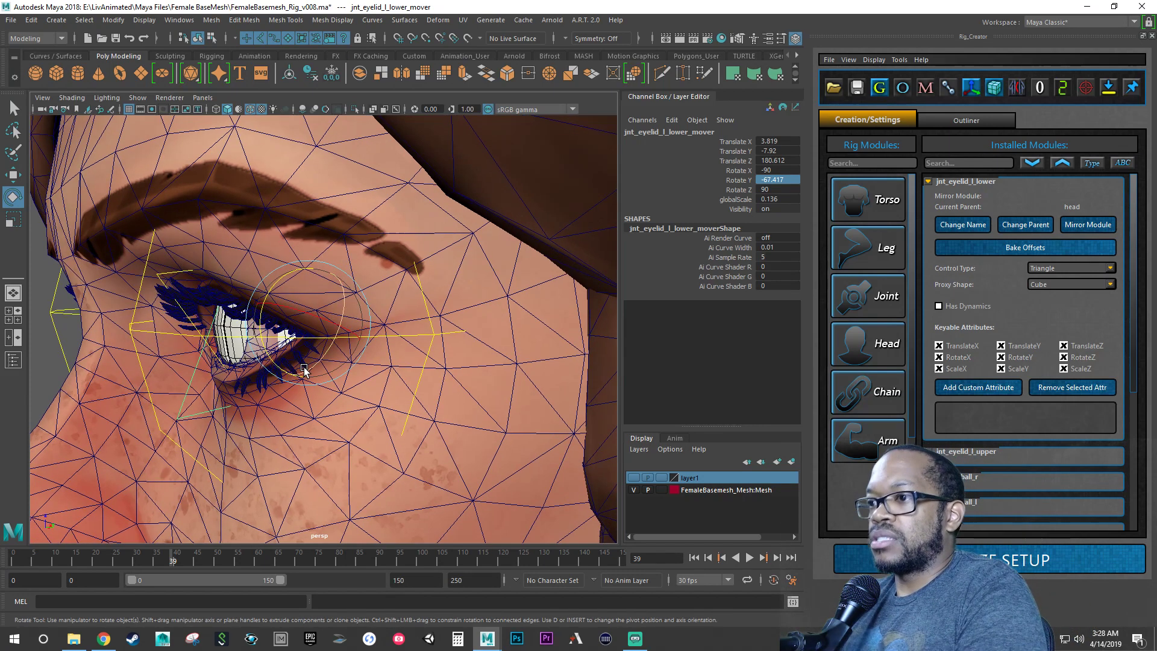
key(q)
key(ctrl+s)
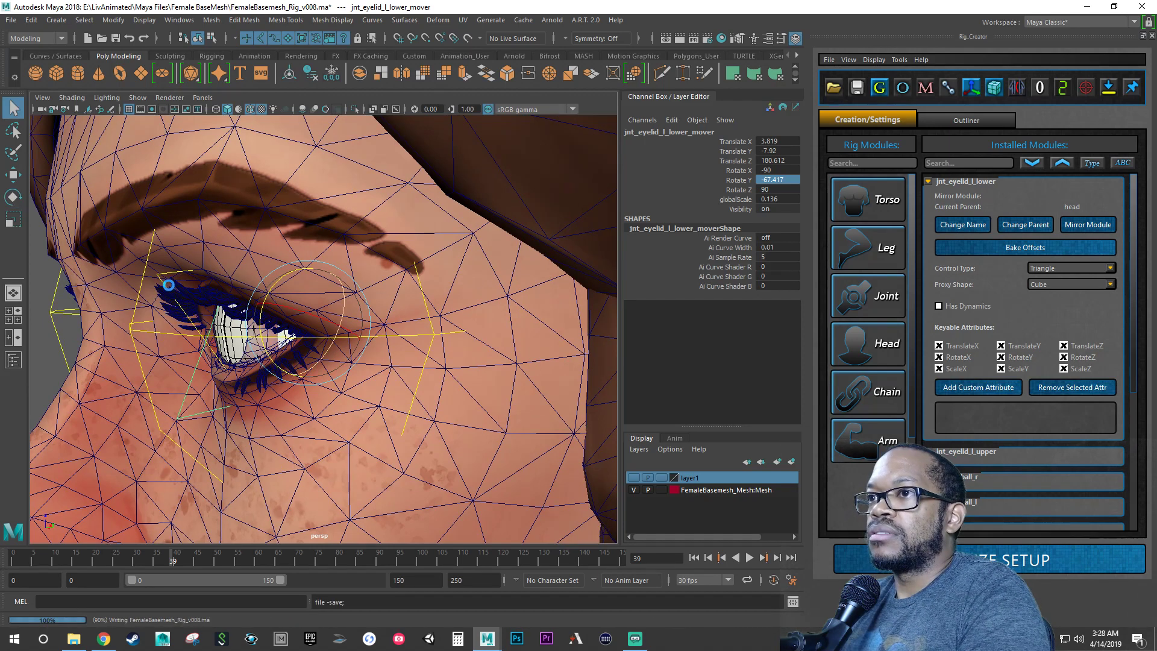
Step: Try rotating the left upper and lower eyelid movers together by about 5 degrees, and undo the rotation
click(168, 284)
key(e)
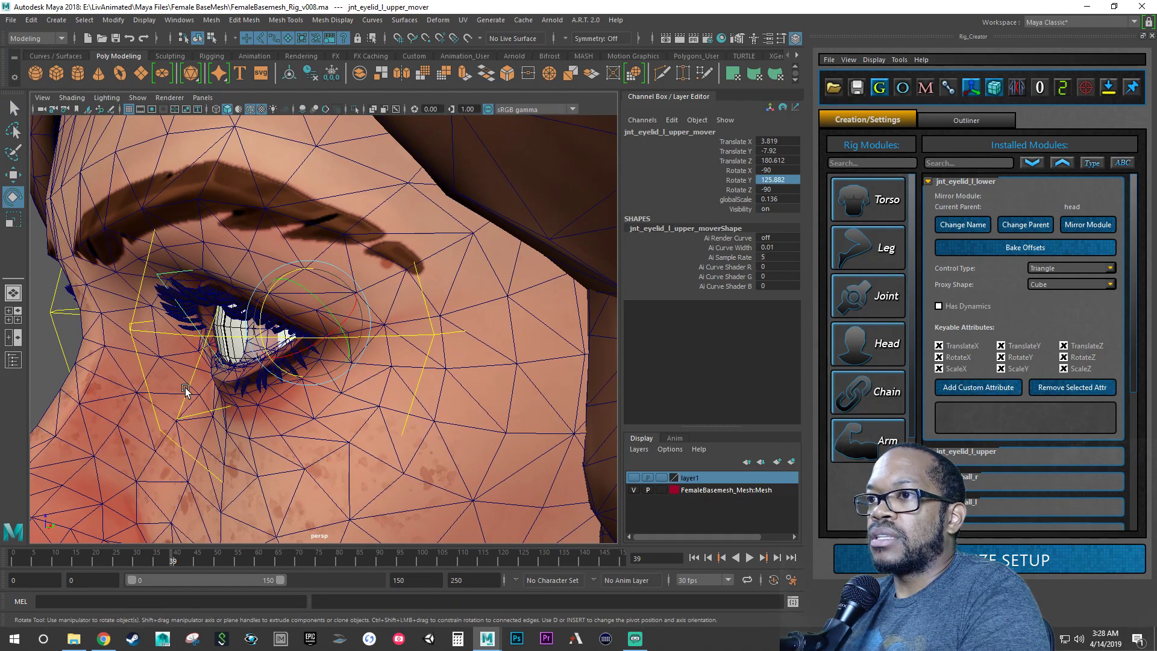
click(186, 390)
mouse_move(259, 336)
mouse_down()
mouse_move(254, 312)
mouse_move(258, 333)
mouse_up()
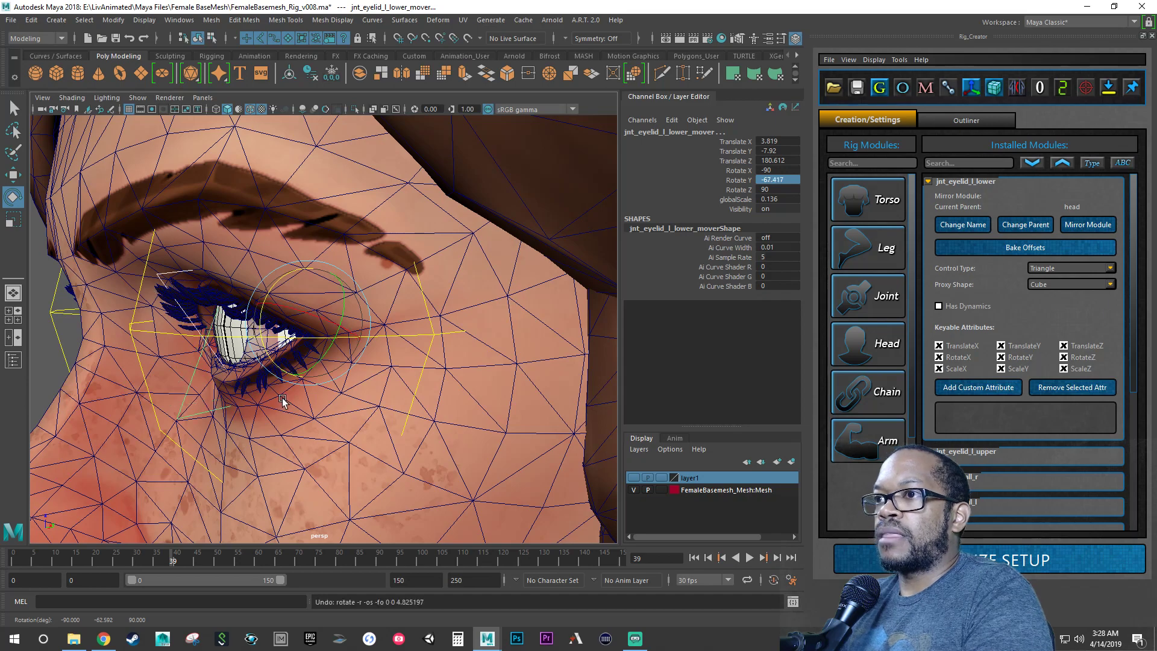
Step: Examine the left eyelid movers' placement on the face from the front and deselect them
alt+drag(284, 402, 283, 401)
alt+right_drag(284, 402, 224, 403)
alt+drag(224, 402, 339, 395)
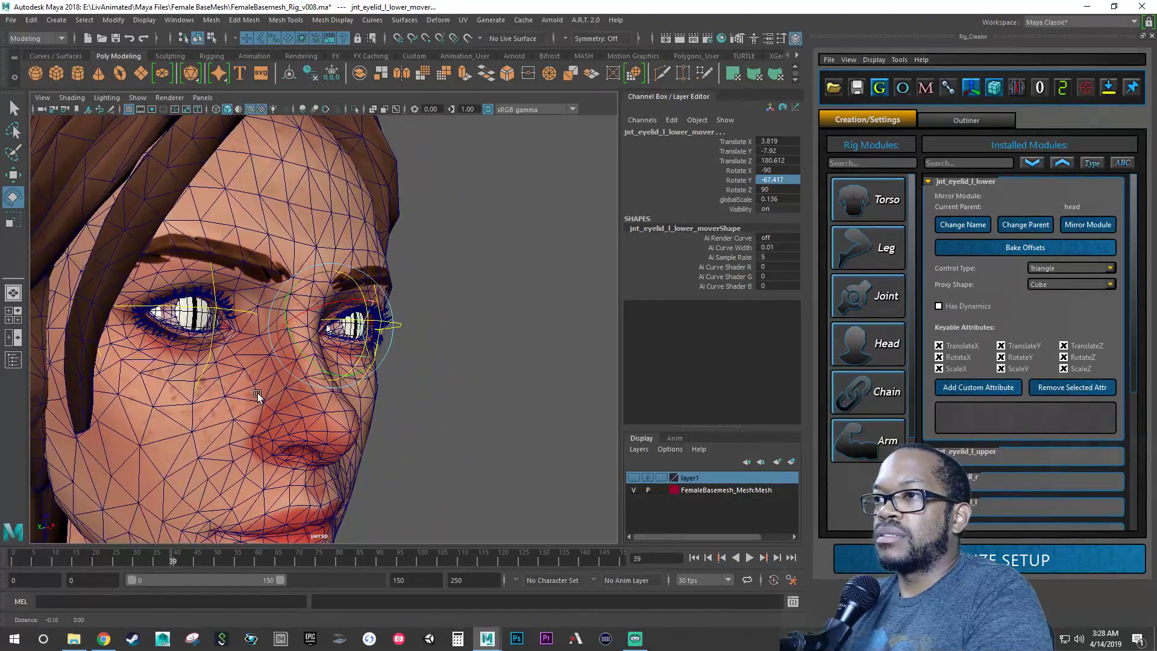
alt+middle_drag(216, 383, 263, 392)
alt+right_drag(263, 392, 325, 400)
alt+drag(324, 400, 339, 413)
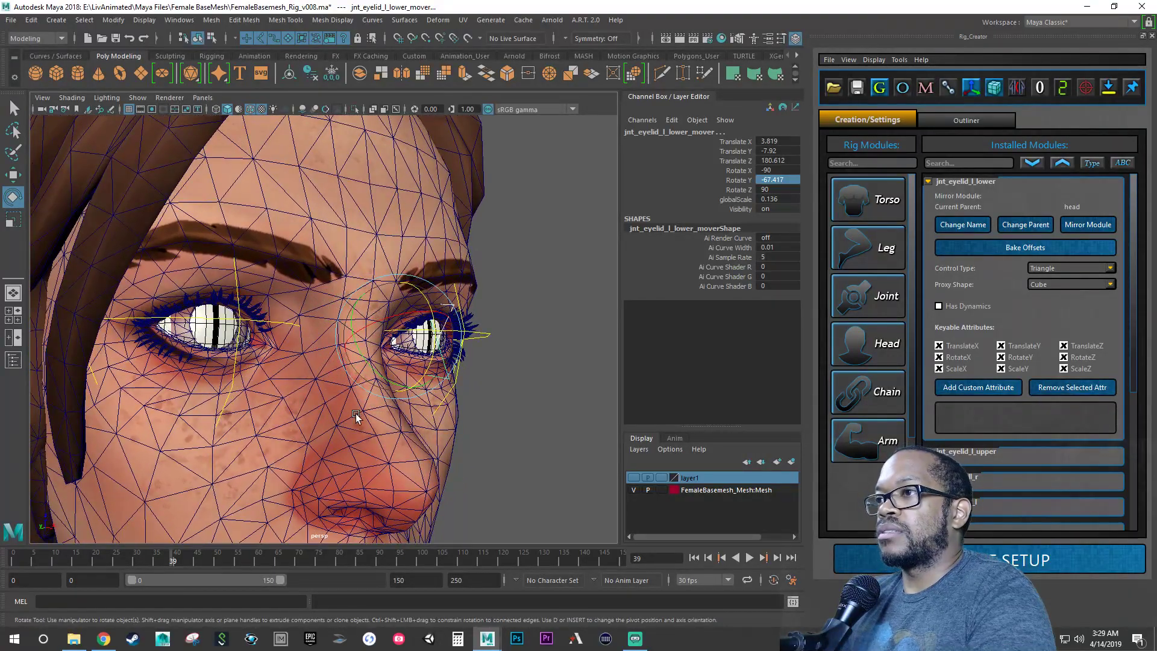
click(533, 457)
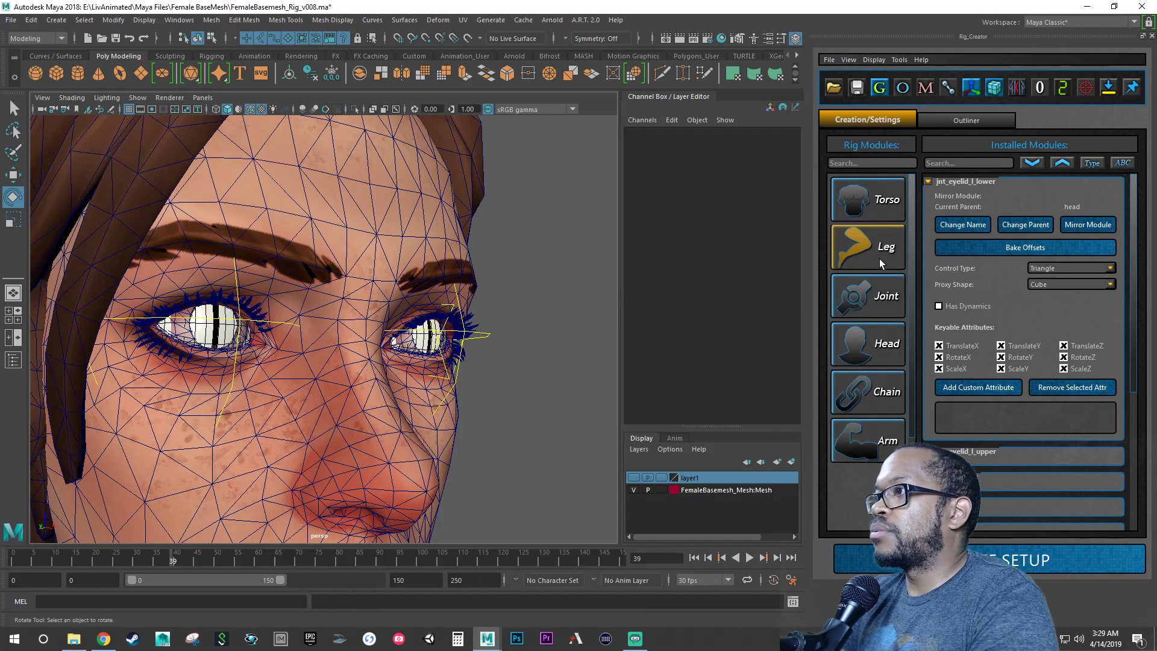
alt+right_drag(519, 377, 529, 382)
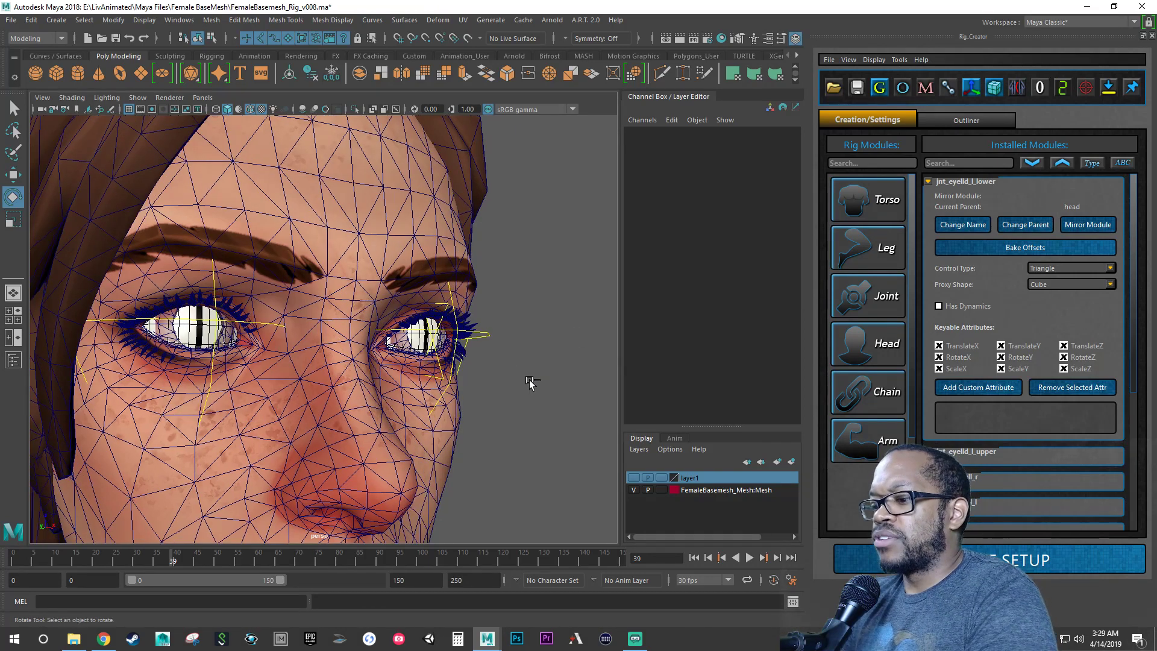
Step: Save the scene, and save a new version of it as FemaleBasemesh_Rig_v009.ma
key(q)
key(ctrl+s)
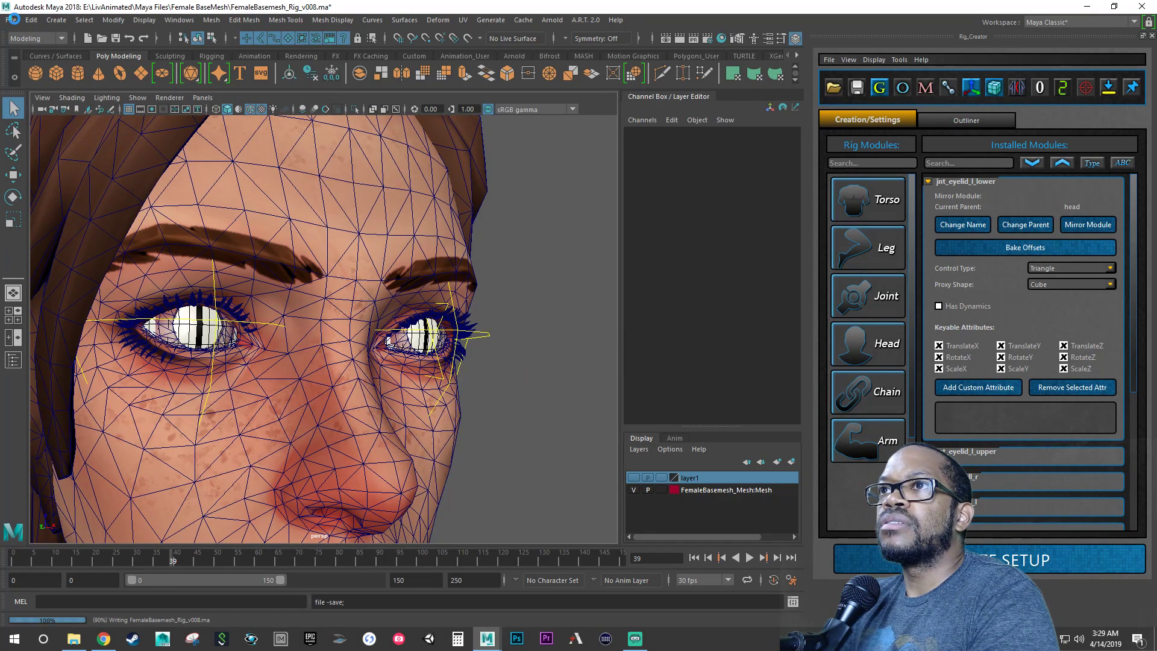
click(11, 20)
click(51, 81)
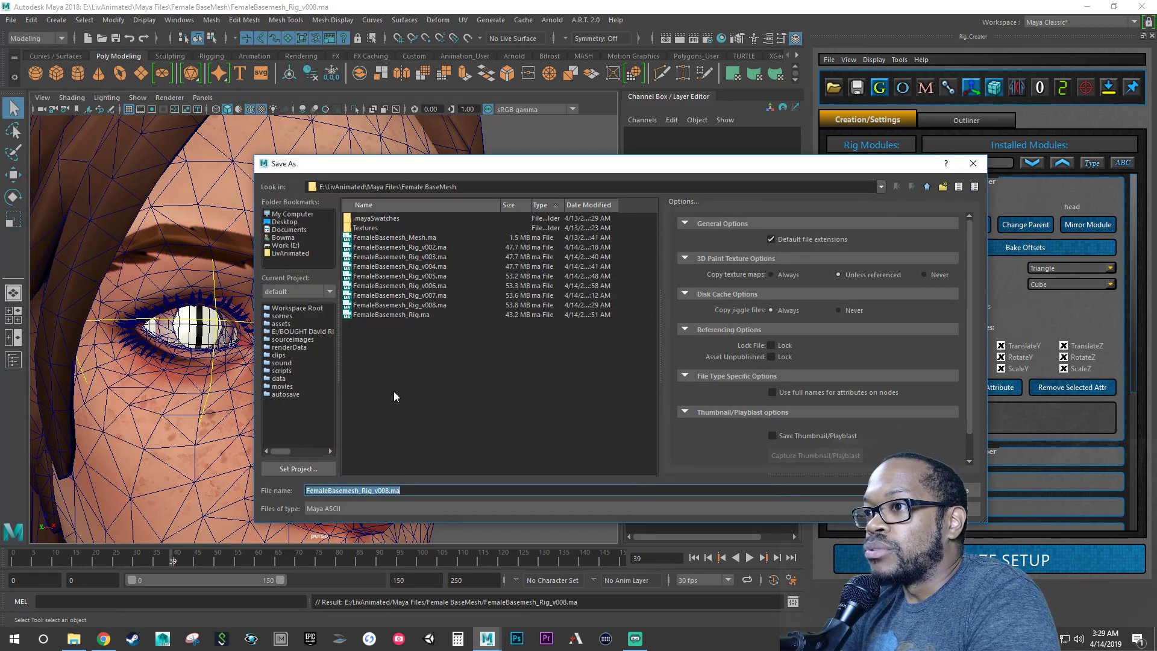
click(391, 490)
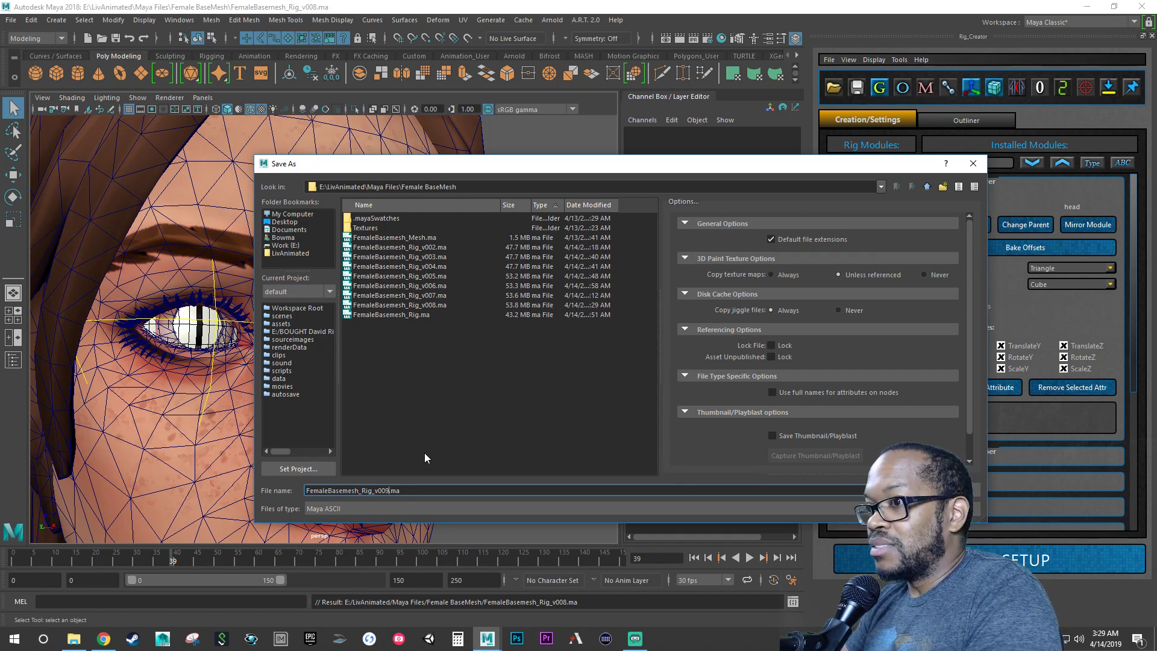
key(Return)
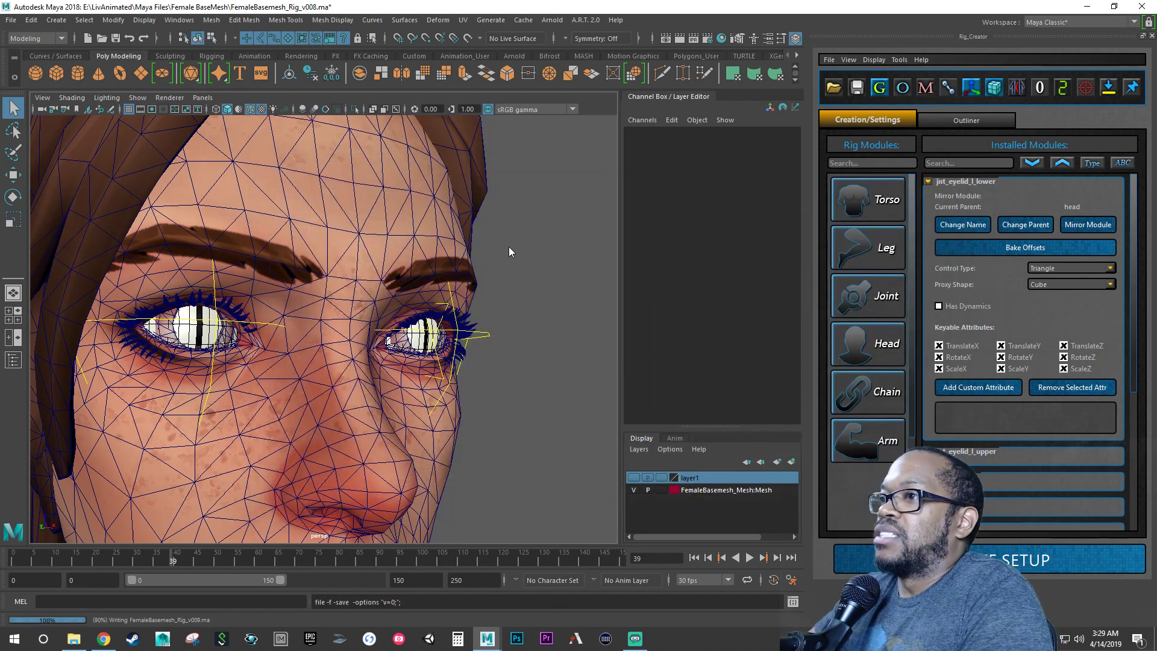
Step: Add a Joint module with the suffix eyelid_r_upper, parented to the head bone
key(e)
click(855, 299)
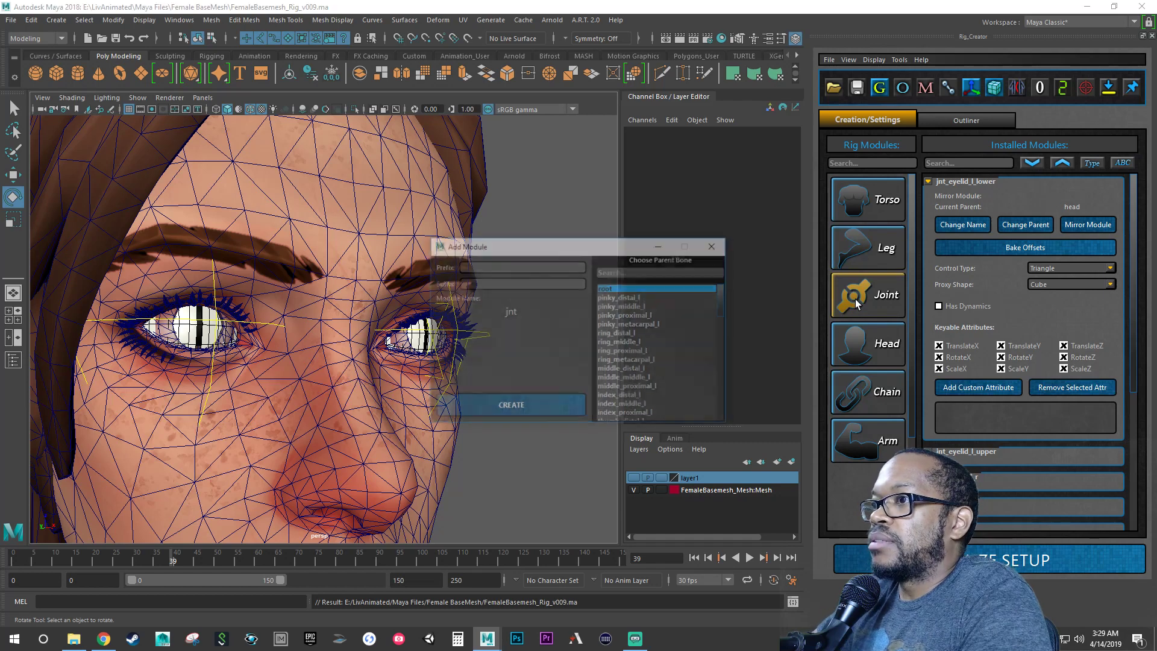
scroll(664, 335, down, 5)
scroll(665, 335, down, 7)
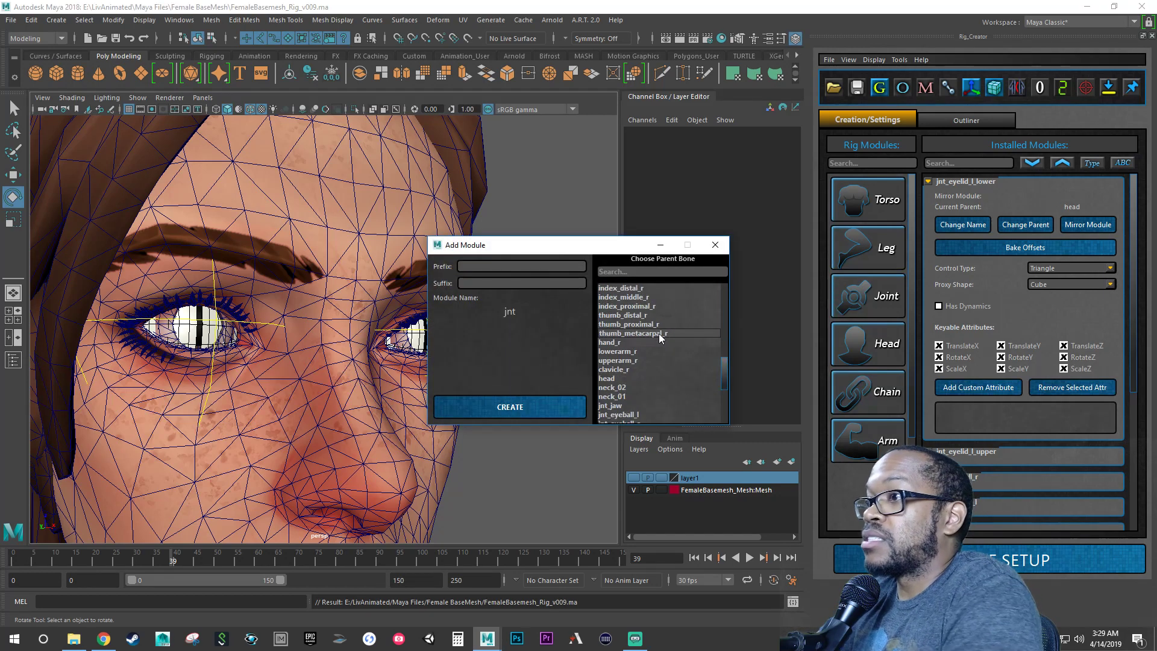
click(613, 379)
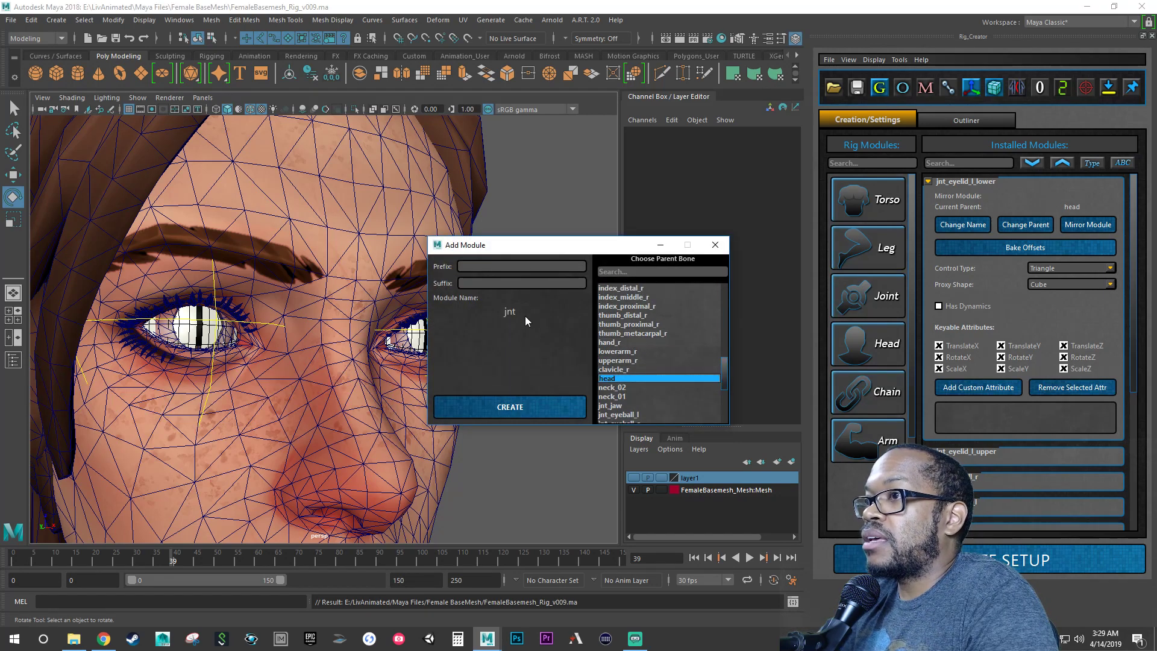
click(517, 285)
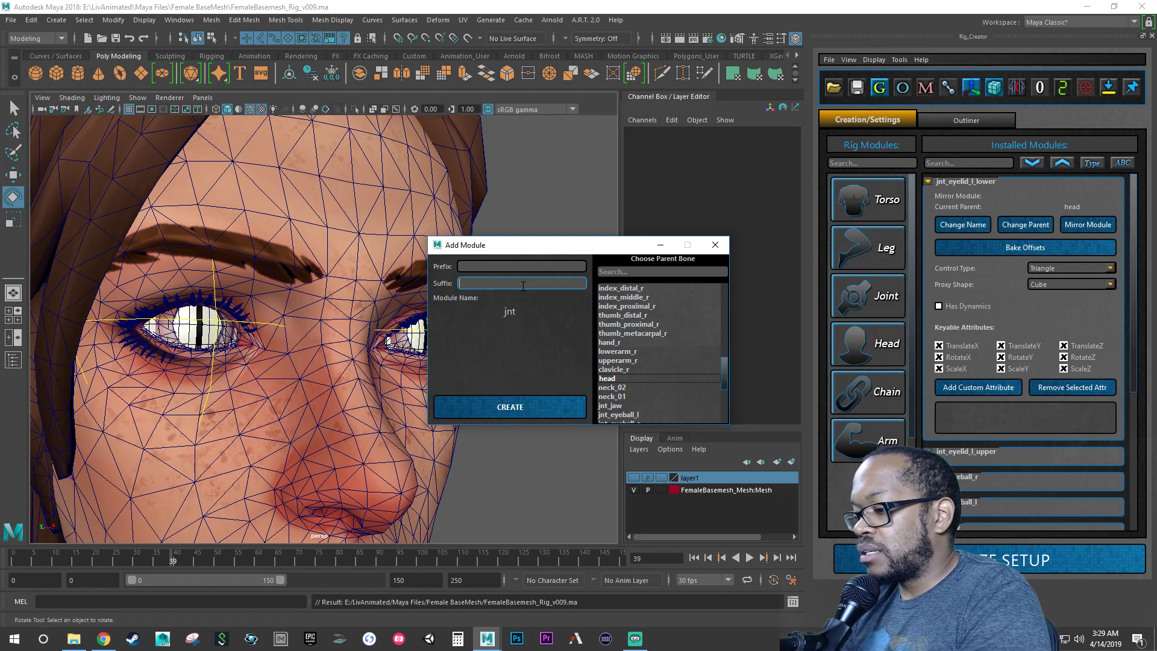
text(eyelid)
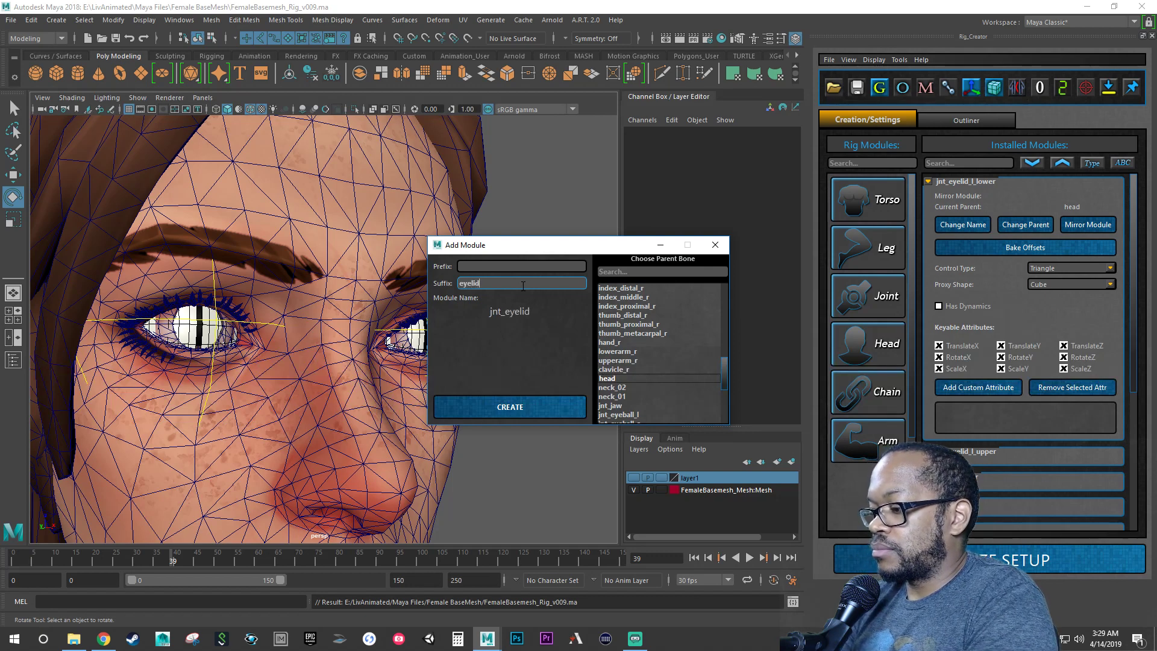
text(_r_)
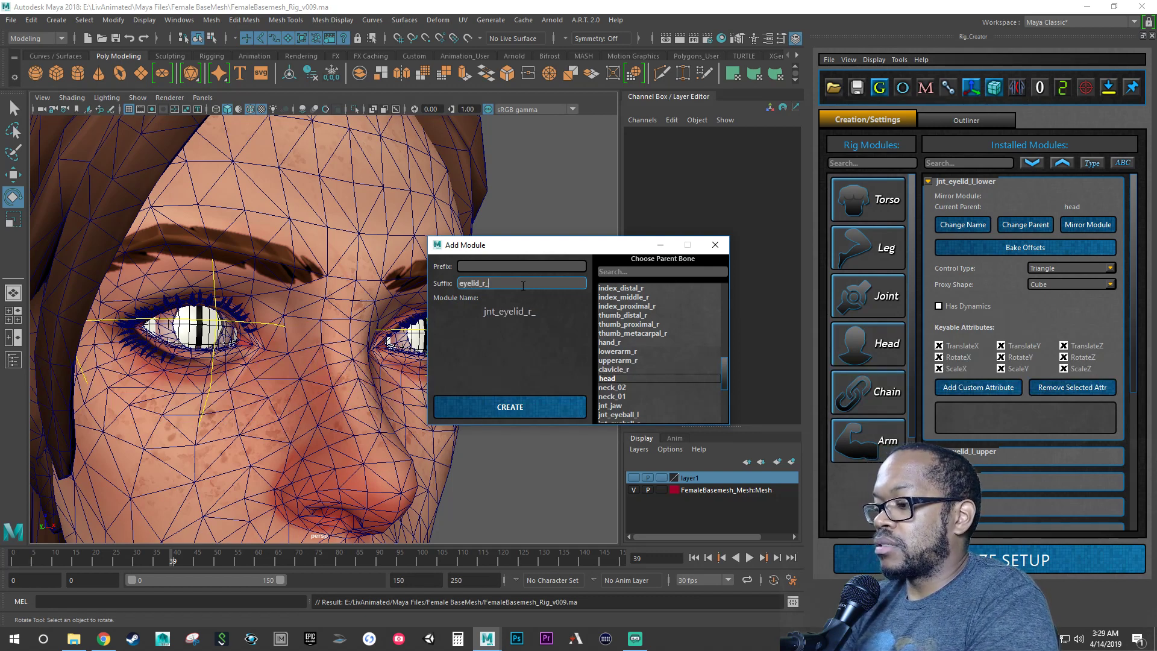
text(upper)
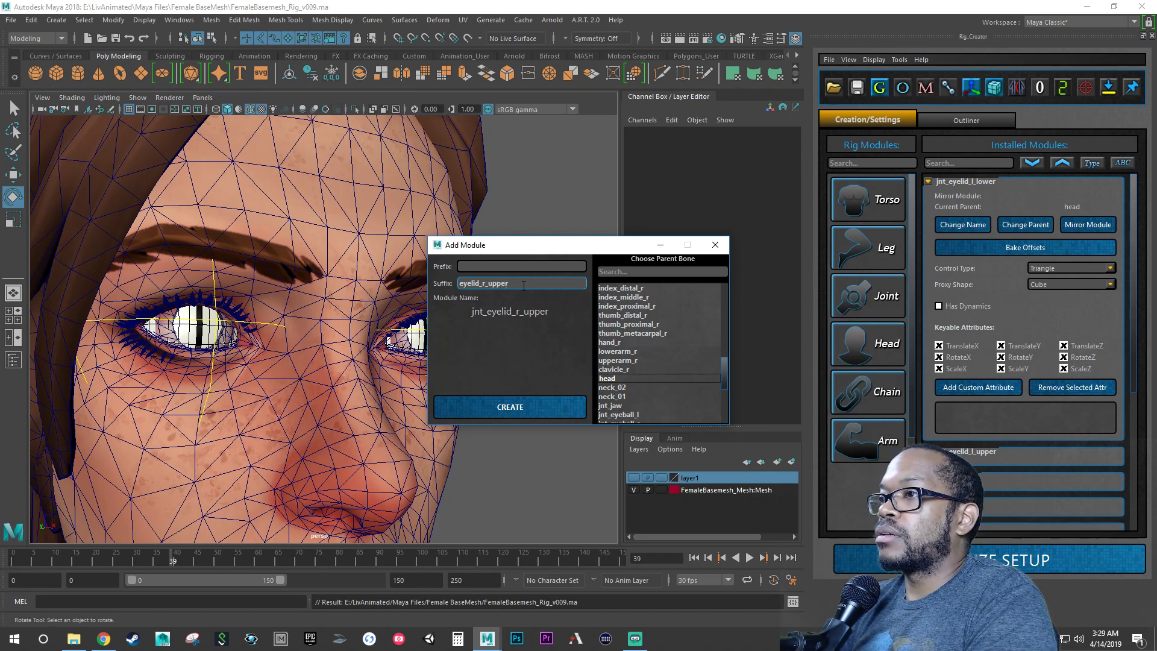
click(506, 407)
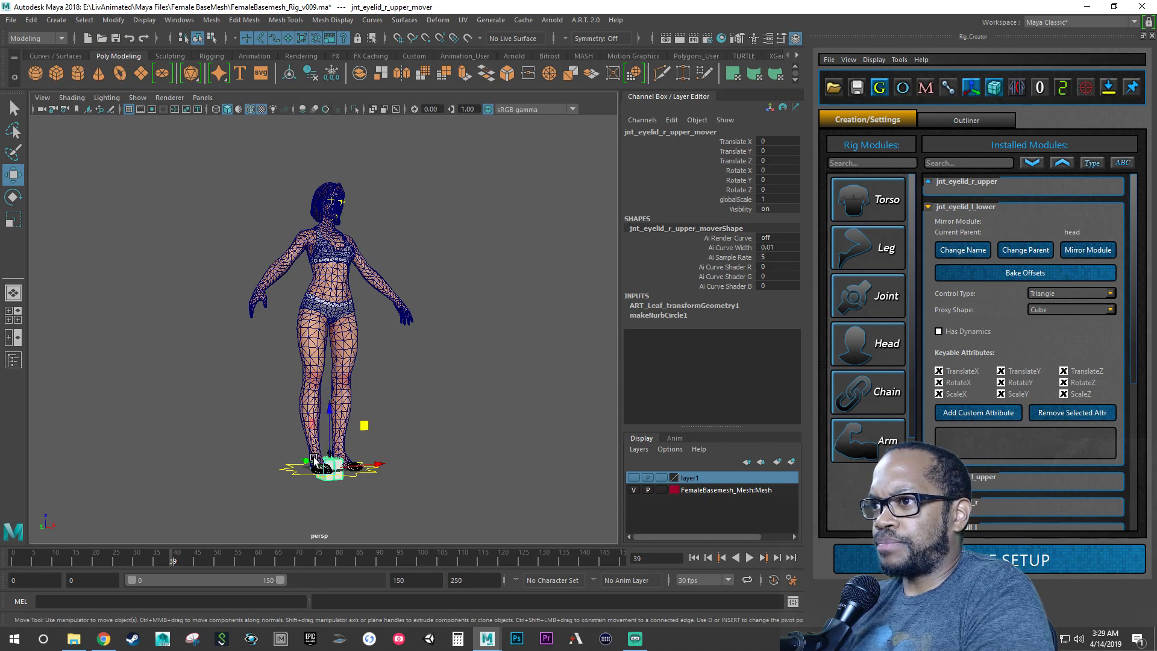
Step: Move the right upper eyelid mover up beside the head, to about -31.7 in X and 171.3 in Z
scroll(314, 461, up, 3)
drag(318, 463, 311, 135)
alt+right_drag(313, 145, 398, 199)
alt+middle_drag(398, 199, 444, 417)
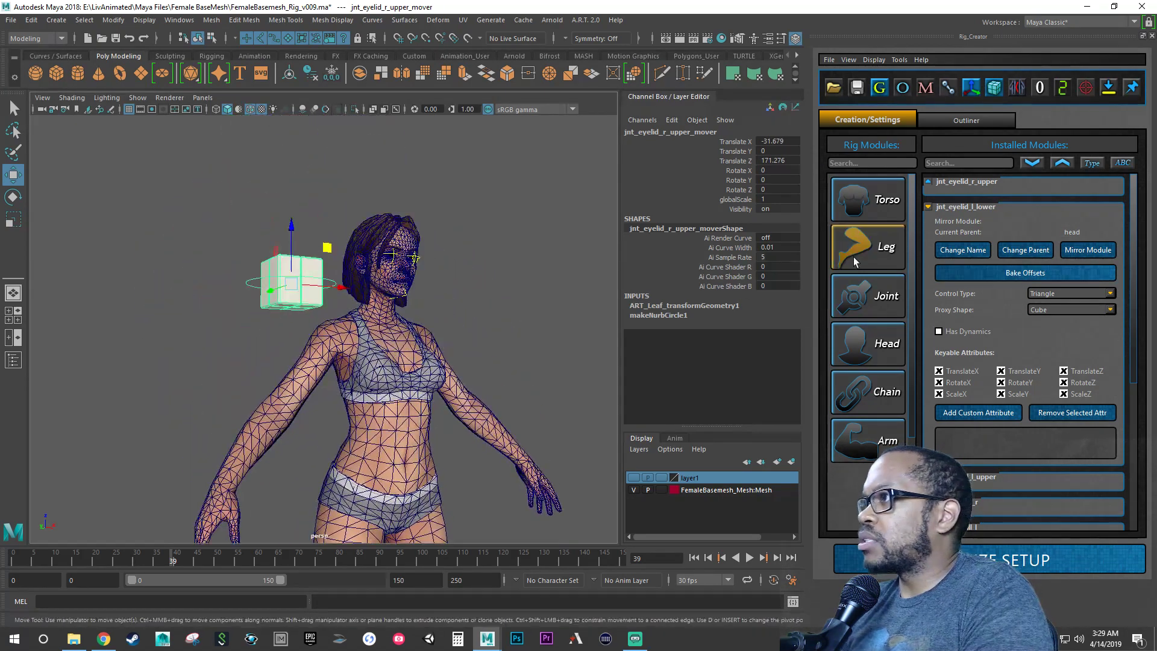
Step: Expand the right upper eyelid module's settings and set its control type to Triangle, keeping the Cube proxy shape
click(928, 182)
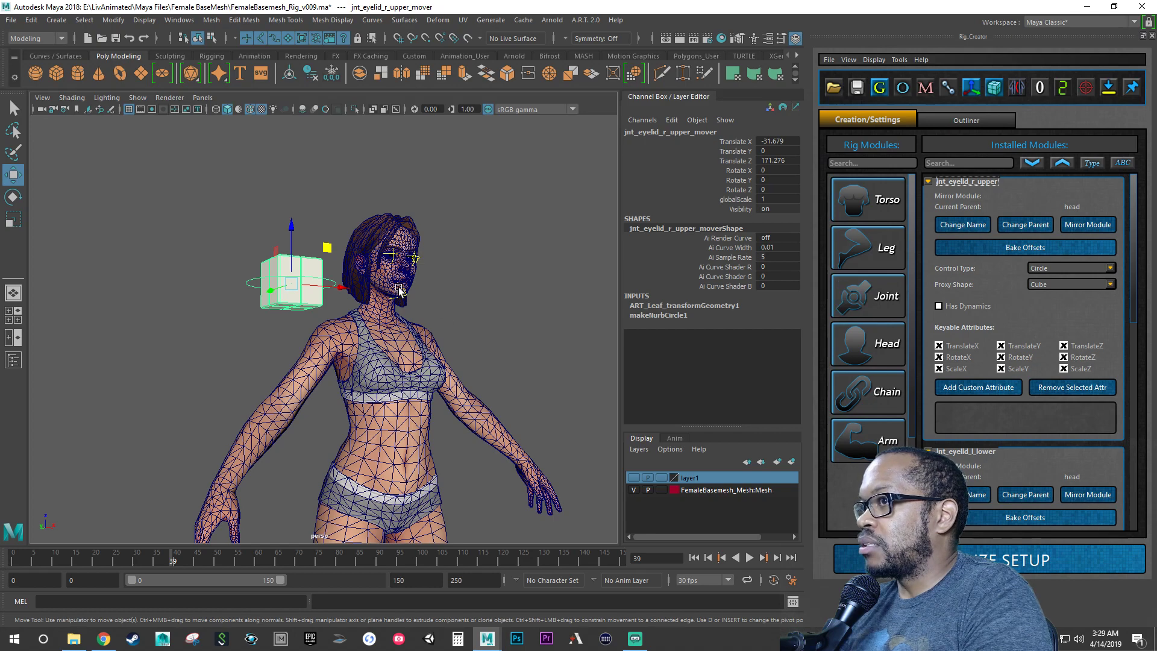
scroll(460, 328, up, 5)
alt+middle_drag(460, 331, 450, 377)
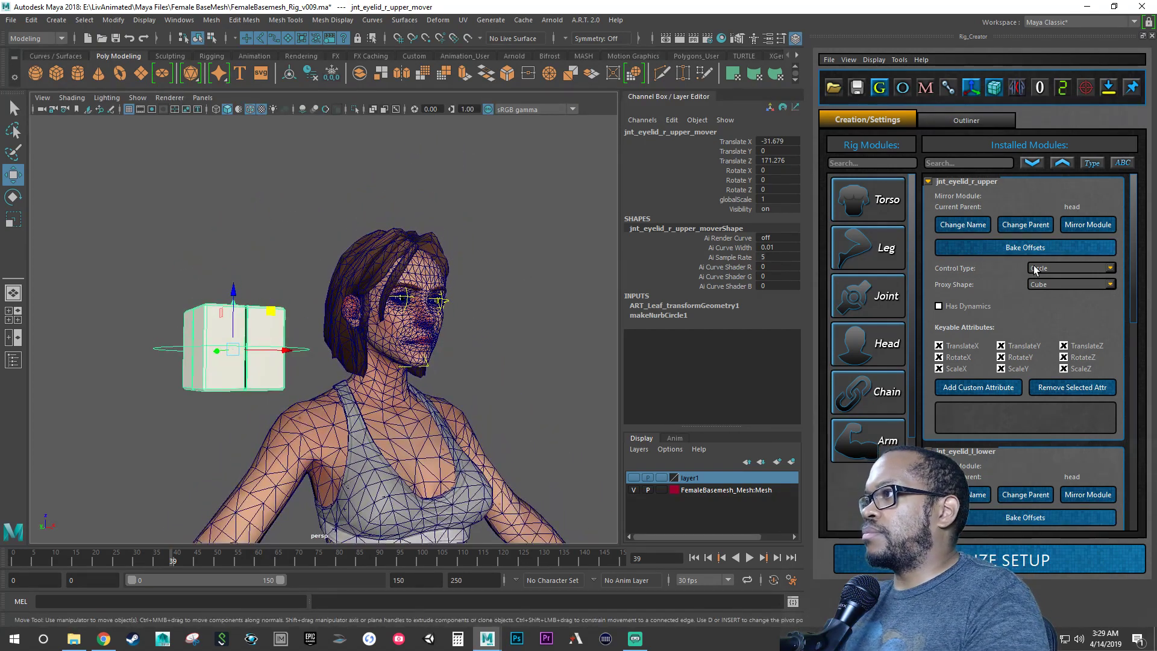
click(1083, 269)
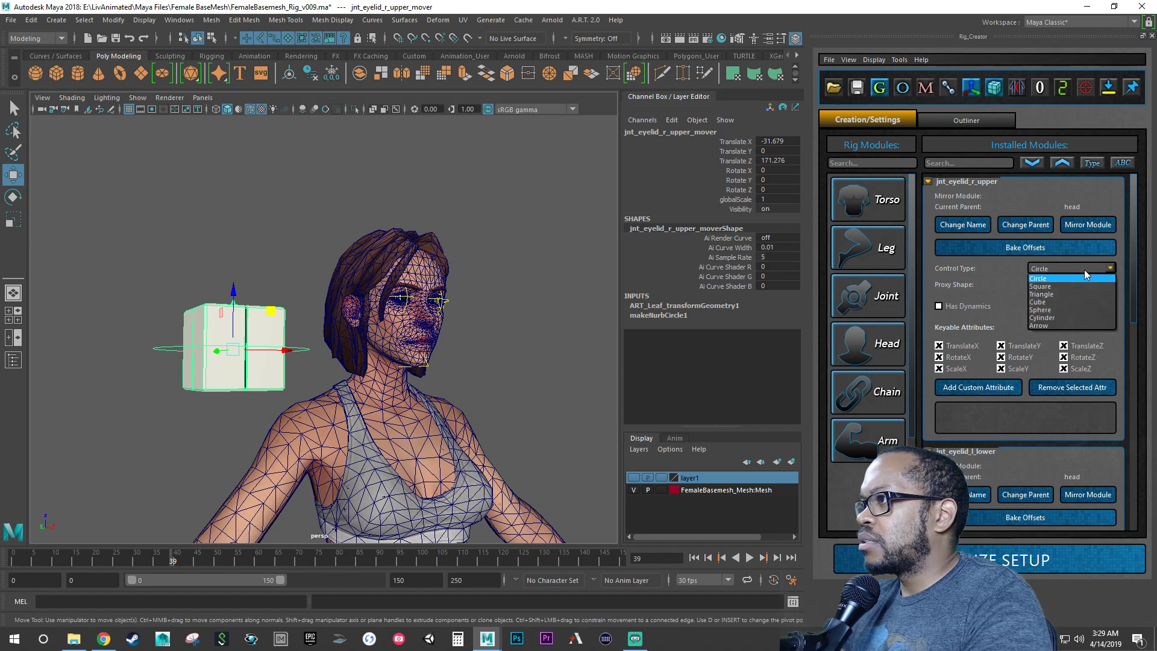
click(1068, 292)
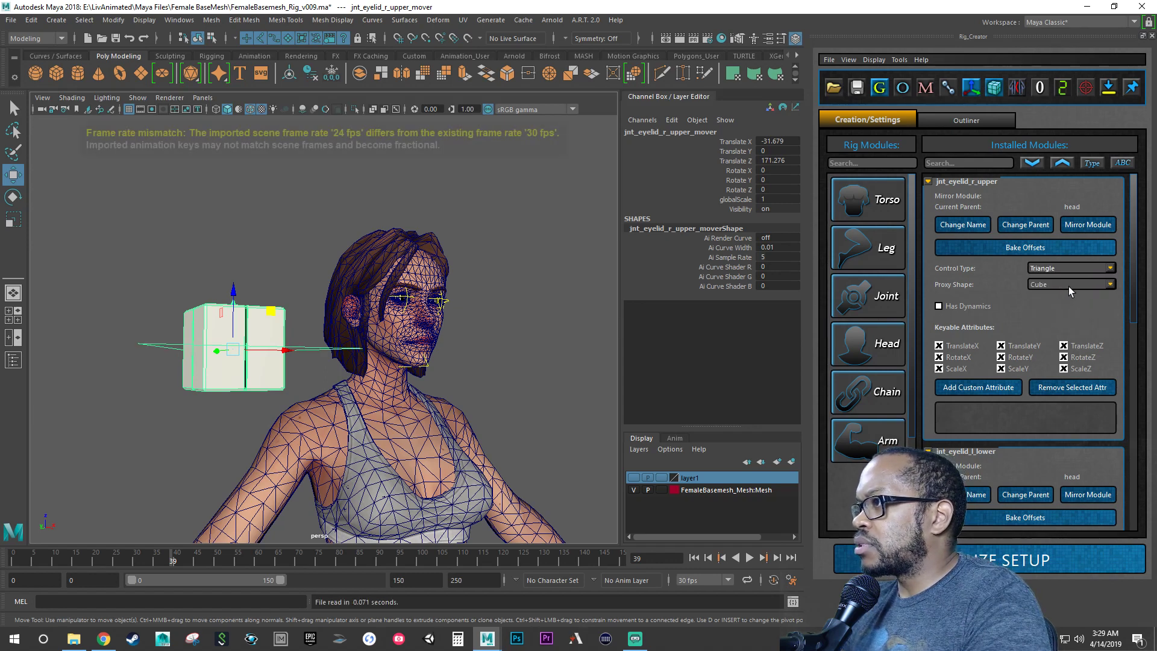
click(1069, 285)
click(1069, 293)
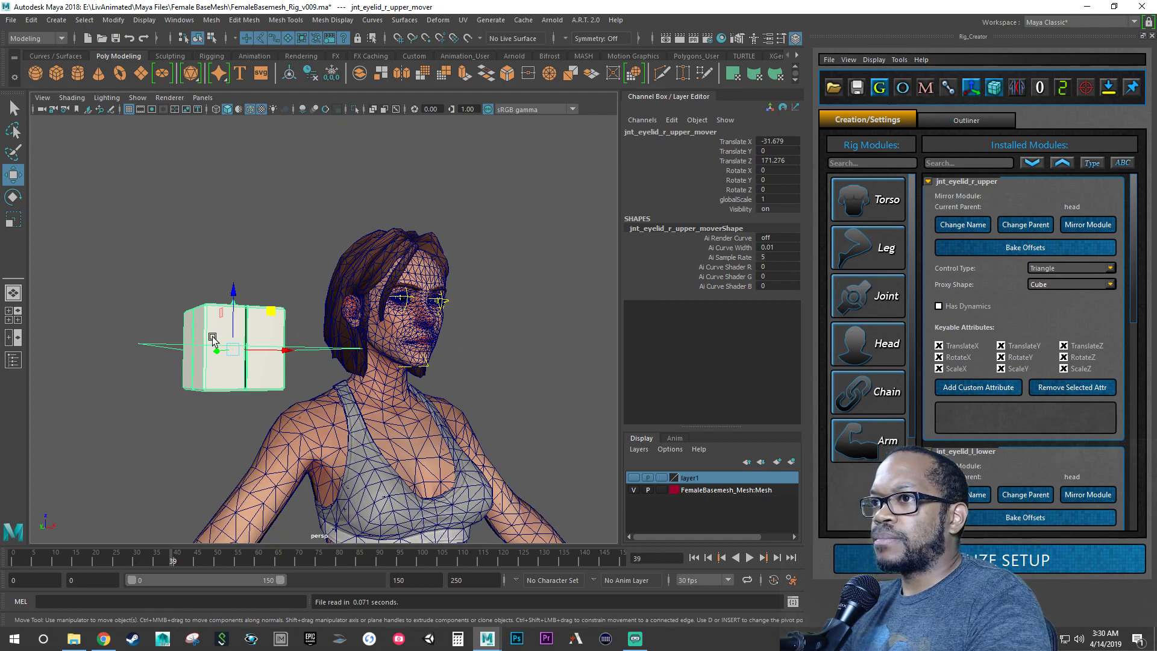
Step: Copy the left upper eyelid mover's global scale of 0.136 onto the right upper eyelid mover
alt+right_drag(192, 331, 377, 303)
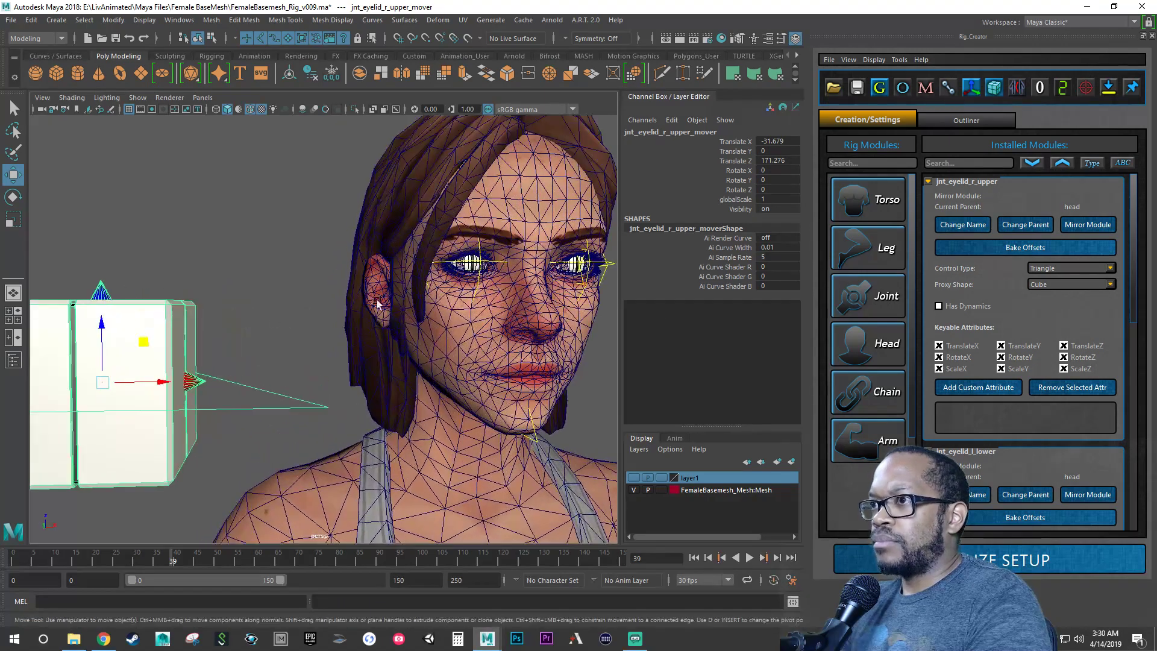
click(585, 248)
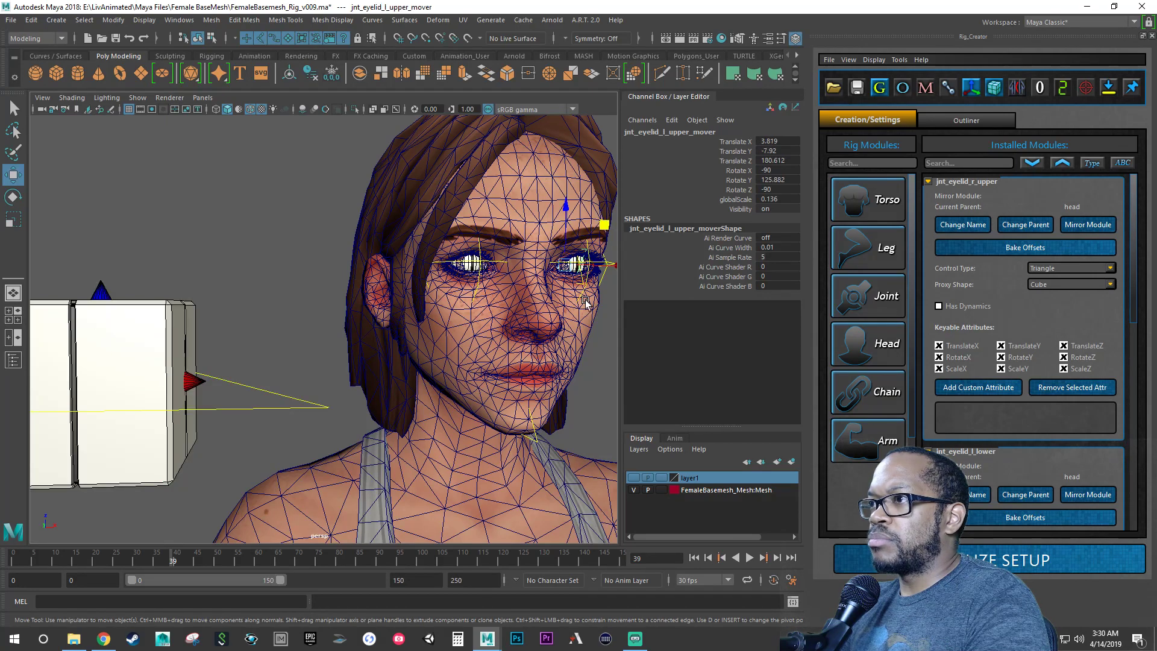
click(775, 198)
key(ctrl+c)
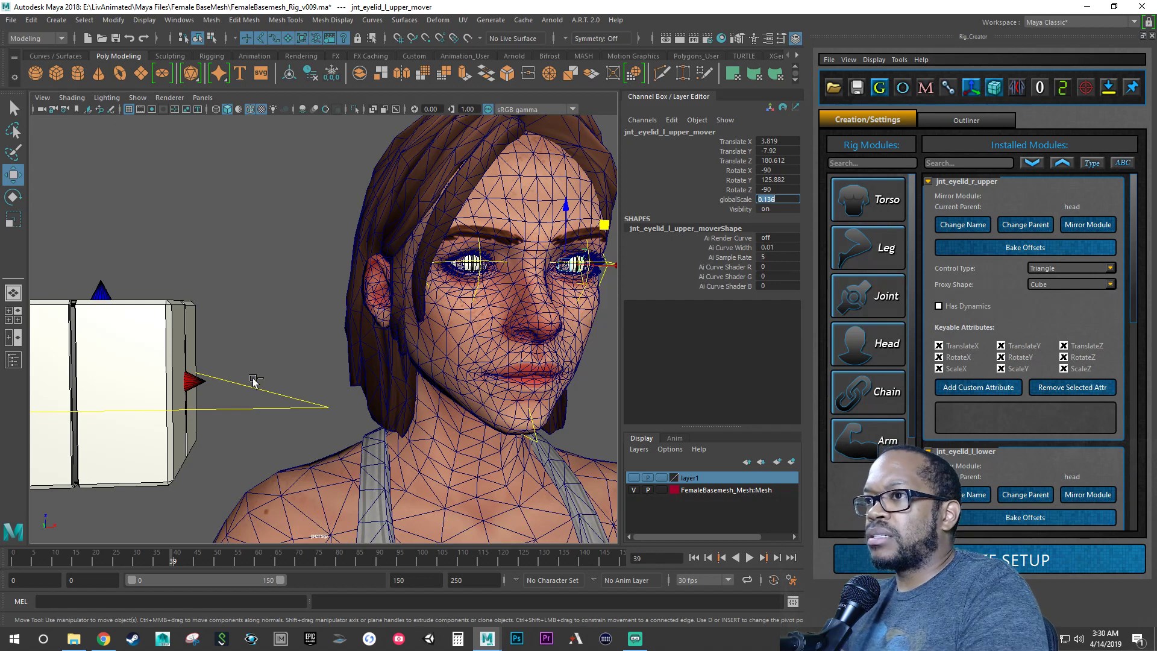
click(267, 410)
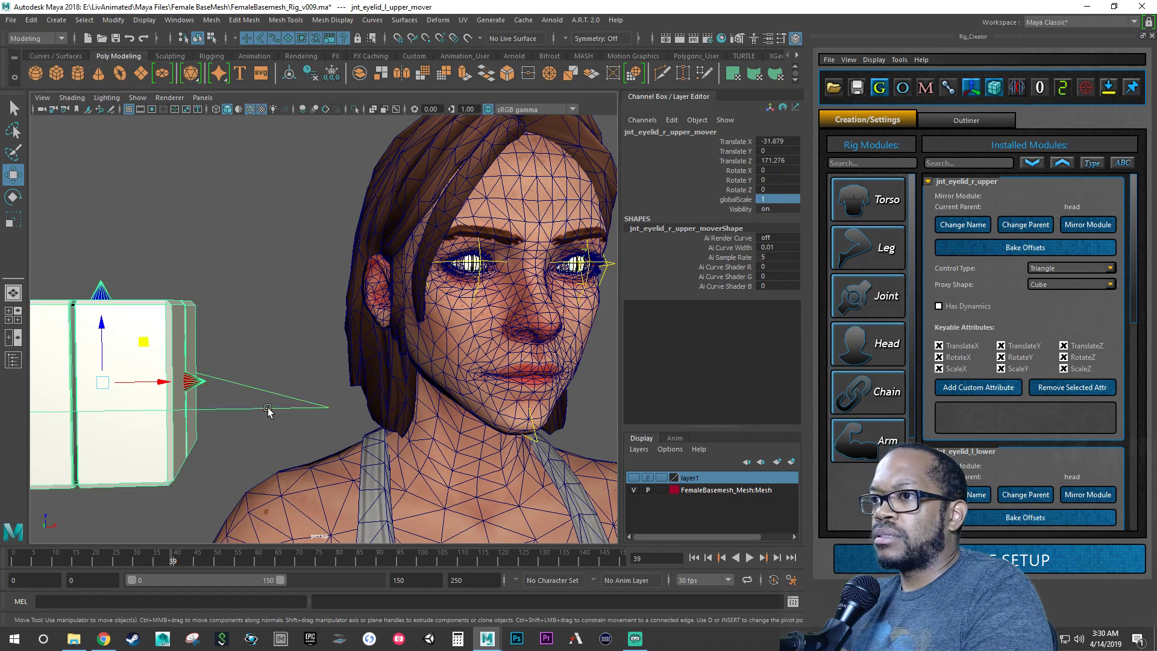
click(774, 198)
key(ctrl+v)
key(Return)
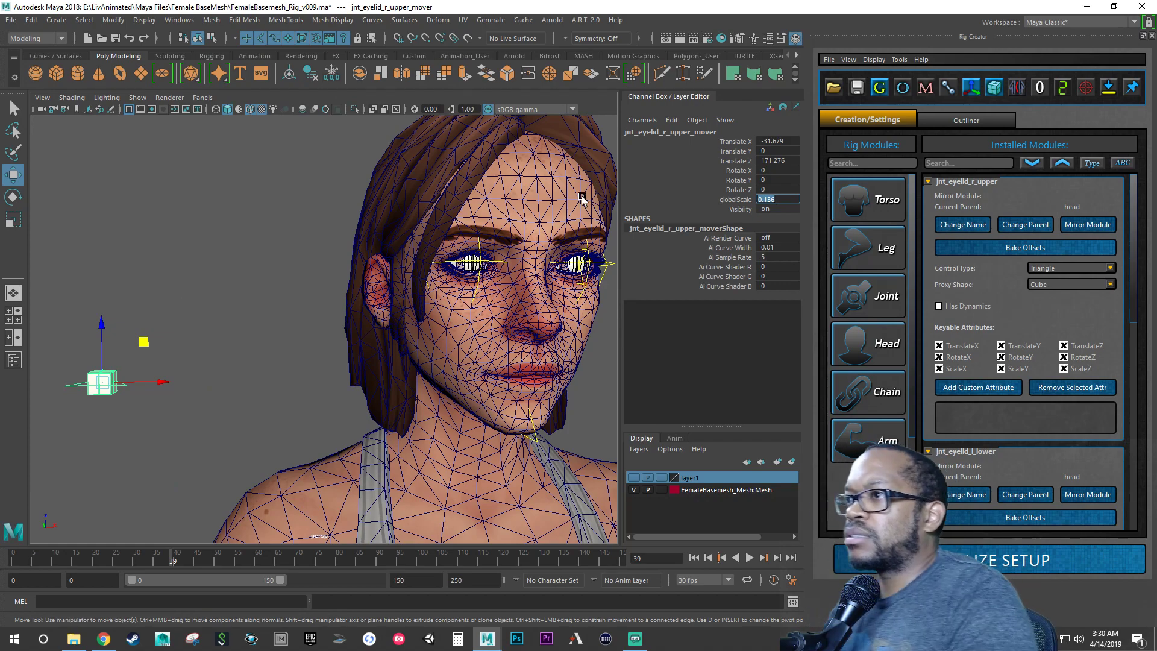
Step: Copy the right eyeball mover's Translate X of -3.819 onto the right upper eyelid mover
alt+drag(571, 277, 532, 272)
alt+right_drag(457, 259, 513, 264)
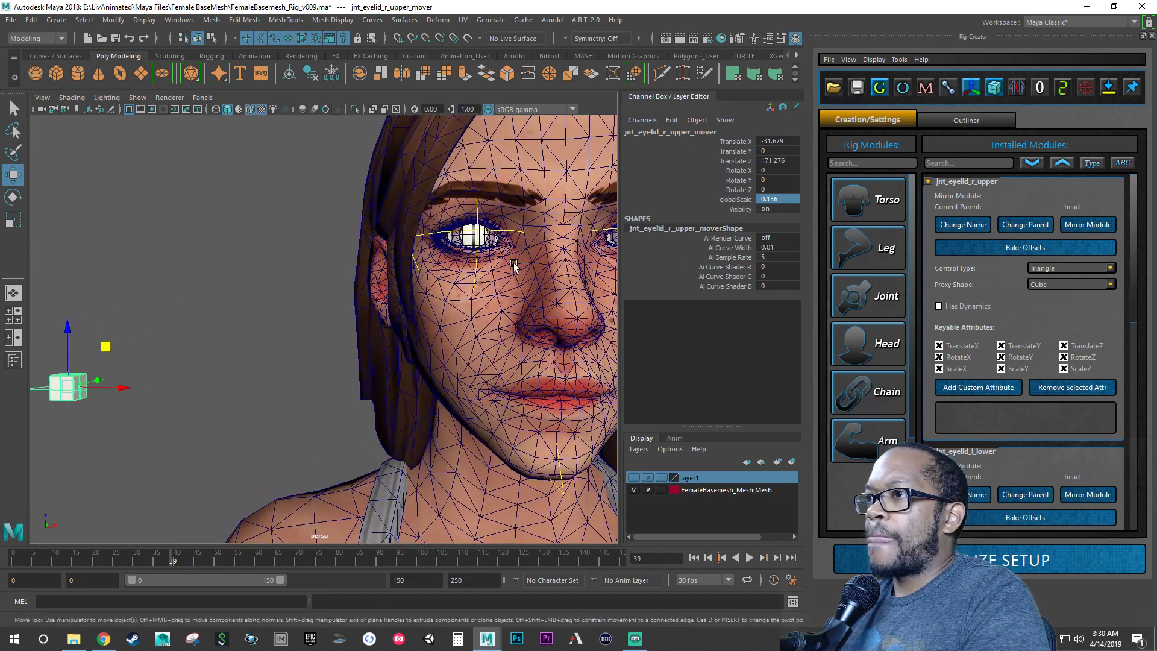
alt+middle_drag(513, 264, 490, 287)
alt+right_drag(490, 287, 482, 288)
alt+drag(483, 289, 458, 280)
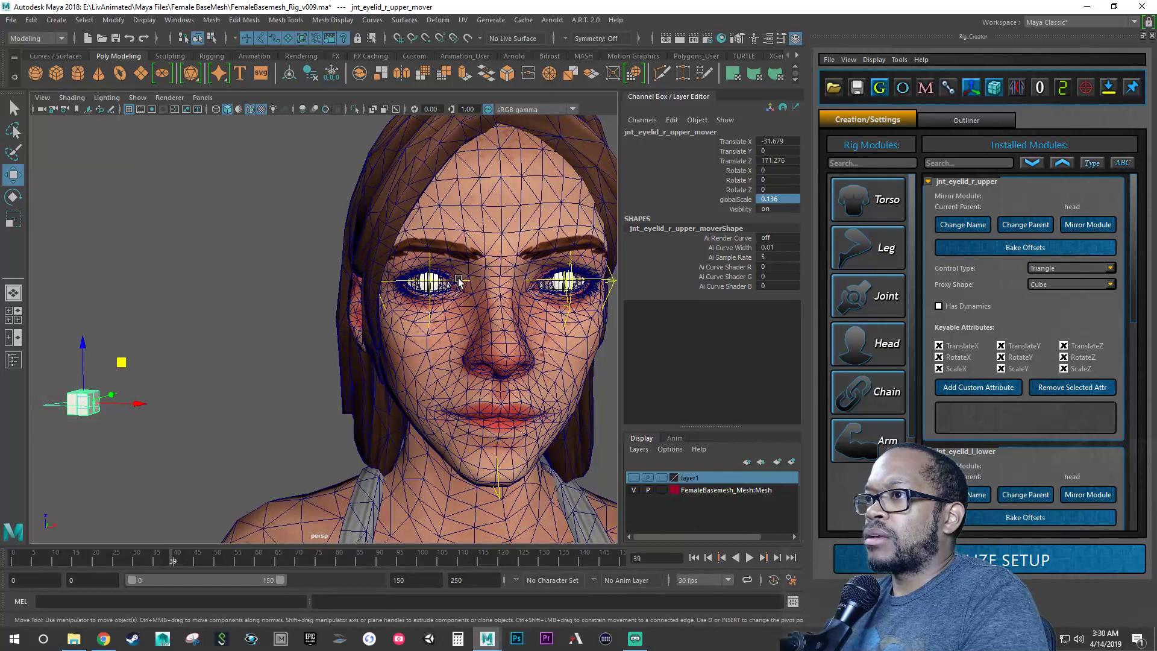
click(459, 280)
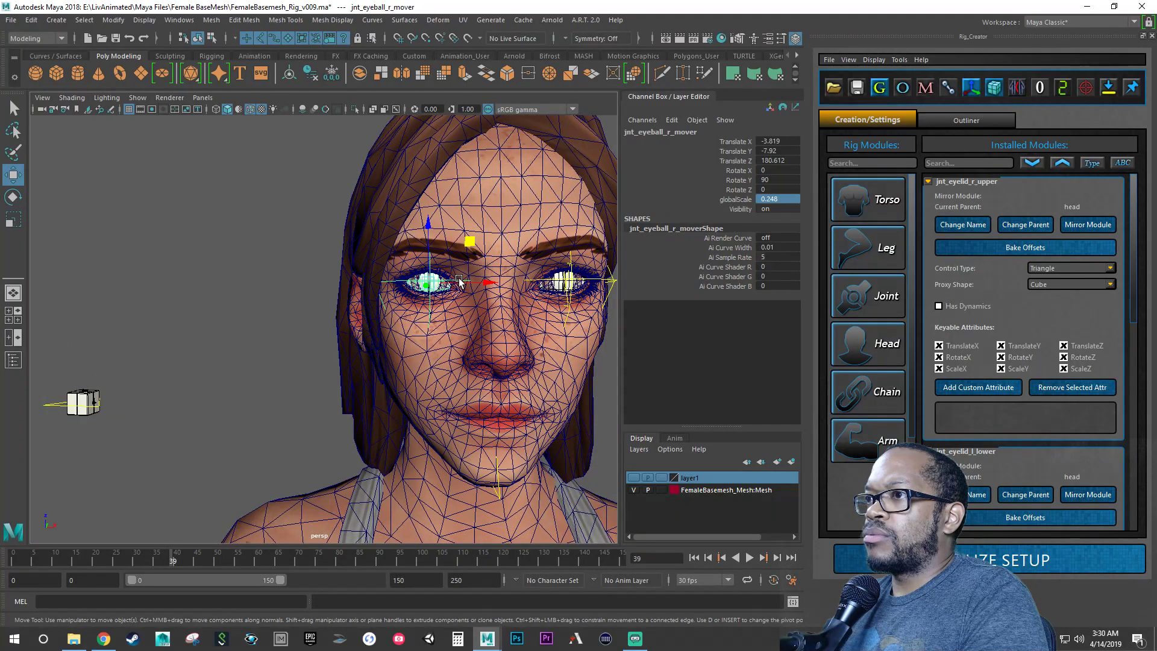
double_click(771, 141)
key(ctrl+c)
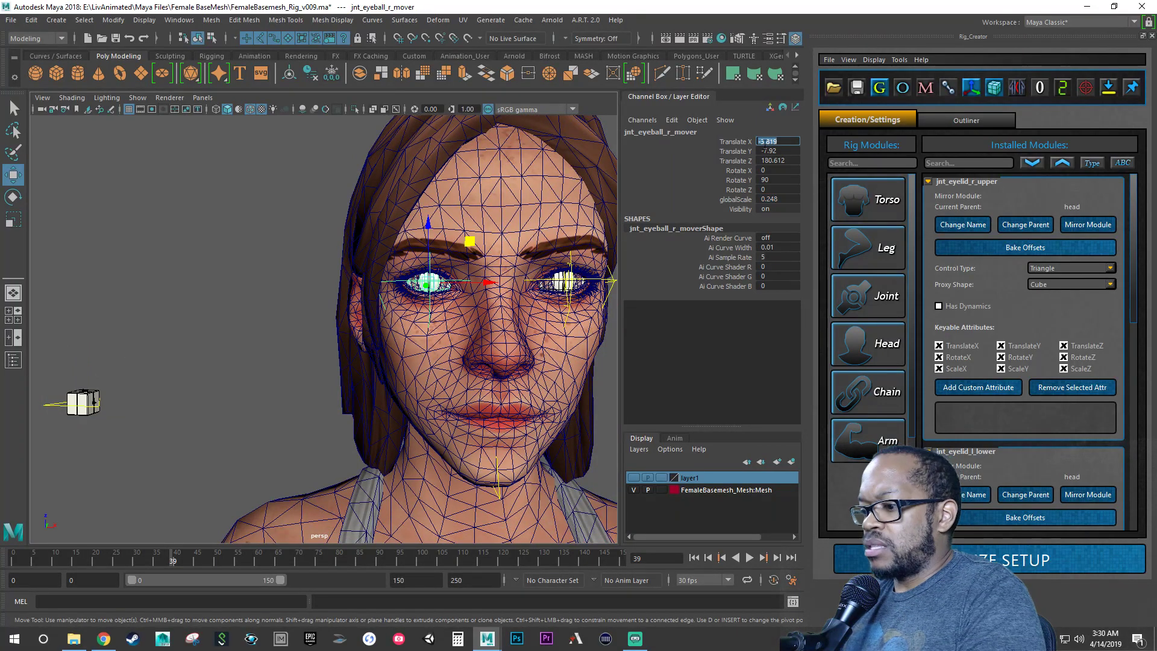
click(61, 403)
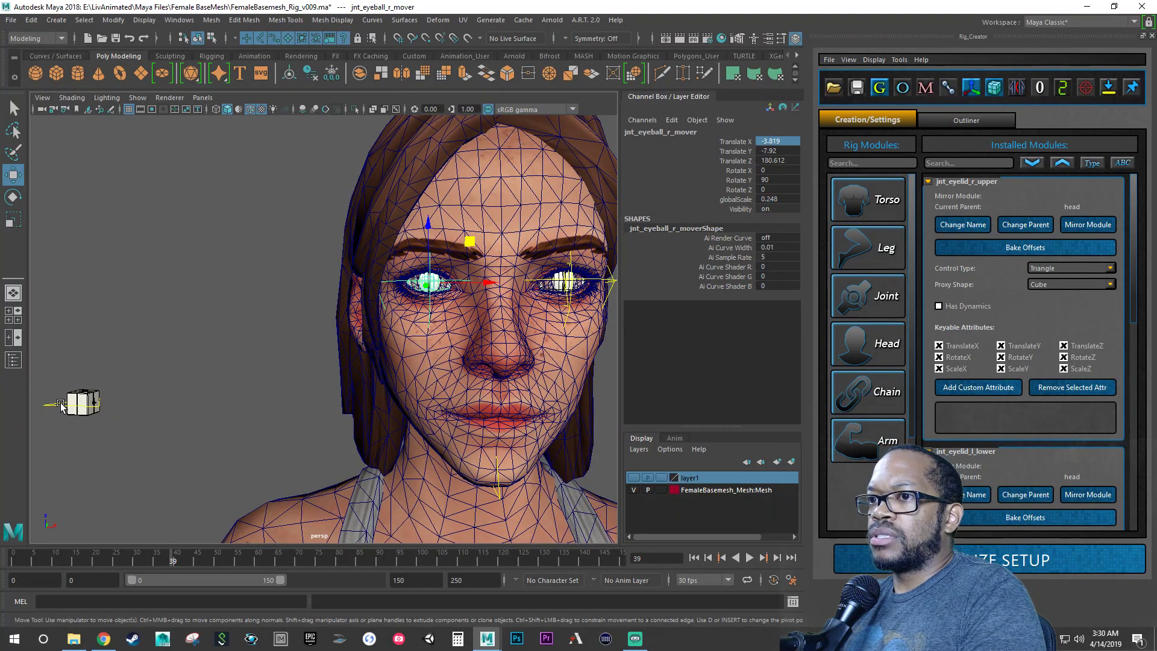
double_click(773, 138)
key(ctrl+v)
key(Return)
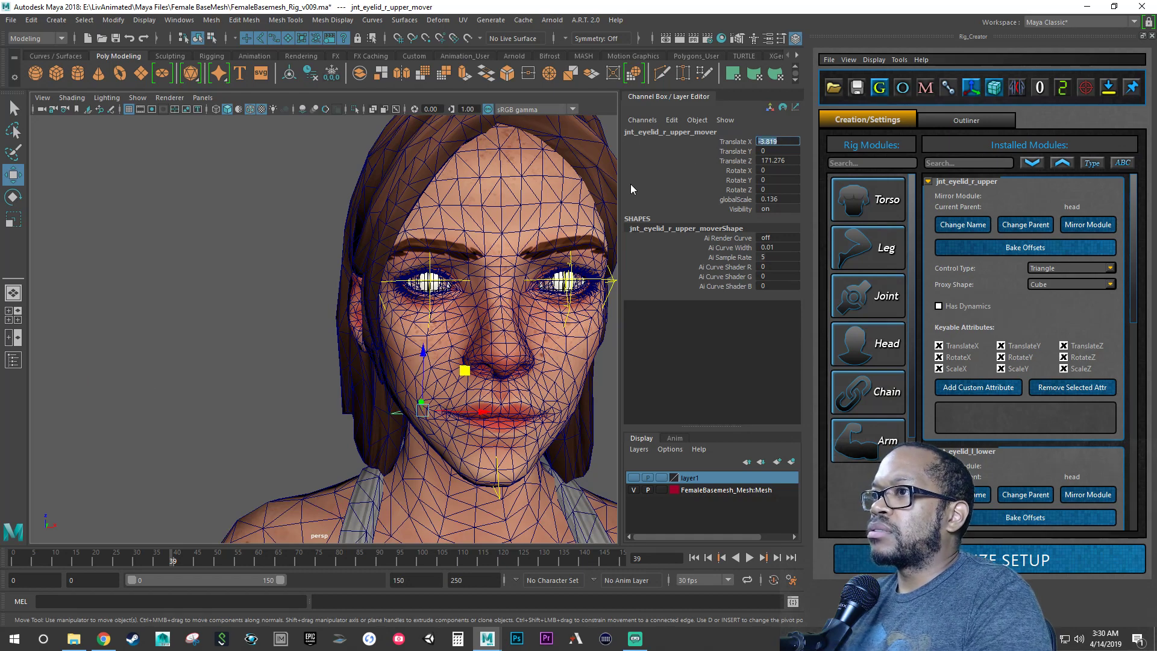
Step: Display the scene in wireframe and set the right upper eyelid mover's Translate Y to -7.92, matching the right eyeball mover
key(4)
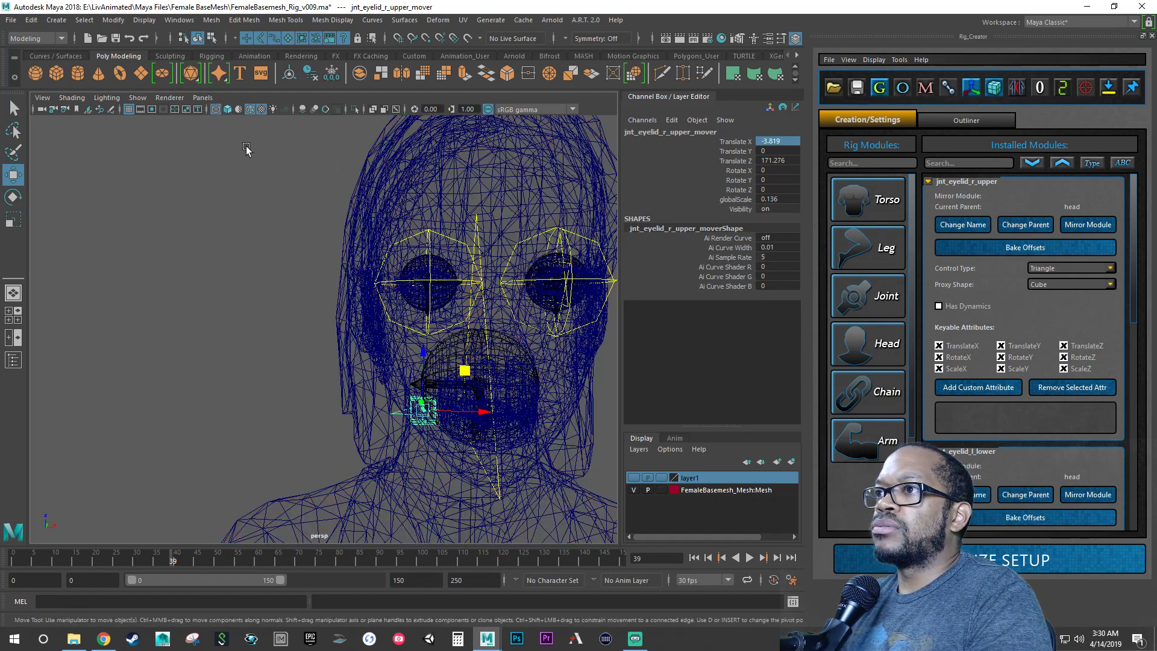
alt+right_drag(303, 294, 389, 314)
alt+drag(388, 315, 366, 315)
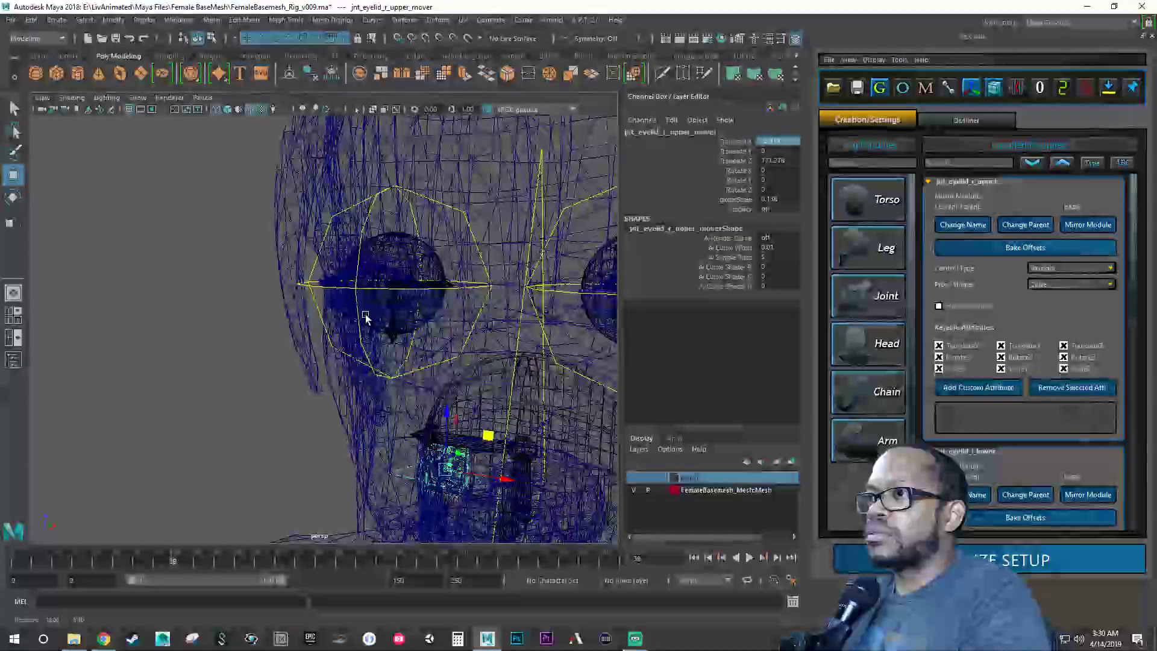
click(310, 288)
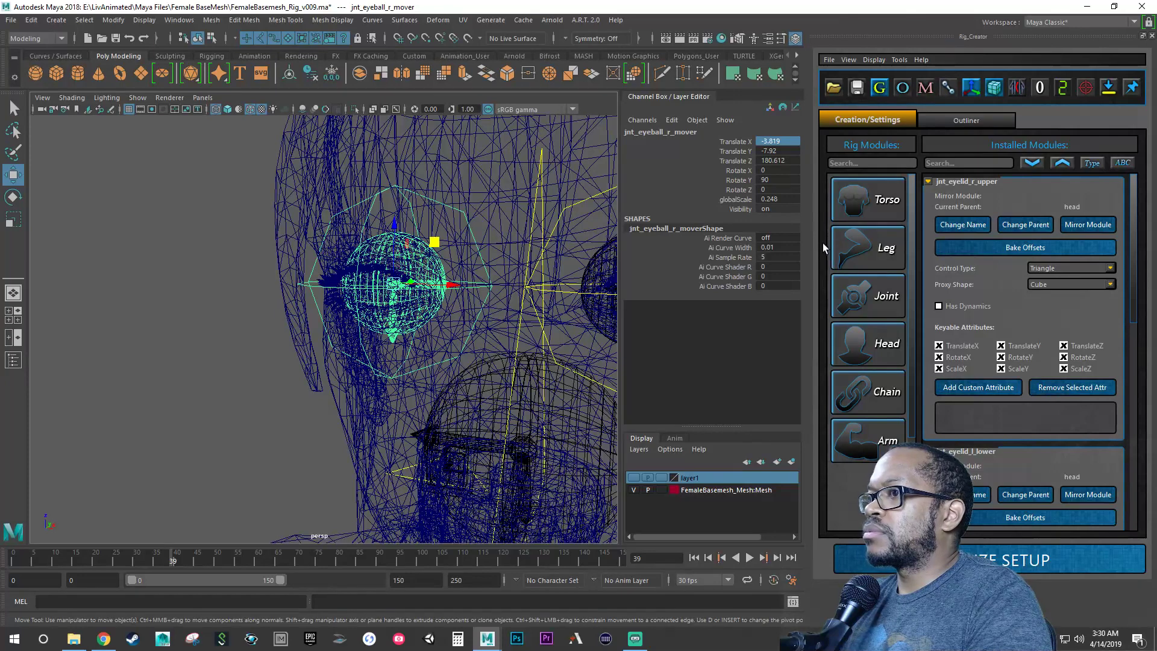
double_click(780, 150)
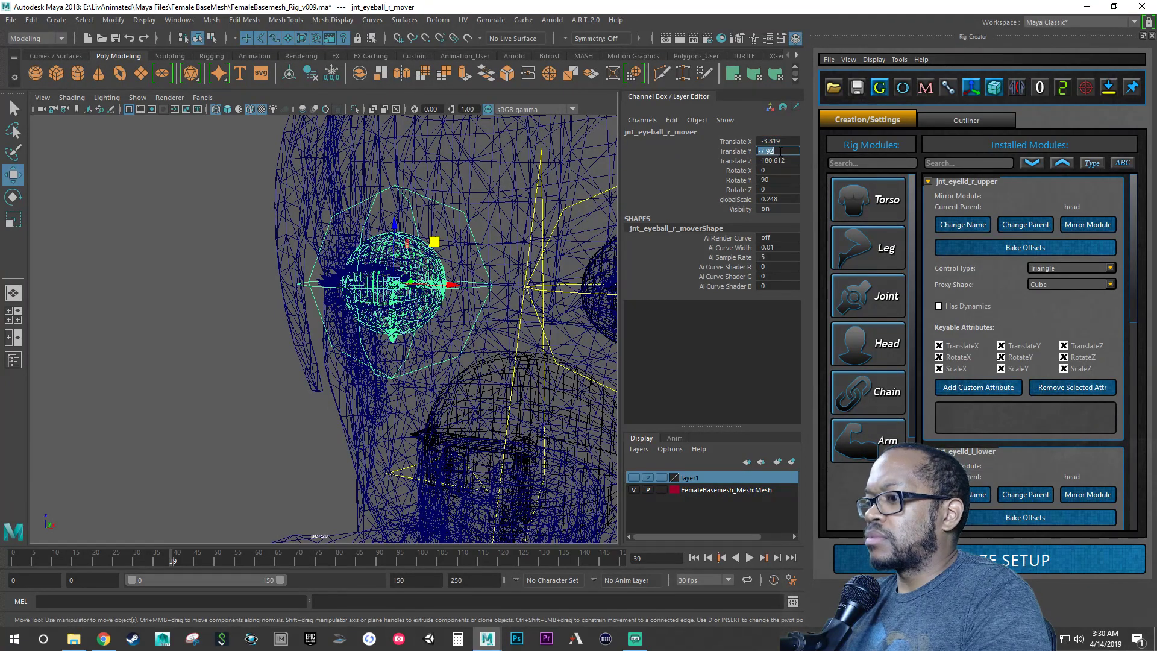
click(401, 478)
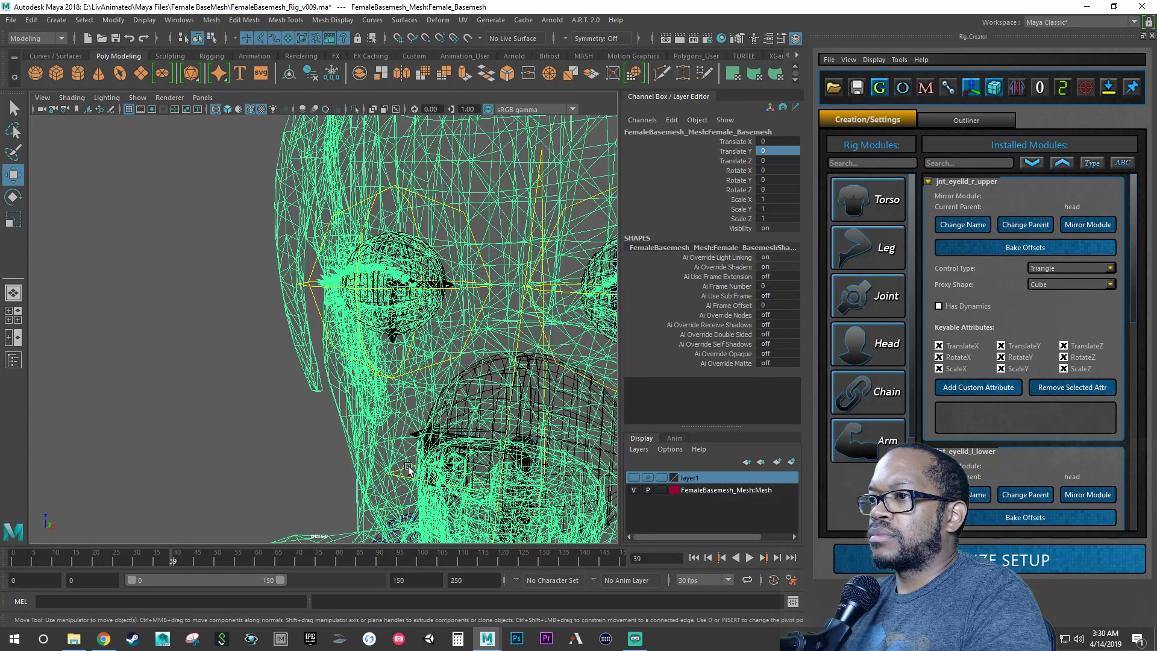
click(350, 453)
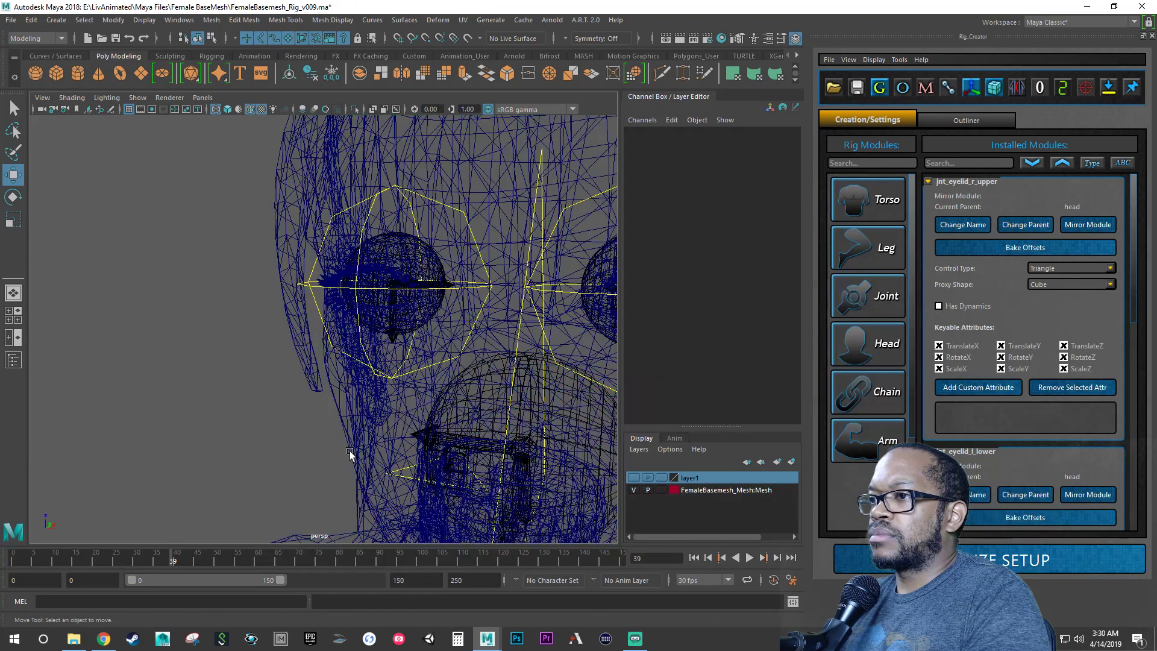
click(398, 470)
click(282, 461)
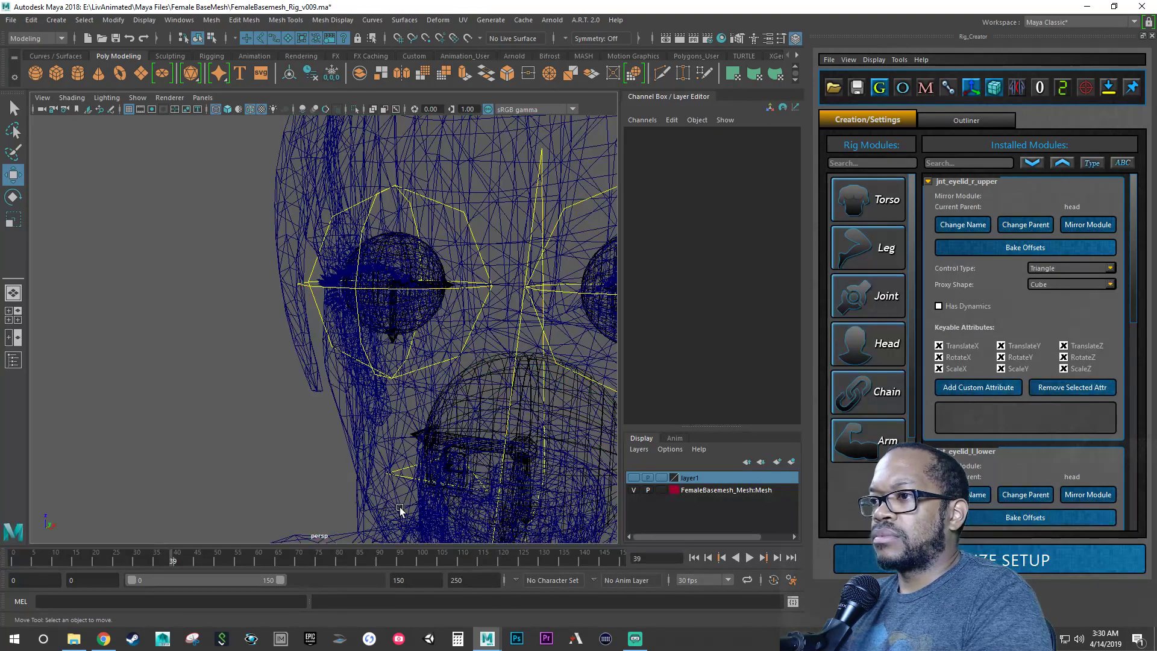
alt+middle_drag(357, 526, 294, 361)
mouse_move(294, 362)
alt+right_down()
mouse_move(509, 379)
mouse_move(297, 365)
alt+right_up()
click(444, 364)
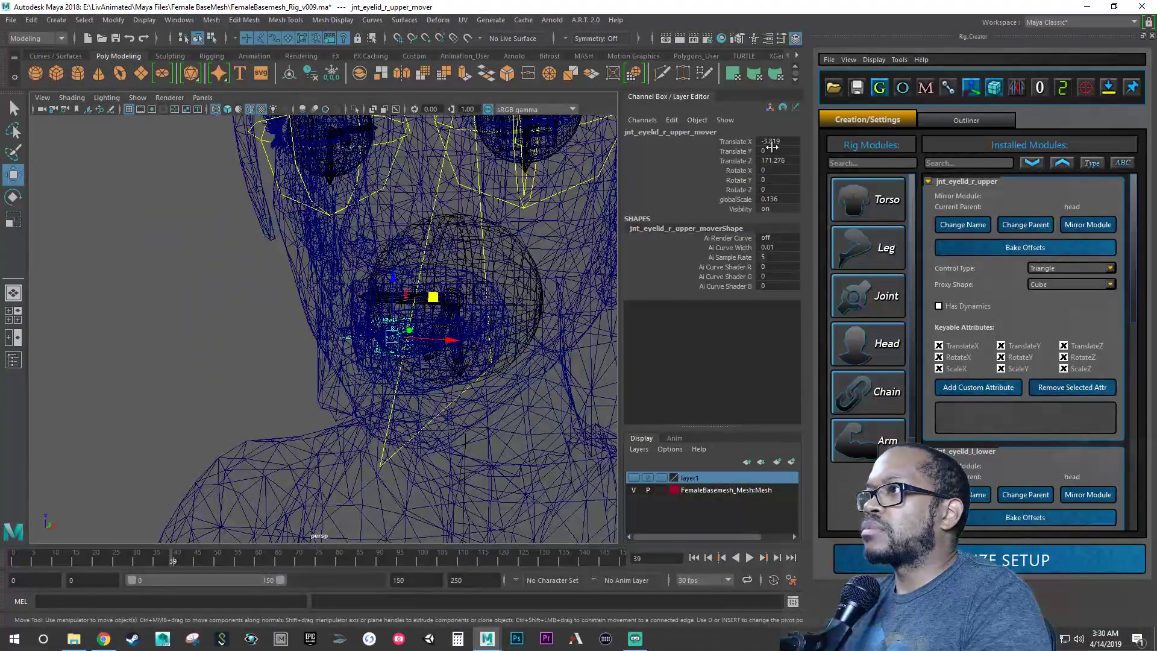
double_click(773, 151)
text(-7.92)
key(Return)
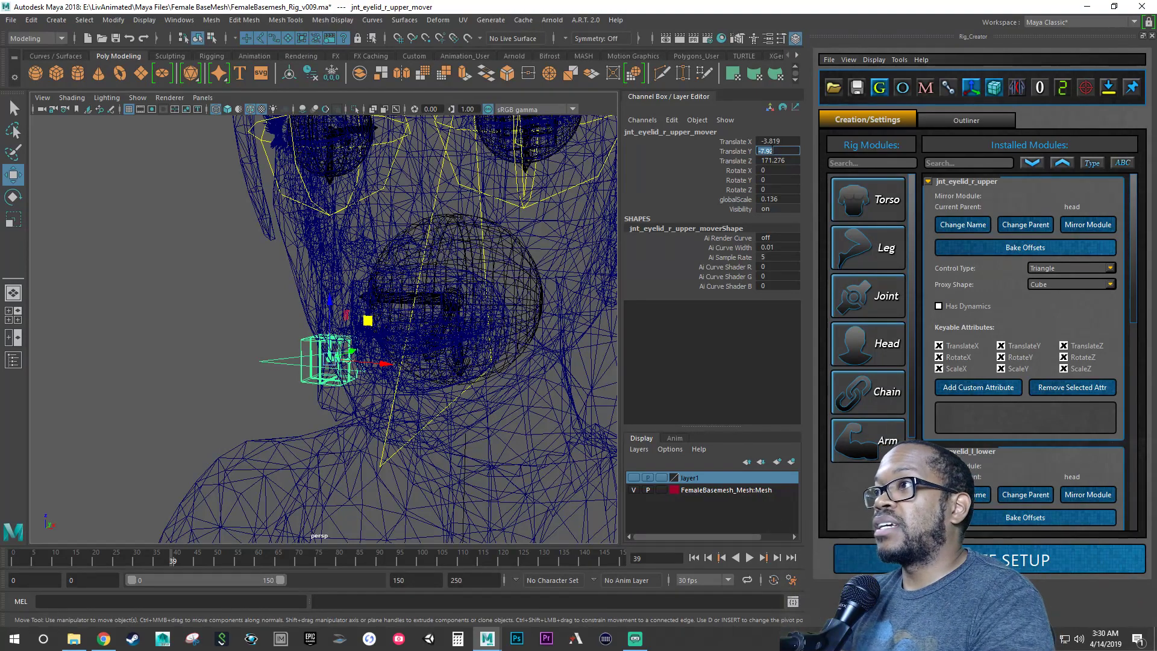
Step: Copy the right eyeball mover's Translate Z of 180.612 onto the right upper eyelid mover
alt+middle_drag(427, 146, 423, 276)
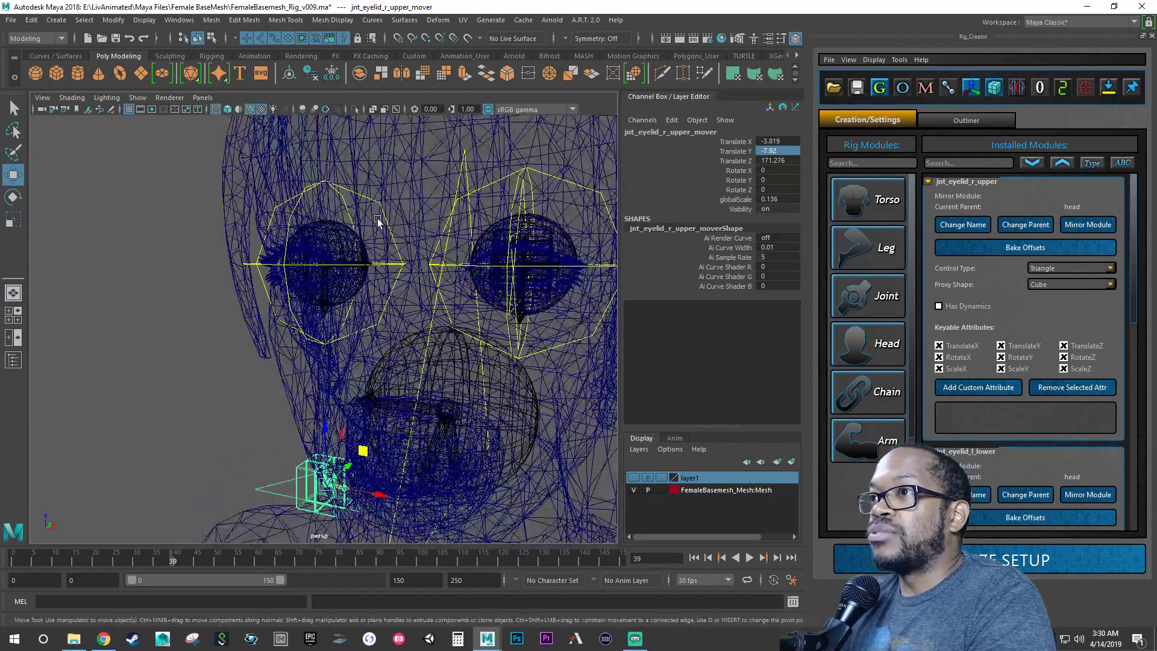
click(339, 188)
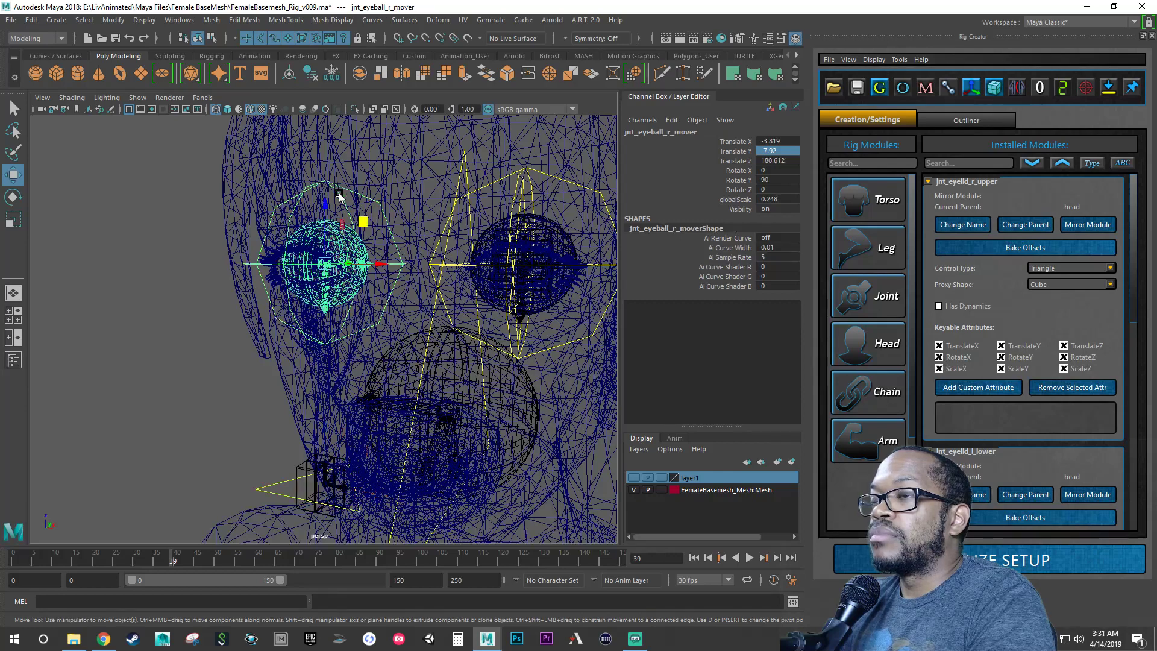
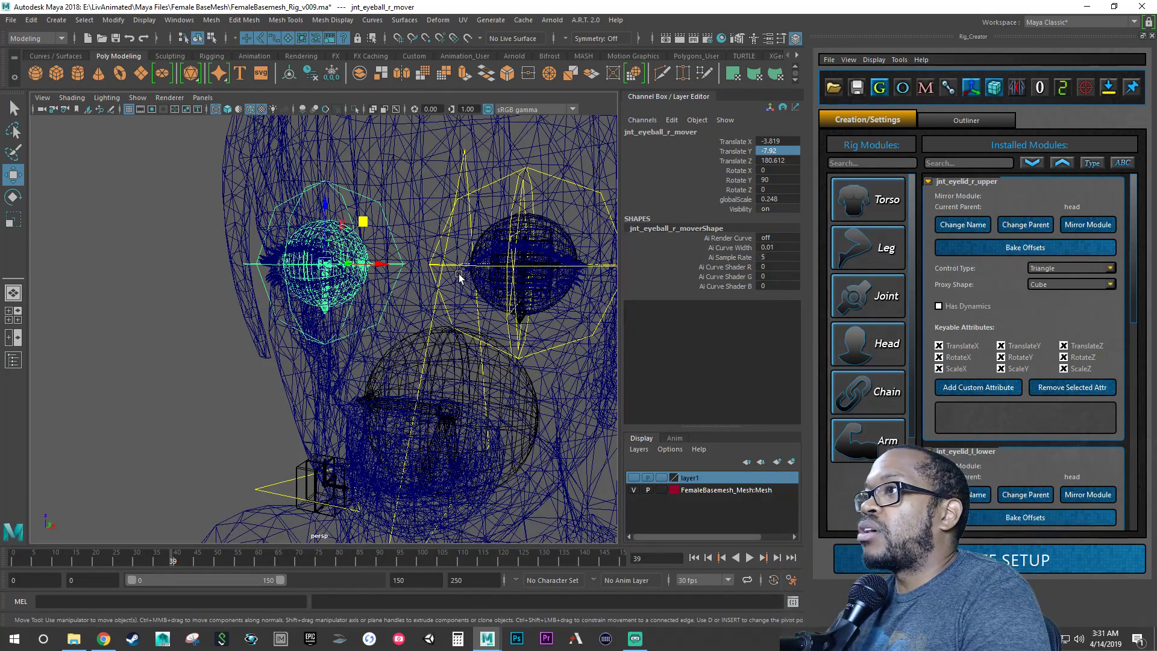
double_click(777, 160)
key(ctrl+c)
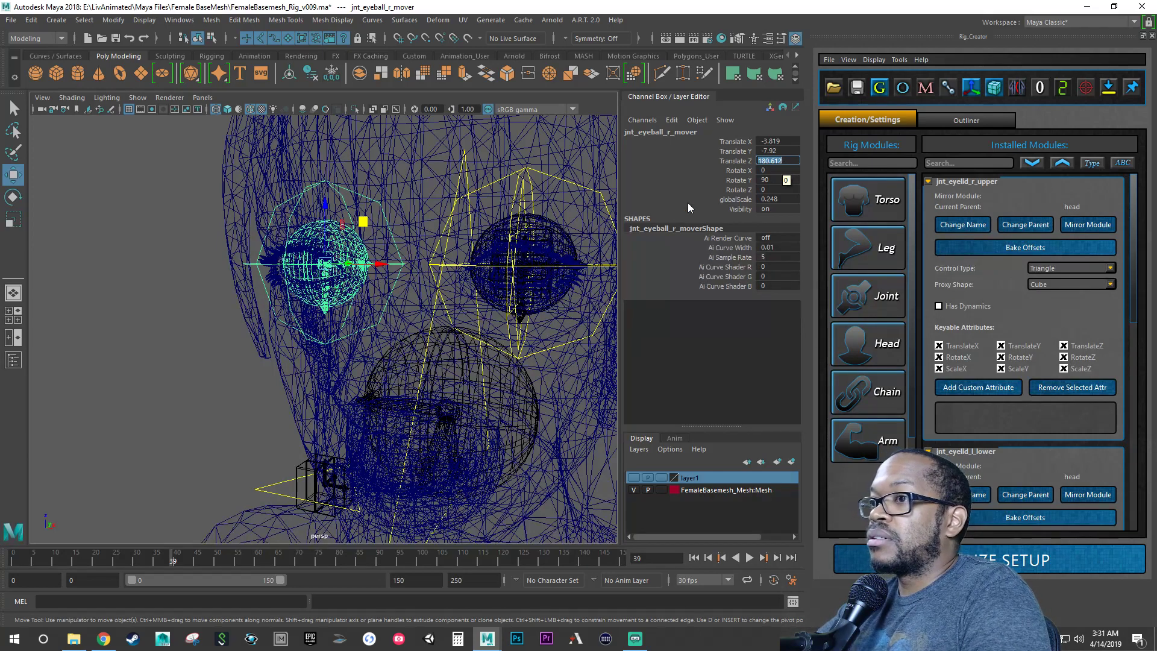
click(259, 490)
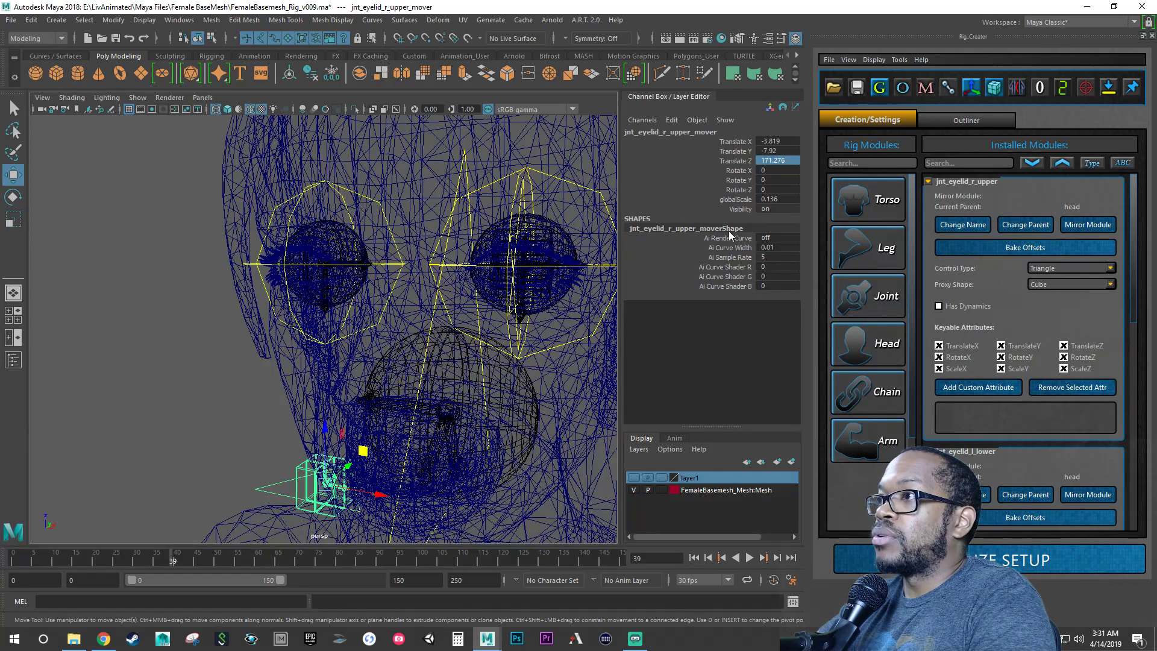
double_click(783, 161)
key(ctrl+v)
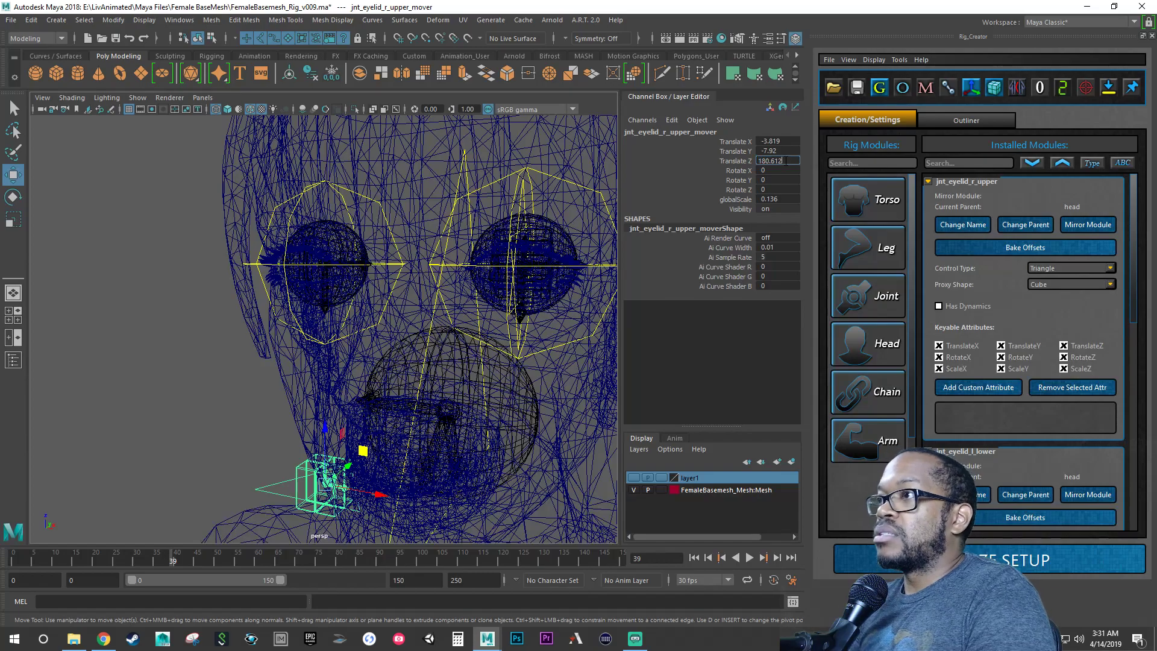
key(Return)
Step: Examine the right upper eyelid mover inside the eyeball and compare its orientation with the left upper eyelid mover's
alt+drag(488, 192, 284, 224)
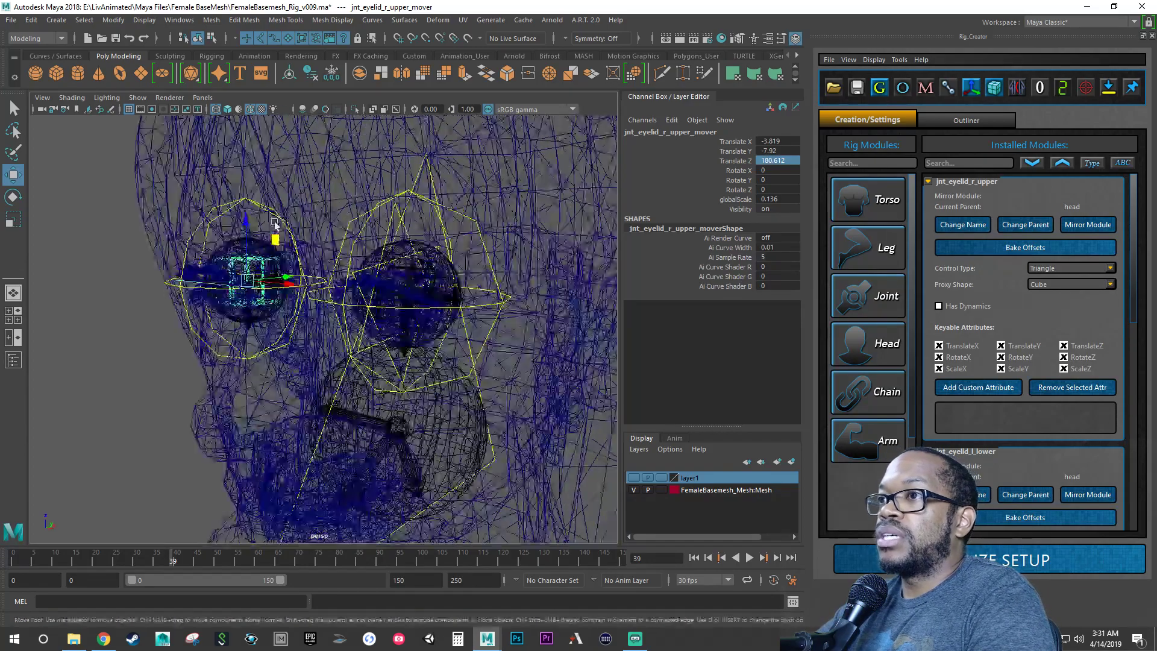
alt+right_drag(268, 226, 328, 234)
alt+drag(265, 233, 334, 283)
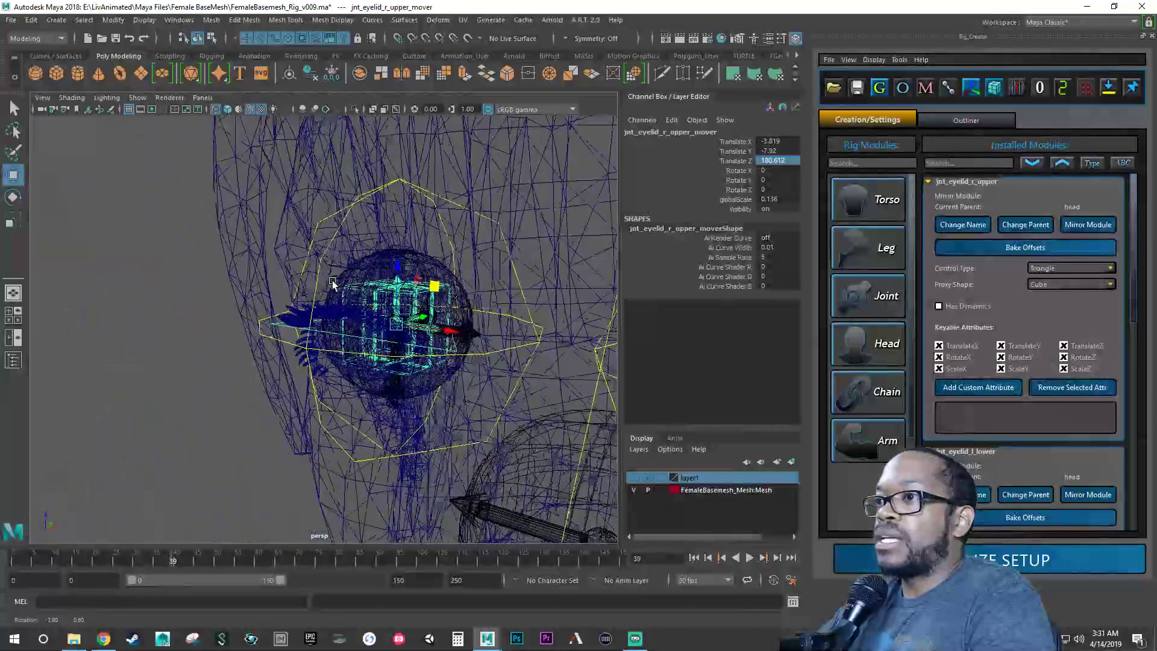
alt+right_drag(333, 283, 361, 283)
alt+drag(361, 282, 488, 290)
click(459, 282)
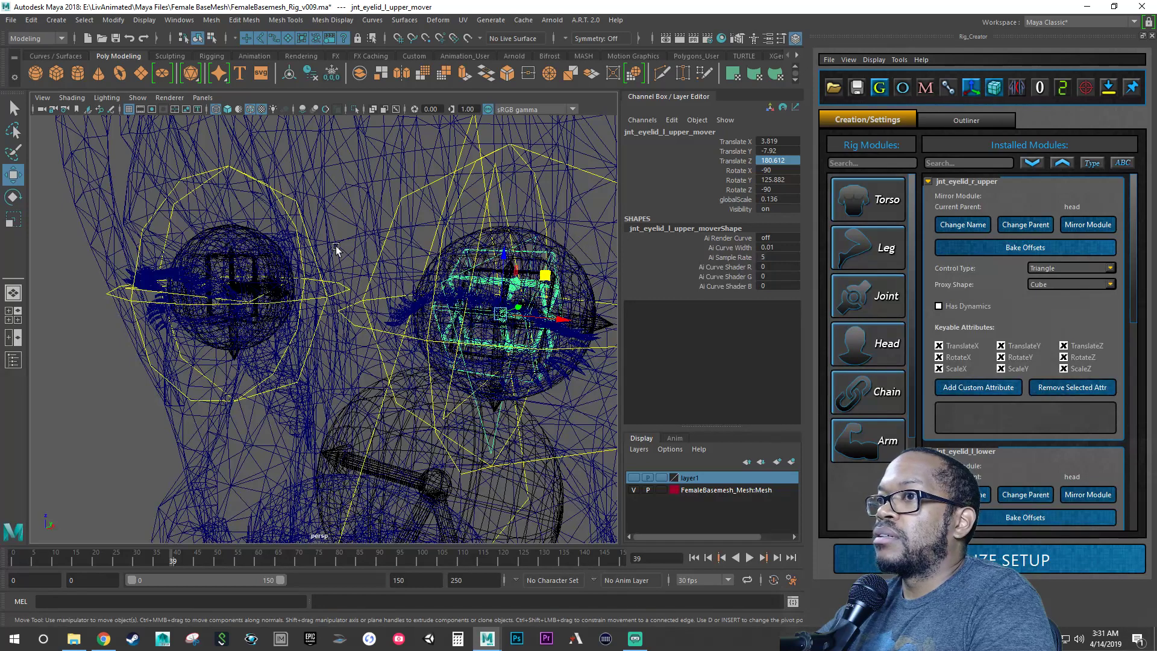
click(179, 295)
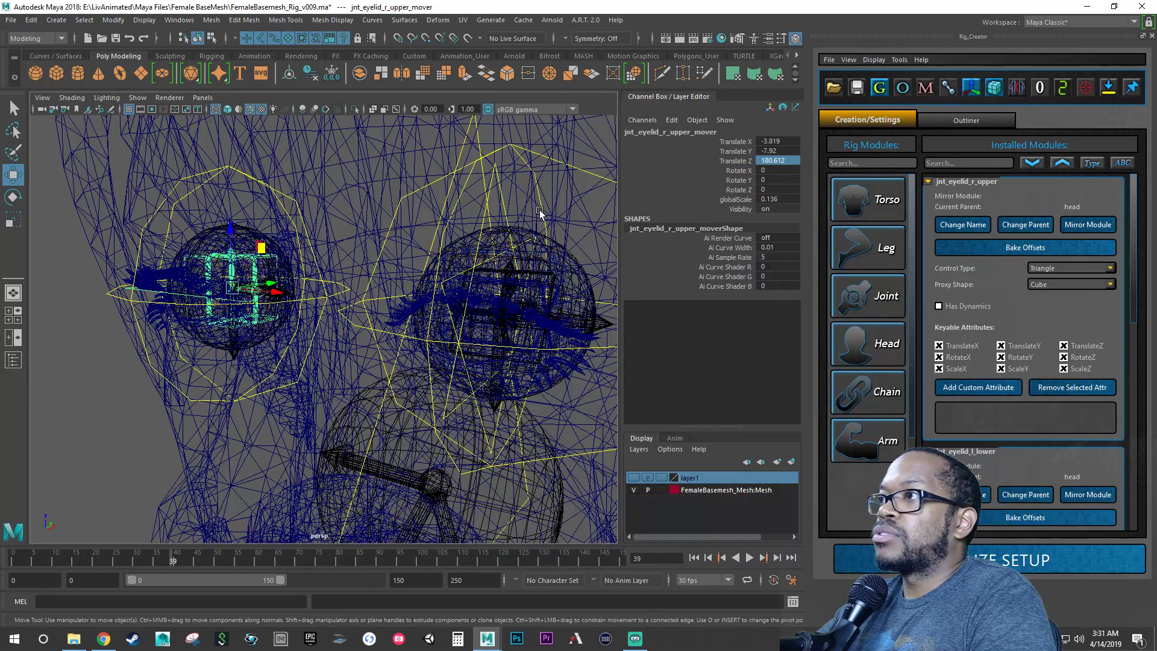
Step: Set the right upper eyelid mover's rotation to X -90, Y 128.882 and Z -90
double_click(767, 171)
text(-)
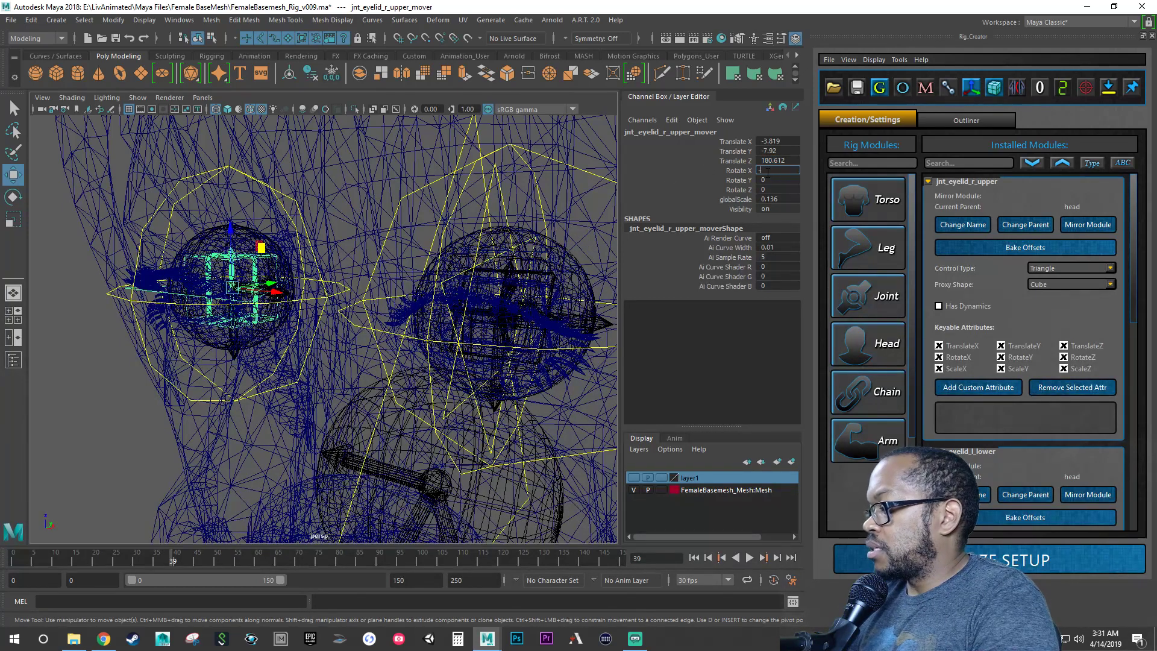
text(90)
key(Tab)
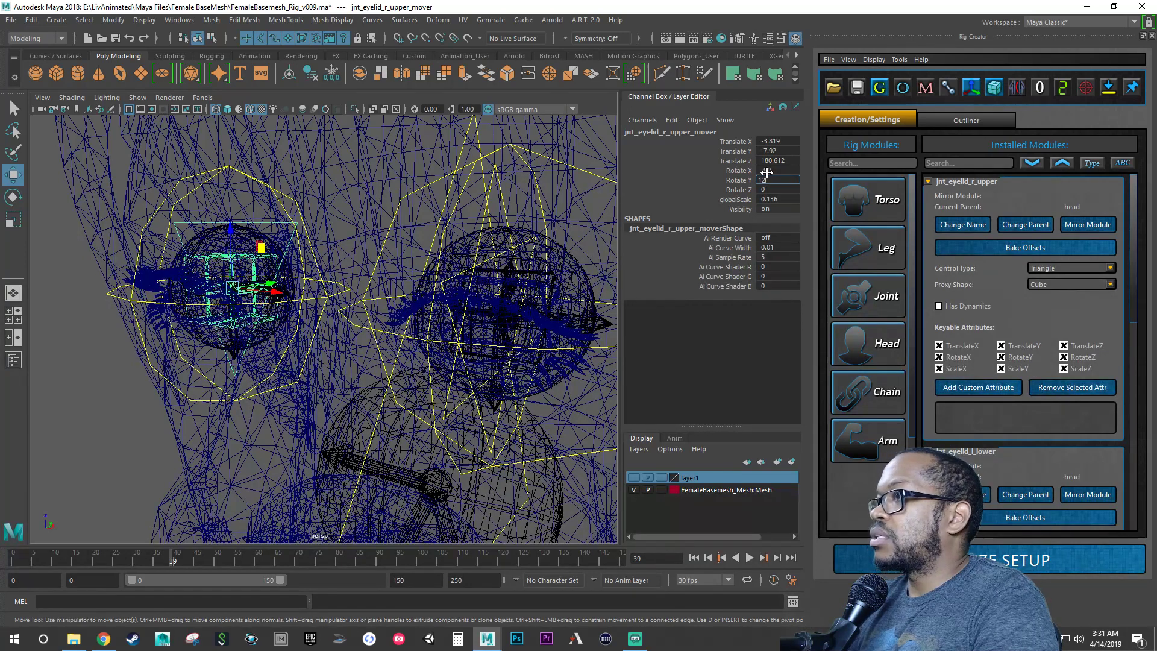
text(128.882)
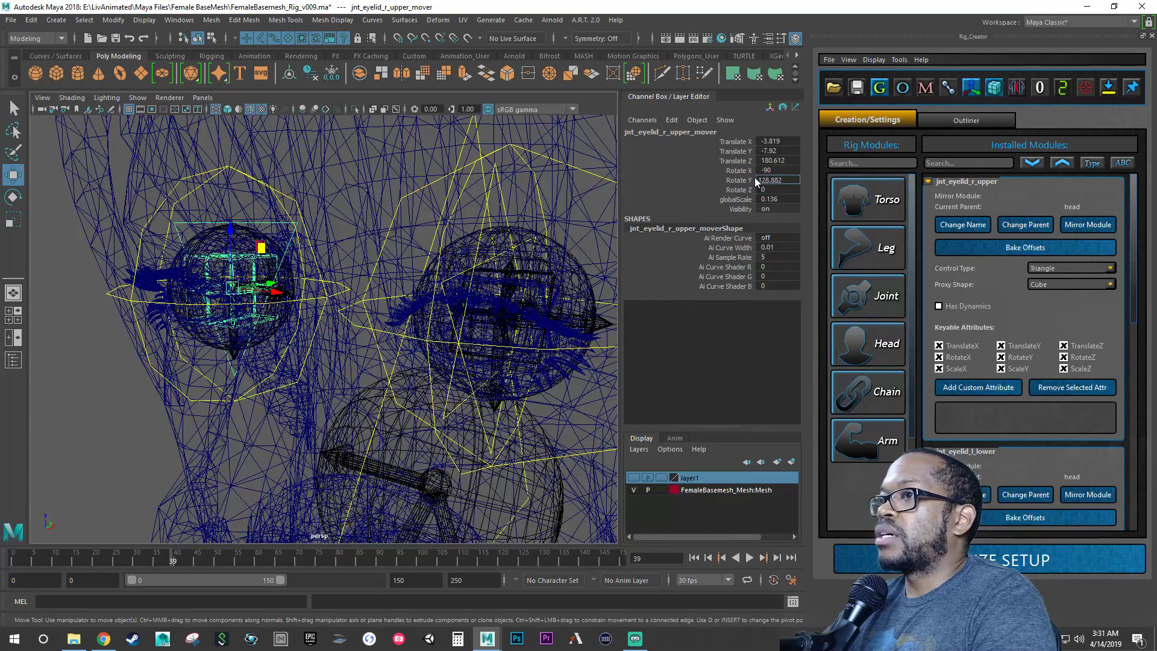
key(Tab)
text(-90)
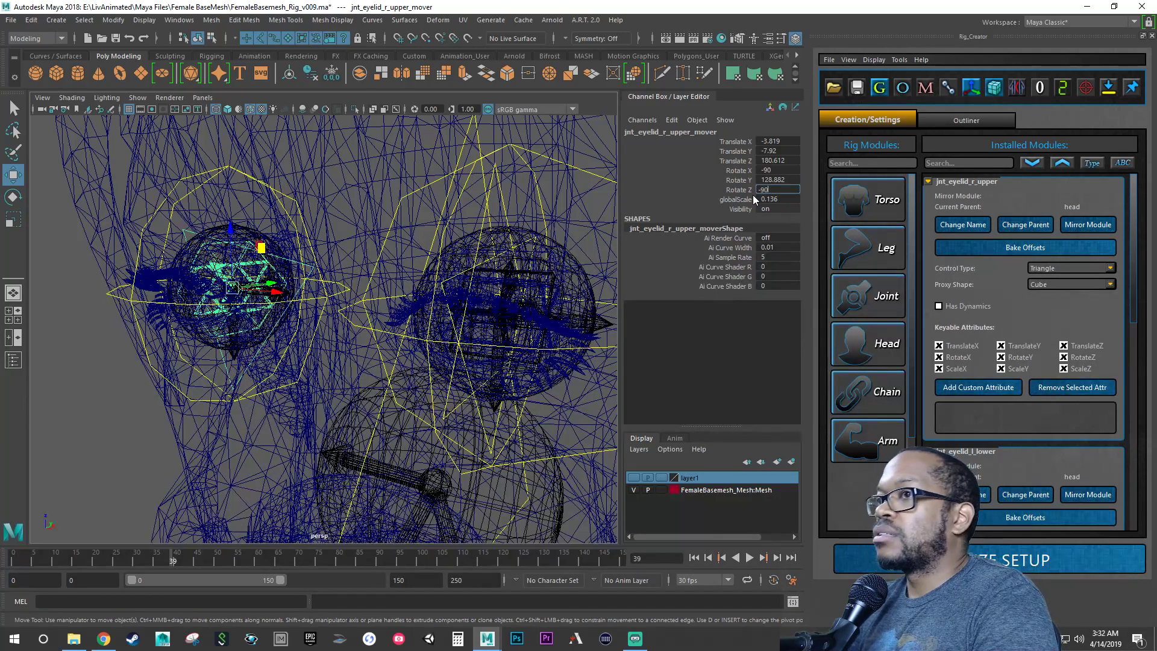
key(Return)
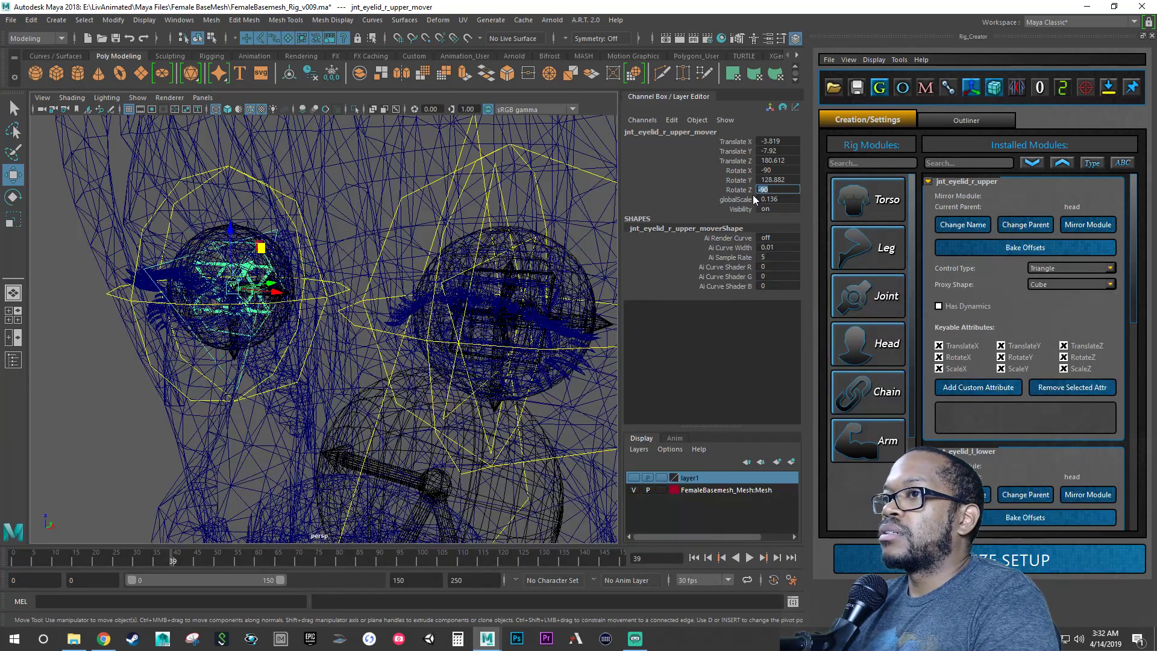
Step: Correct the right upper eyelid mover's Rotate Y to 125.882, matching the left upper eyelid mover, and save the scene
click(457, 277)
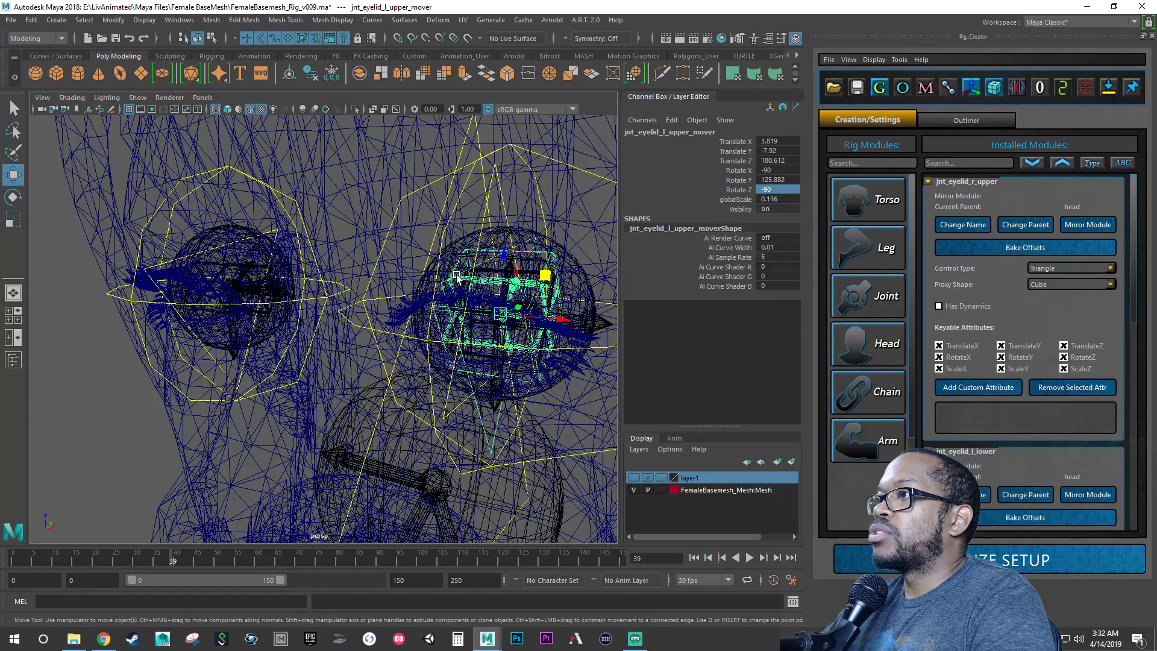
click(148, 270)
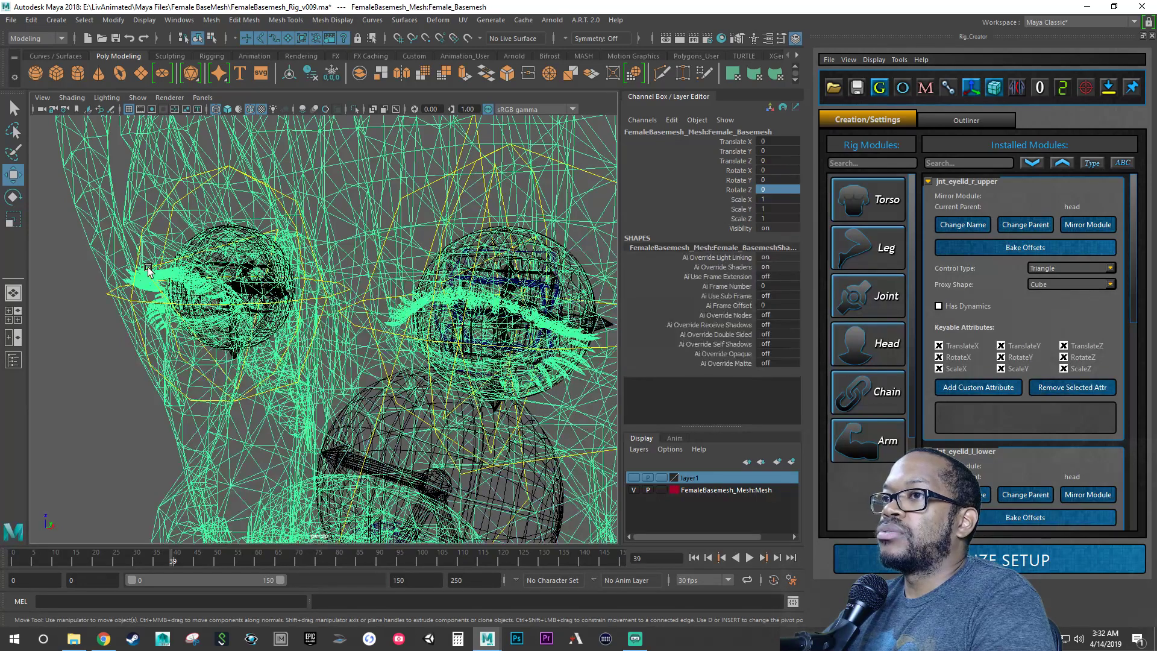
click(44, 288)
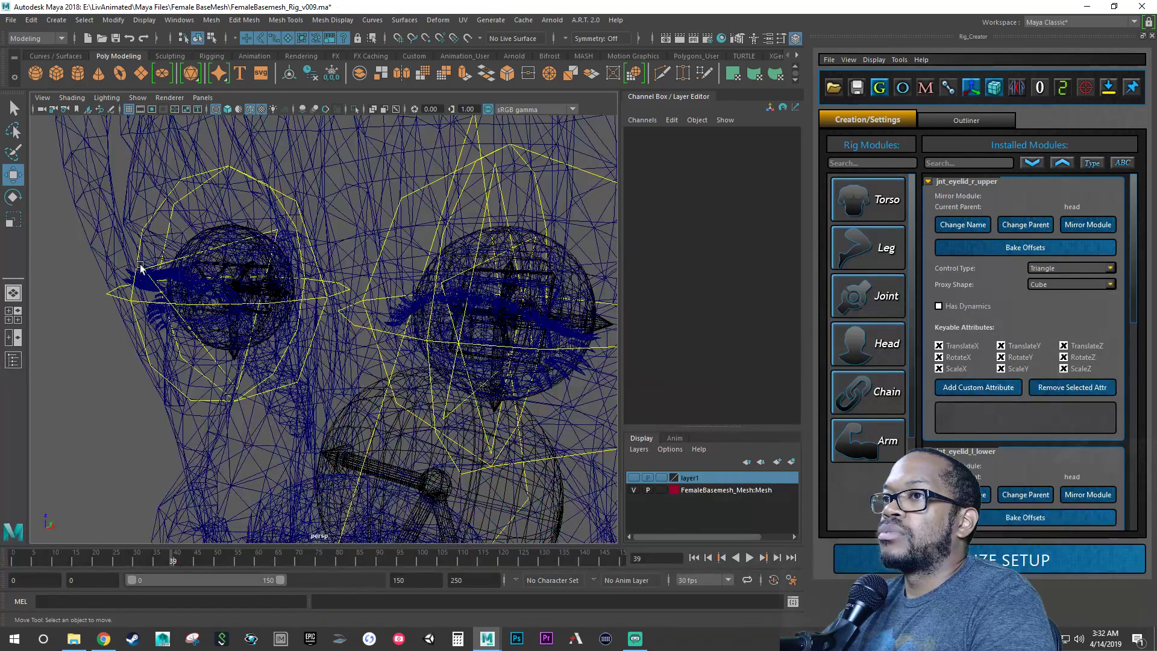
click(272, 225)
alt+drag(256, 244, 208, 293)
click(208, 293)
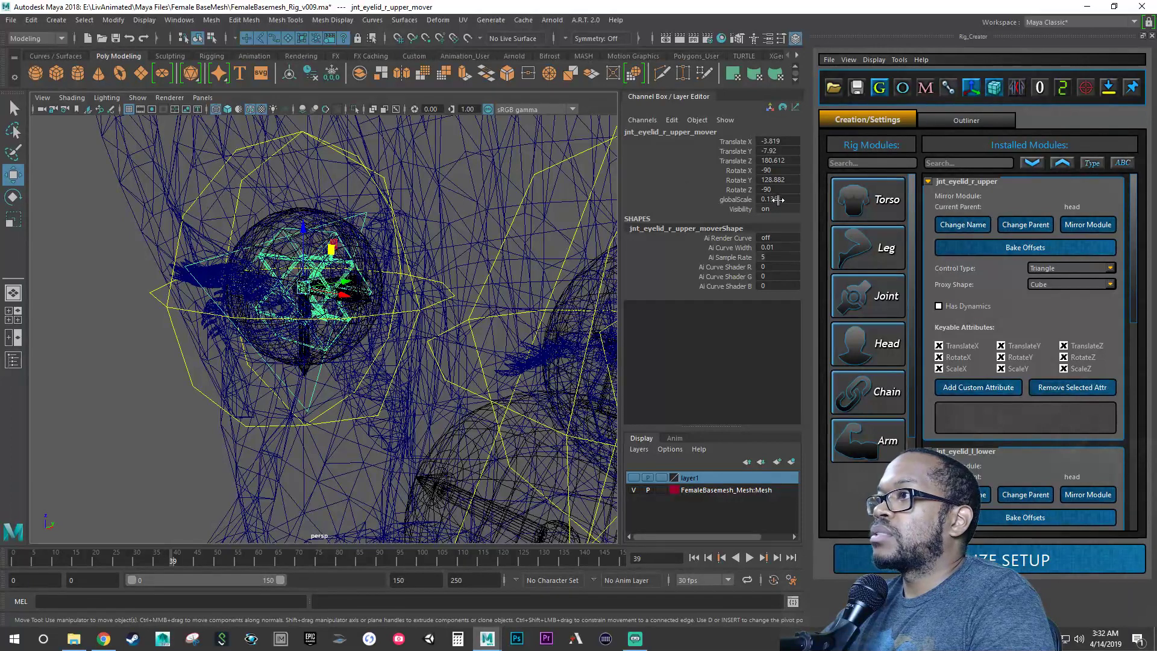
double_click(777, 179)
text(125)
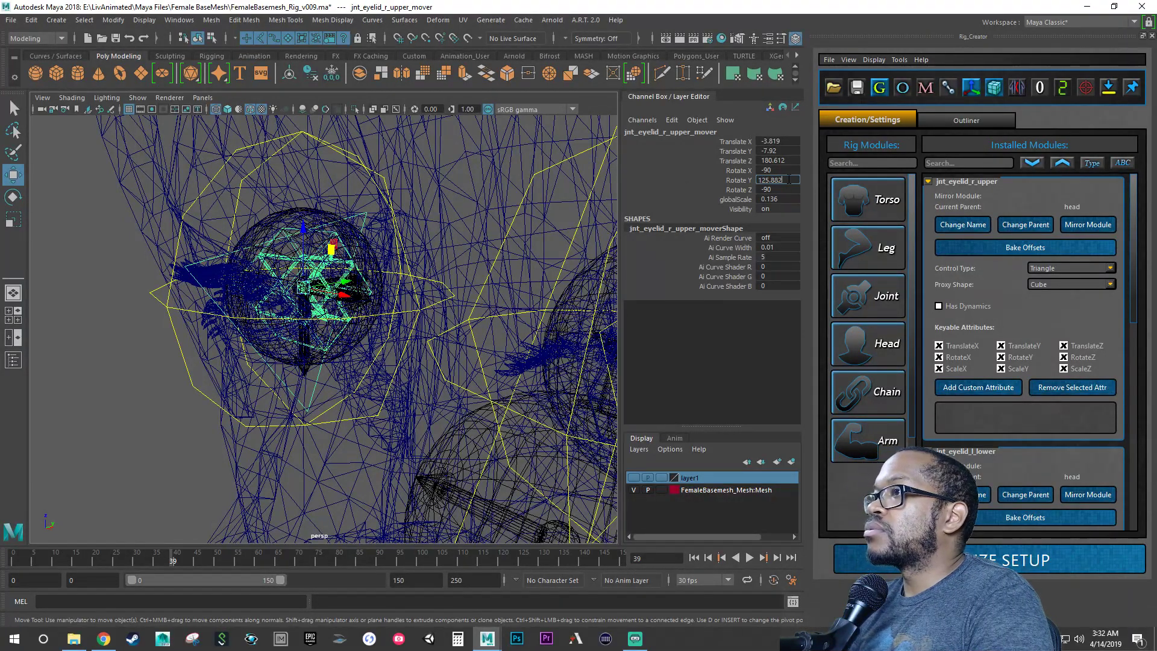
key(Return)
alt+drag(343, 303, 418, 300)
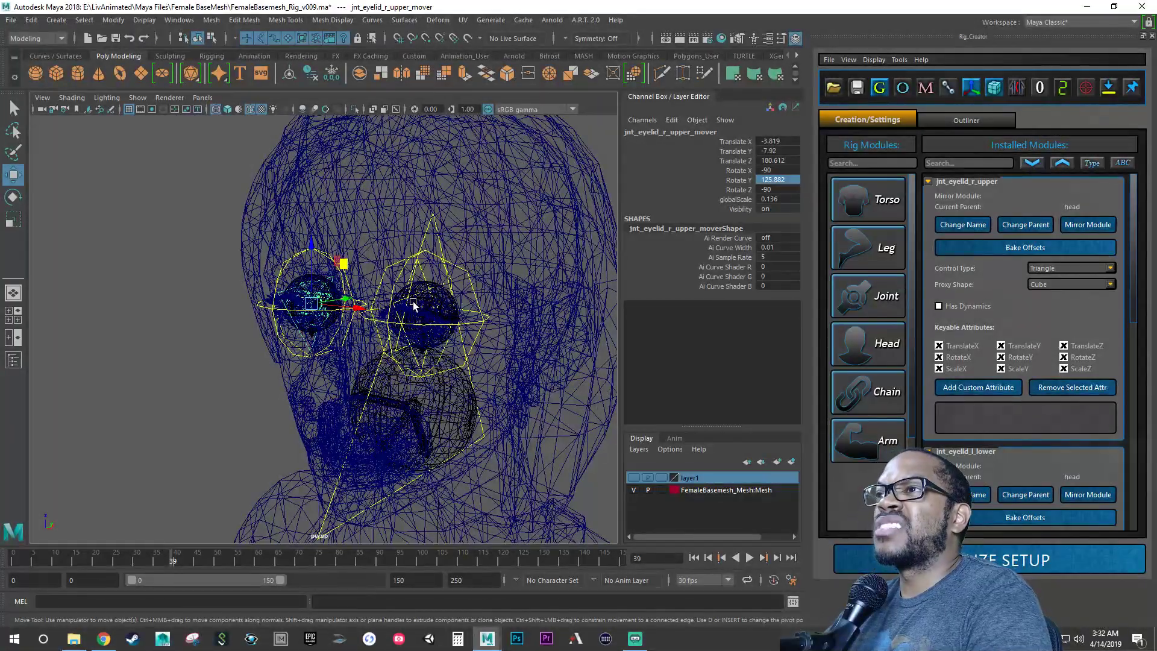
key(ctrl+s)
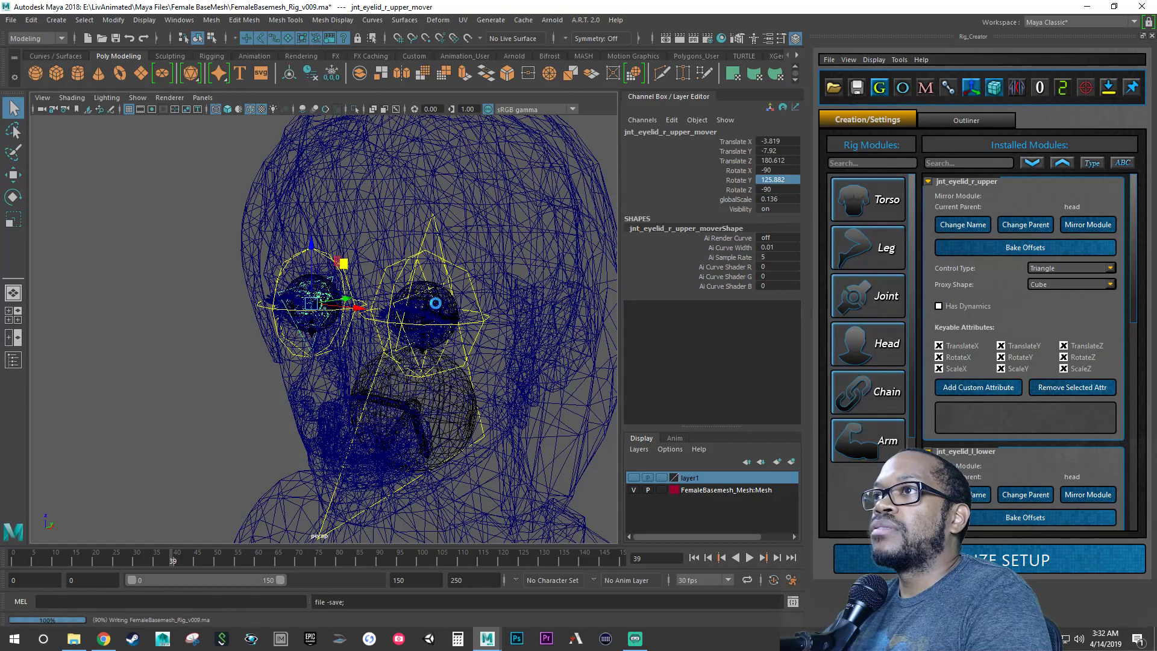
key(w)
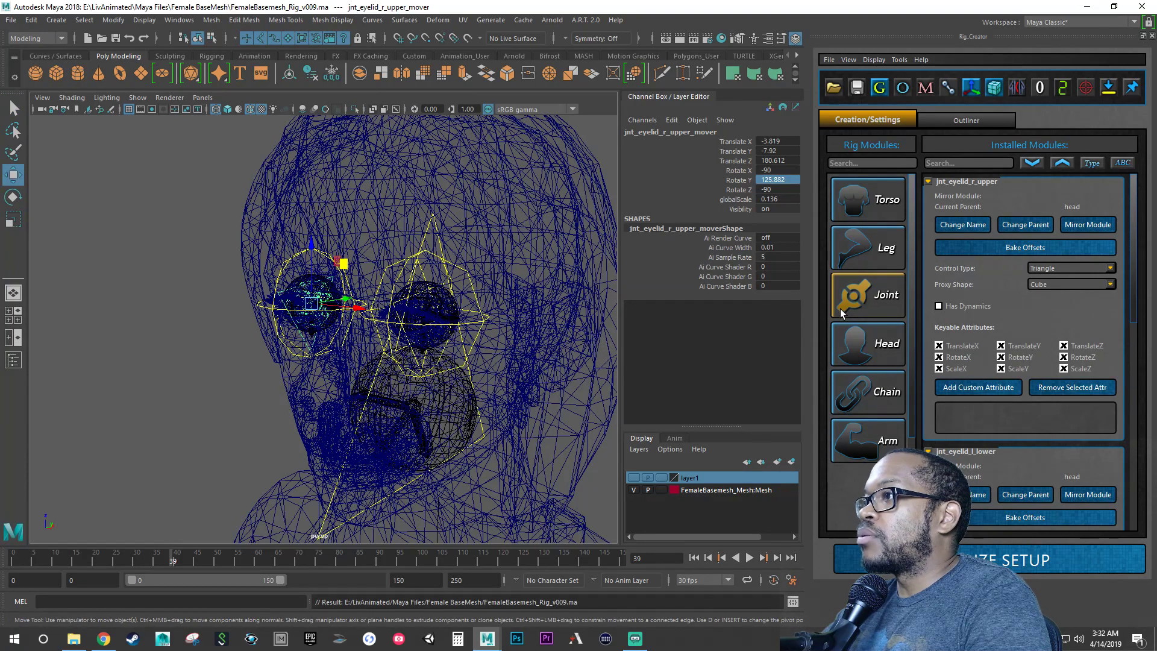
Step: Add a Joint module with the suffix eyelid_r_lower, parented to the head bone
click(862, 295)
scroll(656, 353, down, 10)
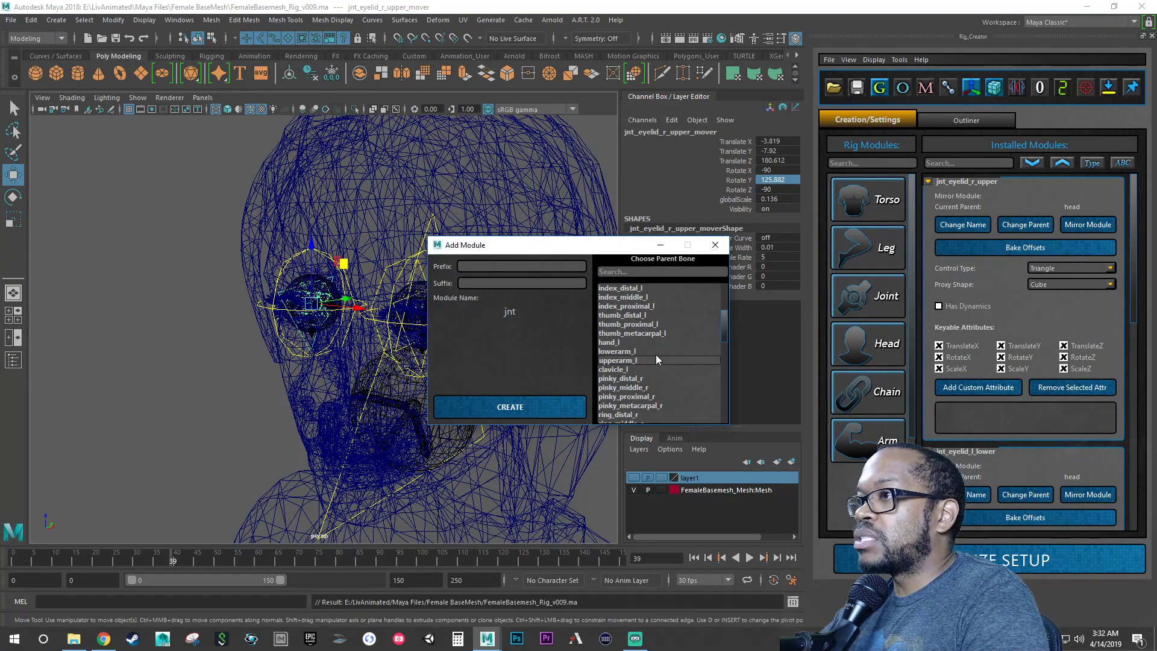
scroll(650, 352, down, 6)
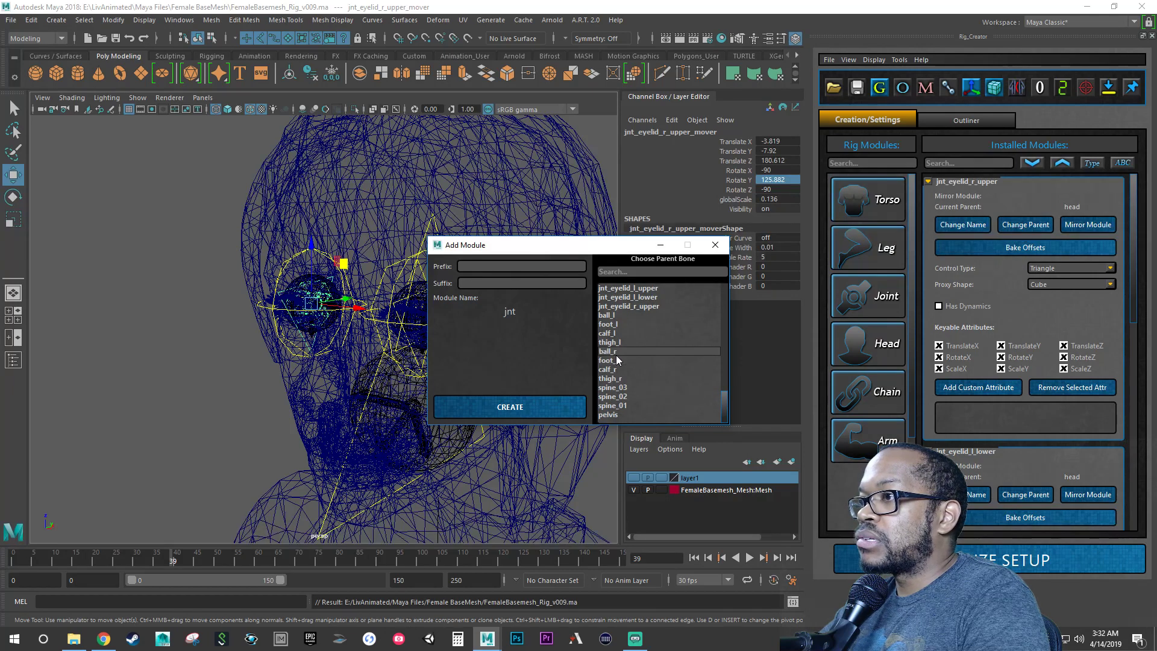
scroll(616, 353, up, 4)
click(615, 342)
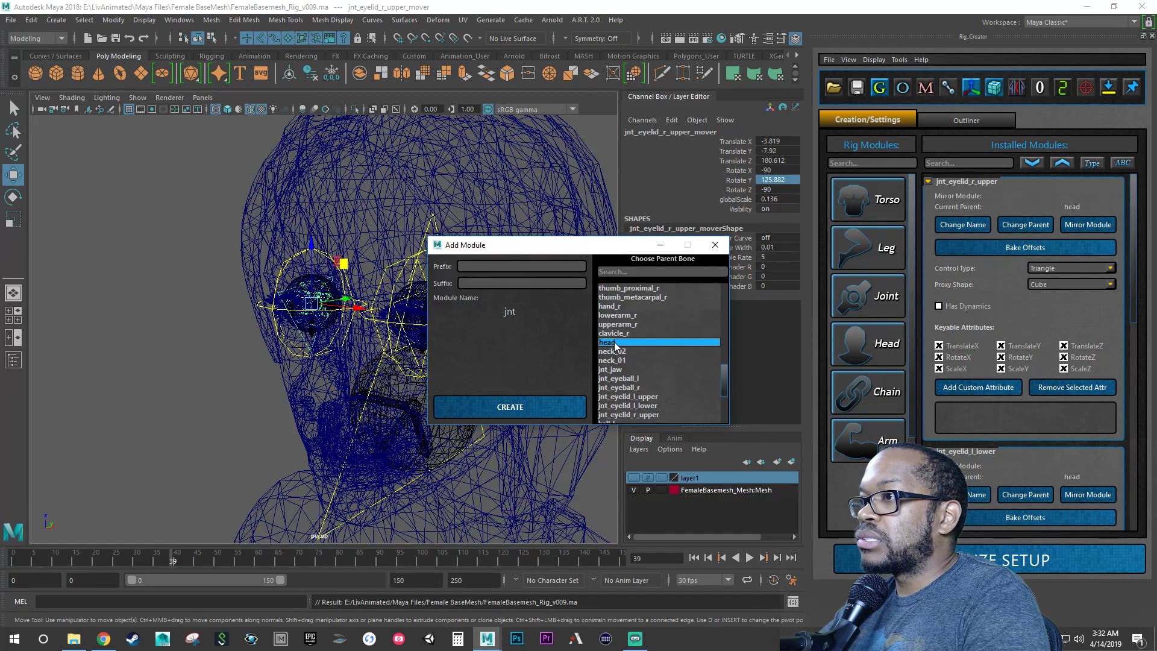
click(535, 266)
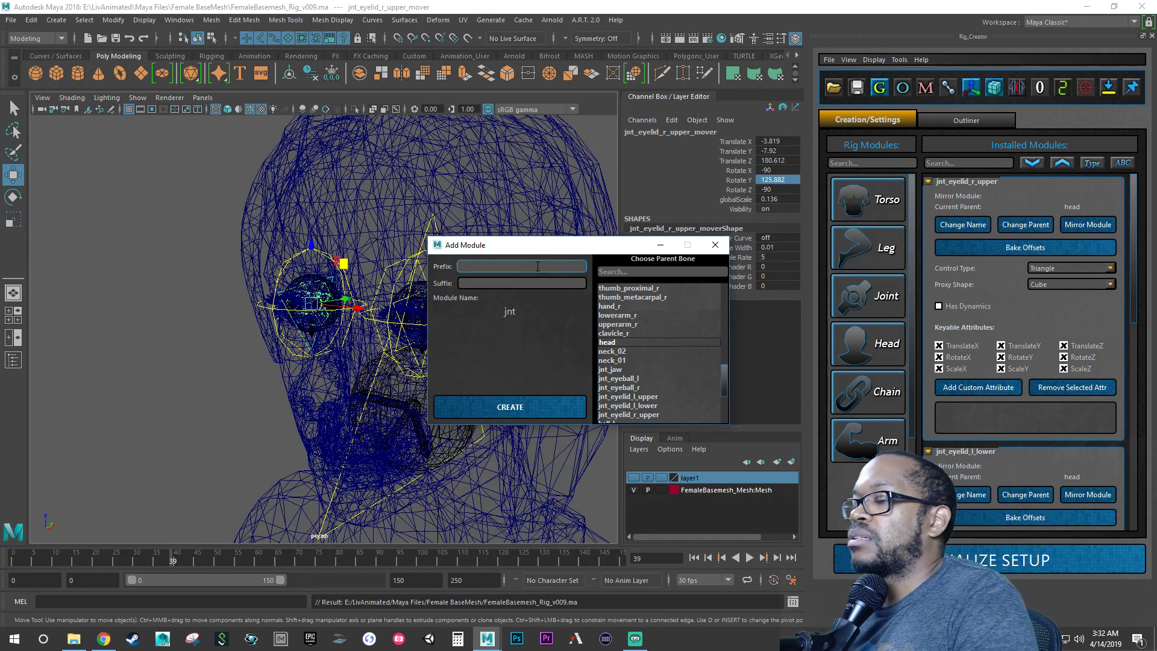
click(470, 283)
text(eyelid)
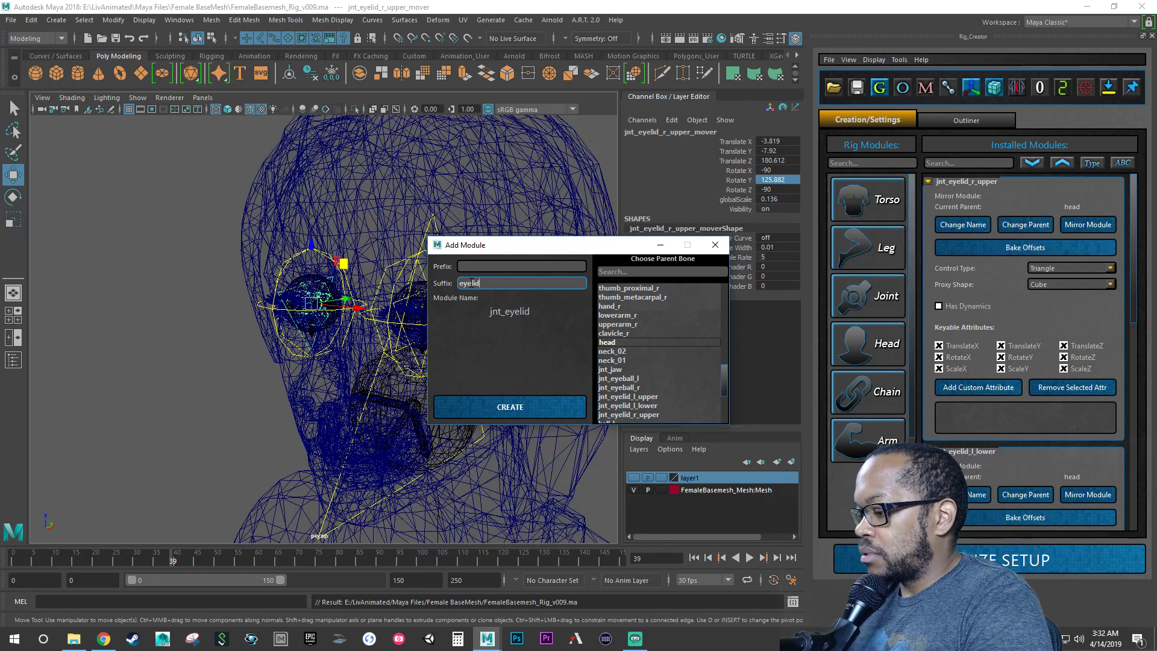
text(_r_)
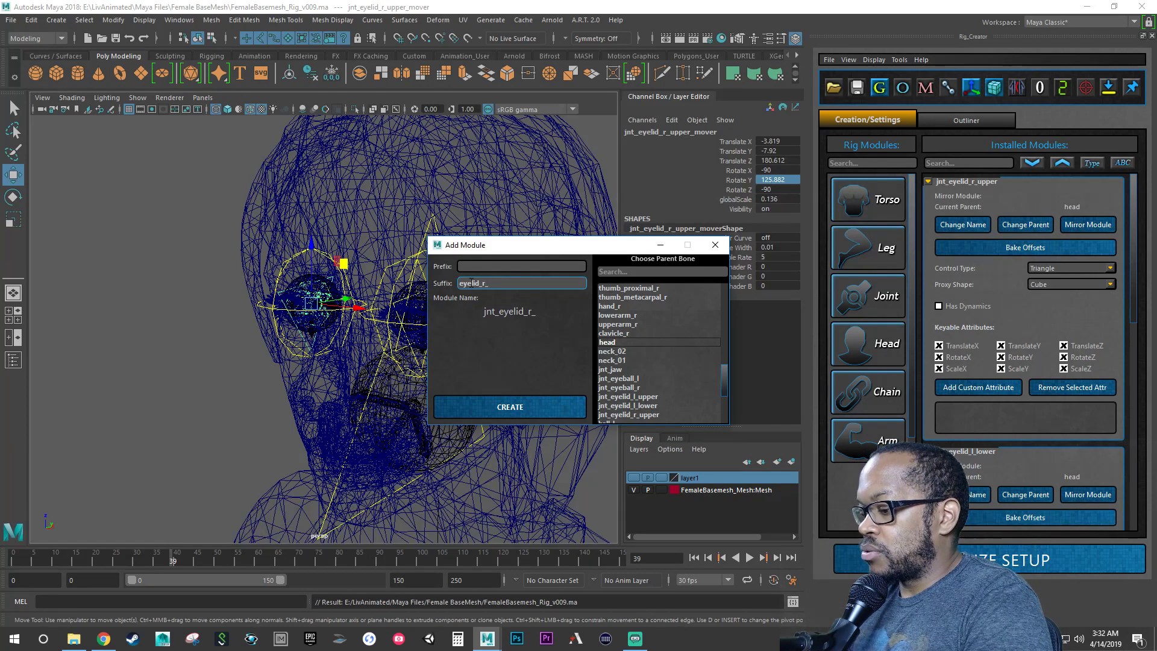
text(lower)
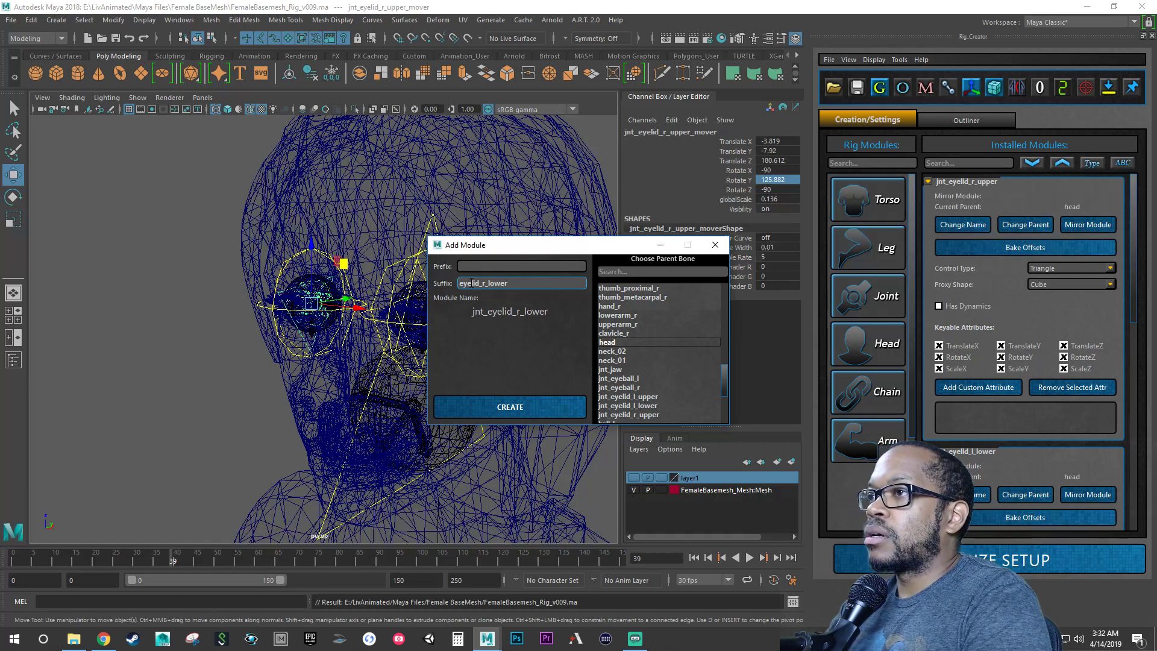
click(522, 408)
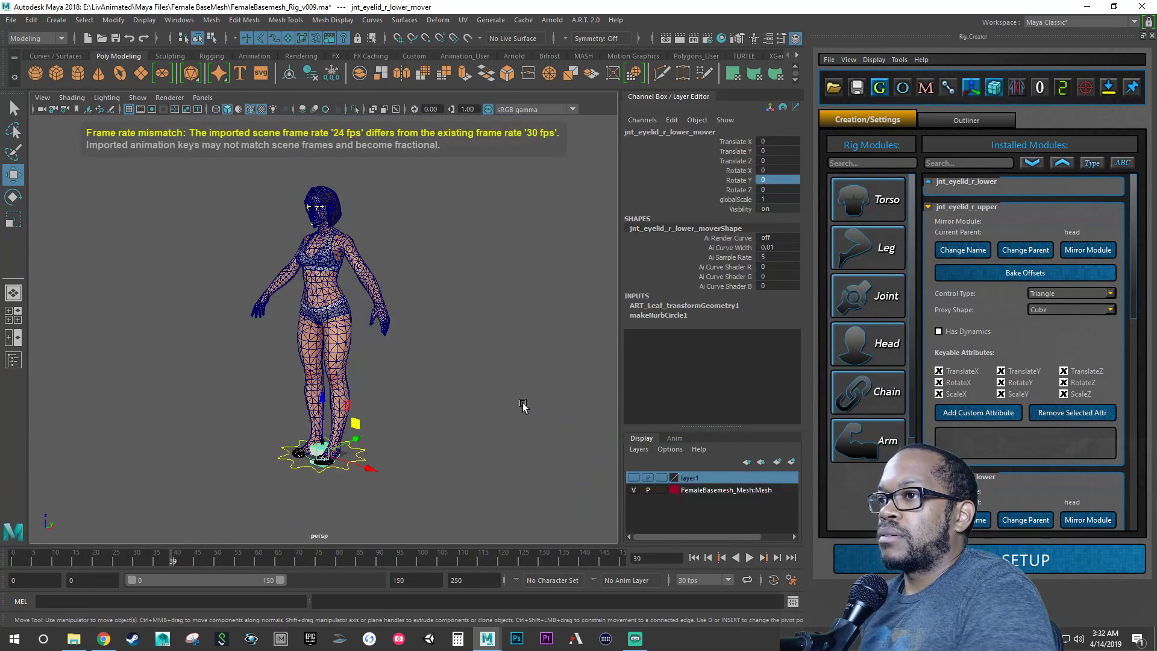
Step: Move the right lower eyelid mover up beside the head, to about Translate X -26.8 and Translate Z 174
alt+drag(393, 361, 328, 180)
alt+right_drag(332, 193, 403, 226)
alt+middle_drag(307, 151, 354, 368)
alt+right_drag(338, 362, 425, 384)
alt+middle_drag(422, 383, 329, 344)
alt+right_drag(329, 344, 420, 369)
alt+middle_drag(420, 369, 379, 353)
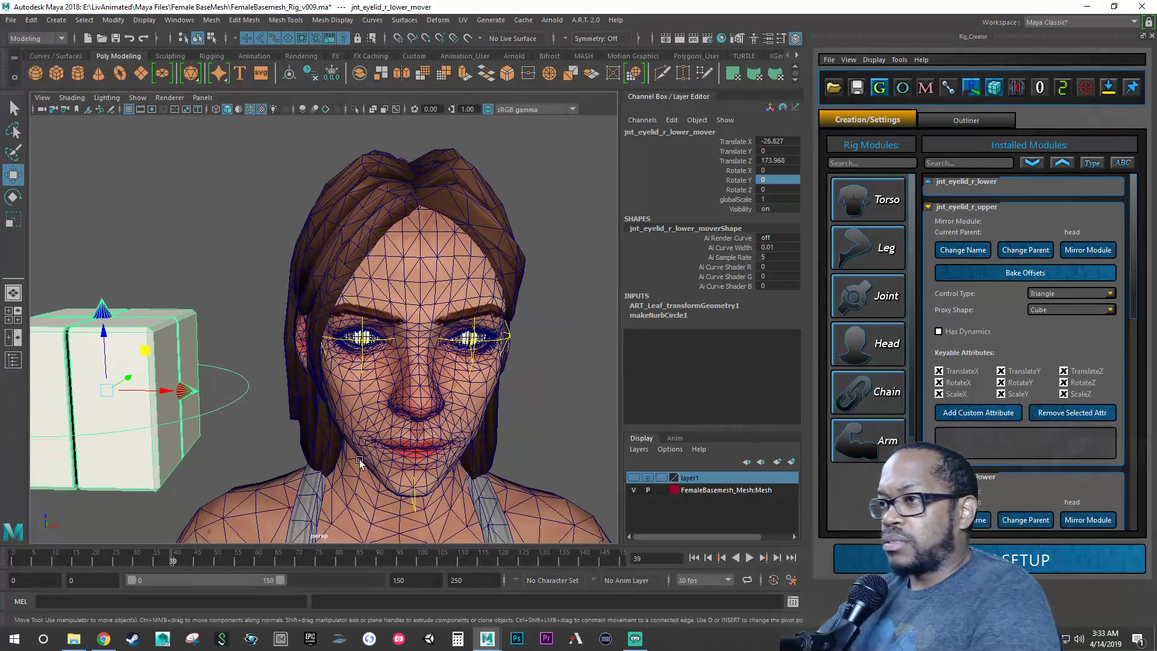
Step: Copy the left lower eyelid mover's globalScale of 0.136 onto the right lower eyelid mover
mouse_move(360, 365)
alt+mouse_down()
mouse_move(398, 358)
mouse_move(368, 360)
alt+mouse_up()
alt+right_drag(368, 360, 462, 317)
alt+drag(462, 317, 371, 307)
alt+middle_drag(371, 307, 436, 337)
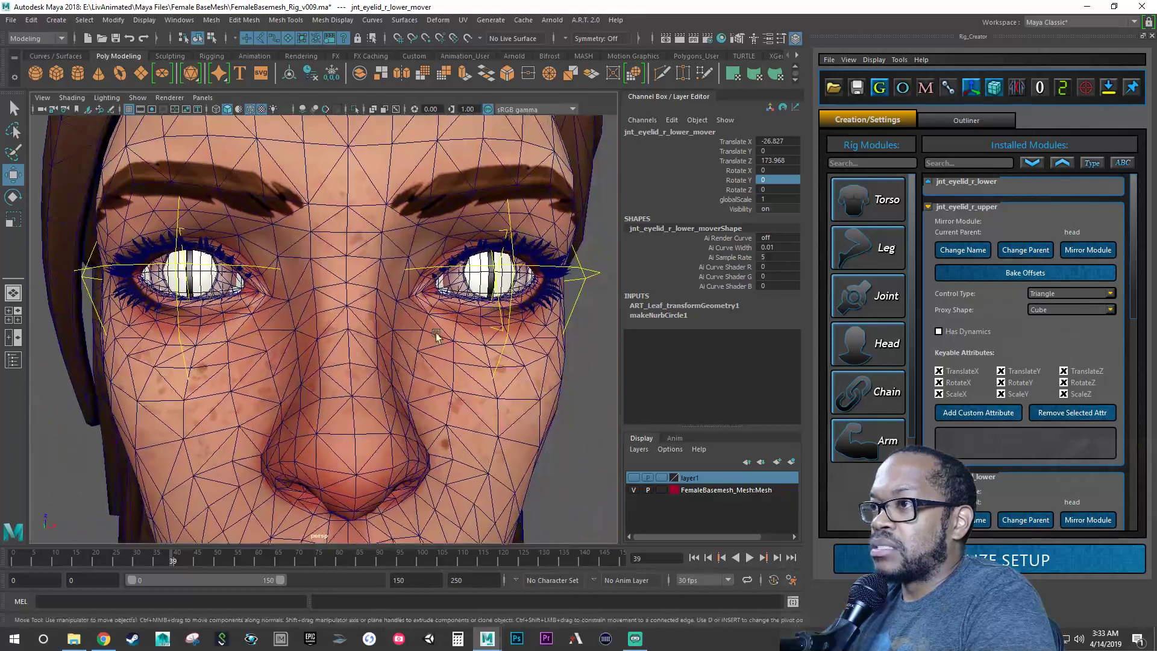
click(504, 331)
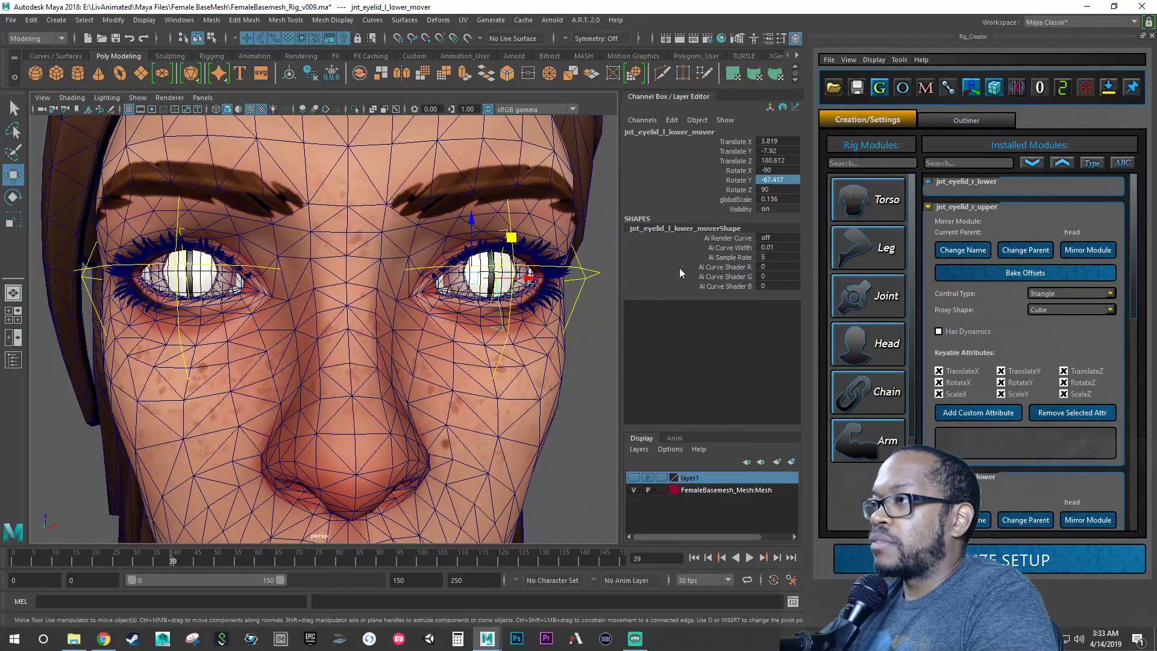
click(769, 199)
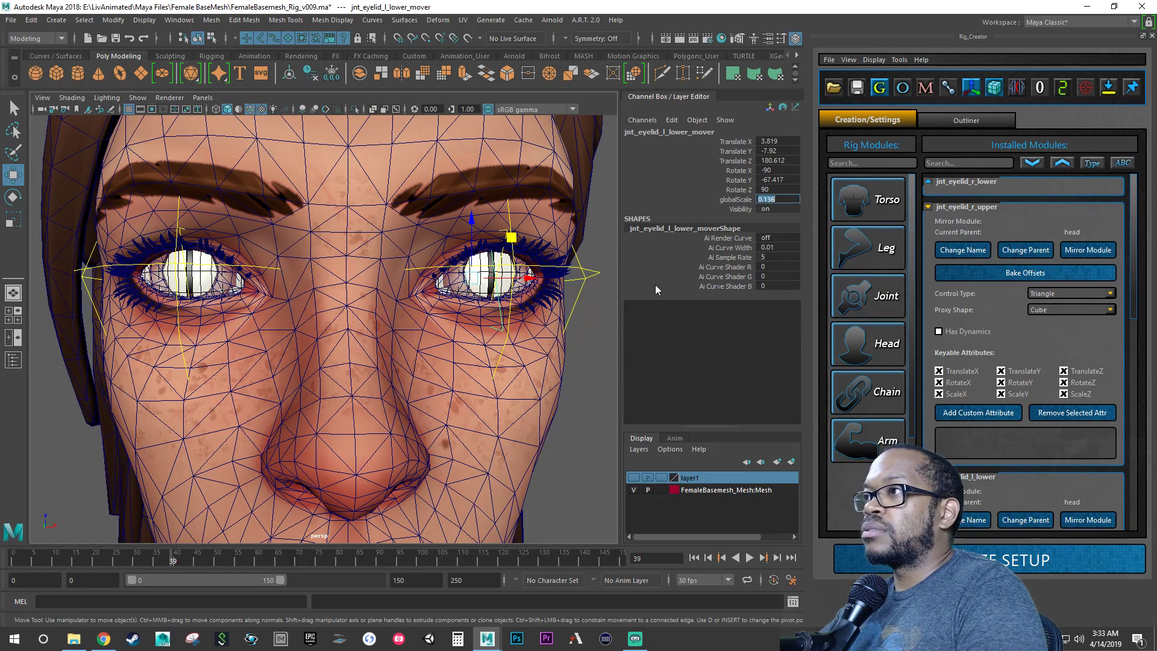
alt+drag(396, 334, 321, 330)
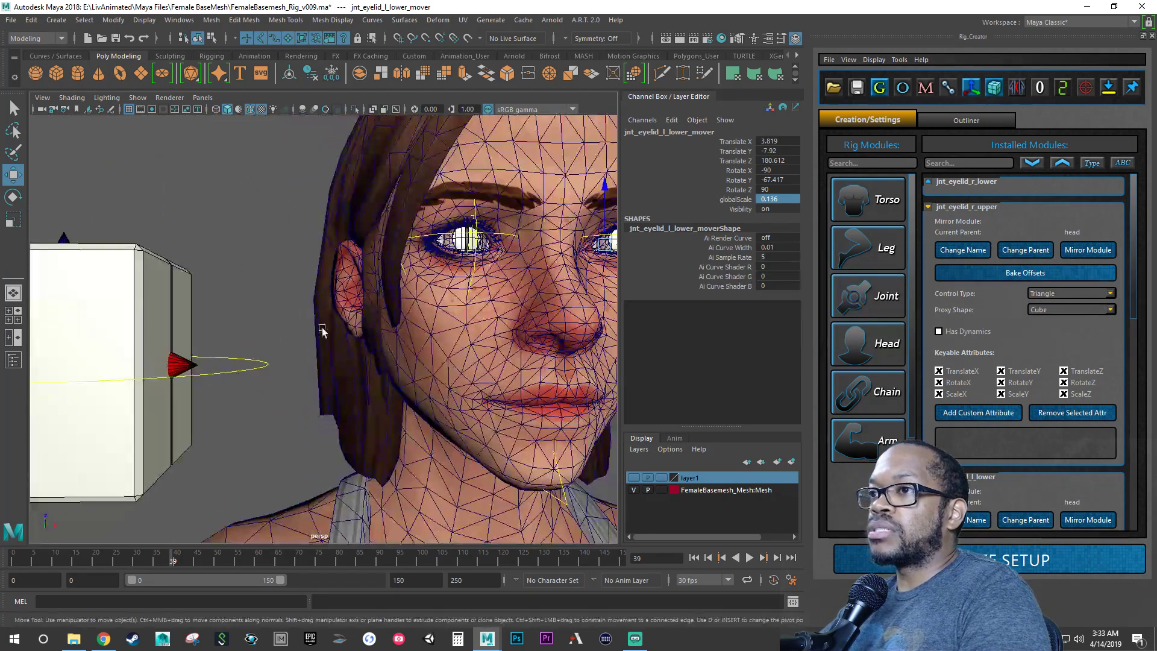
click(267, 368)
click(776, 201)
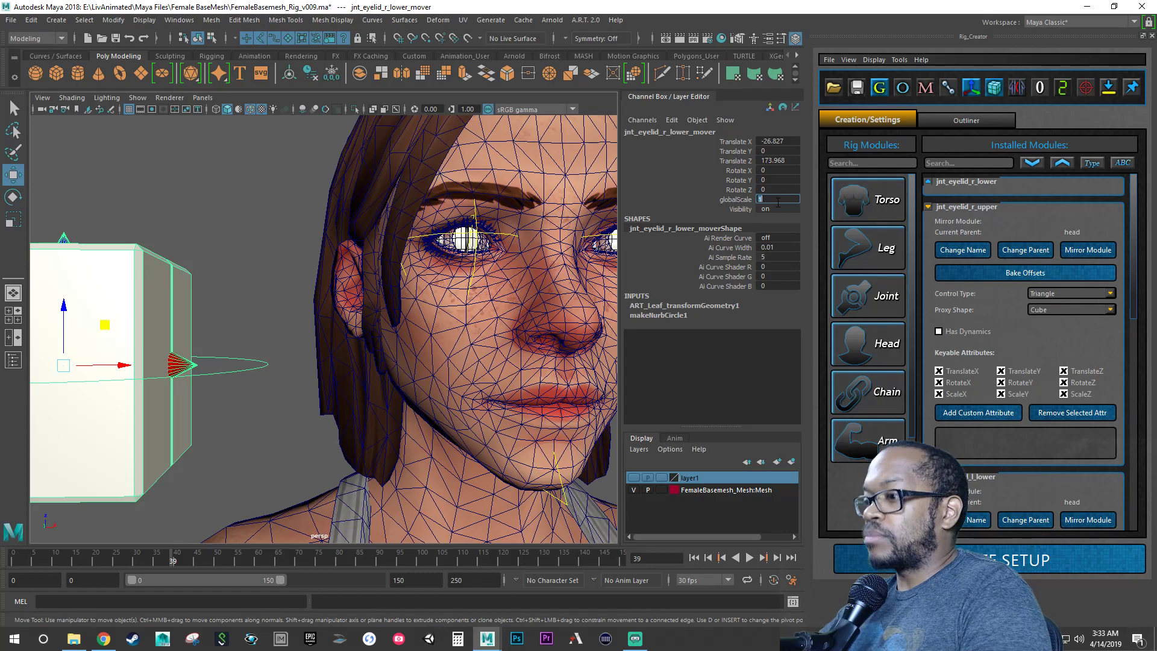
text(0.136)
key(Return)
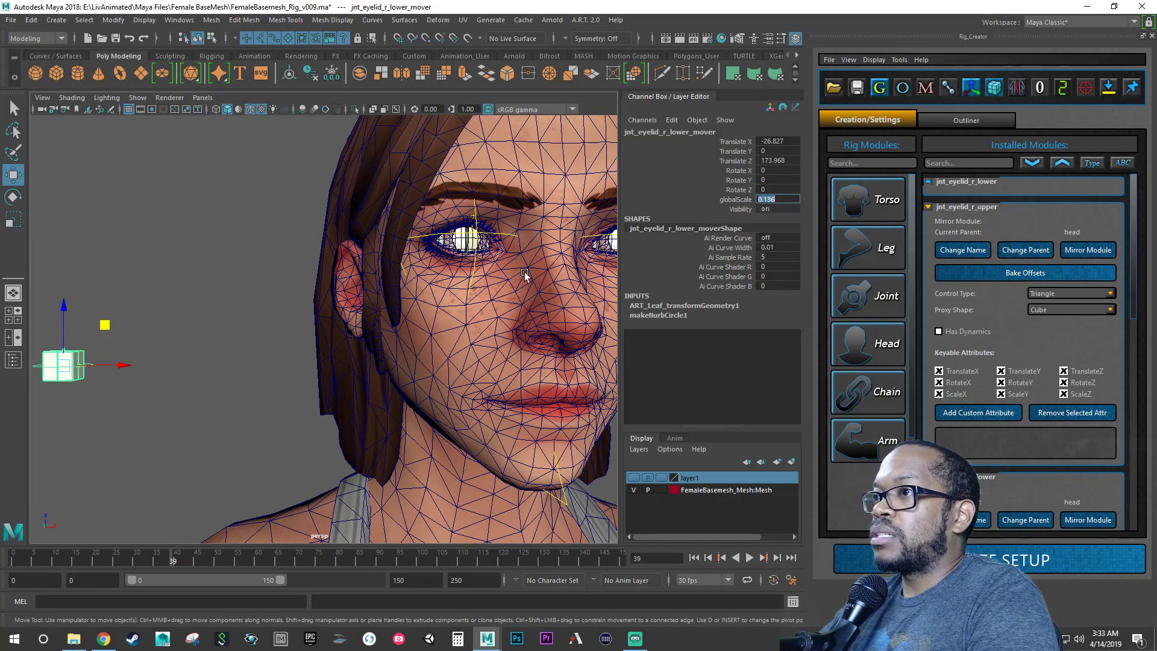
Step: Copy the right upper eyelid mover's Translate X of -3.819 onto the right lower eyelid mover
alt+drag(485, 260, 474, 265)
alt+right_drag(423, 267, 519, 271)
alt+middle_drag(519, 271, 492, 276)
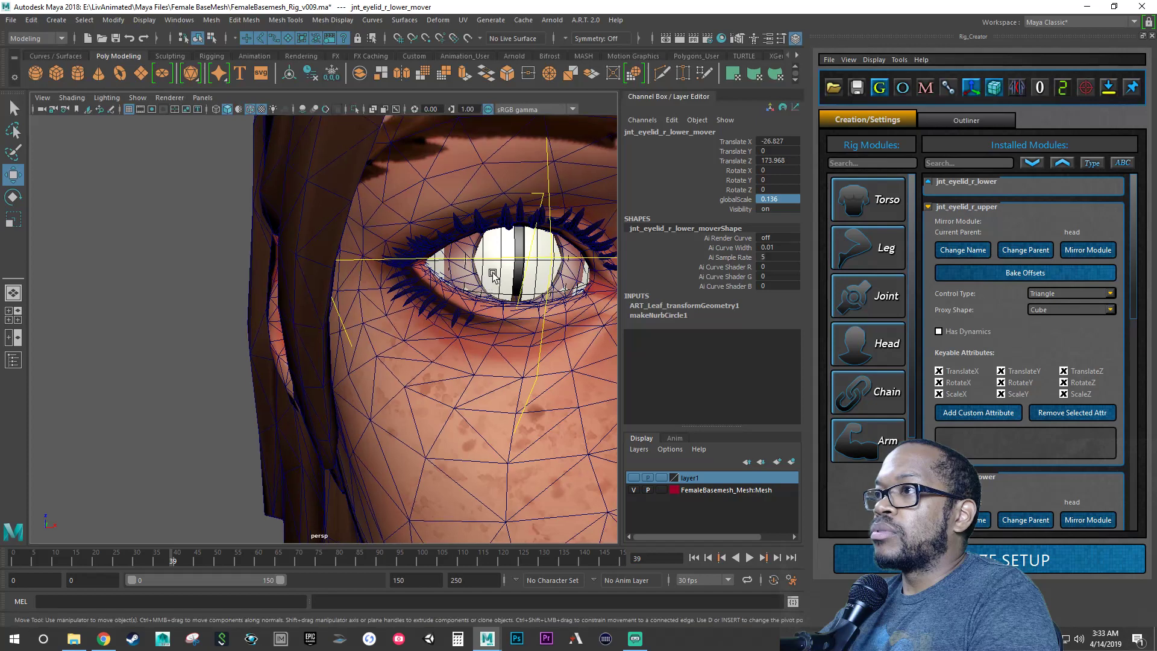
click(541, 194)
double_click(777, 142)
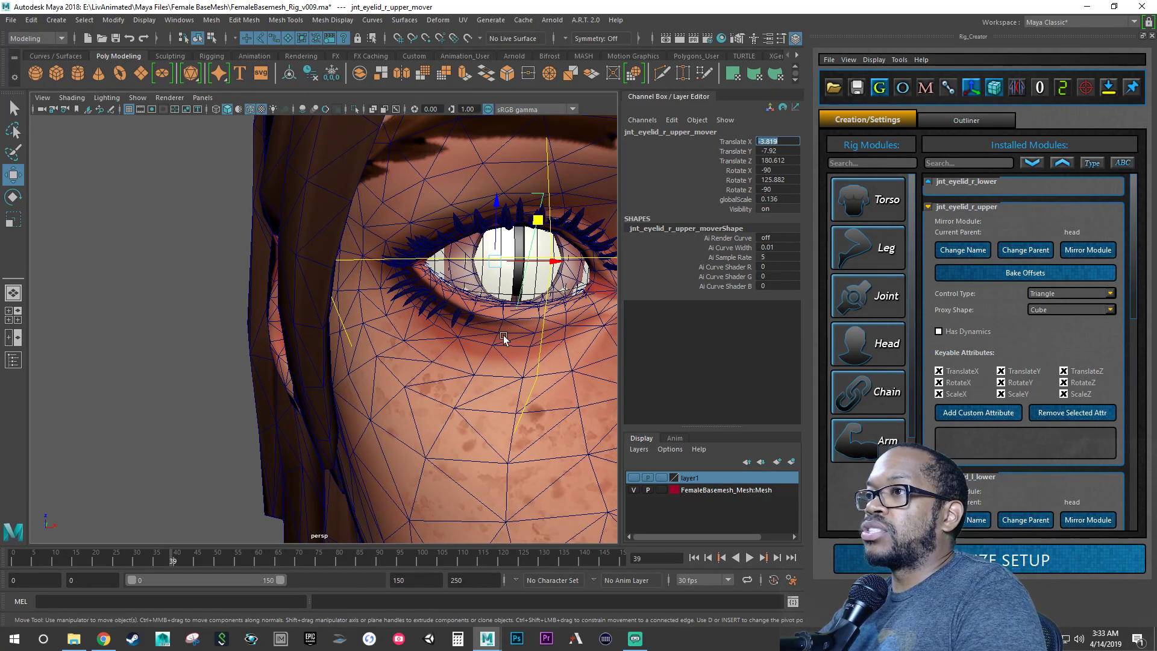
alt+right_drag(477, 357, 225, 367)
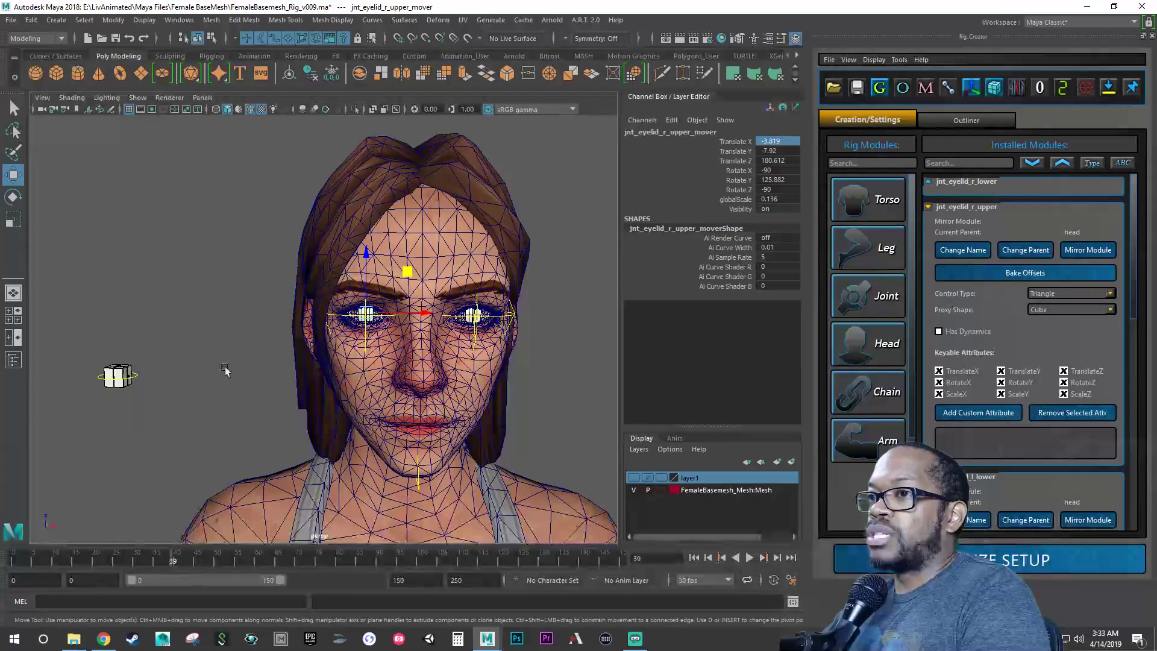
click(134, 376)
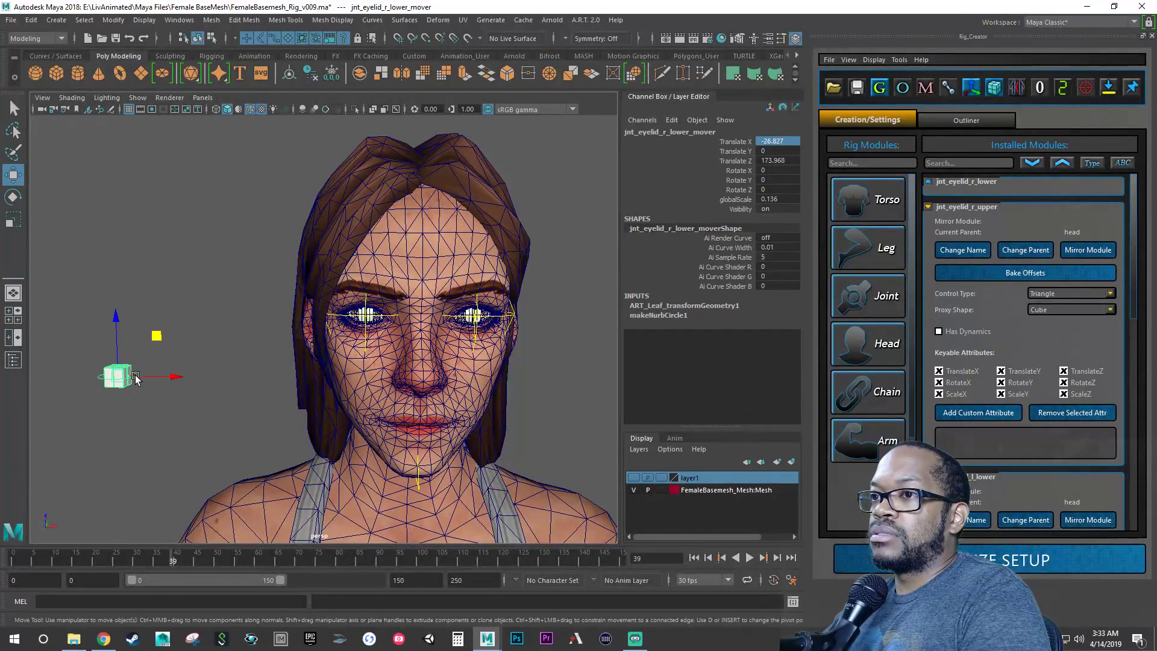
double_click(777, 141)
text(-3.819)
key(Return)
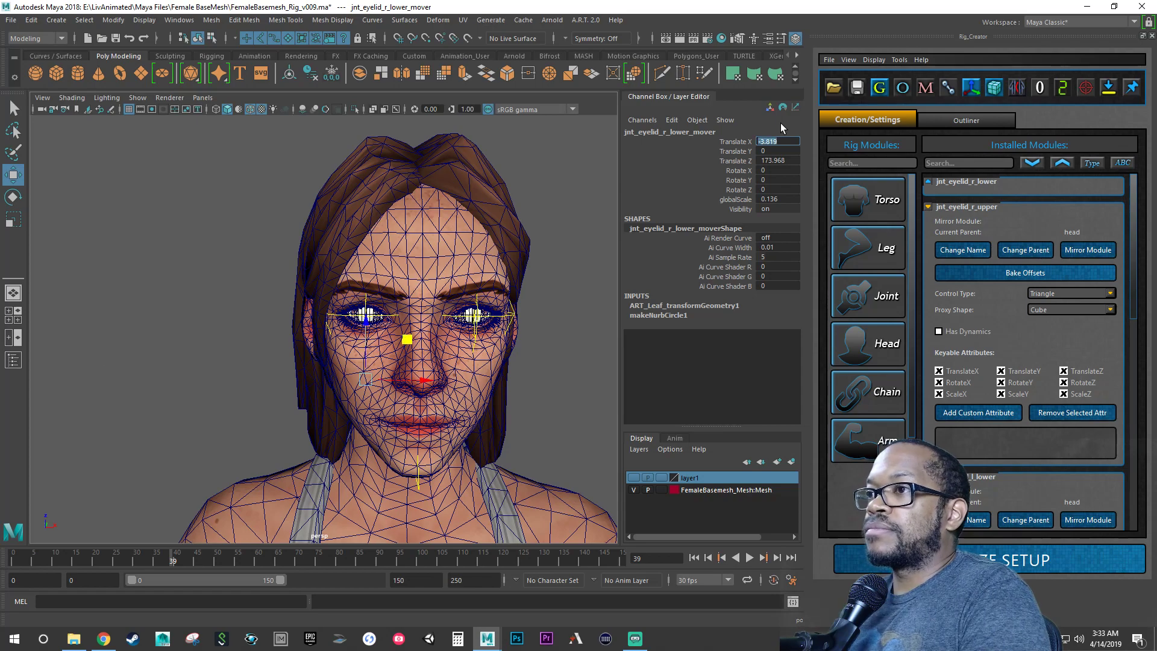
Step: Display the scene in wireframe to expose the right eye's movers inside the head
scroll(476, 301, up, 5)
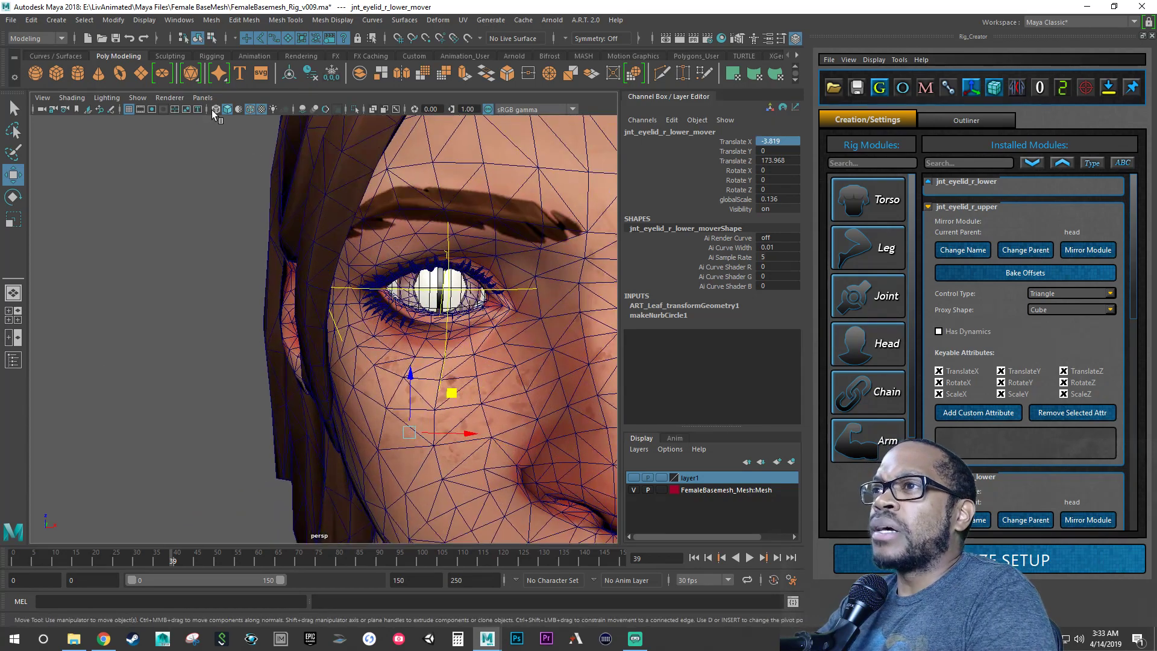
click(216, 109)
scroll(272, 334, up, 3)
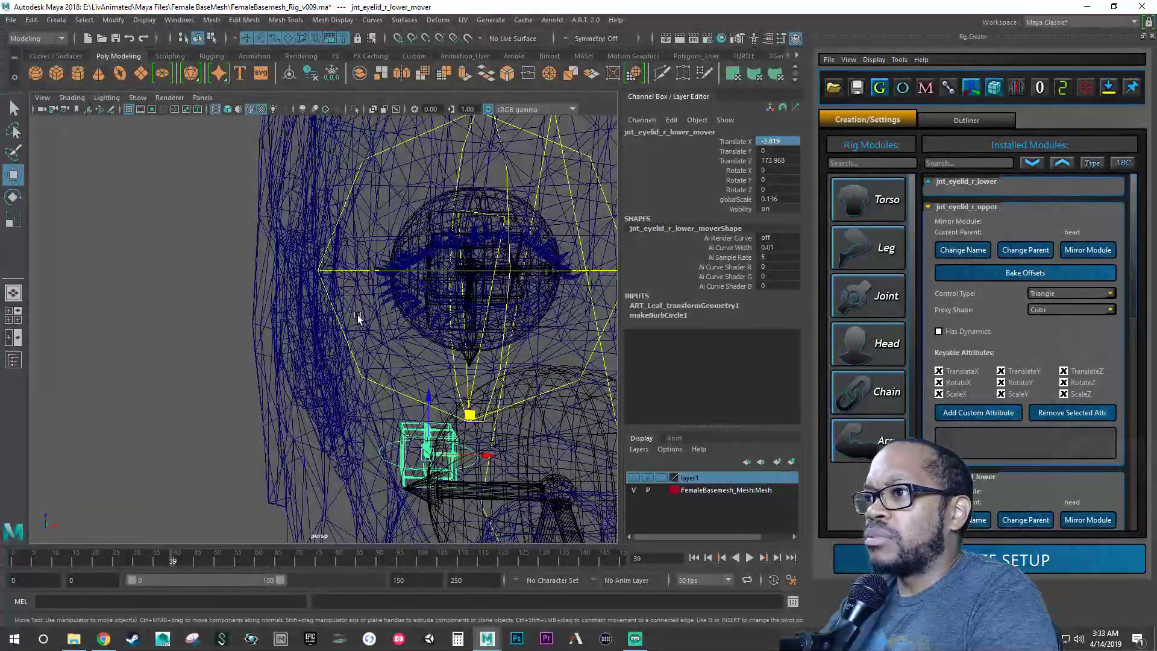
Step: Collapse the right upper eyelid module's settings and set the right lower eyelid module's control type to Triangle
alt+drag(358, 317, 365, 330)
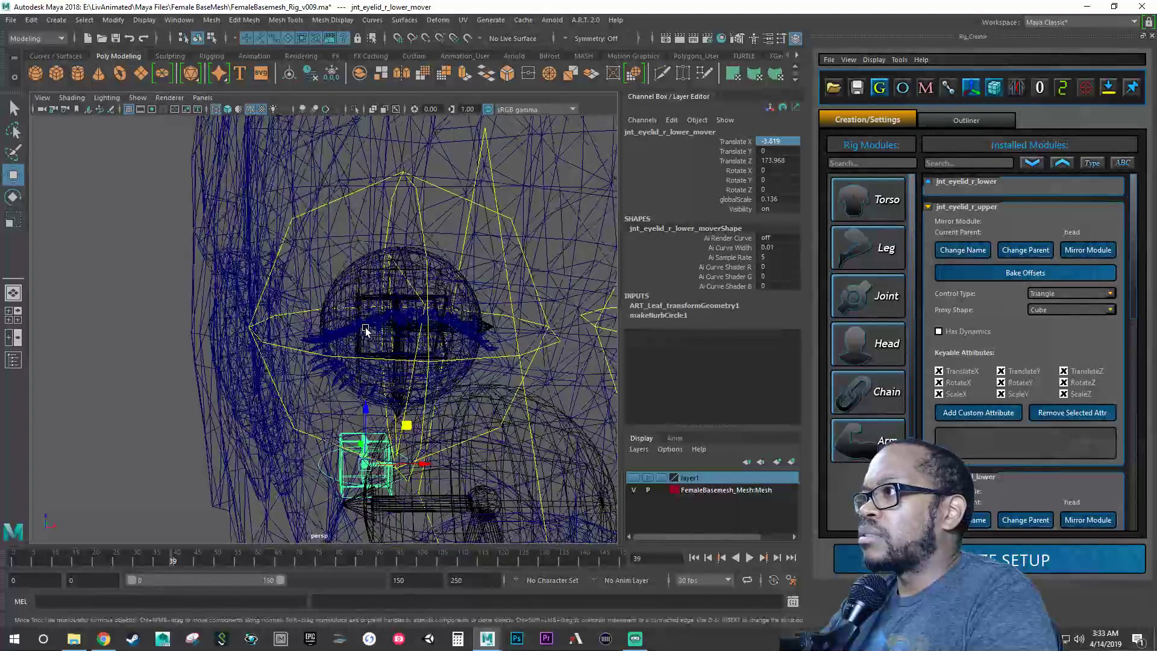
click(927, 206)
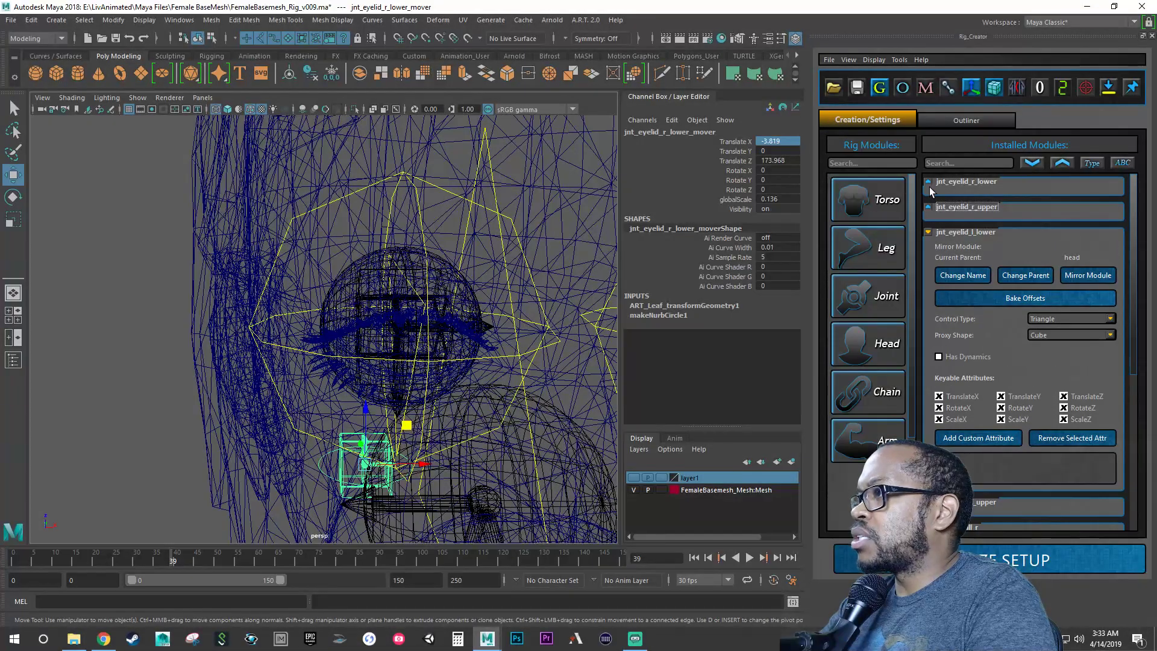
click(927, 182)
click(1044, 268)
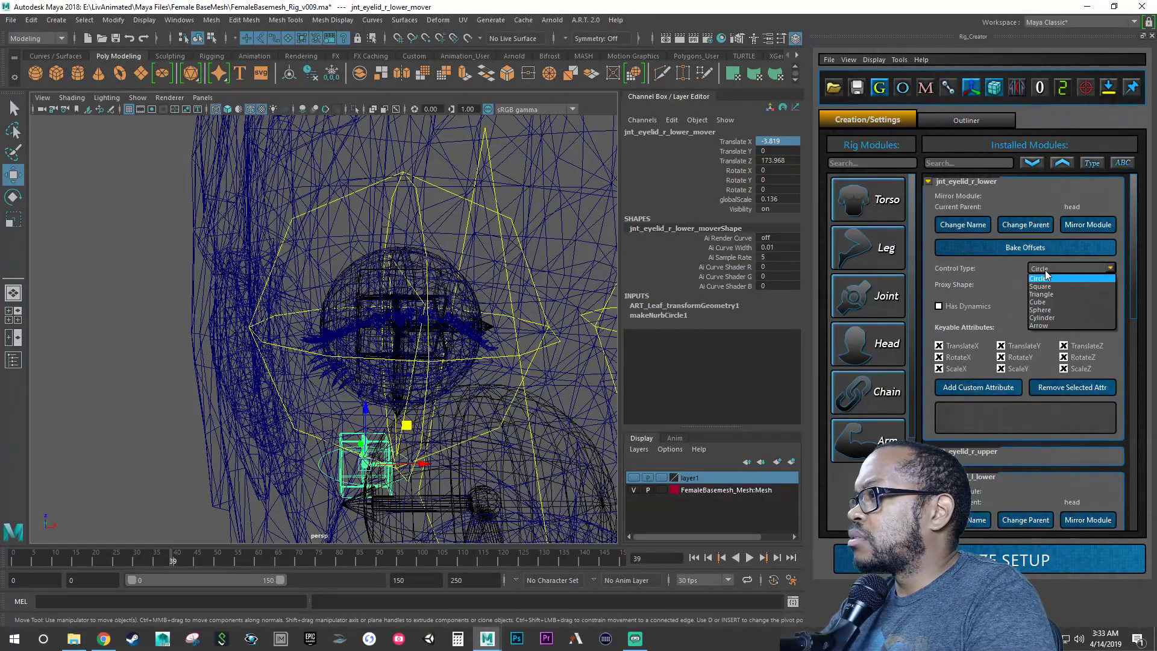
click(1042, 293)
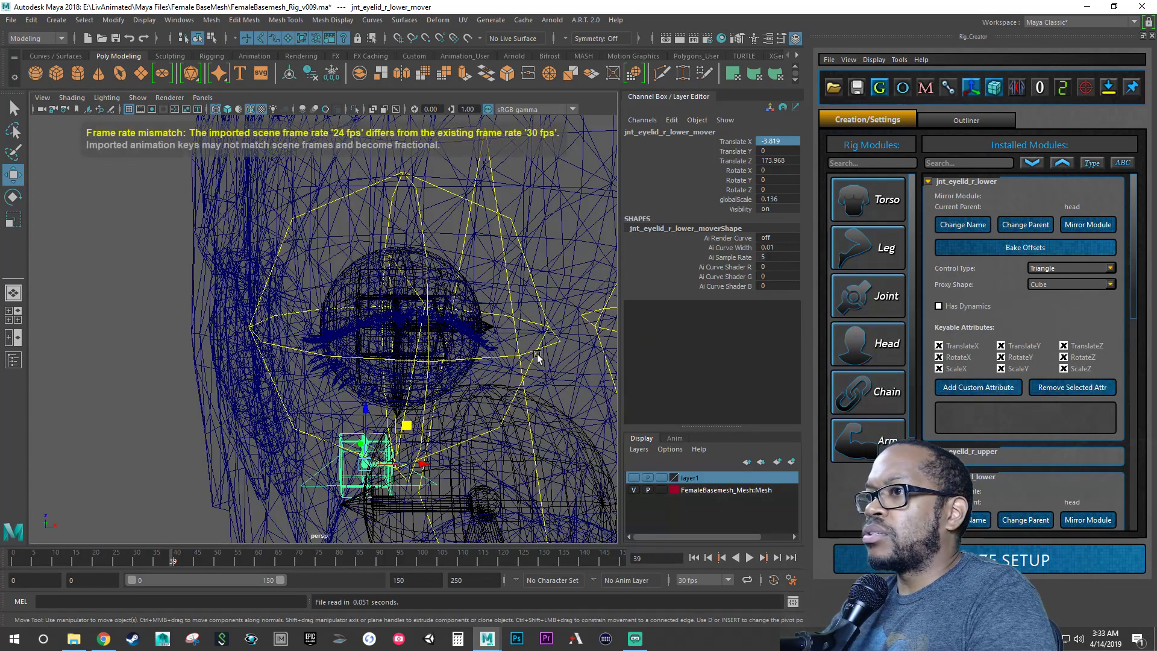
Step: Copy the right upper eyelid mover's Translate Y of -7.92 onto the right lower eyelid mover
click(409, 283)
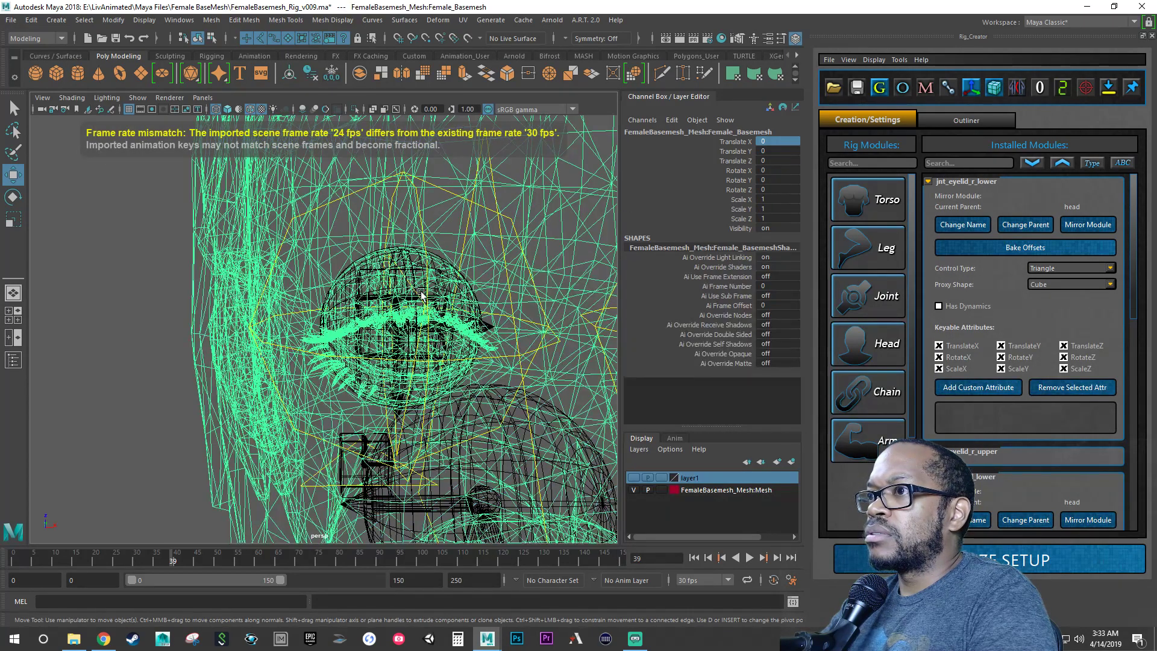
click(421, 299)
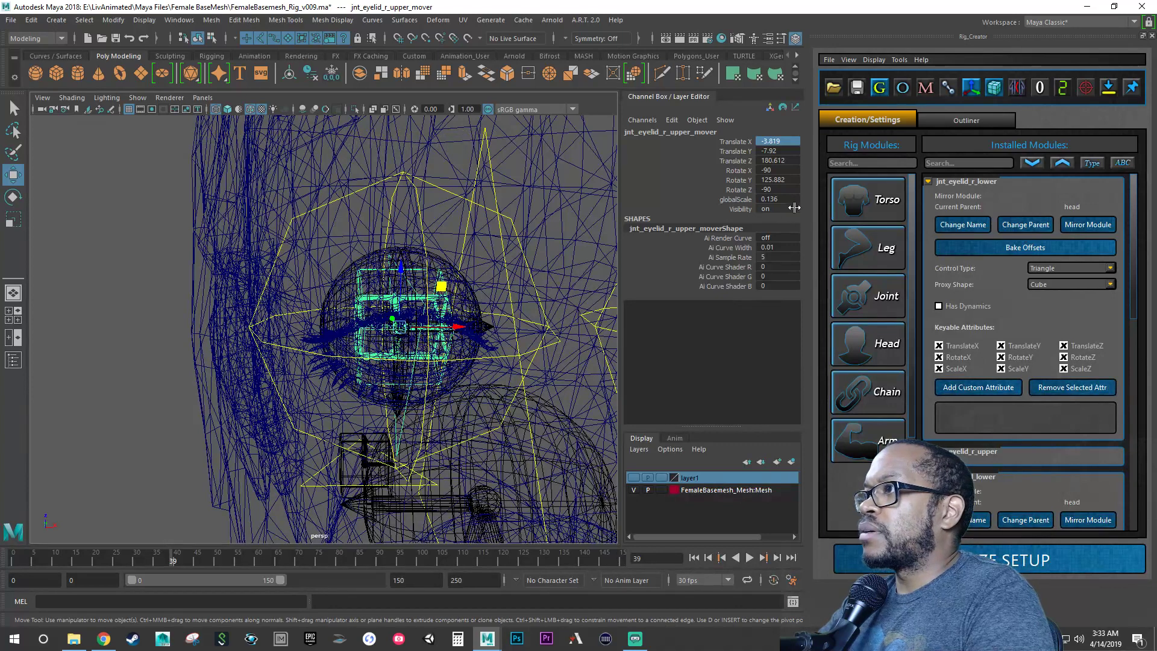
key(Tab)
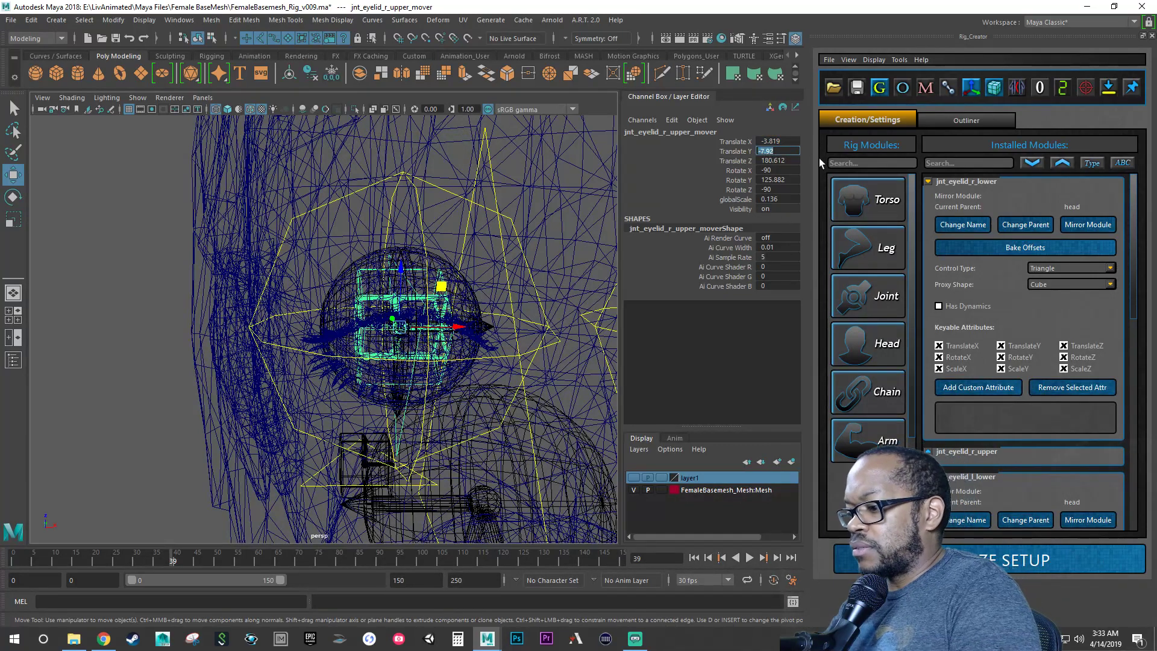
click(316, 487)
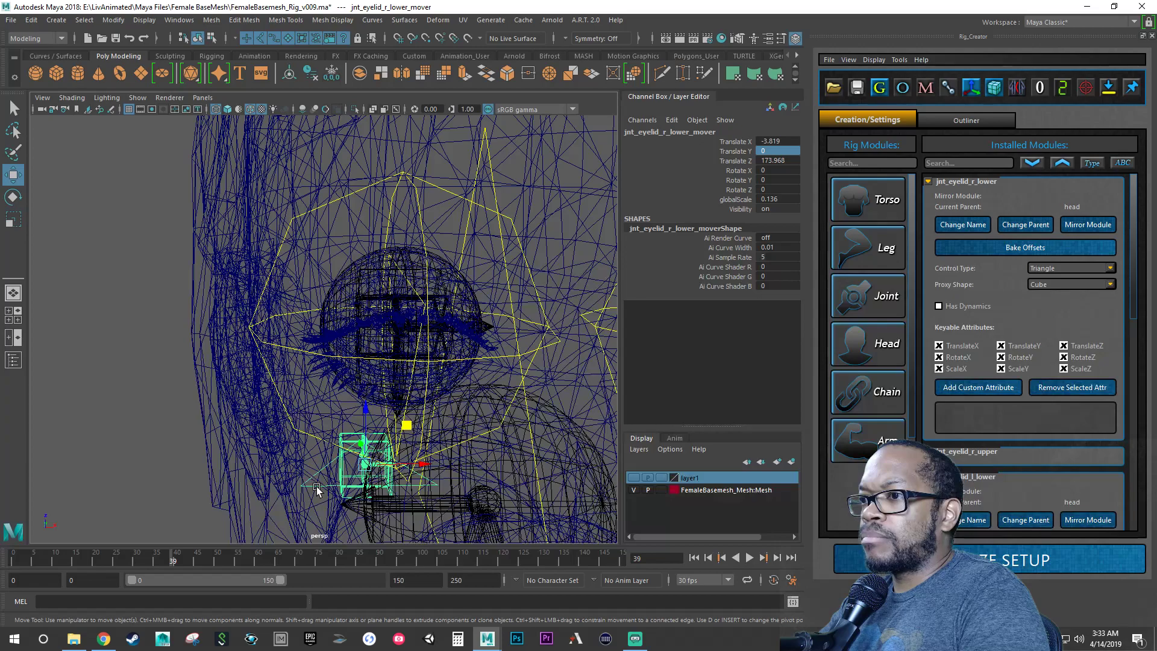
click(774, 151)
text(-7.92)
key(Return)
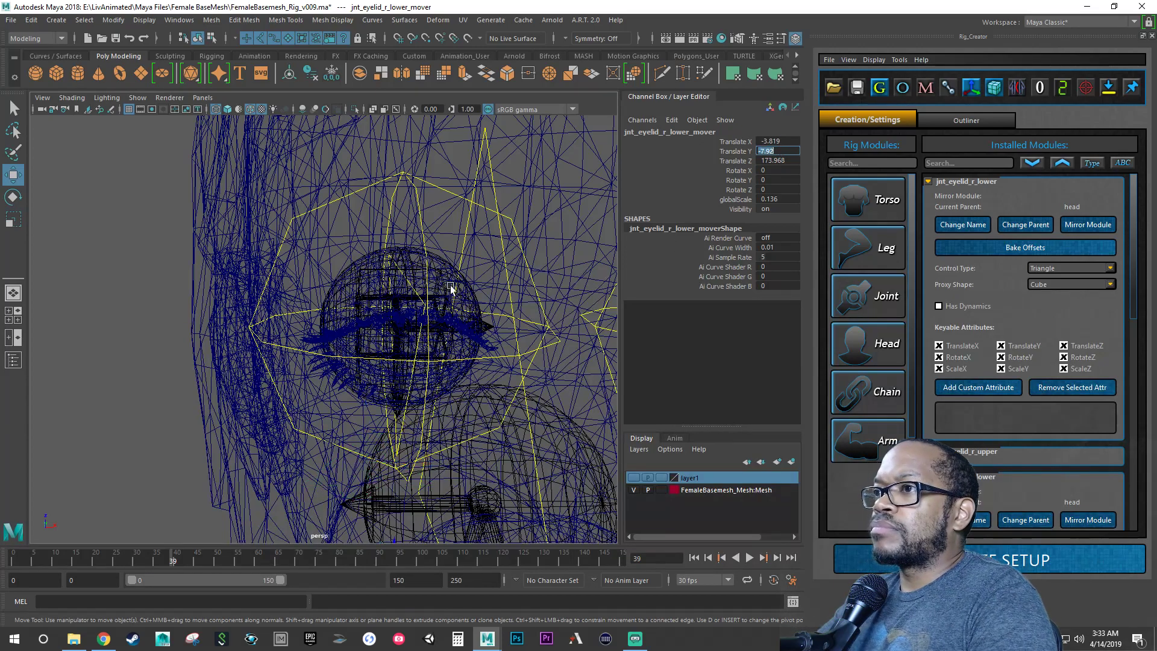
Step: Copy the right upper eyelid mover's Translate Z of 180.612 onto the right lower eyelid mover
alt+drag(374, 269, 431, 230)
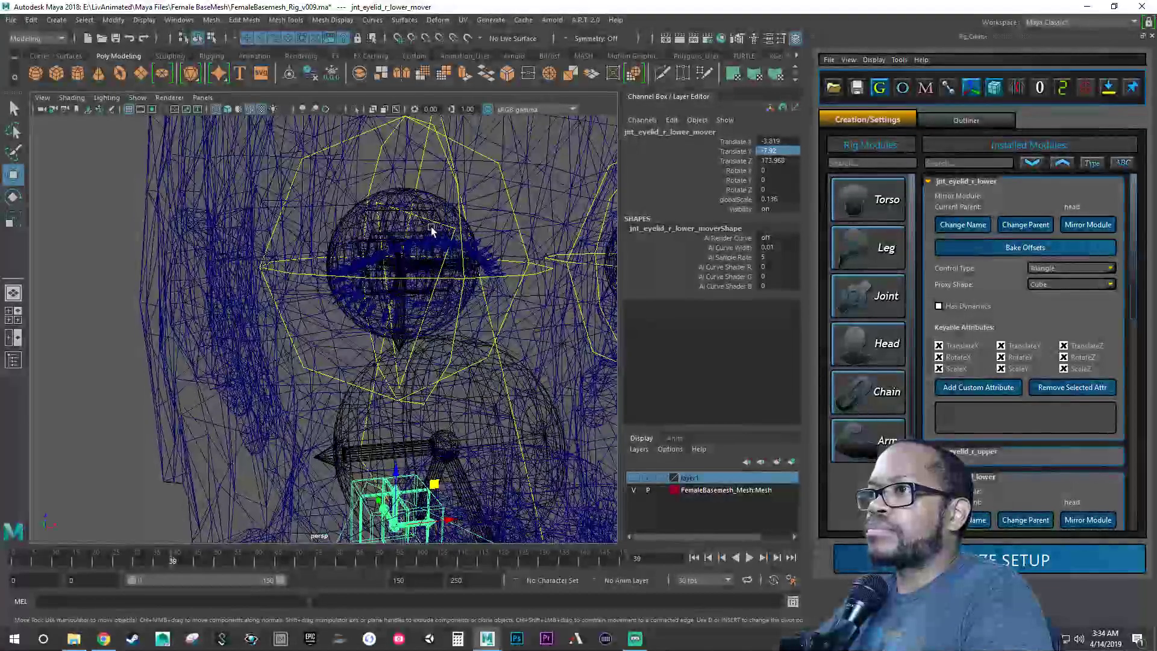
click(402, 385)
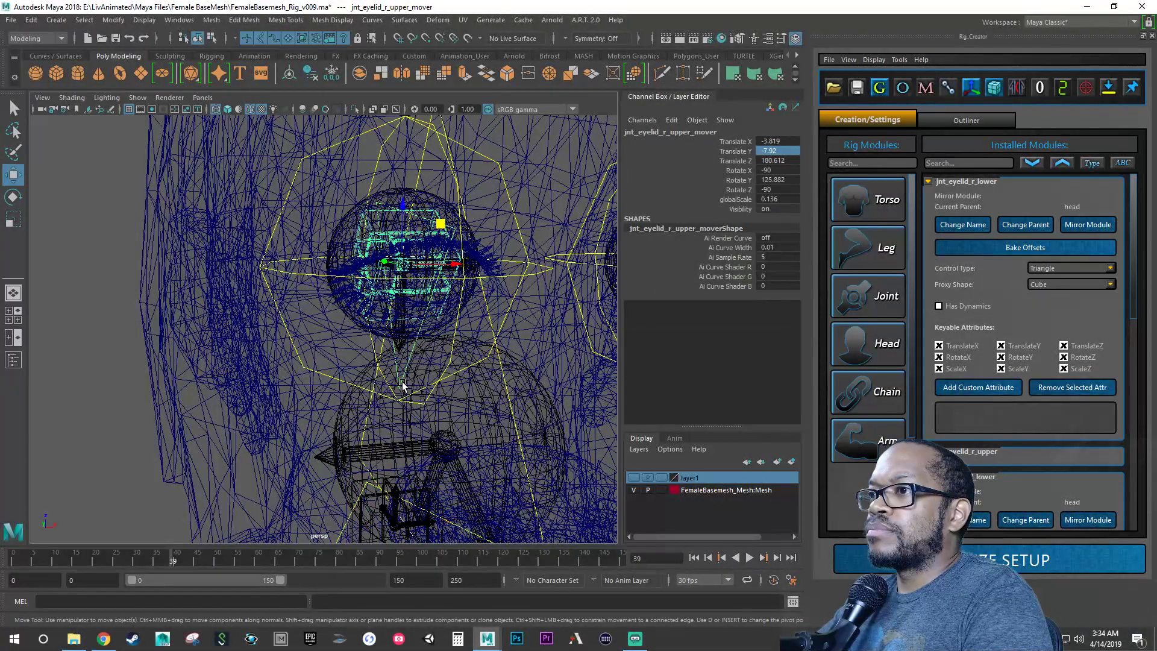
click(792, 160)
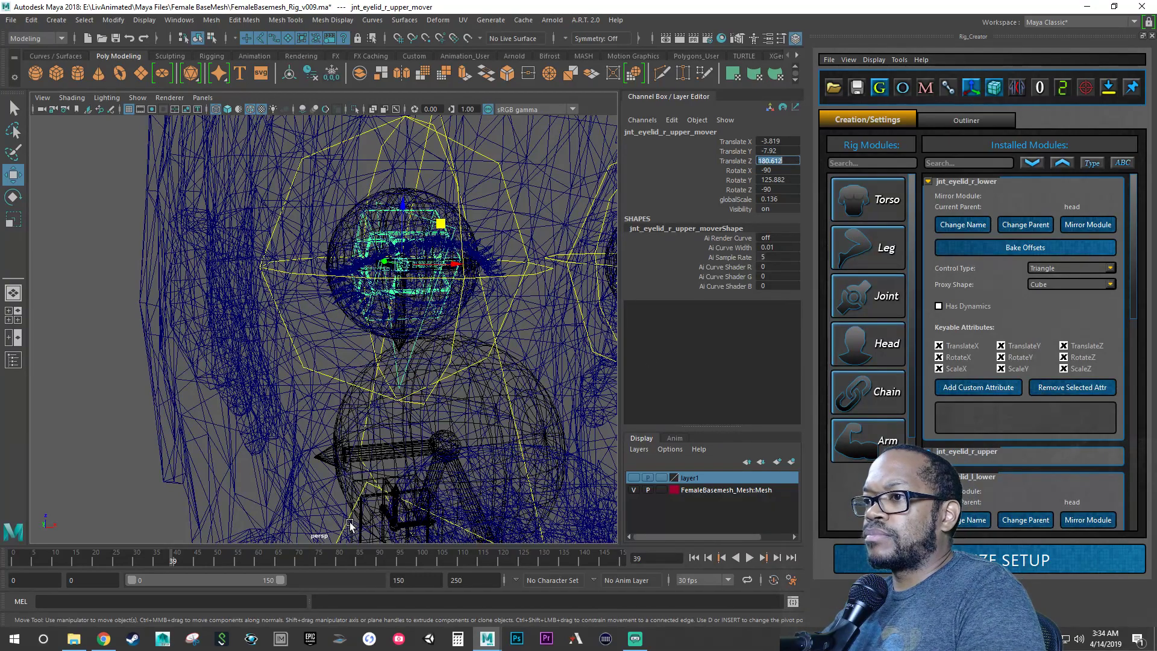
alt+right_drag(478, 444, 314, 525)
alt+drag(312, 402, 385, 362)
alt+right_drag(384, 363, 588, 371)
alt+drag(587, 372, 374, 283)
alt+middle_drag(373, 283, 371, 330)
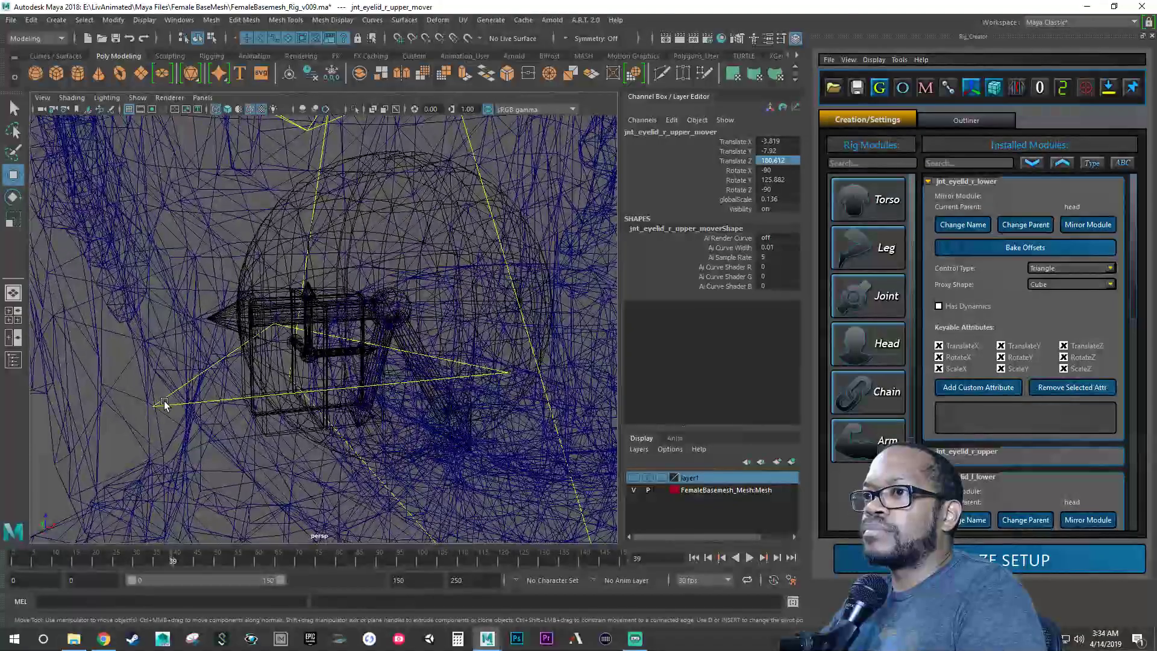
click(164, 400)
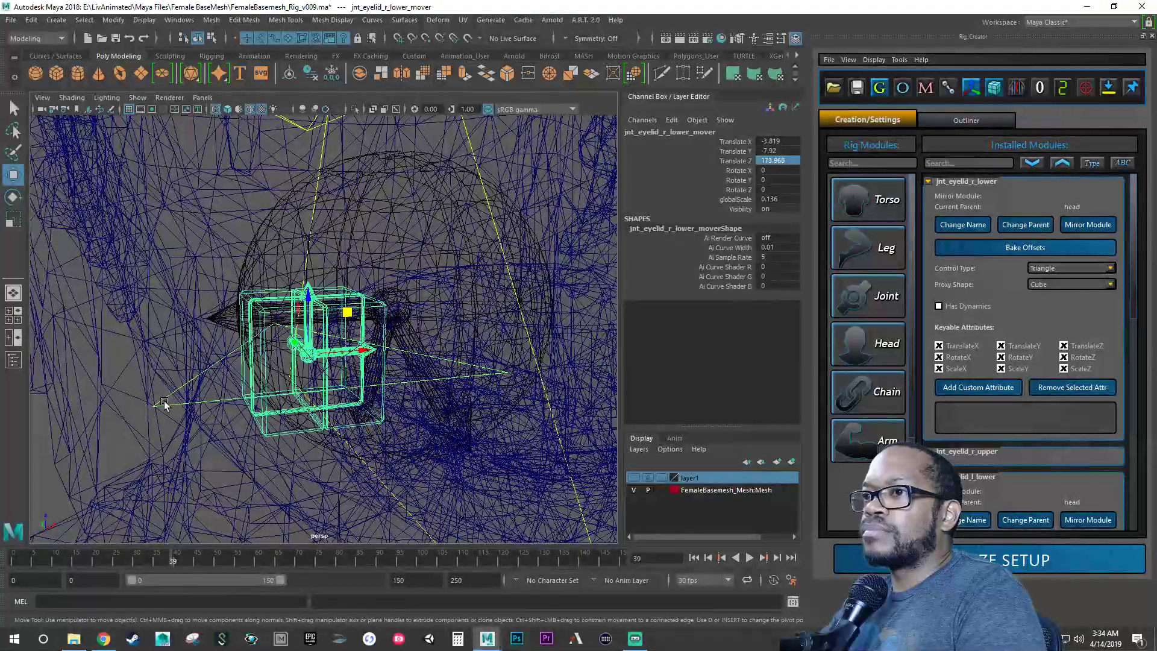
double_click(766, 160)
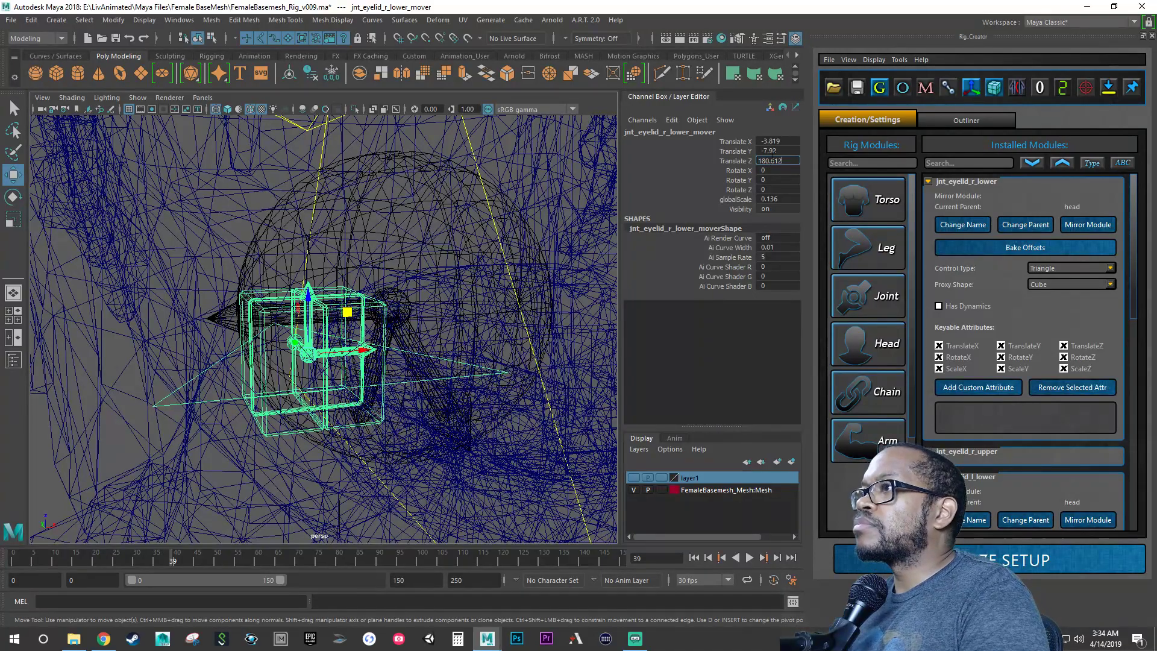
key(Return)
alt+middle_drag(336, 250, 347, 301)
alt+drag(346, 336, 351, 336)
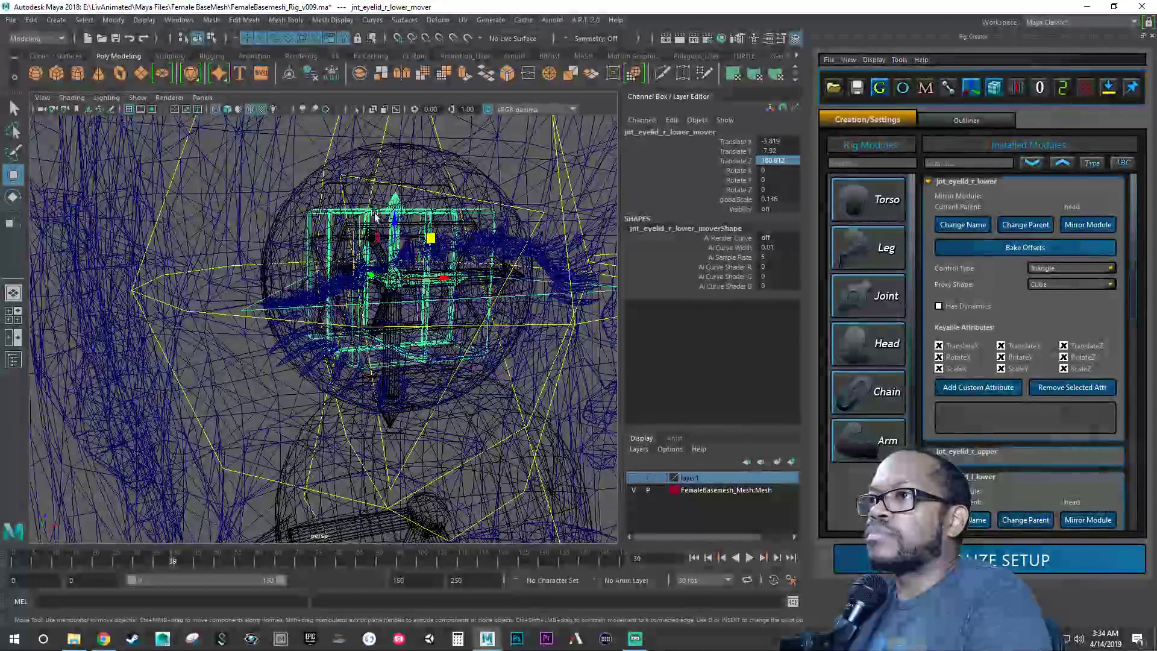
Step: Give the right lower eyelid mover the left lower eyelid mover's Rotate Y of -67.417
click(539, 211)
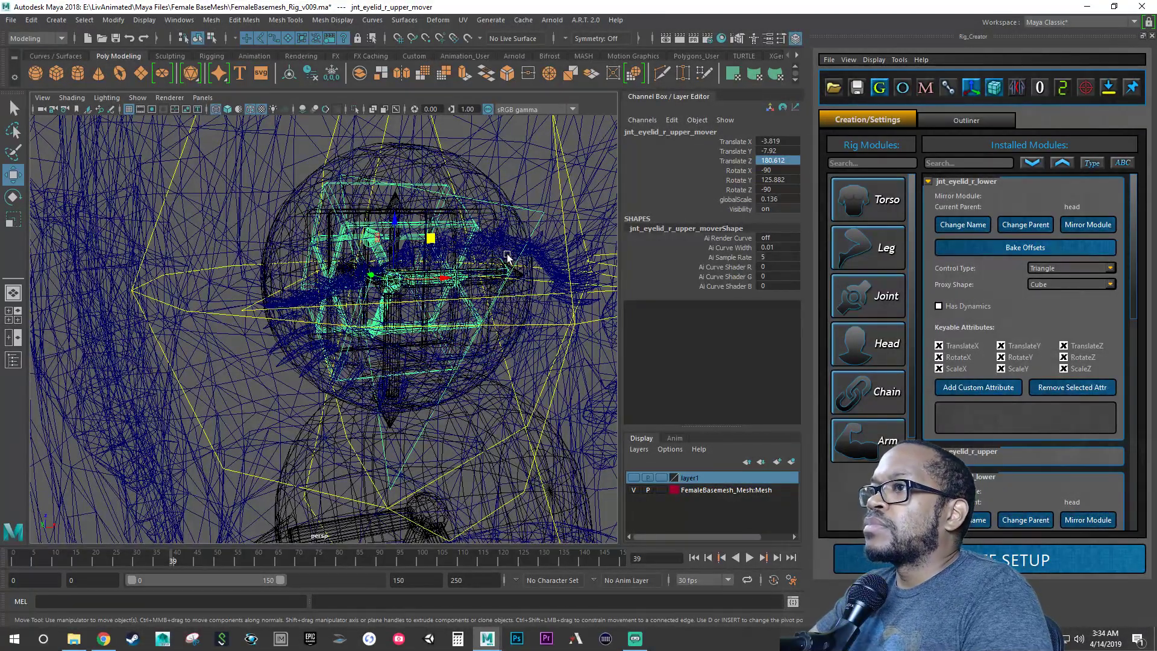
alt+right_drag(507, 254, 474, 250)
alt+drag(474, 250, 425, 254)
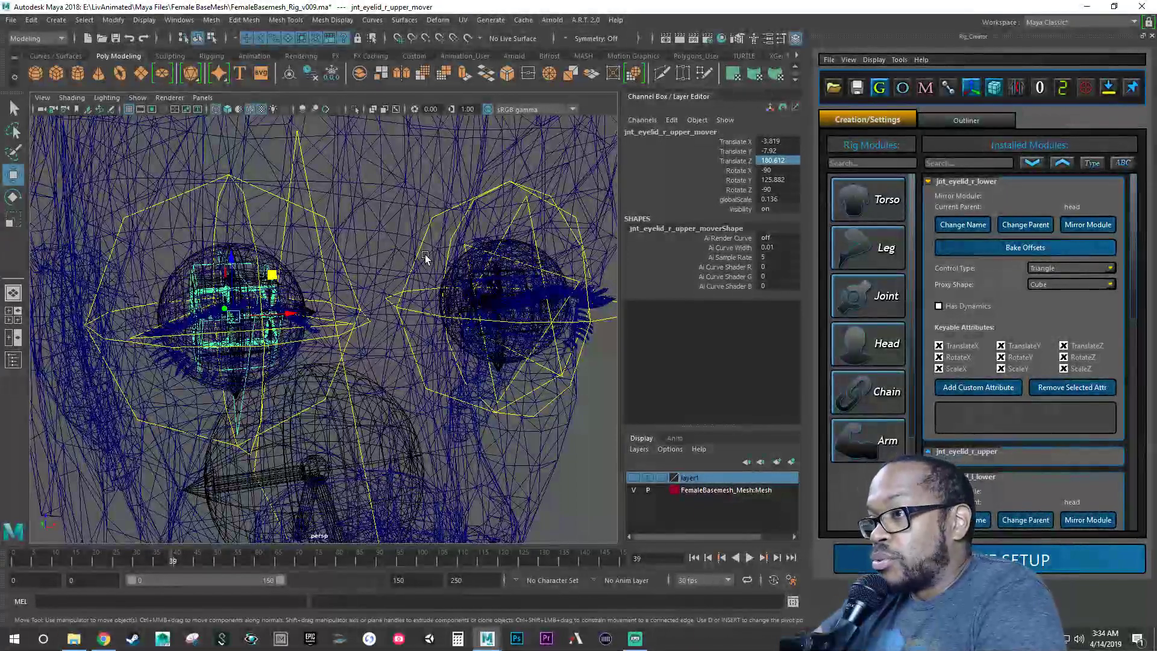
alt+drag(540, 368, 555, 365)
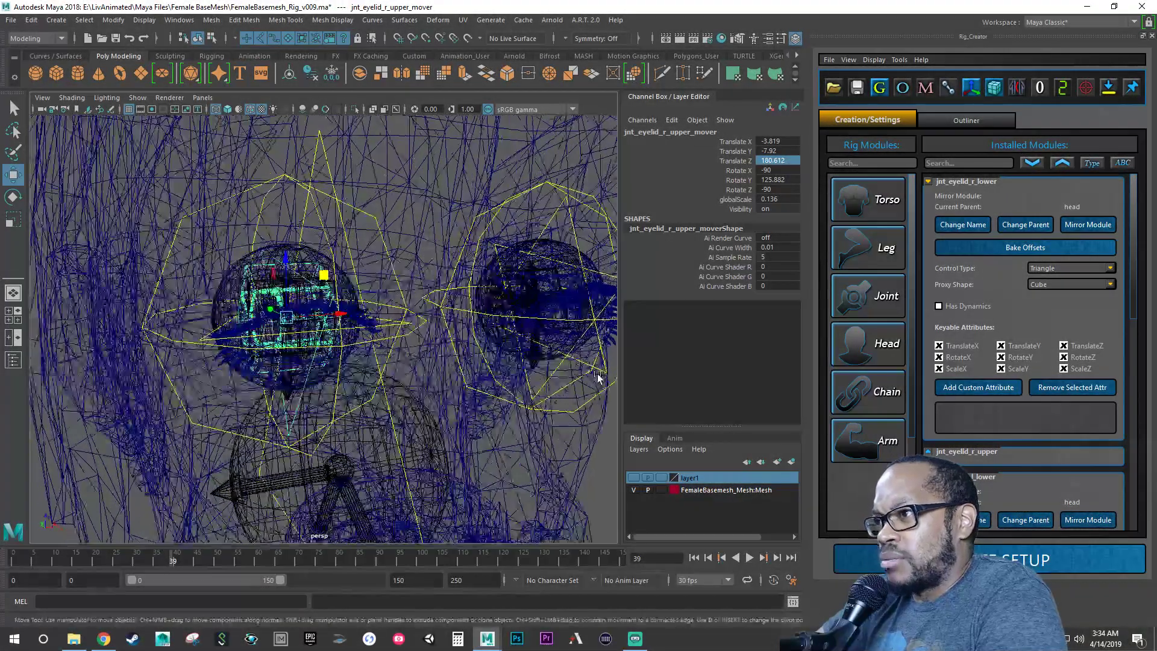
click(601, 373)
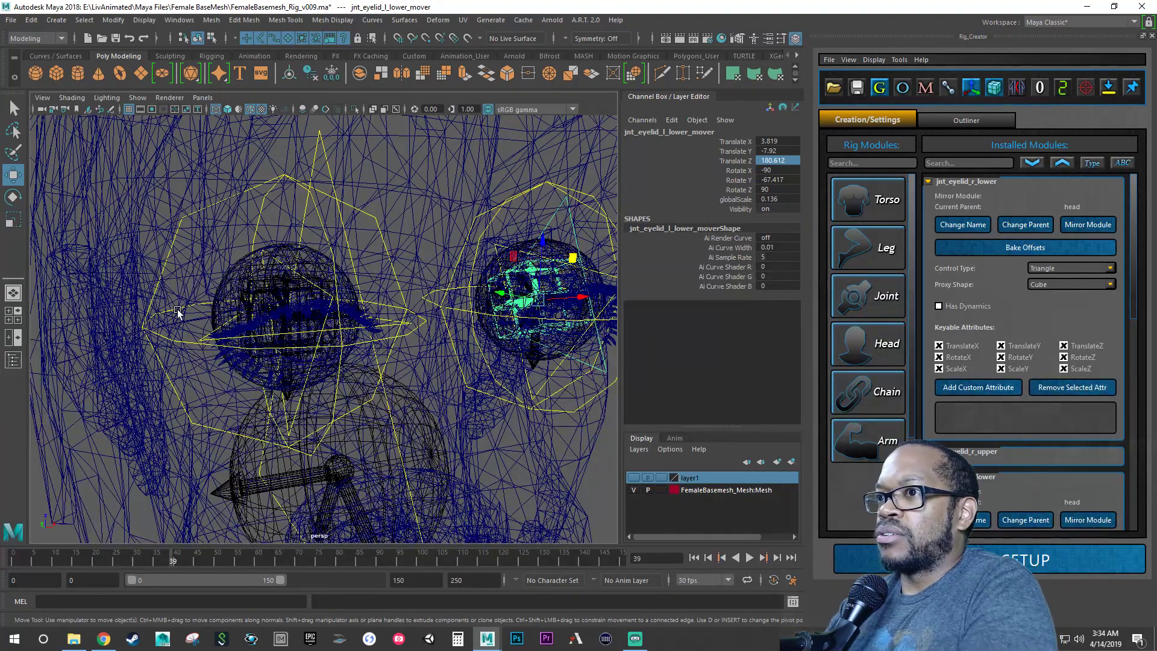
click(204, 341)
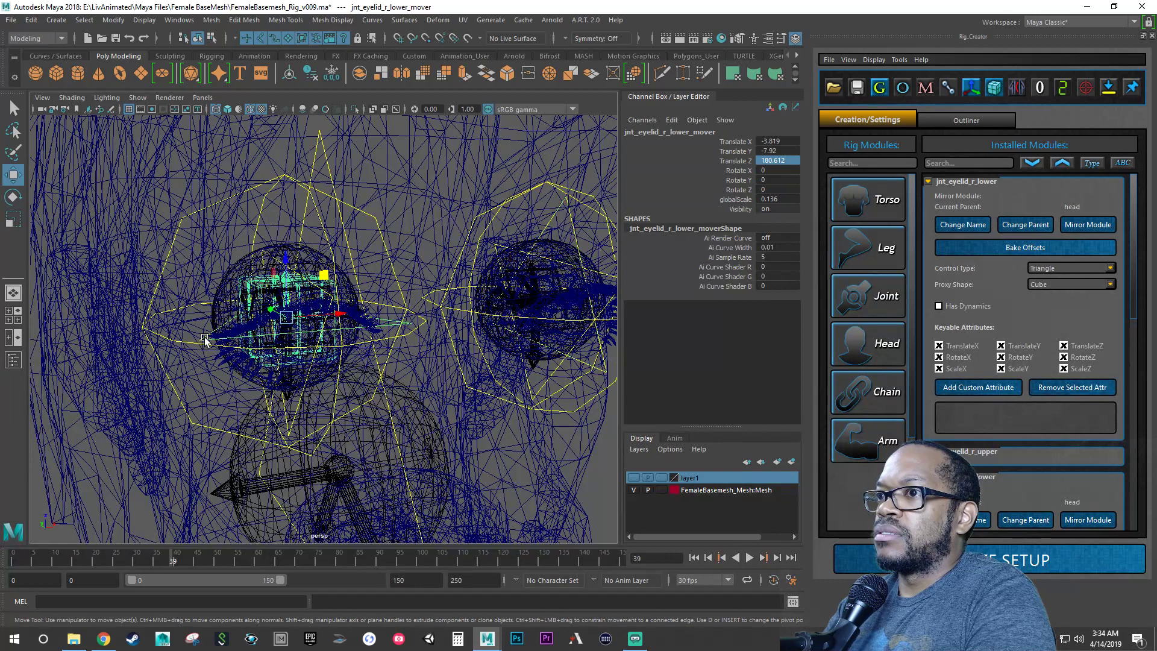
click(777, 179)
text(-67)
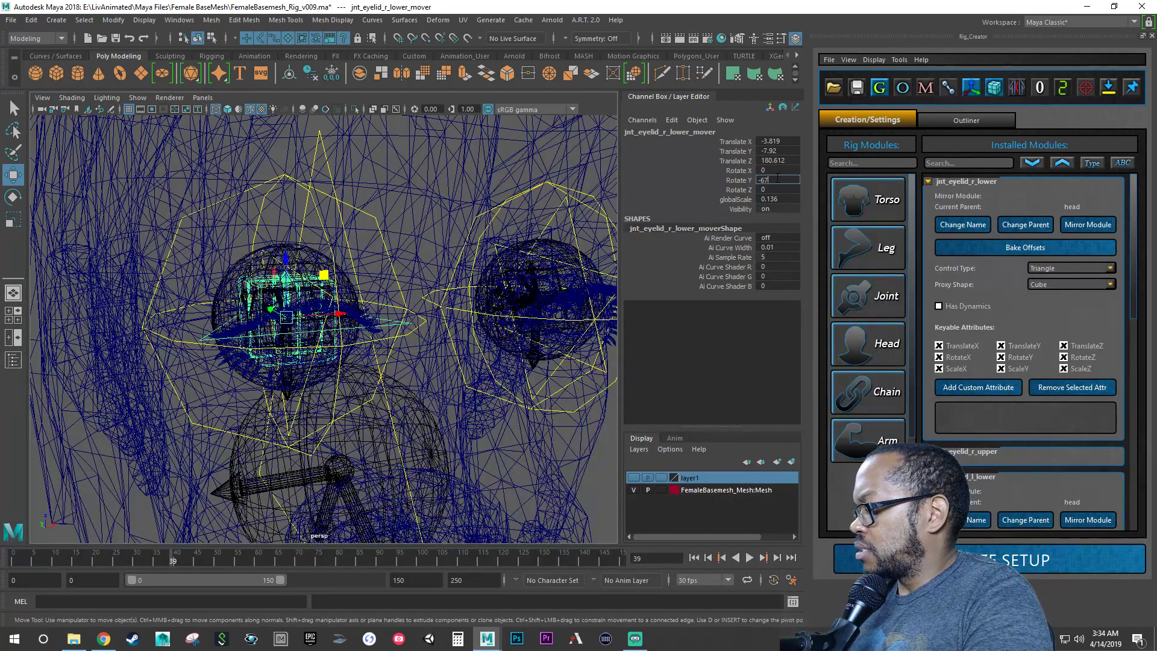
text(.417)
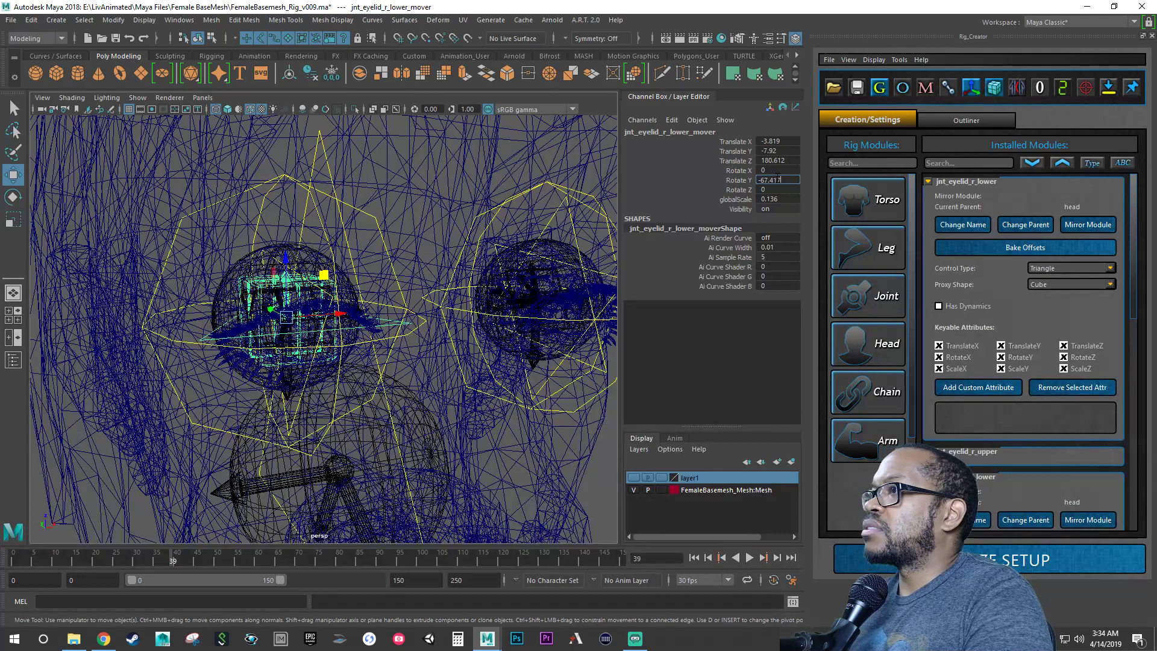
Step: Set the right lower eyelid mover's Rotate X to -90 and Rotate Z to 90
click(778, 171)
text(-90)
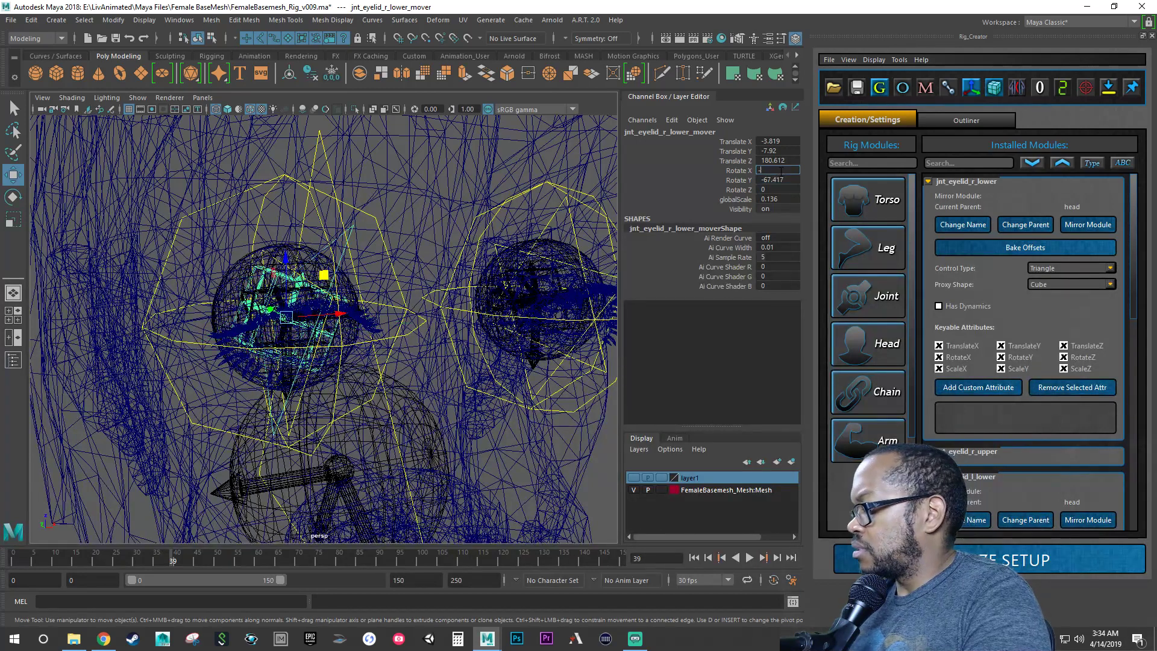
click(777, 190)
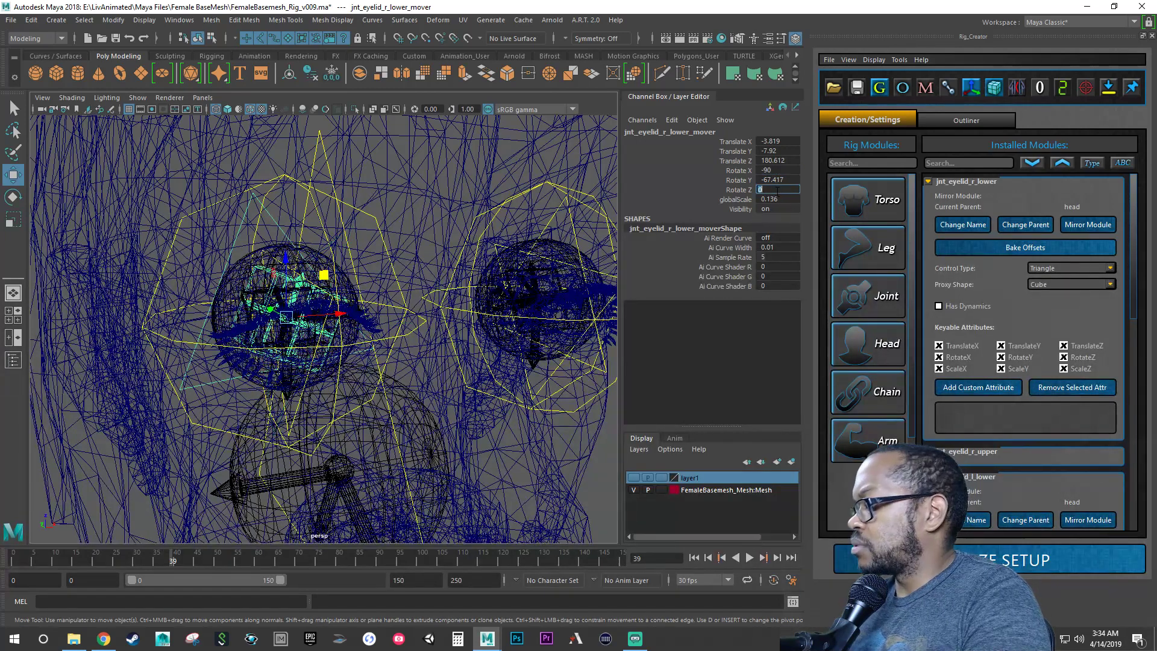
text(90)
key(Return)
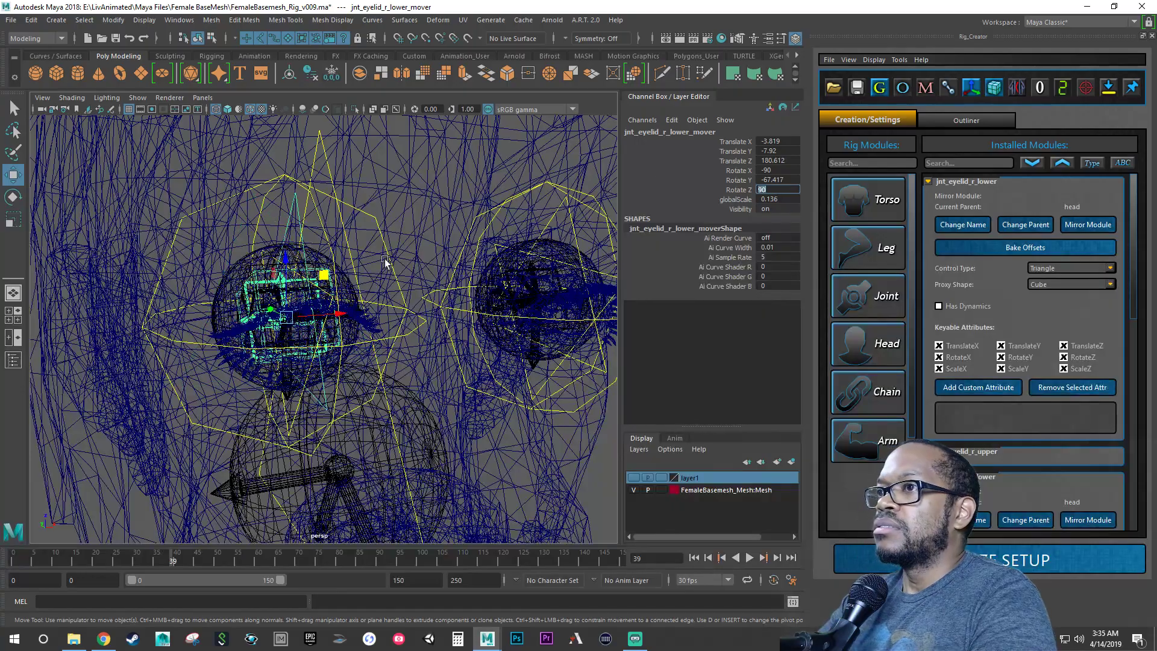
Step: Check the right lower eyelid mover against the left lower one and save the scene
mouse_move(362, 319)
alt+mouse_down()
mouse_move(378, 312)
mouse_move(373, 301)
alt+mouse_up()
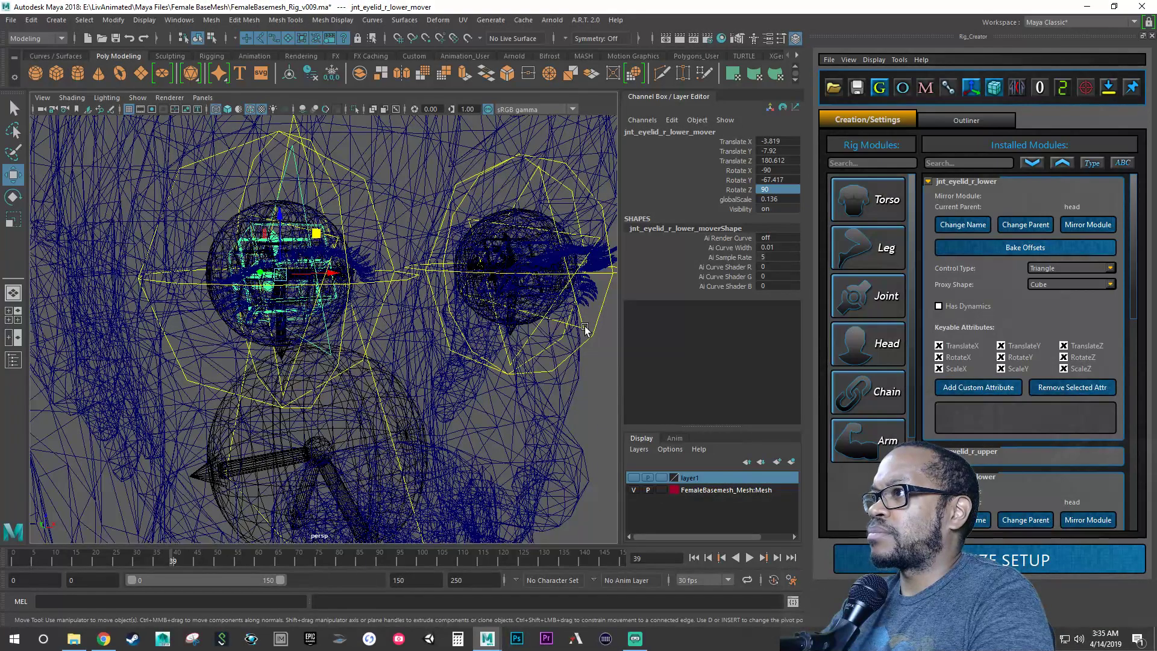
click(584, 328)
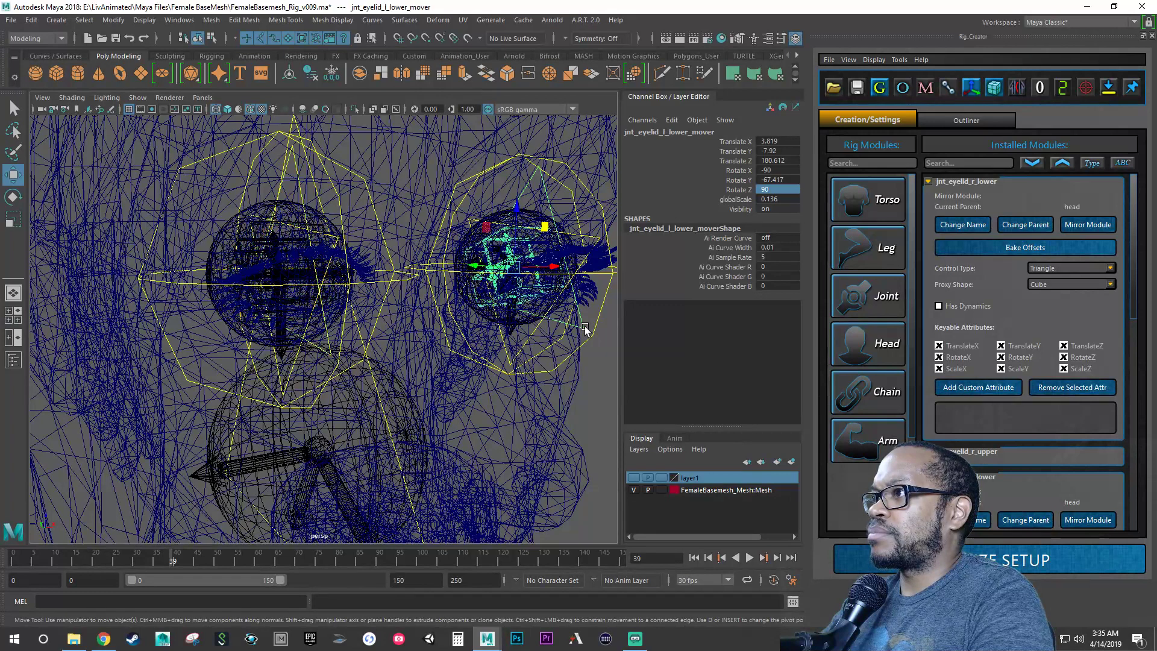
click(331, 352)
key(q)
key(ctrl+s)
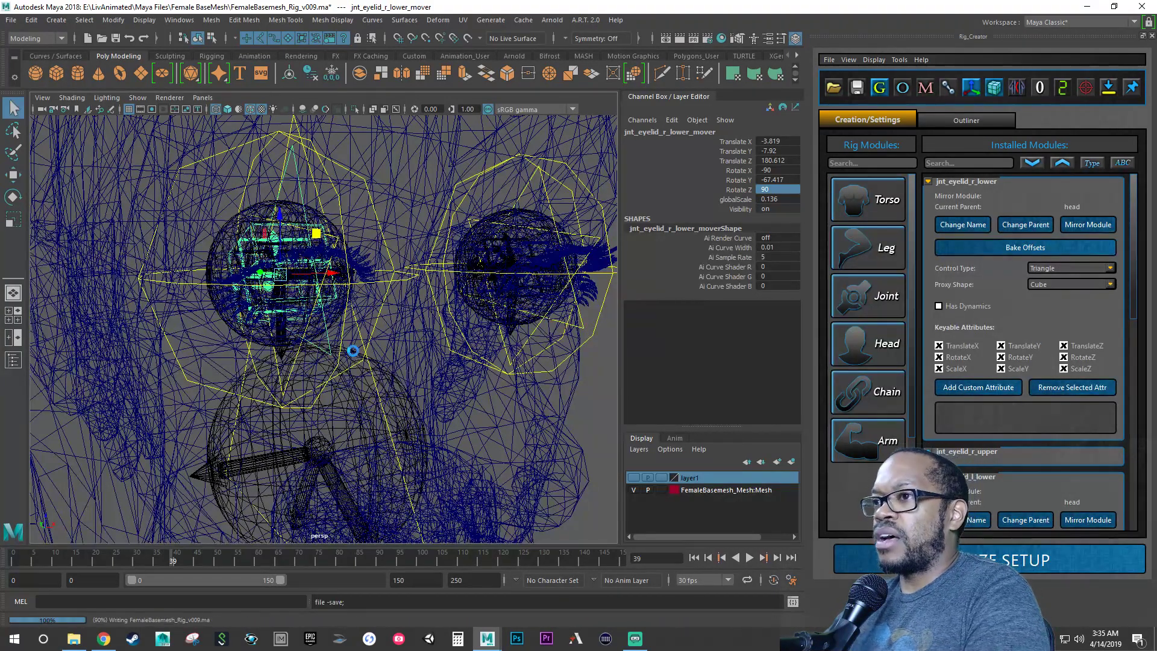
key(w)
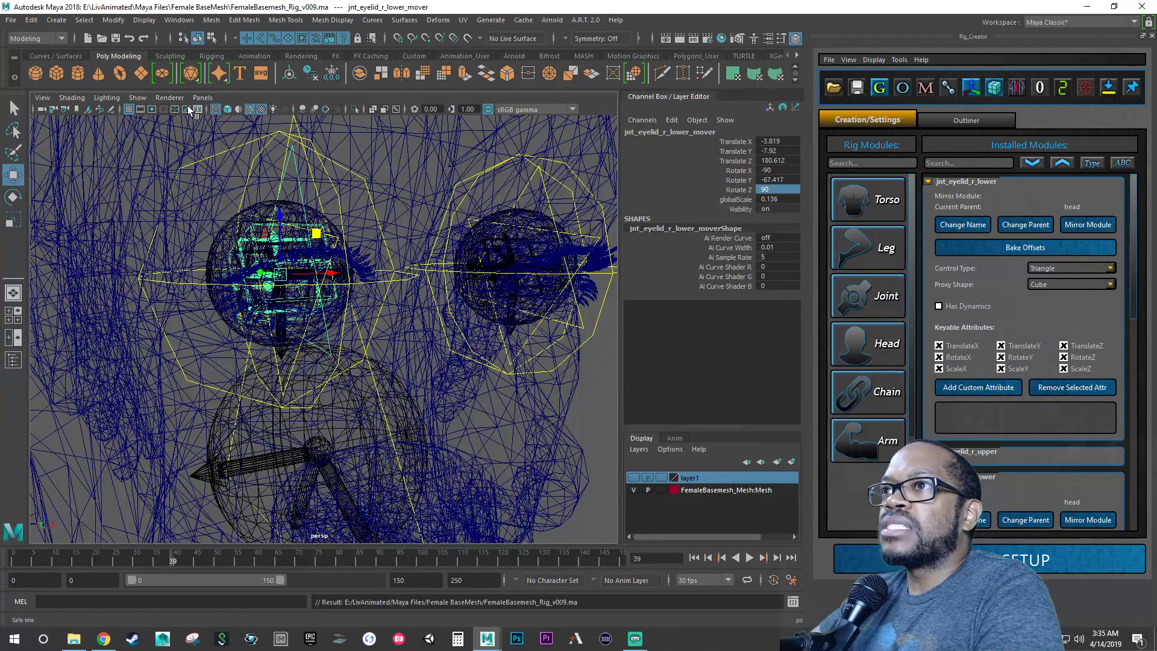
Step: Return the viewport to shaded display and select the right eye's upper and lower eyelid movers together
click(226, 109)
alt+drag(320, 305, 389, 297)
click(495, 243)
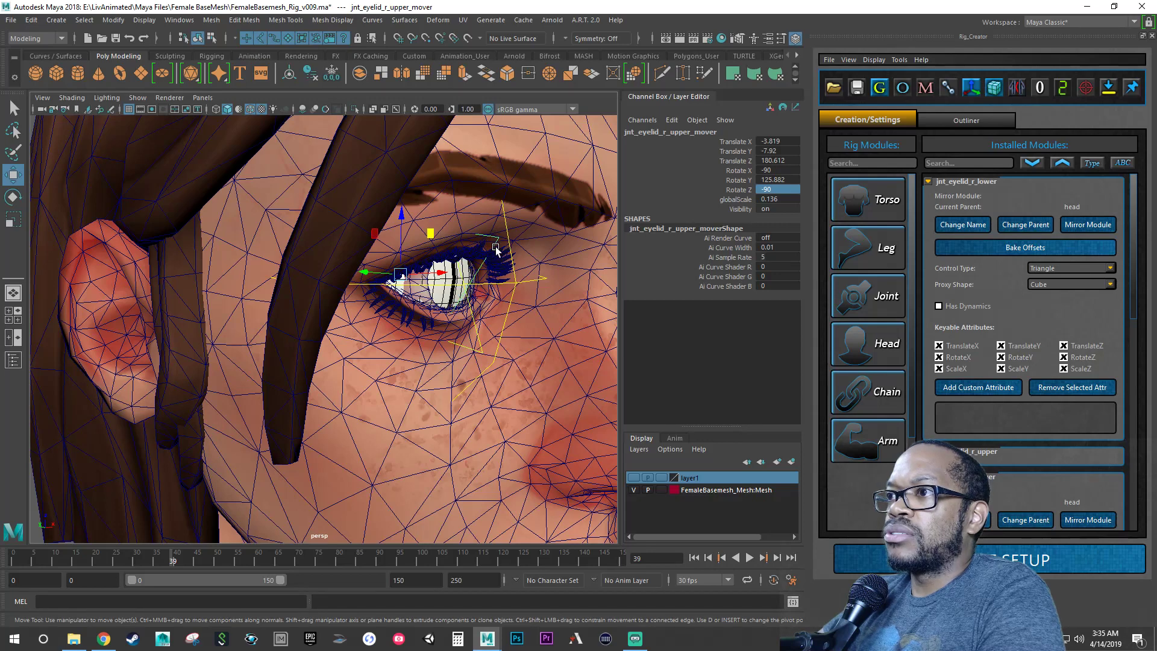
click(479, 340)
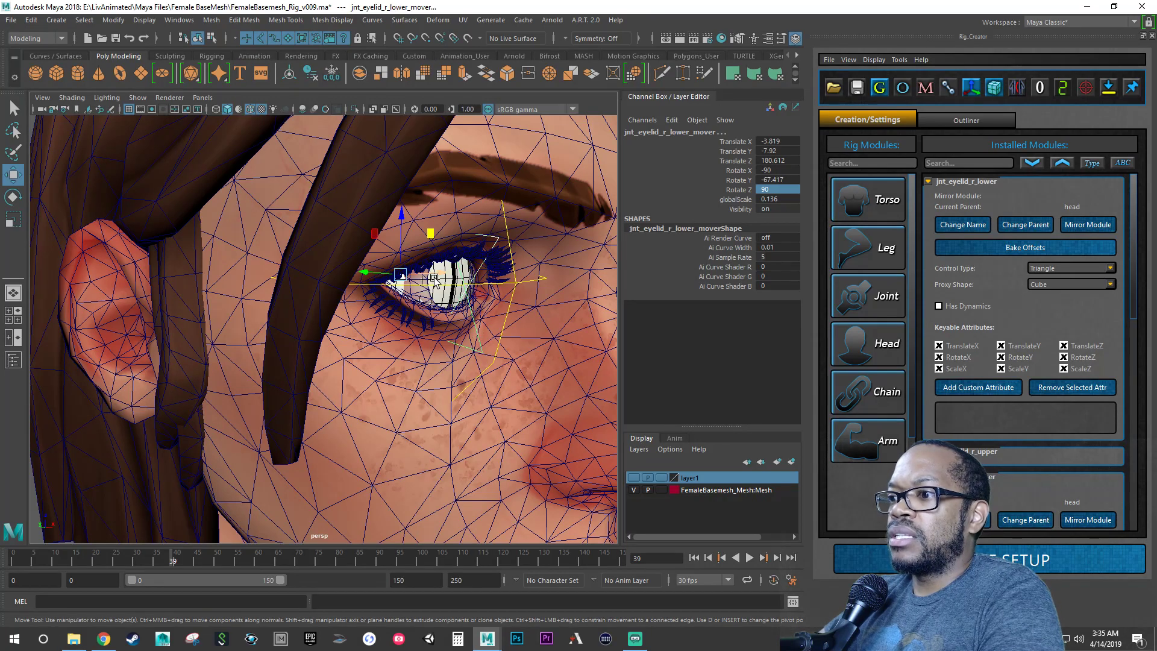
Step: Try rotating the selected right eyelid movers slightly, undo the rotation, and clear the selection
key(e)
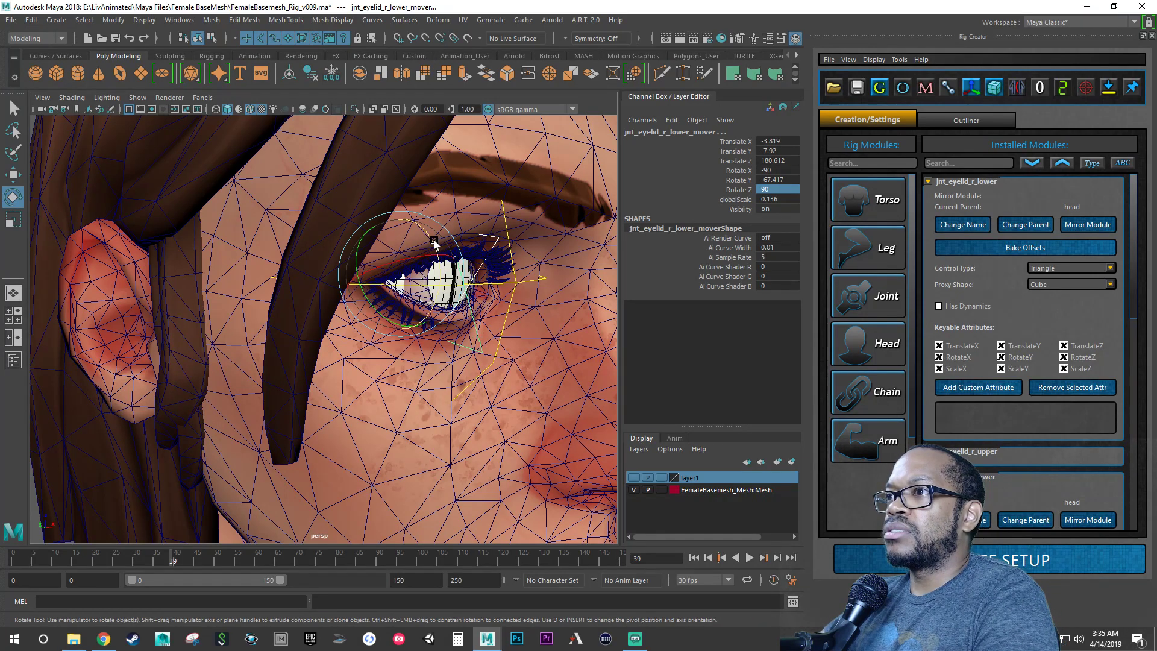
drag(434, 239, 429, 240)
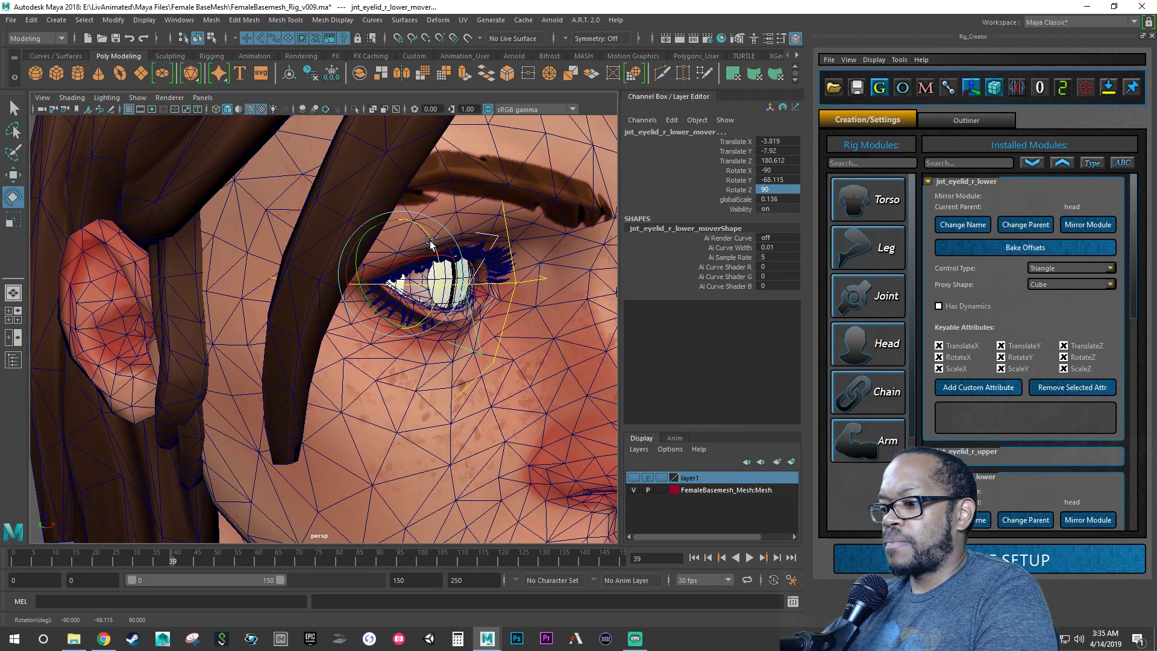
key(ctrl+z)
alt+right_drag(479, 338, 249, 308)
click(171, 311)
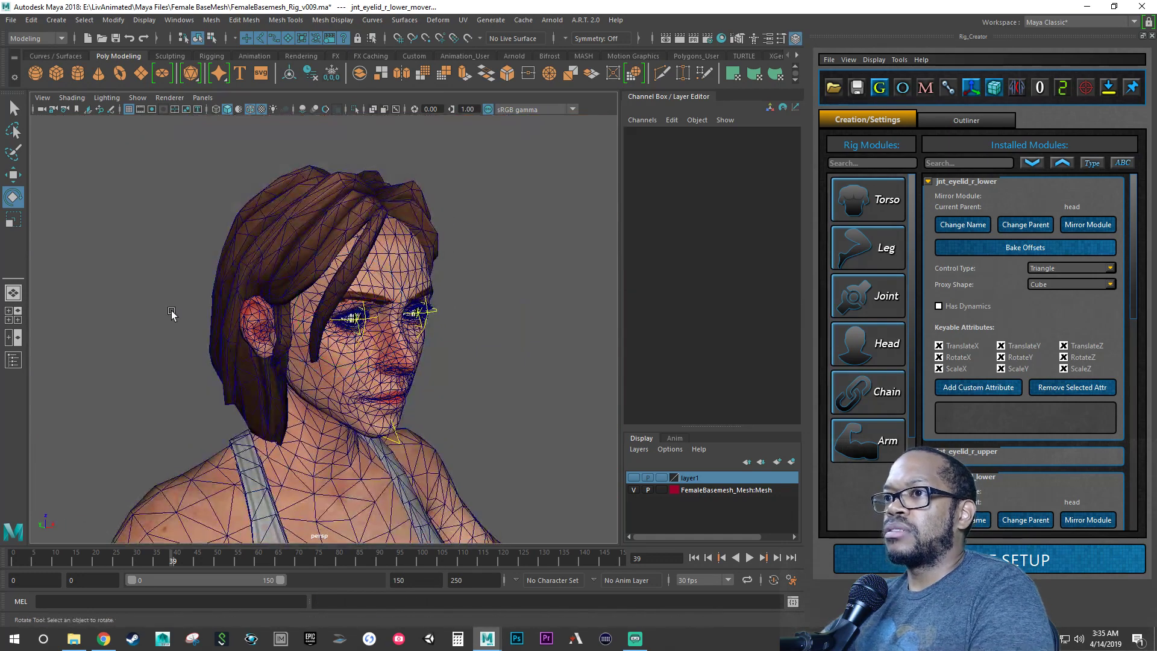
Step: Save the rig scene with the finished eyelid movers and resume the Rotate tool
key(q)
key(ctrl+s)
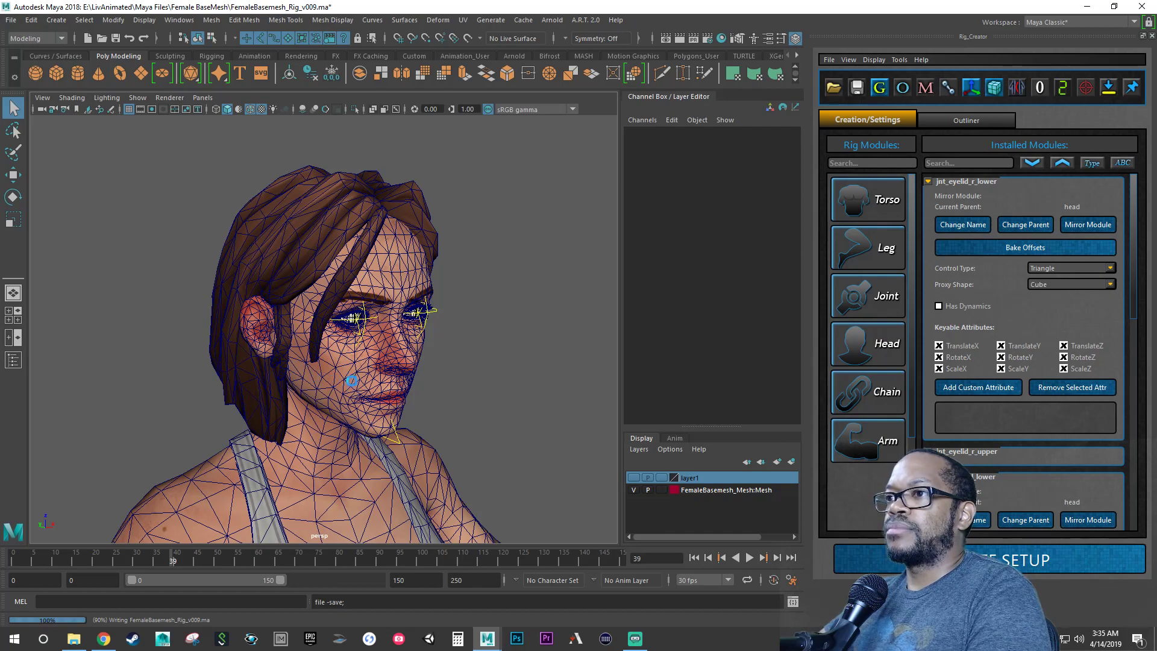
key(e)
Step: Examine the left and right eyelid movers around both eyes from several angles and distances, comparing their placement on the face
alt+drag(439, 395, 409, 391)
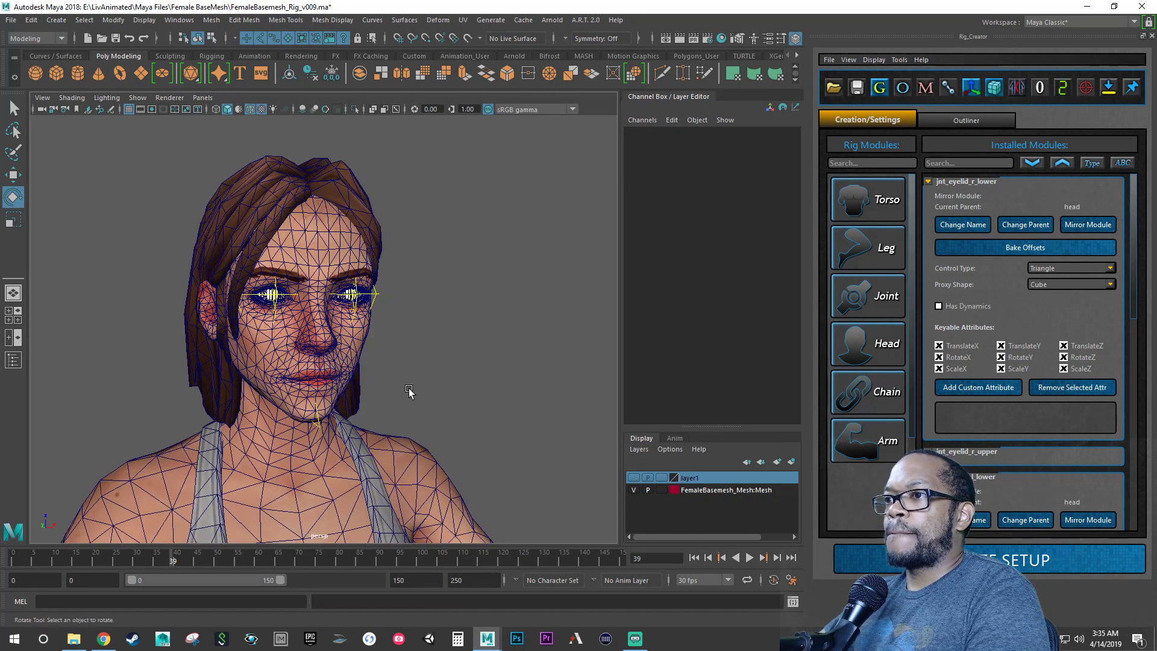
alt+right_drag(408, 391, 374, 388)
alt+middle_drag(374, 388, 436, 316)
alt+drag(435, 315, 405, 319)
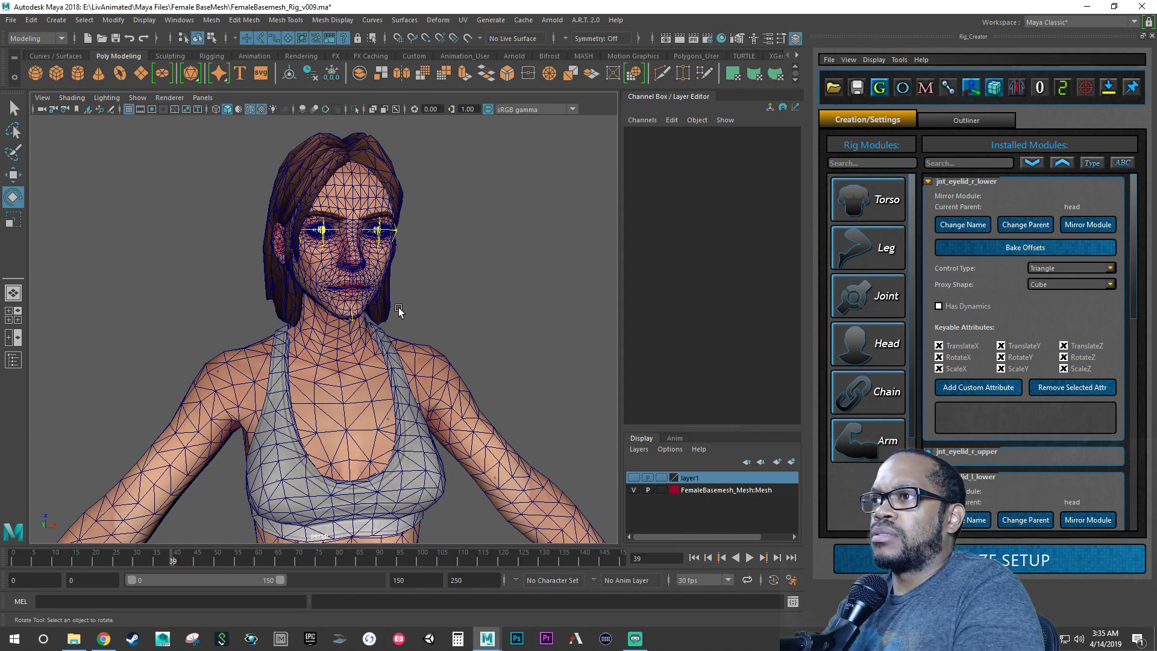
alt+right_drag(400, 311, 442, 259)
alt+middle_drag(441, 259, 426, 362)
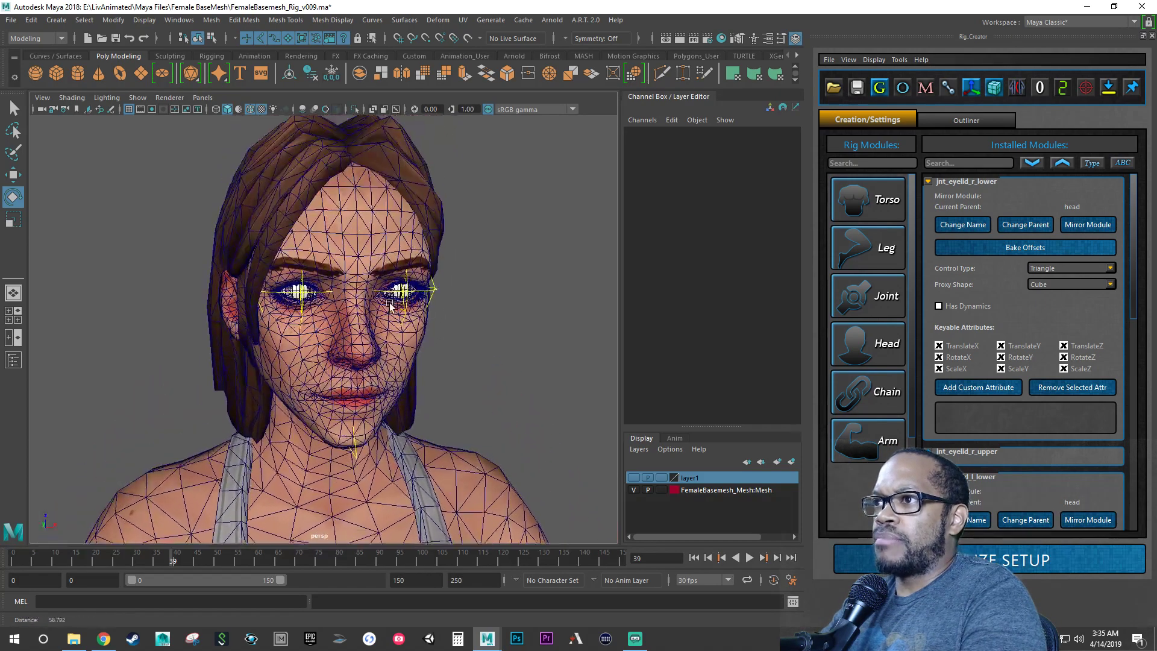
alt+right_drag(427, 361, 459, 311)
alt+drag(458, 311, 439, 306)
alt+right_drag(408, 297, 446, 300)
alt+middle_drag(446, 300, 448, 342)
alt+right_drag(407, 327, 431, 331)
alt+drag(431, 333, 410, 329)
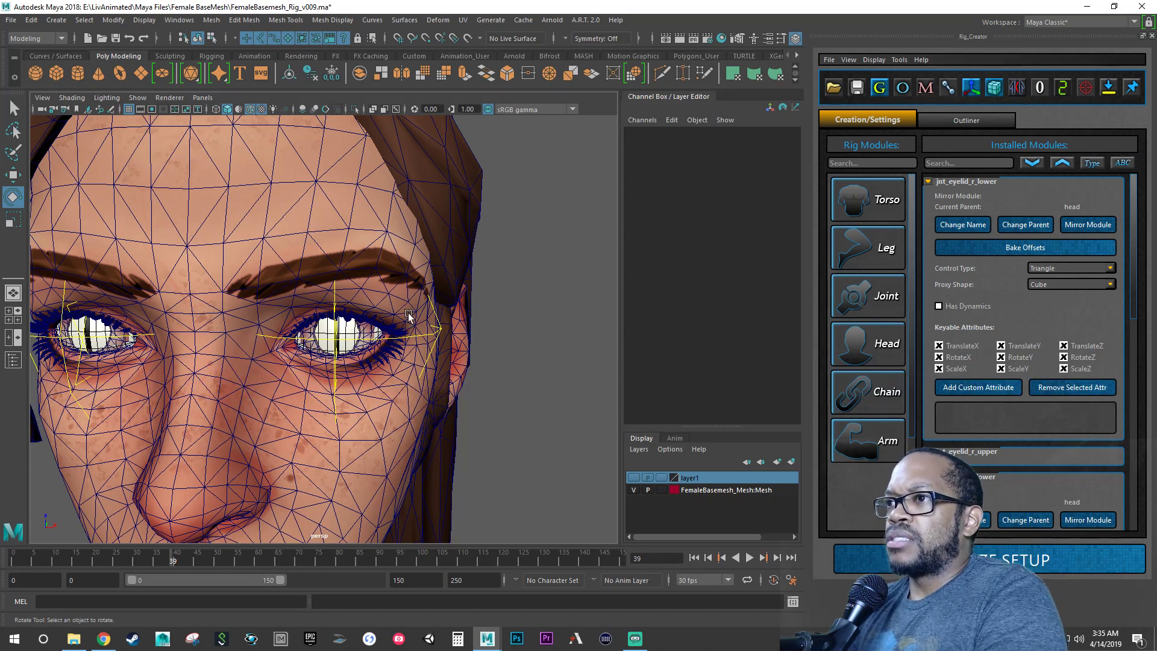
alt+drag(455, 304, 392, 295)
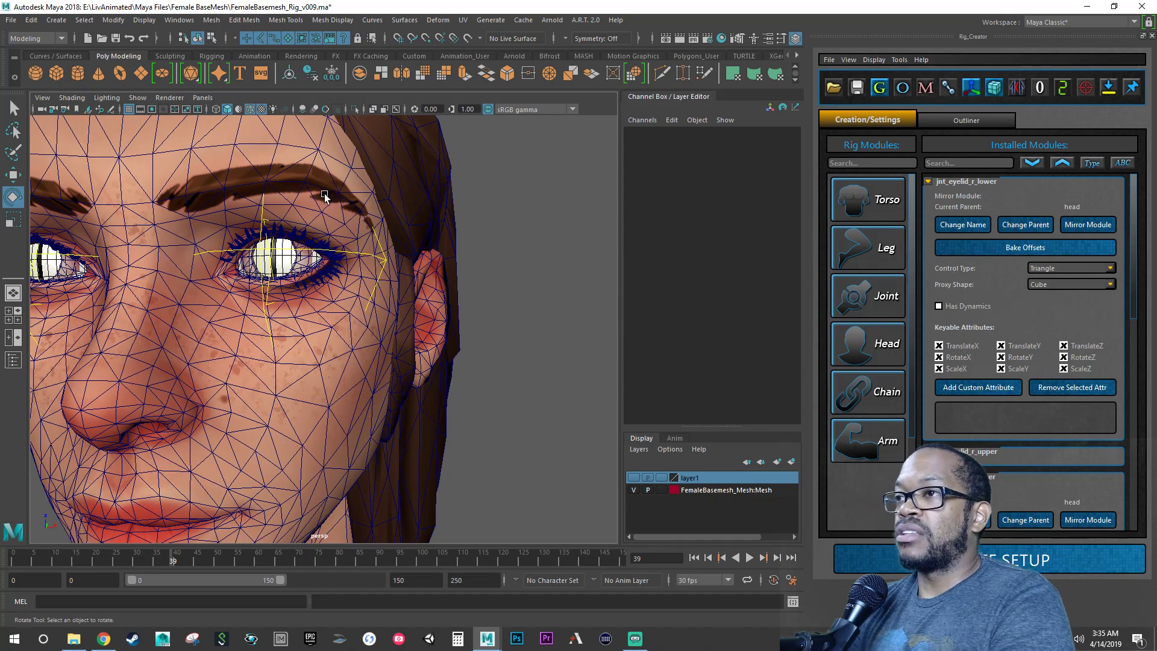
alt+drag(318, 177, 358, 235)
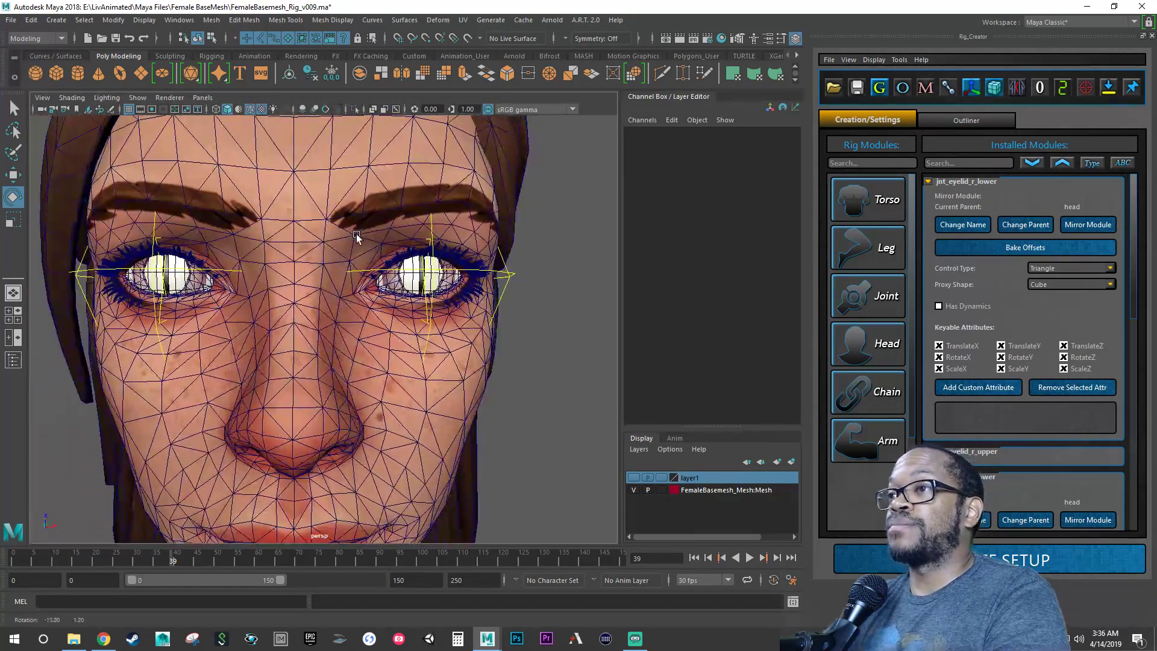
alt+right_drag(358, 234, 330, 237)
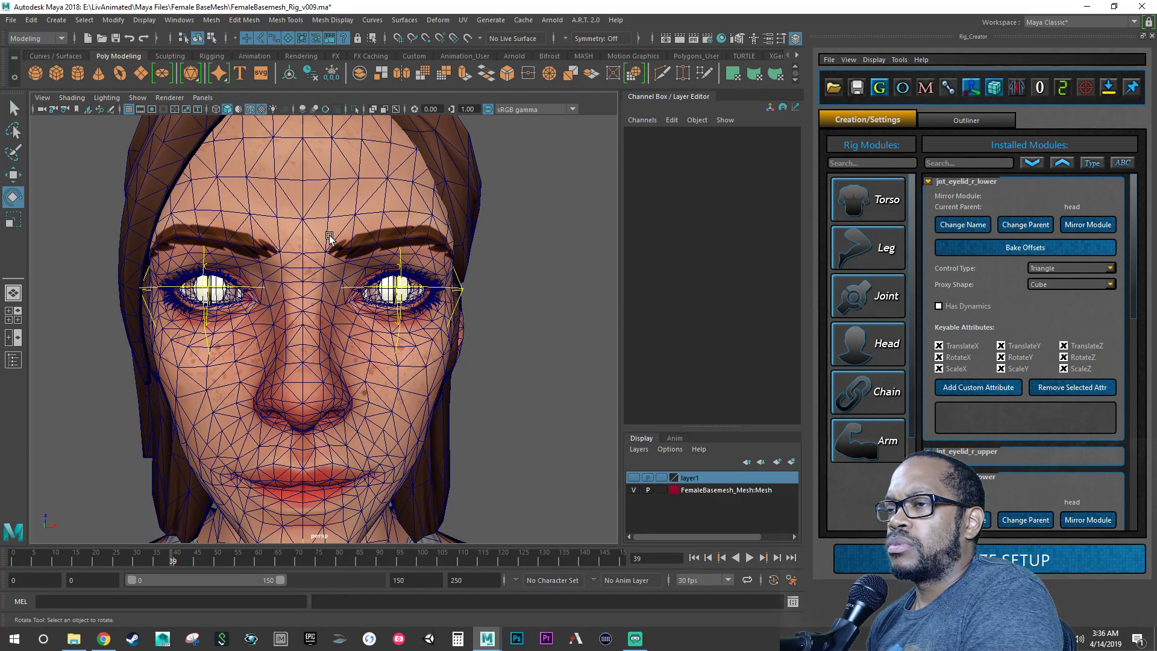
alt+right_drag(361, 301, 339, 300)
Step: Save the current scene under its existing file name, FemaleBasemesh_Rig_v009.ma
key(q)
key(ctrl+s)
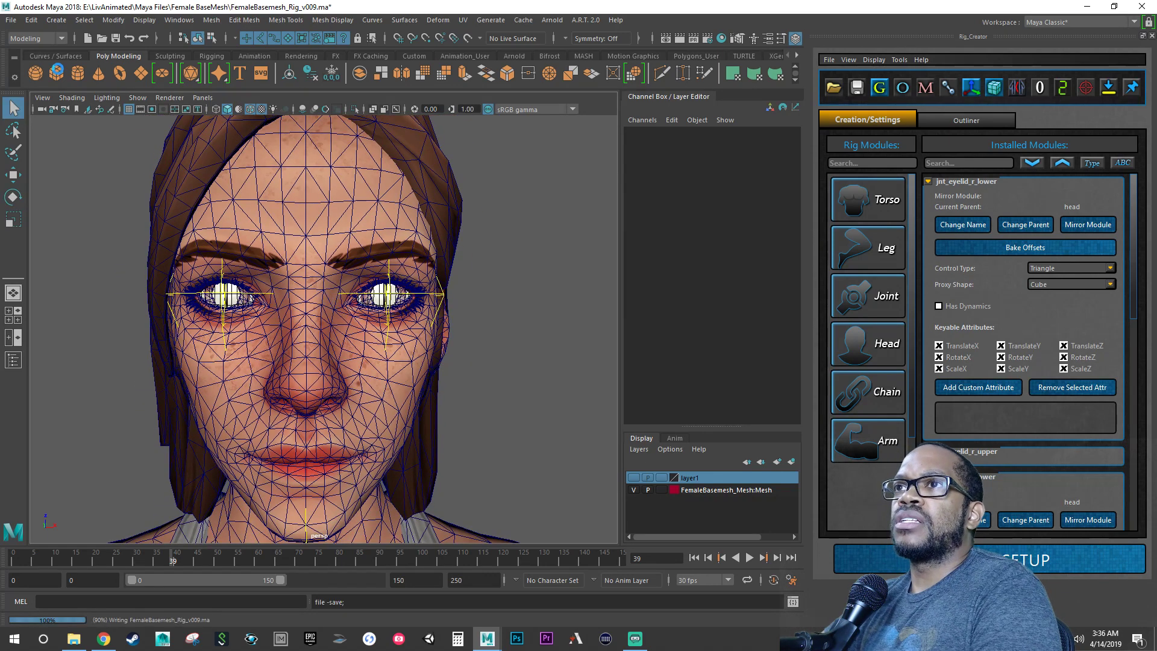
key(e)
Step: Save the scene as a new version named FemaleBasemesh_Rig_v010ma in the Female BaseMesh folder
click(7, 22)
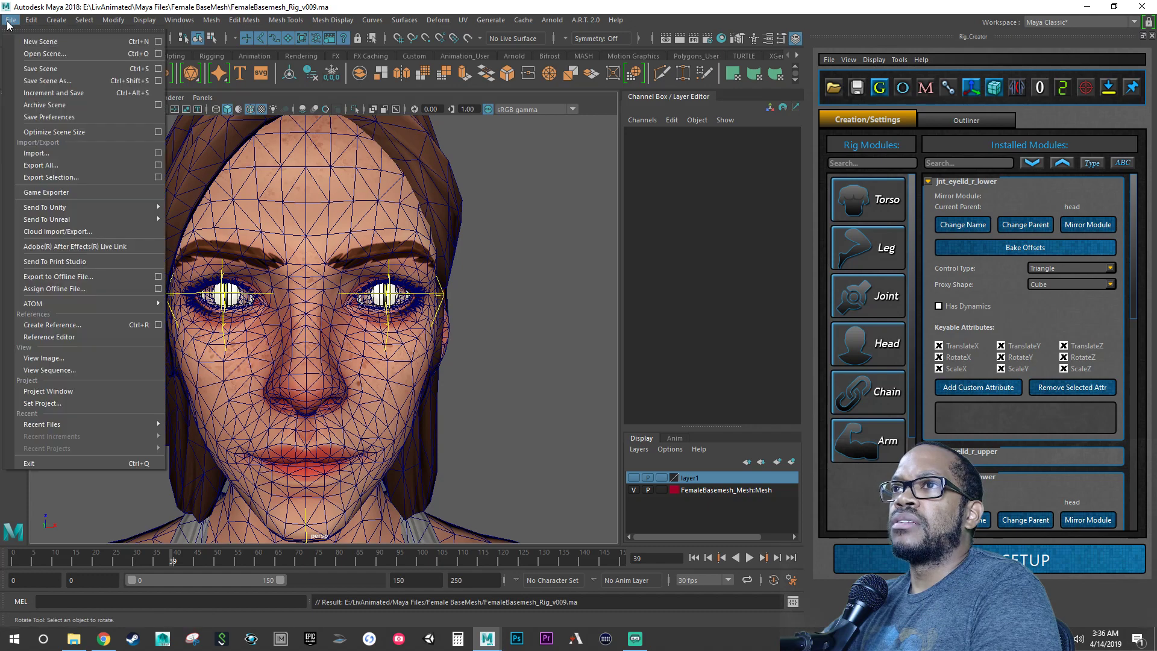
click(27, 83)
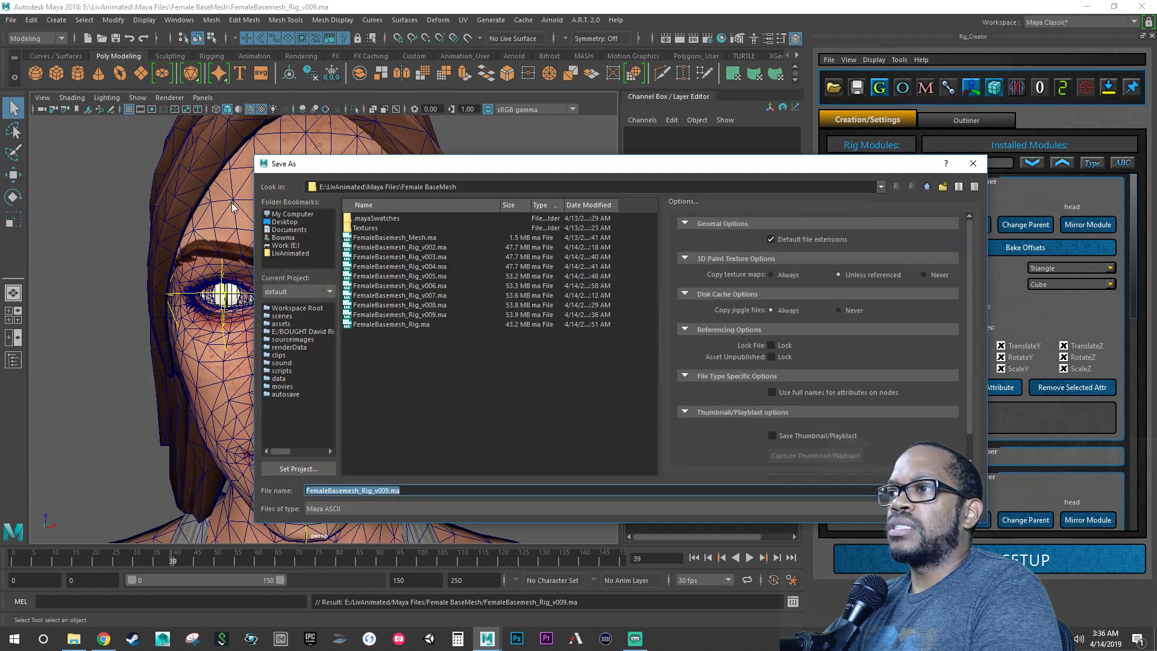
click(391, 491)
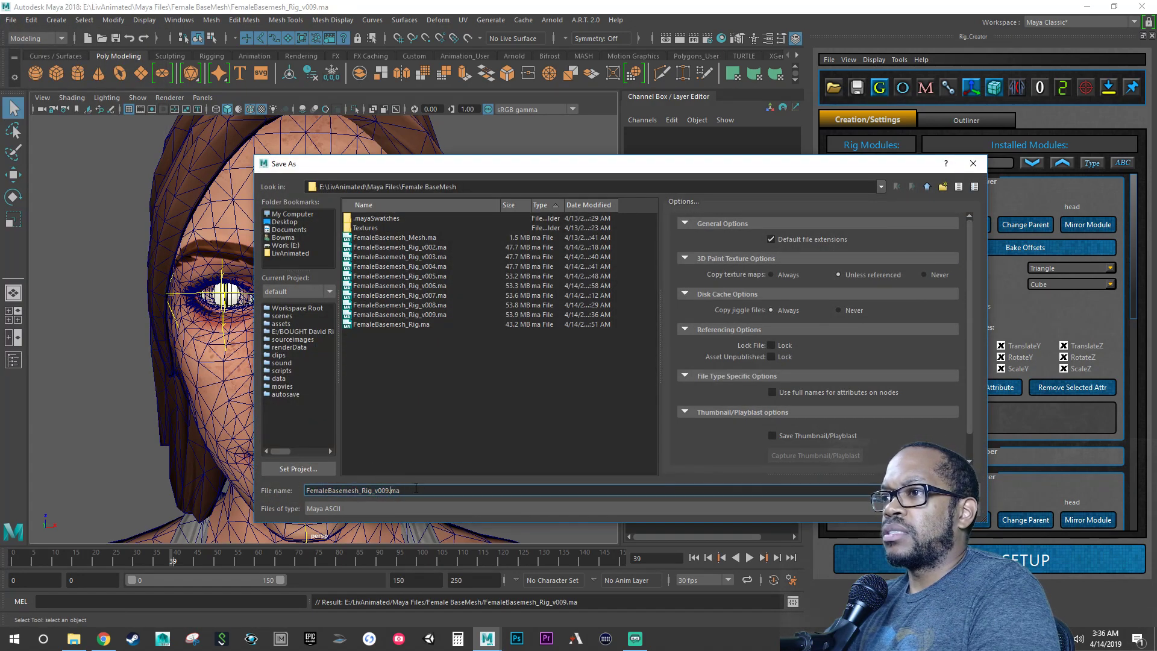
key(BackSpace)
key(BackSpace)
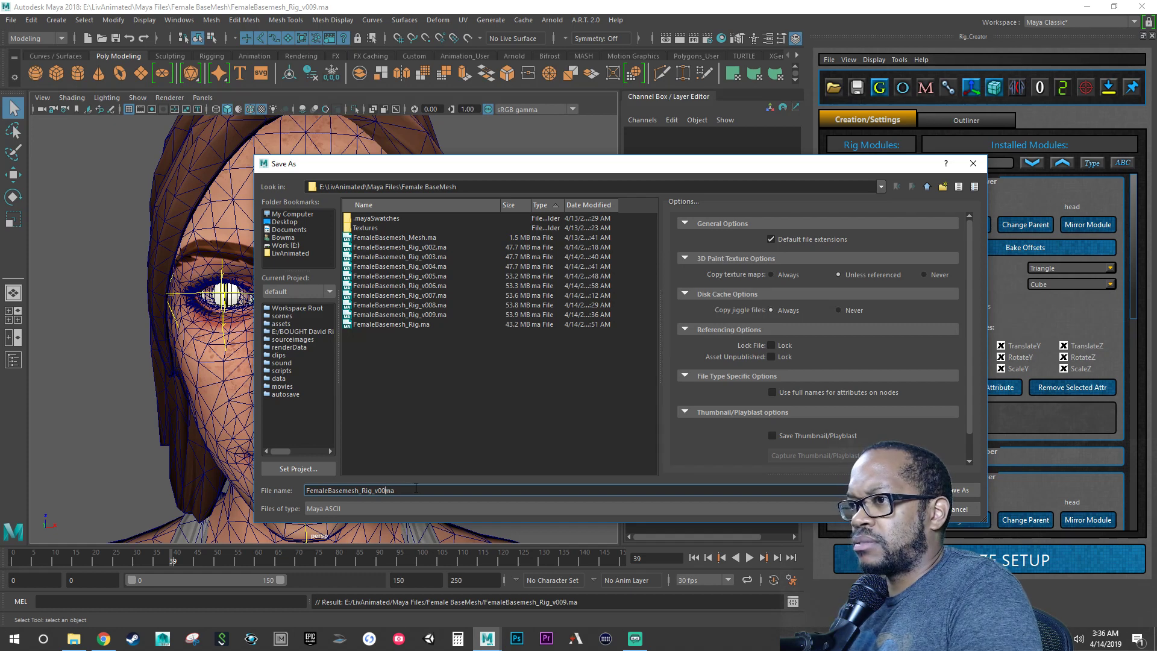
key(BackSpace)
text(10)
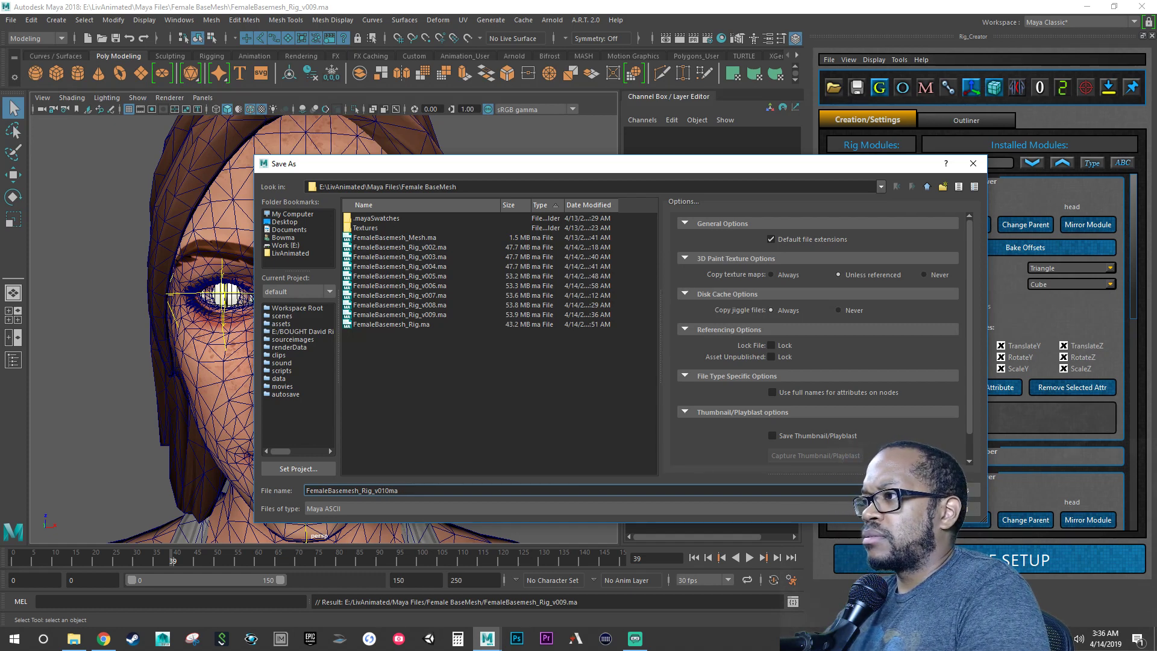
key(Return)
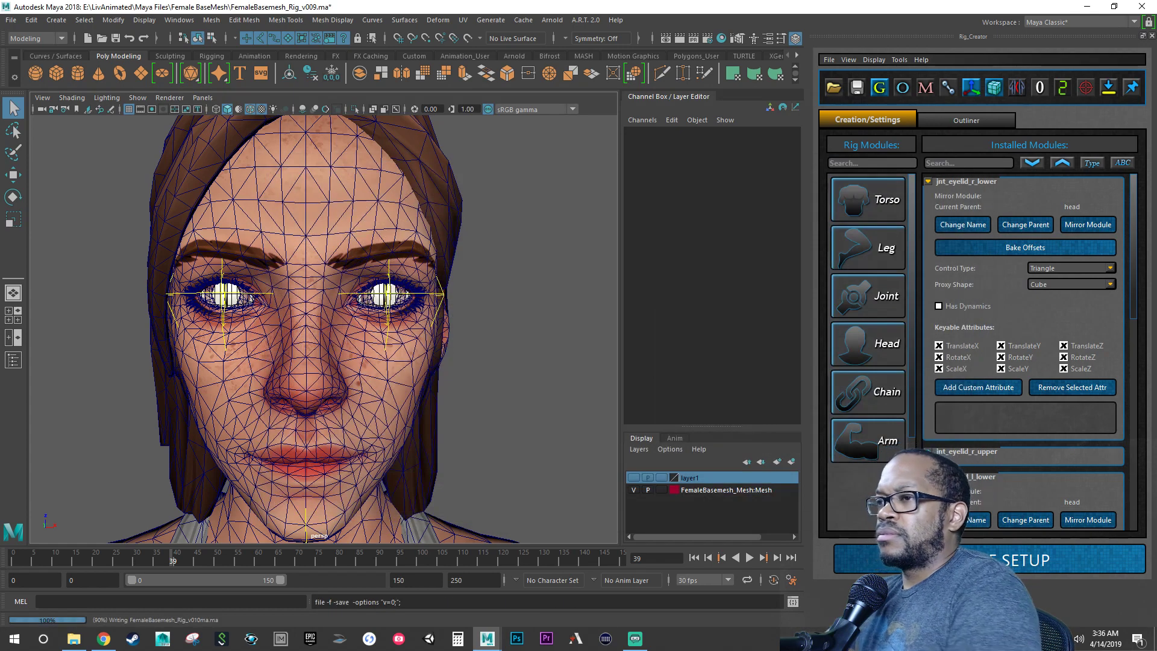
key(e)
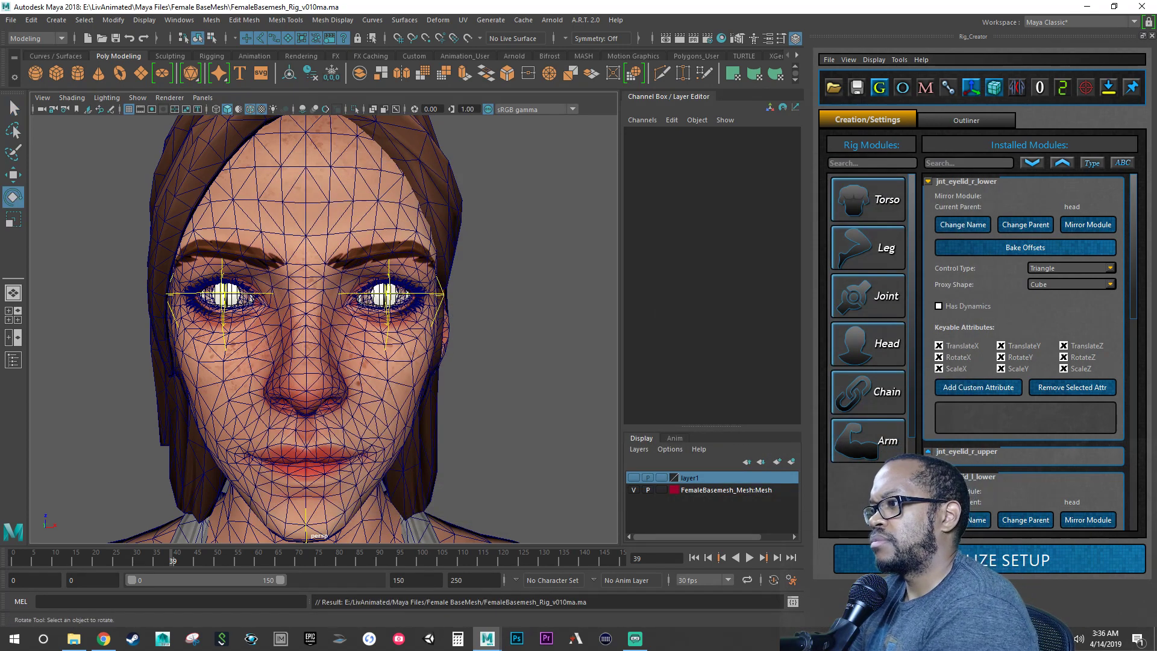